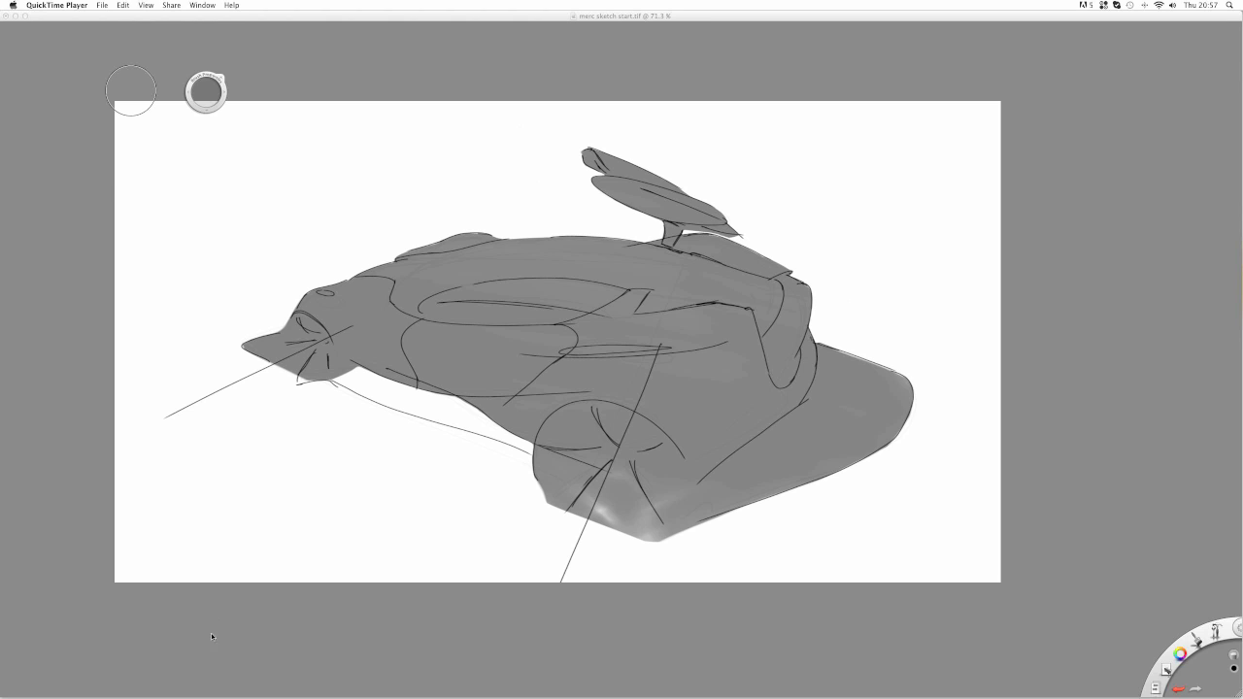
- Switch to SketchBook Pro, hide the Background line-art layer to view the bare silhouette, and show the layer again
click(152, 56)
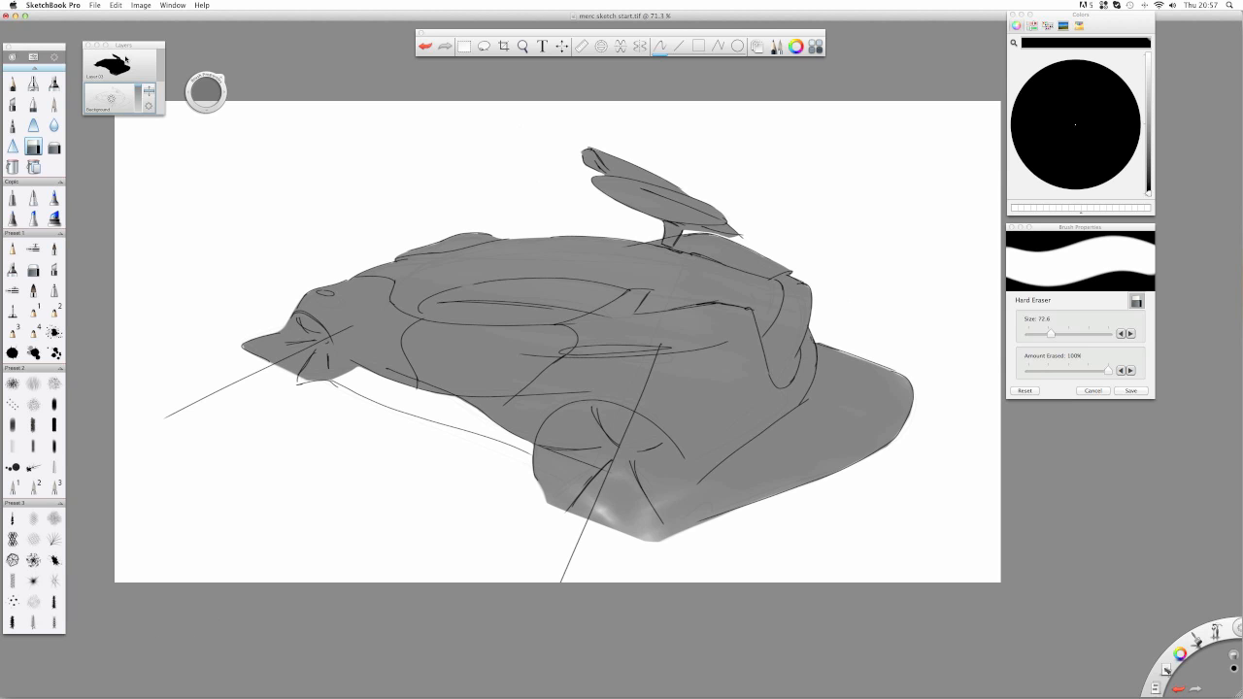
click(125, 101)
click(105, 100)
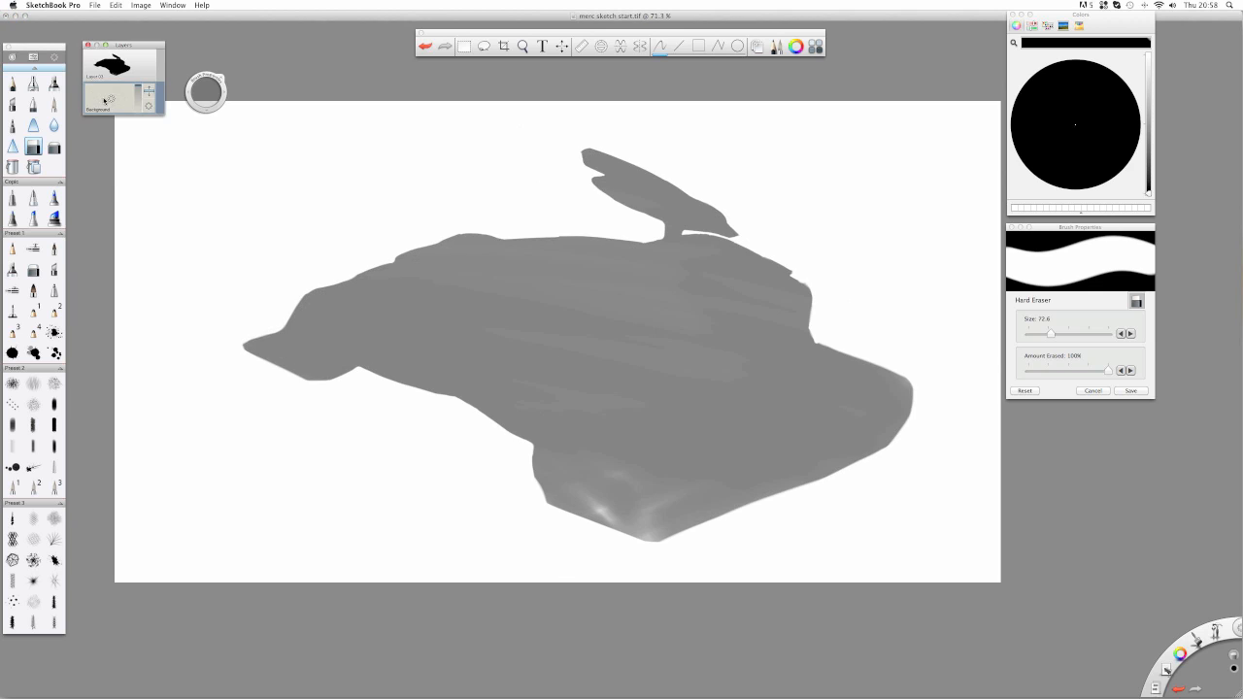
click(112, 99)
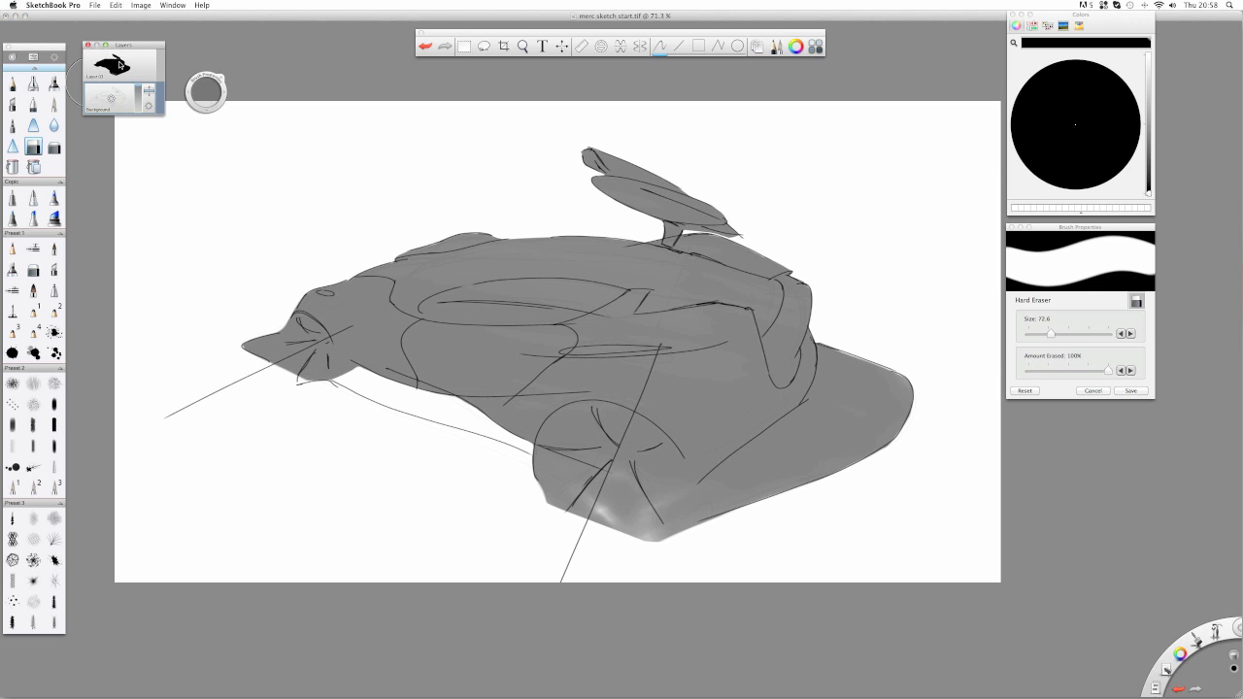
- Try the silhouette layer at full and reduced opacity, and undo a Hard Eraser test stroke across the car's side
click(116, 67)
drag(145, 65, 135, 28)
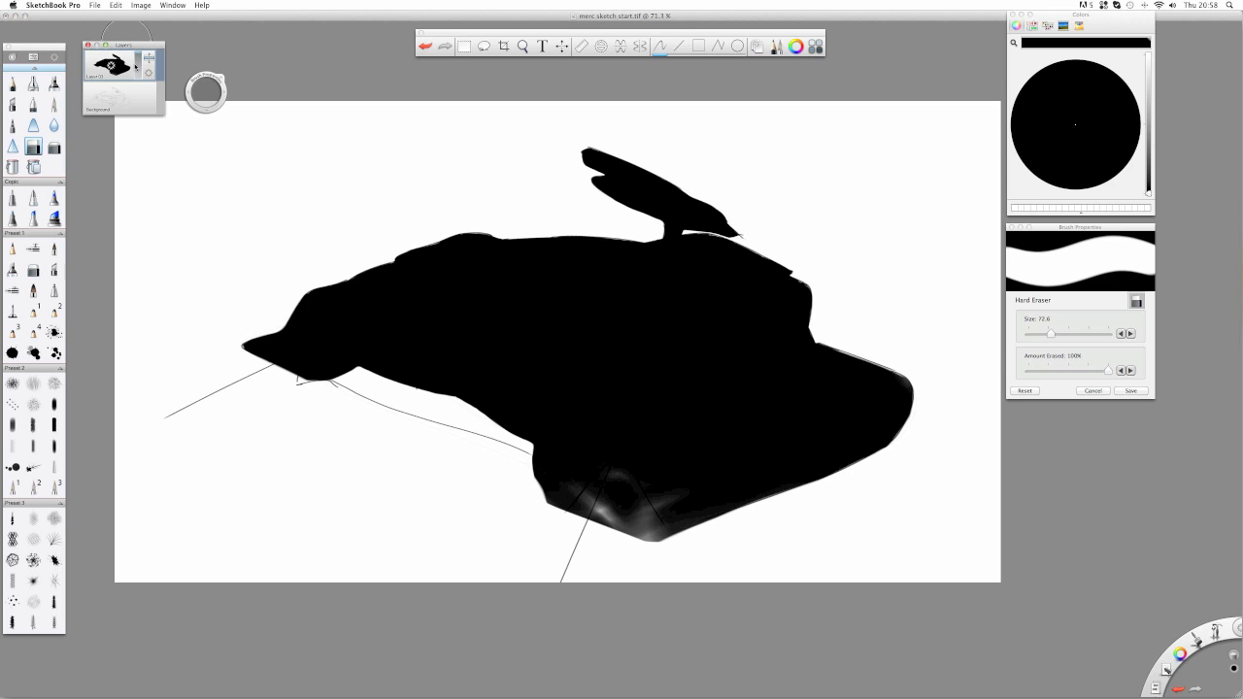
drag(138, 56, 140, 76)
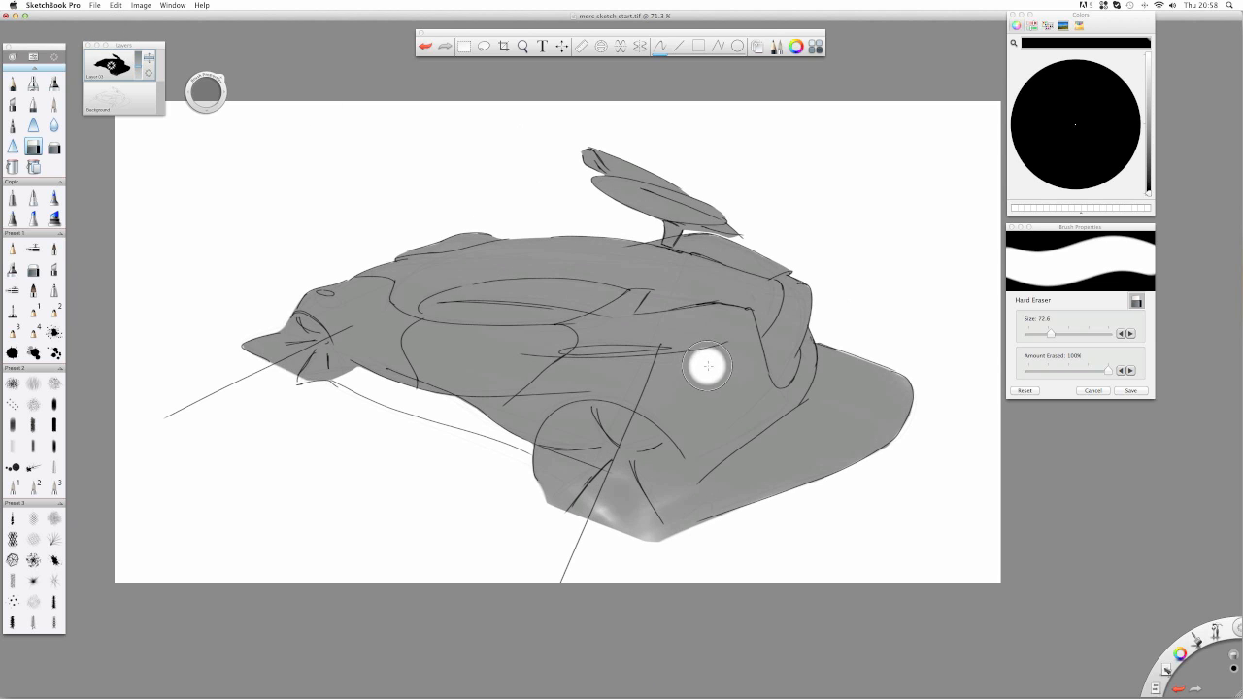
drag(727, 360, 577, 371)
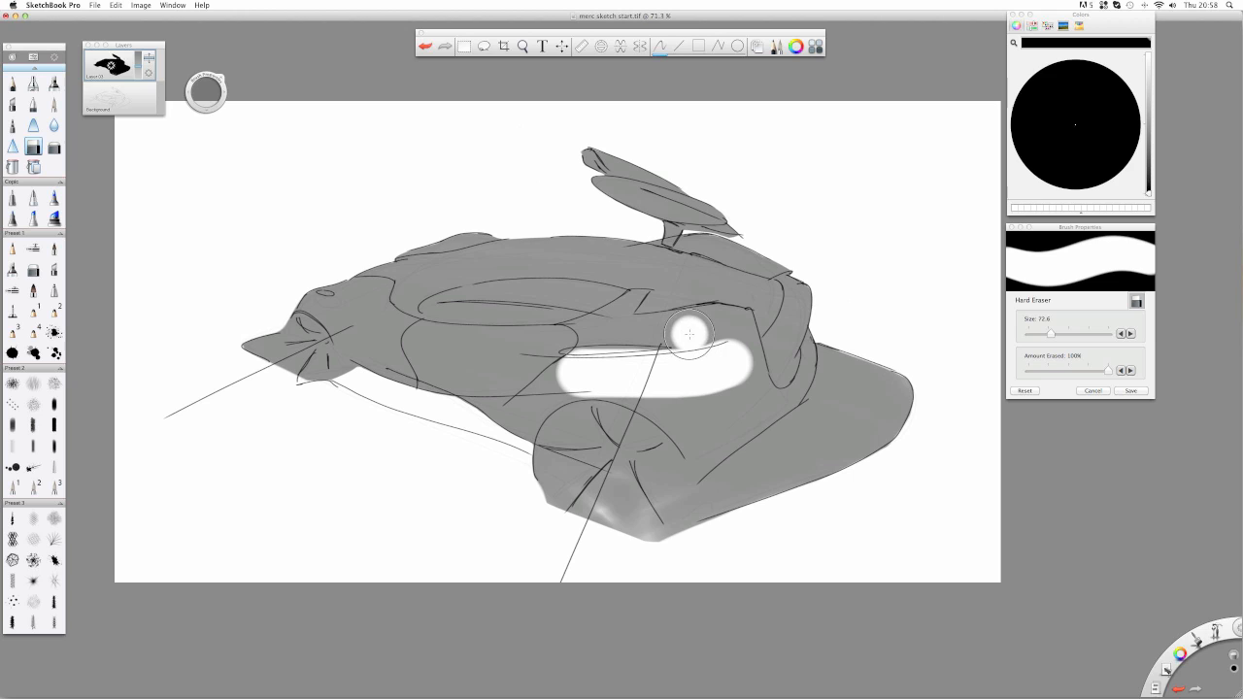
key(super+z)
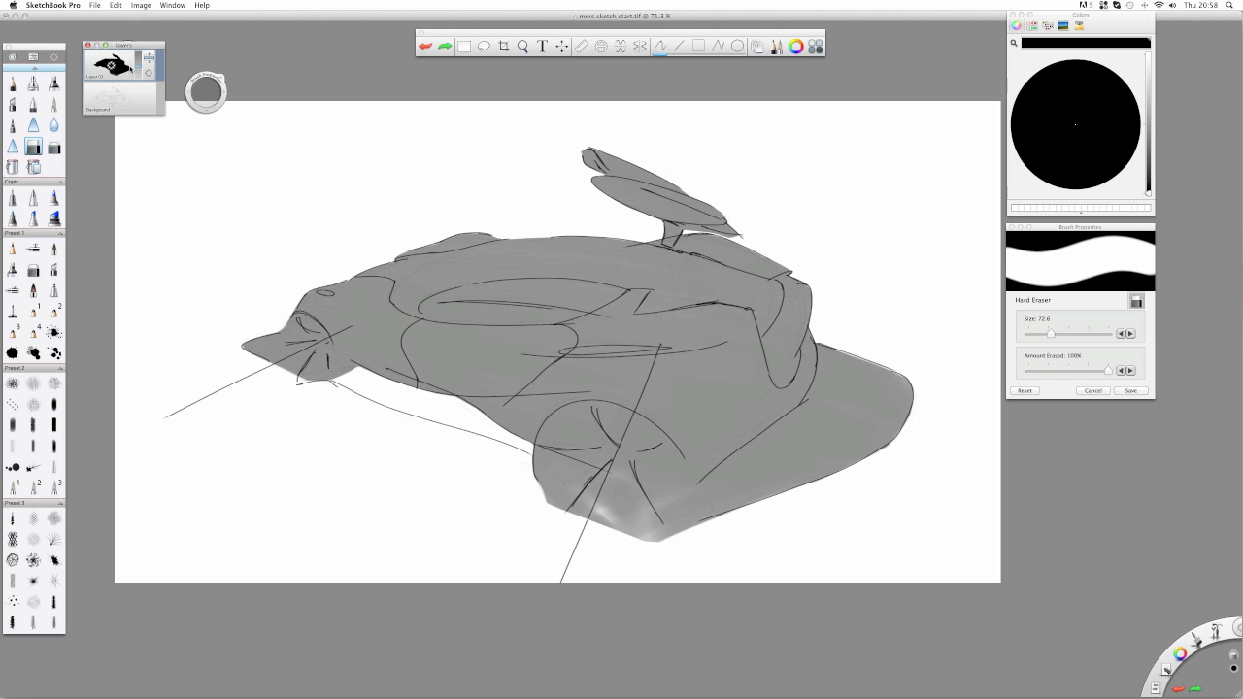
- Choose the Marker brush and fine-tune the silhouette layer's opacity to a slightly lighter grey
click(54, 84)
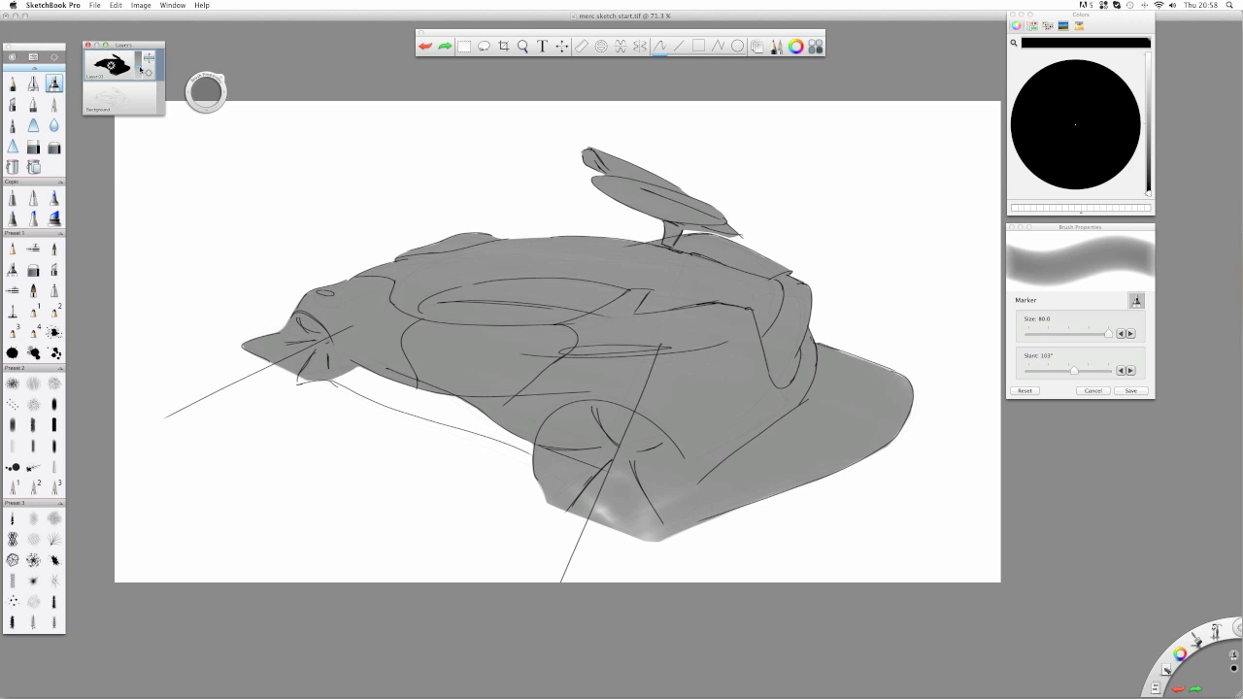
mouse_move(142, 68)
mouse_down()
mouse_move(138, 51)
mouse_move(139, 71)
mouse_up()
- Select the Background line-art layer and toggle its visibility off and on to compare with the silhouette
click(116, 102)
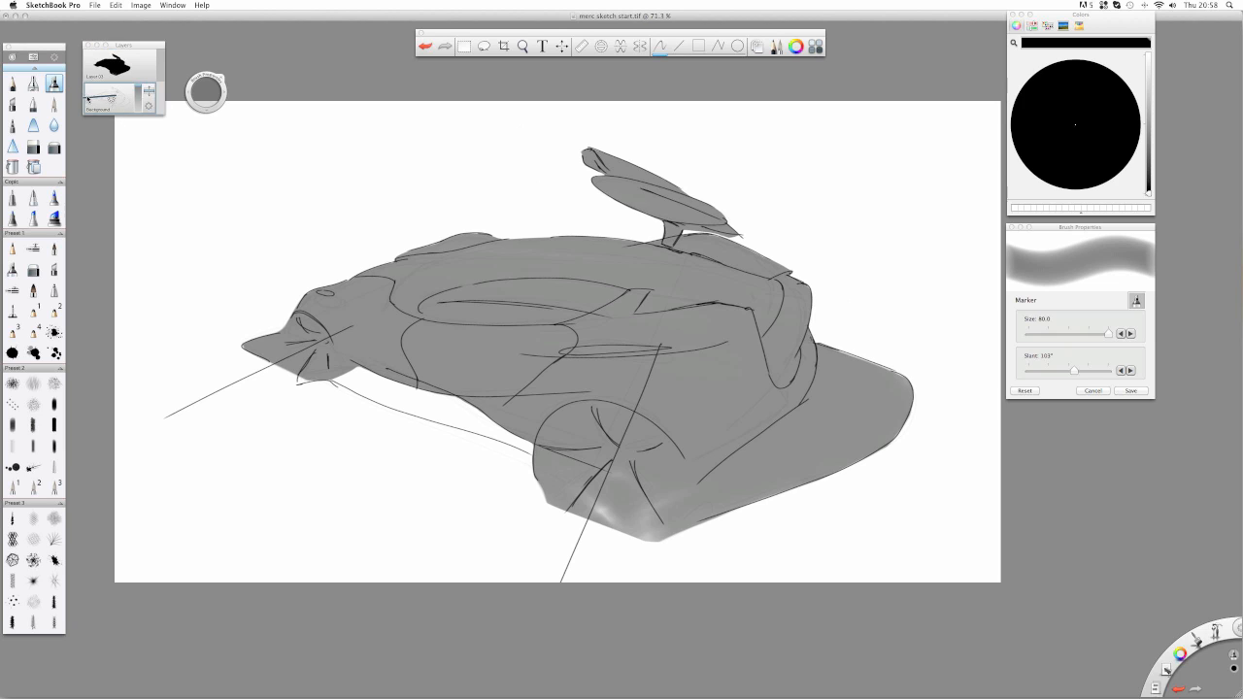
drag(114, 99, 102, 98)
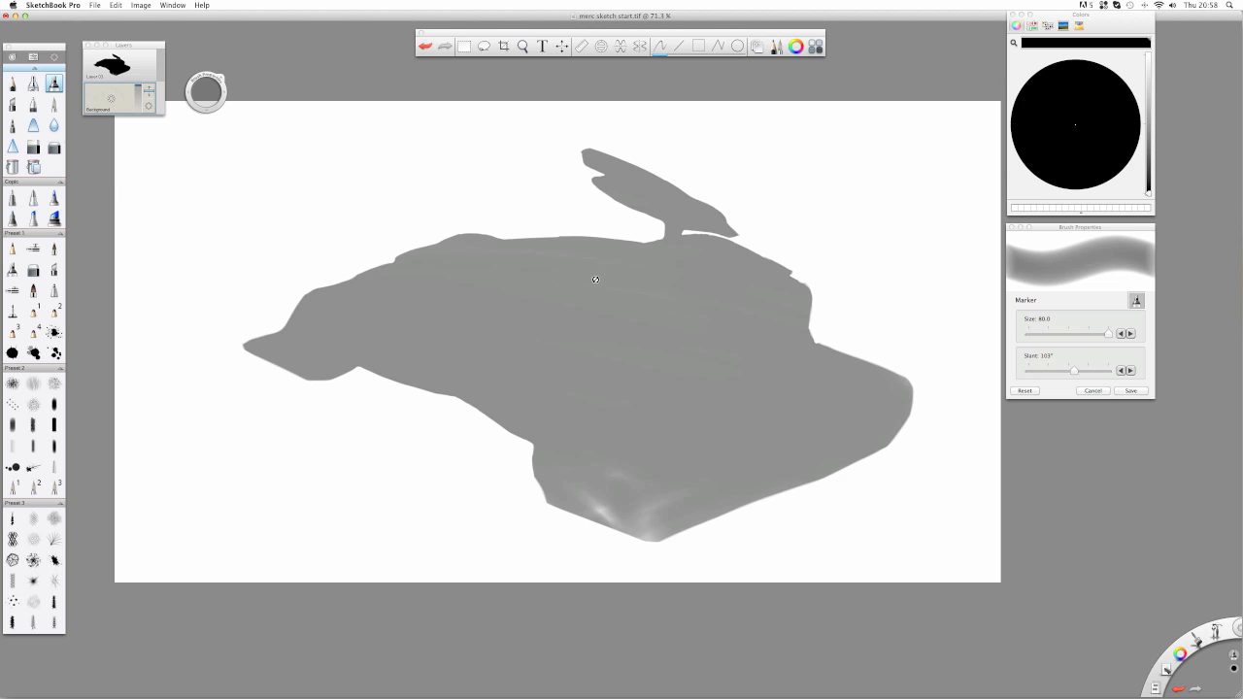
click(111, 97)
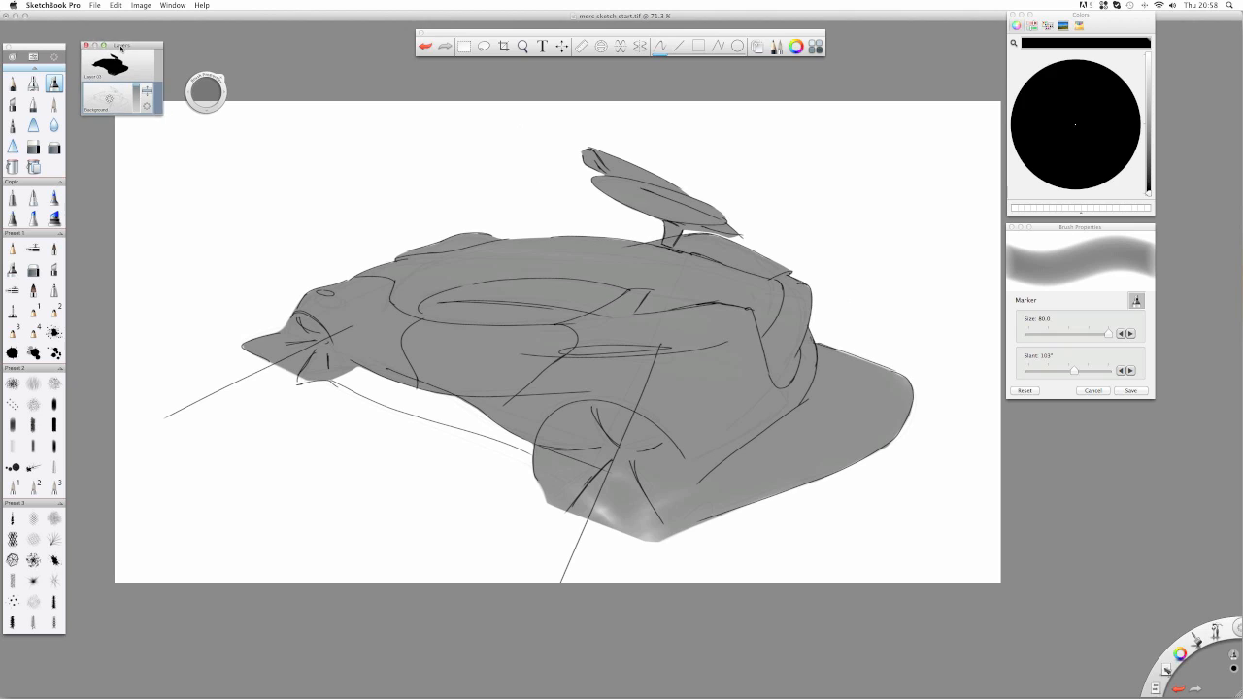
- Move the Layers palette farther from the canvas and review the commands available for the Background layer
drag(124, 46, 122, 32)
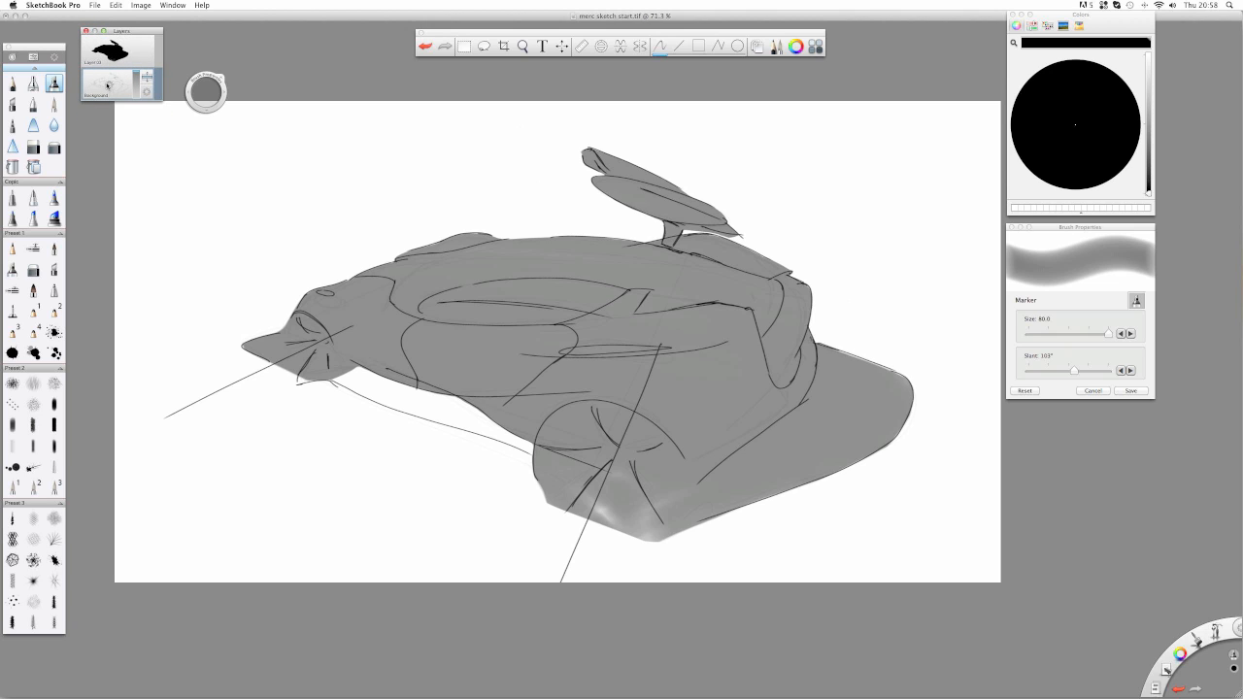
click(110, 85)
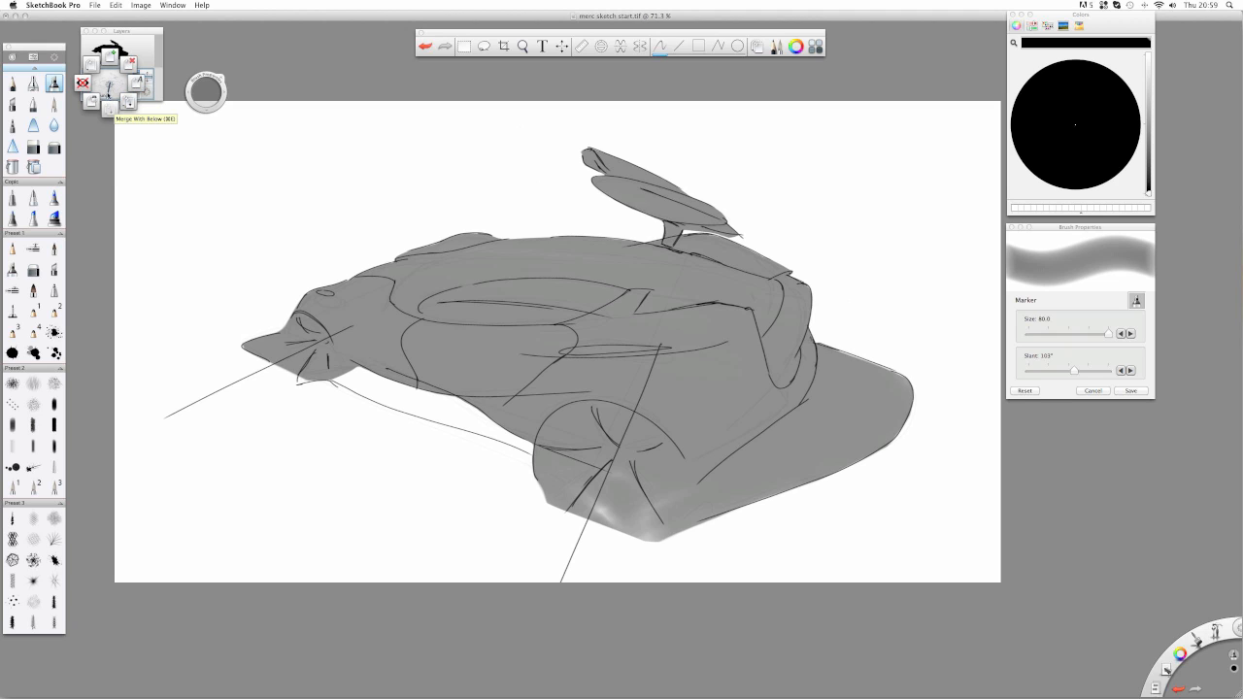
click(109, 87)
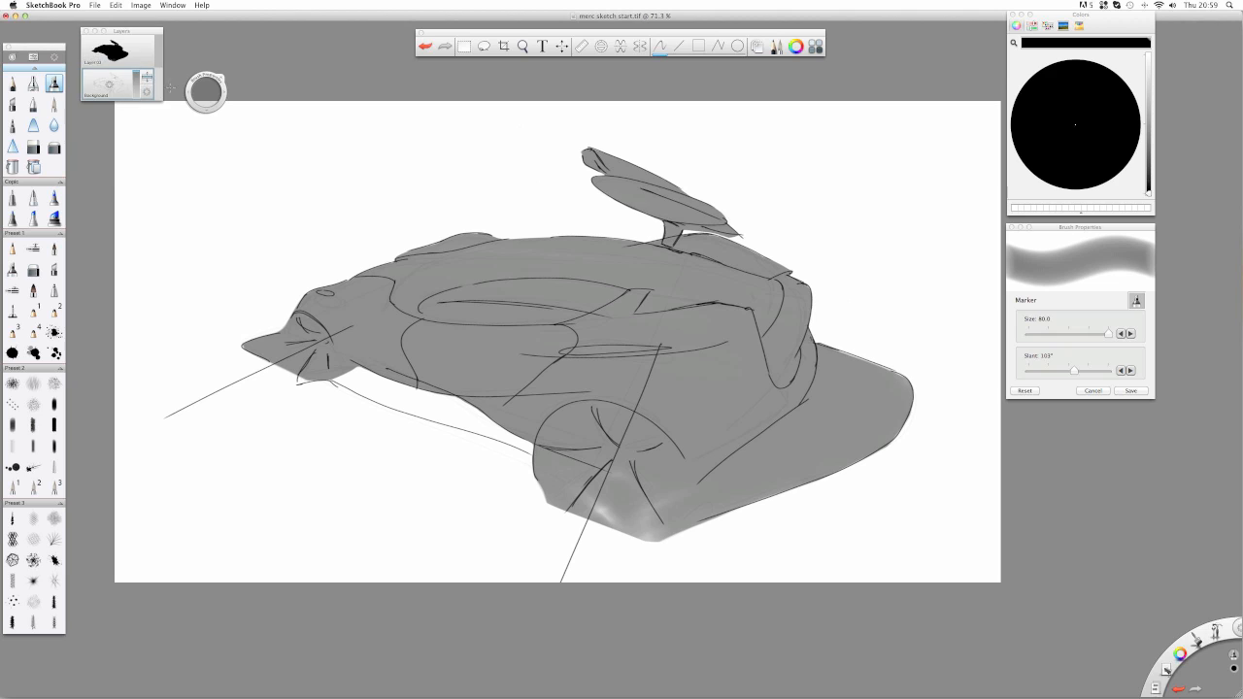
click(107, 87)
click(110, 87)
- Set the Marker brush to size 34.4 with a 65° slant, undoing the test dabs, and move the toolbar closer to the canvas
mouse_move(212, 63)
mouse_down()
mouse_move(203, 161)
mouse_move(210, 64)
mouse_move(215, 74)
mouse_move(198, 62)
mouse_up()
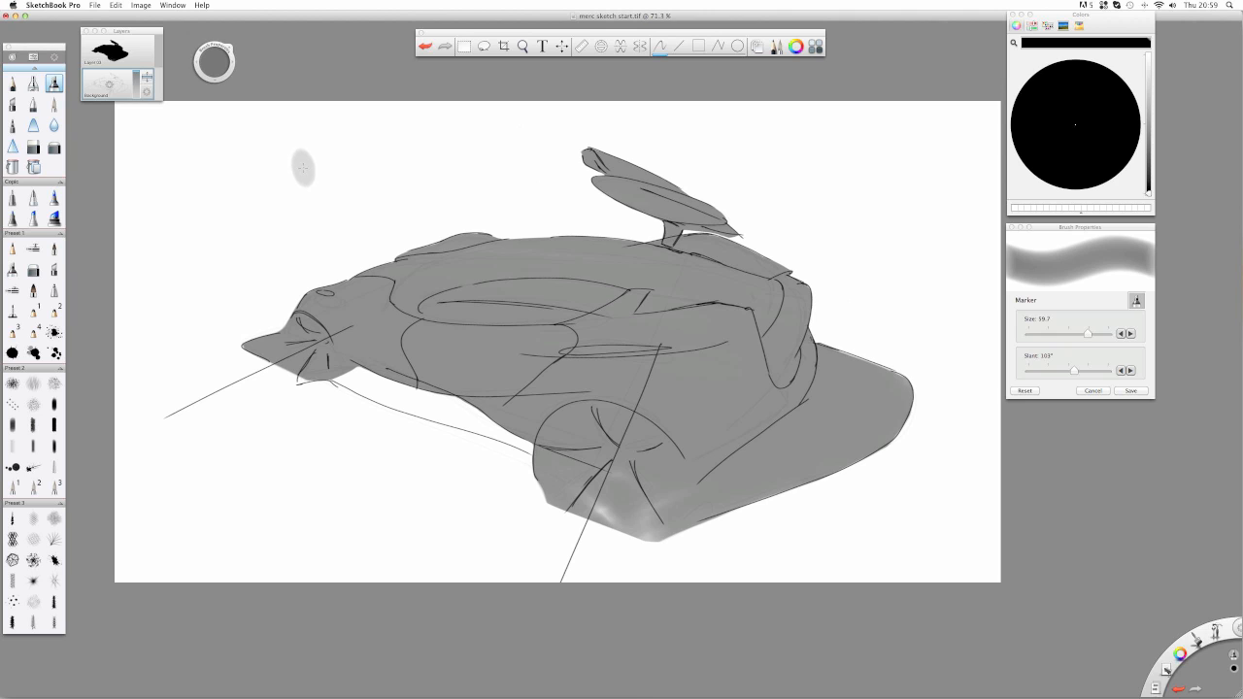
mouse_move(303, 167)
mouse_down()
mouse_move(300, 252)
mouse_move(302, 136)
mouse_move(308, 252)
mouse_move(308, 145)
mouse_move(308, 214)
mouse_move(309, 198)
mouse_up()
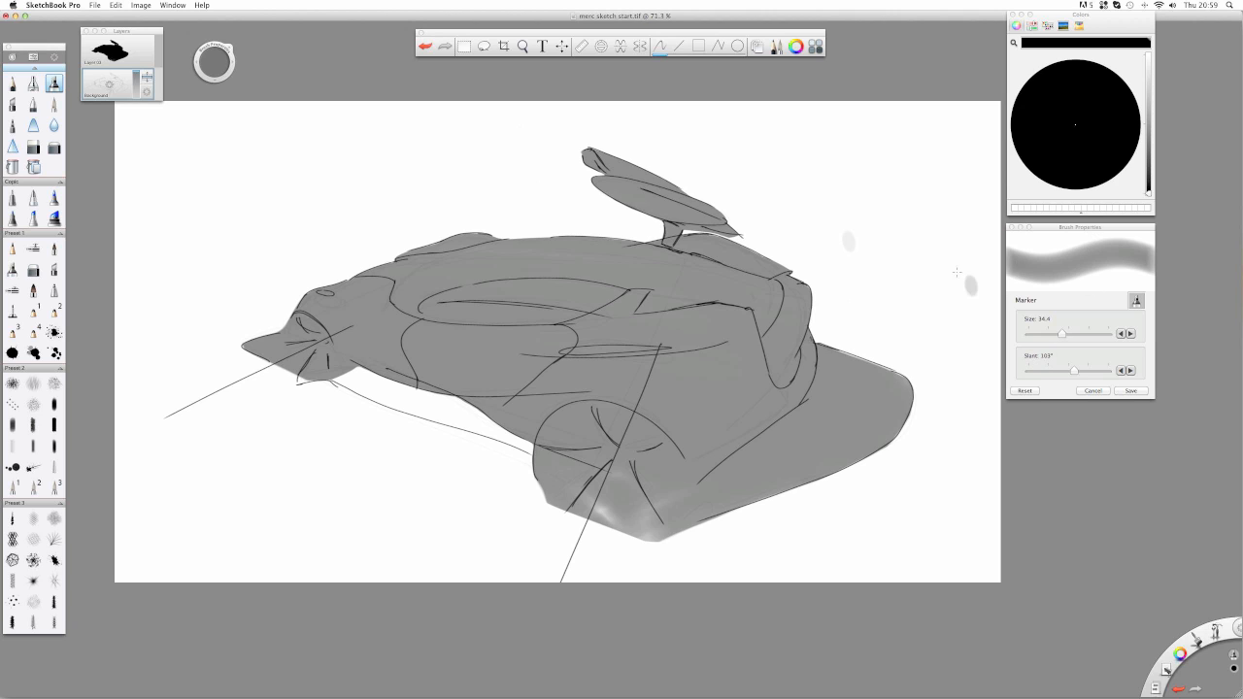
key(super+z)
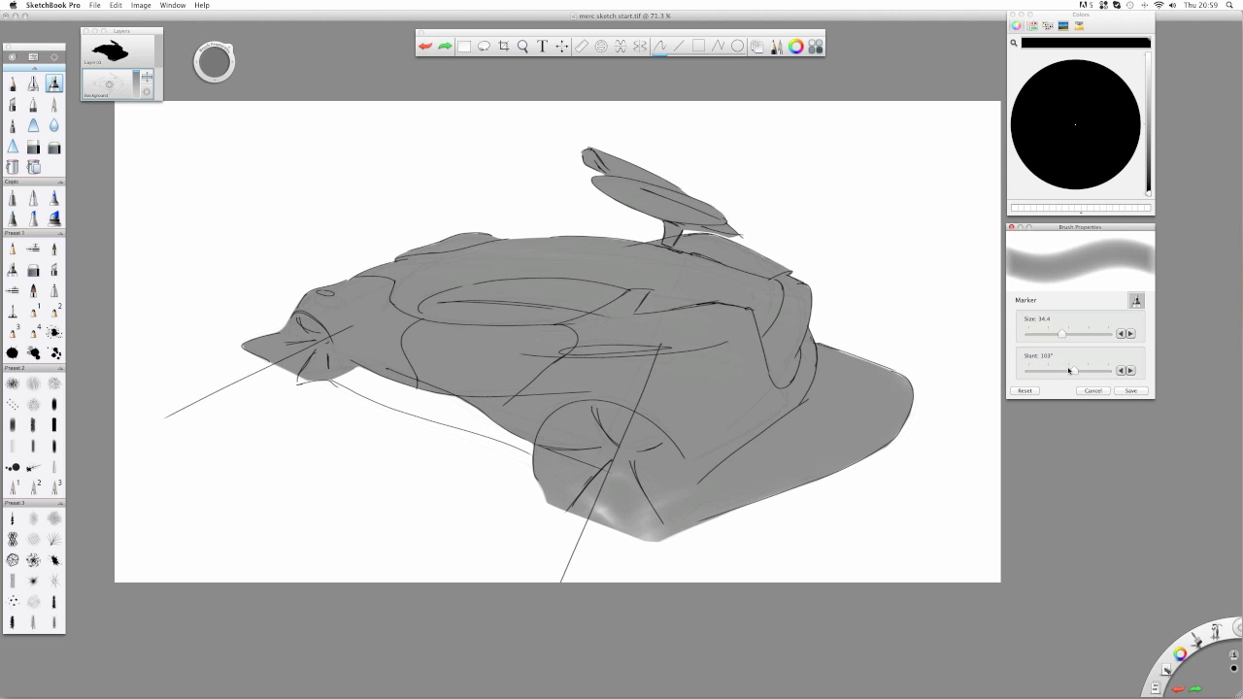
mouse_move(1074, 370)
mouse_down()
mouse_move(1032, 370)
mouse_move(1056, 370)
mouse_up()
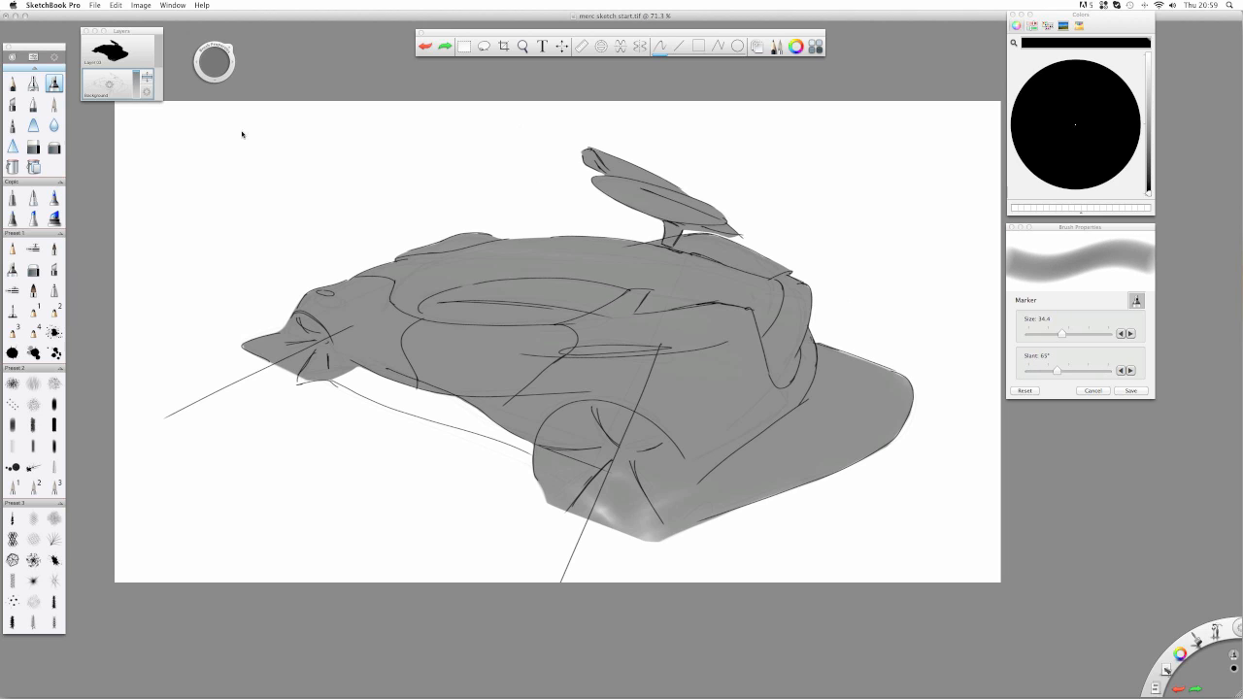
click(13, 84)
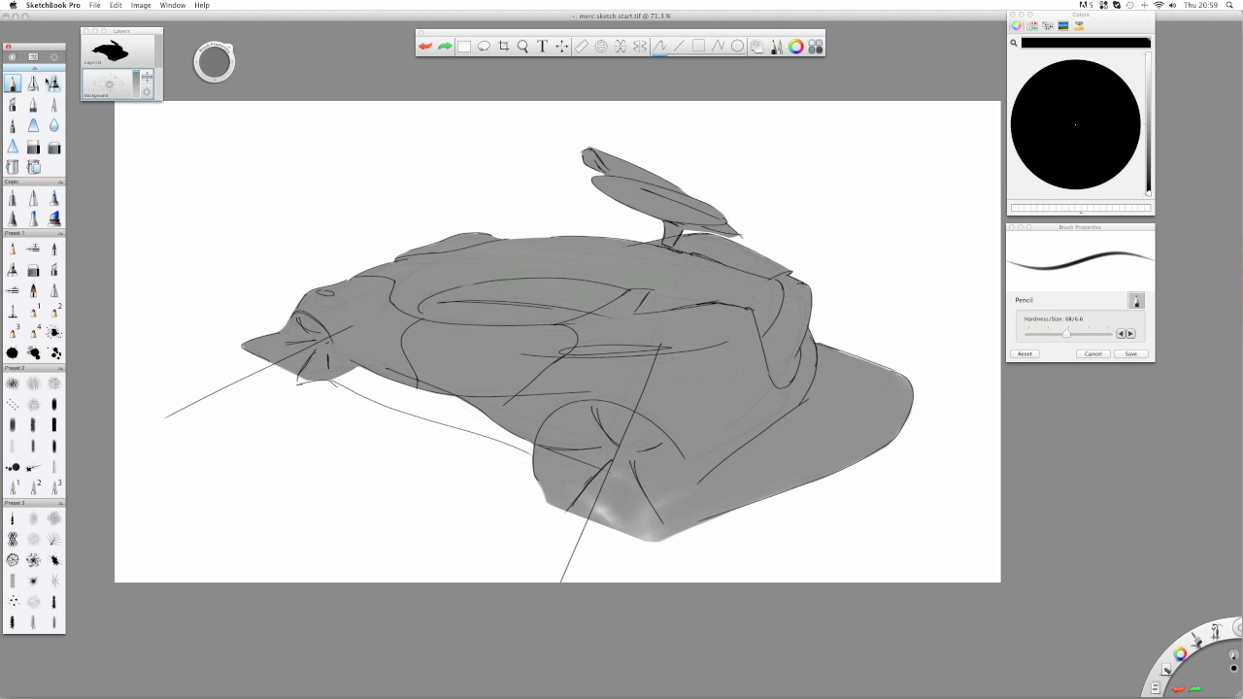
click(54, 84)
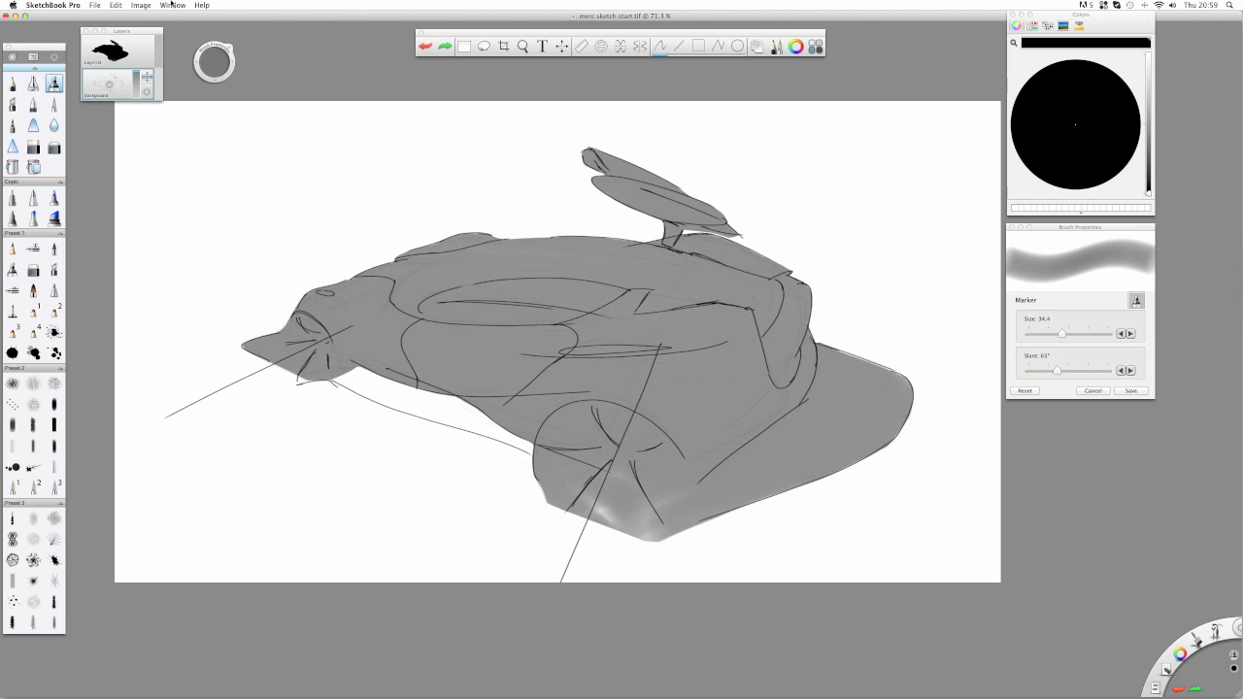
drag(439, 32, 388, 47)
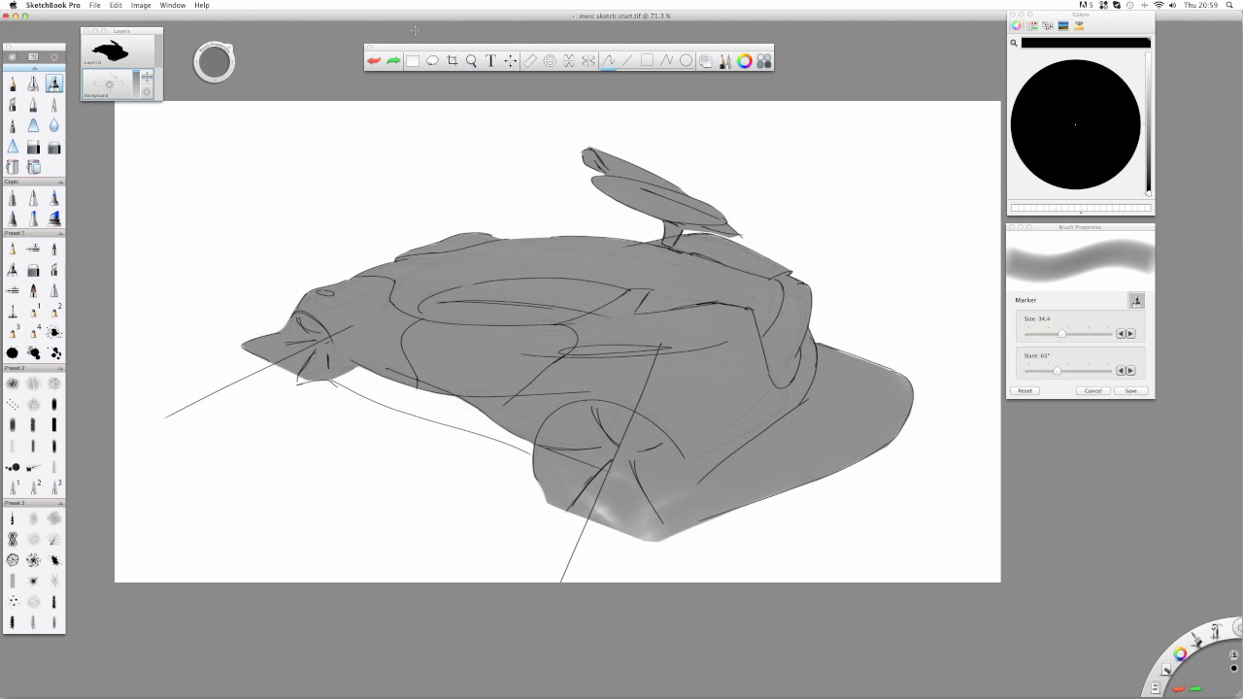
- Try moving, rotating and scaling the Background line art with the Transform tool, undo the changes, and leave the tool
click(509, 60)
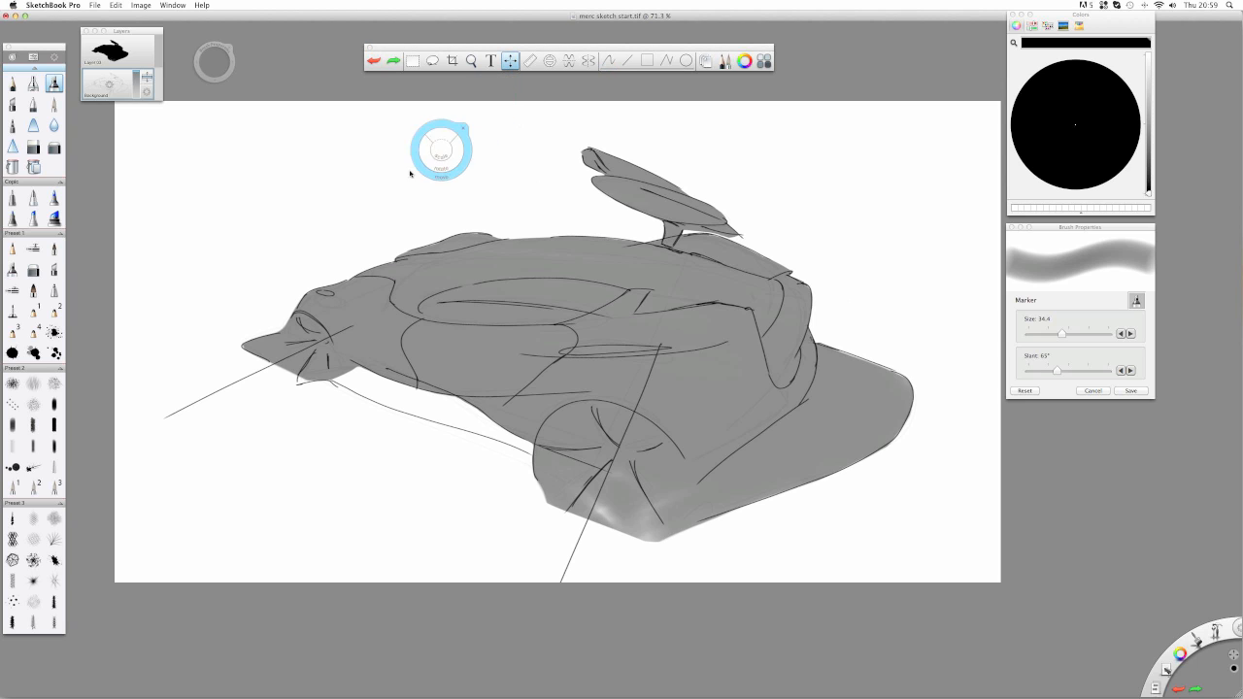
drag(381, 175, 355, 189)
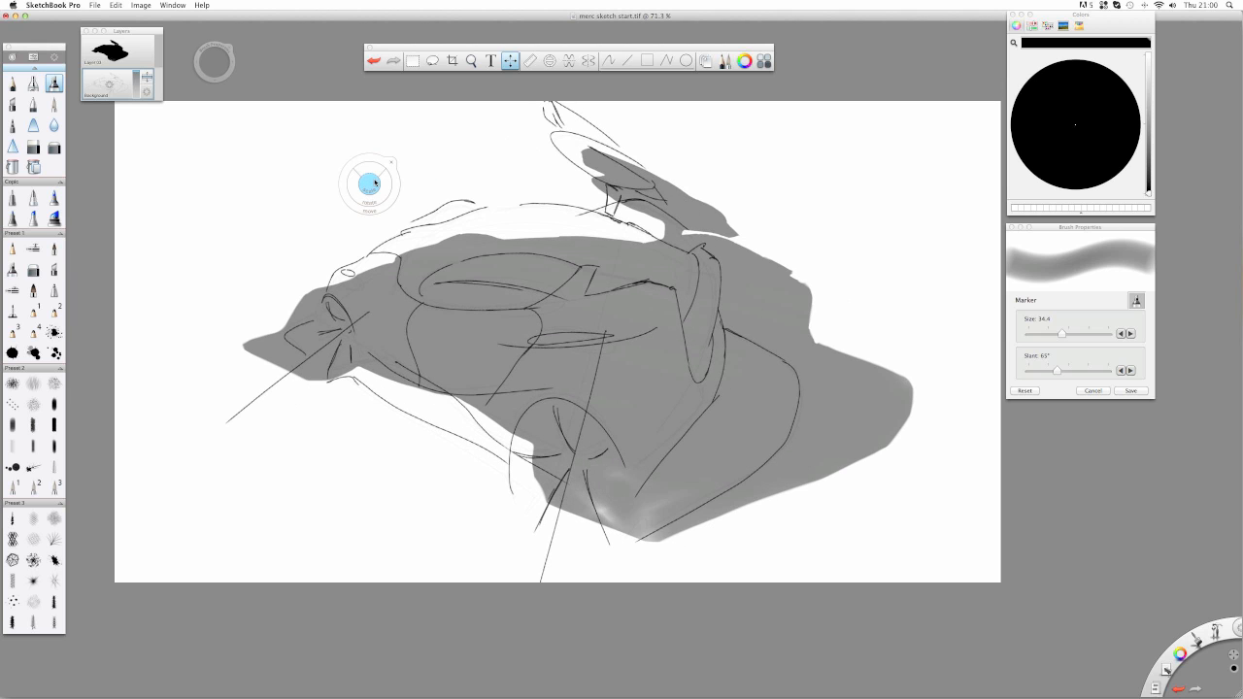
key(super+z)
key(super+z)
key(super+z)
key(super+z)
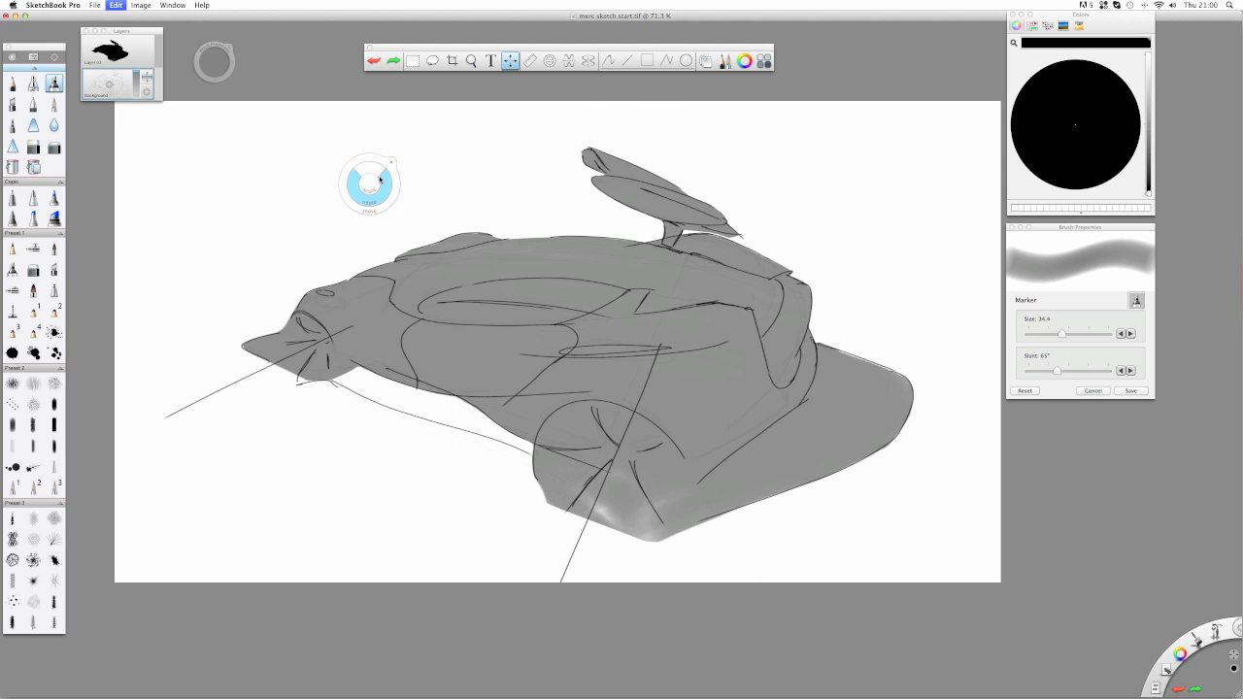
click(374, 136)
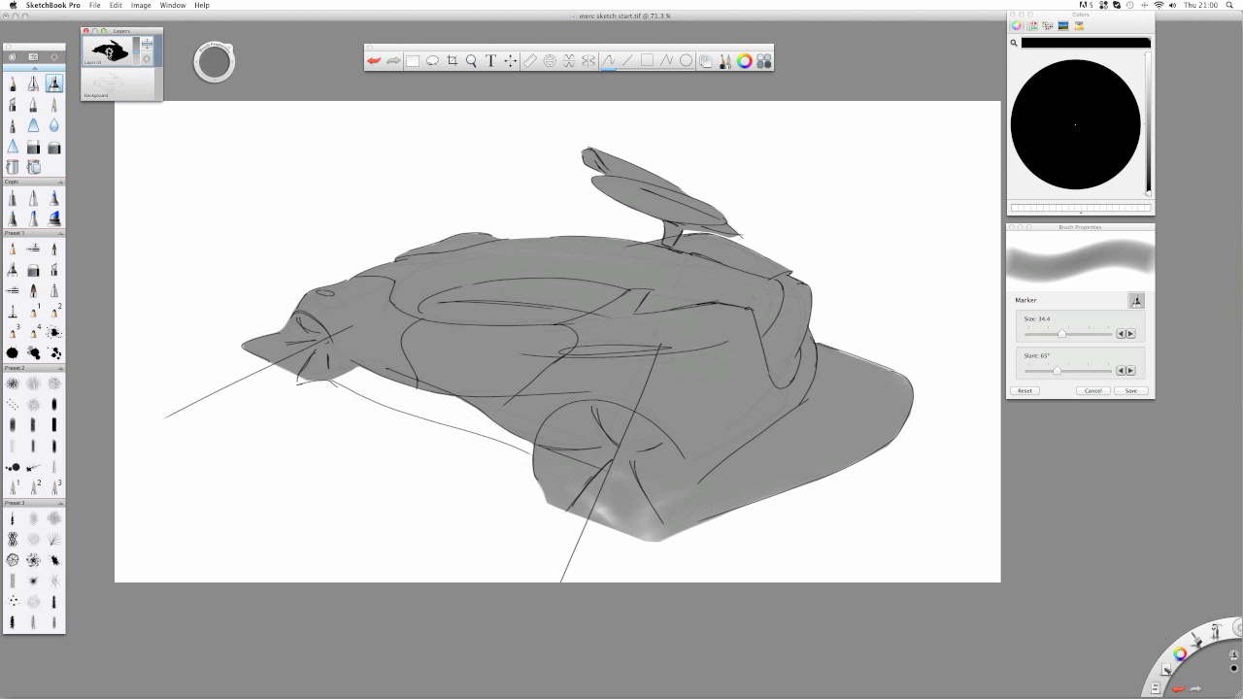
- Add a new empty layer above the silhouette layer
click(109, 53)
click(114, 28)
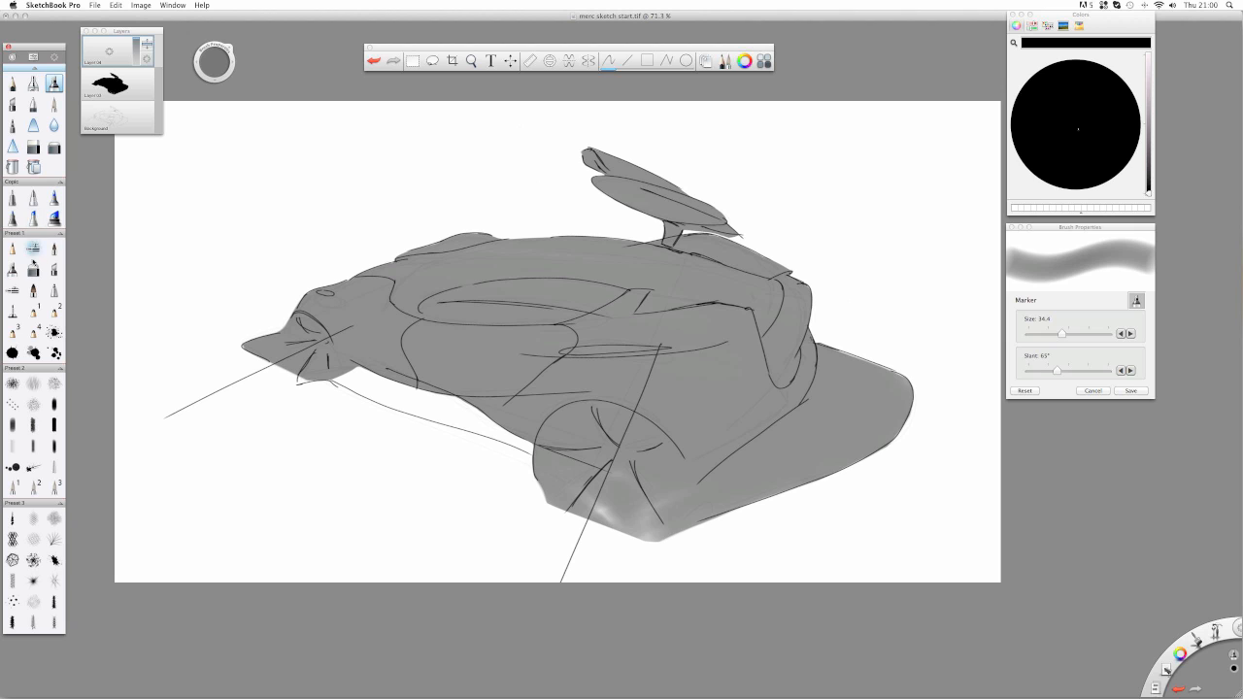
- Try a Hatching 1 brush stroke across the car's side, undo it, and return to the Marker brush
click(33, 383)
mouse_move(339, 301)
mouse_down()
mouse_move(466, 350)
mouse_move(279, 318)
mouse_up()
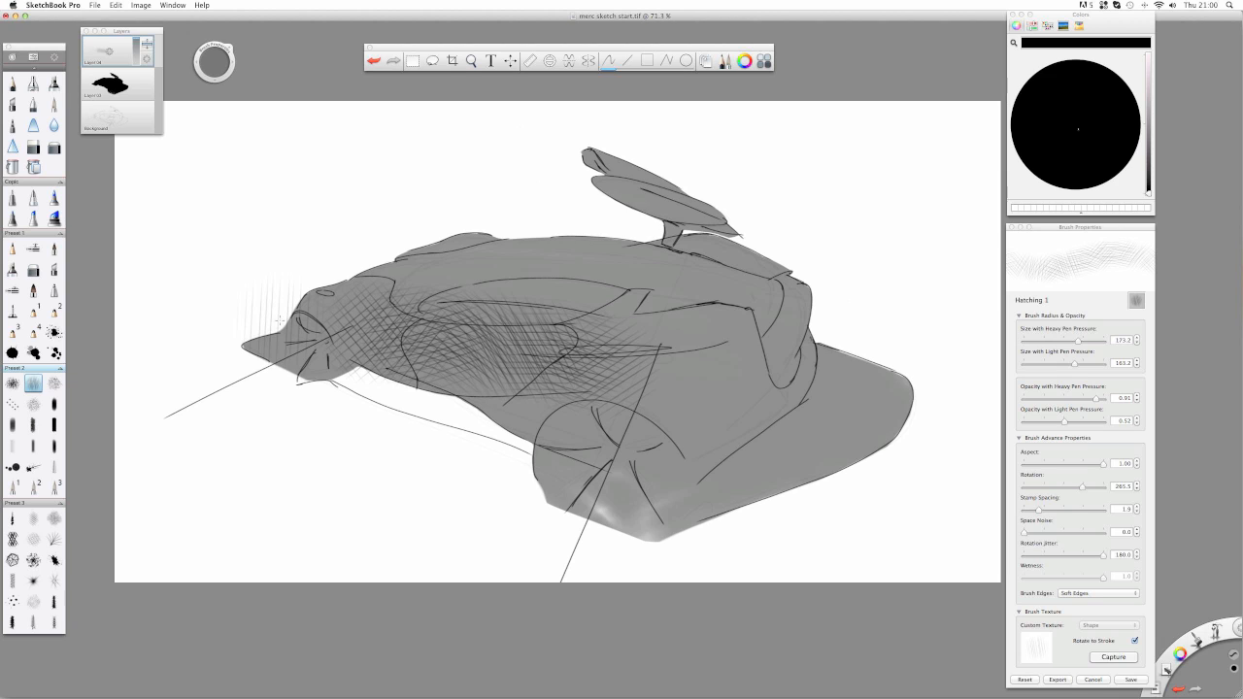
key(super+z)
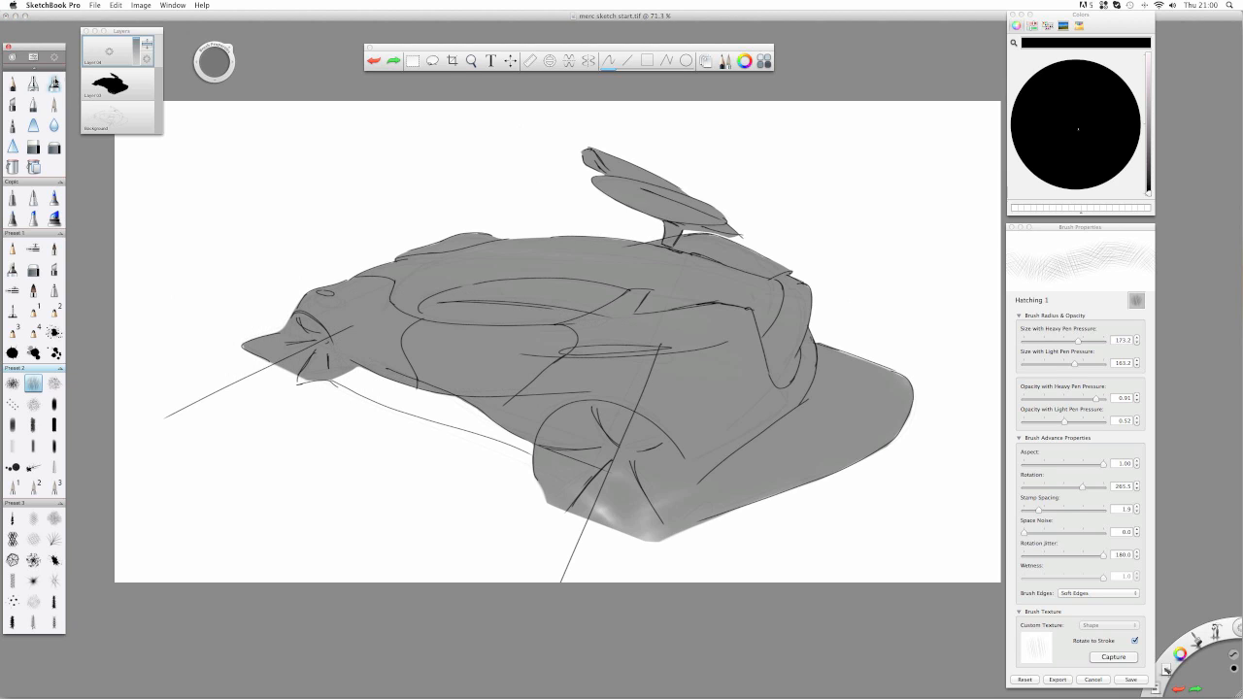
click(55, 85)
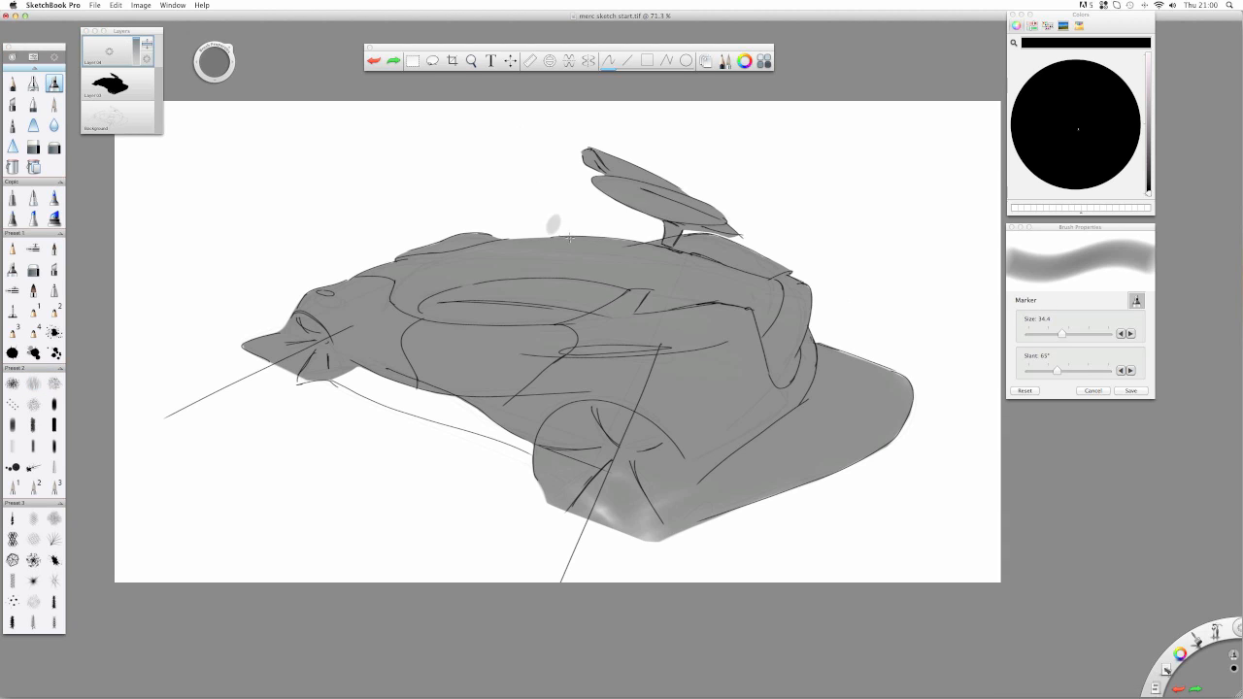
- Open the Copic Library, browse the Design colour families, and choose Special Black from the custom set
click(765, 62)
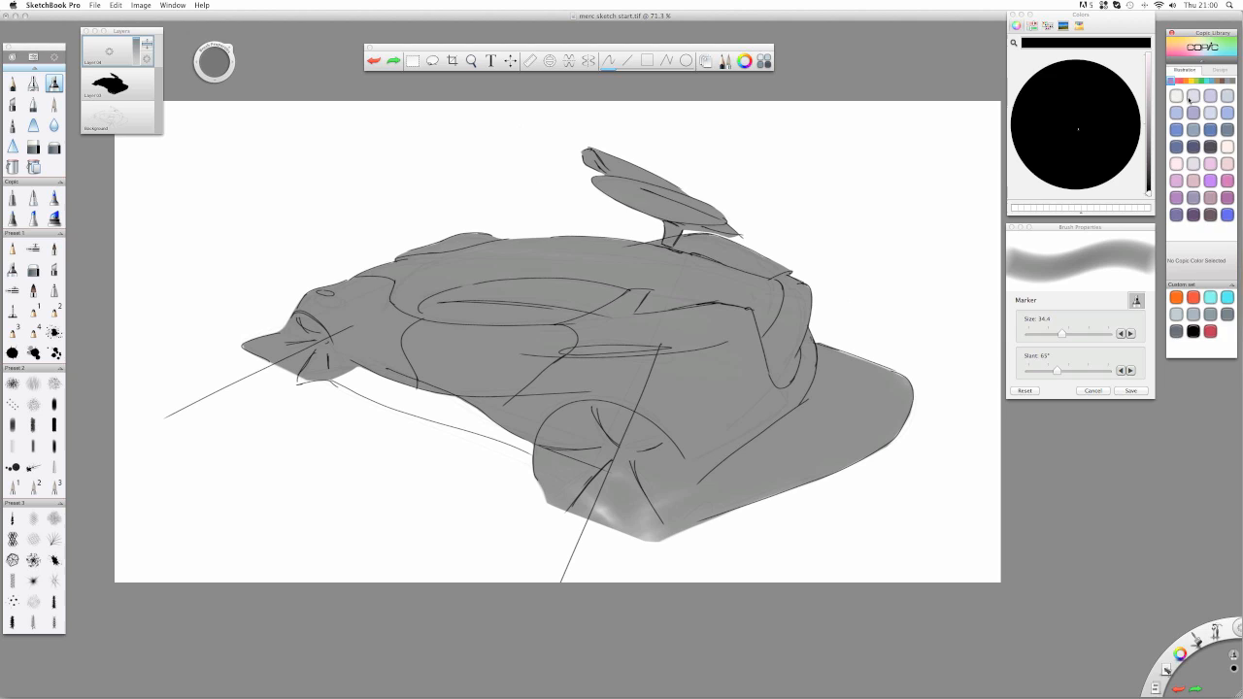
click(1216, 70)
click(1190, 81)
click(1180, 81)
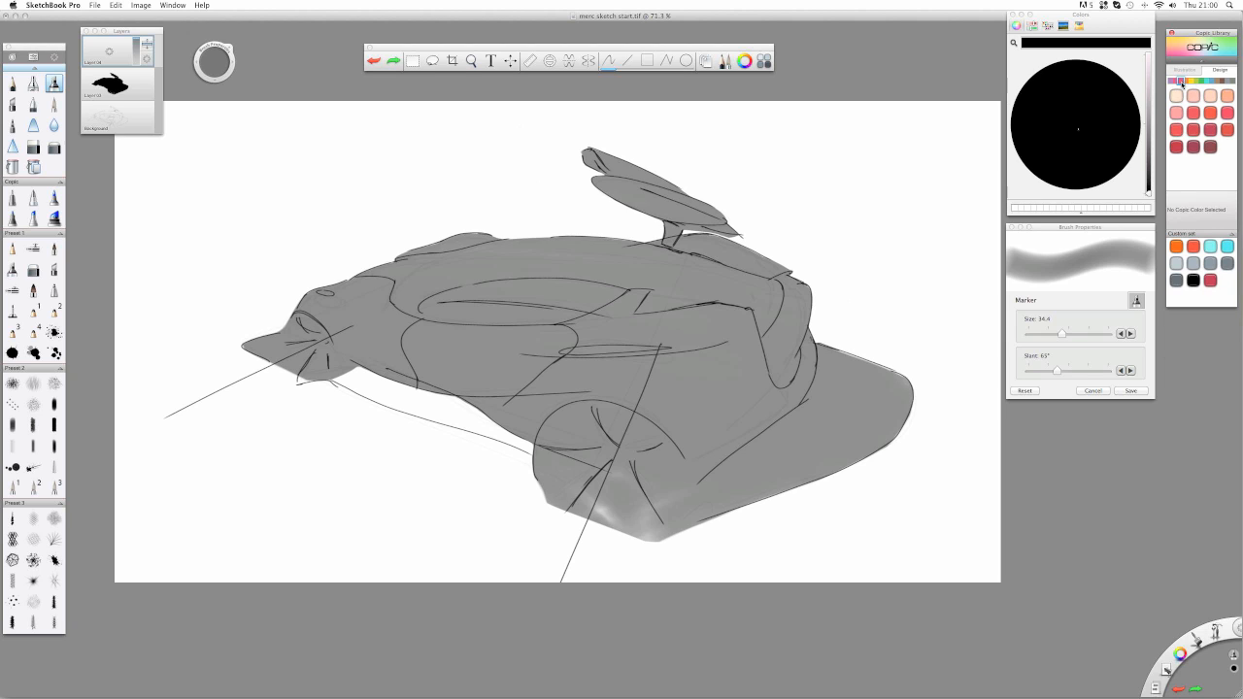
click(1191, 82)
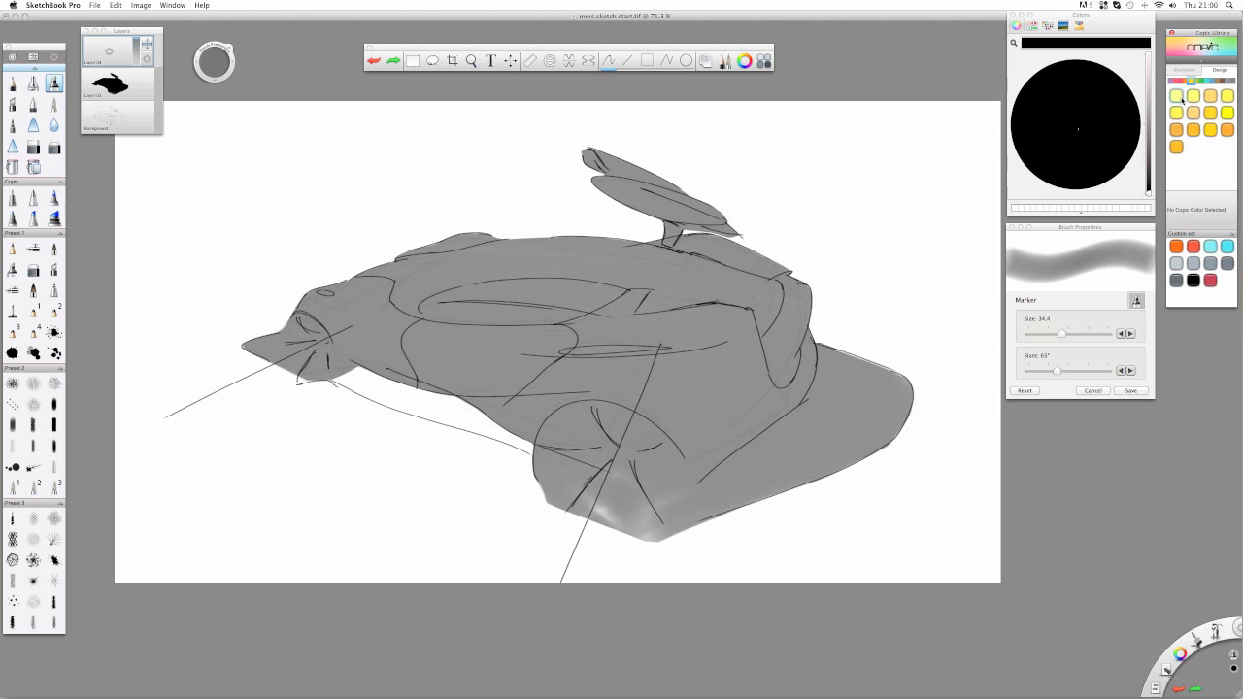
click(1184, 83)
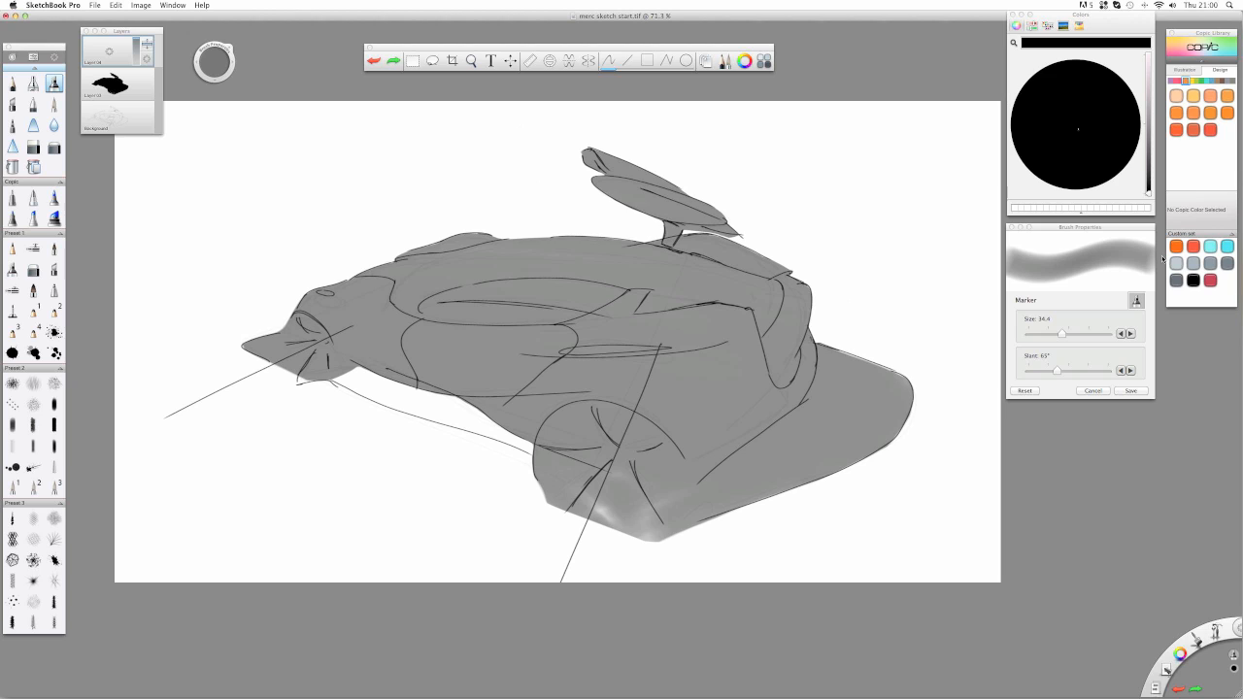
click(1193, 280)
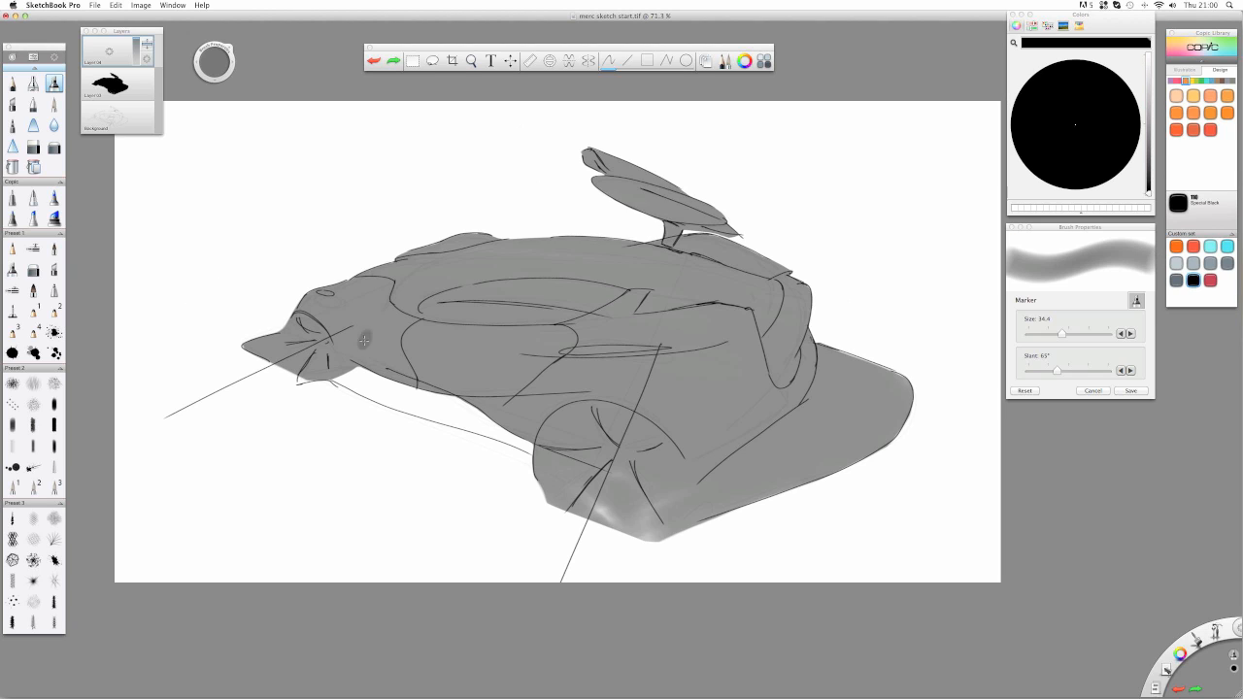
- Shade the car's lower side between the wheels with Special Black Marker strokes and adjust the new layer's opacity
mouse_move(349, 364)
mouse_down()
mouse_move(607, 415)
mouse_move(396, 374)
mouse_move(427, 372)
mouse_move(418, 359)
mouse_up()
drag(136, 49, 136, 61)
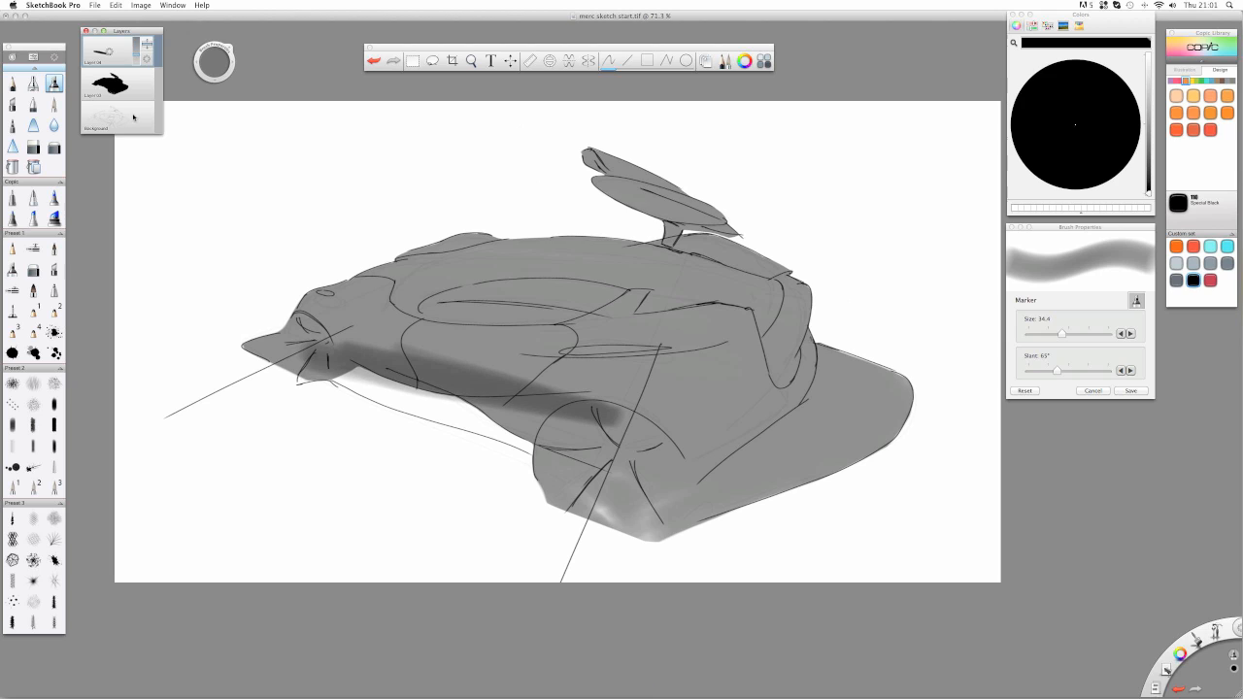
- Raise the shaded layer's opacity, delete that layer, and add a new empty layer above the silhouette
drag(134, 57, 136, 50)
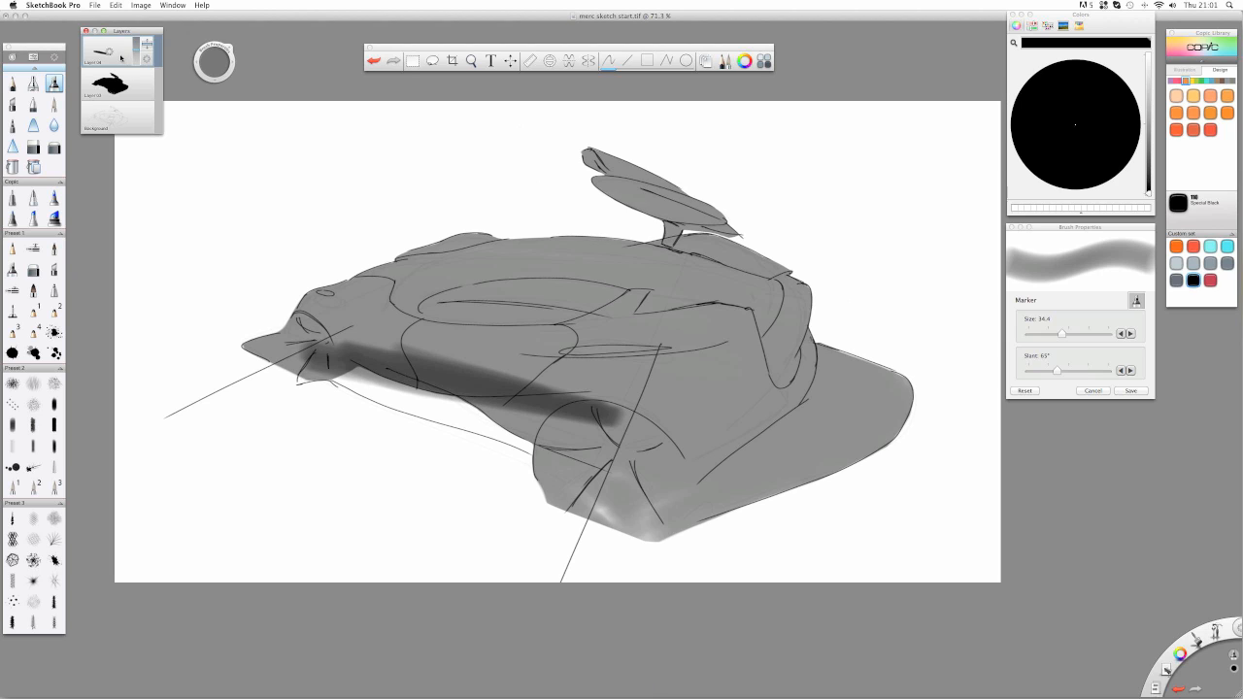
drag(138, 52, 75, 51)
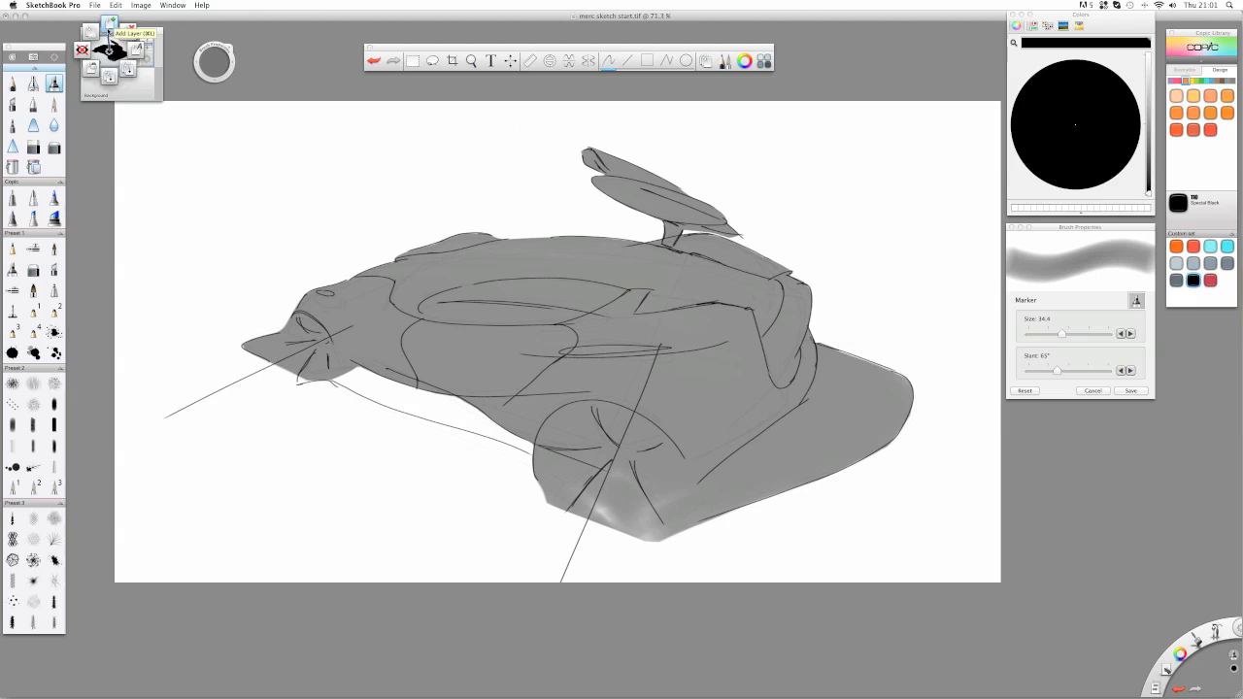
click(109, 25)
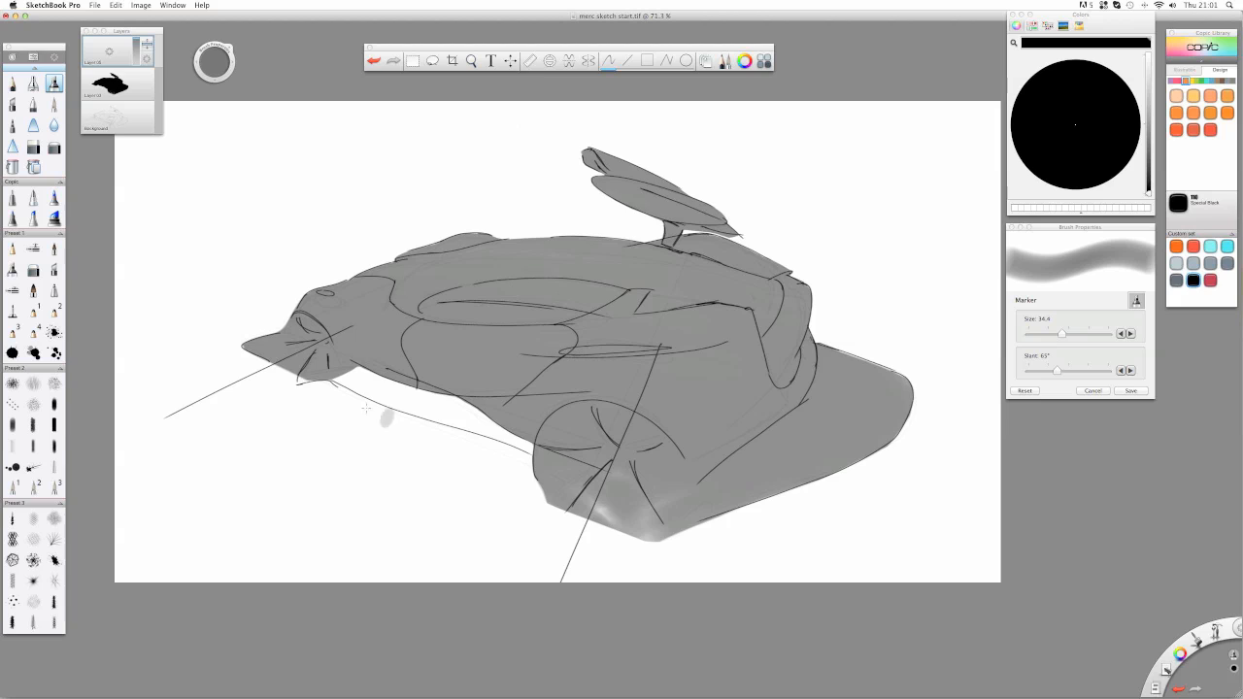
- With the Pencil in Chinese Orange, draw a light-direction arrow beside the rear wing and outline the surface above the rear wheel
drag(404, 329, 407, 329)
click(13, 85)
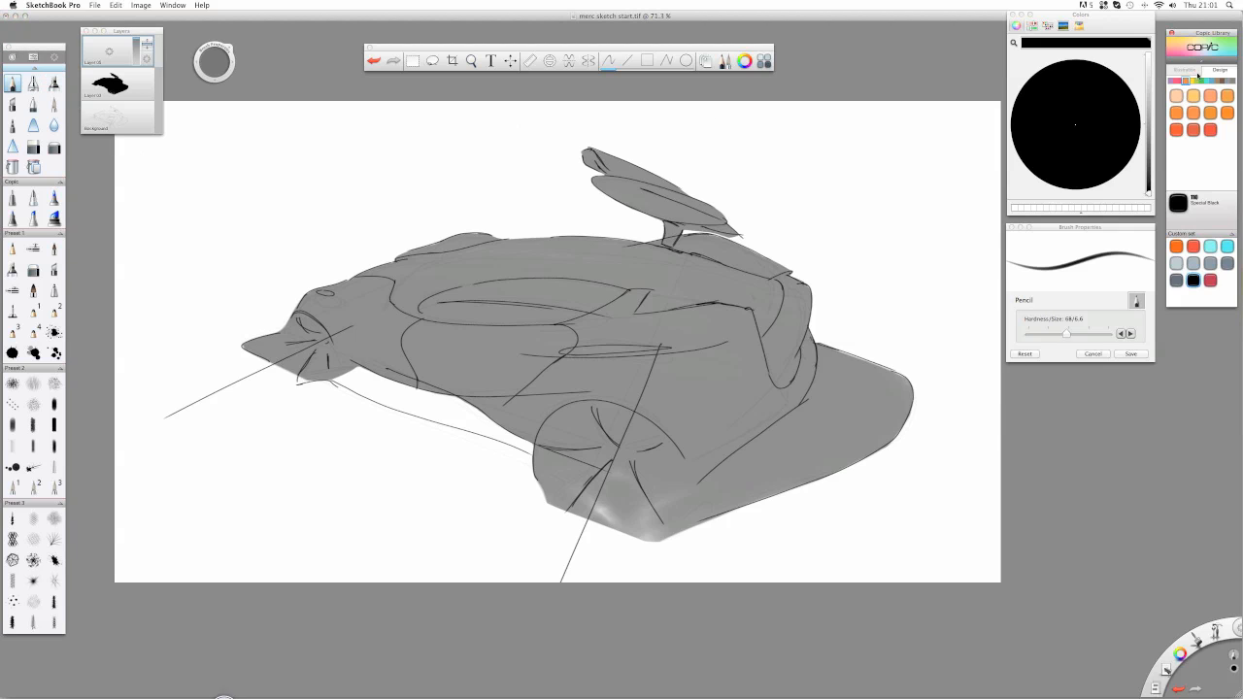
click(1193, 246)
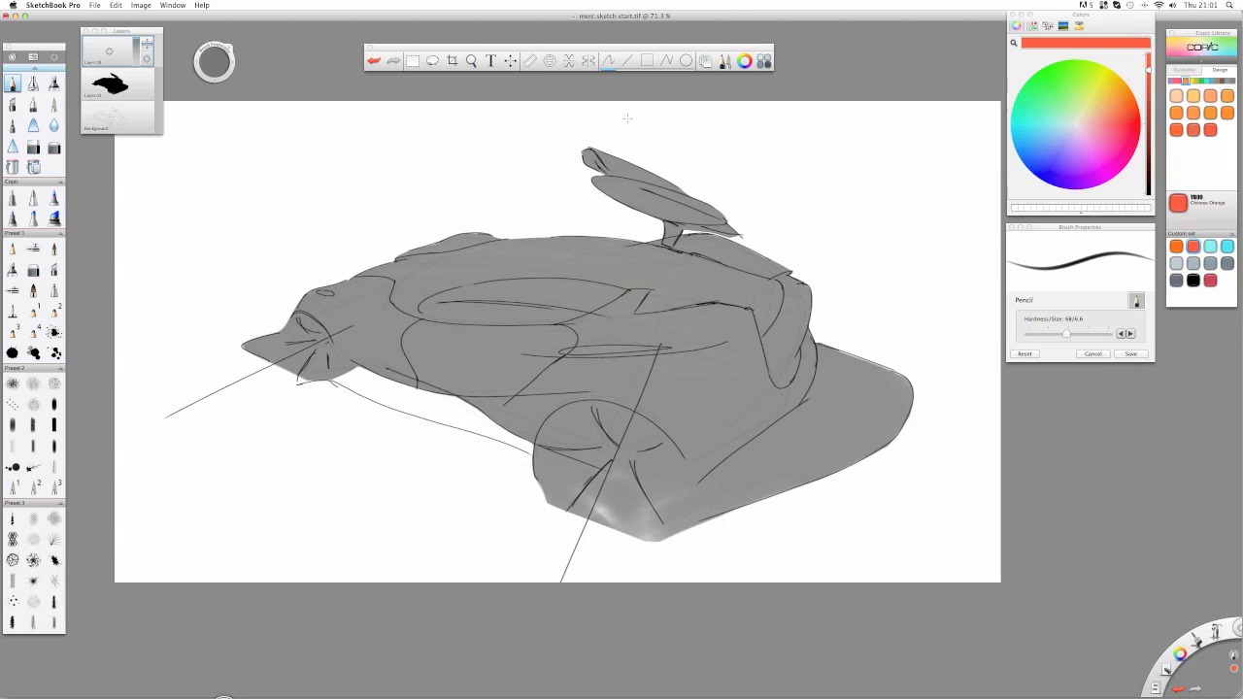
drag(825, 120, 782, 166)
drag(659, 347, 556, 356)
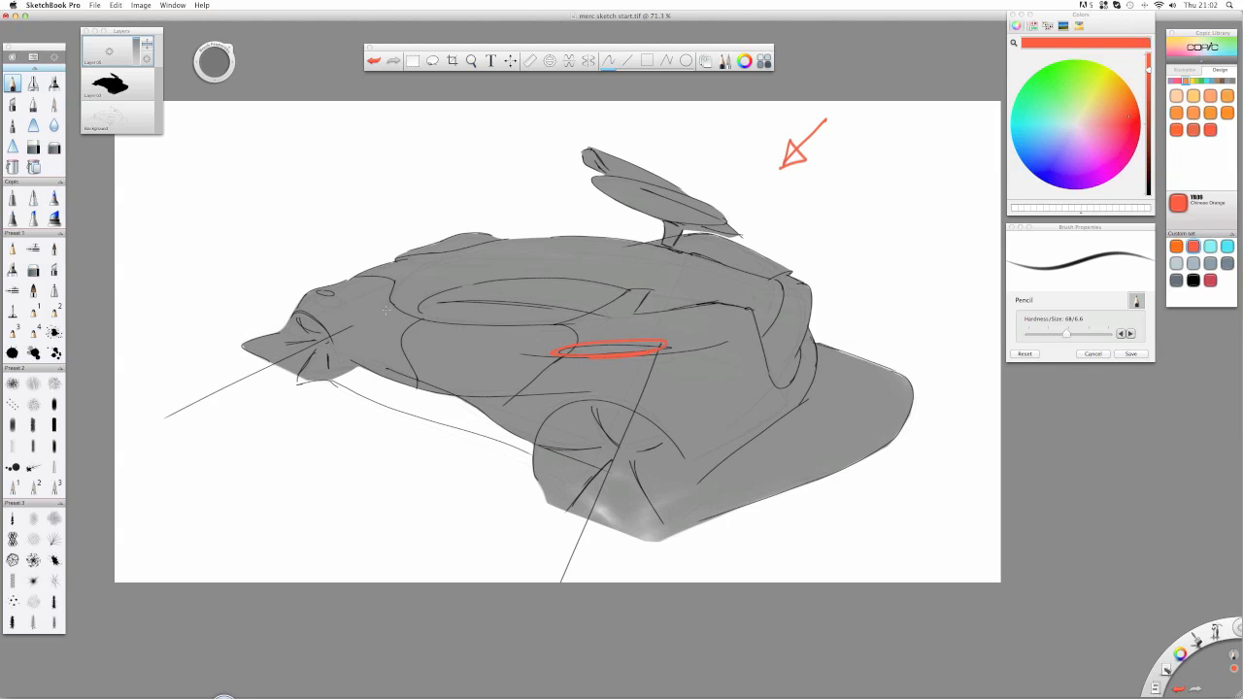
- Outline the light-catching areas along the car's side, both front fenders and the rear deck under the wing in orange
drag(364, 317, 524, 350)
mouse_move(524, 336)
mouse_down()
mouse_move(470, 322)
mouse_move(378, 304)
mouse_up()
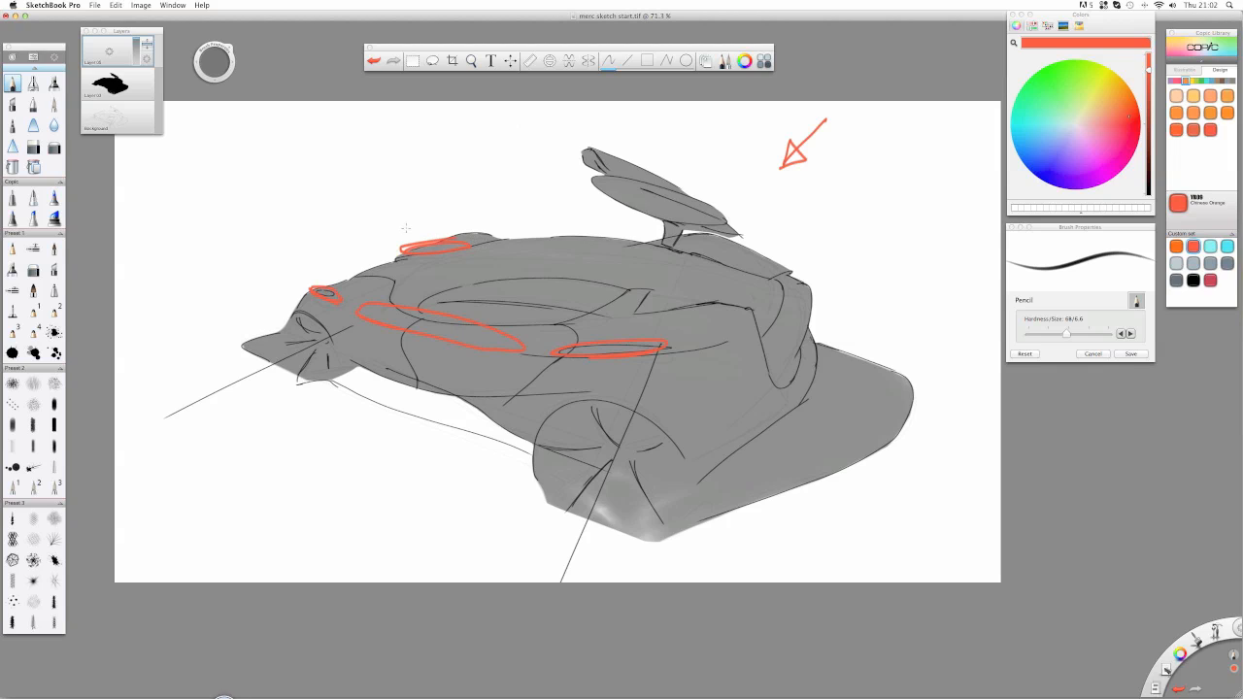
drag(408, 233, 338, 259)
drag(383, 218, 379, 215)
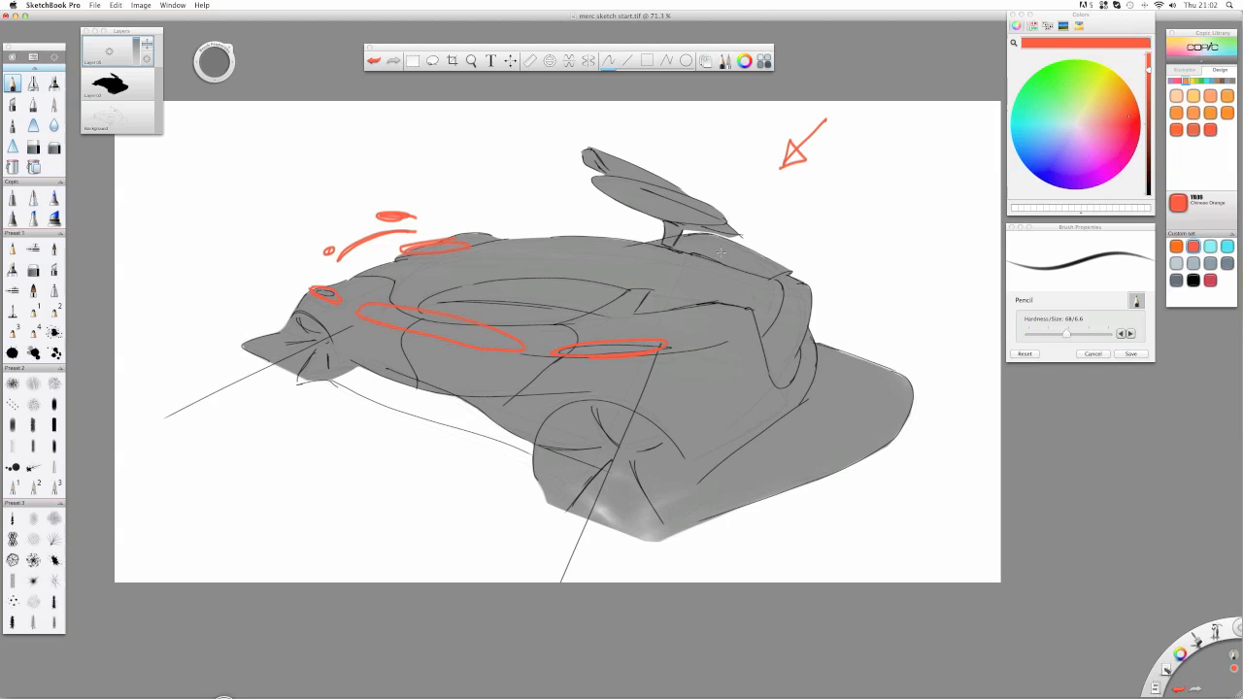
drag(689, 240, 680, 242)
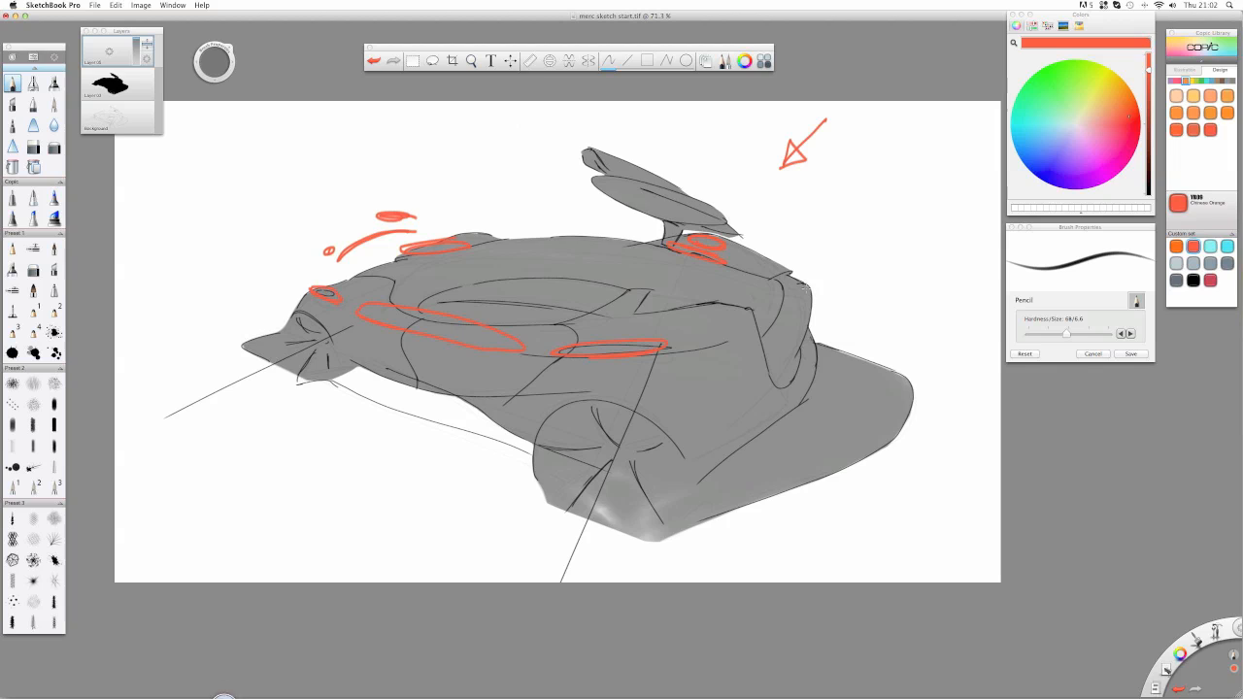
- Outline the tail's corner surfaces in orange, and mark the shadow areas behind the rear wheel and along the lower side
drag(795, 288, 798, 286)
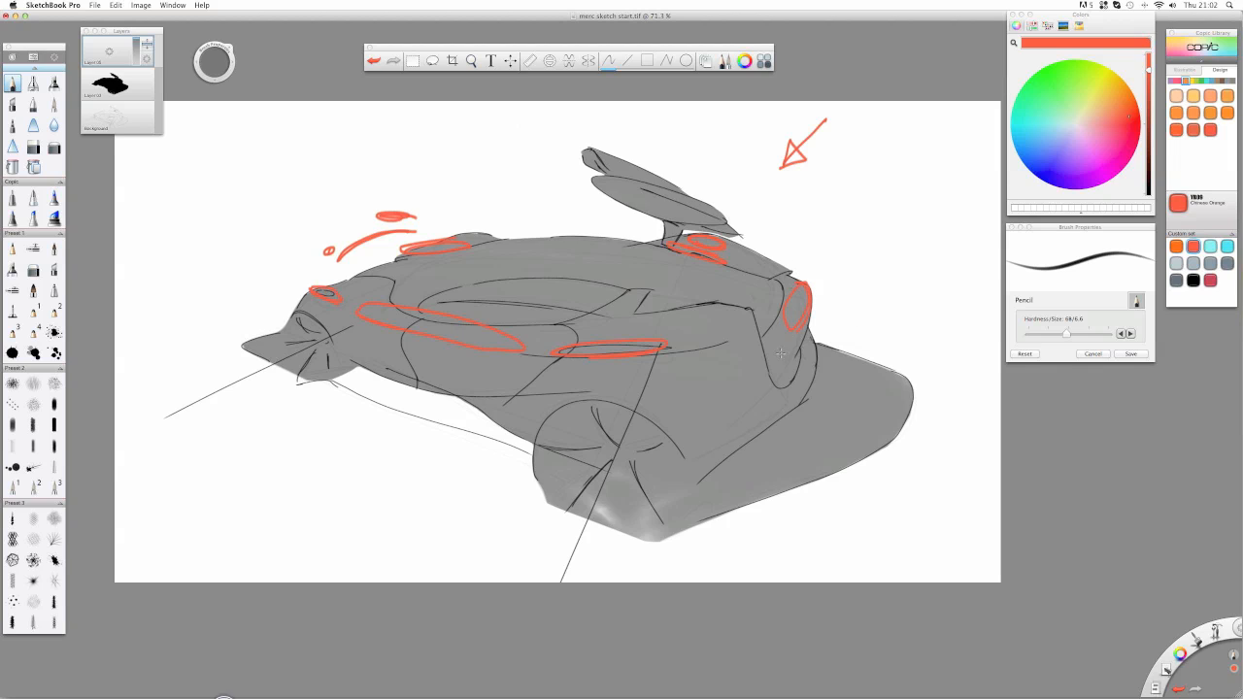
drag(789, 386, 801, 393)
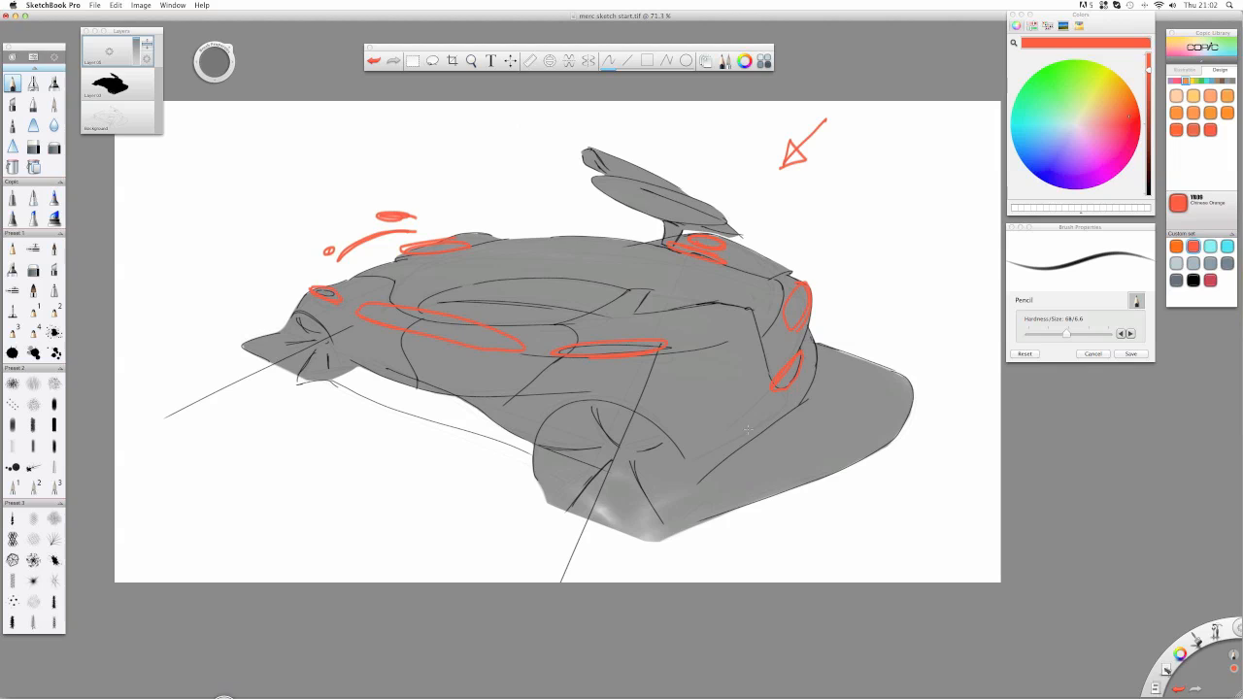
drag(755, 443, 783, 415)
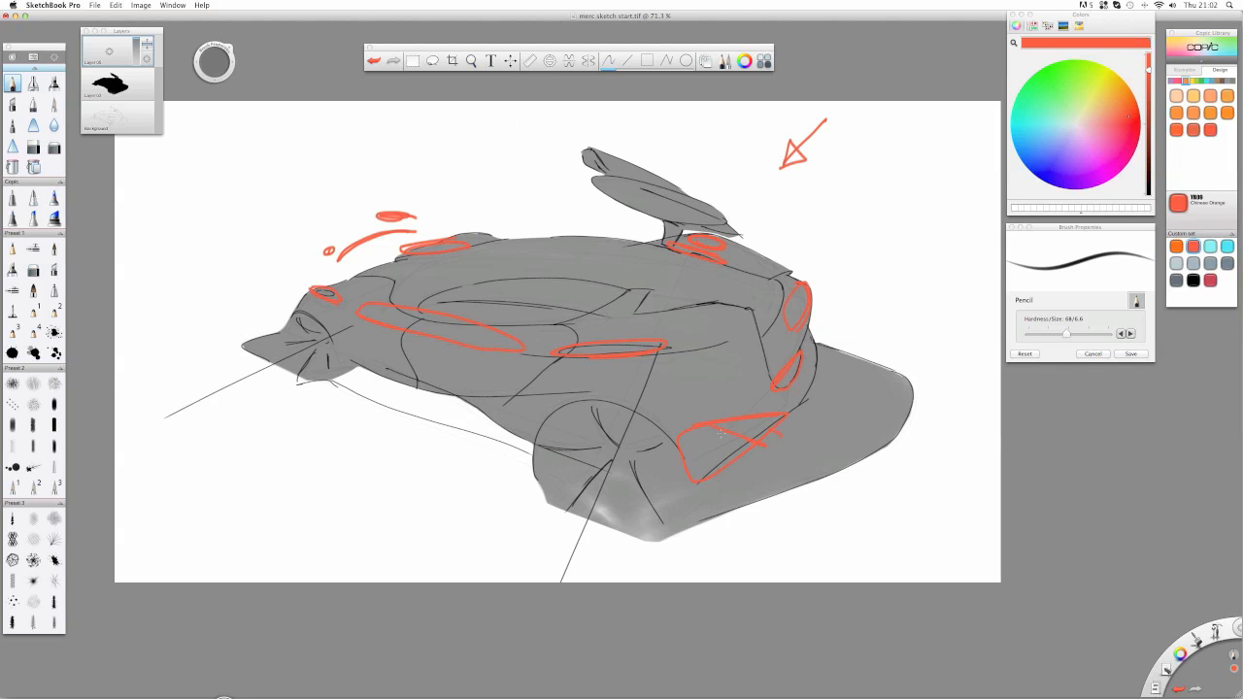
drag(519, 400, 536, 437)
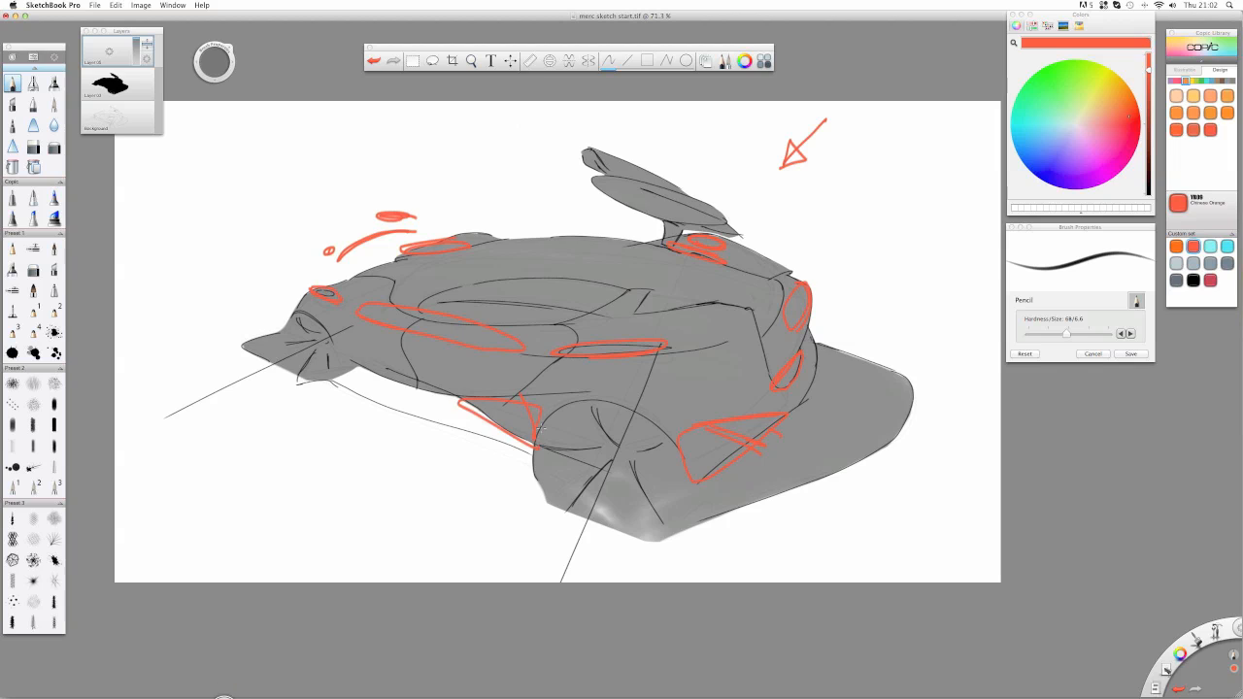
drag(347, 361, 399, 373)
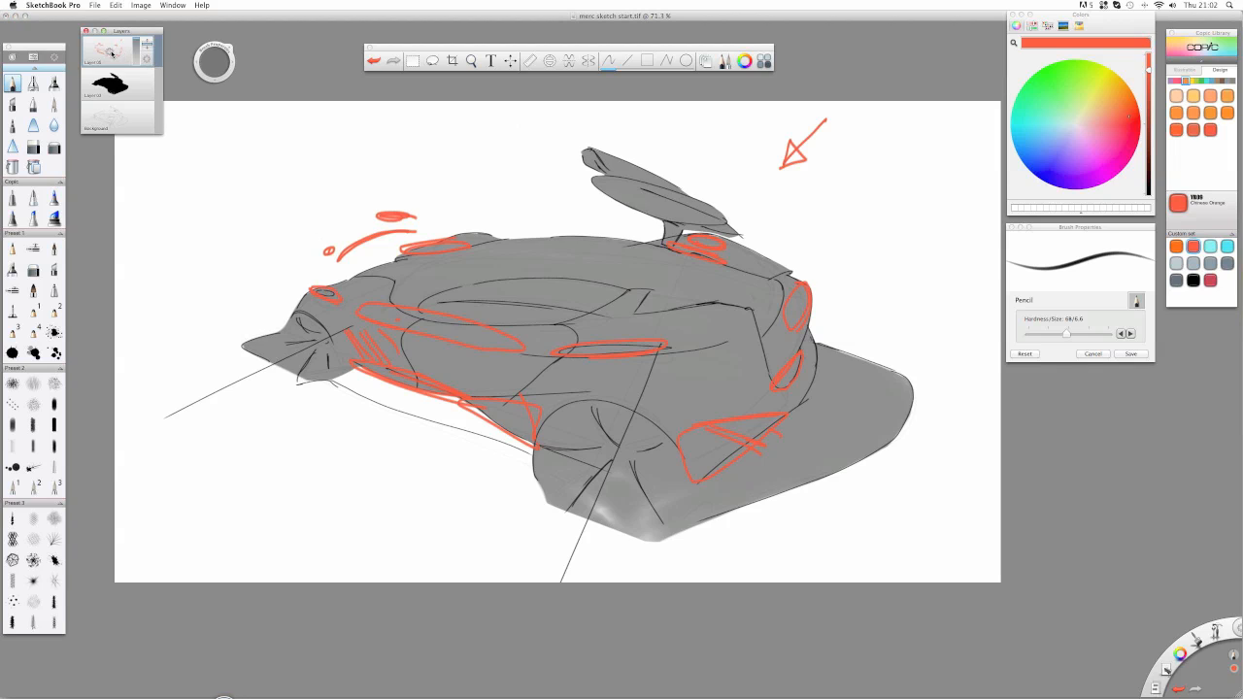
- Replace the orange annotation layer with a new empty layer and set up the Marker brush with black
mouse_move(108, 52)
mouse_down()
mouse_move(123, 38)
mouse_move(108, 15)
mouse_up()
click(54, 84)
drag(258, 158, 263, 161)
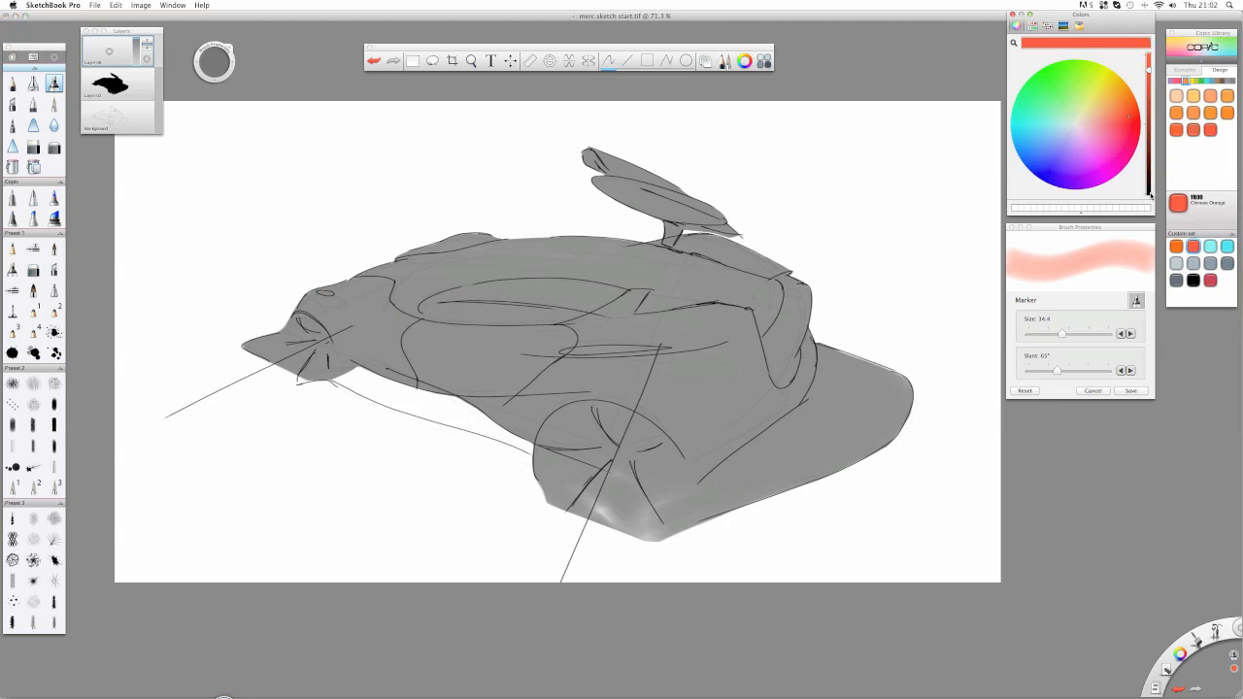
click(1193, 280)
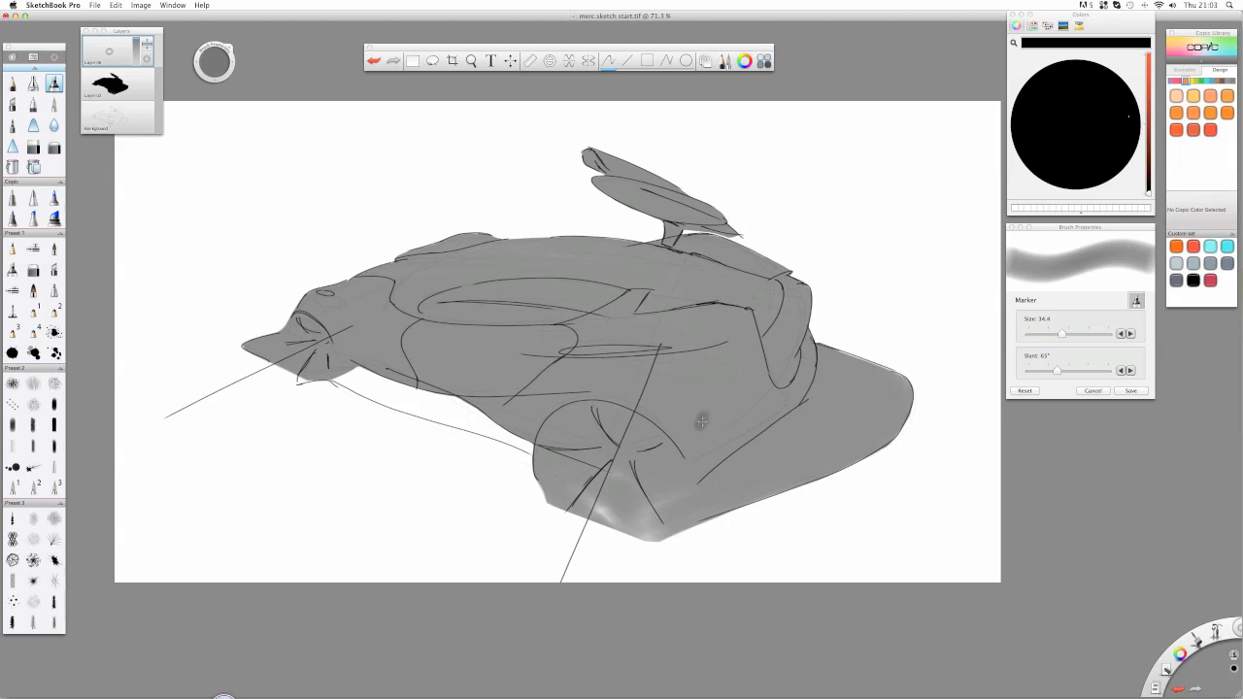
- Block in black Marker shading on the rear end, ahead of the rear wheel, and along the side from the front wheel
mouse_move(767, 424)
mouse_down()
mouse_move(737, 438)
mouse_move(779, 414)
mouse_move(700, 481)
mouse_move(806, 398)
mouse_move(697, 424)
mouse_move(726, 390)
mouse_move(611, 440)
mouse_up()
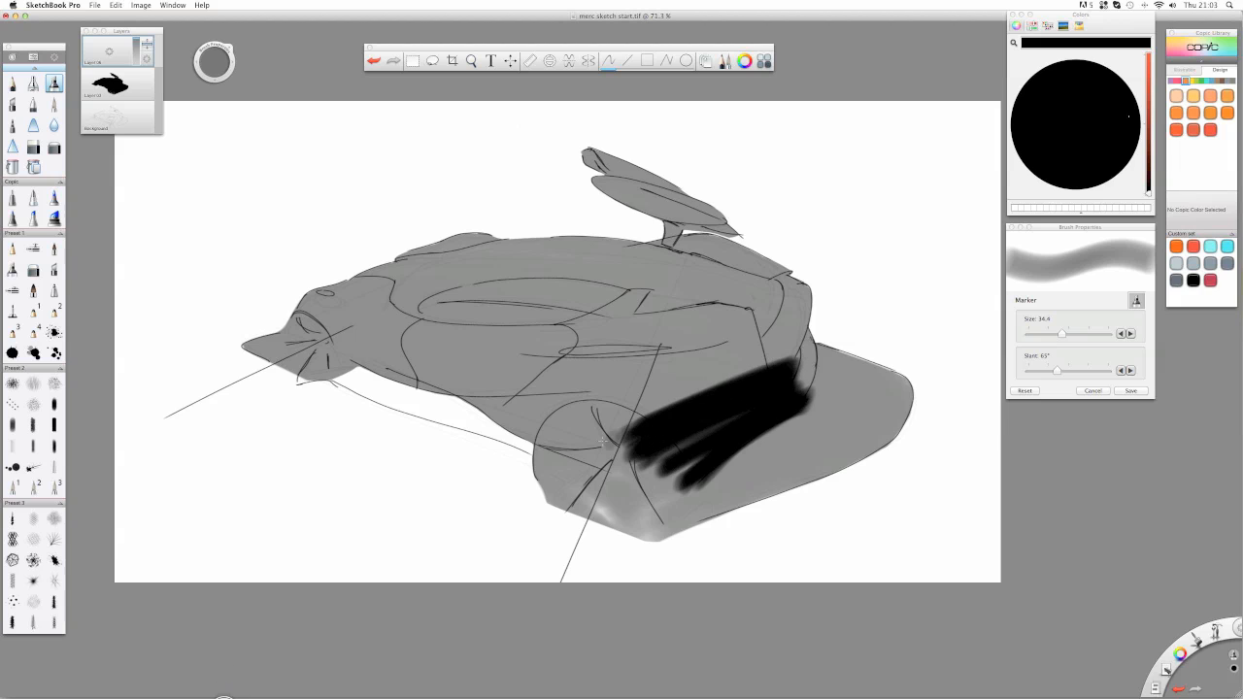
mouse_move(456, 398)
mouse_down()
mouse_move(569, 447)
mouse_move(515, 407)
mouse_move(416, 394)
mouse_up()
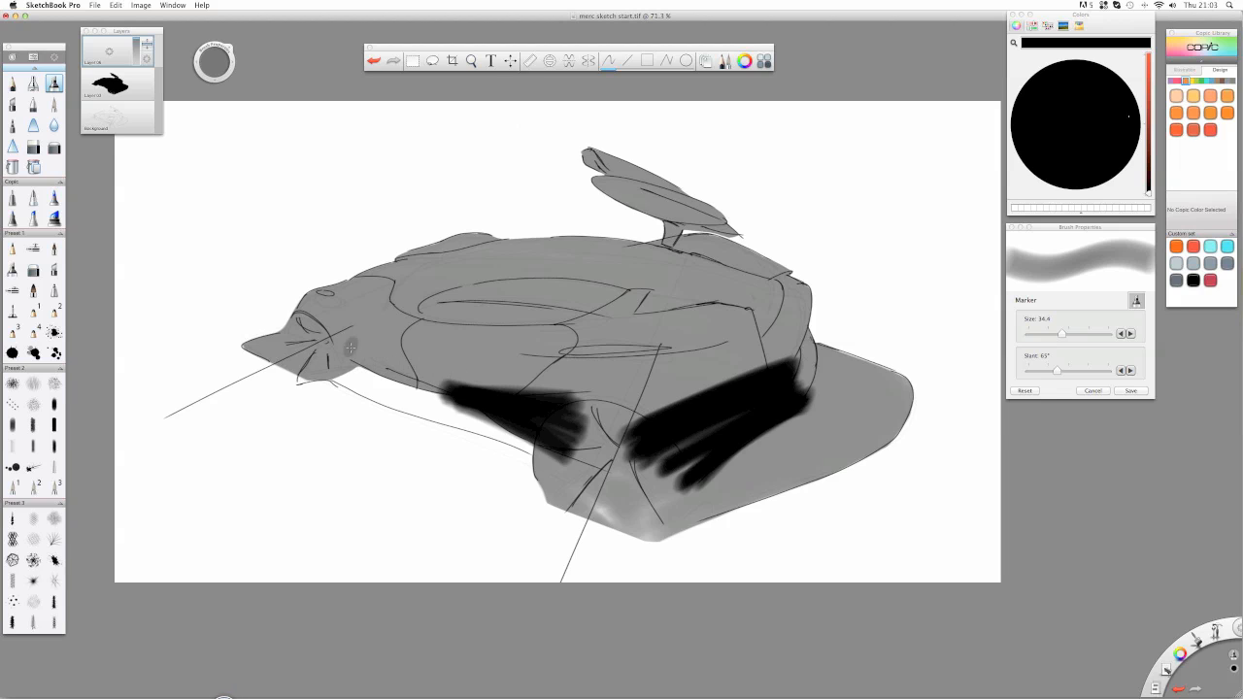
mouse_move(318, 356)
mouse_down()
mouse_move(427, 358)
mouse_move(292, 335)
mouse_move(495, 364)
mouse_move(308, 346)
mouse_move(321, 355)
mouse_up()
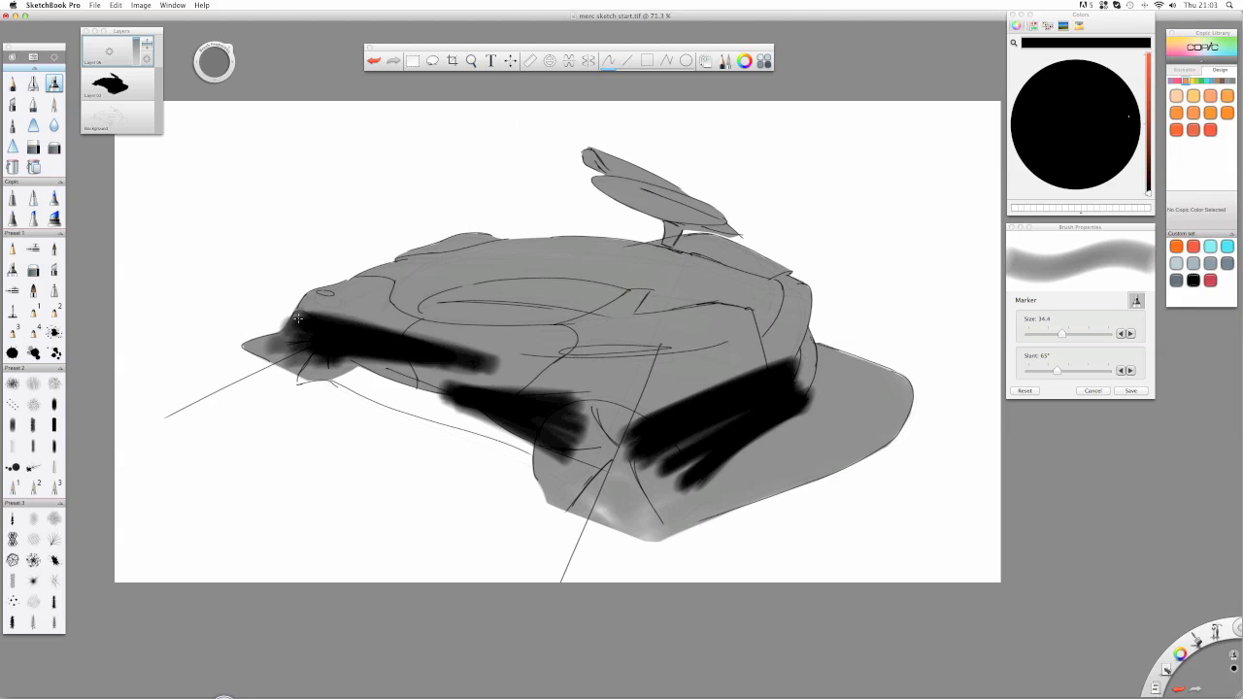
mouse_move(297, 317)
mouse_down()
mouse_move(504, 339)
mouse_move(337, 310)
mouse_move(410, 316)
mouse_up()
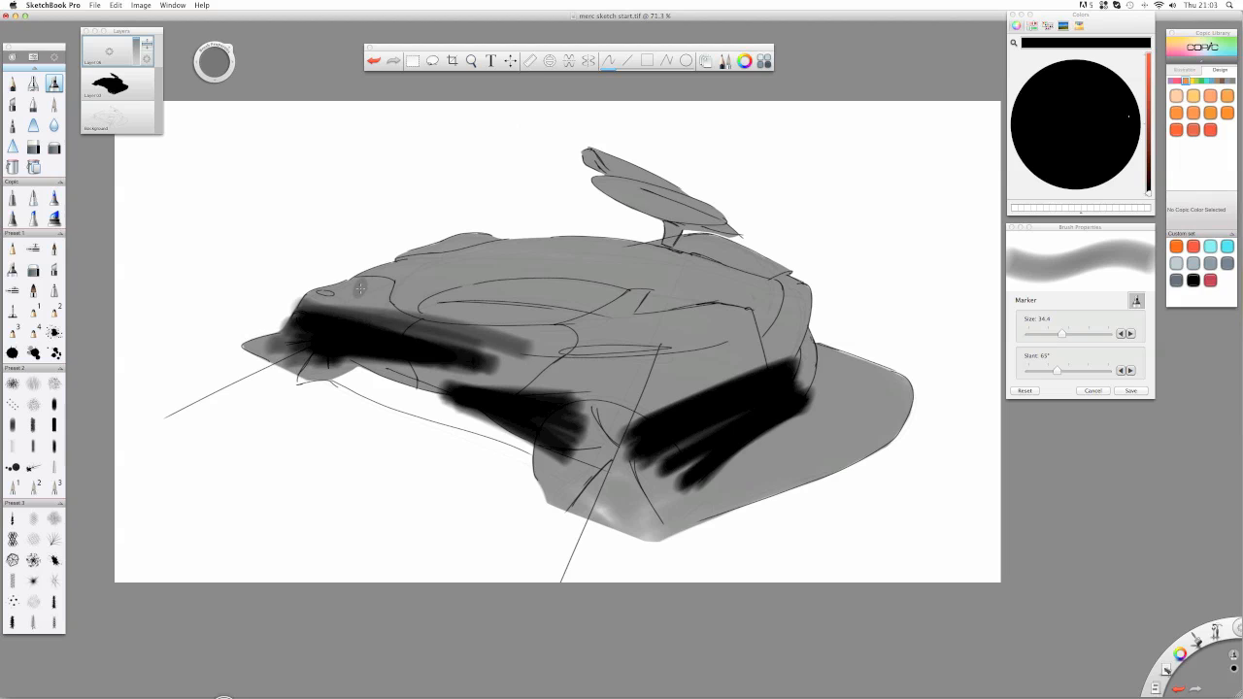
- Try broad Hard Eraser strokes across the black shading, undo them, and reduce the eraser size to 22.7
click(33, 147)
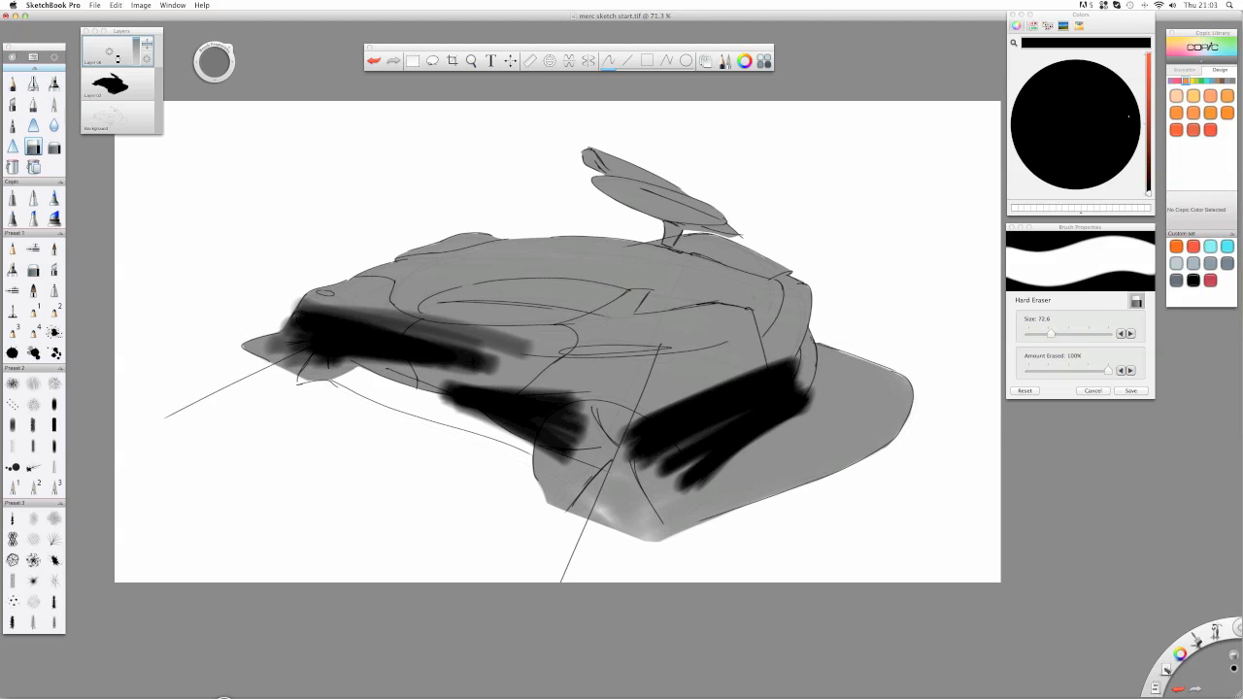
mouse_move(316, 291)
mouse_down()
mouse_move(367, 330)
mouse_move(627, 445)
mouse_up()
mouse_move(437, 373)
mouse_down()
mouse_move(393, 346)
mouse_move(437, 393)
mouse_up()
key(super+z)
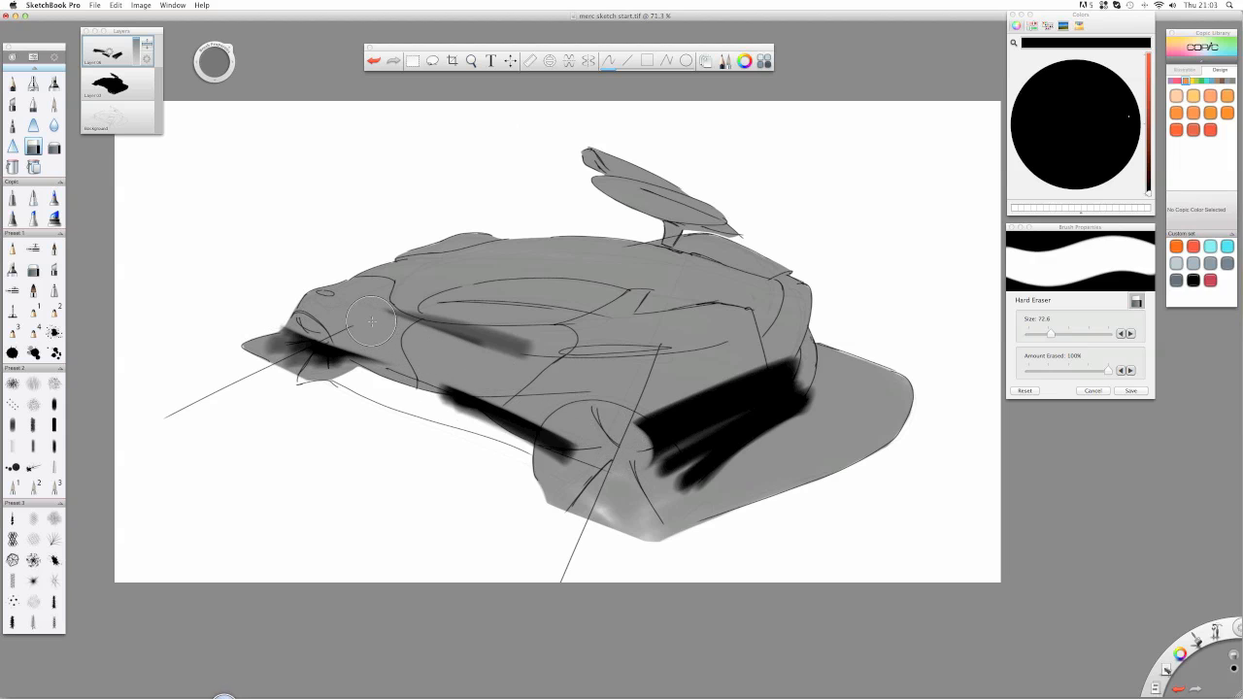
key(super+z)
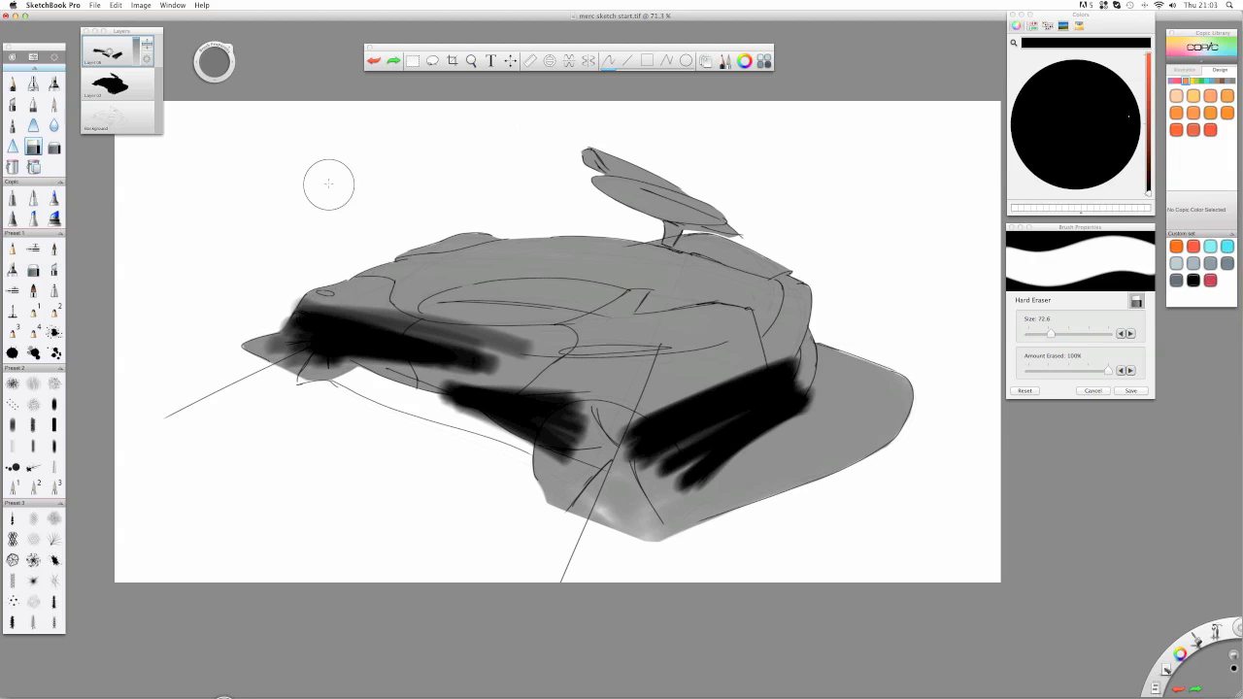
drag(210, 60, 204, 120)
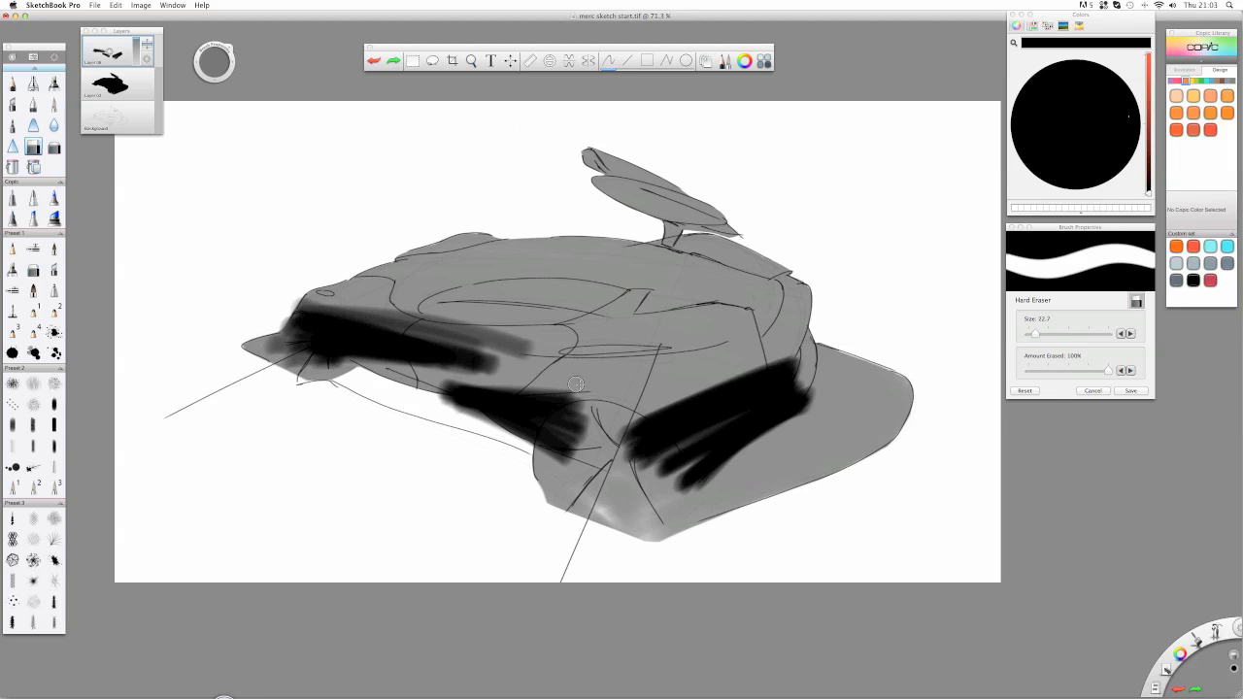
- Trim the black shading ahead of the rear wheel to the lower body line with the Hard Eraser, undoing and repeating imprecise strokes
mouse_move(576, 385)
mouse_down()
mouse_move(359, 365)
mouse_move(526, 397)
mouse_move(566, 367)
mouse_up()
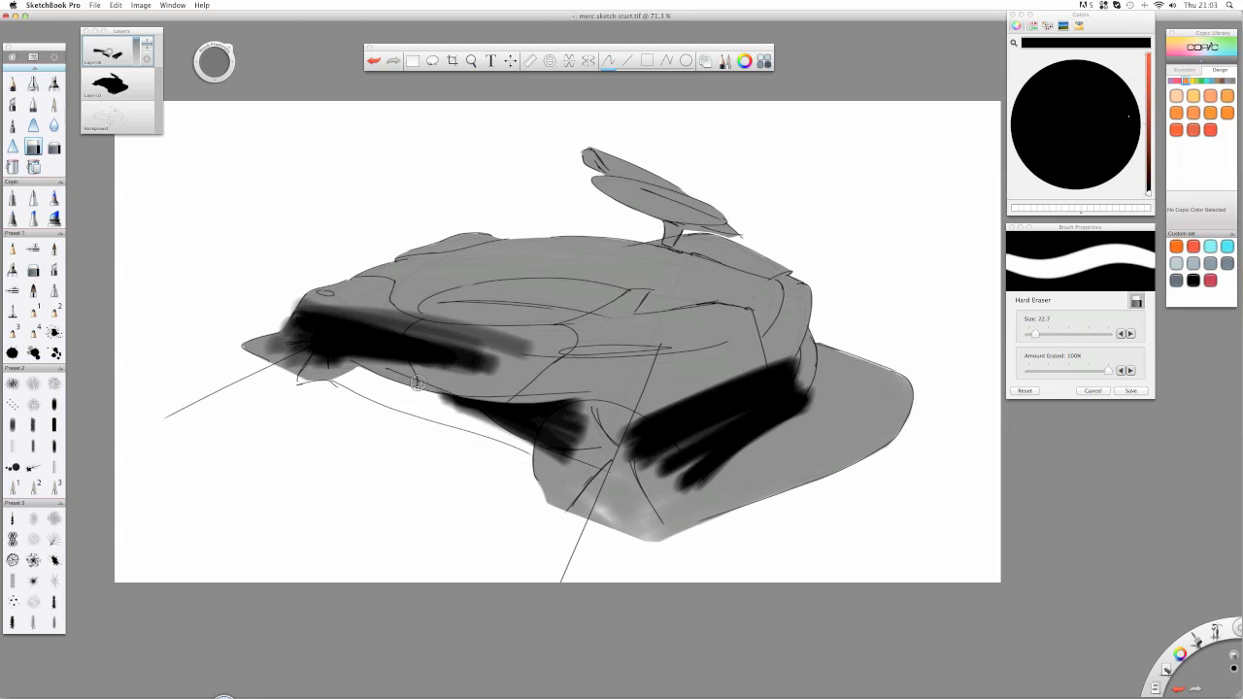
key(super+z)
drag(428, 384, 570, 389)
key(super+z)
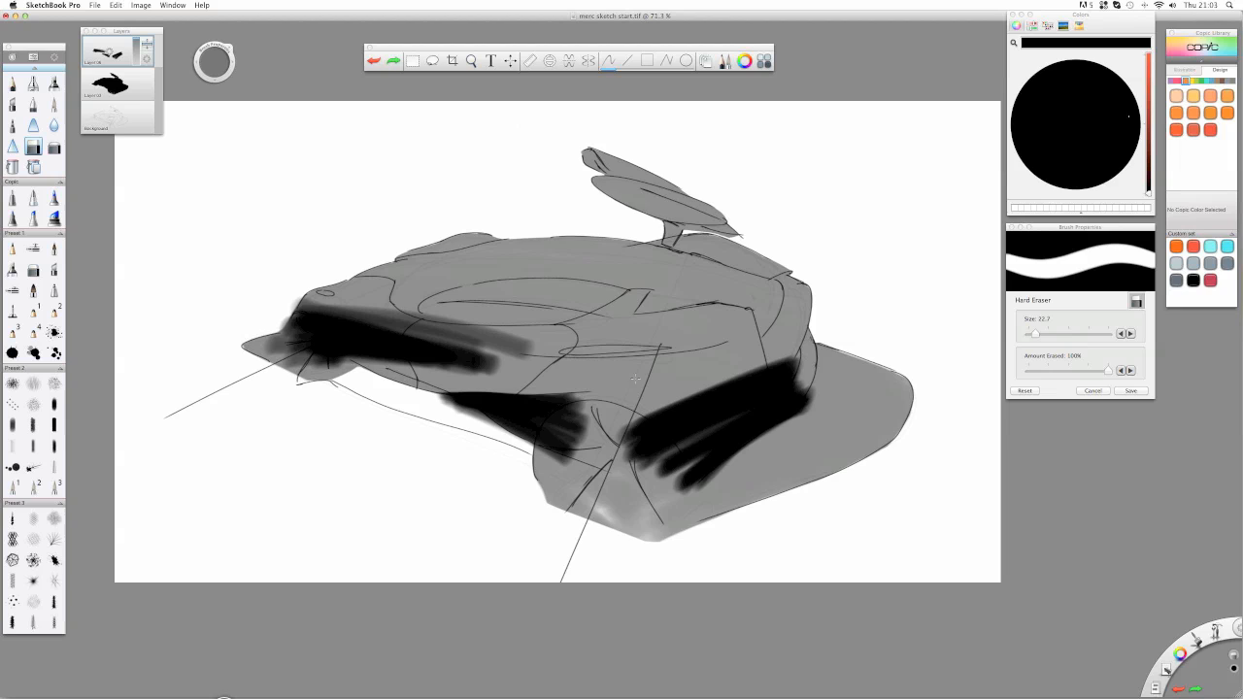
drag(437, 392, 580, 396)
key(super+z)
drag(438, 392, 575, 395)
key(super+z)
drag(458, 391, 545, 388)
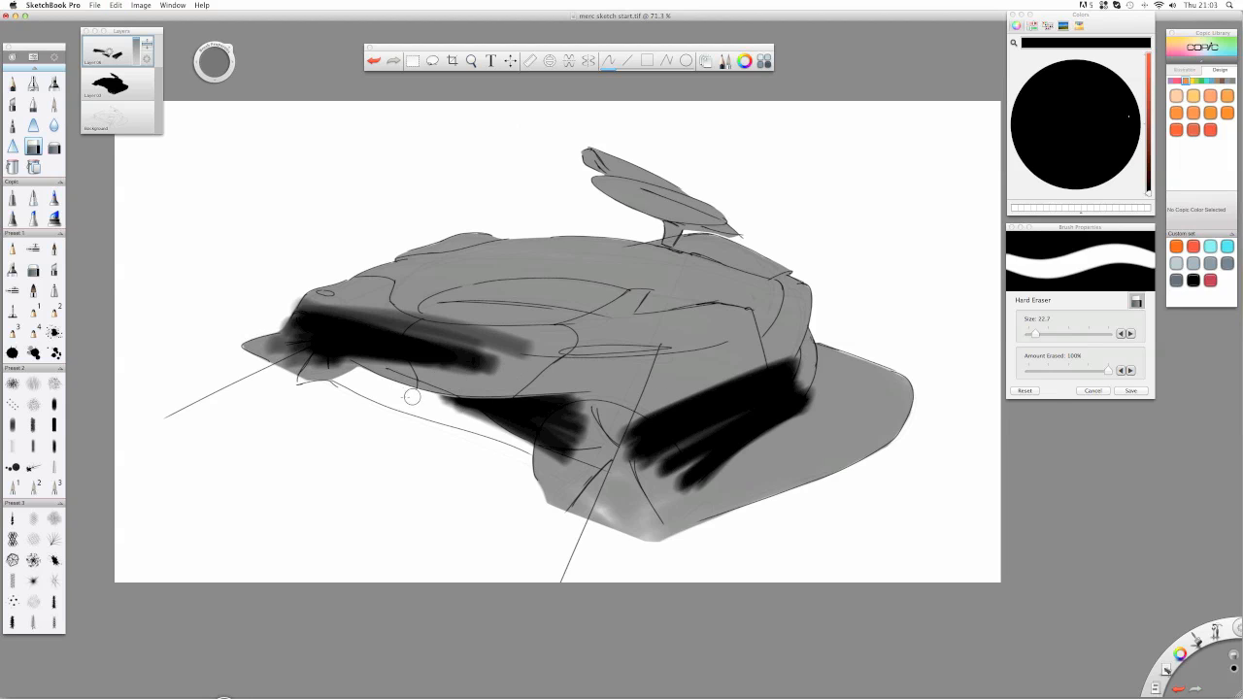
drag(427, 396, 430, 395)
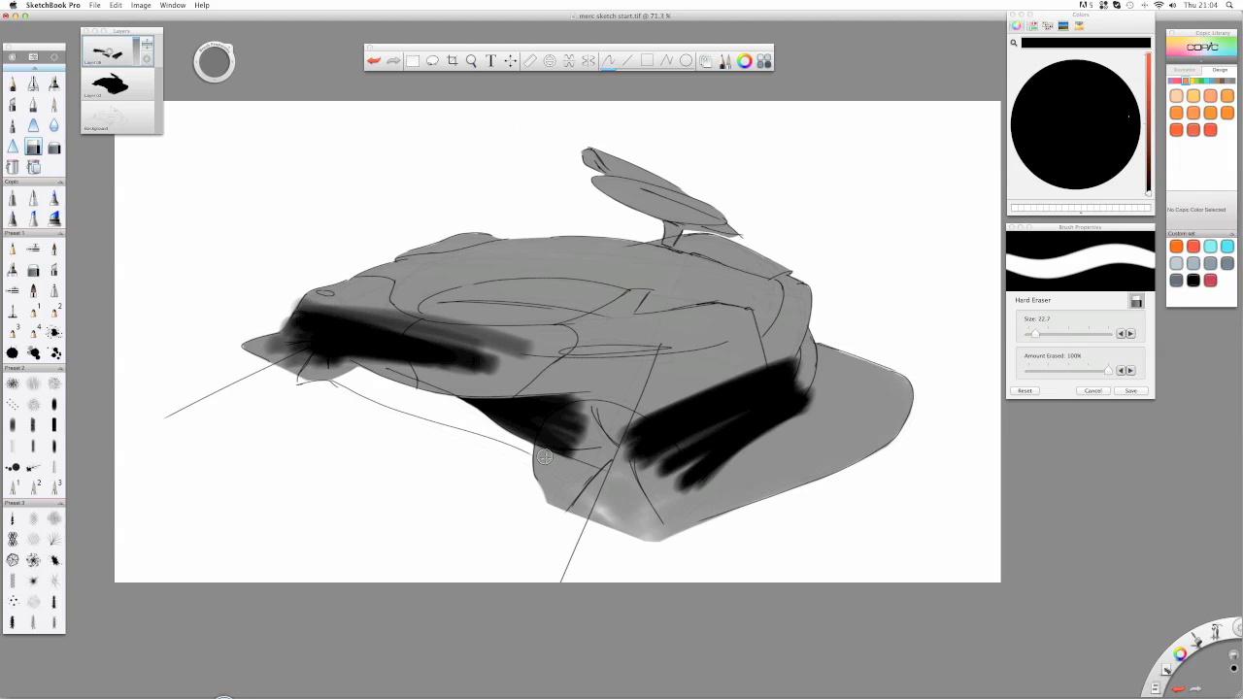
- Erase the black shading inside the rear wheel outline so both patches end at the wheel arch curve
mouse_move(542, 452)
mouse_down()
mouse_move(574, 412)
mouse_move(584, 419)
mouse_move(544, 451)
mouse_move(537, 441)
mouse_move(582, 413)
mouse_move(563, 431)
mouse_move(580, 441)
mouse_move(552, 454)
mouse_up()
key(super+z)
drag(571, 401, 644, 418)
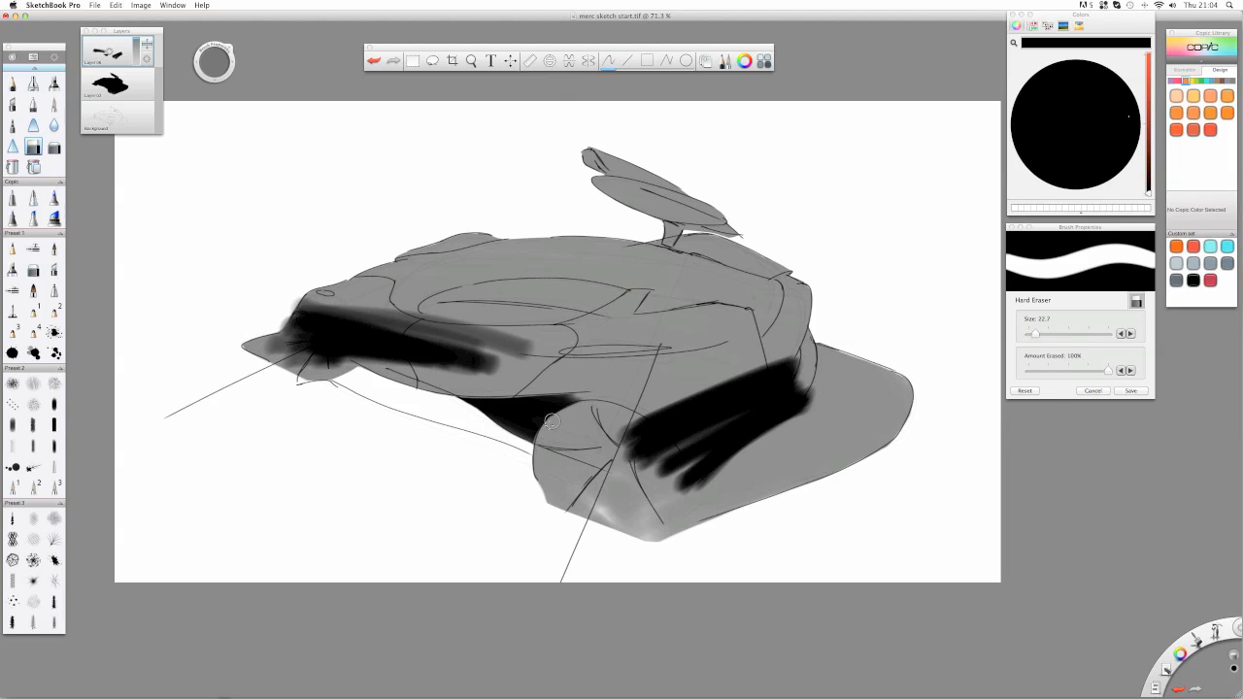
mouse_move(619, 420)
mouse_down()
mouse_move(688, 499)
mouse_move(647, 436)
mouse_move(682, 497)
mouse_up()
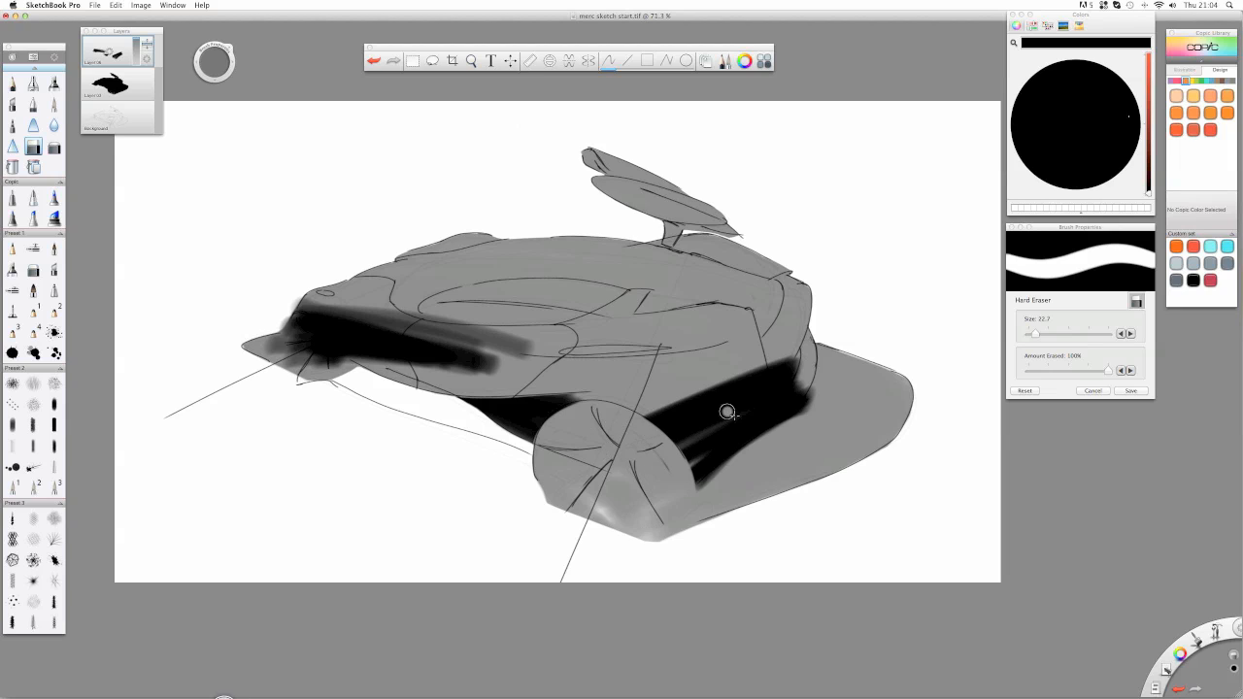
- Trim the lower edge of the rear-end black shading to the body line with the Hard Eraser, undoing and repeating imprecise strokes
drag(800, 417, 663, 530)
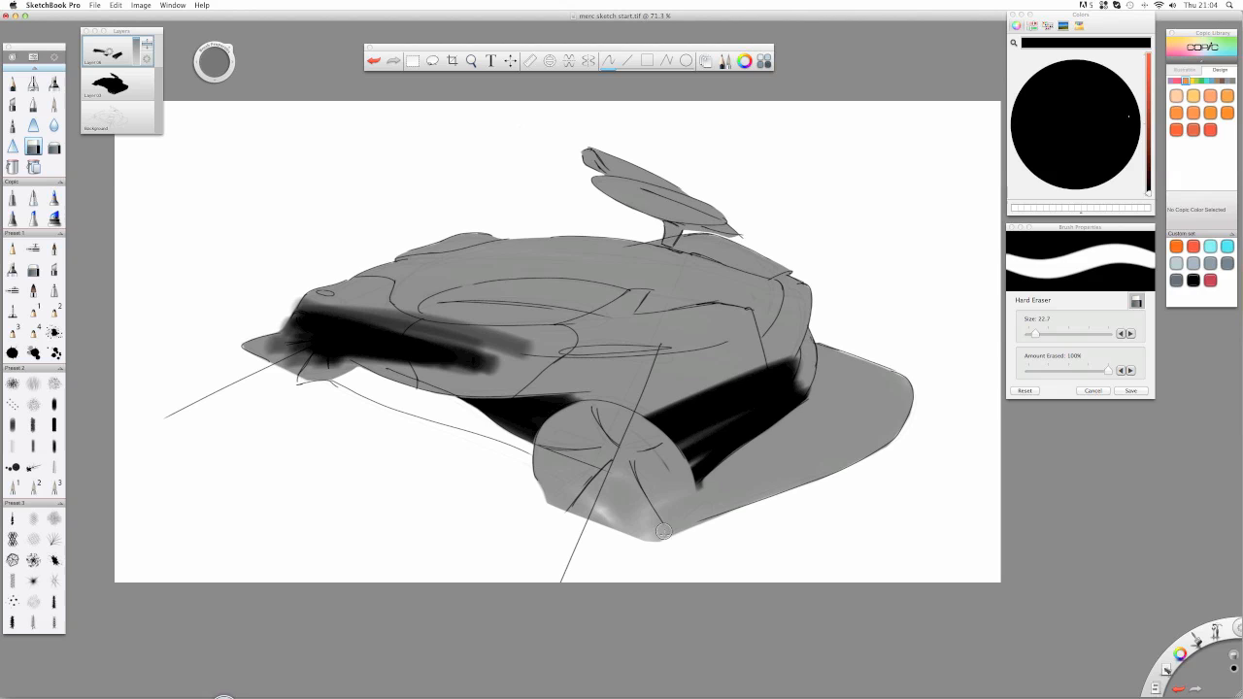
key(super+z)
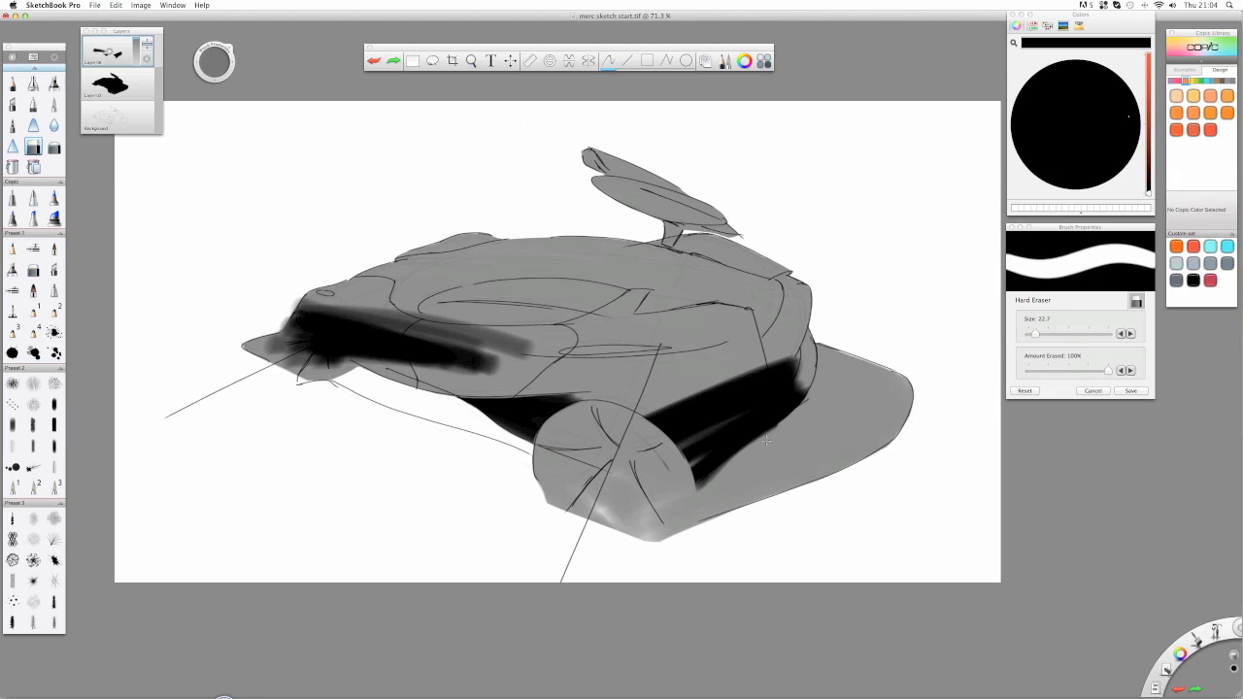
key(super+shift+z)
key(super+z)
drag(814, 399, 669, 546)
drag(808, 396, 695, 507)
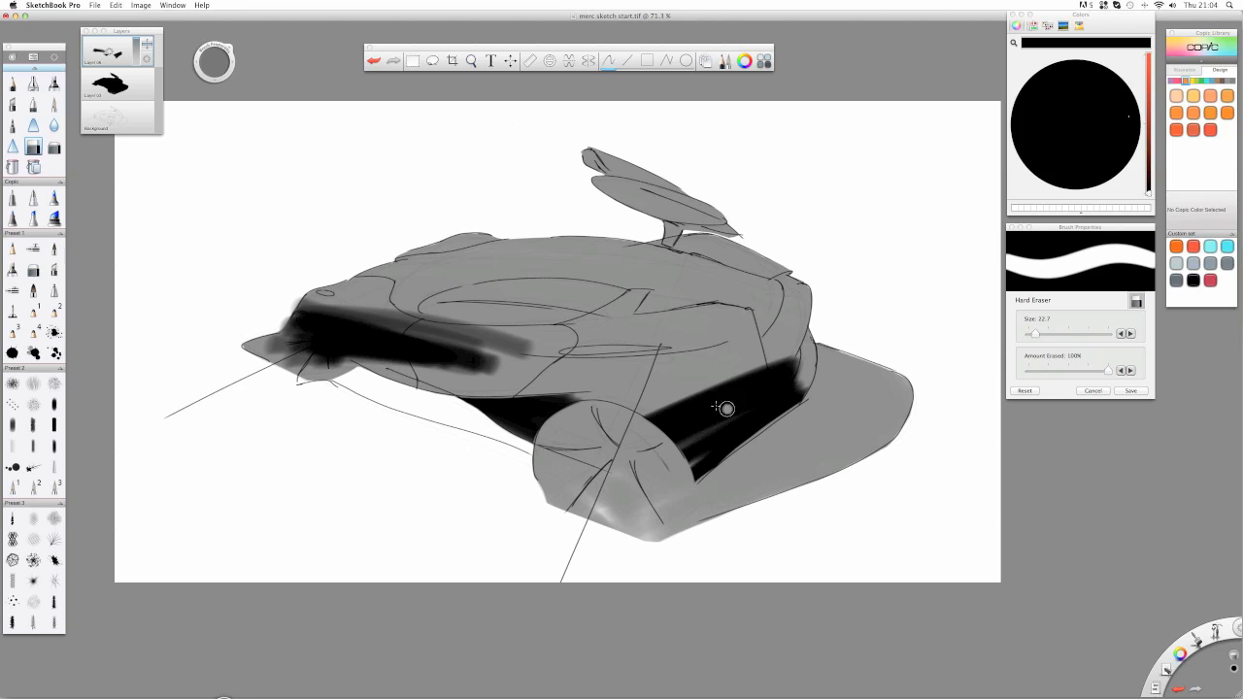
- Try further Hard Eraser strokes along the lower edge of the rear-end shading and undo them
key(super+z)
drag(786, 426, 665, 553)
key(super+z)
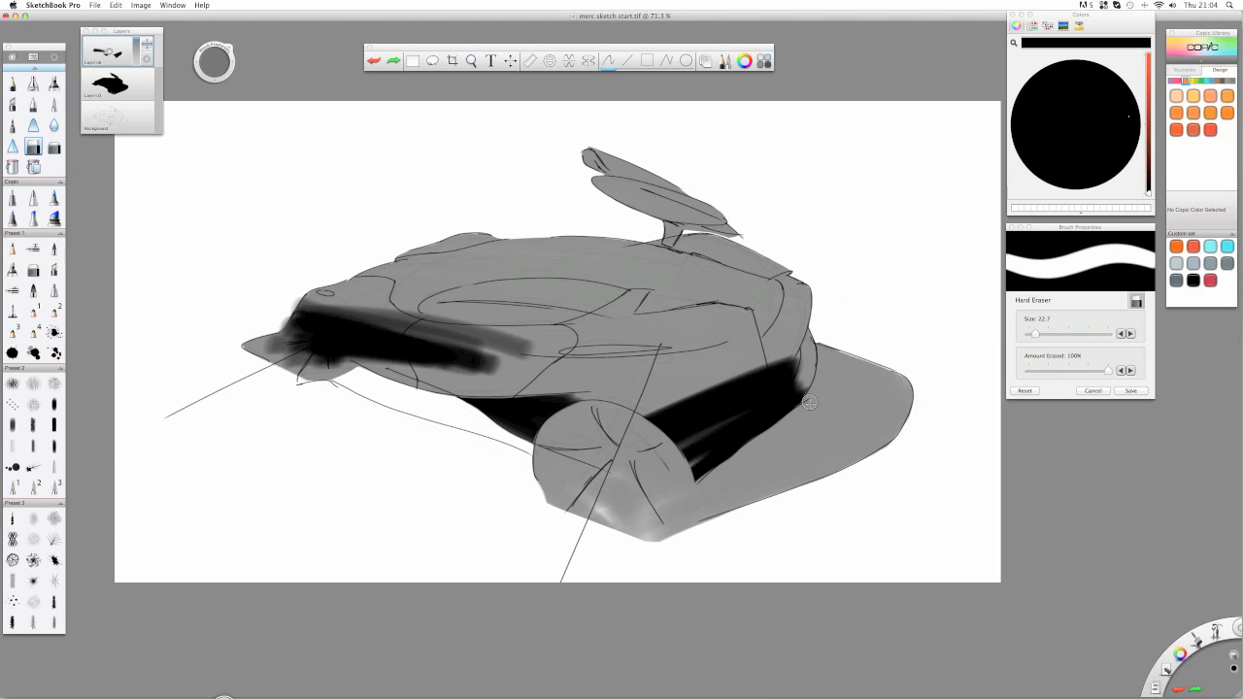
drag(788, 419, 683, 495)
key(super+z)
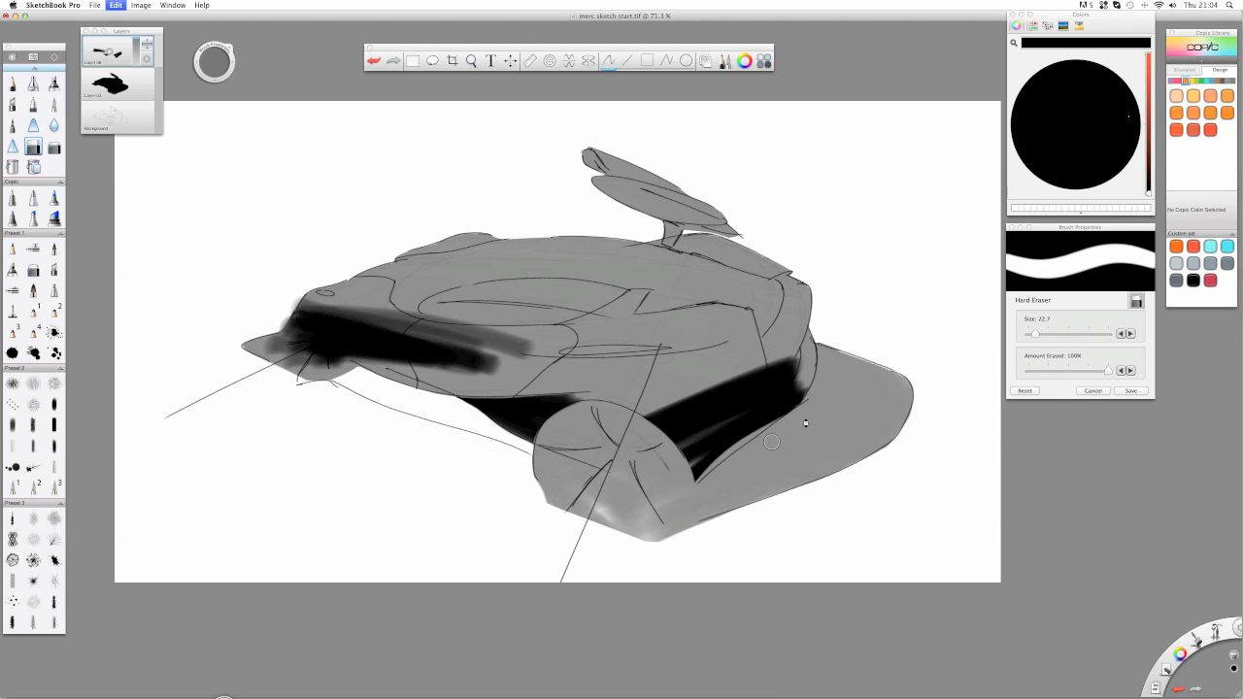
key(super+z)
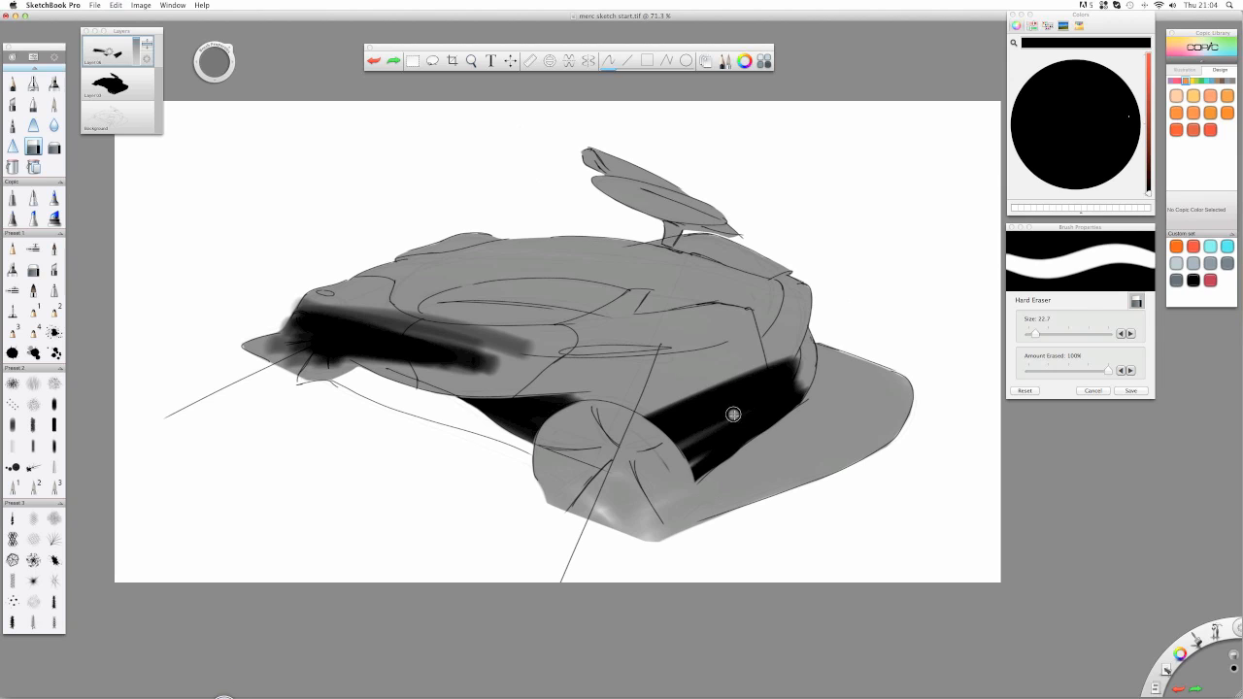
- Rotate the canvas and cut the rear-end shading cleanly along the lower body line between wheel and rear corner, undoing uneven Hard Eraser strokes
key(space)
key(space)
key(space)
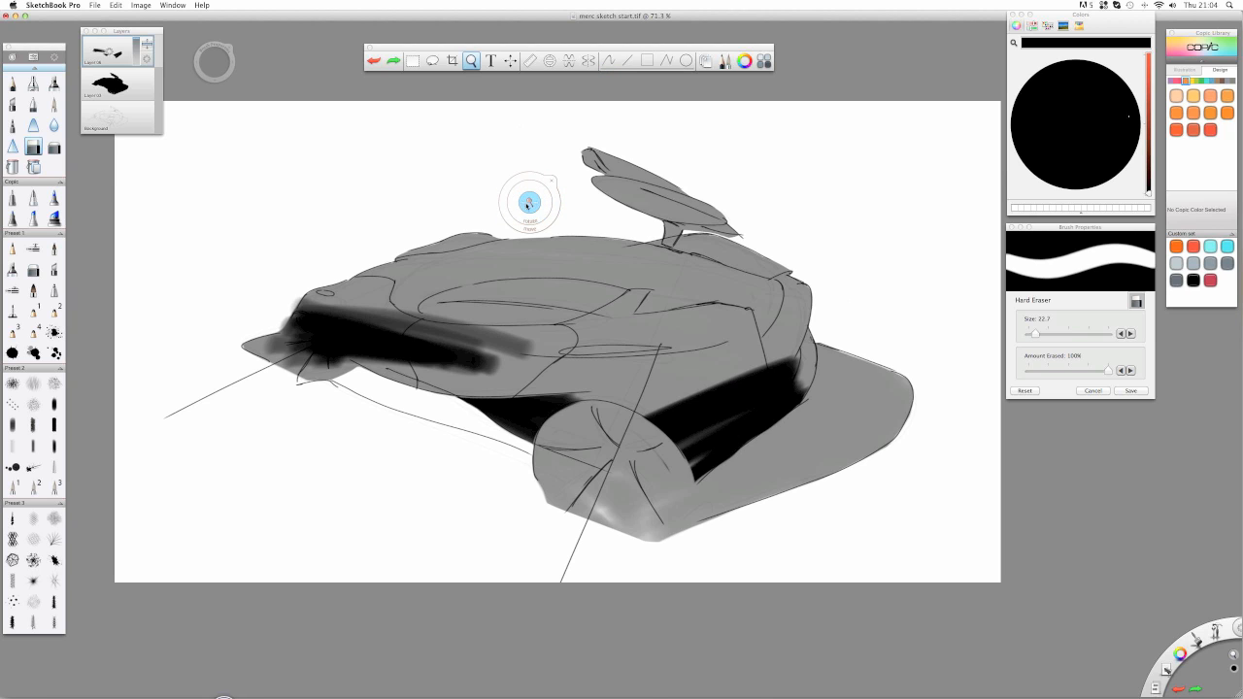
mouse_move(529, 208)
mouse_down()
mouse_move(514, 202)
mouse_move(605, 200)
mouse_move(519, 200)
mouse_up()
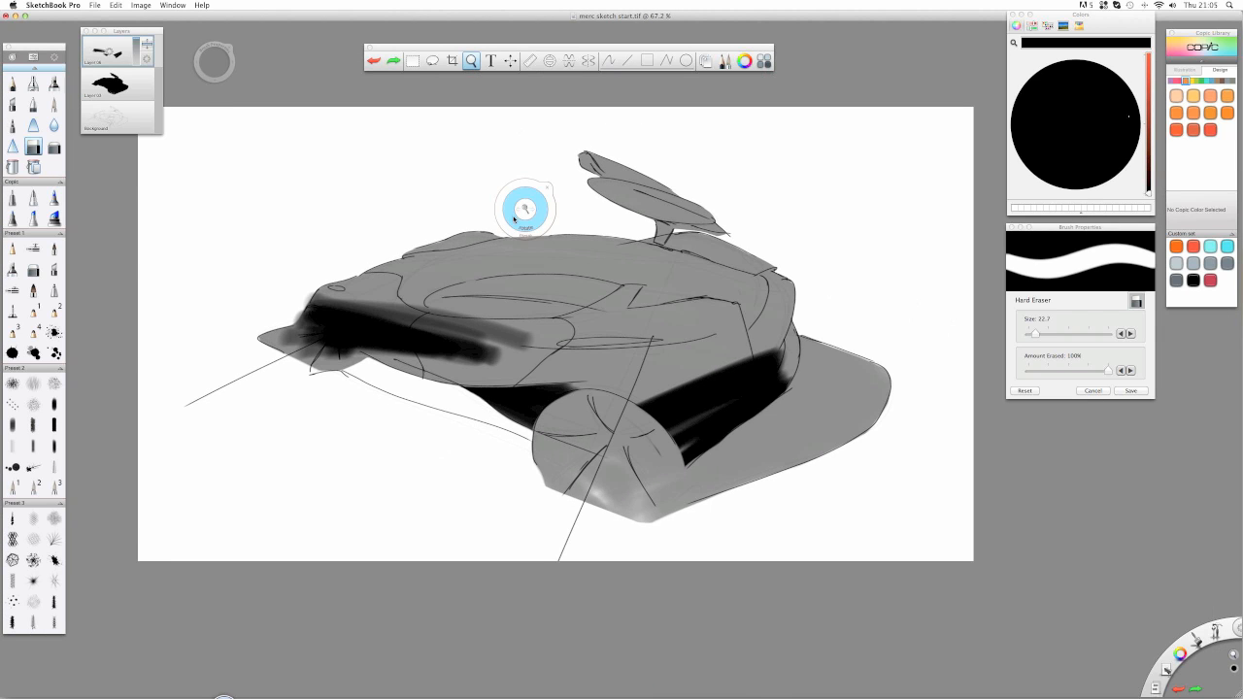
mouse_move(576, 161)
mouse_down()
mouse_move(577, 199)
mouse_move(538, 230)
mouse_move(520, 277)
mouse_move(602, 313)
mouse_move(502, 297)
mouse_move(562, 275)
mouse_move(596, 224)
mouse_move(644, 225)
mouse_move(643, 212)
mouse_move(633, 225)
mouse_move(652, 208)
mouse_up()
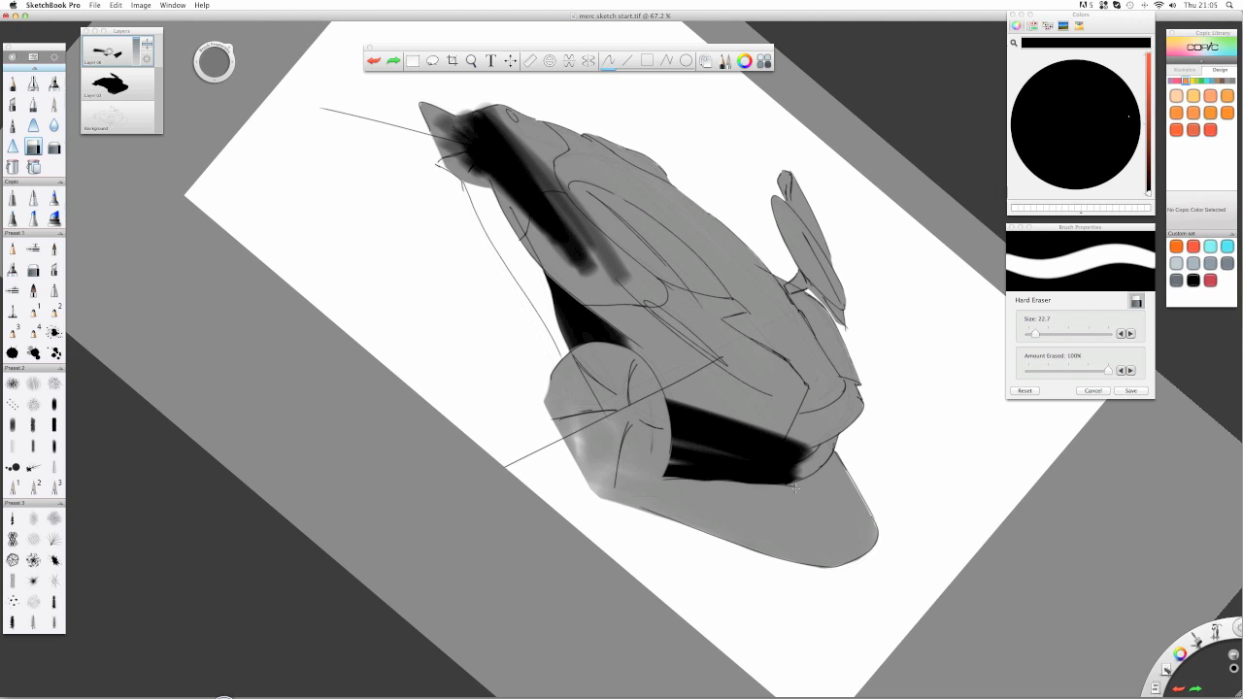
mouse_move(774, 488)
mouse_down()
mouse_move(603, 483)
mouse_move(647, 468)
mouse_up()
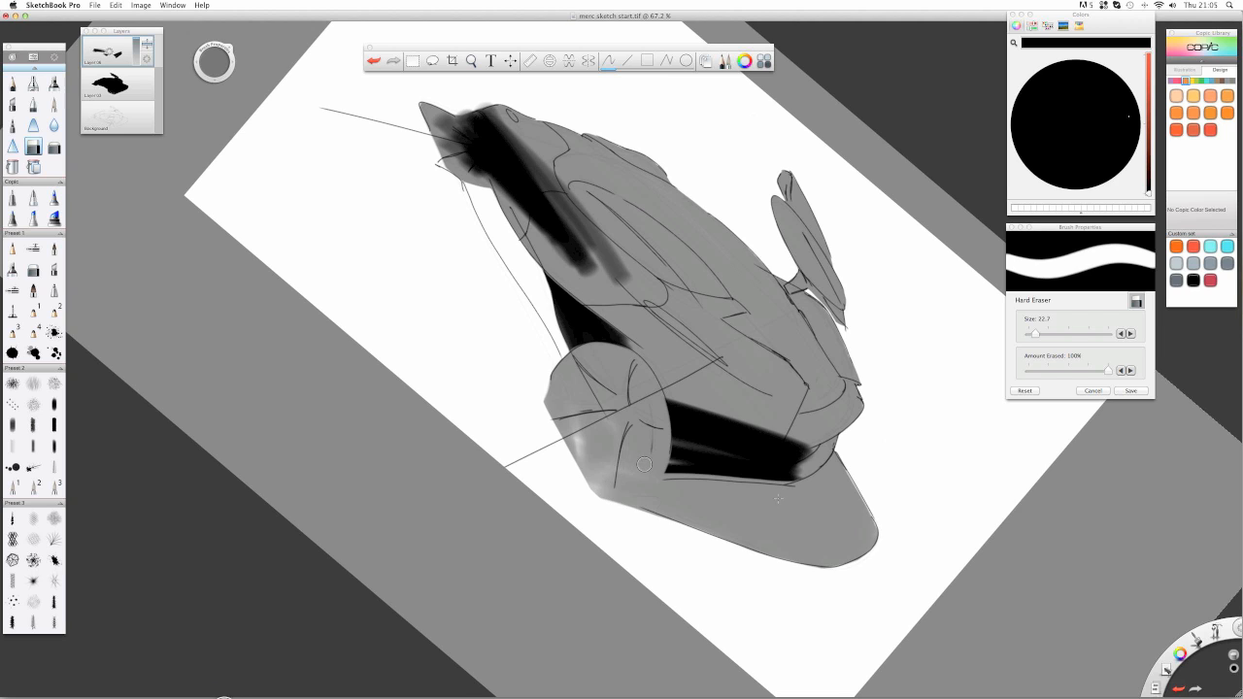
key(super+z)
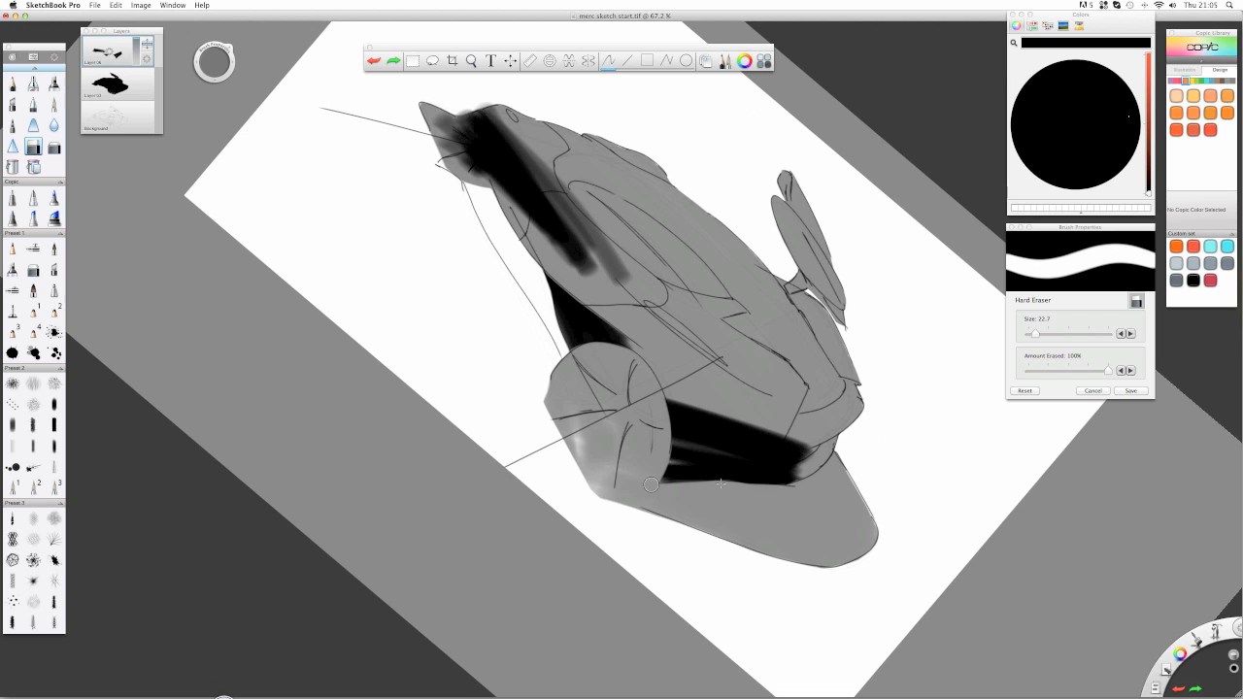
drag(656, 486, 785, 489)
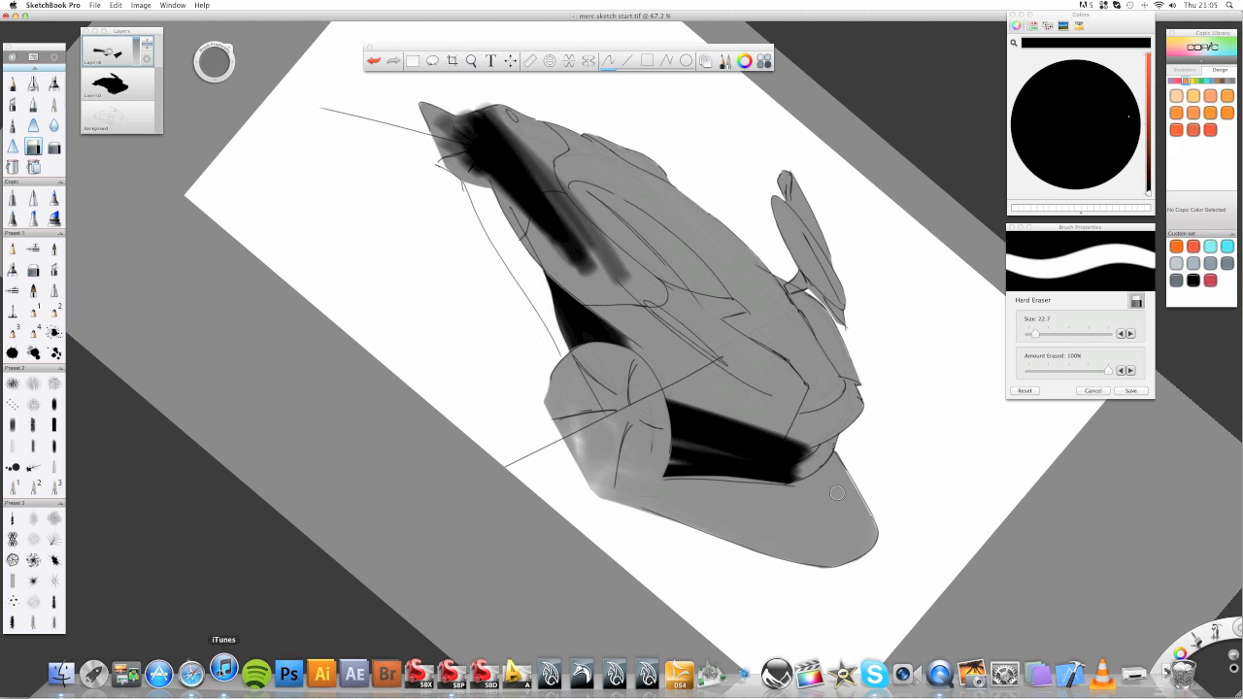
right_click(224, 677)
click(228, 642)
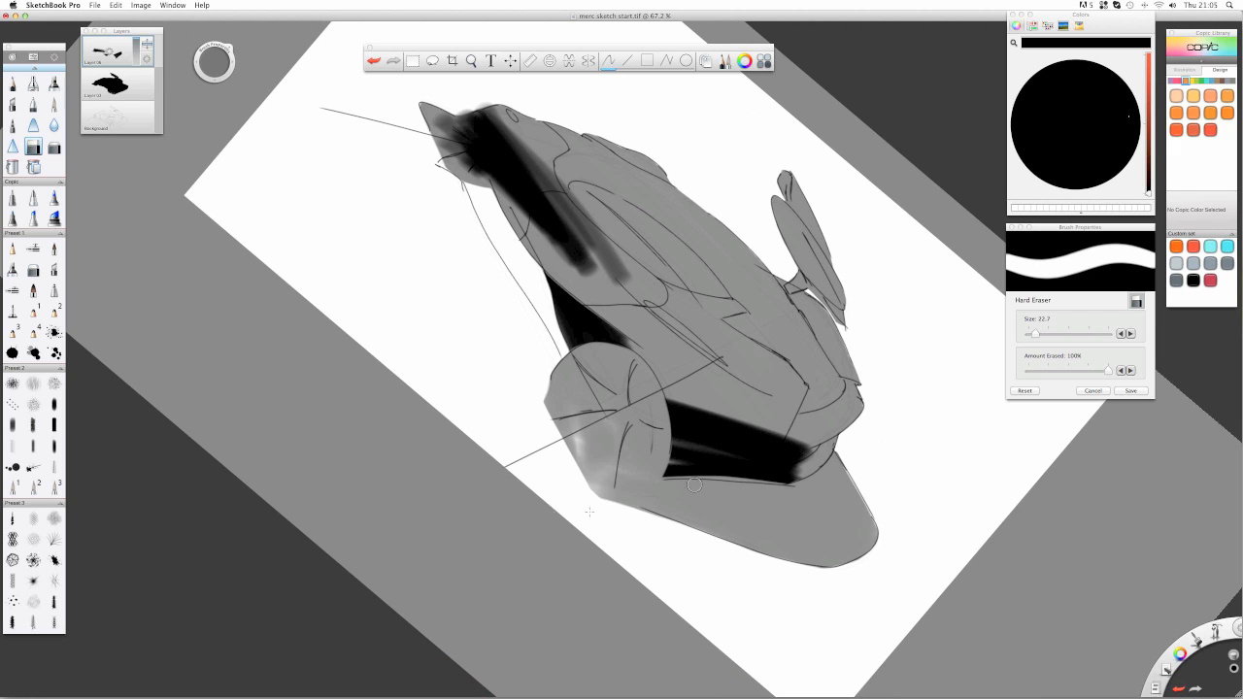
key(super+z)
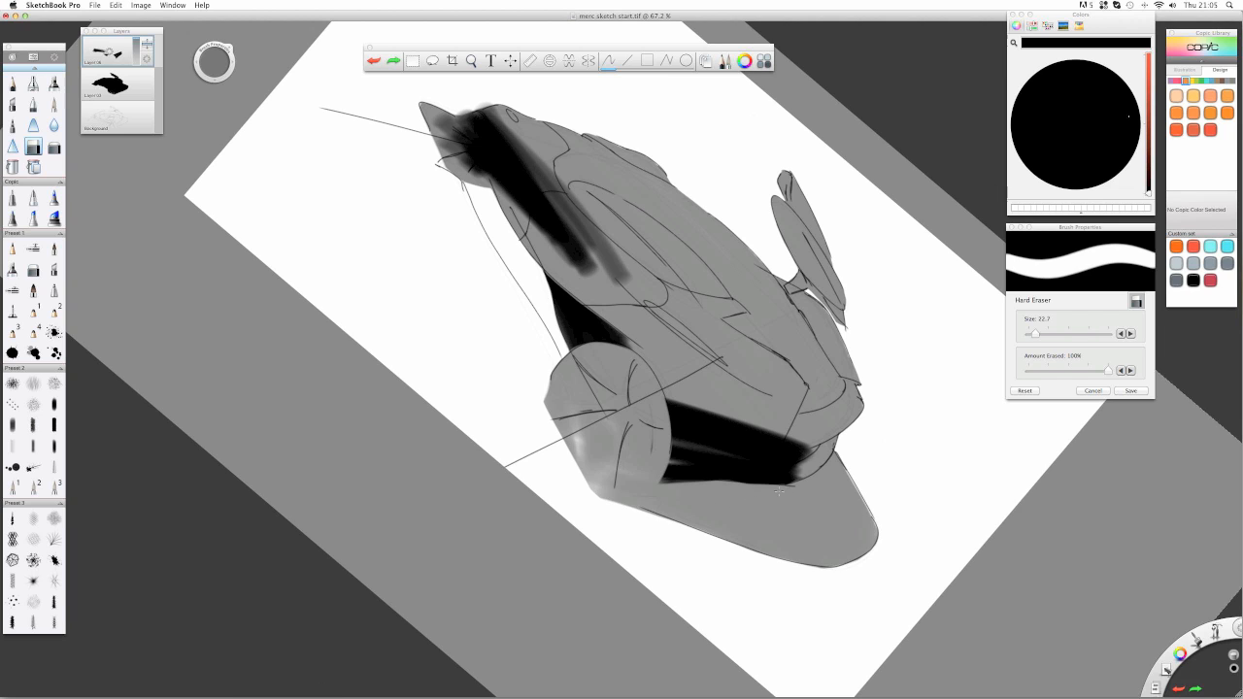
drag(648, 486, 831, 506)
- Set the opacity of the grey base layer to 47% and make the black shading layer active again
click(136, 96)
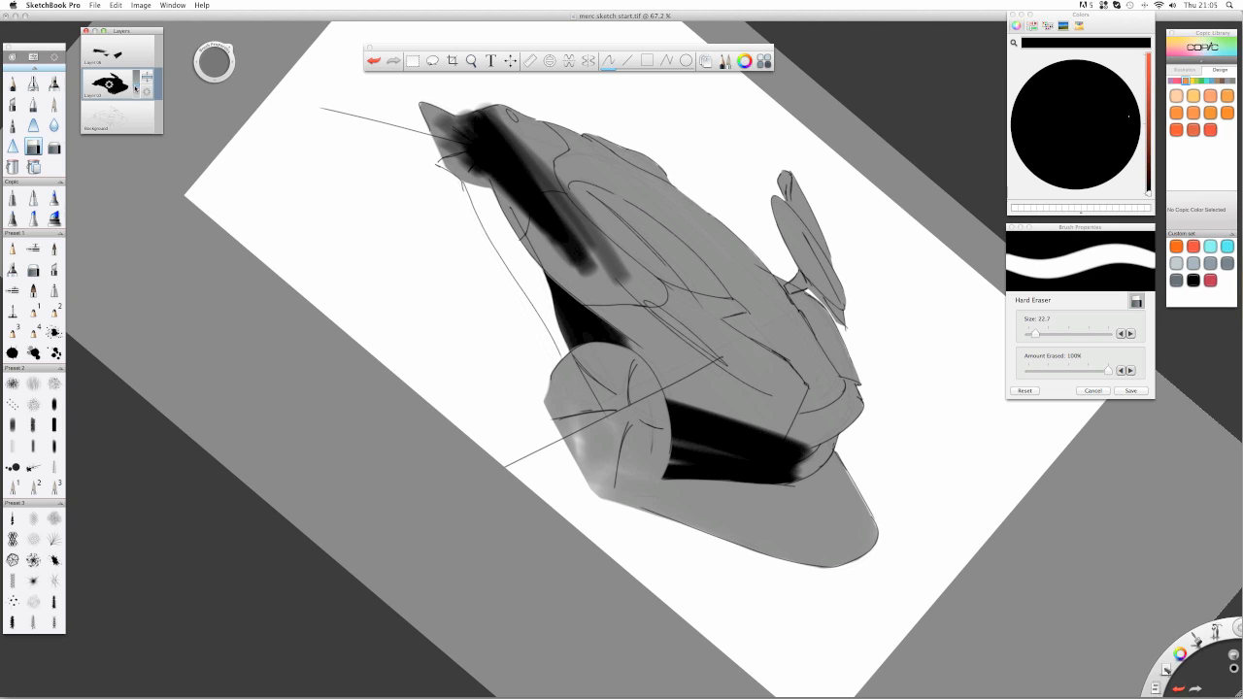
mouse_move(136, 89)
mouse_down()
mouse_move(136, 73)
mouse_move(135, 102)
mouse_move(130, 94)
mouse_up()
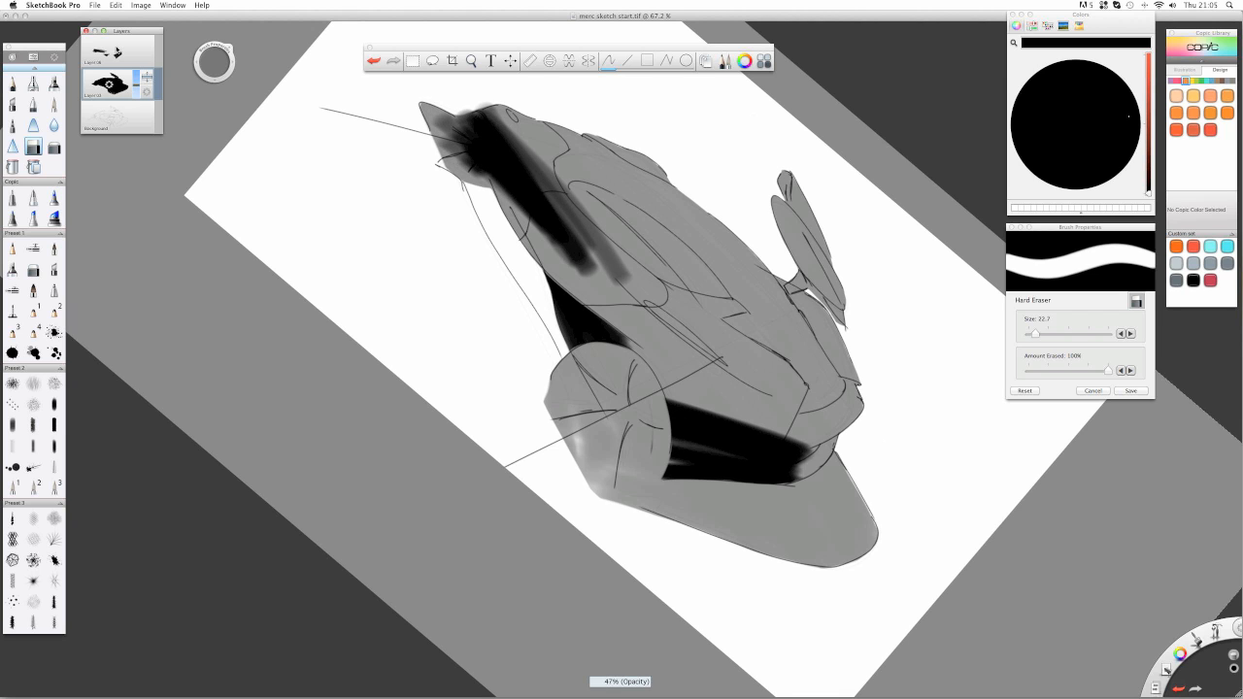
click(115, 52)
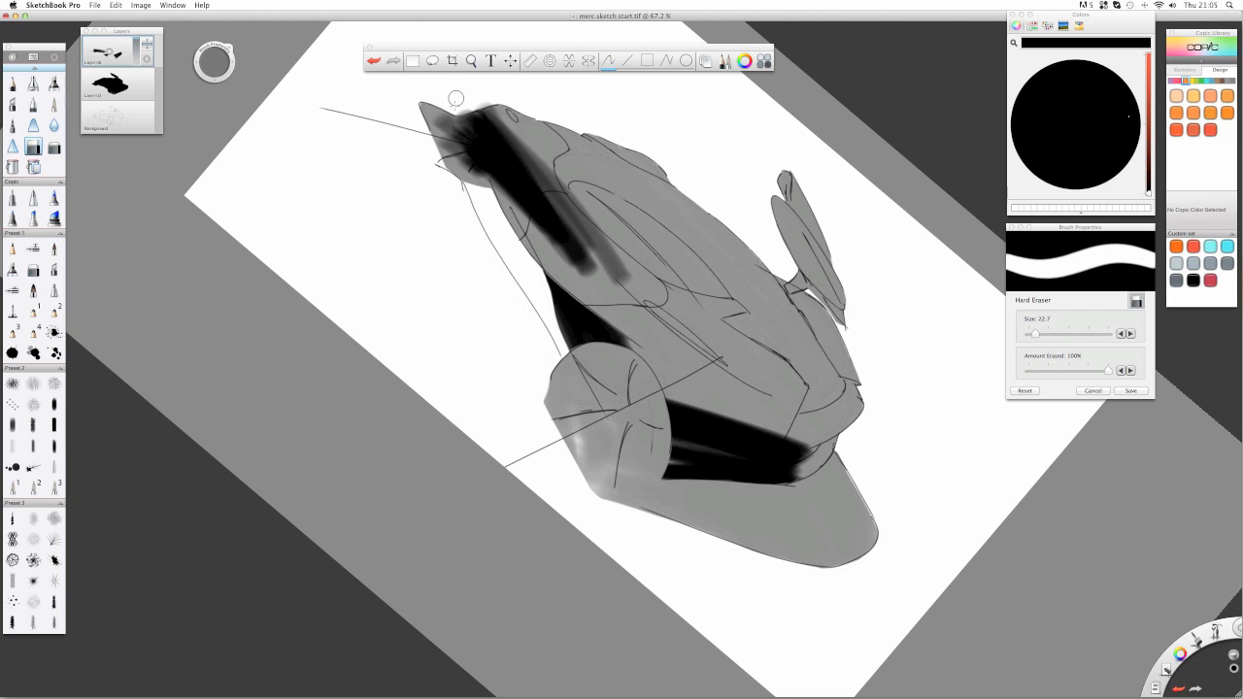
- Lower the shading layer's opacity until the line work shows through, and erase the shading inside the rear corner outline
click(471, 60)
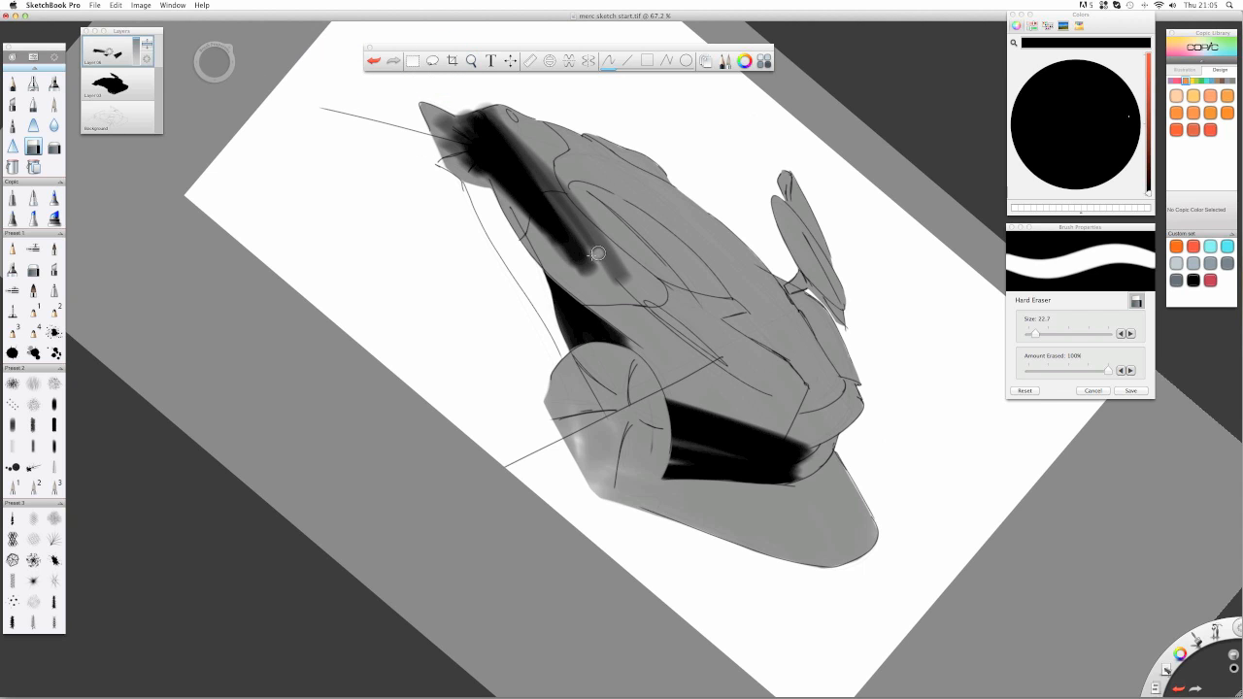
mouse_move(574, 255)
mouse_down()
mouse_move(544, 321)
mouse_move(551, 289)
mouse_move(536, 291)
mouse_up()
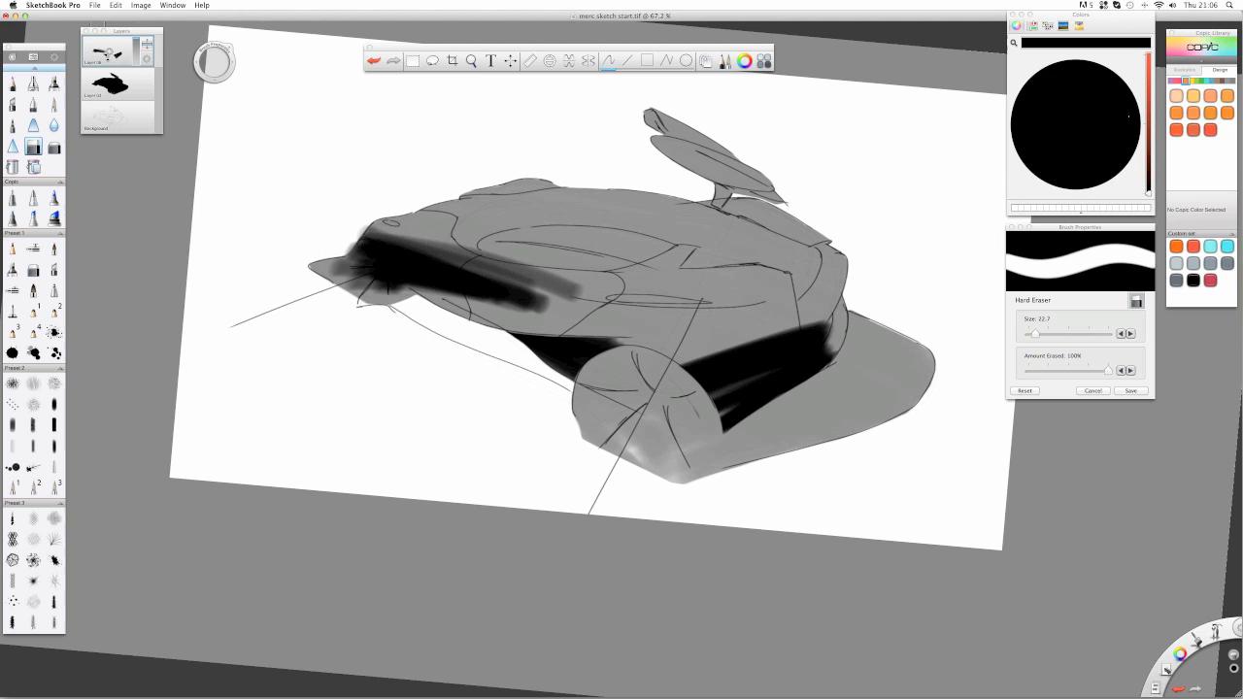
drag(134, 51, 136, 49)
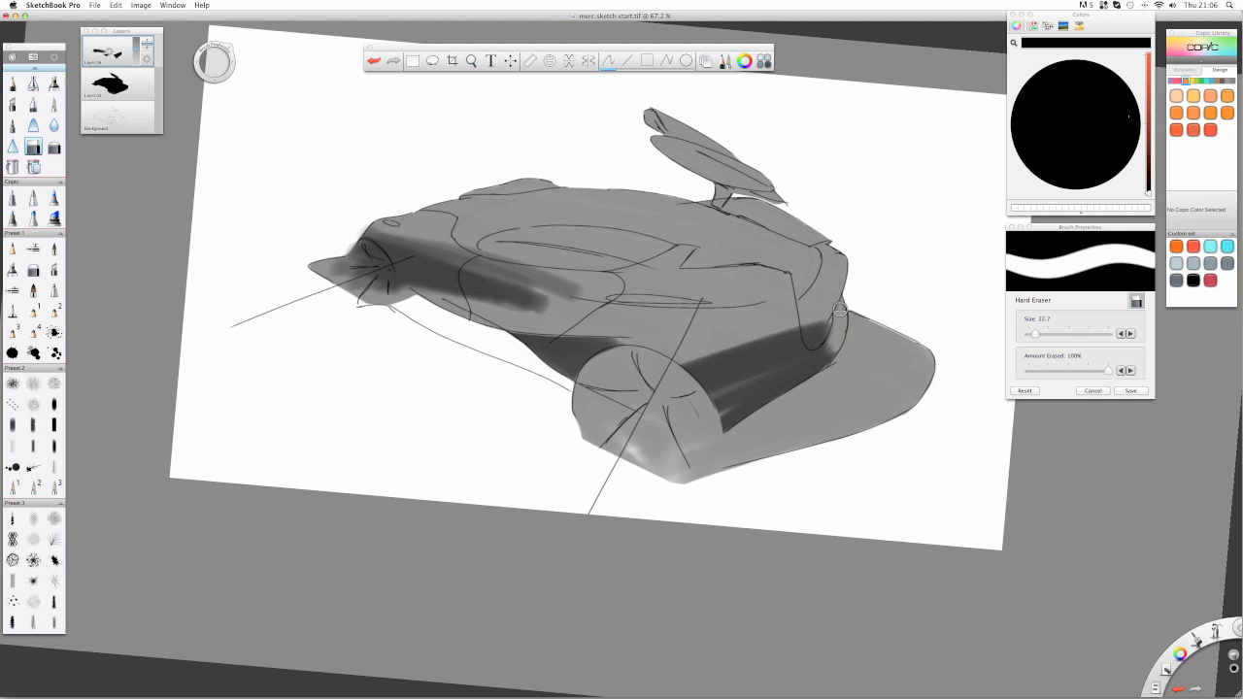
drag(830, 349, 832, 356)
drag(819, 335, 825, 319)
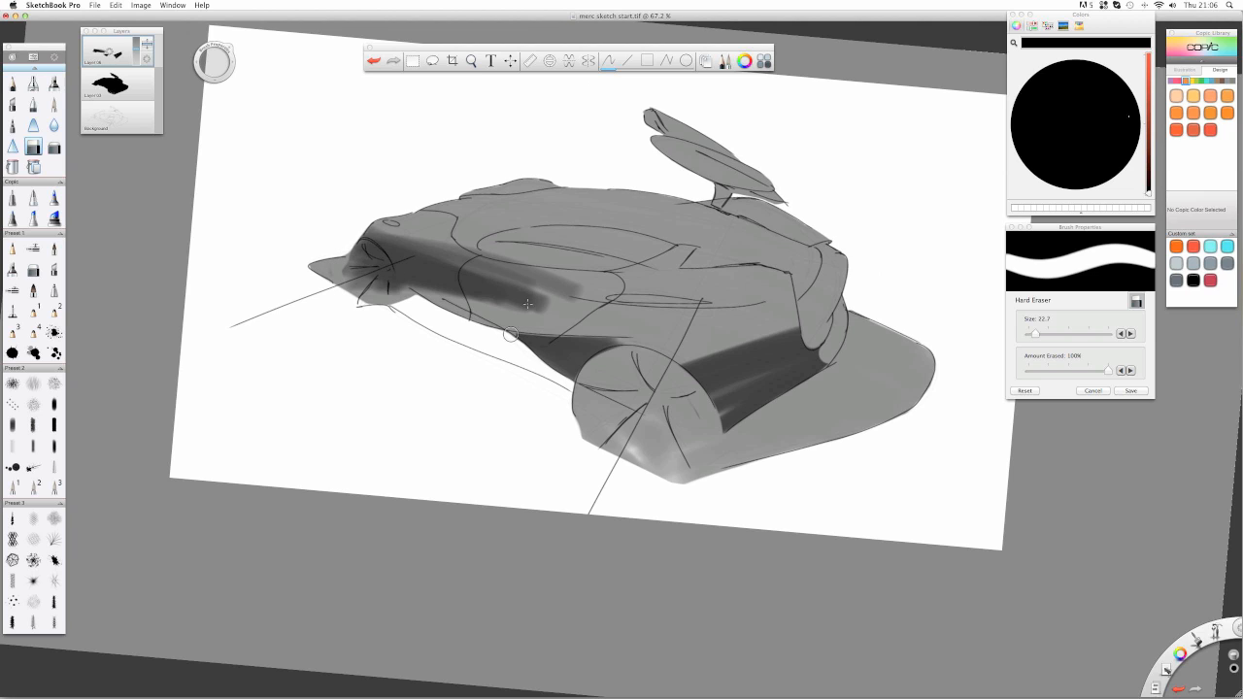
- Trim the upper edge of the side shading behind the front wheel to a clean shoulder line with the Hard Eraser
drag(432, 245, 606, 314)
drag(362, 228, 512, 271)
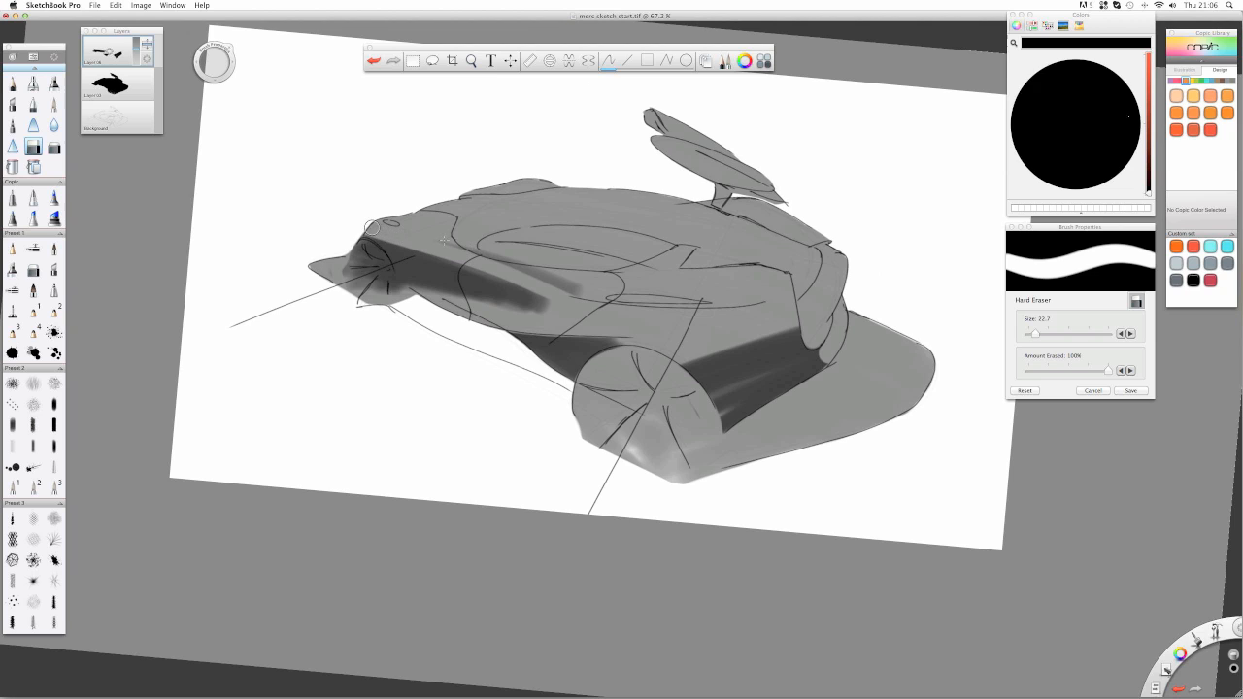
drag(447, 241, 561, 275)
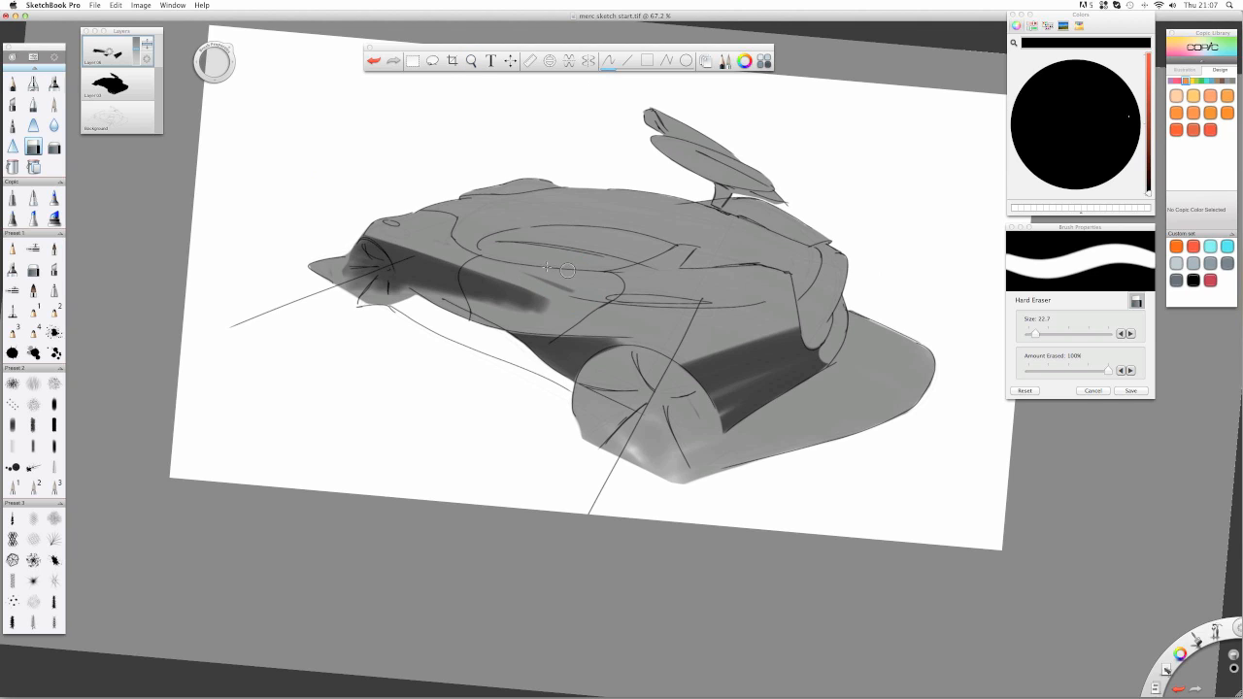
- Straighten the canvas, reduce the shading layer's opacity further, and set the Soft Eraser to size 76.3 with 15% erased
key(space)
drag(524, 271, 503, 274)
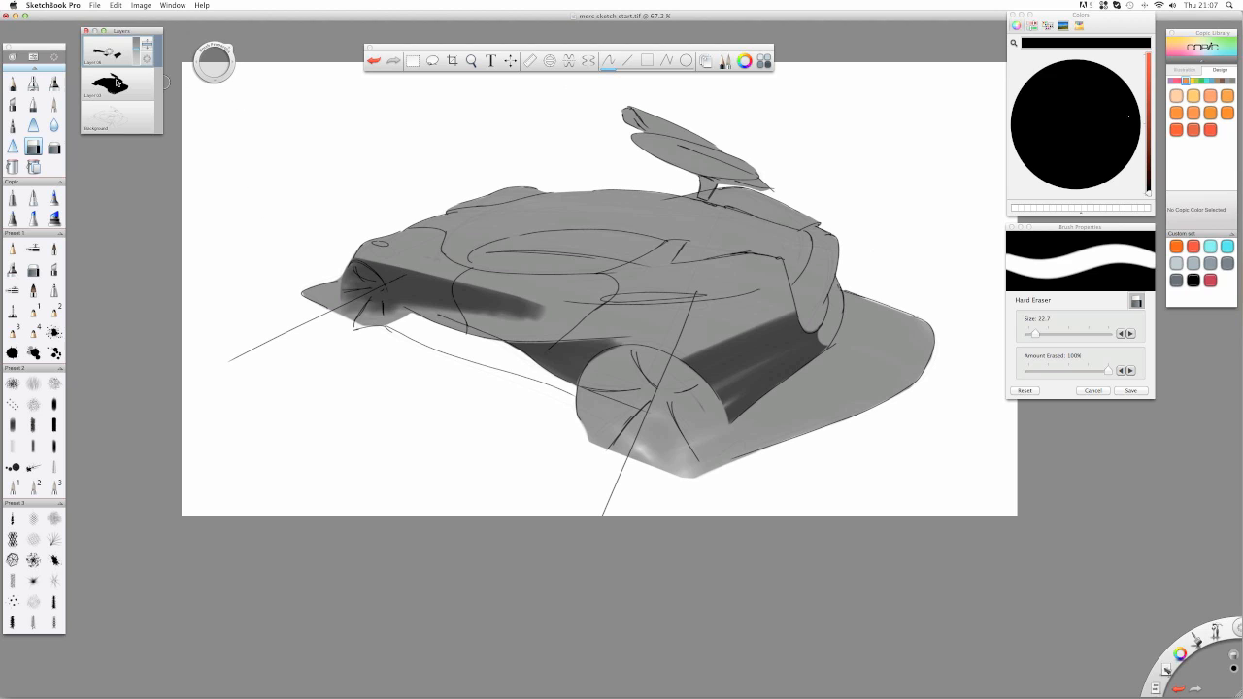
mouse_move(133, 51)
mouse_down()
mouse_move(130, 36)
mouse_move(135, 53)
mouse_up()
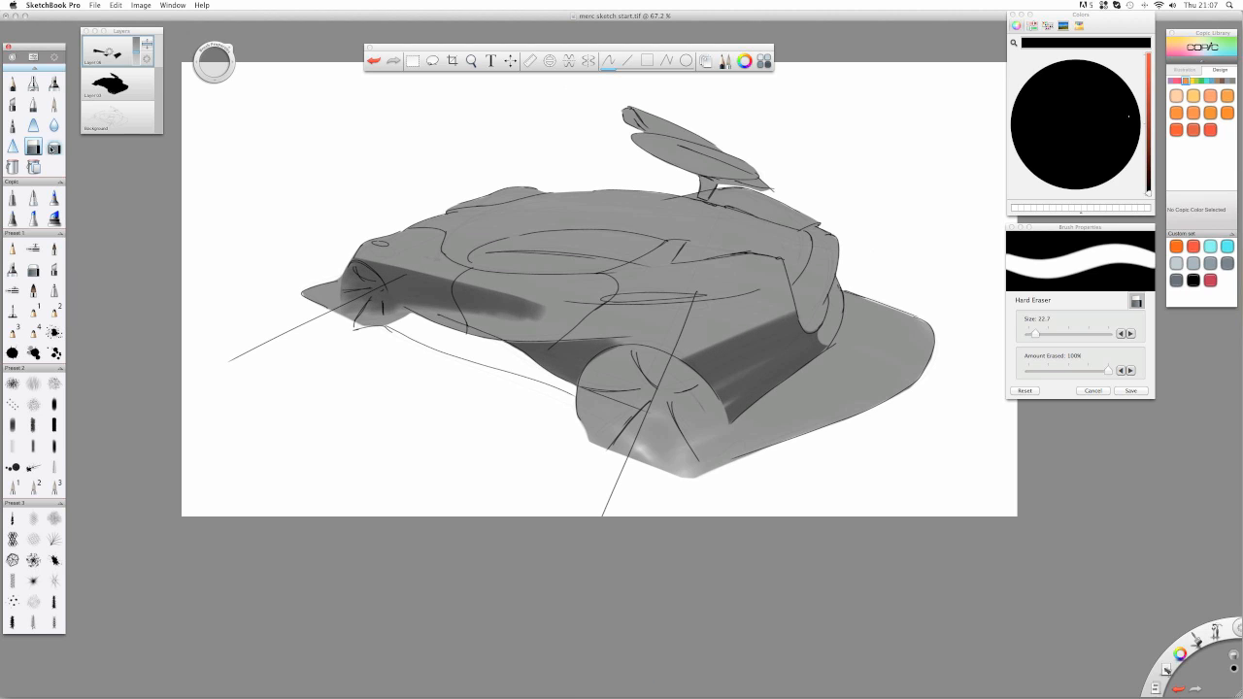
click(54, 146)
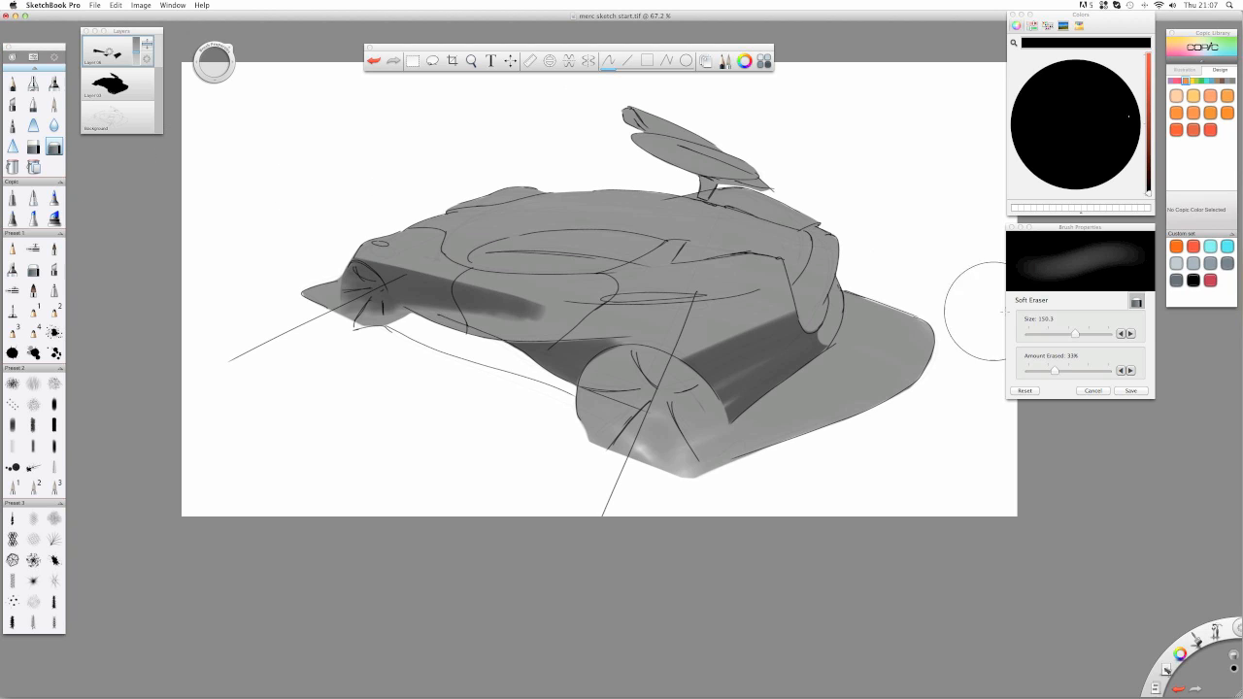
mouse_move(1055, 371)
mouse_down()
mouse_move(1090, 370)
mouse_move(1046, 369)
mouse_move(1057, 370)
mouse_move(1051, 335)
mouse_up()
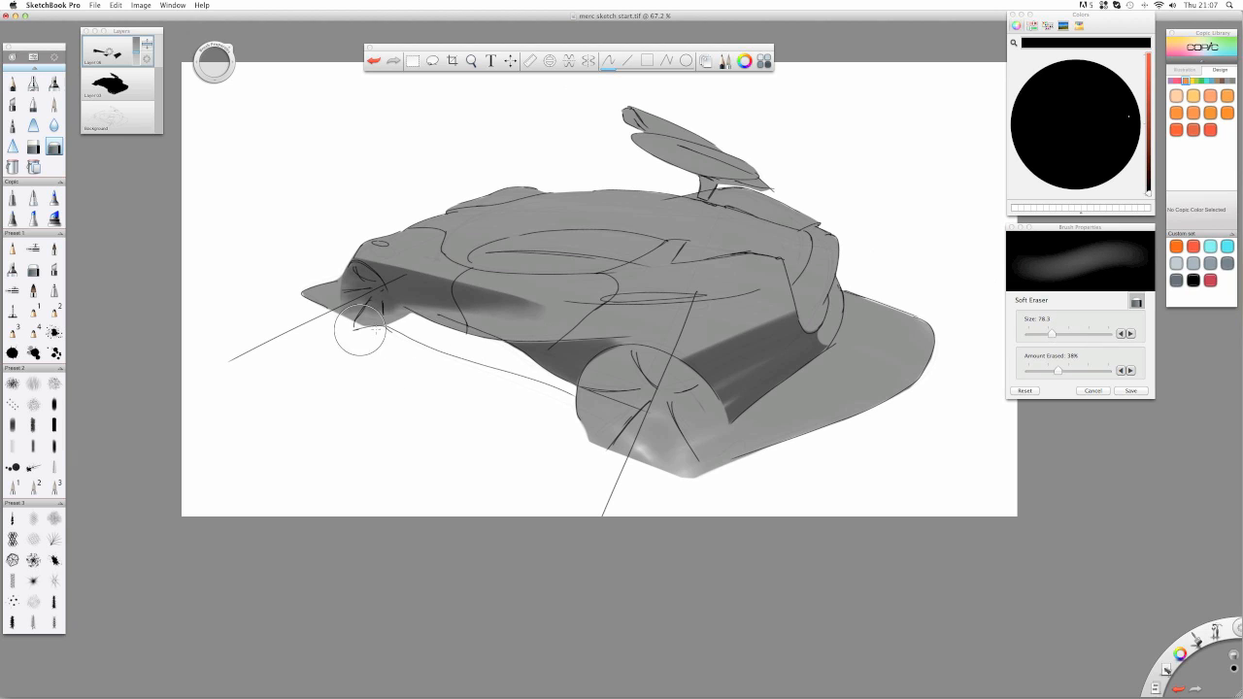
drag(1055, 370, 1038, 370)
- Fade the end and edges of the side shading behind the front wheel and the upper edge of the rear-end shading with the Soft Eraser
drag(541, 323, 573, 325)
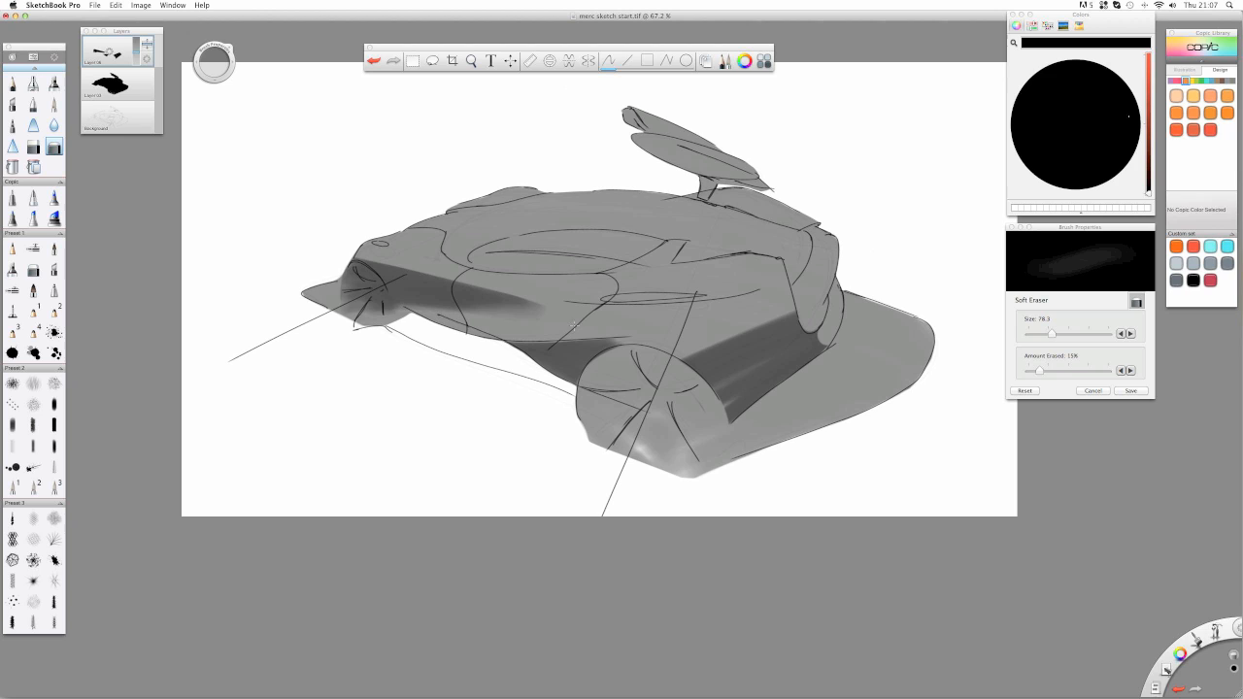
drag(461, 324, 573, 328)
drag(417, 322, 590, 331)
drag(417, 317, 582, 329)
drag(378, 318, 544, 326)
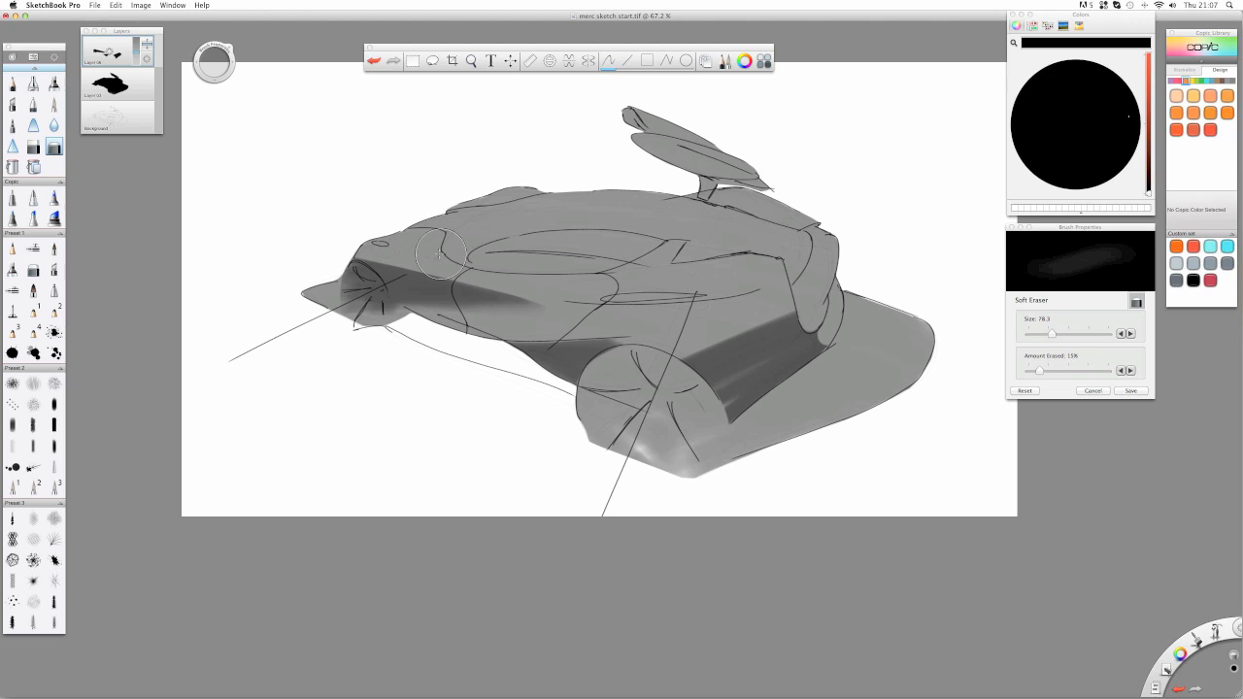
drag(434, 256, 543, 274)
drag(389, 237, 460, 256)
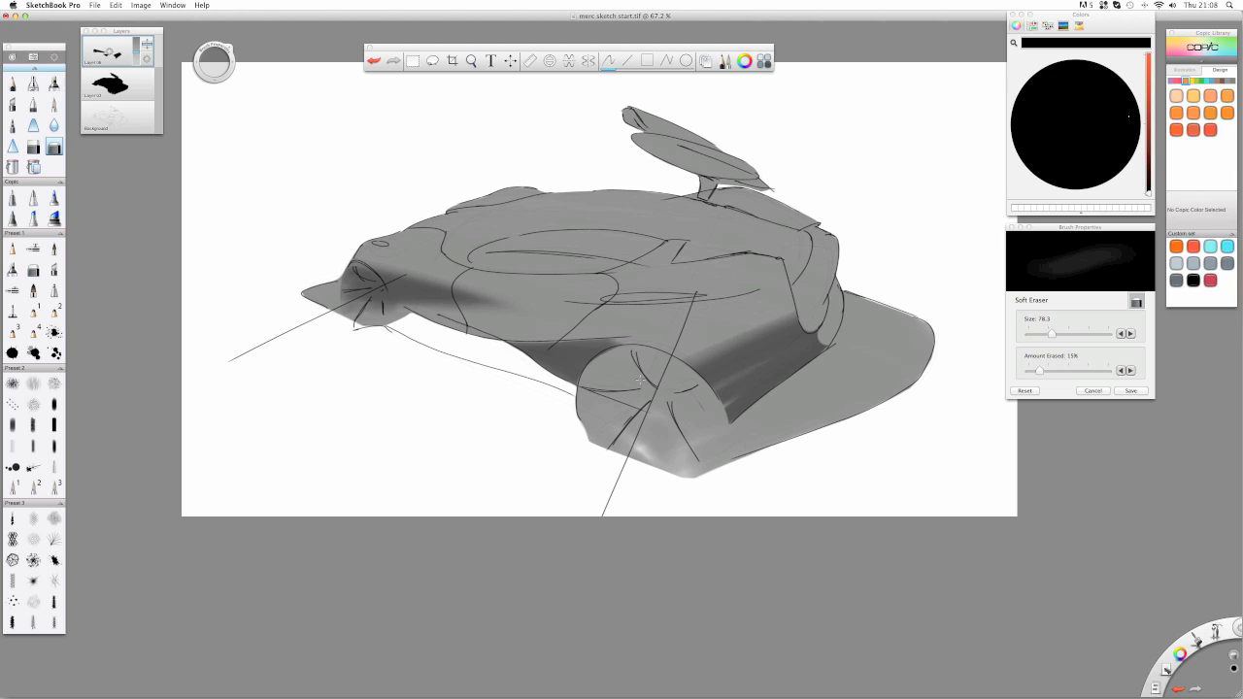
drag(707, 365, 808, 311)
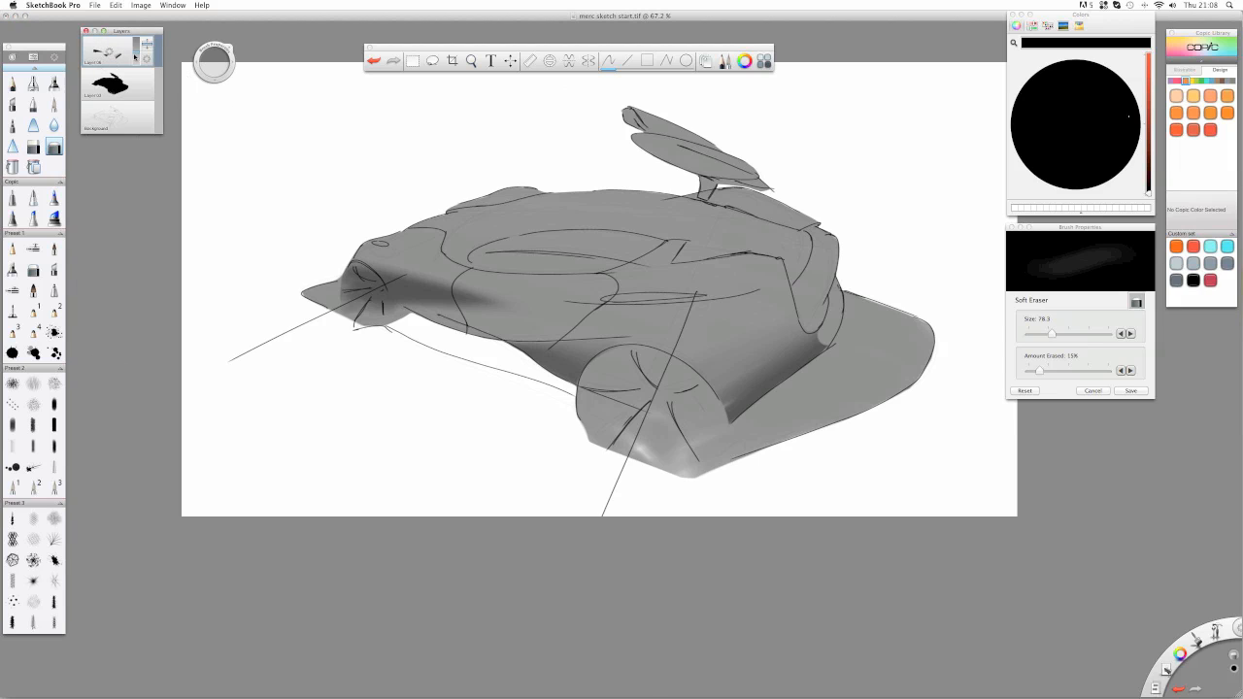
- Add a new layer above the shading and block in a broad black Marker band across the upper body from the nose to the rear corner
mouse_move(135, 55)
mouse_down()
mouse_move(146, 55)
mouse_move(106, 45)
mouse_move(106, 29)
mouse_up()
click(54, 84)
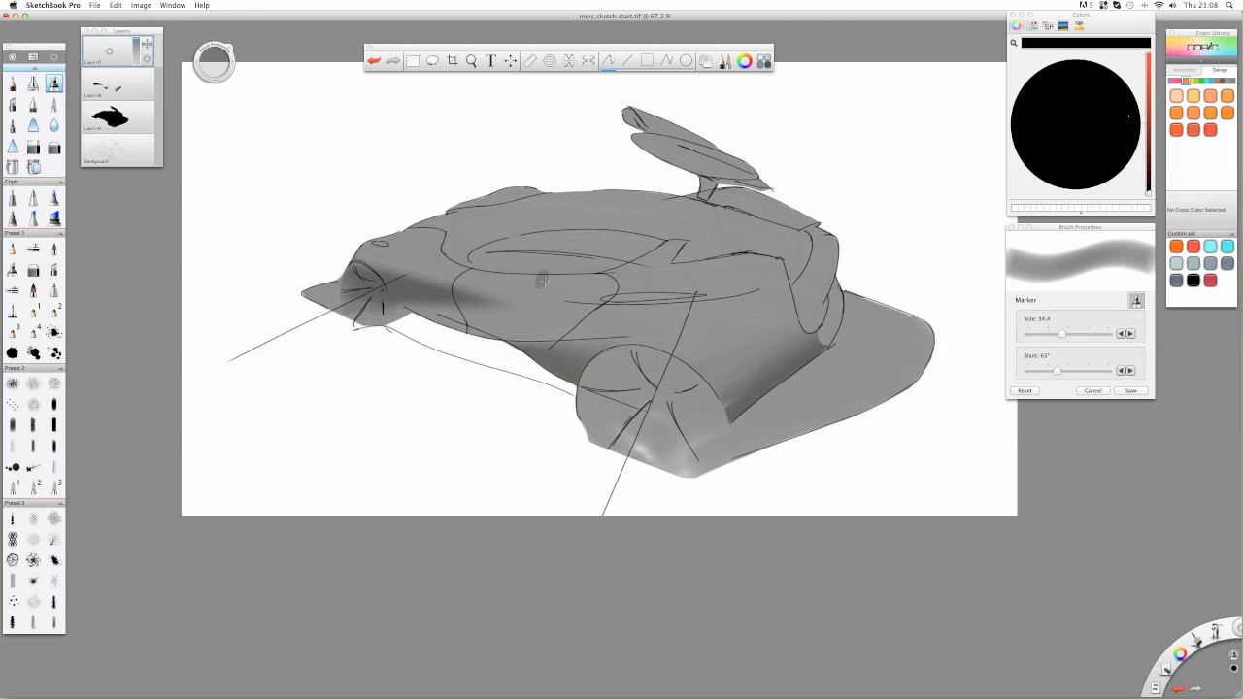
mouse_move(464, 267)
mouse_down()
mouse_move(641, 276)
mouse_move(432, 264)
mouse_move(679, 275)
mouse_move(369, 251)
mouse_move(680, 243)
mouse_move(406, 232)
mouse_move(782, 264)
mouse_move(316, 229)
mouse_up()
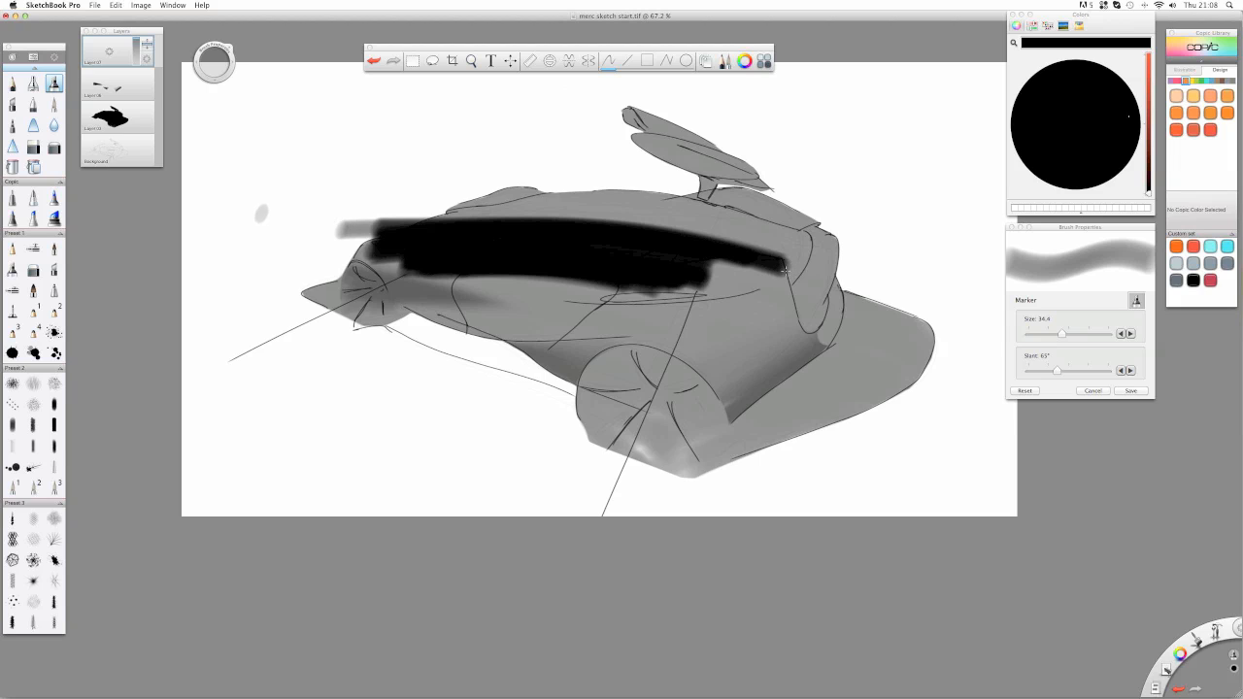
drag(788, 269, 755, 251)
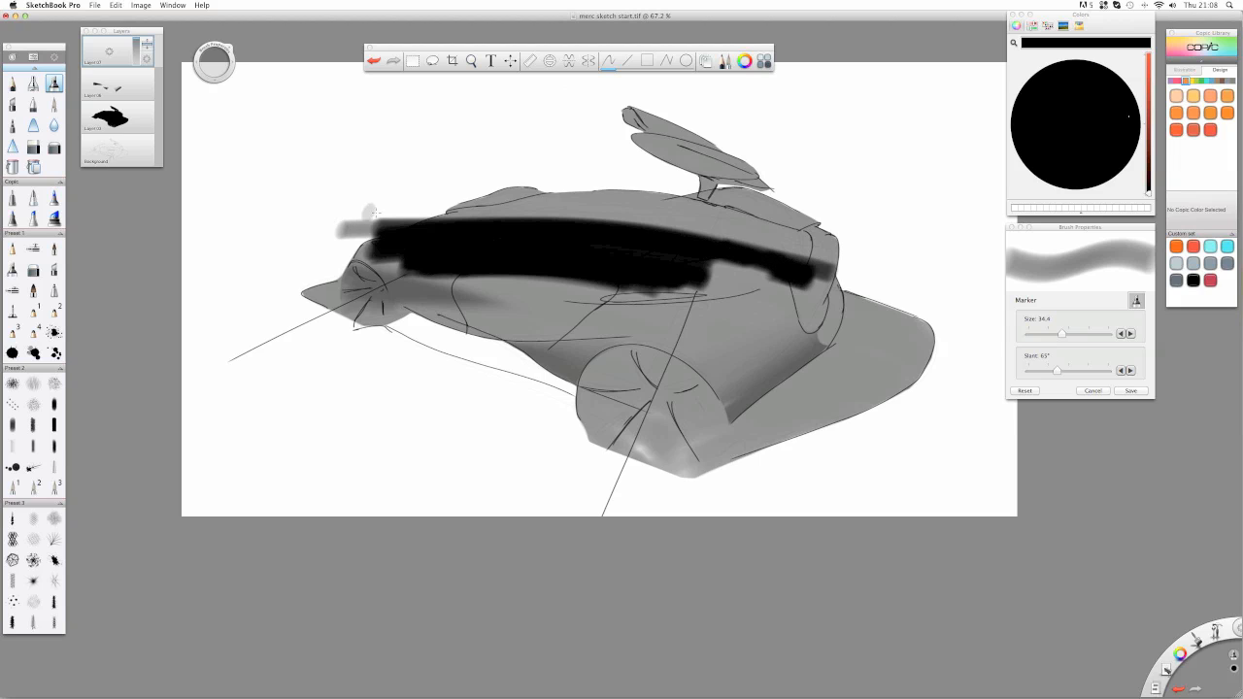
drag(422, 215, 668, 223)
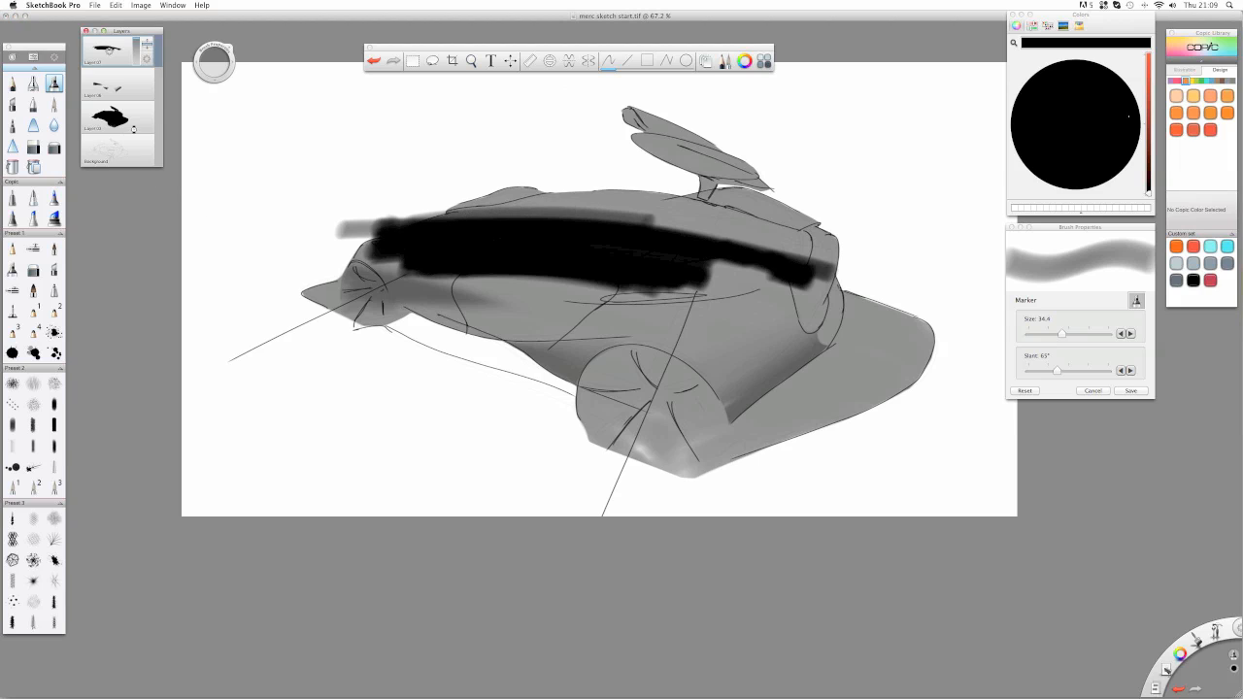
- Extend the upper edge of the black Marker band past the nose and rear corner, and lower its layer's opacity
mouse_move(825, 267)
mouse_down()
mouse_move(572, 218)
mouse_move(636, 229)
mouse_move(262, 248)
mouse_up()
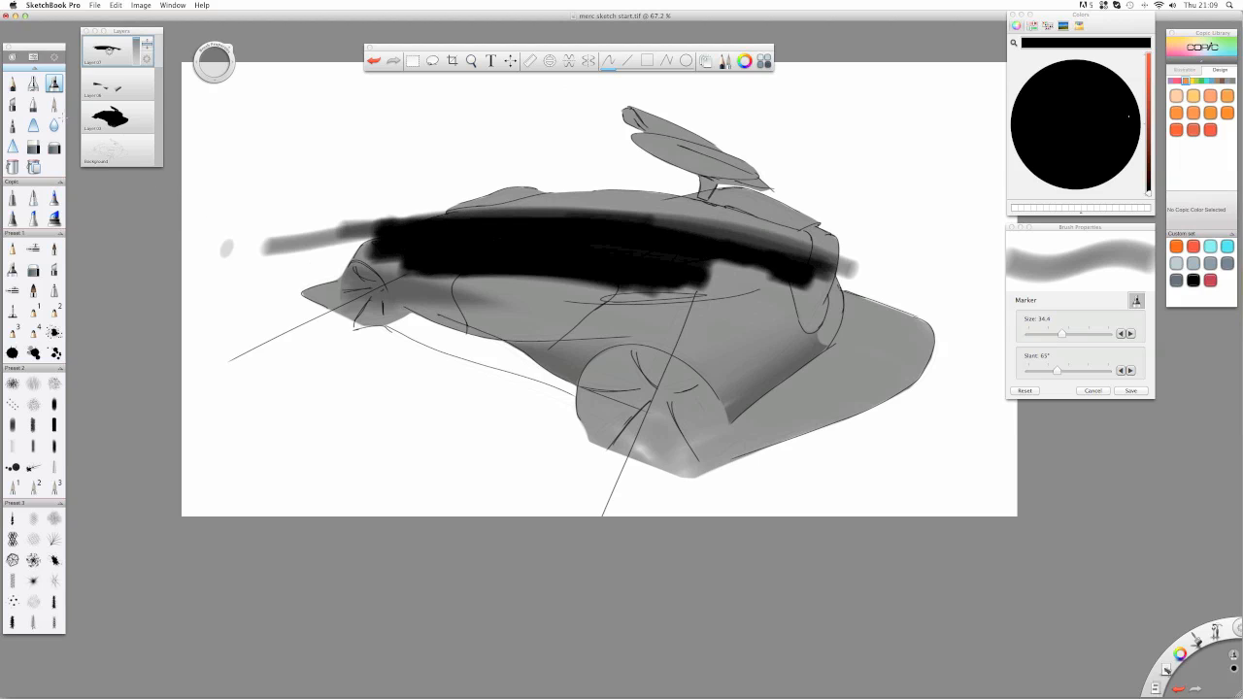
drag(145, 56, 133, 52)
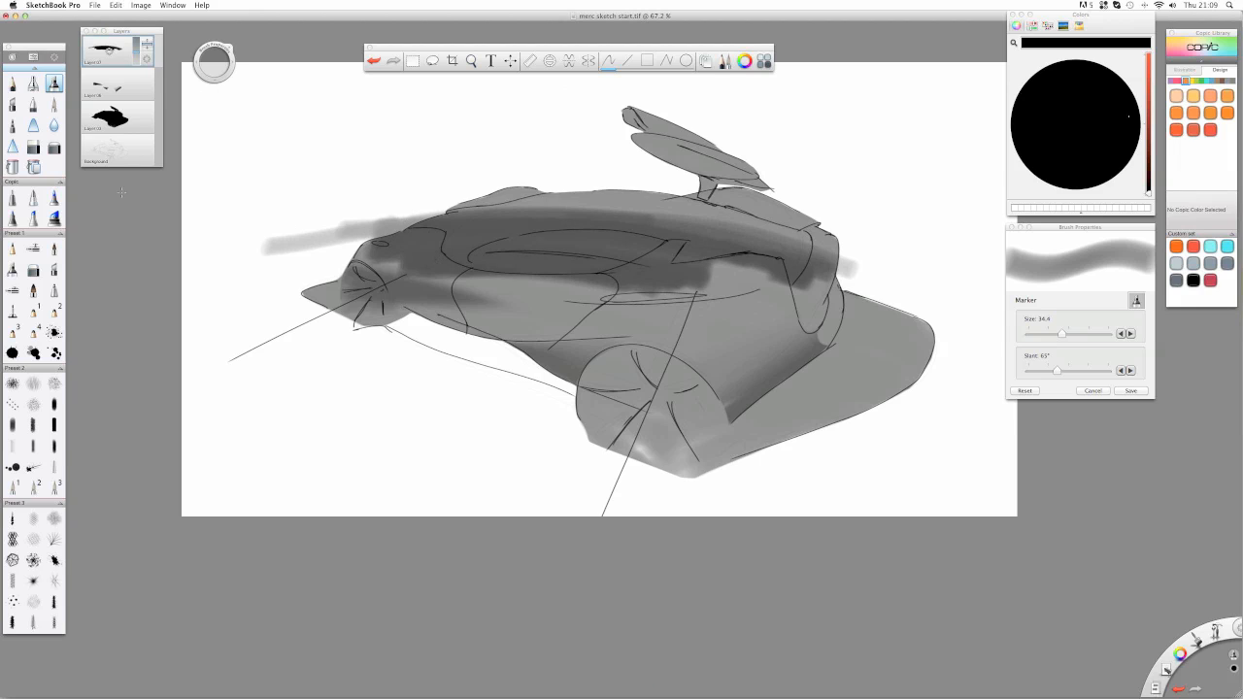
- Trim the lower edge of the upper-body band along the side window and rear shoulder line with the Hard Eraser at size 22.7
click(33, 147)
mouse_move(431, 258)
mouse_down()
mouse_move(442, 272)
mouse_move(426, 267)
mouse_move(437, 253)
mouse_move(698, 285)
mouse_move(469, 287)
mouse_up()
drag(631, 273, 390, 286)
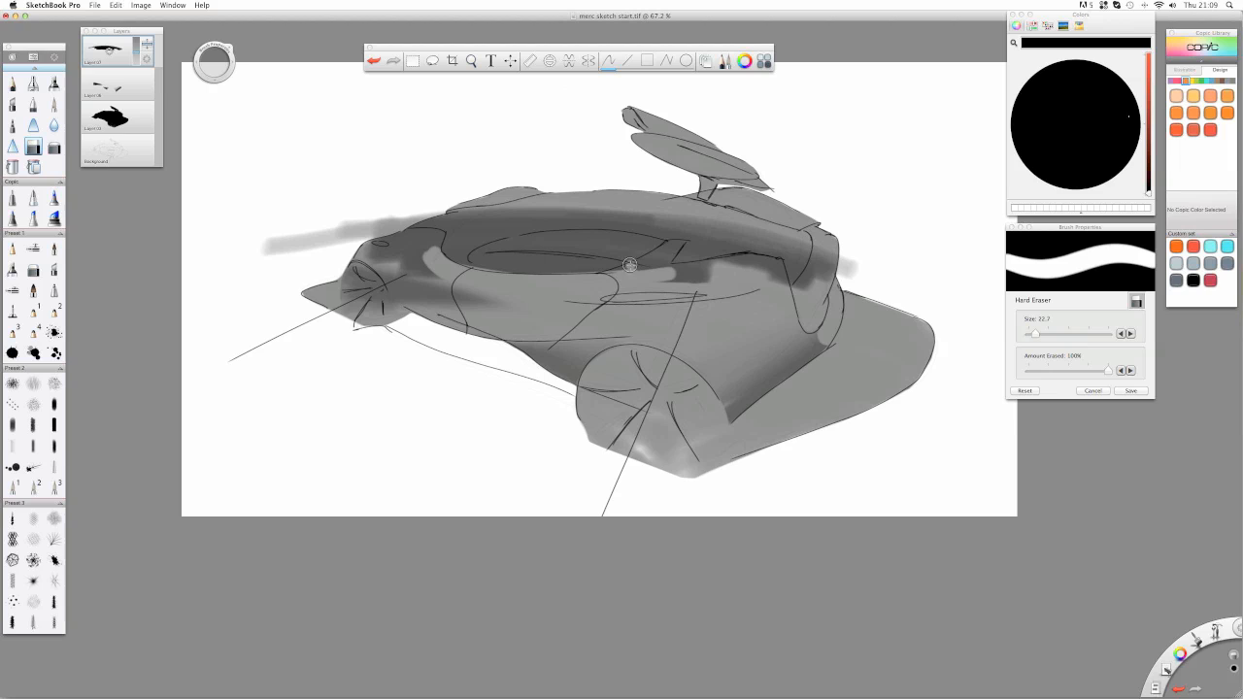
mouse_move(665, 256)
mouse_down()
mouse_move(606, 276)
mouse_move(670, 248)
mouse_move(663, 277)
mouse_move(729, 278)
mouse_move(656, 274)
mouse_move(773, 265)
mouse_up()
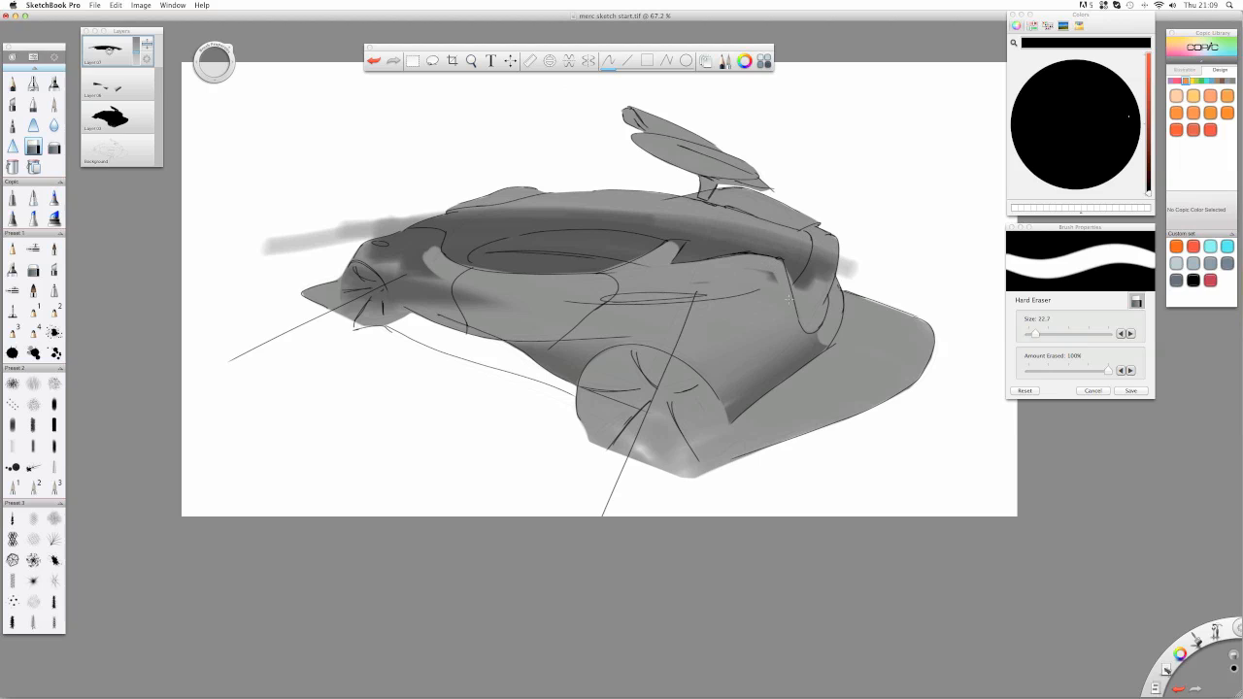
key(super+z)
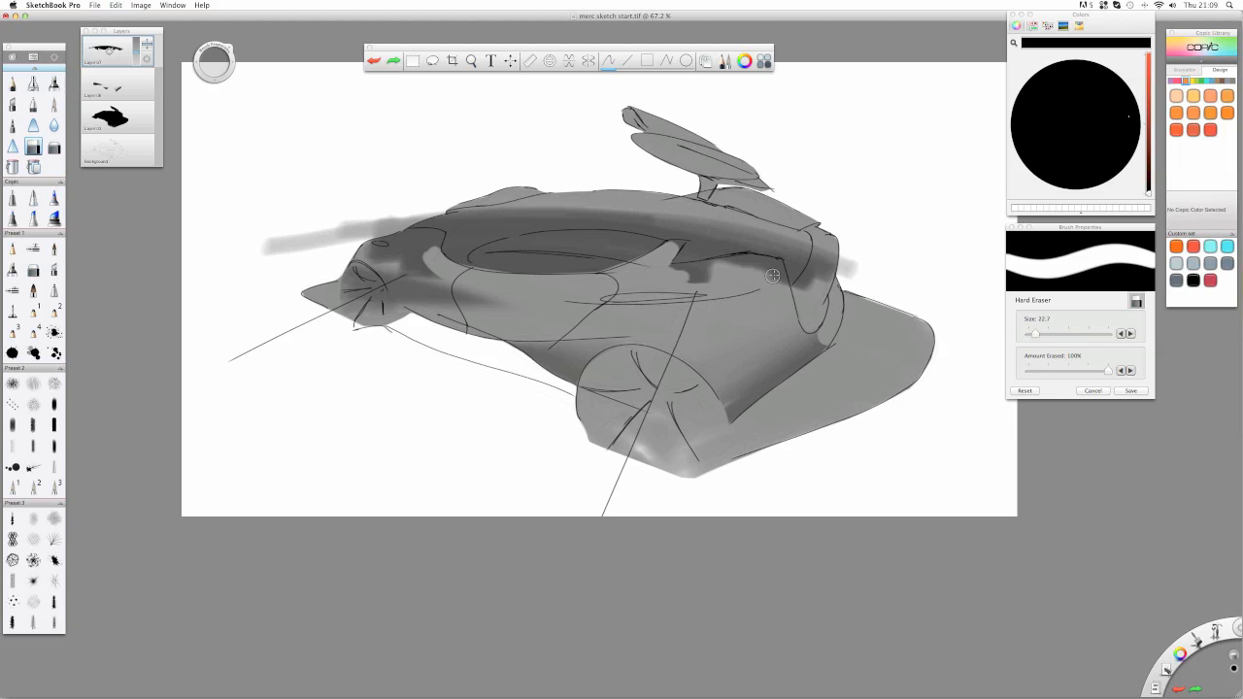
mouse_move(777, 266)
mouse_down()
mouse_move(743, 258)
mouse_move(748, 294)
mouse_move(754, 272)
mouse_move(670, 271)
mouse_up()
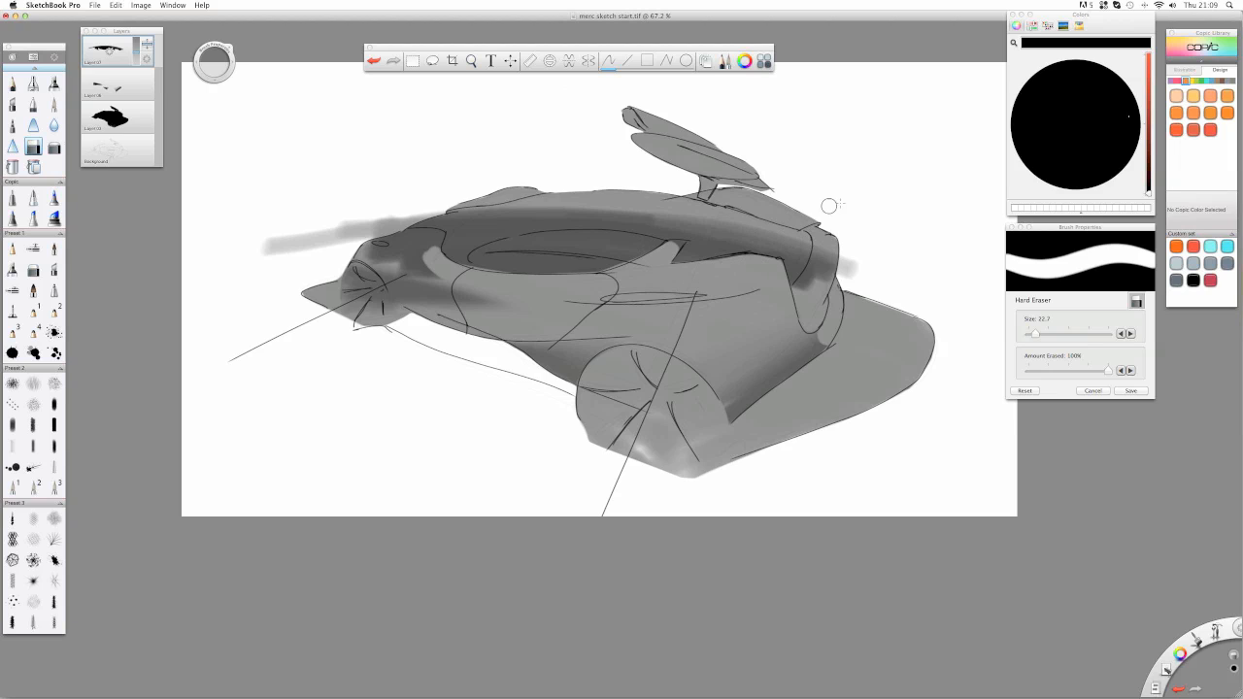
click(1103, 90)
click(54, 84)
click(1075, 128)
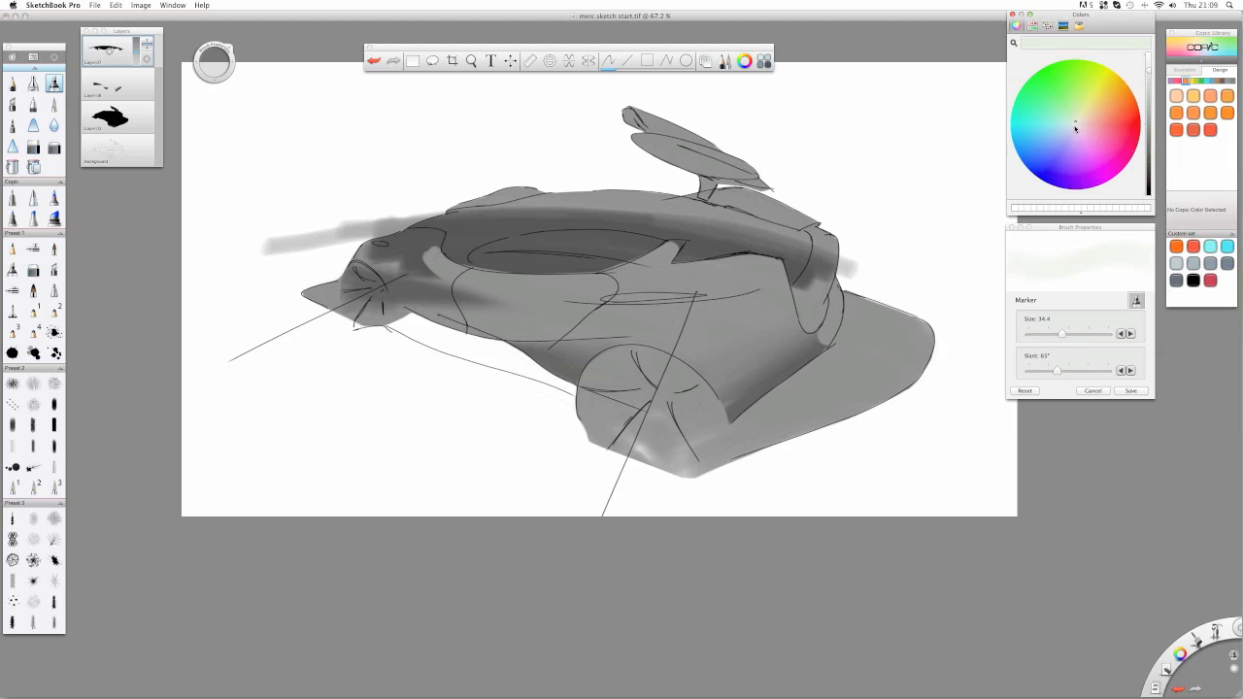
mouse_move(1077, 124)
mouse_down()
mouse_move(1057, 153)
mouse_move(1082, 110)
mouse_move(1078, 128)
mouse_move(1136, 102)
mouse_move(1062, 111)
mouse_move(1066, 152)
mouse_move(1060, 114)
mouse_move(1070, 136)
mouse_move(1100, 81)
mouse_move(1048, 159)
mouse_move(1134, 121)
mouse_move(1015, 128)
mouse_move(1101, 123)
mouse_move(1027, 147)
mouse_move(1039, 160)
mouse_move(1031, 128)
mouse_move(1068, 178)
mouse_up()
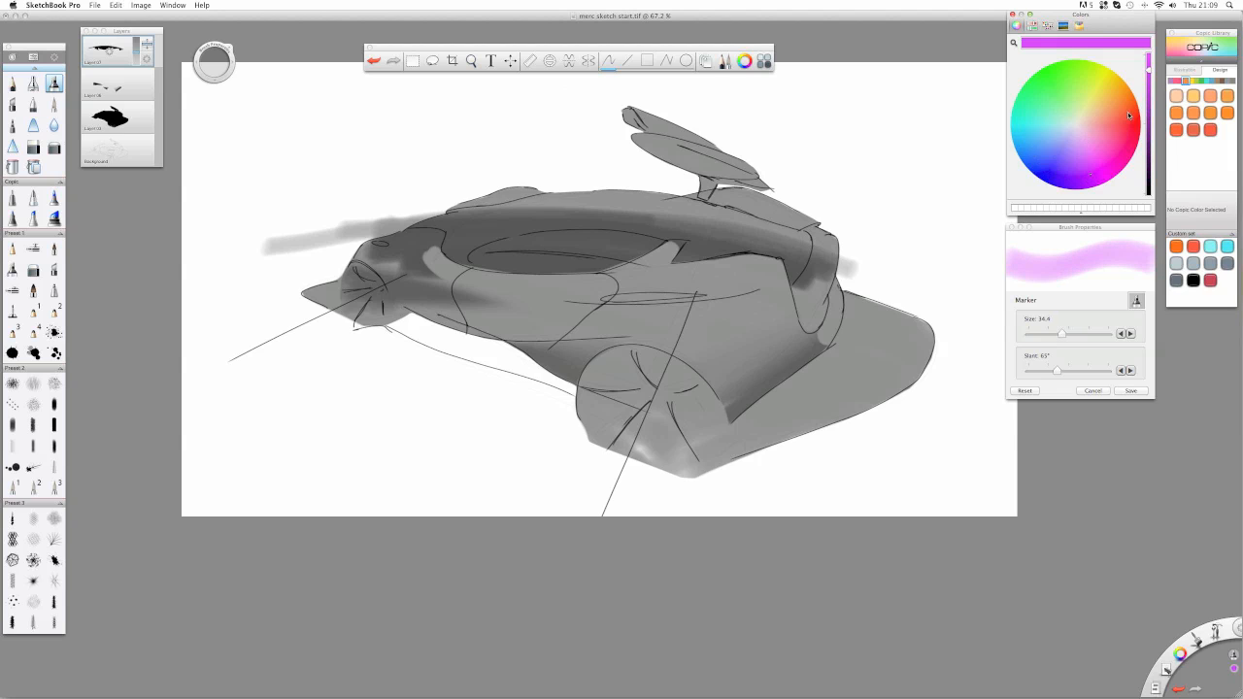
click(1023, 123)
click(1097, 82)
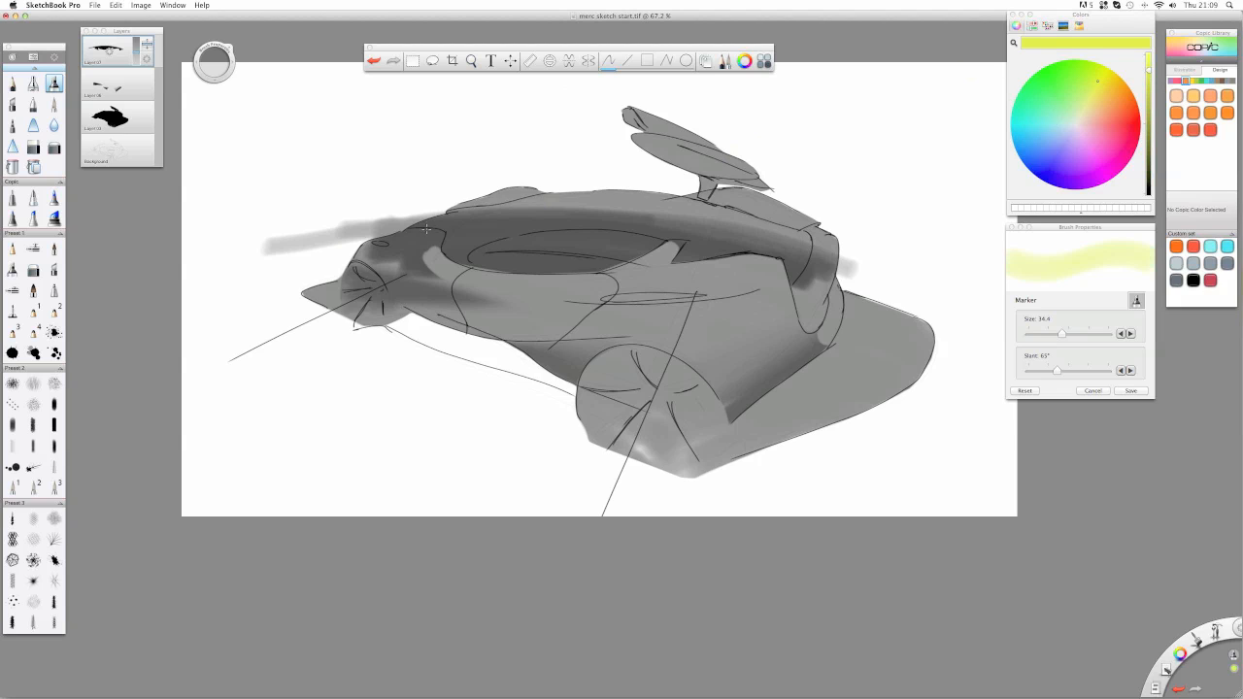
click(1076, 124)
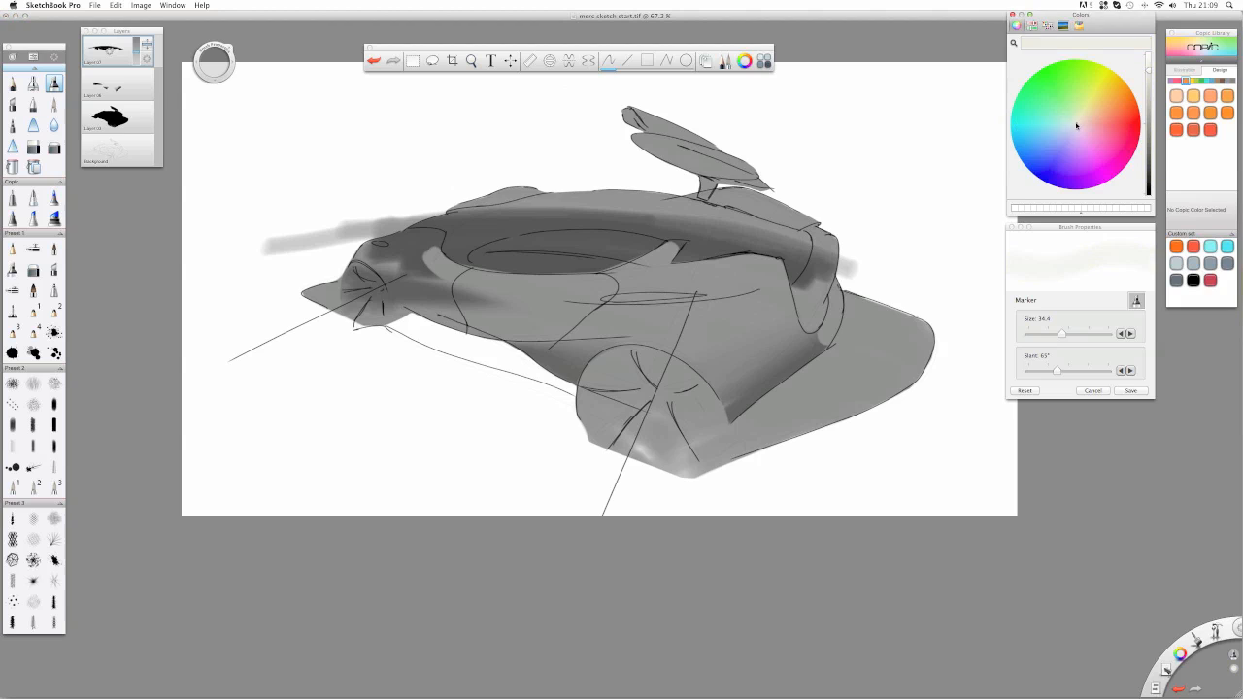
- Erase the band's front end over the nose and beyond the body outline with the Hard Eraser
click(33, 146)
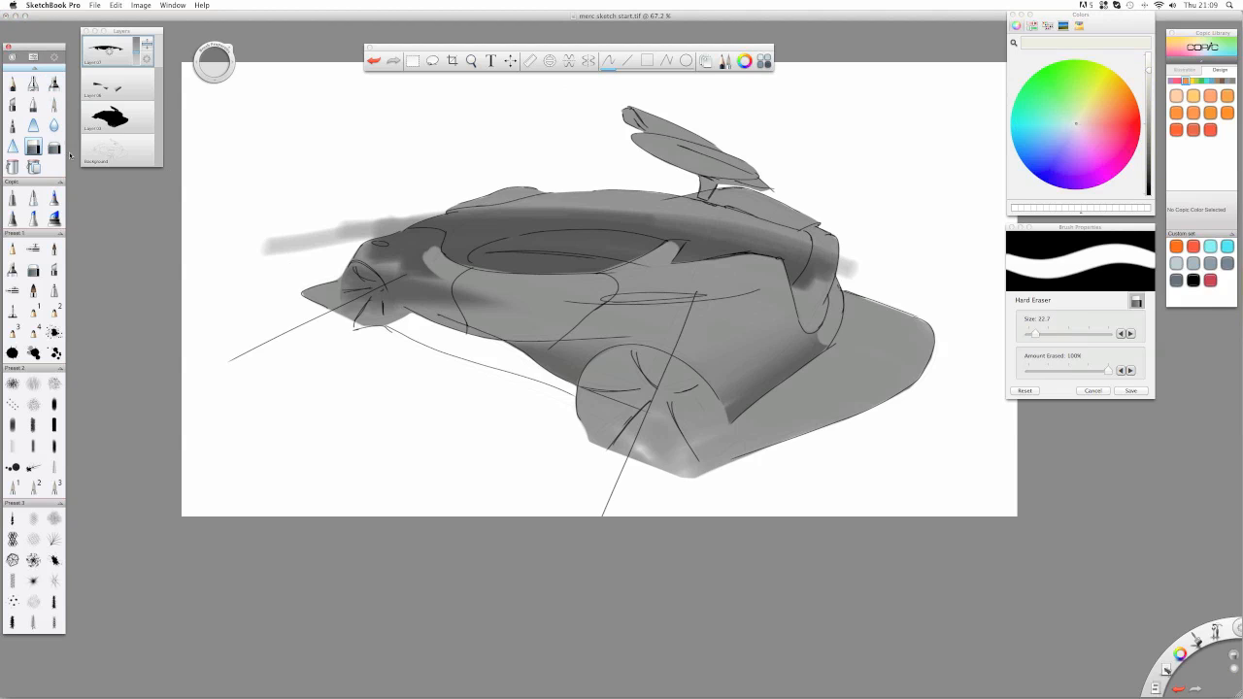
mouse_move(423, 272)
mouse_down()
mouse_move(417, 243)
mouse_move(432, 248)
mouse_move(437, 235)
mouse_move(384, 233)
mouse_move(433, 235)
mouse_move(383, 242)
mouse_move(416, 250)
mouse_move(351, 261)
mouse_up()
mouse_move(442, 212)
mouse_down()
mouse_move(242, 274)
mouse_move(314, 236)
mouse_up()
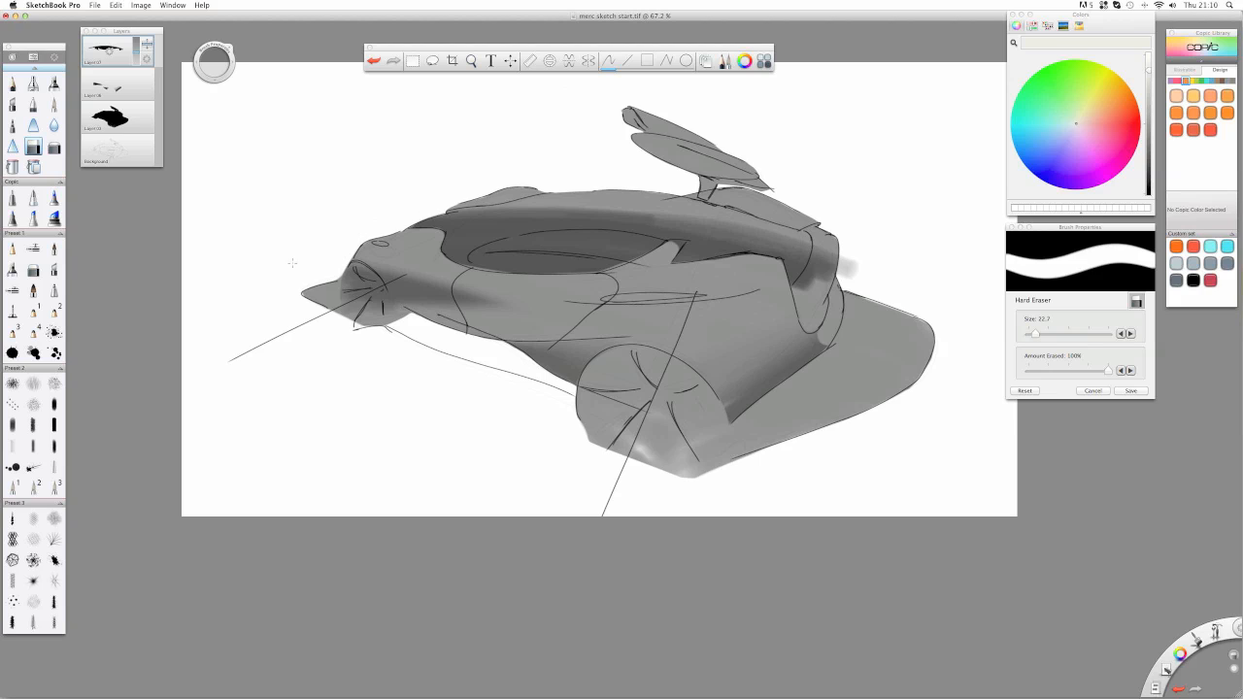
- Trim the band's rear end at the rear corner and its upper edge along the roof with the Hard Eraser
mouse_move(820, 244)
mouse_down()
mouse_move(794, 304)
mouse_move(818, 240)
mouse_move(787, 310)
mouse_move(820, 261)
mouse_move(794, 301)
mouse_move(839, 250)
mouse_move(829, 296)
mouse_move(847, 261)
mouse_up()
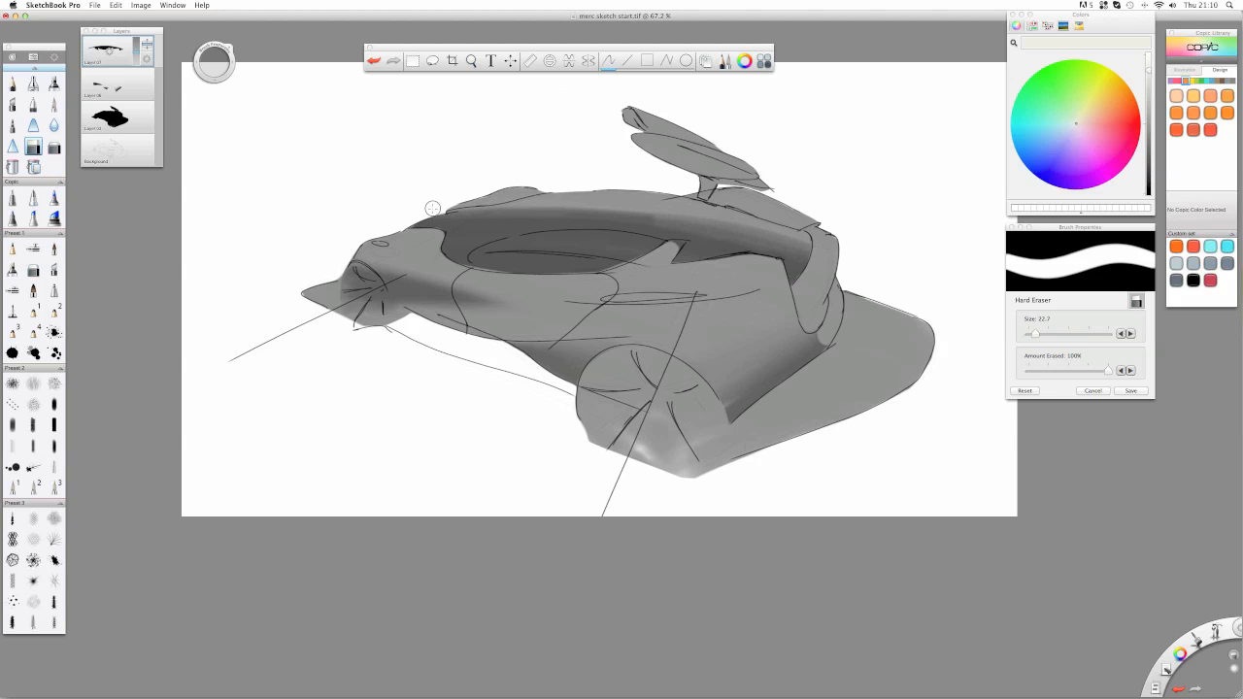
drag(428, 209, 559, 209)
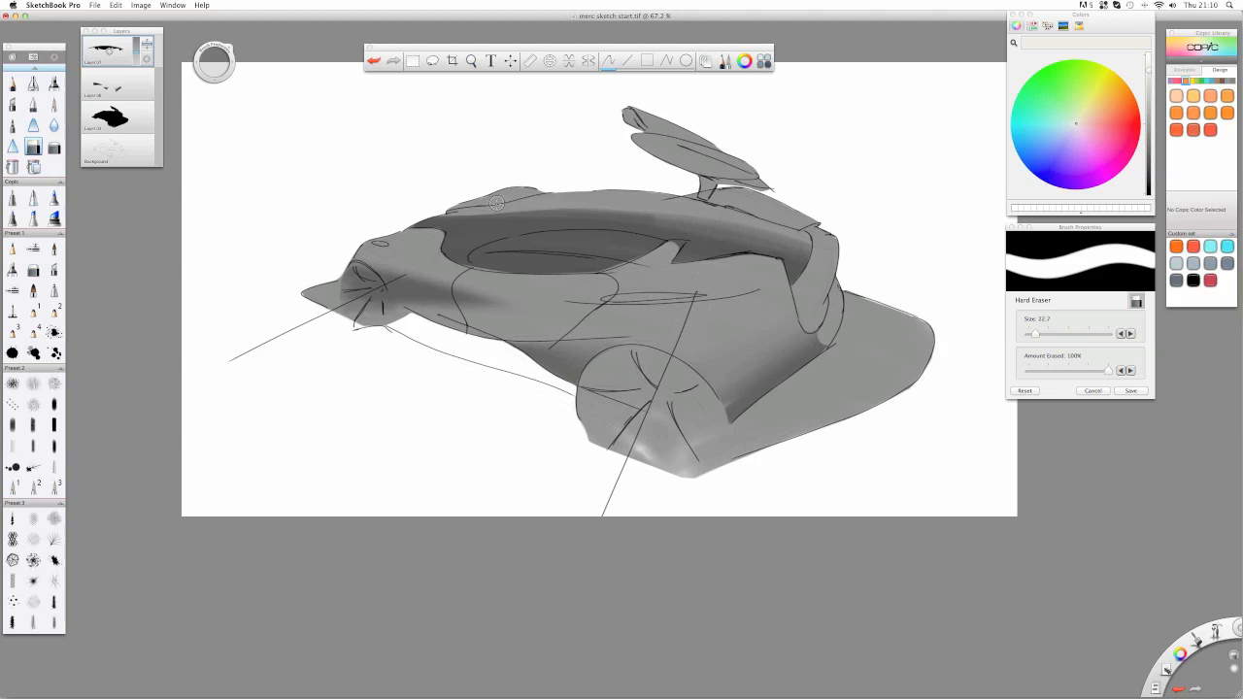
drag(710, 224, 812, 245)
drag(674, 216, 852, 262)
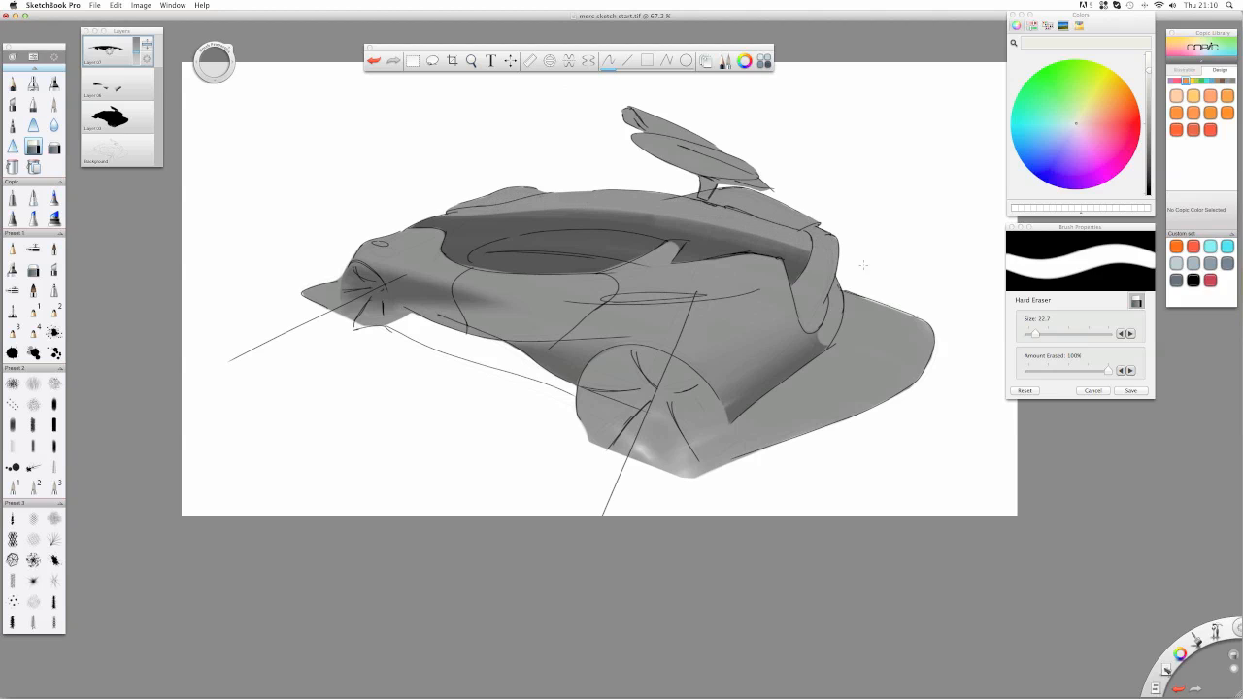
- Reduce the band layer's opacity further and fade the band's upper edge with the Soft Eraser at size 76.3 and 15% erased
drag(136, 52, 137, 60)
click(54, 147)
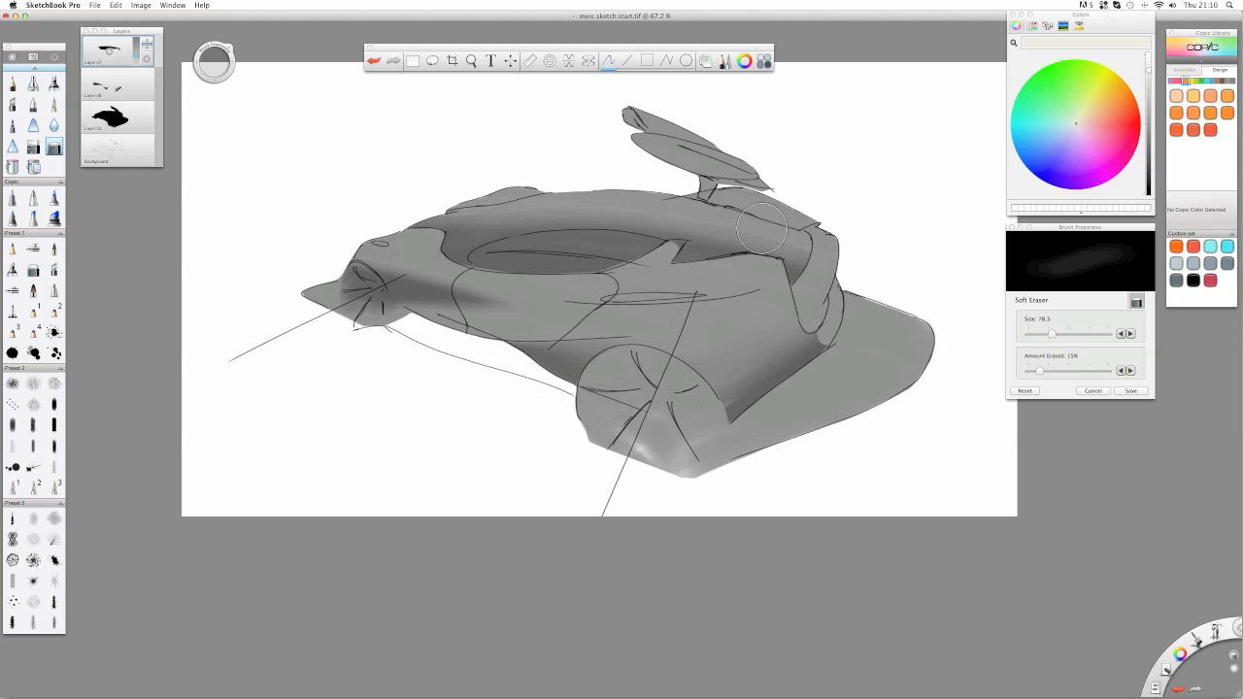
- Reduce the Hard Eraser to size 5.5 and clean the leftover shading off the pillar behind the side window
click(34, 146)
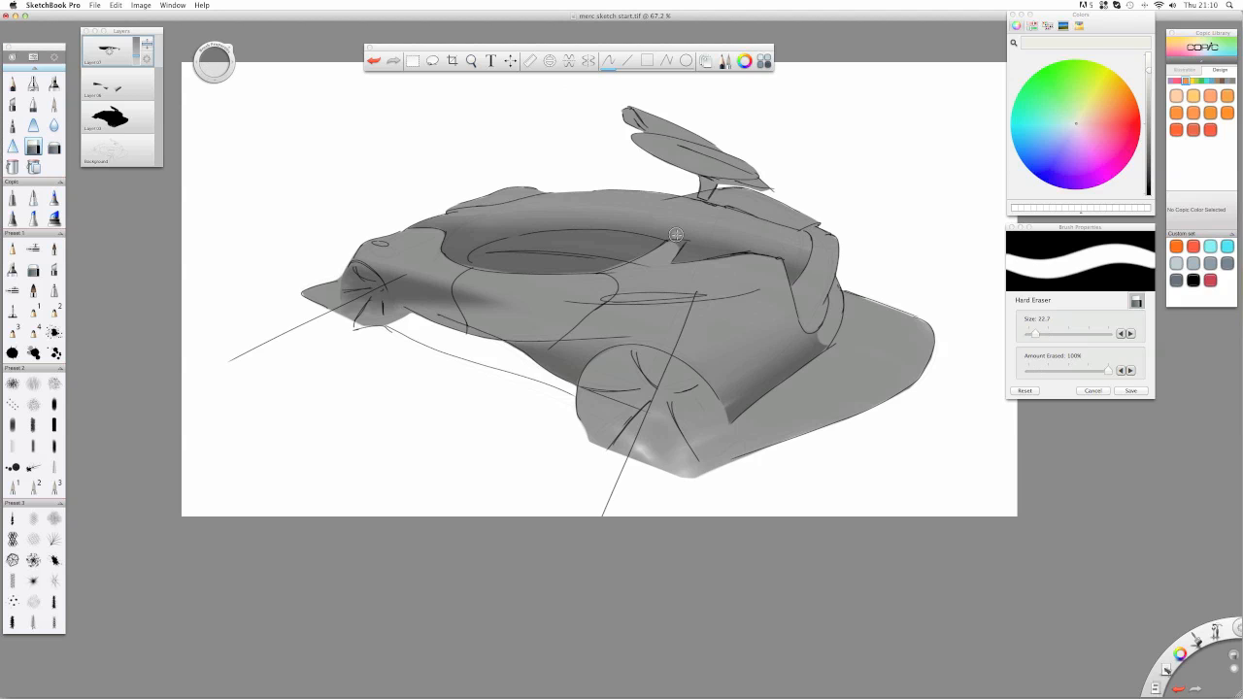
key(space)
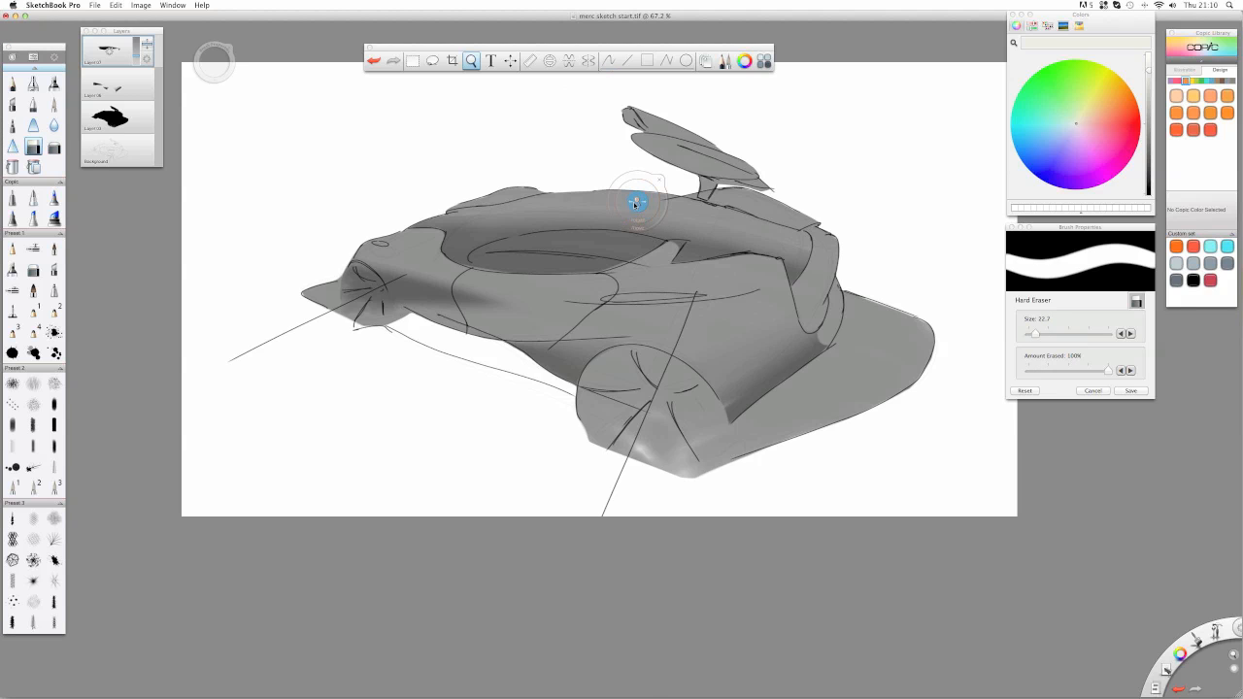
drag(658, 186, 767, 92)
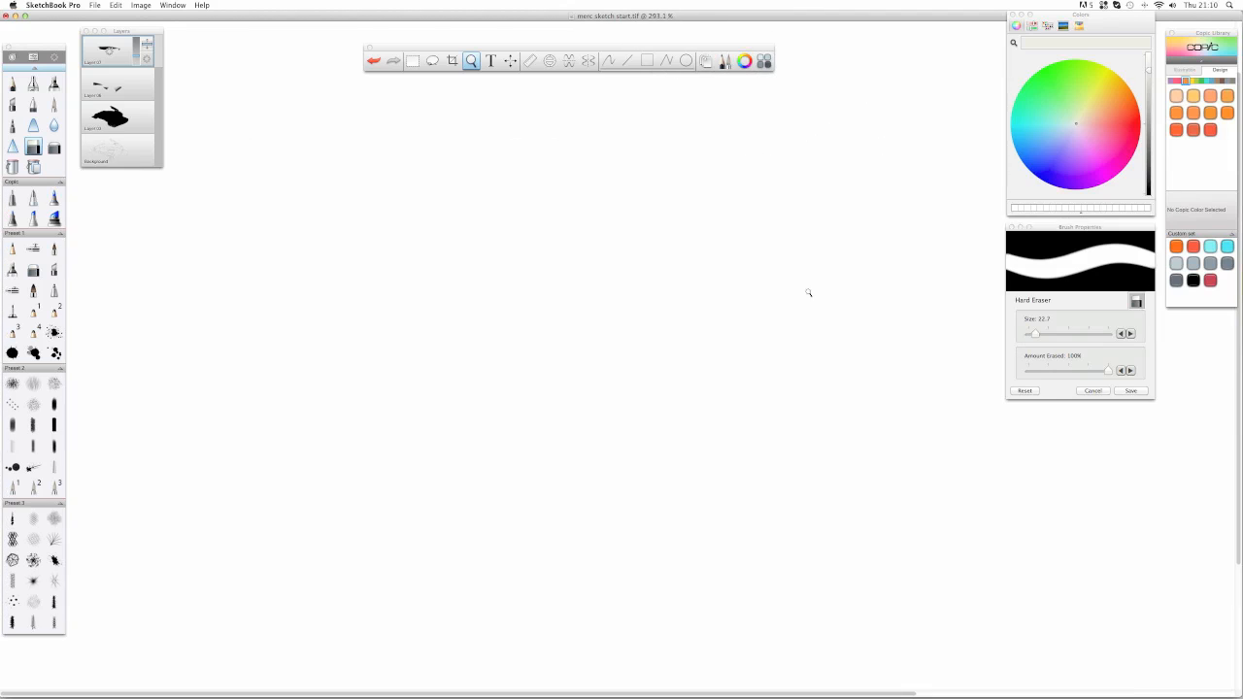
drag(782, 336, 591, 300)
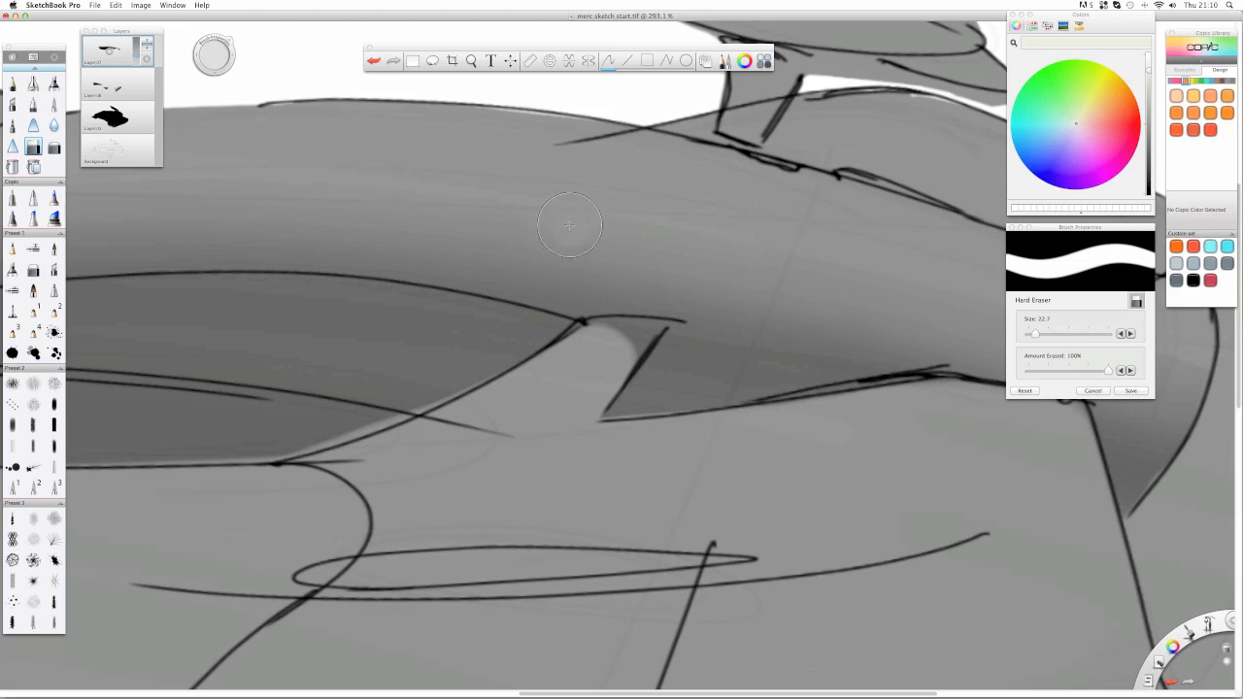
drag(578, 225, 571, 285)
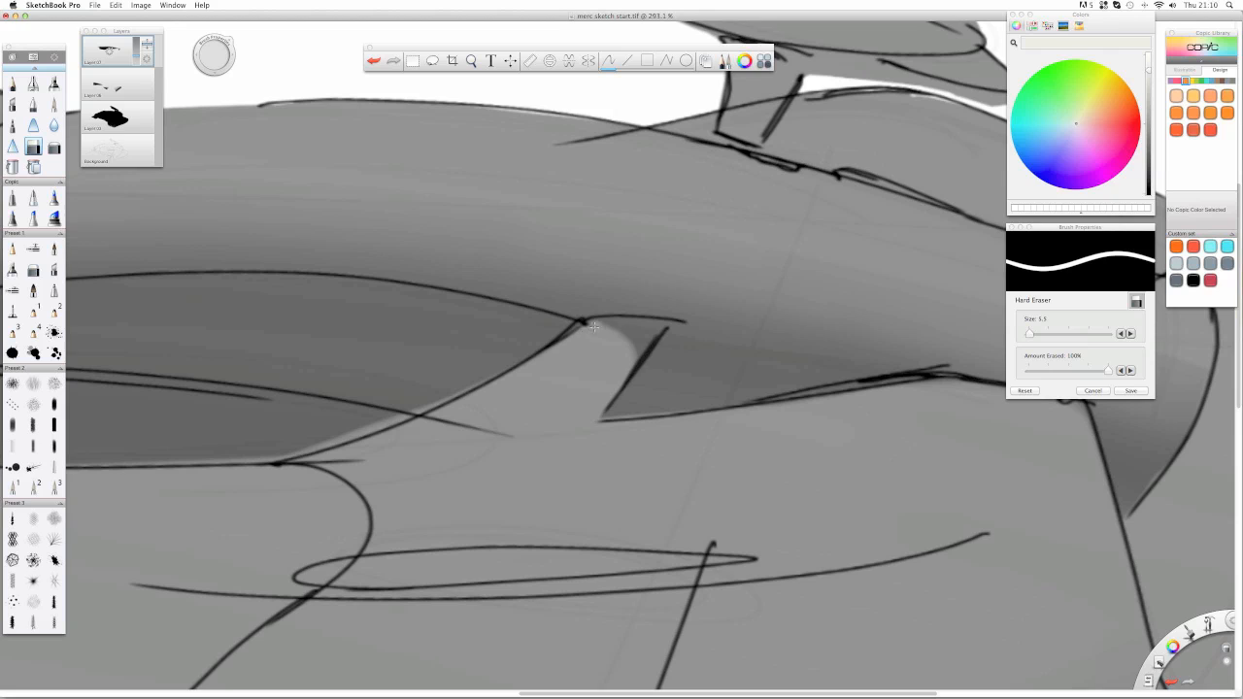
mouse_move(593, 327)
mouse_down()
mouse_move(654, 326)
mouse_move(626, 359)
mouse_up()
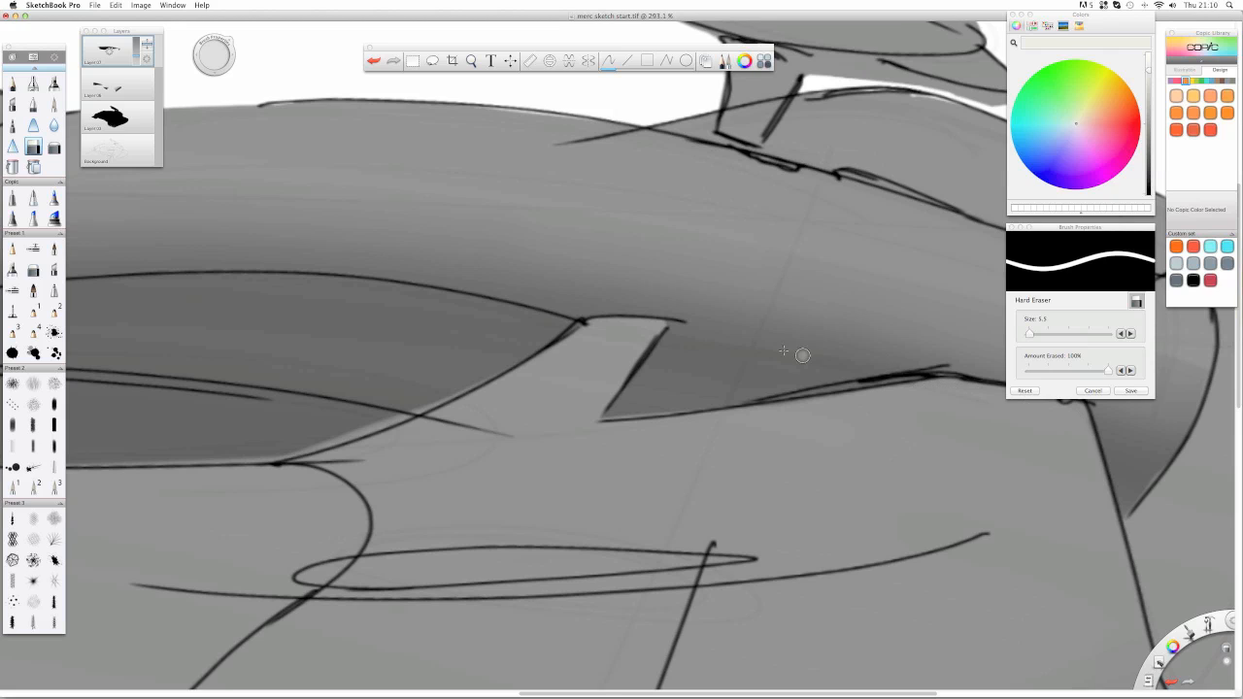
- Clean up the front edge of the upper-body shading where it meets the nose with the Hard Eraser
key(space)
mouse_move(607, 296)
mouse_down()
mouse_move(719, 238)
mouse_move(1025, 174)
mouse_move(1157, 266)
mouse_up()
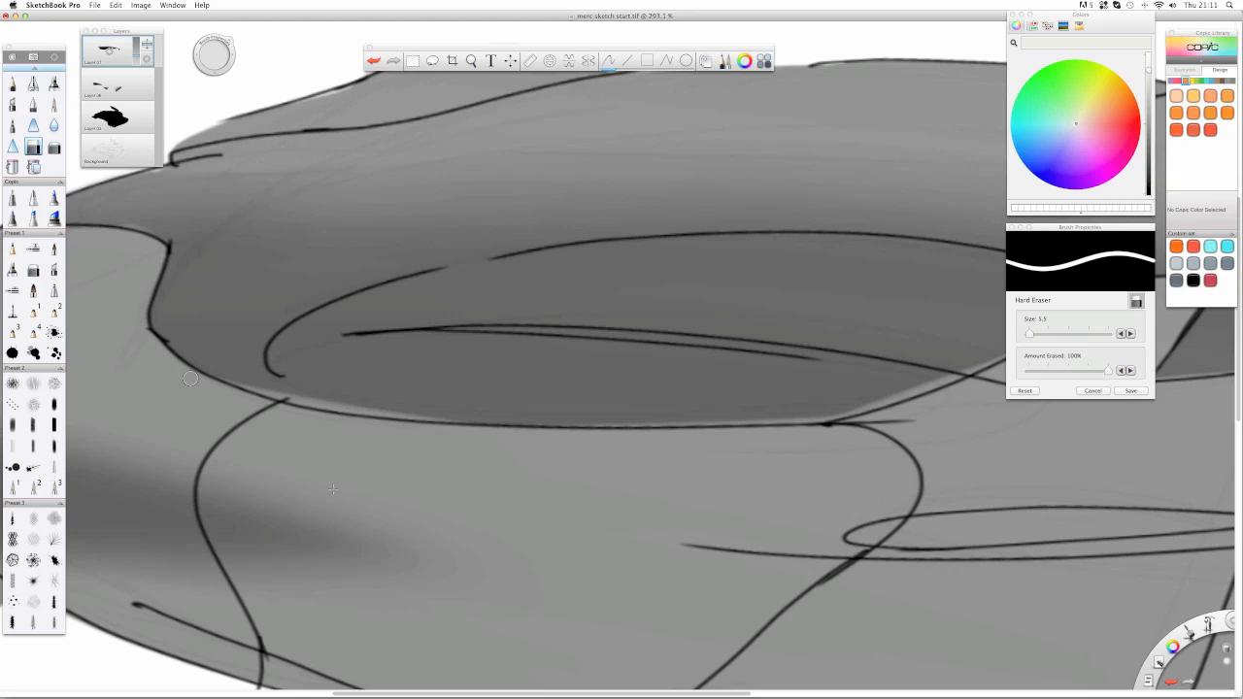
key(space)
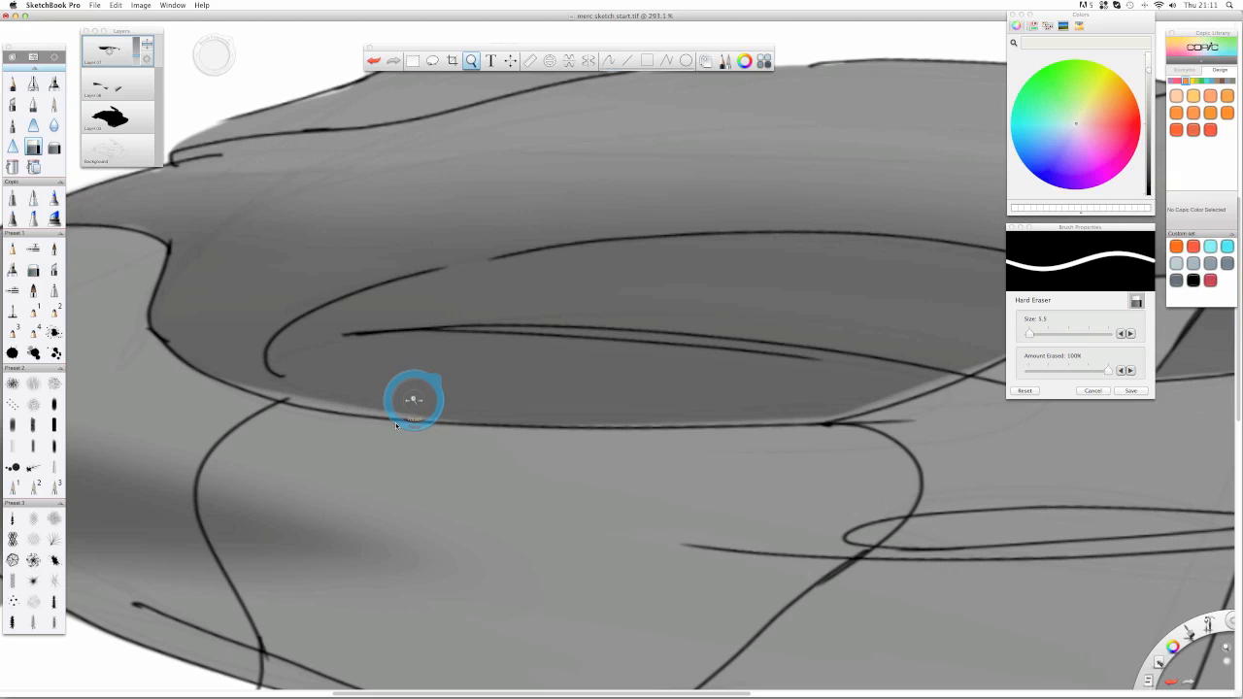
drag(417, 408, 751, 463)
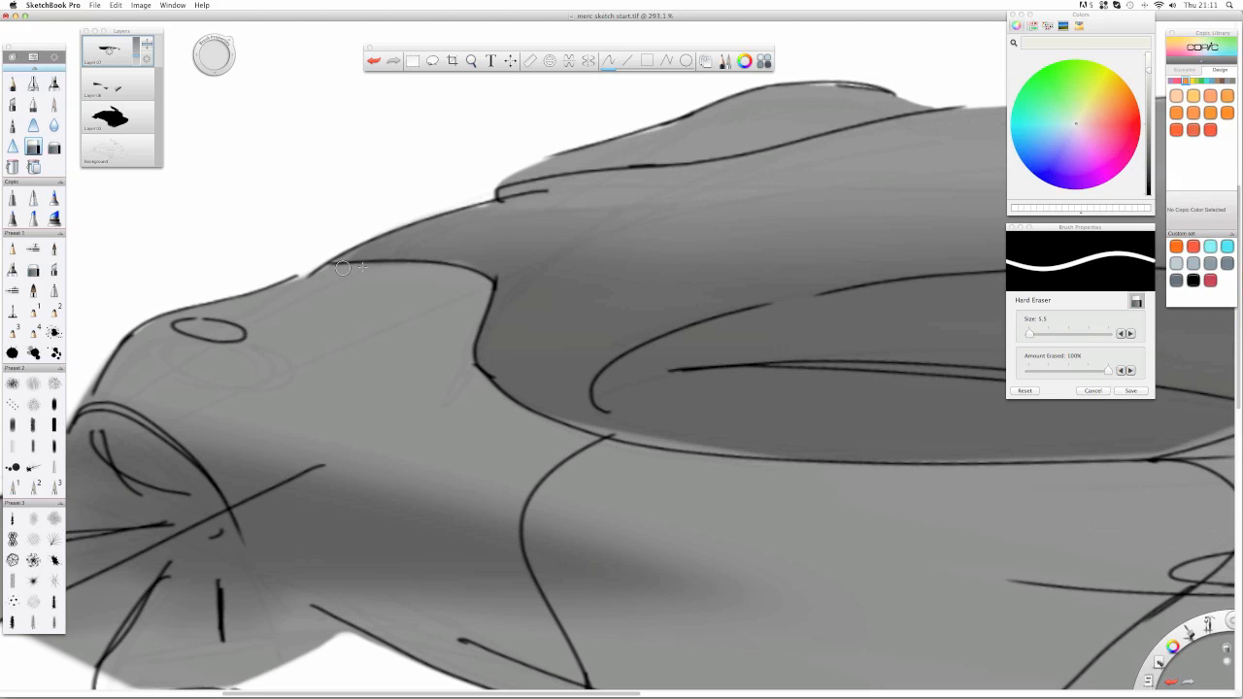
drag(342, 267, 433, 273)
key(space)
drag(560, 427, 262, 408)
key(space)
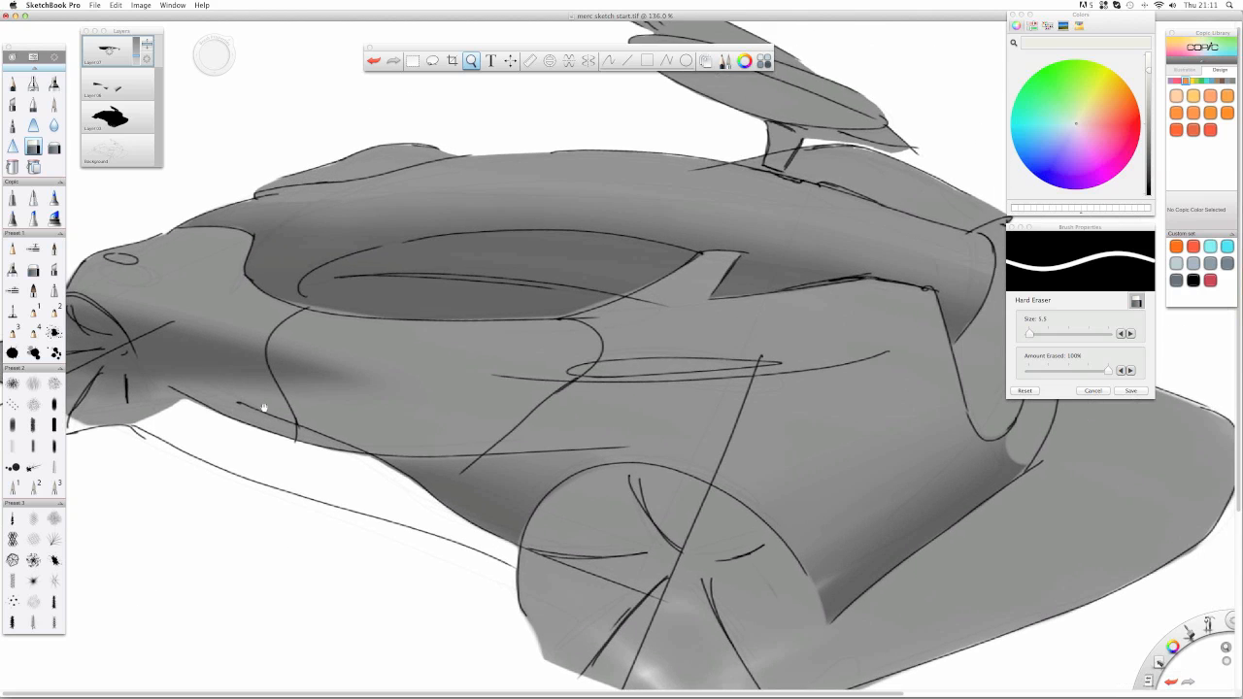
key(space)
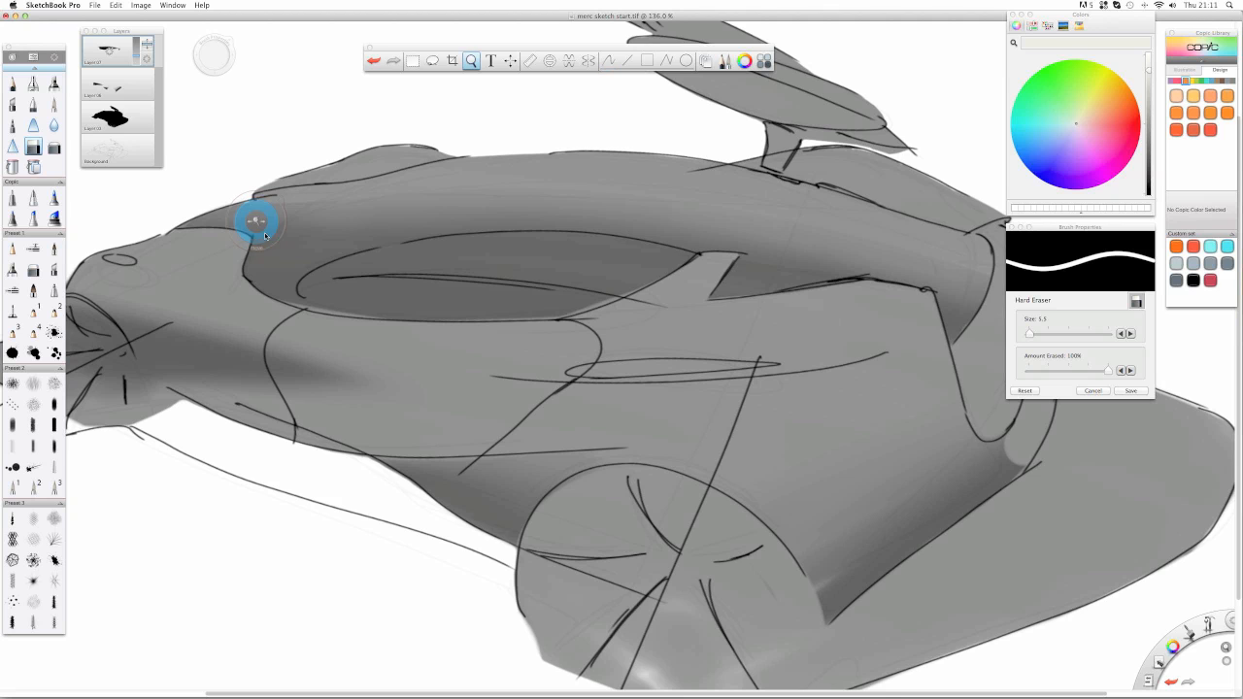
drag(256, 219, 356, 309)
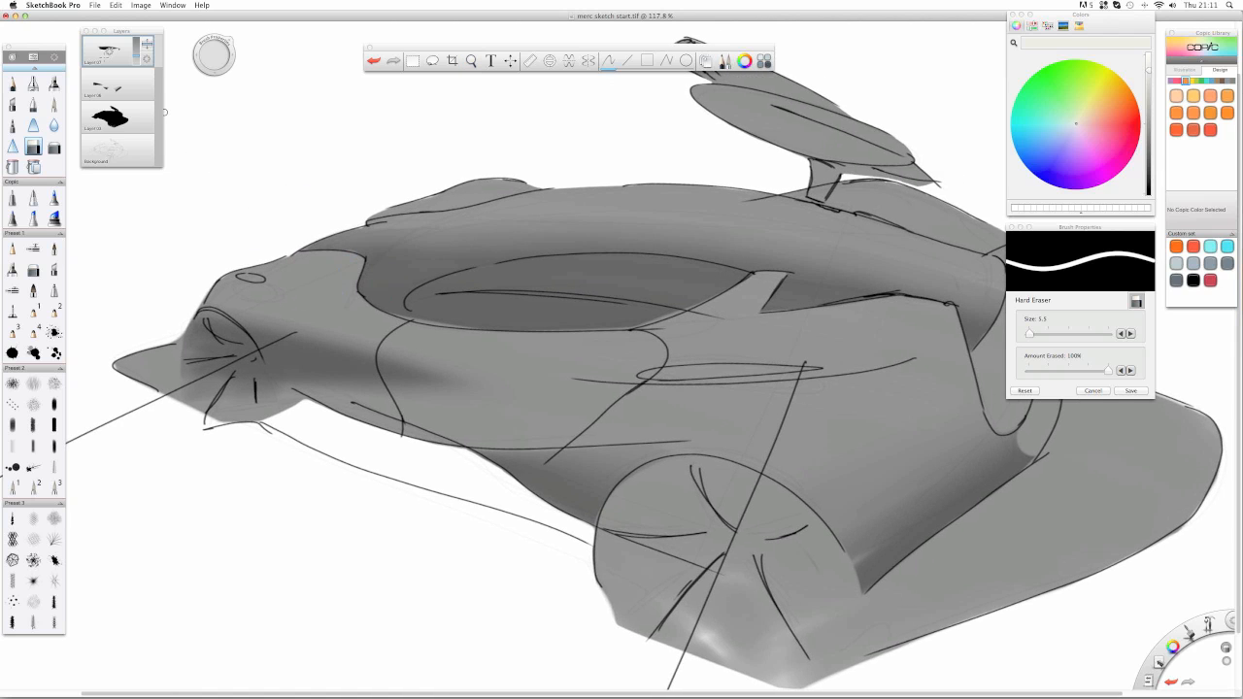
- Merge the upper-body shading into the shading layer below, undoing the extra merge into the base silhouette layer
drag(135, 59, 107, 76)
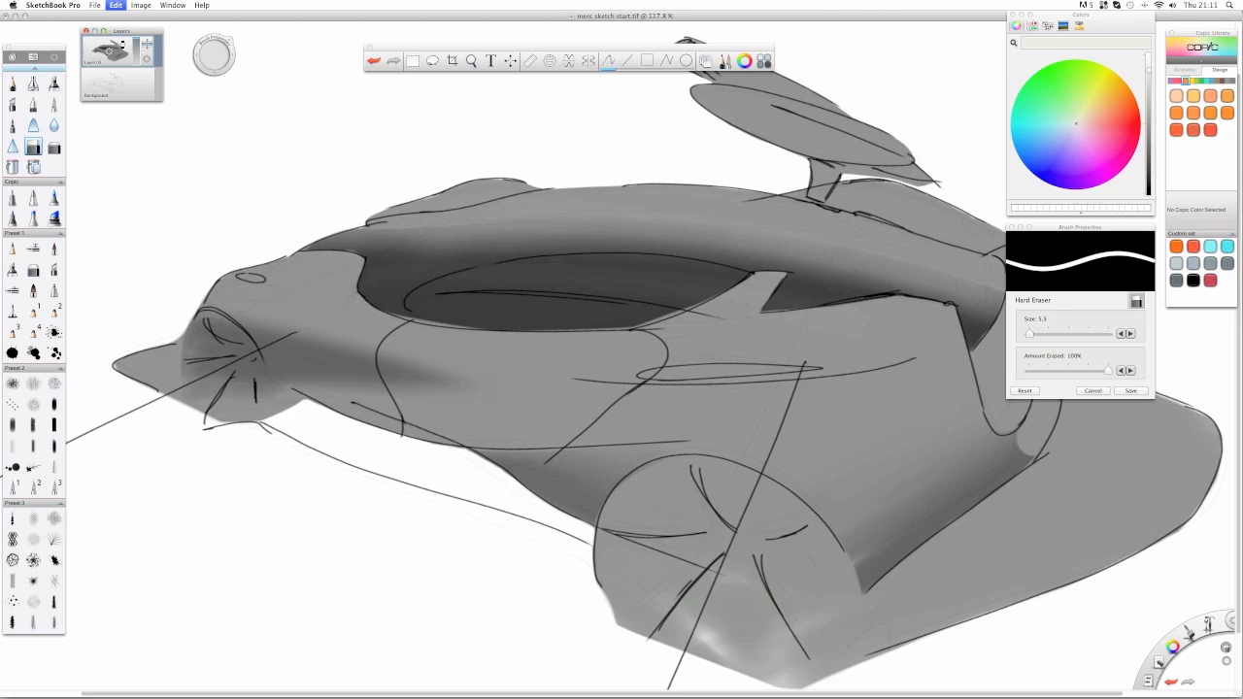
key(super+z)
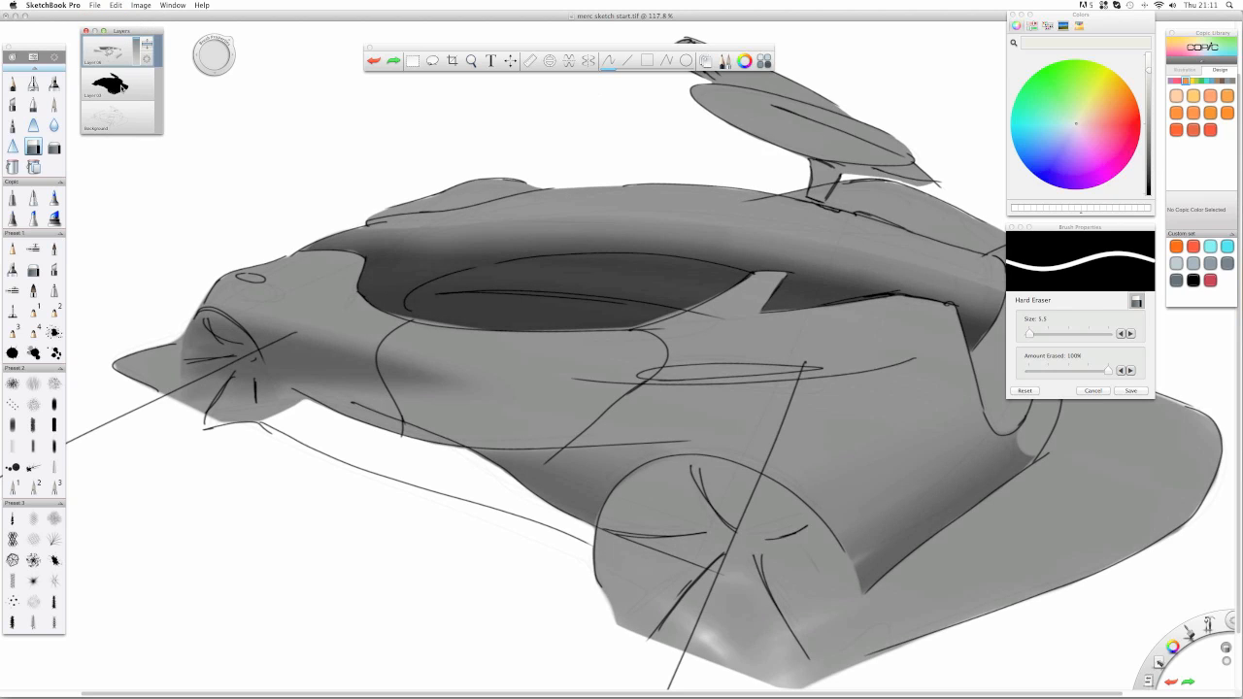
- Add a new layer and block in black Marker shadows behind the front wheel and on the lower side ahead of the rear wheel
drag(109, 61, 97, 37)
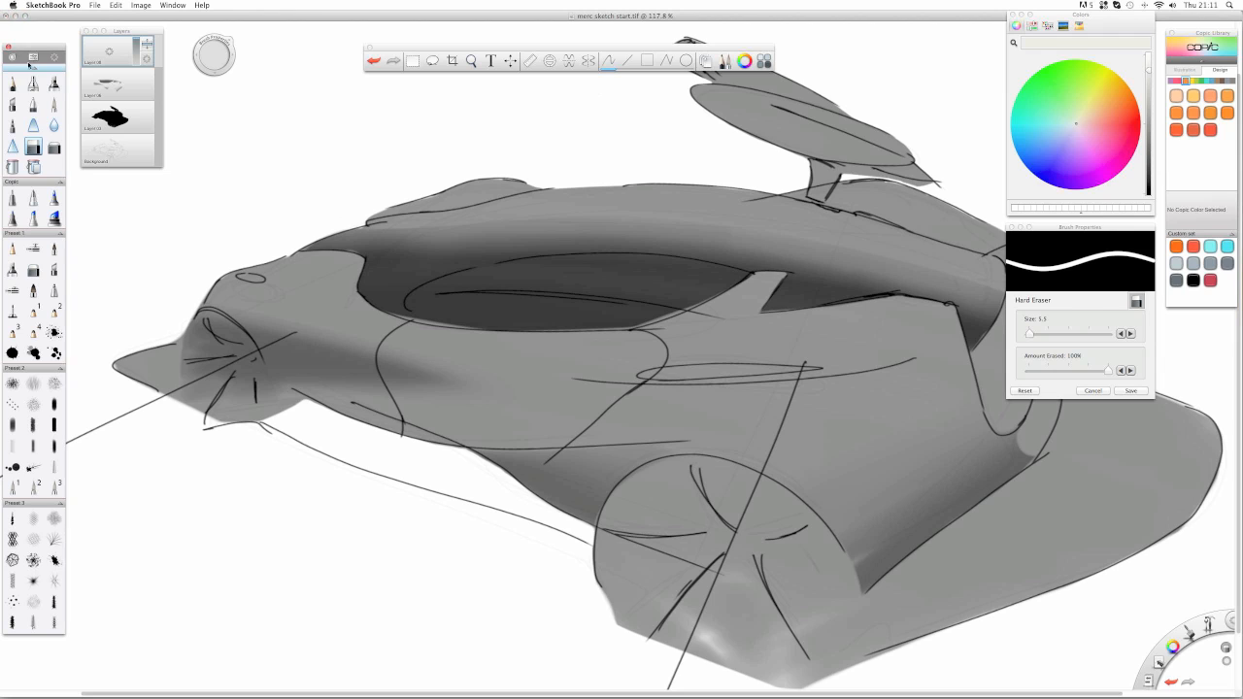
click(53, 85)
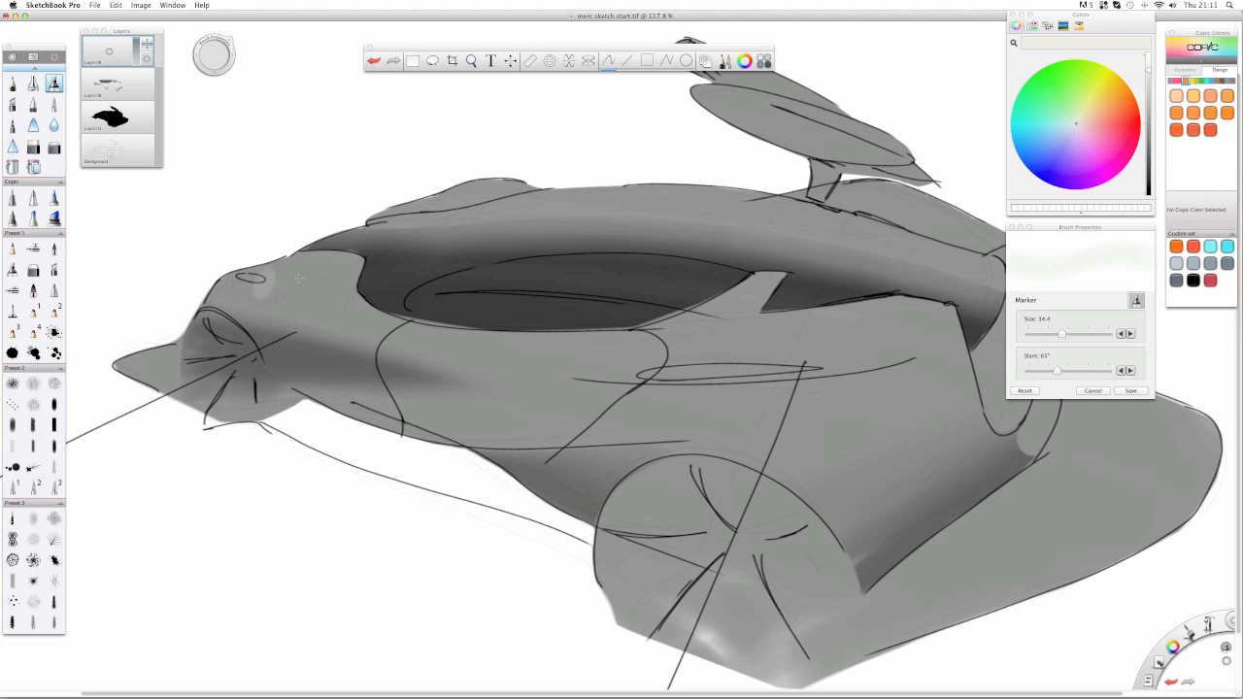
drag(1147, 73, 1148, 192)
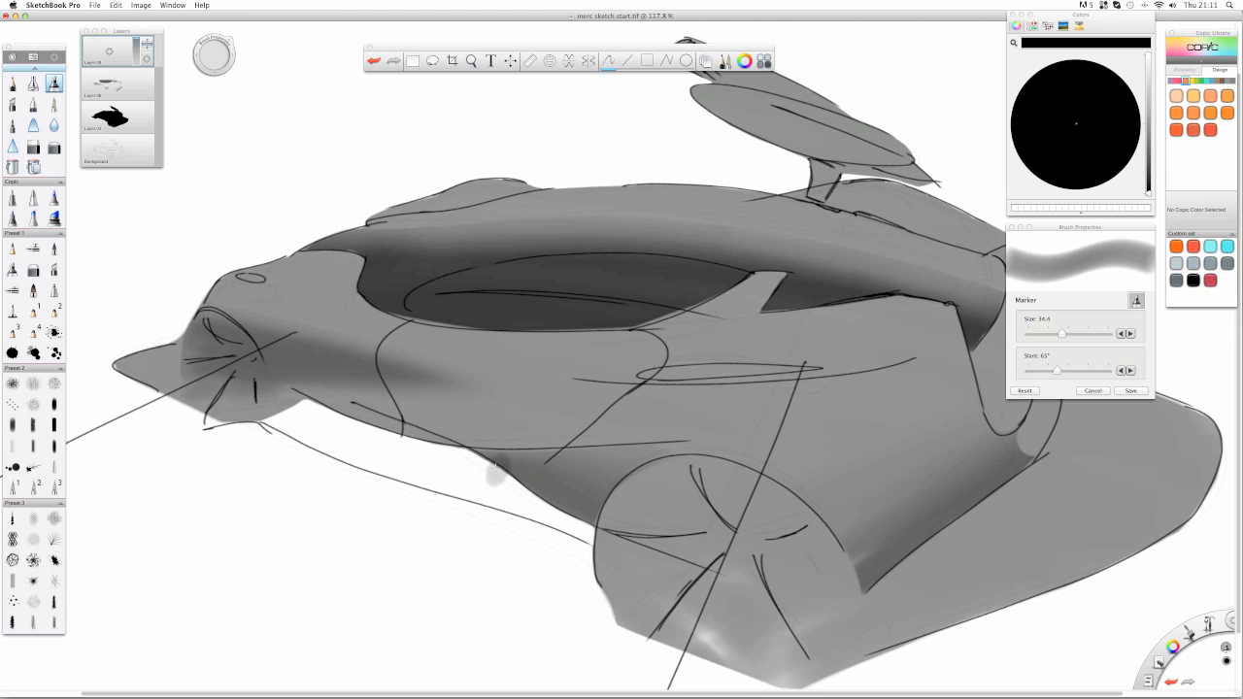
mouse_move(491, 456)
mouse_down()
mouse_move(582, 524)
mouse_move(447, 456)
mouse_move(521, 455)
mouse_move(680, 561)
mouse_move(578, 436)
mouse_move(636, 433)
mouse_move(486, 446)
mouse_move(662, 429)
mouse_move(541, 451)
mouse_move(557, 487)
mouse_move(612, 515)
mouse_up()
mouse_move(206, 329)
mouse_down()
mouse_move(326, 351)
mouse_move(170, 366)
mouse_move(257, 340)
mouse_move(316, 351)
mouse_move(211, 345)
mouse_move(251, 363)
mouse_move(328, 362)
mouse_up()
- Trim the black shadow off the front wheel and along its lower edge with the Hard Eraser, enlarging the eraser to size 25.3
click(34, 147)
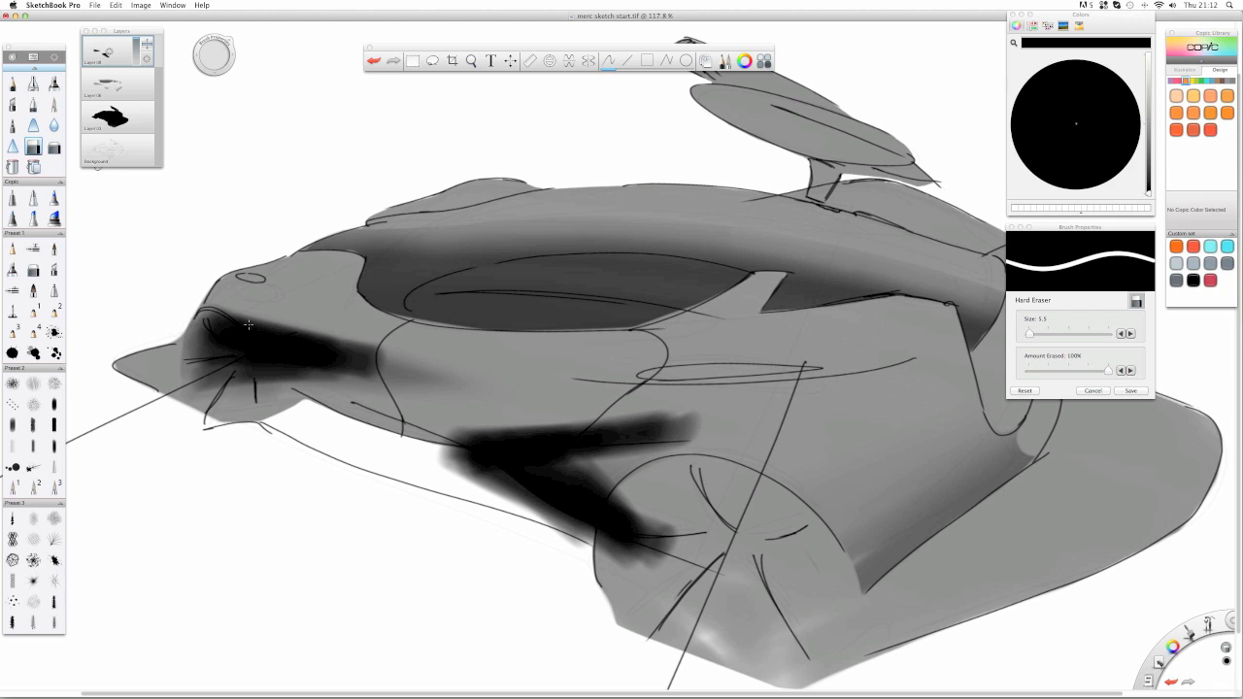
mouse_move(206, 309)
mouse_down()
mouse_move(258, 386)
mouse_move(178, 359)
mouse_move(226, 396)
mouse_up()
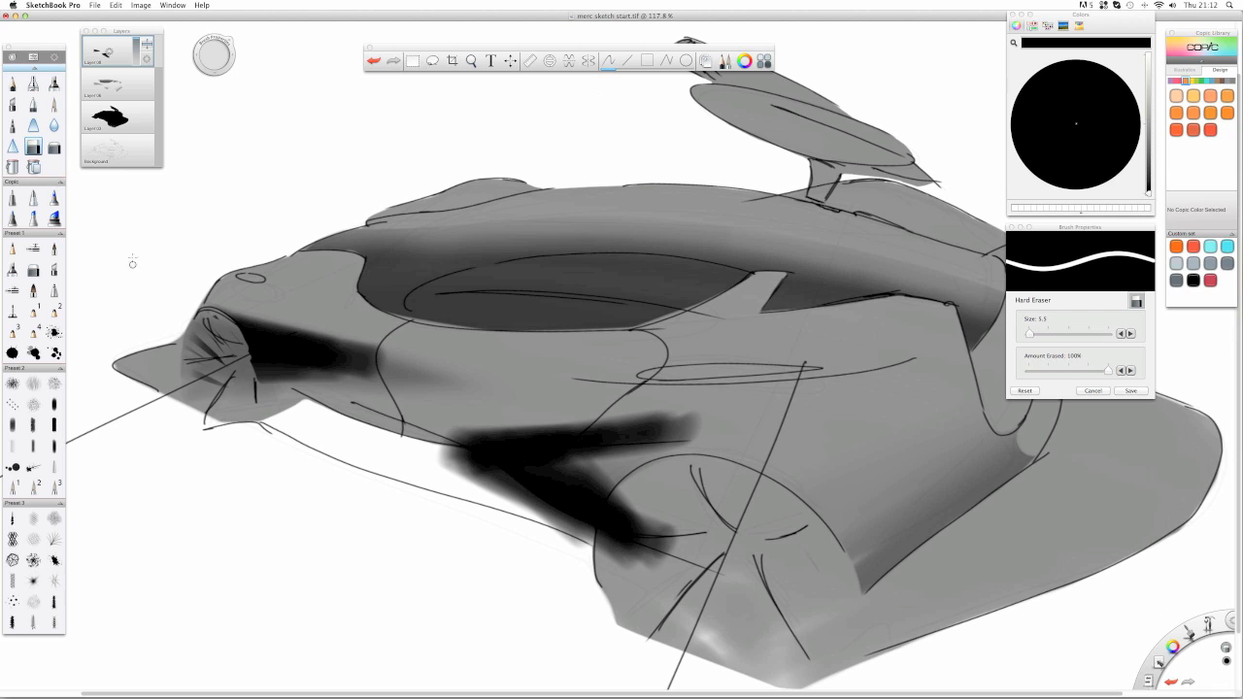
drag(214, 57, 209, 36)
mouse_move(212, 324)
mouse_down()
mouse_move(179, 371)
mouse_move(213, 340)
mouse_move(235, 388)
mouse_move(209, 327)
mouse_move(244, 390)
mouse_move(244, 361)
mouse_move(250, 417)
mouse_move(276, 297)
mouse_move(481, 385)
mouse_move(260, 382)
mouse_move(286, 397)
mouse_move(386, 388)
mouse_up()
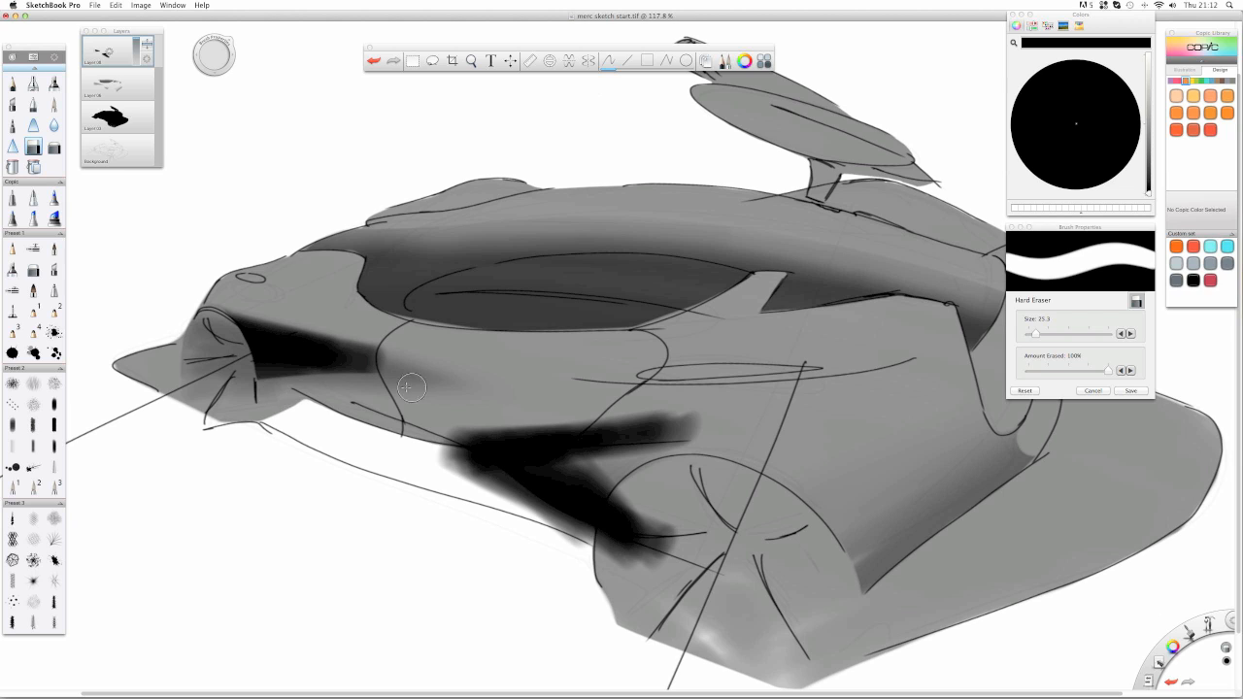
- Trim the upper edge of the black shadow ahead of the rear wheel to the lower body line with the Hard Eraser
drag(707, 409, 469, 421)
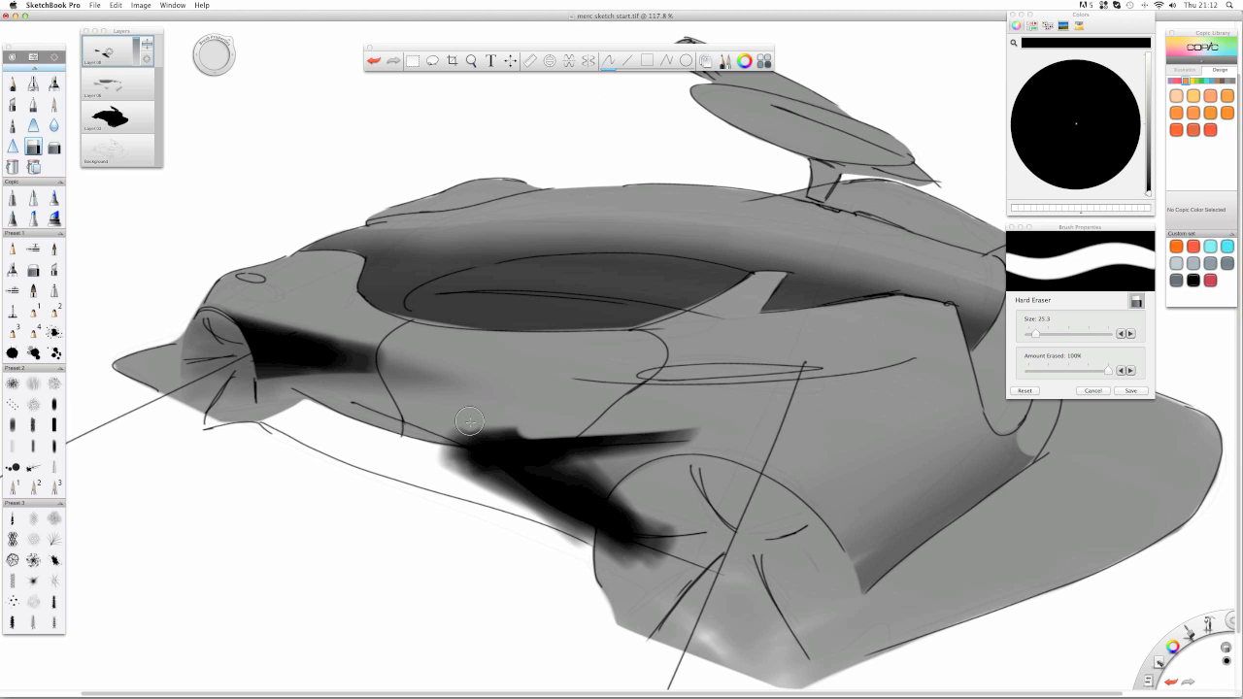
drag(726, 416, 332, 410)
drag(478, 426, 427, 425)
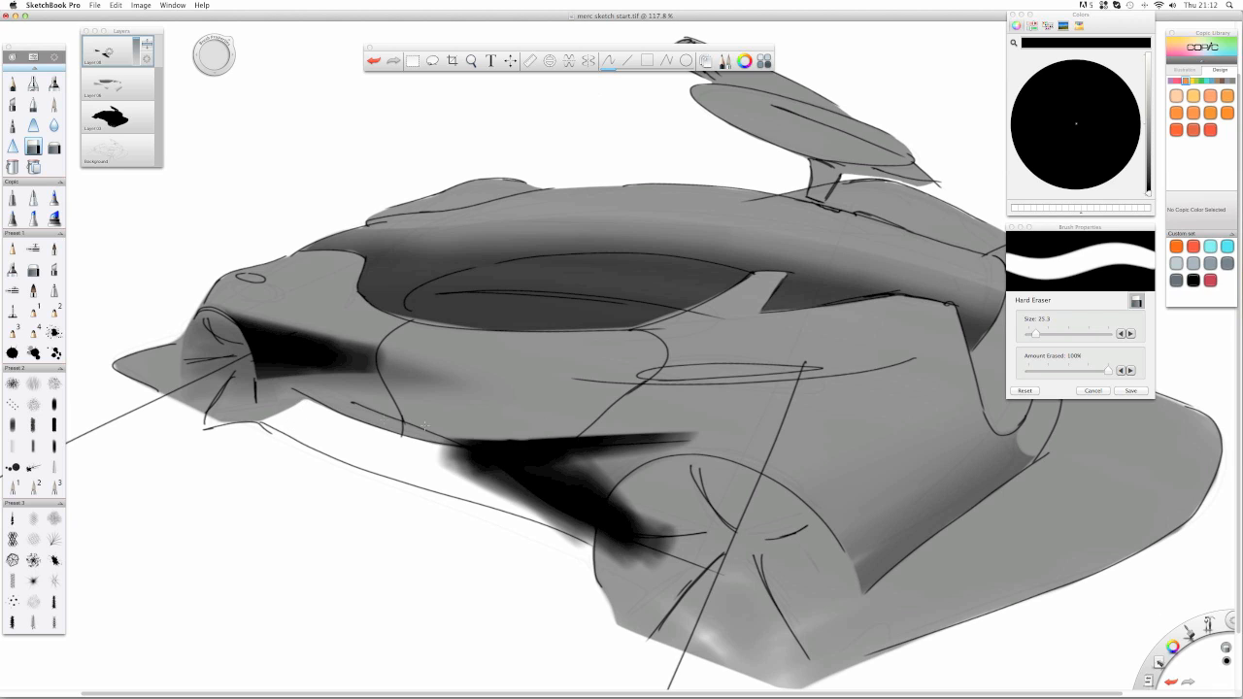
drag(684, 419, 437, 428)
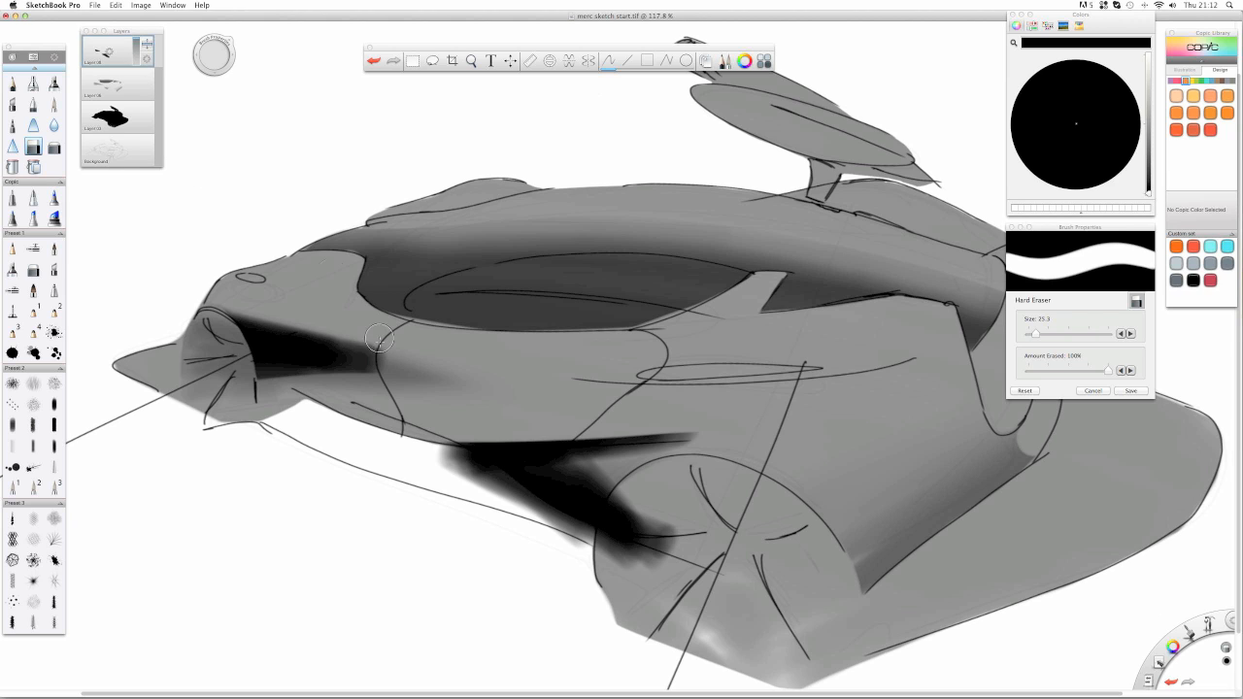
- Lower the shadow layer's opacity and erase the spill below the body, inside the rear wheel and above the lower body line
click(138, 52)
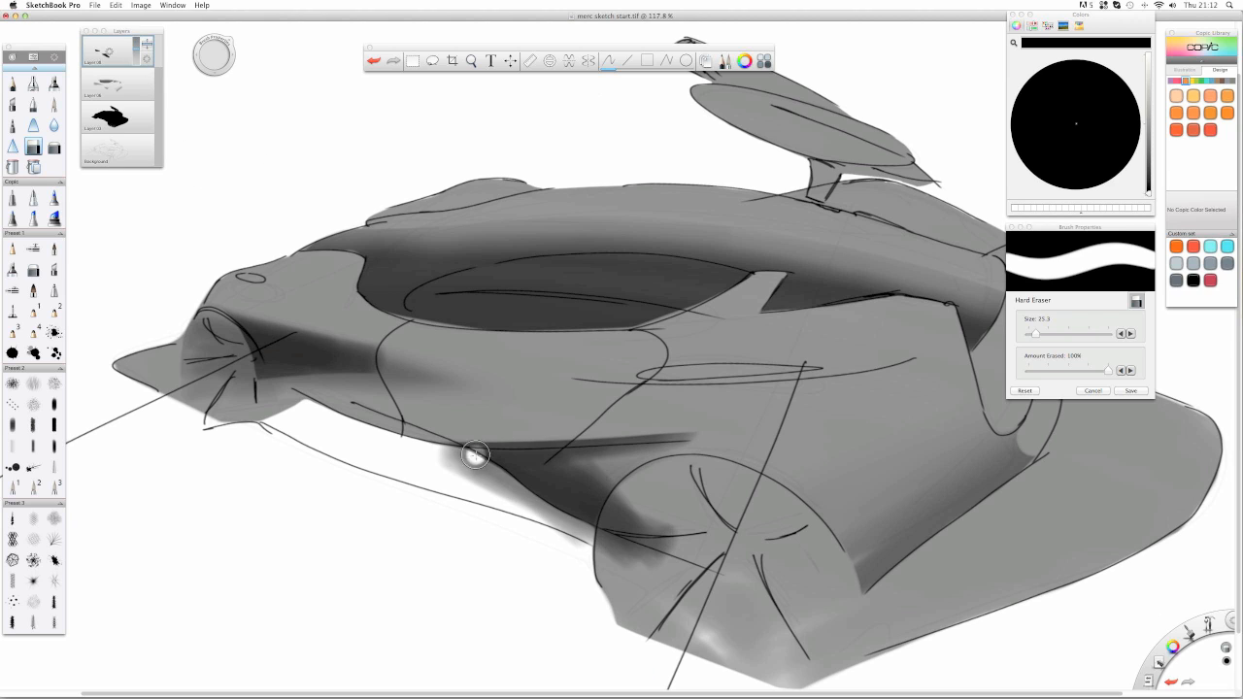
drag(457, 461, 633, 561)
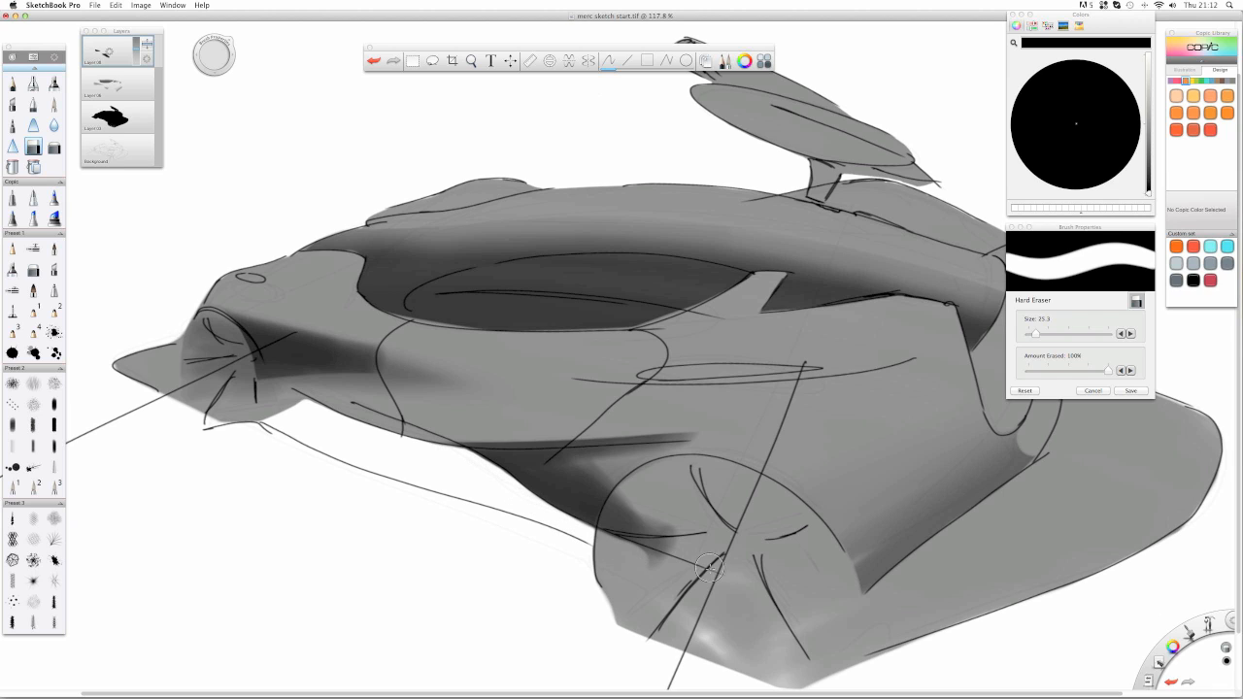
mouse_move(658, 508)
mouse_down()
mouse_move(621, 575)
mouse_move(652, 490)
mouse_move(614, 537)
mouse_move(624, 494)
mouse_move(613, 539)
mouse_move(664, 519)
mouse_move(632, 556)
mouse_move(667, 578)
mouse_up()
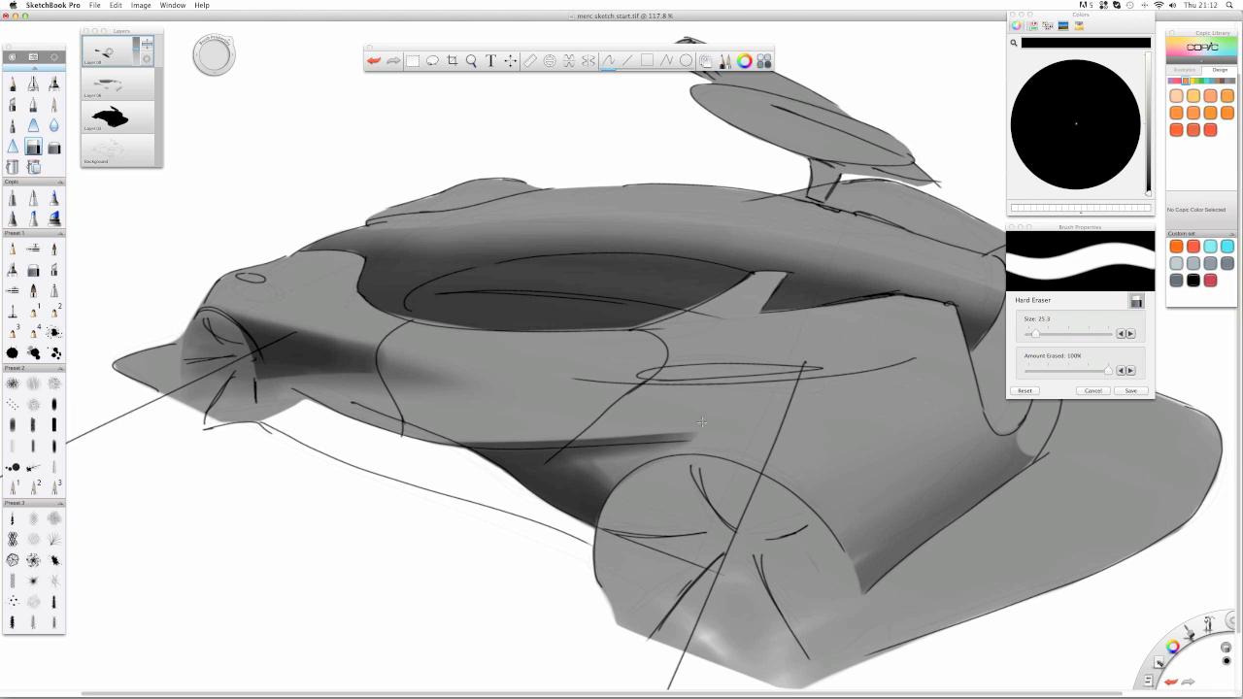
drag(695, 435, 532, 442)
drag(694, 425, 447, 443)
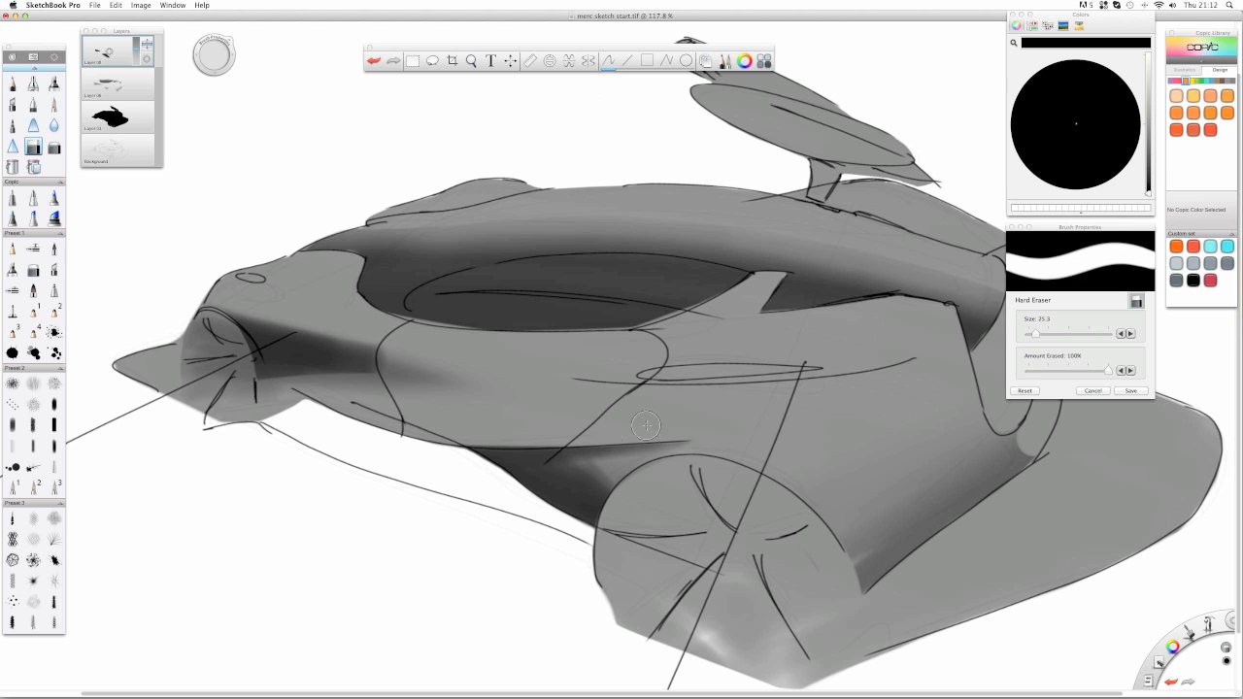
- Fade the lower-side shadows with the Soft Eraser and merge their layer into the shading layer below
click(54, 147)
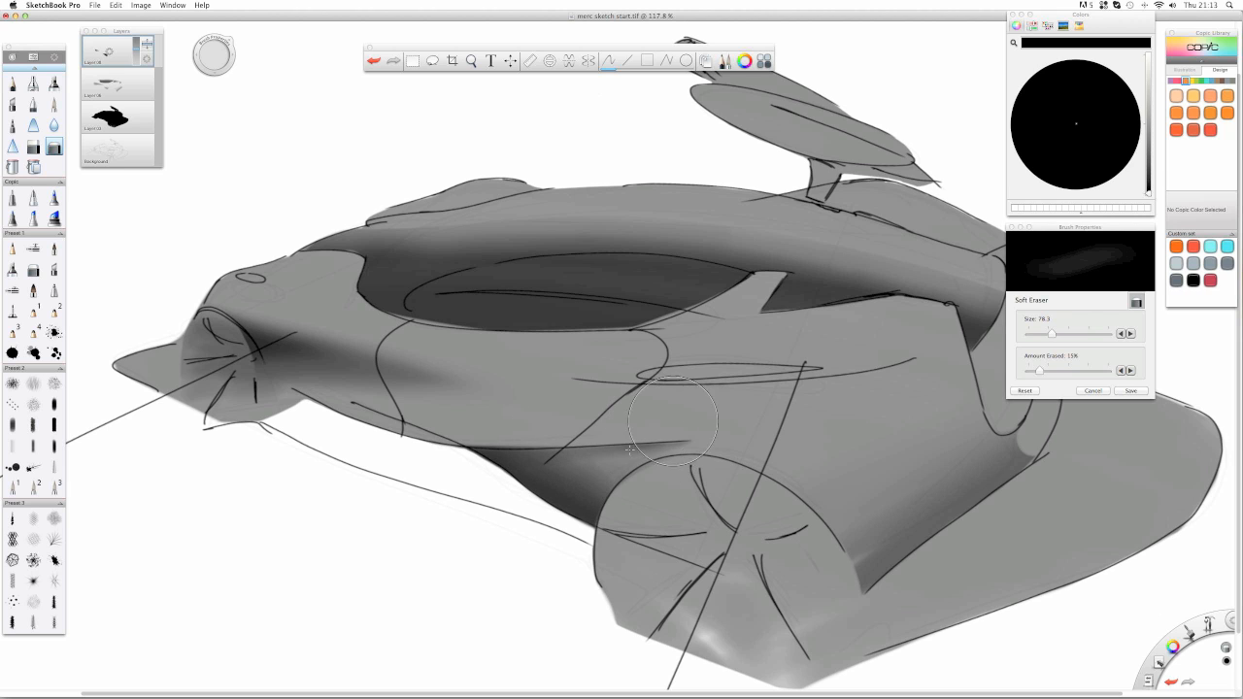
key(space)
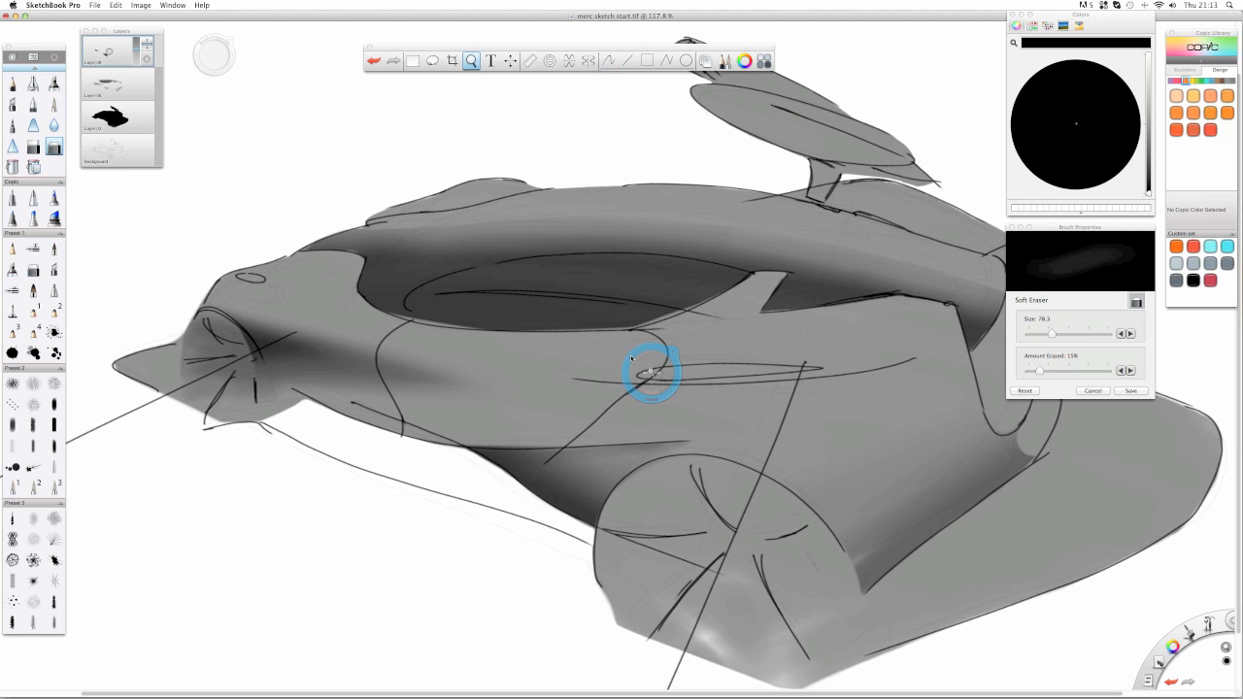
mouse_move(651, 377)
mouse_down()
mouse_move(284, 361)
mouse_move(339, 343)
mouse_move(326, 385)
mouse_move(334, 343)
mouse_move(315, 377)
mouse_move(306, 365)
mouse_move(359, 381)
mouse_up()
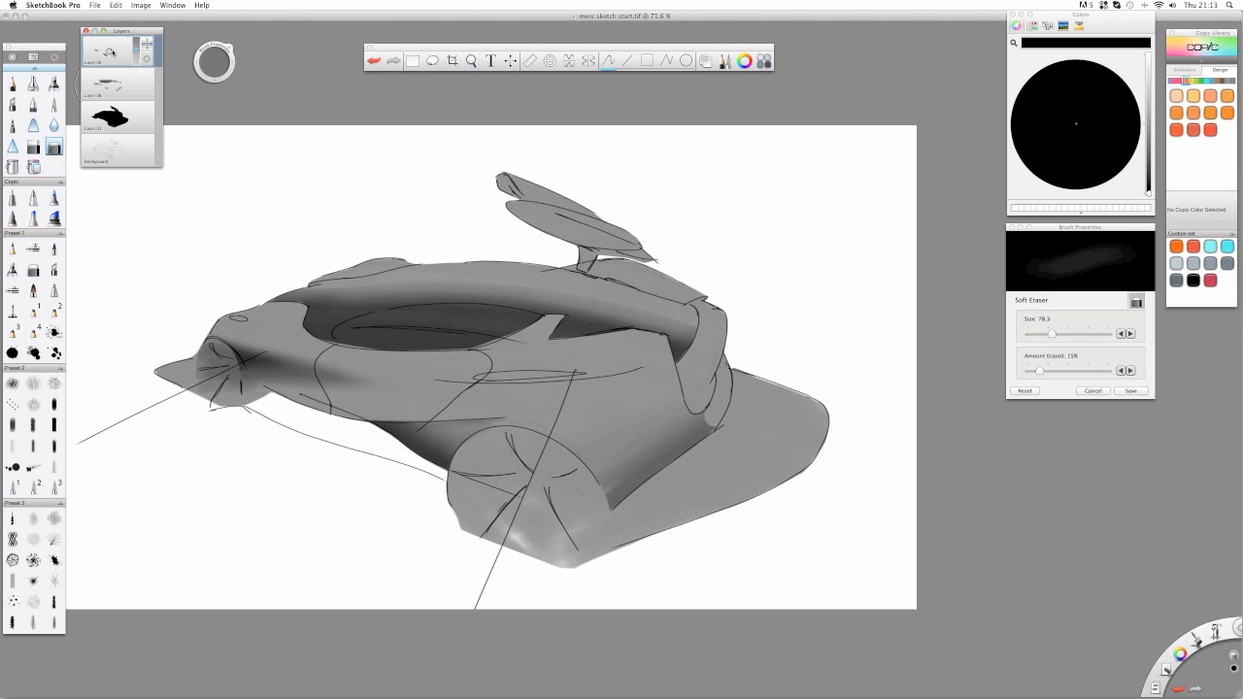
drag(114, 53, 103, 83)
- Add a new layer, block in black Marker shading from the rear wheel to the rear corner, and lower its opacity
click(110, 52)
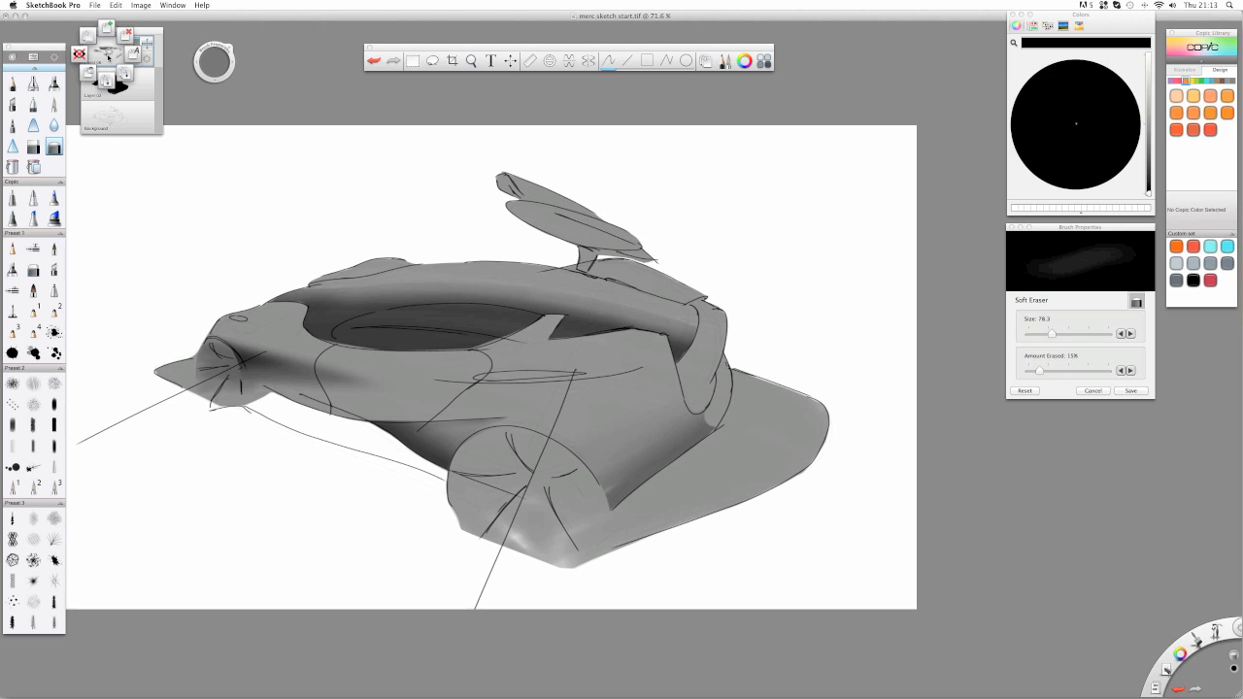
click(107, 27)
click(53, 83)
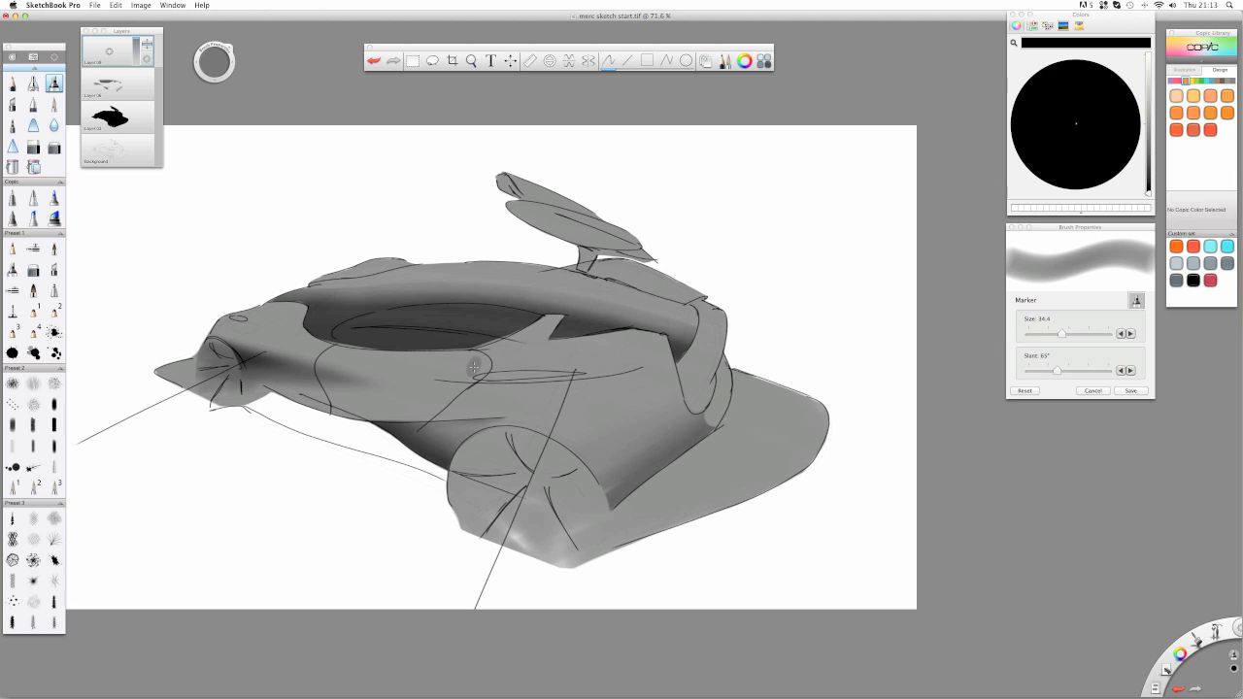
mouse_move(594, 524)
mouse_down()
mouse_move(701, 458)
mouse_move(595, 517)
mouse_move(563, 495)
mouse_move(735, 424)
mouse_move(474, 468)
mouse_up()
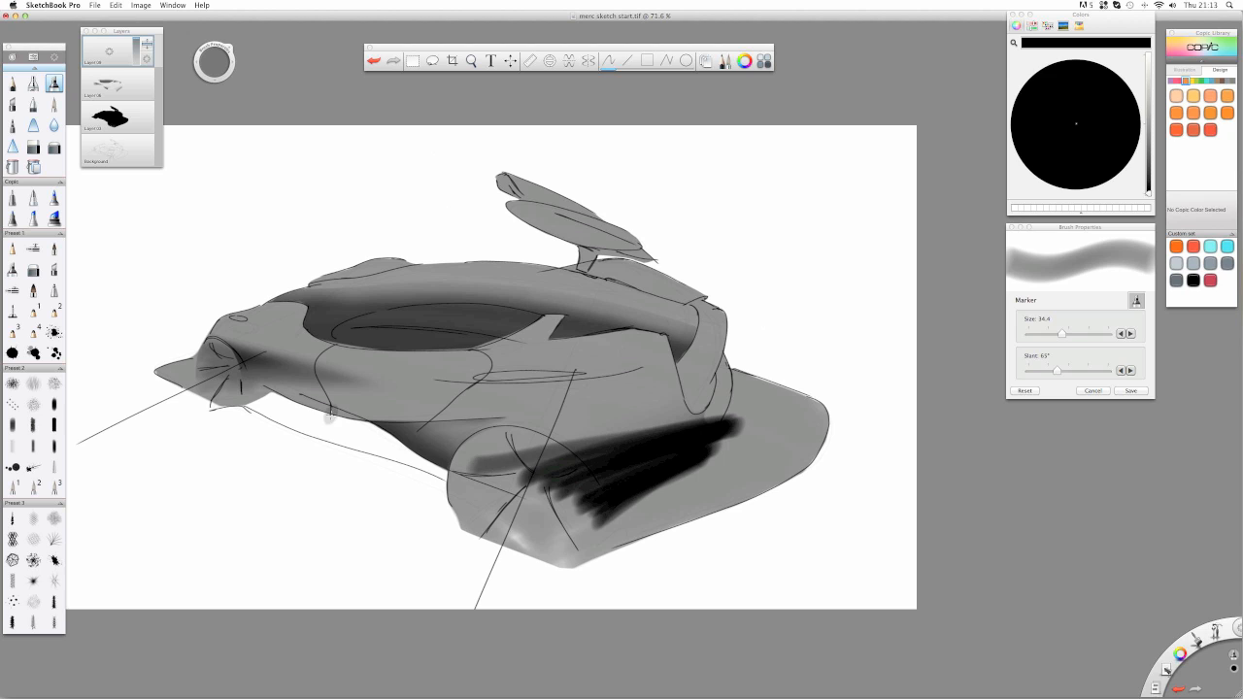
drag(138, 46, 135, 59)
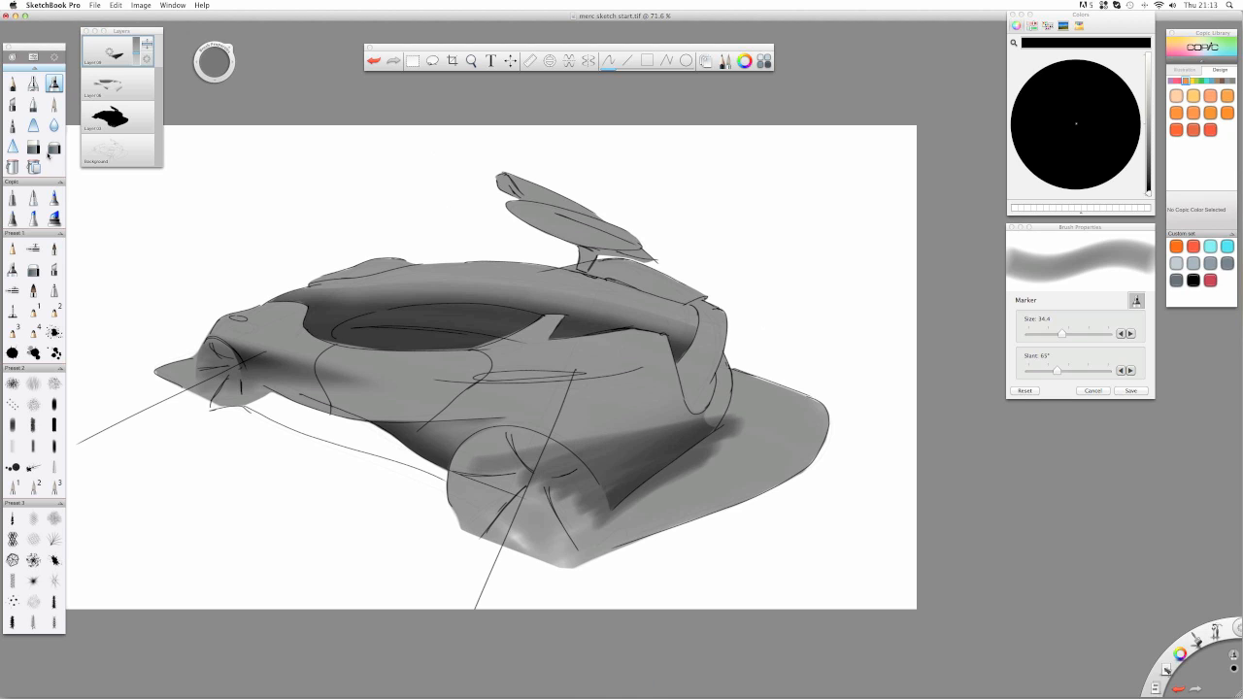
- Erase the rear shading inside the wheel and below the body edge with the Hard Eraser, and fade it with the Soft Eraser
click(33, 147)
drag(529, 448, 543, 450)
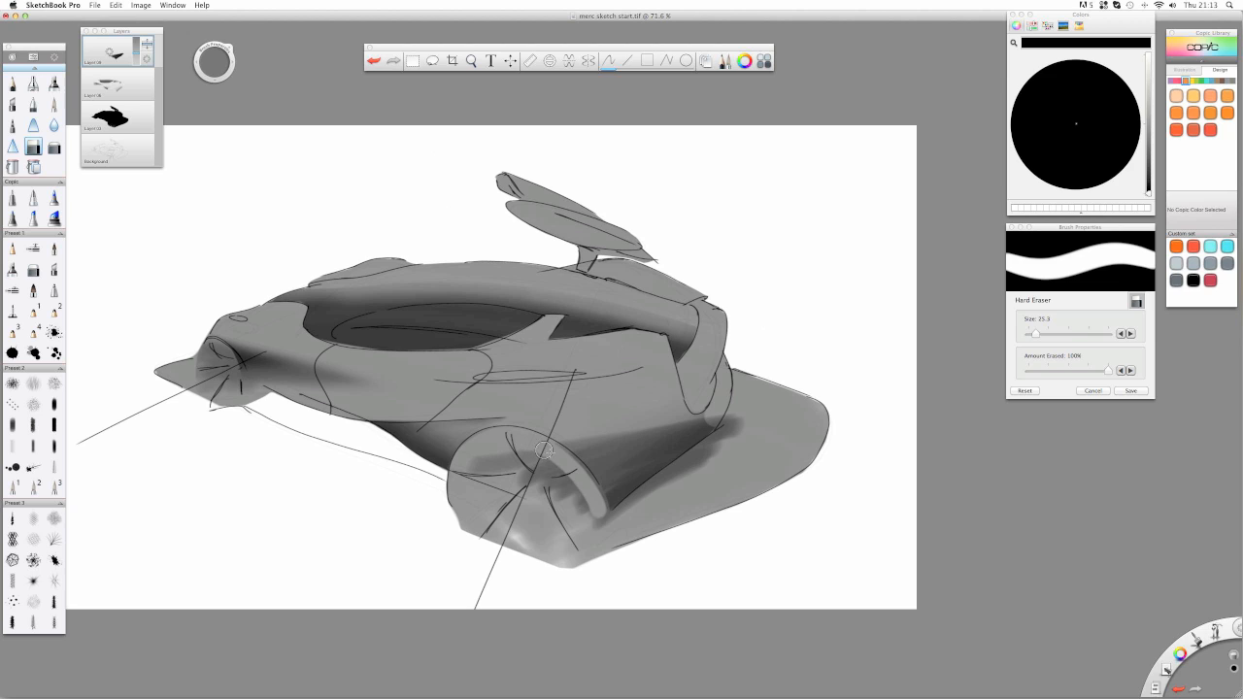
drag(585, 497, 601, 524)
mouse_move(539, 462)
mouse_down()
mouse_move(594, 527)
mouse_move(543, 517)
mouse_move(491, 452)
mouse_up()
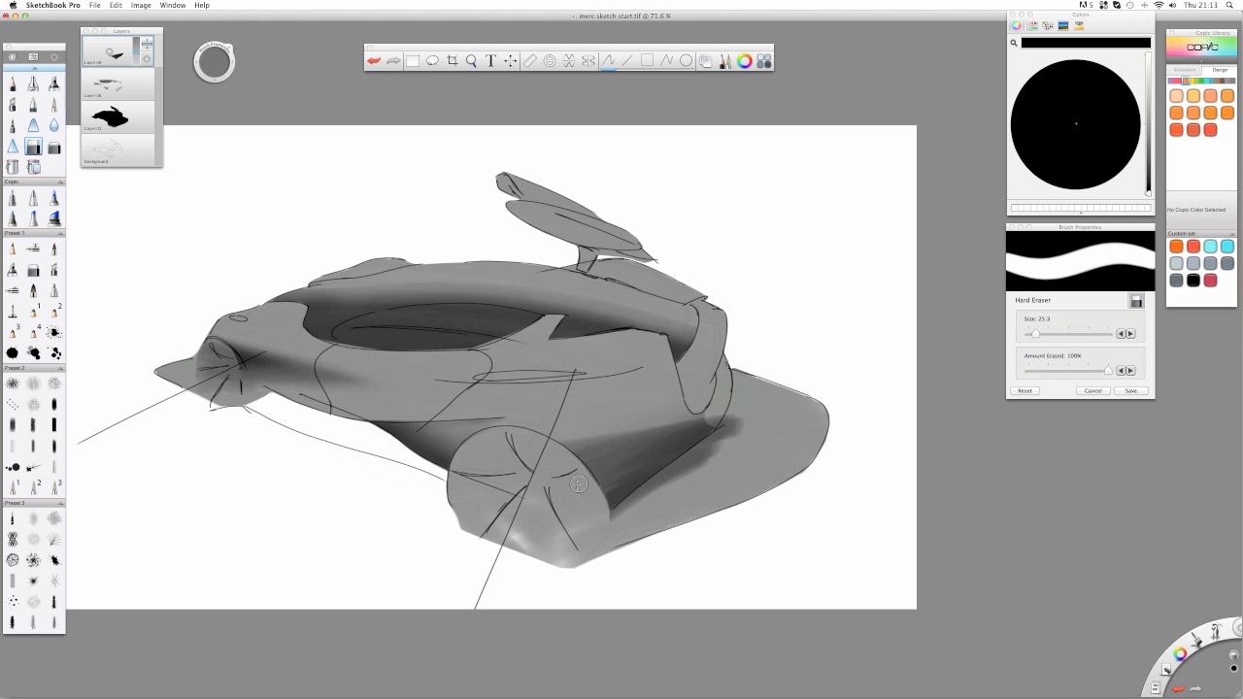
mouse_move(725, 466)
mouse_down()
mouse_move(671, 502)
mouse_move(745, 426)
mouse_move(641, 510)
mouse_move(718, 441)
mouse_move(665, 478)
mouse_up()
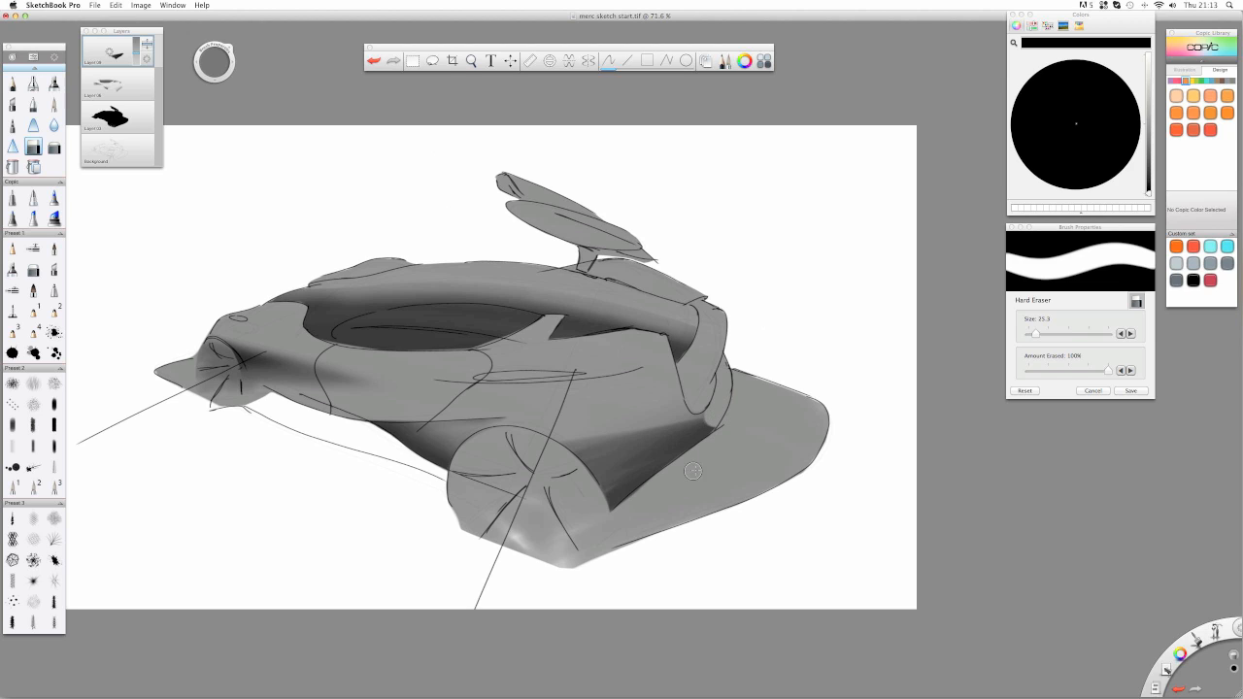
drag(611, 509, 647, 490)
key(super+z)
click(55, 147)
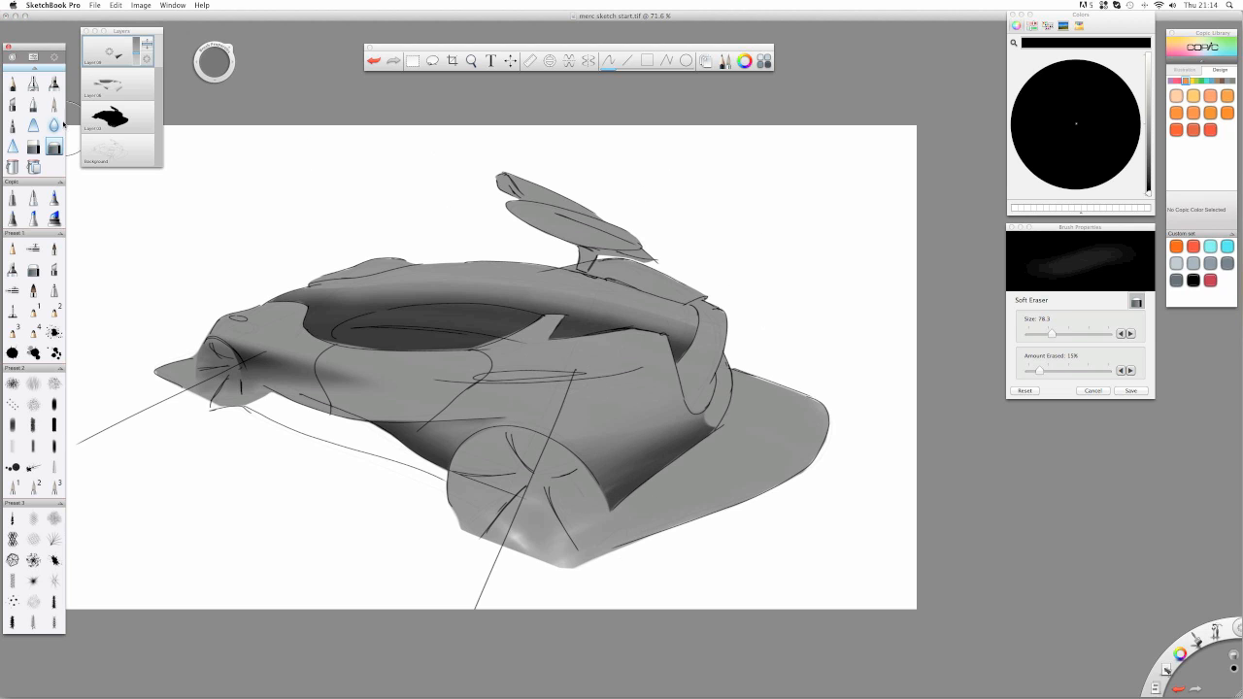
- Sketch a shaded sphere with the Ballpoint Pen in the blank area beside the car and remove it again
click(33, 105)
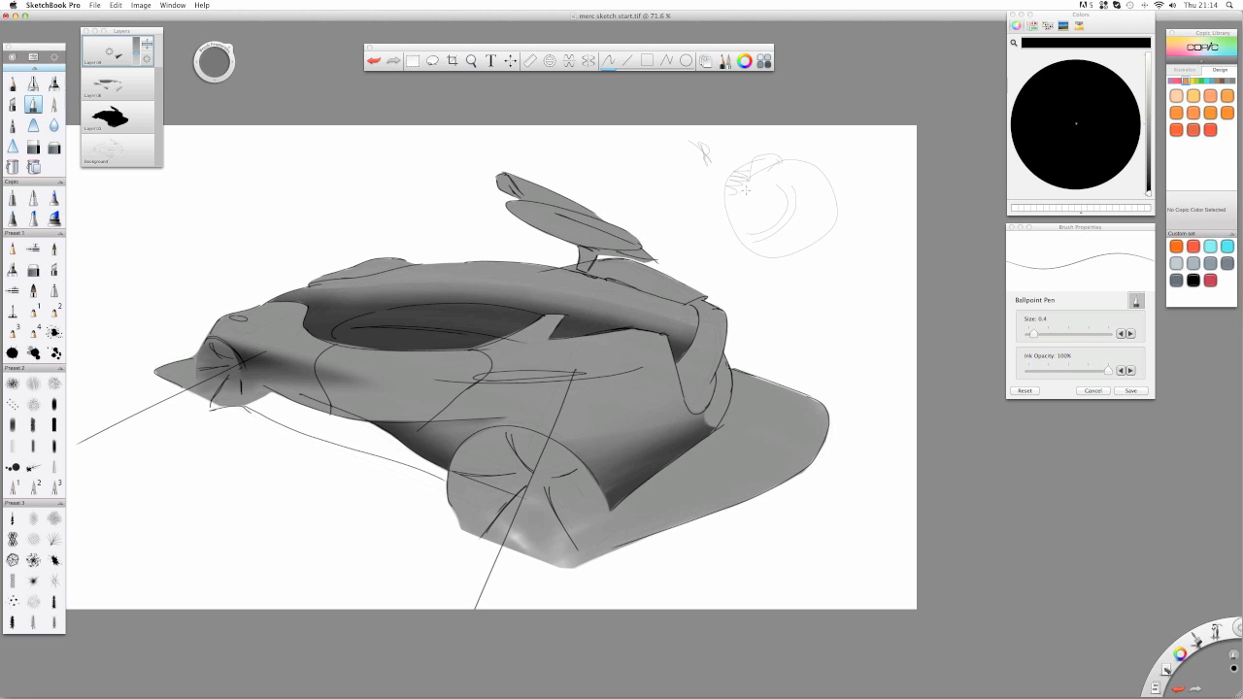
drag(776, 255, 774, 235)
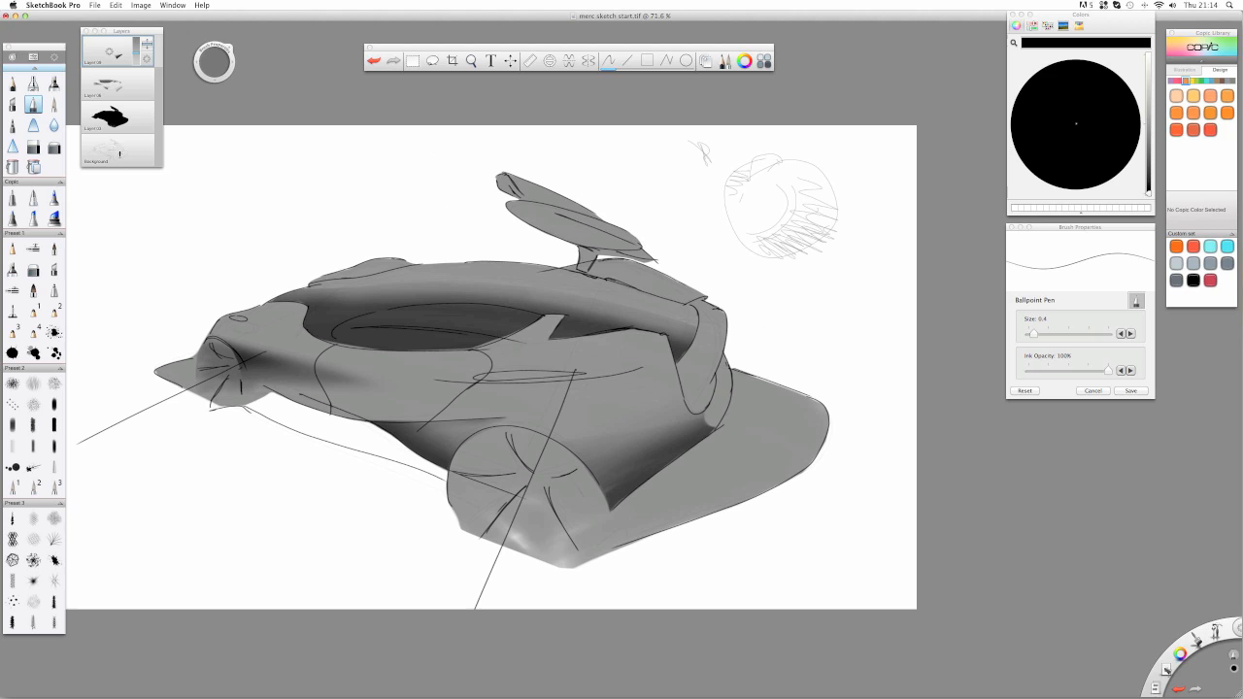
key(e)
mouse_move(792, 225)
mouse_down()
mouse_move(751, 178)
mouse_move(839, 178)
mouse_move(850, 219)
mouse_move(763, 197)
mouse_move(706, 205)
mouse_move(804, 256)
mouse_move(703, 233)
mouse_up()
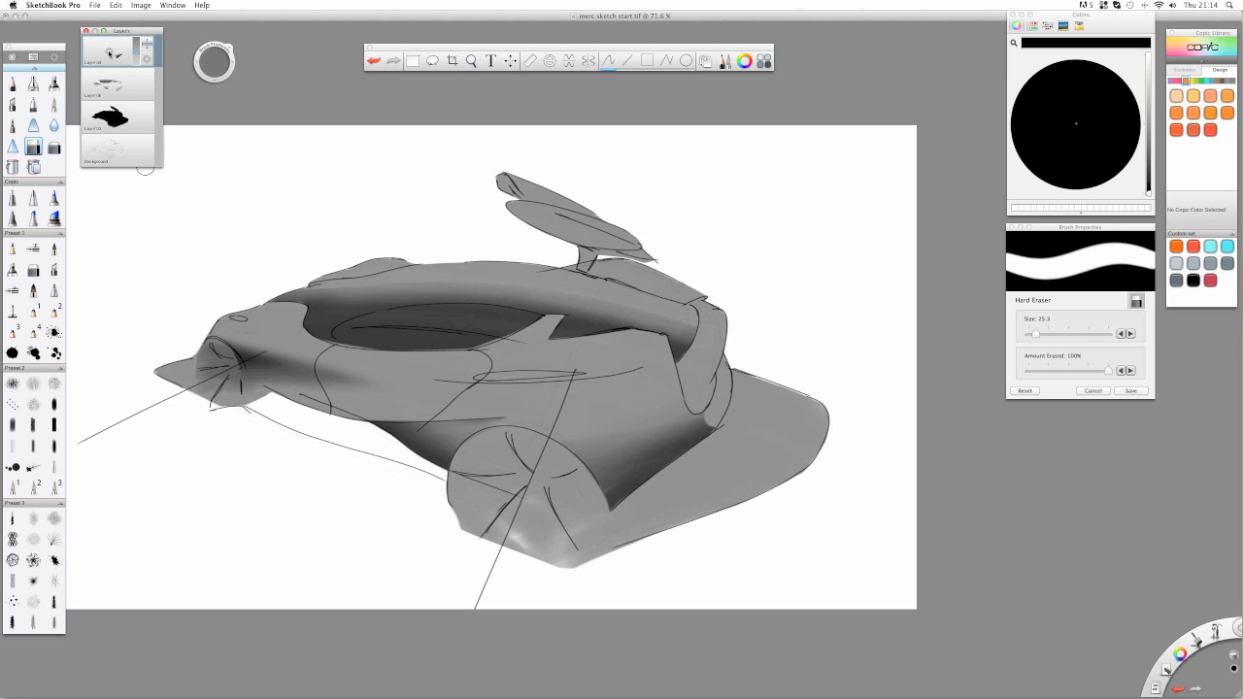
- Merge the rear shading down and block in a narrow black Marker band on a new layer along the lower rear edge
mouse_move(109, 51)
mouse_down()
mouse_move(109, 72)
mouse_move(70, 61)
mouse_up()
click(56, 83)
drag(542, 418, 557, 427)
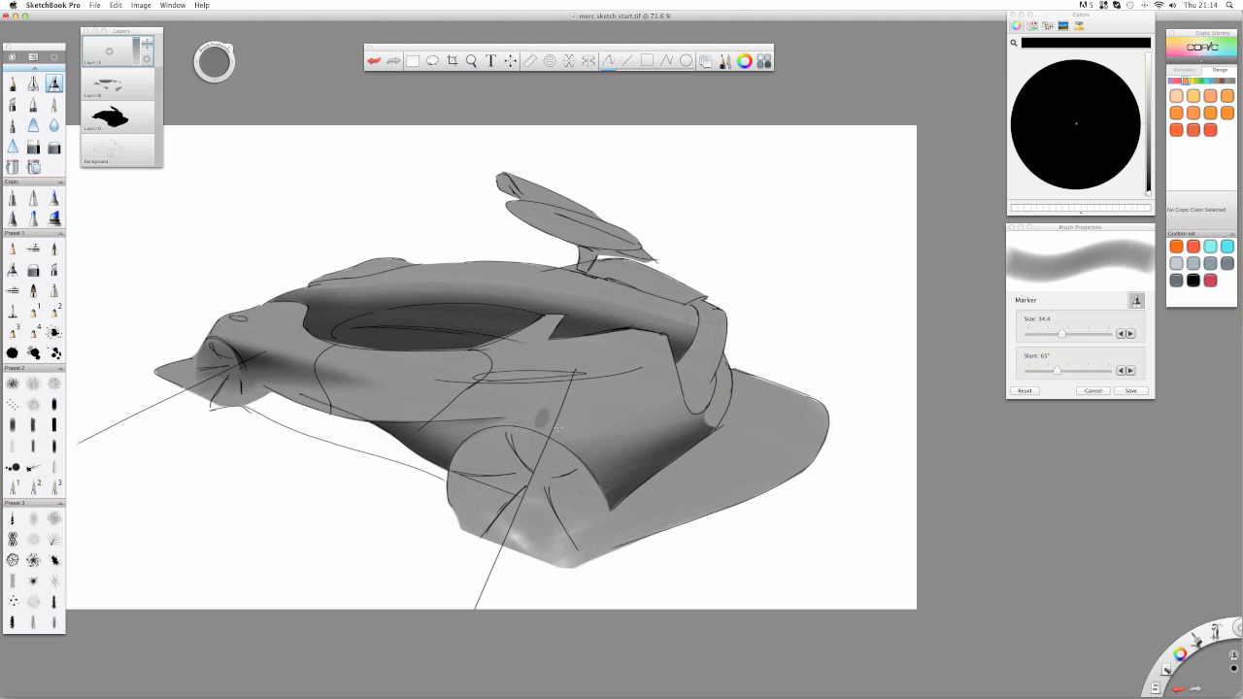
key(super+z)
mouse_move(593, 518)
mouse_down()
mouse_move(684, 454)
mouse_move(578, 508)
mouse_up()
drag(679, 437, 563, 512)
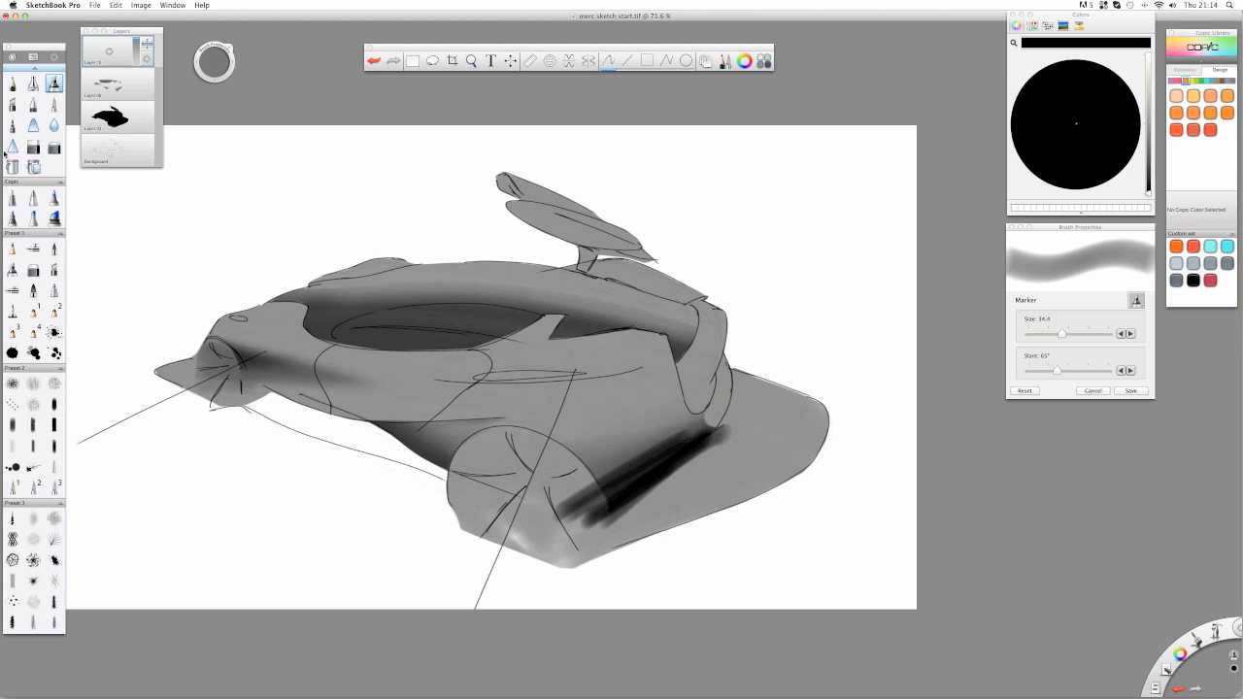
- Trim the black rear band to the wheel arch and lower body edge with the Hard Eraser, and fade it with the Soft Eraser
click(33, 147)
mouse_move(595, 493)
mouse_down()
mouse_move(572, 521)
mouse_move(606, 534)
mouse_up()
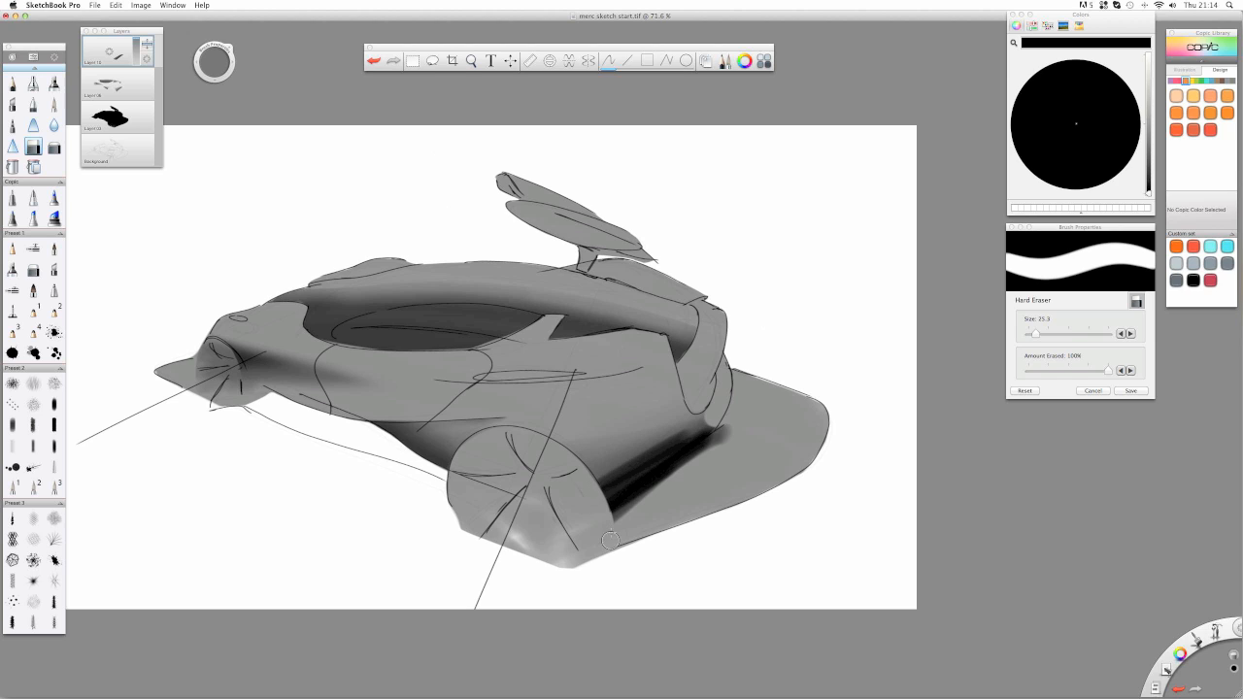
drag(725, 435, 571, 550)
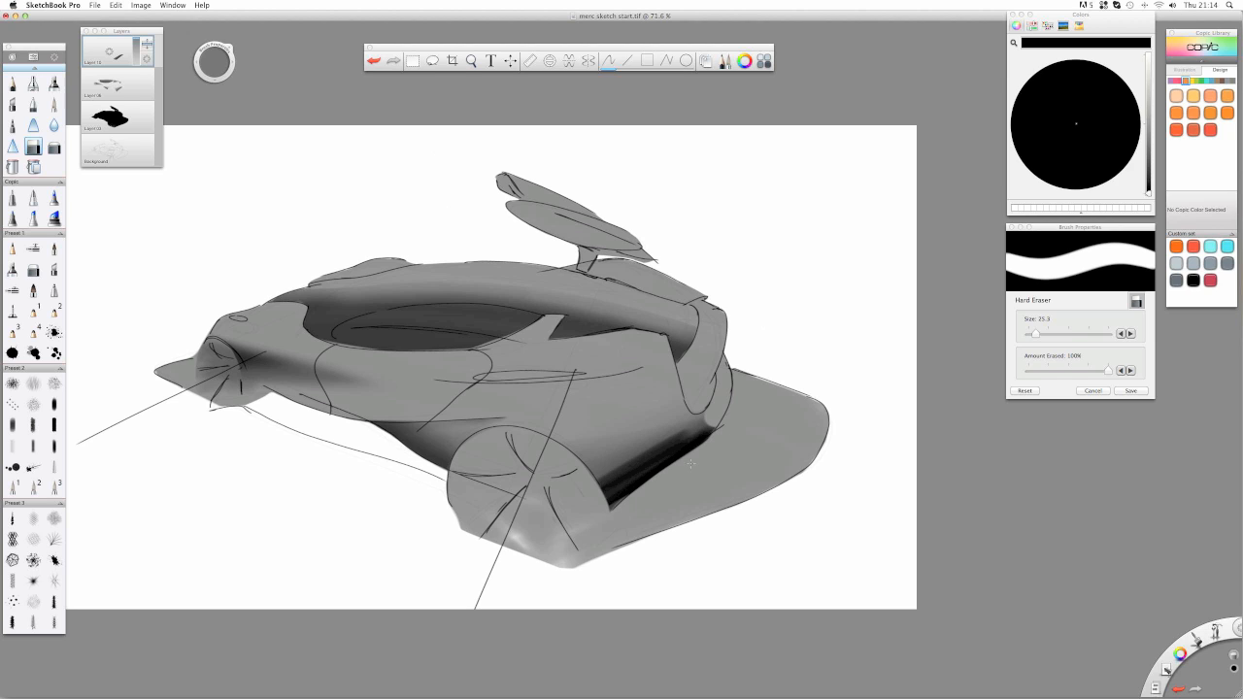
click(54, 146)
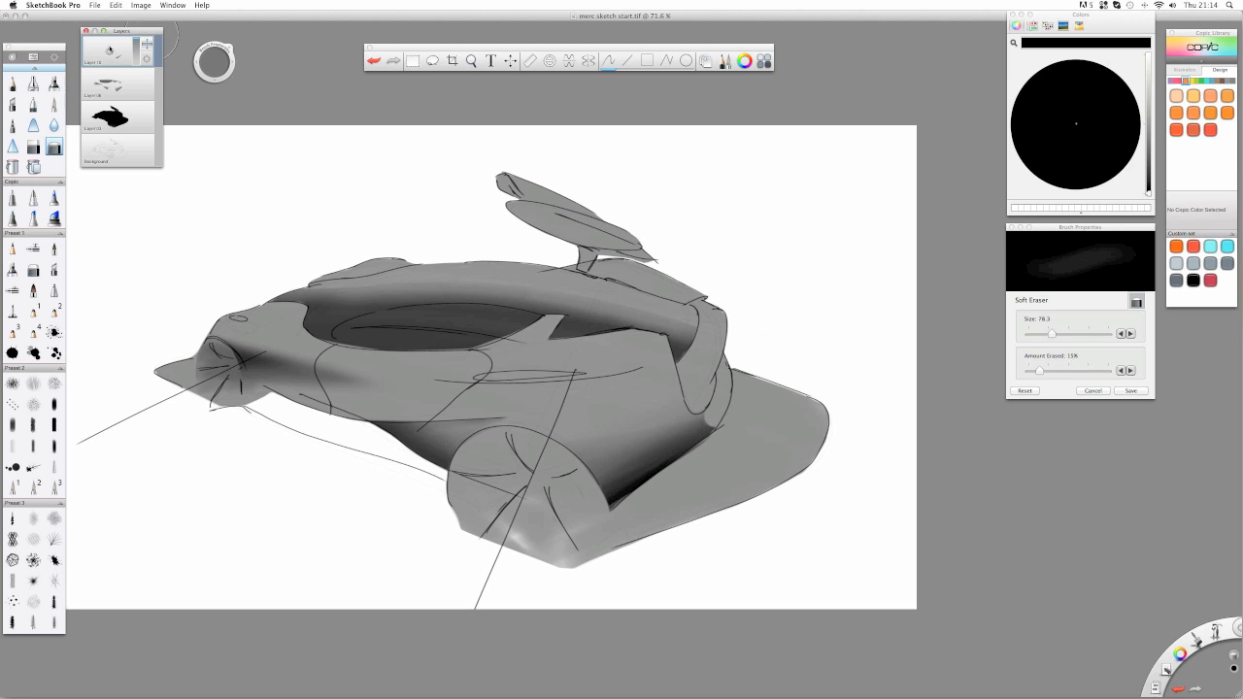
- Merge the rear band down and block in black Marker shading along the side window on a new layer, undoing the extra band below it
key(super+e)
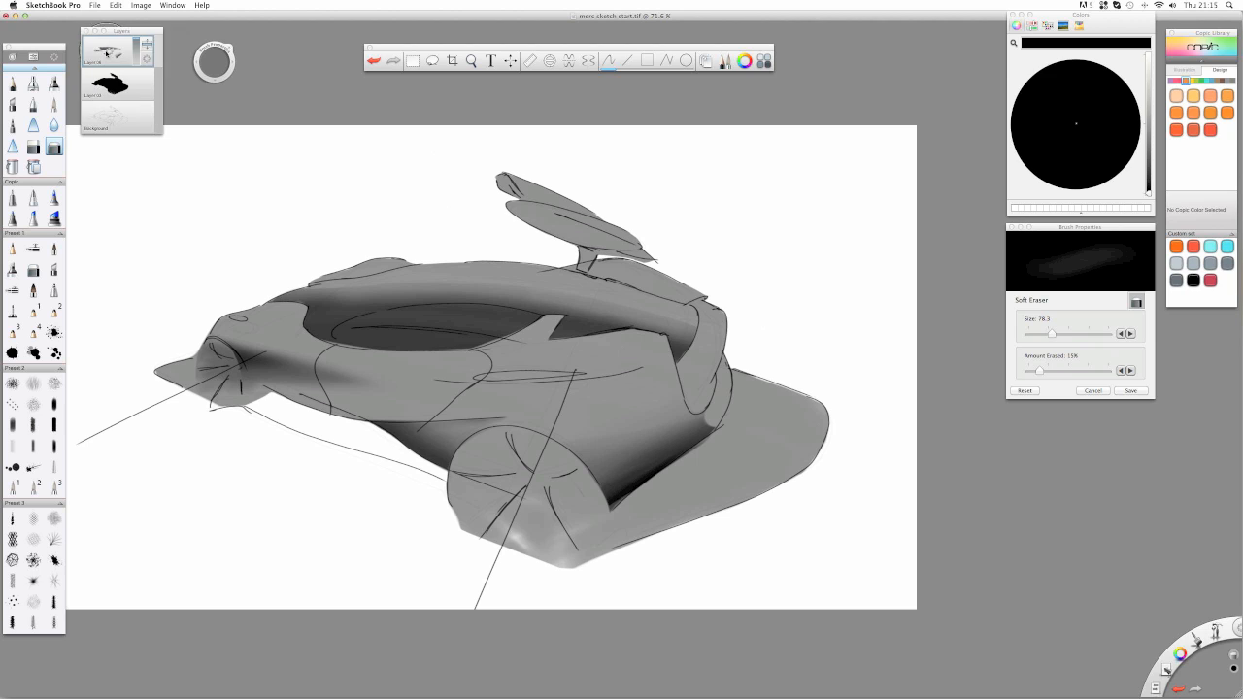
key(super+l)
click(55, 83)
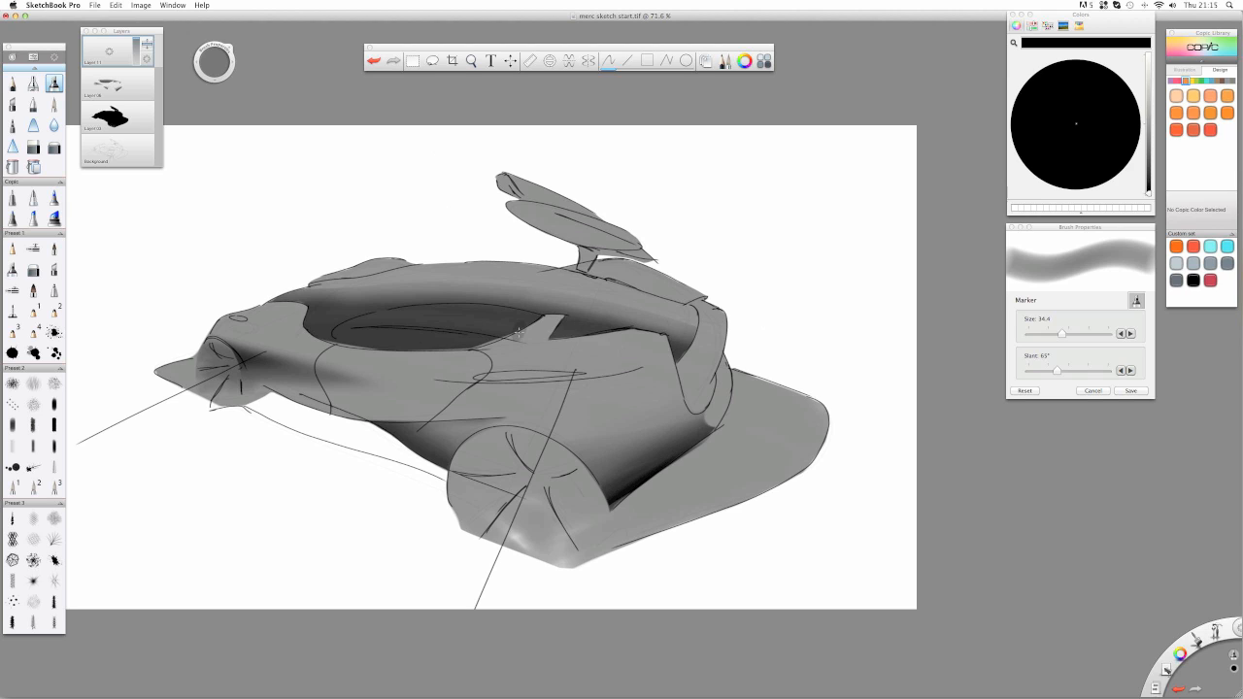
mouse_move(461, 326)
mouse_down()
mouse_move(587, 337)
mouse_move(443, 338)
mouse_move(637, 338)
mouse_move(456, 342)
mouse_move(479, 328)
mouse_move(559, 335)
mouse_move(482, 322)
mouse_move(634, 331)
mouse_move(482, 348)
mouse_move(552, 328)
mouse_move(647, 336)
mouse_move(524, 336)
mouse_move(446, 377)
mouse_move(553, 393)
mouse_move(615, 334)
mouse_move(652, 338)
mouse_move(422, 334)
mouse_up()
click(541, 398)
drag(616, 344, 464, 348)
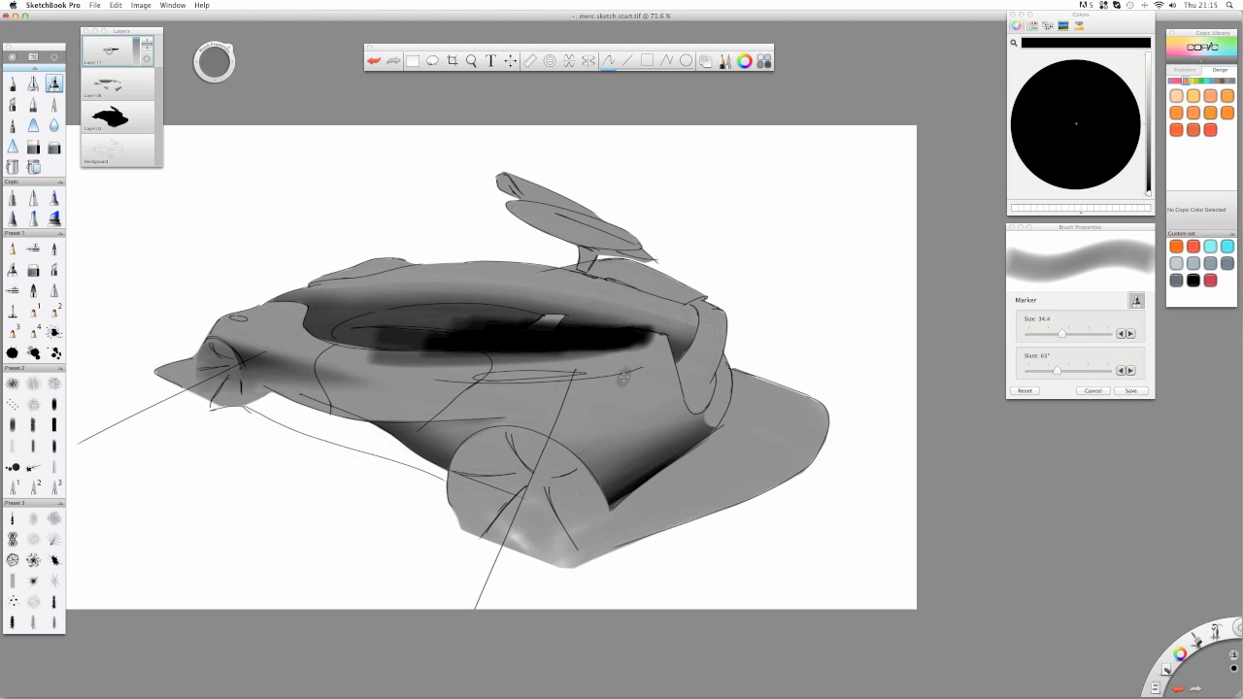
mouse_move(626, 377)
mouse_down()
mouse_move(412, 394)
mouse_move(613, 390)
mouse_move(412, 390)
mouse_up()
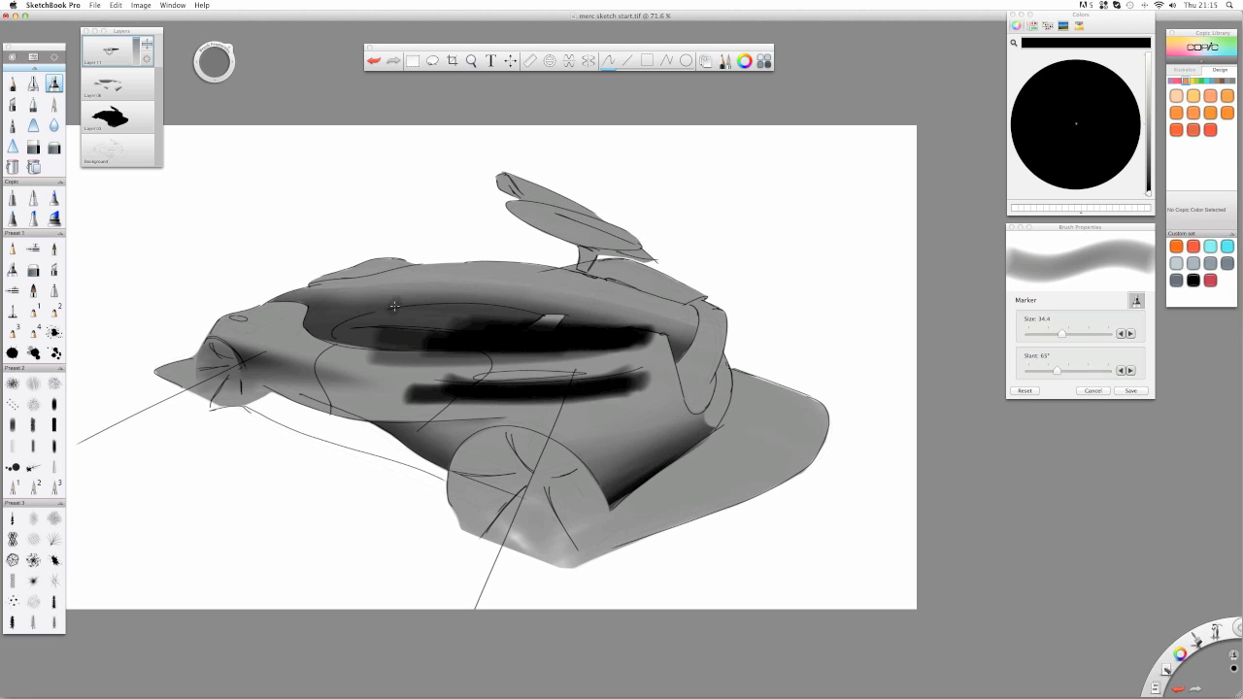
key(super+z)
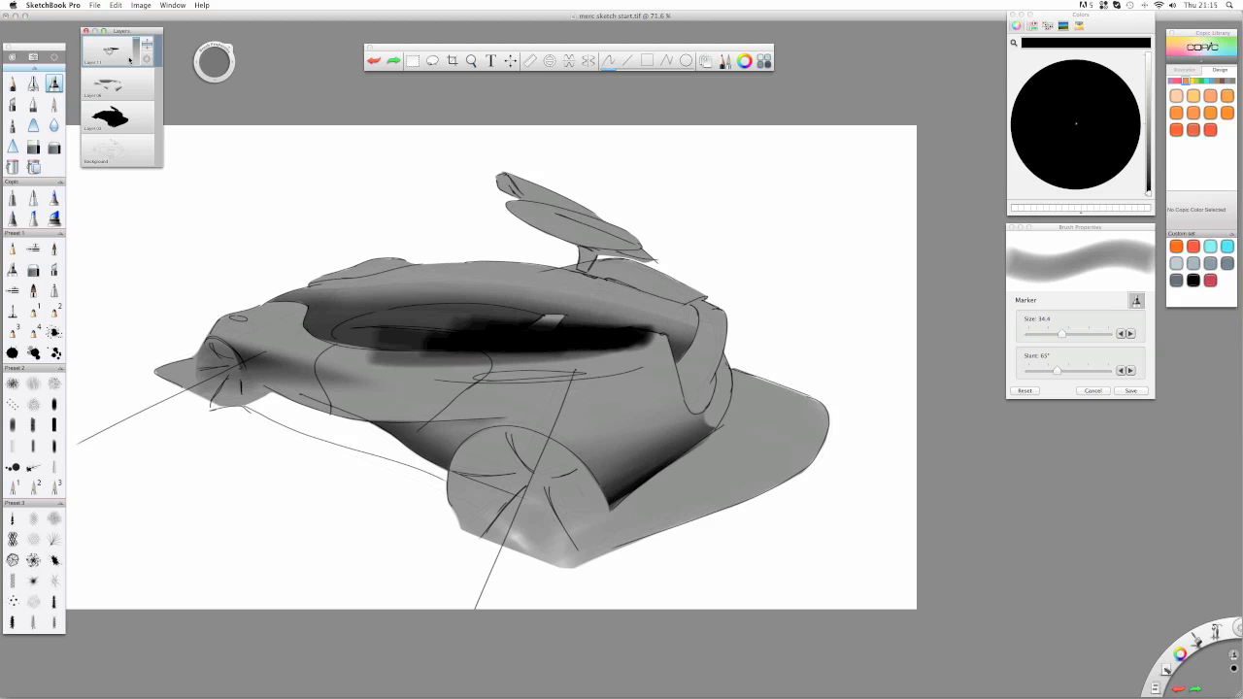
- Lower the side-window shading layer's opacity, trim the shading to the window and shoulder edges with the Hard Eraser, and soften it with the Soft Eraser
drag(136, 43, 136, 58)
click(35, 145)
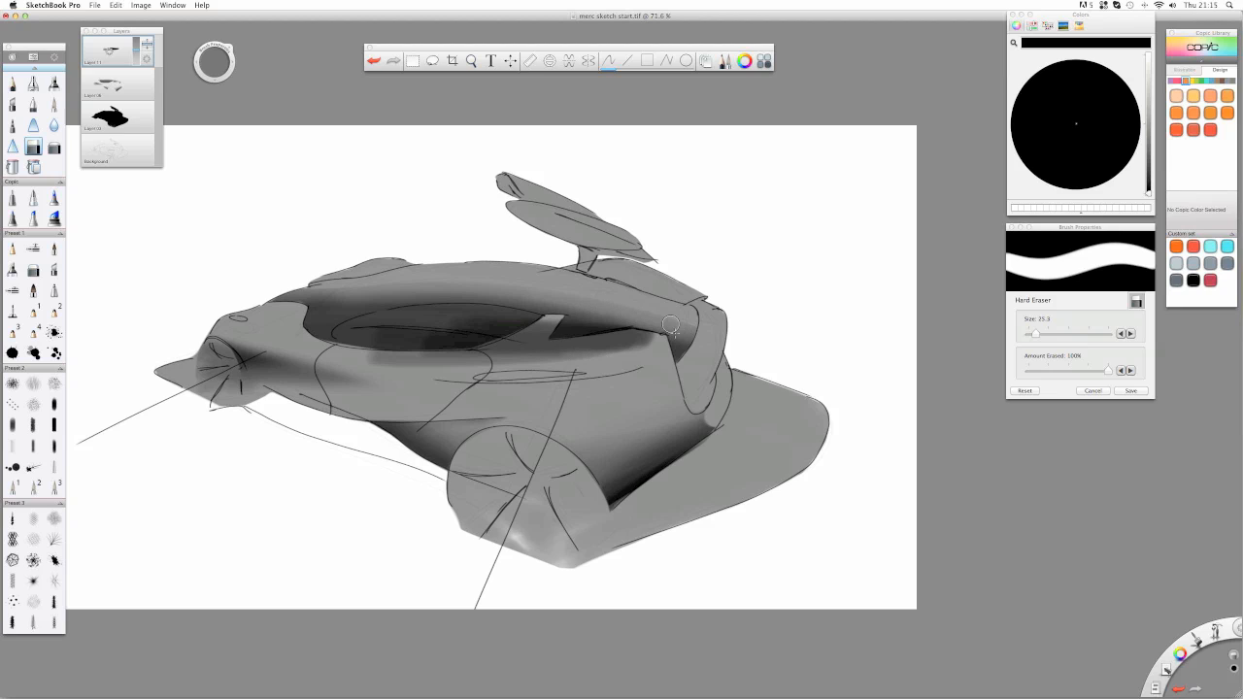
mouse_move(681, 341)
mouse_down()
mouse_move(427, 361)
mouse_move(453, 358)
mouse_up()
mouse_move(518, 311)
mouse_down()
mouse_move(442, 343)
mouse_move(336, 336)
mouse_move(539, 312)
mouse_up()
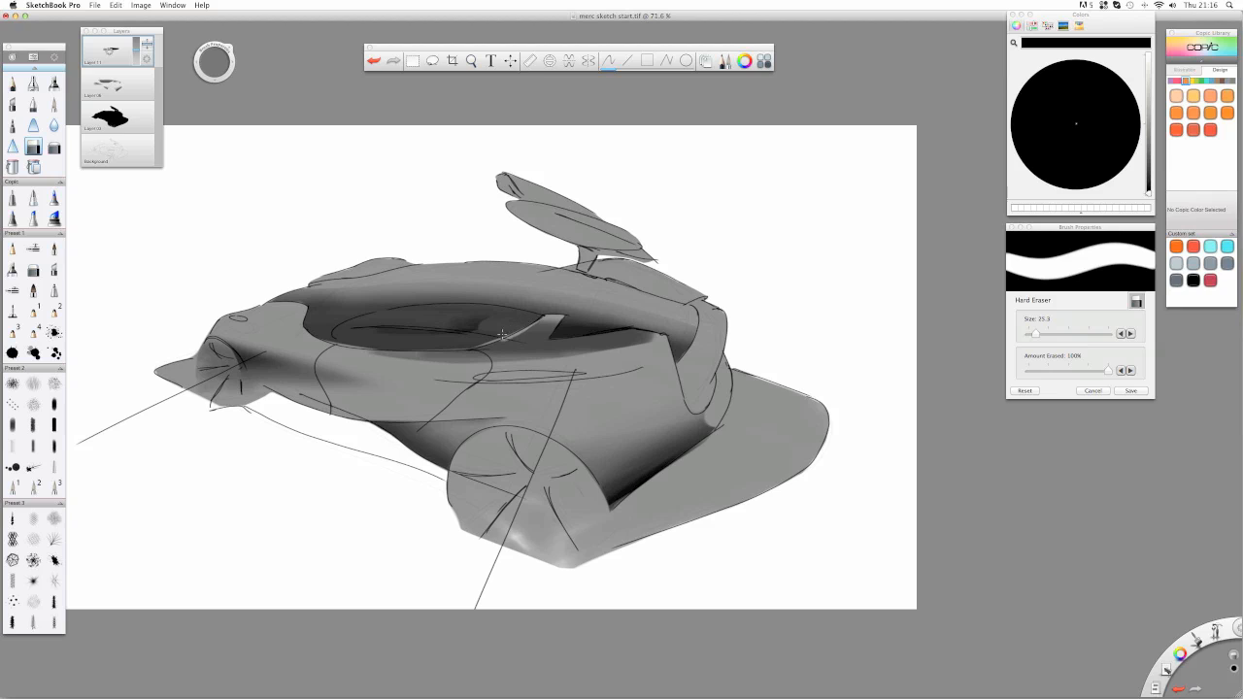
drag(484, 341, 378, 347)
drag(481, 325, 394, 333)
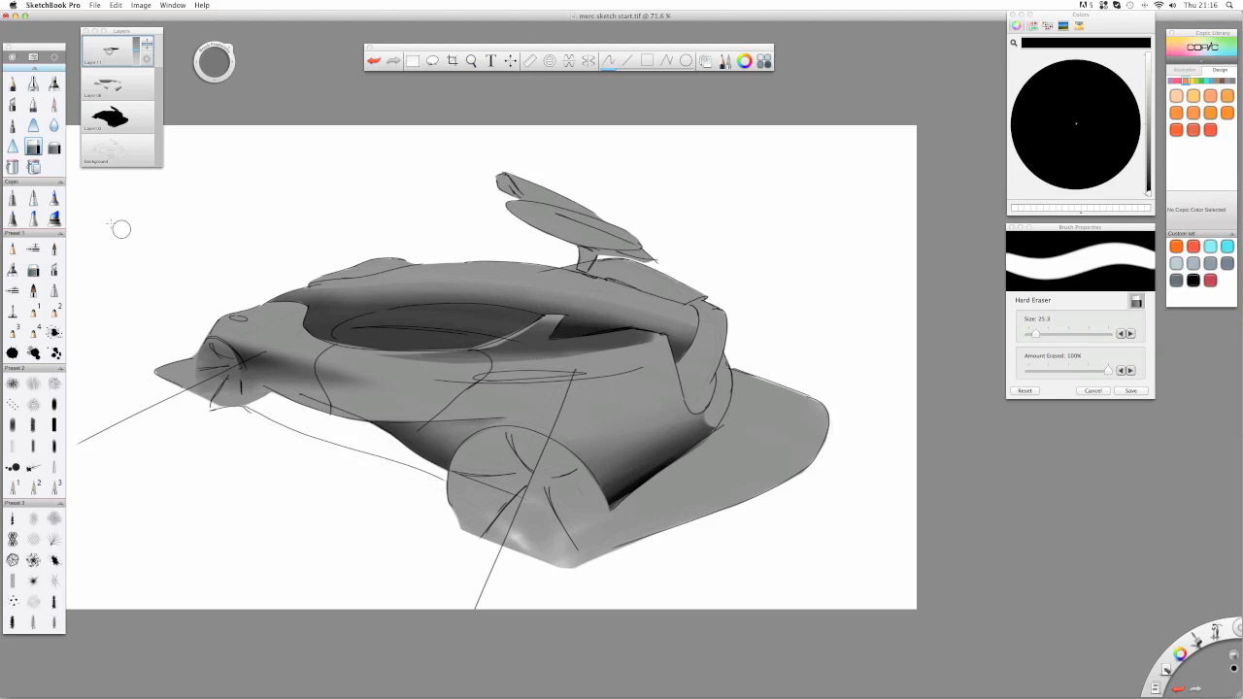
click(53, 147)
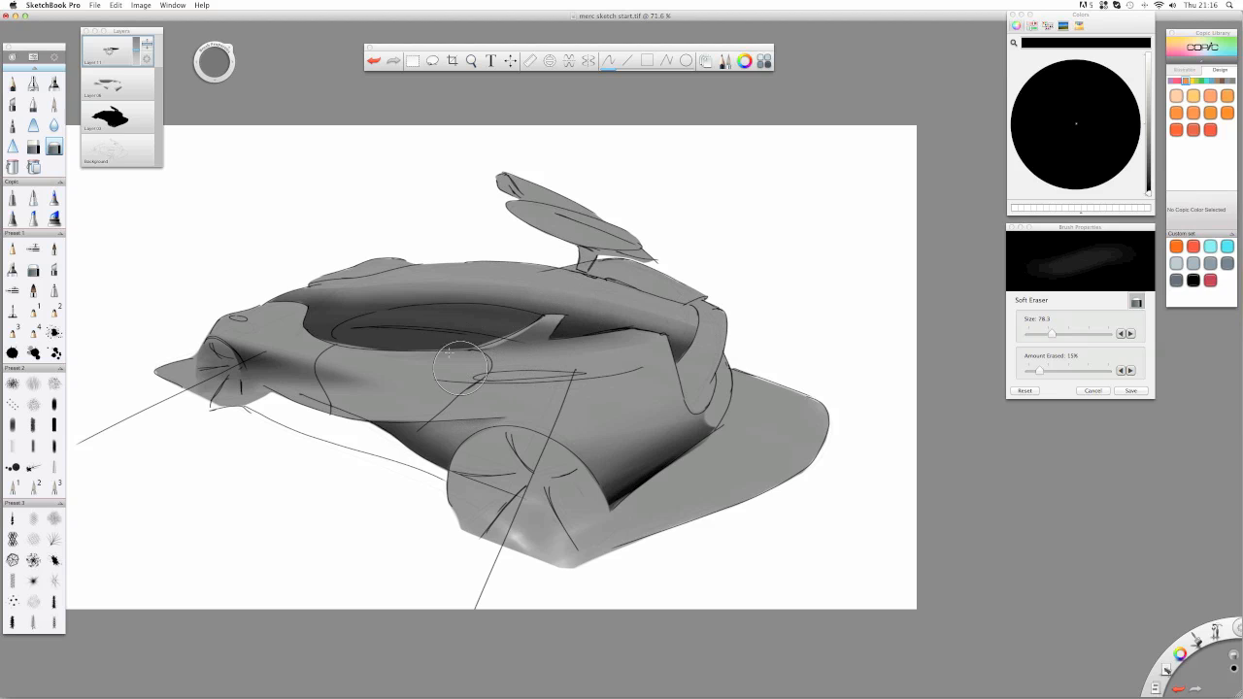
- Merge the window shading down and block in black Marker shading at the rear window corner and along the body side on a new layer
mouse_move(111, 55)
mouse_down()
mouse_move(109, 81)
mouse_move(108, 29)
mouse_up()
click(55, 83)
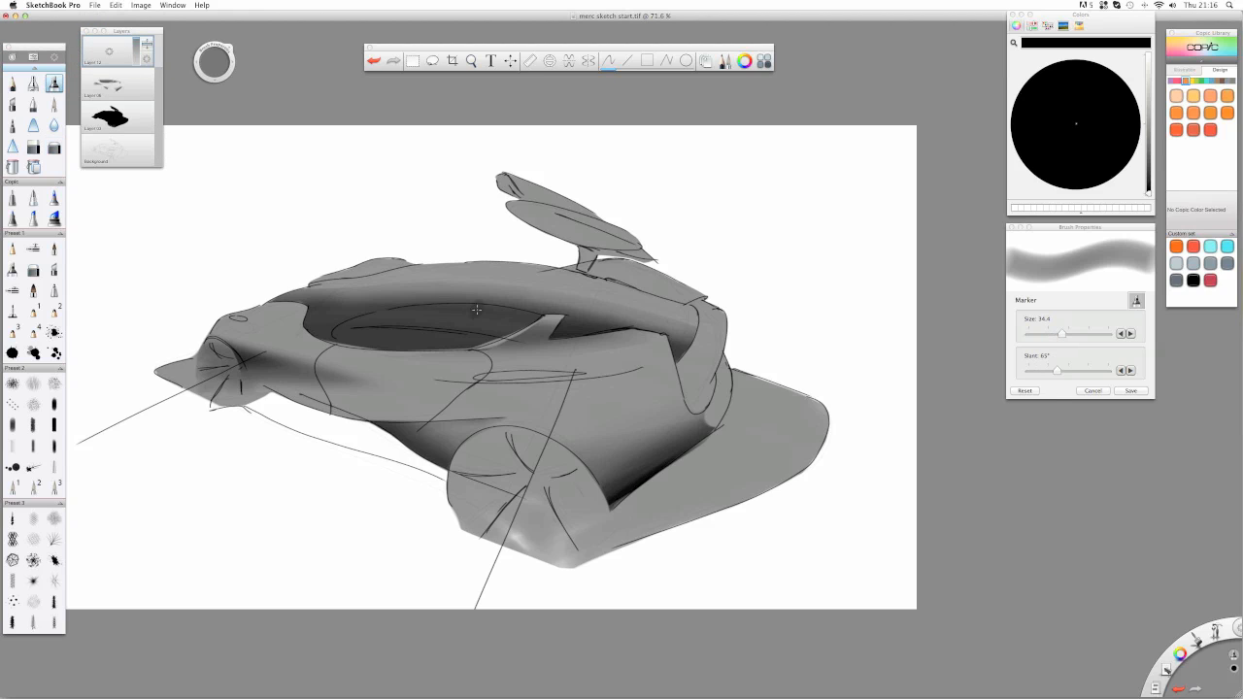
mouse_move(501, 326)
mouse_down()
mouse_move(553, 332)
mouse_move(476, 338)
mouse_move(573, 340)
mouse_up()
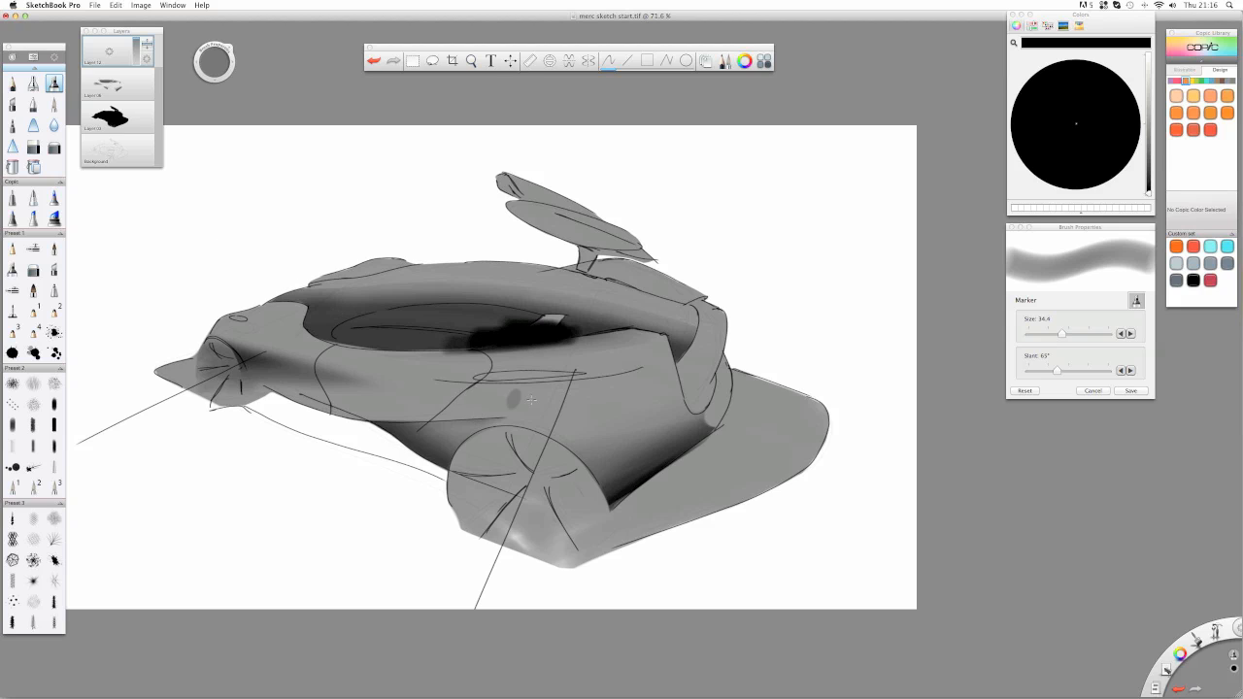
drag(638, 373, 398, 382)
mouse_move(641, 373)
mouse_down()
mouse_move(423, 397)
mouse_move(438, 390)
mouse_move(422, 379)
mouse_move(569, 391)
mouse_move(453, 380)
mouse_move(601, 390)
mouse_move(624, 374)
mouse_move(379, 383)
mouse_up()
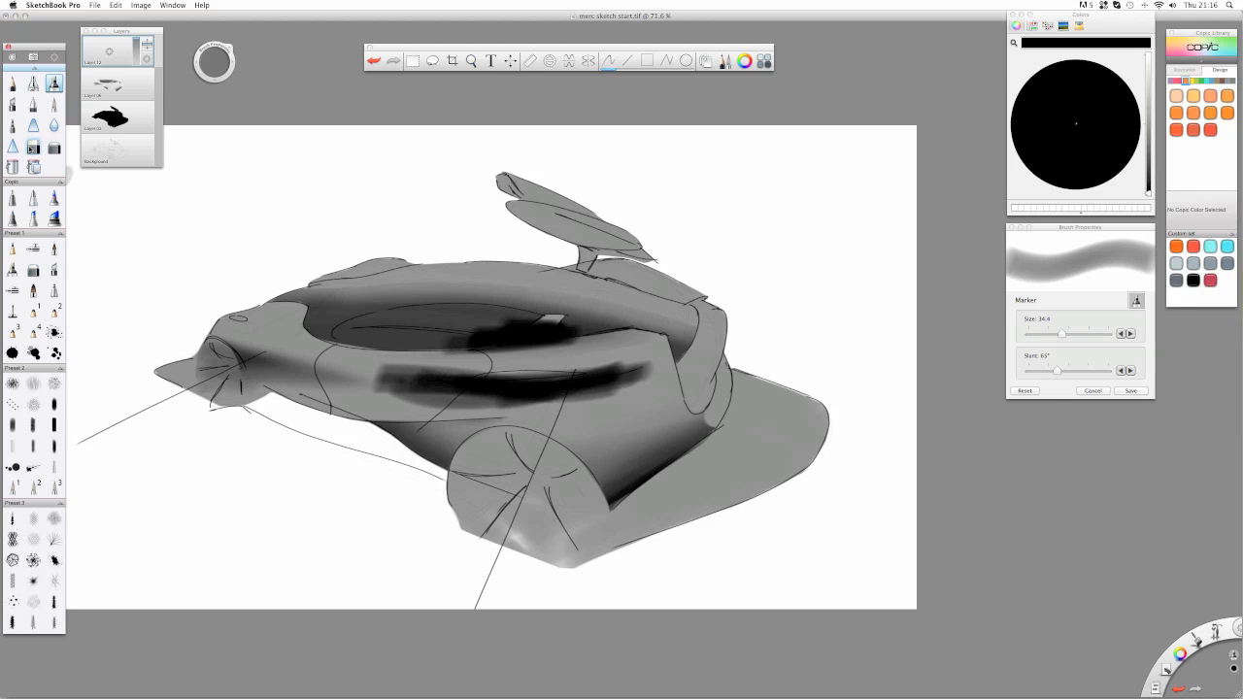
- Trim the top of the body-side band and cut the window-corner shading to the pillar outline with the Hard Eraser
click(33, 148)
mouse_move(625, 359)
mouse_down()
mouse_move(383, 377)
mouse_move(351, 364)
mouse_up()
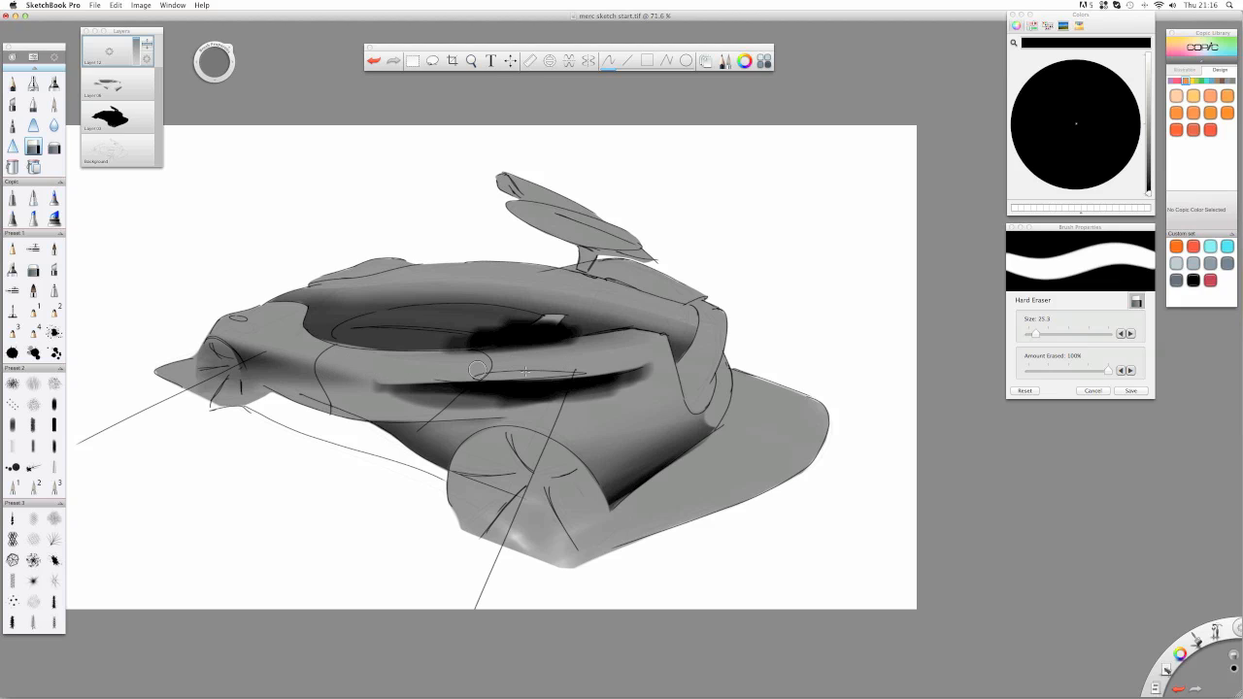
mouse_move(578, 346)
mouse_down()
mouse_move(425, 364)
mouse_move(320, 344)
mouse_up()
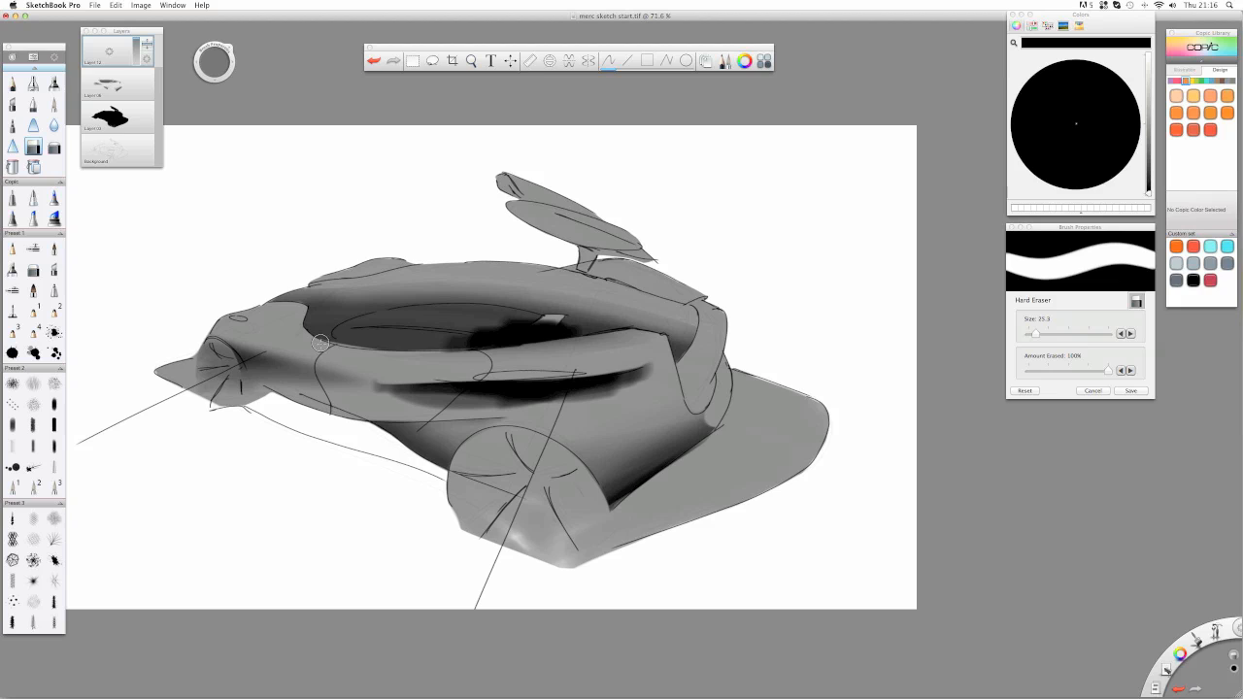
drag(549, 345, 438, 351)
mouse_move(530, 312)
mouse_down()
mouse_move(464, 331)
mouse_move(533, 309)
mouse_move(474, 331)
mouse_move(493, 336)
mouse_move(518, 315)
mouse_up()
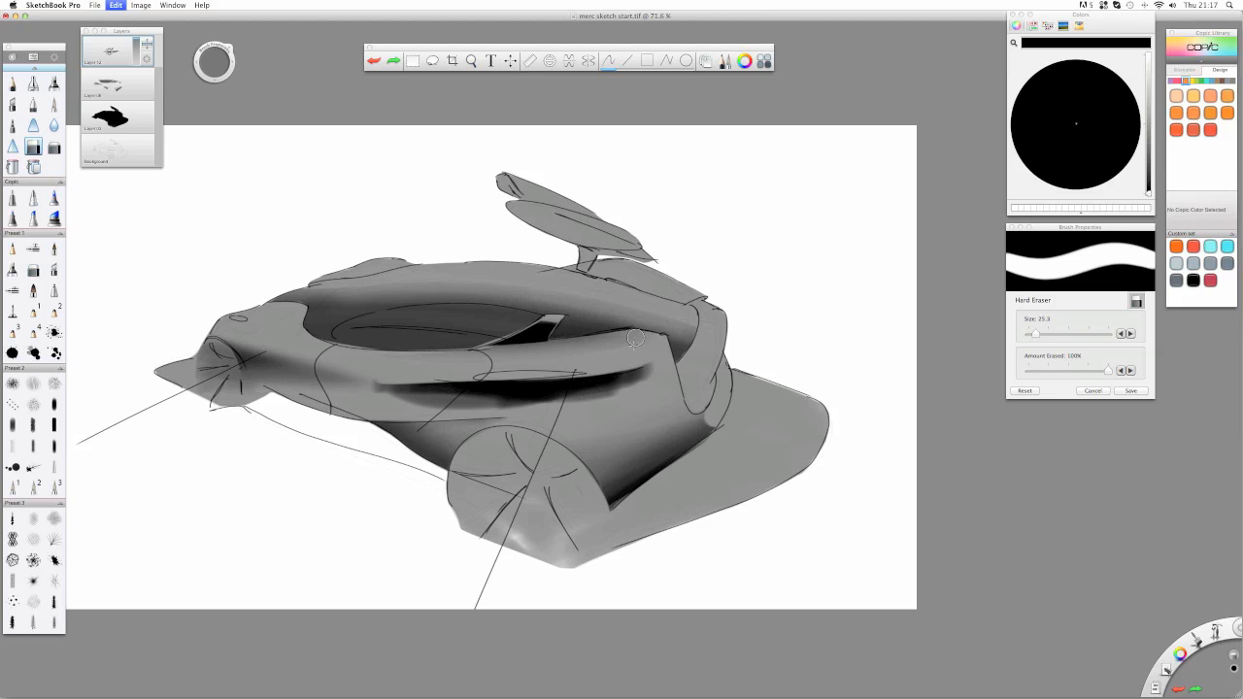
- Trim the body-side band into a narrow sweep with tapering ends using the Hard Eraser, undoing the stray eraser strokes
drag(655, 363, 277, 388)
key(super+z)
key(super+shift+z)
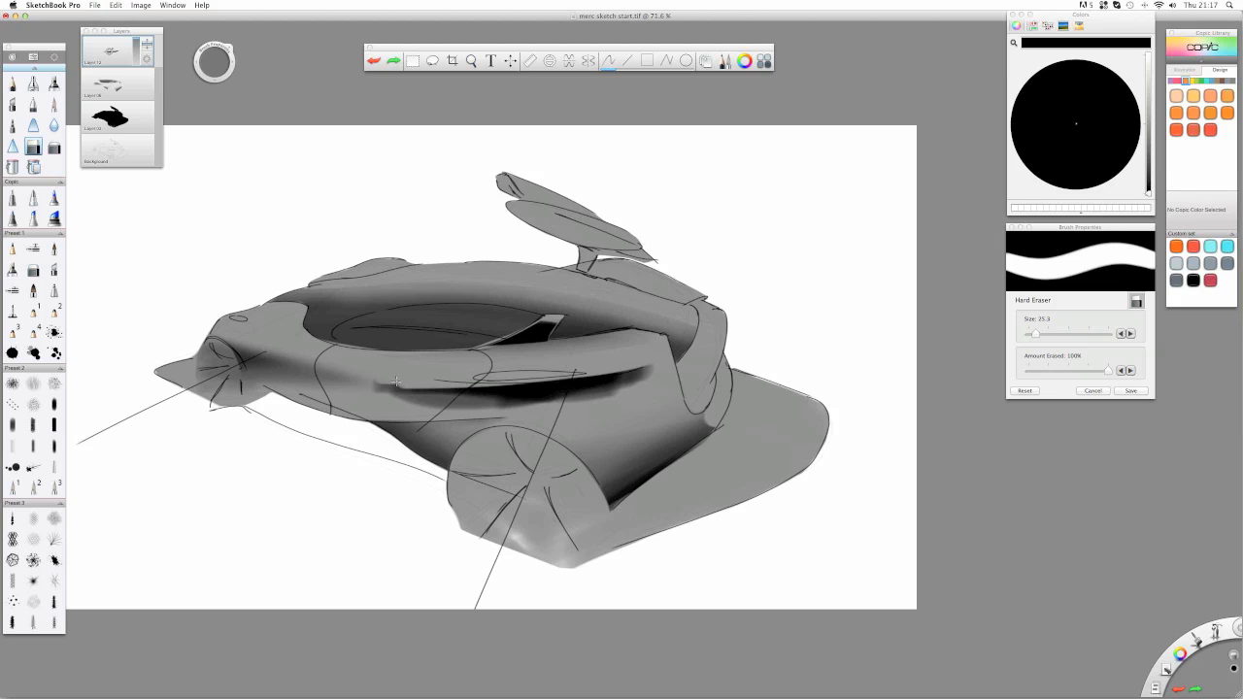
key(super+z)
mouse_move(586, 369)
mouse_down()
mouse_move(353, 382)
mouse_move(606, 407)
mouse_up()
mouse_move(359, 388)
mouse_down()
mouse_move(477, 407)
mouse_move(378, 393)
mouse_move(657, 394)
mouse_move(712, 369)
mouse_move(569, 408)
mouse_move(633, 390)
mouse_up()
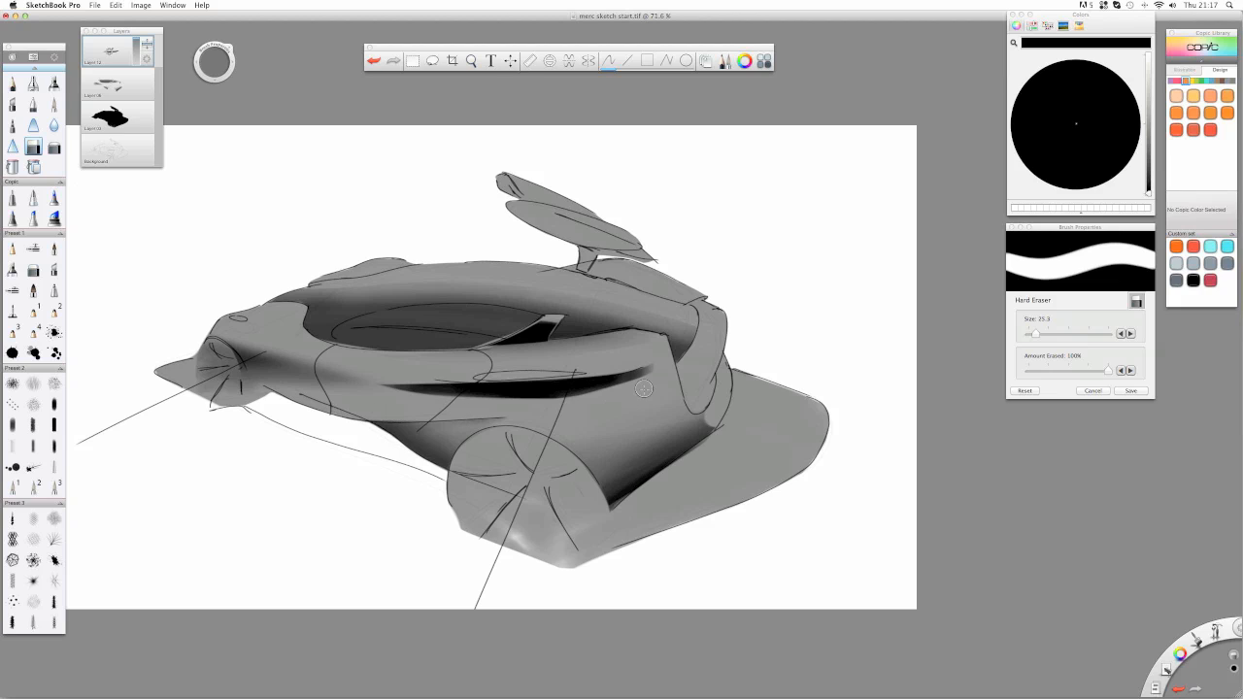
drag(626, 386, 536, 397)
key(super+z)
drag(607, 393, 532, 395)
key(super+z)
drag(579, 397, 532, 394)
key(super+z)
- Fade the pillar shading and the underside of the body-side band with the Soft Eraser
click(54, 146)
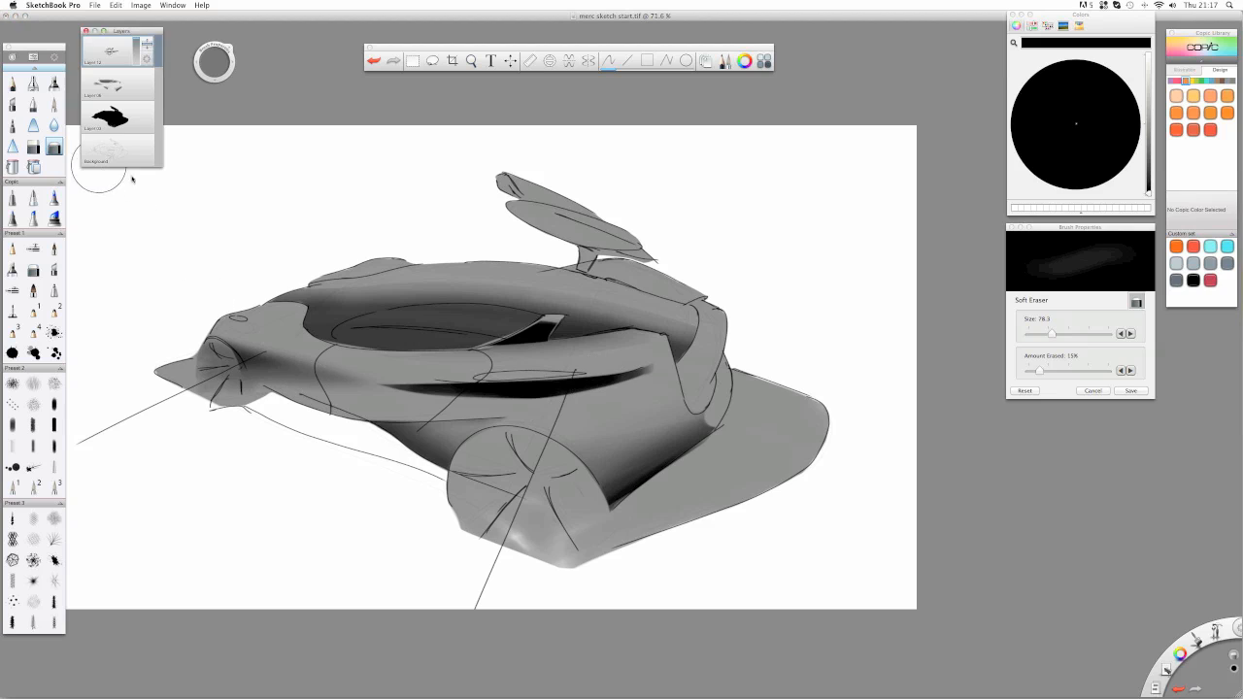
mouse_move(458, 352)
mouse_down()
mouse_move(555, 346)
mouse_move(446, 344)
mouse_move(496, 333)
mouse_move(431, 350)
mouse_move(566, 355)
mouse_move(425, 348)
mouse_move(567, 315)
mouse_up()
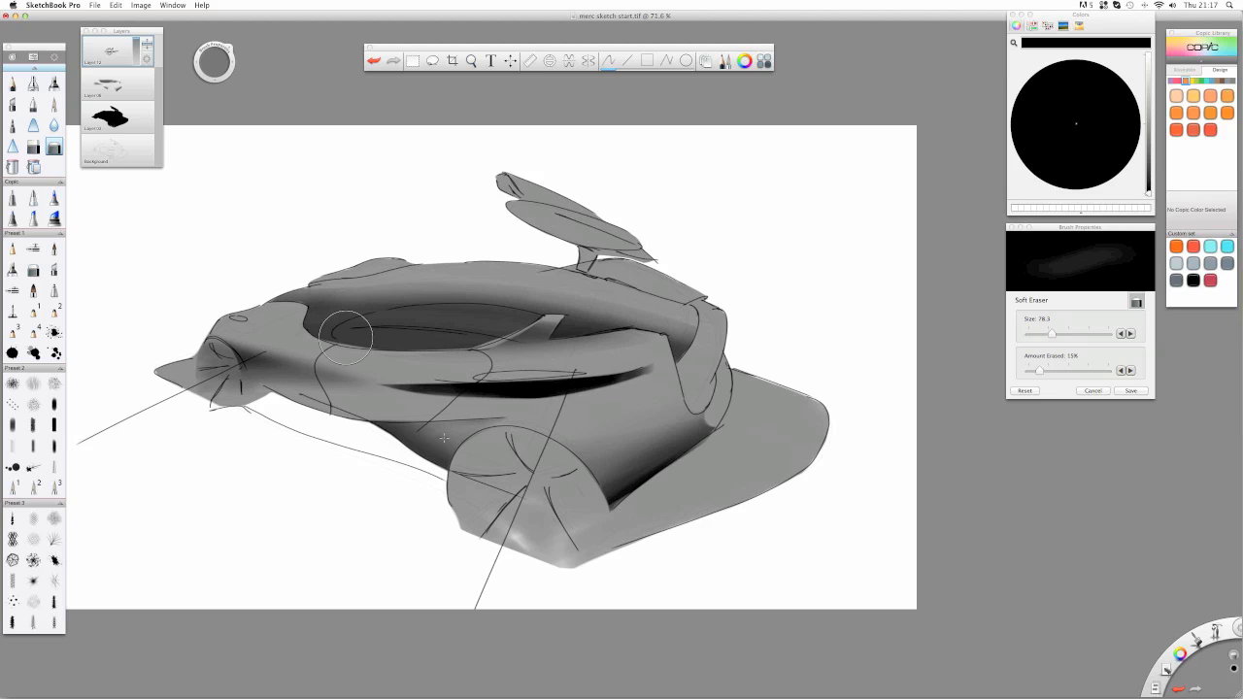
mouse_move(357, 391)
mouse_down()
mouse_move(524, 411)
mouse_move(358, 389)
mouse_move(604, 408)
mouse_move(365, 392)
mouse_move(651, 390)
mouse_move(690, 367)
mouse_move(421, 395)
mouse_move(708, 350)
mouse_move(346, 380)
mouse_move(483, 399)
mouse_up()
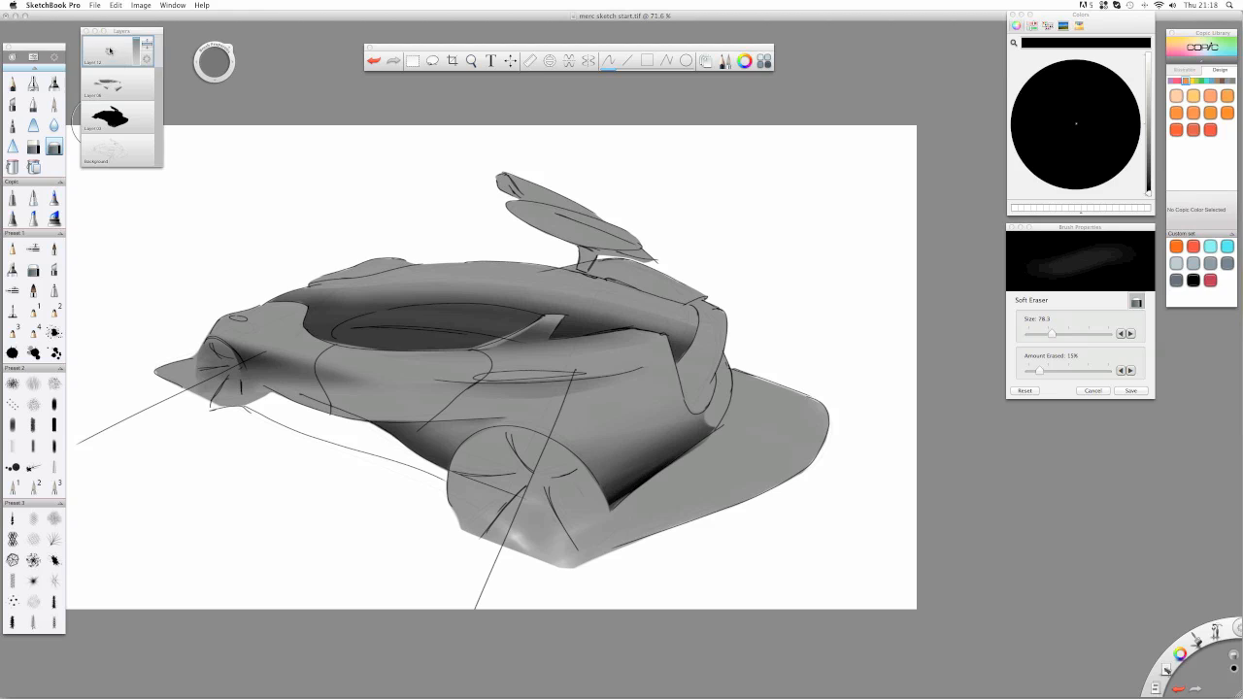
- Block in black Marker shading around the narrow oval on the body side and at the rear window corner on a new layer
click(53, 84)
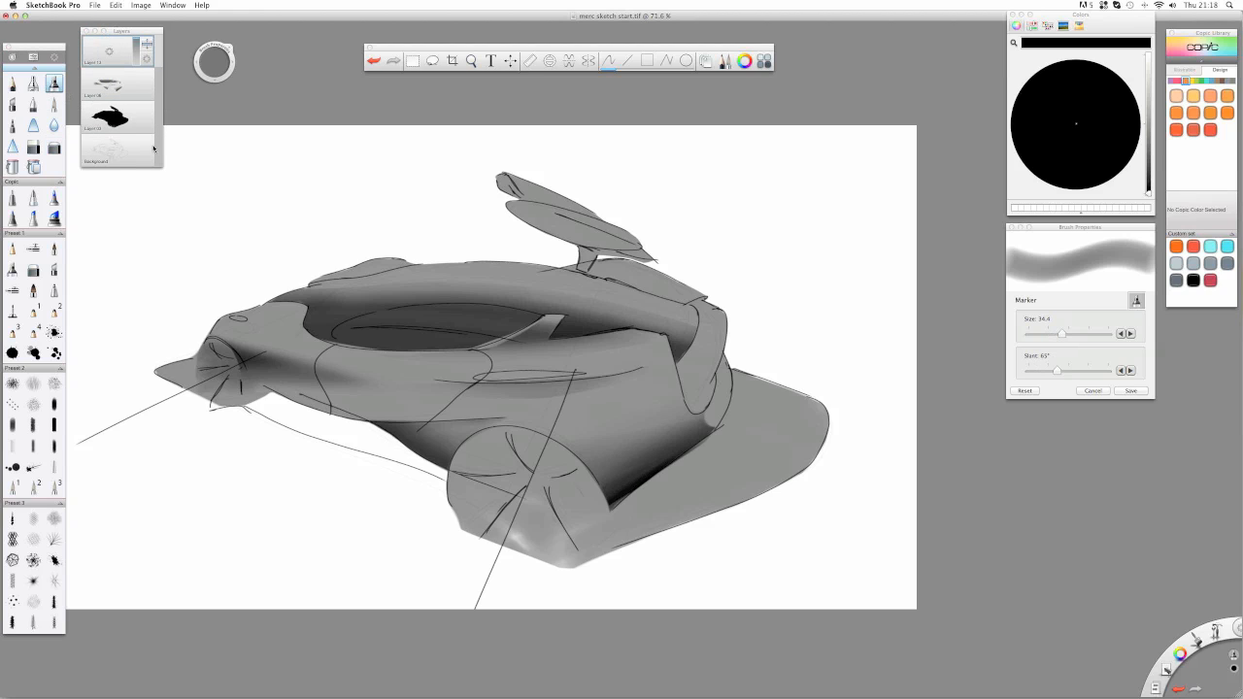
drag(581, 373, 394, 368)
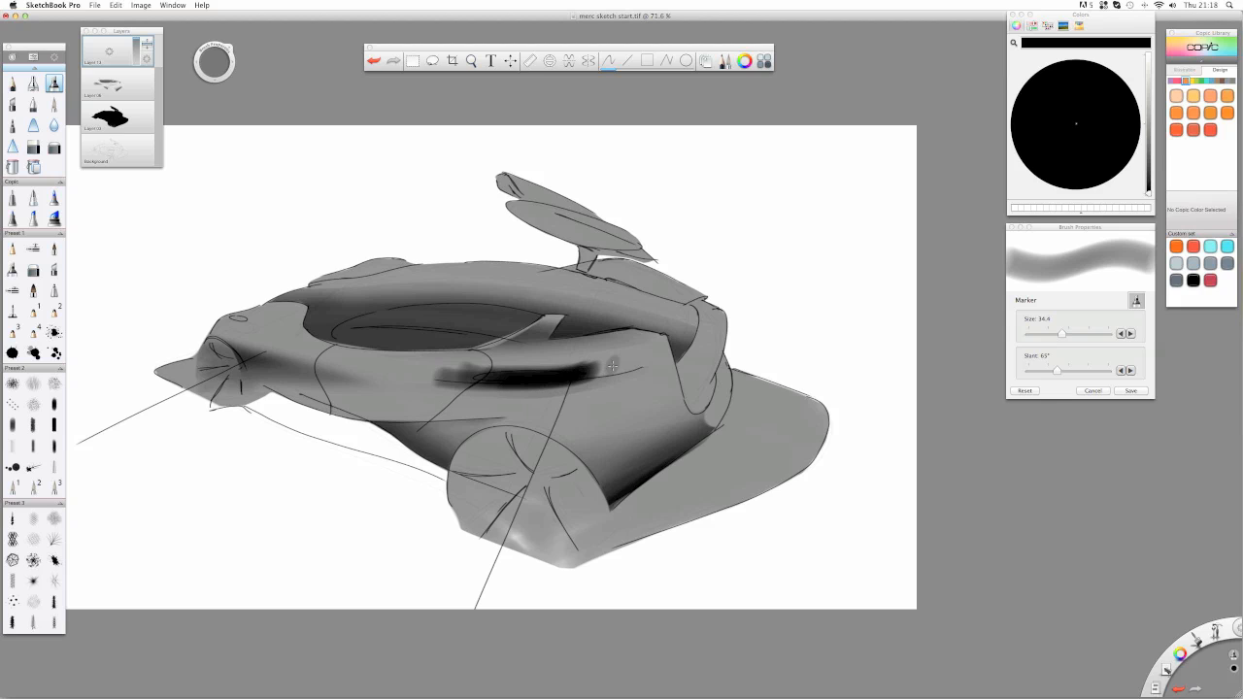
drag(612, 365, 458, 382)
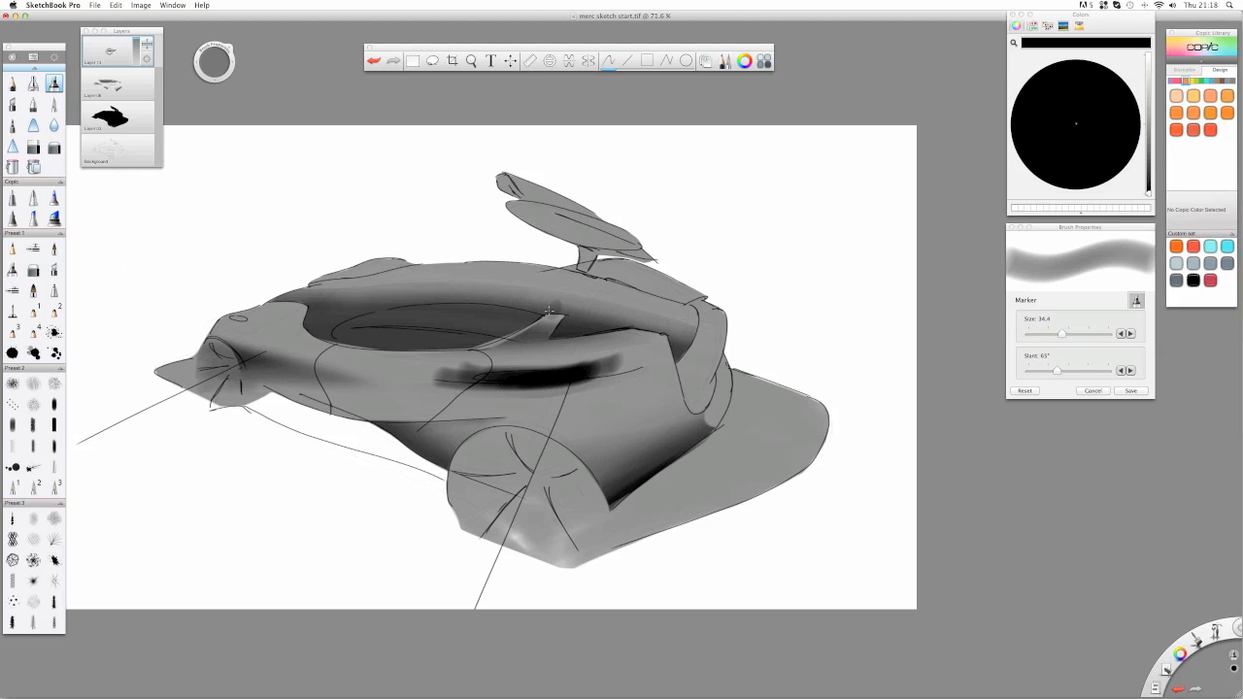
drag(507, 327, 583, 324)
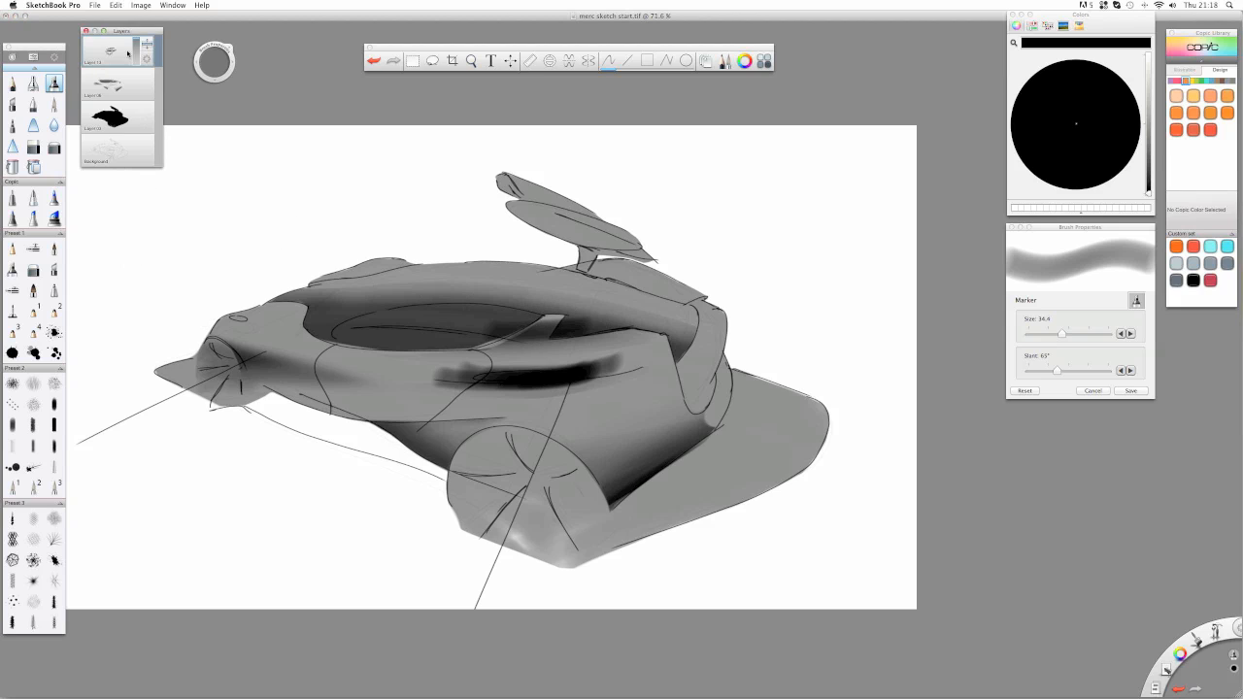
- Trim the shading to the oval's lower edge and the window pillar with the Hard Eraser, and fade it with the Soft Eraser
click(33, 146)
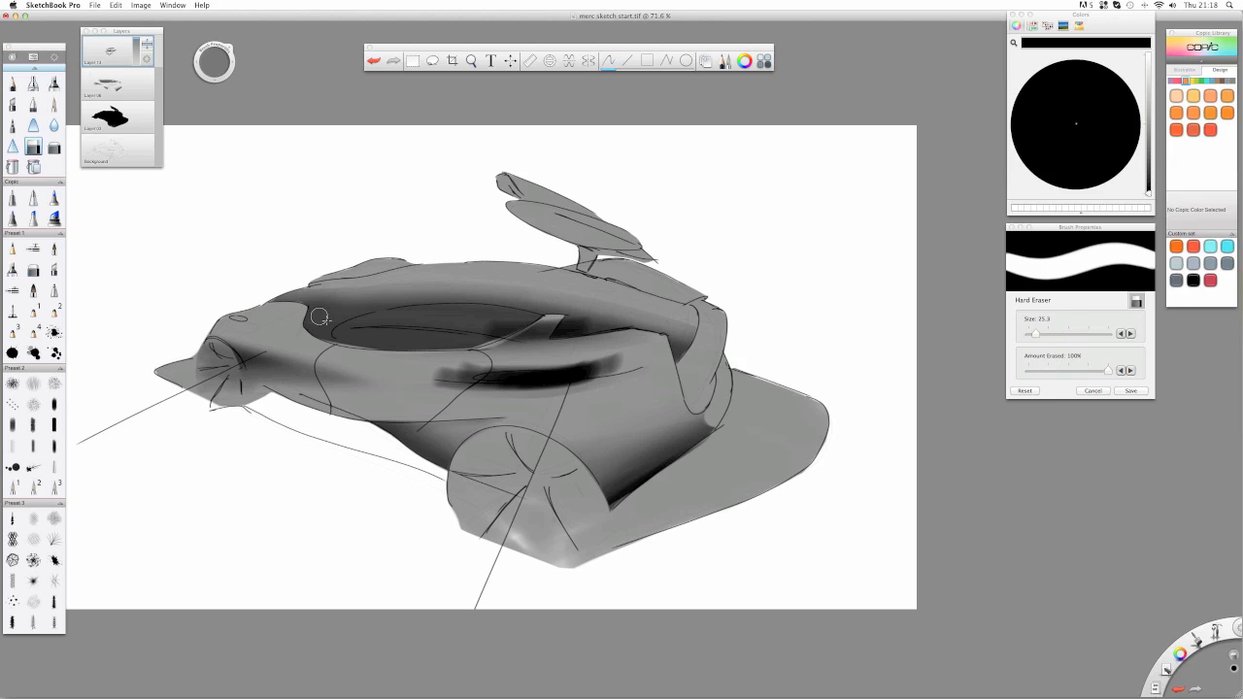
mouse_move(611, 360)
mouse_down()
mouse_move(525, 366)
mouse_move(612, 371)
mouse_move(428, 384)
mouse_up()
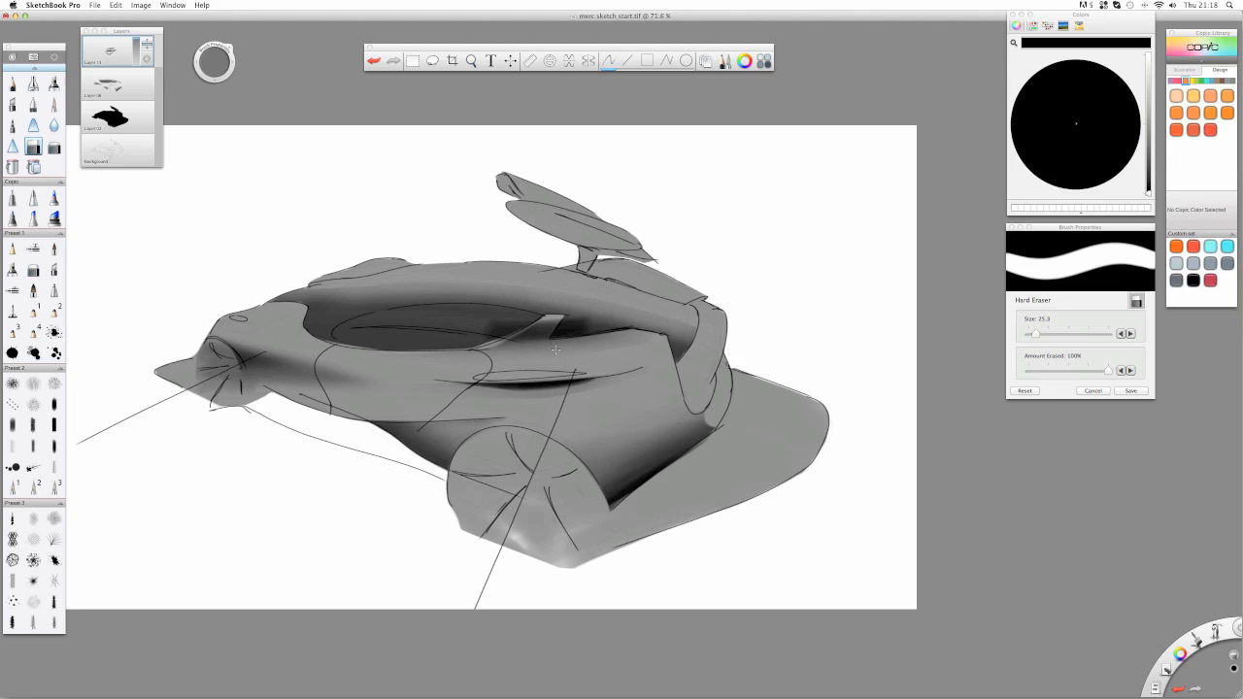
drag(598, 343, 477, 346)
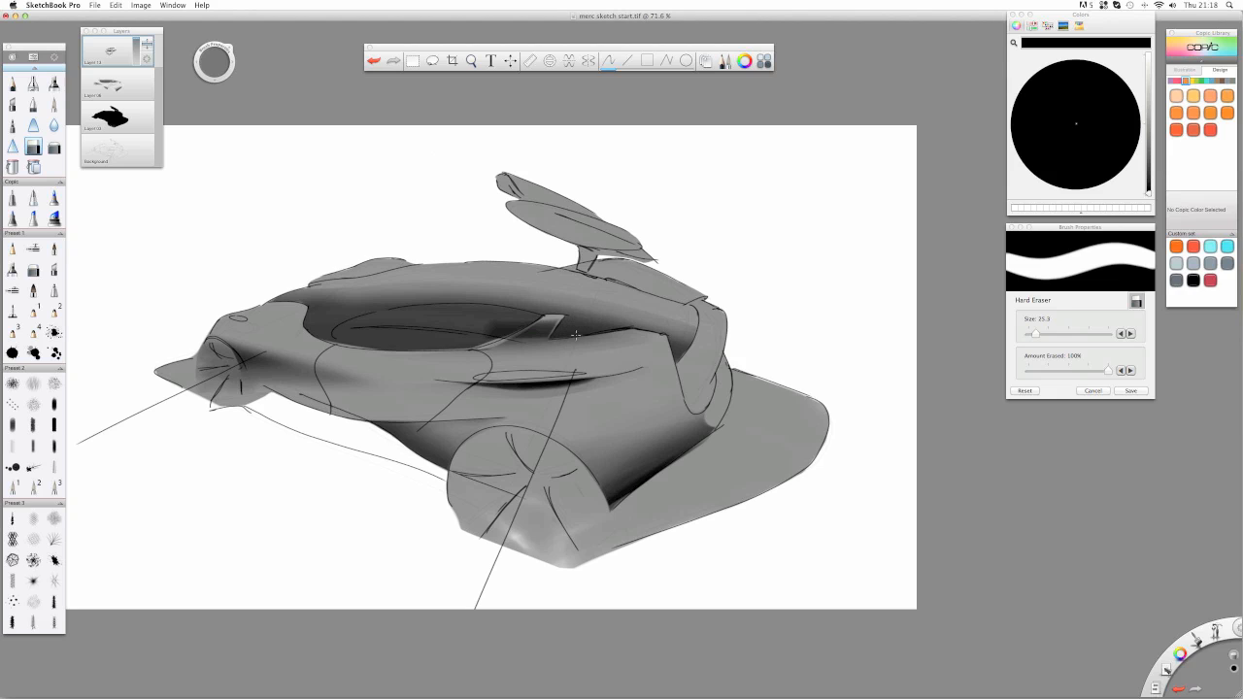
mouse_move(490, 329)
mouse_down()
mouse_move(539, 320)
mouse_move(476, 344)
mouse_up()
click(54, 146)
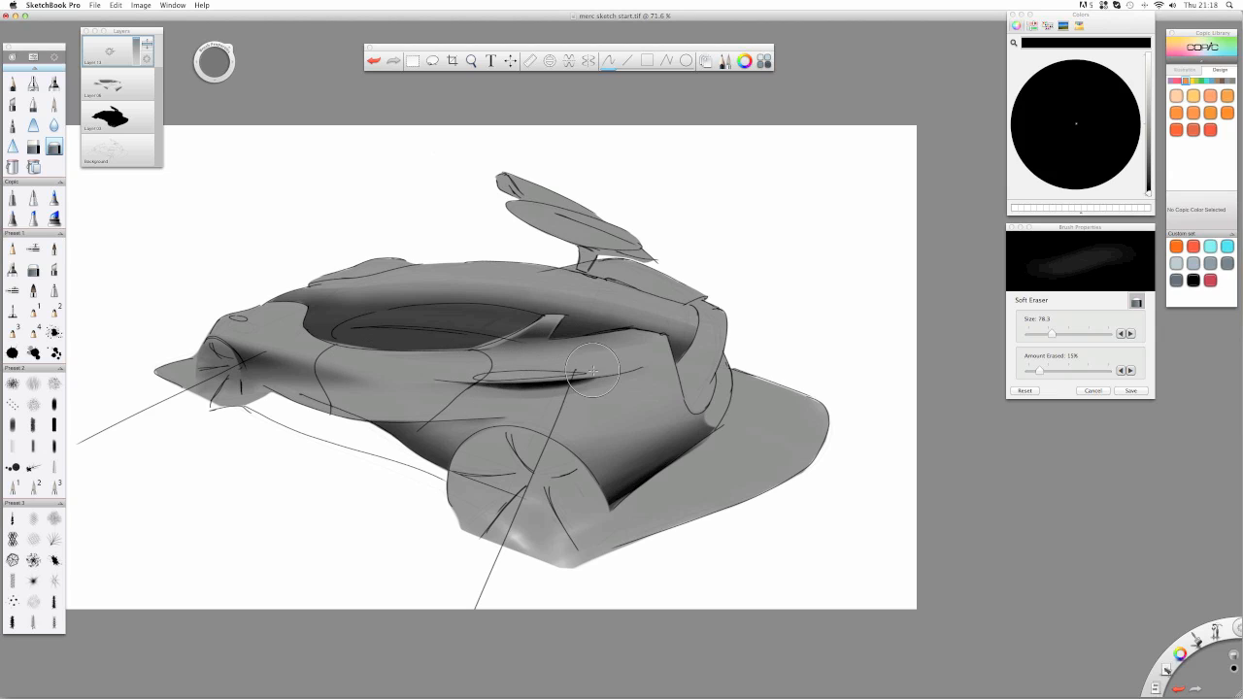
drag(455, 390, 514, 387)
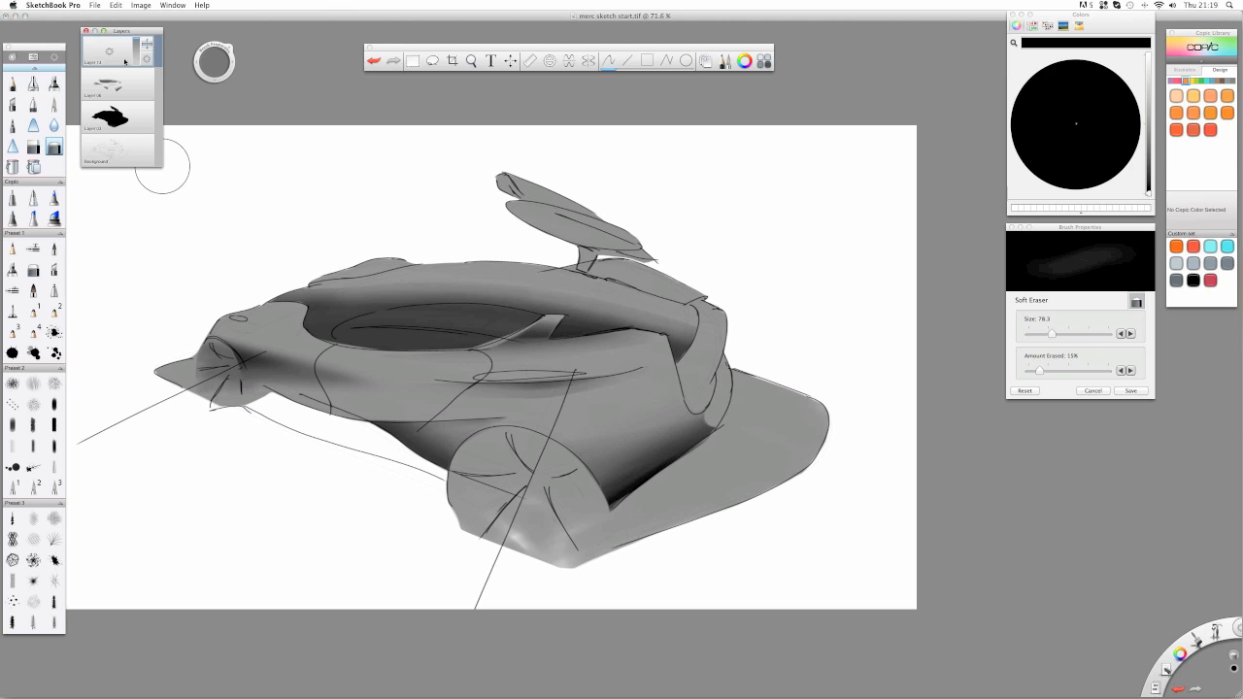
- Merge the oval shading down and block in black Marker bands along the sill and towards the rear wheel on a new layer, undoing the last stroke
mouse_move(116, 50)
mouse_down()
mouse_move(105, 57)
mouse_move(106, 31)
mouse_up()
click(54, 83)
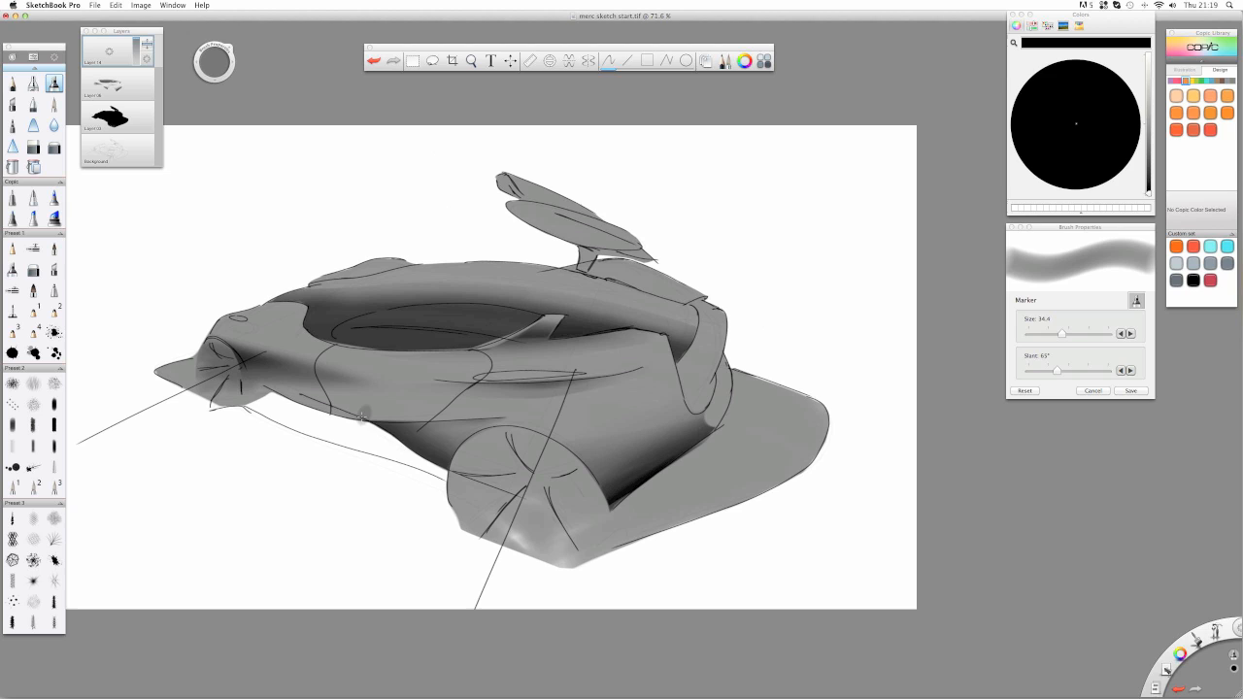
drag(358, 420, 502, 407)
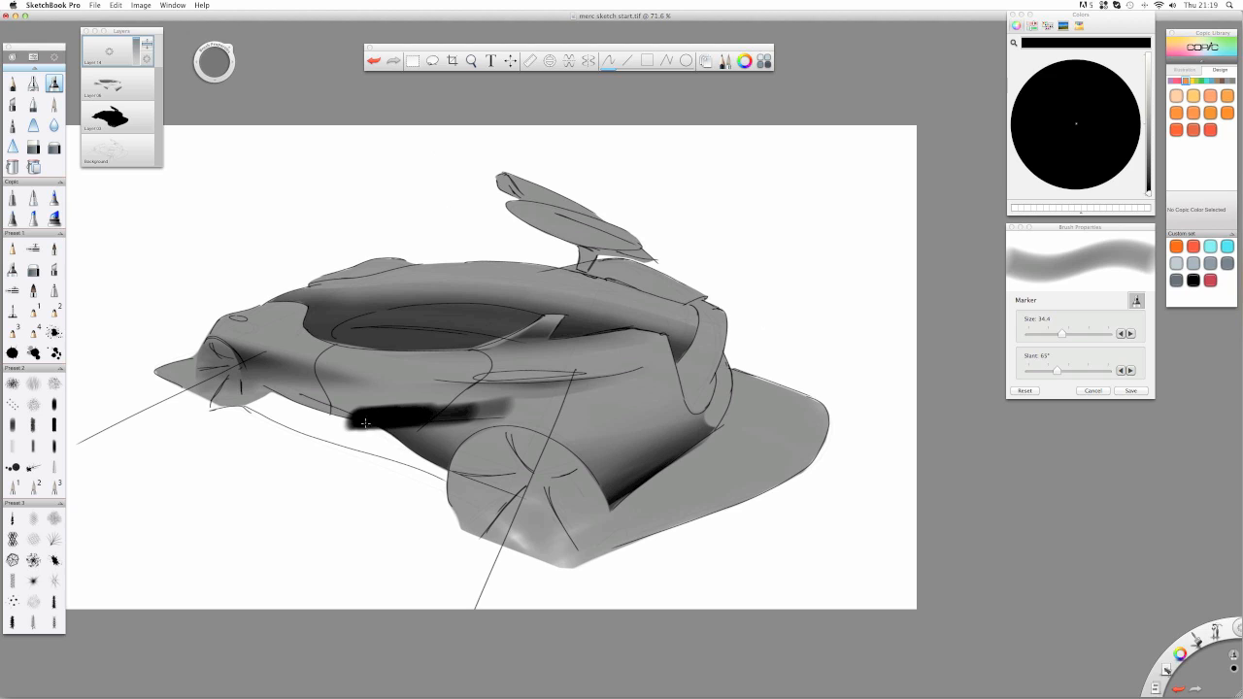
mouse_move(365, 422)
mouse_down()
mouse_move(432, 485)
mouse_move(402, 451)
mouse_move(420, 458)
mouse_up()
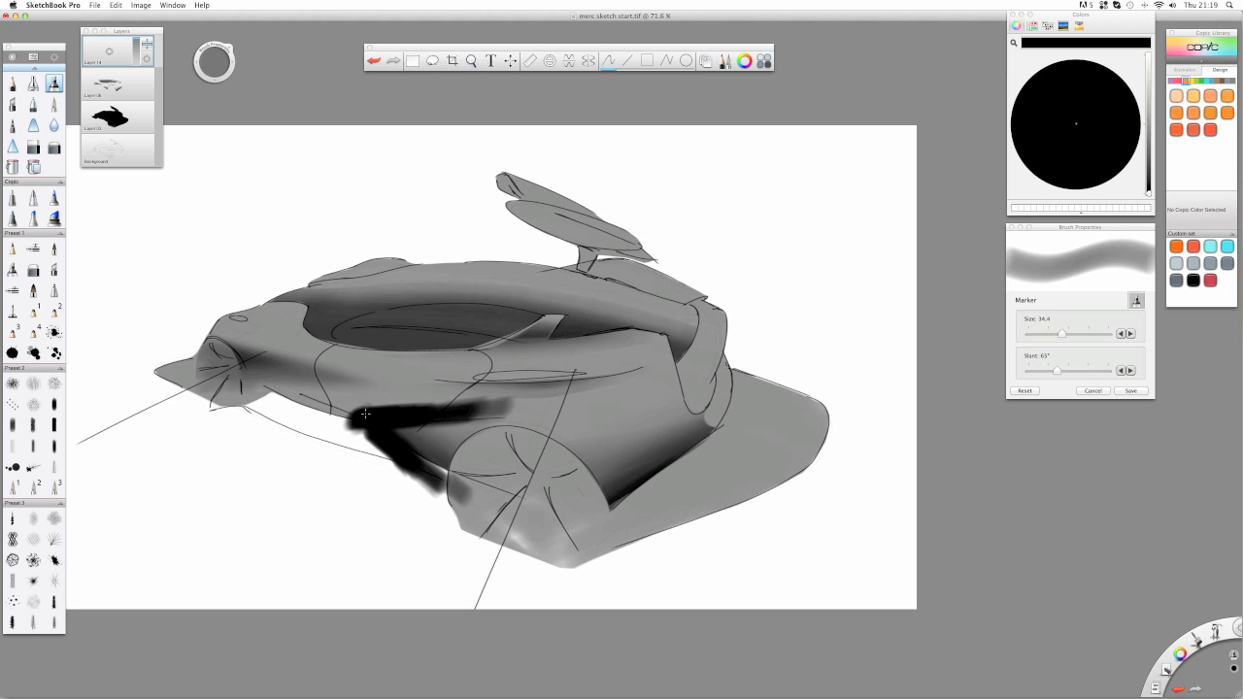
key(super+z)
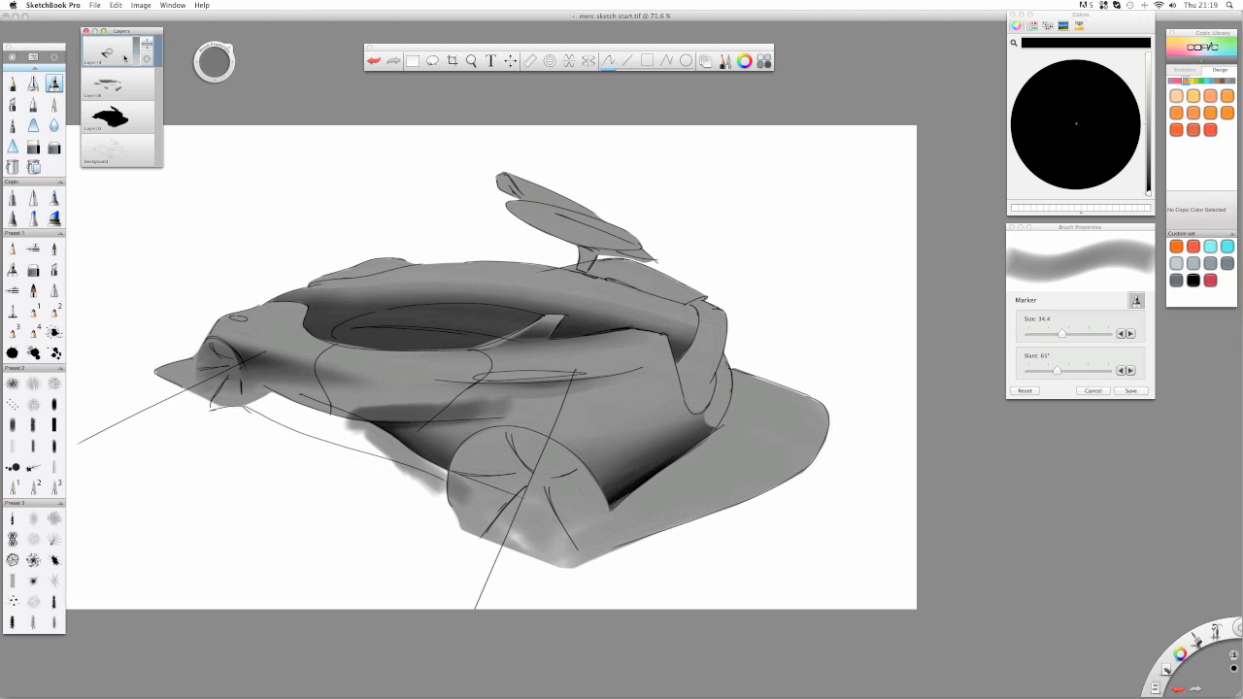
- Trim the sill shading to the crease and lower body edge with the Hard Eraser, and raise its layer opacity
click(33, 147)
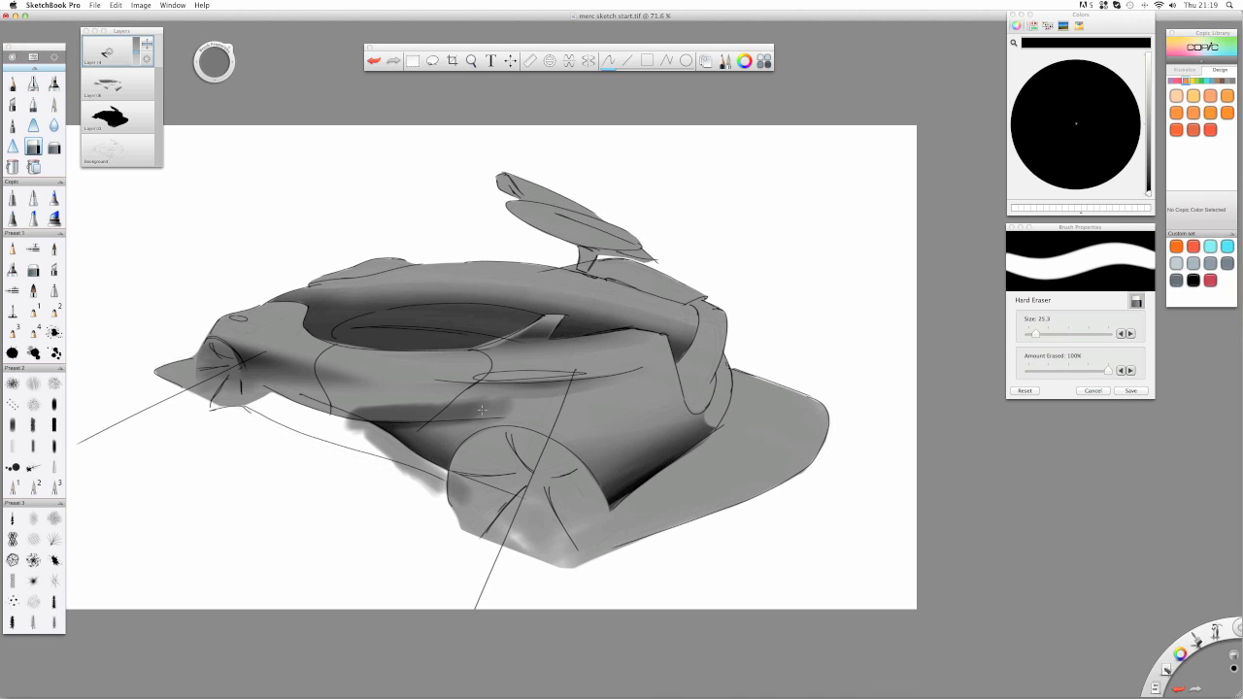
drag(482, 411, 345, 416)
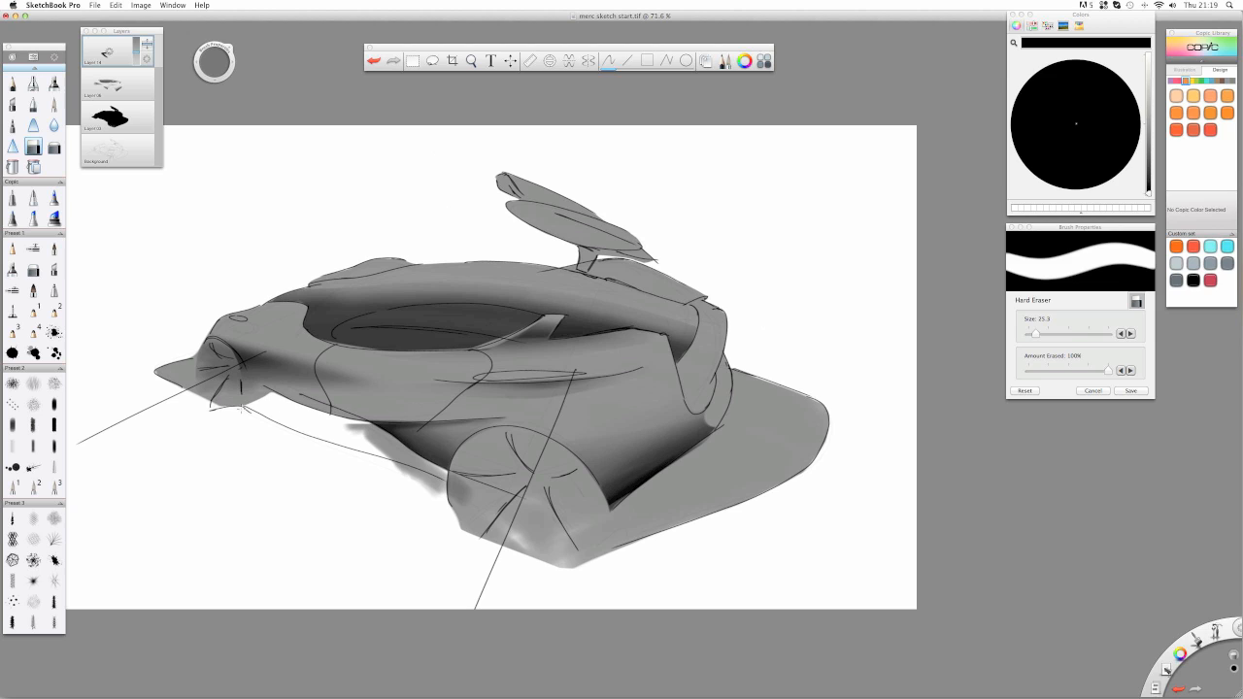
mouse_move(443, 489)
mouse_down()
mouse_move(464, 491)
mouse_move(397, 452)
mouse_up()
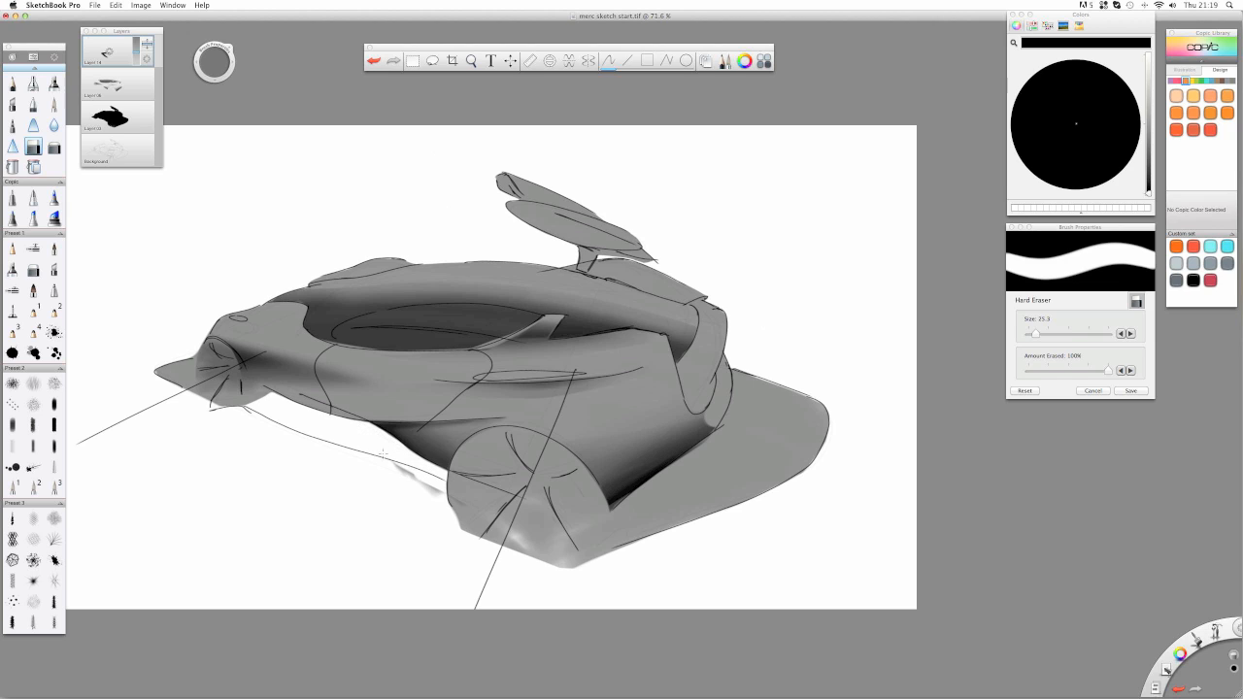
drag(433, 485, 382, 473)
drag(138, 64, 132, 43)
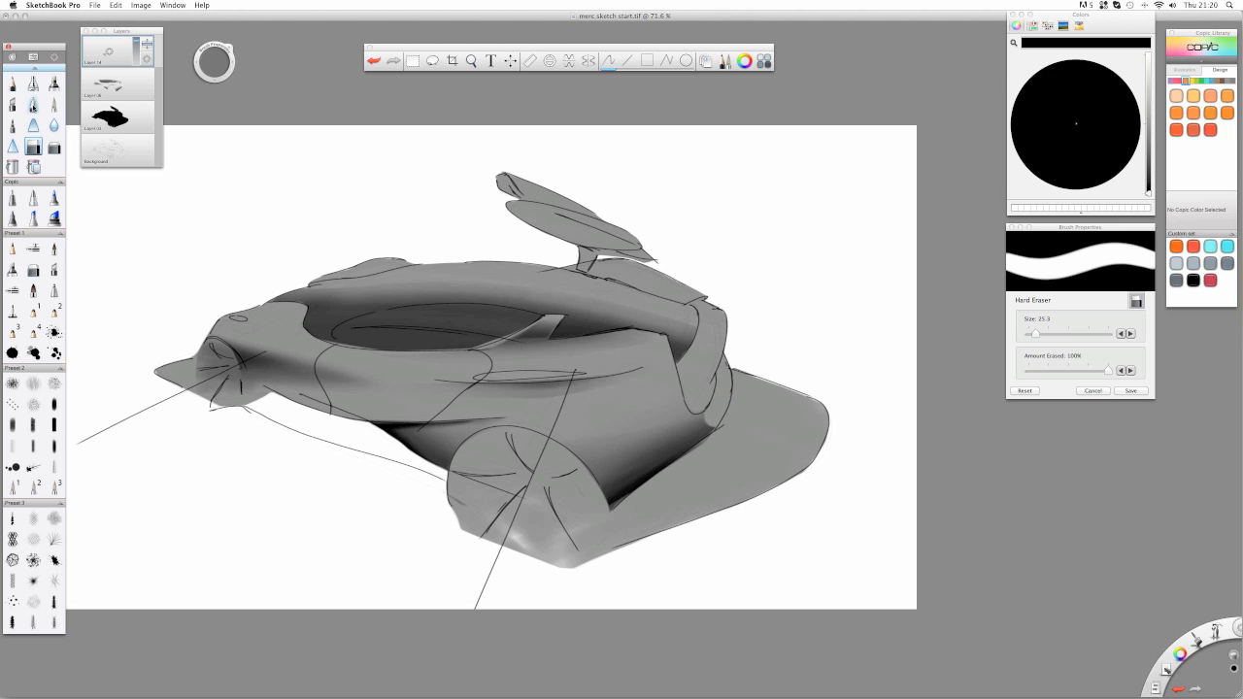
- Sketch small curved guide marks with the Ballpoint Pen in the blank area above the car on a new layer and erase them
click(32, 105)
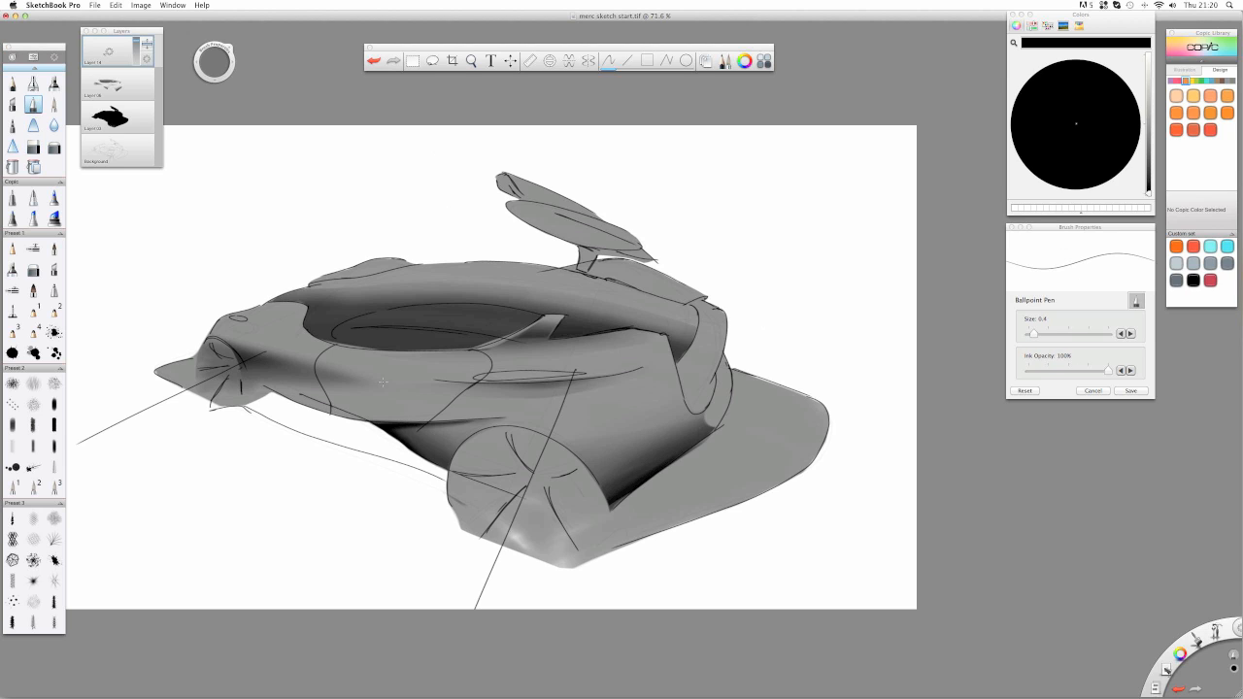
drag(110, 51, 109, 31)
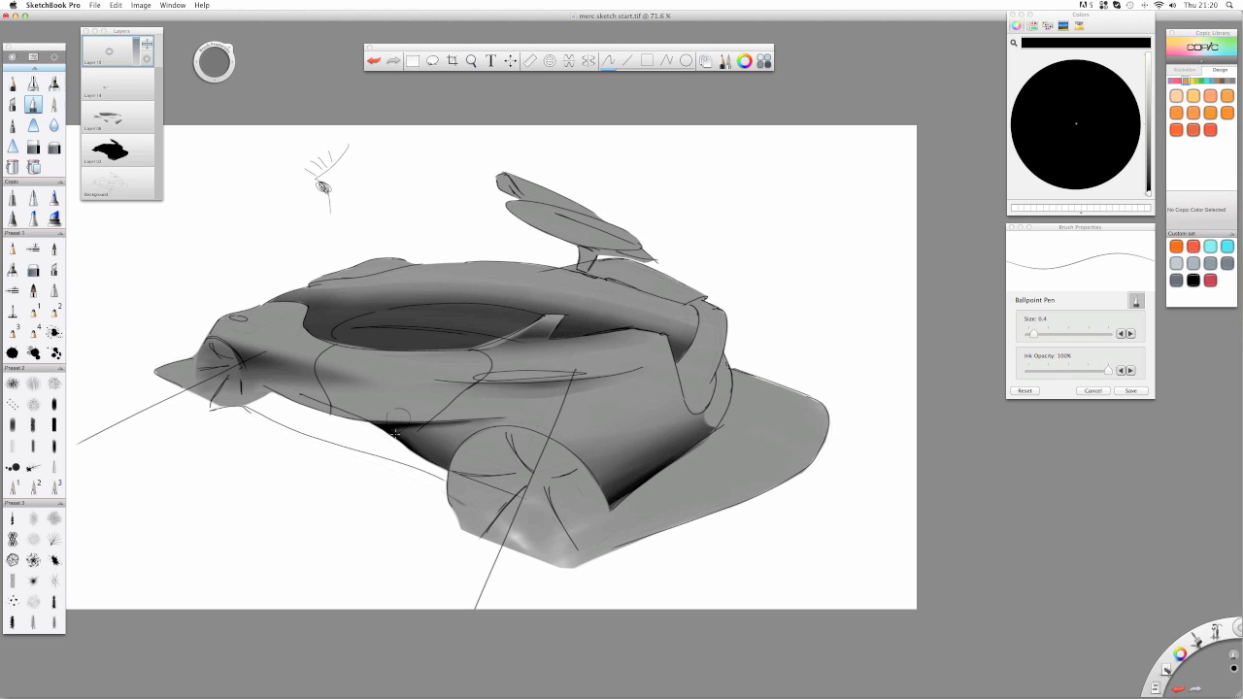
click(33, 147)
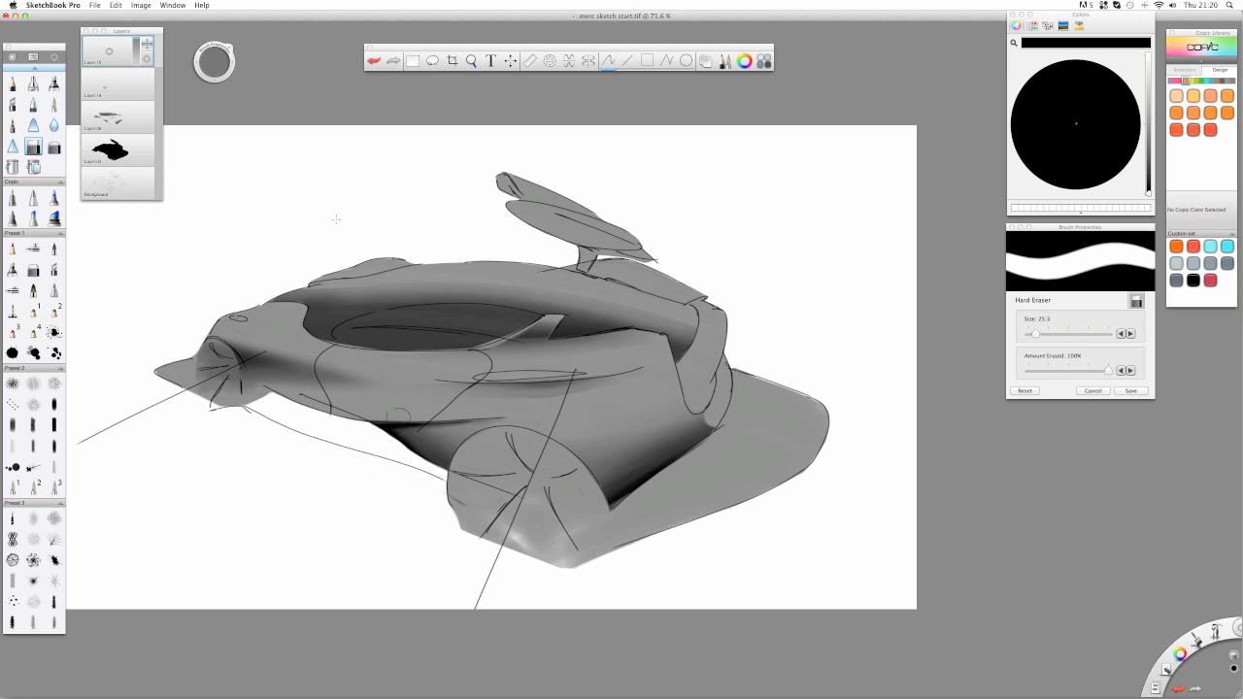
- Merge the sill shading and the emptied guide layer into the shading layer below, and add a new layer
click(86, 61)
click(114, 92)
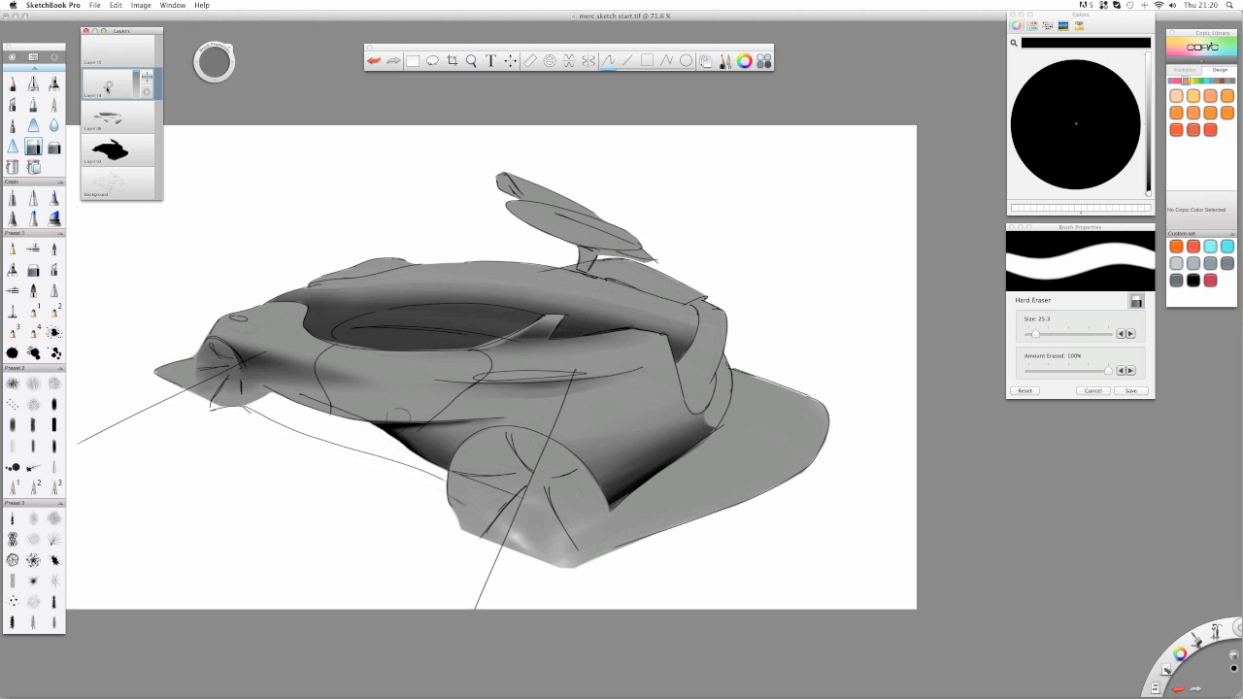
click(114, 50)
drag(107, 51, 118, 23)
- Block in dense black Marker shading from the front wheel back along the body side below the window
click(55, 84)
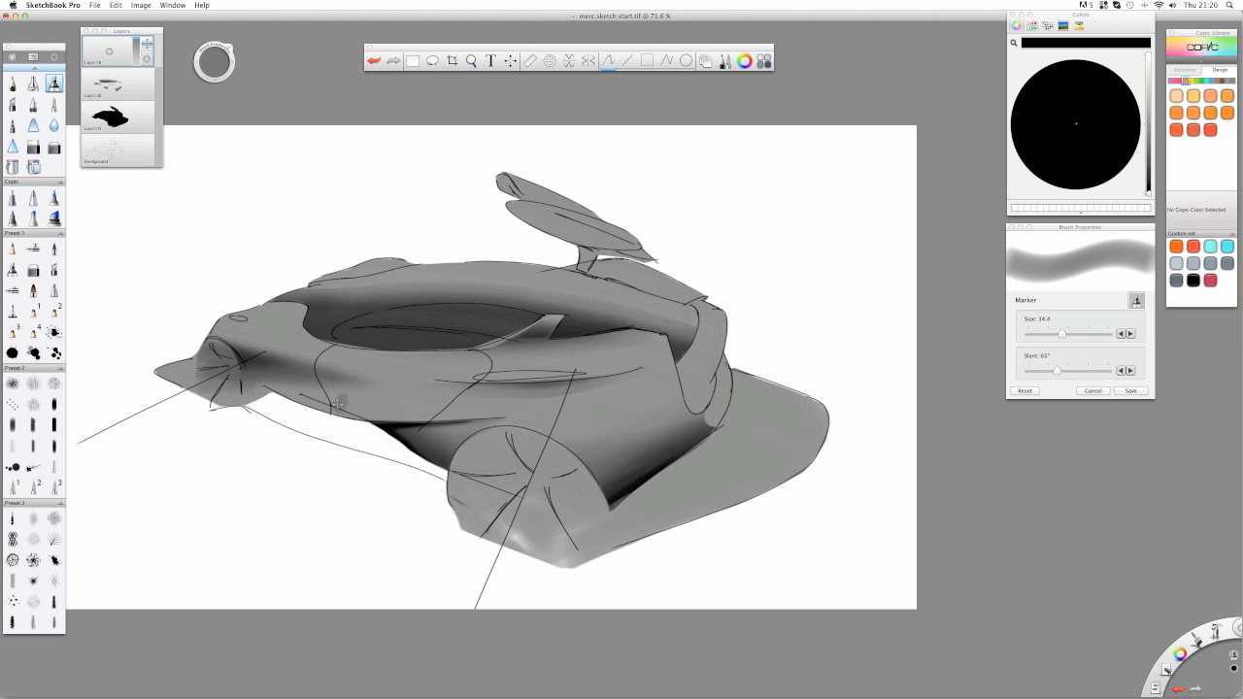
mouse_move(233, 352)
mouse_down()
mouse_move(286, 361)
mouse_move(214, 385)
mouse_move(287, 374)
mouse_move(424, 388)
mouse_move(335, 374)
mouse_move(461, 398)
mouse_up()
drag(208, 334, 461, 384)
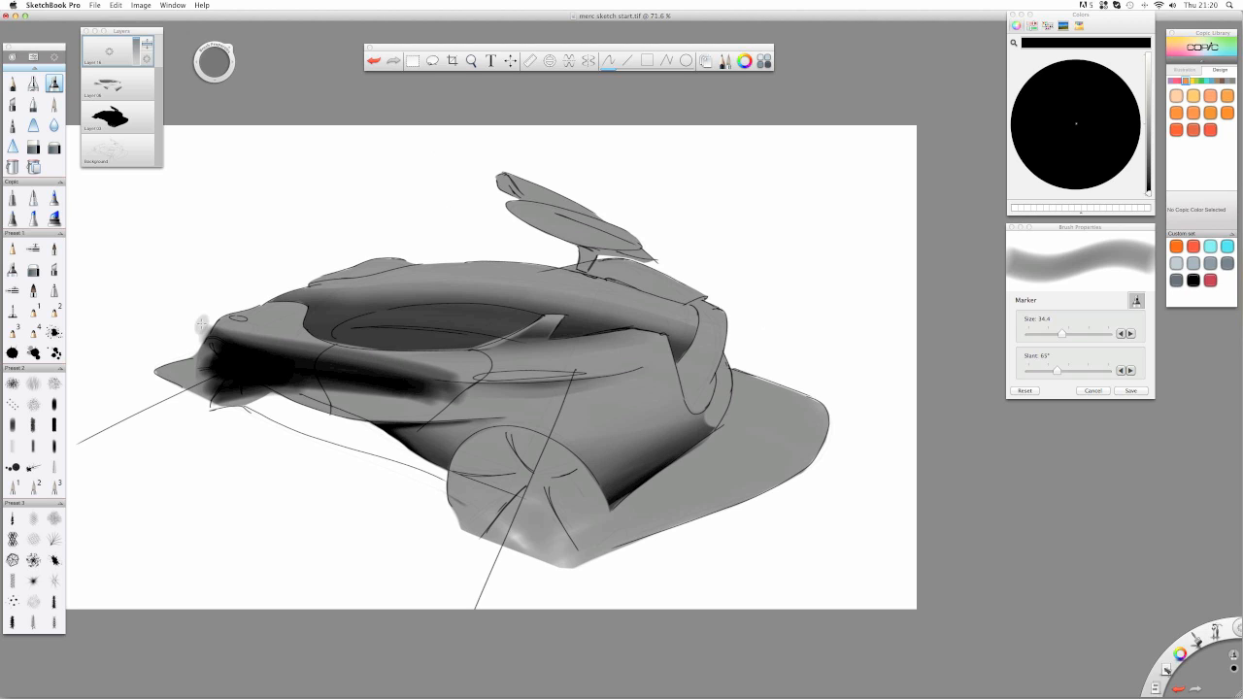
mouse_move(204, 326)
mouse_down()
mouse_move(437, 394)
mouse_move(318, 350)
mouse_move(476, 391)
mouse_up()
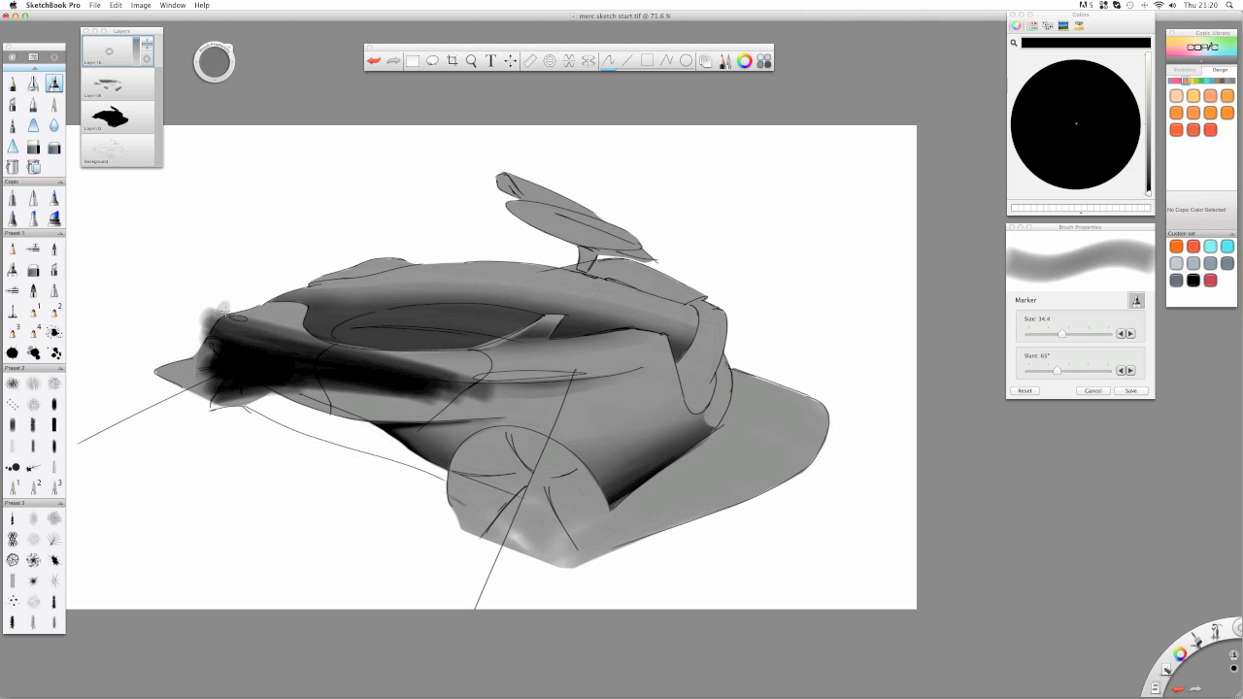
drag(220, 333, 386, 368)
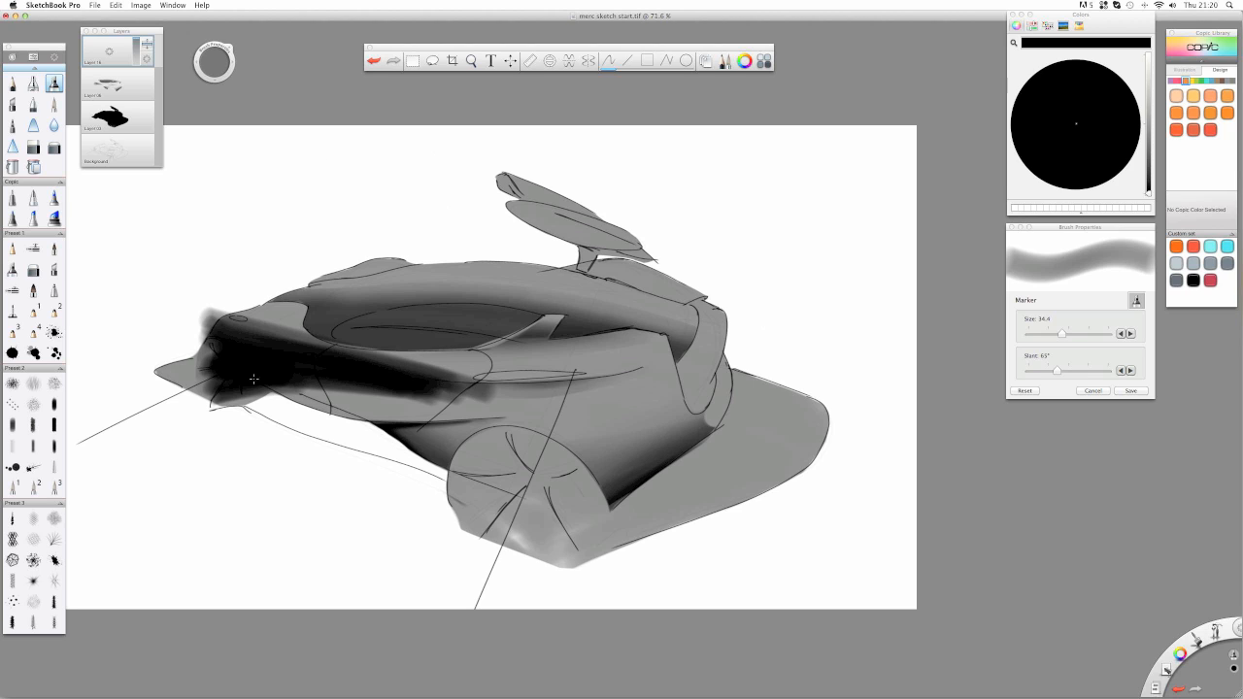
drag(253, 378, 328, 380)
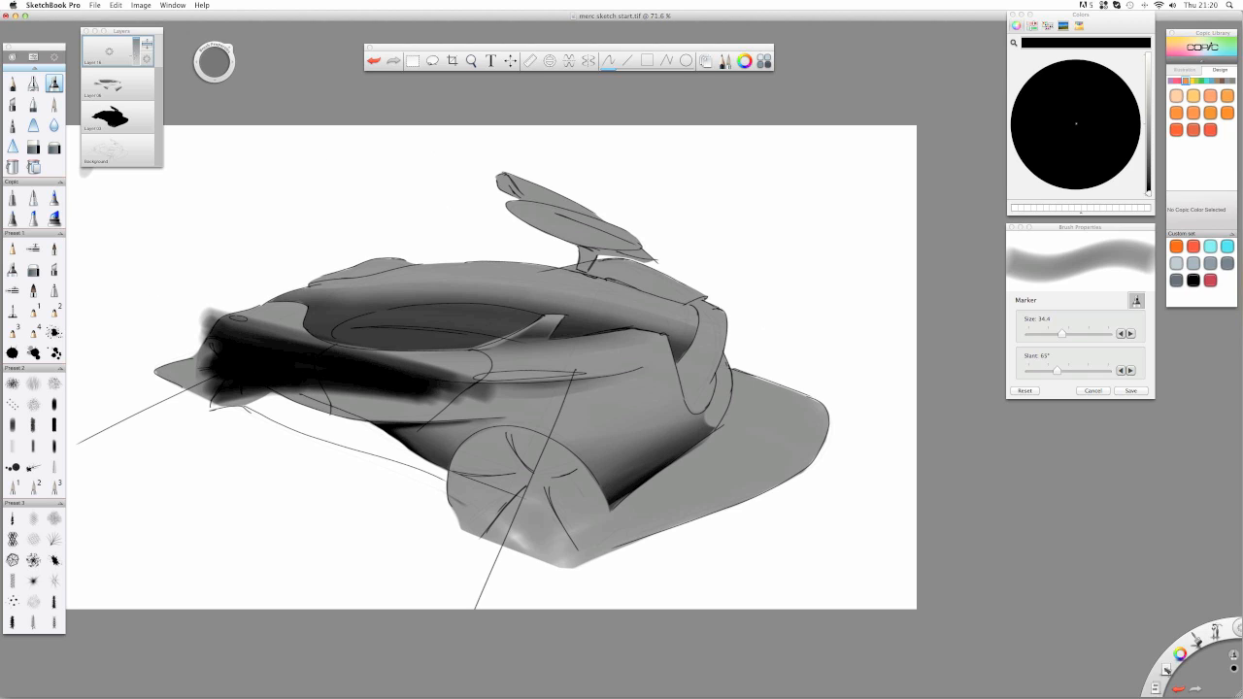
- Fade the upper edge of the front body shading from the nose towards the door with the Soft Eraser
click(54, 148)
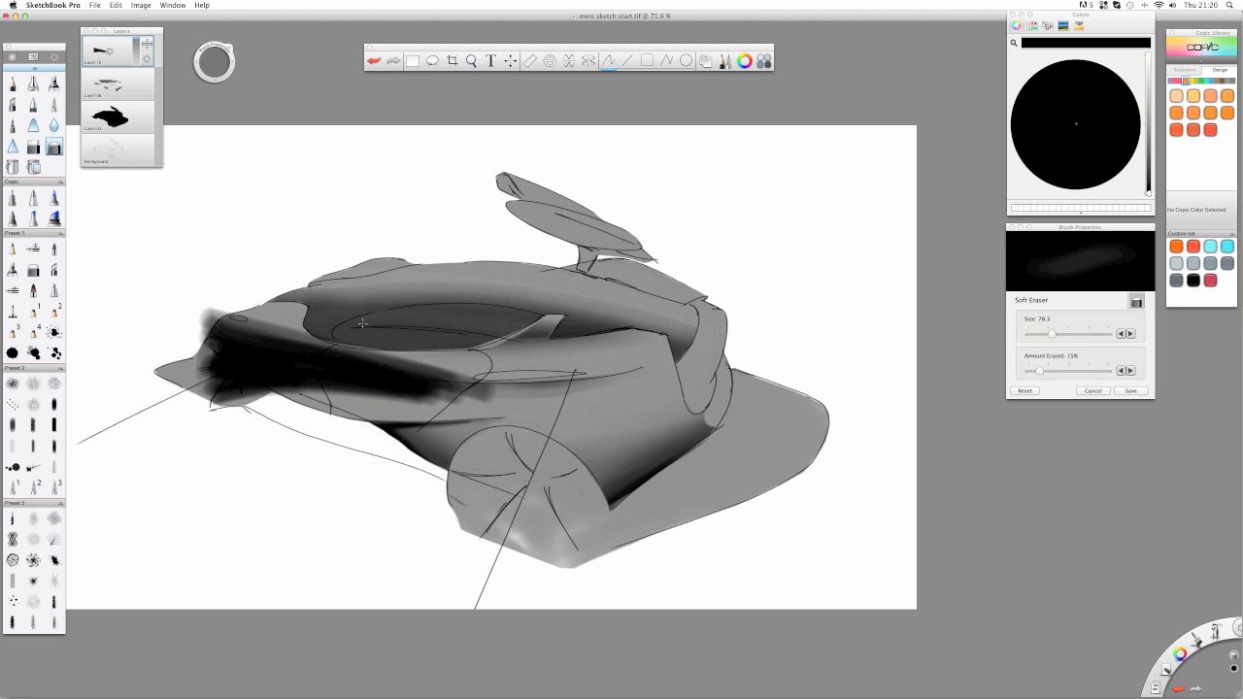
drag(209, 305, 456, 359)
drag(357, 339, 493, 365)
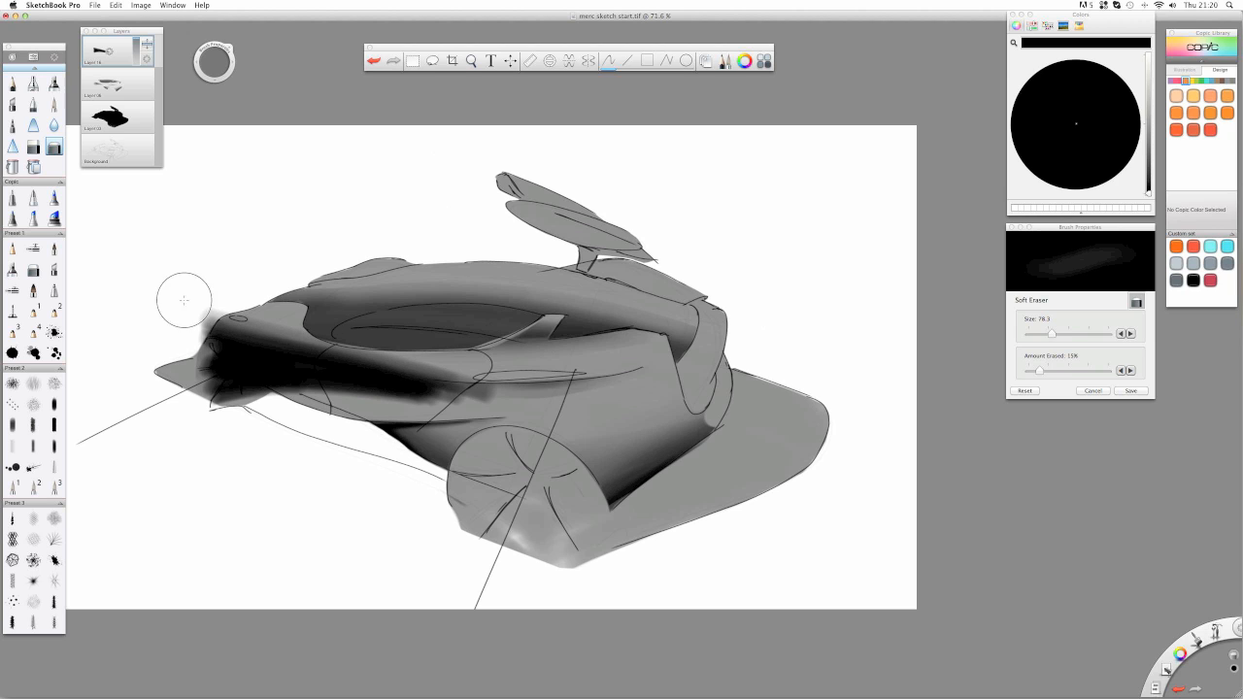
drag(184, 300, 479, 363)
mouse_move(184, 301)
mouse_down()
mouse_move(466, 375)
mouse_move(221, 309)
mouse_move(291, 343)
mouse_move(510, 371)
mouse_move(291, 351)
mouse_move(609, 435)
mouse_up()
drag(148, 322, 562, 385)
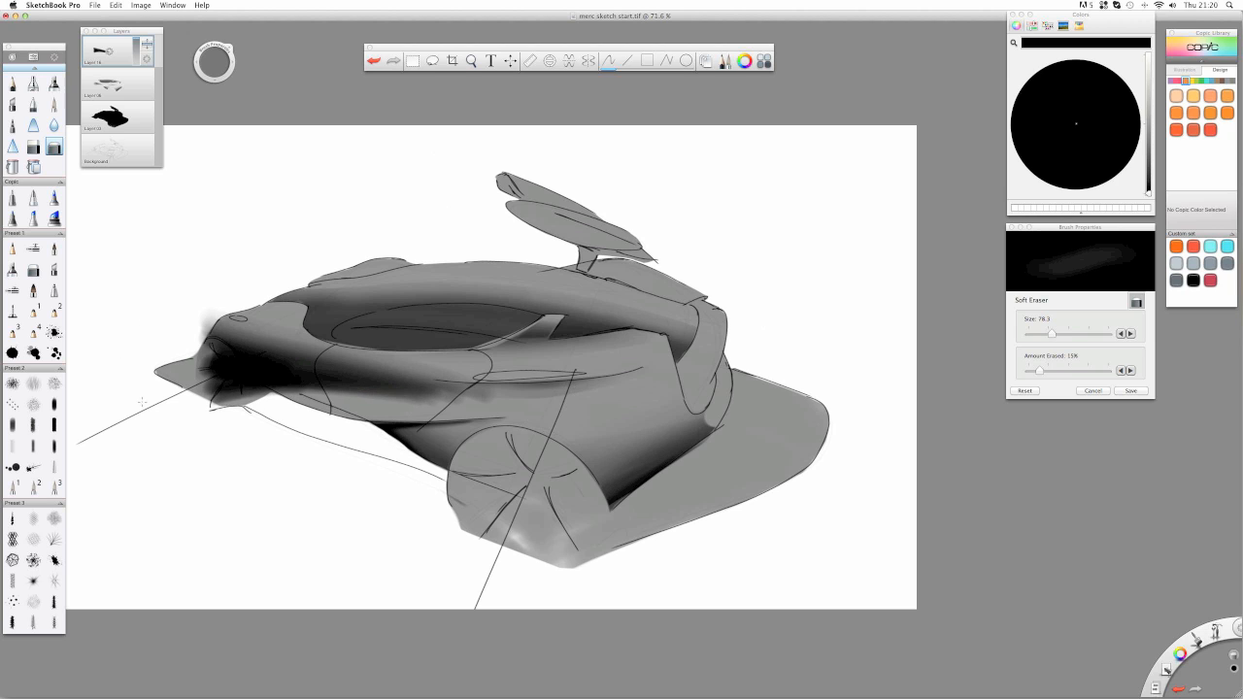
- Soften the lower edge of the front body shading and clear it from the front wheel with the Soft Eraser
drag(154, 397, 316, 396)
drag(217, 400, 559, 411)
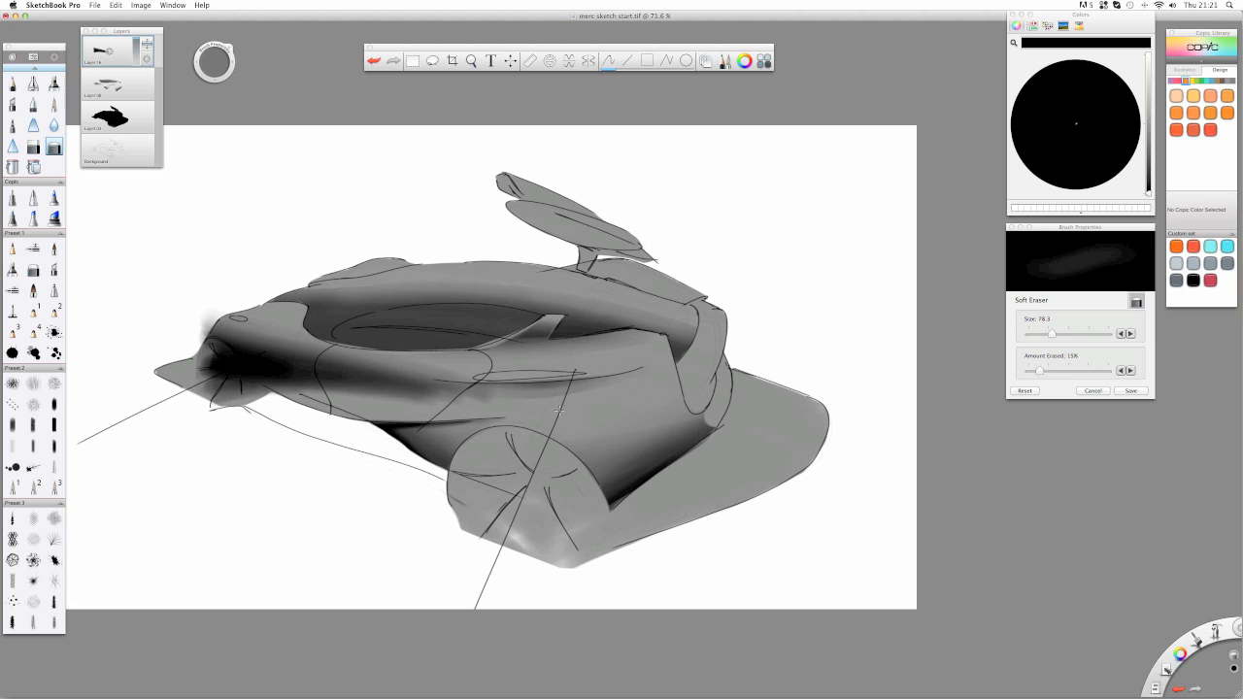
drag(192, 398, 285, 396)
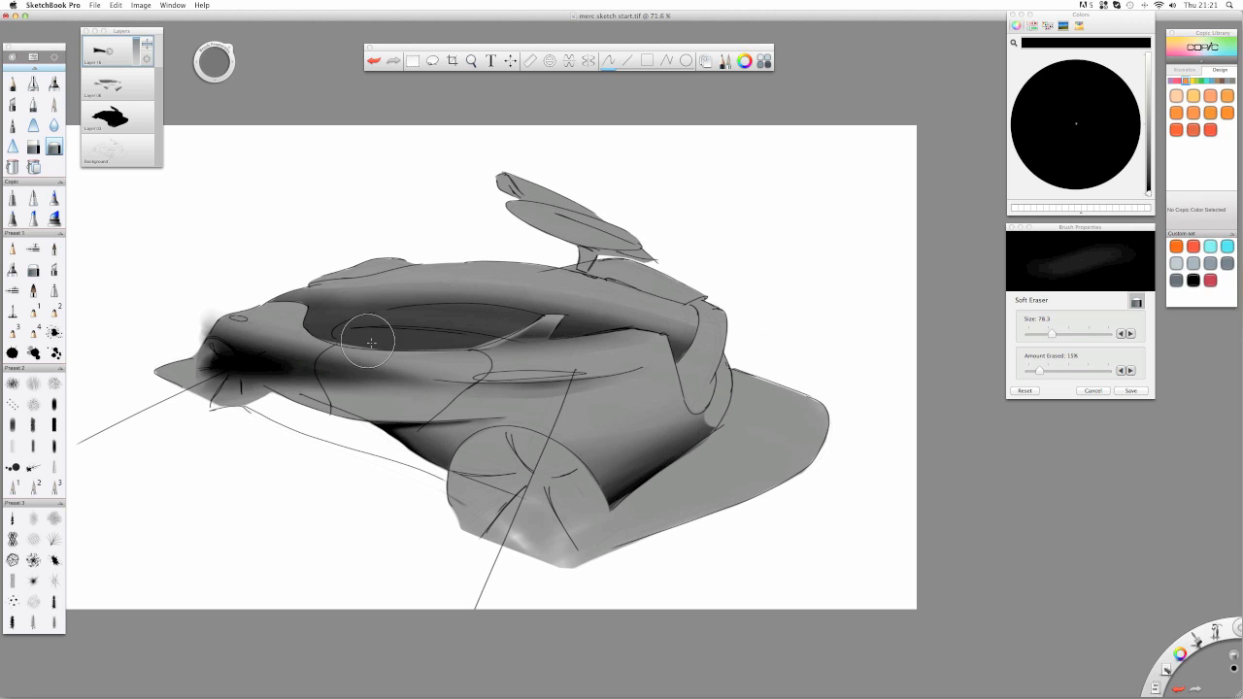
drag(368, 335, 311, 352)
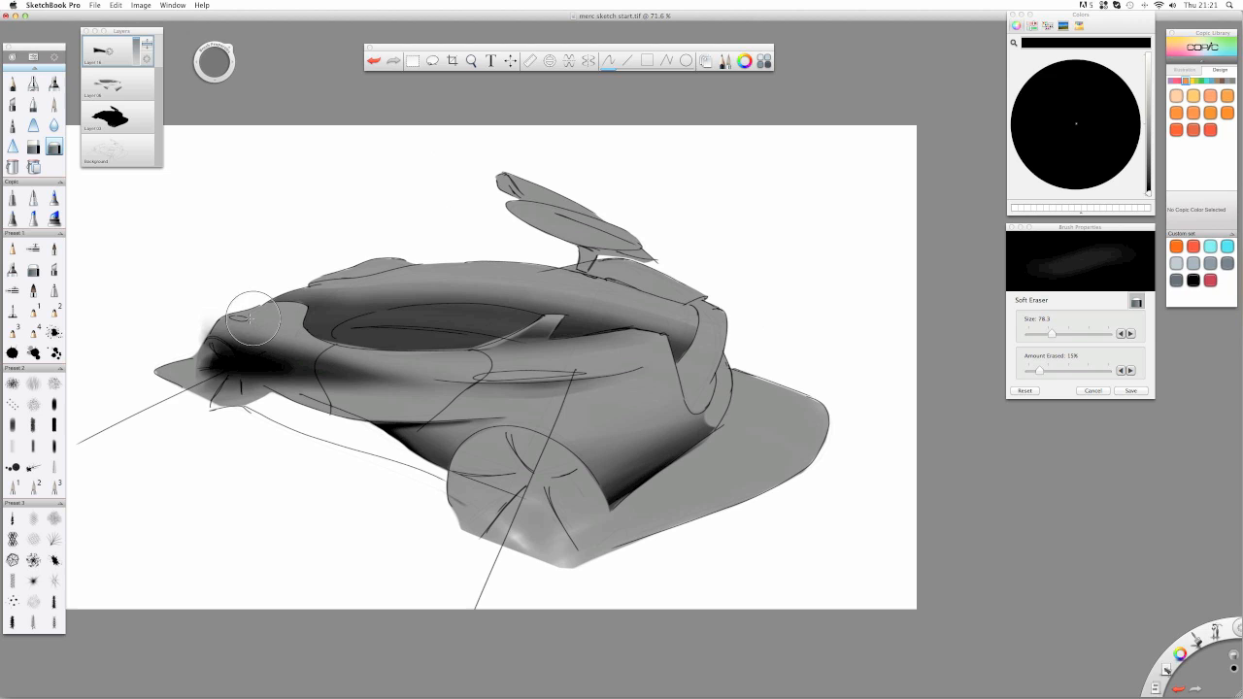
mouse_move(200, 372)
mouse_down()
mouse_move(223, 371)
mouse_move(231, 389)
mouse_up()
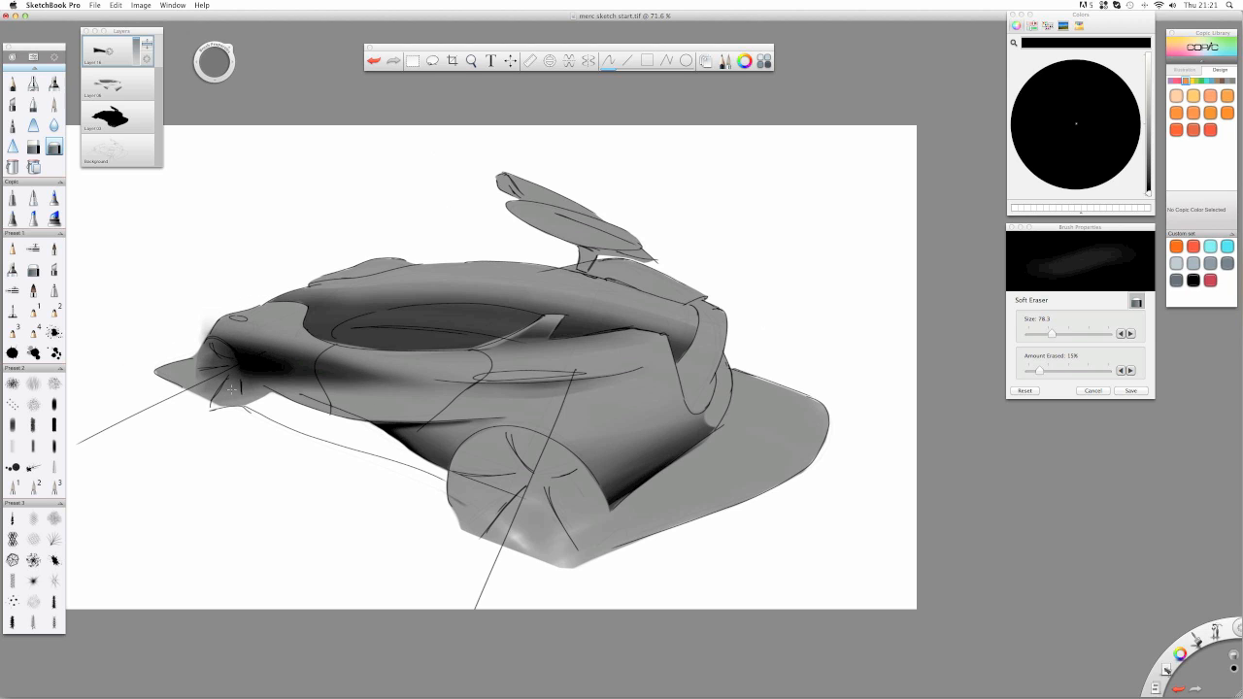
drag(206, 341, 224, 375)
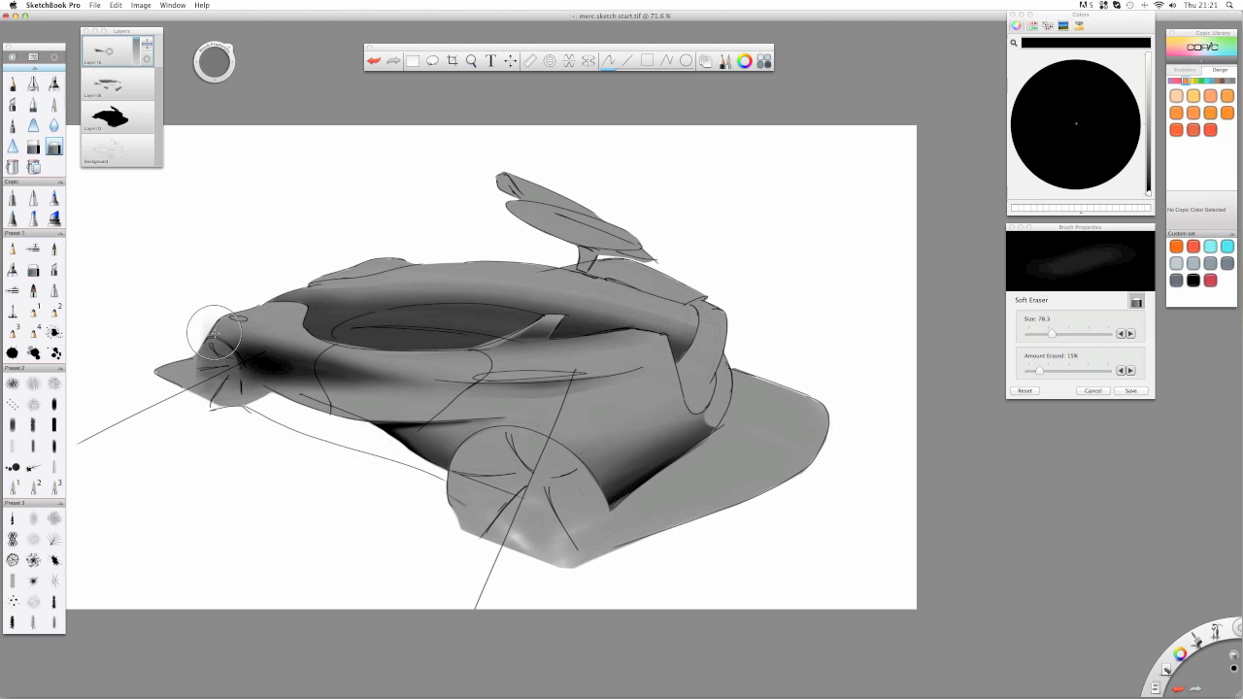
- Reduce the Soft Eraser to size 45.1 and clean the leftover shading around the nose
click(114, 57)
mouse_move(213, 67)
mouse_down()
mouse_move(220, 78)
mouse_move(199, 78)
mouse_up()
drag(219, 318, 223, 324)
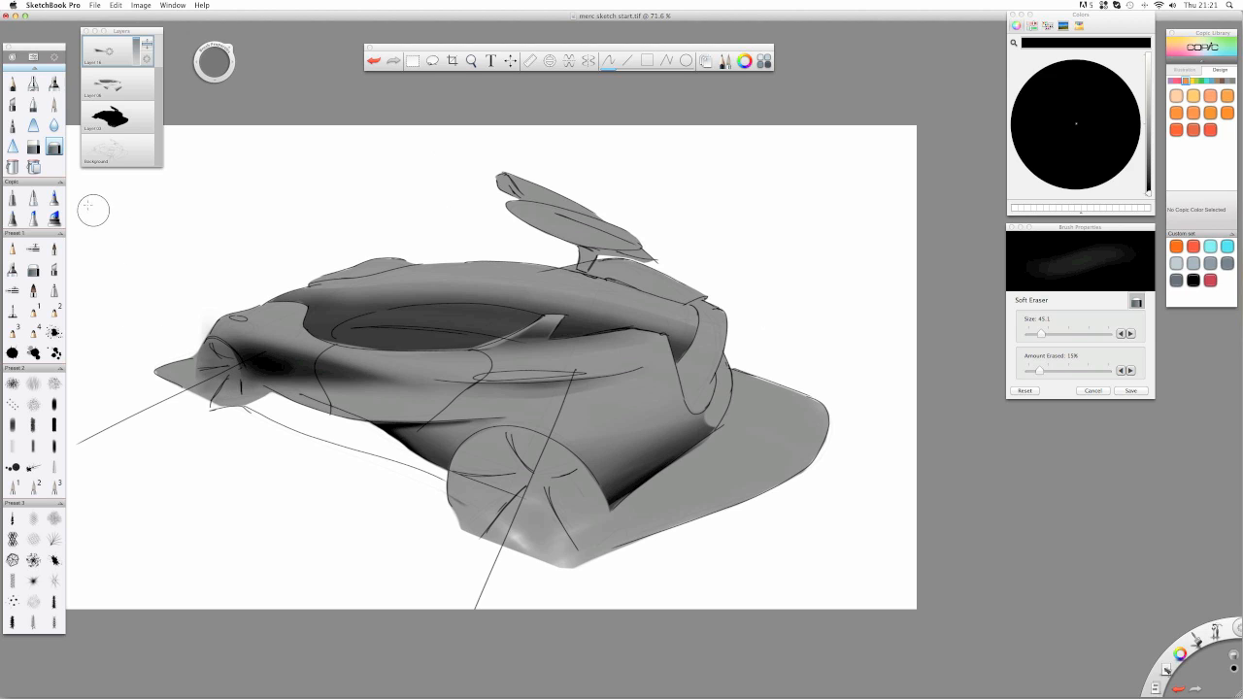
- Merge the front body shading down, undo the merge, lower the layer's opacity and merge it again
click(101, 59)
mouse_move(110, 53)
mouse_down()
mouse_move(109, 75)
mouse_move(107, 52)
mouse_up()
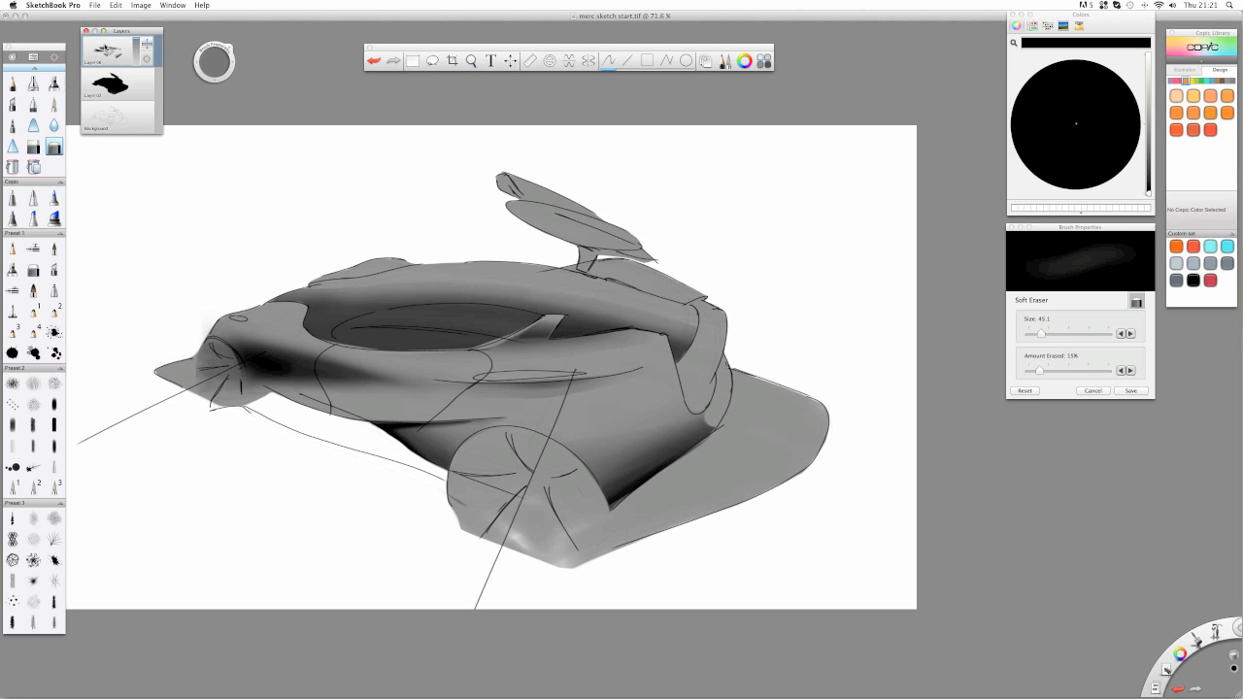
key(super+z)
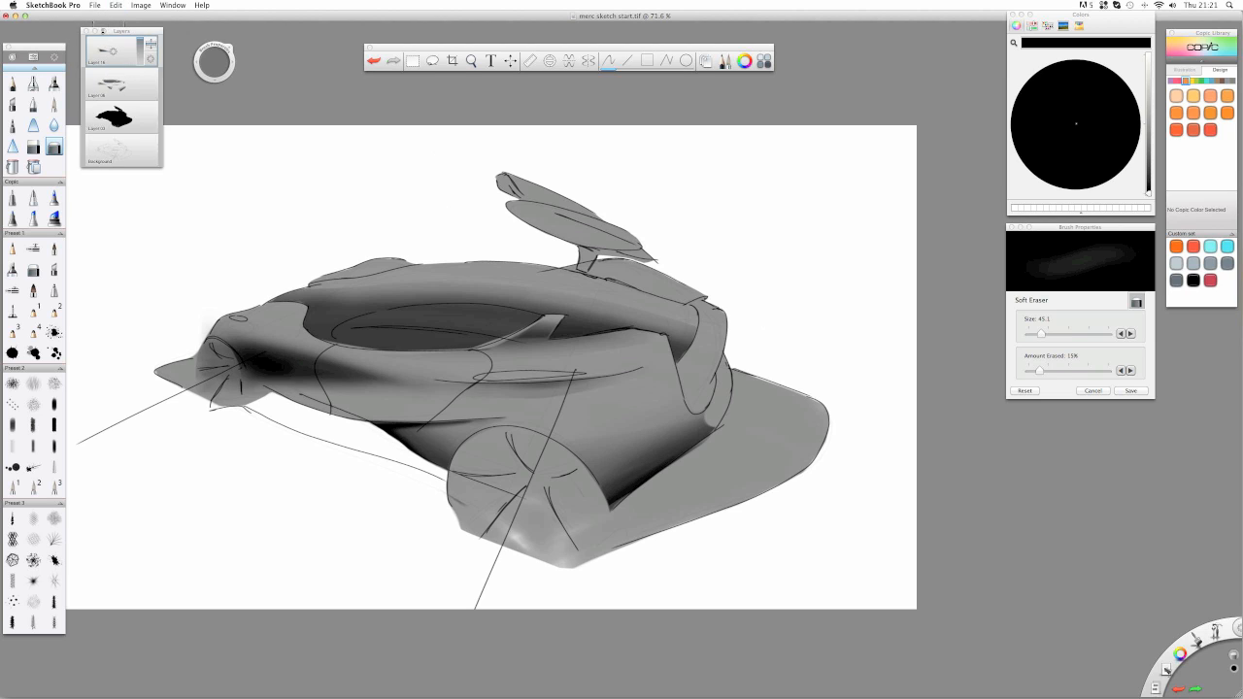
drag(145, 39, 140, 57)
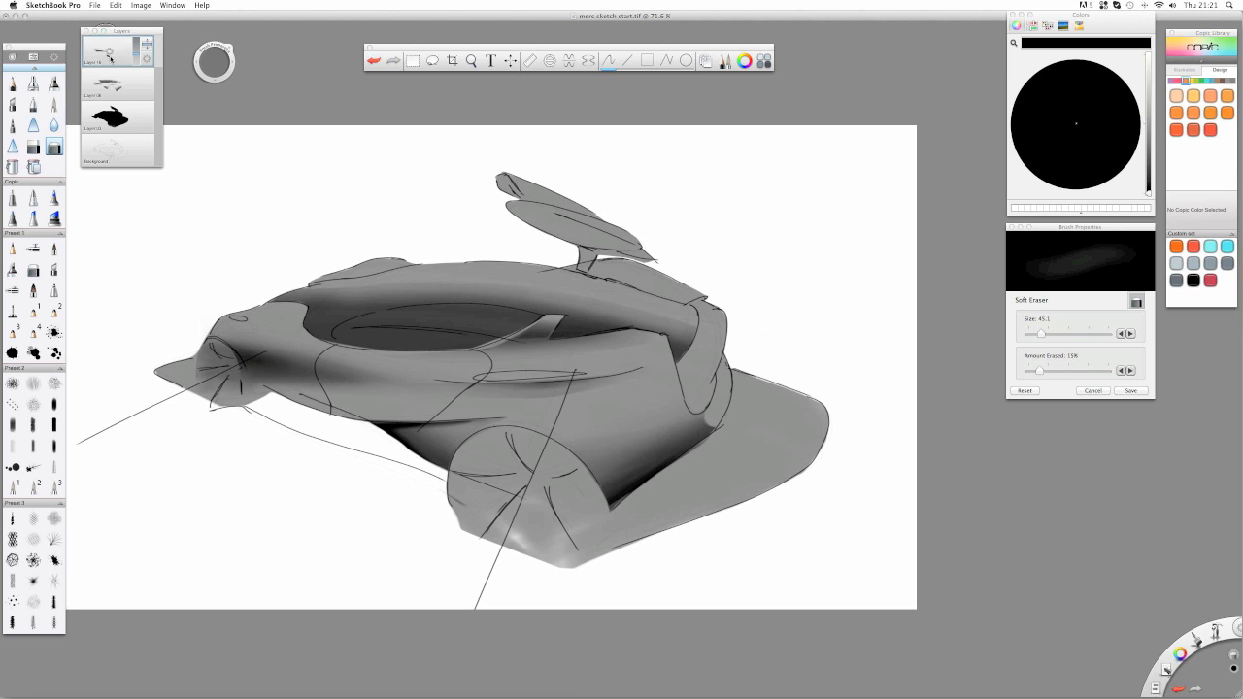
key(super+e)
- Paint a narrow black Marker band from the front wheel along the body side on a new layer and lower its opacity
drag(108, 53, 108, 31)
click(54, 83)
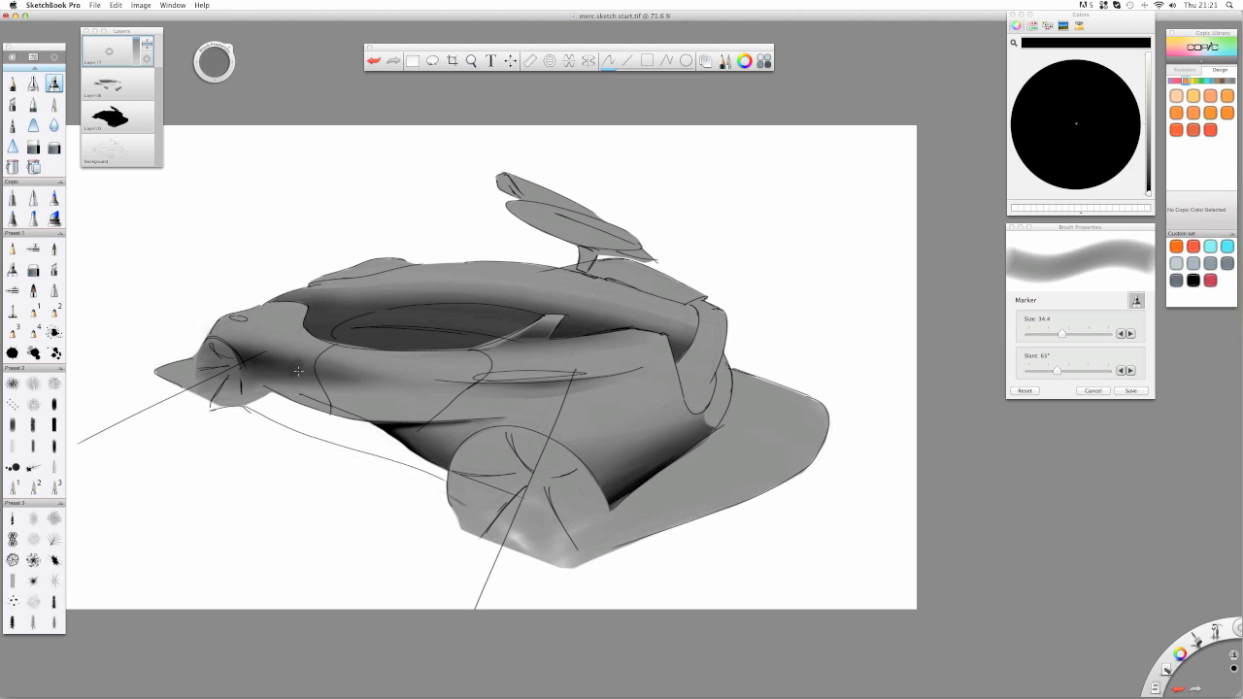
mouse_move(249, 335)
mouse_down()
mouse_move(242, 365)
mouse_move(276, 360)
mouse_move(232, 353)
mouse_move(281, 353)
mouse_move(226, 352)
mouse_move(392, 371)
mouse_up()
drag(209, 349, 407, 382)
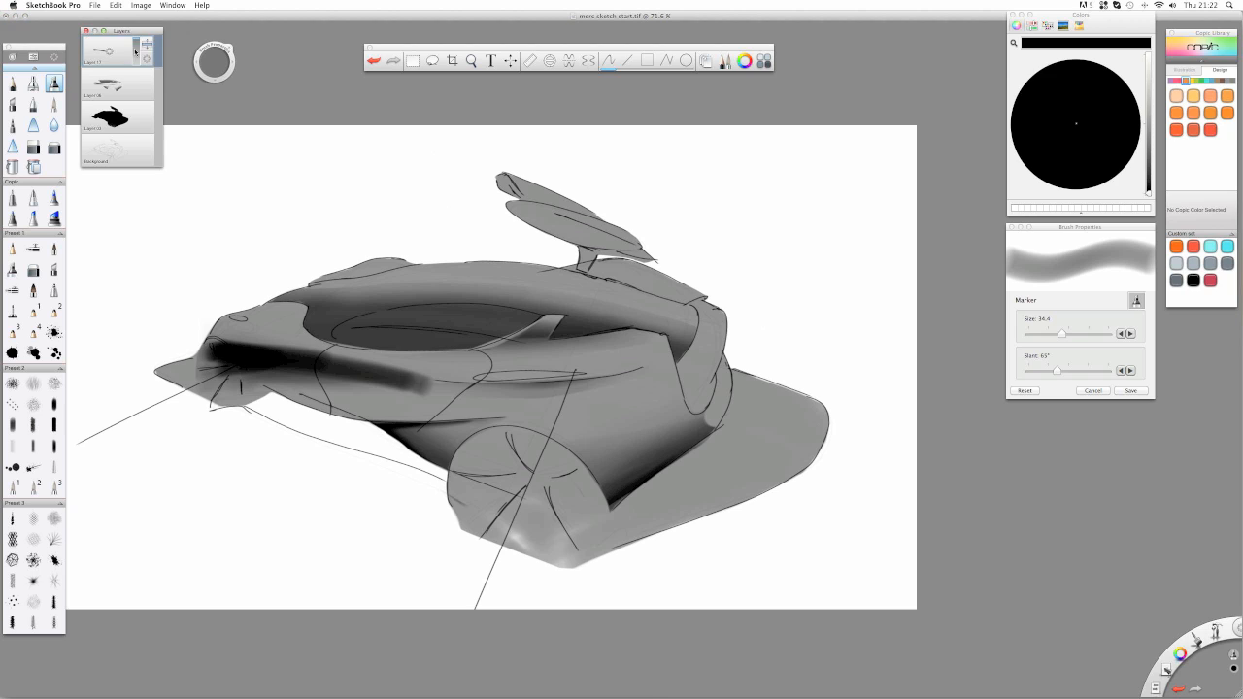
click(136, 51)
- Trim the narrow band to a tapering crease along the body side and off the front wheel with the Hard Eraser
click(33, 147)
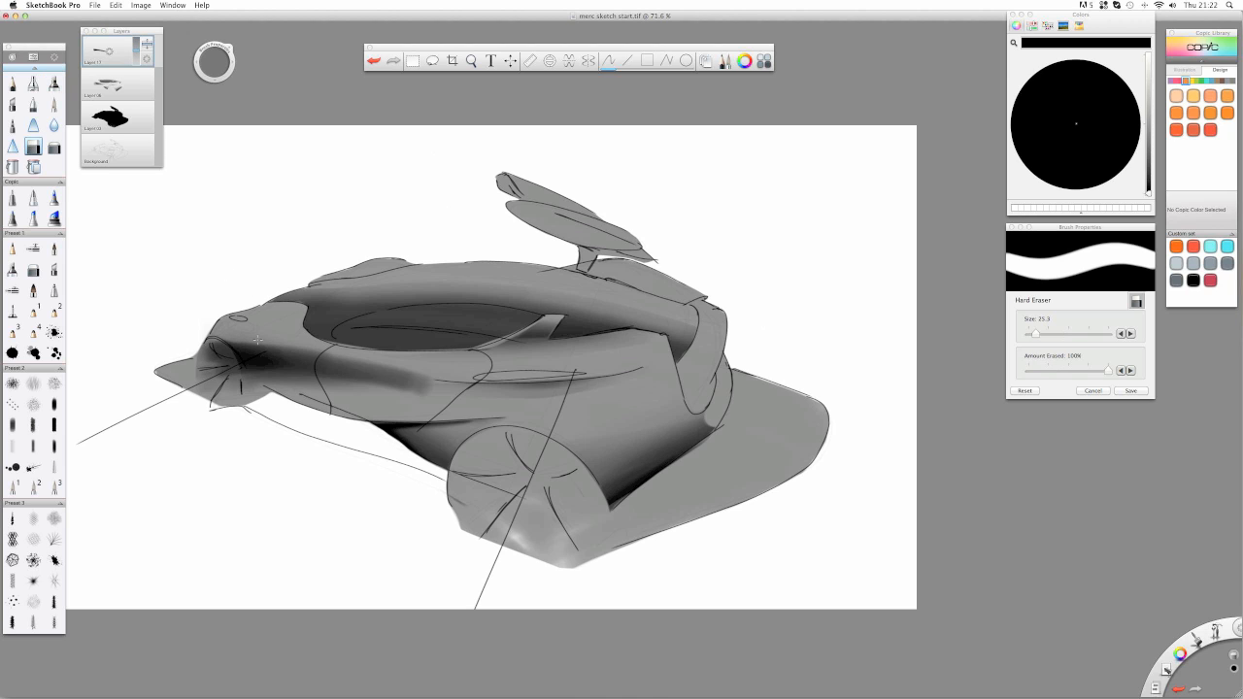
drag(227, 333, 452, 379)
drag(239, 382, 427, 382)
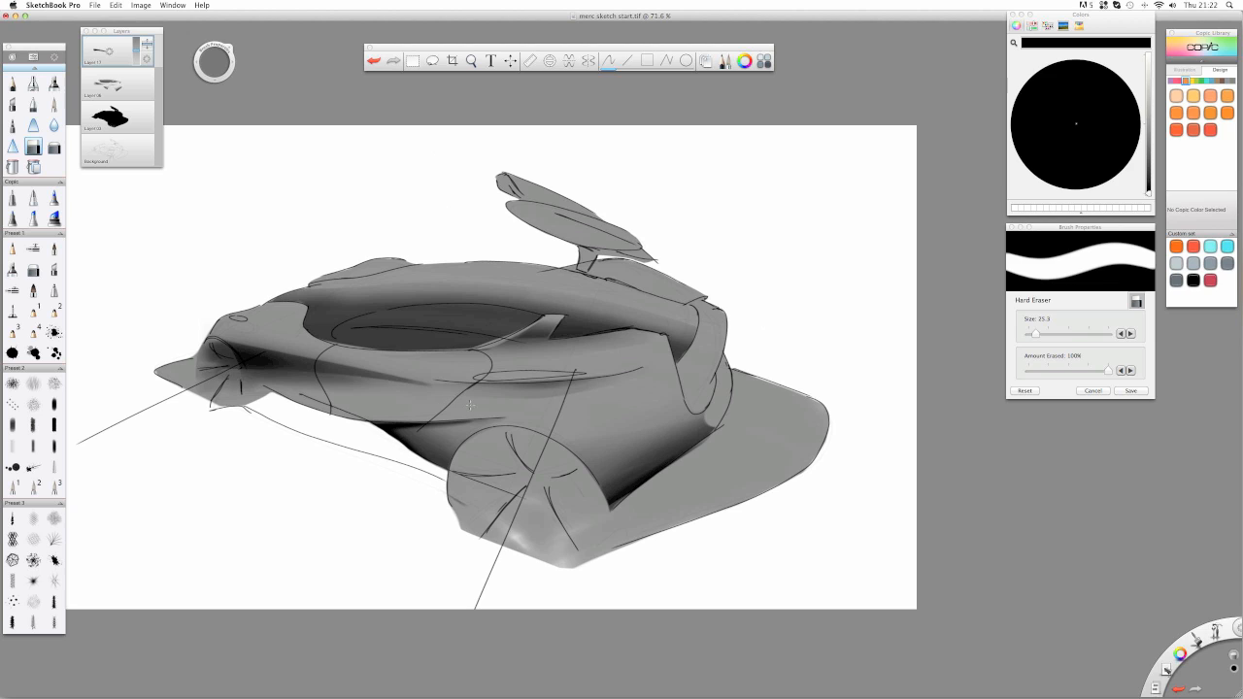
mouse_move(213, 349)
mouse_down()
mouse_move(231, 363)
mouse_move(207, 357)
mouse_up()
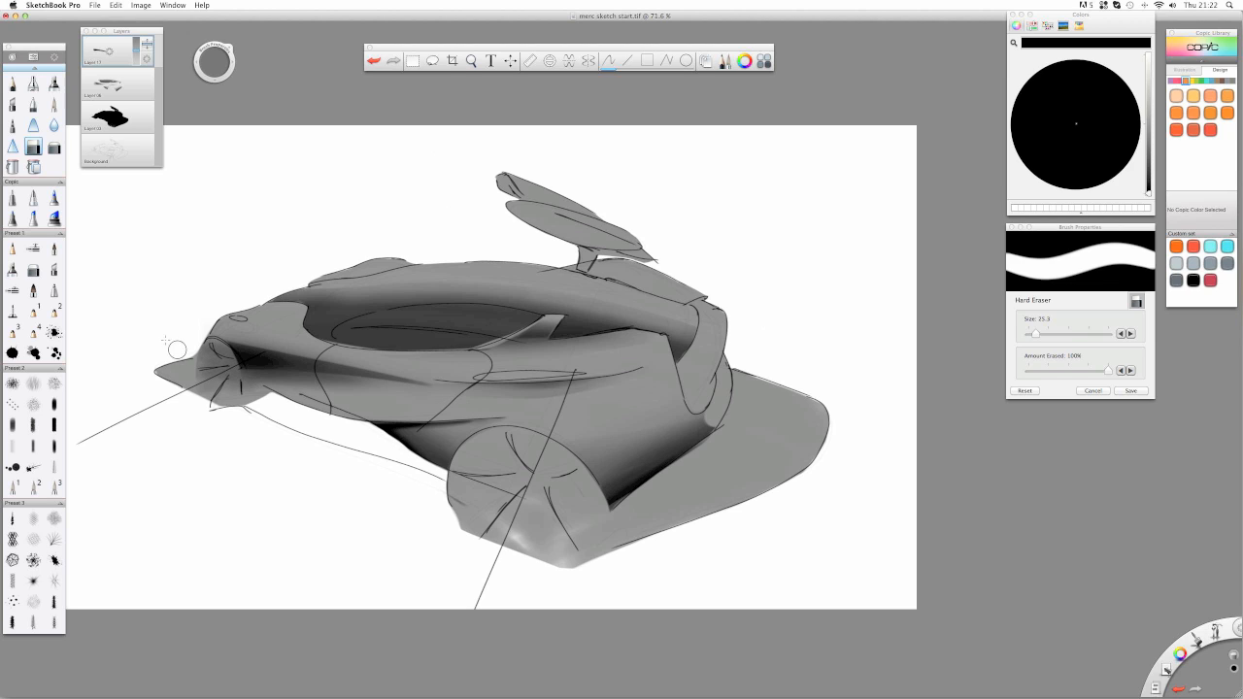
- Fade the crease shading with the Soft Eraser, lower its layer opacity to about 28% and merge it down
click(54, 146)
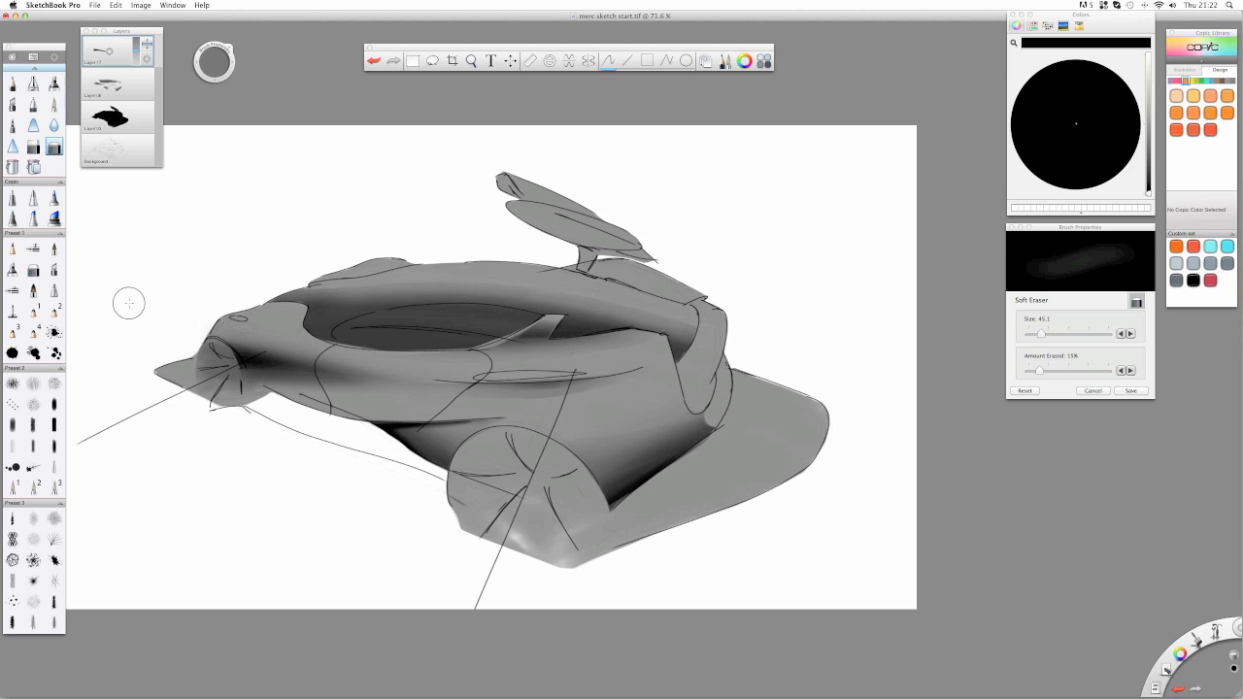
drag(133, 47, 137, 59)
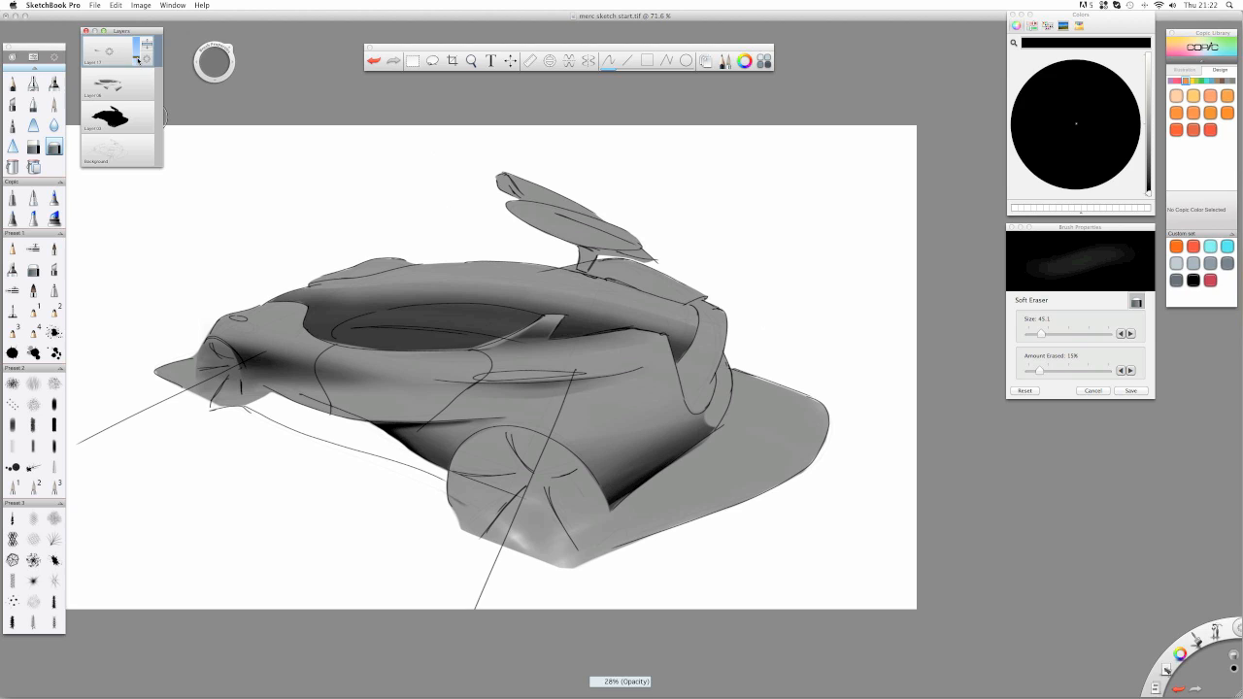
drag(133, 56, 133, 57)
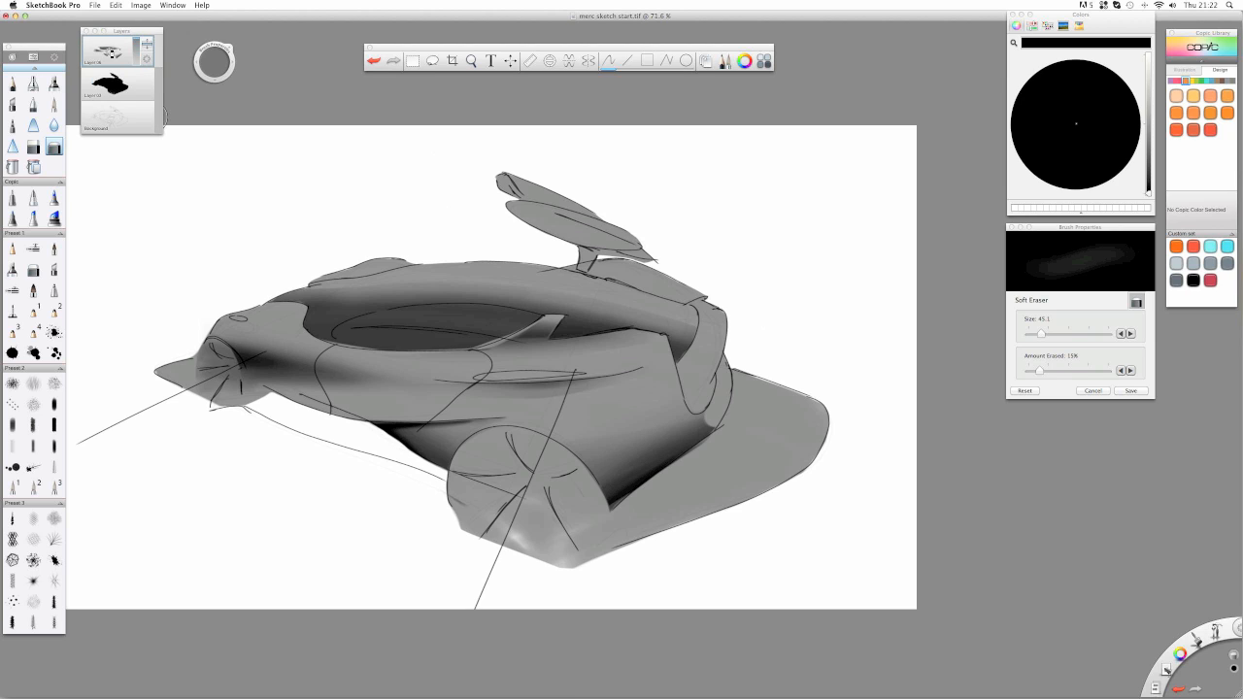
- Paint a curved black Marker stroke over the side slot behind the door line on a new layer and lower its opacity
click(53, 83)
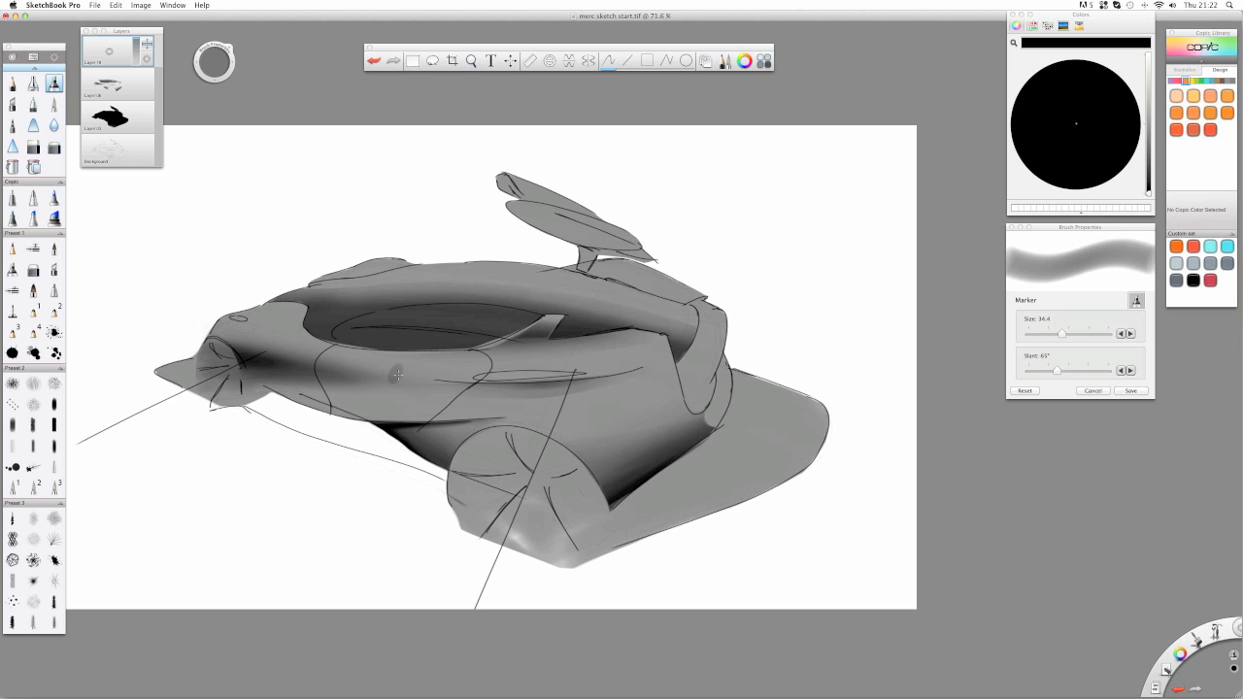
mouse_move(584, 367)
mouse_down()
mouse_move(496, 376)
mouse_move(596, 366)
mouse_move(453, 369)
mouse_move(621, 362)
mouse_up()
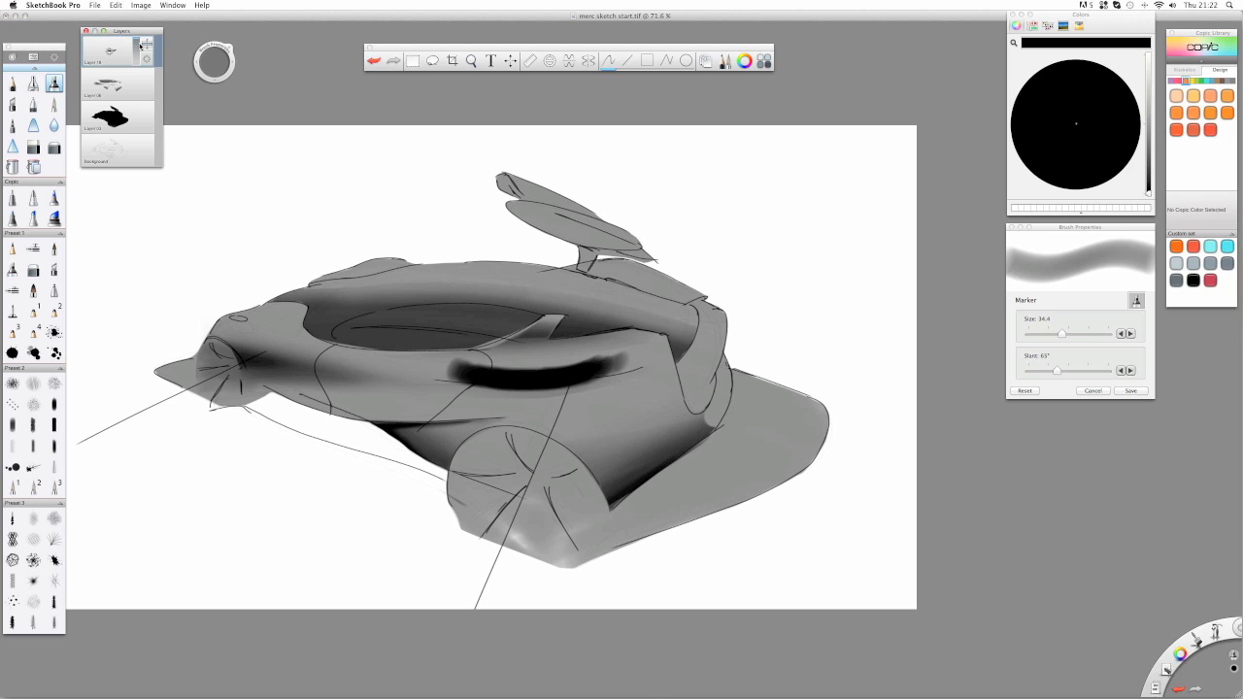
key(super+z)
key(super+z)
- Trim the slot shading to its upper and lower lines with the Hard Eraser, and soften it with the Soft Eraser
click(34, 147)
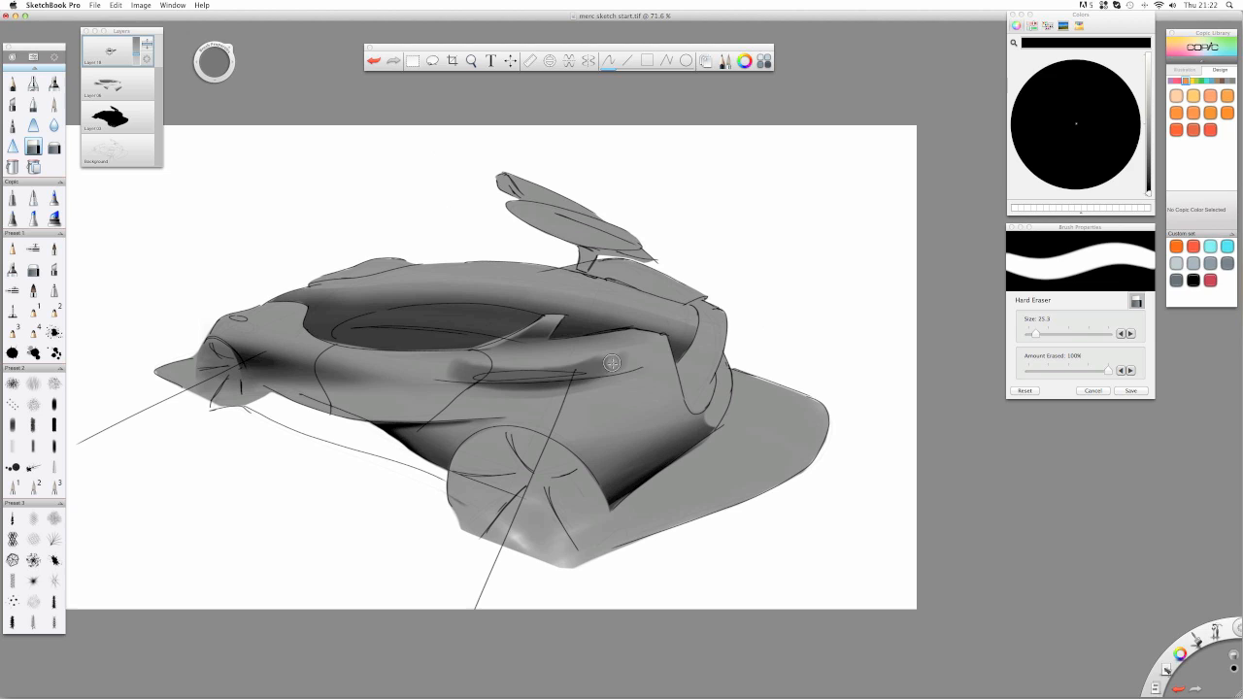
mouse_move(621, 361)
mouse_down()
mouse_move(534, 370)
mouse_move(640, 365)
mouse_move(407, 370)
mouse_move(616, 353)
mouse_move(411, 363)
mouse_up()
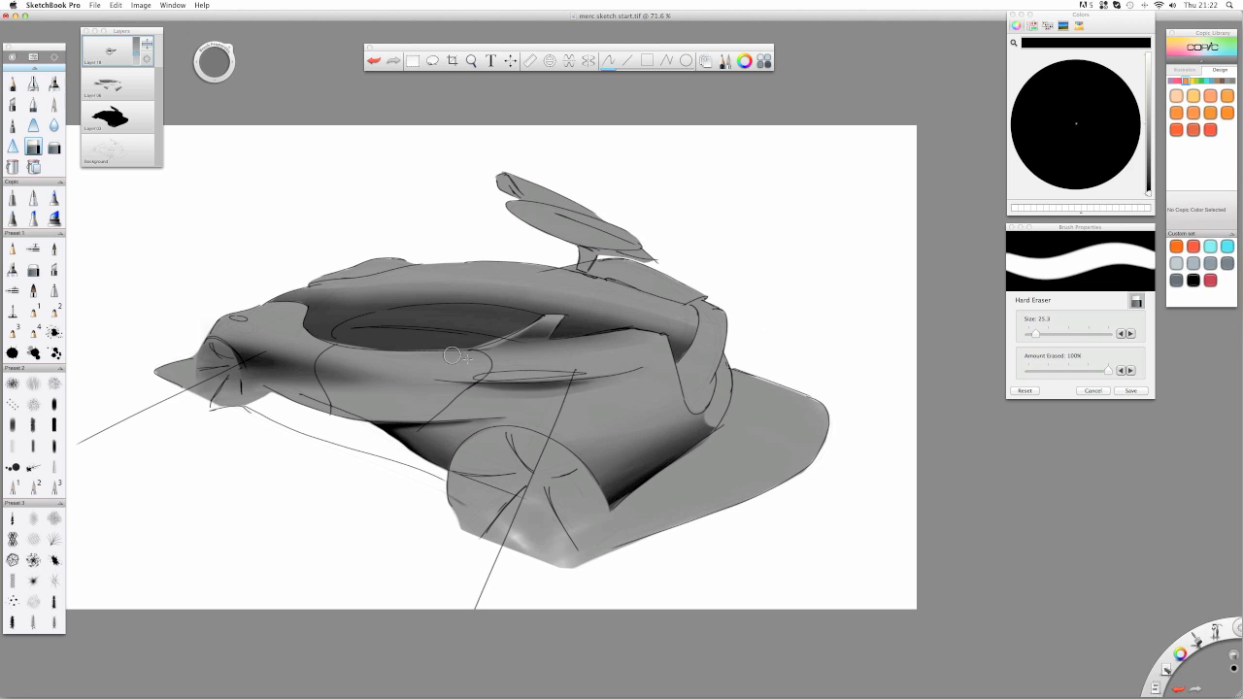
drag(602, 377, 456, 384)
click(54, 147)
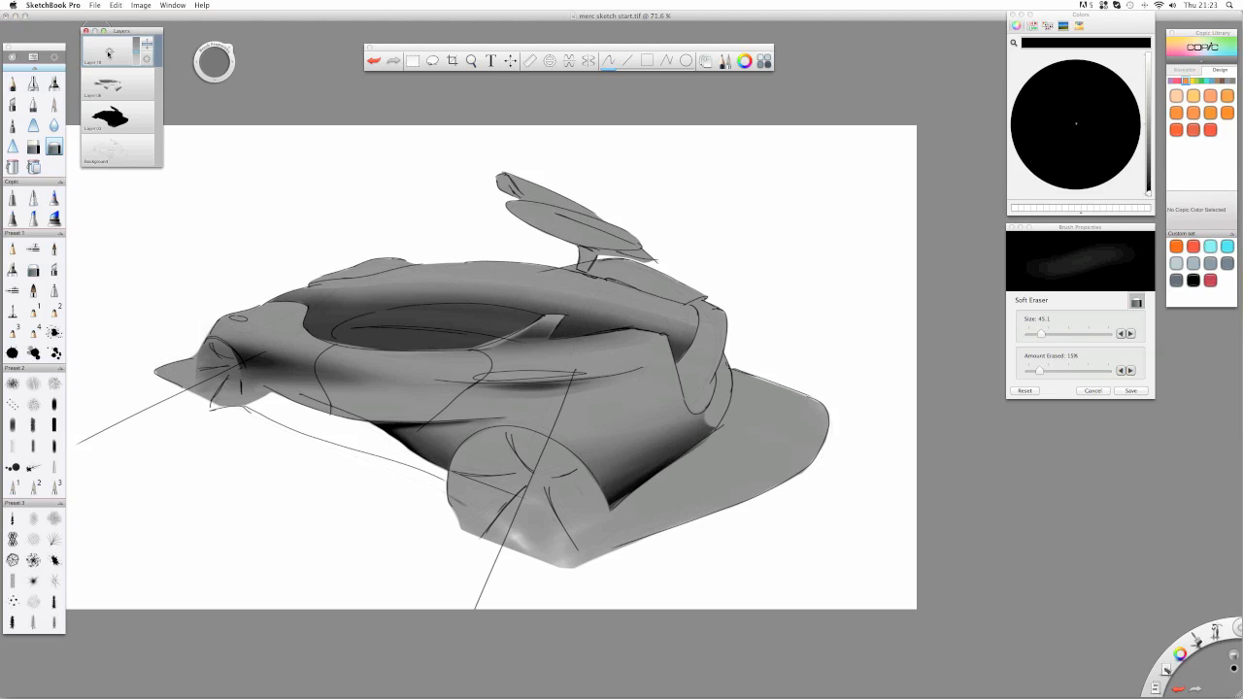
- Draw a shallow arc with the Pencil in the blank area above the car on a new layer
click(54, 84)
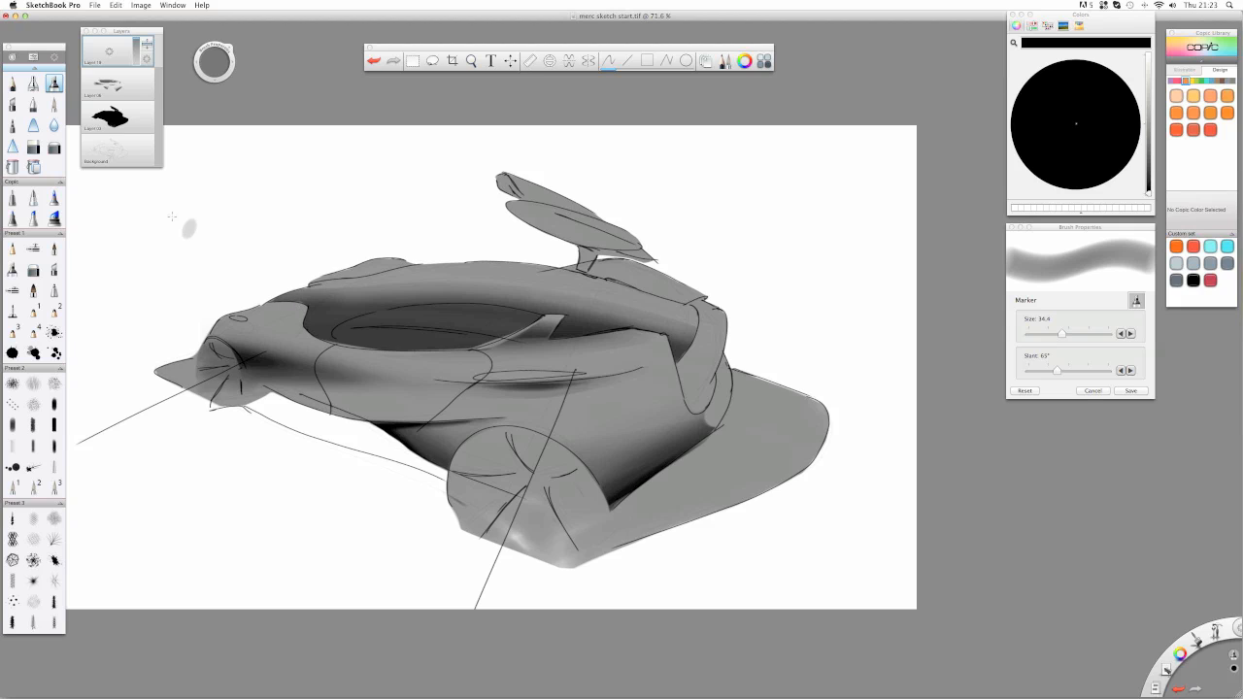
click(13, 84)
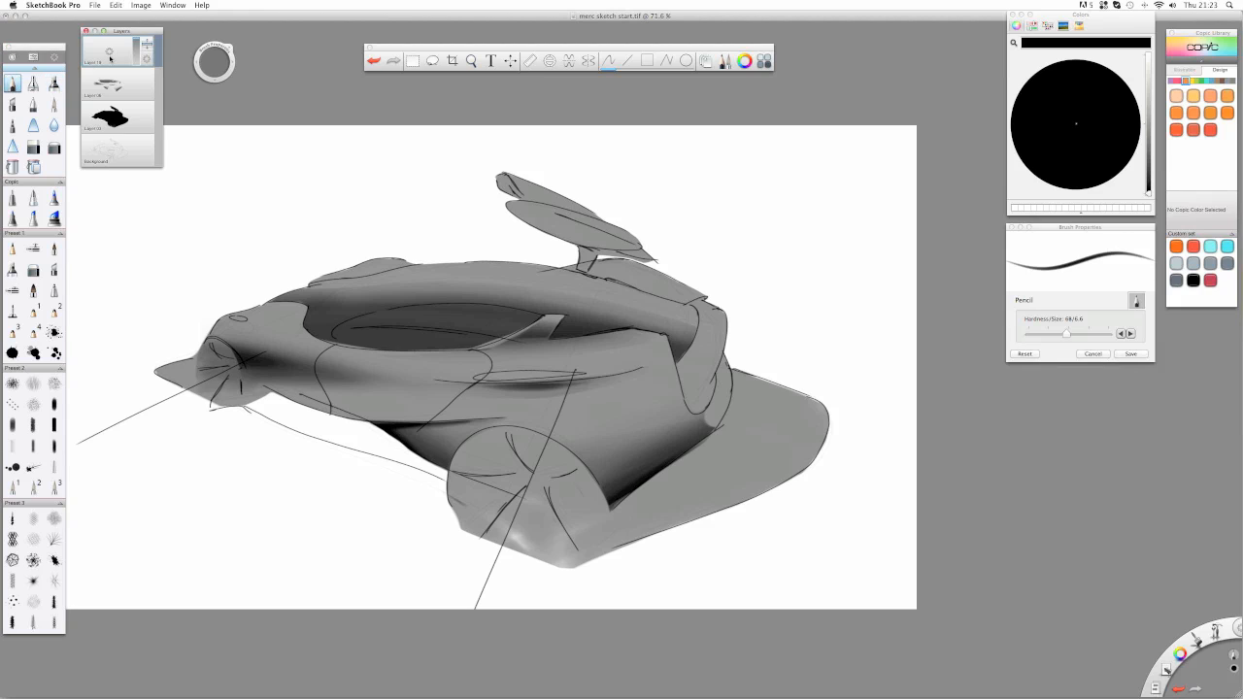
drag(109, 54, 106, 33)
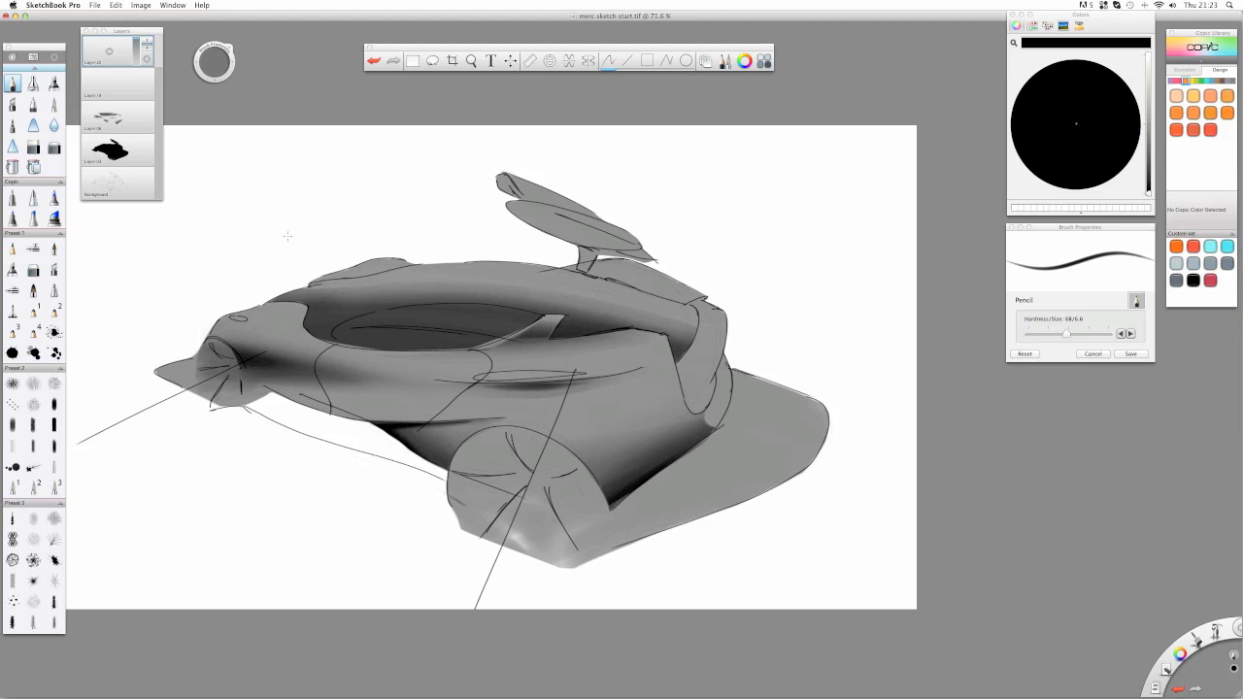
drag(430, 201, 273, 203)
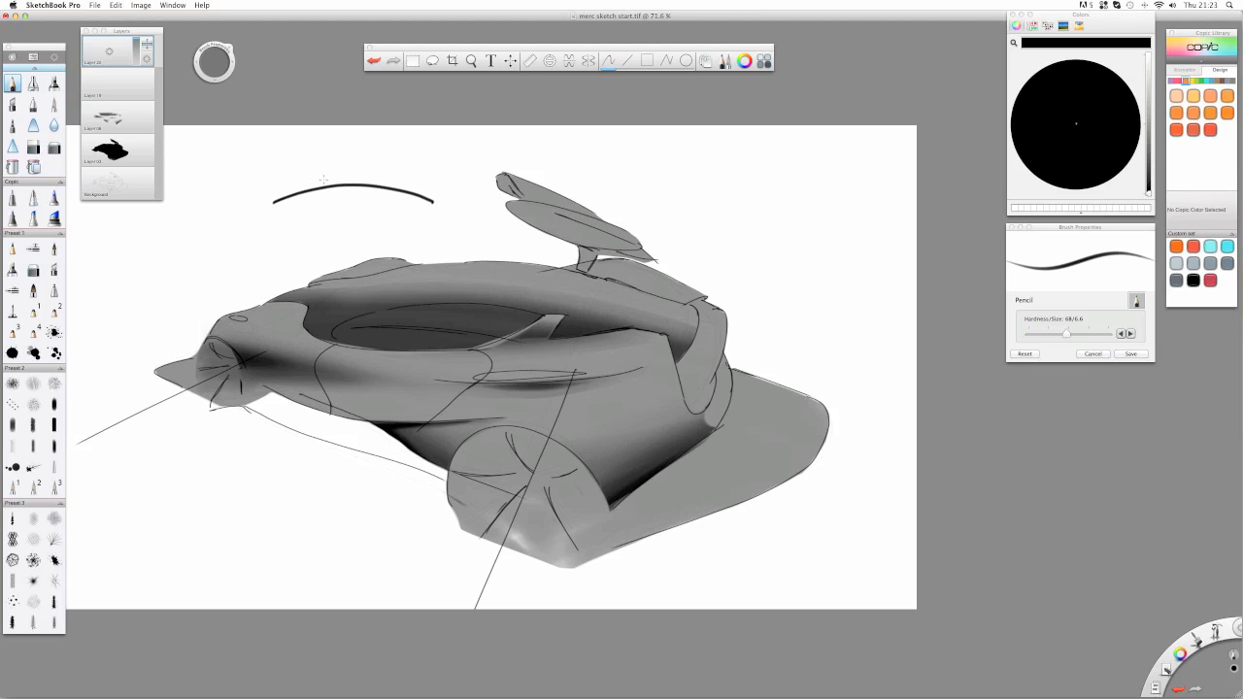
- Draw outward arrows along the arc and on a matching curve over the front of the car, and clear these Pencil annotations
mouse_move(353, 178)
mouse_down()
mouse_move(353, 148)
mouse_move(360, 159)
mouse_up()
drag(422, 199, 439, 176)
mouse_move(281, 195)
mouse_down()
mouse_move(276, 162)
mouse_move(270, 171)
mouse_up()
mouse_move(358, 271)
mouse_down()
mouse_move(283, 311)
mouse_move(314, 255)
mouse_up()
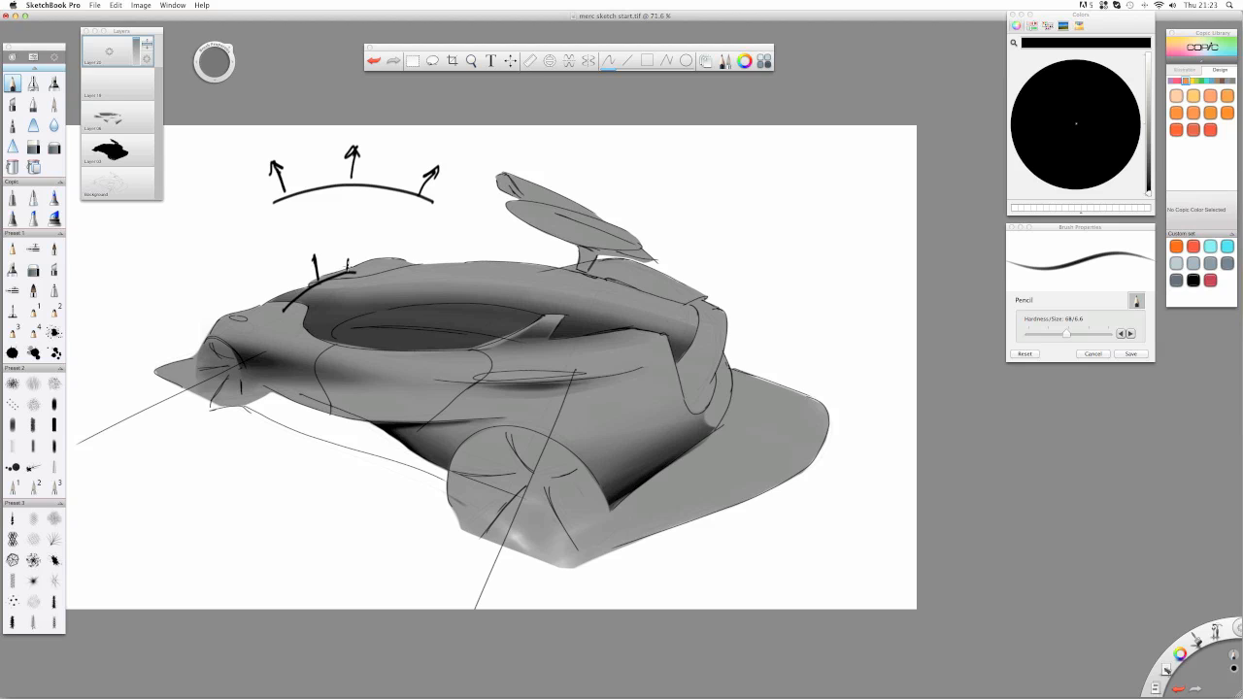
drag(288, 295, 271, 279)
drag(240, 312, 231, 332)
click(111, 58)
click(135, 35)
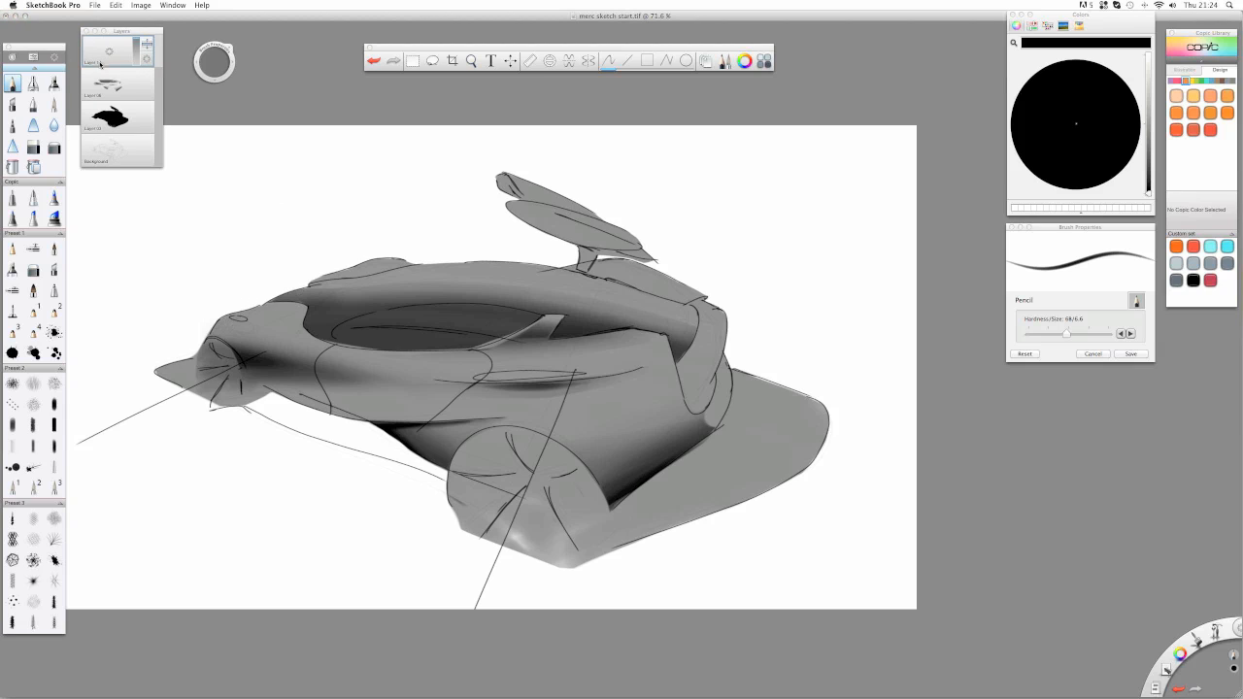
- Paint black Marker strokes over the front wheel arch, the hood edge by the cockpit and the far fender, and lower the layer's opacity
click(53, 83)
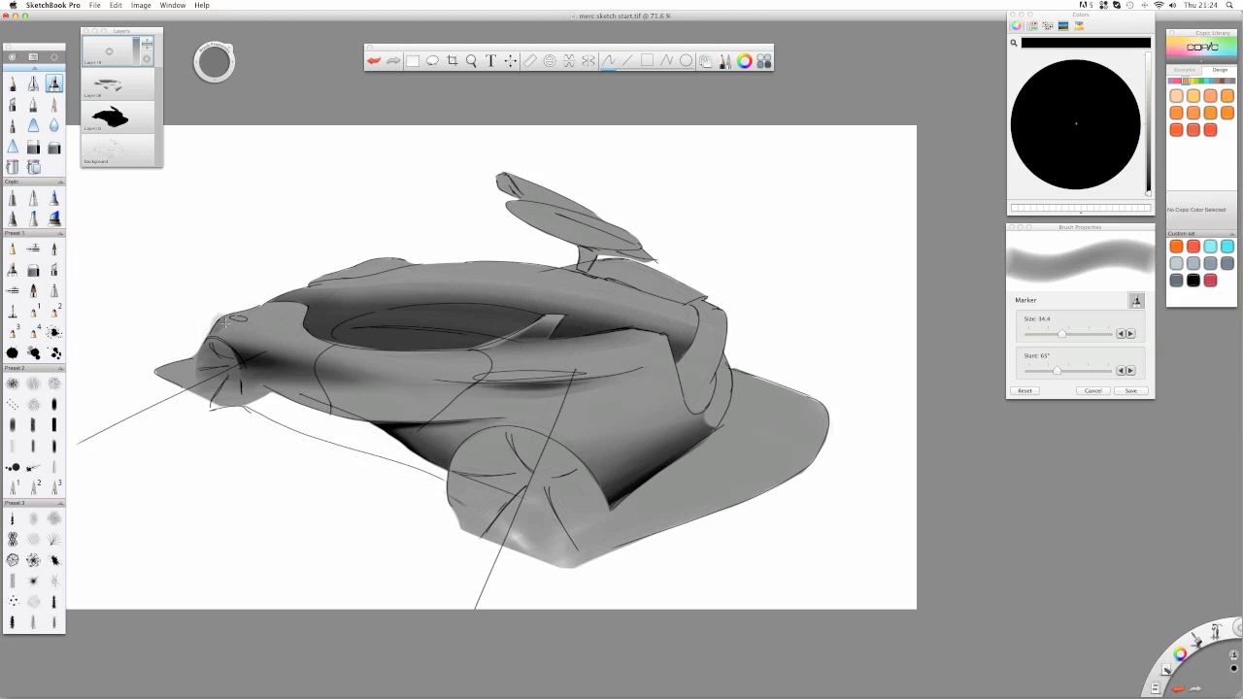
mouse_move(201, 337)
mouse_down()
mouse_move(178, 291)
mouse_move(251, 294)
mouse_move(214, 331)
mouse_move(256, 349)
mouse_move(206, 330)
mouse_move(243, 336)
mouse_up()
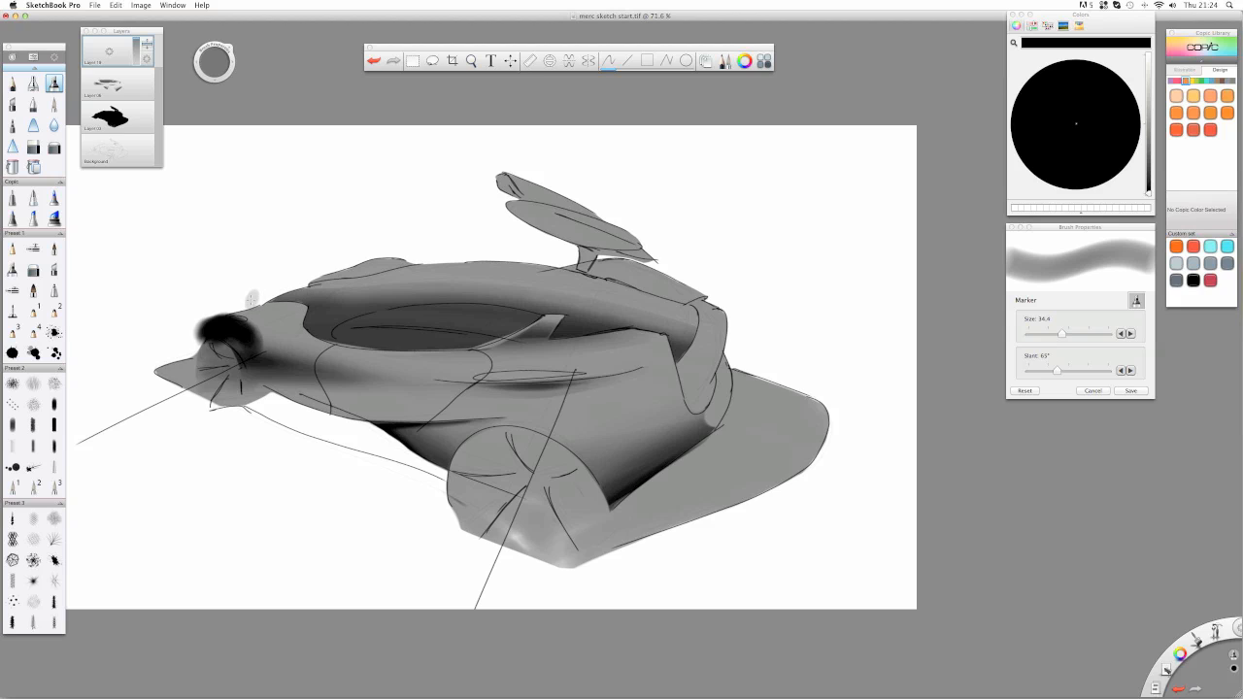
mouse_move(252, 289)
mouse_down()
mouse_move(282, 304)
mouse_move(241, 297)
mouse_move(321, 323)
mouse_up()
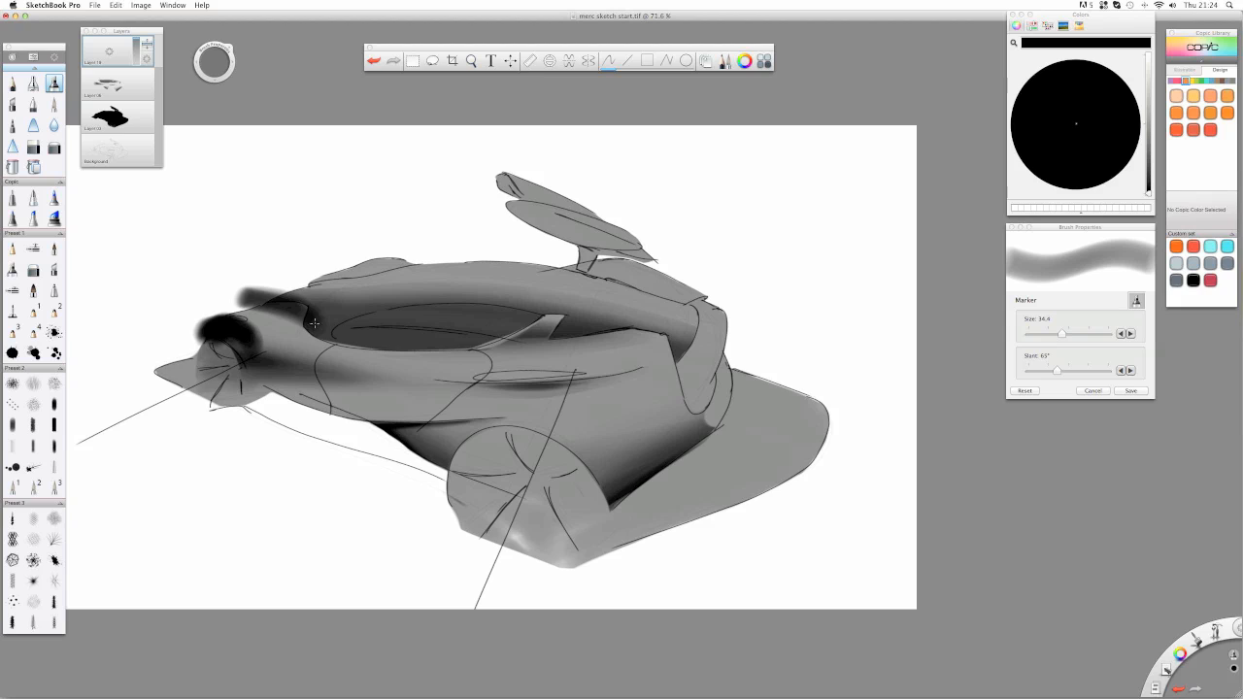
drag(243, 294, 322, 324)
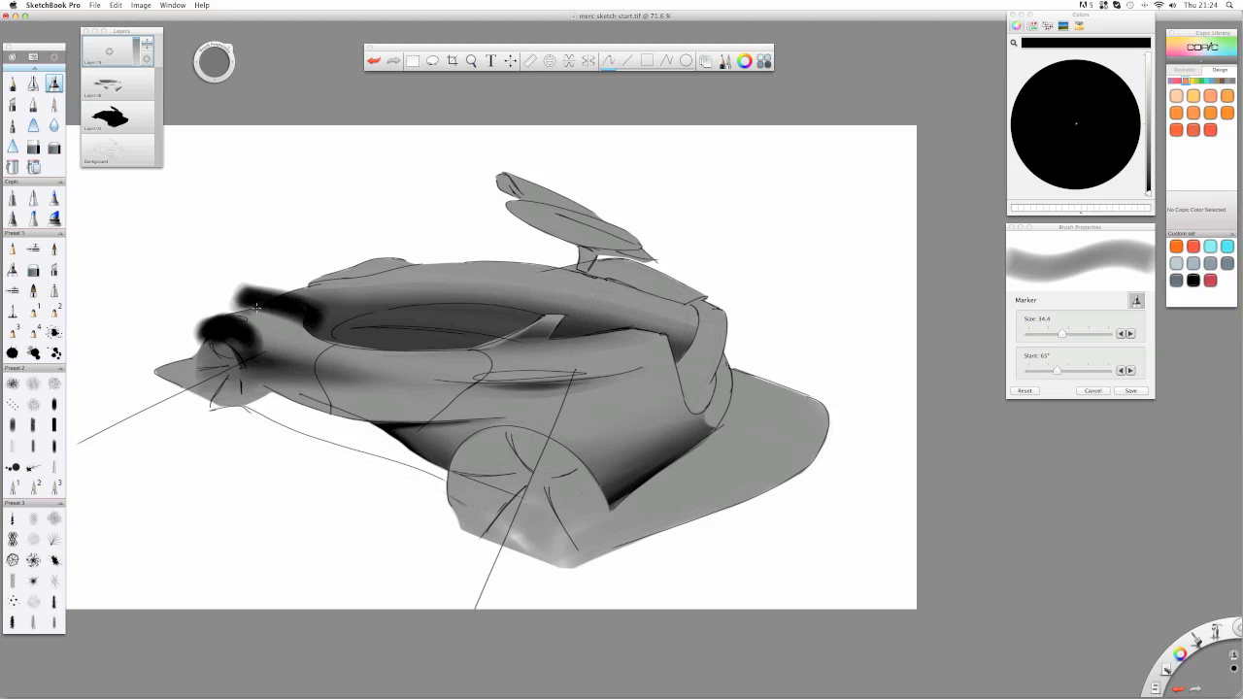
drag(244, 303, 330, 339)
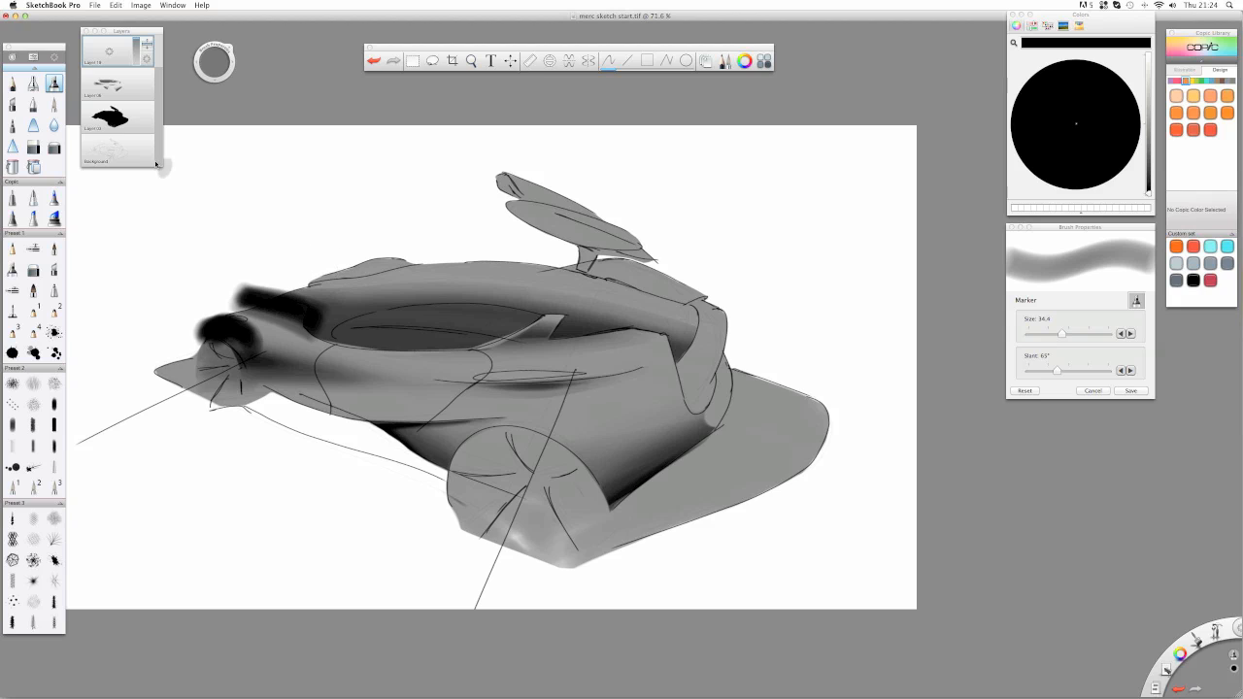
drag(390, 249, 365, 259)
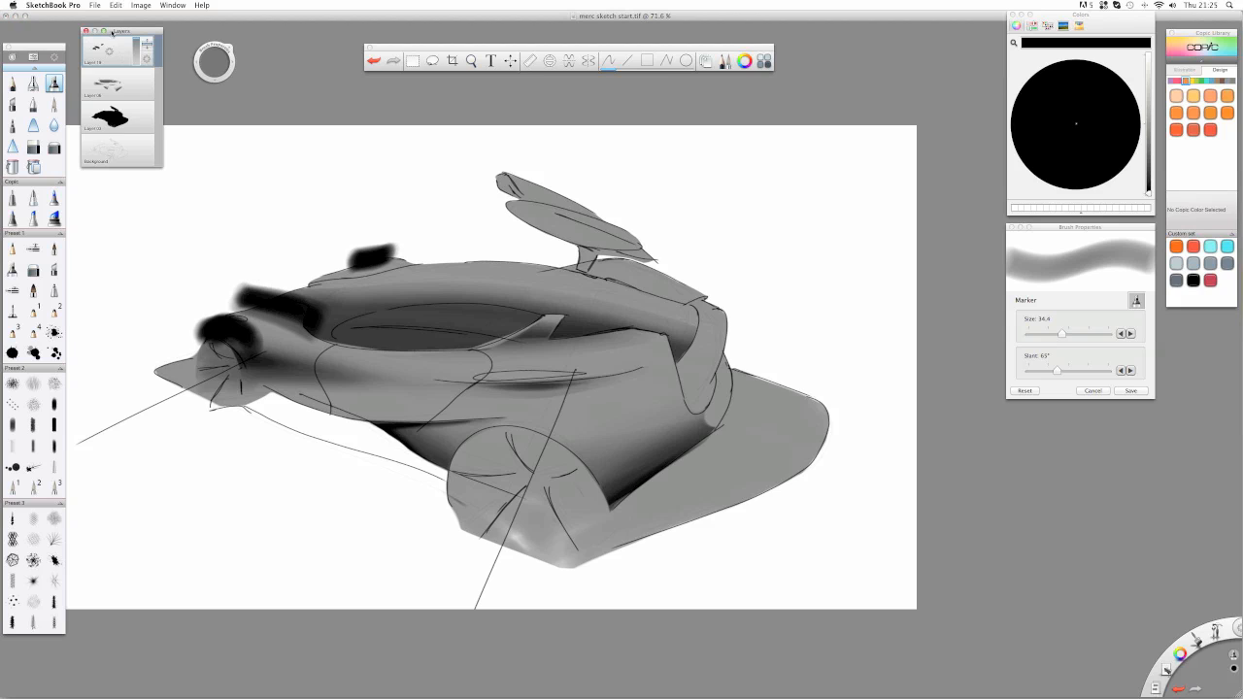
drag(136, 52, 136, 58)
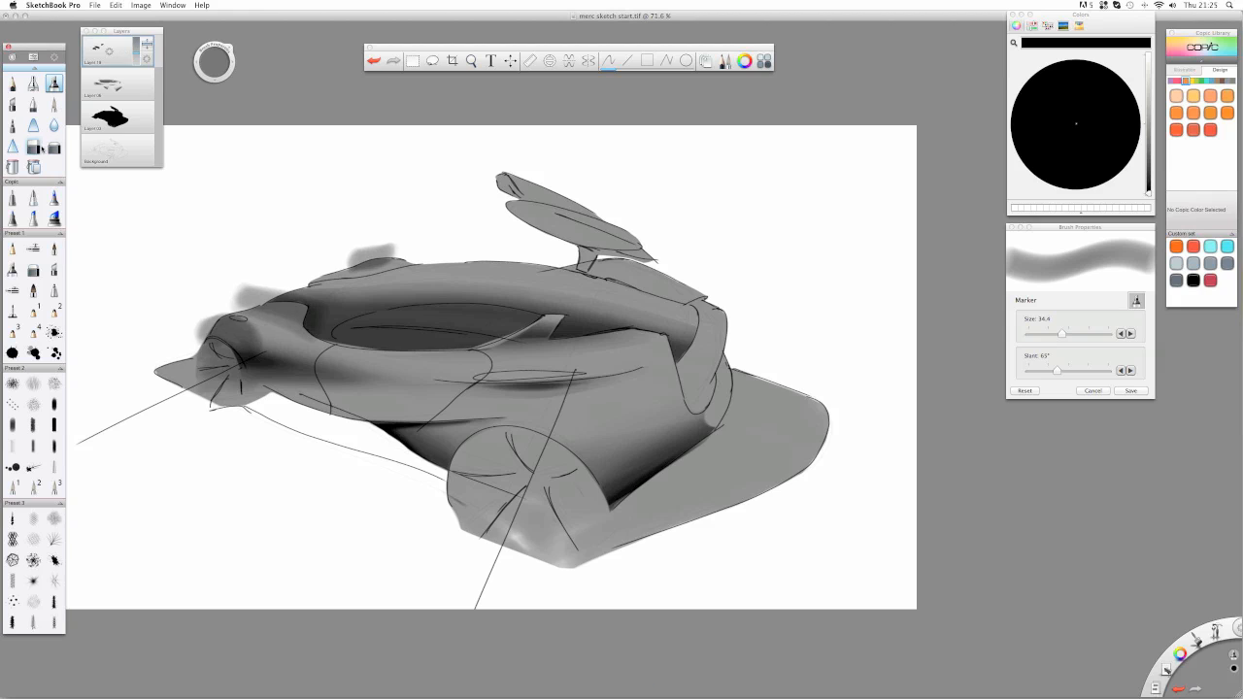
- Trim the Marker overspill outside the nose, far fender and front wheel outlines with the Hard Eraser
click(34, 148)
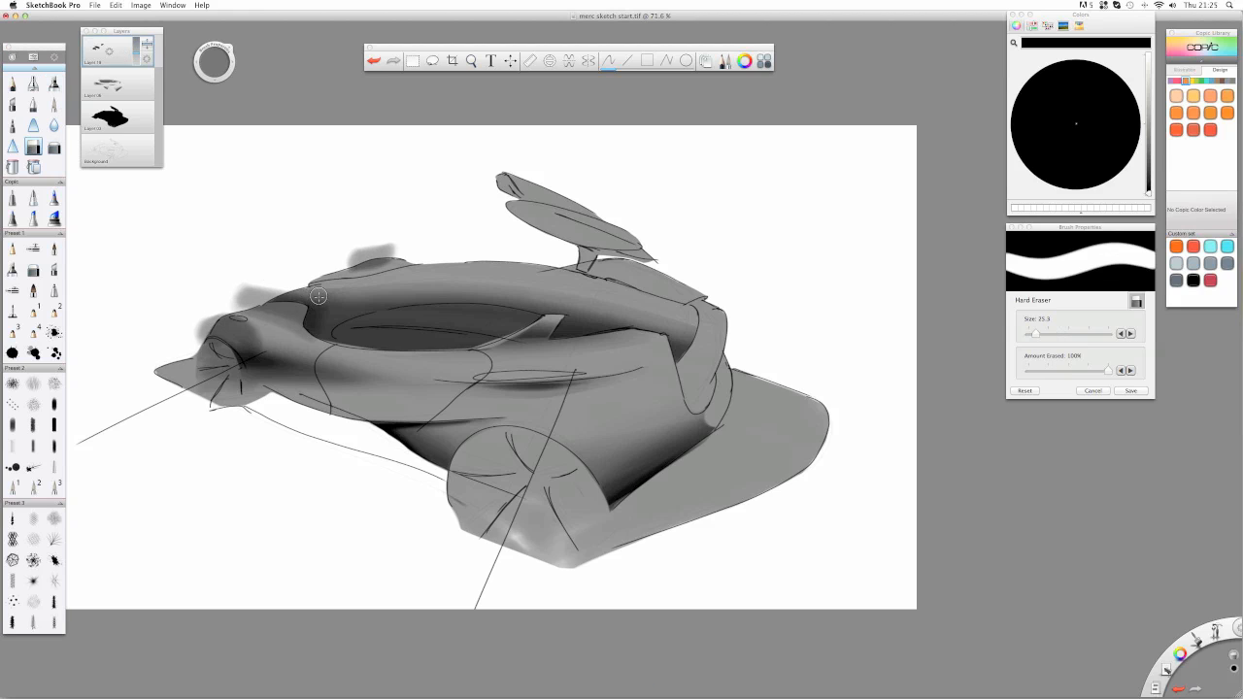
mouse_move(299, 294)
mouse_down()
mouse_move(268, 290)
mouse_move(311, 293)
mouse_move(257, 291)
mouse_move(313, 294)
mouse_move(190, 303)
mouse_move(264, 293)
mouse_move(191, 336)
mouse_up()
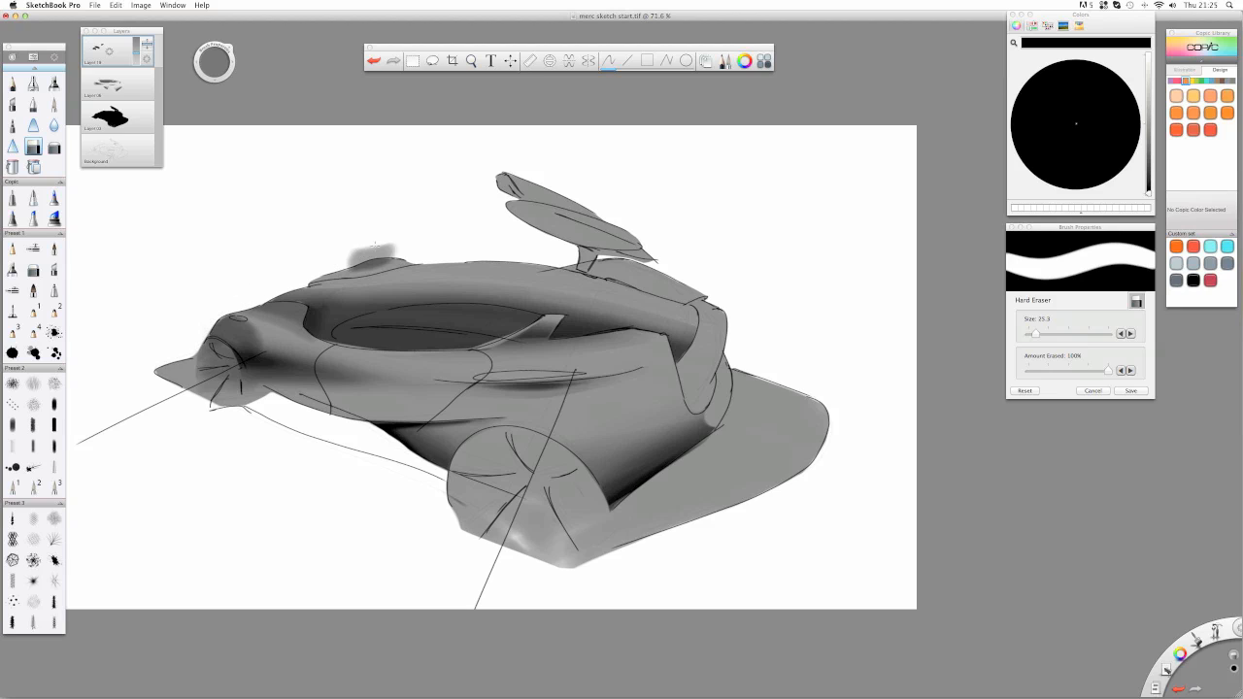
mouse_move(355, 251)
mouse_down()
mouse_move(388, 251)
mouse_move(333, 263)
mouse_up()
drag(210, 345, 215, 345)
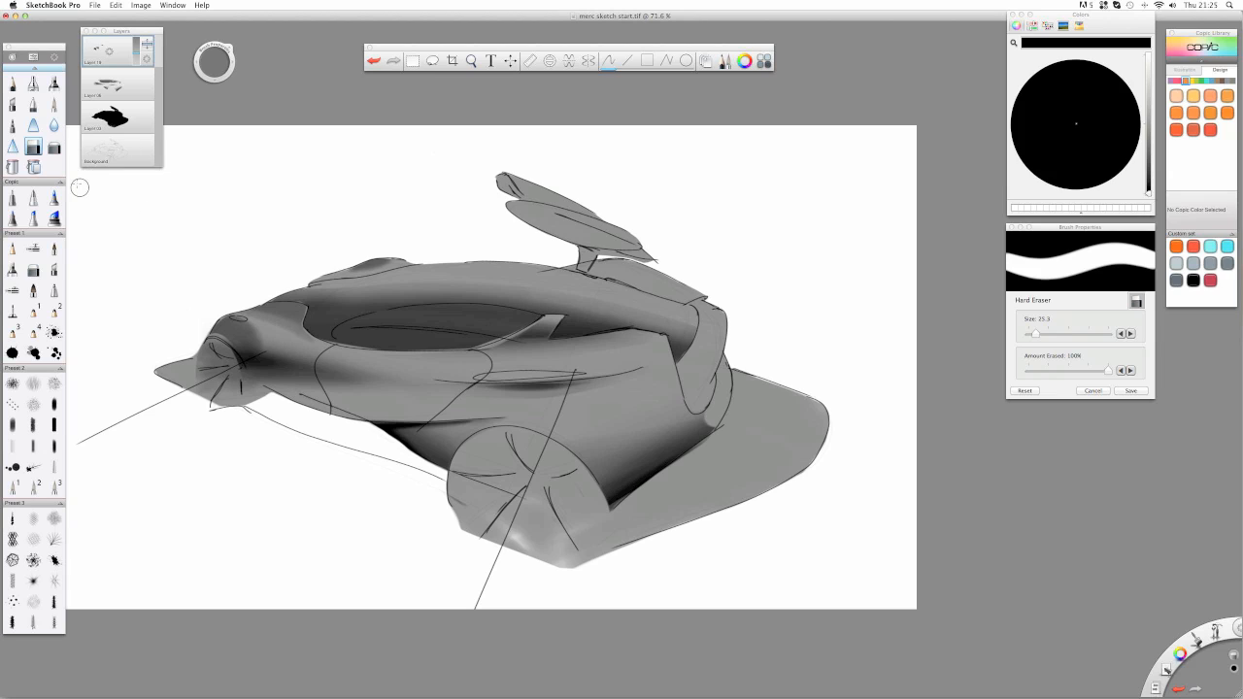
- Set the Soft Eraser's size to 37.4, soften the nose and fender shading, and adjust its layer opacity
click(53, 146)
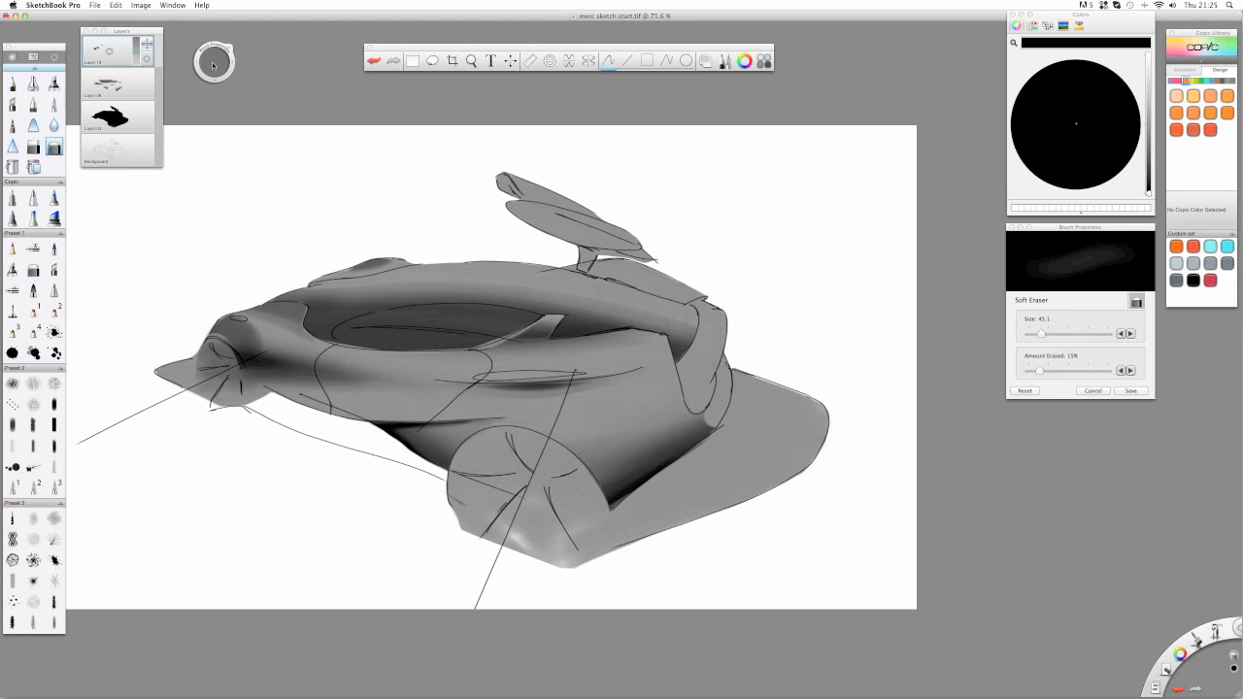
drag(214, 61, 216, 82)
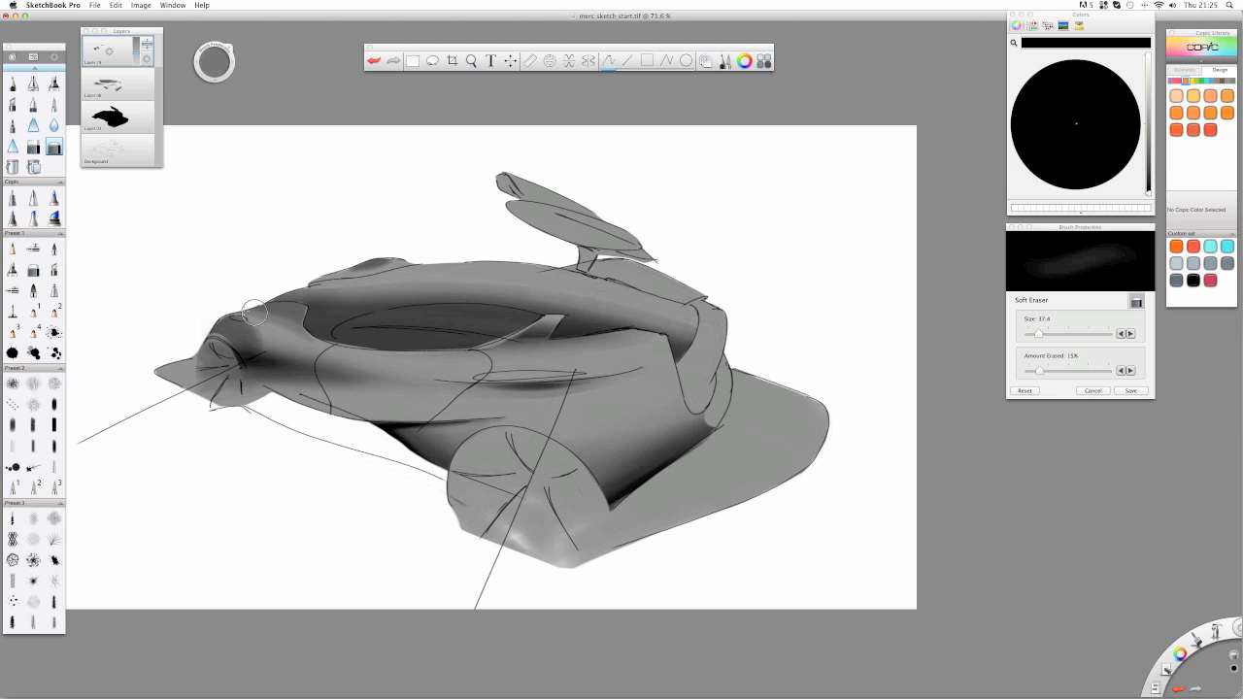
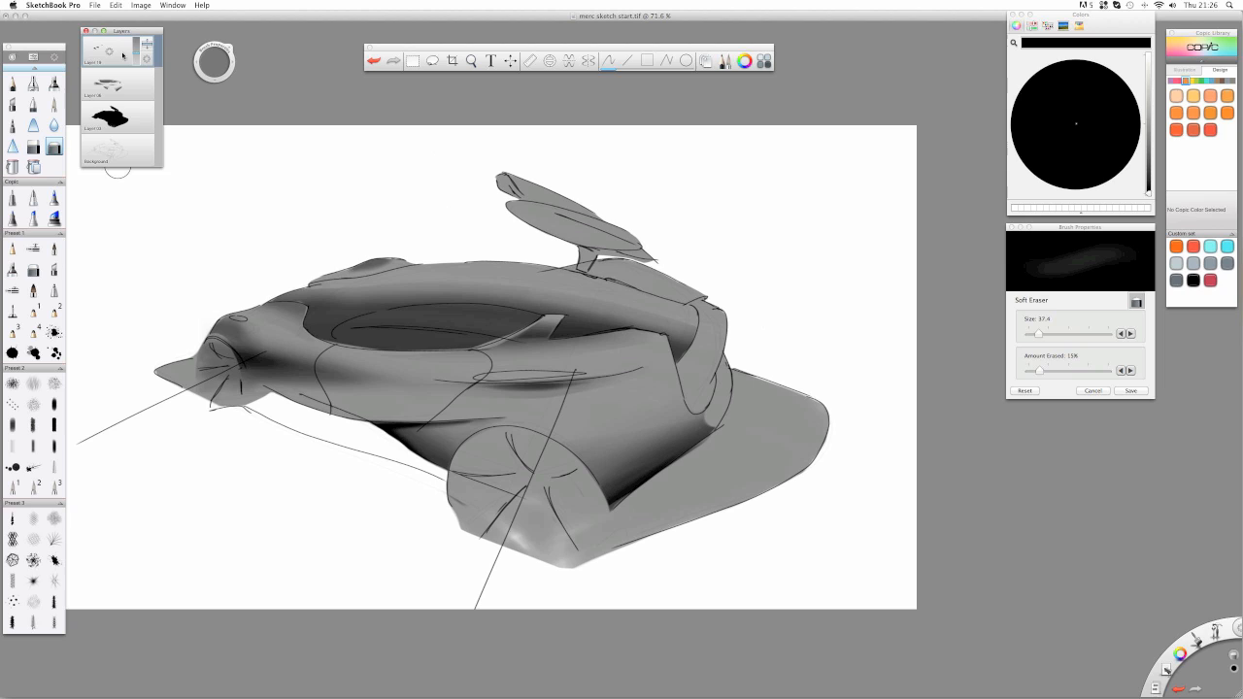
drag(136, 56, 138, 64)
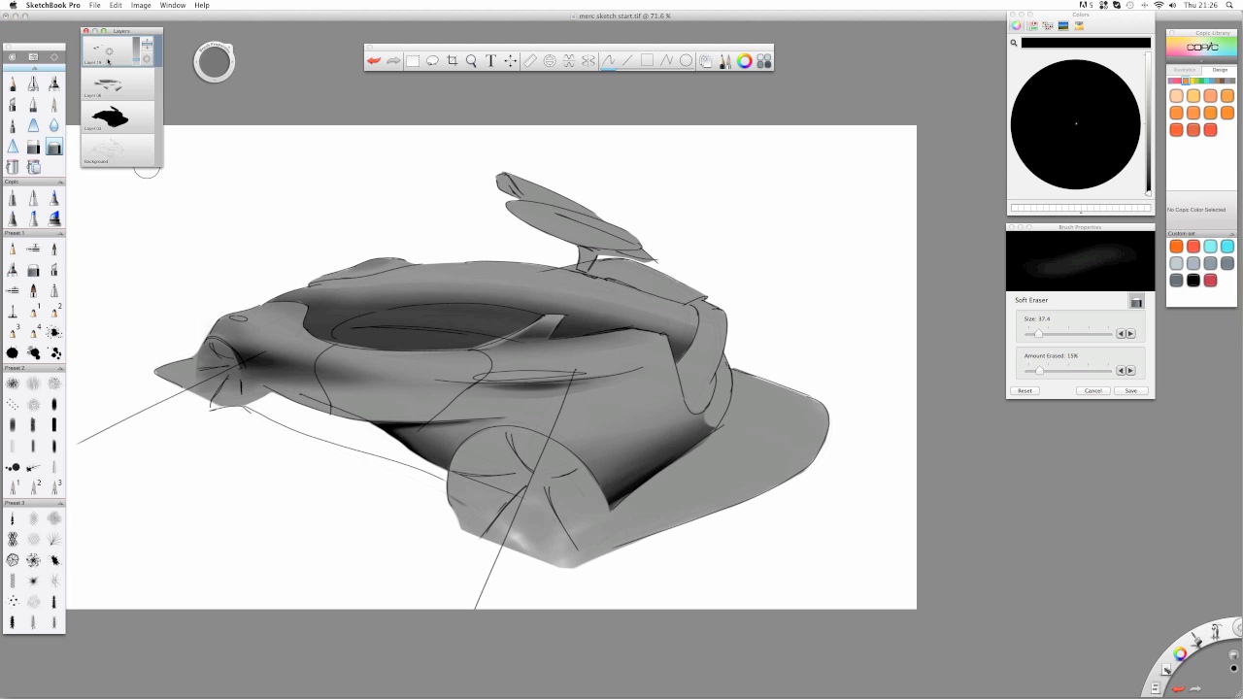
- Add a new layer and paint black Marker strokes over the front wheel arch, the cockpit's front corner and across the hood
drag(109, 56, 109, 29)
click(54, 83)
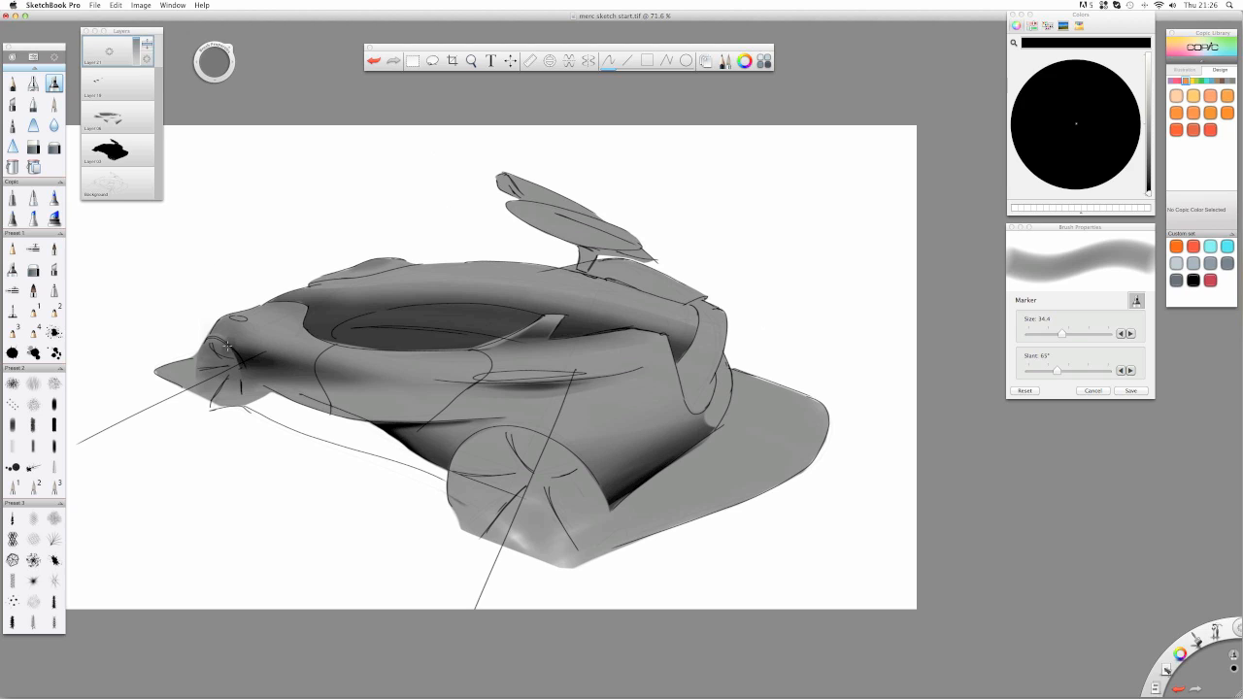
drag(212, 340, 234, 364)
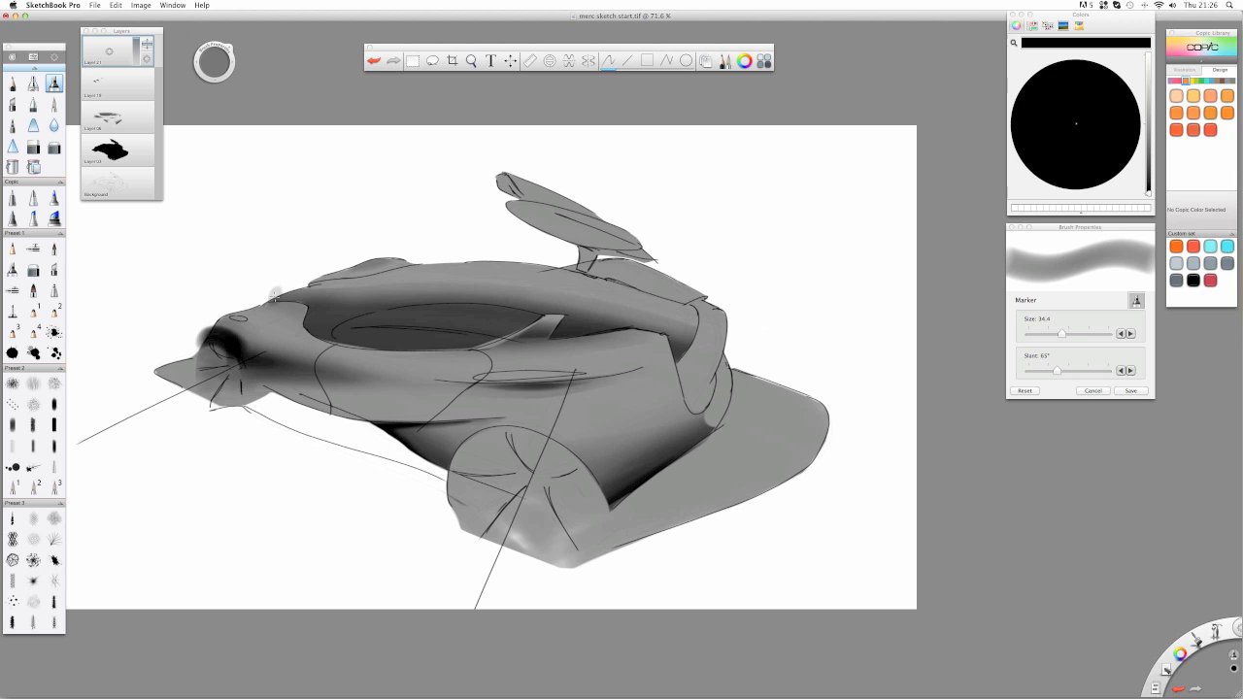
drag(258, 291, 320, 307)
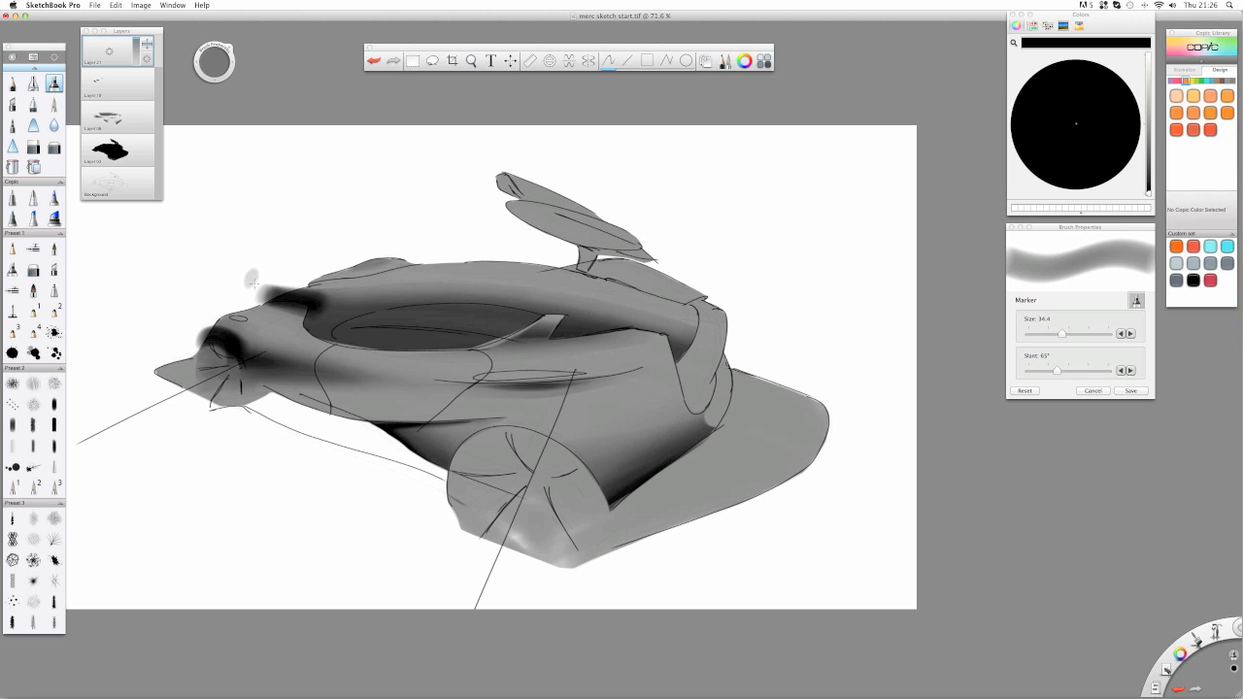
mouse_move(243, 299)
mouse_down()
mouse_move(333, 331)
mouse_move(337, 358)
mouse_up()
- Fade the new hood and nose shading with the Soft Eraser at size 59.7
click(54, 148)
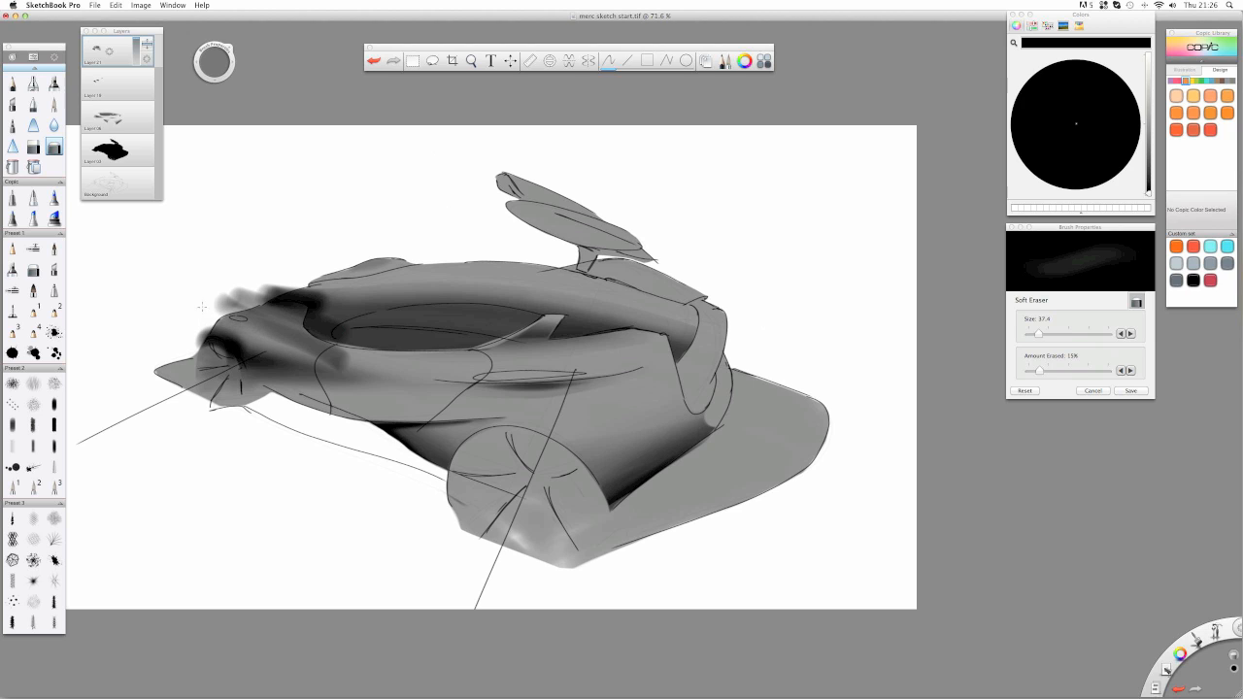
drag(214, 62, 235, 63)
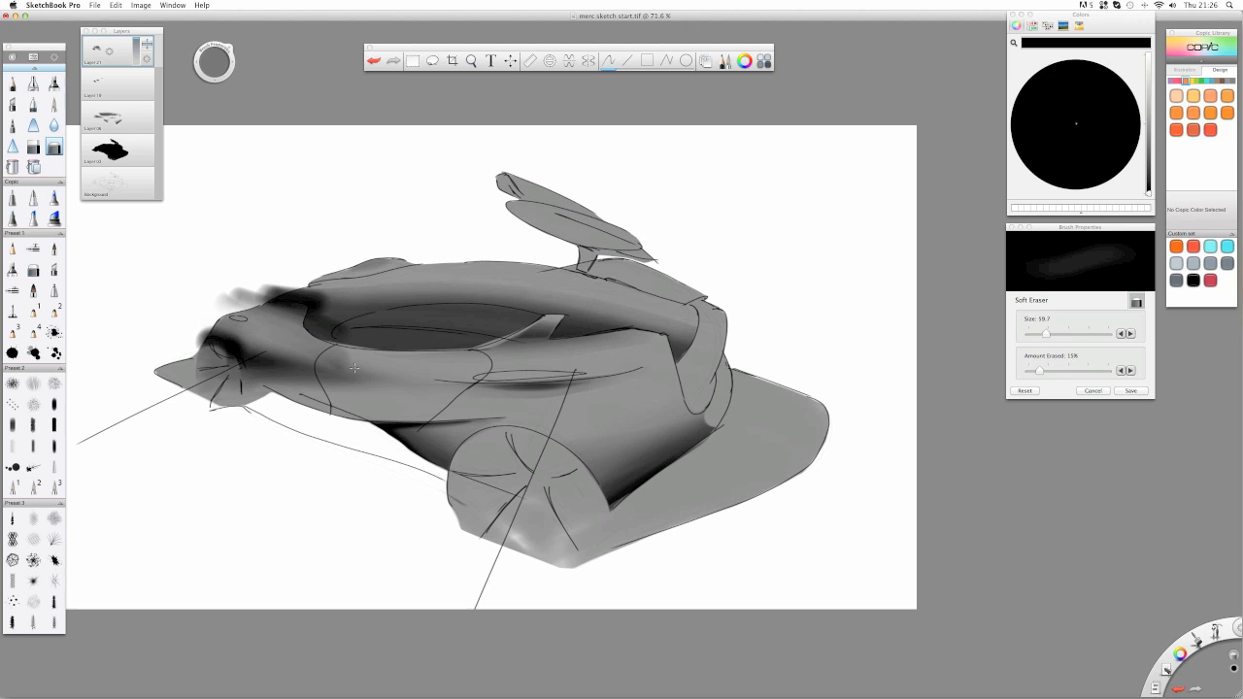
mouse_move(243, 306)
mouse_down()
mouse_move(330, 326)
mouse_move(254, 307)
mouse_up()
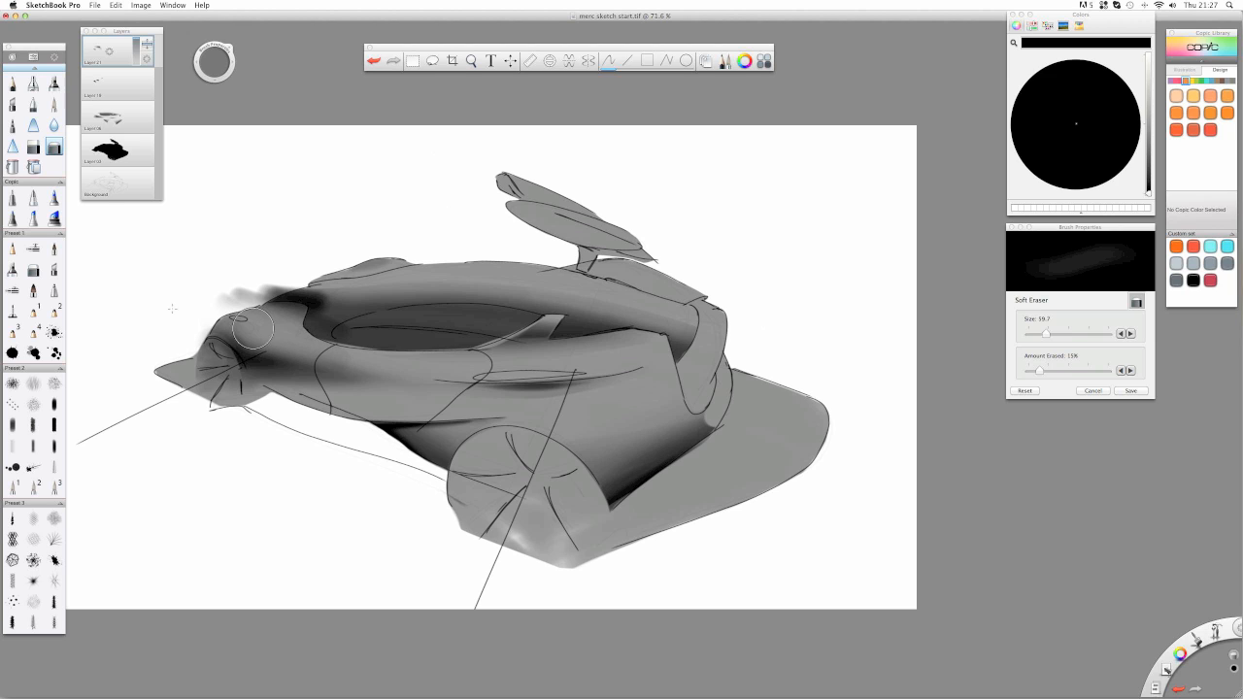
- Trim the dark overspill around the cockpit's front corner and above the hood outline with the Hard Eraser at size 14.3
click(33, 147)
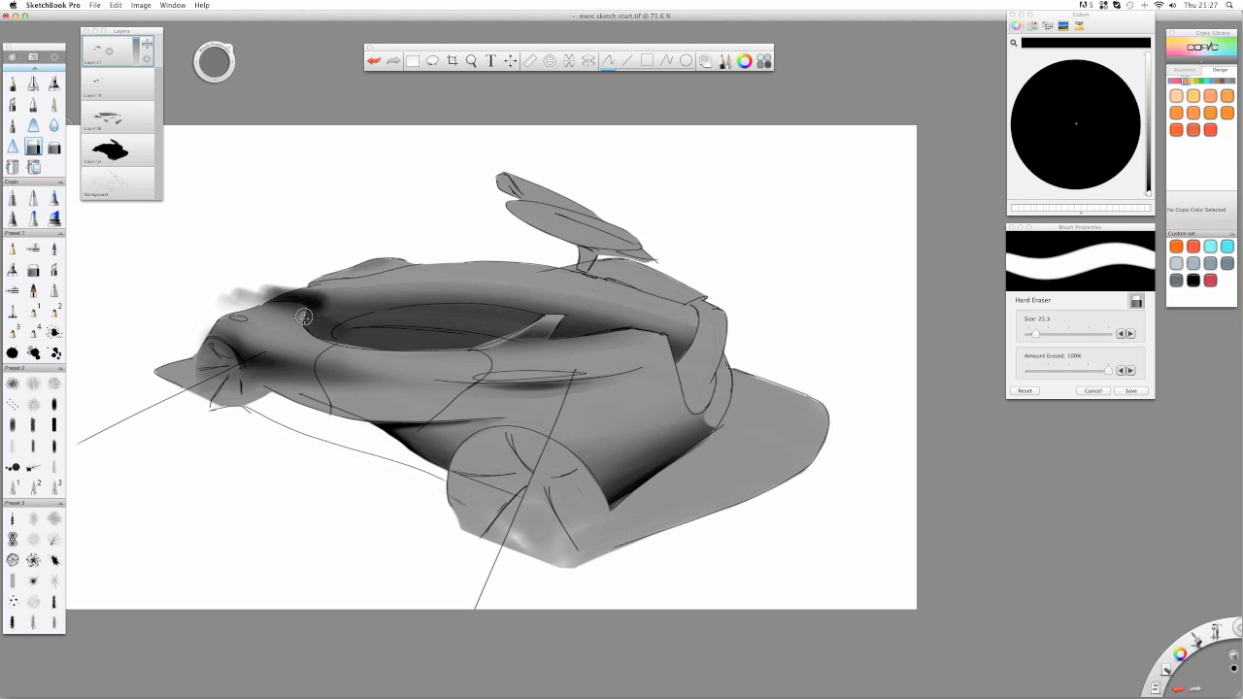
scroll(307, 313, up, 5)
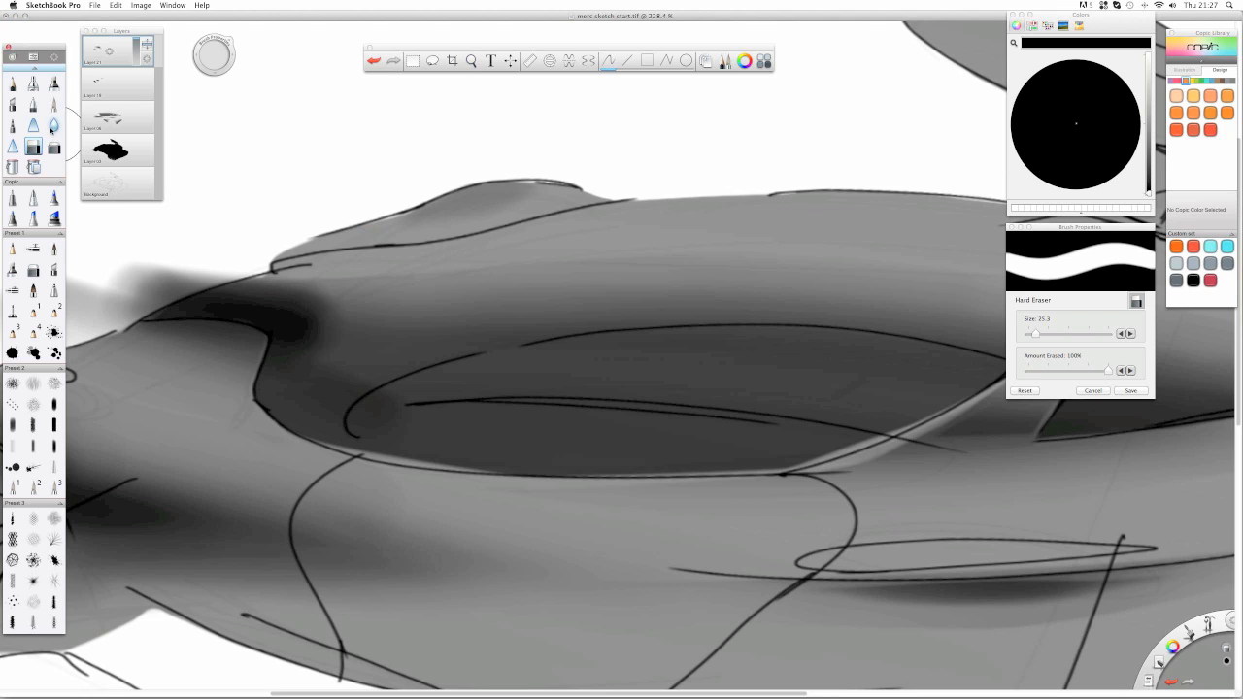
drag(213, 55, 212, 76)
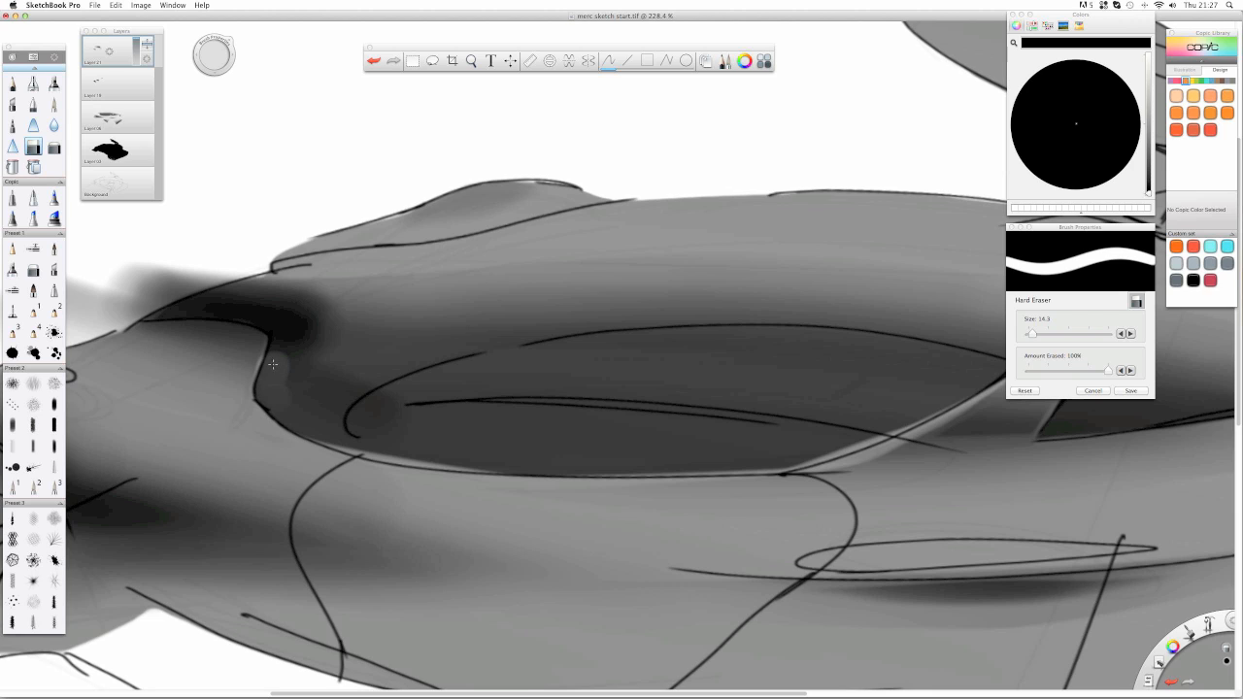
mouse_move(275, 359)
mouse_down()
mouse_move(271, 335)
mouse_move(278, 347)
mouse_up()
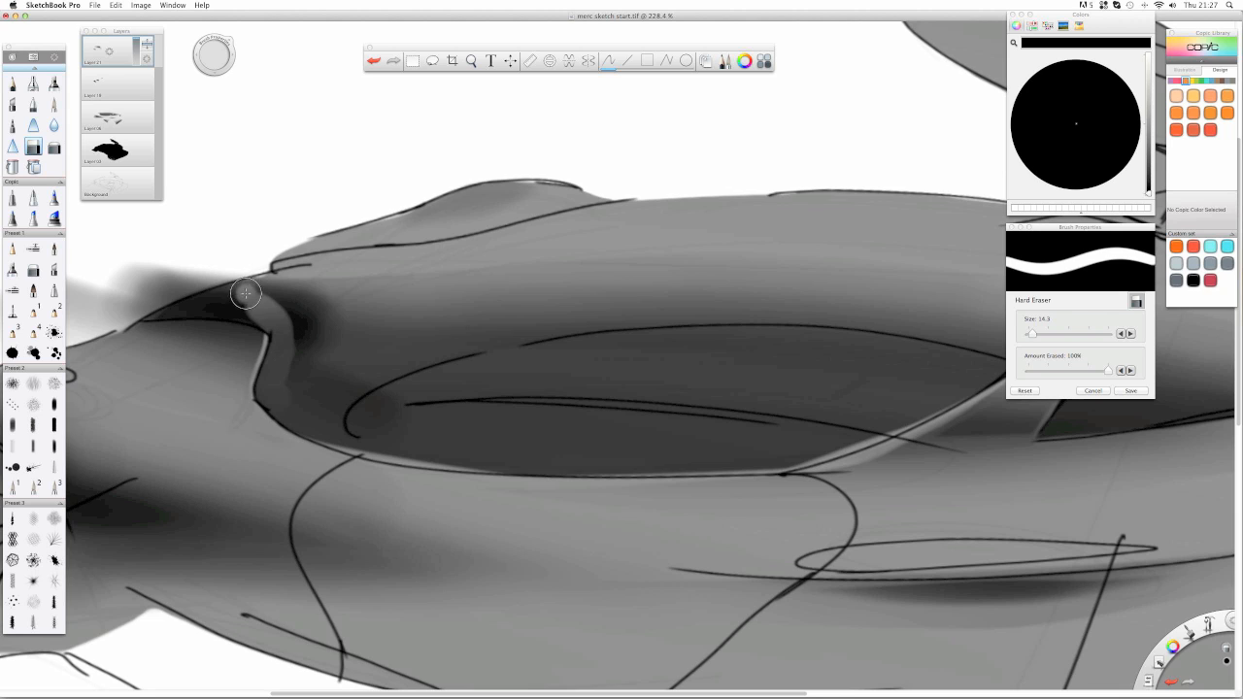
mouse_move(266, 312)
mouse_down()
mouse_move(232, 308)
mouse_move(259, 310)
mouse_move(240, 301)
mouse_move(257, 311)
mouse_move(191, 307)
mouse_move(278, 315)
mouse_move(225, 304)
mouse_up()
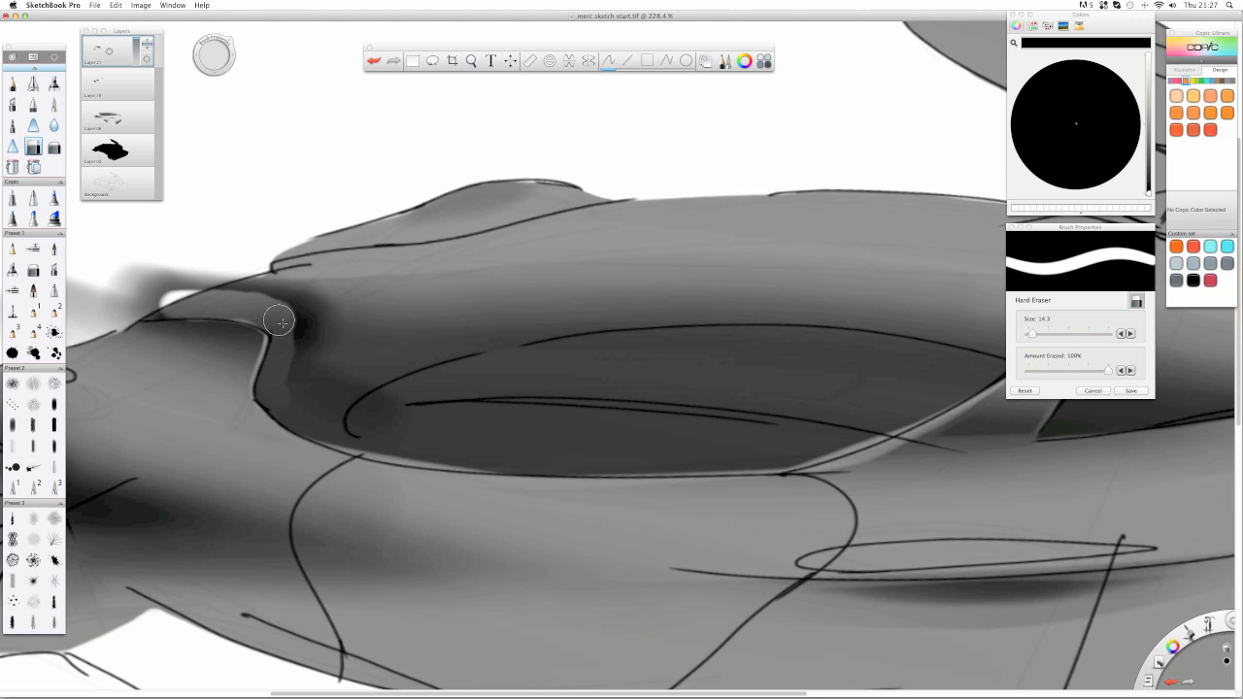
drag(254, 309, 76, 311)
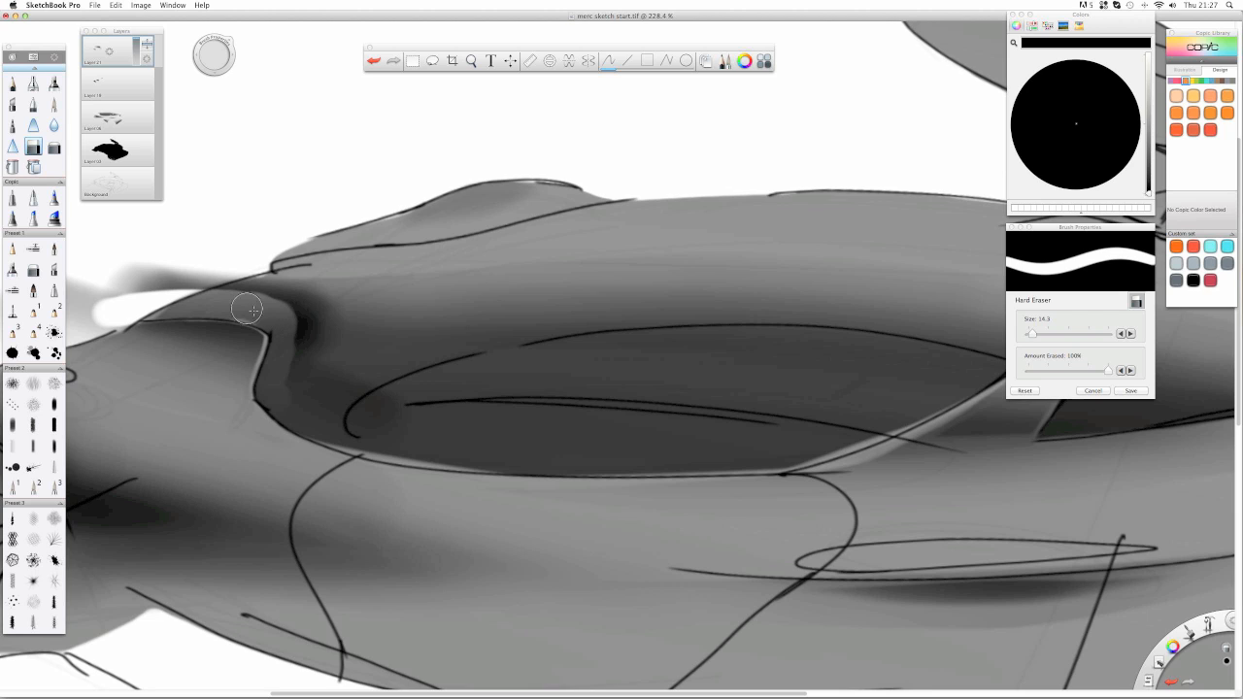
drag(231, 307, 99, 308)
drag(120, 280, 312, 280)
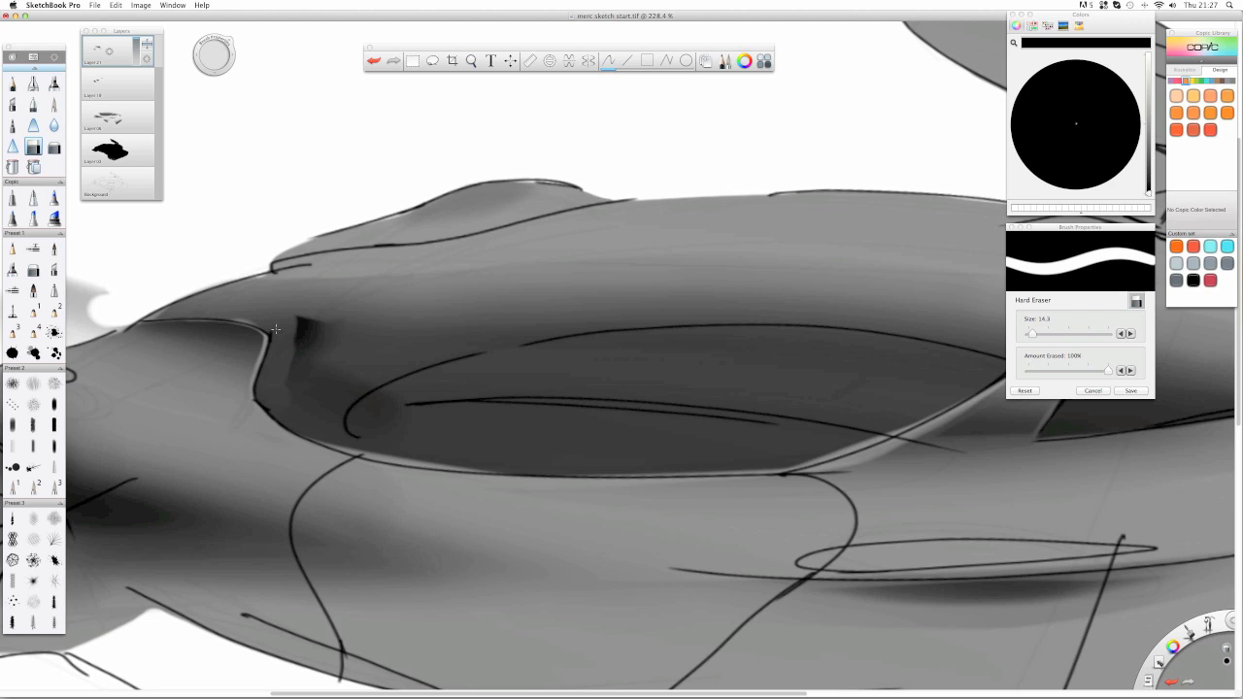
mouse_move(285, 318)
mouse_down()
mouse_move(301, 358)
mouse_move(321, 313)
mouse_move(336, 328)
mouse_move(296, 362)
mouse_move(304, 440)
mouse_move(333, 466)
mouse_move(357, 455)
mouse_move(355, 373)
mouse_move(417, 428)
mouse_up()
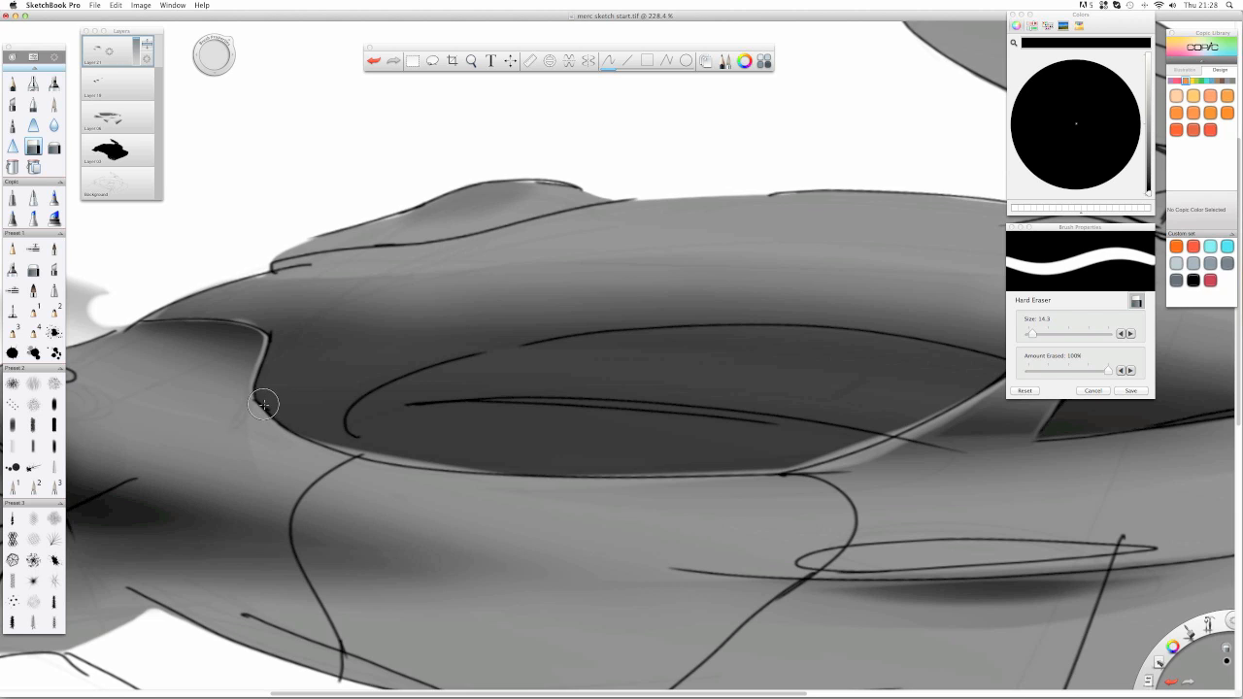
drag(263, 404, 256, 388)
- Erase the remaining shading outside the nose outline and around the front wheel with the Hard Eraser
key(space)
mouse_move(185, 324)
mouse_down()
mouse_move(360, 339)
mouse_move(388, 328)
mouse_up()
mouse_move(209, 289)
mouse_down()
mouse_move(255, 274)
mouse_move(299, 284)
mouse_move(303, 306)
mouse_move(214, 334)
mouse_up()
drag(161, 390, 143, 410)
drag(184, 309, 272, 293)
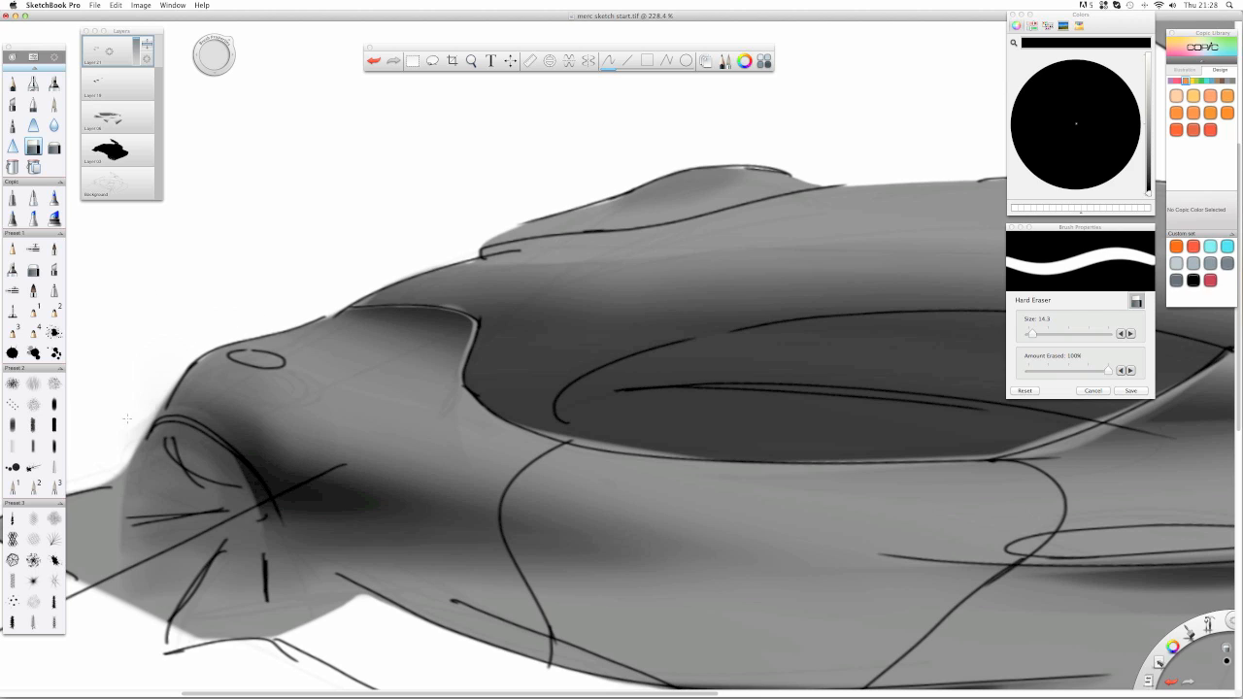
drag(126, 418, 151, 397)
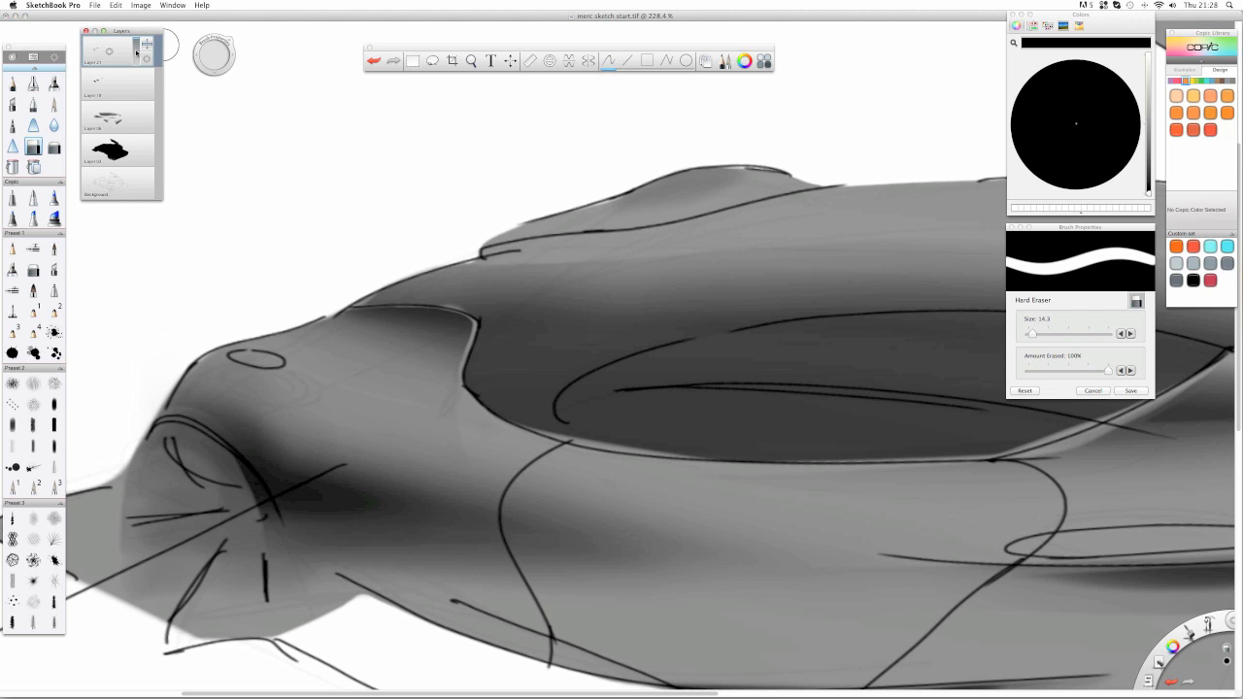
- Clean up the nose edge with the Hard Eraser and set the top shadow layer's opacity to about 60%
click(53, 147)
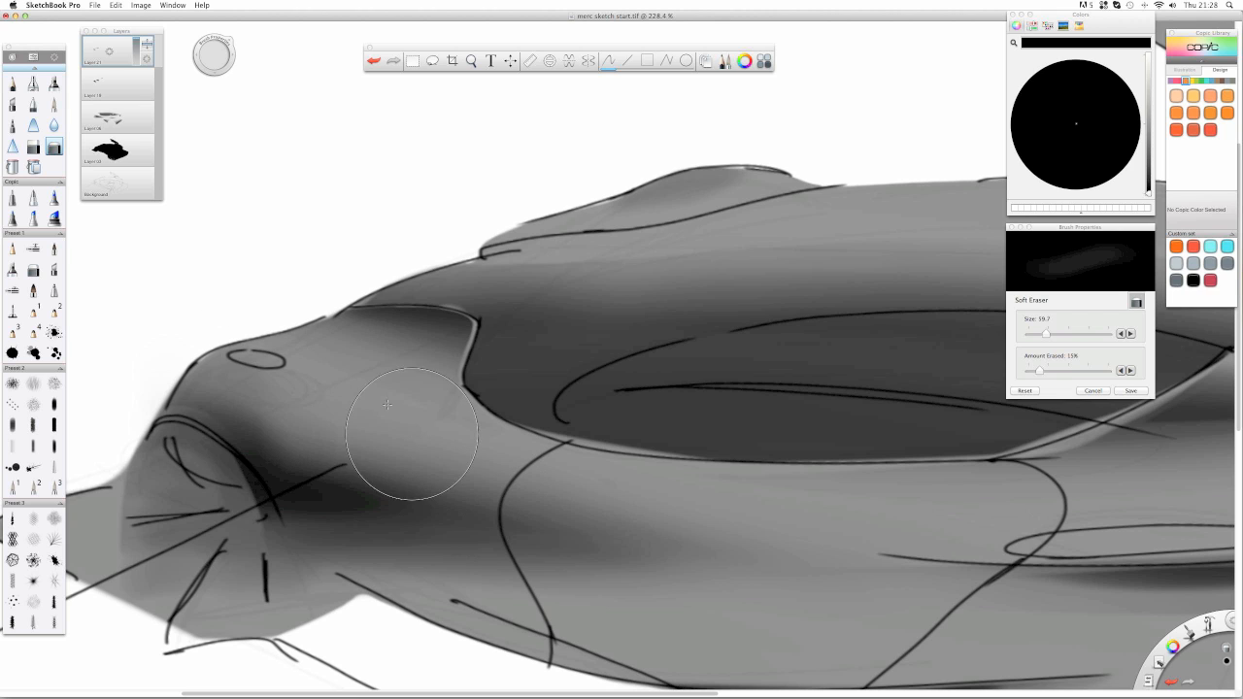
key(space)
drag(357, 260, 373, 326)
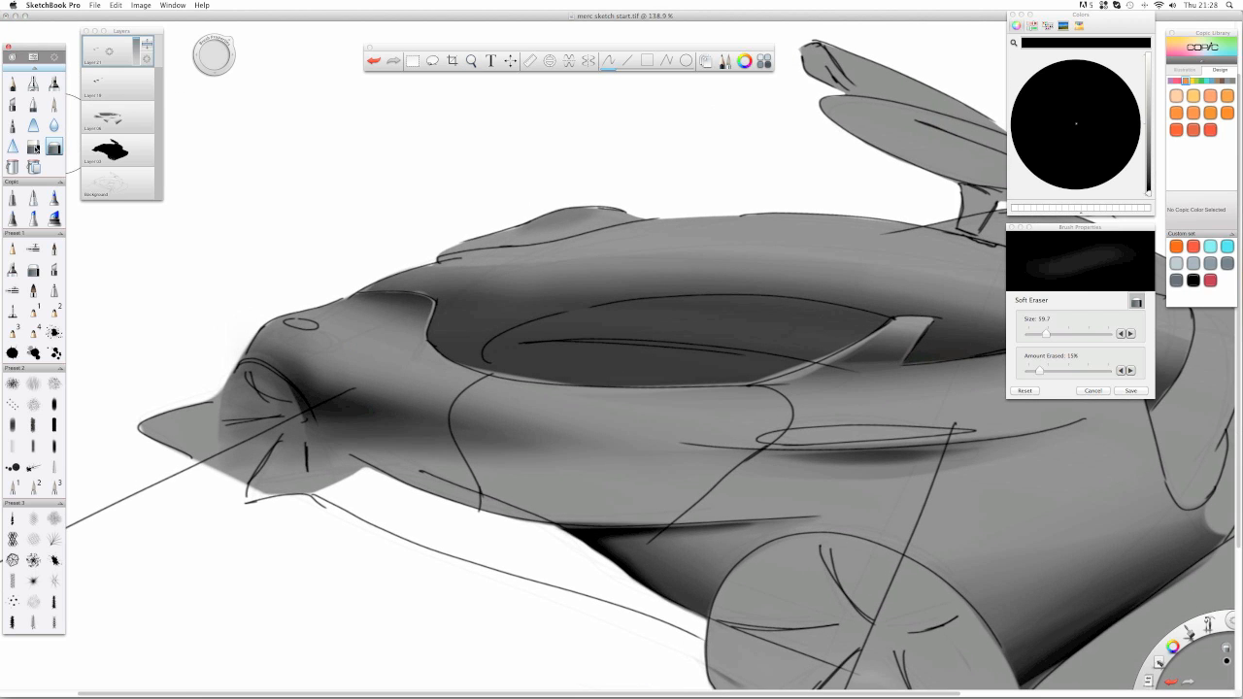
click(34, 148)
mouse_move(263, 384)
mouse_down()
mouse_move(284, 396)
mouse_move(250, 371)
mouse_move(264, 378)
mouse_up()
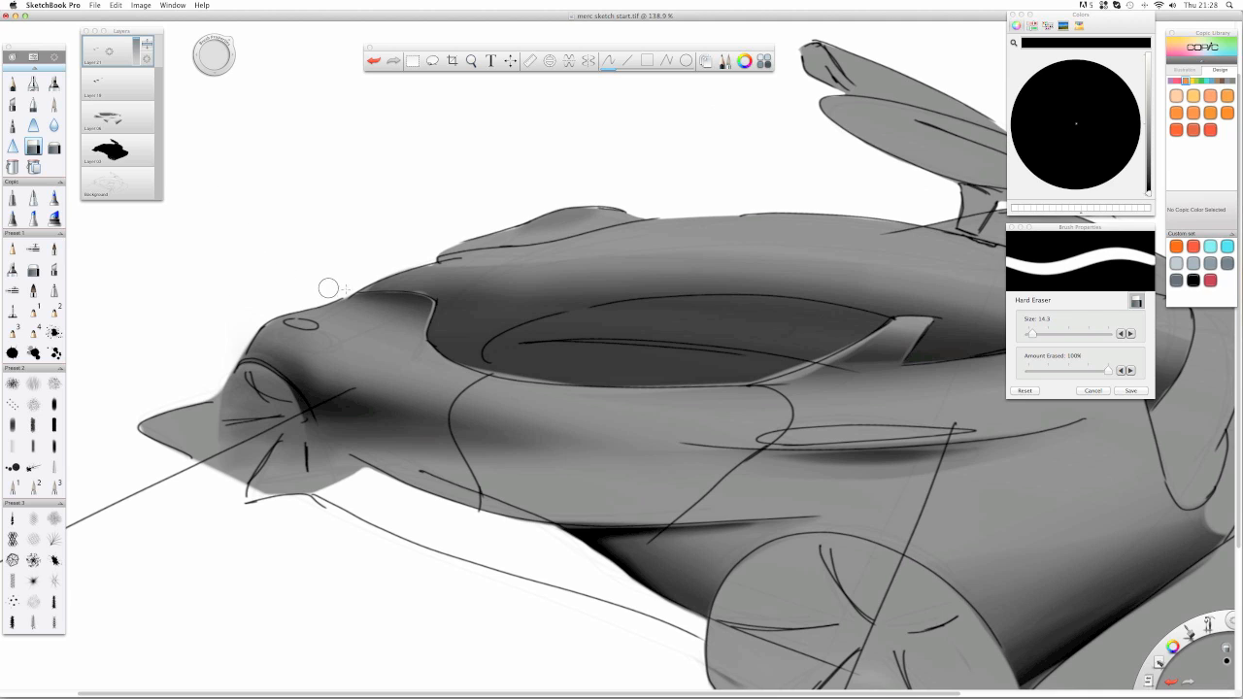
drag(136, 43, 136, 44)
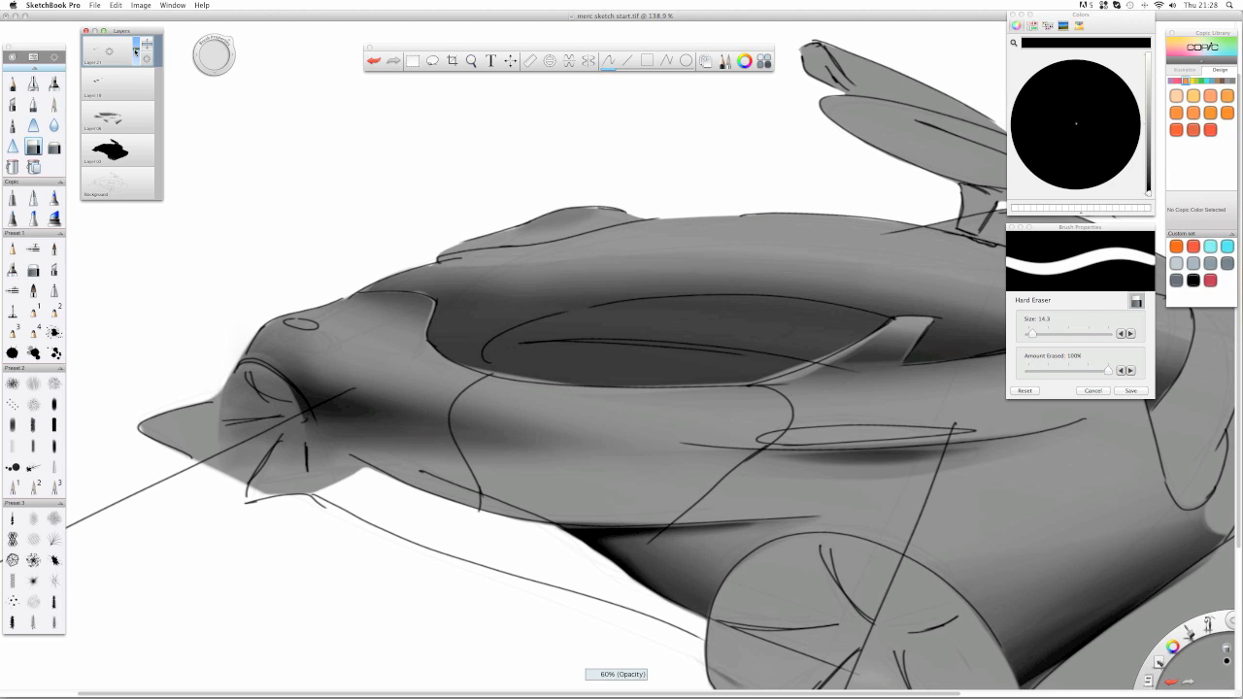
drag(134, 48, 135, 52)
key(space)
drag(449, 335, 436, 382)
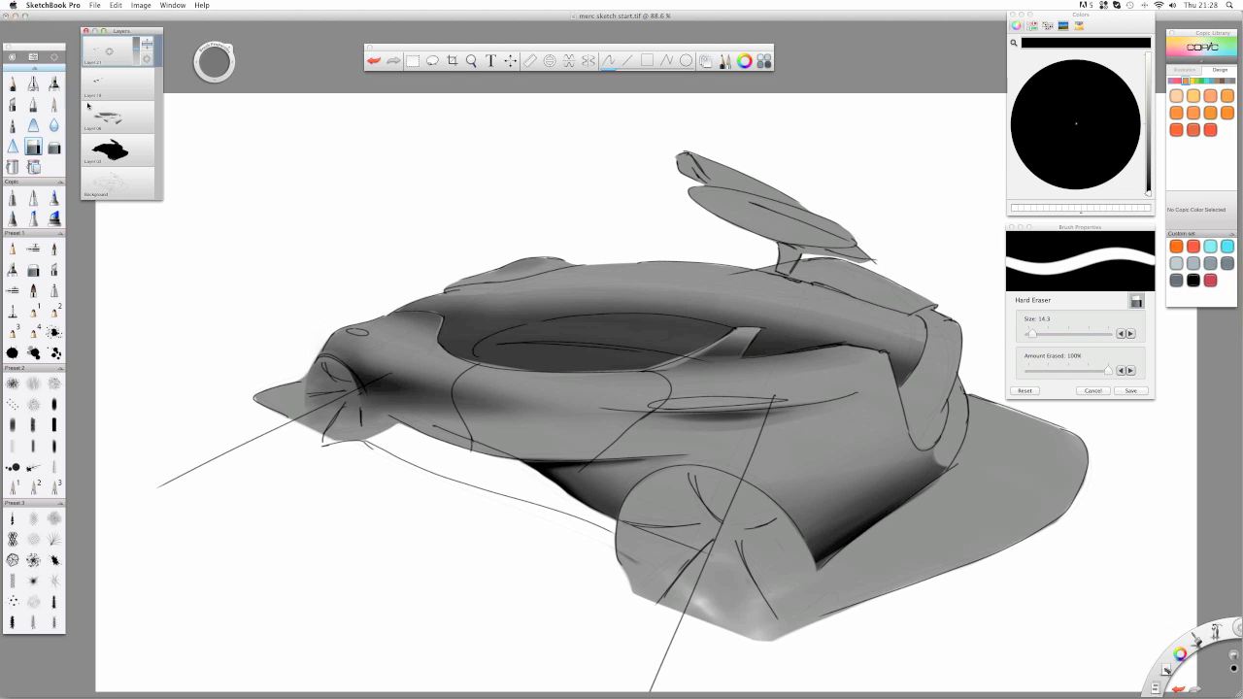
- Add a new layer and paint black Marker strokes at size 34.4 from the nose to the cockpit and along the front side
click(54, 84)
drag(110, 53, 105, 27)
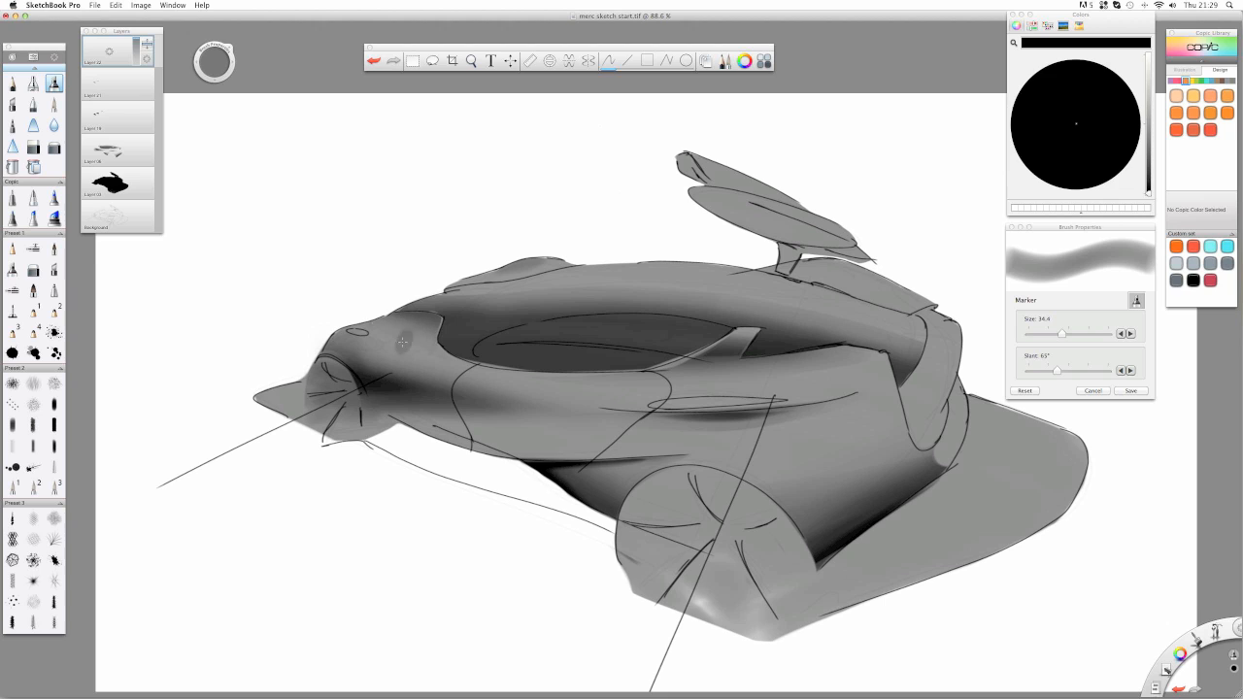
mouse_move(351, 304)
mouse_down()
mouse_move(467, 356)
mouse_move(352, 304)
mouse_move(505, 352)
mouse_move(343, 309)
mouse_move(452, 355)
mouse_move(498, 344)
mouse_move(352, 309)
mouse_move(518, 340)
mouse_move(357, 310)
mouse_move(515, 359)
mouse_up()
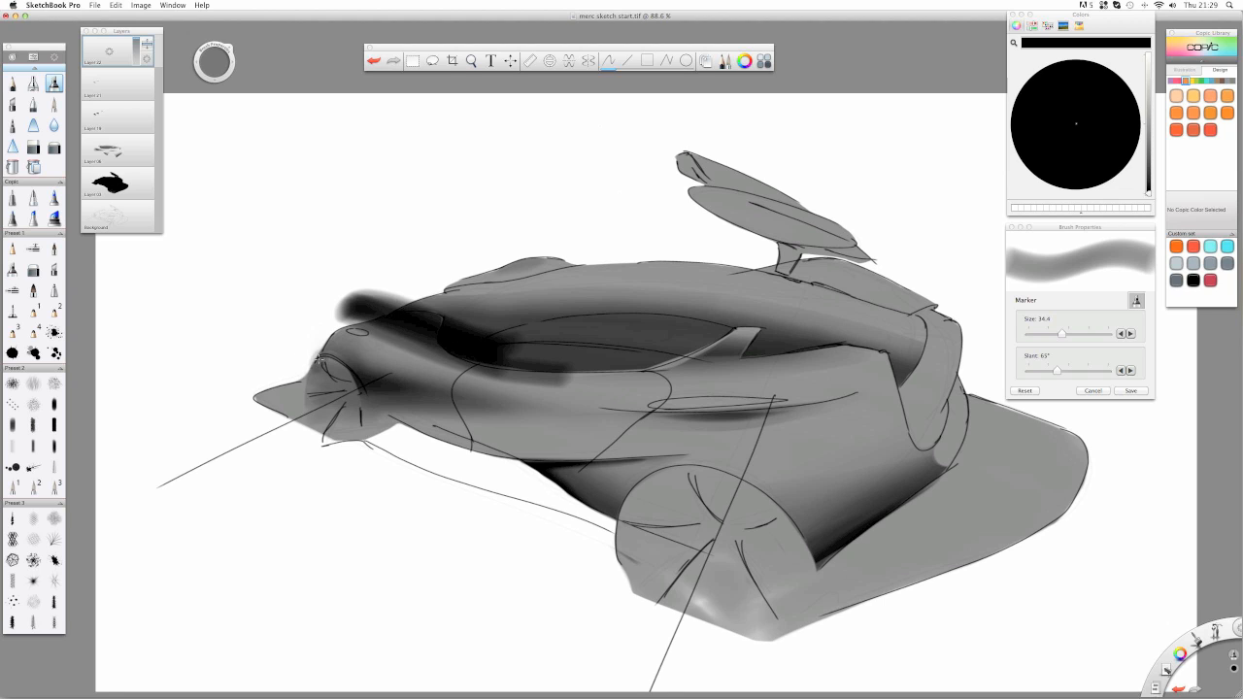
mouse_move(318, 353)
mouse_down()
mouse_move(351, 388)
mouse_move(373, 375)
mouse_move(489, 402)
mouse_up()
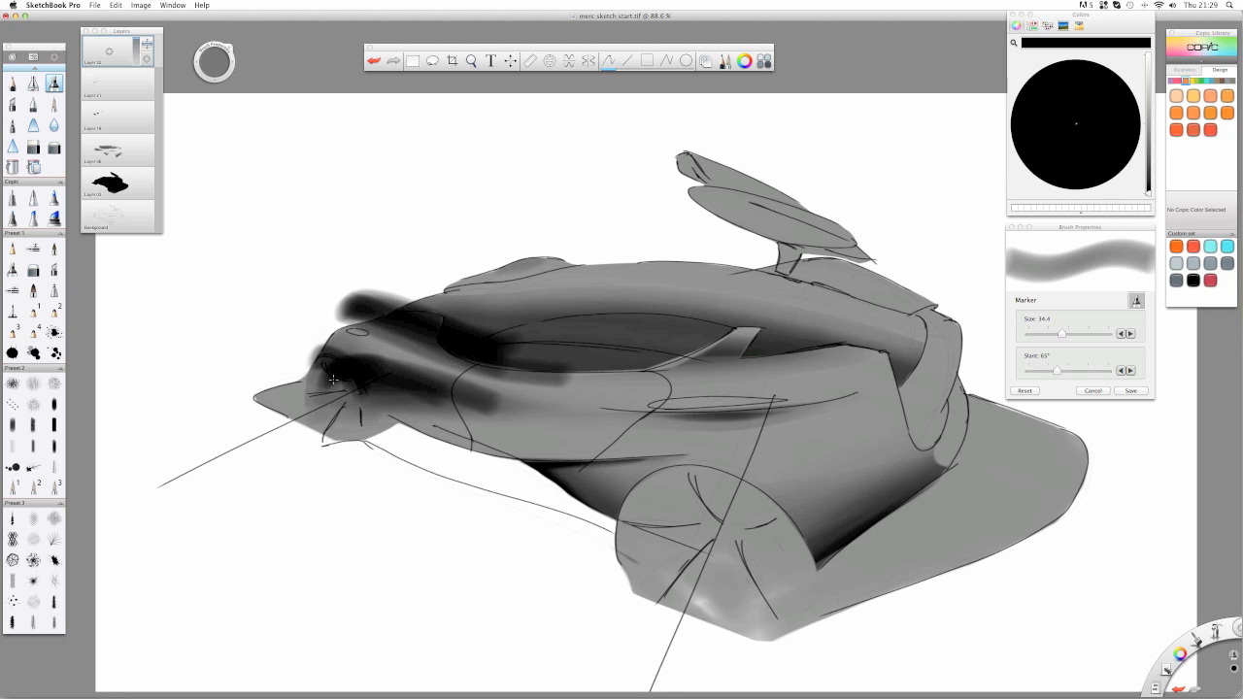
drag(333, 379, 595, 435)
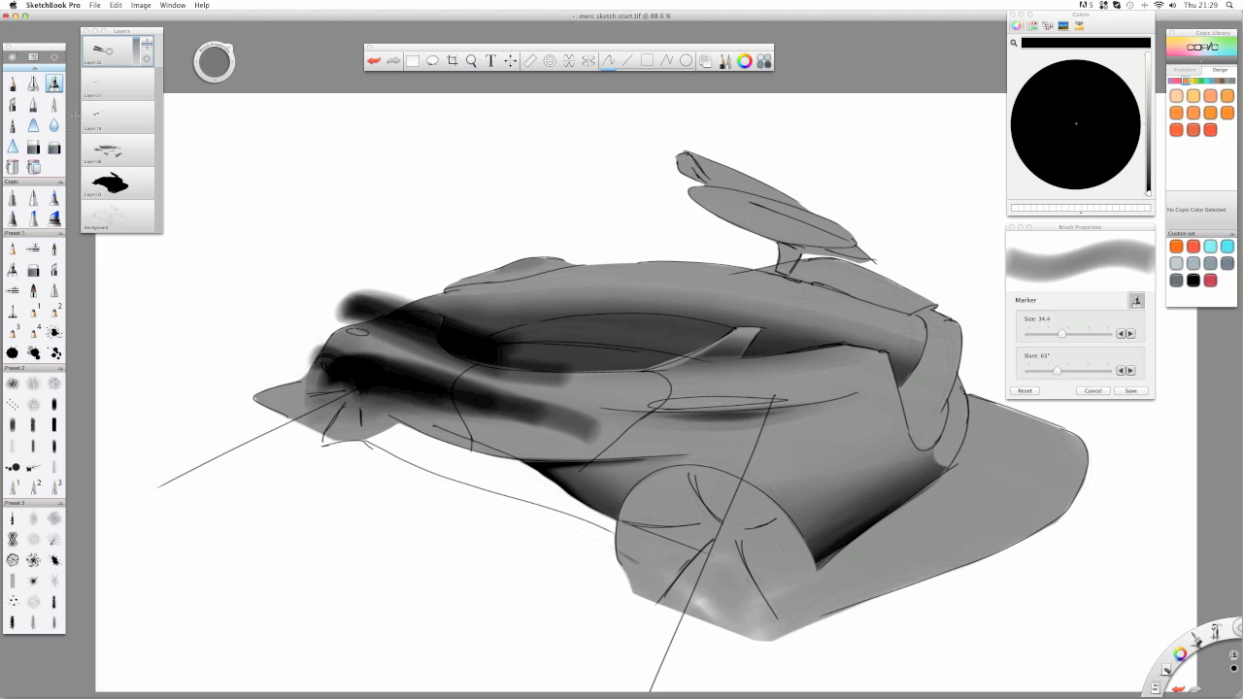
- Lower the new layer's opacity and erase the shading spilling into the cockpit's front corner with the Hard Eraser at size 14.3
click(33, 146)
key(super+z)
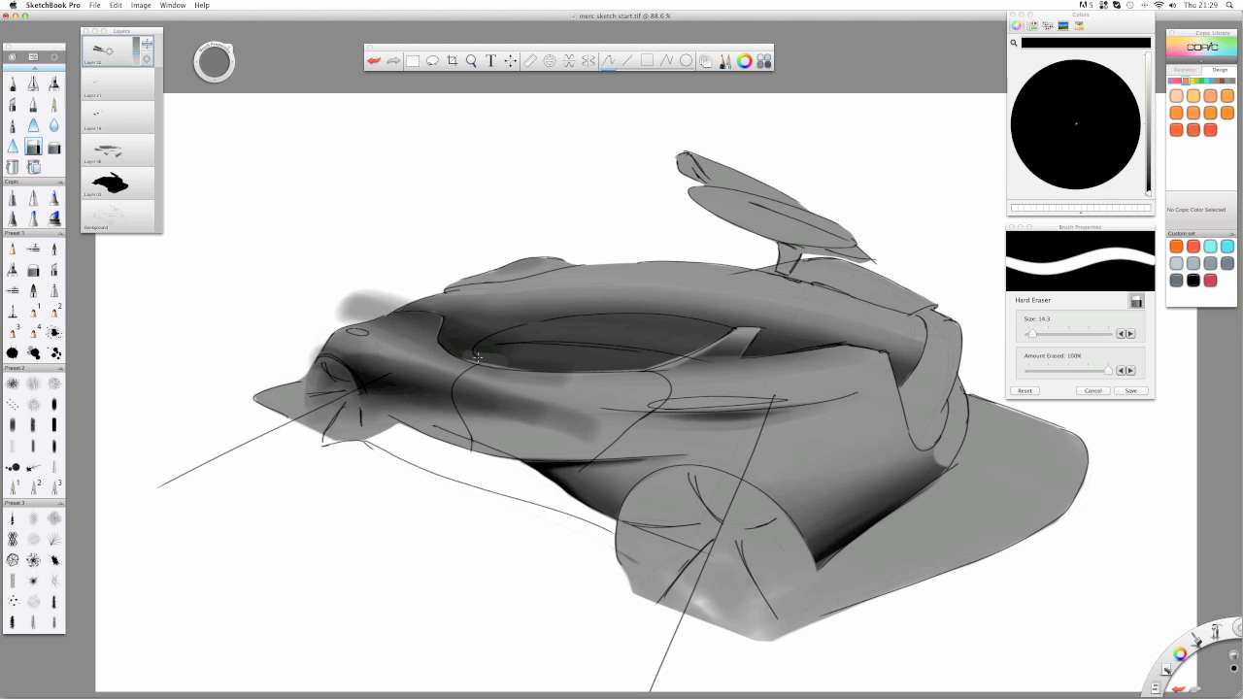
drag(477, 359, 444, 323)
mouse_move(522, 366)
mouse_down()
mouse_move(586, 370)
mouse_move(503, 354)
mouse_move(470, 337)
mouse_move(461, 314)
mouse_move(469, 346)
mouse_move(481, 332)
mouse_move(525, 342)
mouse_up()
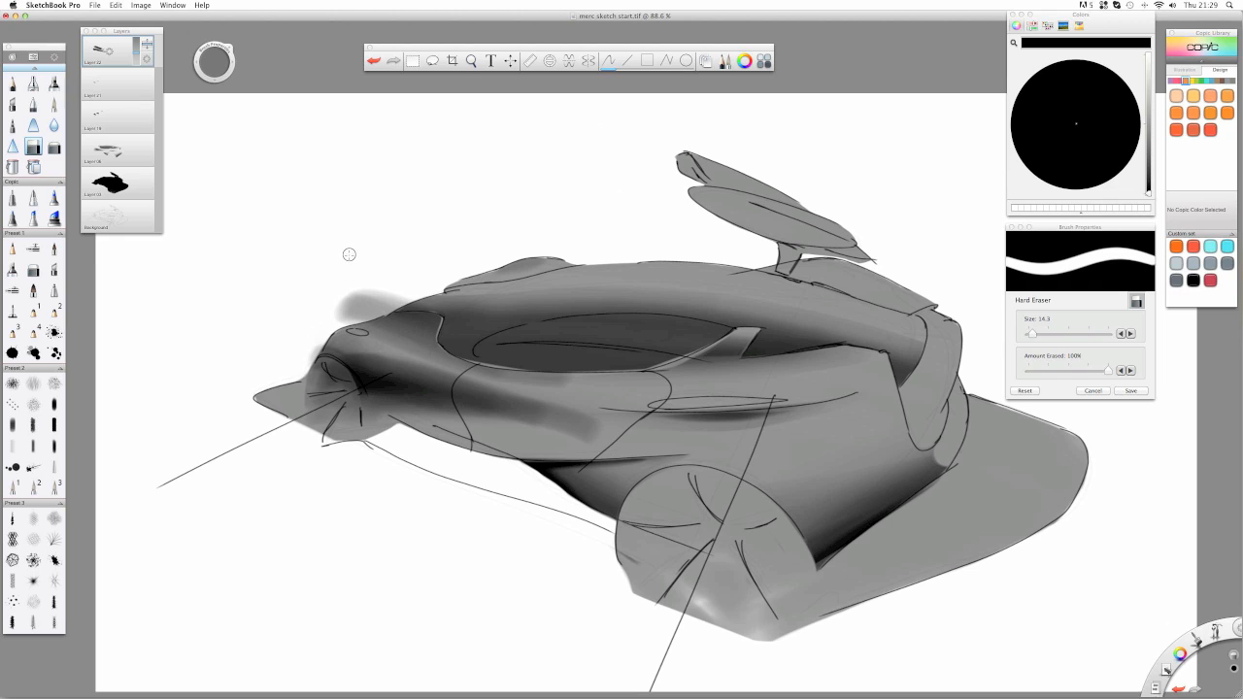
key(super+z)
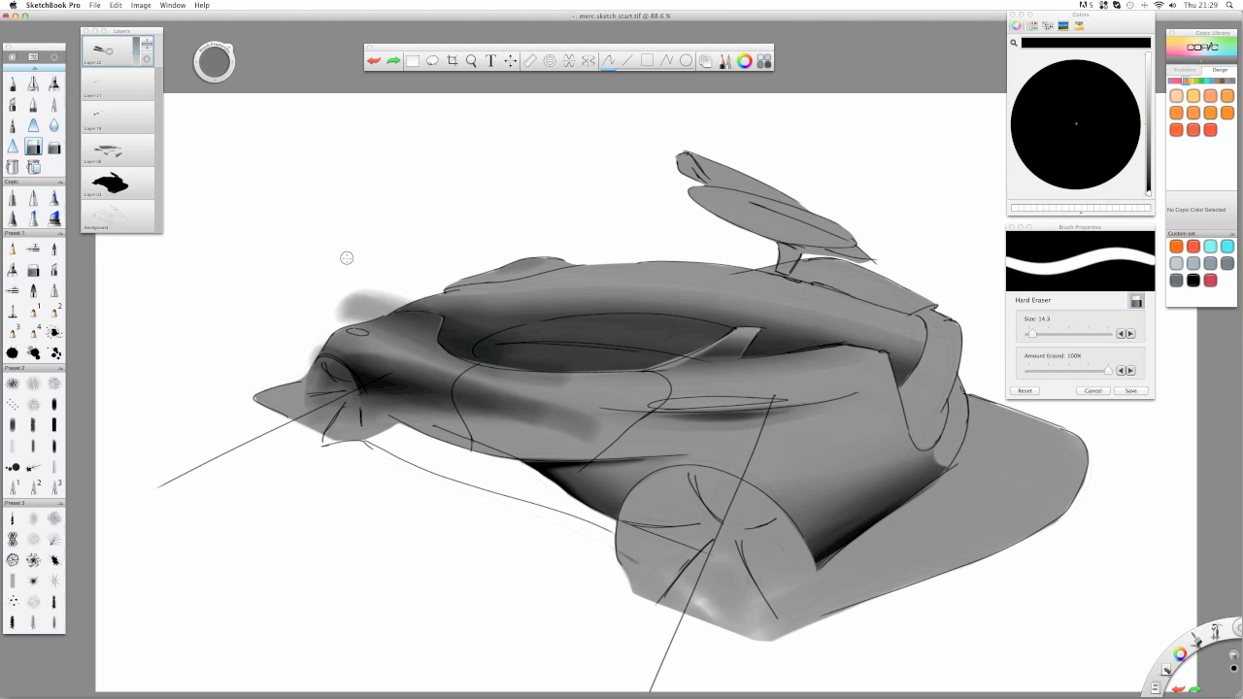
drag(456, 329, 459, 313)
drag(443, 343, 541, 364)
drag(464, 347, 525, 338)
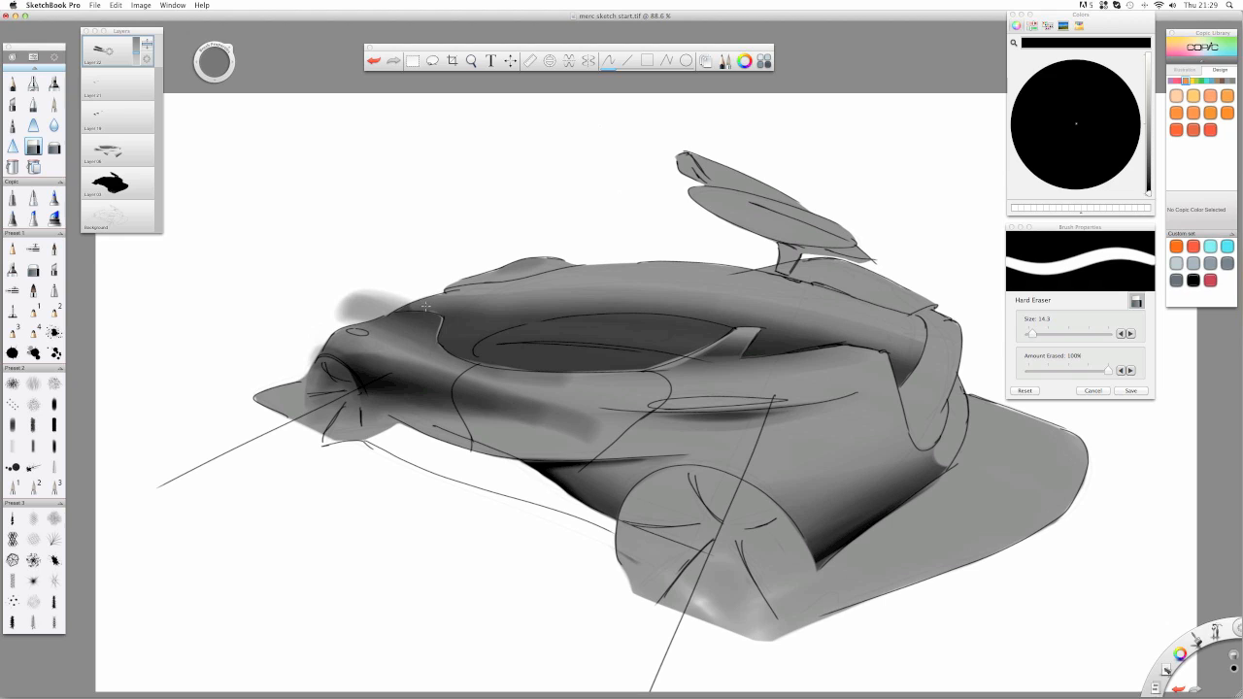
- Erase the overspill above the hood and around the front wheel, and trim a crisp upper edge on the side shadow with the Hard Eraser
mouse_move(425, 307)
mouse_down()
mouse_move(336, 295)
mouse_move(337, 313)
mouse_move(380, 309)
mouse_up()
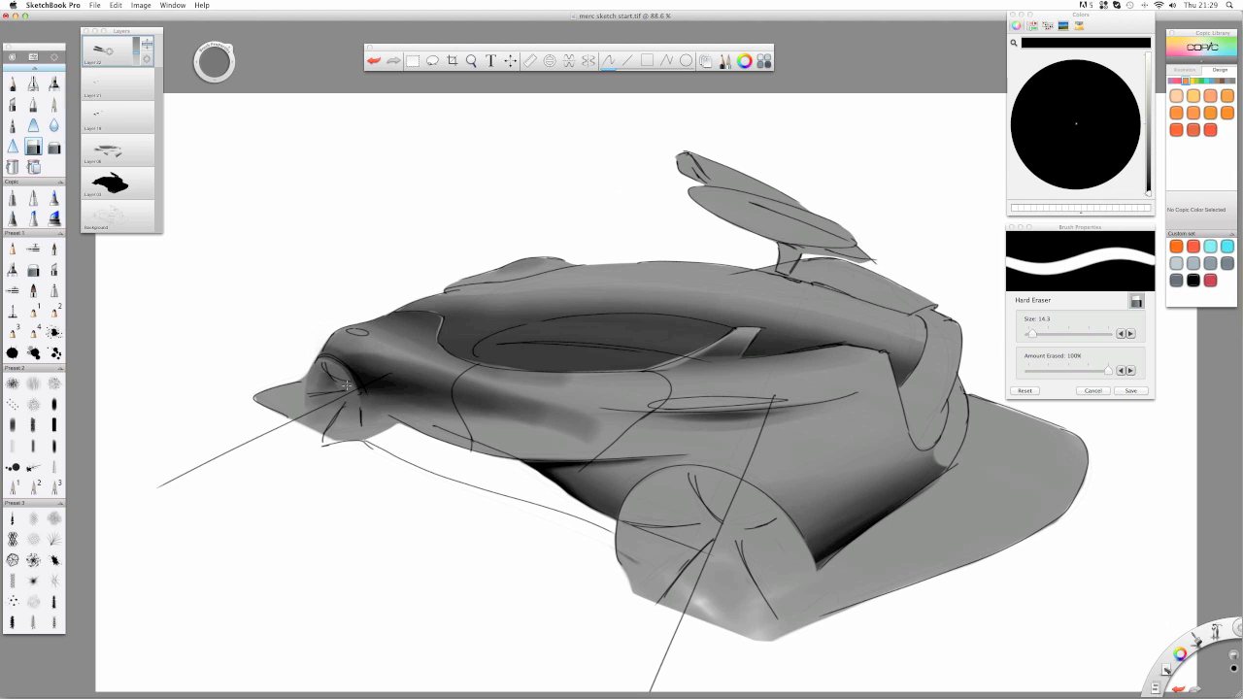
drag(331, 382, 314, 377)
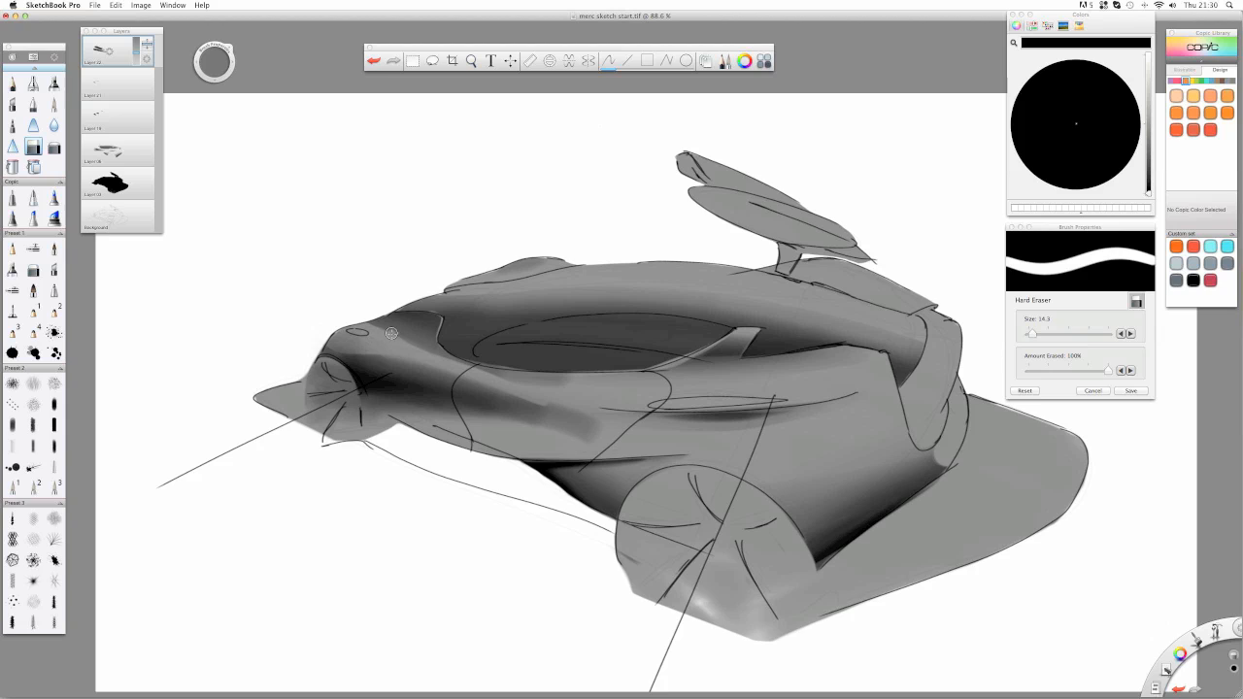
key(super+z)
drag(383, 338, 584, 382)
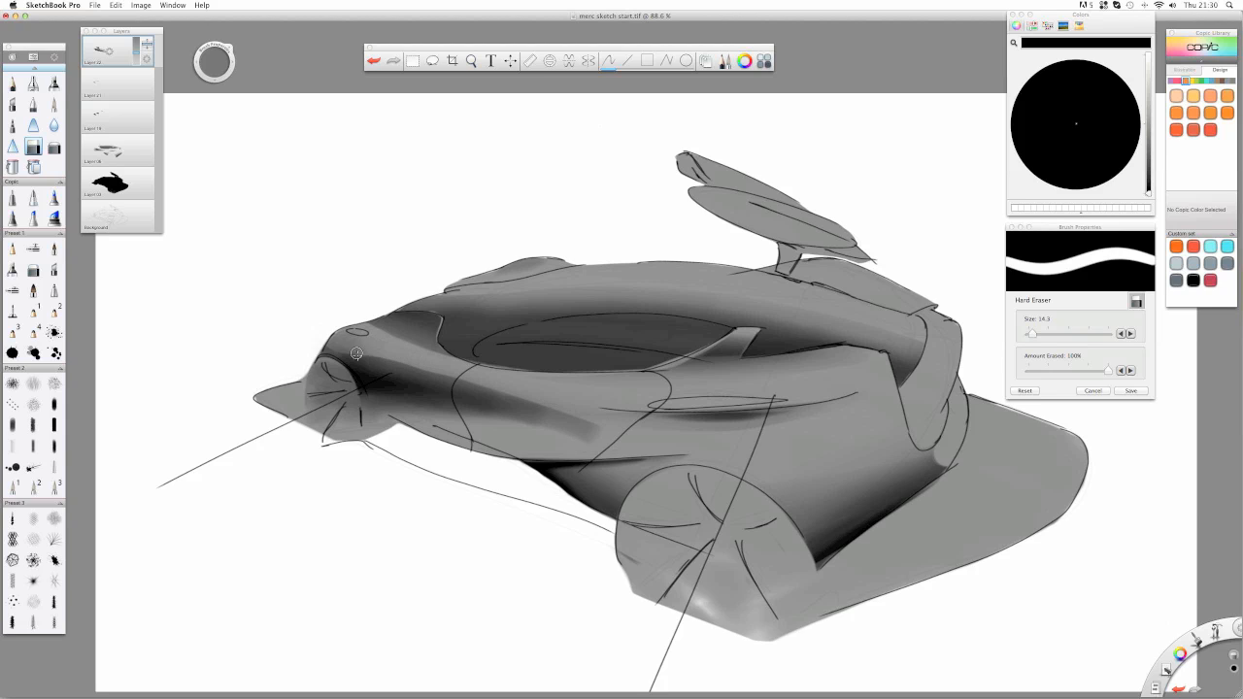
key(super+z)
key(super+z)
key(super+shift+z)
key(super+shift+z)
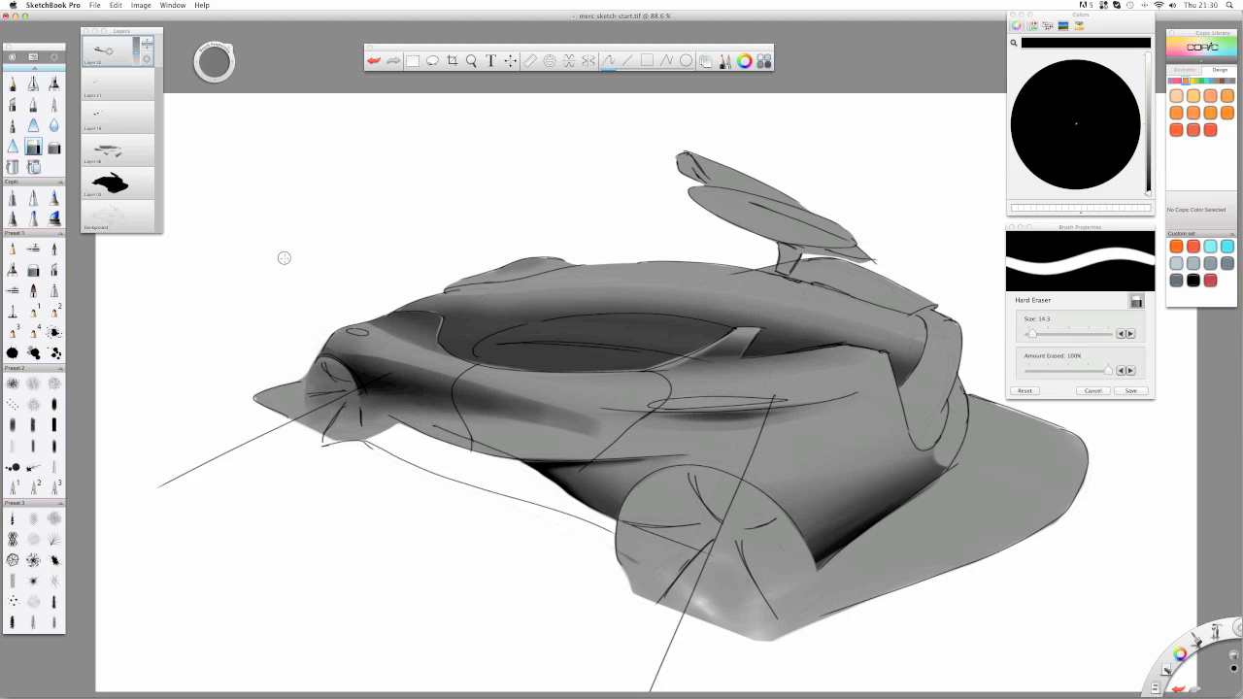
- Fade the hood and front side shading with the Soft Eraser, adjusting its size and reducing the amount erased to 13%
click(54, 146)
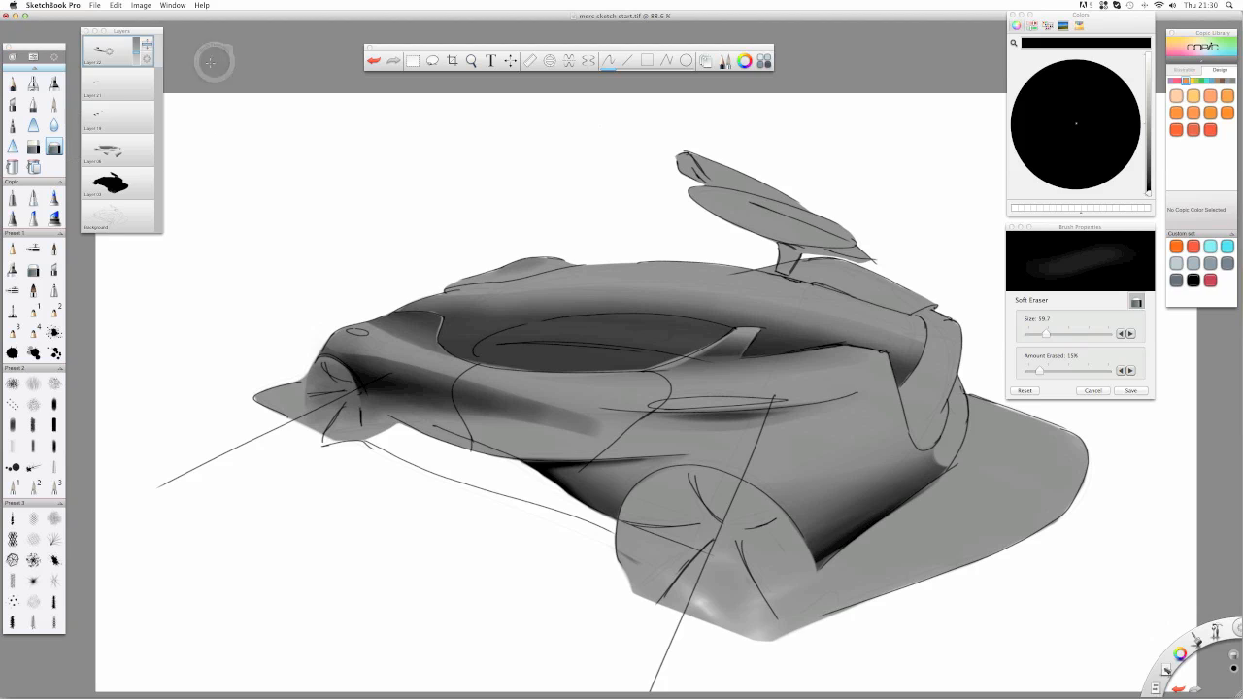
drag(214, 62, 241, 62)
drag(340, 338, 333, 322)
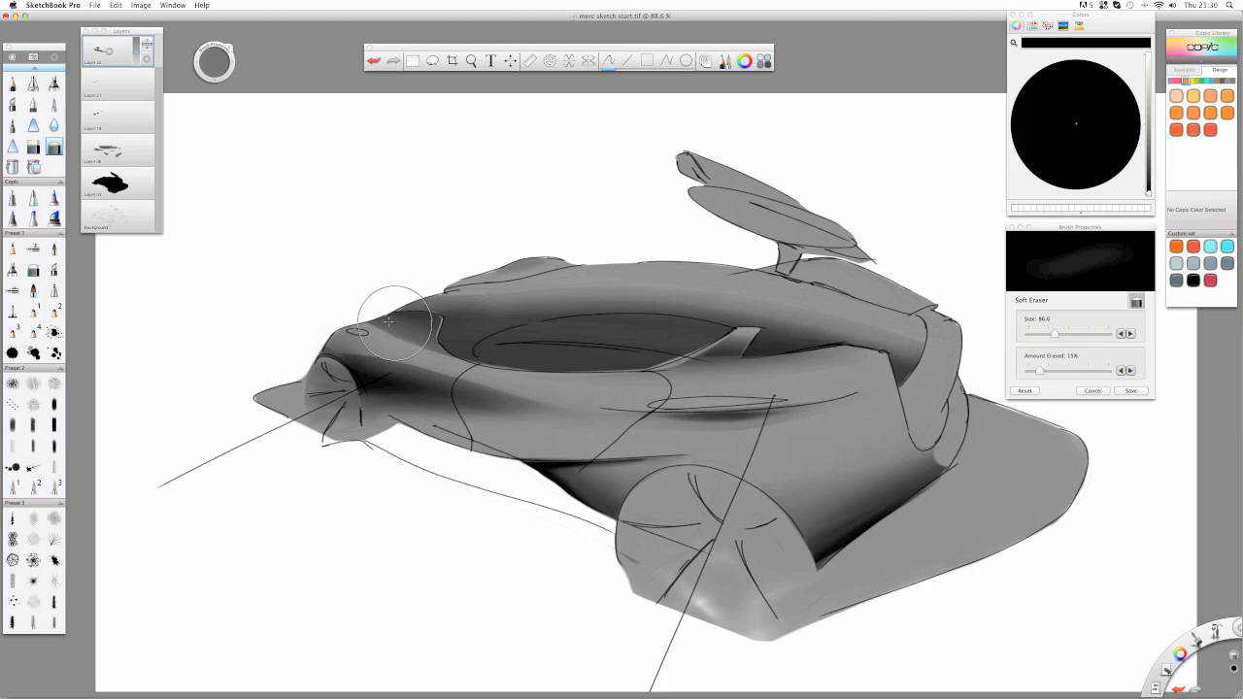
drag(297, 325, 545, 394)
drag(1053, 337, 1043, 335)
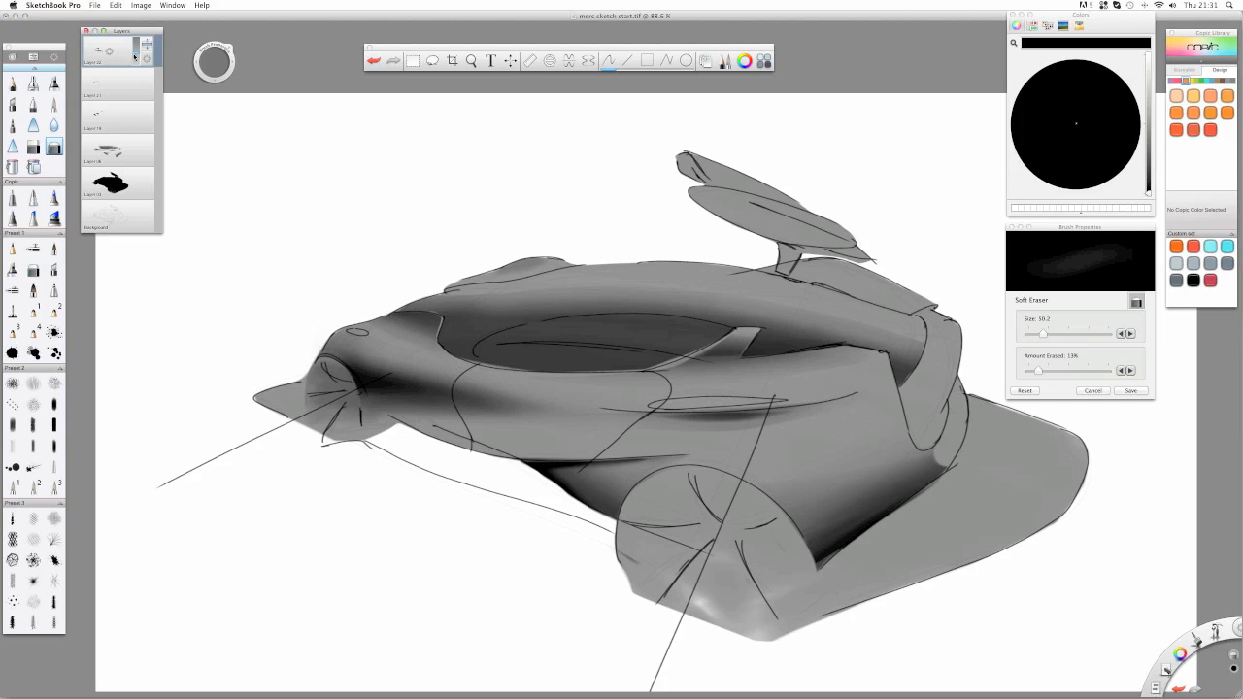
- Adjust the top shadow layer's opacity and merge the separate shadow layers into one above the base fill
drag(135, 56, 136, 61)
mouse_move(133, 47)
mouse_down()
mouse_move(109, 77)
mouse_move(107, 52)
mouse_up()
click(97, 51)
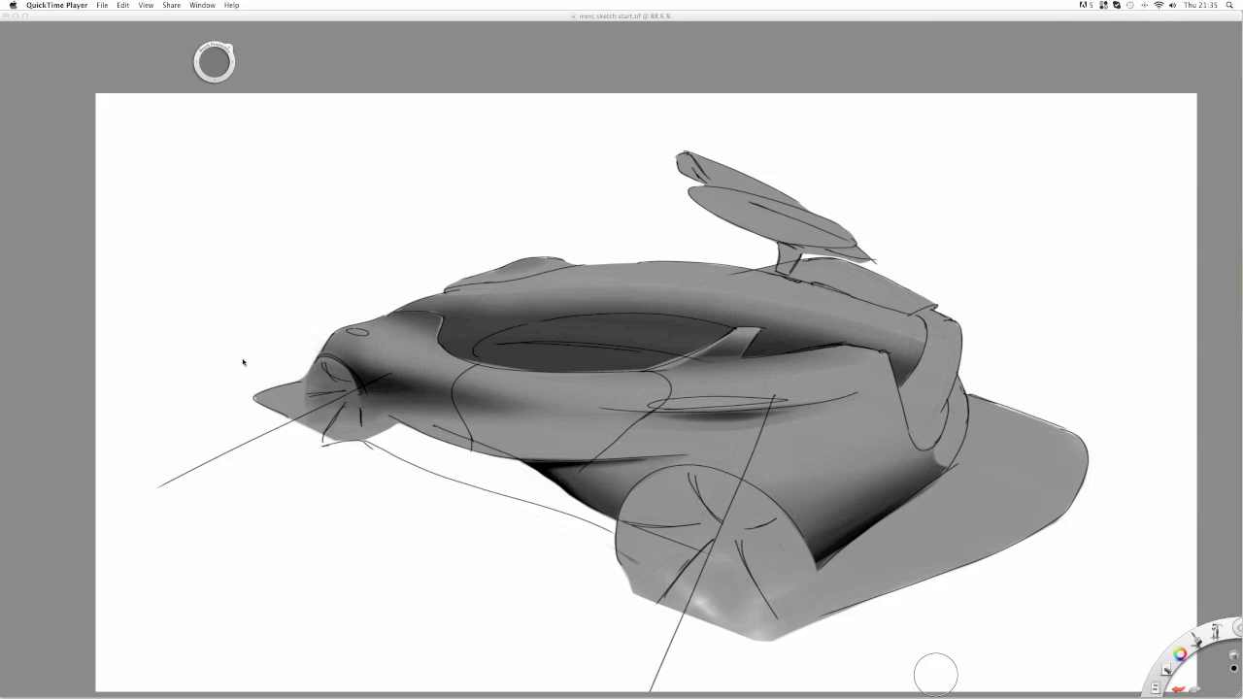
click(245, 233)
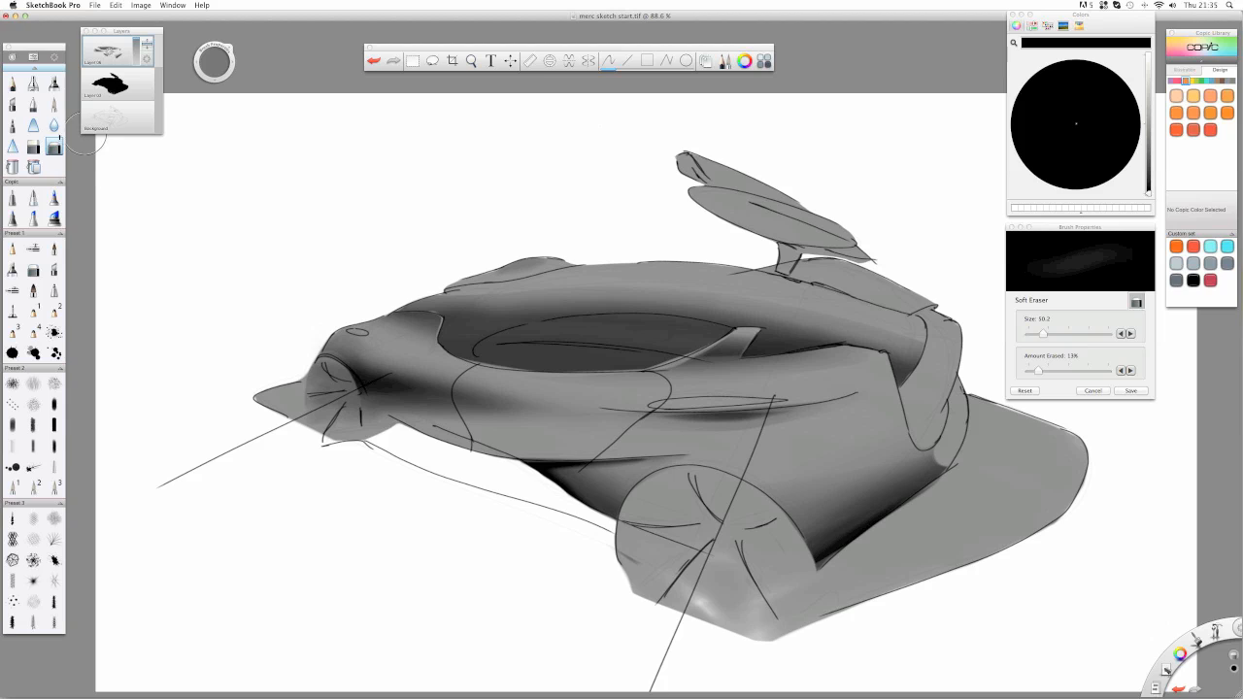
- Add a new layer above the merged shadows and choose the black Marker at size 34.4
click(103, 42)
click(54, 84)
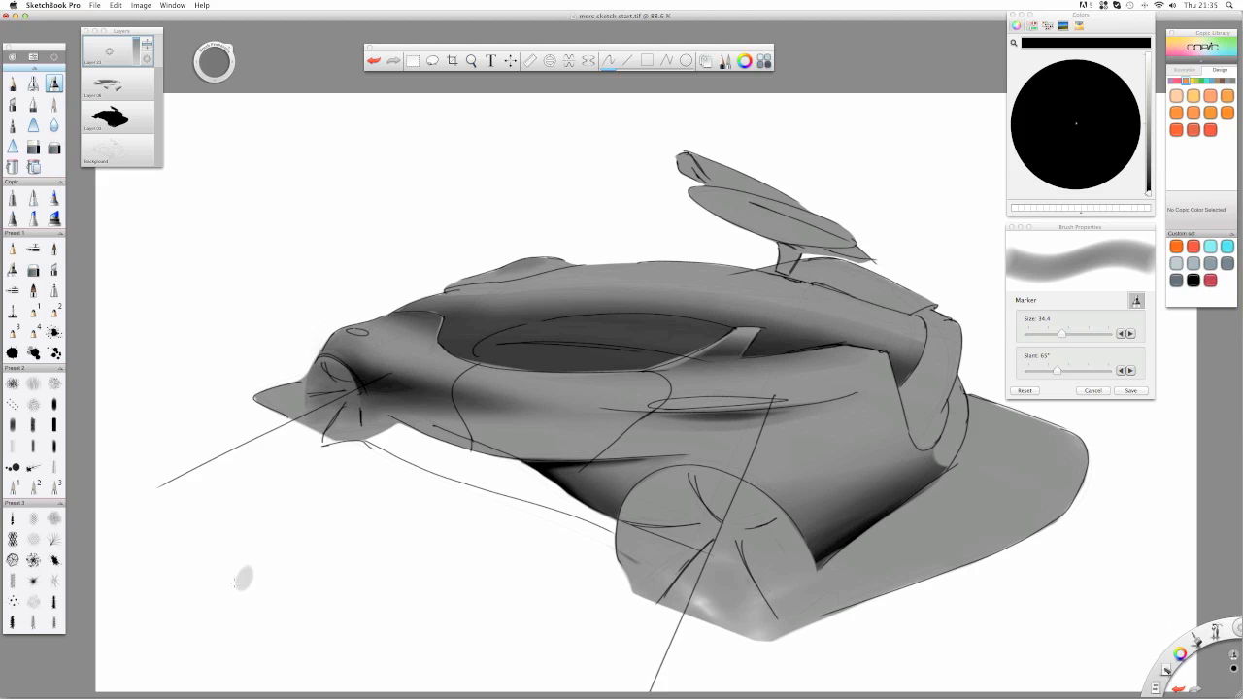
key(super+Tab)
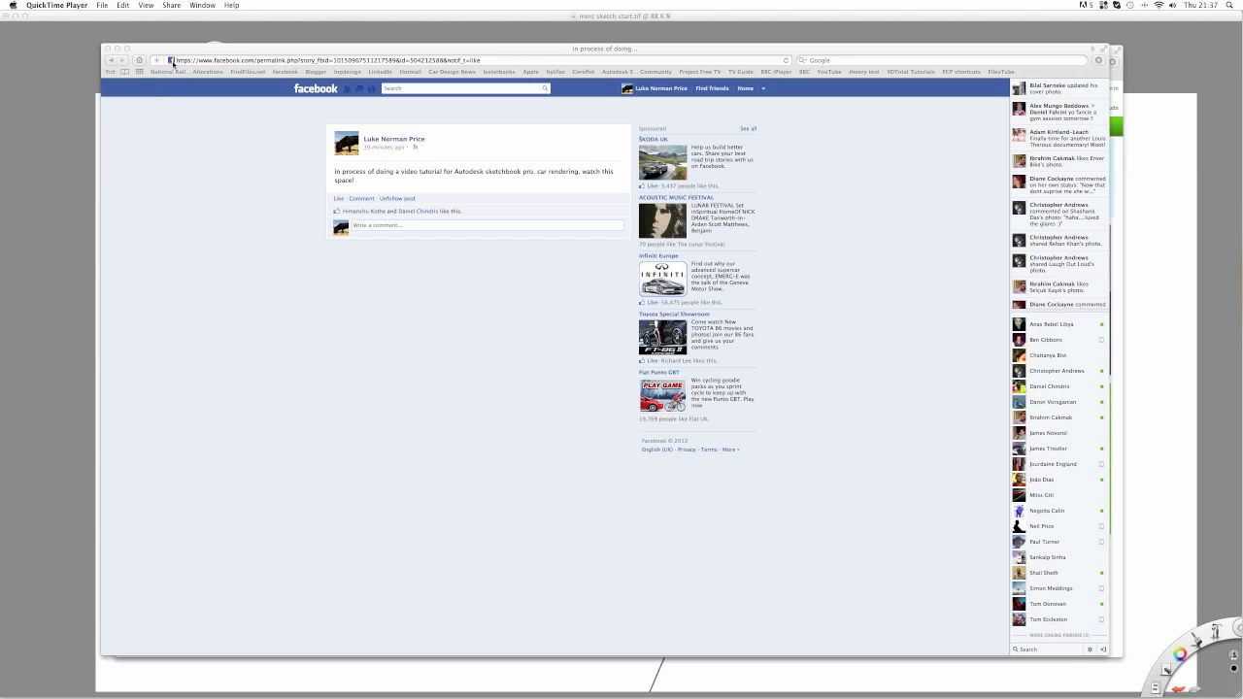
click(180, 32)
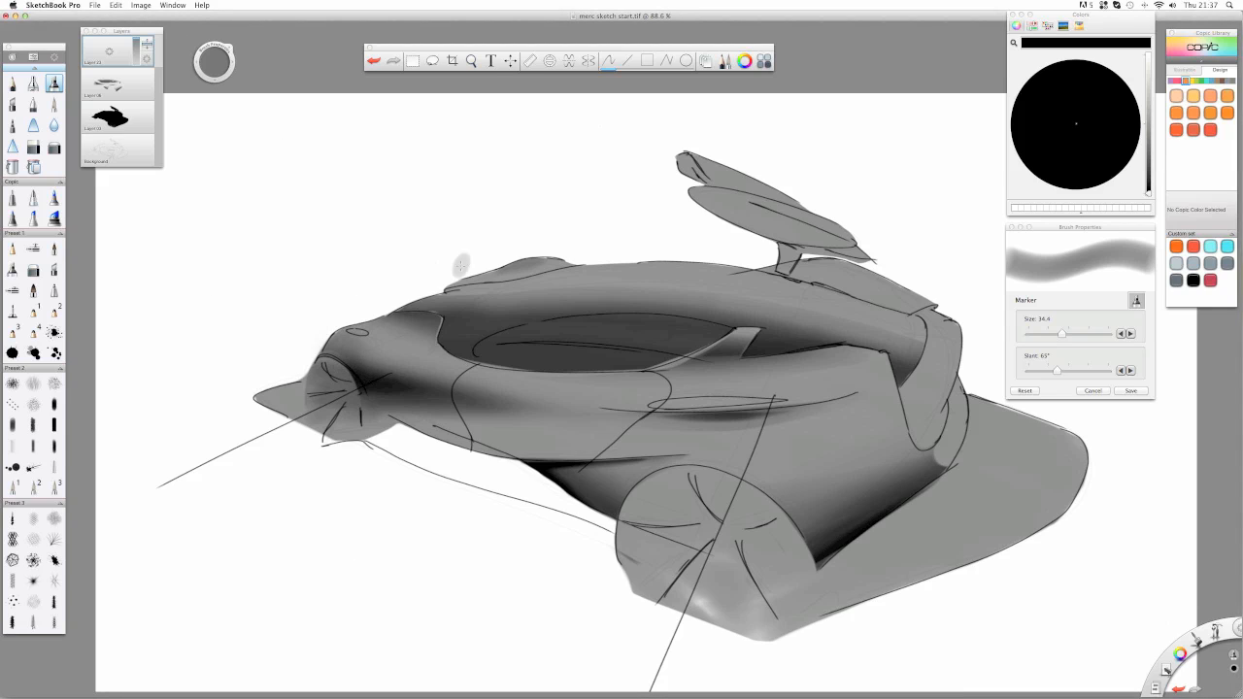
key(super+Tab)
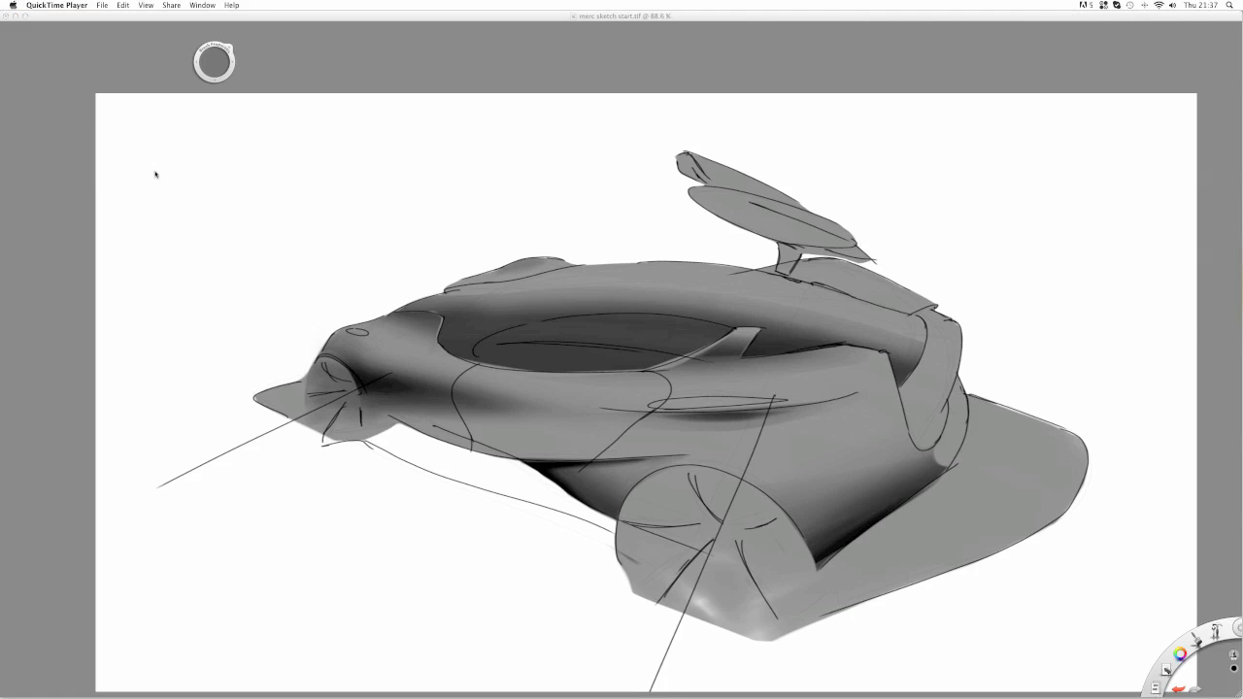
key(super+Tab)
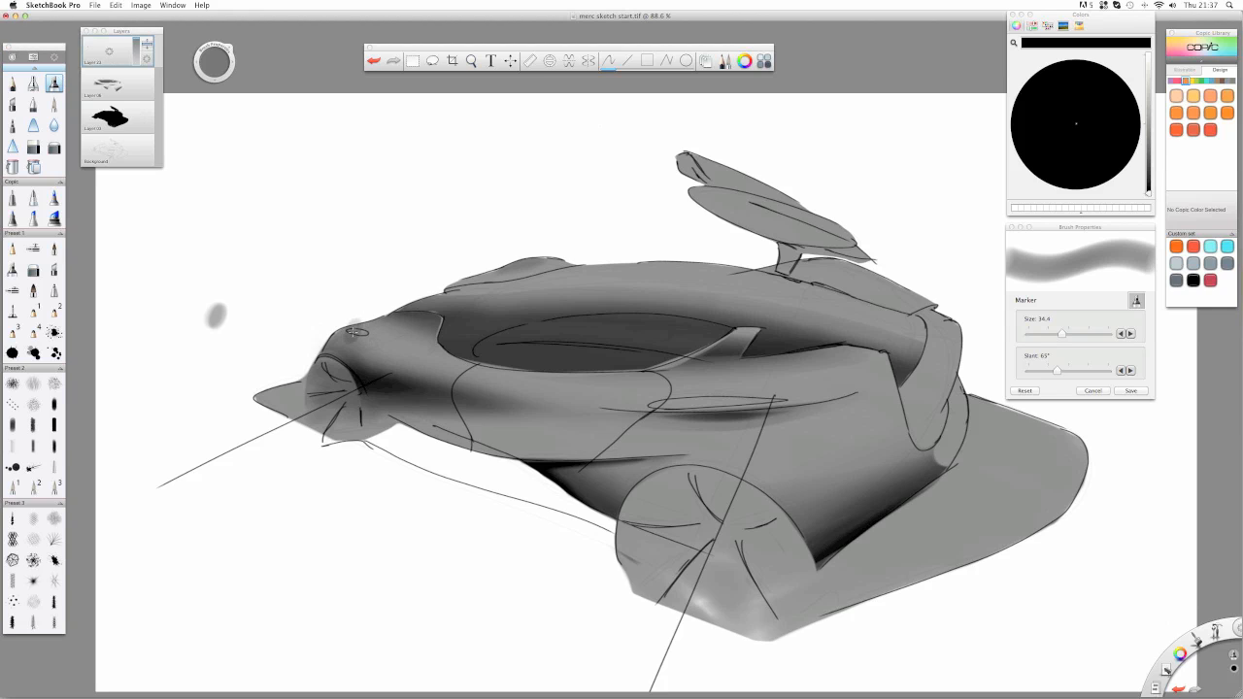
key(super+z)
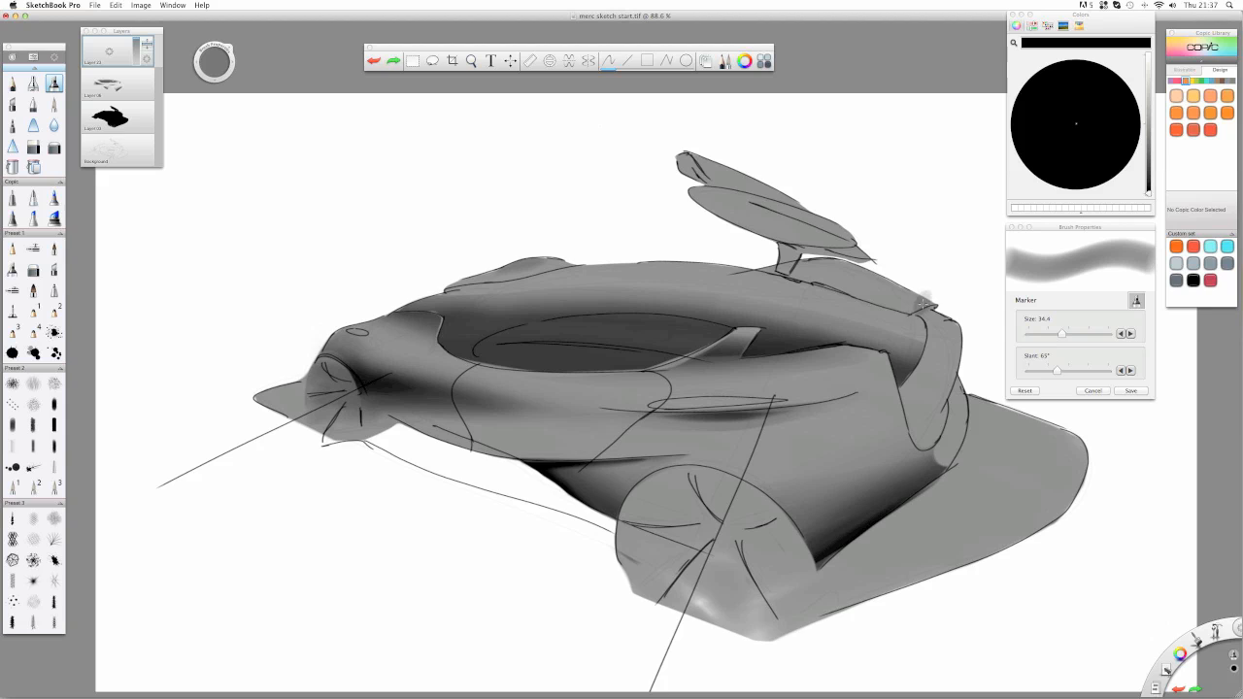
- Paint dense black Marker strokes over the top of the rear side panel and lower the layer's opacity
mouse_move(922, 305)
mouse_down()
mouse_move(969, 335)
mouse_move(915, 339)
mouse_move(974, 365)
mouse_move(921, 370)
mouse_move(955, 407)
mouse_up()
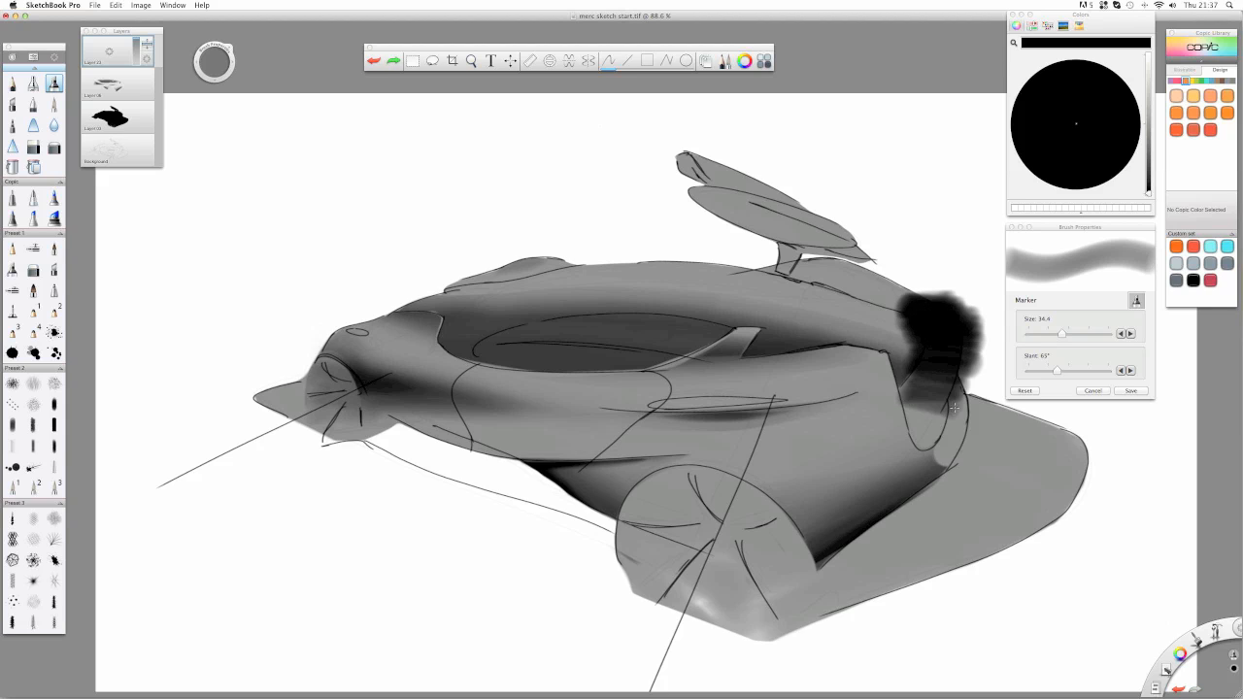
click(33, 147)
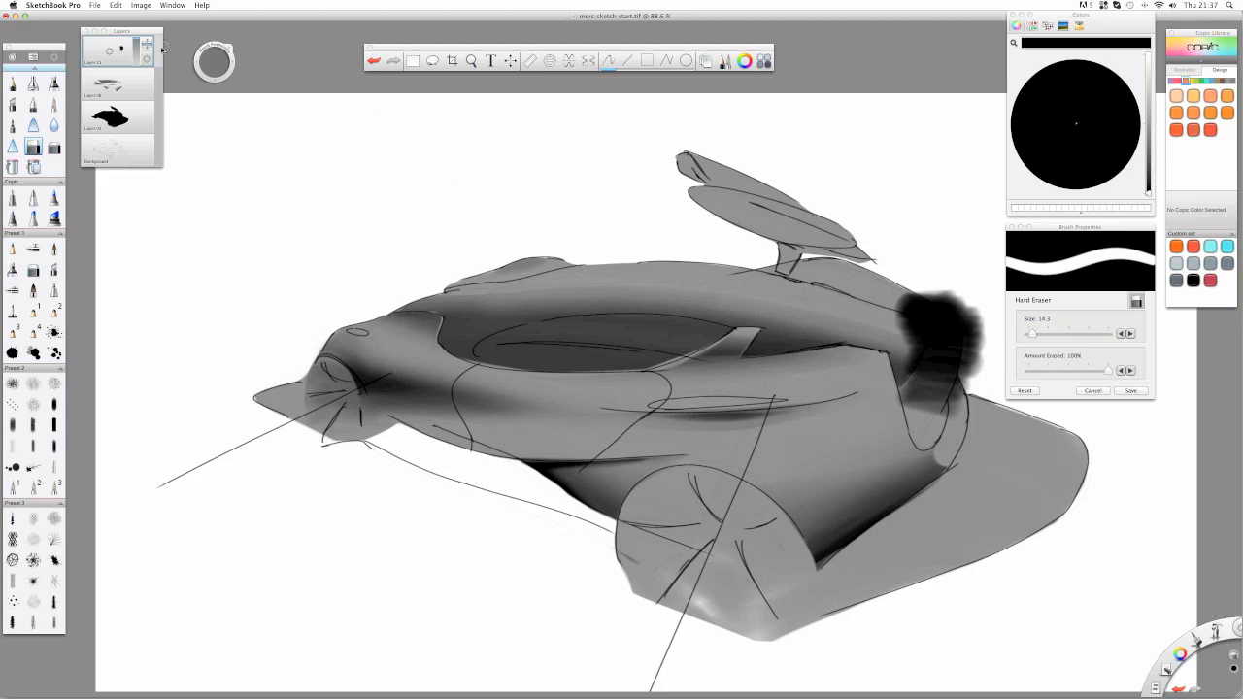
drag(138, 51, 137, 61)
- Trim the dark overspill around the rear side panel's outline with the Hard Eraser at size 14.3
mouse_move(910, 339)
mouse_down()
mouse_move(897, 378)
mouse_move(916, 320)
mouse_move(894, 309)
mouse_move(897, 342)
mouse_move(916, 306)
mouse_up()
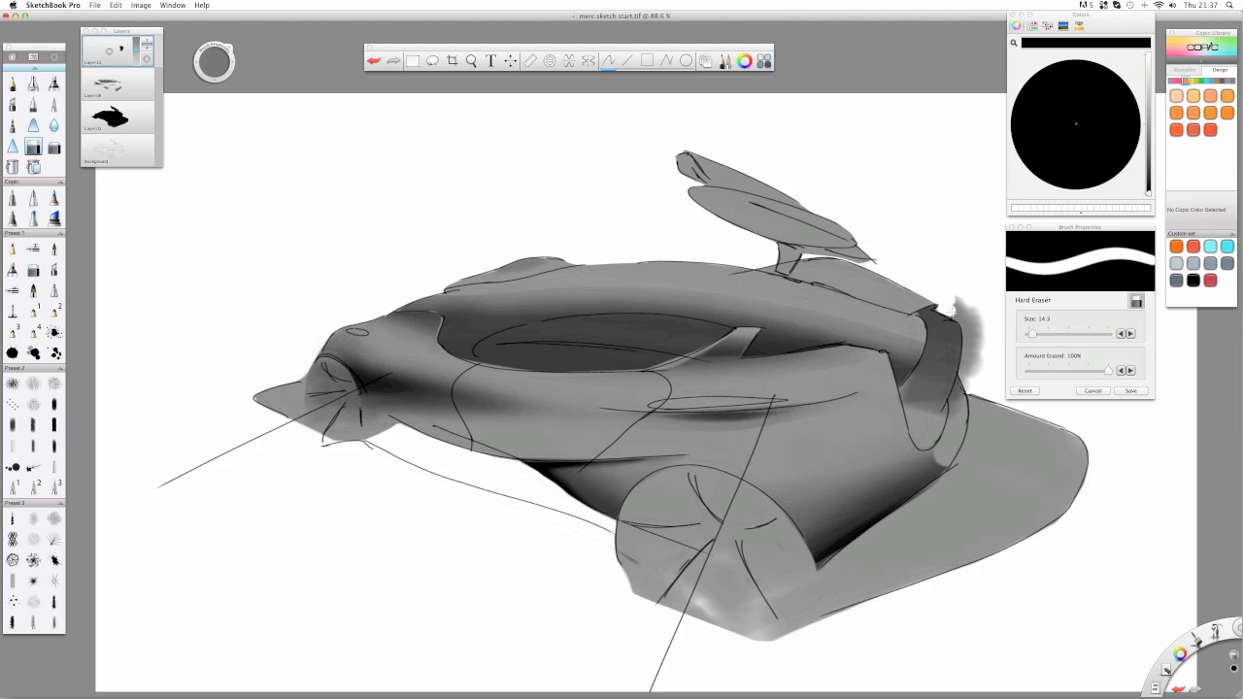
mouse_move(953, 308)
mouse_down()
mouse_move(983, 333)
mouse_move(960, 411)
mouse_up()
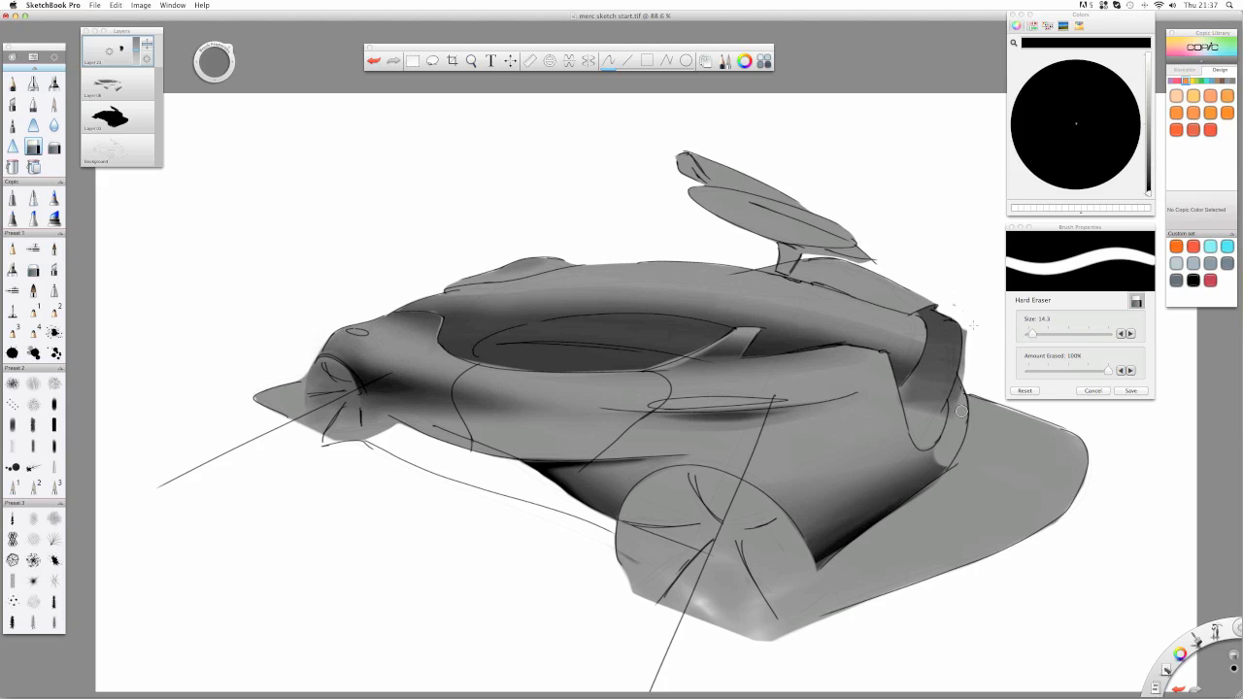
drag(970, 326, 951, 416)
mouse_move(968, 361)
mouse_down()
mouse_move(950, 412)
mouse_move(955, 397)
mouse_up()
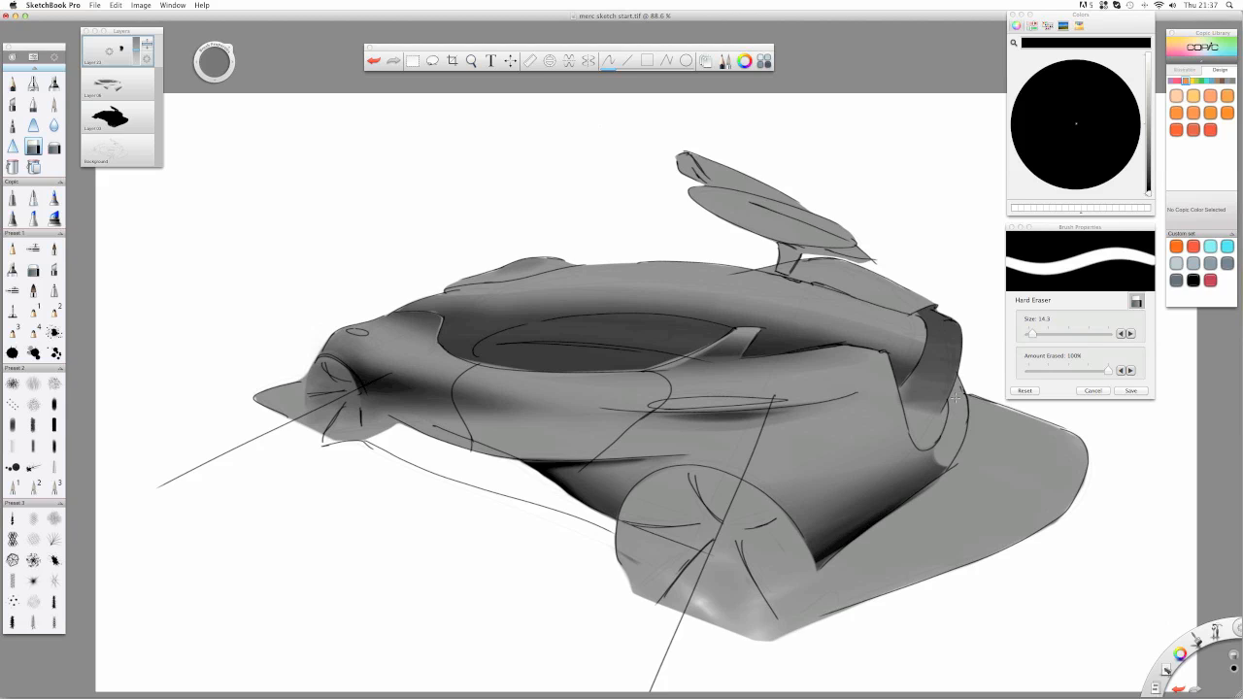
- Fade the rear side panel's shading with the Soft Eraser at 13% amount erased
click(54, 146)
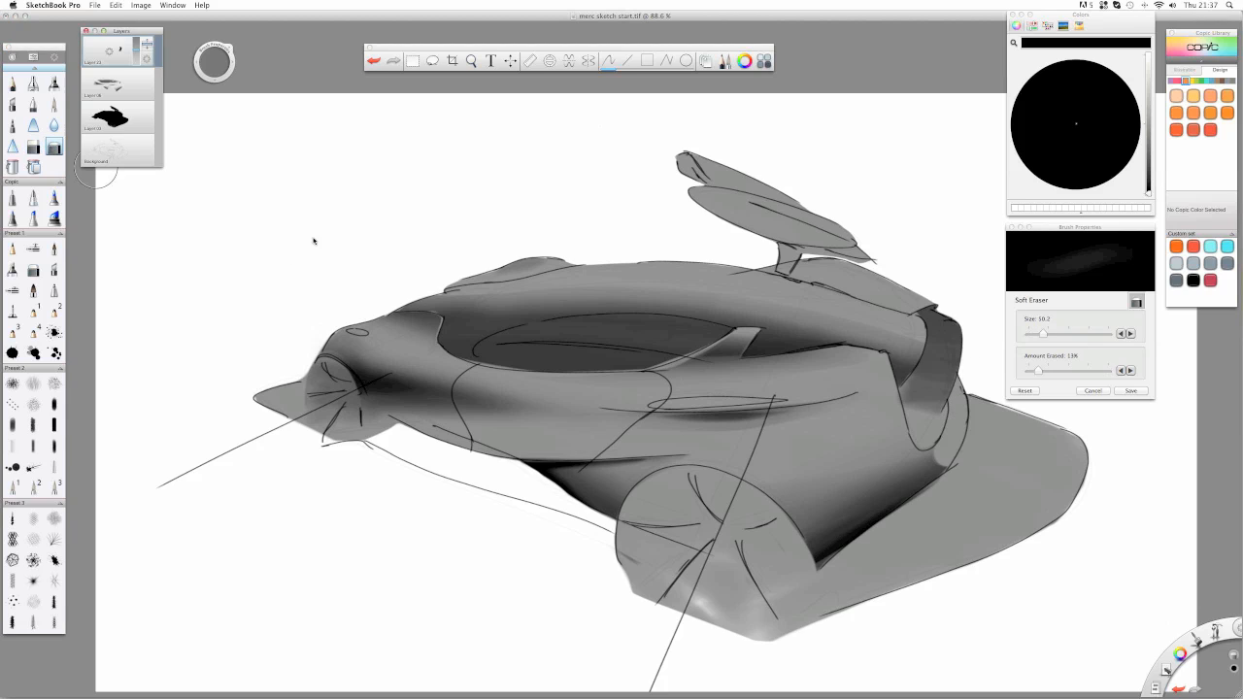
mouse_move(886, 404)
mouse_down()
mouse_move(954, 407)
mouse_move(906, 378)
mouse_move(971, 359)
mouse_move(910, 333)
mouse_move(939, 332)
mouse_up()
mouse_move(956, 388)
mouse_down()
mouse_move(913, 366)
mouse_move(972, 346)
mouse_move(885, 427)
mouse_move(889, 404)
mouse_move(964, 399)
mouse_move(928, 325)
mouse_move(976, 326)
mouse_up()
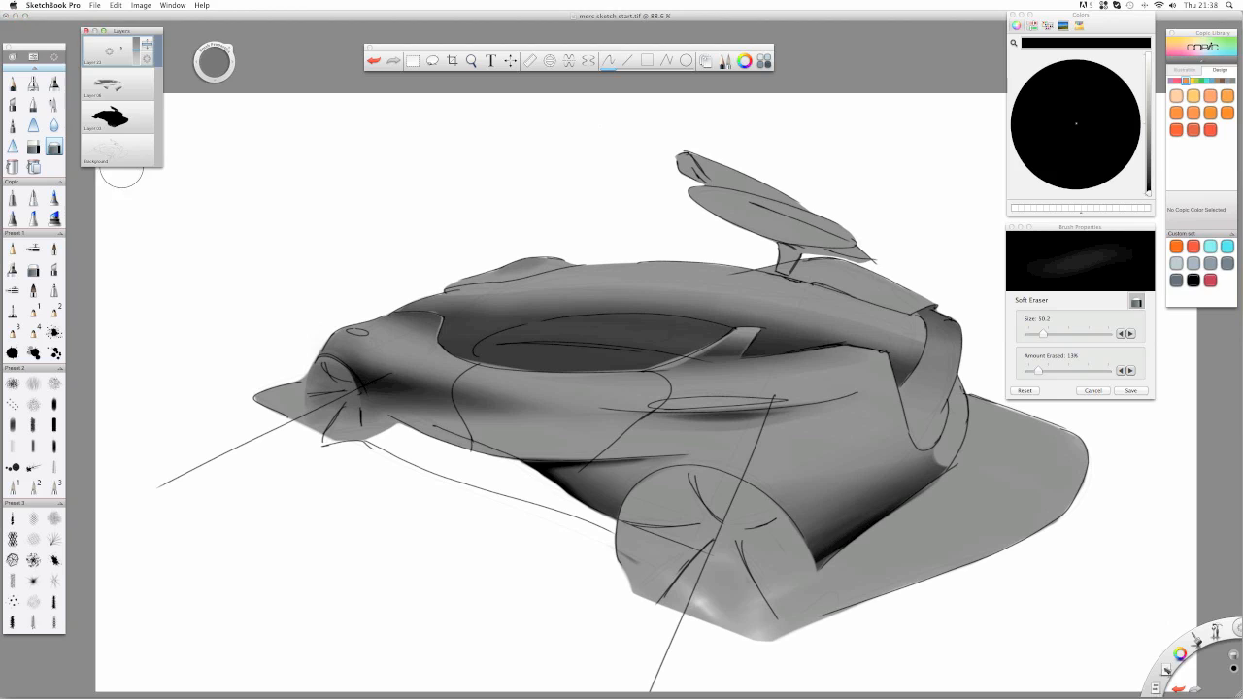
- Merge the rear side panel's shading down and add a new layer for the black Marker at size 34.4
drag(108, 51, 109, 84)
key(super+l)
click(54, 83)
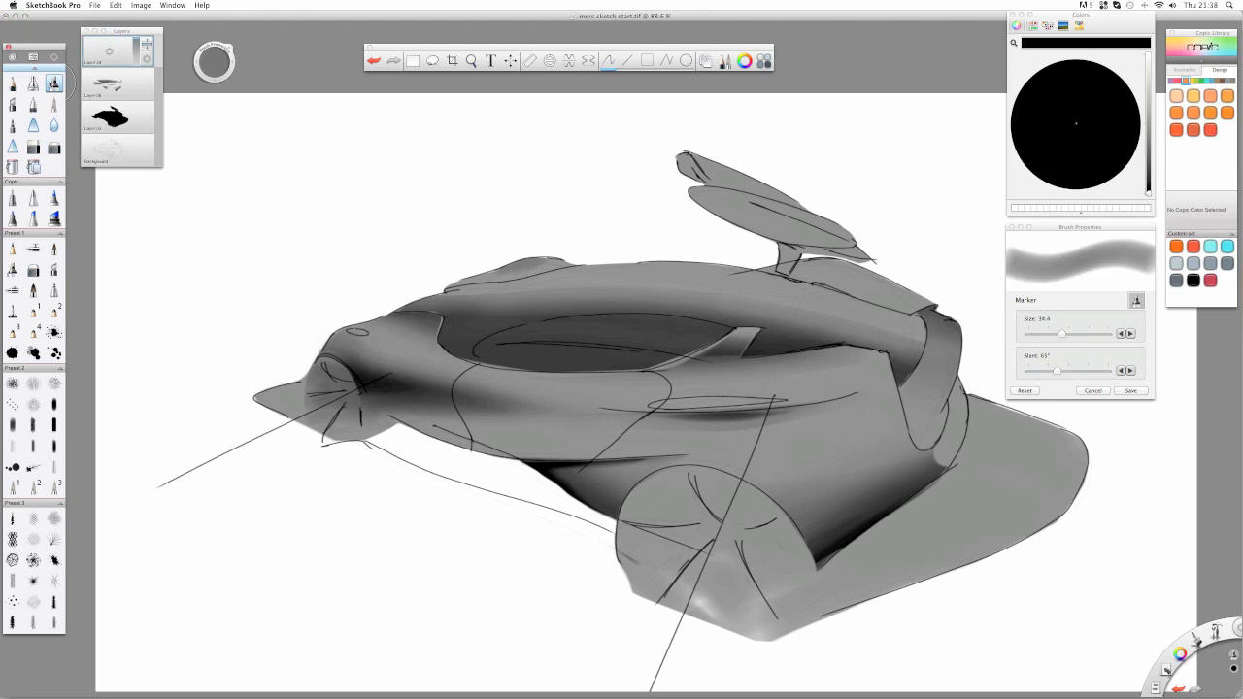
- Paint dense black Marker strokes across the car's upper rear corner and lower the layer's opacity
mouse_move(932, 301)
mouse_down()
mouse_move(961, 330)
mouse_move(855, 335)
mouse_move(985, 364)
mouse_up()
click(33, 146)
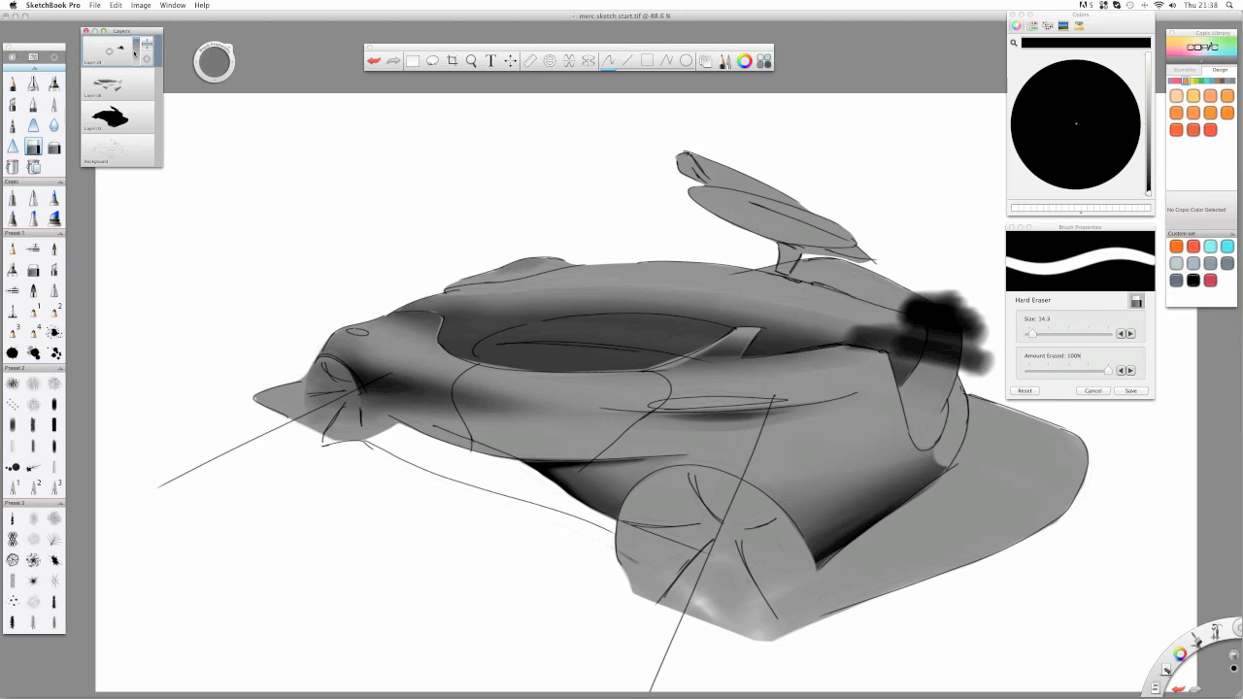
drag(108, 51, 193, 60)
- Trim the overspill around the upper rear corner with the Hard Eraser at size 14.3 and soften the shading with the Soft Eraser at 13%
mouse_move(903, 308)
mouse_down()
mouse_move(903, 355)
mouse_move(906, 315)
mouse_move(899, 362)
mouse_move(918, 334)
mouse_move(908, 366)
mouse_move(919, 330)
mouse_move(908, 314)
mouse_move(899, 335)
mouse_move(833, 326)
mouse_move(885, 364)
mouse_up()
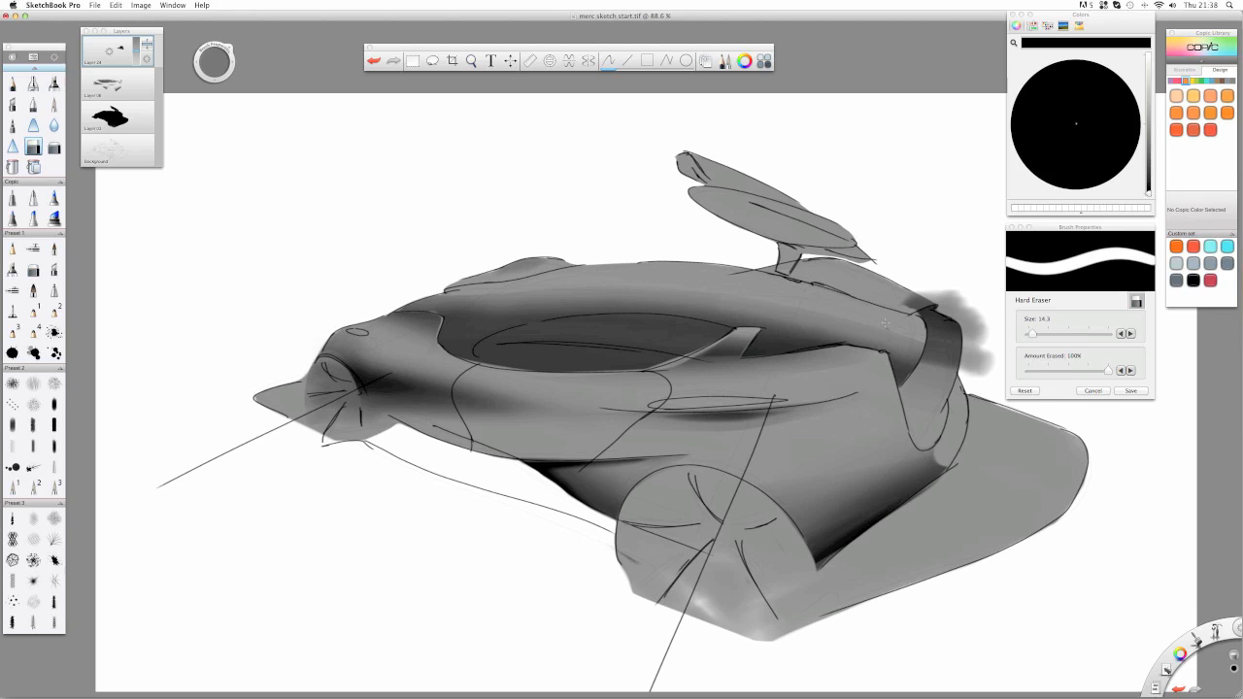
drag(949, 277, 930, 298)
mouse_move(945, 305)
mouse_down()
mouse_move(966, 308)
mouse_move(984, 274)
mouse_move(994, 316)
mouse_move(983, 342)
mouse_up()
drag(977, 385, 968, 391)
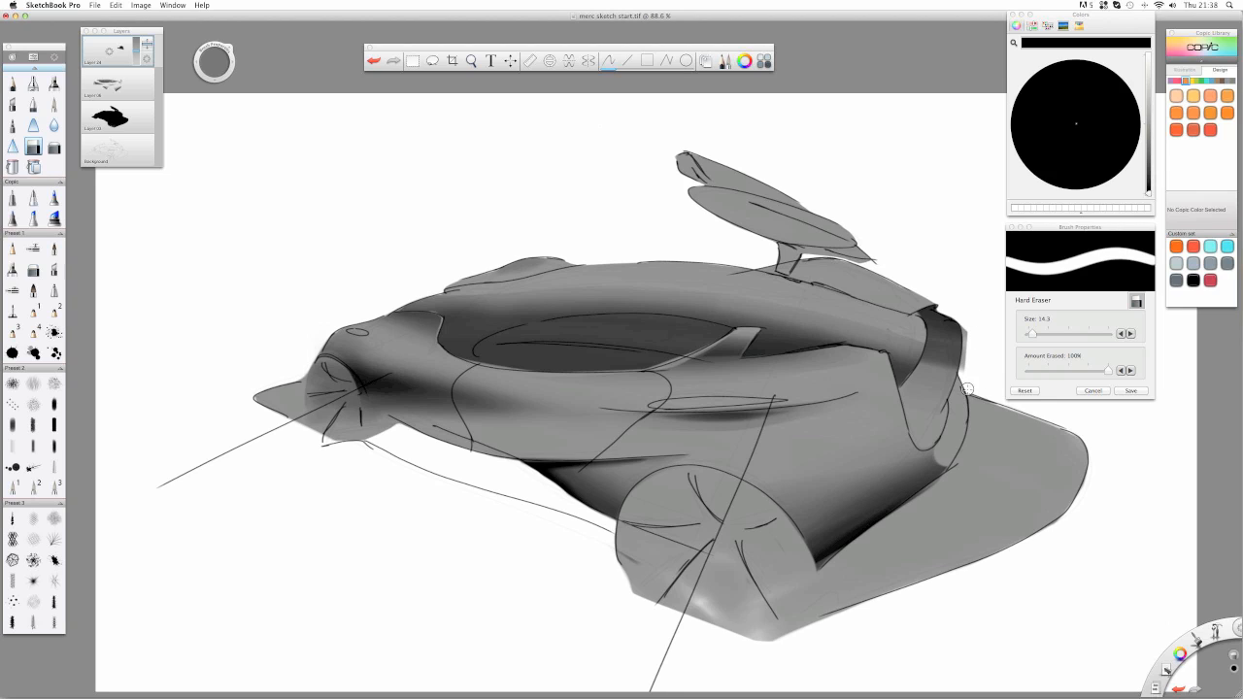
drag(966, 321, 956, 396)
click(54, 146)
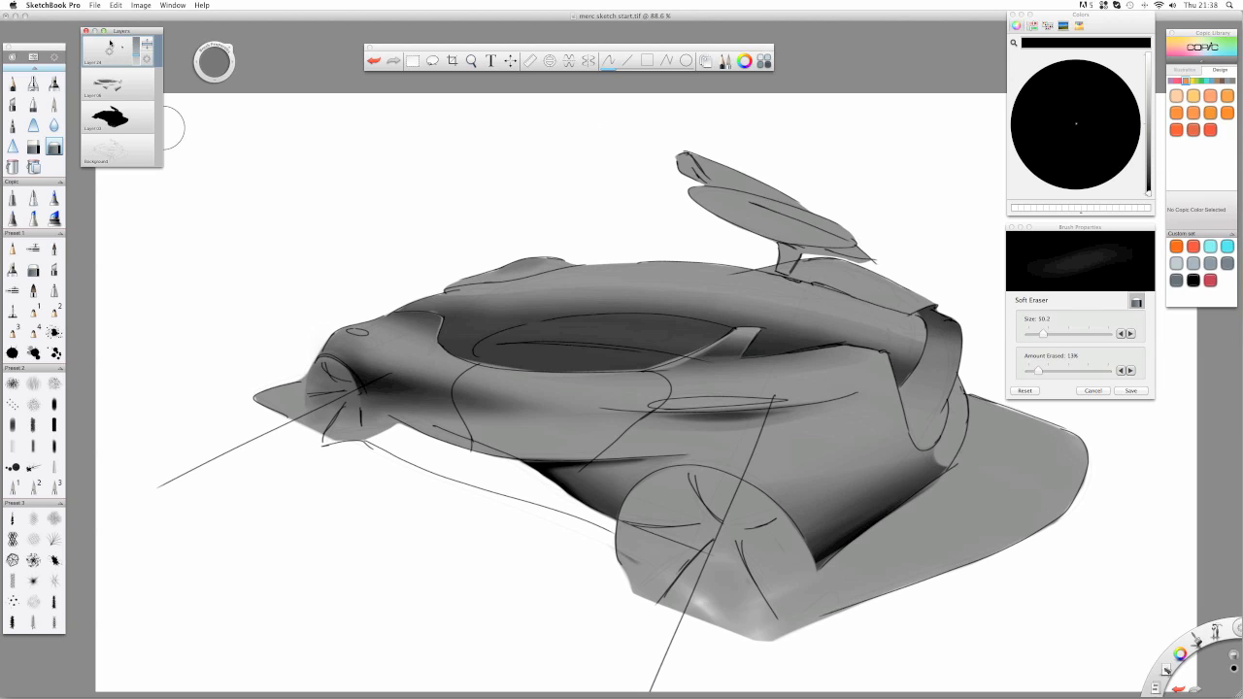
- Merge the upper rear corner's shading down, add a fresh layer and select the Marker at size 34.4
mouse_move(109, 51)
mouse_down()
mouse_move(109, 82)
mouse_move(109, 24)
mouse_up()
click(54, 84)
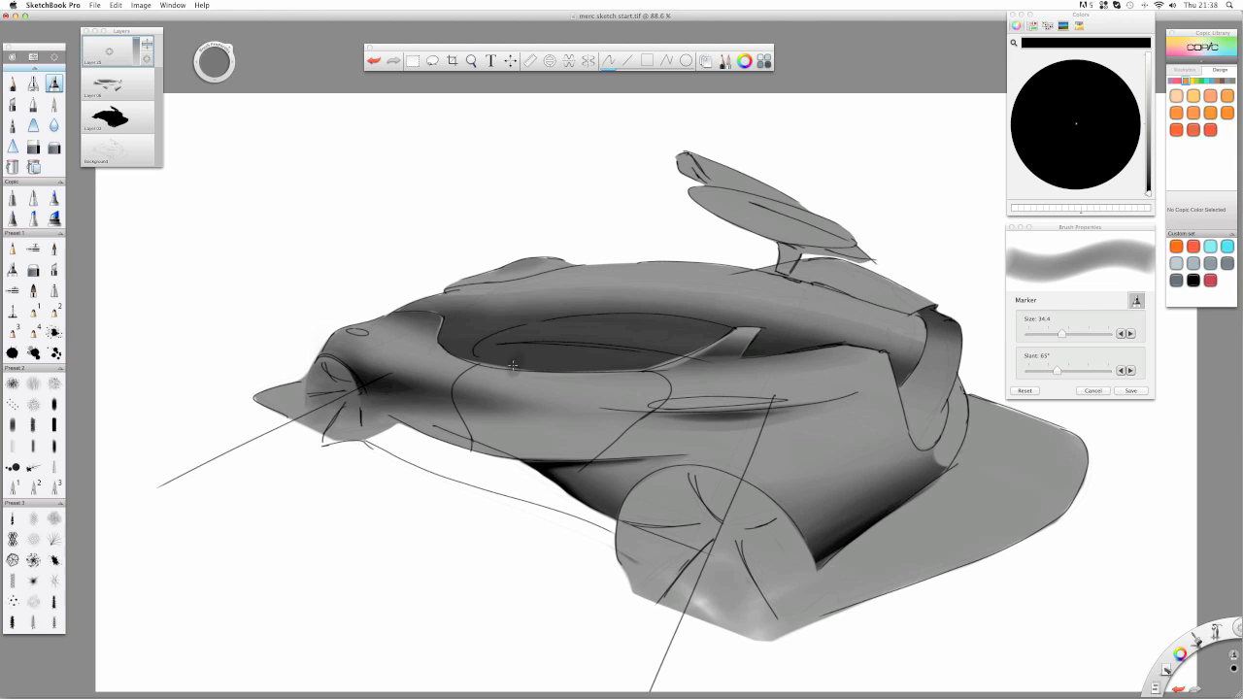
- Paint long black Marker strokes along the cockpit's lower edge and on toward the rear side panel, and lower the layer's opacity
drag(434, 360, 646, 373)
drag(432, 360, 658, 375)
drag(430, 355, 704, 385)
drag(388, 345, 823, 396)
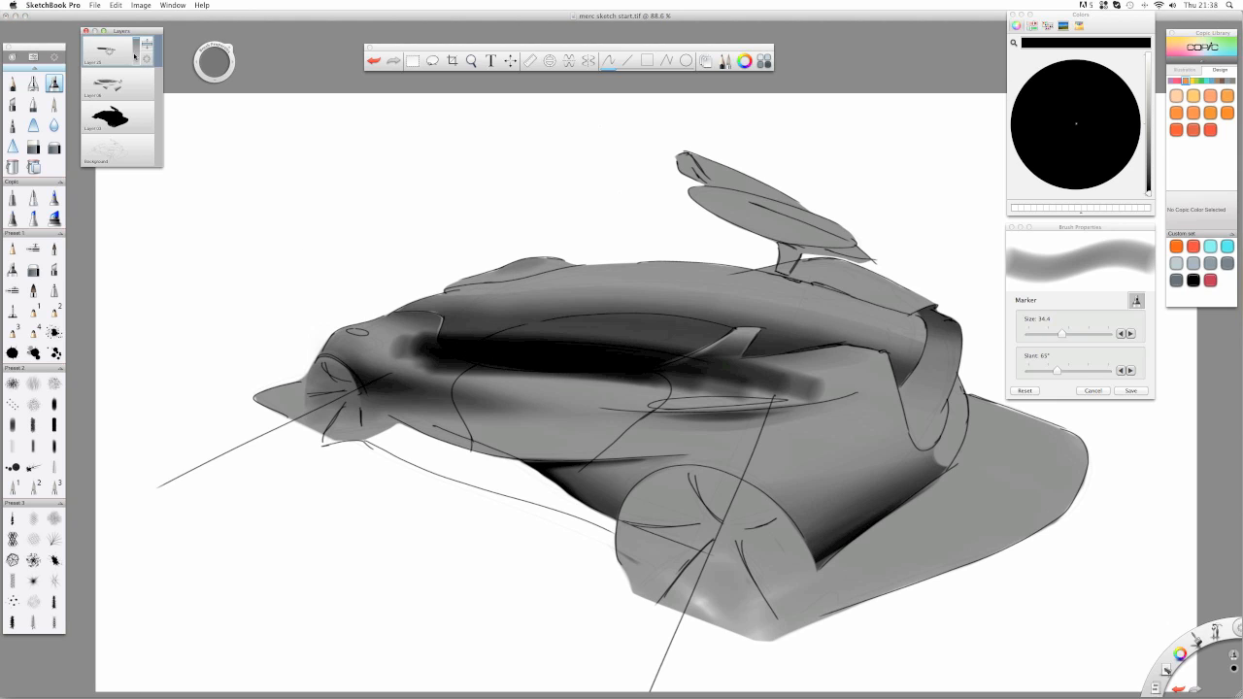
key(super+z)
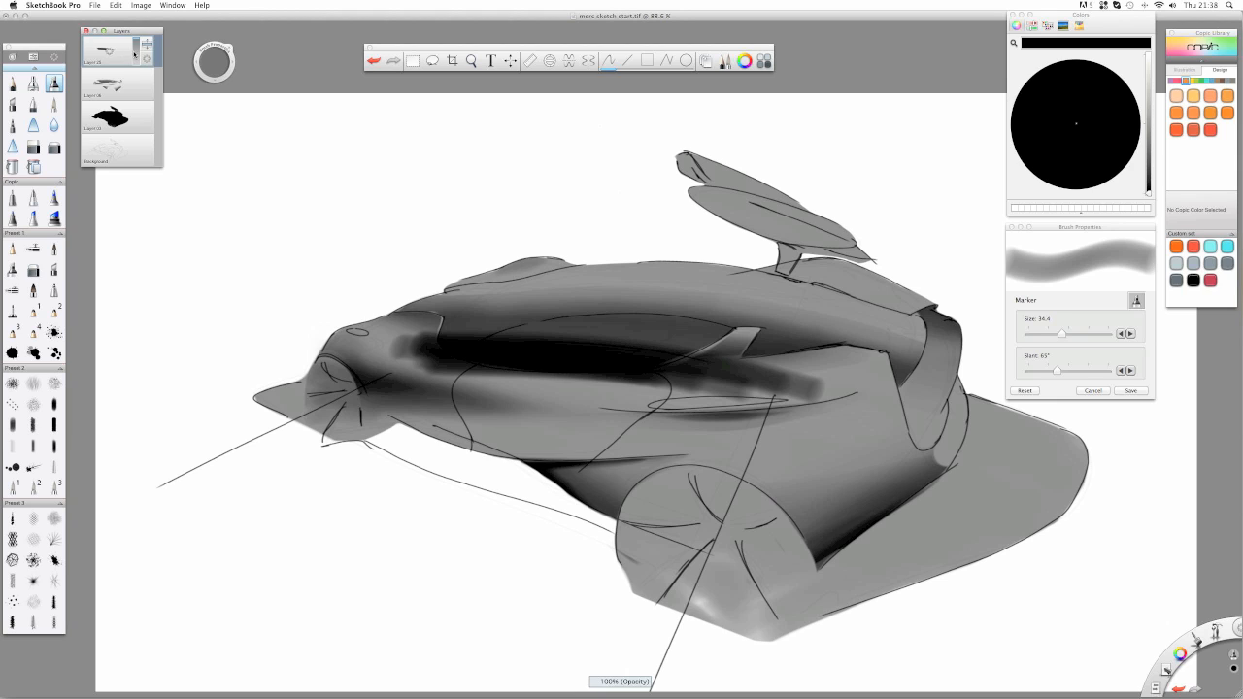
- Trim the dark overspill around the cockpit opening and its front end with the Hard Eraser at size 14.3
click(33, 146)
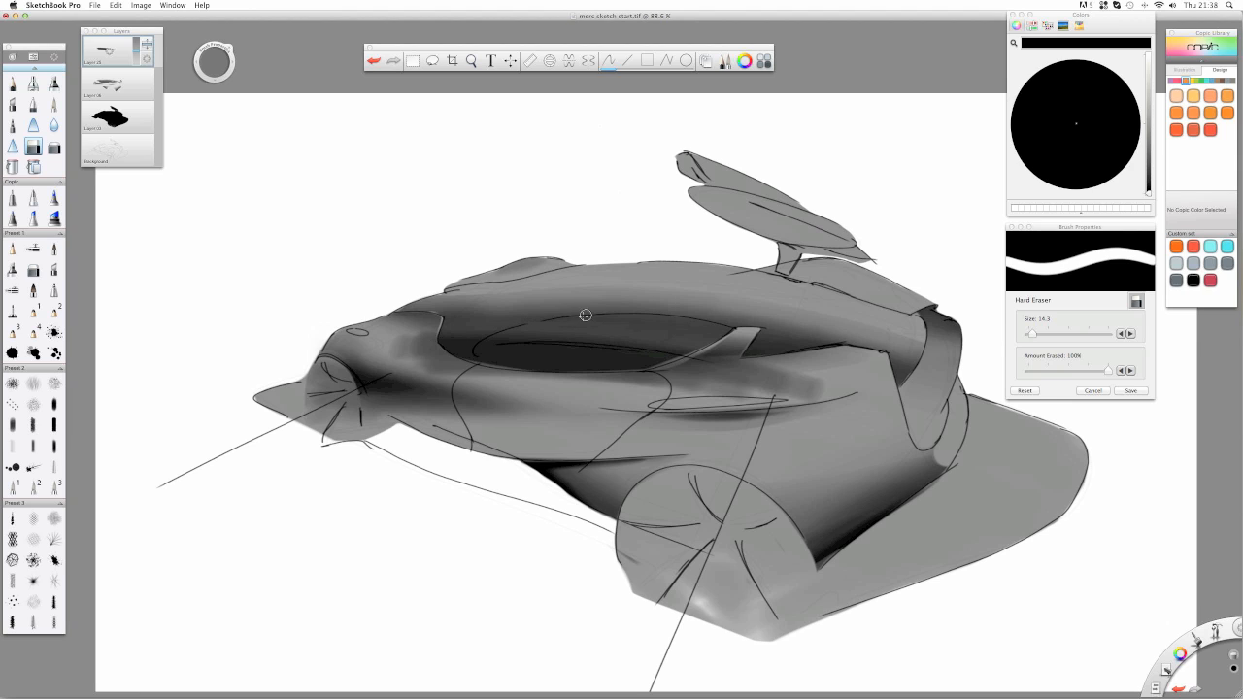
mouse_move(398, 357)
mouse_down()
mouse_move(476, 330)
mouse_move(685, 324)
mouse_move(372, 362)
mouse_move(484, 321)
mouse_move(451, 363)
mouse_move(436, 313)
mouse_move(402, 345)
mouse_up()
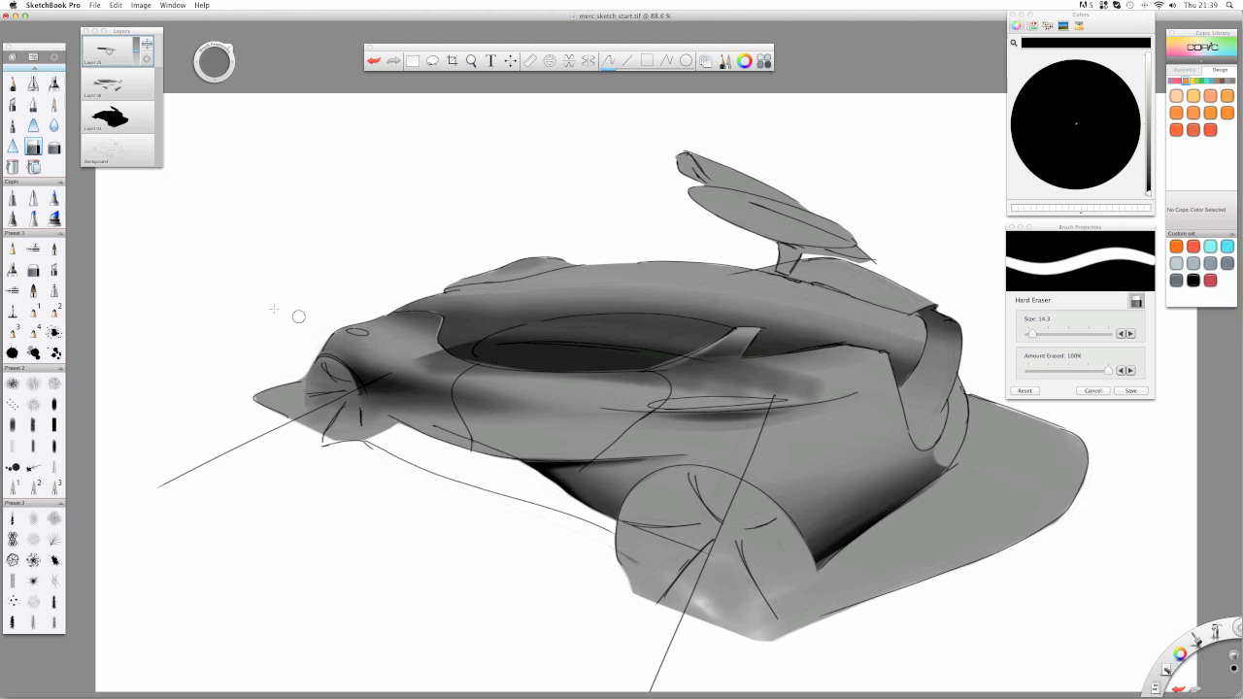
- Sketch Cadmium Orange pencil guide lines across the front wheel and along the car's side to show the perspective
click(11, 84)
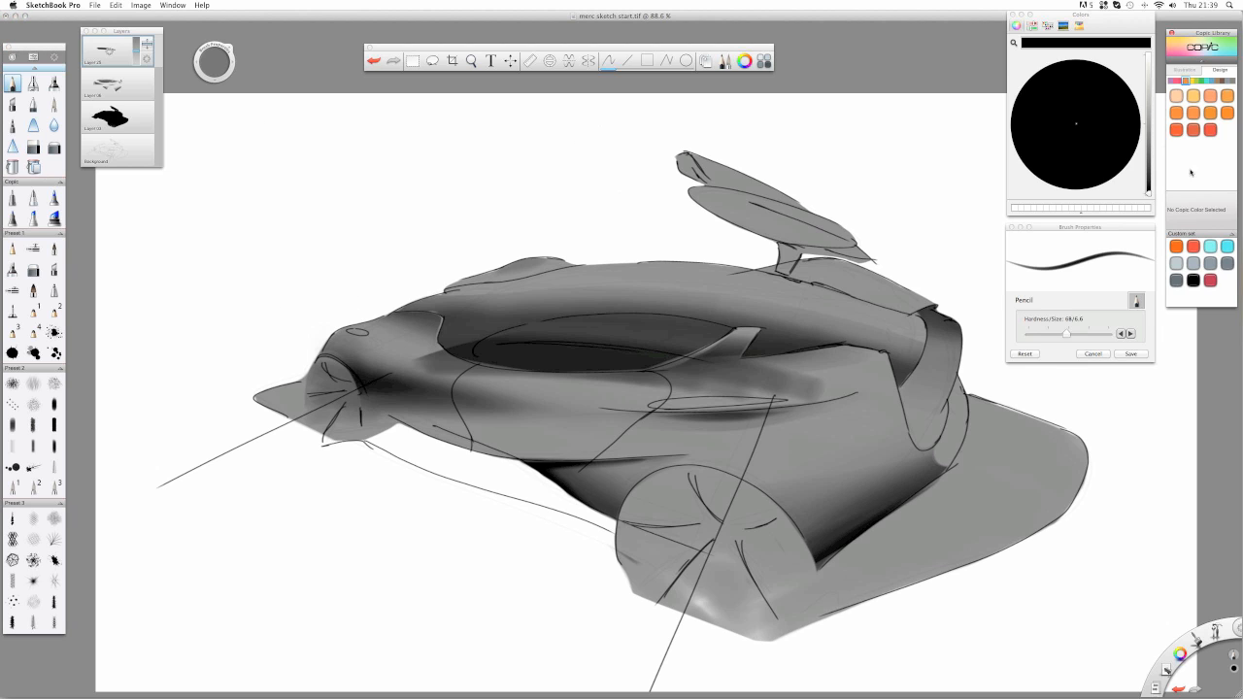
click(1177, 130)
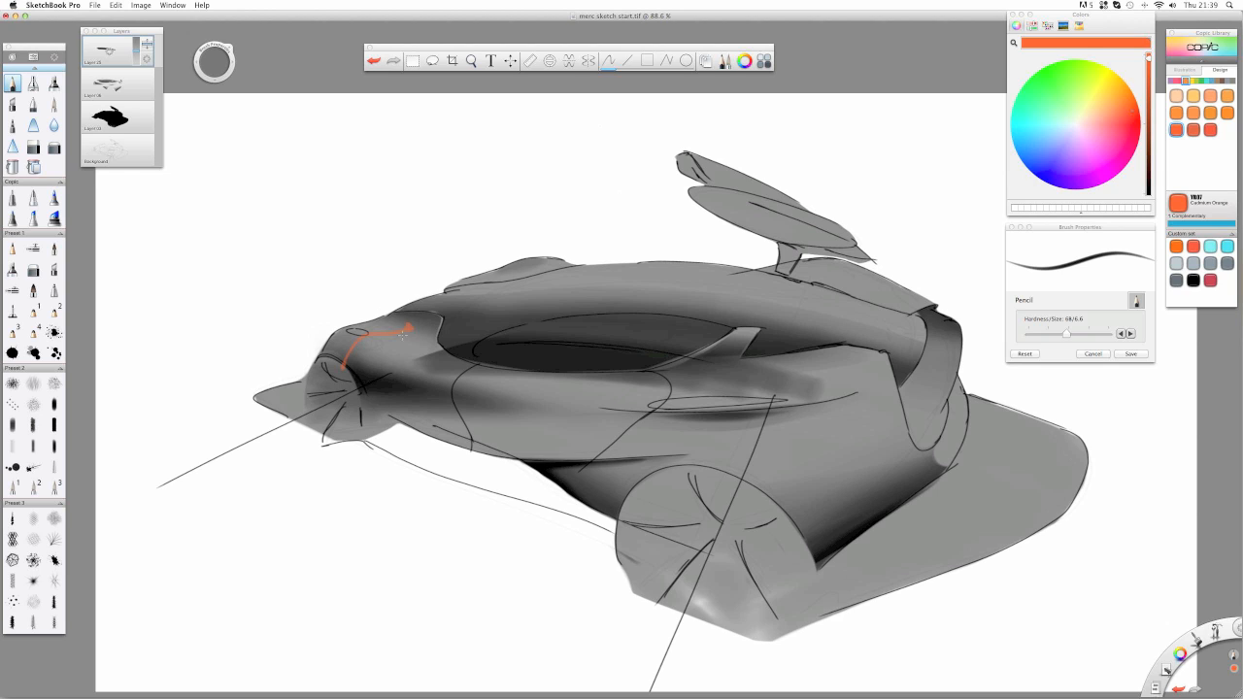
mouse_move(509, 297)
mouse_down()
mouse_move(408, 330)
mouse_move(573, 353)
mouse_up()
key(super+z)
key(super+z)
key(super+z)
key(super+z)
drag(451, 334, 183, 477)
drag(234, 318, 789, 501)
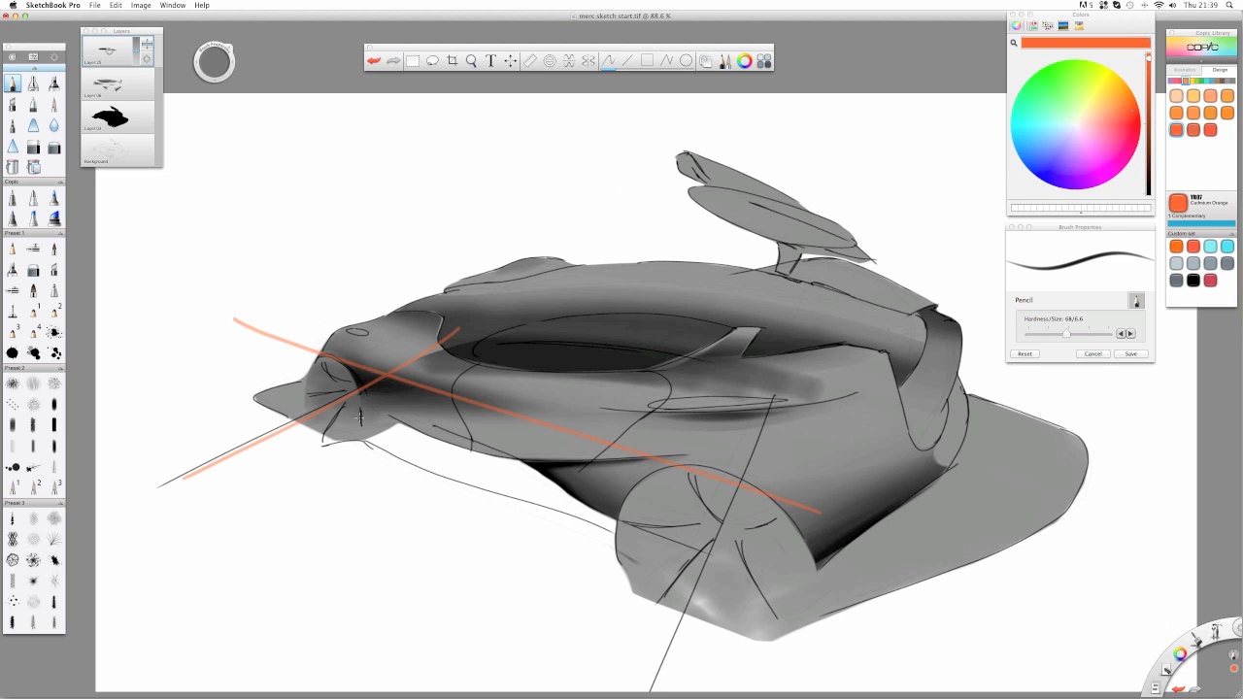
drag(274, 404, 821, 616)
drag(316, 322, 847, 459)
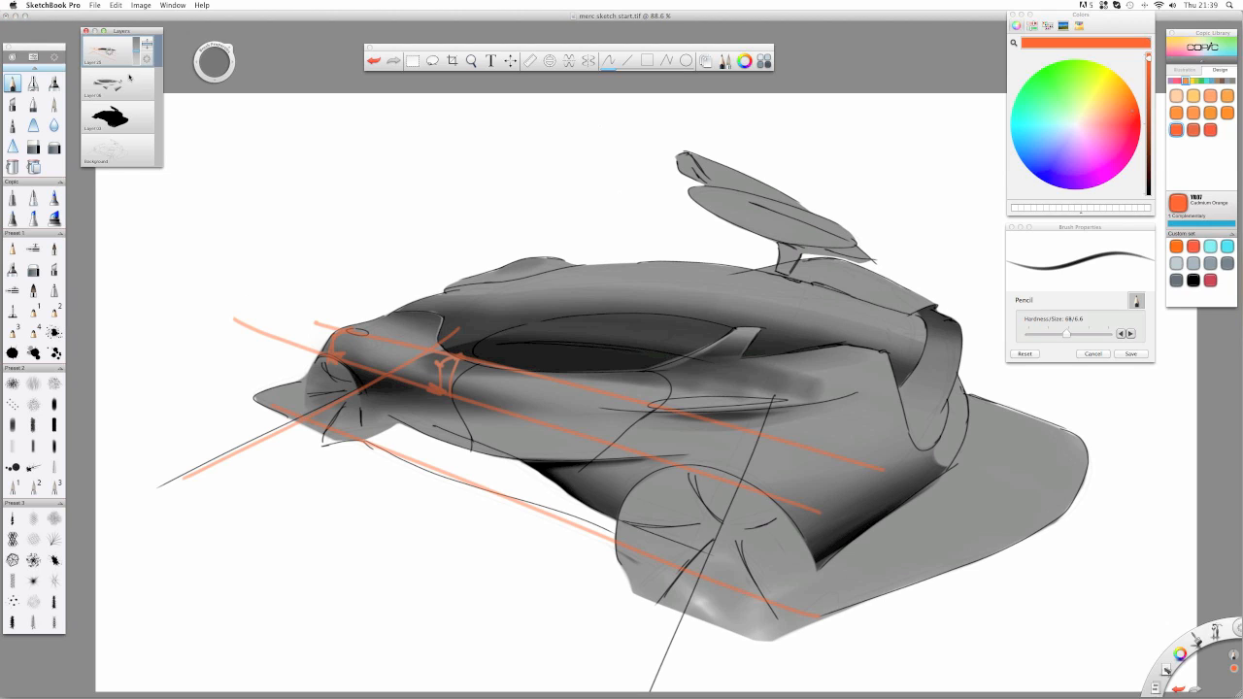
- On a fresh layer, shade the cockpit opening with Special Black Marker strokes and lower the layer opacity to about 51%
drag(107, 56, 109, 27)
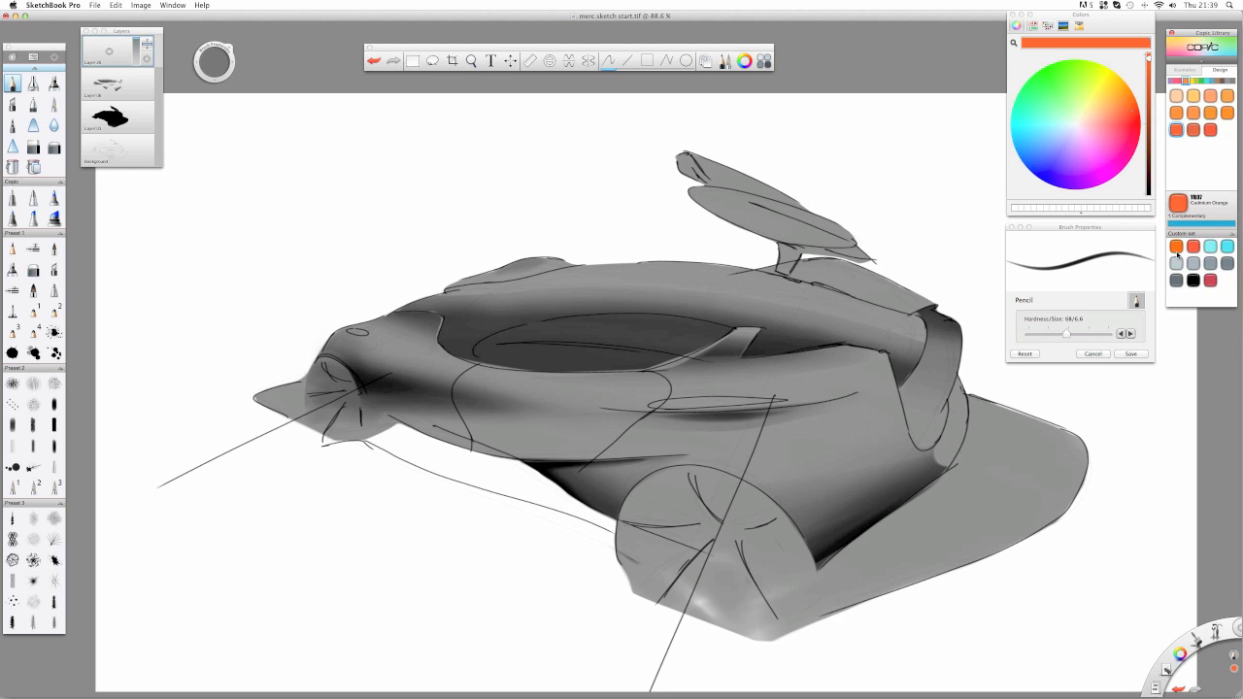
click(1193, 279)
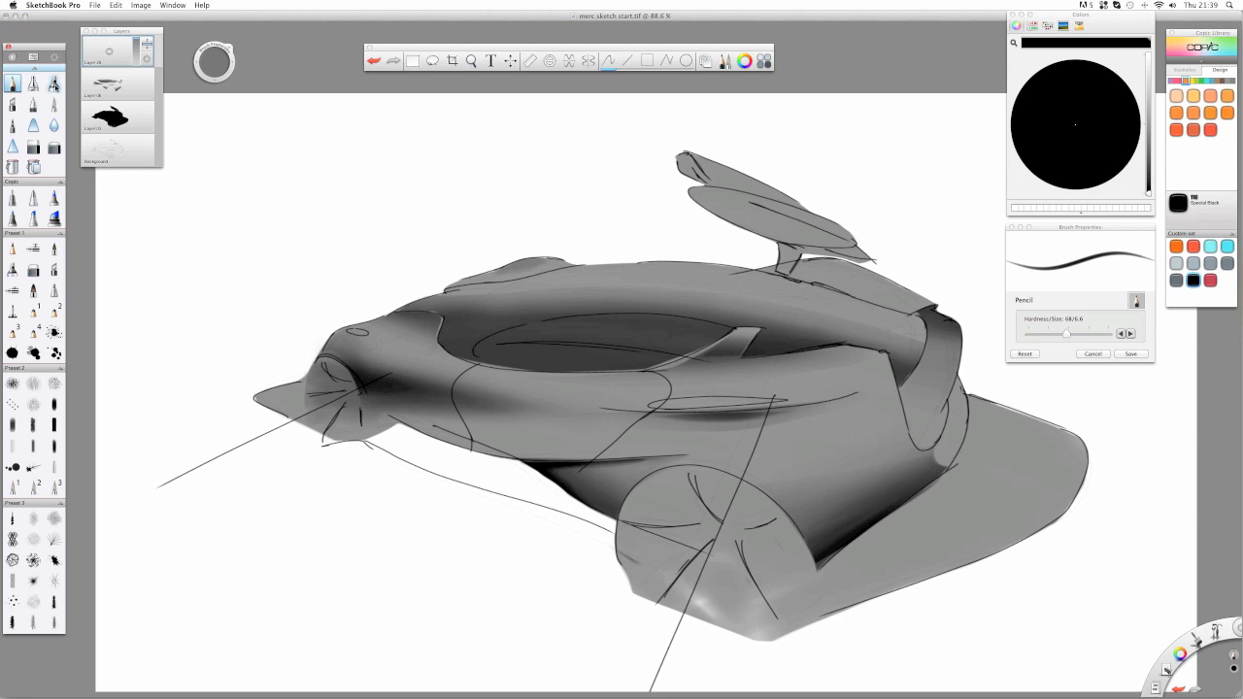
click(54, 83)
mouse_move(489, 362)
mouse_down()
mouse_move(747, 386)
mouse_move(549, 361)
mouse_move(758, 381)
mouse_move(736, 349)
mouse_move(902, 385)
mouse_up()
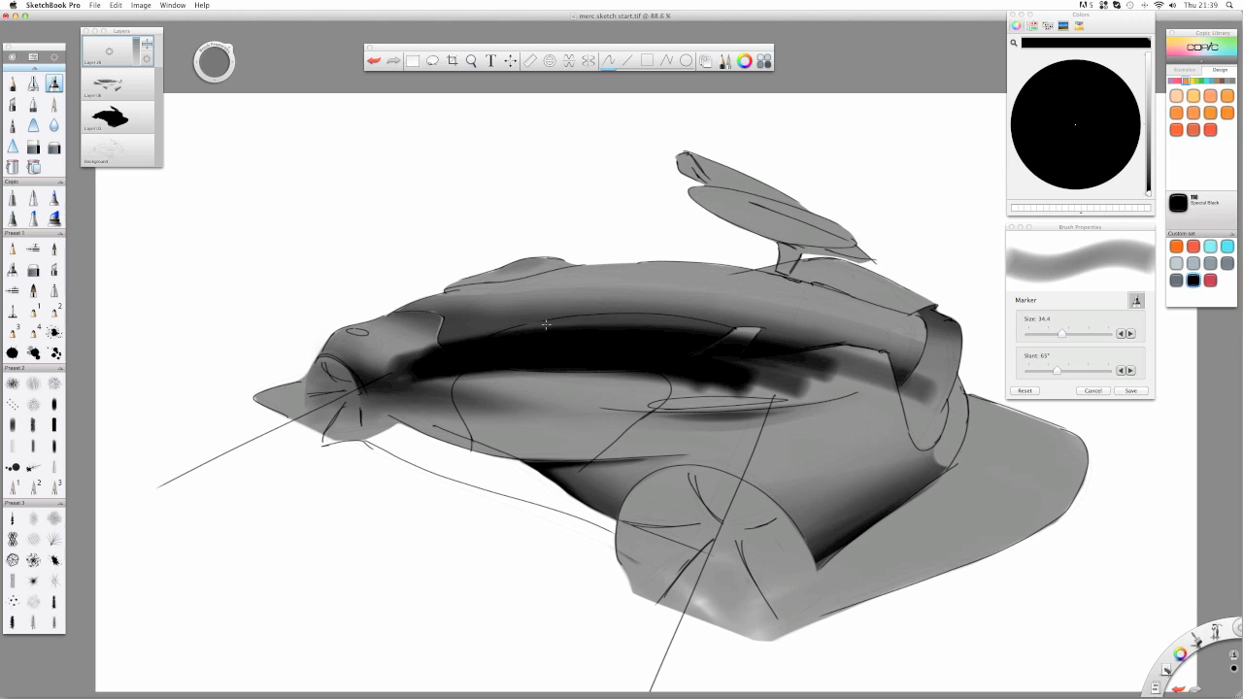
key(super+z)
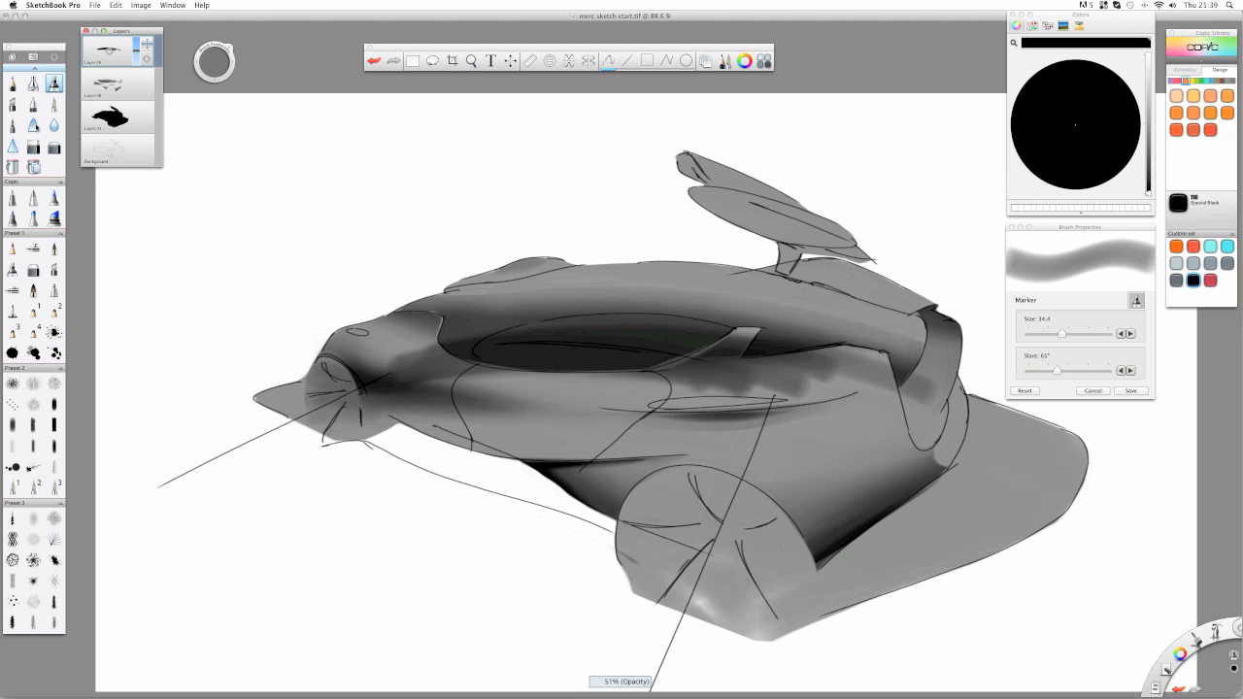
- Erase the marker shading that spills past the cockpit opening onto the nose and body side with the Hard Eraser
click(33, 147)
mouse_move(416, 352)
mouse_down()
mouse_move(445, 357)
mouse_move(430, 342)
mouse_move(499, 371)
mouse_up()
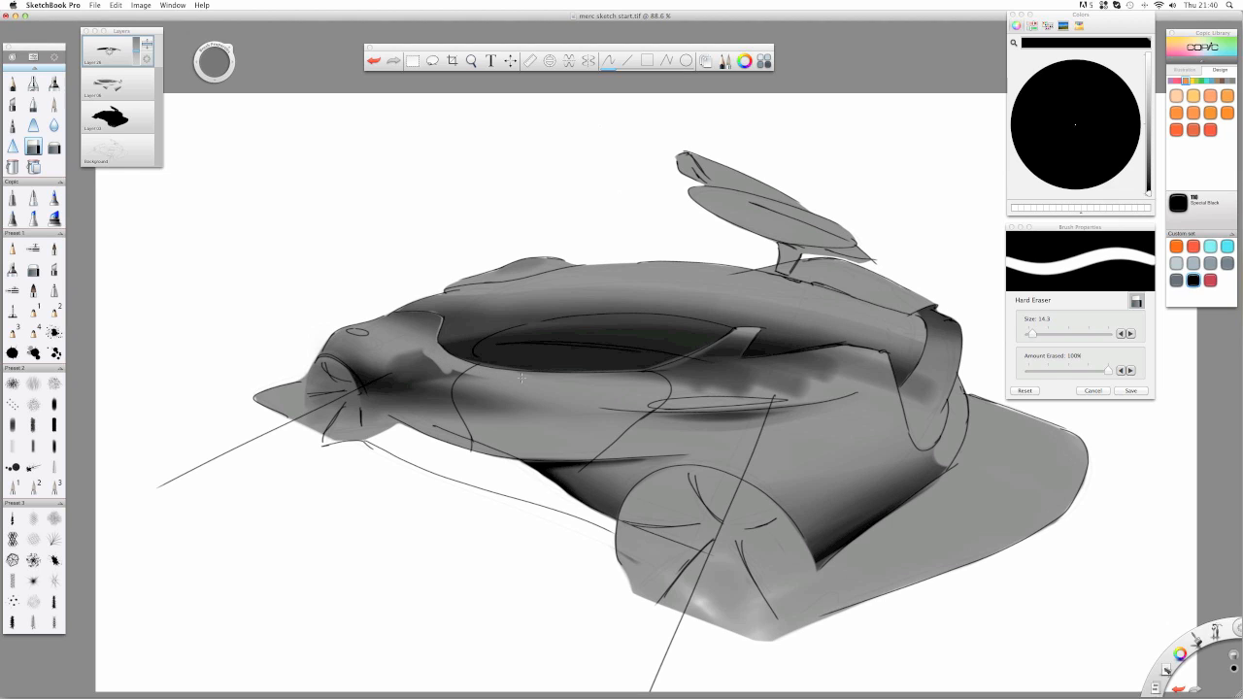
drag(412, 346, 450, 379)
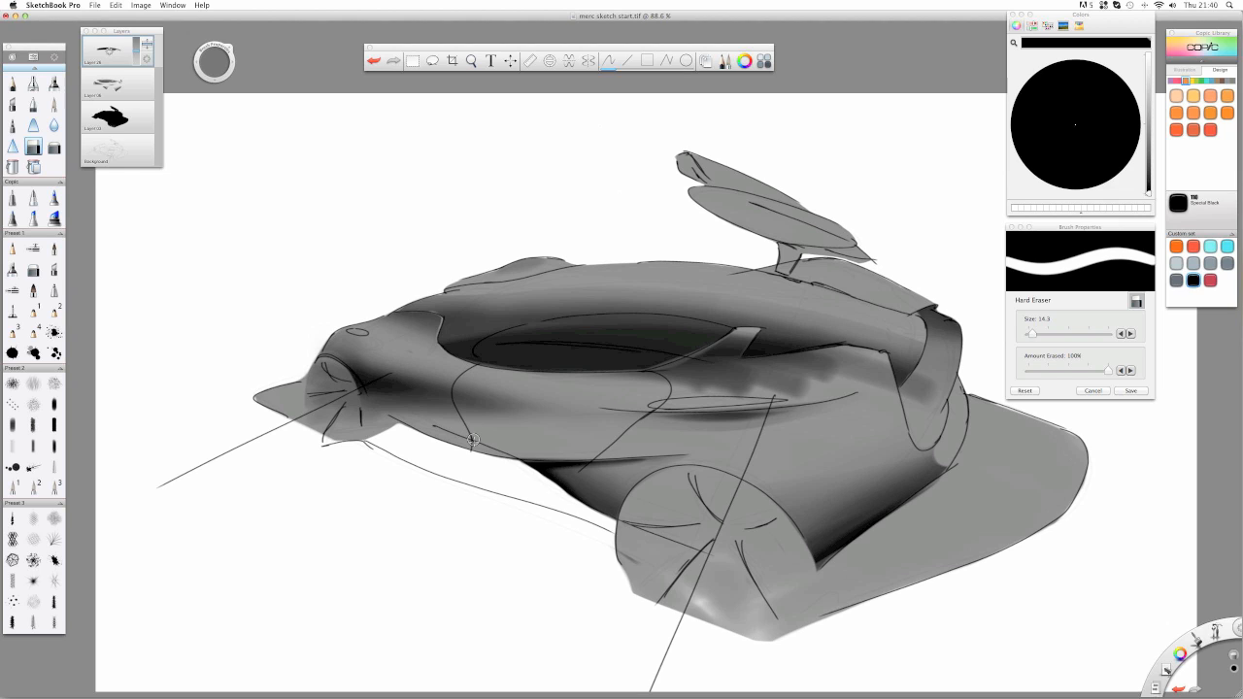
mouse_move(814, 390)
mouse_down()
mouse_move(509, 400)
mouse_move(796, 387)
mouse_move(666, 383)
mouse_move(641, 401)
mouse_move(828, 361)
mouse_up()
mouse_move(595, 383)
mouse_down()
mouse_move(883, 359)
mouse_move(731, 369)
mouse_move(854, 353)
mouse_up()
drag(926, 372, 711, 369)
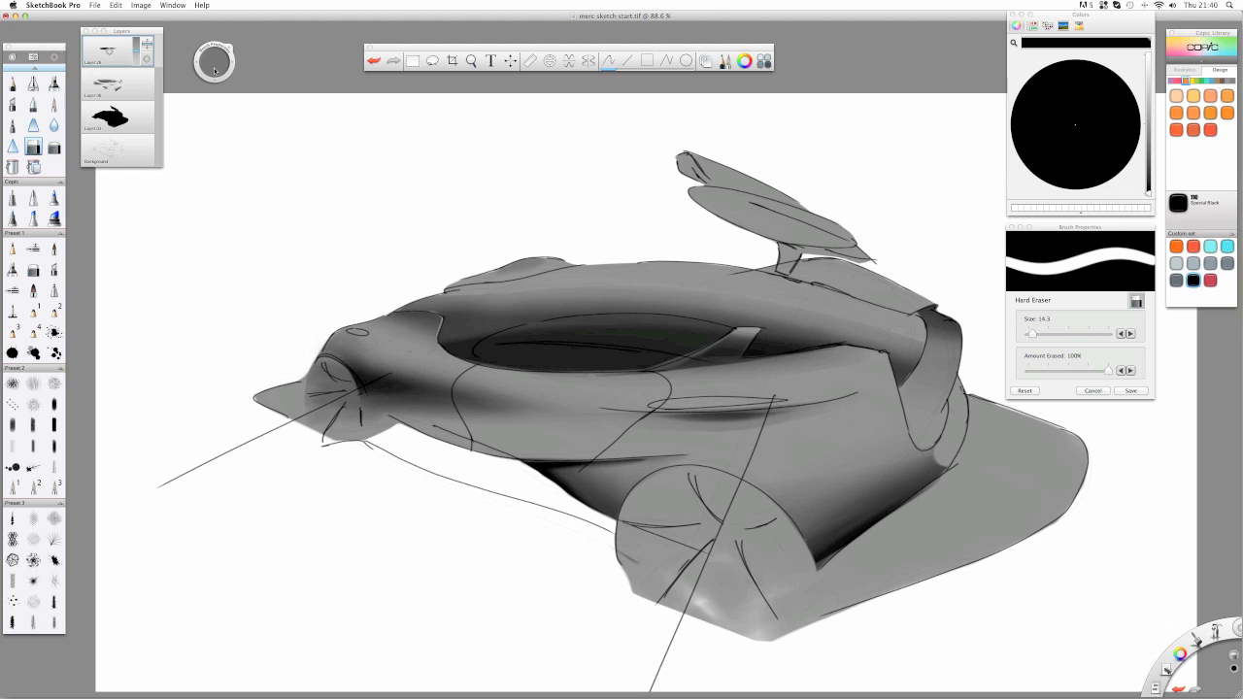
- Reduce the Hard Eraser to size 12.3 and clean the shading off the cockpit pillar and lower rim
drag(215, 70, 207, 70)
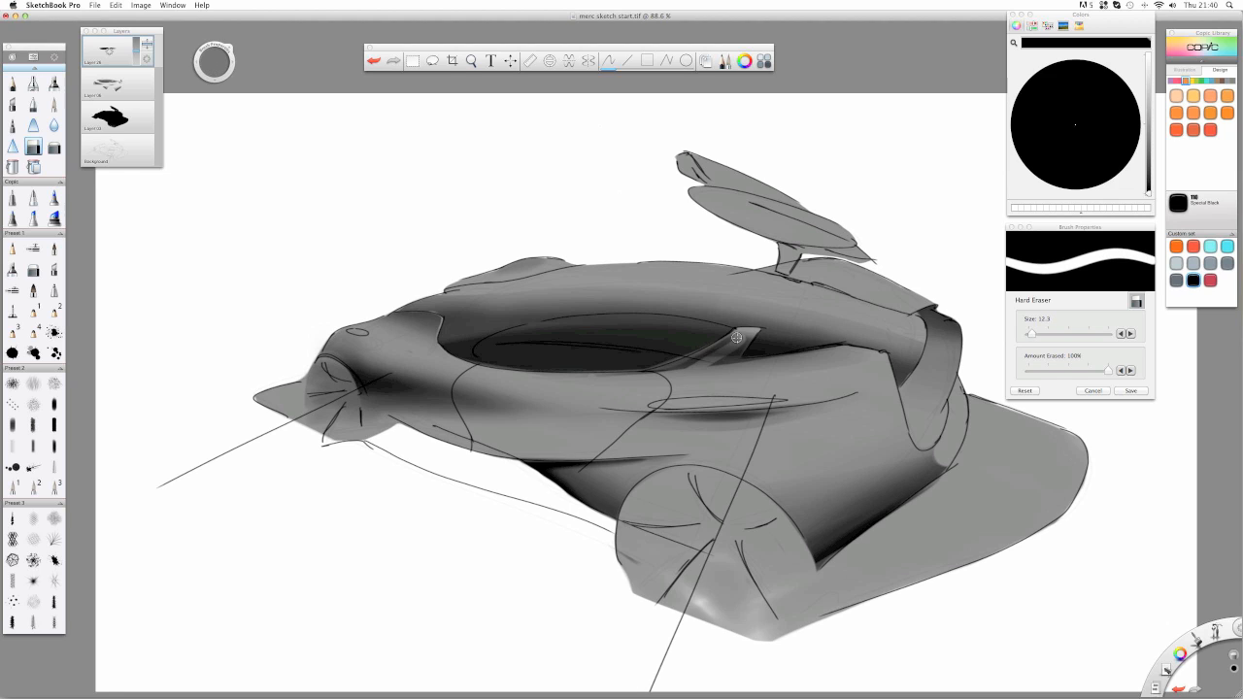
mouse_move(736, 337)
mouse_down()
mouse_move(680, 372)
mouse_move(735, 336)
mouse_move(644, 371)
mouse_up()
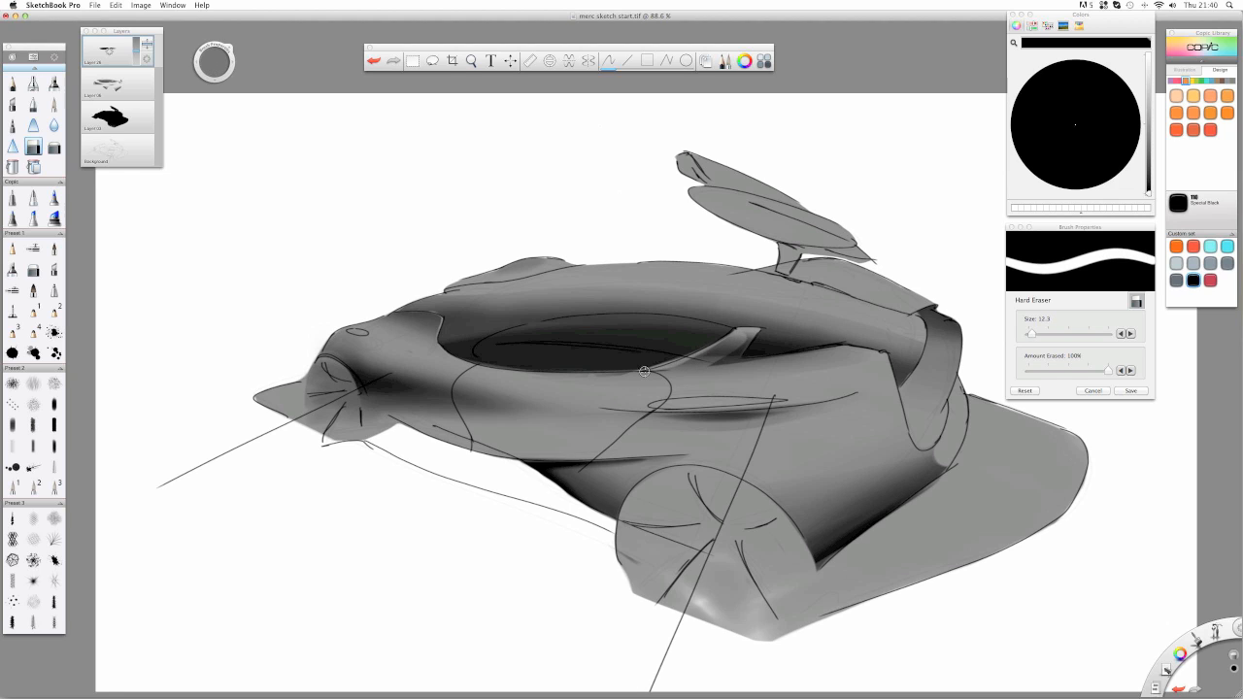
drag(750, 331, 716, 365)
drag(639, 371, 530, 373)
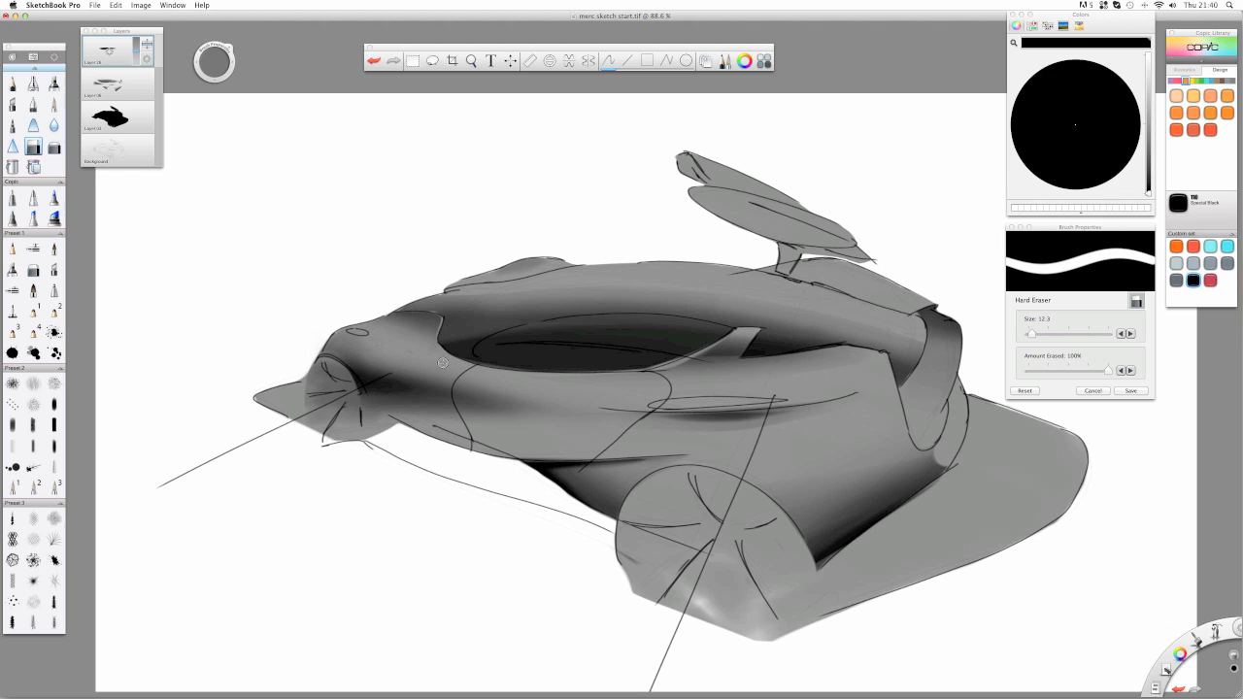
- Adjust the cockpit shading layer's opacity and erase the excess around the opening's front end and upper edge
mouse_move(137, 60)
mouse_down()
mouse_move(132, 44)
mouse_move(135, 58)
mouse_up()
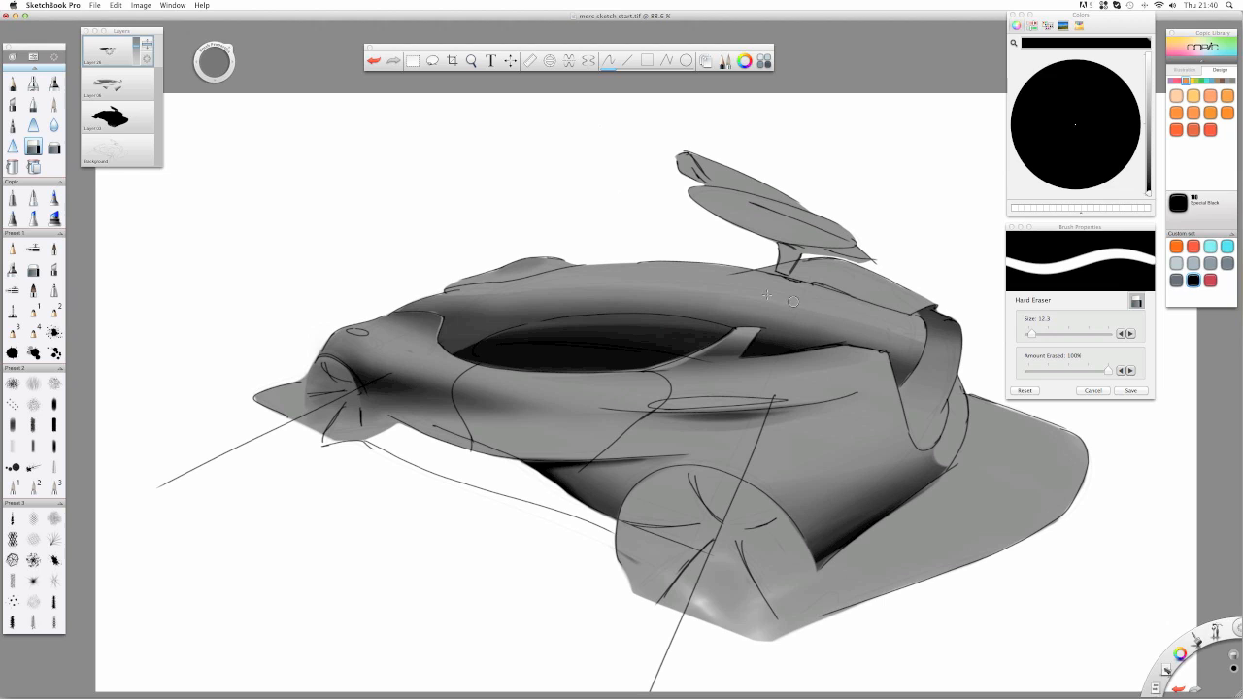
mouse_move(469, 338)
mouse_down()
mouse_move(545, 327)
mouse_move(426, 352)
mouse_up()
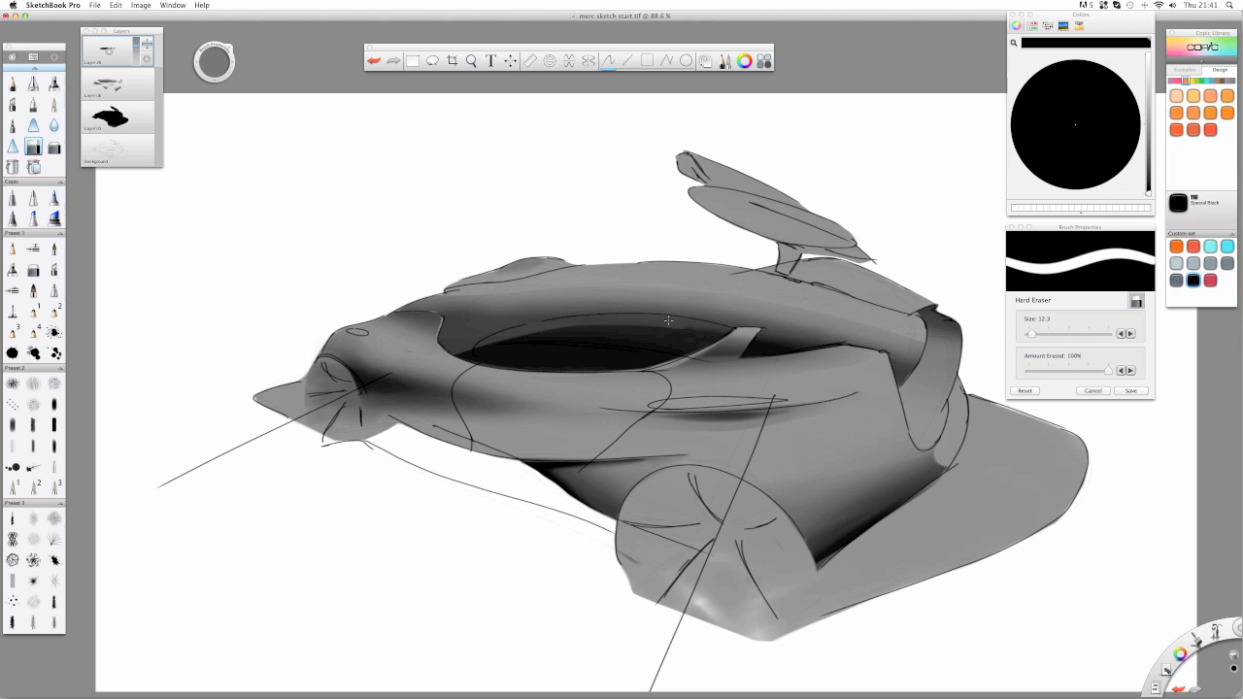
drag(518, 327, 815, 347)
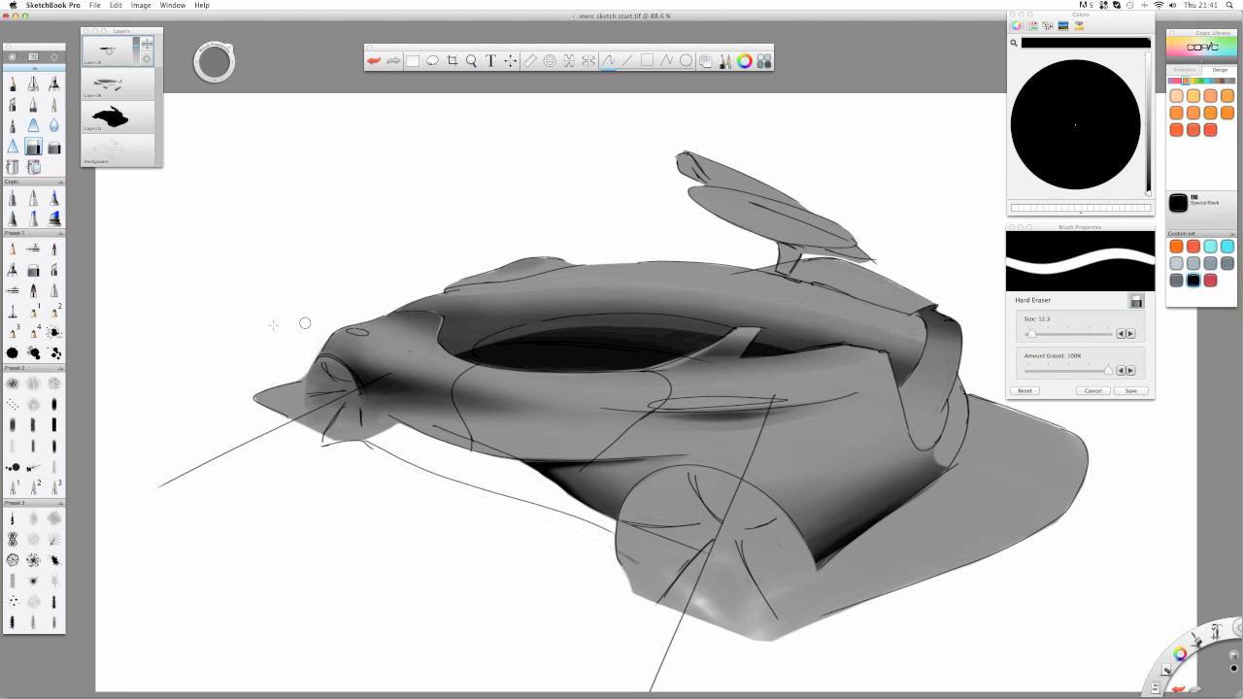
- Soften the upper part of the cockpit shading with an enlarged Soft Eraser at 13% amount erased
click(54, 146)
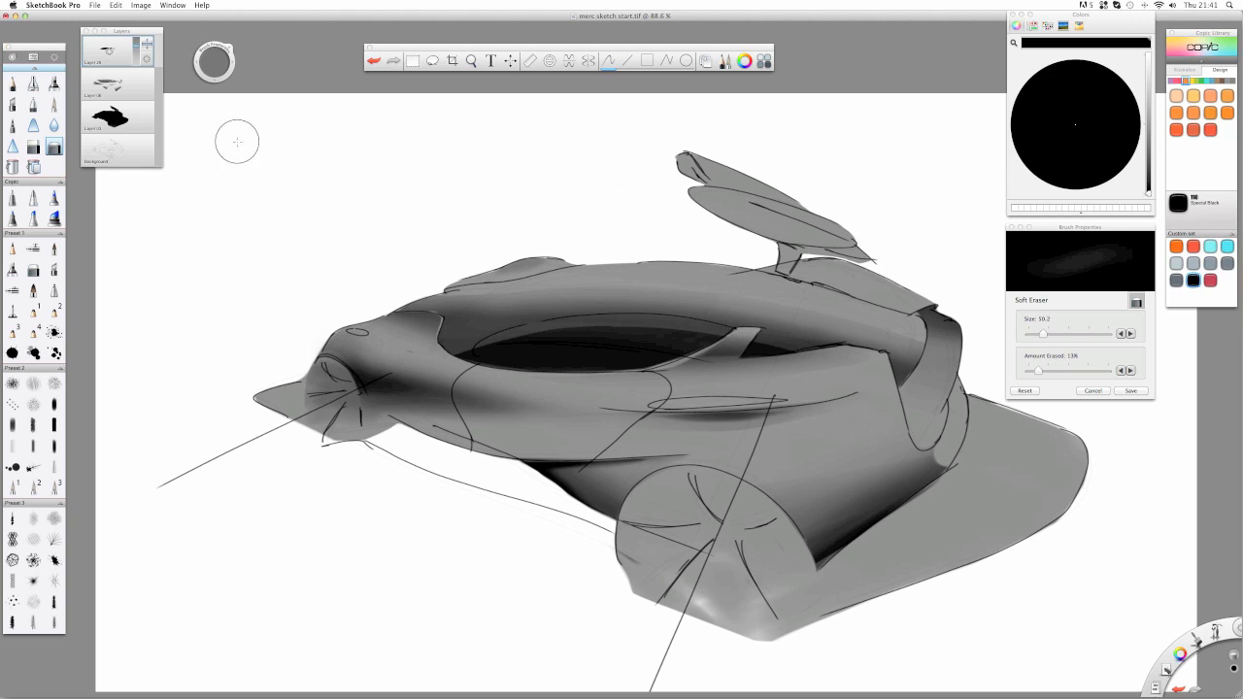
drag(214, 60, 231, 61)
drag(441, 328, 776, 342)
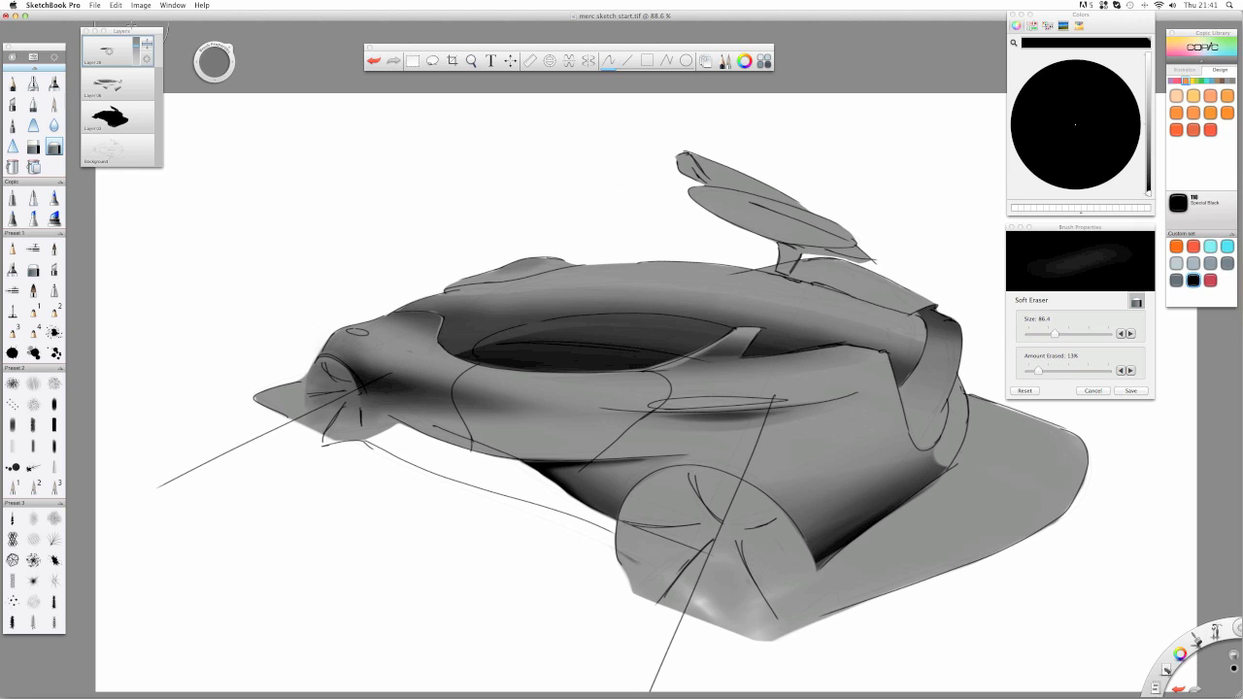
- On a fresh layer, add a black Marker shadow along the cockpit's lower rim and reduce the layer's opacity
mouse_move(136, 53)
mouse_down()
mouse_move(136, 41)
mouse_move(106, 79)
mouse_move(106, 27)
mouse_up()
click(54, 83)
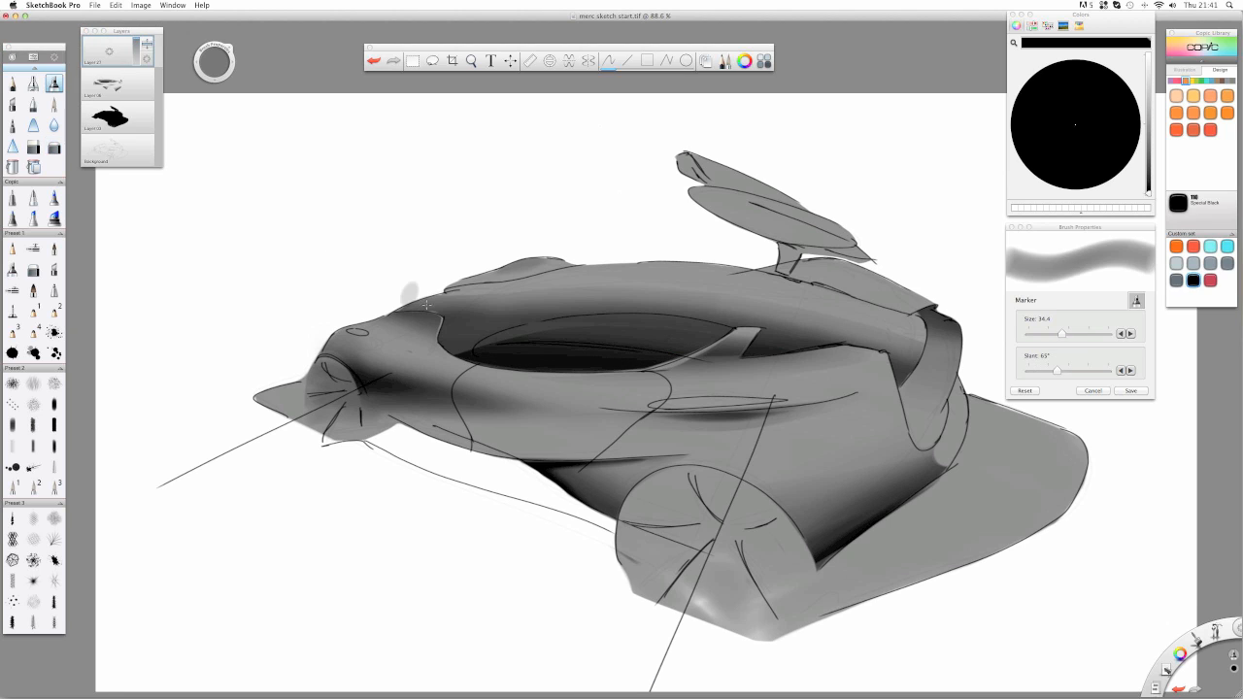
drag(476, 367, 837, 384)
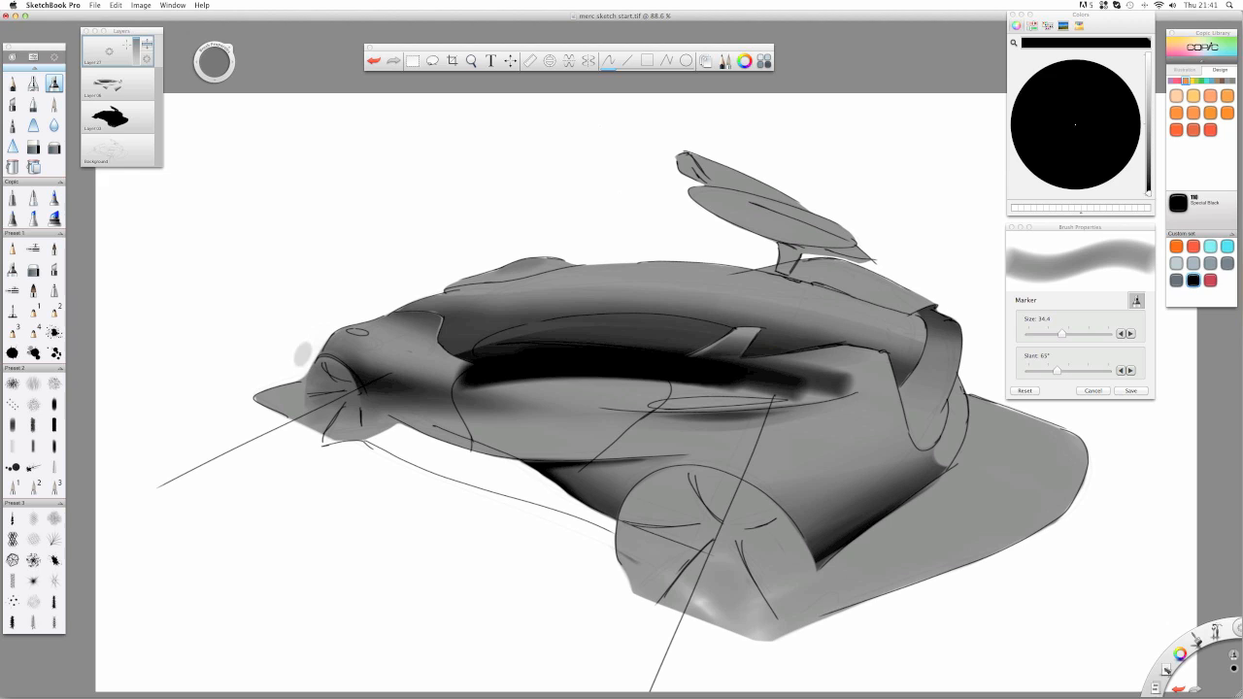
drag(108, 48, 77, 79)
- Use an enlarged Hard Eraser to remove the new shadow's spill below the cockpit rim, along the body side and on the pillar
click(33, 146)
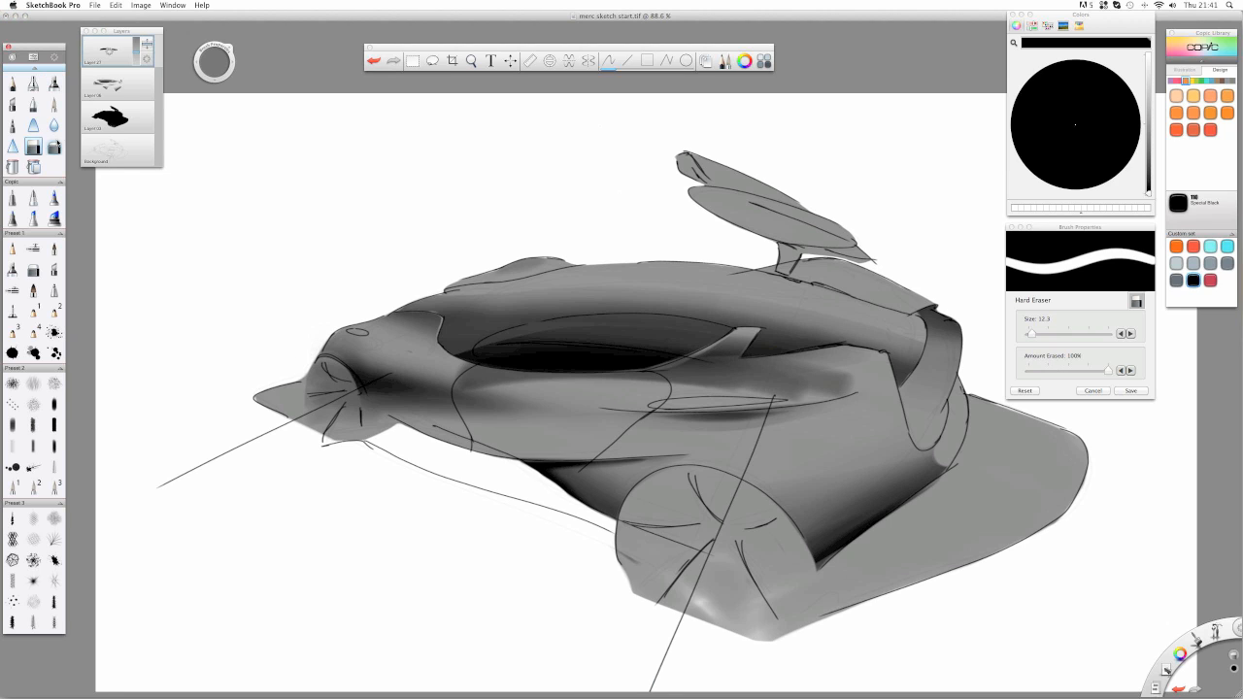
mouse_move(447, 373)
mouse_down()
mouse_move(763, 404)
mouse_move(437, 383)
mouse_up()
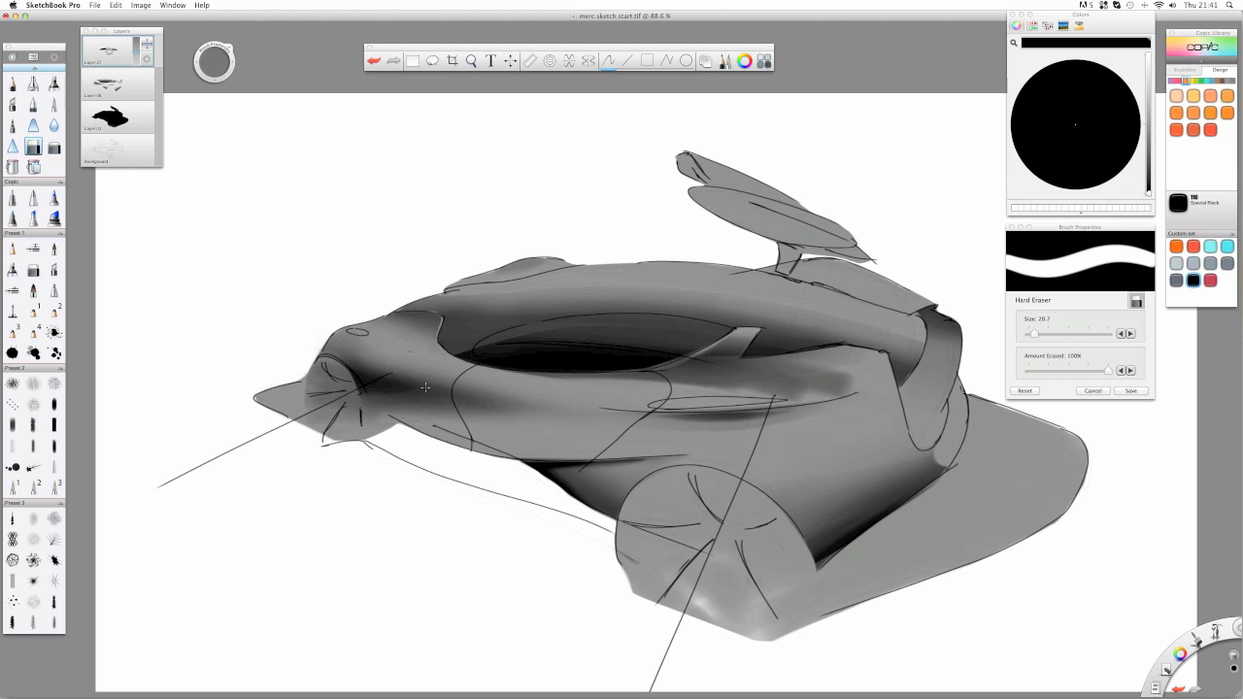
drag(530, 391, 605, 389)
mouse_move(496, 379)
mouse_down()
mouse_move(844, 393)
mouse_move(758, 376)
mouse_move(635, 382)
mouse_up()
drag(810, 363, 695, 365)
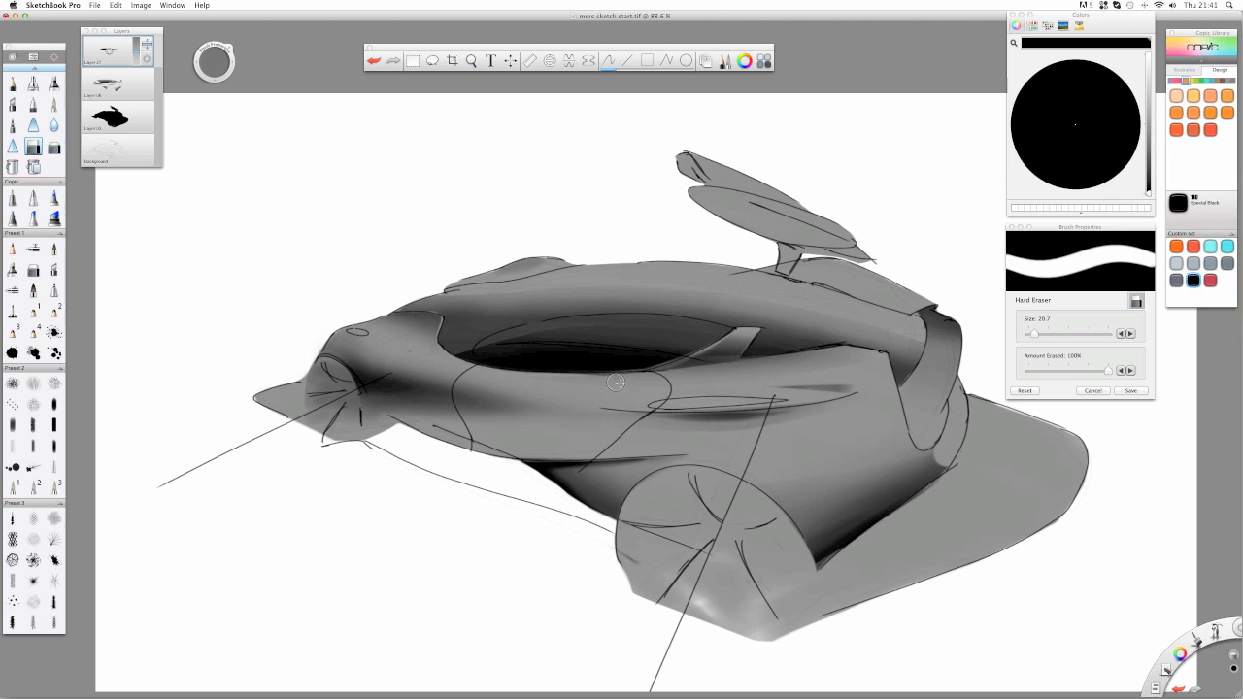
mouse_move(852, 388)
mouse_down()
mouse_move(670, 375)
mouse_move(636, 389)
mouse_up()
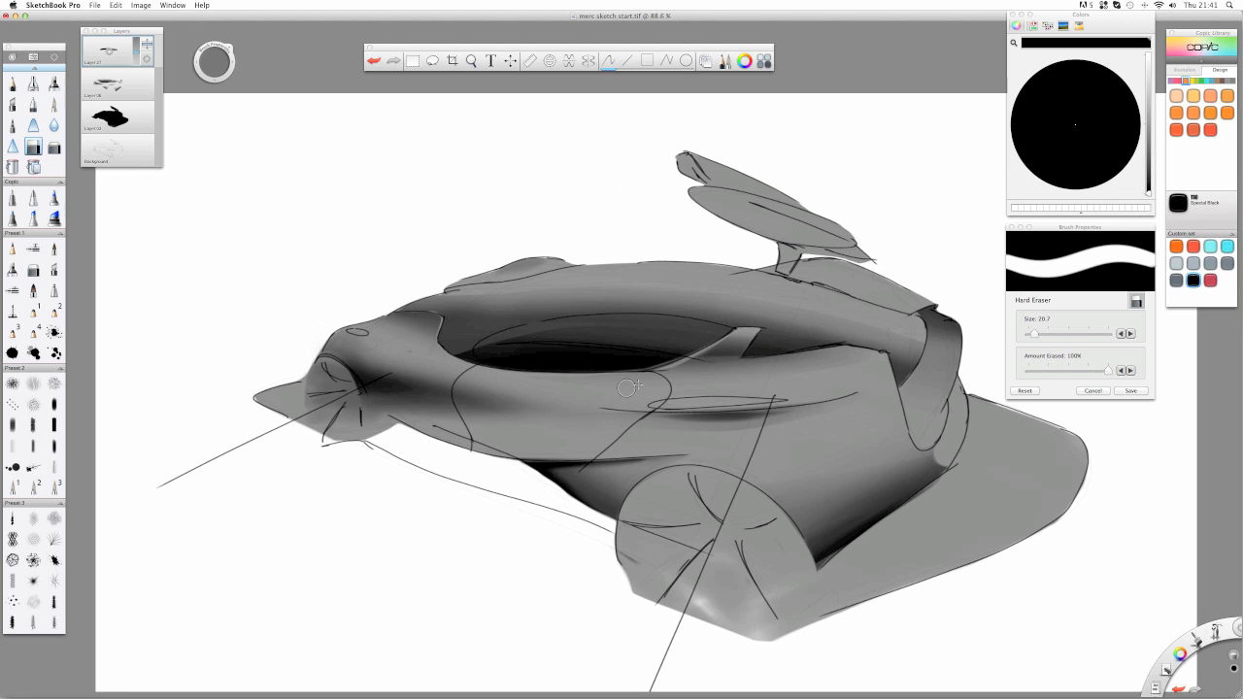
drag(736, 343, 714, 356)
- Adjust the lower cockpit shadow's layer opacity and fade the shadow inside the opening with the Soft Eraser
drag(139, 43, 135, 46)
click(54, 146)
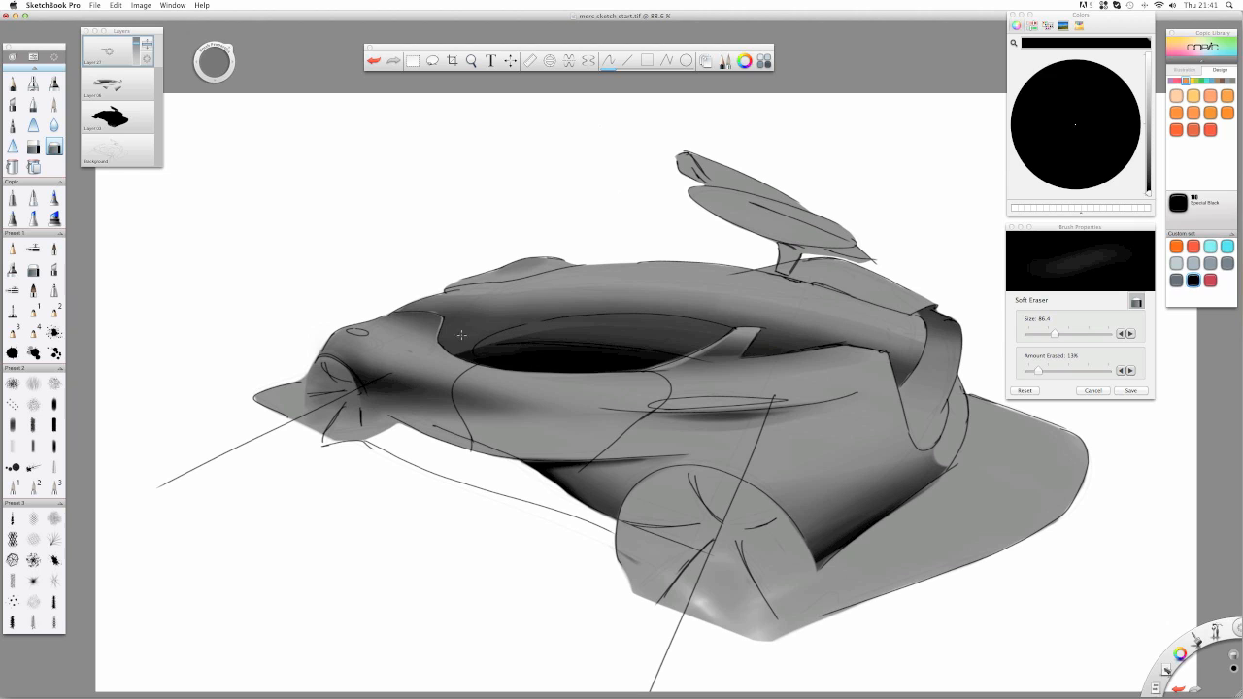
drag(542, 328, 701, 344)
mouse_move(511, 356)
mouse_down()
mouse_move(546, 362)
mouse_move(537, 392)
mouse_move(549, 352)
mouse_up()
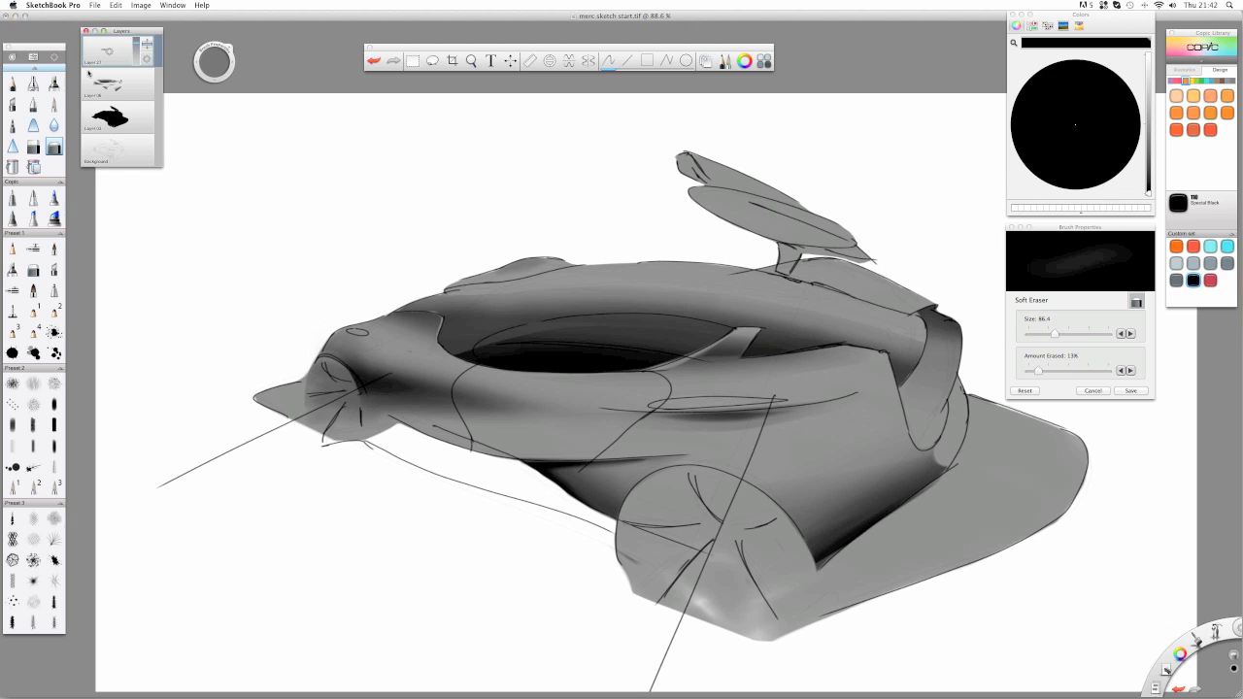
- On another fresh layer, paint a black Marker shadow around the nose panel's rear edge and lower the layer's opacity
mouse_move(110, 49)
mouse_down()
mouse_move(108, 79)
mouse_move(107, 26)
mouse_up()
click(53, 83)
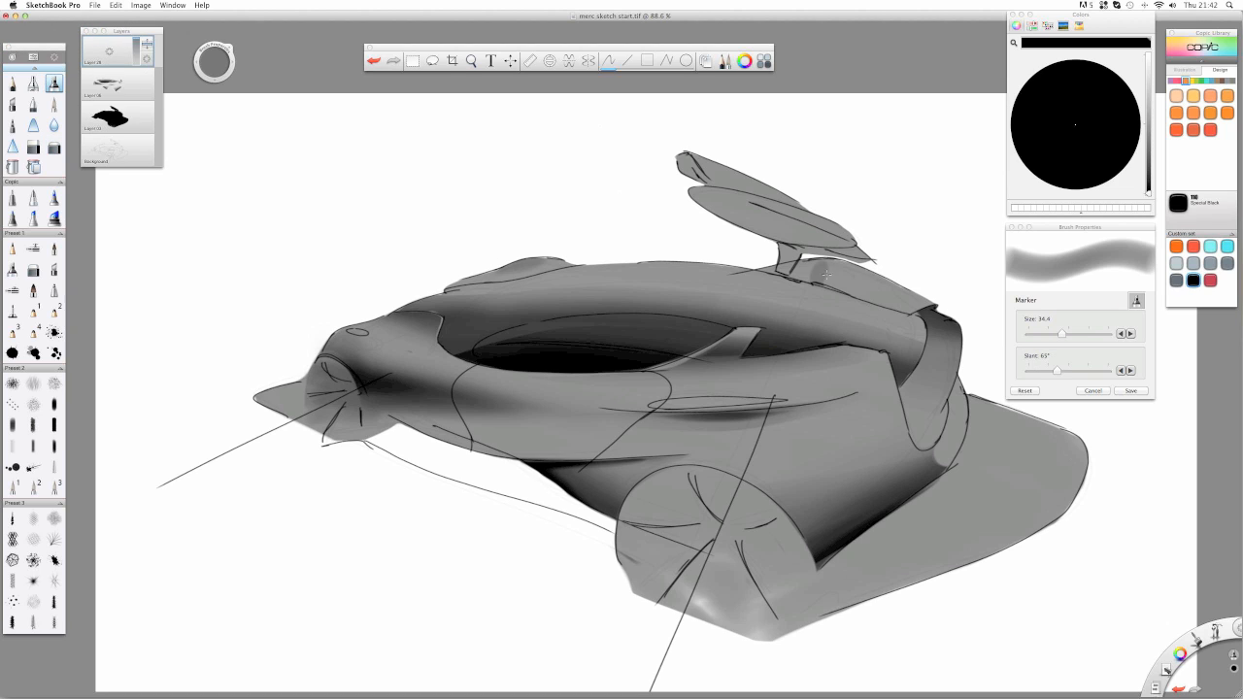
mouse_move(395, 339)
mouse_down()
mouse_move(425, 341)
mouse_move(443, 321)
mouse_move(445, 351)
mouse_move(418, 313)
mouse_move(356, 324)
mouse_up()
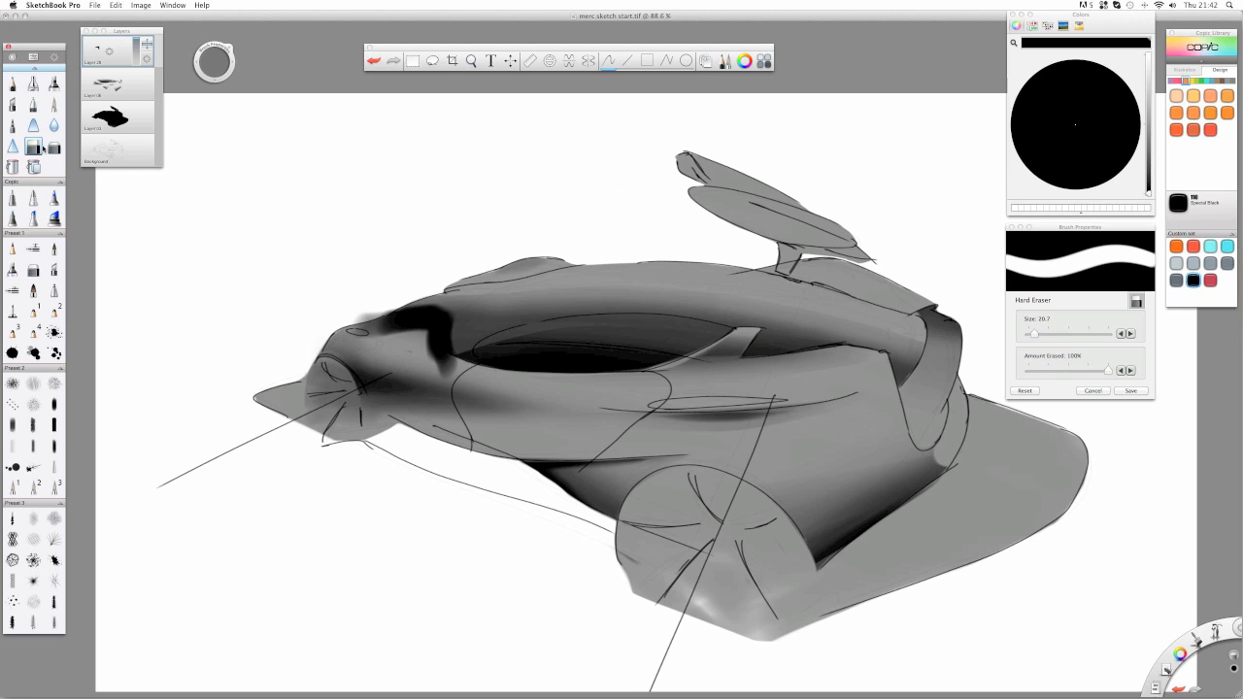
key(e)
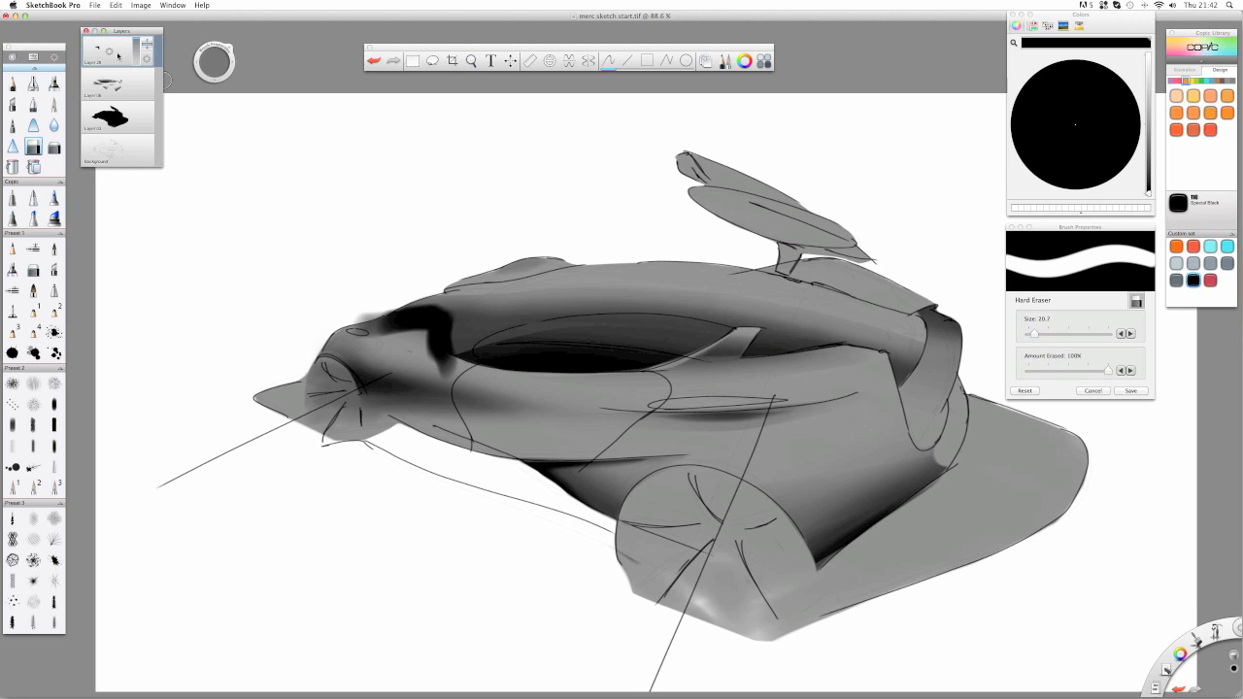
key(super+z)
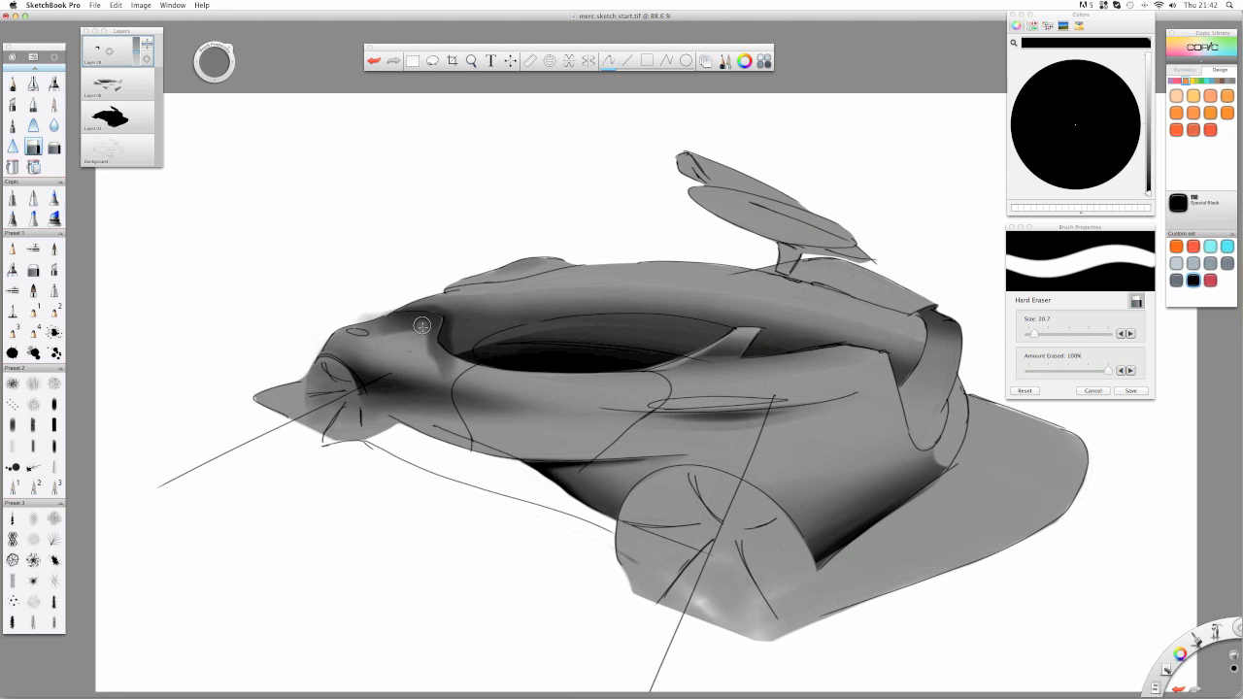
- Erase the shadow spilling onto the nose panel, and refine the shadow's outer edge with the Hard Eraser at size 6.1
mouse_move(423, 318)
mouse_down()
mouse_move(351, 315)
mouse_move(365, 326)
mouse_up()
mouse_move(365, 326)
mouse_down()
mouse_move(413, 331)
mouse_move(410, 347)
mouse_move(431, 325)
mouse_move(446, 363)
mouse_up()
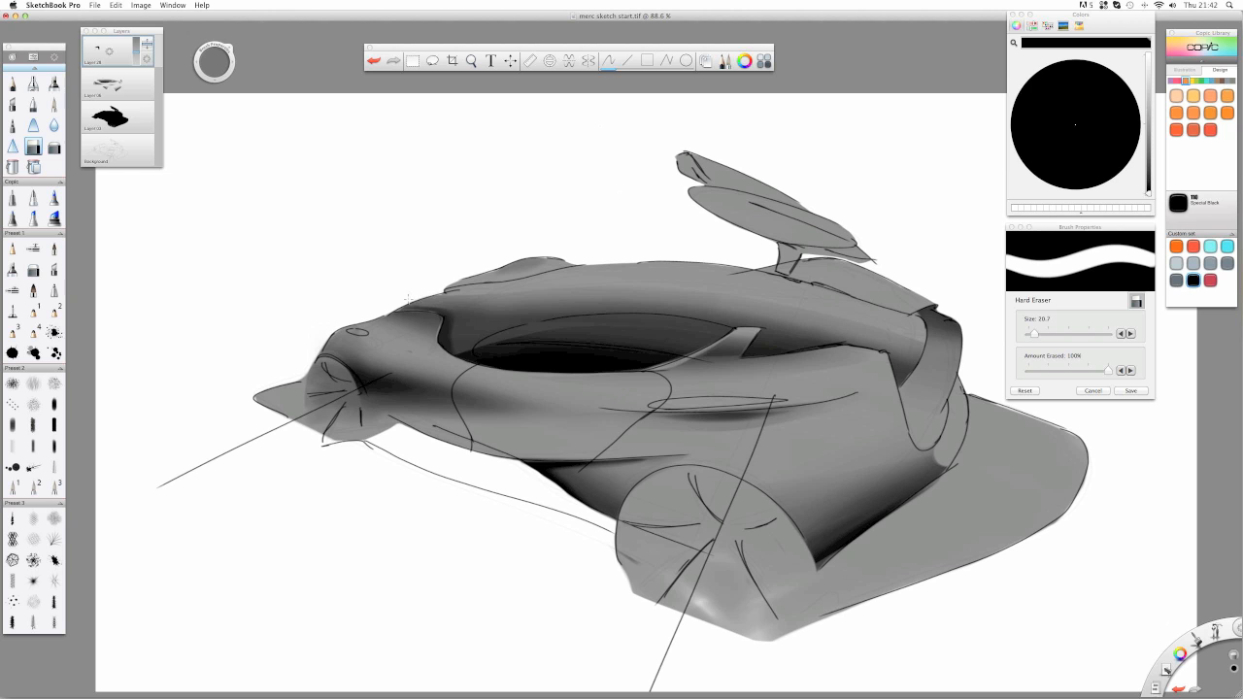
key(space)
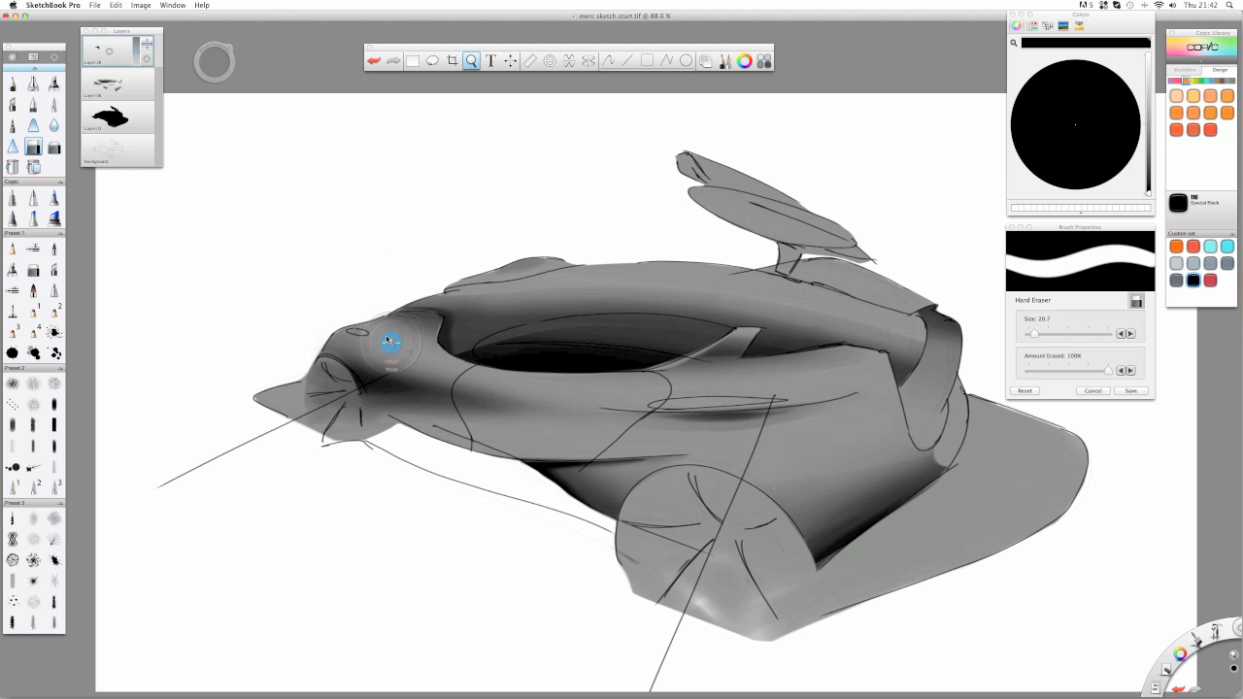
drag(388, 317, 432, 231)
drag(216, 57, 214, 91)
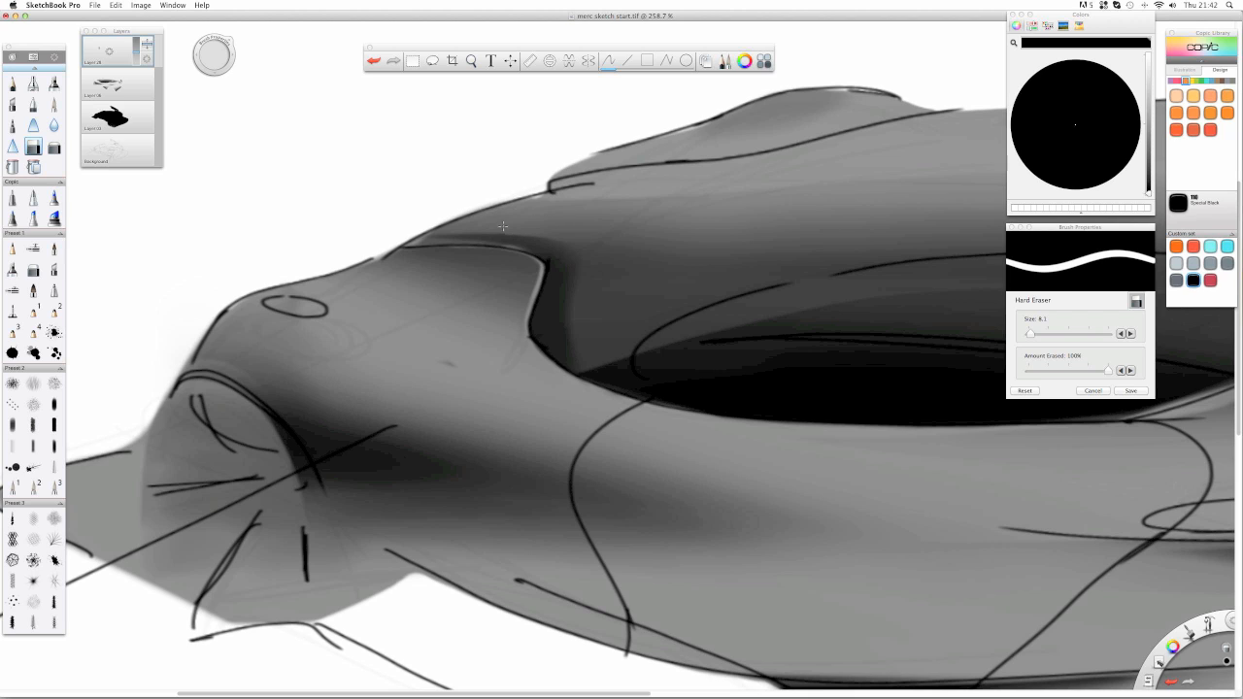
mouse_move(465, 228)
mouse_down()
mouse_move(456, 238)
mouse_move(578, 244)
mouse_up()
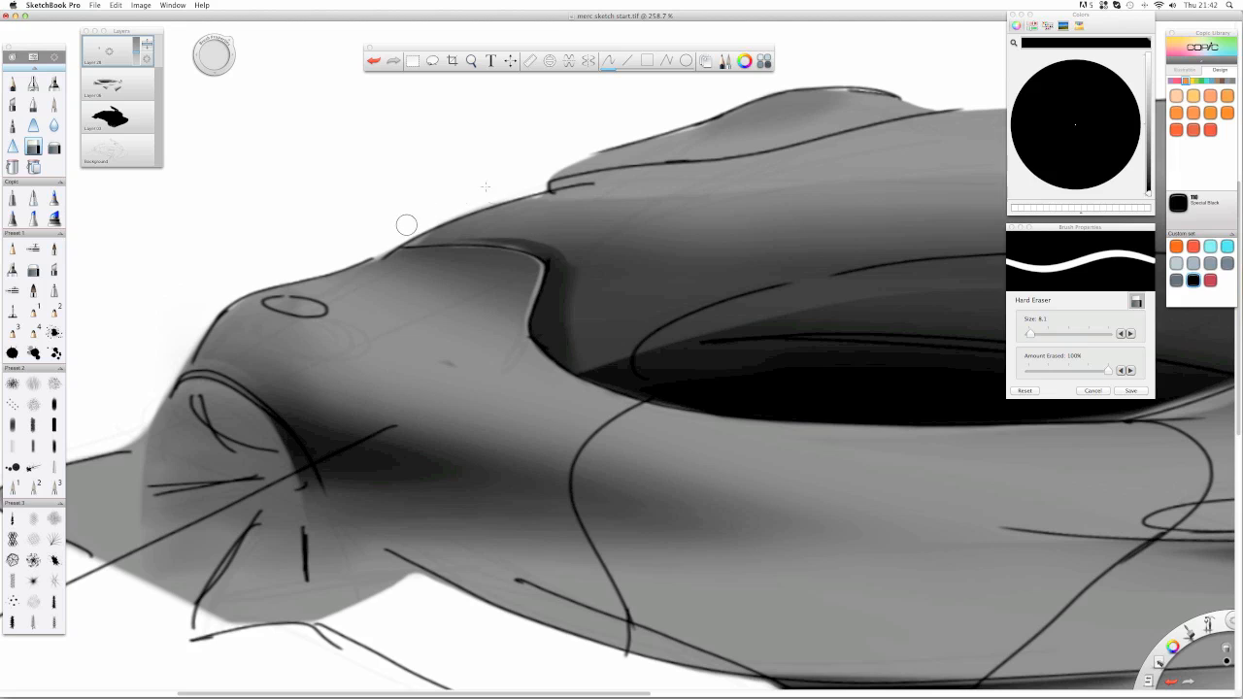
- Trim the shadow's outer edge behind the nose panel down toward the cockpit opening with the Hard Eraser
mouse_move(572, 262)
mouse_down()
mouse_move(567, 327)
mouse_move(590, 365)
mouse_up()
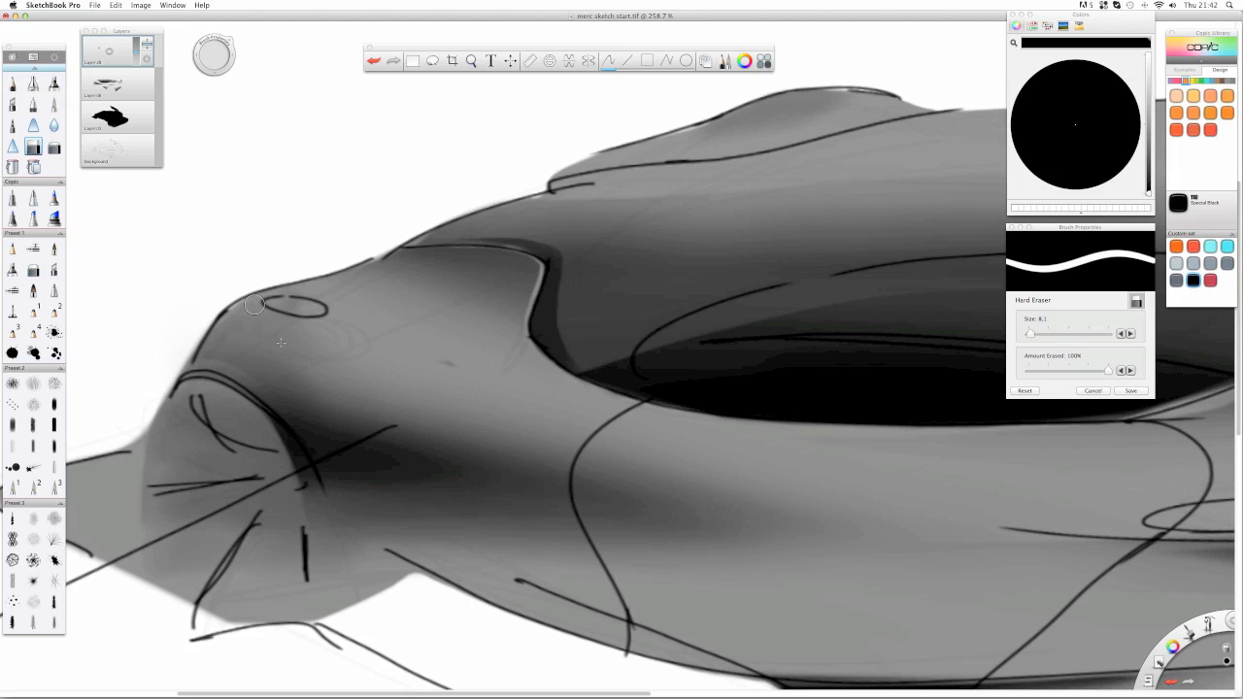
key(space)
mouse_move(678, 281)
mouse_down()
mouse_move(654, 360)
mouse_move(433, 340)
mouse_move(316, 391)
mouse_up()
mouse_move(324, 338)
mouse_down()
mouse_move(315, 300)
mouse_move(316, 311)
mouse_up()
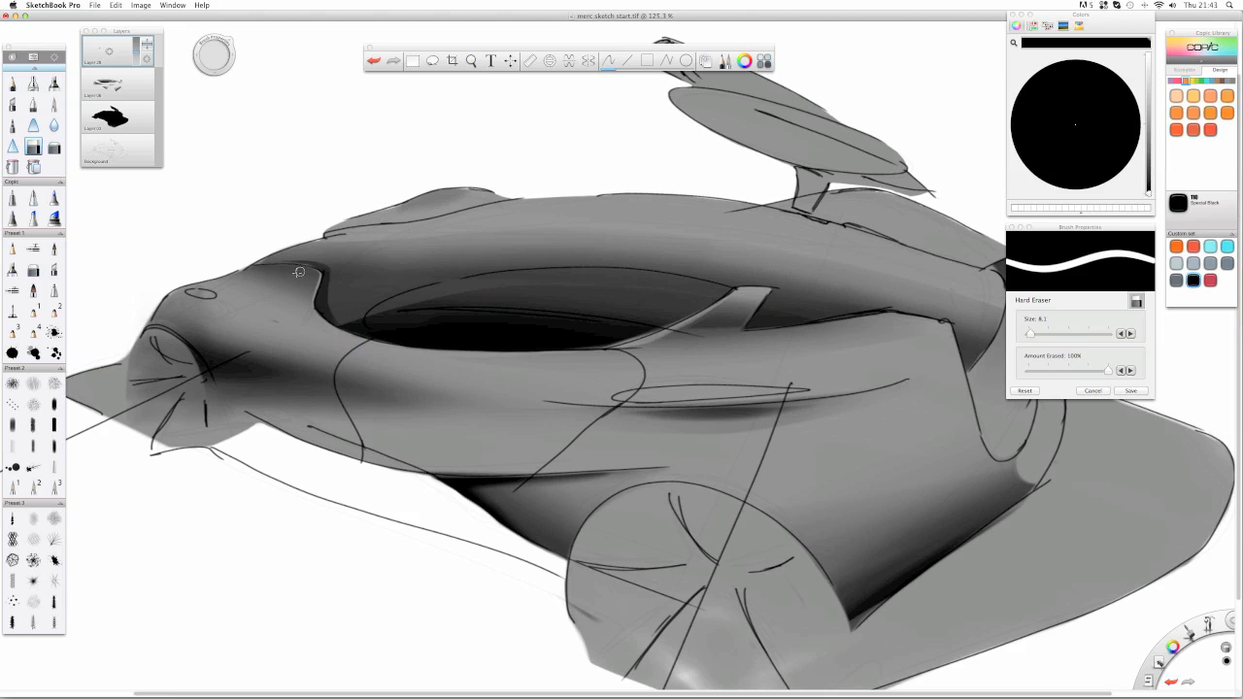
- On a fresh layer, paint a black Marker shadow on the nose panel just inside its rear edge and lower the layer's opacity
click(55, 146)
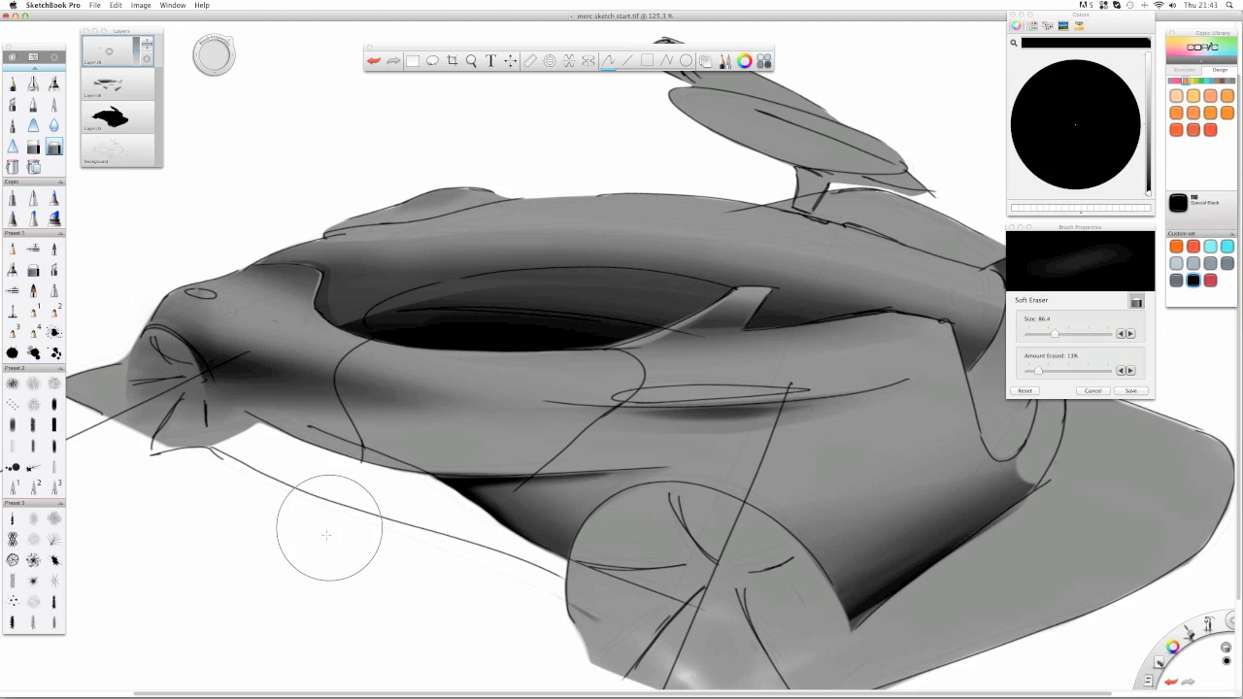
mouse_move(136, 56)
mouse_down()
mouse_move(107, 66)
mouse_move(106, 28)
mouse_up()
click(55, 83)
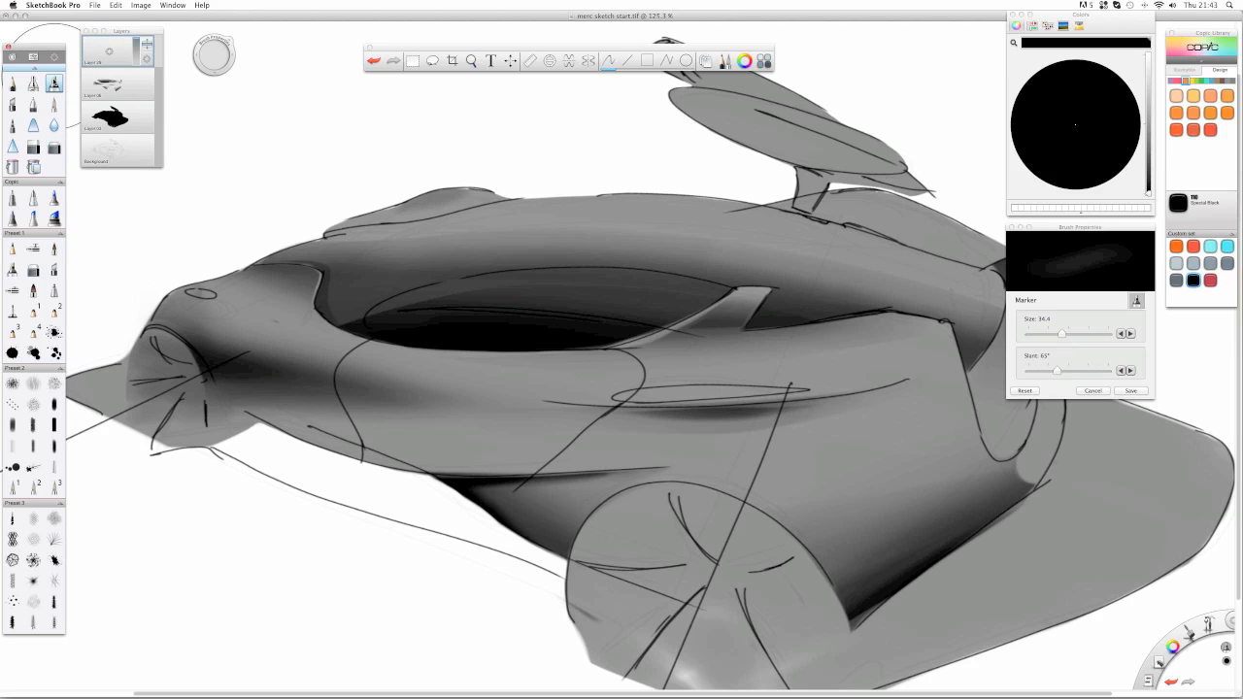
drag(314, 273, 312, 332)
drag(309, 292, 313, 339)
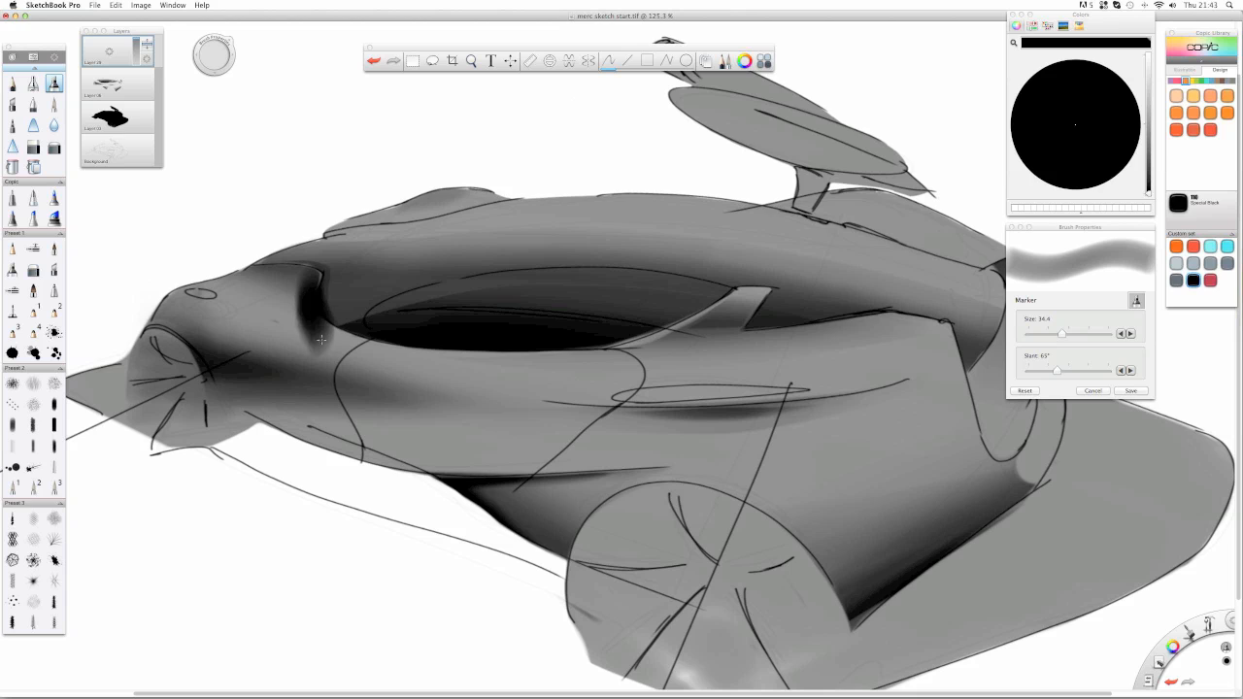
click(136, 58)
drag(87, 83, 85, 84)
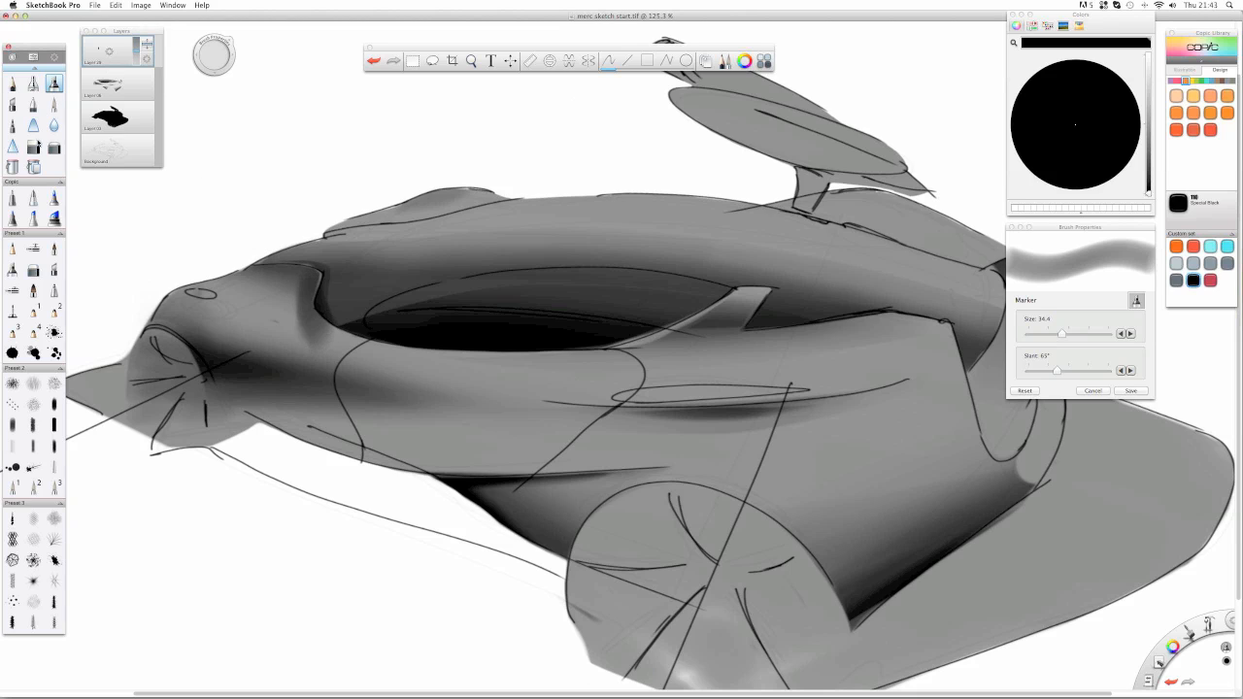
- Cut the inner panel shadow down to a narrow band along the nose panel's rear edge with the Hard Eraser at size 6.1
click(33, 146)
mouse_move(292, 317)
mouse_down()
mouse_move(304, 283)
mouse_move(368, 336)
mouse_move(324, 280)
mouse_move(356, 317)
mouse_up()
mouse_move(321, 275)
mouse_down()
mouse_move(381, 329)
mouse_move(325, 281)
mouse_move(370, 323)
mouse_move(320, 285)
mouse_move(305, 295)
mouse_move(352, 354)
mouse_up()
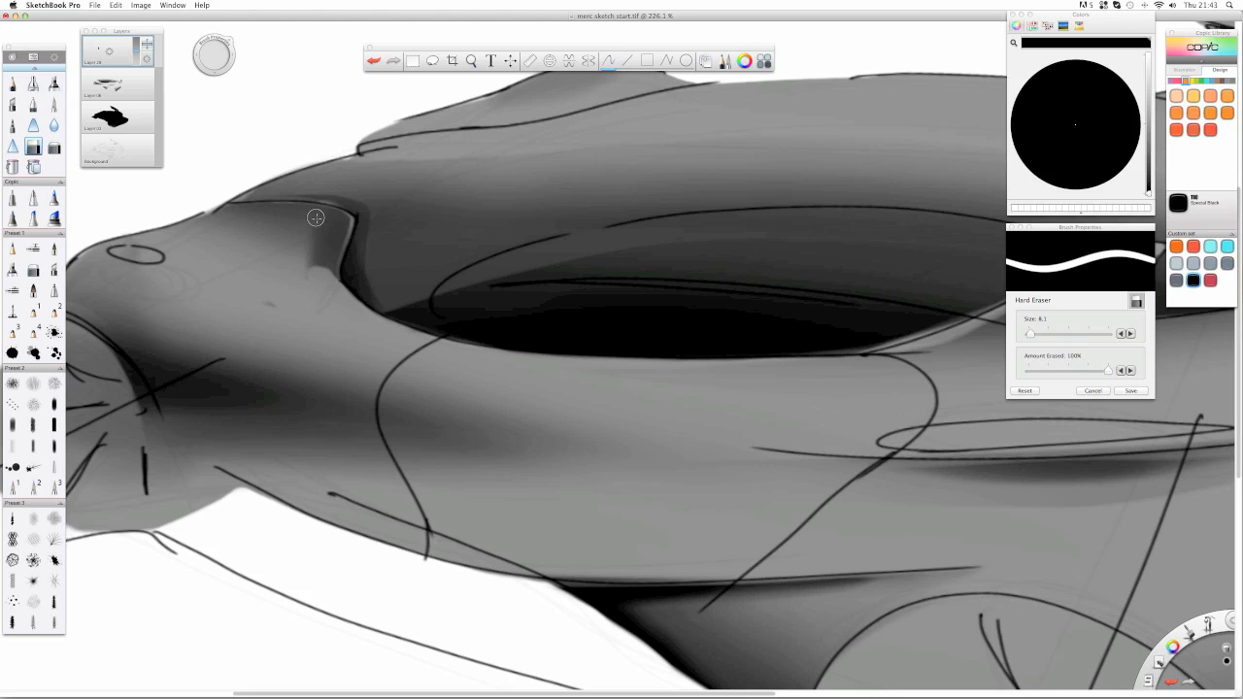
mouse_move(313, 217)
mouse_down()
mouse_move(298, 206)
mouse_move(341, 222)
mouse_move(329, 288)
mouse_move(318, 233)
mouse_up()
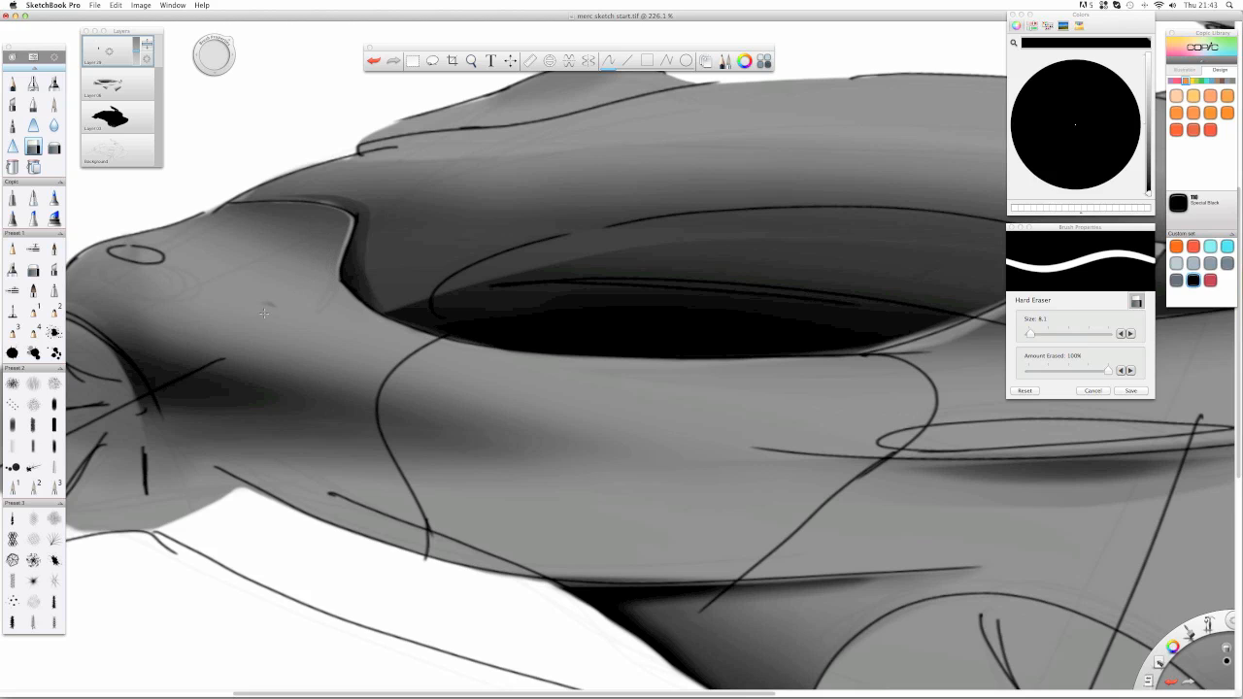
- Reselect the nose panel shadow's layer and fine-tune its opacity
click(108, 93)
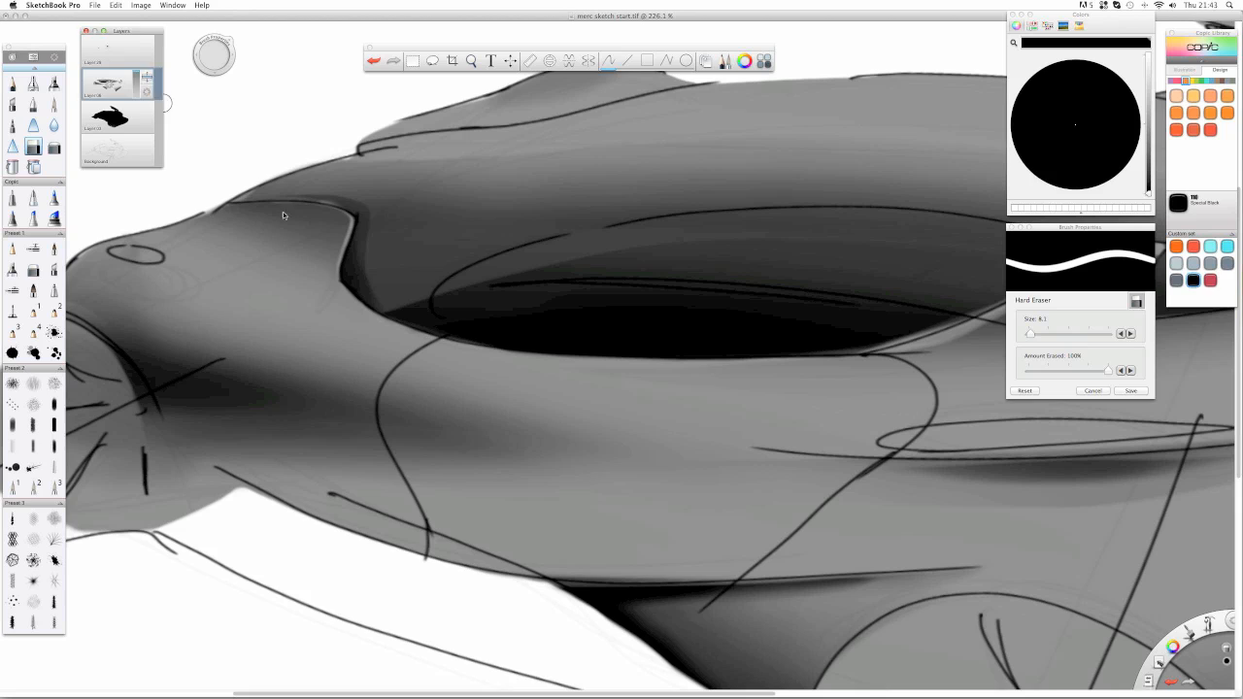
click(109, 51)
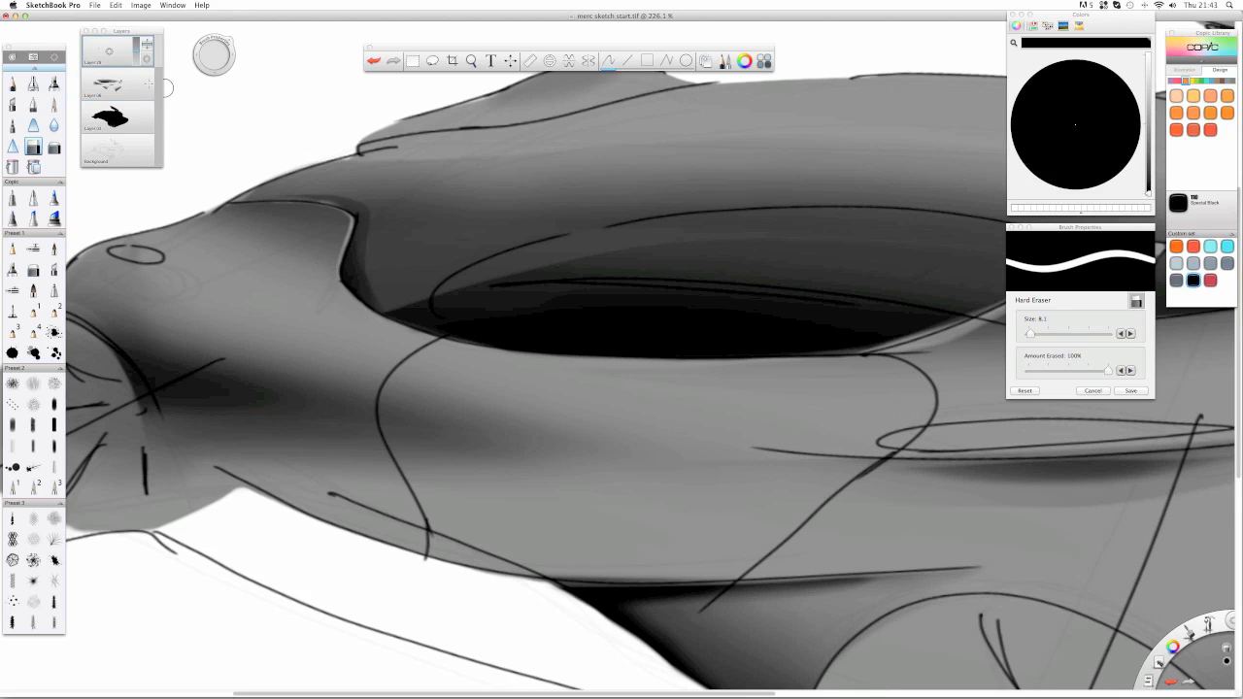
drag(135, 50, 129, 45)
key(space)
mouse_move(363, 258)
mouse_down()
mouse_move(352, 300)
mouse_move(366, 361)
mouse_move(354, 267)
mouse_up()
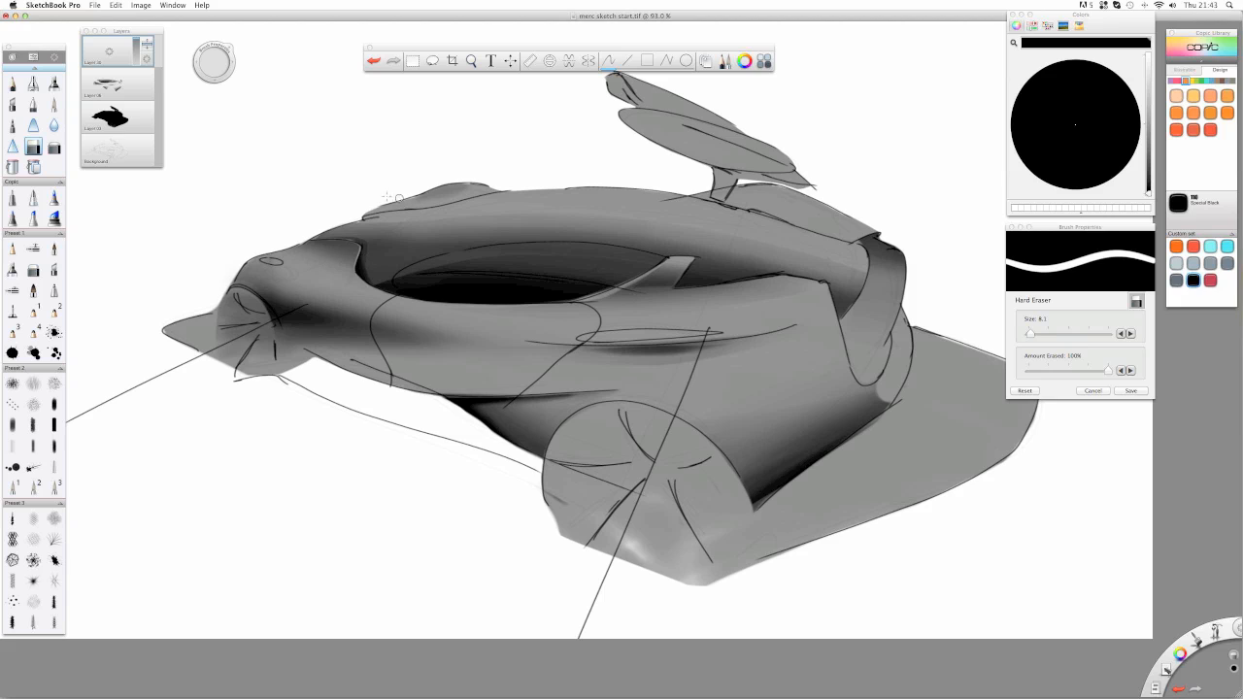
- Add a new layer above the shading and choose the Ballpoint Pen at size 0.4
click(106, 56)
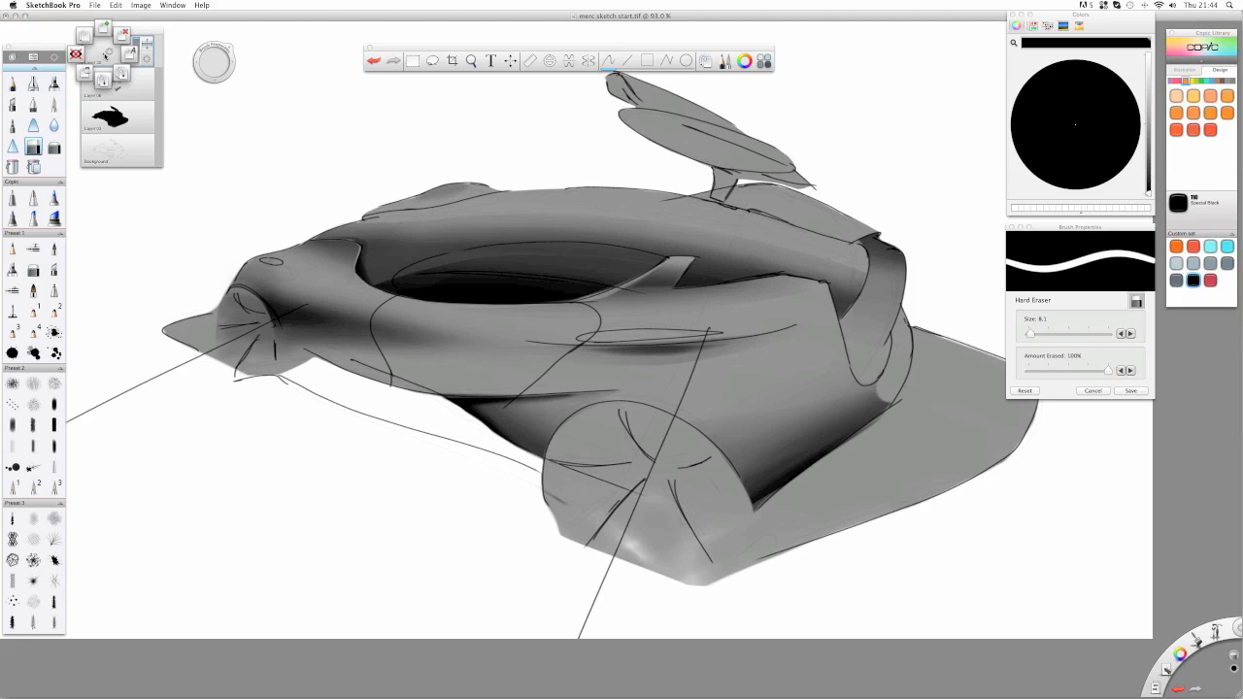
click(103, 29)
click(55, 83)
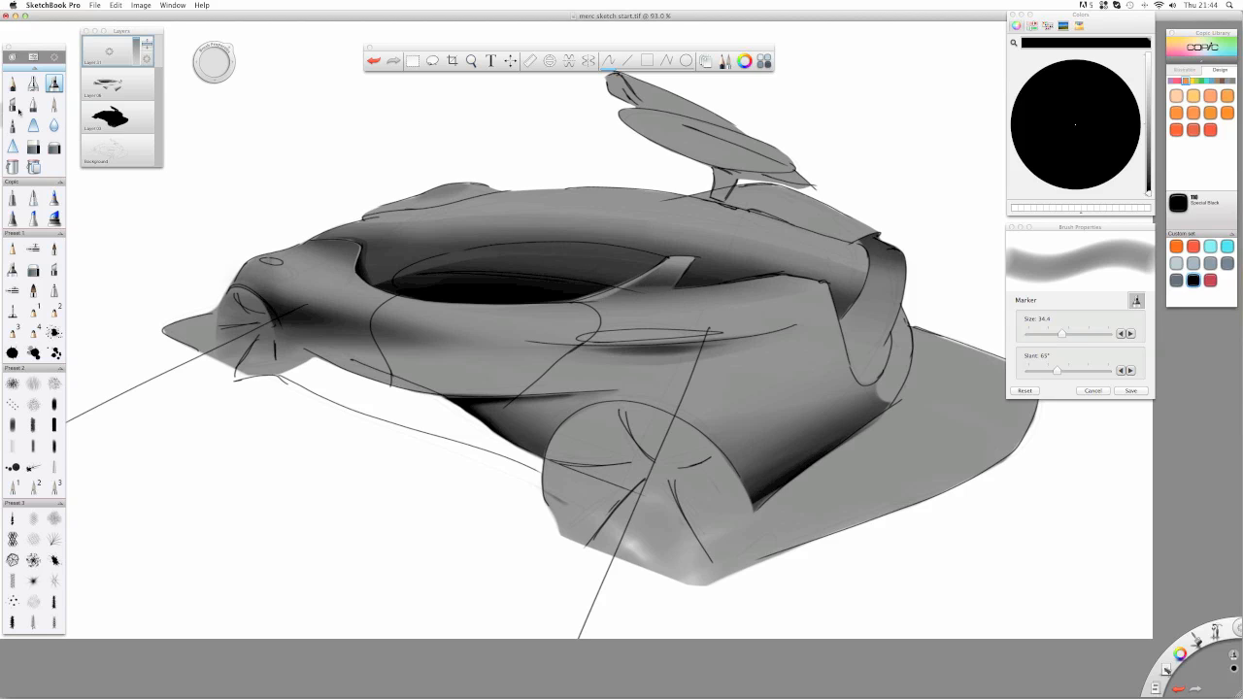
click(33, 104)
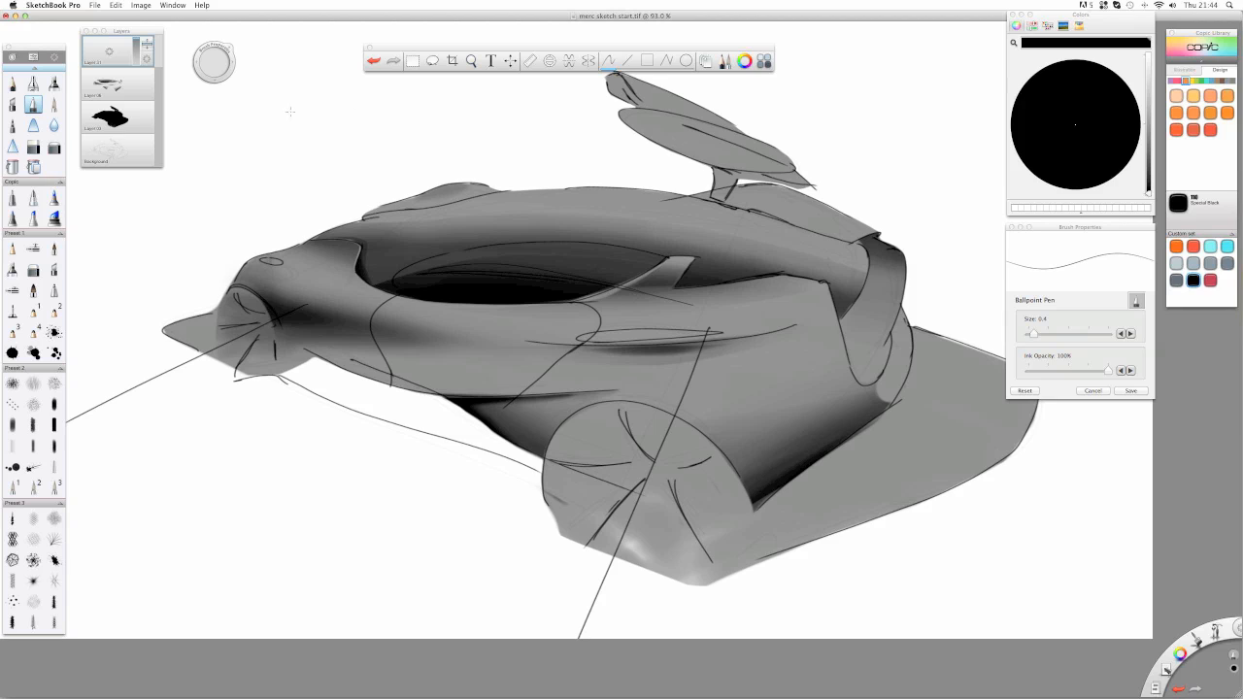
- Undo the new layer and compare the recent layer changes by undoing and redoing them
key(super+z)
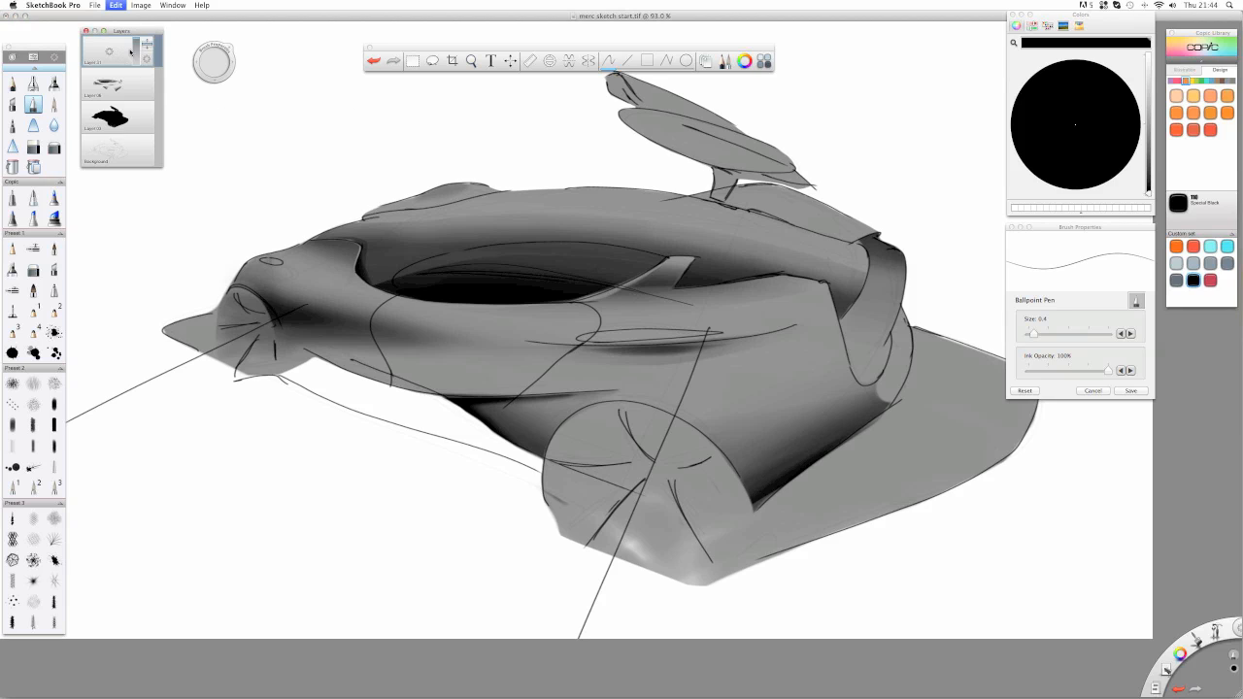
key(super+z)
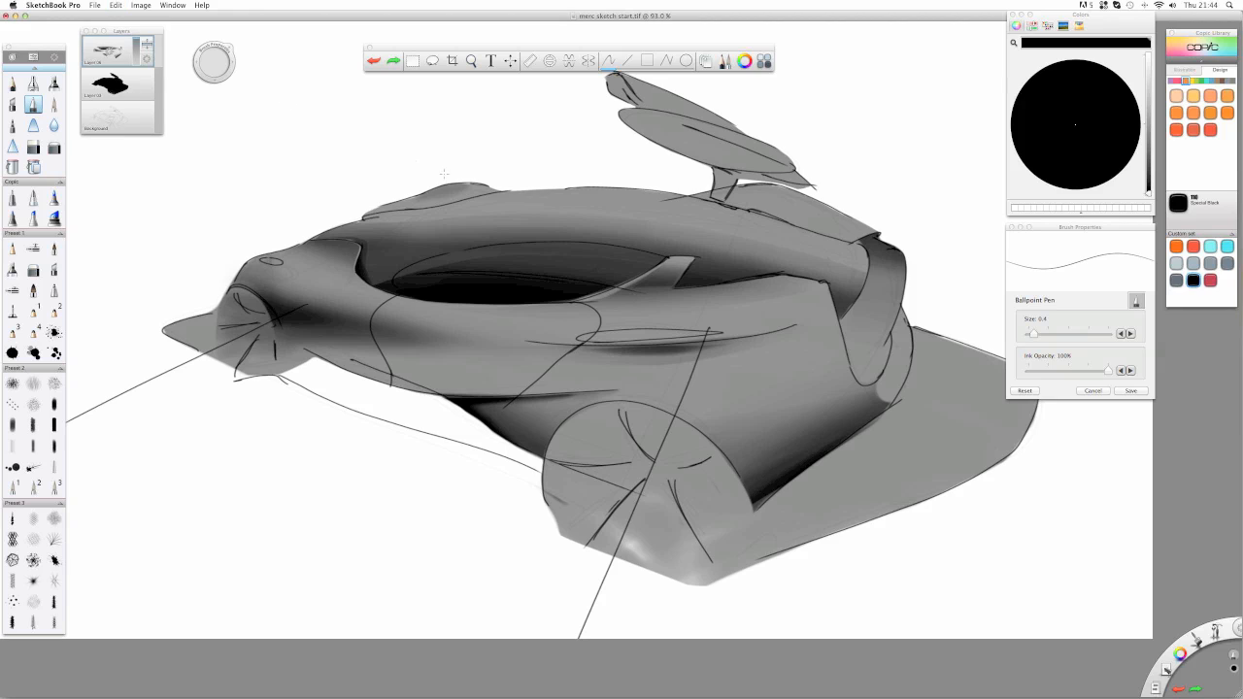
key(super+shift+z)
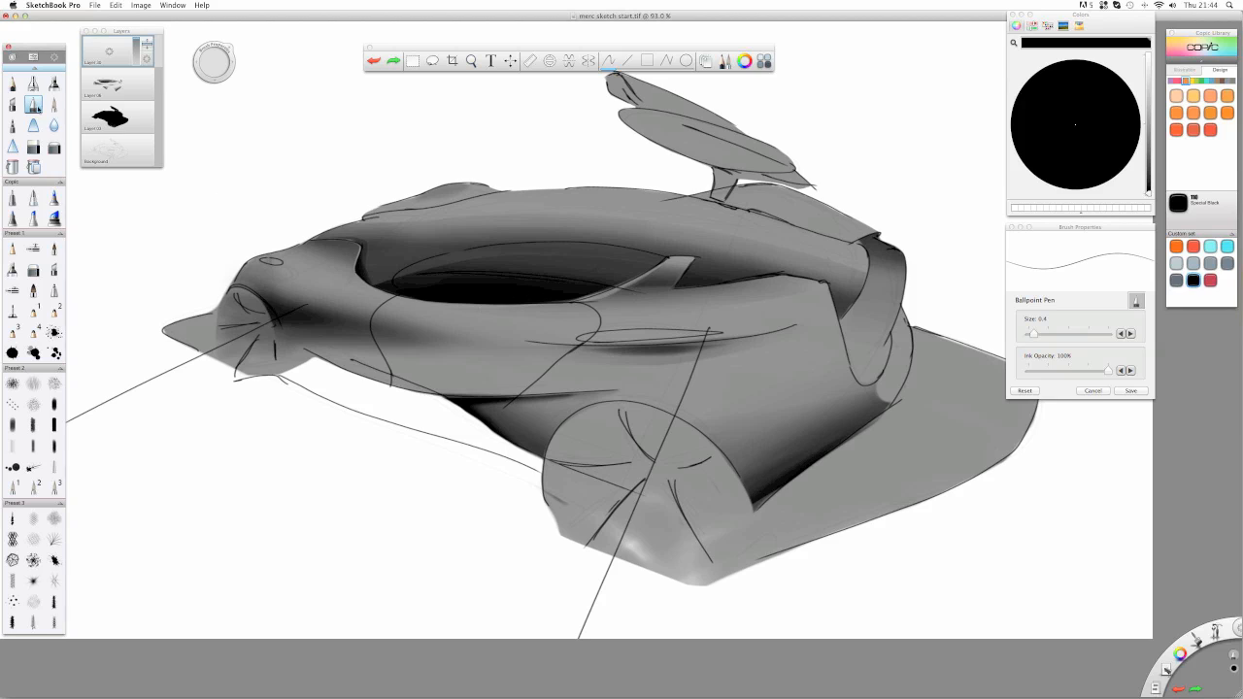
key(super+z)
key(super+shift+z)
- On a fresh layer, cover the rear wing and its support with black Marker at size 34.4 and lower the layer's opacity
click(109, 51)
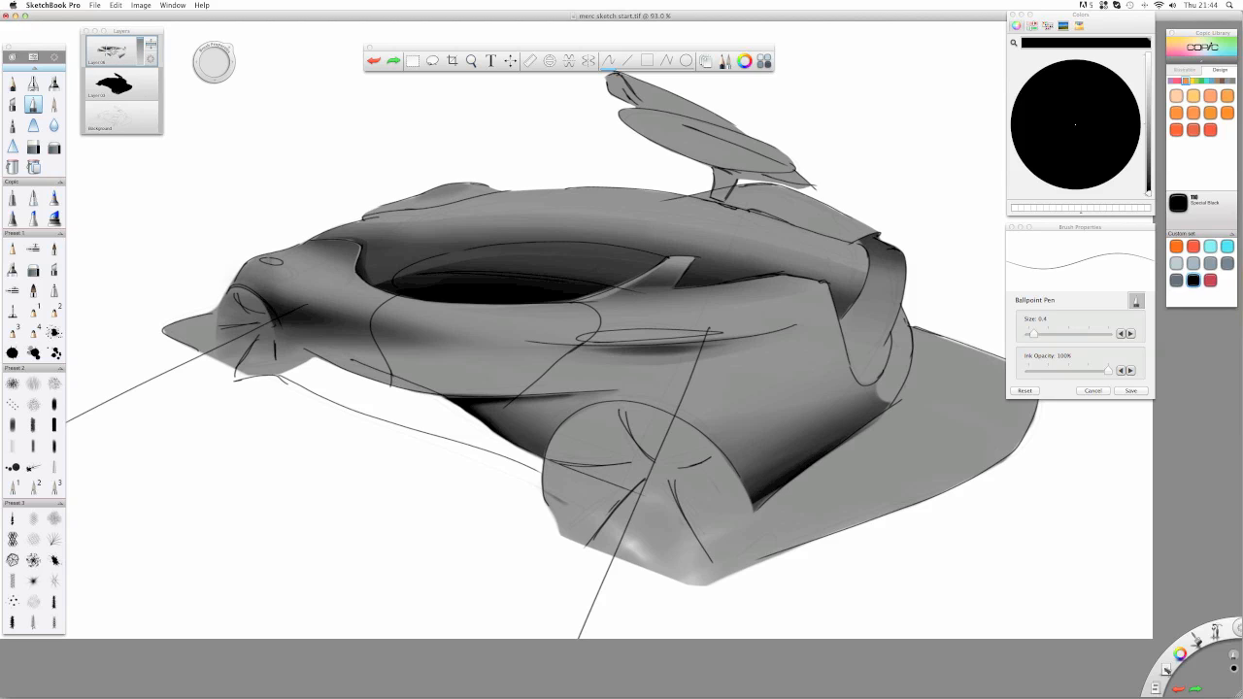
click(54, 83)
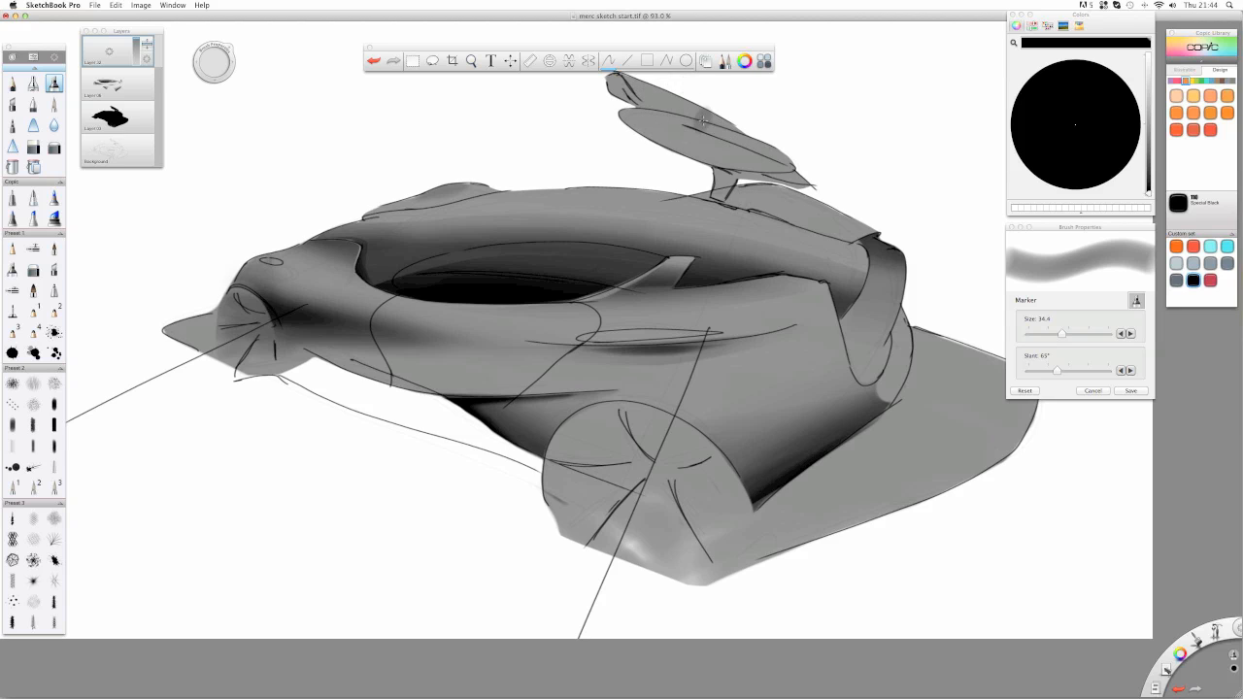
drag(610, 79, 640, 136)
drag(721, 155, 811, 194)
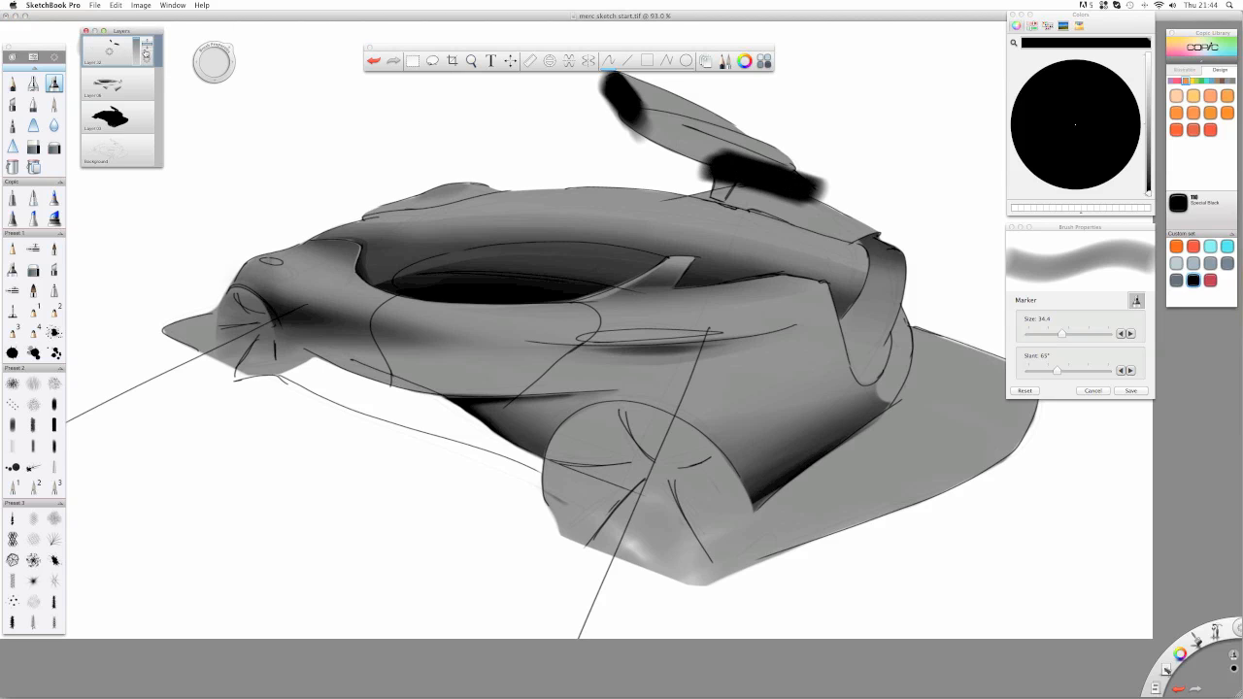
mouse_move(622, 111)
mouse_down()
mouse_move(670, 146)
mouse_move(799, 175)
mouse_move(602, 92)
mouse_move(680, 184)
mouse_move(699, 189)
mouse_up()
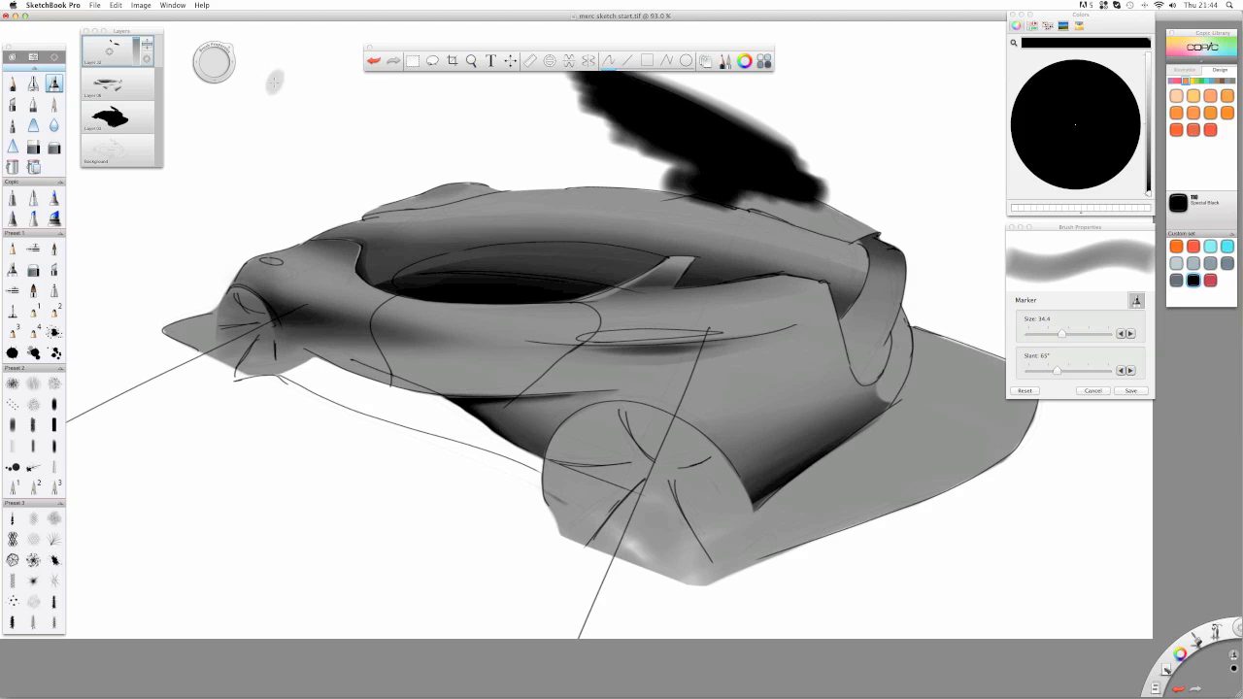
key(super+z)
- Use the Hard Eraser at size 6.1 to remove the wing shading's spill below its lower edge, around the support and under the rear tip
key(e)
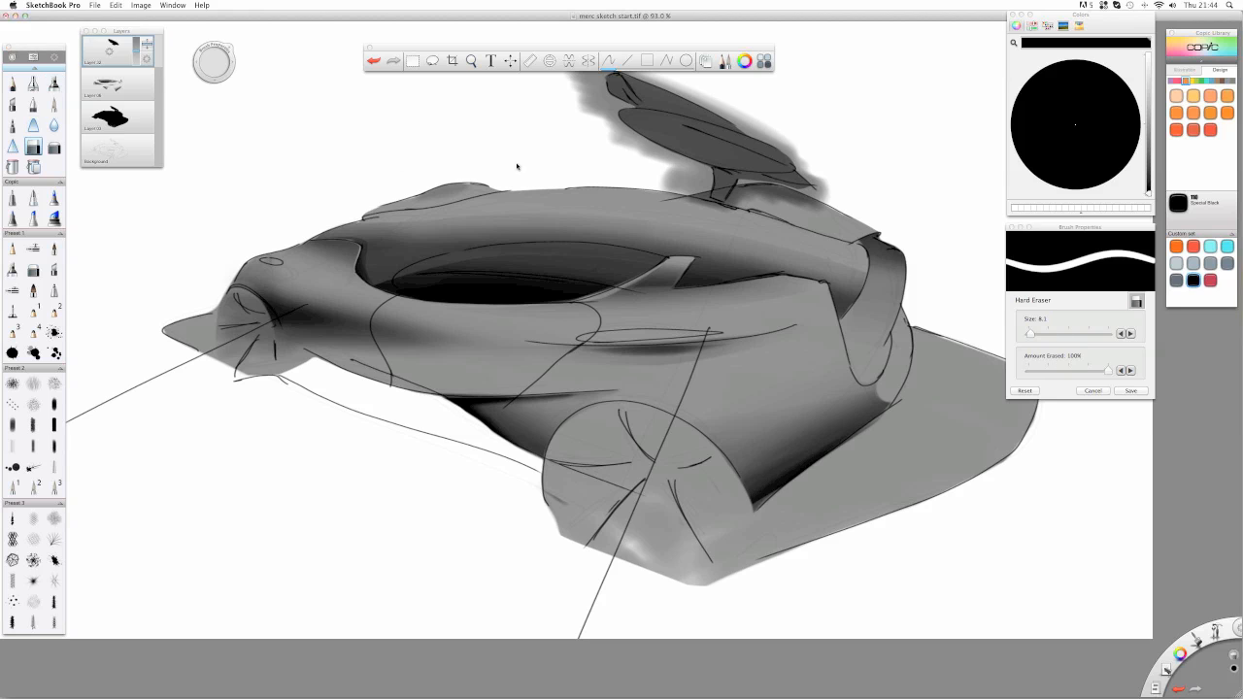
key(space)
drag(644, 221, 607, 331)
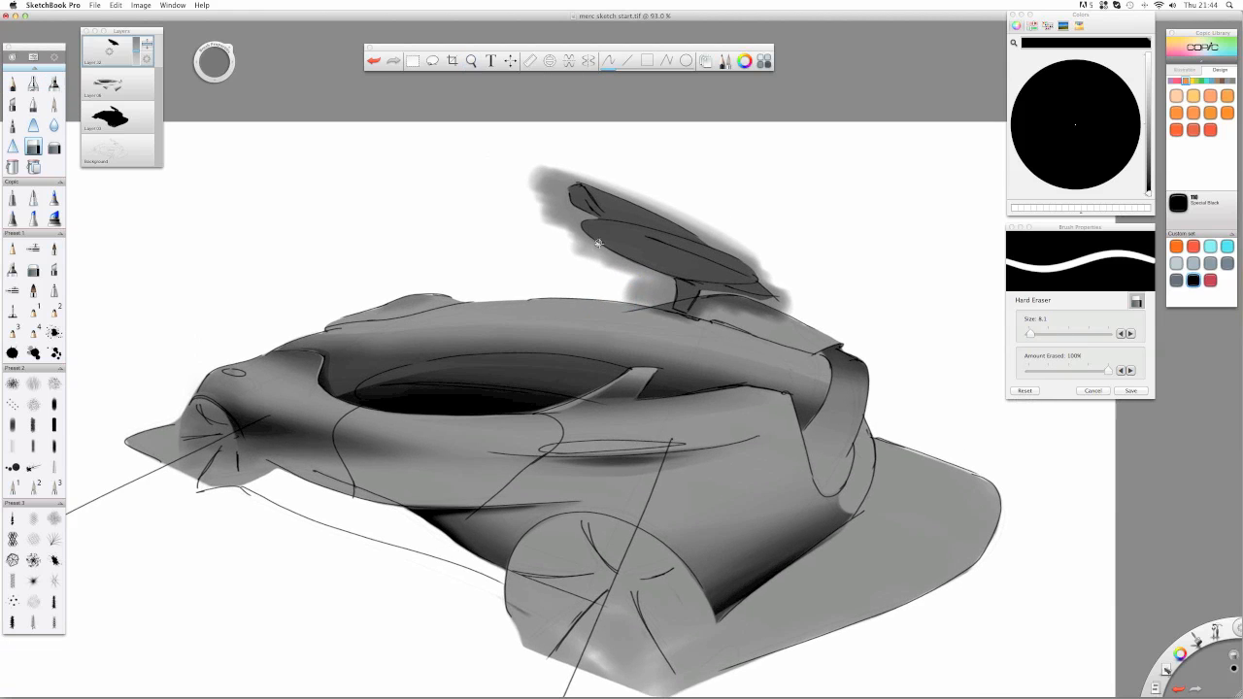
mouse_move(580, 238)
mouse_down()
mouse_move(609, 256)
mouse_move(581, 235)
mouse_move(616, 260)
mouse_move(579, 234)
mouse_move(670, 281)
mouse_up()
mouse_move(589, 244)
mouse_down()
mouse_move(656, 288)
mouse_move(607, 284)
mouse_move(645, 293)
mouse_move(608, 289)
mouse_move(618, 294)
mouse_move(669, 307)
mouse_move(668, 282)
mouse_move(659, 297)
mouse_move(699, 323)
mouse_up()
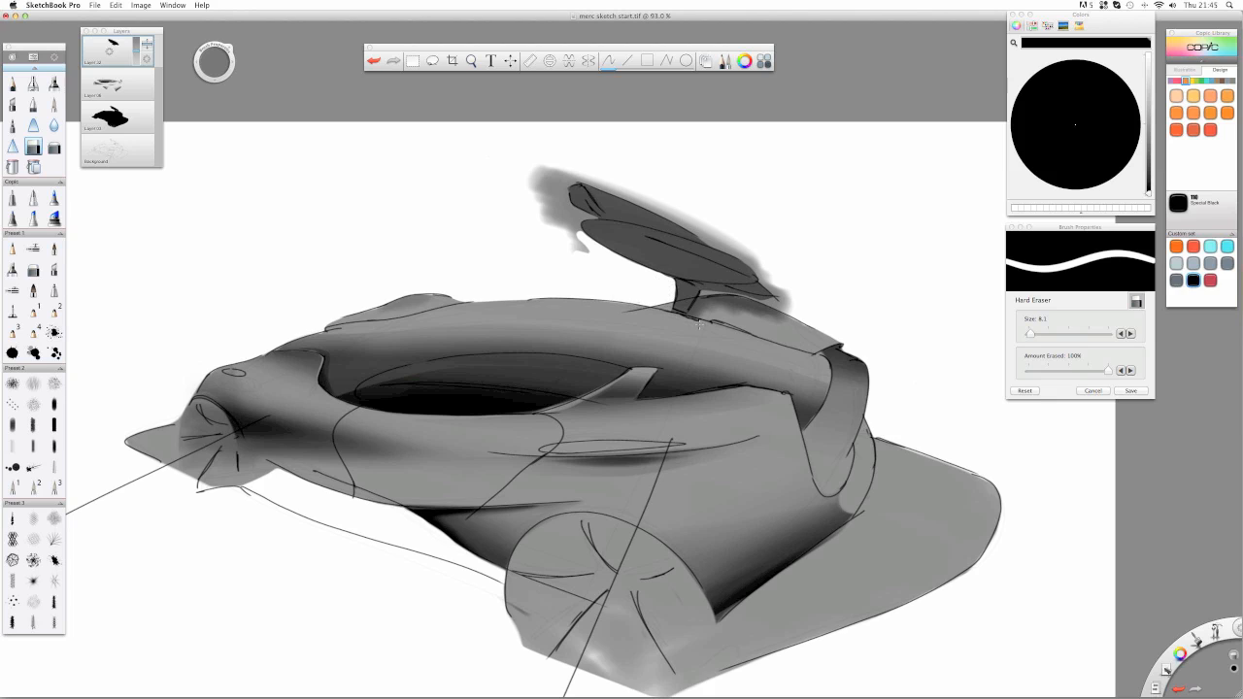
mouse_move(771, 311)
mouse_down()
mouse_move(719, 293)
mouse_move(686, 326)
mouse_move(742, 305)
mouse_move(784, 317)
mouse_up()
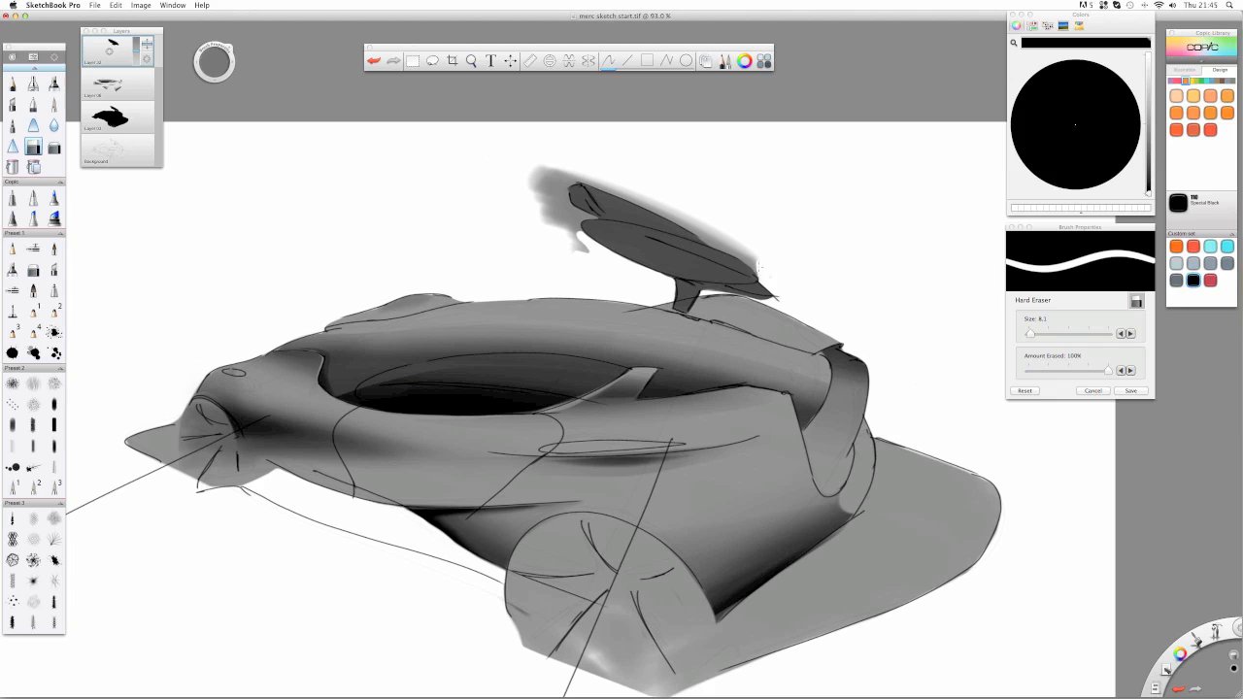
- Erase the shading spill along the rear wing's upper edge and around its front end
drag(760, 268, 702, 237)
drag(758, 256, 725, 238)
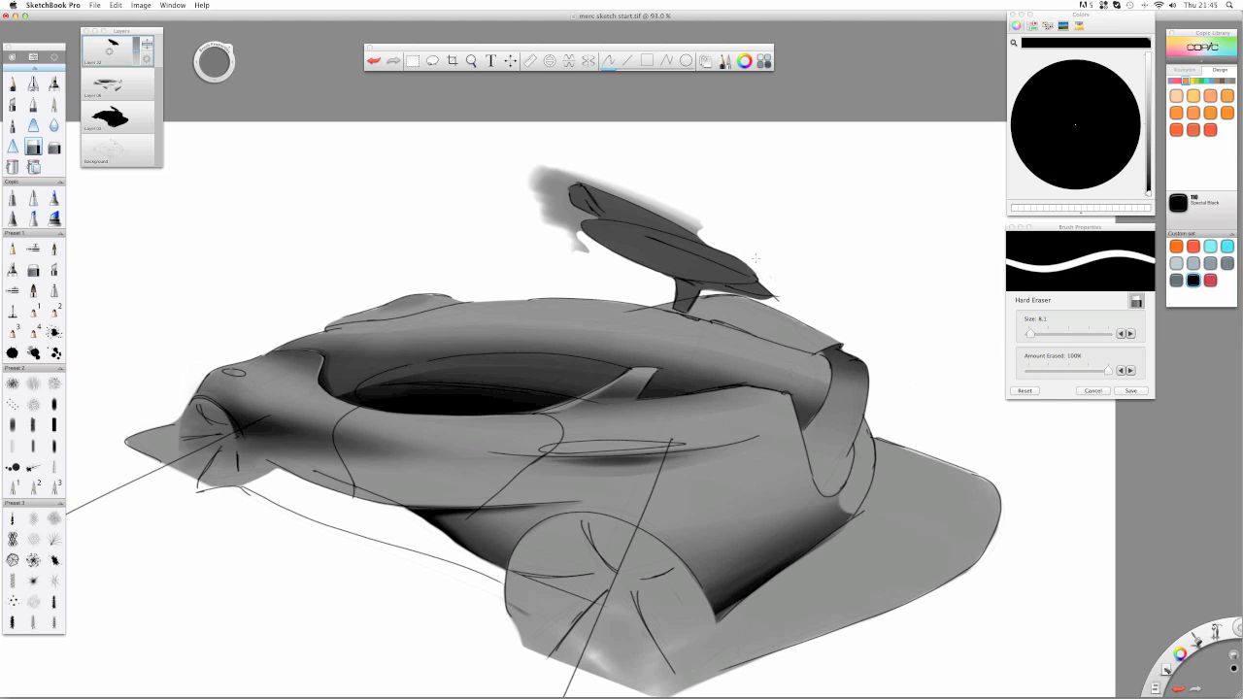
drag(566, 169, 697, 227)
drag(574, 173, 686, 222)
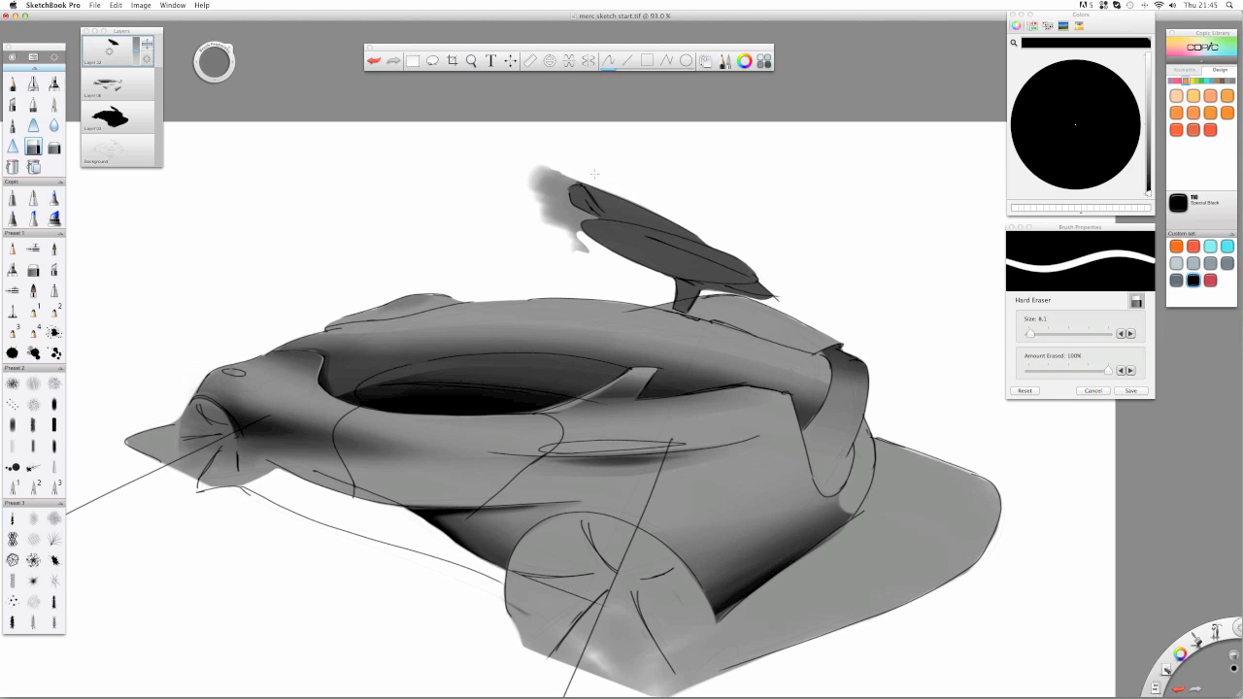
mouse_move(563, 189)
mouse_down()
mouse_move(566, 221)
mouse_move(560, 169)
mouse_up()
mouse_move(547, 166)
mouse_down()
mouse_move(555, 199)
mouse_move(532, 195)
mouse_move(558, 222)
mouse_move(551, 231)
mouse_up()
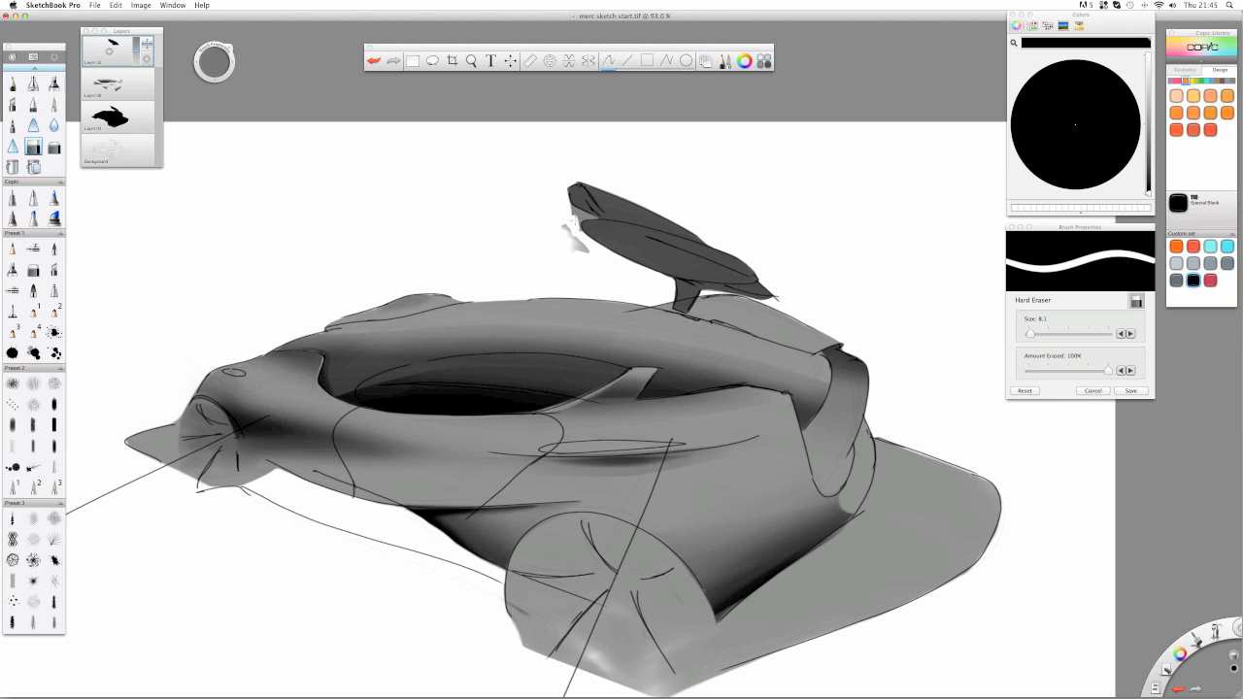
drag(576, 232, 587, 257)
- Reduce the Hard Eraser to size 4.5 and clean the shading edge beneath the wing's rear tip and along the front of its support
key(space)
drag(793, 325, 852, 193)
drag(614, 177, 691, 290)
drag(214, 55, 210, 80)
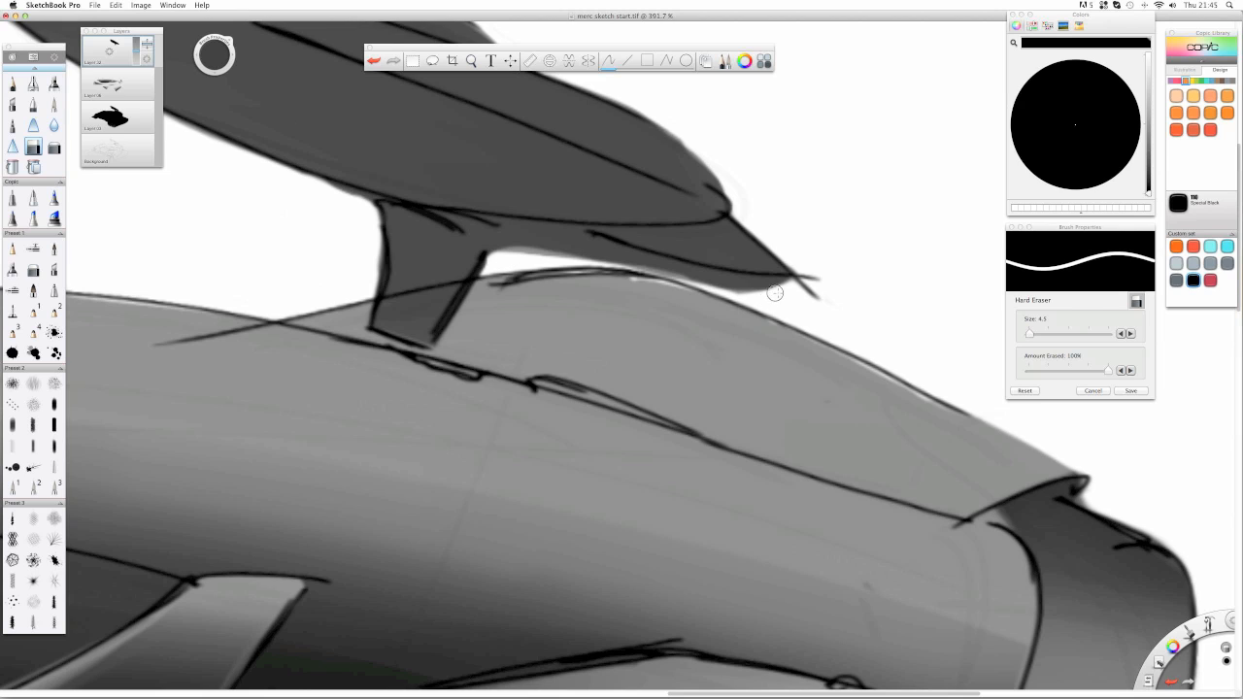
drag(747, 289, 630, 270)
drag(497, 253, 680, 283)
drag(596, 268, 730, 293)
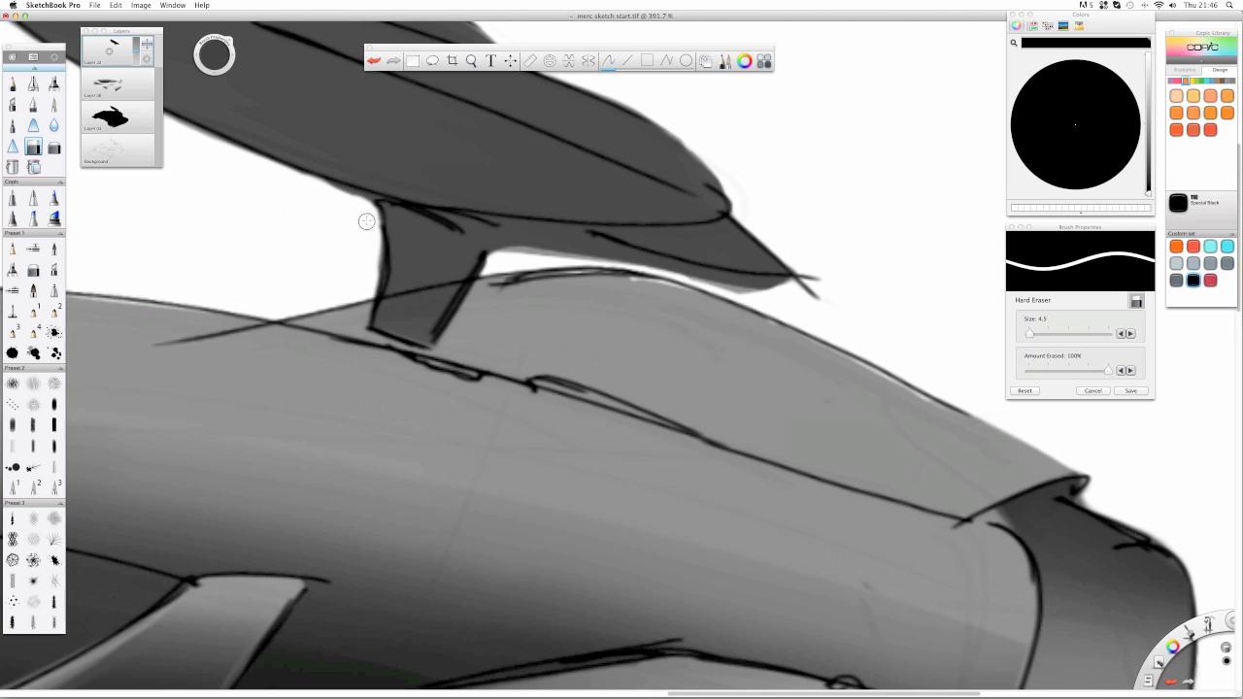
drag(376, 229, 367, 312)
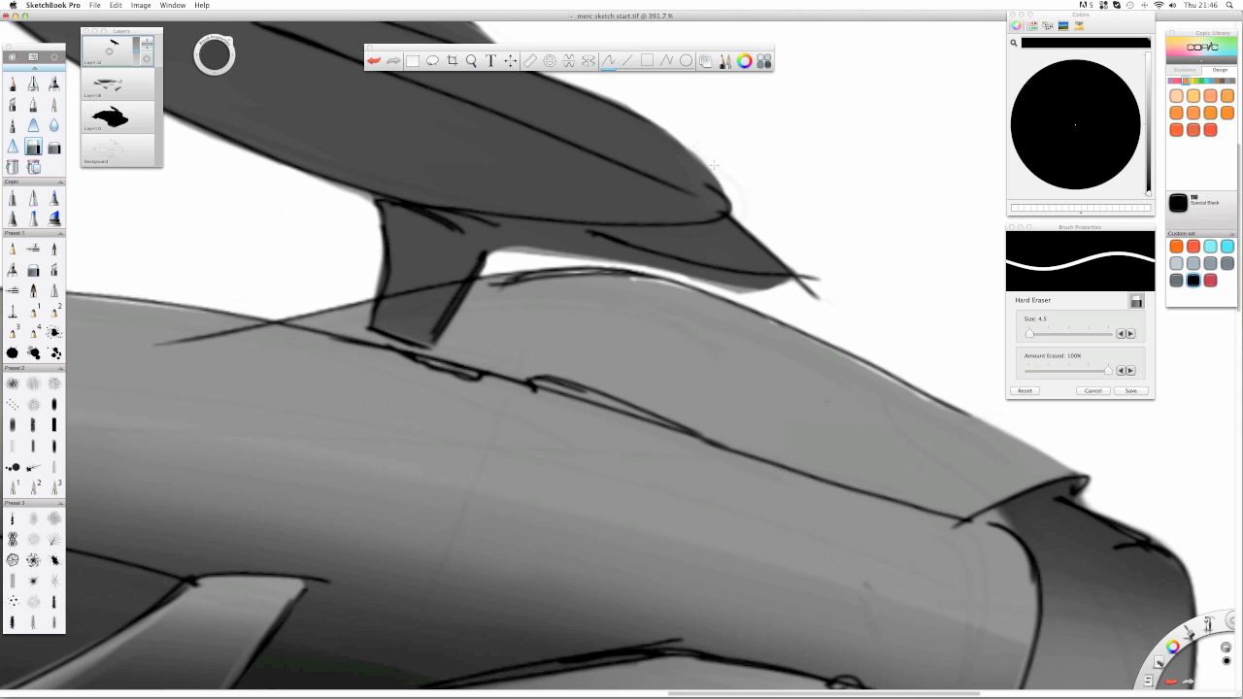
- Erase the shading spill between the rear wing's two elements and beneath the upper element's front end with the Hard Eraser at size 4.5
key(space)
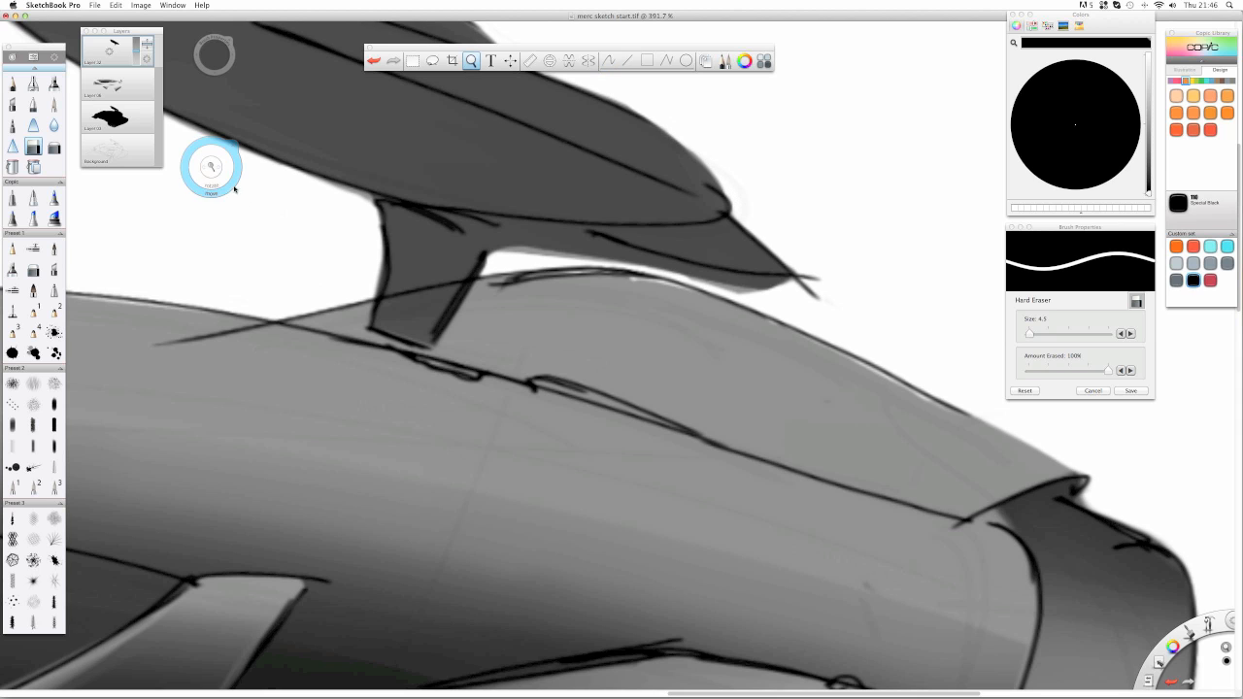
mouse_move(208, 200)
mouse_down()
mouse_move(544, 233)
mouse_move(616, 356)
mouse_up()
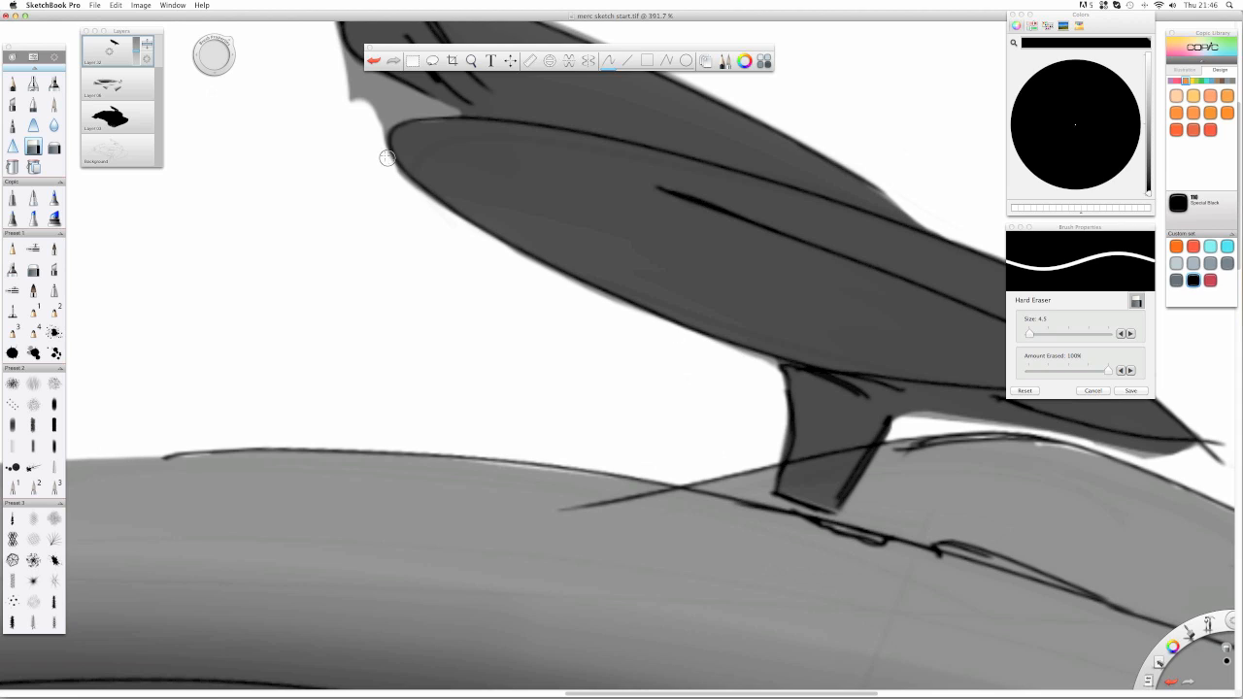
mouse_move(424, 103)
mouse_down()
mouse_move(379, 117)
mouse_move(374, 140)
mouse_move(402, 115)
mouse_move(381, 125)
mouse_move(443, 111)
mouse_move(374, 97)
mouse_up()
key(space)
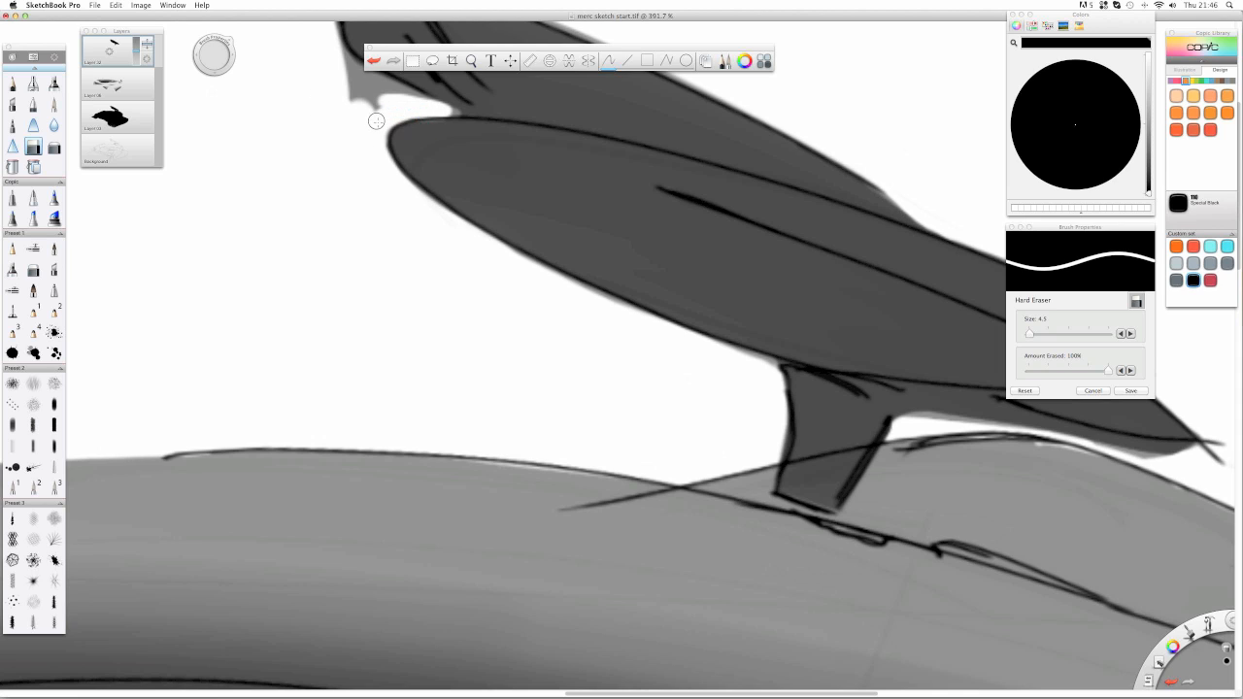
key(space)
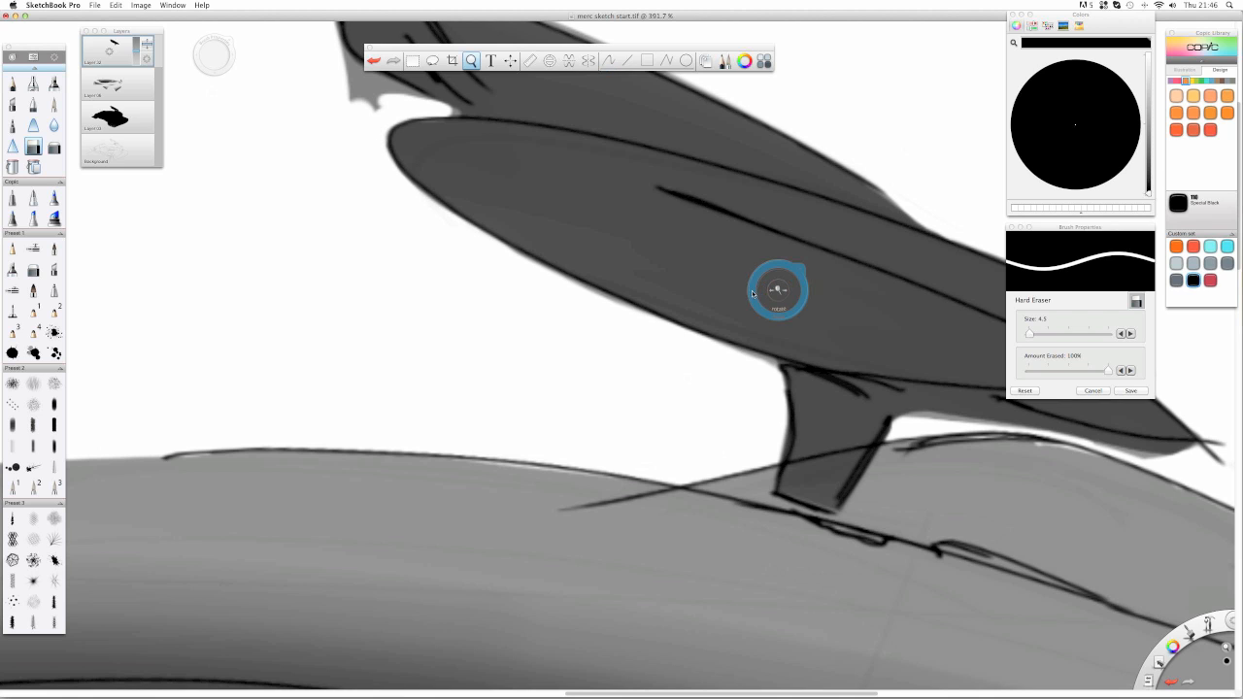
drag(773, 288, 835, 453)
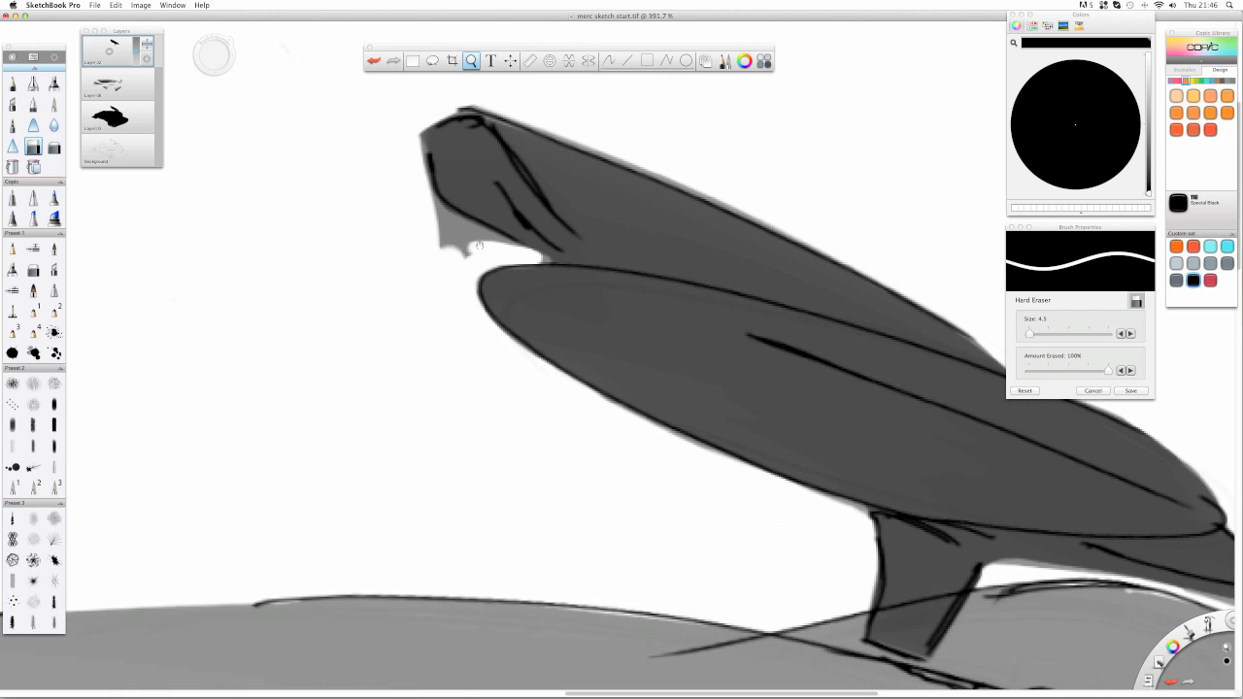
mouse_move(425, 207)
mouse_down()
mouse_move(412, 129)
mouse_move(445, 229)
mouse_move(470, 237)
mouse_move(441, 215)
mouse_move(512, 249)
mouse_up()
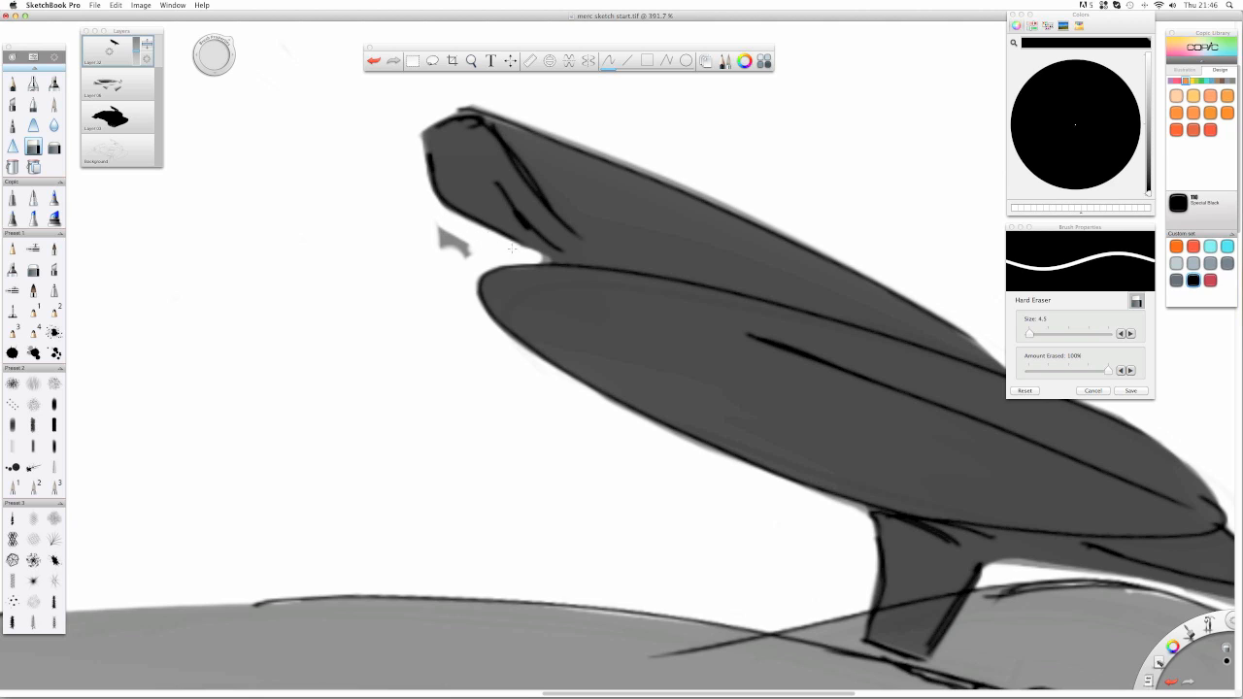
mouse_move(442, 231)
mouse_down()
mouse_move(462, 246)
mouse_move(440, 252)
mouse_up()
- Clean the shading spill along the upper edge of the rear wing's upper element
drag(485, 101, 823, 248)
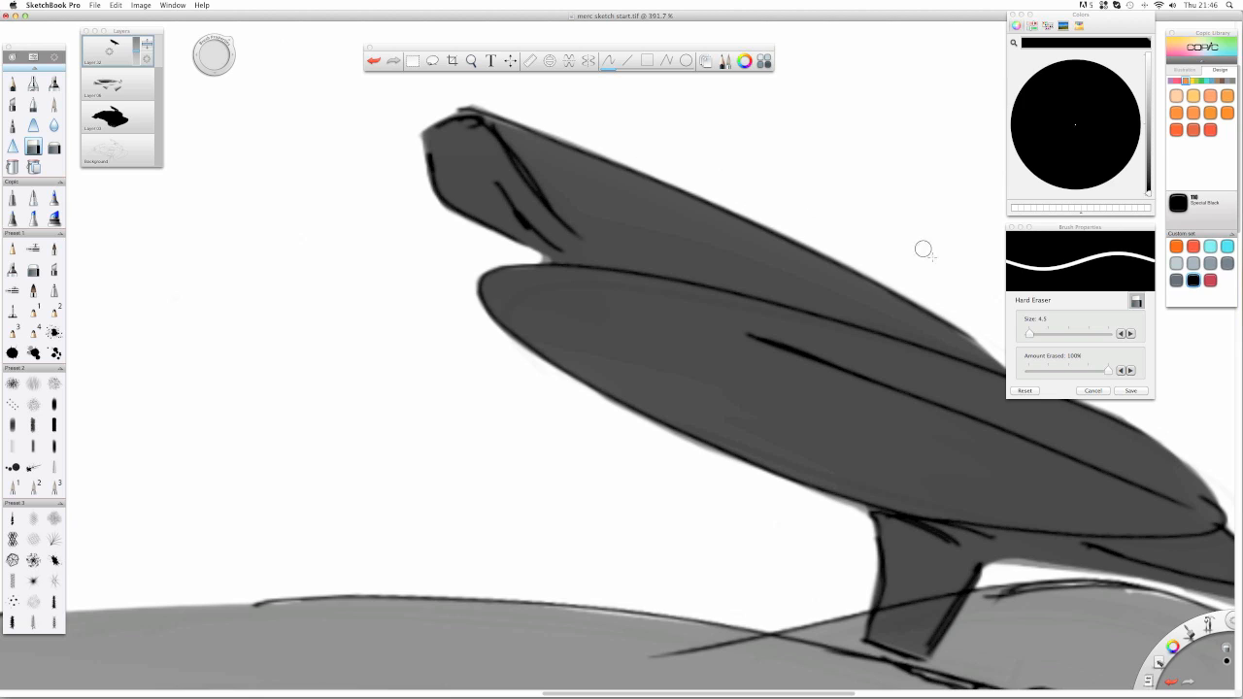
drag(464, 97, 760, 208)
mouse_move(482, 104)
mouse_down()
mouse_move(962, 303)
mouse_move(934, 378)
mouse_move(878, 442)
mouse_move(790, 444)
mouse_move(611, 357)
mouse_move(595, 284)
mouse_move(616, 280)
mouse_move(569, 332)
mouse_up()
key(space)
drag(136, 45, 86, 65)
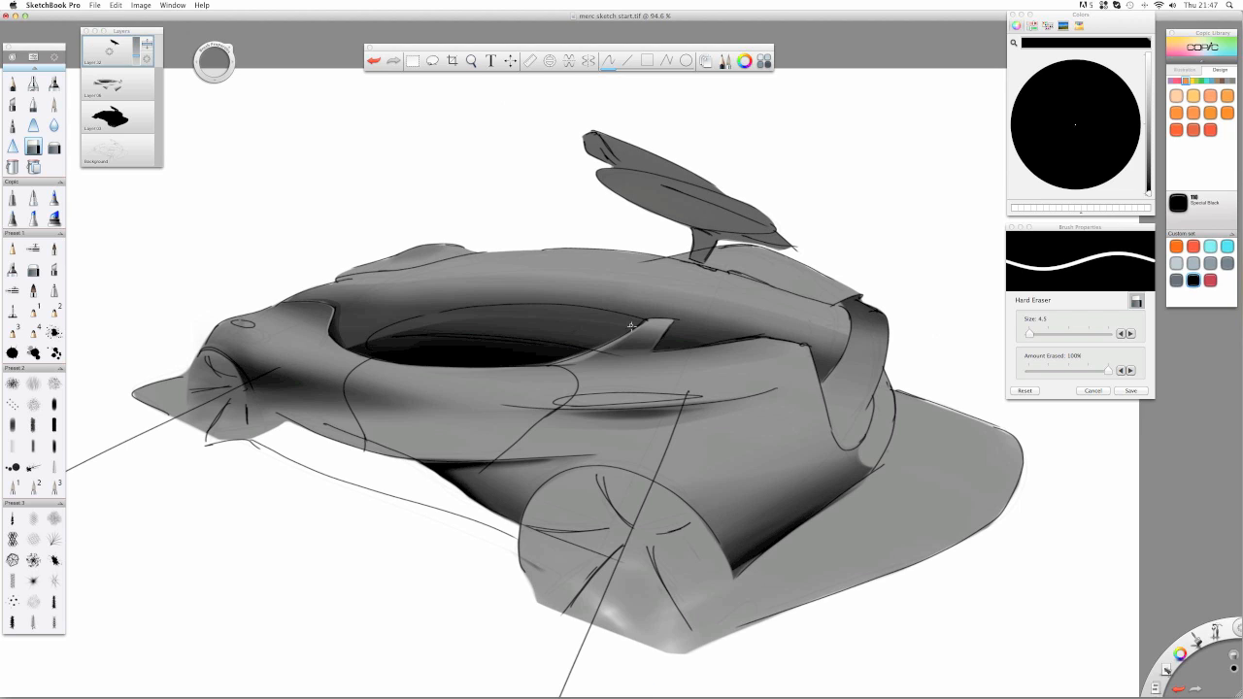
- Add a new layer, paint black Marker shading at size 34.4 along the rear wing's lower side, and lower the layer's opacity
click(103, 56)
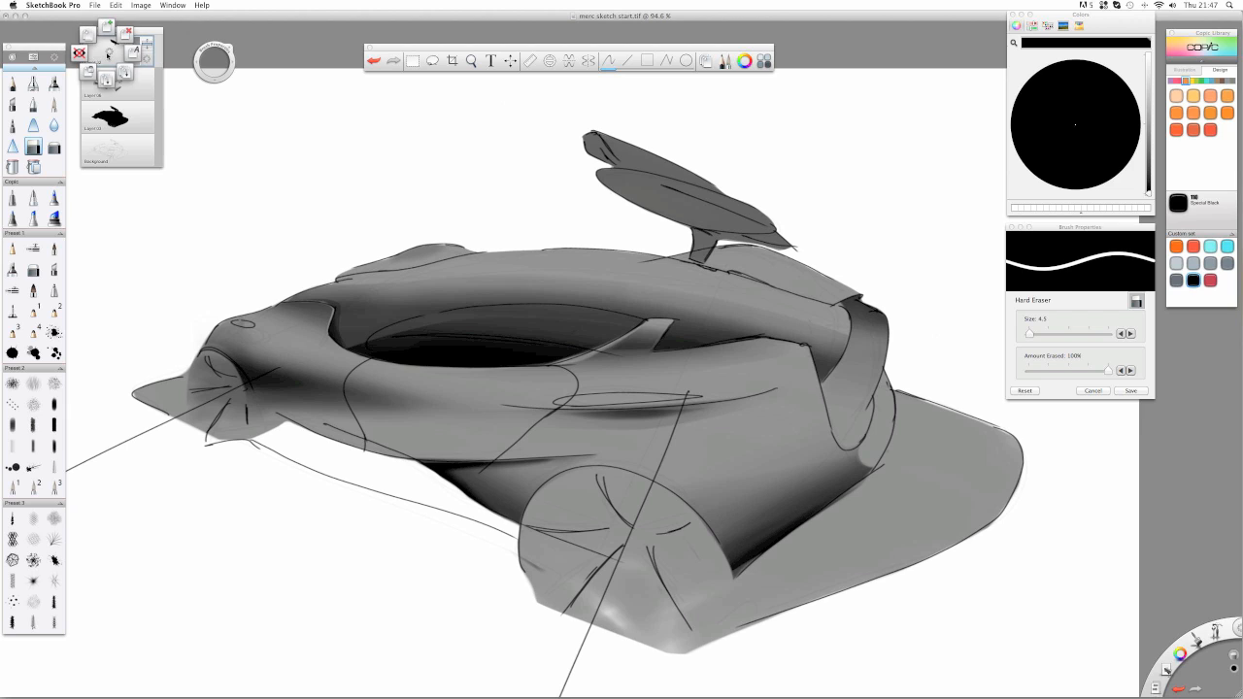
click(109, 39)
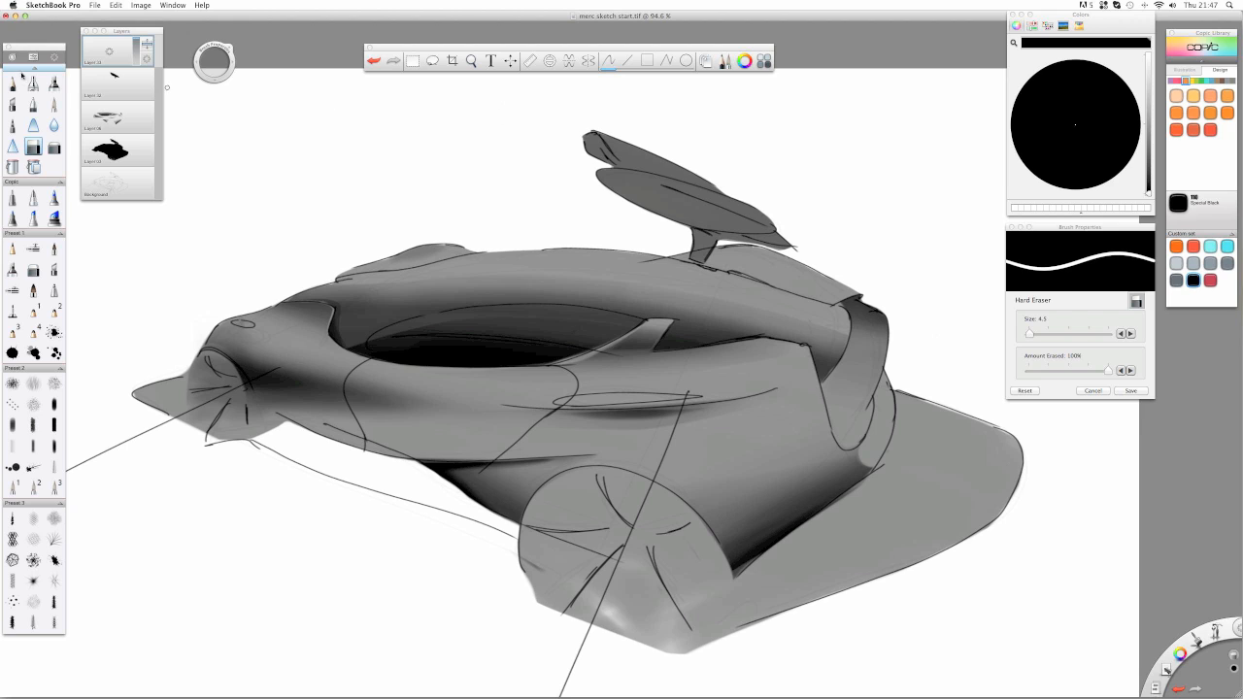
click(53, 84)
mouse_move(581, 134)
mouse_down()
mouse_move(669, 228)
mouse_move(791, 251)
mouse_move(618, 229)
mouse_up()
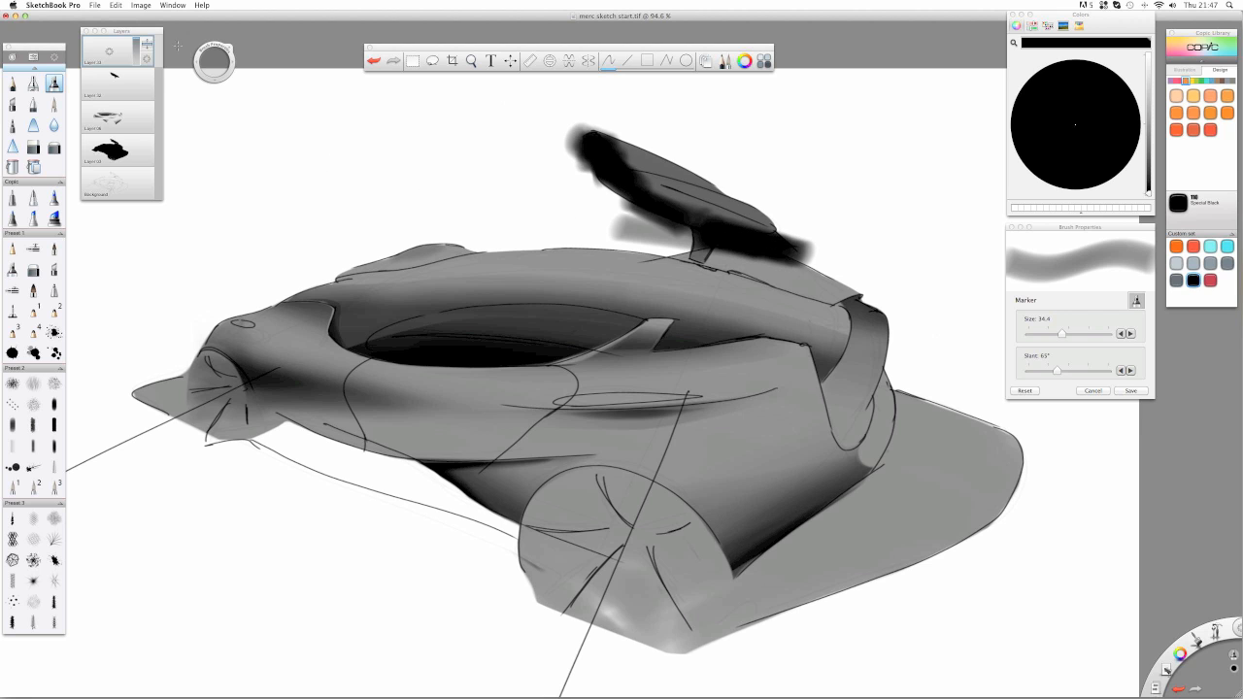
key(super+z)
click(33, 147)
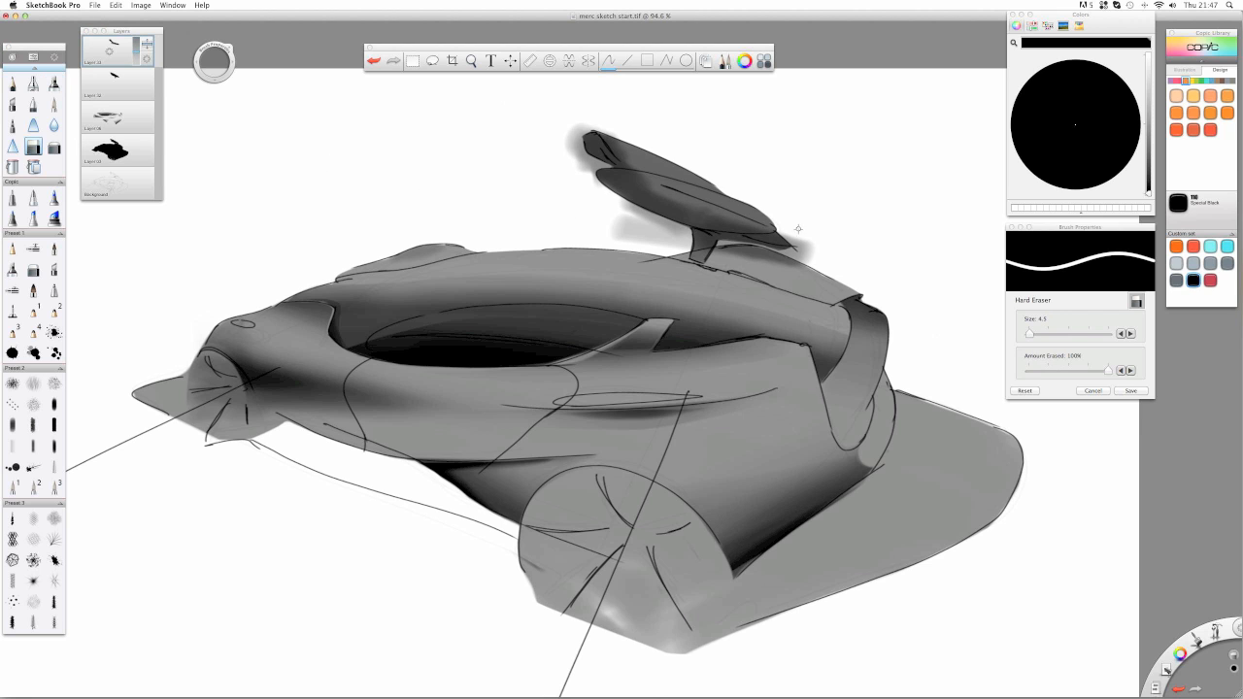
- Use the Hard Eraser at size 4.5 to remove the new shading's spill around the wing's rear tip, the bodywork below and the support
key(space)
drag(816, 233, 848, 155)
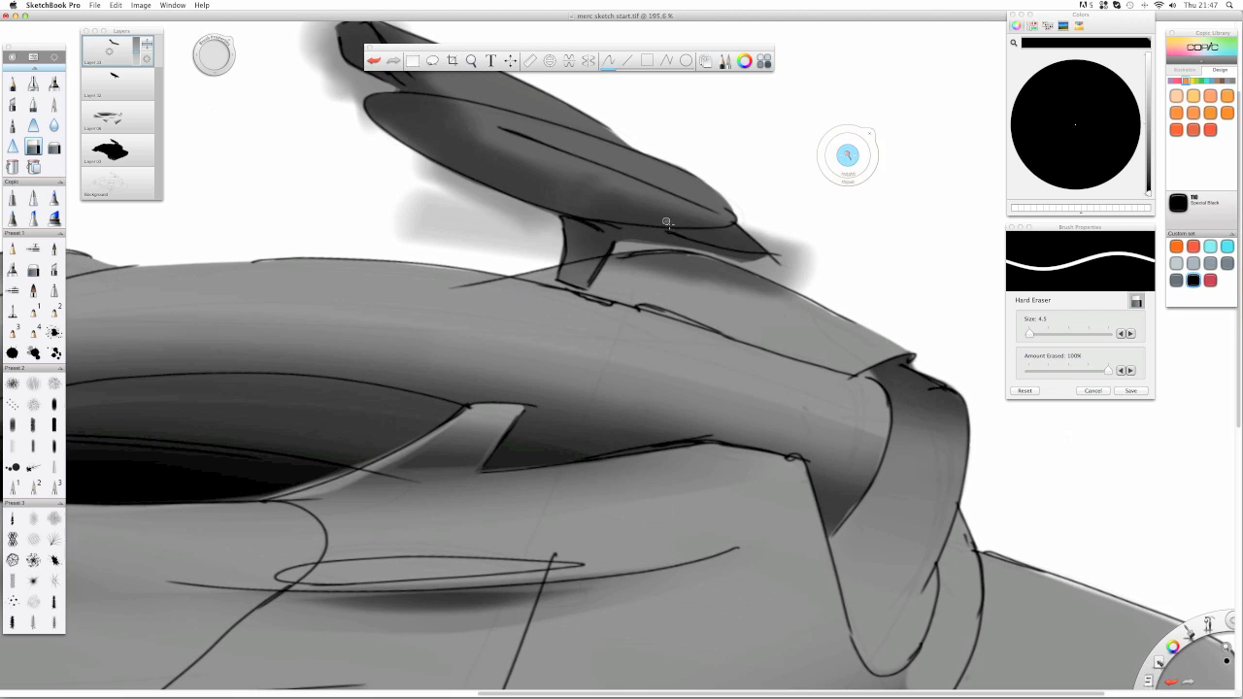
mouse_move(670, 222)
mouse_down()
mouse_move(765, 249)
mouse_move(652, 218)
mouse_move(801, 243)
mouse_move(811, 270)
mouse_move(788, 281)
mouse_move(796, 245)
mouse_up()
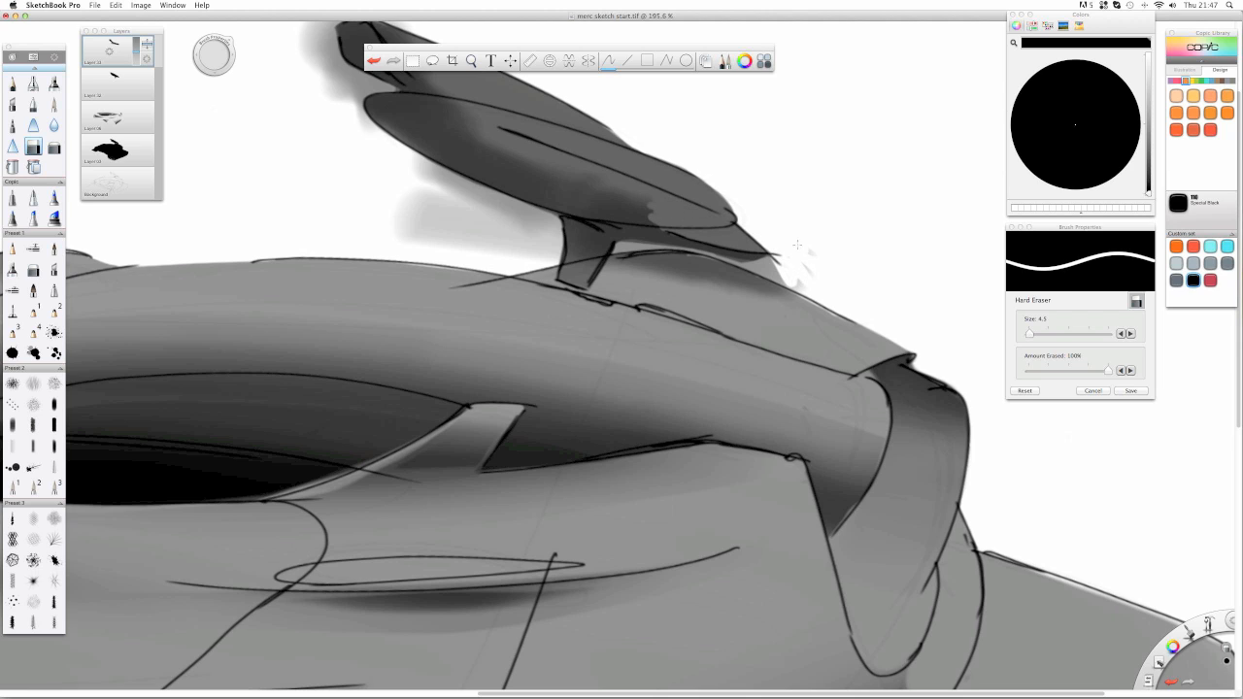
mouse_move(834, 289)
mouse_down()
mouse_move(799, 283)
mouse_move(798, 261)
mouse_move(753, 297)
mouse_move(780, 262)
mouse_move(770, 279)
mouse_move(760, 265)
mouse_move(732, 274)
mouse_move(800, 301)
mouse_move(706, 284)
mouse_move(733, 288)
mouse_move(782, 261)
mouse_move(762, 295)
mouse_move(573, 256)
mouse_move(687, 263)
mouse_move(620, 245)
mouse_move(755, 266)
mouse_up()
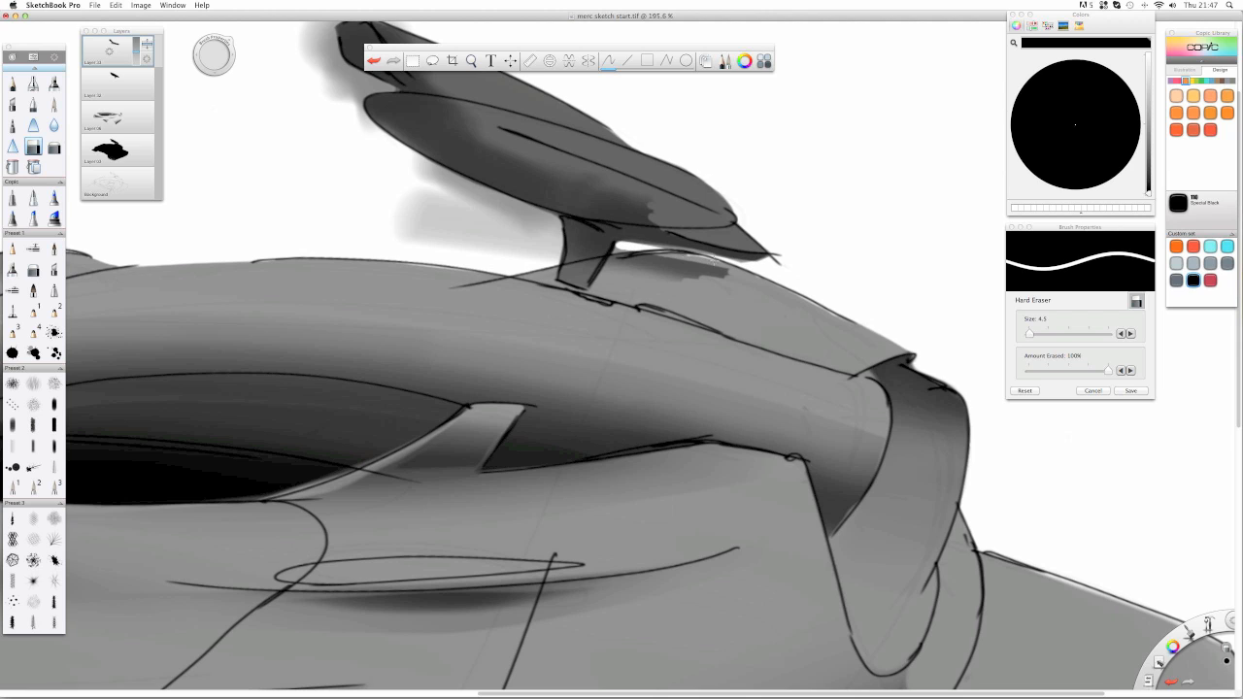
mouse_move(633, 246)
mouse_down()
mouse_move(727, 264)
mouse_move(734, 280)
mouse_move(627, 266)
mouse_move(650, 280)
mouse_move(605, 281)
mouse_move(623, 245)
mouse_up()
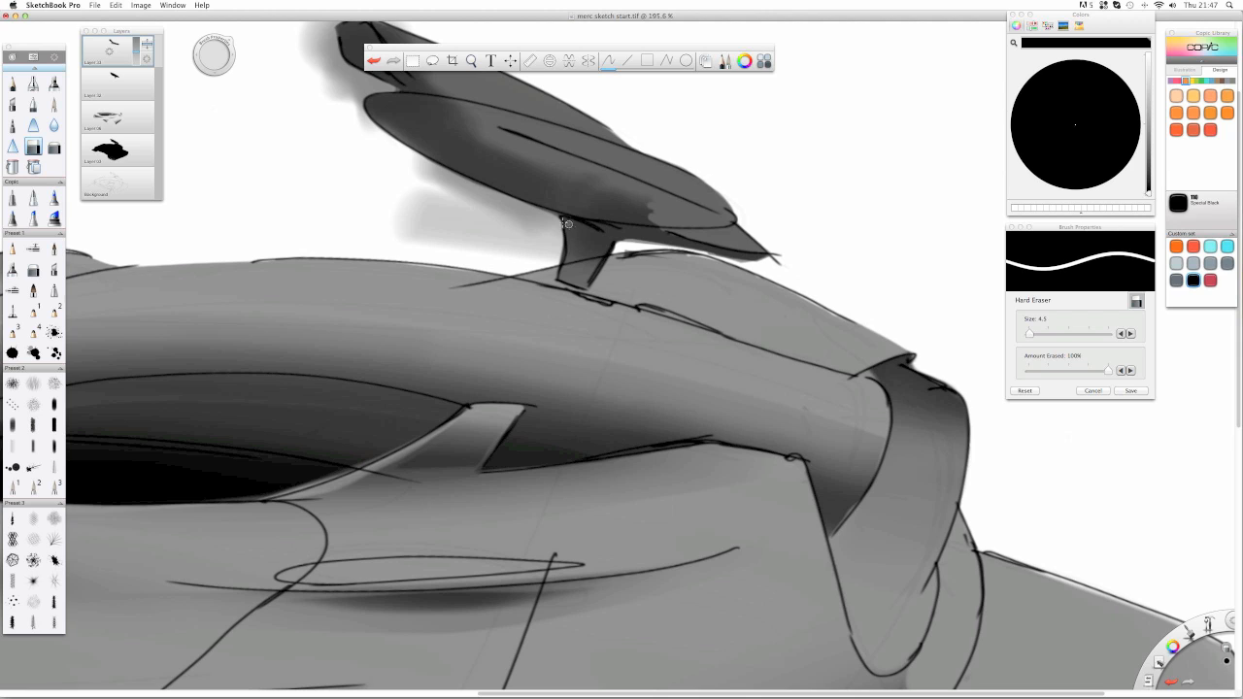
mouse_move(594, 229)
mouse_down()
mouse_move(557, 223)
mouse_move(617, 262)
mouse_move(548, 248)
mouse_move(605, 279)
mouse_up()
- Erase the shading spill below the wing's lower edge in front of its support
drag(558, 226, 412, 152)
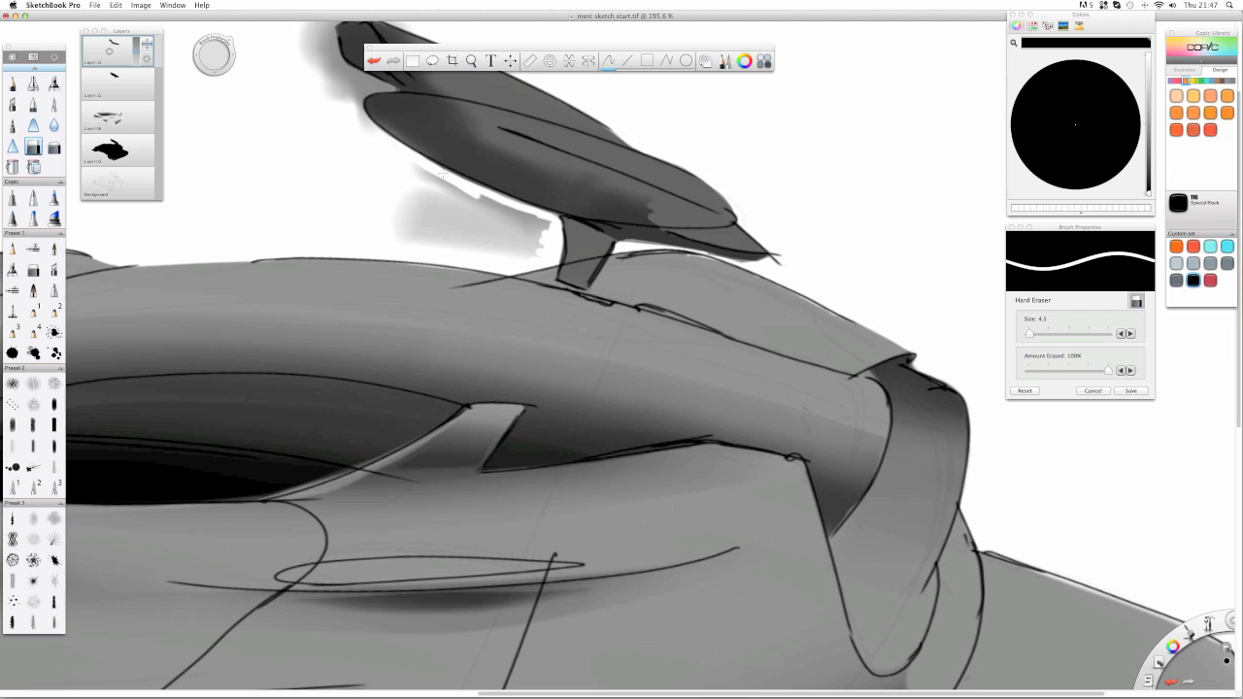
mouse_move(468, 185)
mouse_down()
mouse_move(439, 167)
mouse_move(534, 209)
mouse_move(551, 234)
mouse_move(427, 199)
mouse_move(529, 238)
mouse_move(464, 256)
mouse_up()
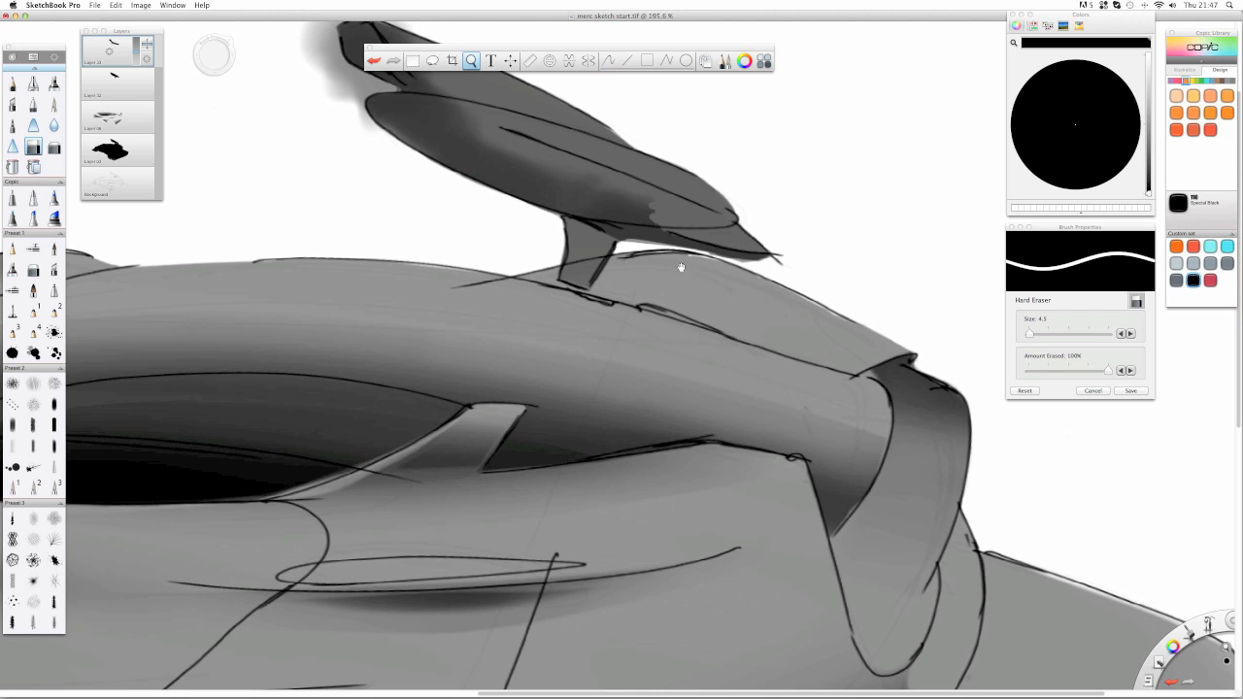
- Erase the dark shading on the upper element's top face near the front and the spill around the wing's front end
mouse_move(470, 173)
mouse_down()
mouse_move(679, 288)
mouse_move(655, 292)
mouse_up()
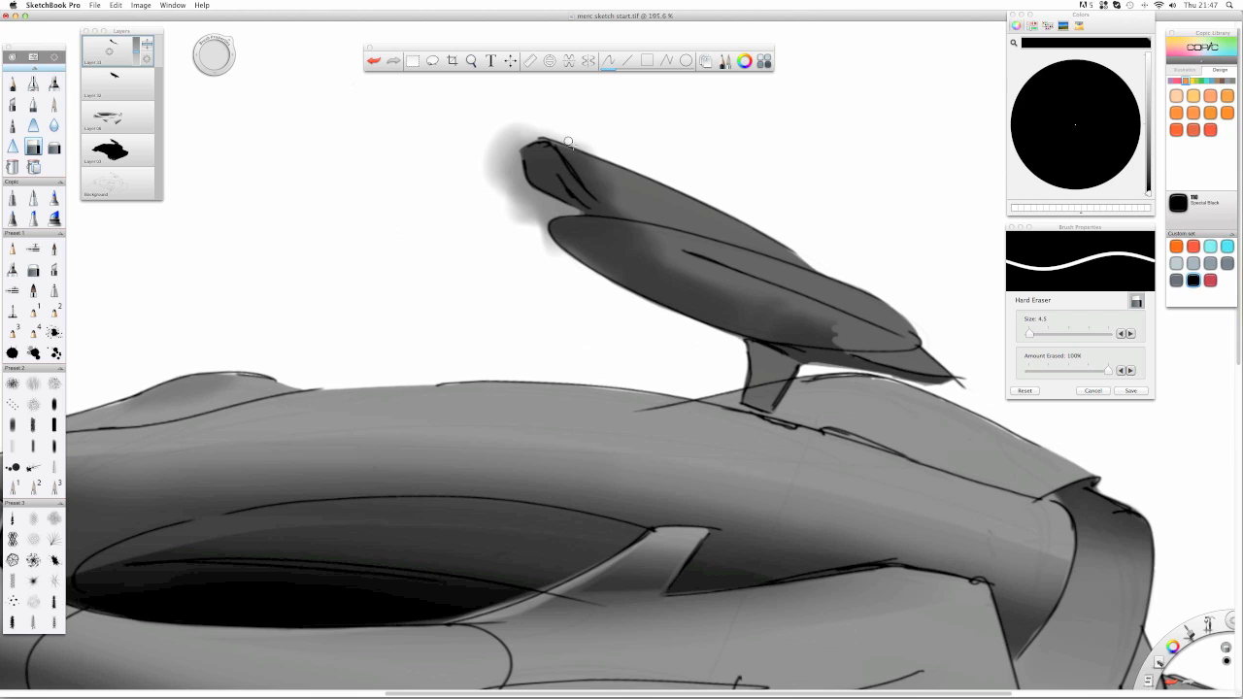
mouse_move(555, 139)
mouse_down()
mouse_move(576, 163)
mouse_move(554, 142)
mouse_move(642, 223)
mouse_move(565, 146)
mouse_move(614, 168)
mouse_up()
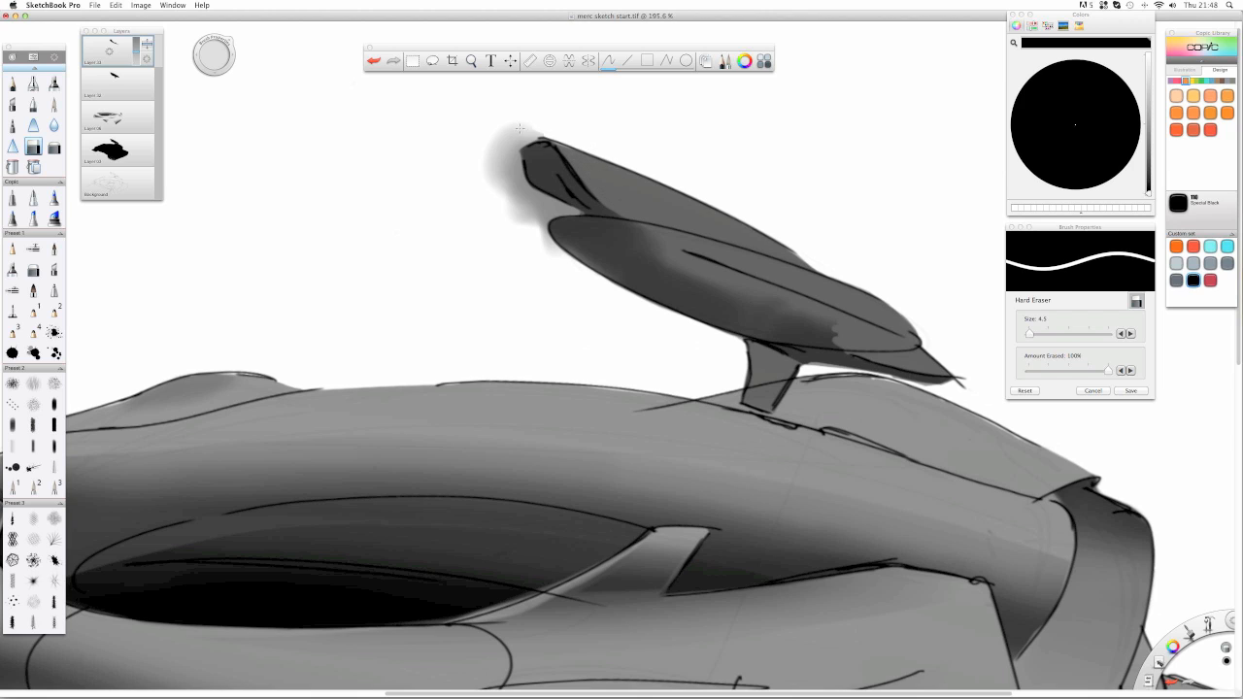
mouse_move(519, 129)
mouse_down()
mouse_move(526, 146)
mouse_move(492, 148)
mouse_move(521, 123)
mouse_up()
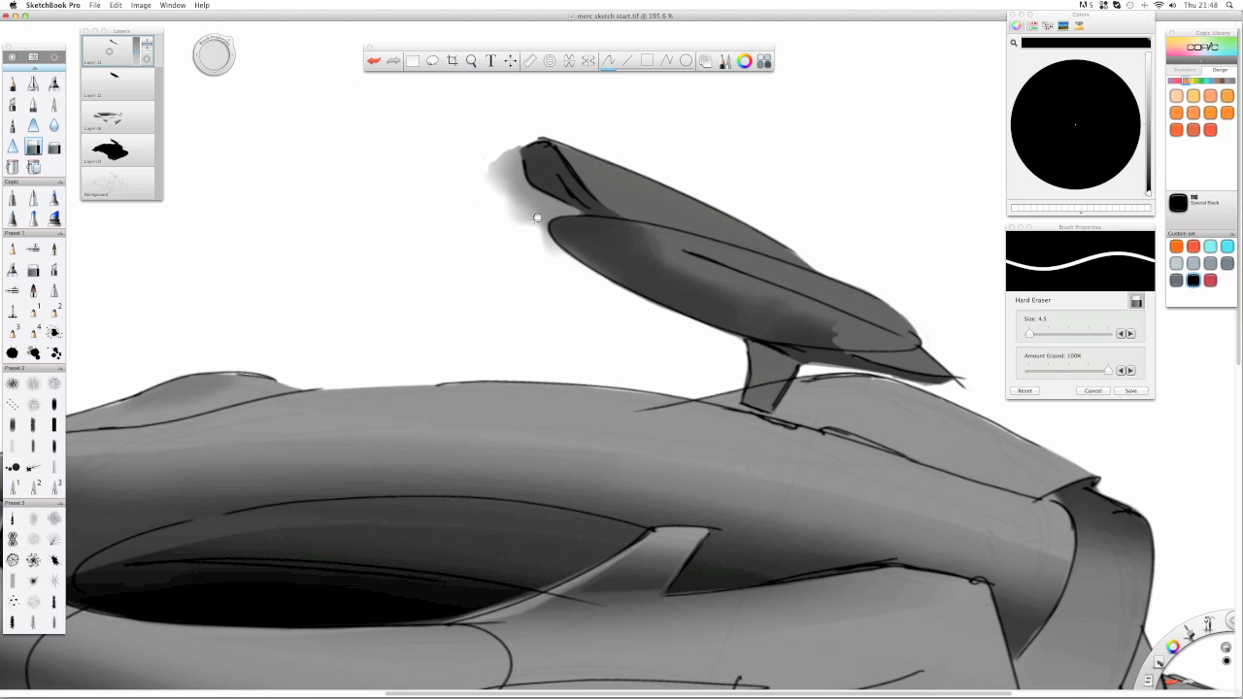
drag(533, 218, 548, 243)
mouse_move(519, 183)
mouse_down()
mouse_move(572, 212)
mouse_move(545, 216)
mouse_move(564, 212)
mouse_move(541, 234)
mouse_move(506, 202)
mouse_up()
mouse_move(520, 144)
mouse_down()
mouse_move(519, 177)
mouse_move(507, 144)
mouse_move(499, 152)
mouse_move(510, 212)
mouse_move(459, 158)
mouse_move(487, 206)
mouse_move(529, 217)
mouse_move(513, 202)
mouse_move(543, 206)
mouse_up()
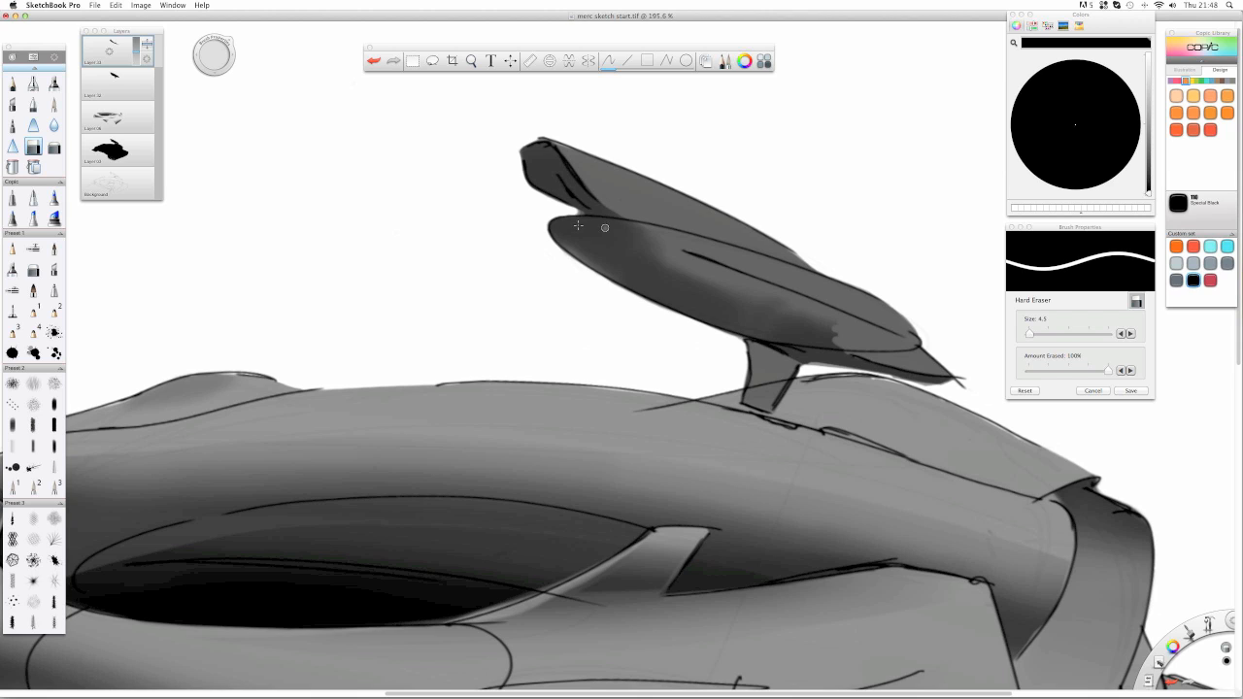
- Erase the dark shading from the face of the wing's large lower element
mouse_move(580, 225)
mouse_down()
mouse_move(713, 253)
mouse_move(576, 226)
mouse_move(654, 228)
mouse_move(591, 219)
mouse_up()
mouse_move(855, 340)
mouse_down()
mouse_move(745, 333)
mouse_move(849, 343)
mouse_move(762, 335)
mouse_move(817, 334)
mouse_move(698, 296)
mouse_move(715, 285)
mouse_move(712, 263)
mouse_move(458, 220)
mouse_move(618, 254)
mouse_move(606, 274)
mouse_move(563, 284)
mouse_up()
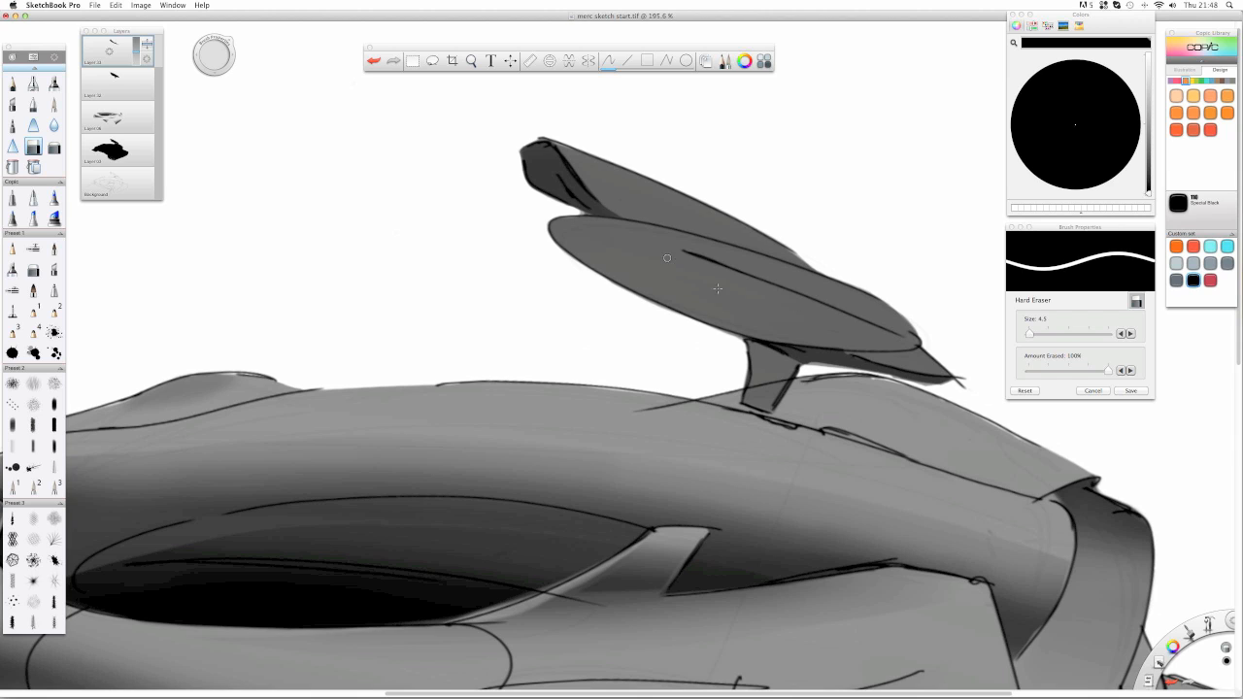
key(space)
drag(790, 314, 809, 328)
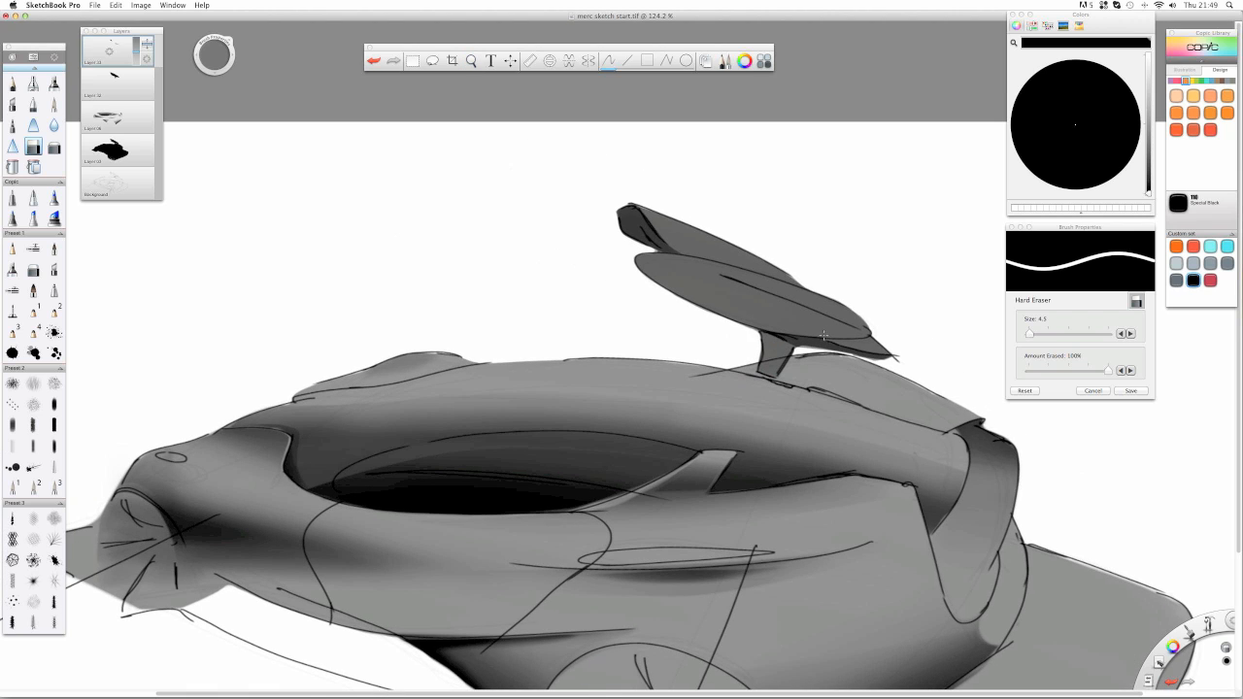
- Merge the wing shading layers down into the car shading layer and add a new layer on top
key(space)
mouse_move(548, 218)
mouse_down()
mouse_move(541, 258)
mouse_move(557, 227)
mouse_move(563, 274)
mouse_move(567, 236)
mouse_up()
key(space)
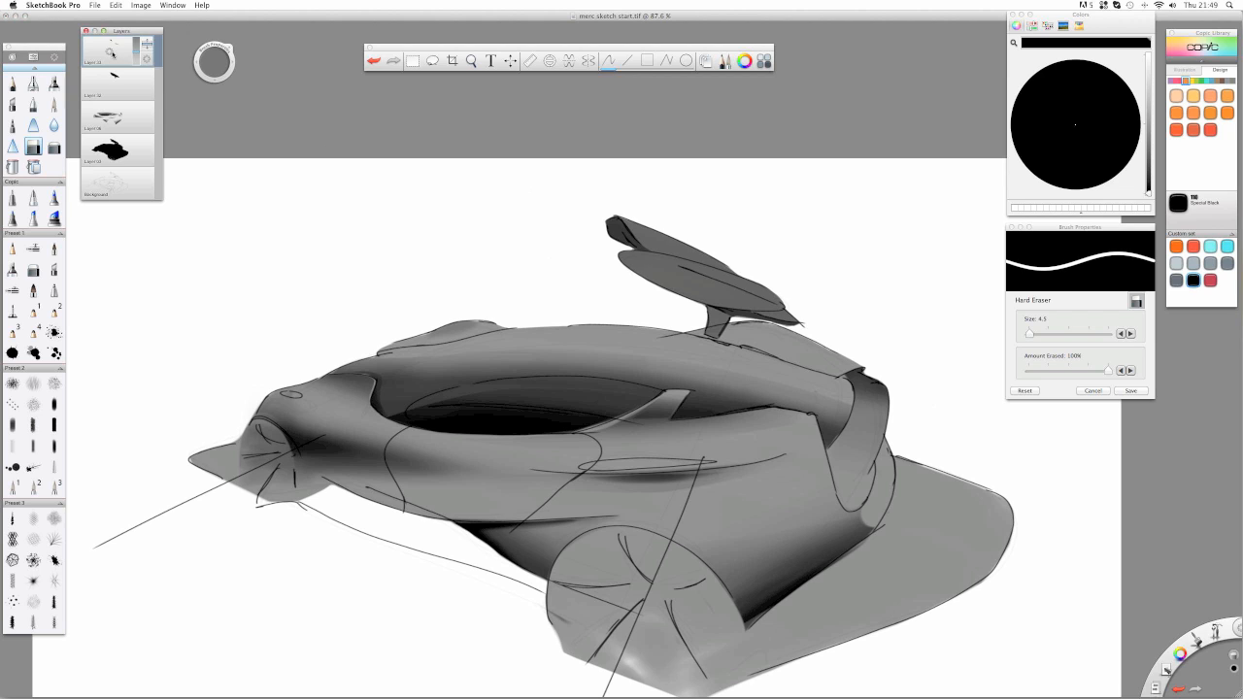
drag(112, 52, 106, 83)
drag(107, 52, 105, 29)
- Paint black Marker at size 34.4 over the wing's front end and the area above its support, and lower the layer's opacity
click(54, 84)
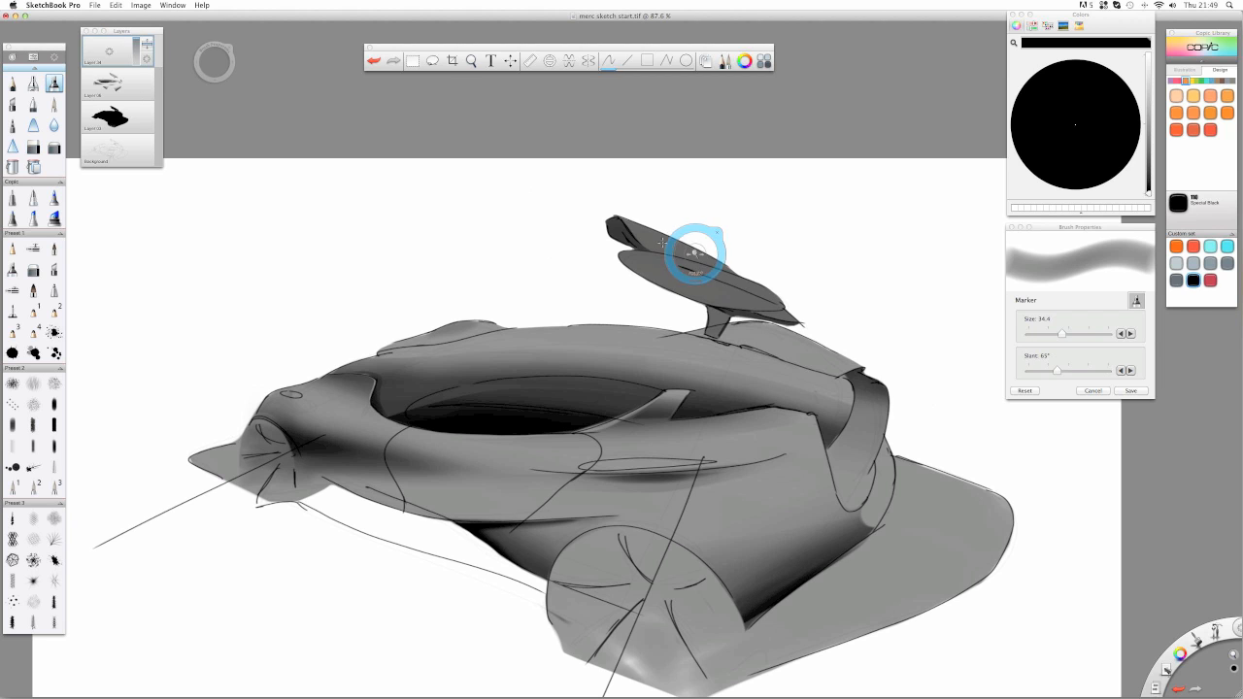
scroll(693, 253, up, 5)
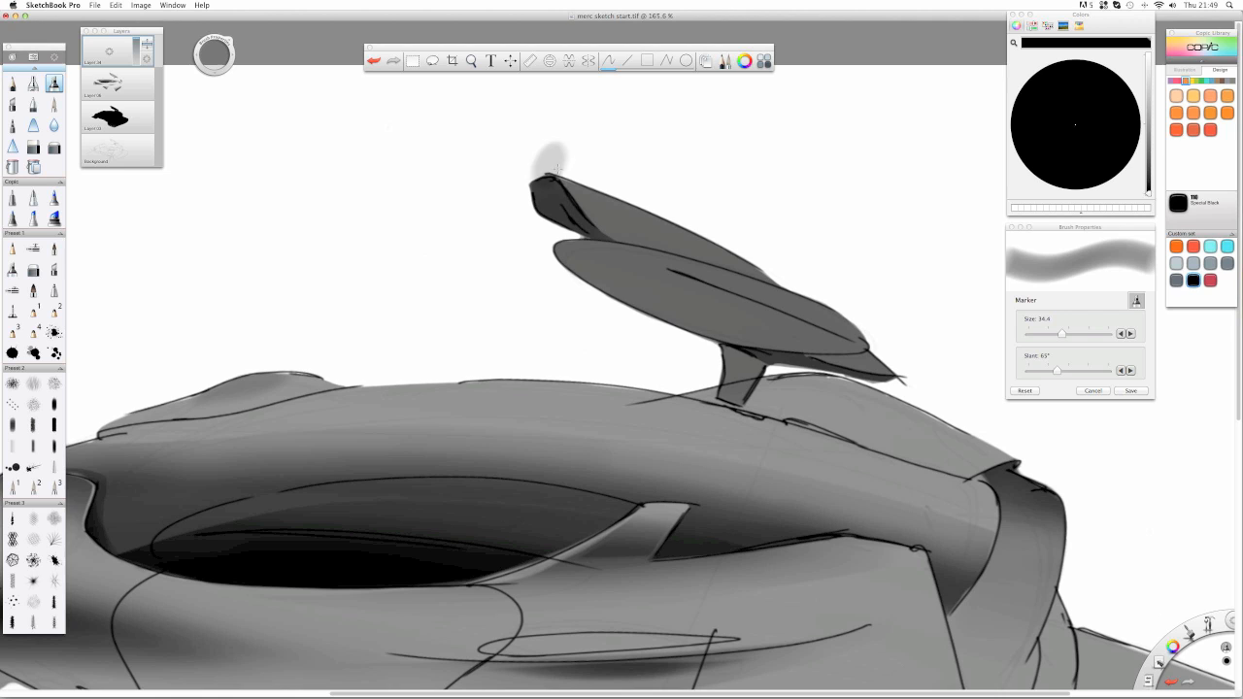
mouse_move(558, 170)
mouse_down()
mouse_move(599, 202)
mouse_move(566, 175)
mouse_move(582, 214)
mouse_move(628, 240)
mouse_up()
mouse_move(794, 330)
mouse_down()
mouse_move(759, 332)
mouse_move(833, 340)
mouse_move(685, 357)
mouse_move(697, 359)
mouse_up()
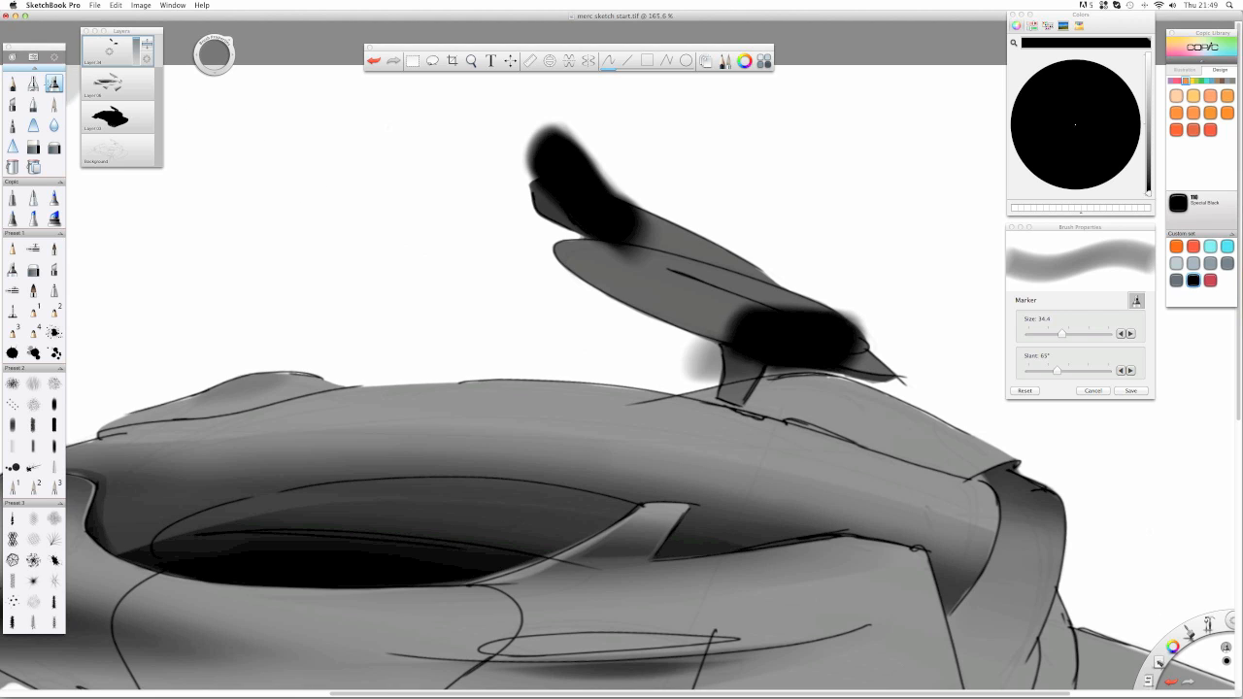
click(33, 146)
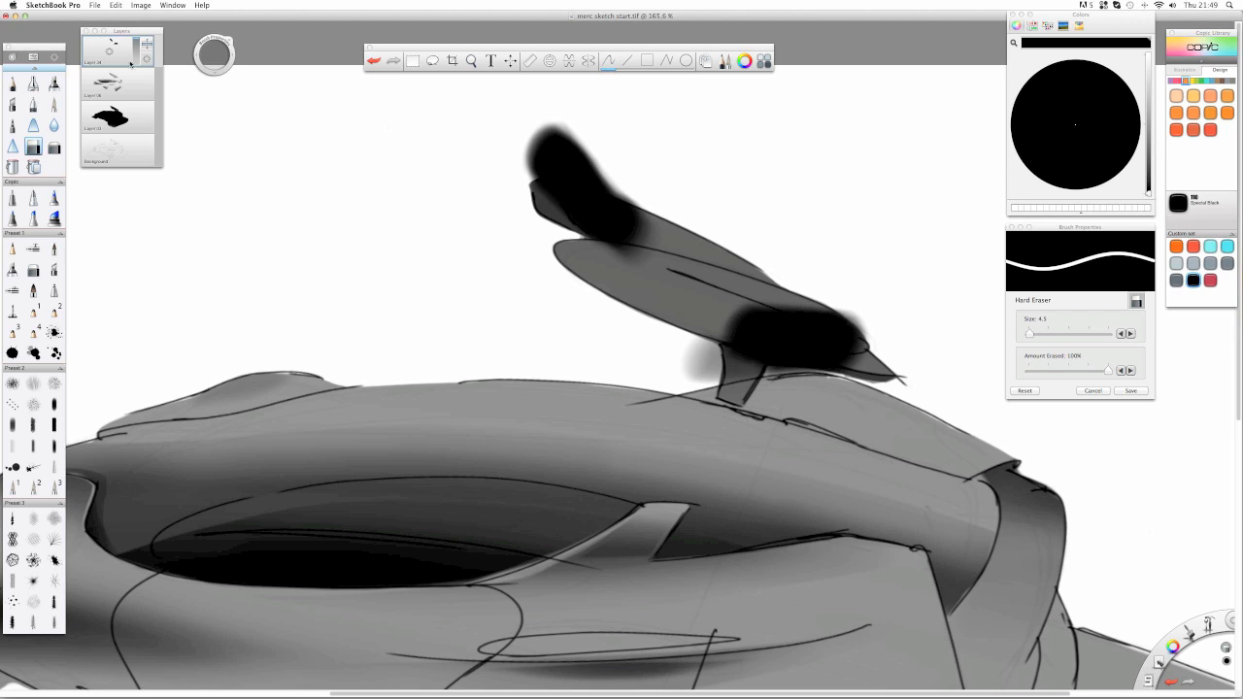
drag(137, 44, 138, 53)
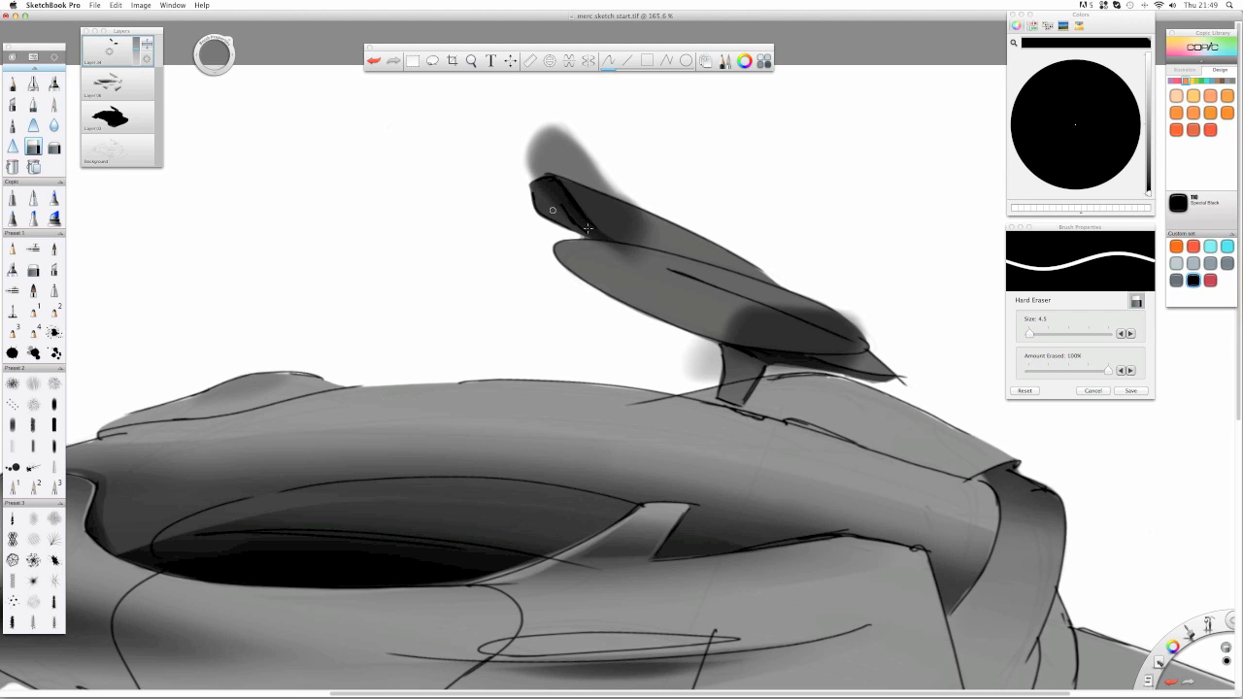
- Use the Hard Eraser at size 4.5 to trim the front shading to the upper element's dark end face, clearing the spill around it
drag(560, 175, 625, 248)
mouse_move(561, 176)
mouse_down()
mouse_move(592, 210)
mouse_move(546, 156)
mouse_move(666, 247)
mouse_move(529, 137)
mouse_move(619, 169)
mouse_move(577, 160)
mouse_up()
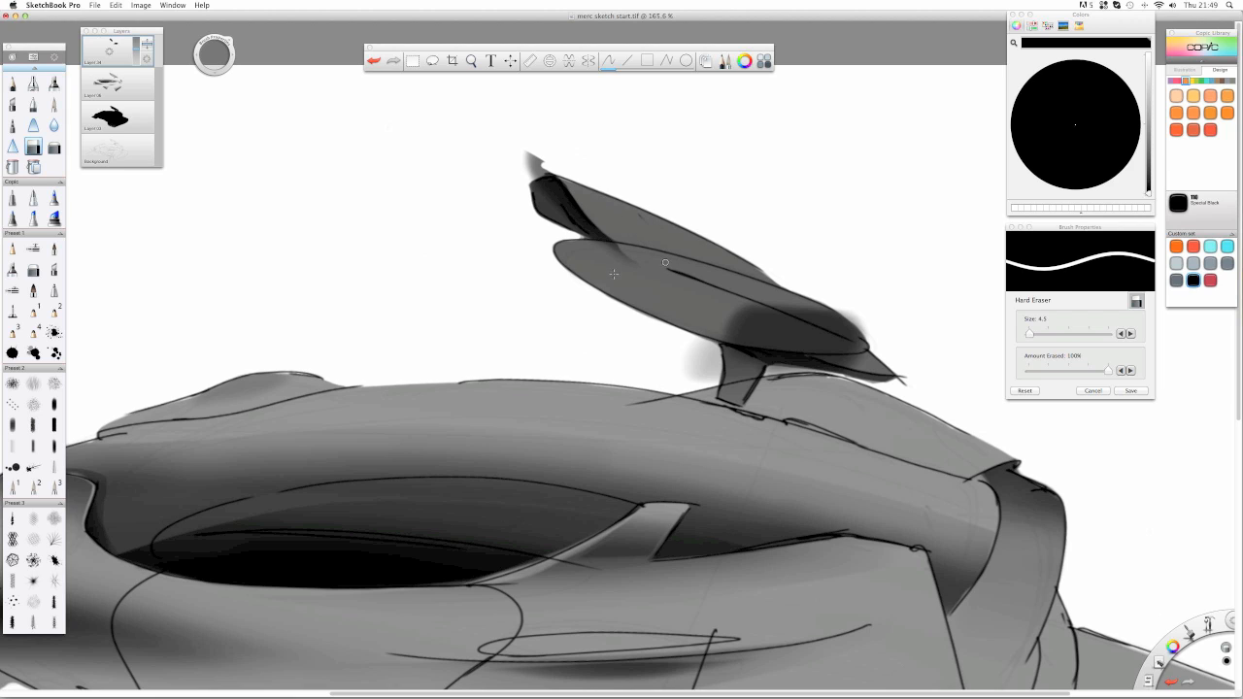
drag(573, 244, 637, 258)
mouse_move(525, 176)
mouse_down()
mouse_move(536, 171)
mouse_move(522, 153)
mouse_up()
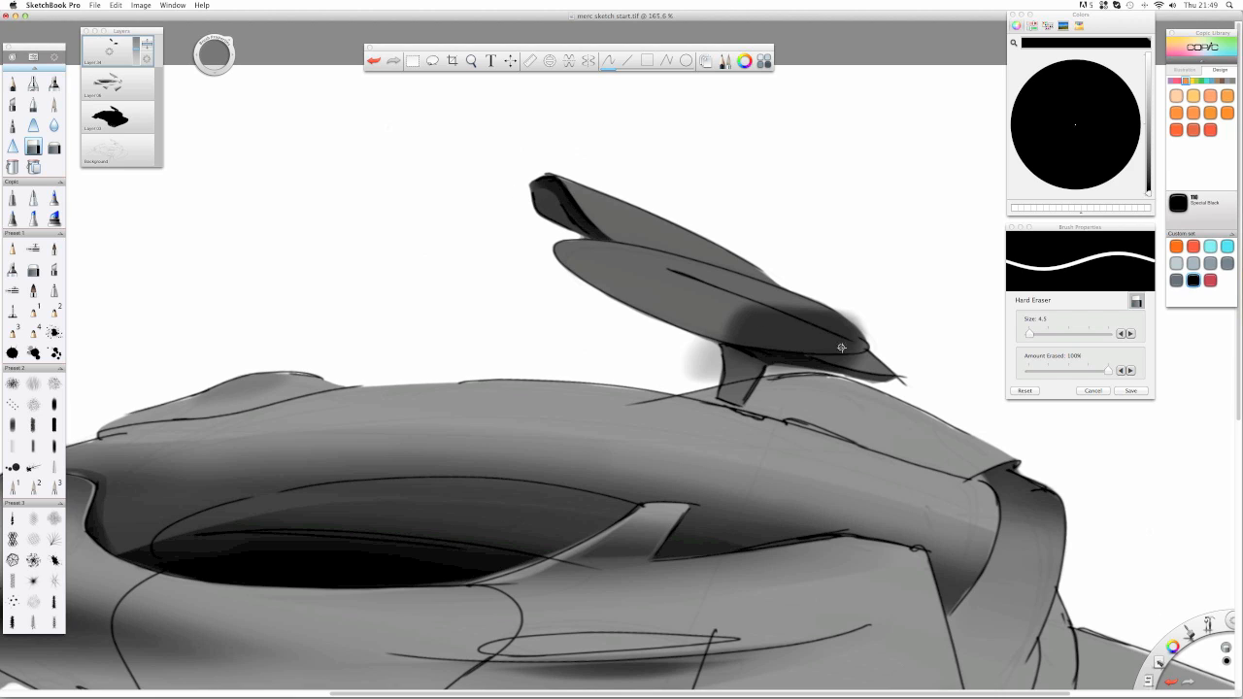
- Erase the front shading from the wing's lower element and around its support with the Hard Eraser, and set the layer's opacity to 60%
mouse_move(834, 347)
mouse_down()
mouse_move(729, 334)
mouse_move(859, 346)
mouse_move(721, 335)
mouse_up()
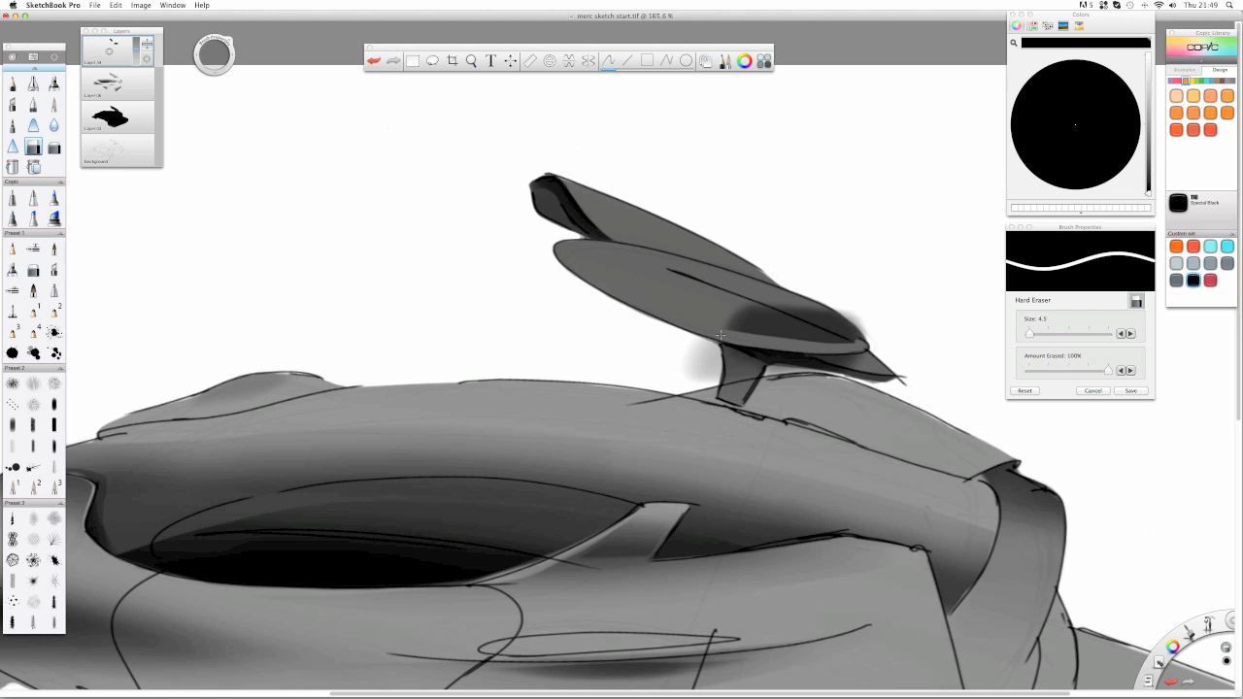
mouse_move(866, 348)
mouse_down()
mouse_move(773, 314)
mouse_move(824, 333)
mouse_move(697, 327)
mouse_up()
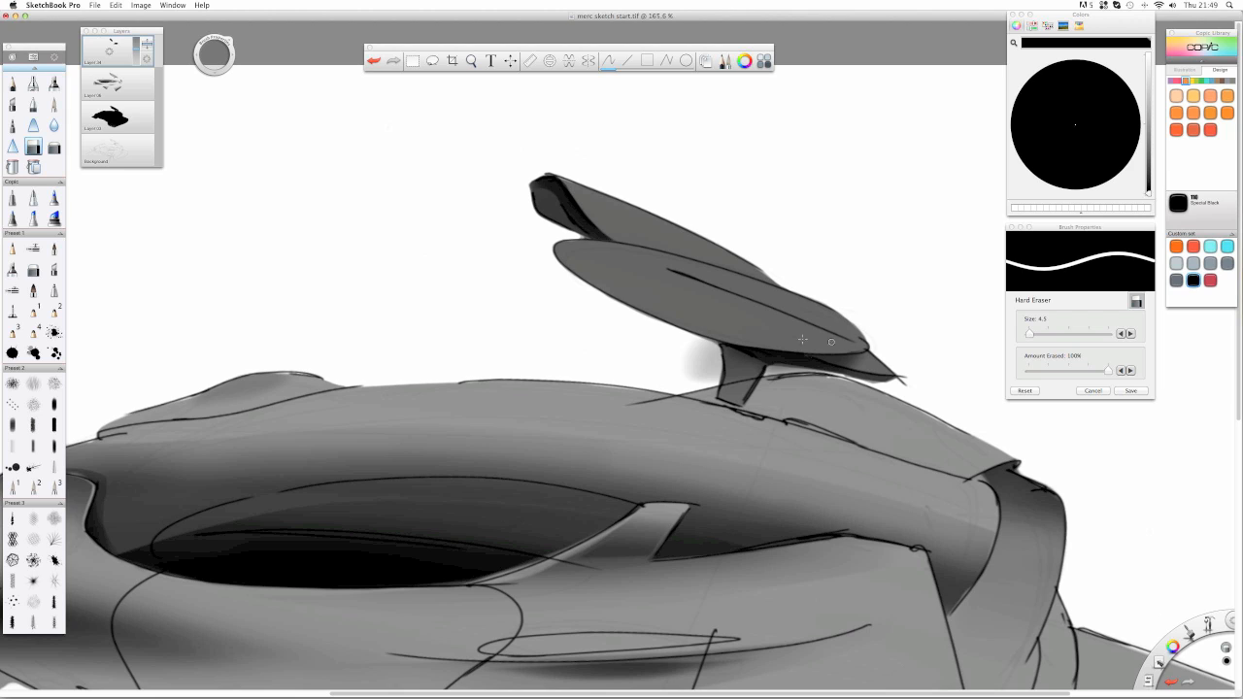
mouse_move(871, 365)
mouse_down()
mouse_move(804, 347)
mouse_move(715, 347)
mouse_move(767, 369)
mouse_move(692, 367)
mouse_move(769, 392)
mouse_move(712, 386)
mouse_up()
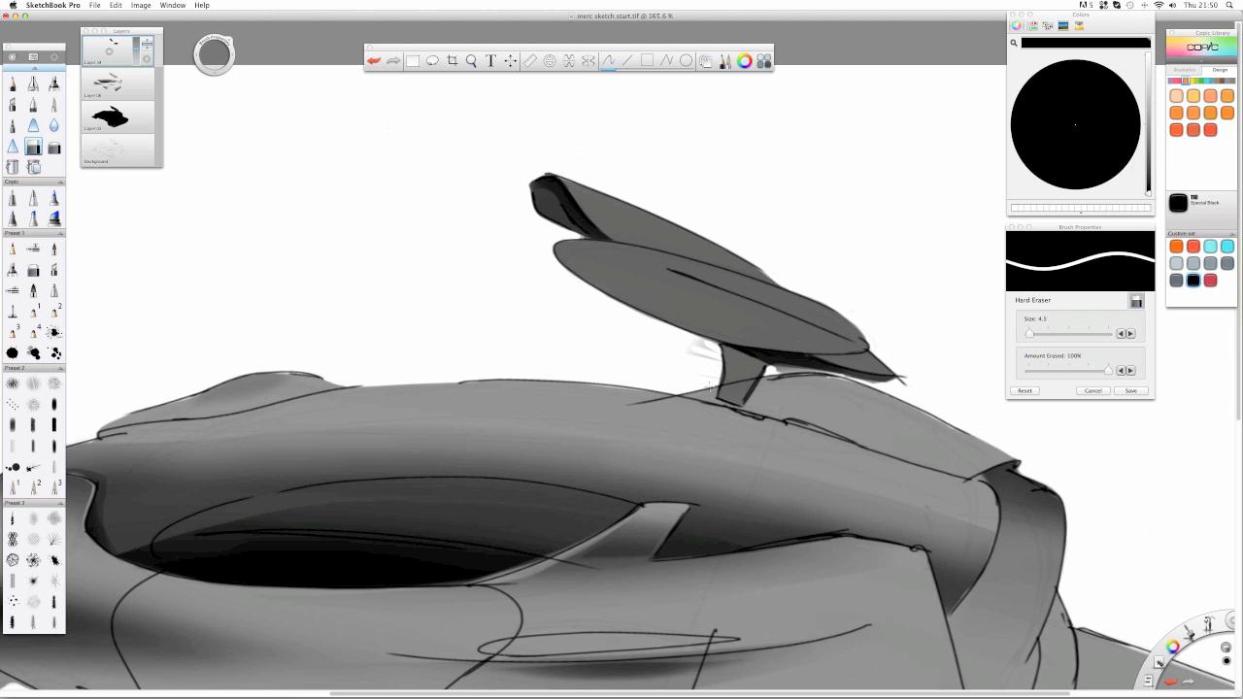
drag(688, 346, 718, 348)
drag(790, 370, 773, 372)
drag(135, 53, 136, 50)
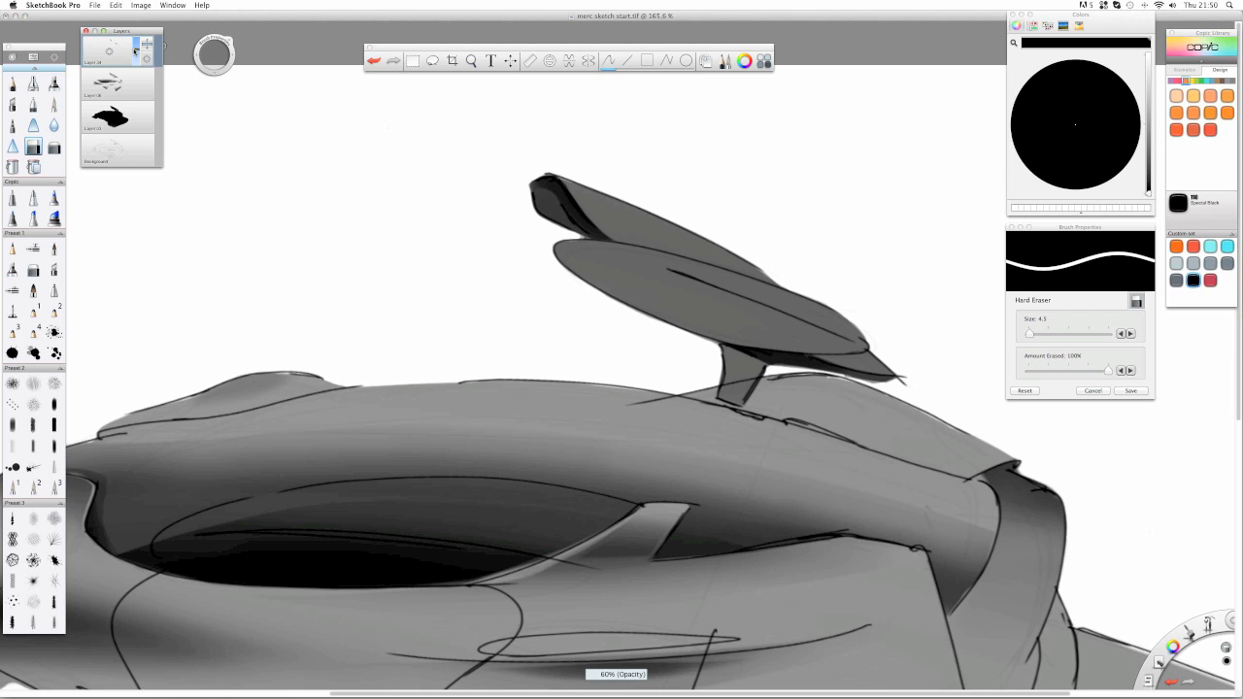
- Merge the finished wing shading down into the car shading layer and add a fresh layer on top
click(55, 146)
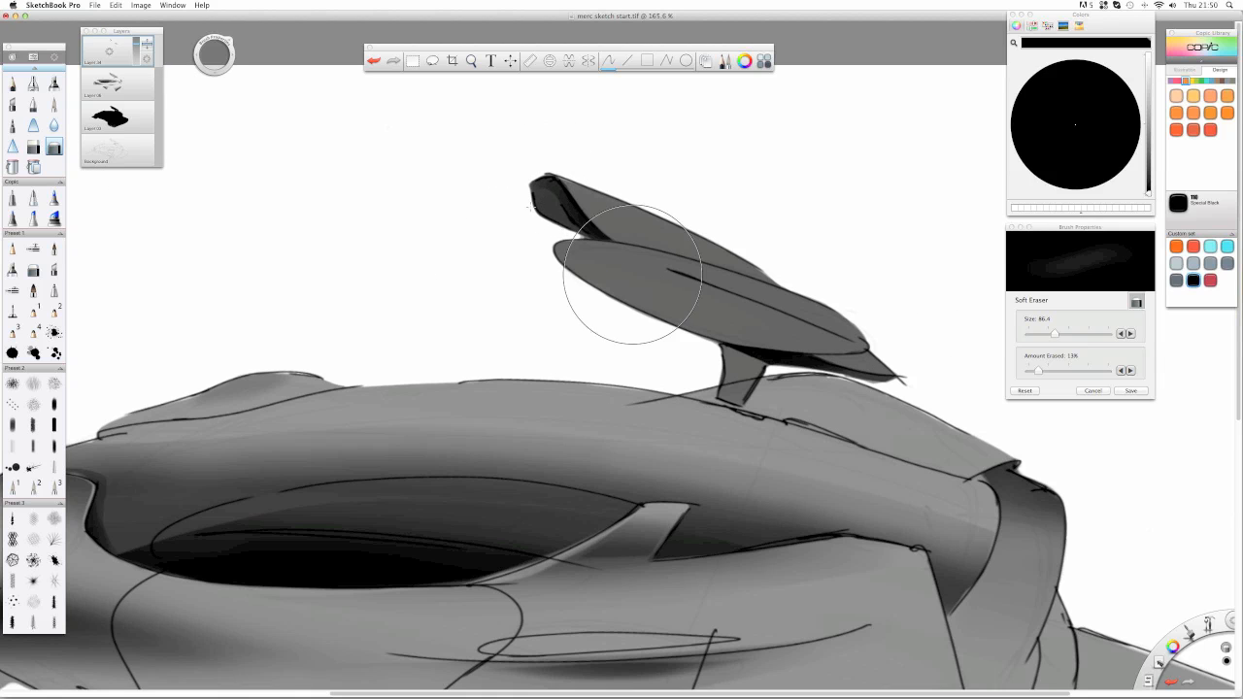
key(space)
mouse_move(596, 270)
mouse_down()
mouse_move(591, 393)
mouse_move(594, 340)
mouse_up()
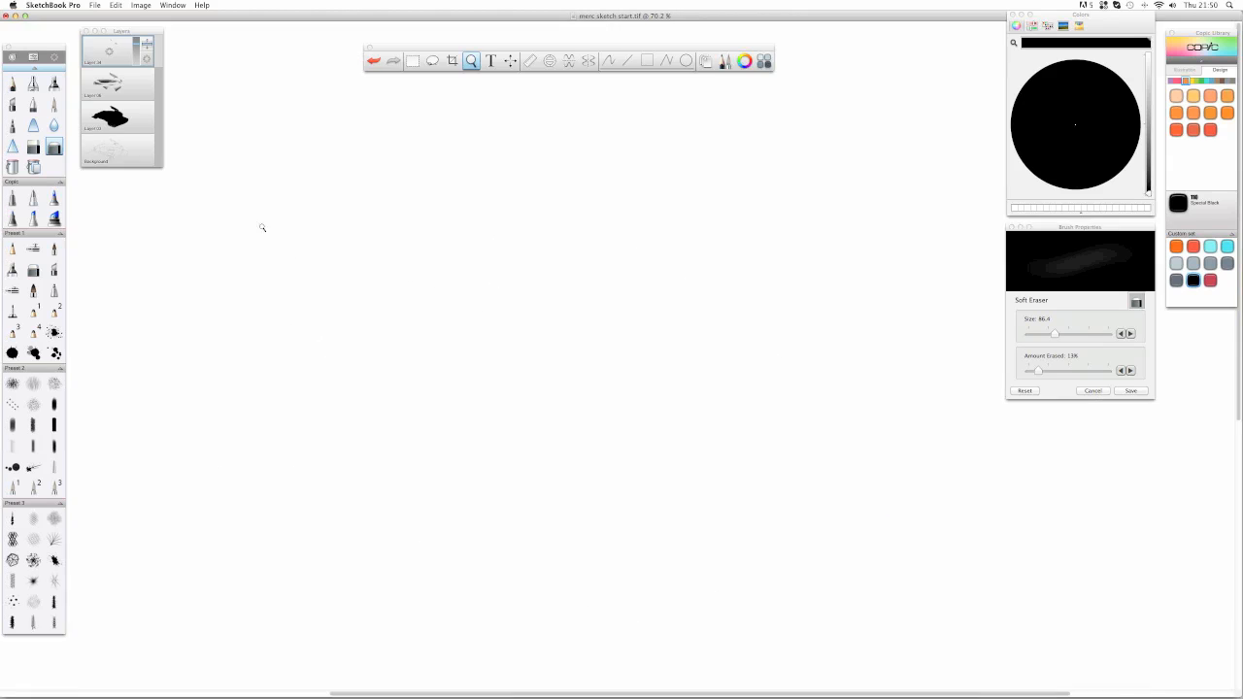
drag(108, 51, 85, 26)
- Paint black Marker at size 34.4 over the lower end of the U-shaped rear panel, and lower the layer's opacity
click(53, 84)
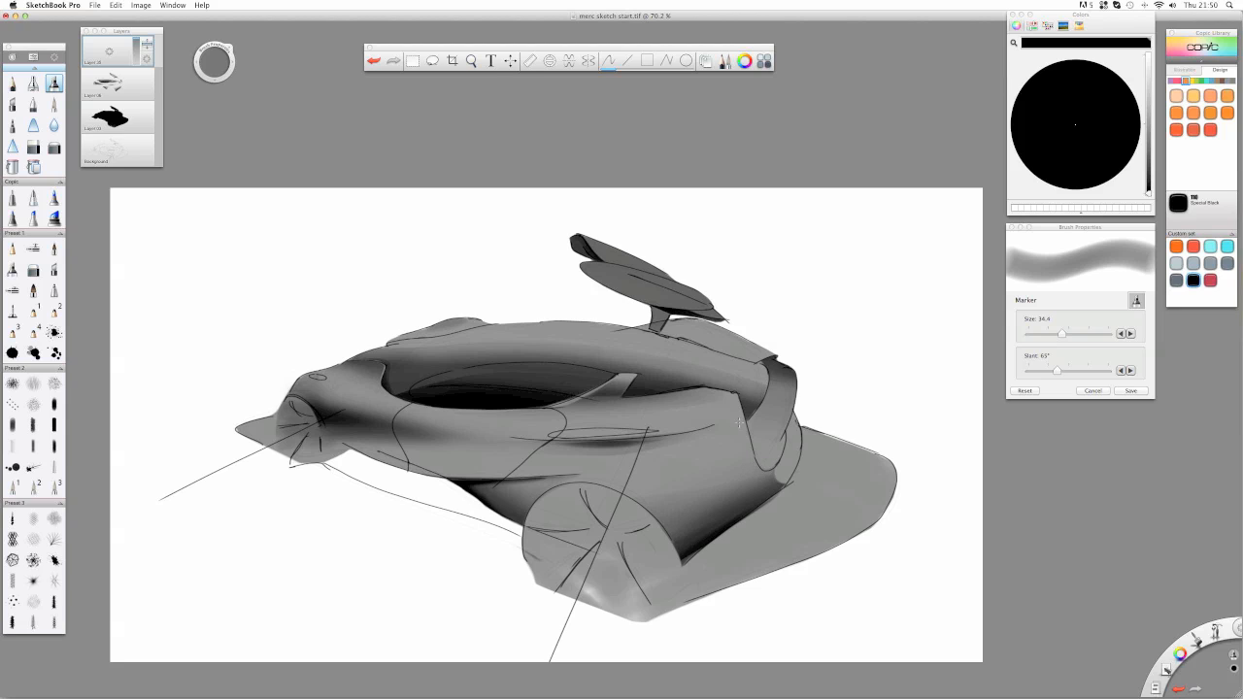
mouse_move(735, 416)
mouse_down()
mouse_move(763, 472)
mouse_move(793, 441)
mouse_move(747, 457)
mouse_move(719, 420)
mouse_move(738, 479)
mouse_up()
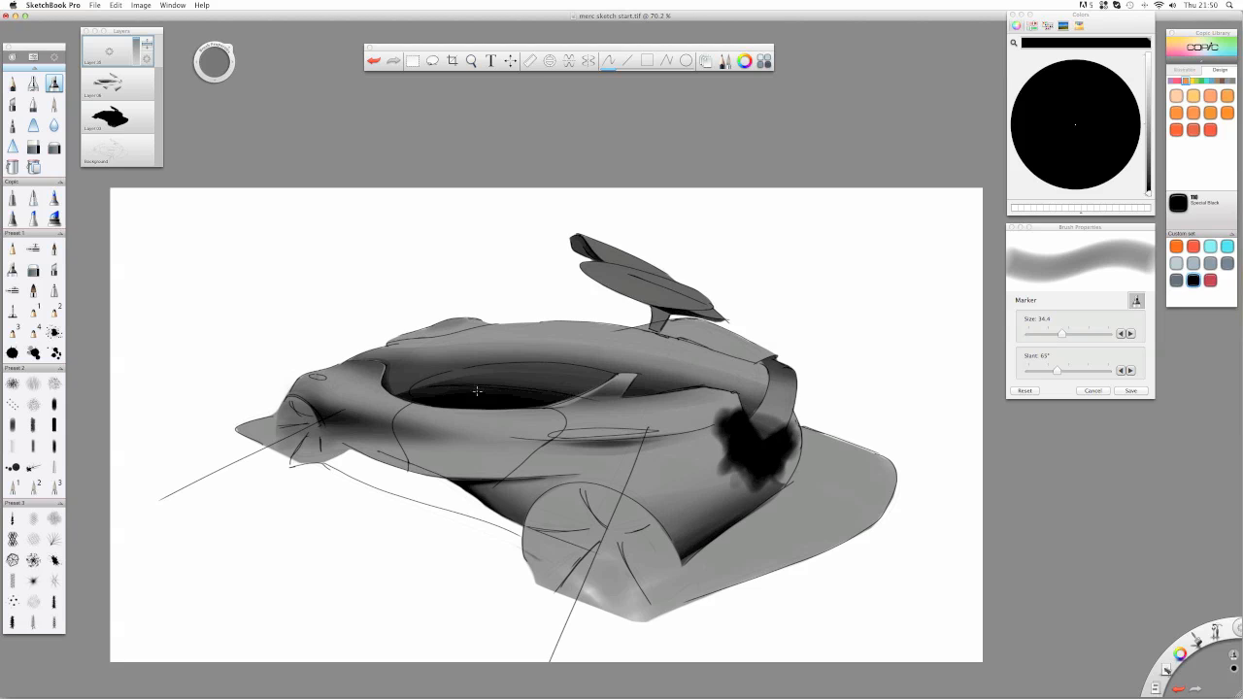
key(super+z)
- Trim the dark shading along the rear panel's outline with the Hard Eraser at size 4.5, and enlarge the eraser to 15.4
key(e)
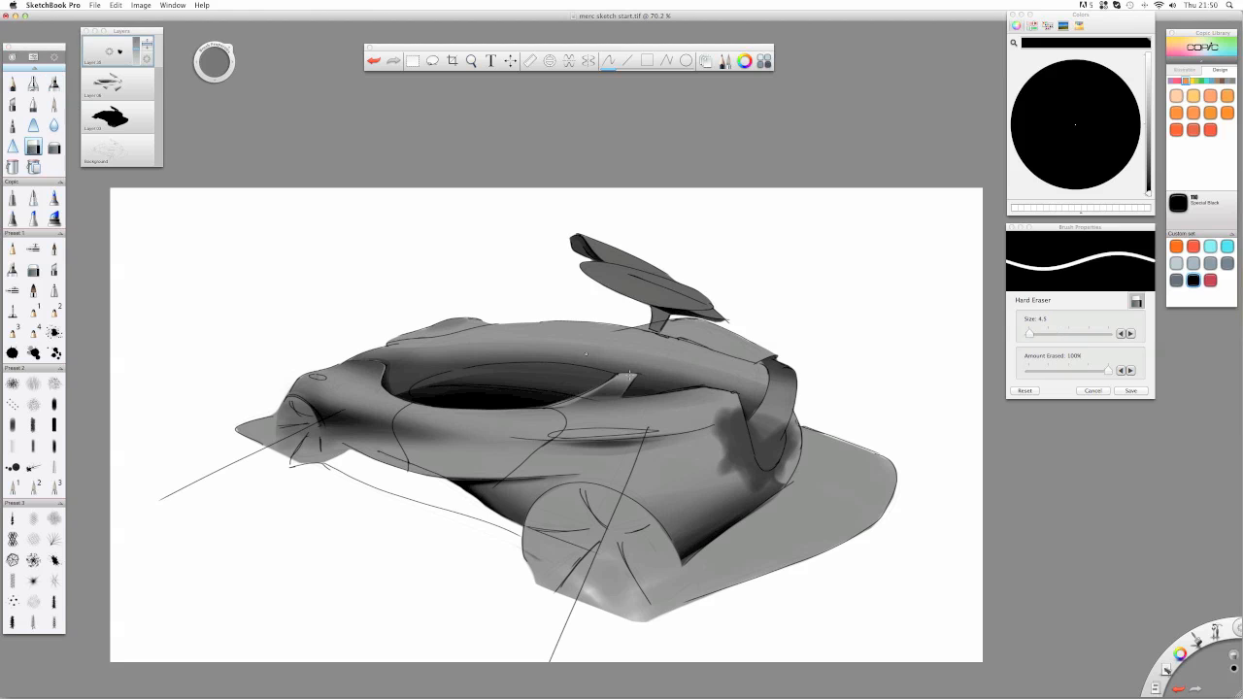
drag(741, 463, 670, 315)
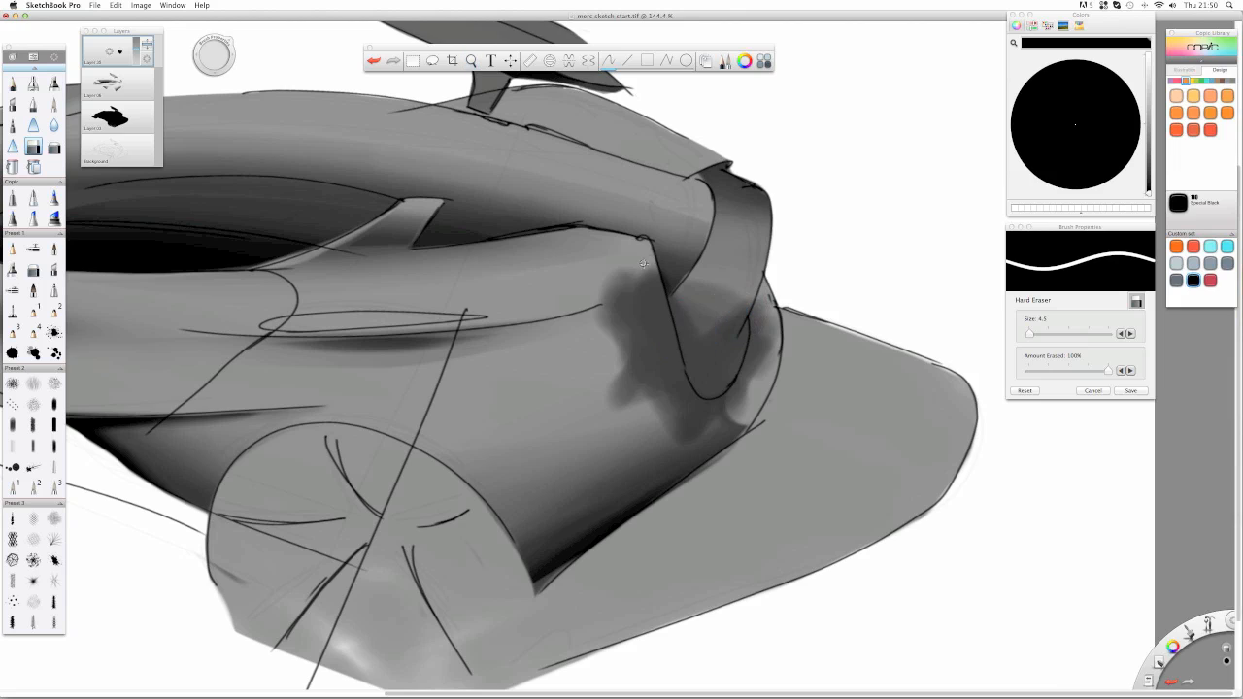
drag(648, 252, 696, 418)
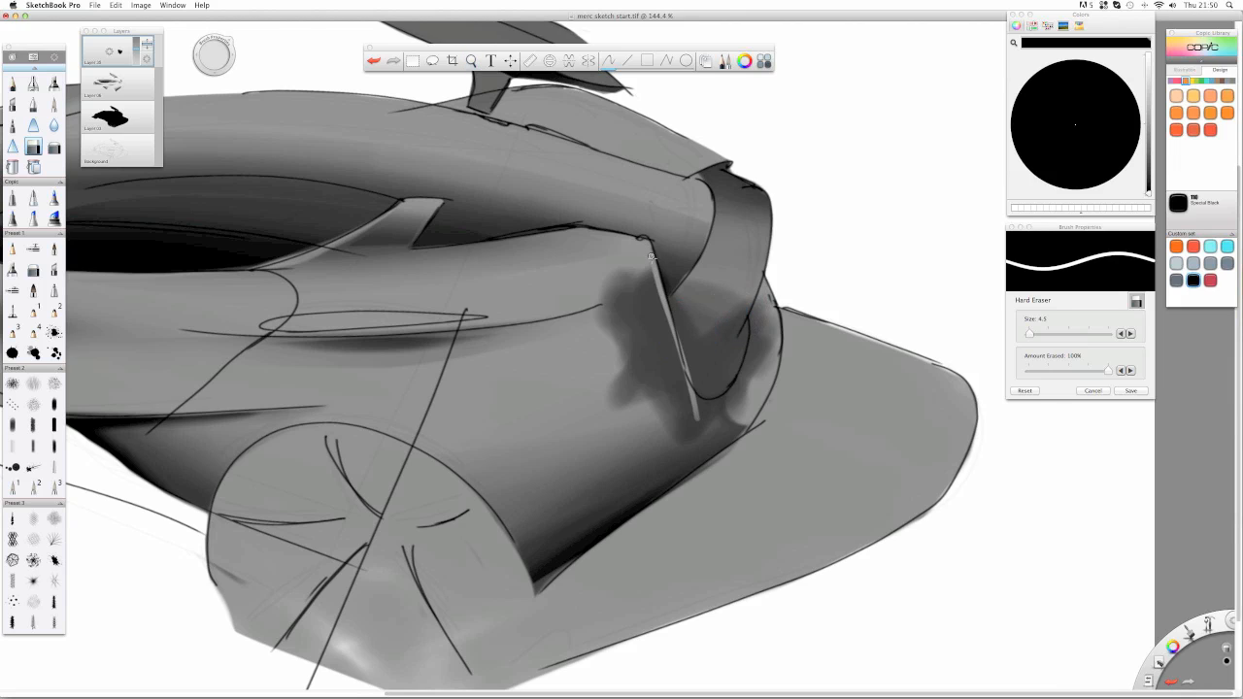
key(super+z)
key(super+shift+z)
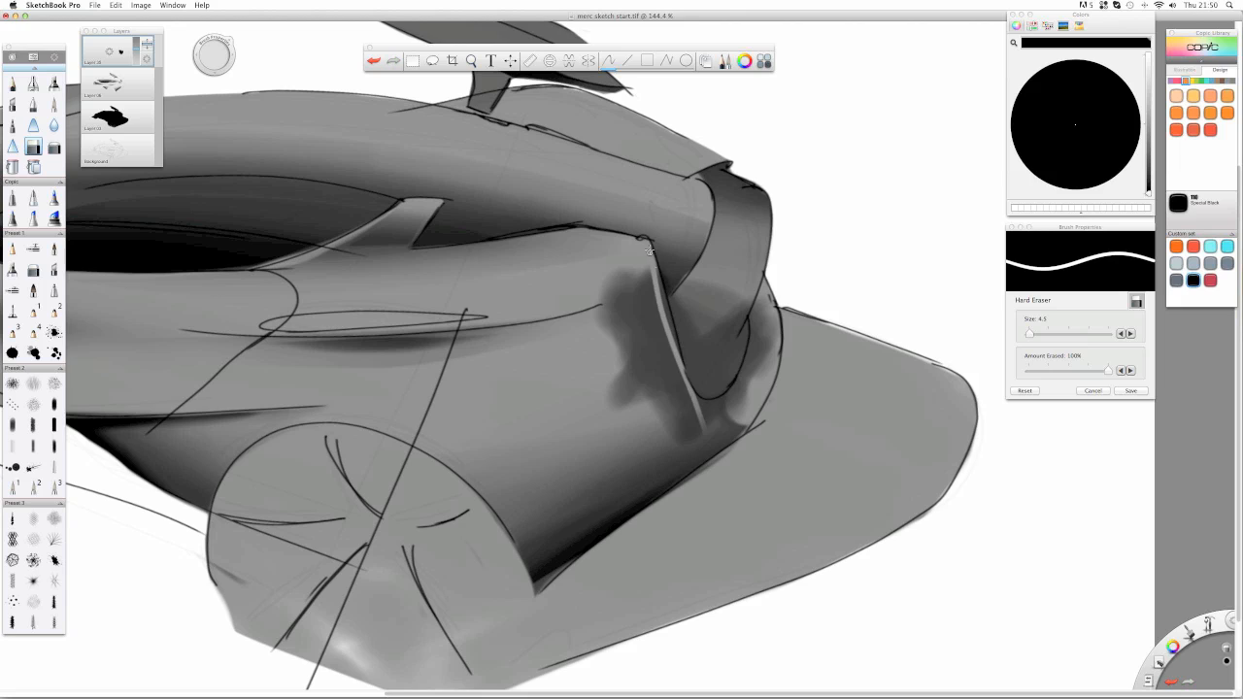
drag(691, 449, 663, 275)
drag(693, 419, 656, 280)
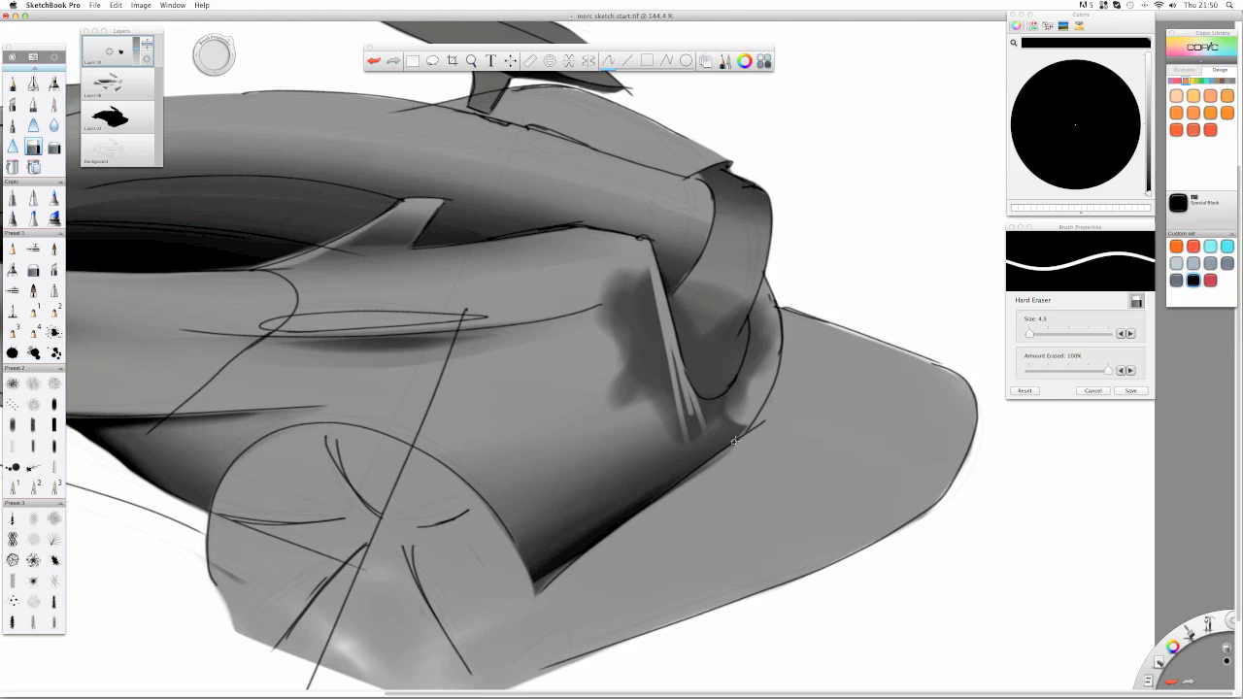
drag(738, 396, 674, 385)
mouse_move(752, 331)
mouse_down()
mouse_move(728, 404)
mouse_move(756, 301)
mouse_move(727, 422)
mouse_move(765, 298)
mouse_up()
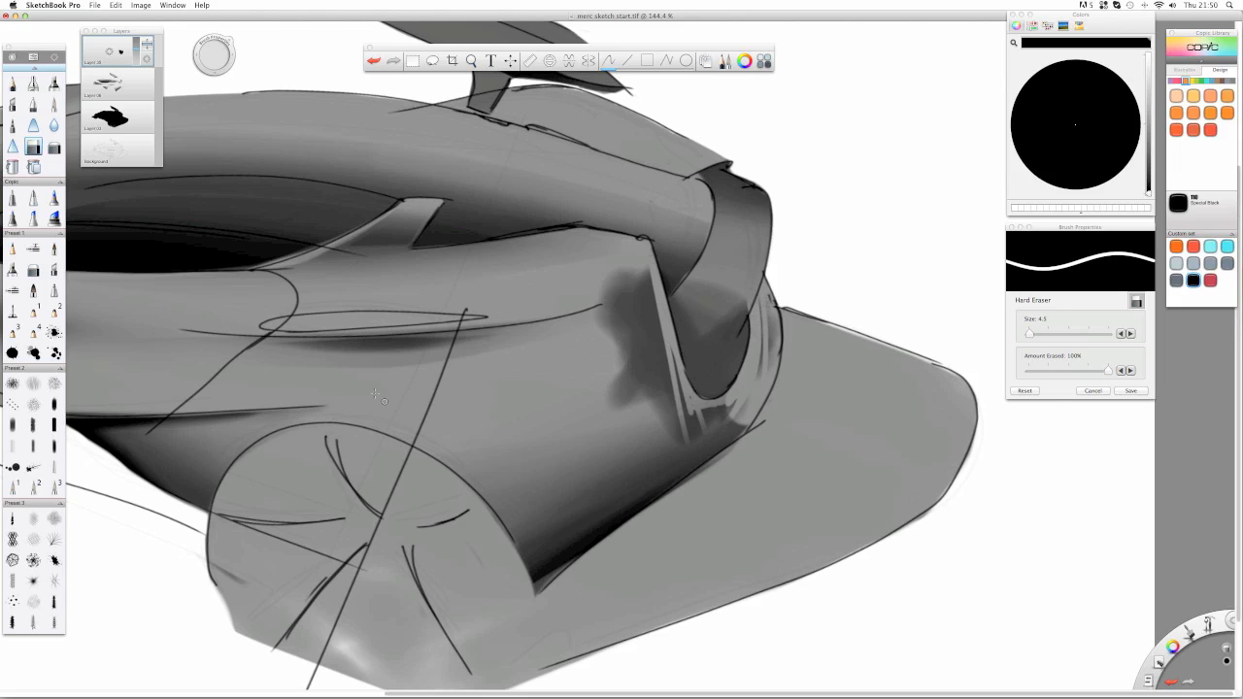
drag(205, 64, 231, 62)
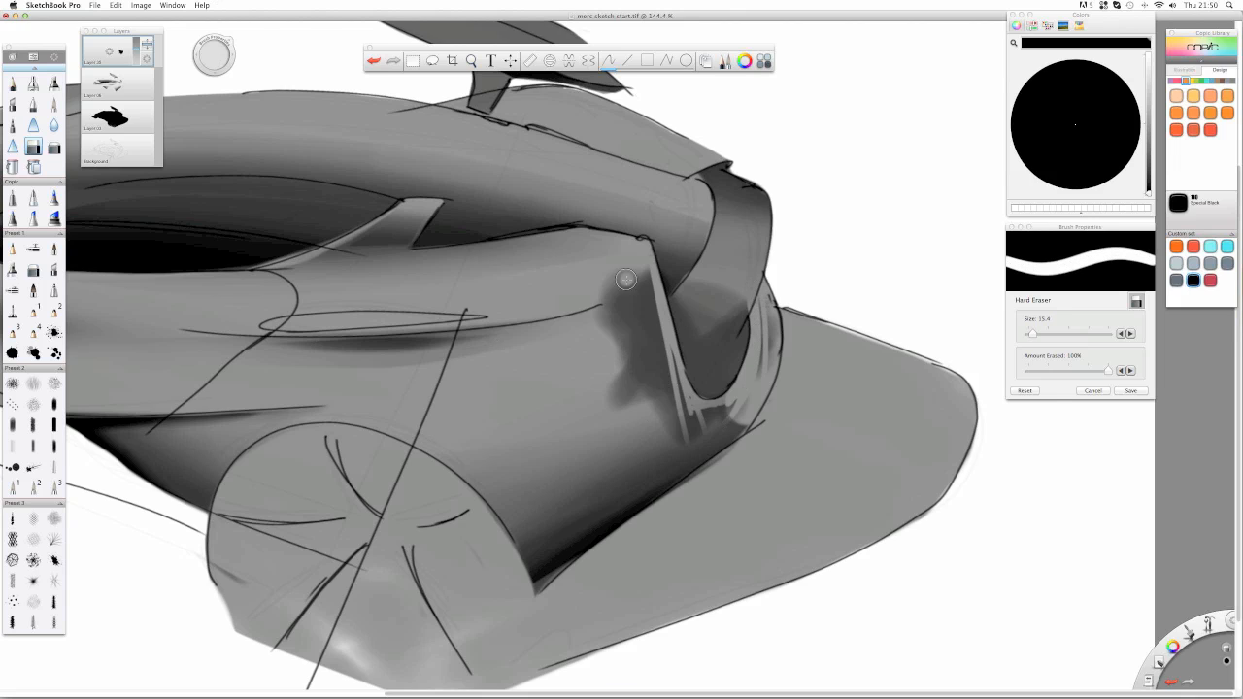
drag(625, 281, 643, 374)
mouse_move(648, 403)
mouse_down()
mouse_move(609, 266)
mouse_move(607, 438)
mouse_up()
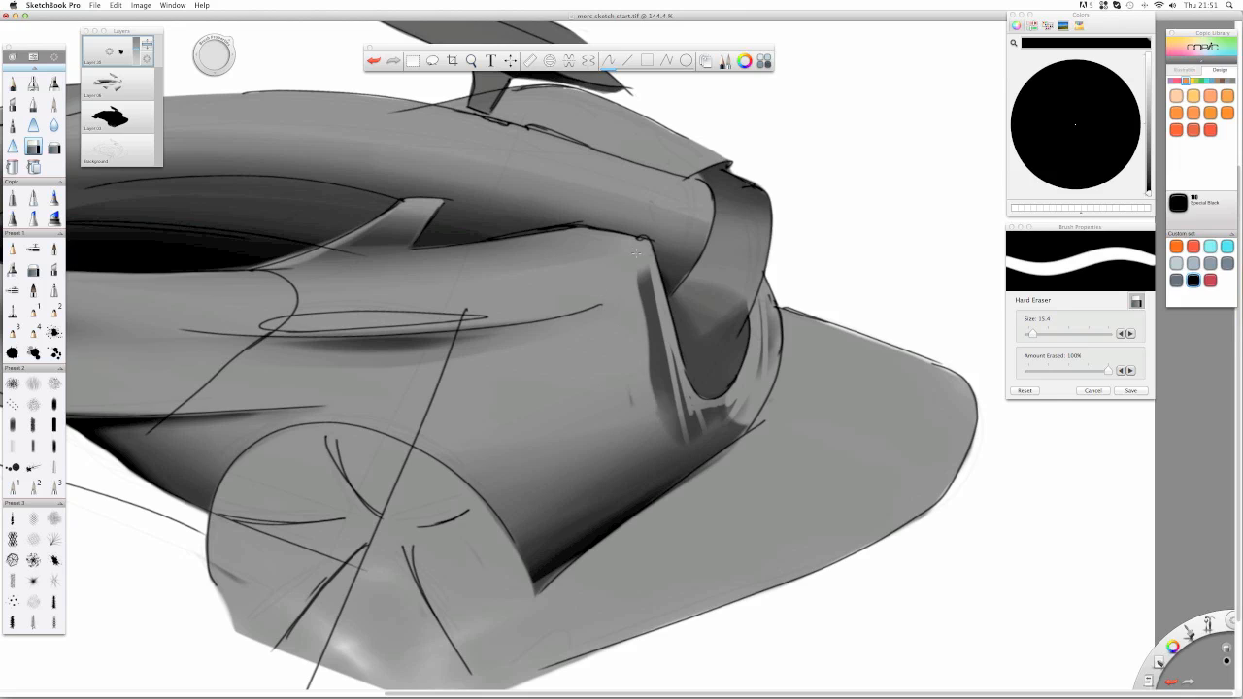
mouse_move(635, 252)
mouse_down()
mouse_move(669, 398)
mouse_move(662, 358)
mouse_up()
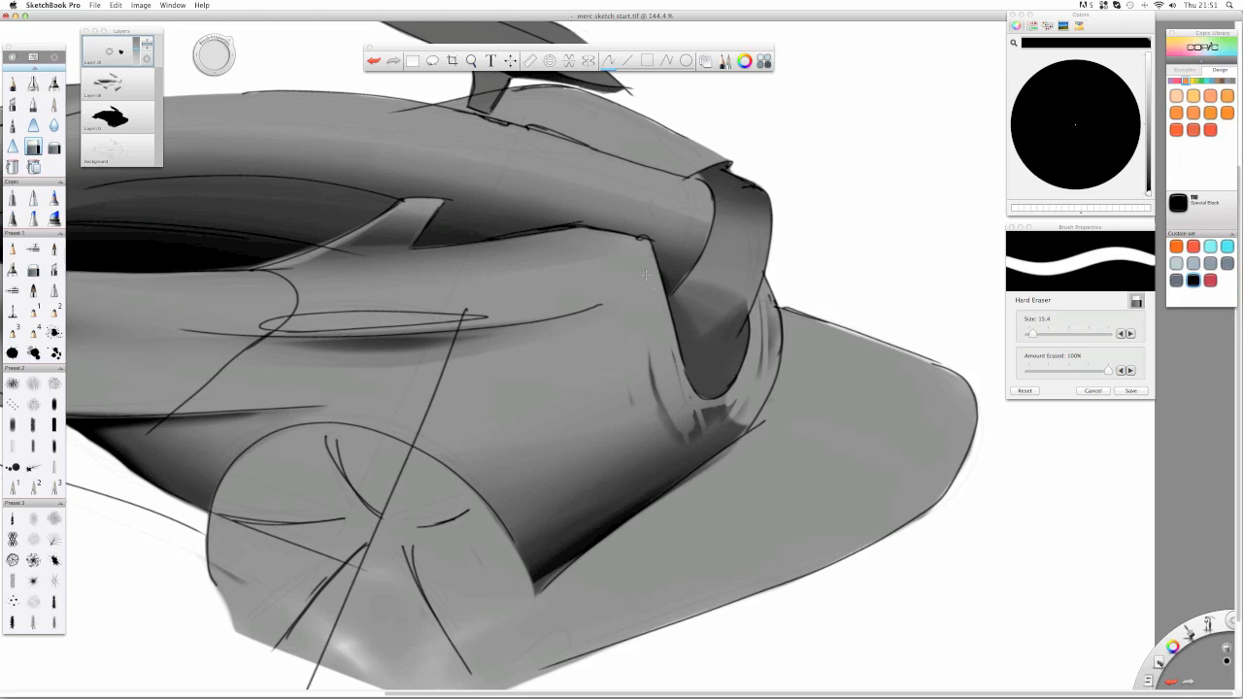
drag(682, 426, 648, 414)
drag(708, 461, 713, 414)
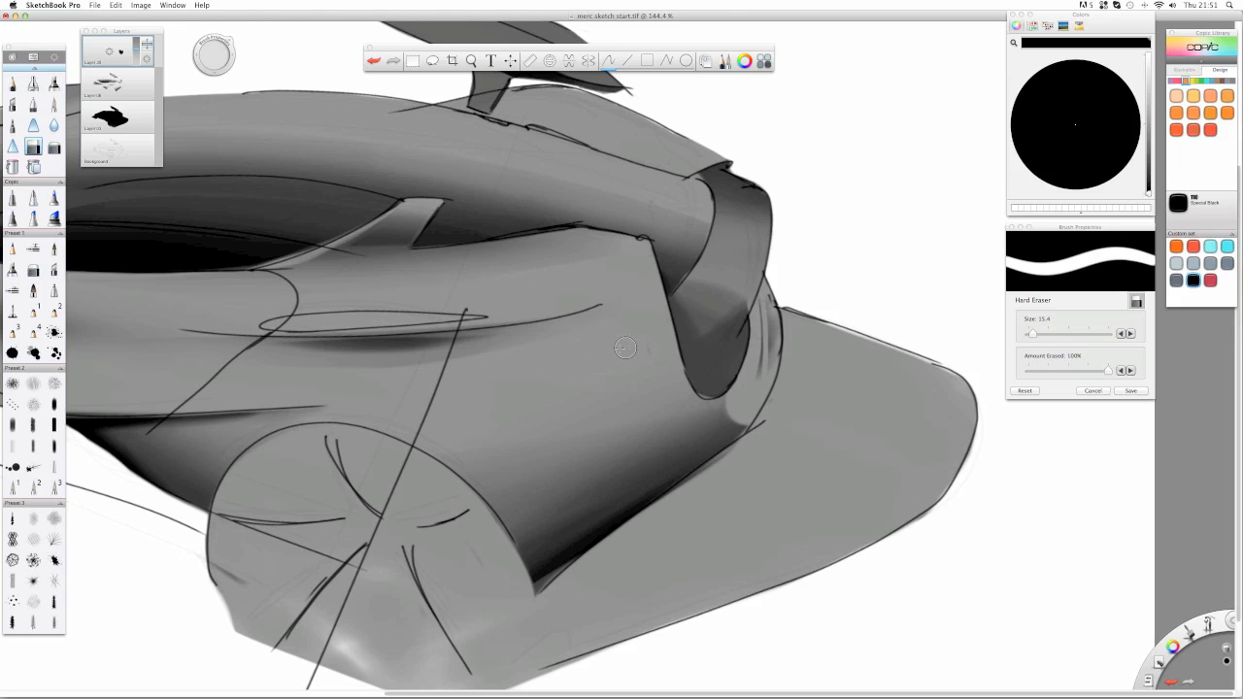
key(super+z)
key(super+z)
key(super+z)
key(super+z)
key(super+z)
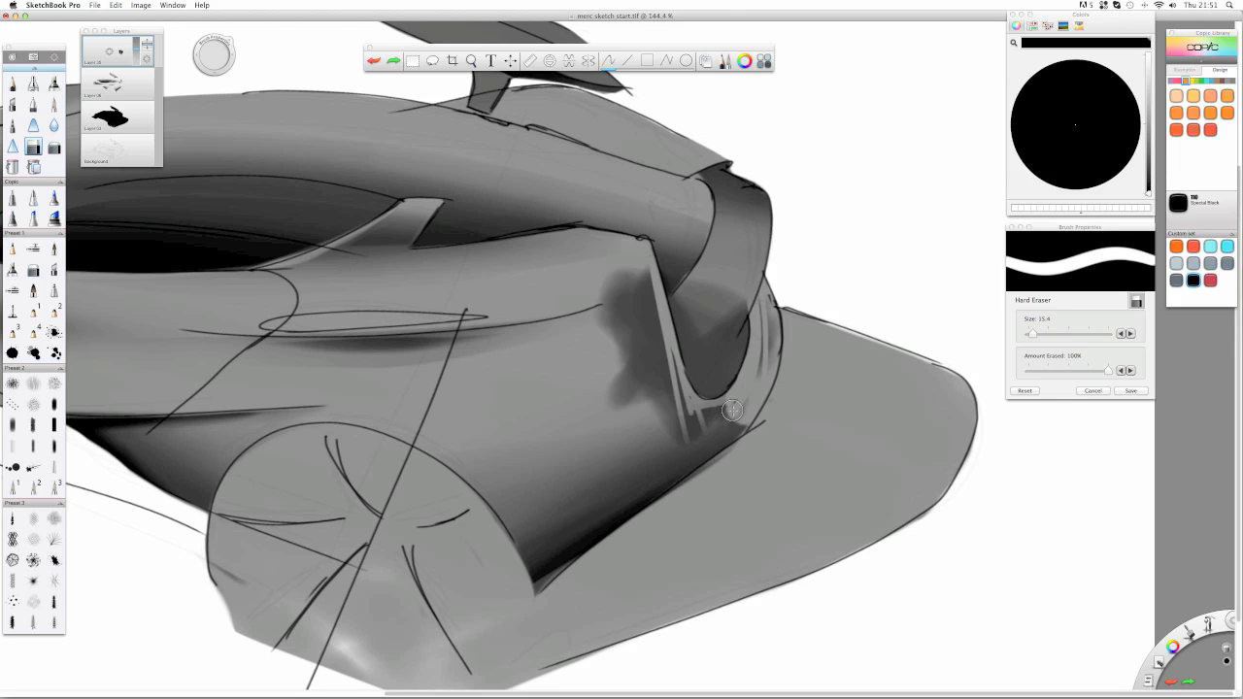
- Use the Hard Eraser at size 15.4 to clear the shading spilled onto the bodywork on both sides of the rear panel
mouse_move(677, 401)
mouse_down()
mouse_move(709, 408)
mouse_move(680, 406)
mouse_move(694, 411)
mouse_move(749, 402)
mouse_move(636, 445)
mouse_move(643, 424)
mouse_move(684, 417)
mouse_up()
mouse_move(625, 279)
mouse_down()
mouse_move(649, 431)
mouse_move(648, 347)
mouse_move(676, 458)
mouse_up()
mouse_move(640, 274)
mouse_down()
mouse_move(677, 412)
mouse_move(645, 263)
mouse_move(688, 417)
mouse_move(614, 260)
mouse_move(603, 352)
mouse_up()
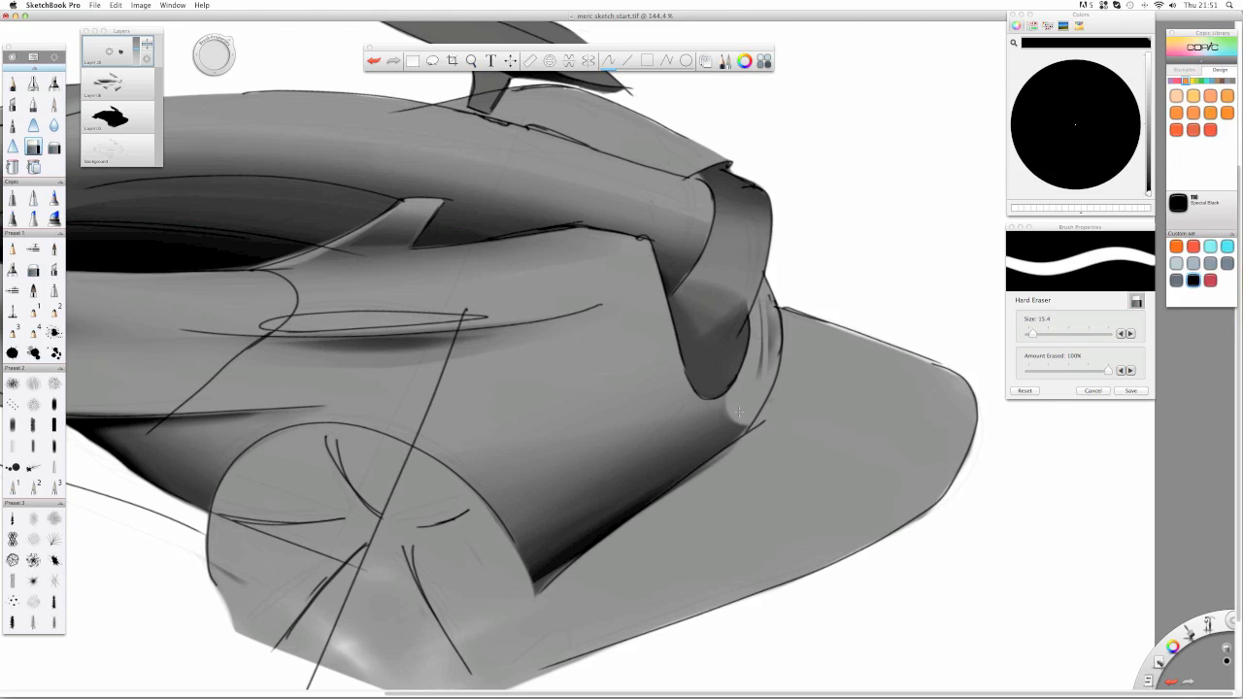
mouse_move(738, 413)
mouse_down()
mouse_move(770, 340)
mouse_move(772, 260)
mouse_up()
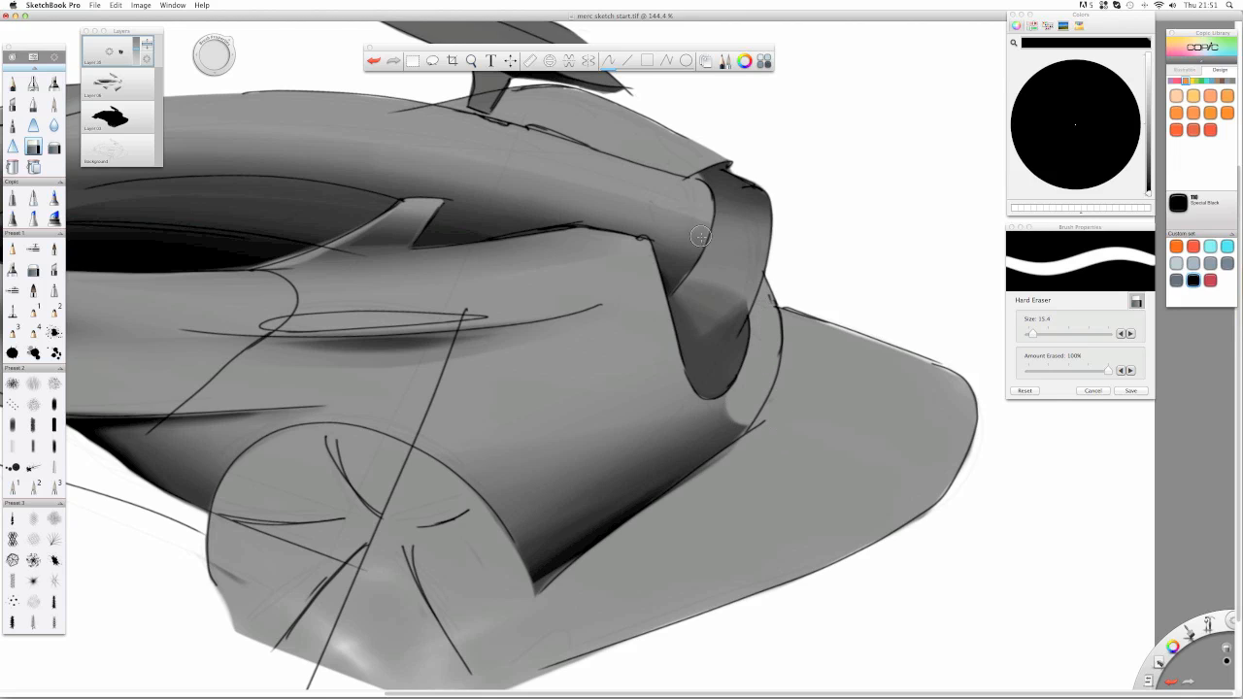
- Fade the upper part of the rear panel's shading with the Soft Eraser at size 86.4 and 13%, and adjust the layer's opacity
click(54, 146)
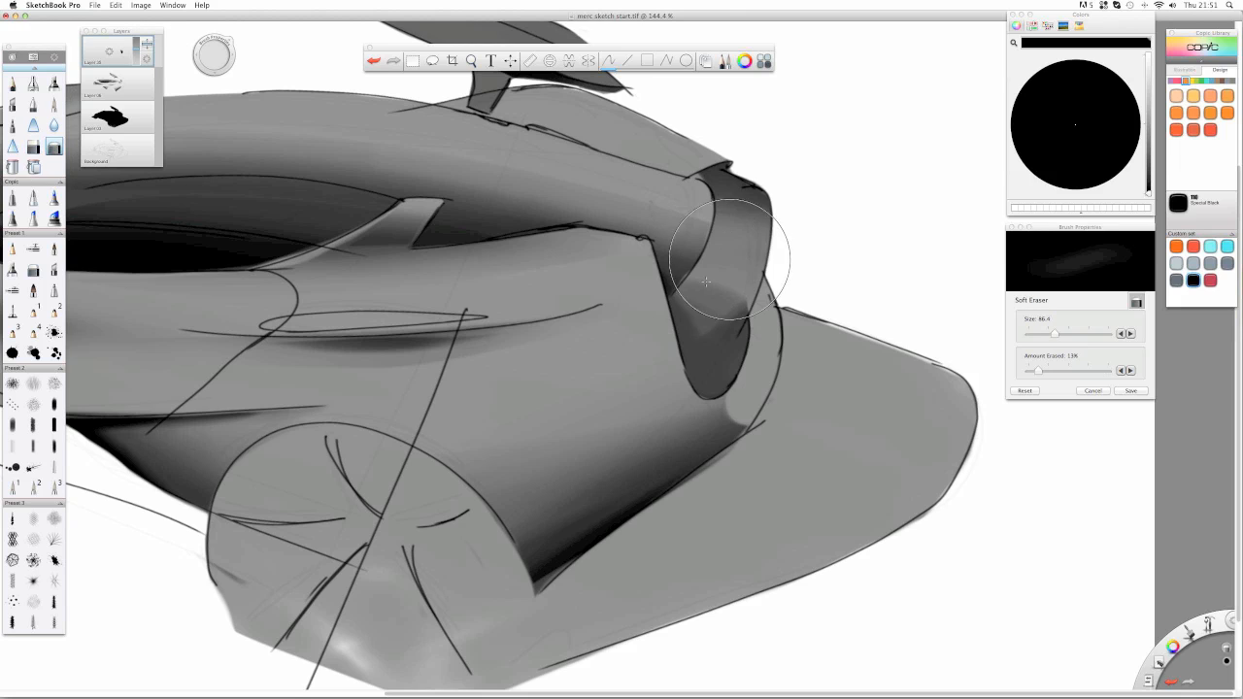
drag(729, 260, 690, 289)
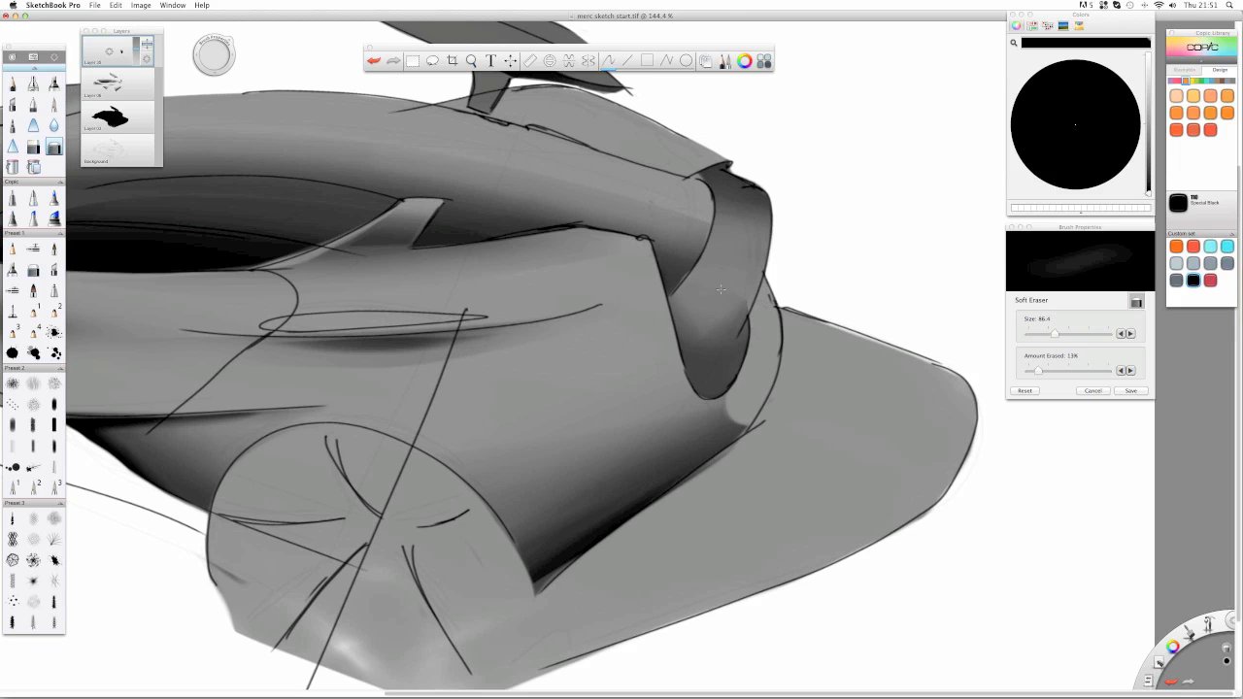
drag(137, 43, 143, 46)
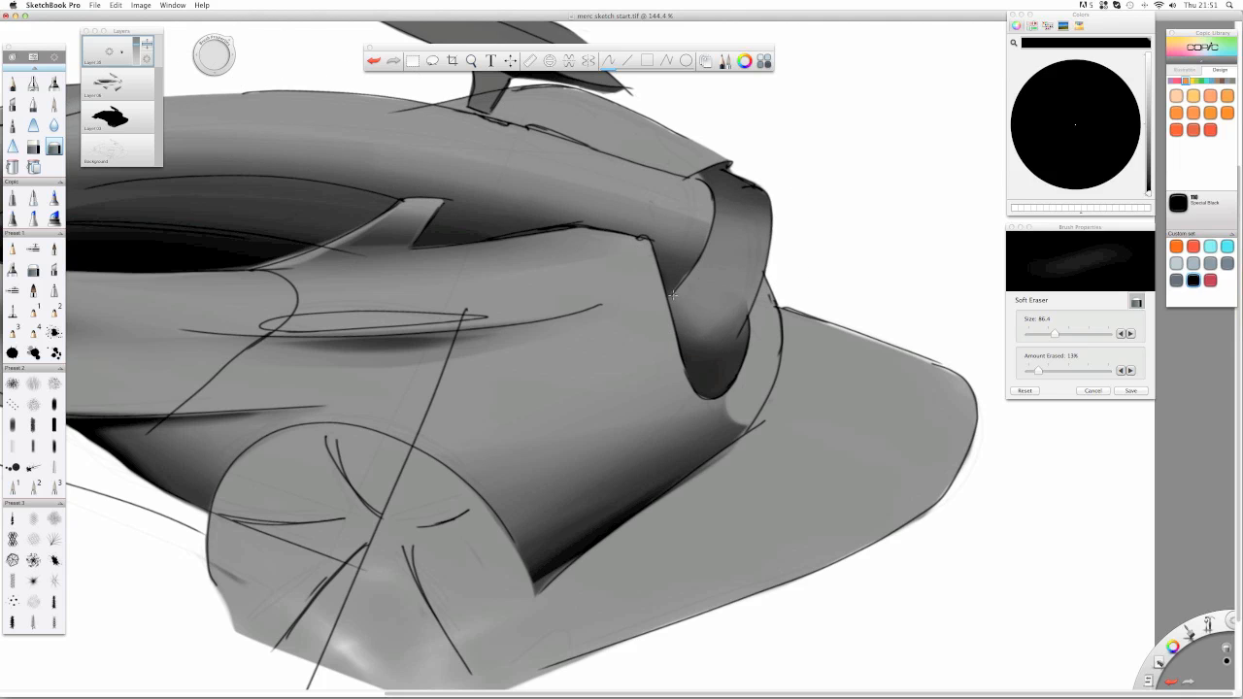
- Paint black Marker at size 34.4 along the rear panel's inner edge and its rounded lower end, and lower the layer's opacity
drag(703, 274, 632, 272)
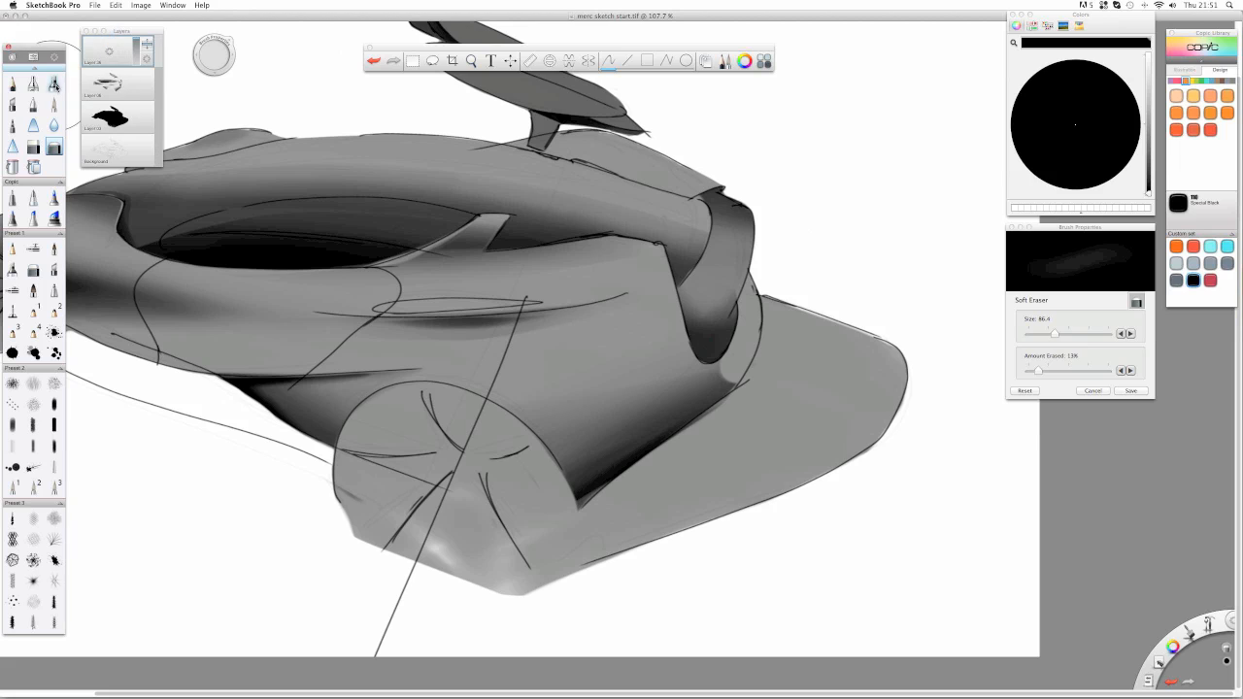
click(54, 85)
mouse_move(707, 380)
mouse_down()
mouse_move(650, 281)
mouse_move(677, 308)
mouse_up()
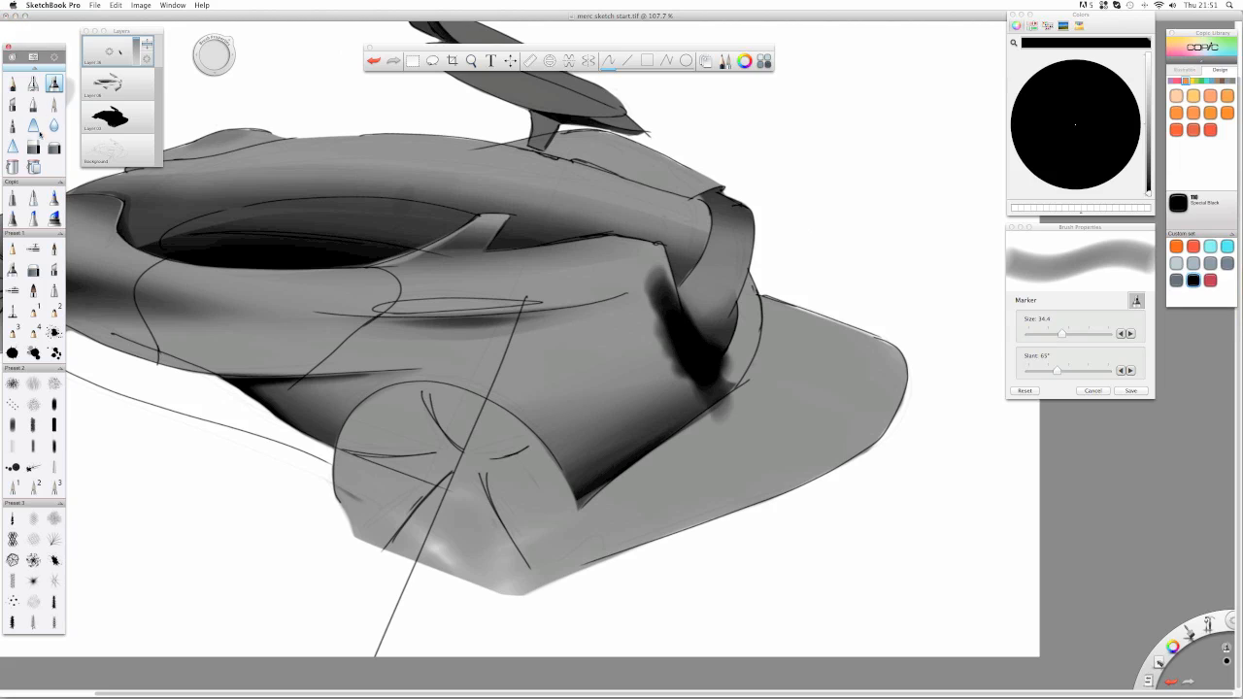
click(33, 147)
key(super+z)
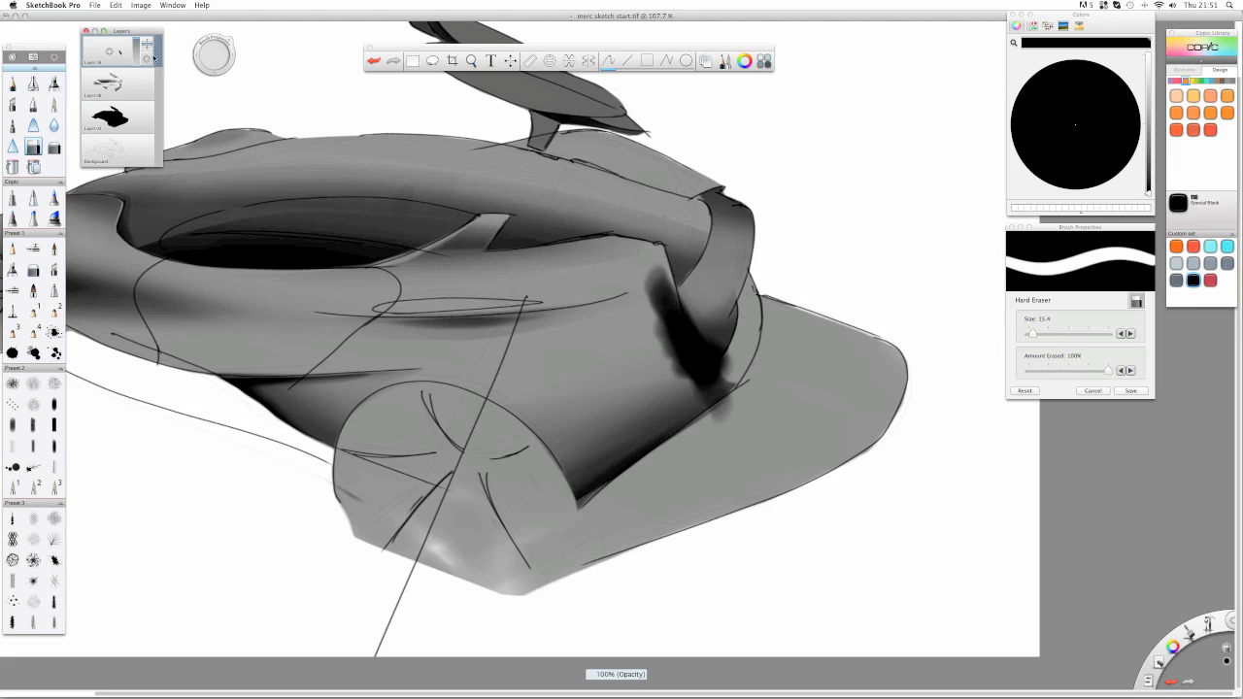
- Erase the dark spill outside the rear panel's edge with the Hard Eraser at size 15.4, and fine-tune the layer's opacity
drag(665, 283, 683, 375)
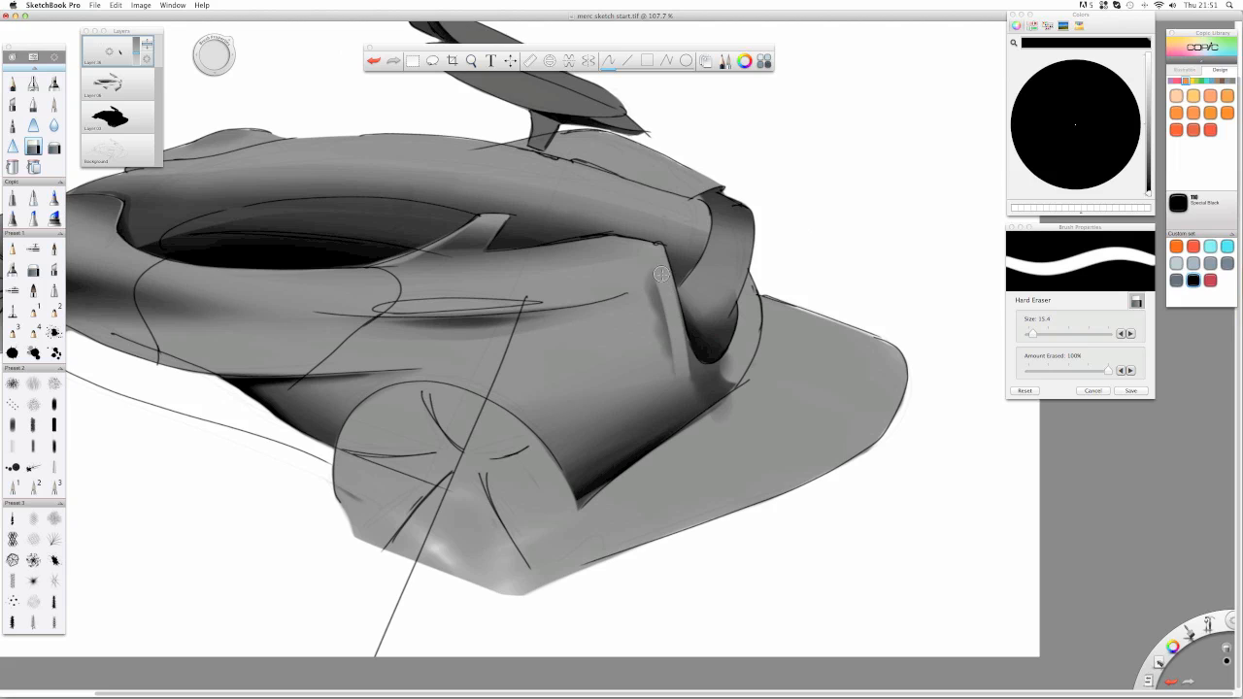
mouse_move(674, 295)
mouse_down()
mouse_move(687, 374)
mouse_move(672, 357)
mouse_up()
drag(652, 275, 664, 349)
drag(704, 394, 737, 359)
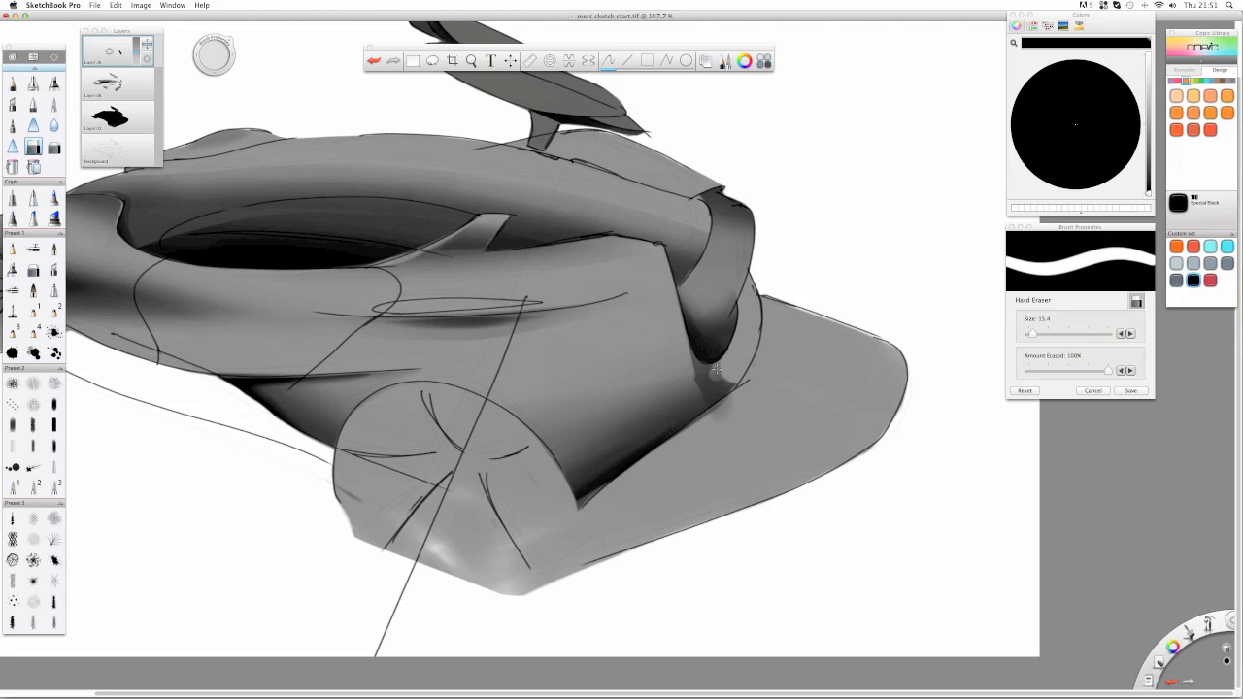
drag(681, 362, 731, 409)
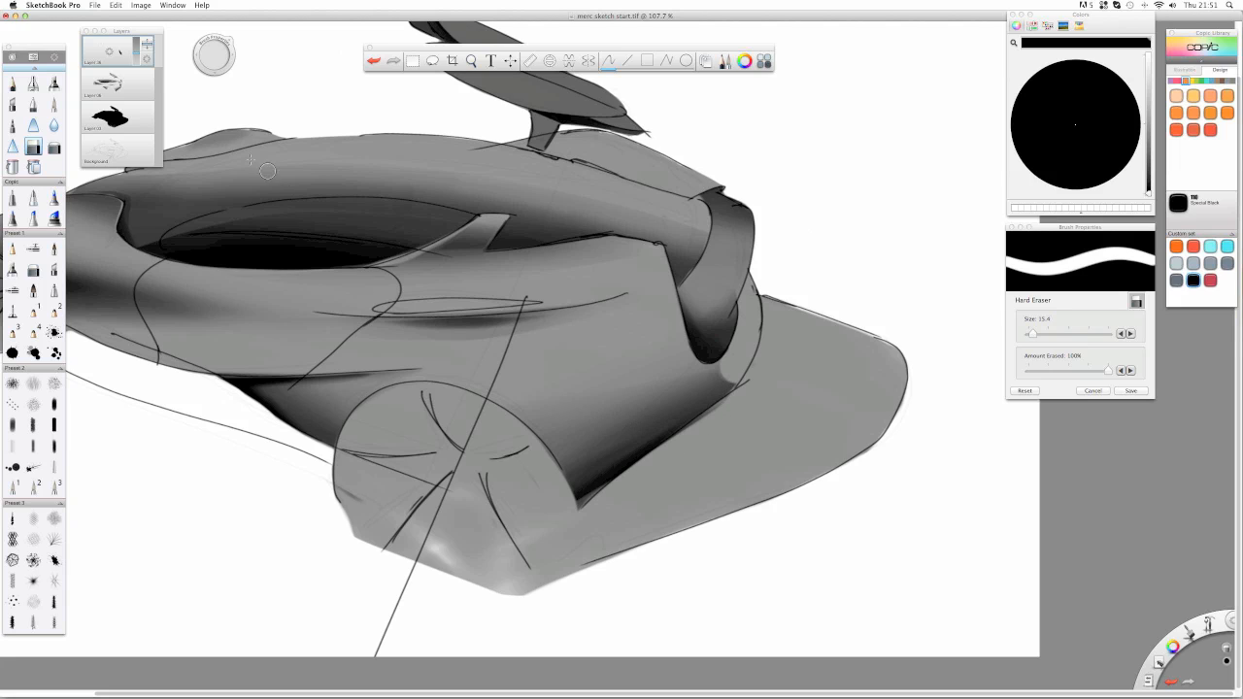
drag(138, 54, 135, 51)
- Merge the rear panel shading down into the car shading layer and add a new layer above it
key(space)
drag(585, 309, 593, 336)
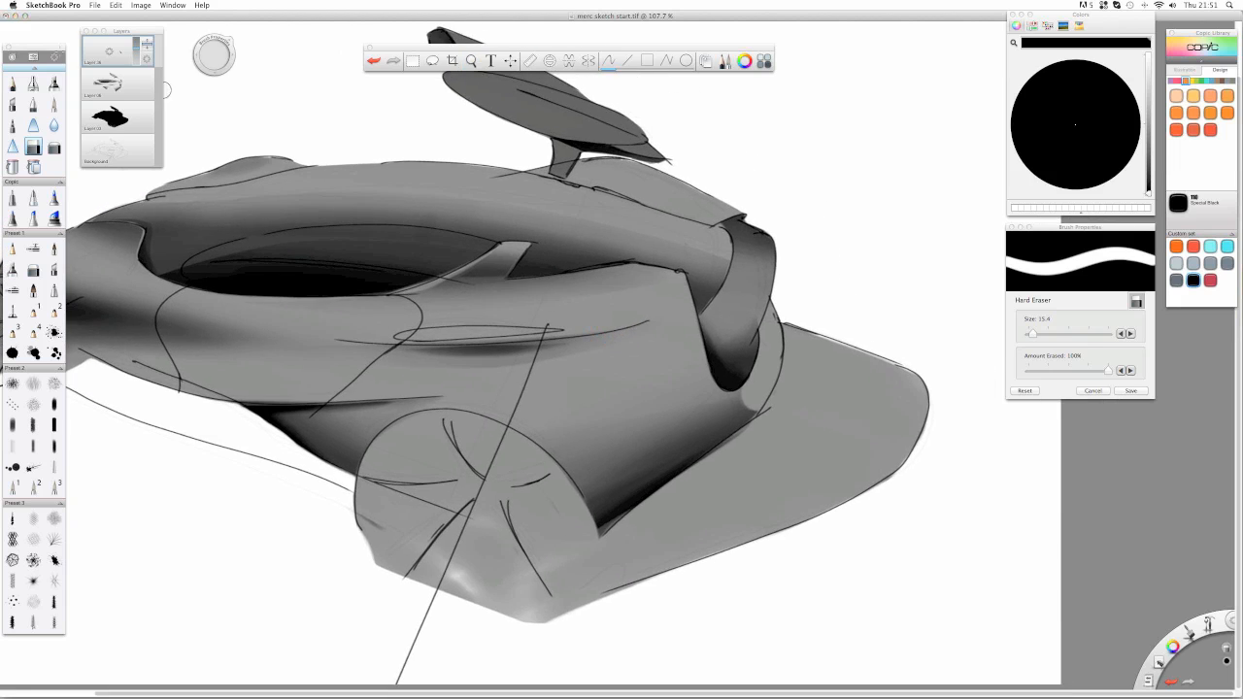
drag(109, 51, 108, 23)
- Paint black Marker at size 34.4 over the deck below the wing and along the rear side body's upper edge, and lower the layer's opacity
click(53, 84)
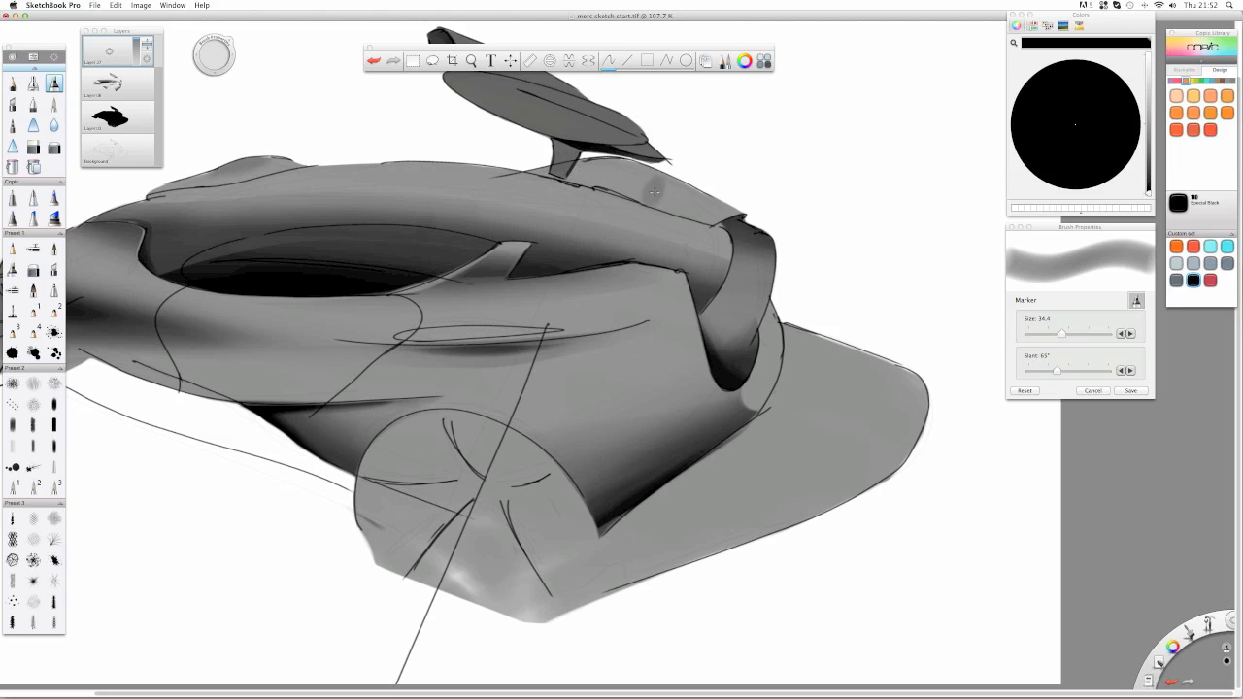
mouse_move(732, 211)
mouse_down()
mouse_move(747, 204)
mouse_move(727, 216)
mouse_move(740, 215)
mouse_move(432, 146)
mouse_up()
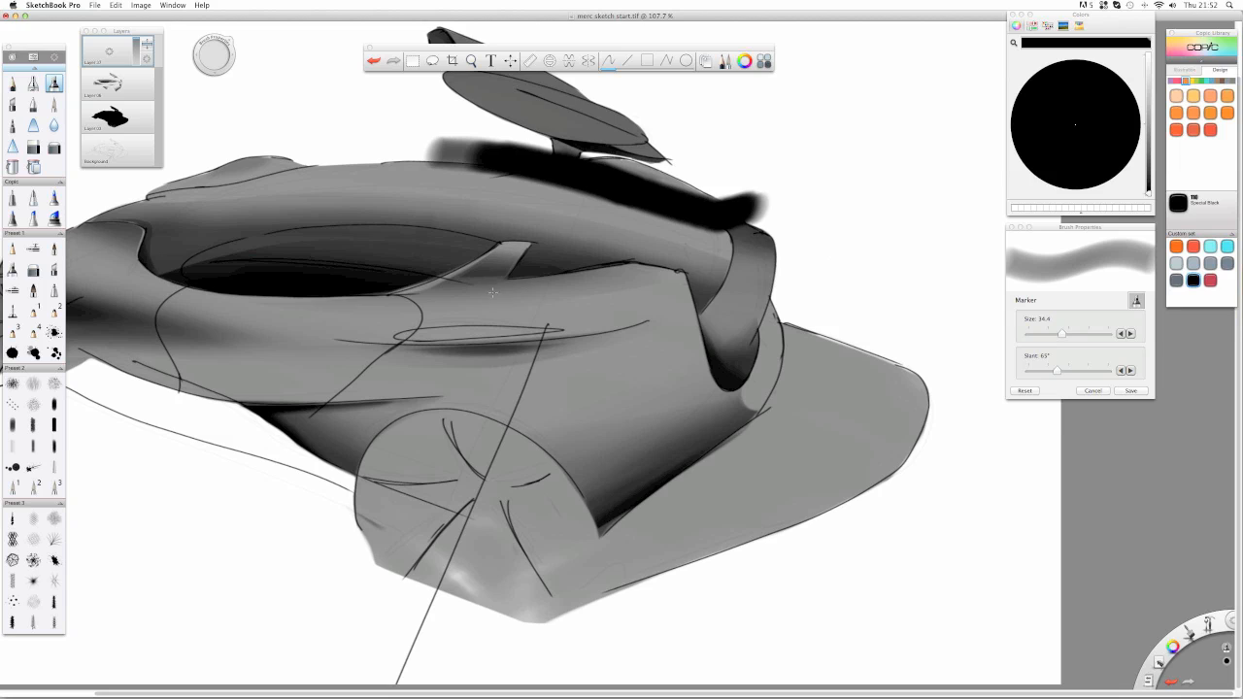
mouse_move(486, 292)
mouse_down()
mouse_move(636, 275)
mouse_move(497, 291)
mouse_up()
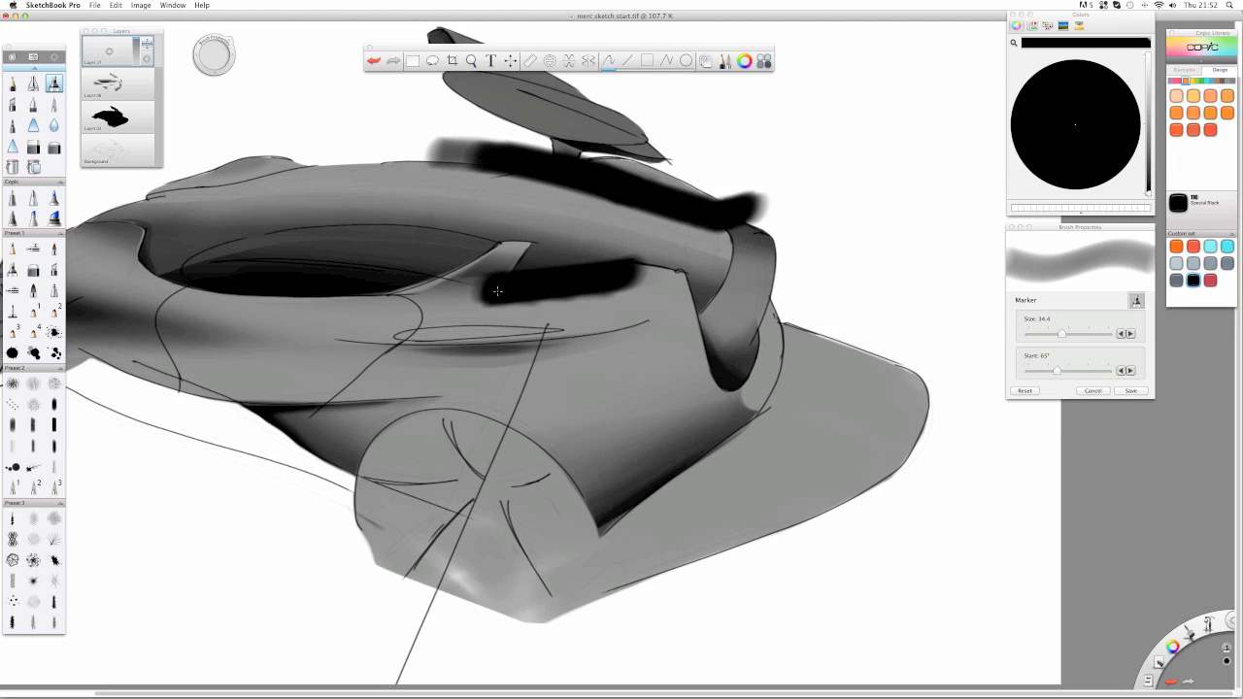
mouse_move(618, 271)
mouse_down()
mouse_move(669, 264)
mouse_move(688, 286)
mouse_move(695, 347)
mouse_up()
drag(136, 46, 136, 58)
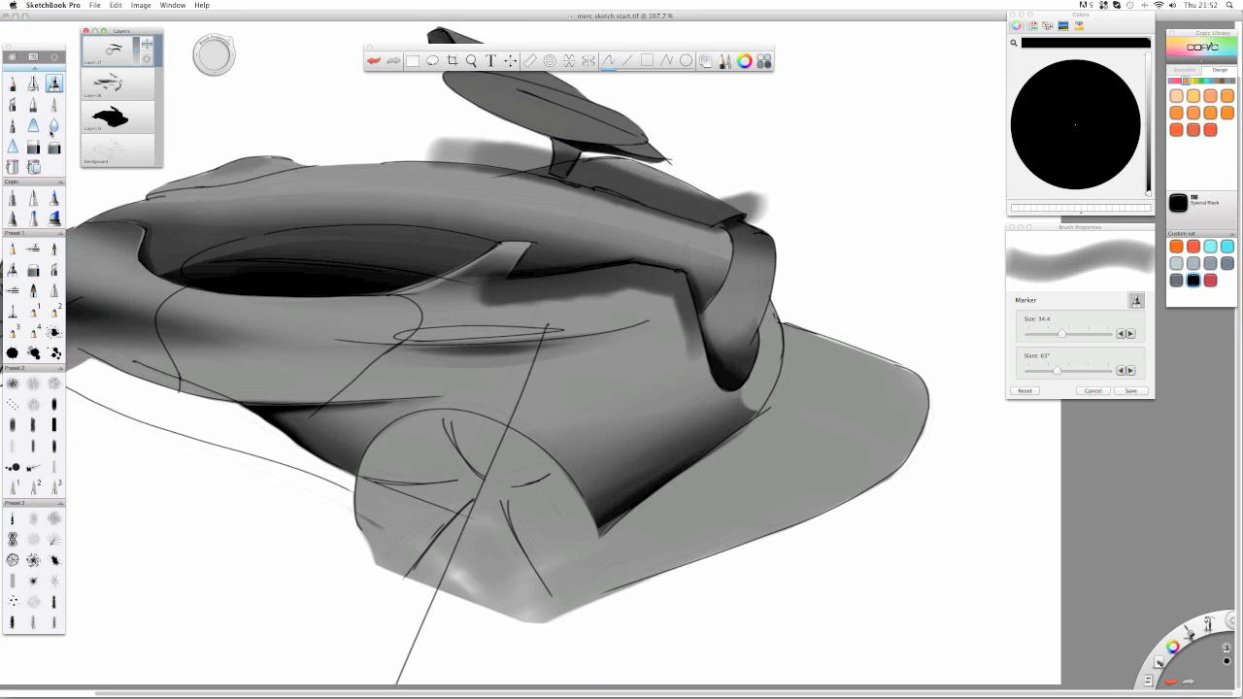
- Erase the dark marker spill below the rear side body's upper edge and around the deck below the wing with the Hard Eraser at size 15.4
click(35, 146)
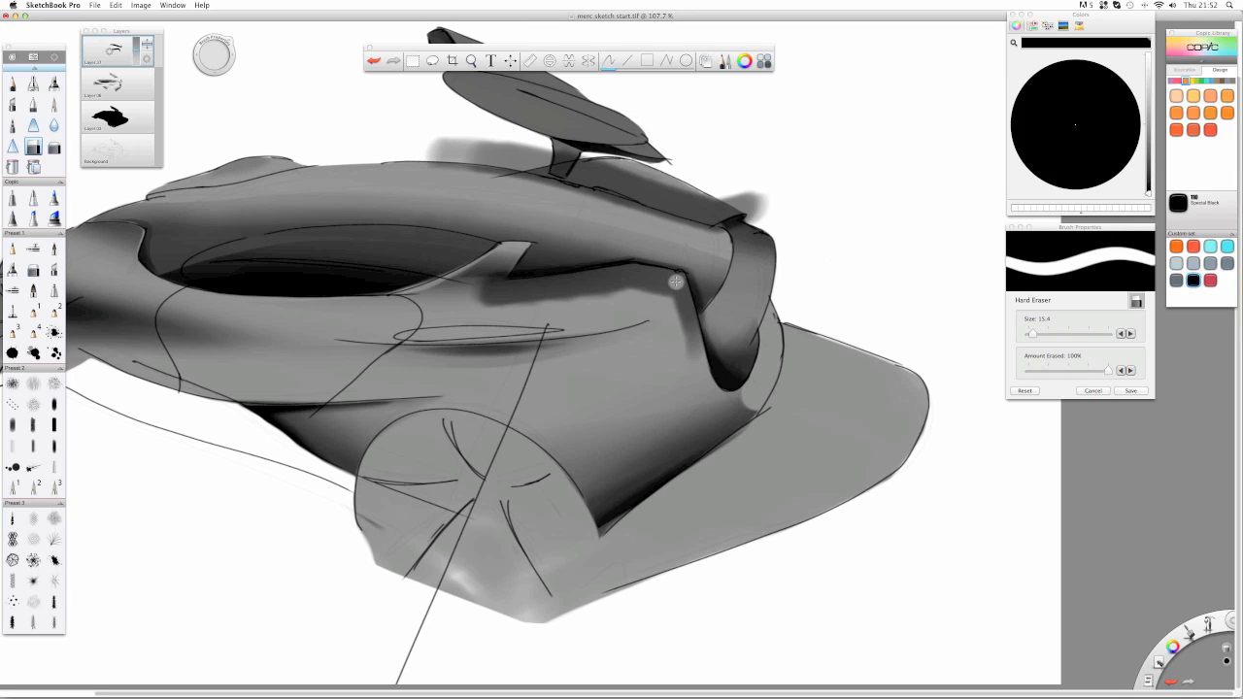
mouse_move(676, 281)
mouse_down()
mouse_move(633, 273)
mouse_move(495, 295)
mouse_up()
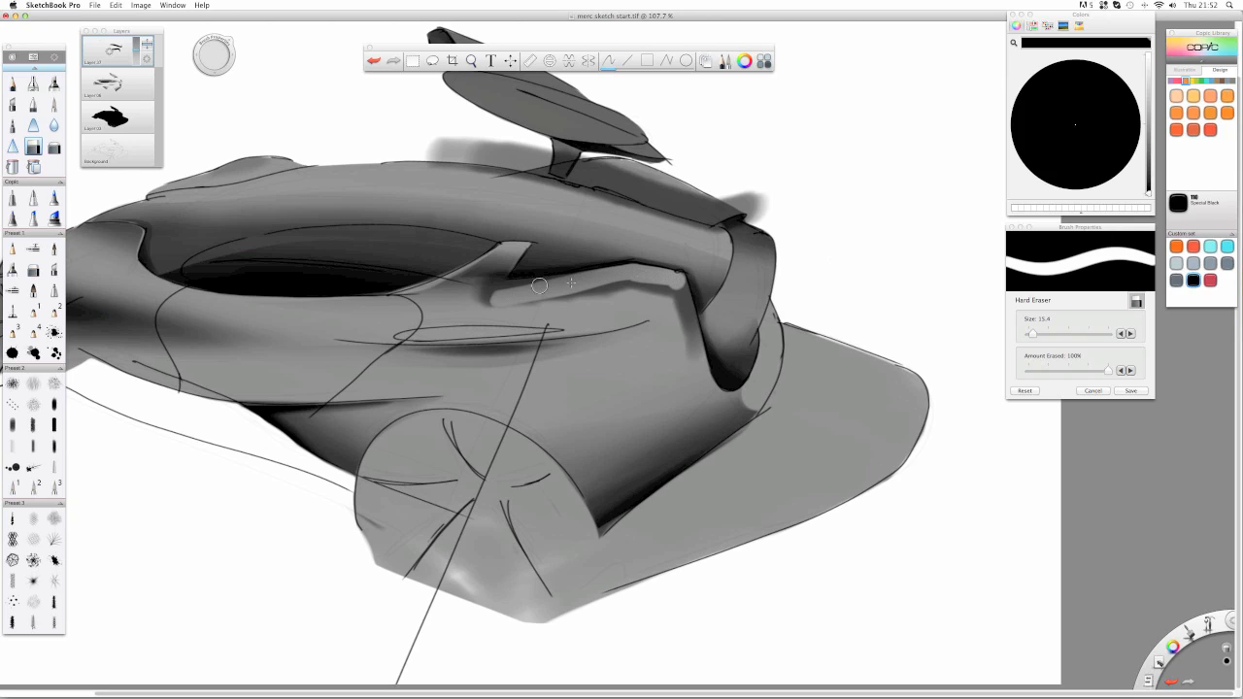
drag(619, 275, 474, 294)
drag(621, 271, 491, 290)
drag(645, 279, 485, 303)
mouse_move(485, 303)
mouse_down()
mouse_move(670, 285)
mouse_move(701, 357)
mouse_up()
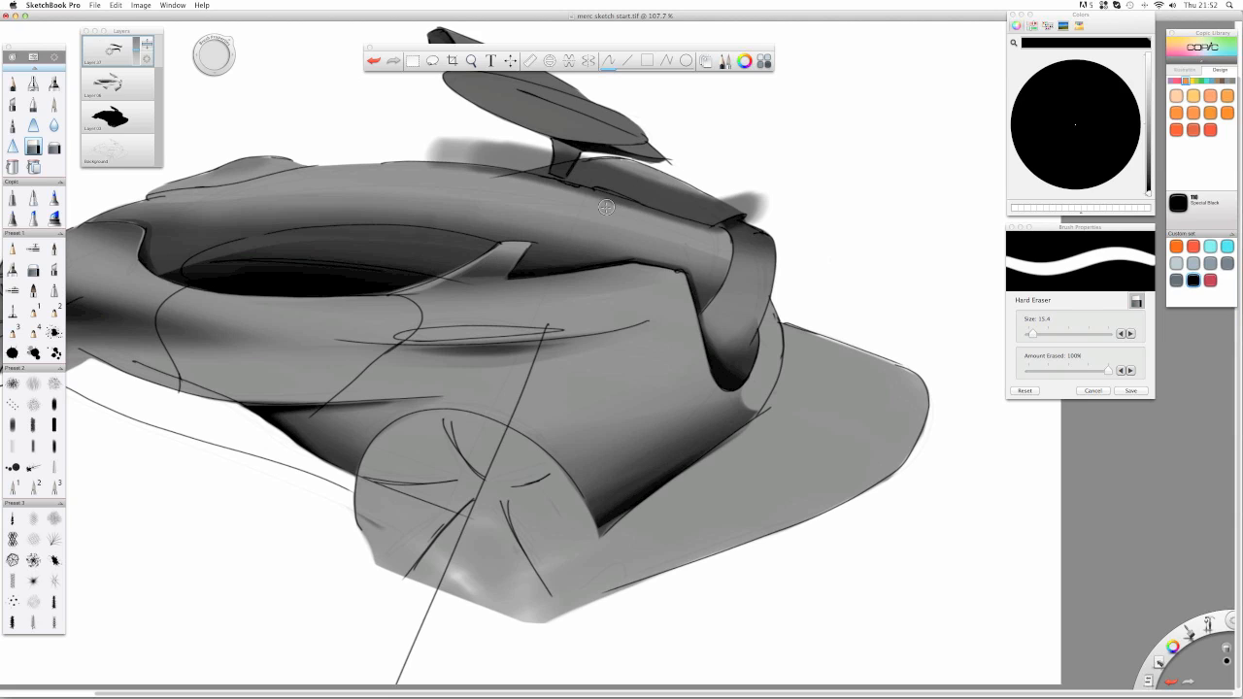
drag(606, 200, 462, 167)
mouse_move(626, 189)
mouse_down()
mouse_move(657, 198)
mouse_move(405, 145)
mouse_move(668, 197)
mouse_move(420, 137)
mouse_move(711, 212)
mouse_move(653, 199)
mouse_move(730, 205)
mouse_move(712, 218)
mouse_move(650, 187)
mouse_move(757, 192)
mouse_move(760, 209)
mouse_up()
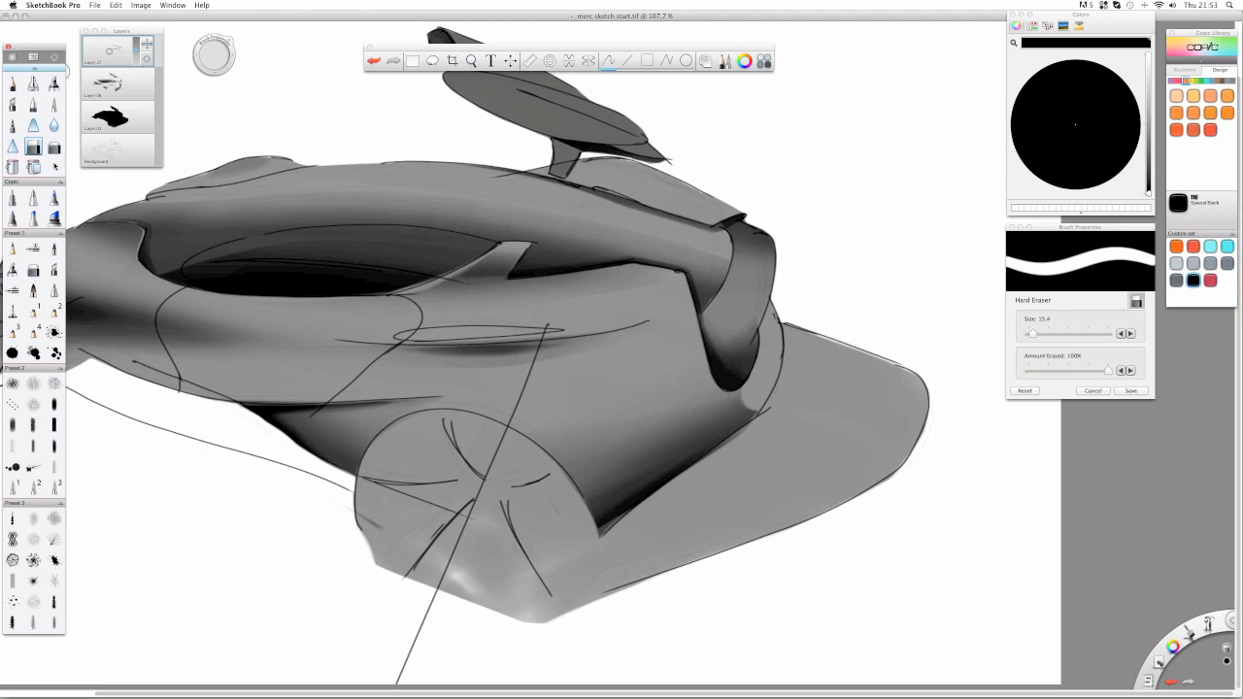
- Fine-tune the rear shading layer's opacity, then merge it down into the car shading layer and add a new layer above
click(54, 146)
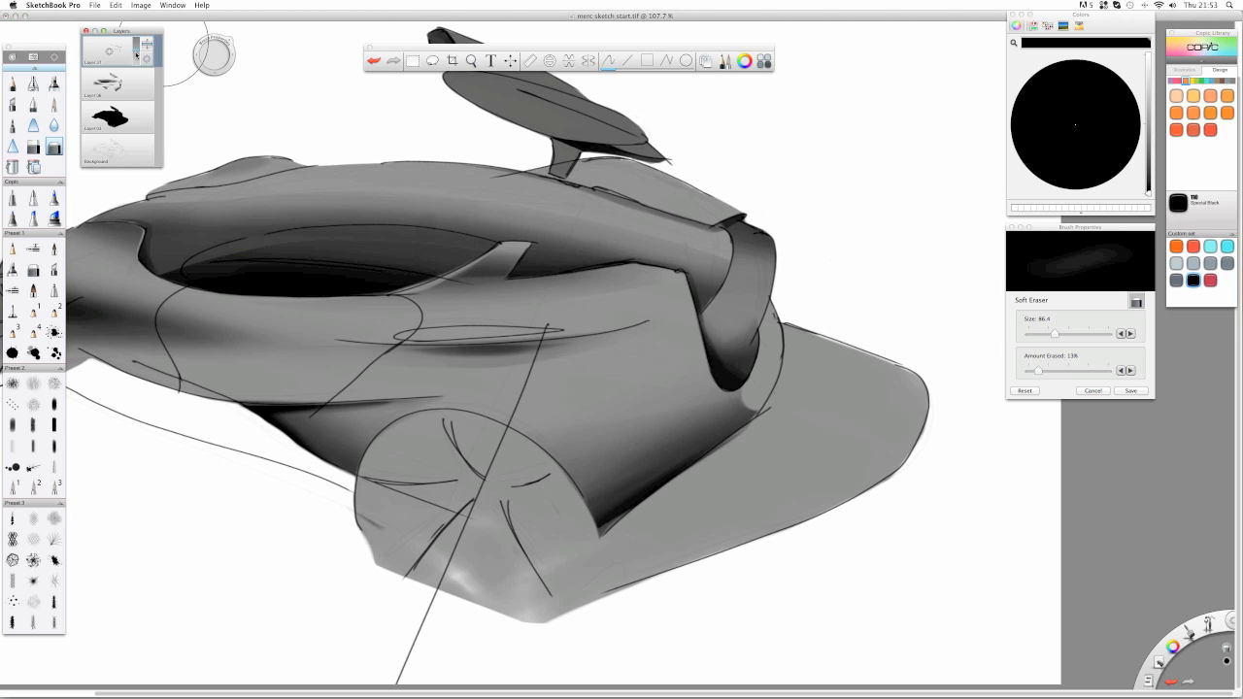
drag(136, 53, 136, 49)
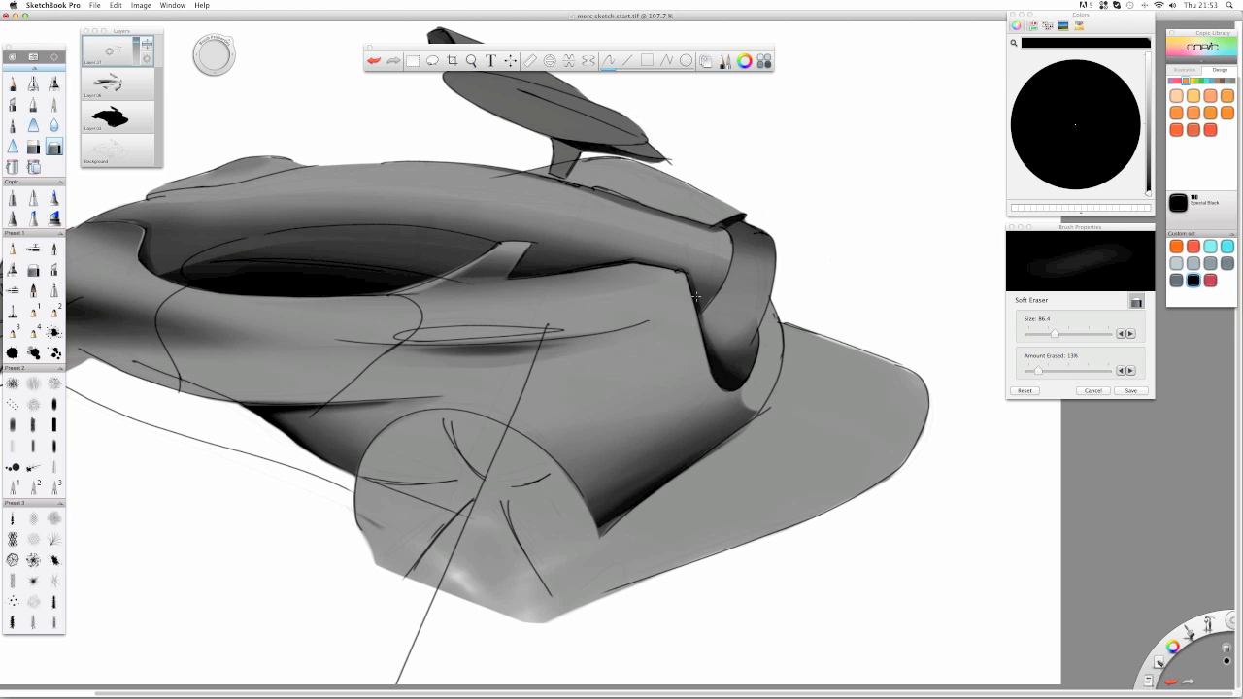
key(space)
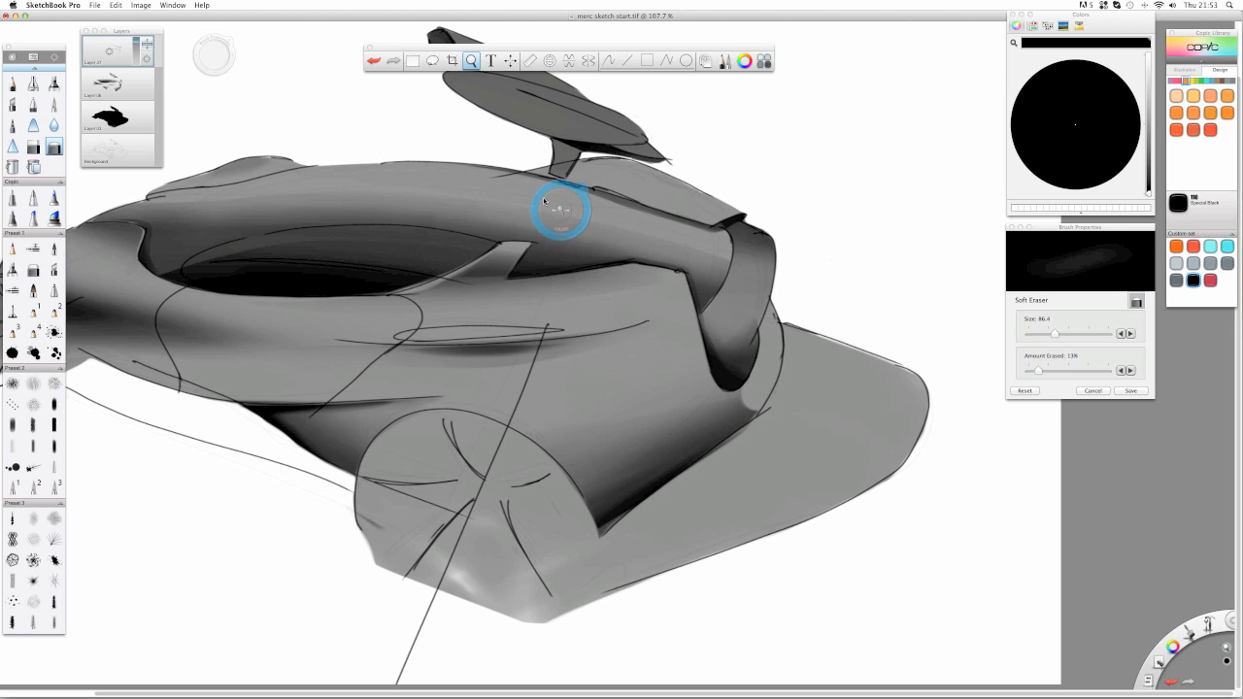
drag(555, 213, 555, 262)
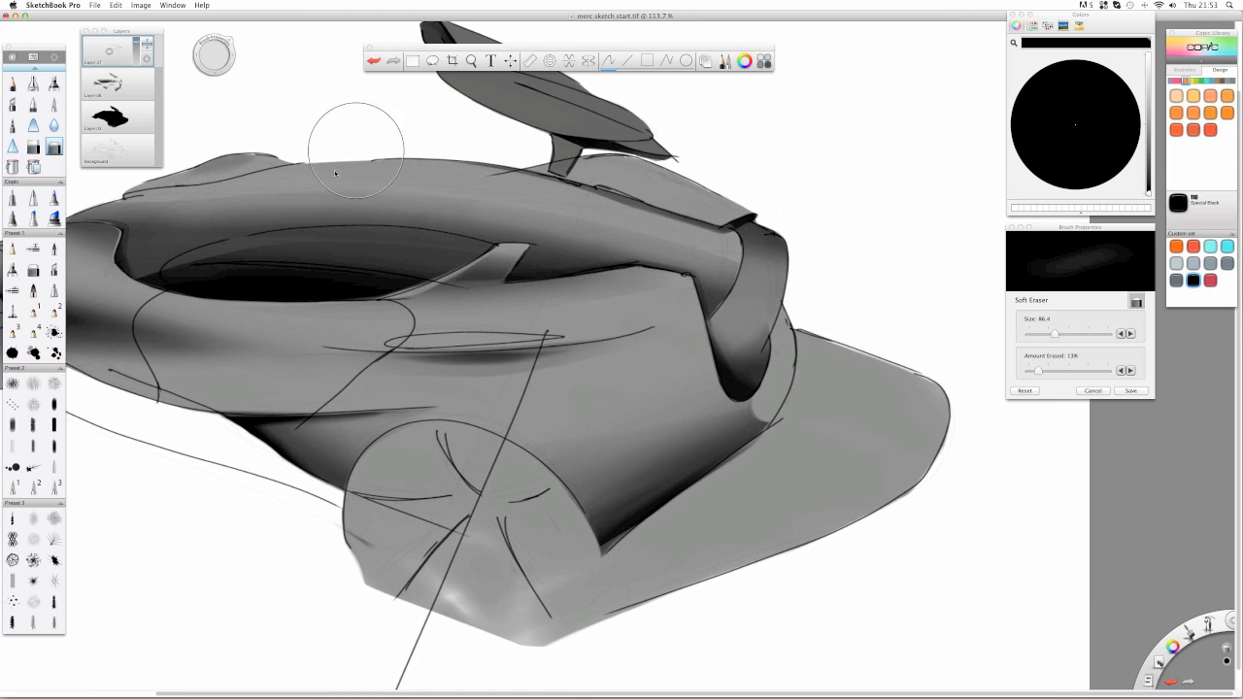
mouse_move(513, 244)
mouse_down()
mouse_move(512, 332)
mouse_move(507, 244)
mouse_up()
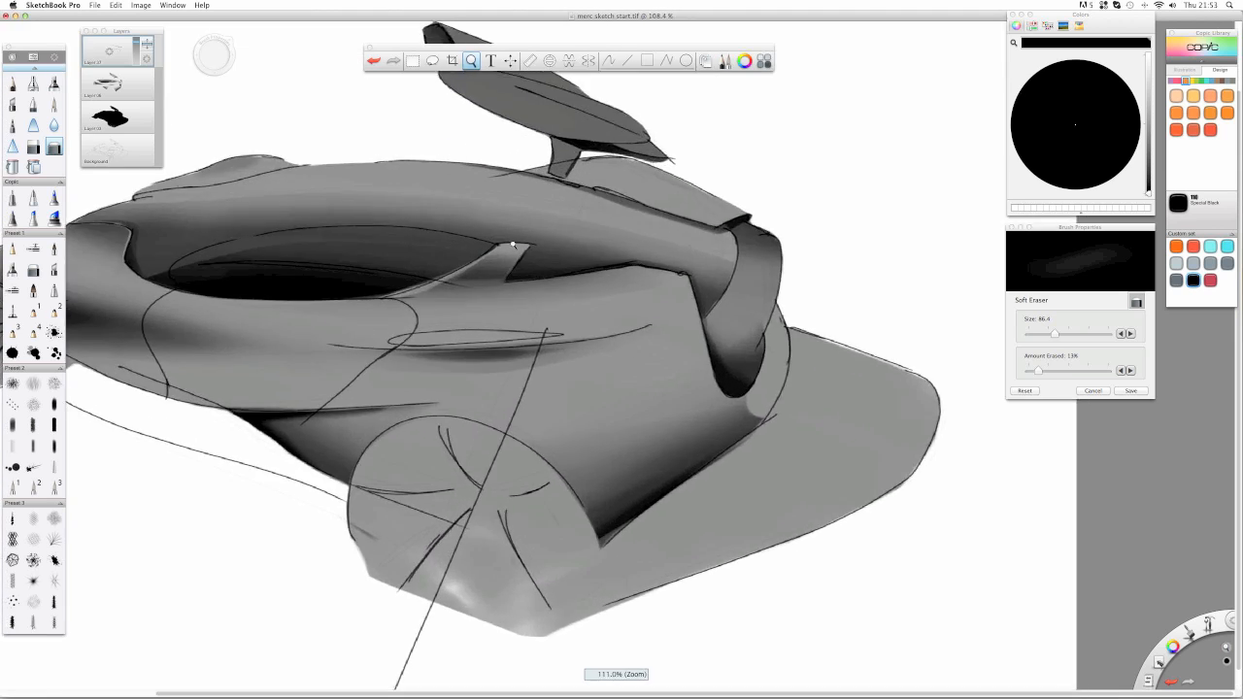
click(151, 44)
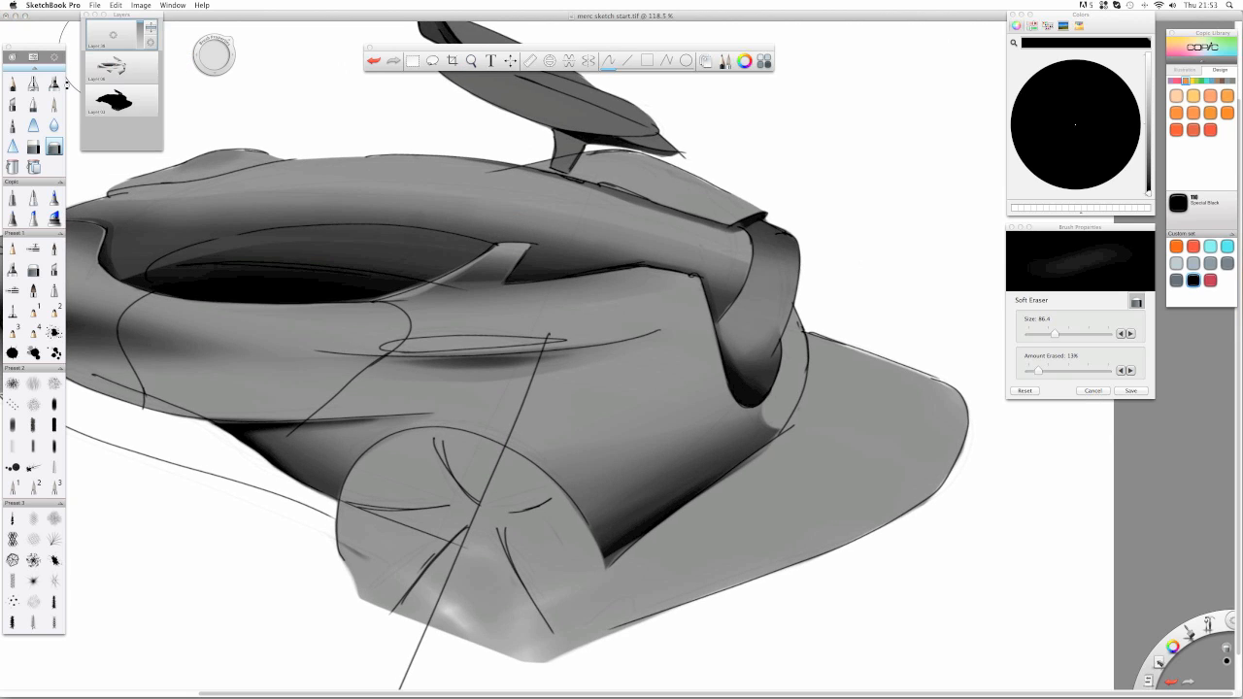
- Paint black Marker at size 34.4 along the lower edge of the deck below the wing, and lower the layer's opacity
click(53, 83)
mouse_move(737, 211)
mouse_down()
mouse_move(755, 200)
mouse_move(695, 199)
mouse_move(635, 163)
mouse_up()
click(33, 147)
drag(135, 55, 136, 60)
- Erase the excess marker on and around the deck with the Hard Eraser at size 15.4, and merge the layer down into the car shading
drag(727, 213, 644, 190)
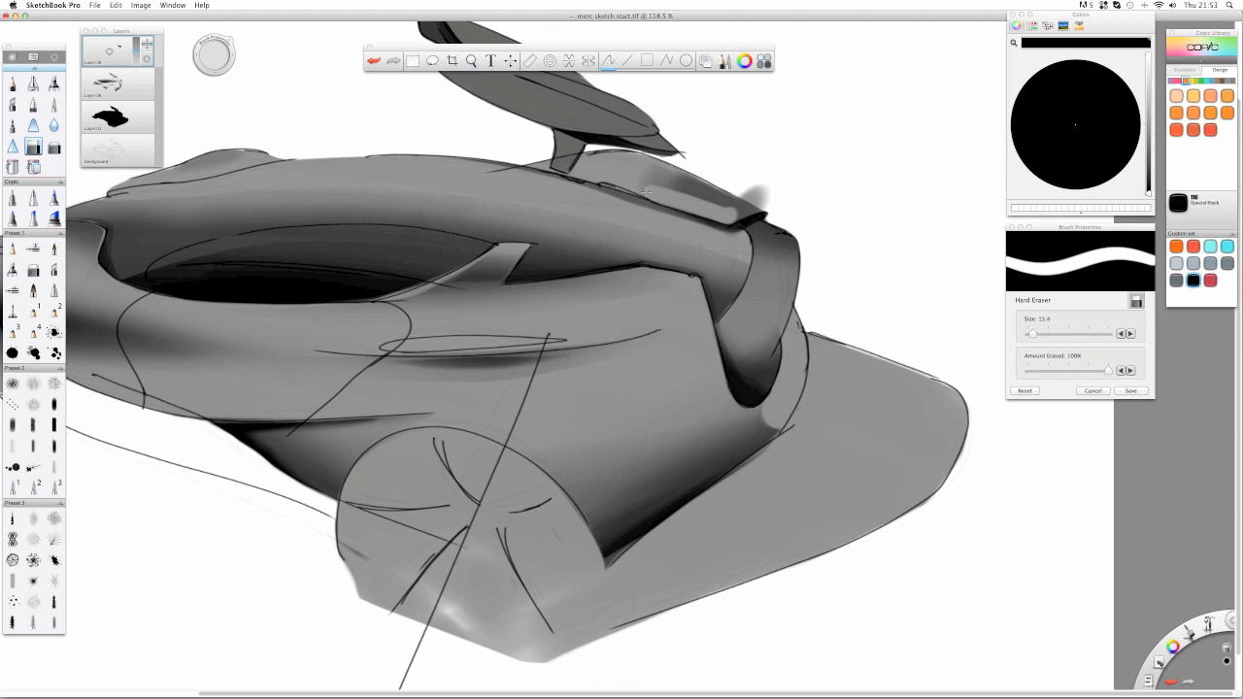
mouse_move(729, 212)
mouse_down()
mouse_move(762, 191)
mouse_move(662, 184)
mouse_move(648, 171)
mouse_up()
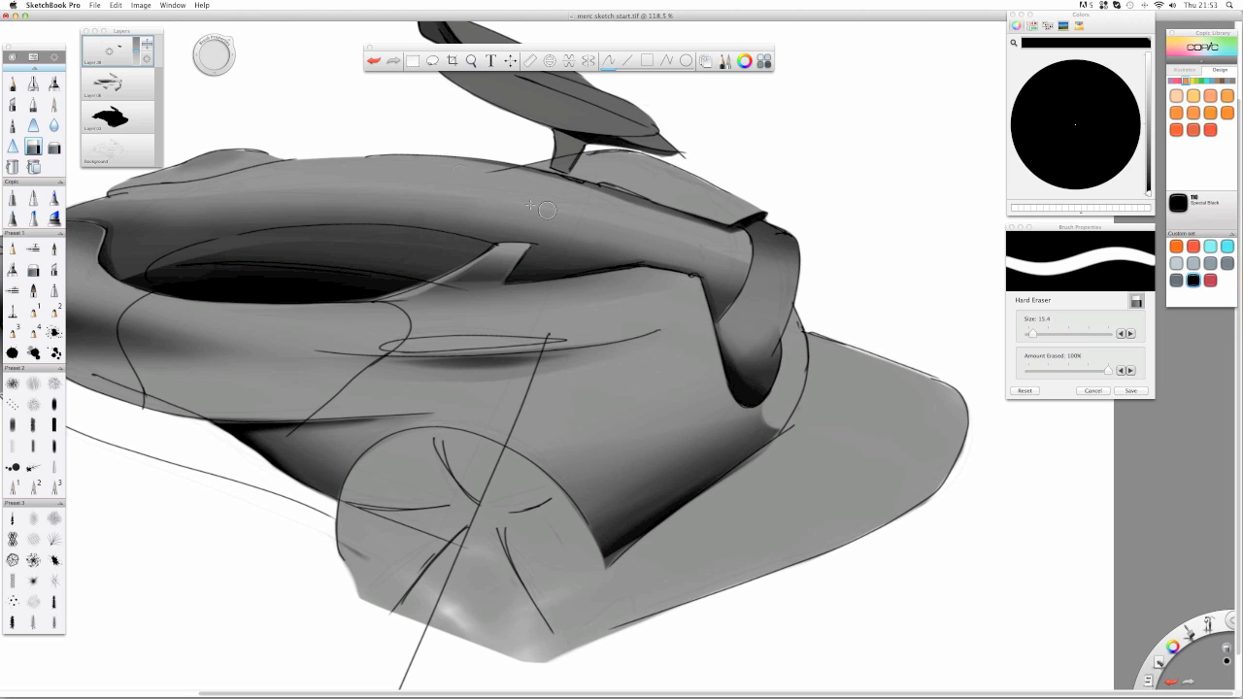
drag(144, 45, 138, 47)
click(111, 51)
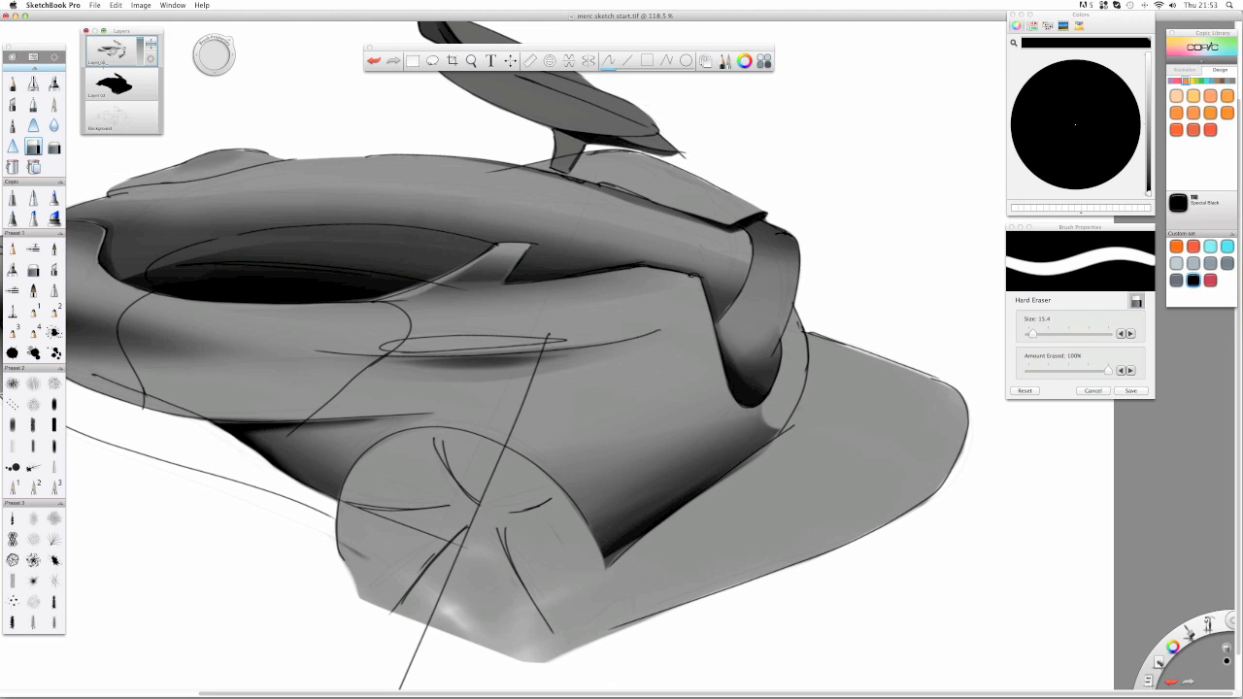
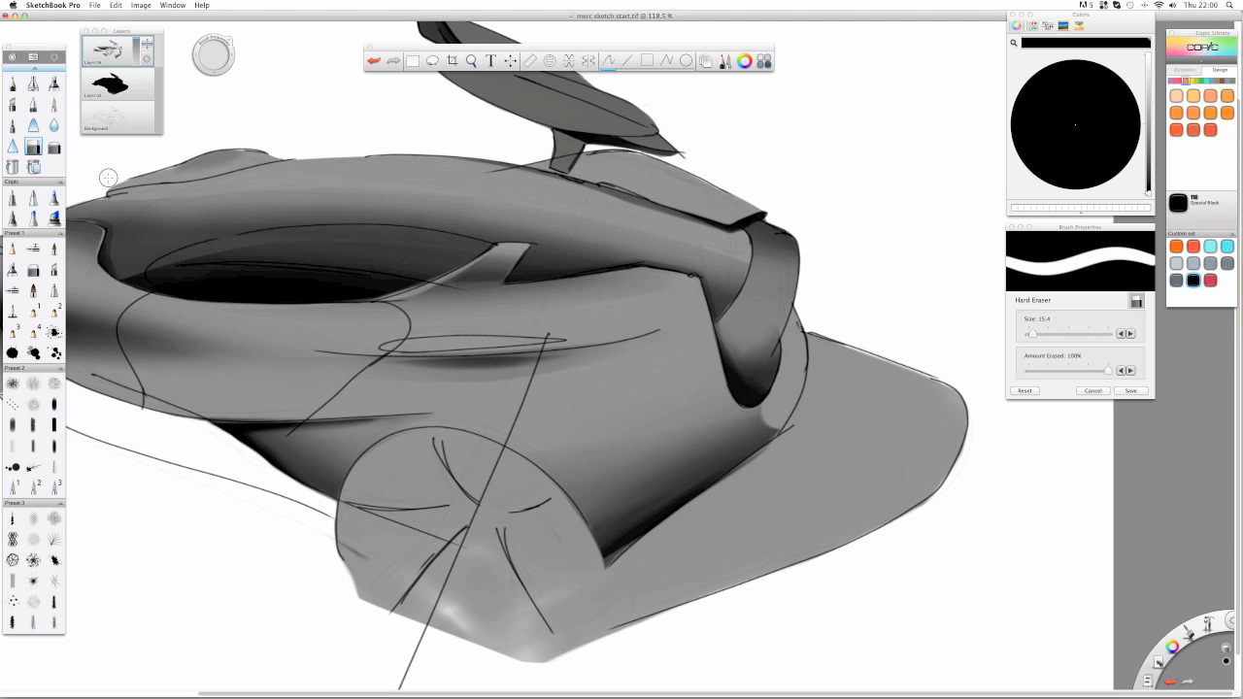
- Add a new layer above the car shading layer
key(space)
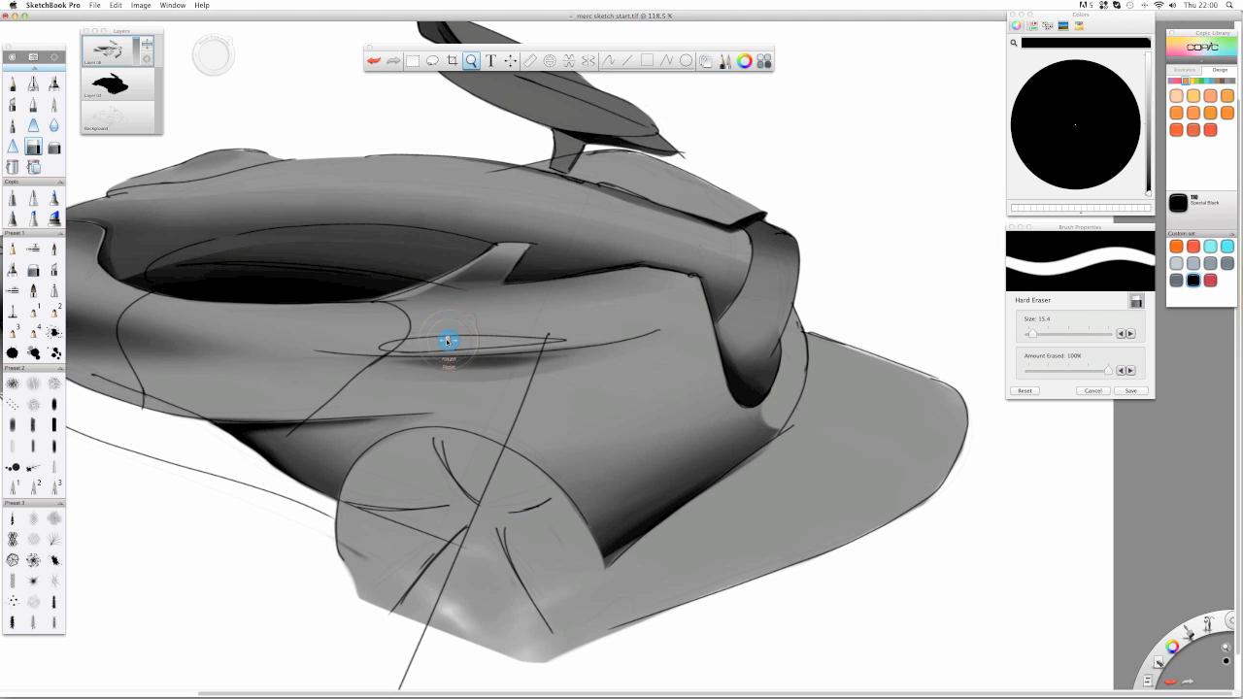
drag(448, 342, 449, 256)
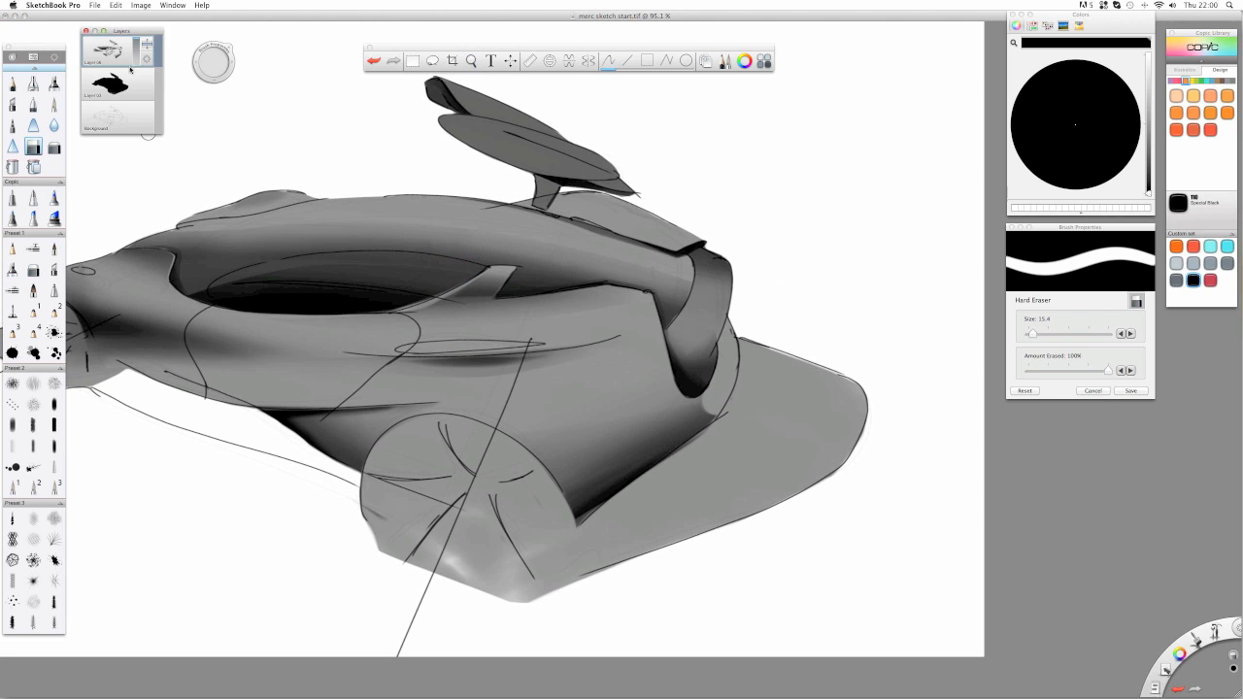
key(super+Tab)
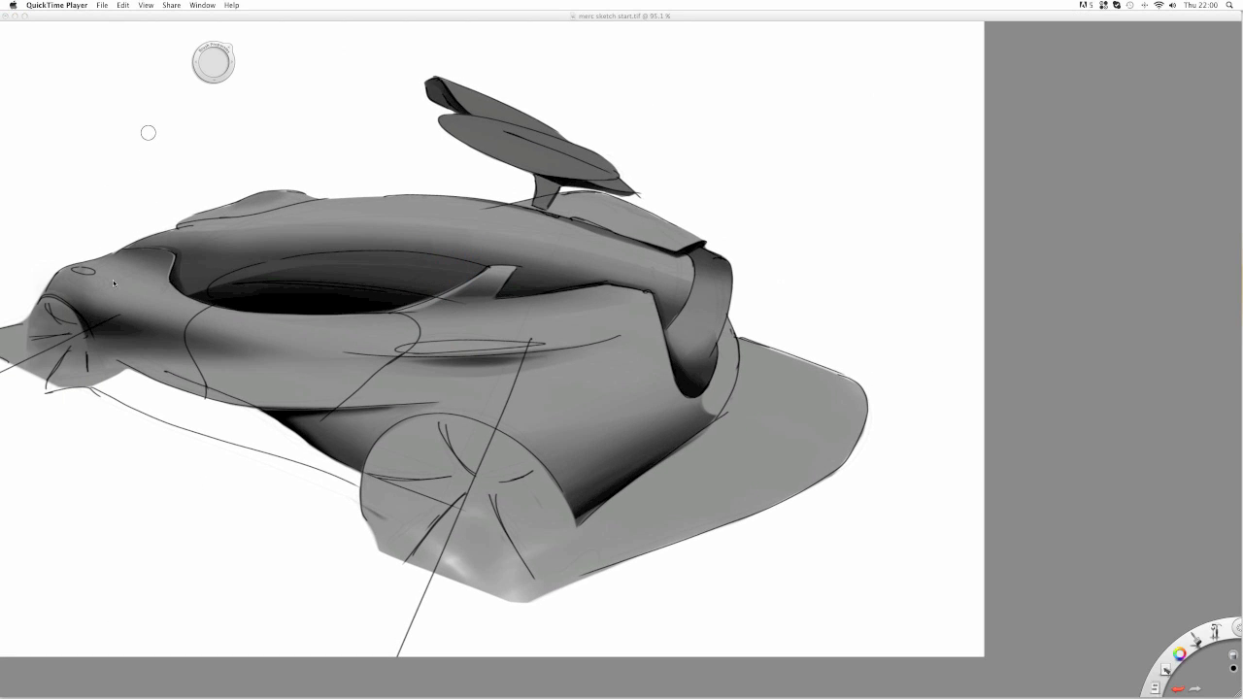
click(302, 99)
key(space)
mouse_move(285, 338)
mouse_down()
mouse_move(433, 358)
mouse_move(542, 399)
mouse_move(505, 388)
mouse_move(492, 345)
mouse_up()
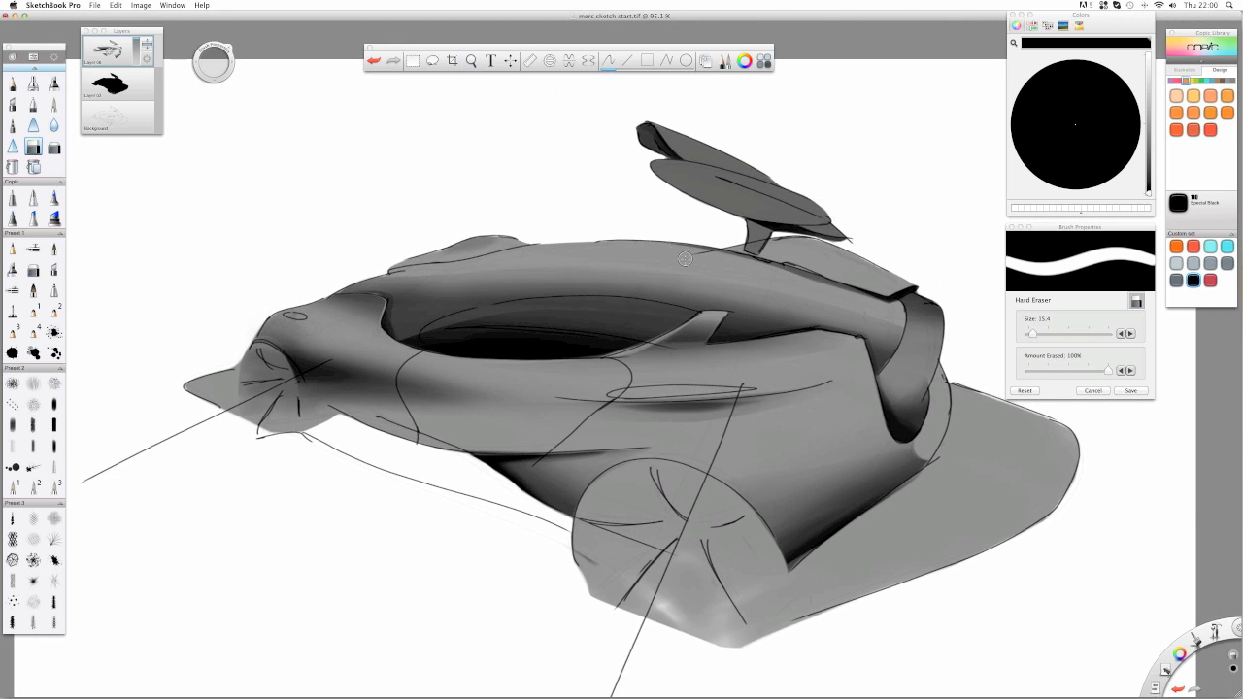
drag(112, 54, 112, 29)
- Paint black Marker at size 34.4 over the lower rear bodywork behind the rear wheel, and lower the layer's opacity
click(54, 84)
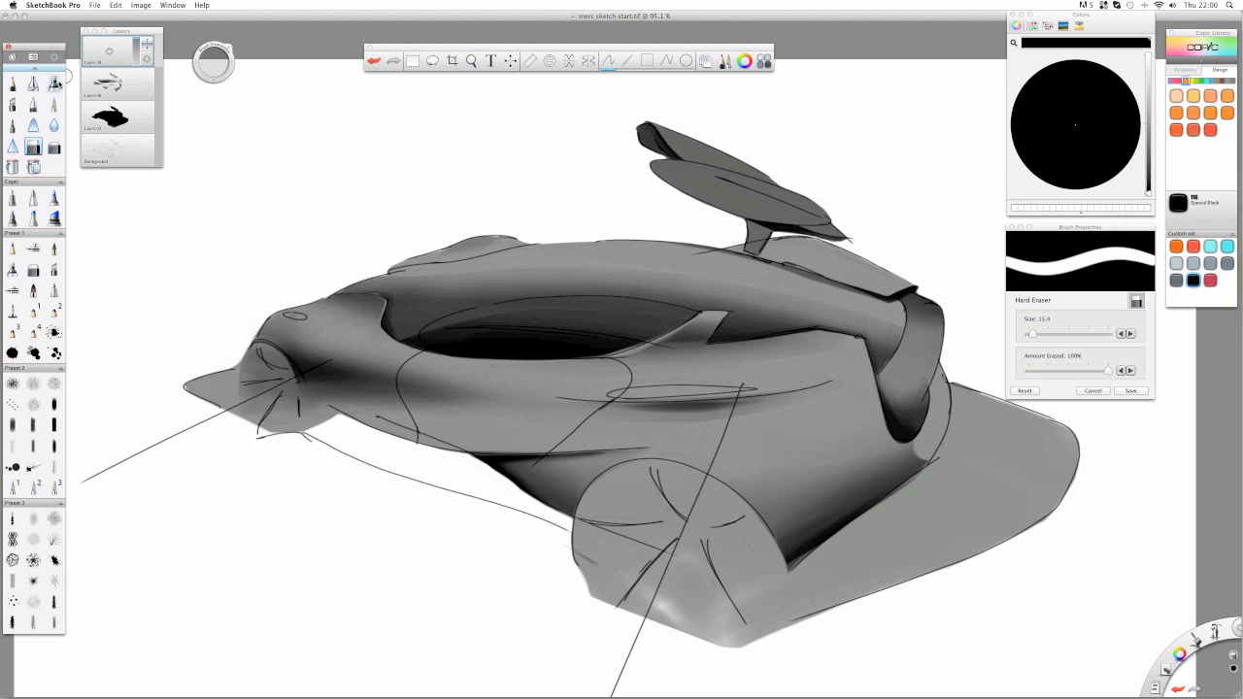
click(479, 179)
key(super+z)
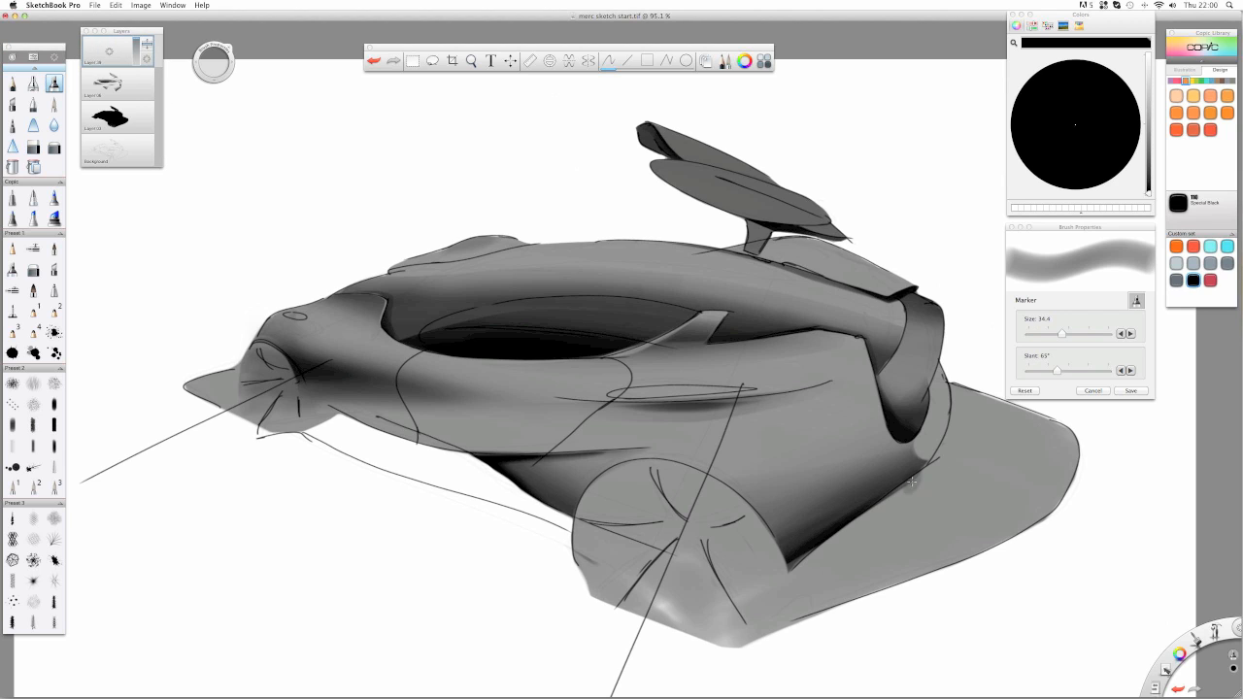
mouse_move(937, 445)
mouse_down()
mouse_move(776, 529)
mouse_move(750, 514)
mouse_move(956, 435)
mouse_move(742, 515)
mouse_move(950, 441)
mouse_move(747, 564)
mouse_move(944, 435)
mouse_move(670, 544)
mouse_move(587, 549)
mouse_up()
click(33, 147)
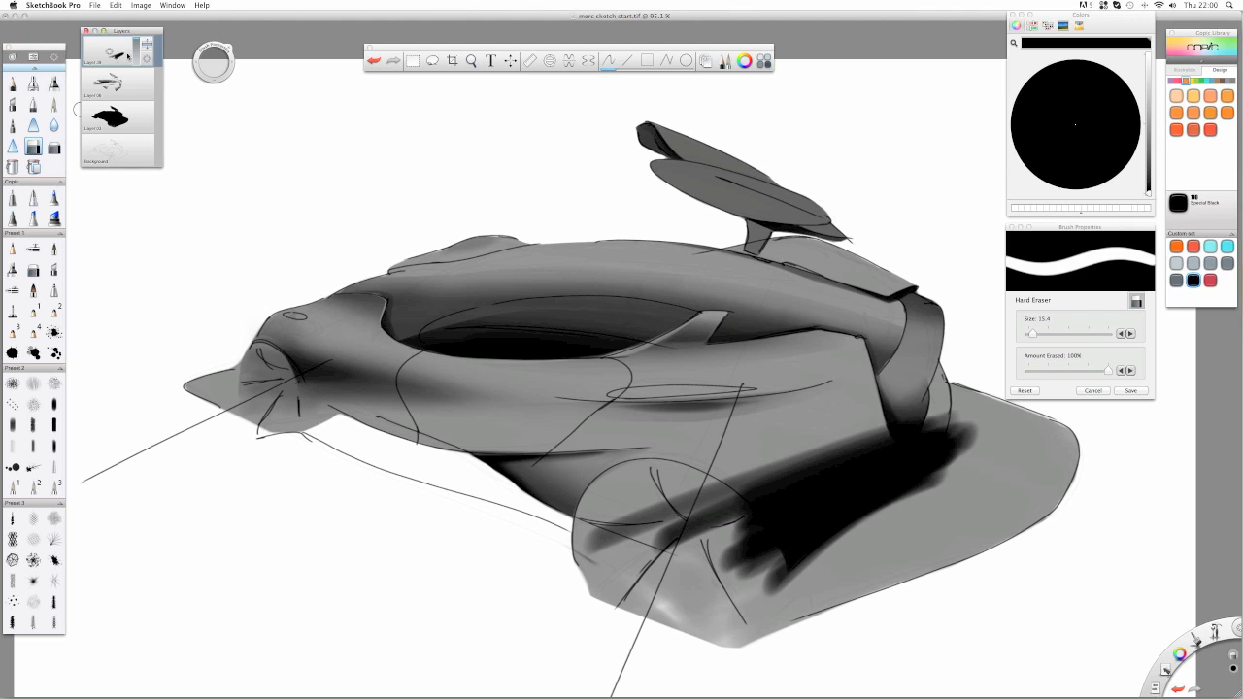
drag(146, 45, 143, 60)
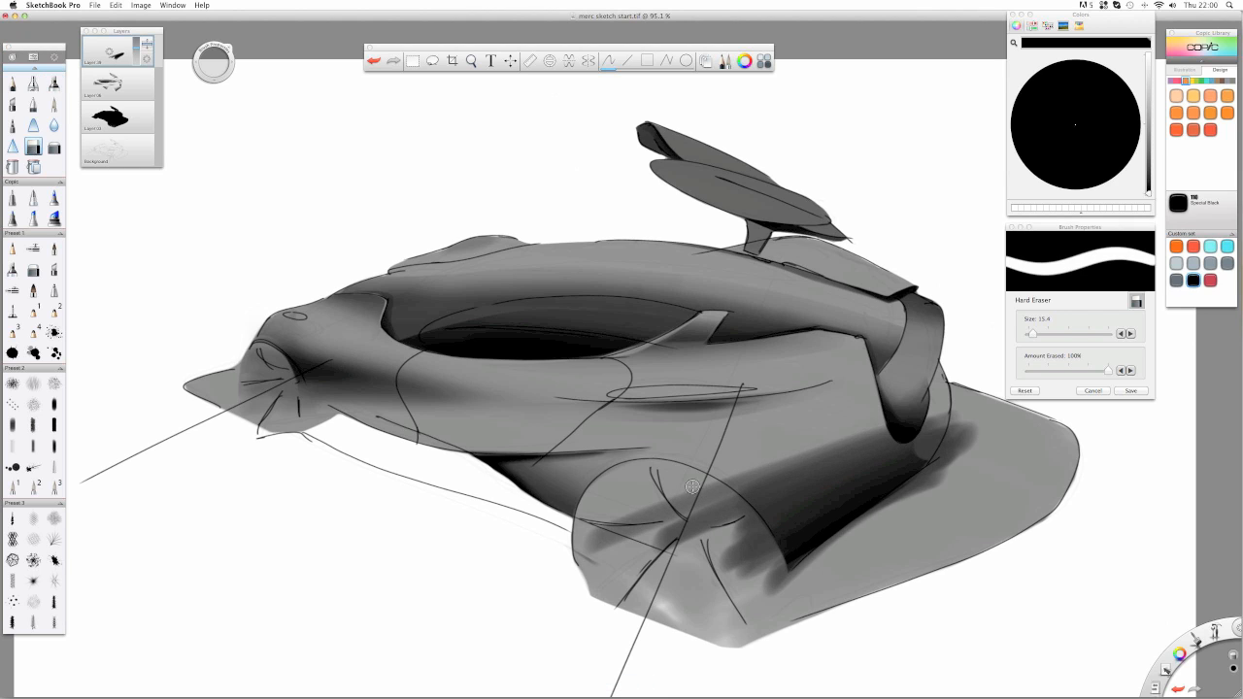
- Erase the marker spill over the rear wheel and outside the body's lower rear edge with the Hard Eraser at size 15.4
drag(712, 492, 777, 583)
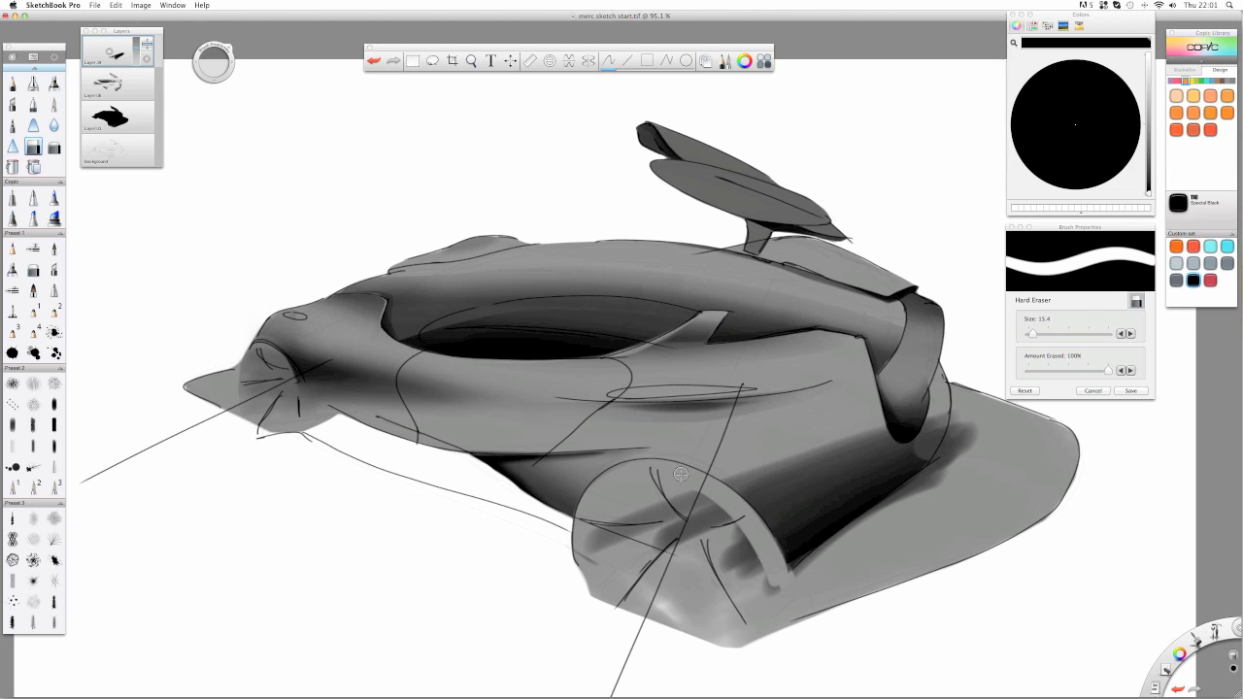
key(super+z)
drag(701, 505, 588, 551)
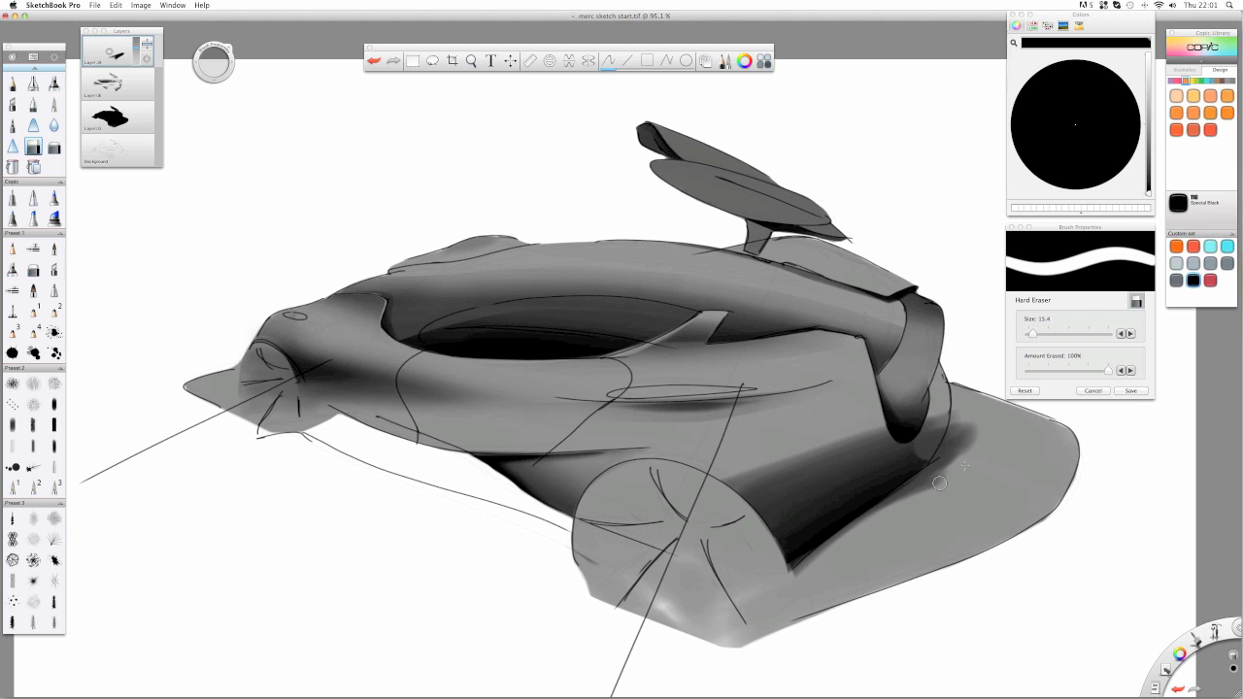
drag(947, 466, 799, 573)
mouse_move(949, 453)
mouse_down()
mouse_move(971, 402)
mouse_move(927, 470)
mouse_up()
drag(955, 414, 926, 490)
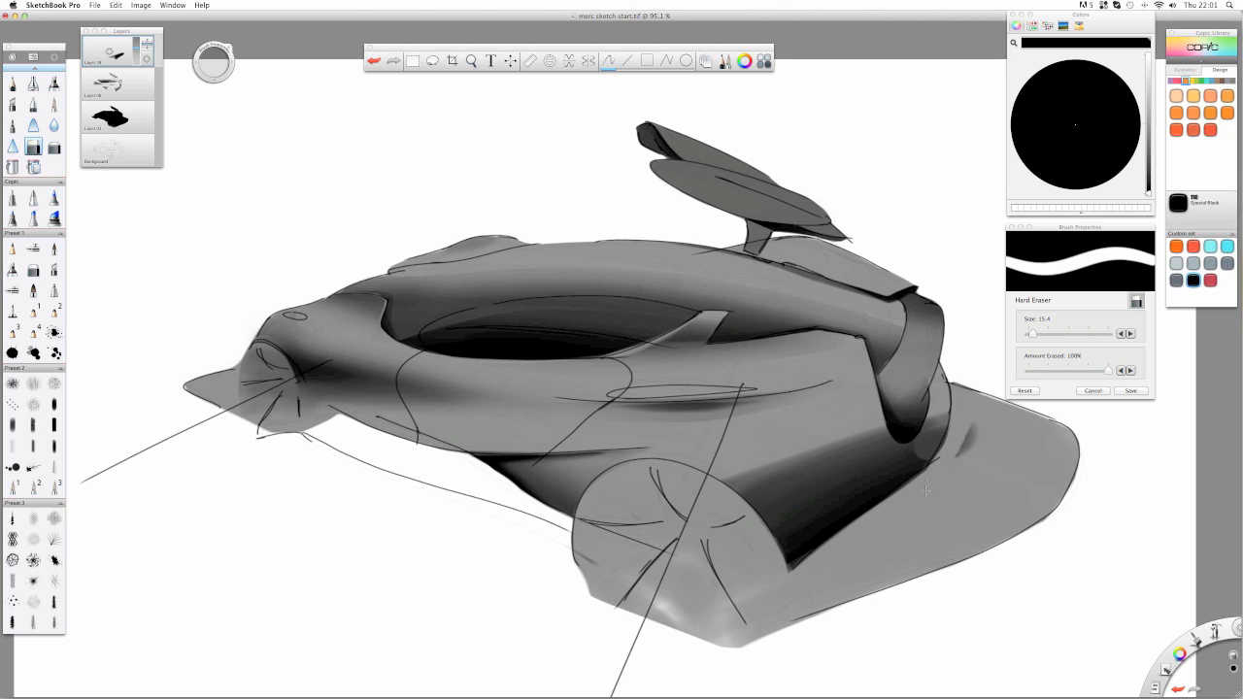
mouse_move(948, 429)
mouse_down()
mouse_move(927, 478)
mouse_move(958, 454)
mouse_up()
- Soften the lower rear shading's upper edge with the Soft Eraser at size 101.7, then merge it down and add a new layer
click(55, 147)
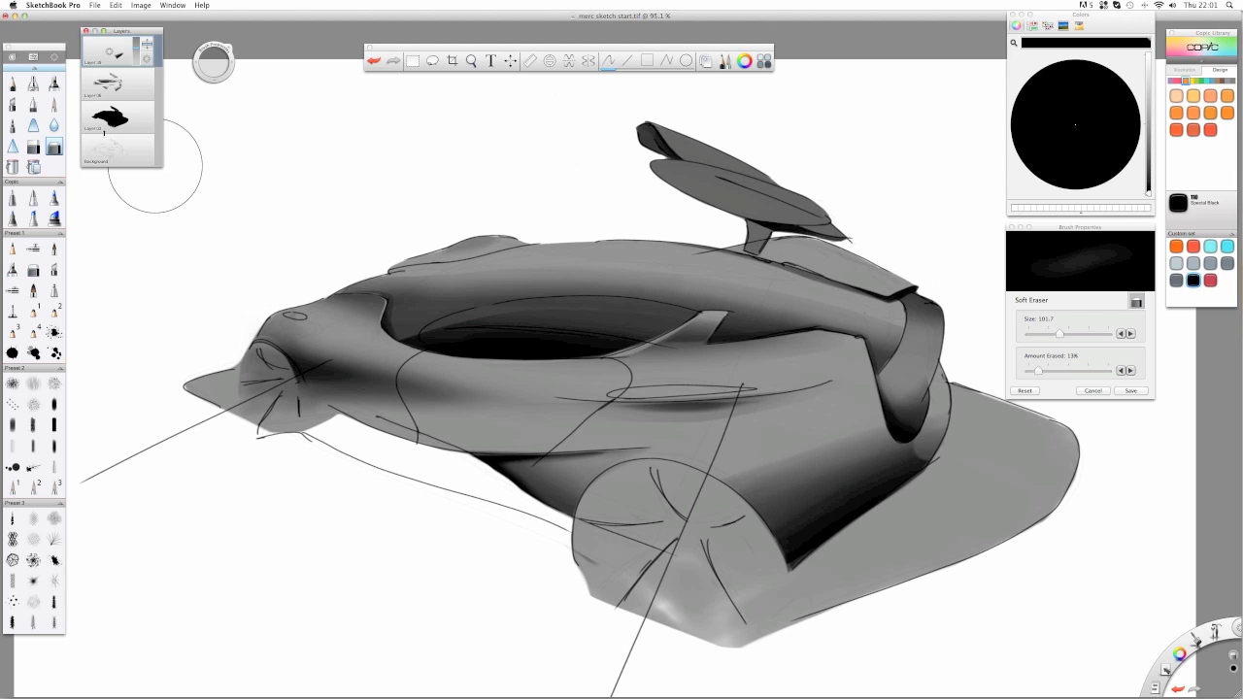
mouse_move(116, 50)
mouse_down()
mouse_move(117, 87)
mouse_move(110, 23)
mouse_up()
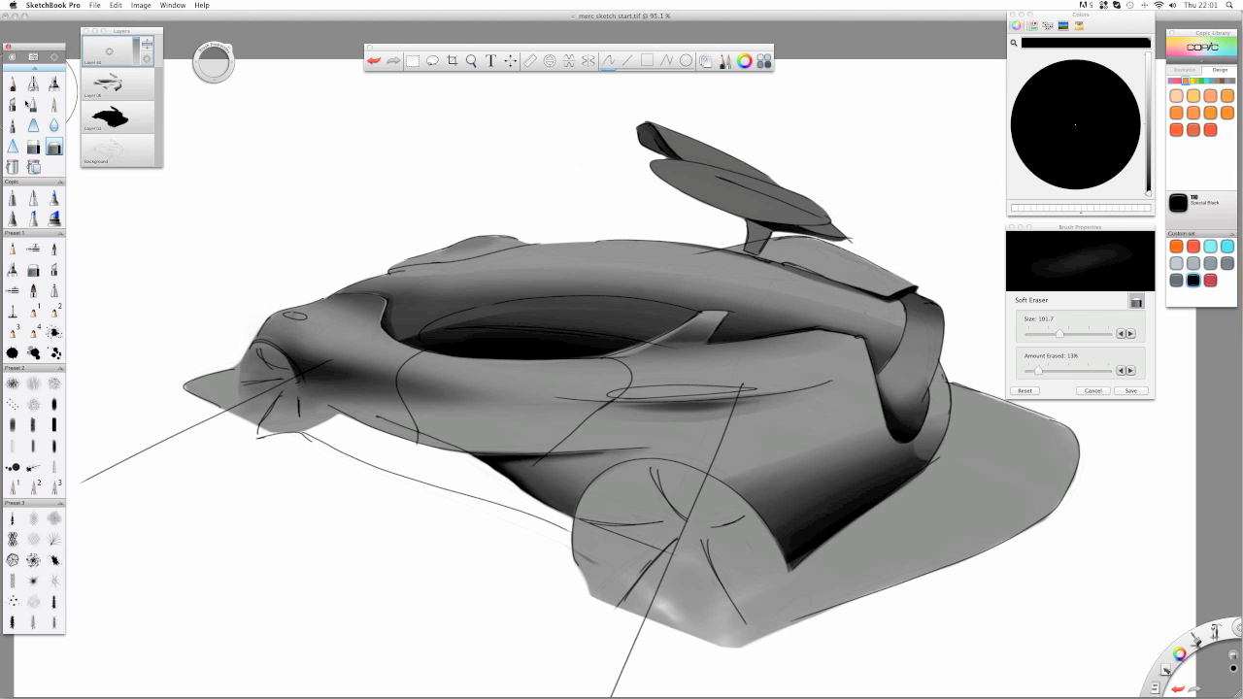
- Sketch the tail light's outline on the rear corner with the Ballpoint Pen in Strong Red, and fill it using the Marker at size 34.4
click(33, 105)
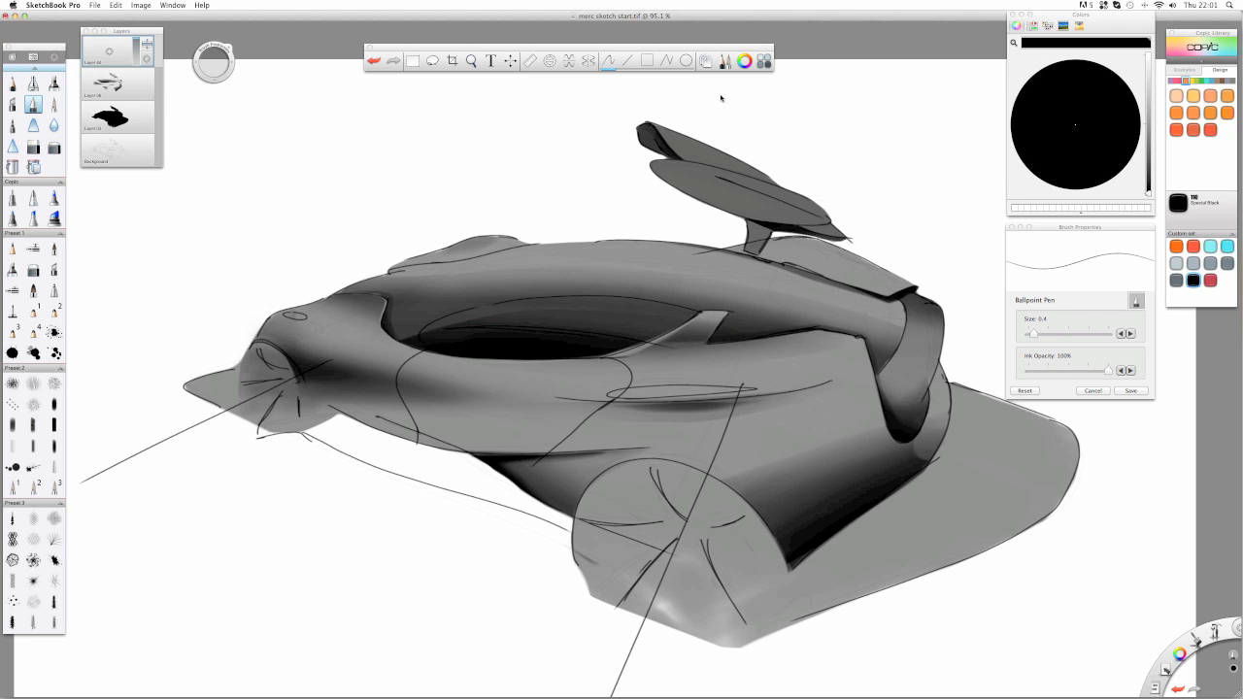
click(1193, 248)
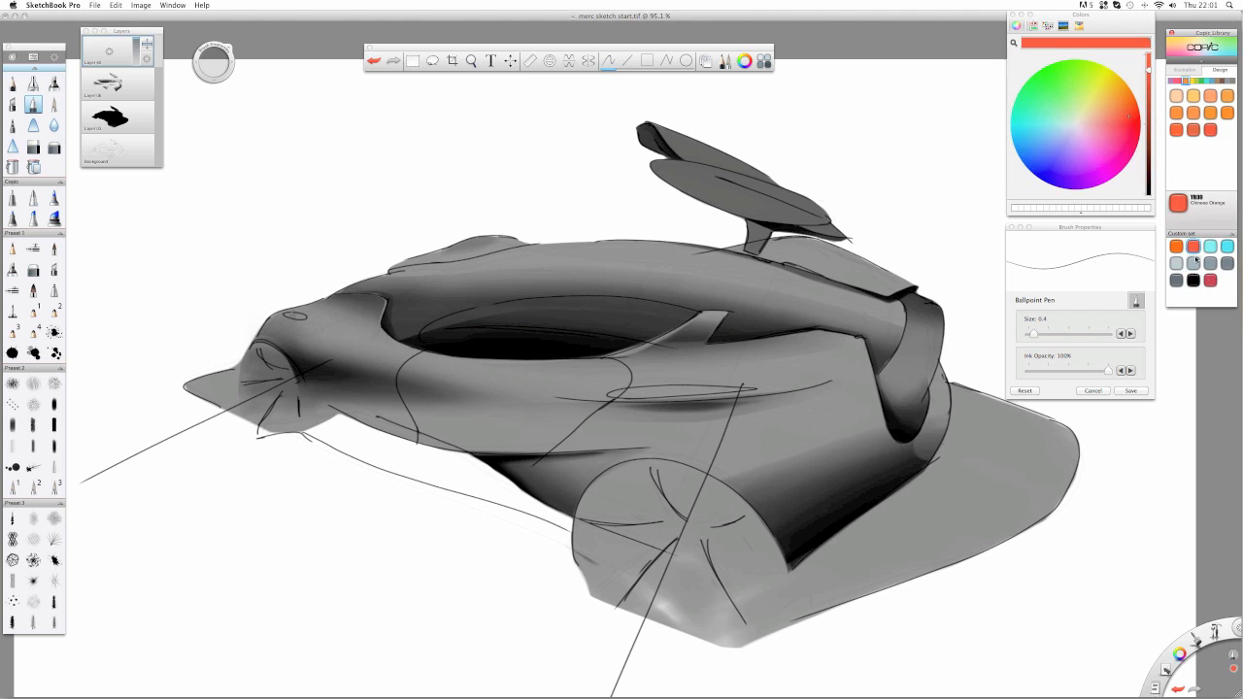
click(1209, 280)
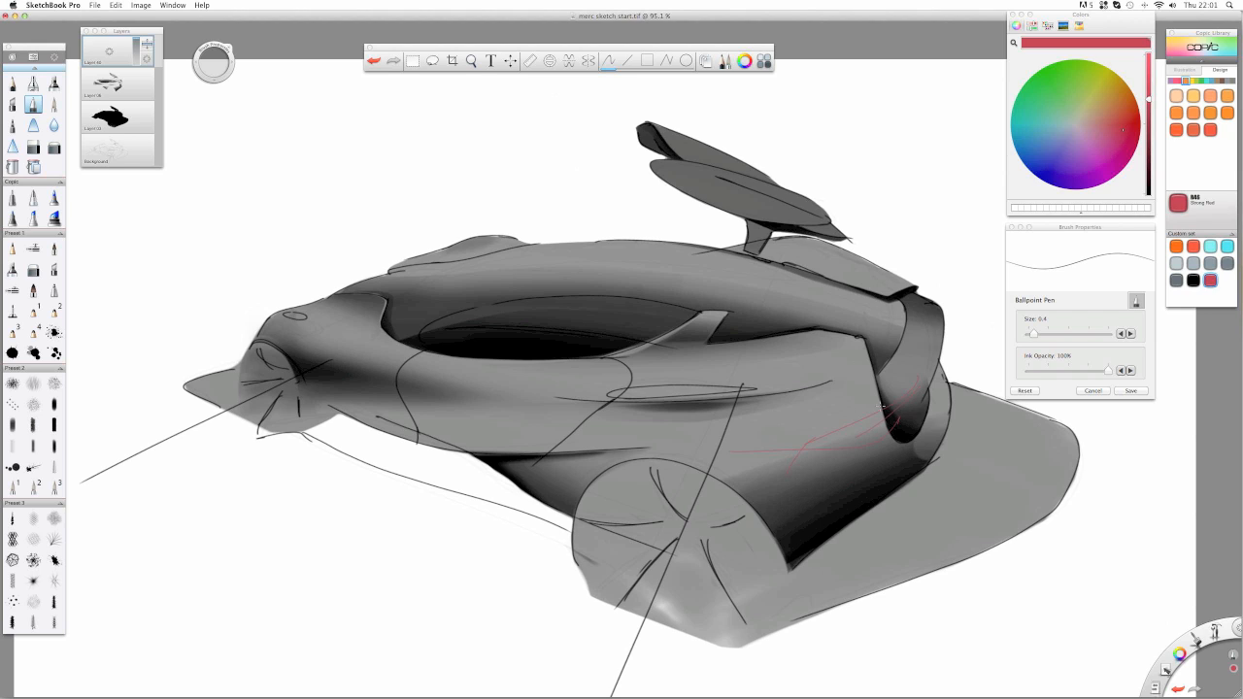
click(55, 83)
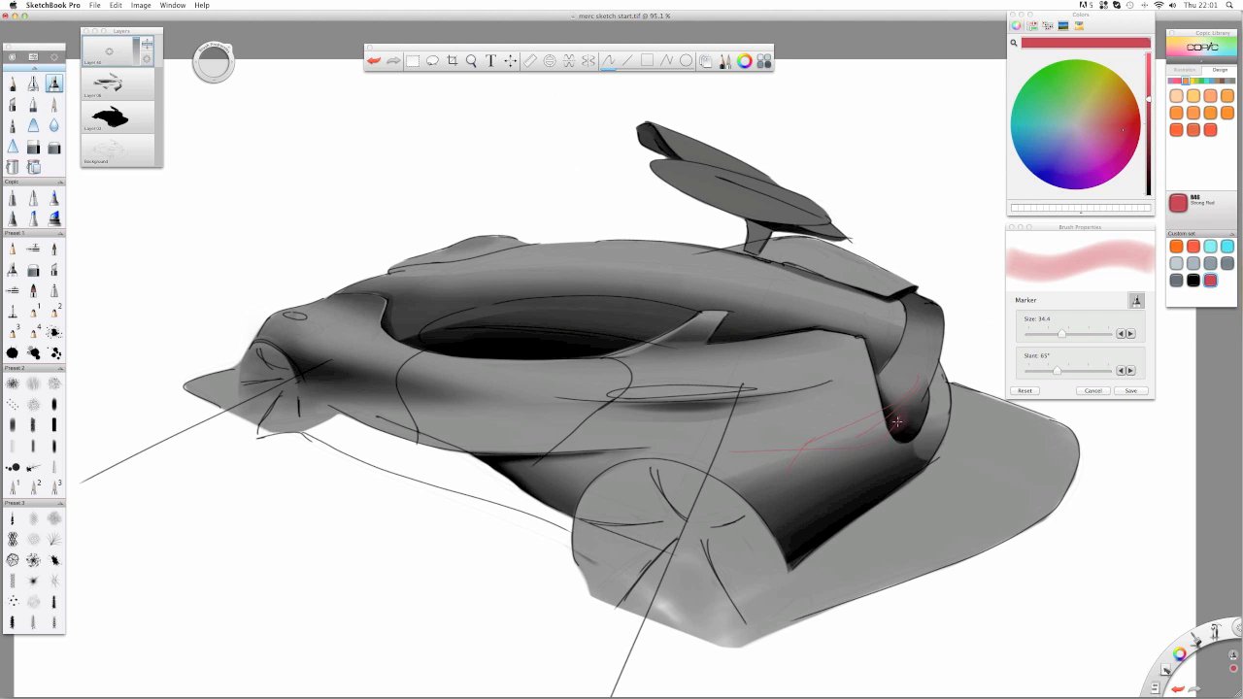
mouse_move(820, 447)
mouse_down()
mouse_move(894, 427)
mouse_move(917, 398)
mouse_move(772, 448)
mouse_up()
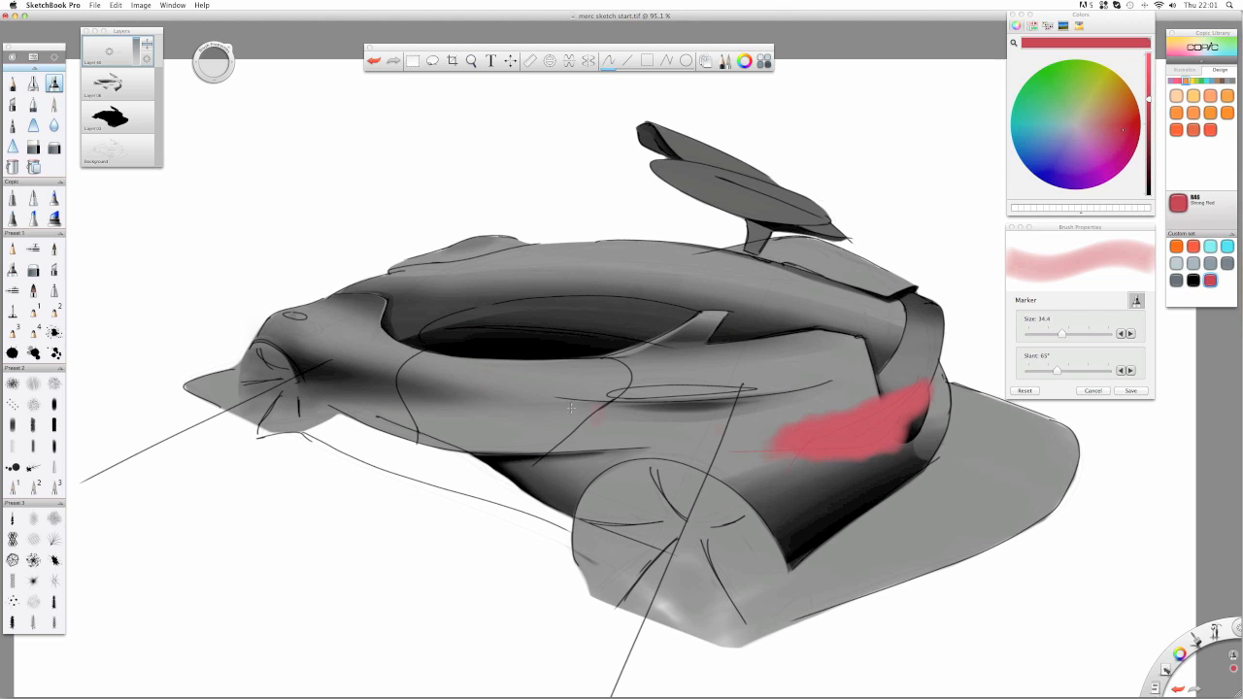
- Trim the red fill into a slim, pointed tail light shape with the Hard Eraser at size 15.4
click(34, 147)
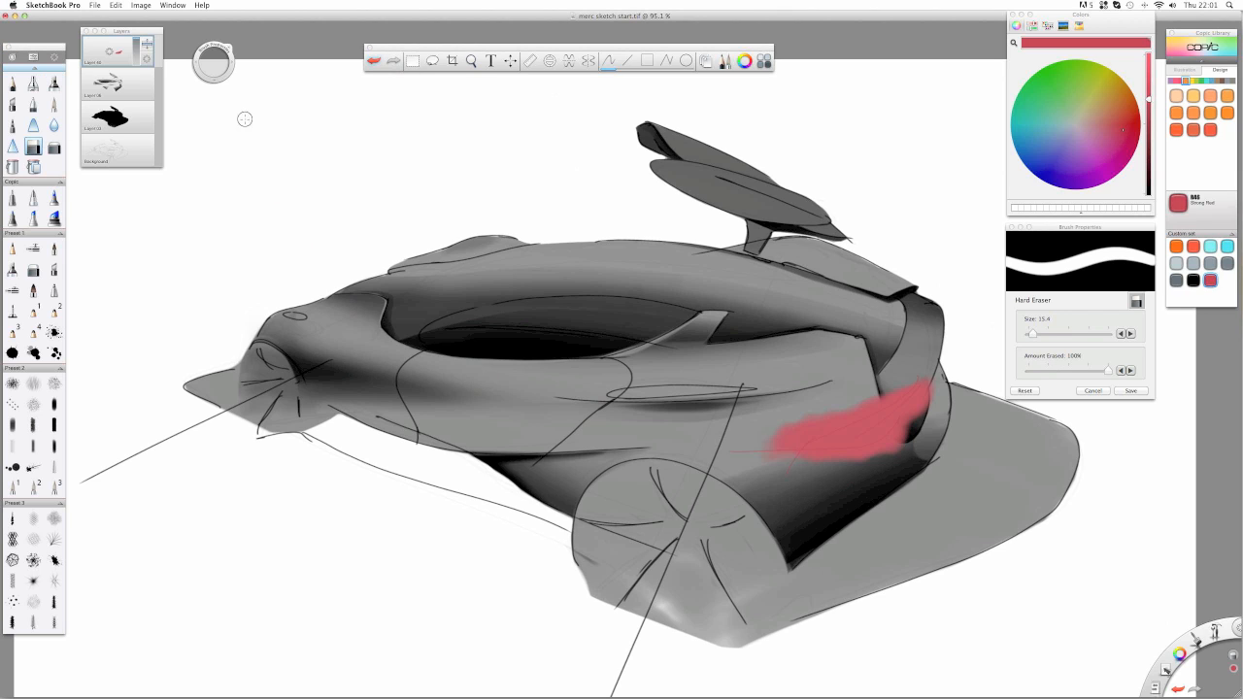
mouse_move(907, 384)
mouse_down()
mouse_move(766, 445)
mouse_move(791, 426)
mouse_move(758, 437)
mouse_move(842, 400)
mouse_move(718, 453)
mouse_move(793, 445)
mouse_up()
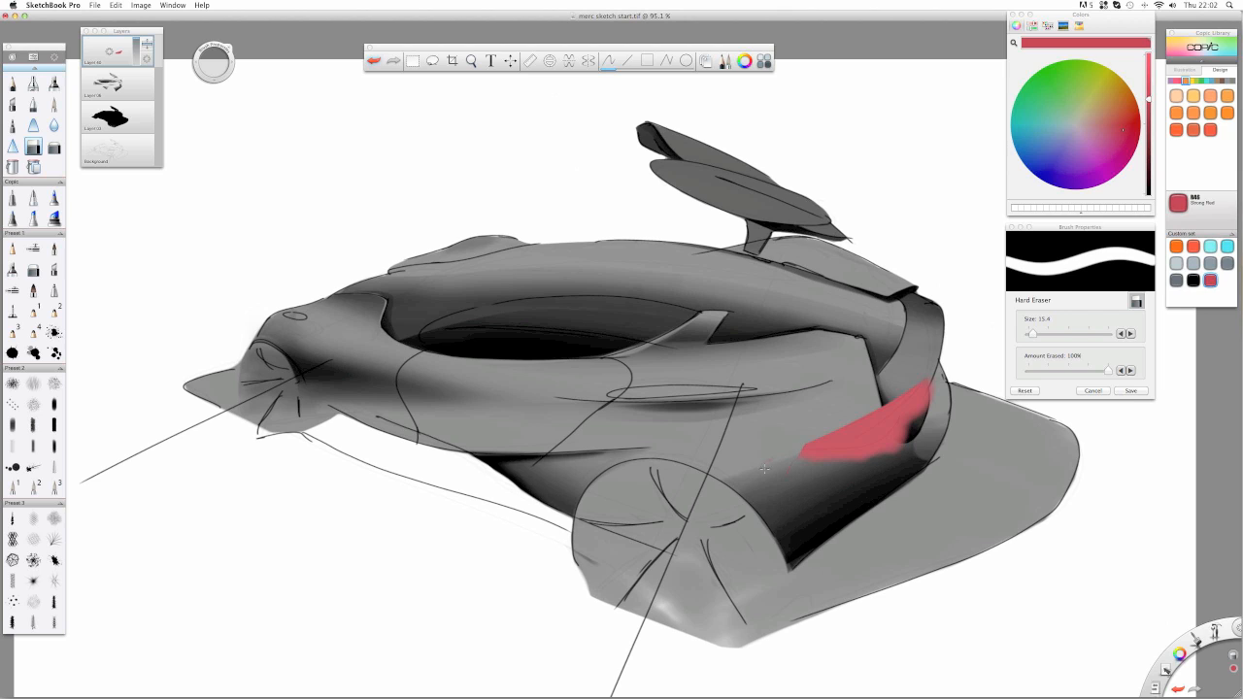
mouse_move(895, 444)
mouse_down()
mouse_move(910, 419)
mouse_move(892, 447)
mouse_move(909, 417)
mouse_move(899, 433)
mouse_move(825, 459)
mouse_move(773, 446)
mouse_up()
drag(874, 447, 769, 462)
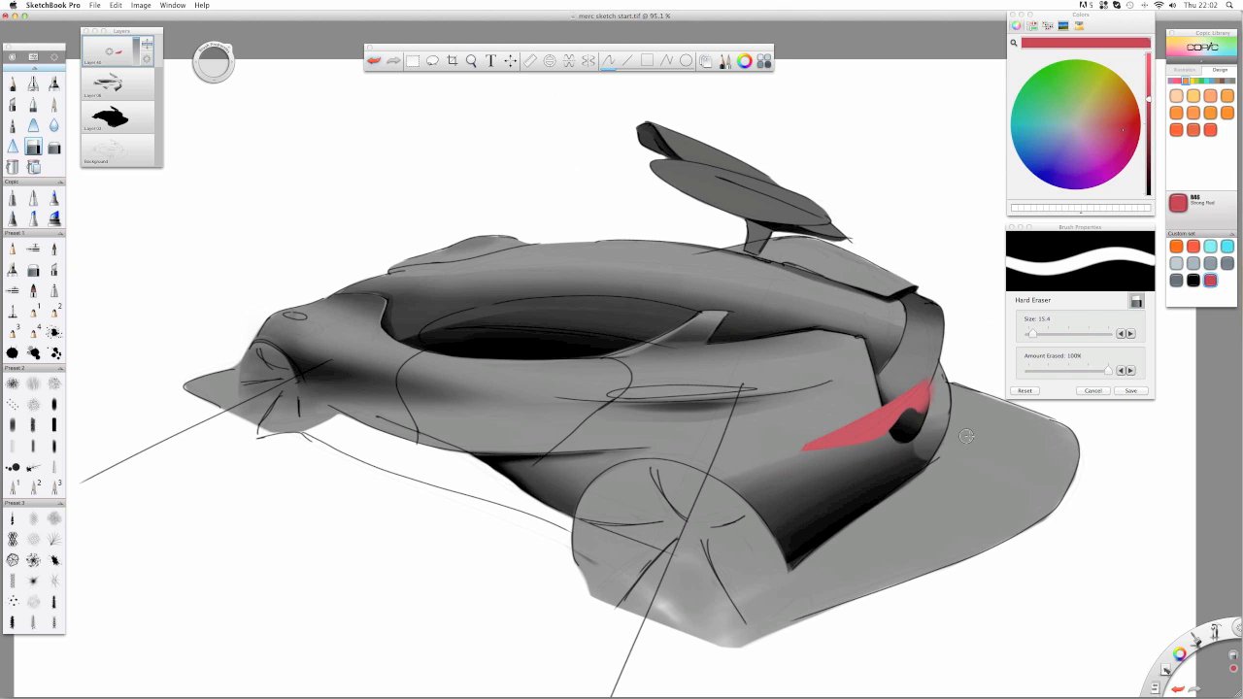
- Clear the red from the dark recess and sharpen the tail light's tip and edges, reducing the Hard Eraser to size 6.1
mouse_move(934, 395)
mouse_down()
mouse_move(916, 419)
mouse_move(920, 401)
mouse_up()
drag(927, 372, 919, 416)
key(space)
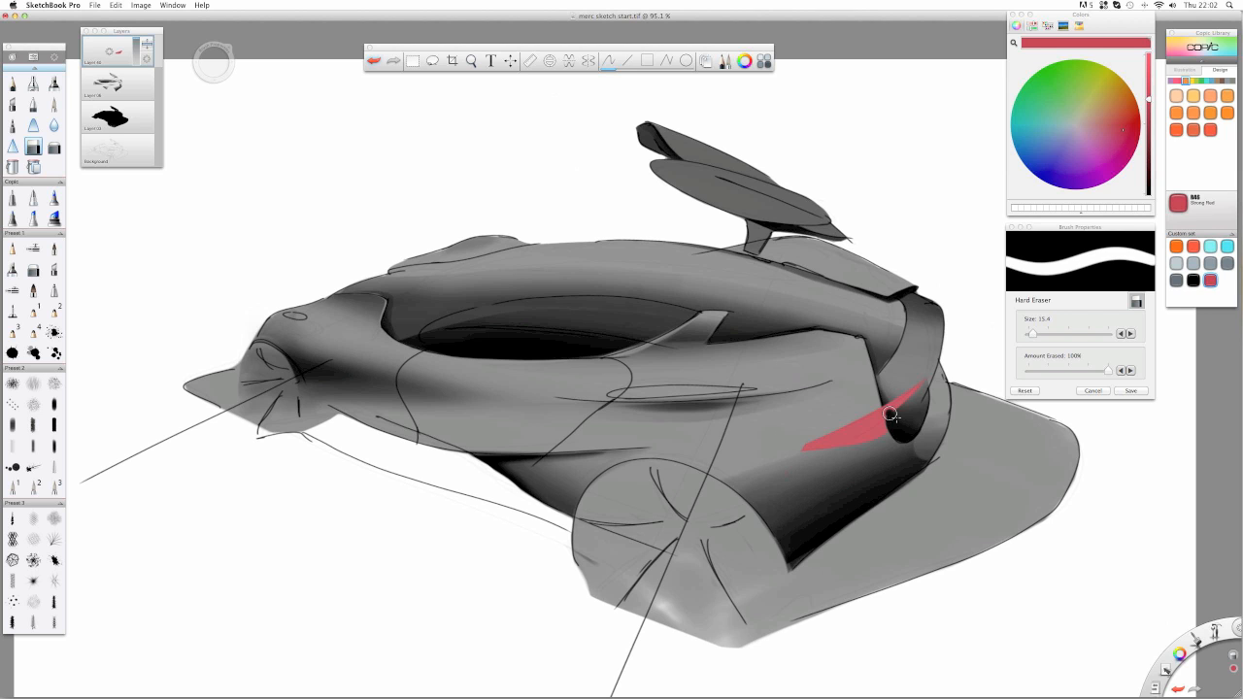
drag(905, 413, 961, 322)
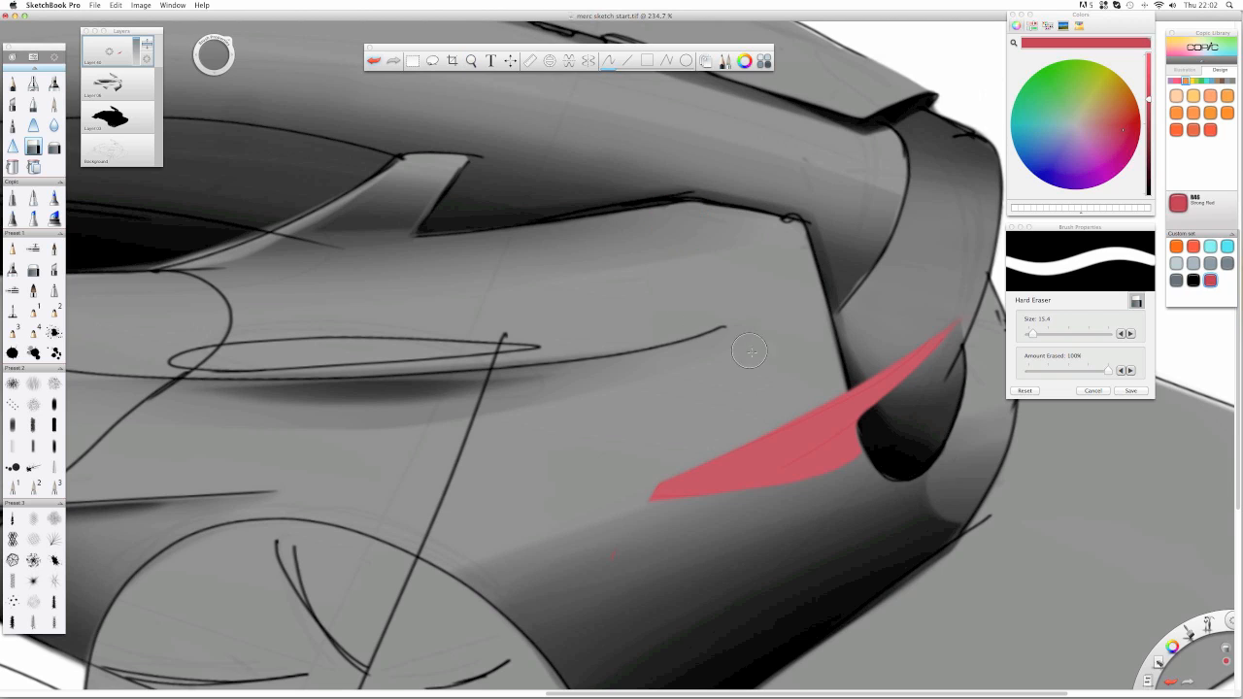
key(b)
mouse_move(766, 348)
mouse_down()
mouse_move(806, 349)
mouse_move(752, 349)
mouse_up()
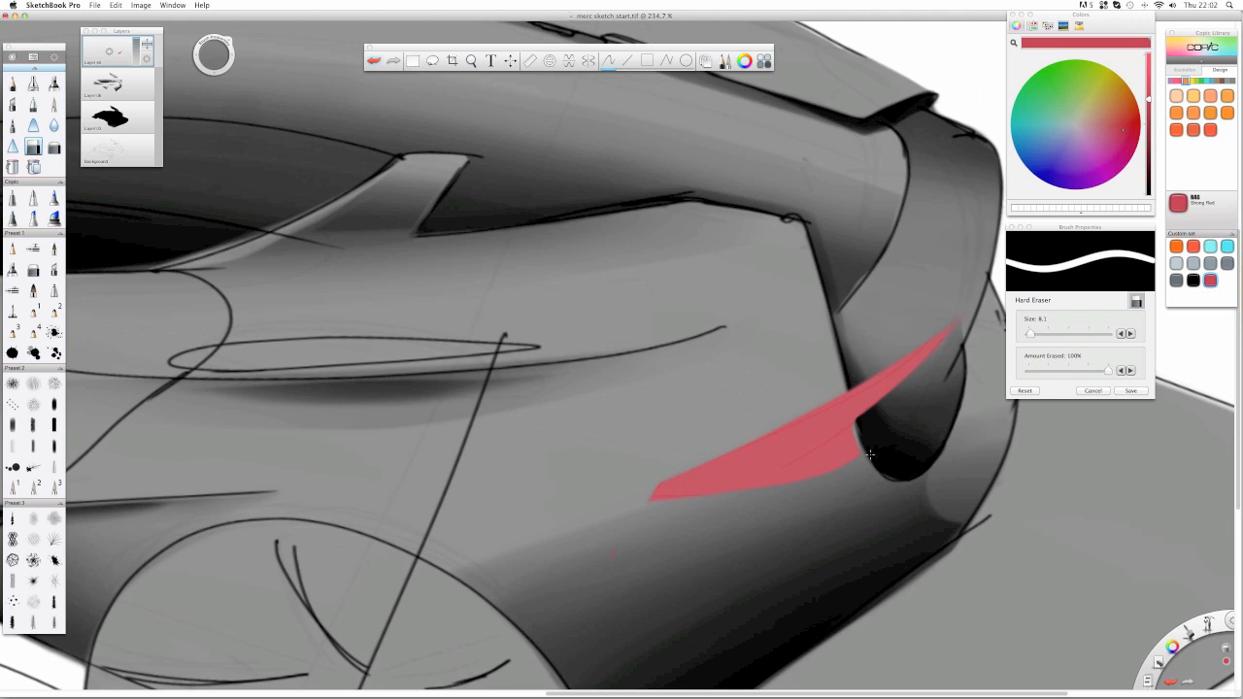
key(space)
drag(782, 394, 656, 308)
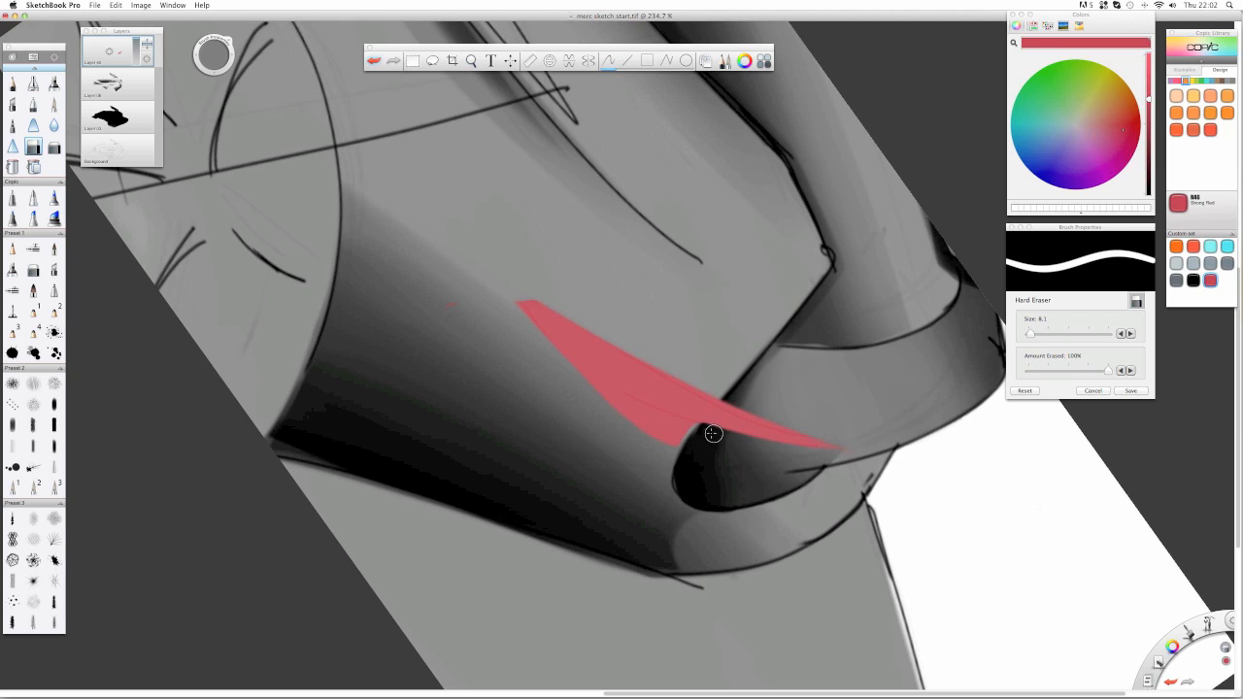
drag(713, 433, 782, 452)
mouse_move(458, 306)
mouse_down()
mouse_move(441, 302)
mouse_move(535, 344)
mouse_up()
drag(591, 325, 824, 437)
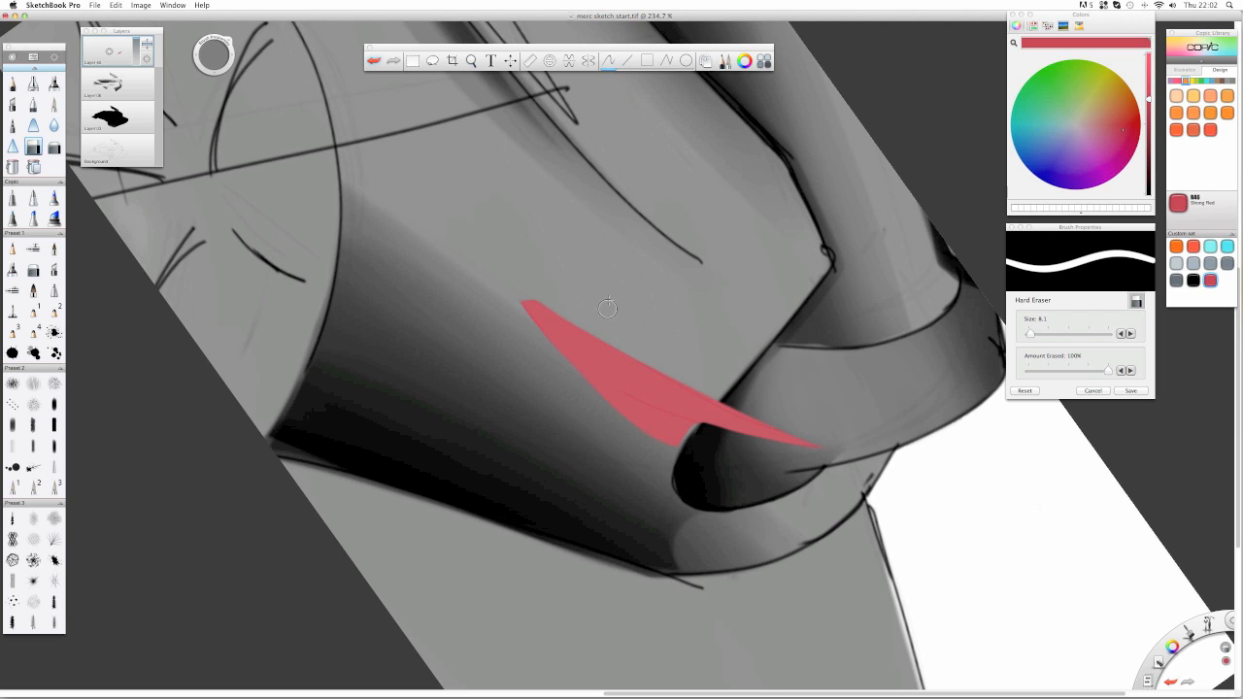
- Try to sketch the far tail light with guide lines on a new layer using the Ballpoint Pen, then merge the layer down
key(space)
drag(607, 274, 470, 326)
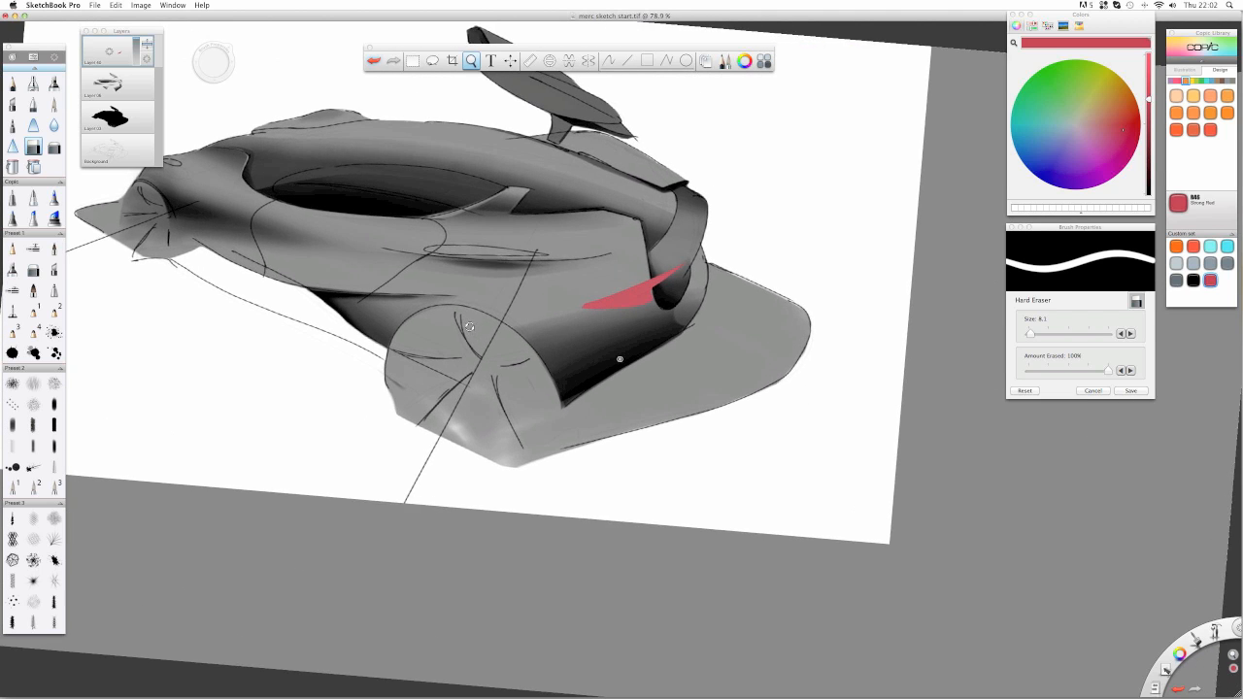
mouse_move(457, 375)
mouse_down()
mouse_move(629, 442)
mouse_move(596, 479)
mouse_up()
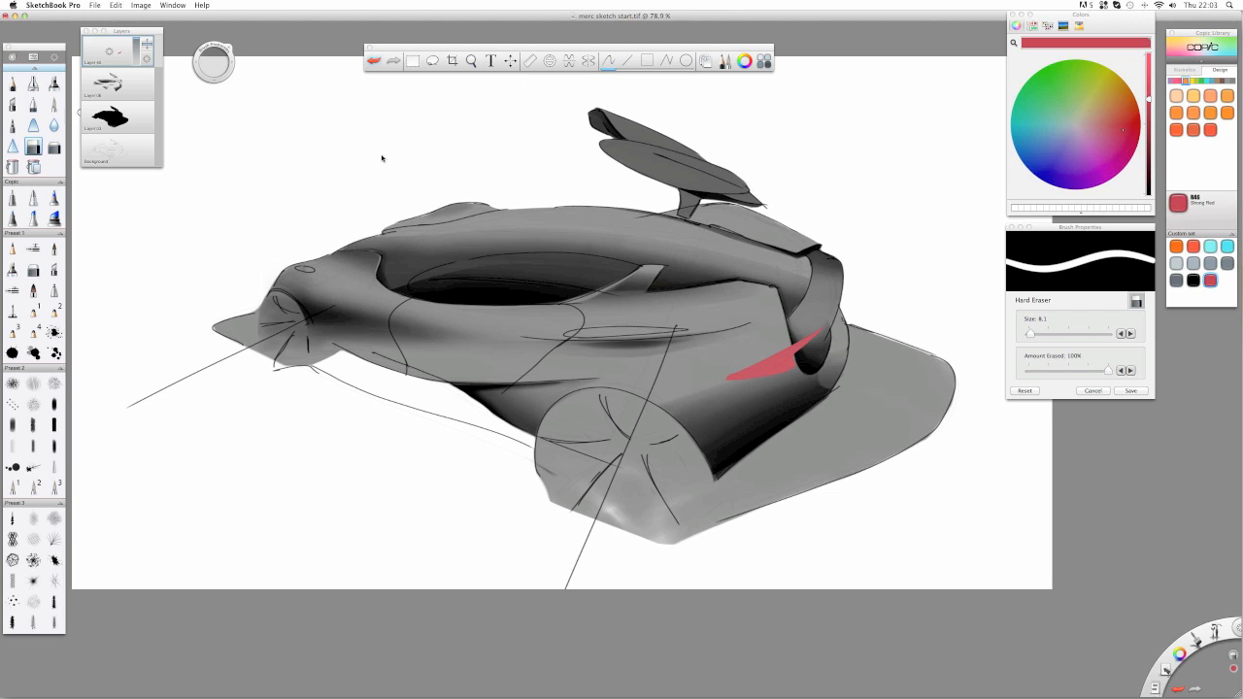
click(33, 104)
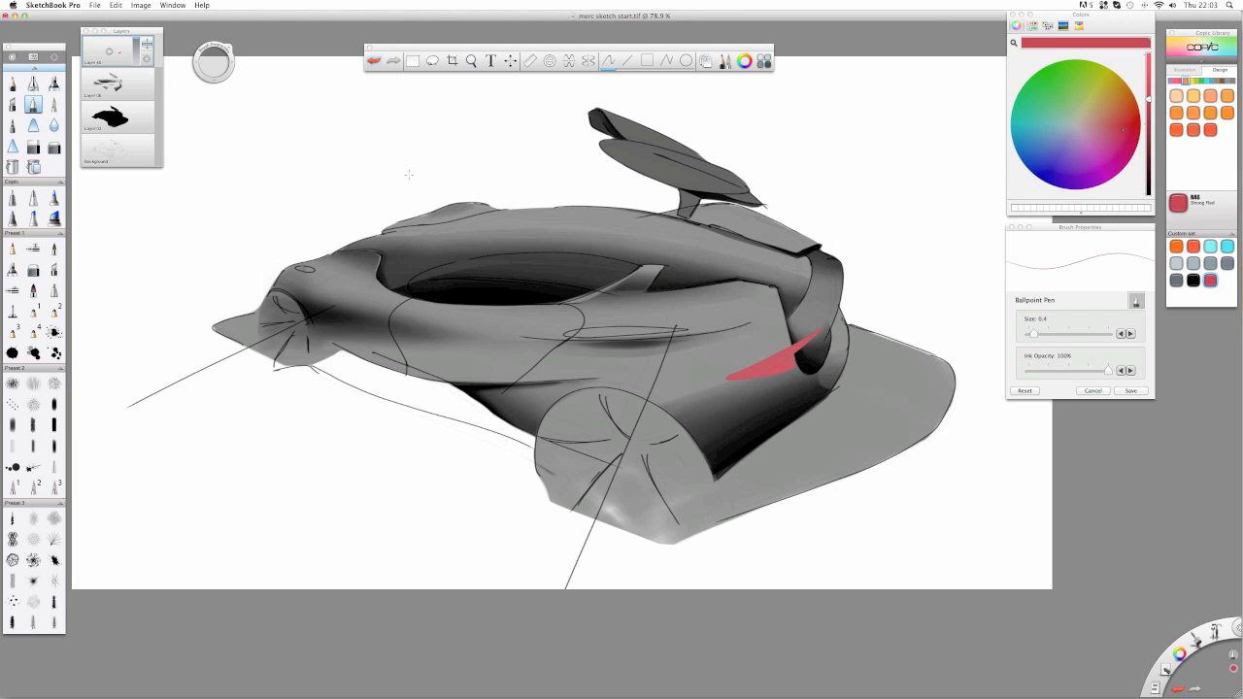
drag(112, 51, 113, 19)
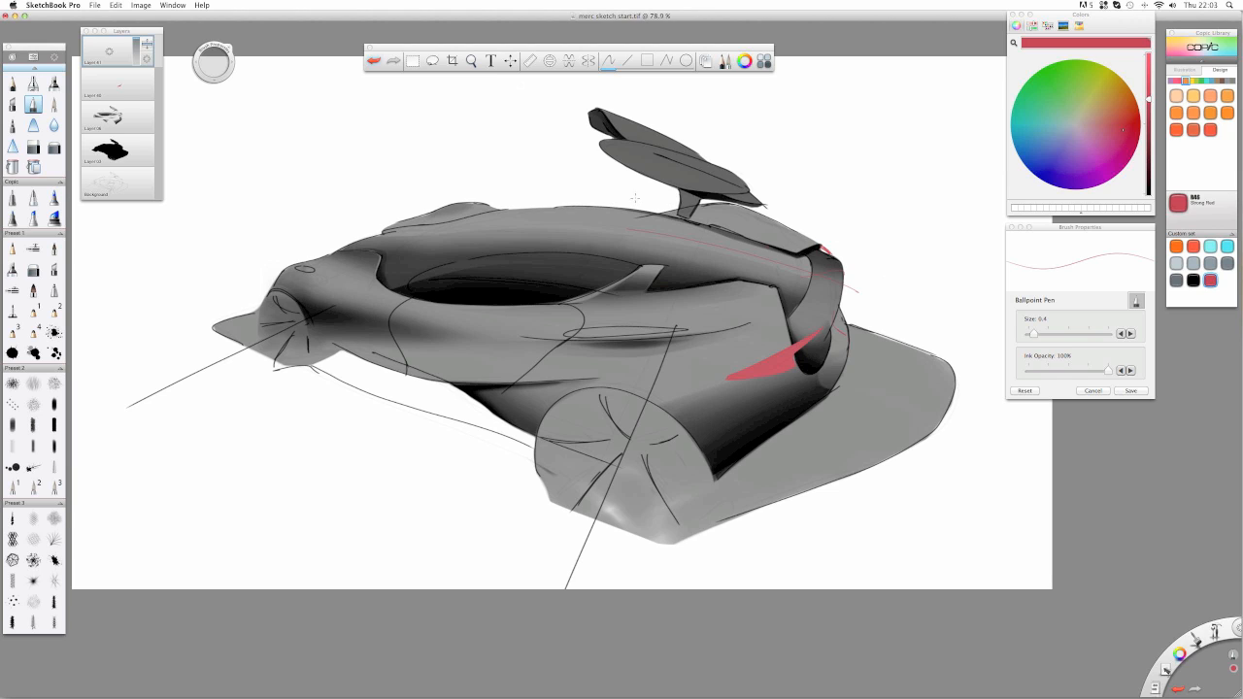
click(33, 146)
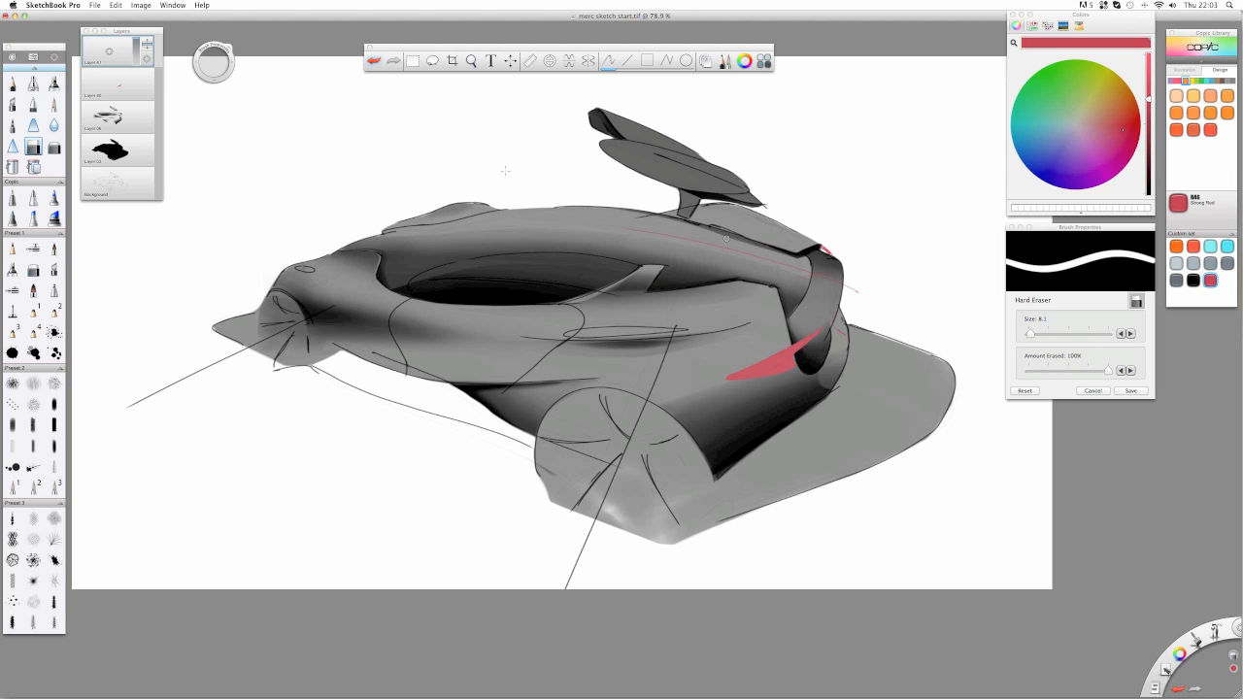
drag(109, 52, 108, 65)
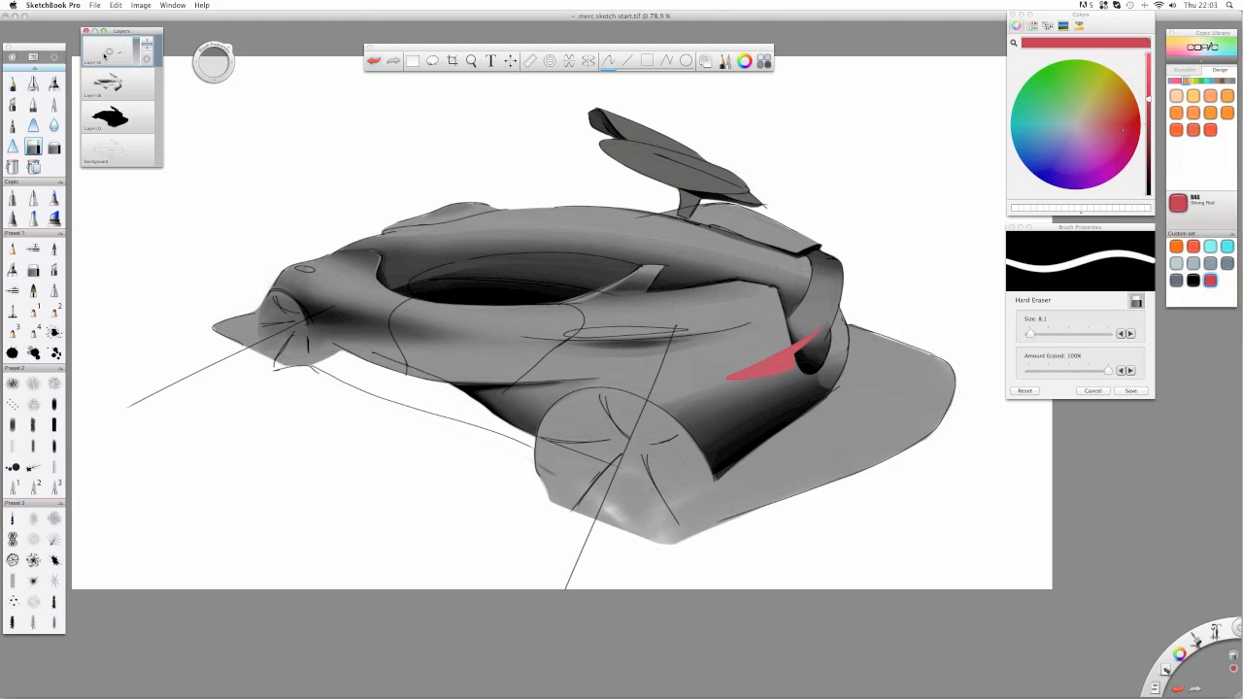
- On a new layer, paint bright orange-red over the tail light and the far rear corner with the Marker at size 34.4
drag(107, 53, 109, 22)
click(54, 84)
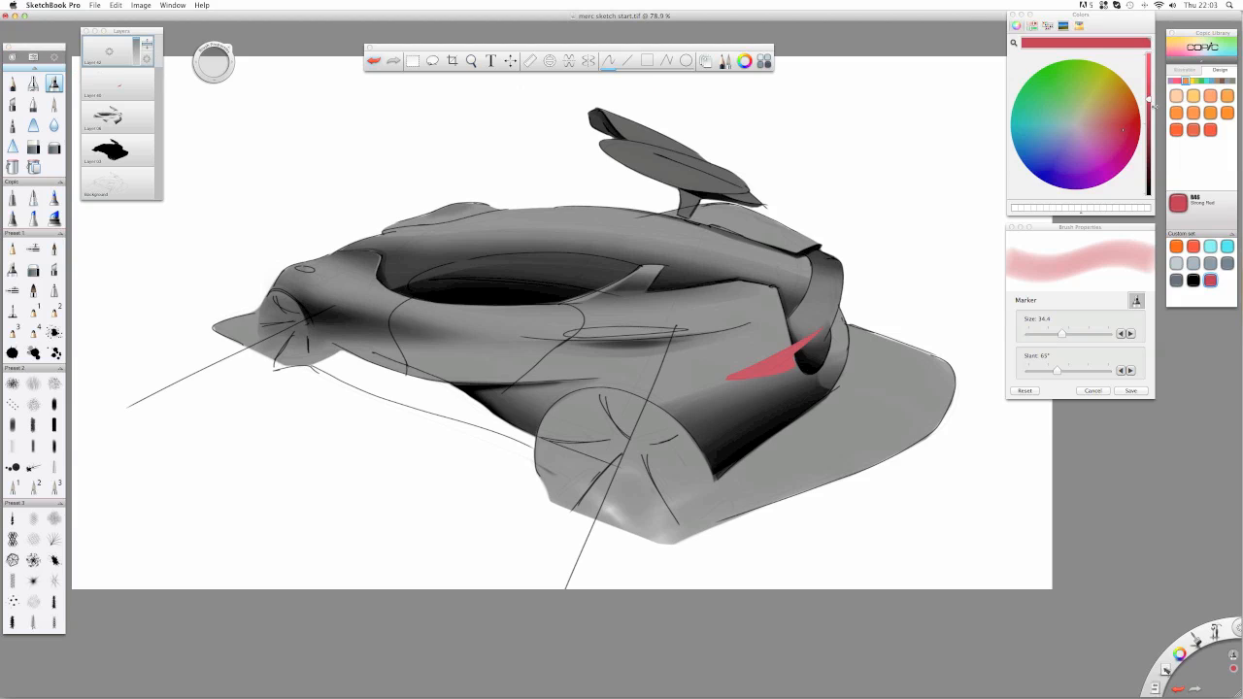
drag(1149, 101, 1150, 54)
click(1136, 121)
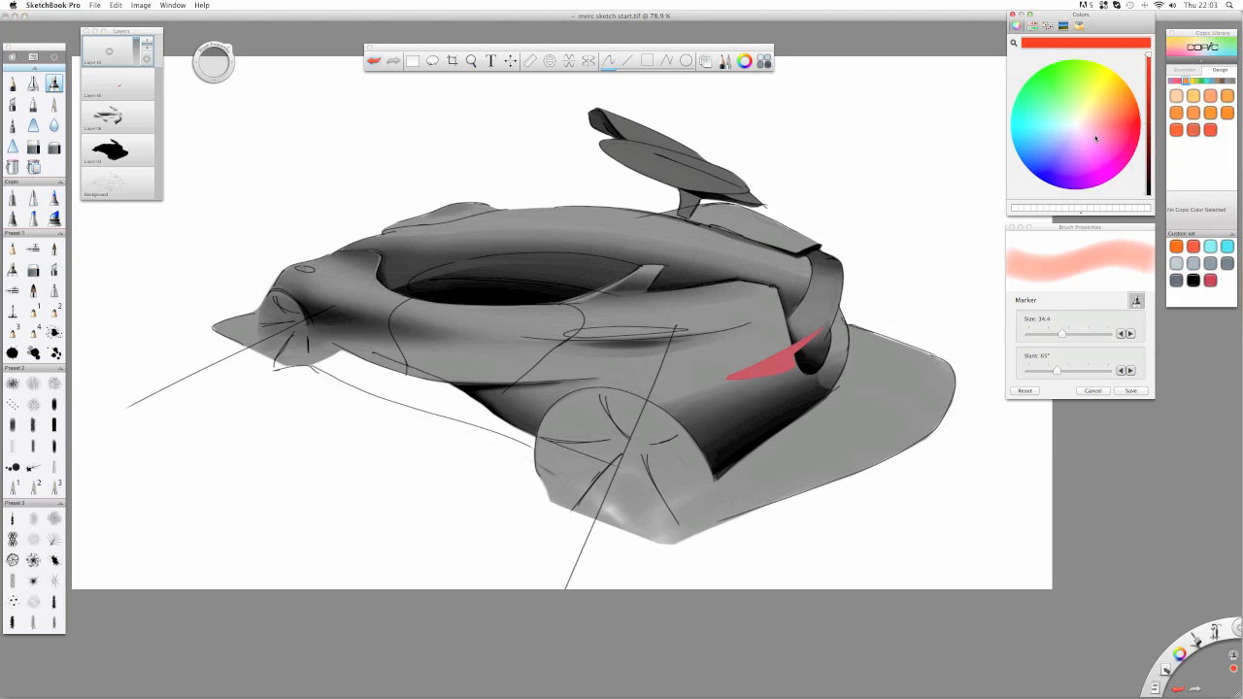
mouse_move(747, 381)
mouse_down()
mouse_move(801, 366)
mouse_move(670, 392)
mouse_up()
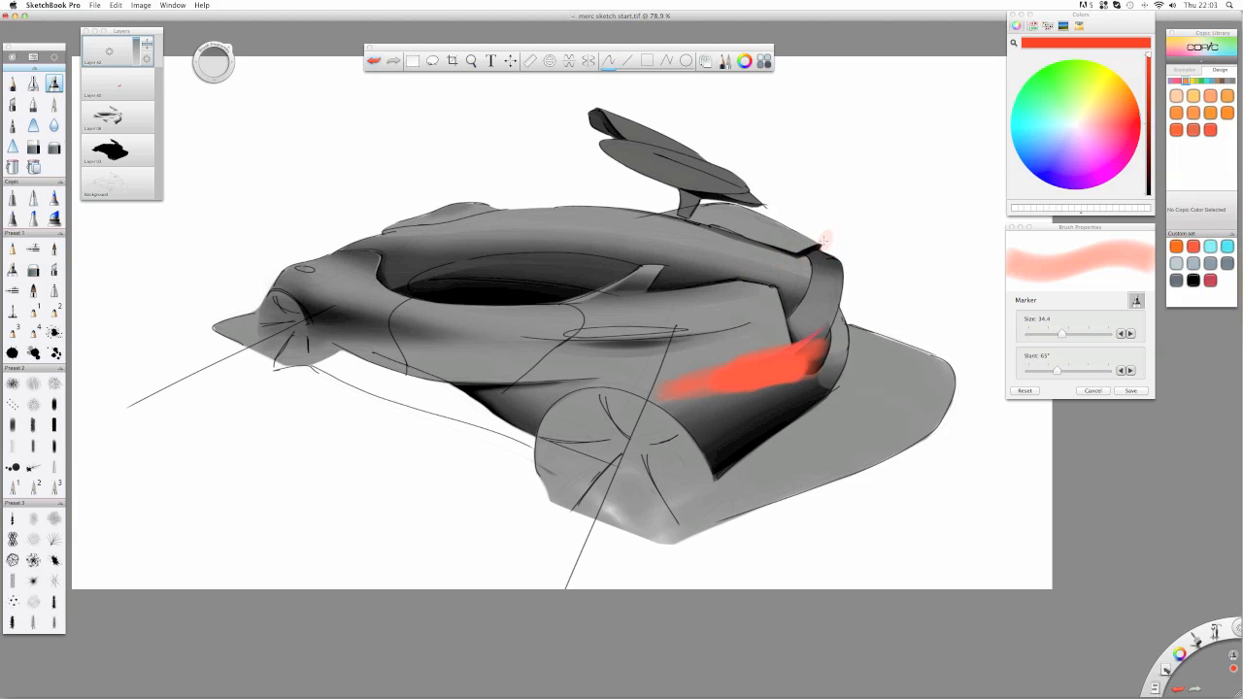
drag(824, 238, 814, 248)
- Erase the far corner's orange-red paint down to a small light shape with the Hard Eraser at size 6.1
click(33, 146)
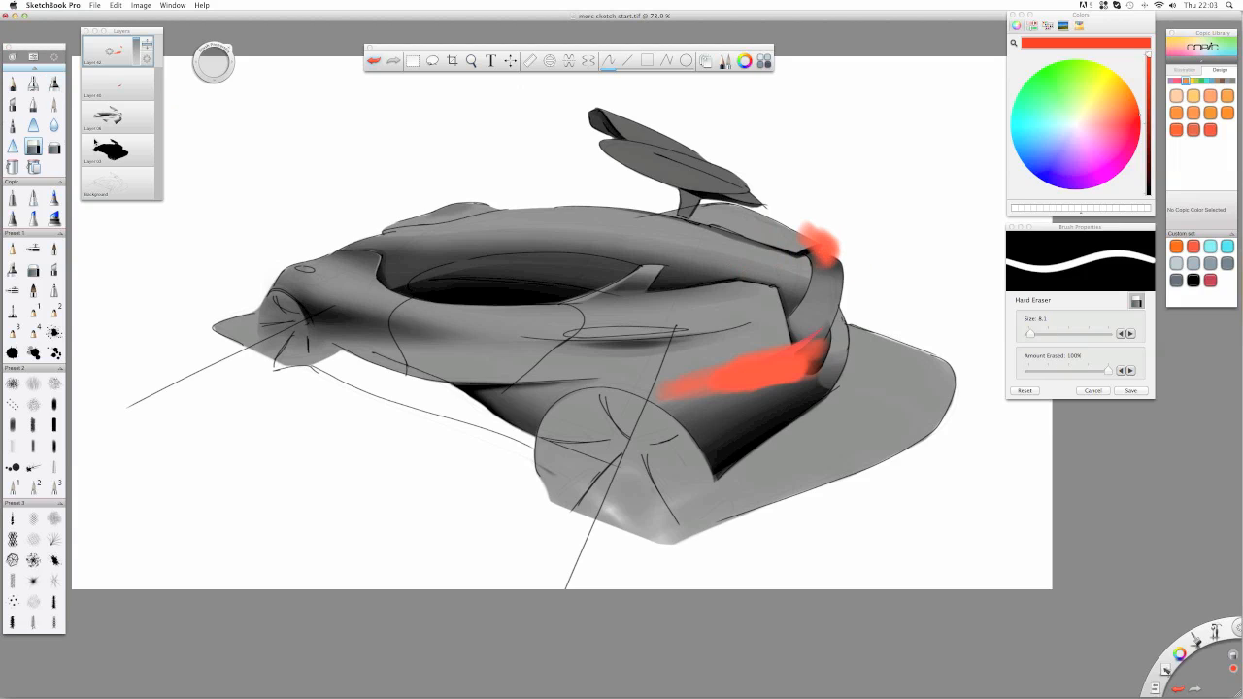
mouse_move(810, 235)
mouse_down()
mouse_move(825, 250)
mouse_move(830, 232)
mouse_move(816, 234)
mouse_up()
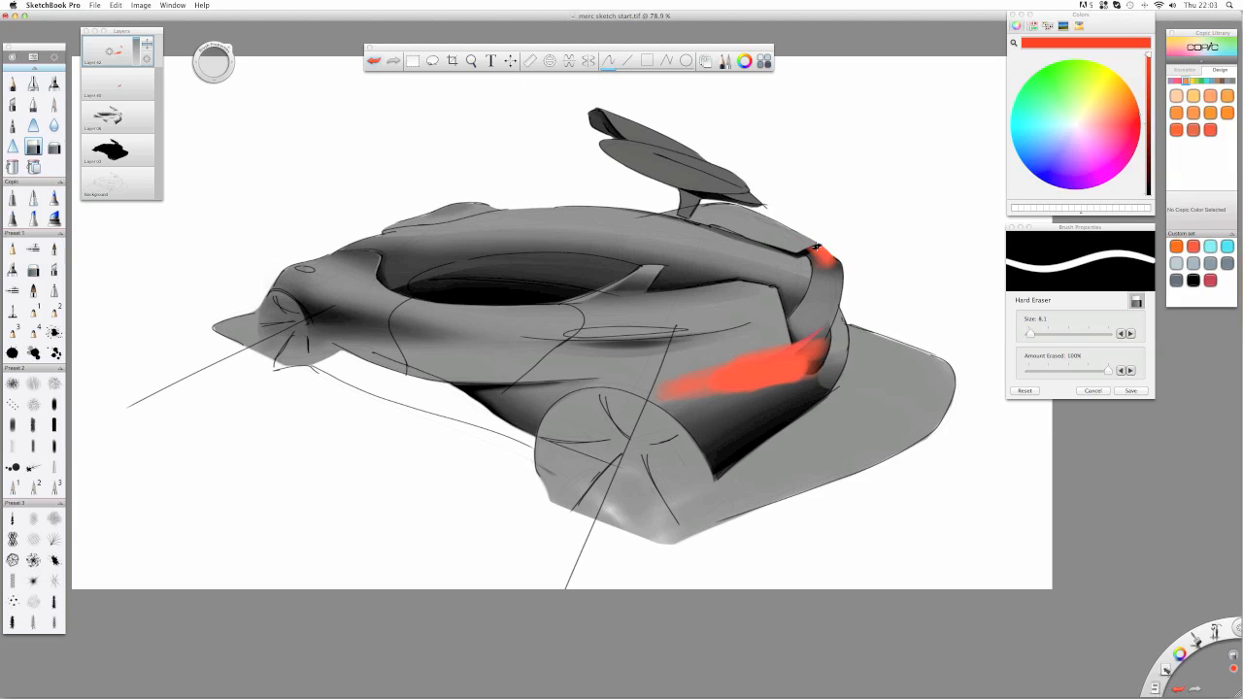
mouse_move(815, 257)
mouse_down()
mouse_move(833, 261)
mouse_move(816, 264)
mouse_up()
key(super+z)
drag(826, 258, 837, 270)
key(space)
drag(847, 227, 874, 199)
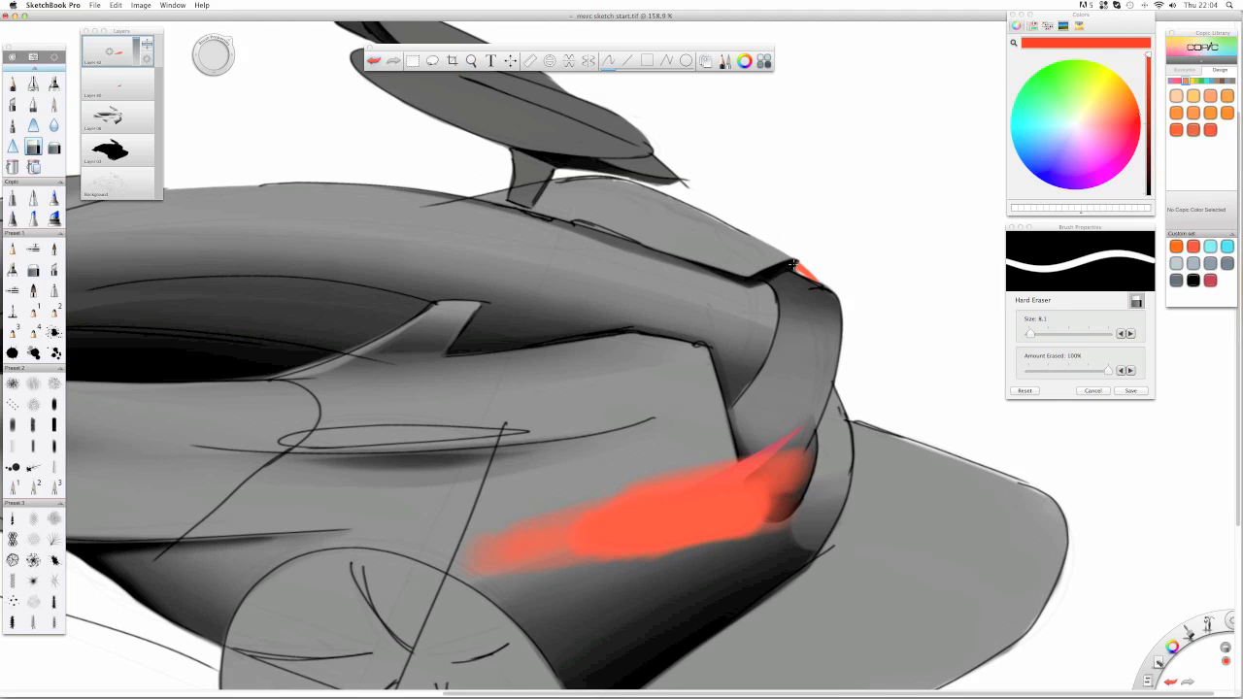
key(super+z)
drag(791, 265, 804, 281)
- Lower the orange-red layer's opacity and erase the spill along the near tail light's upper edge, enlarging the Hard Eraser to size 13.4
key(space)
drag(645, 352, 798, 336)
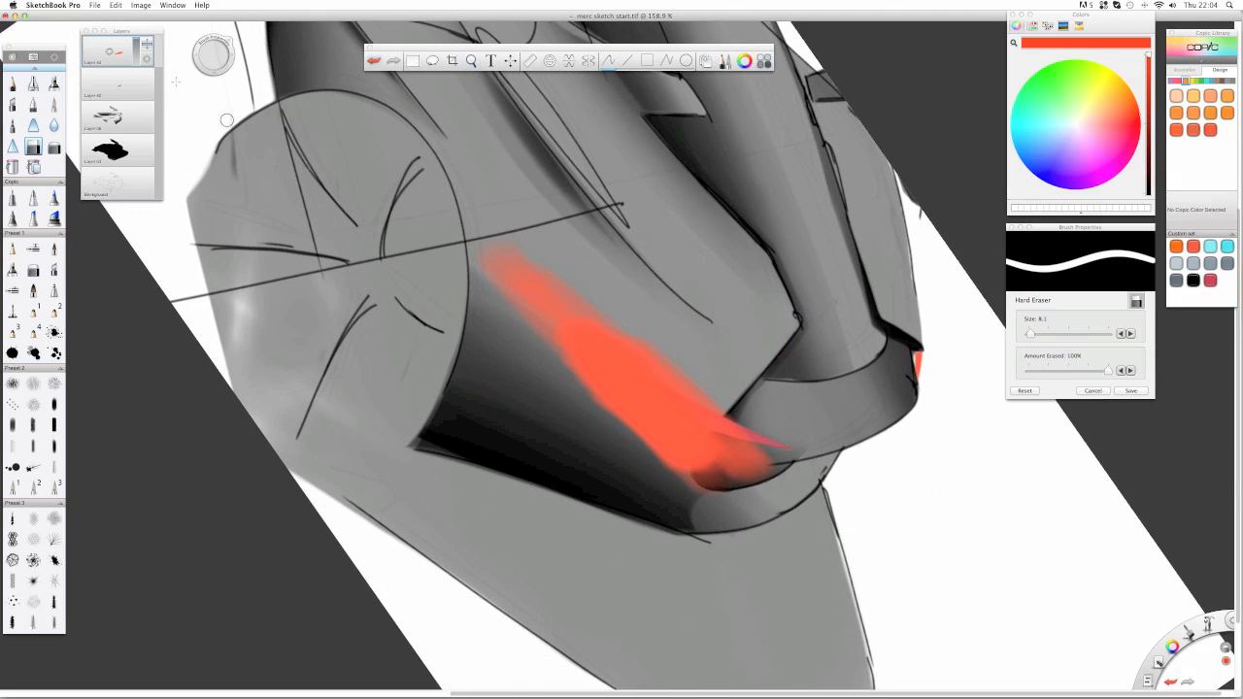
drag(137, 44, 135, 46)
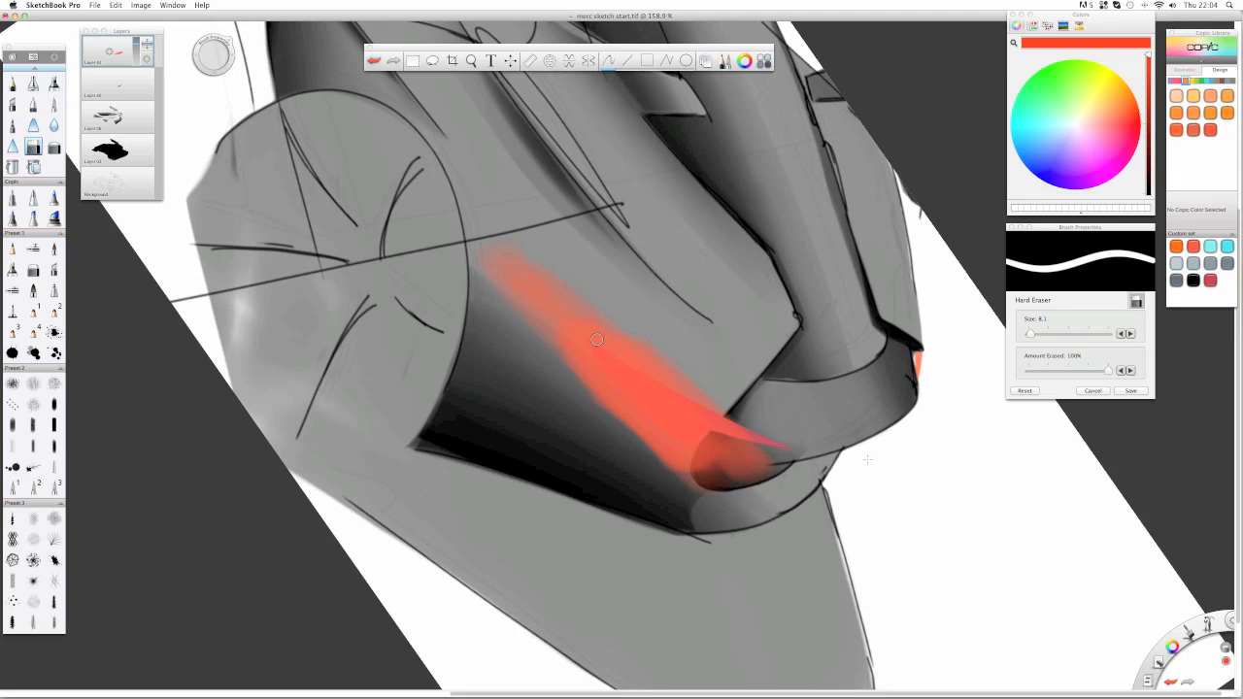
drag(603, 342, 695, 388)
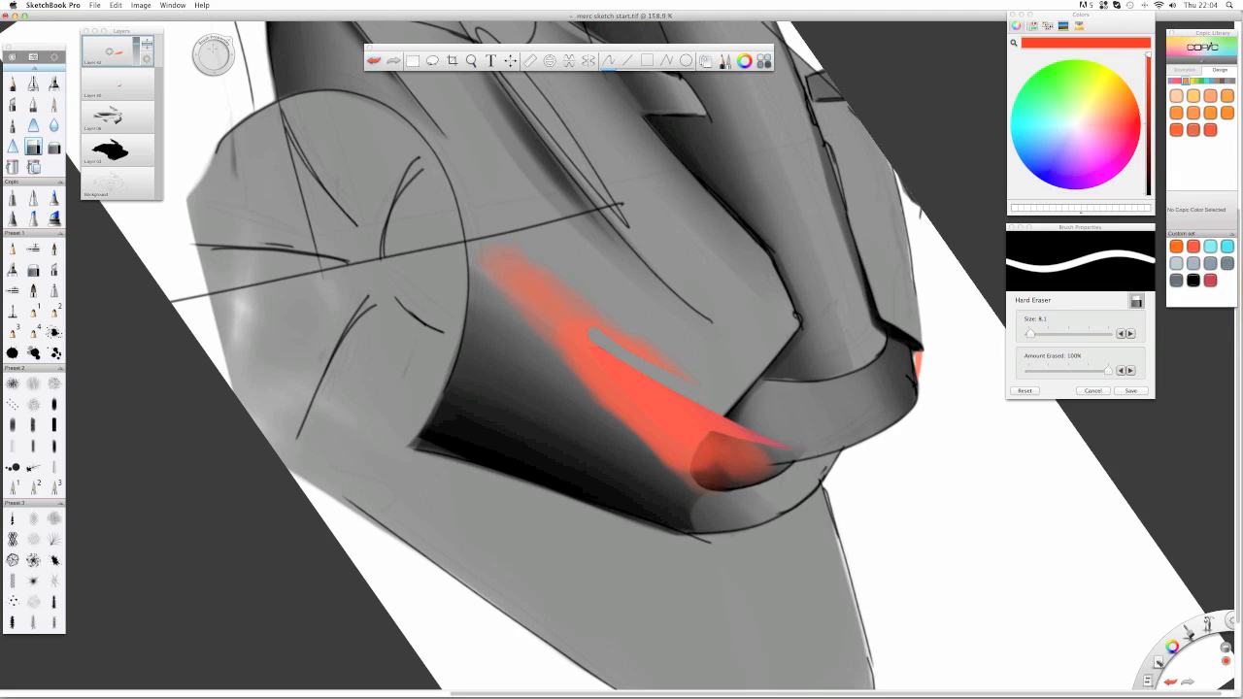
drag(213, 53, 223, 54)
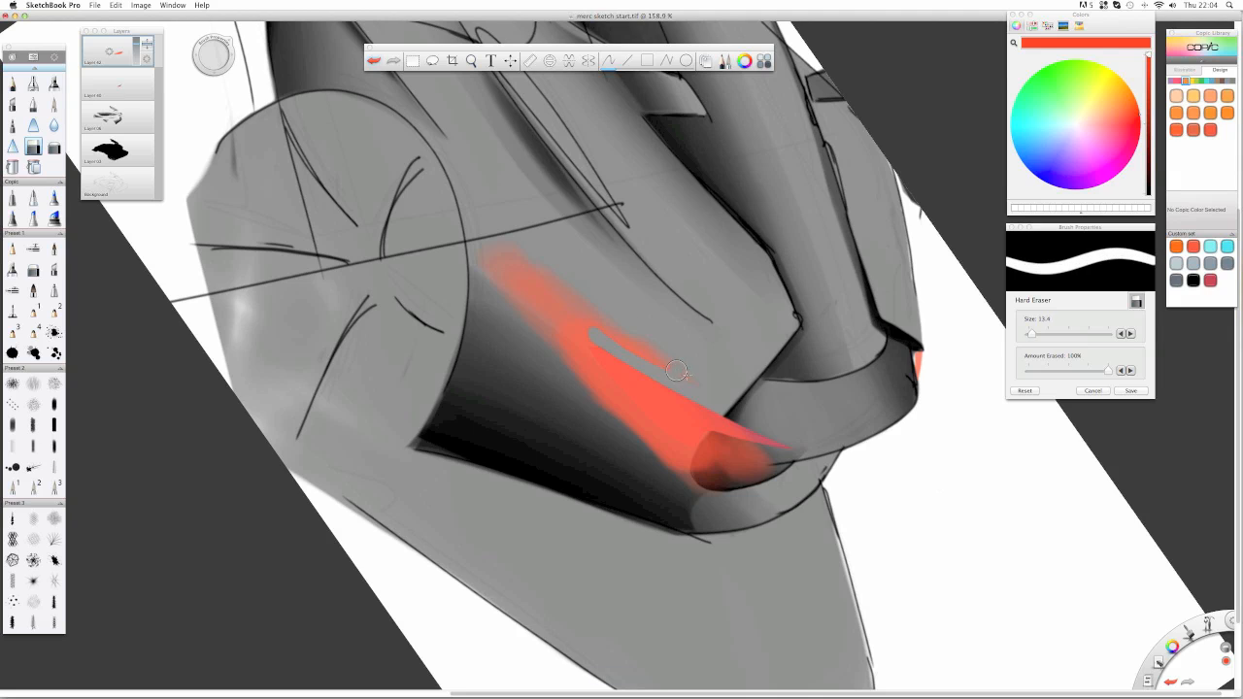
mouse_move(677, 371)
mouse_down()
mouse_move(461, 259)
mouse_move(580, 321)
mouse_move(594, 296)
mouse_up()
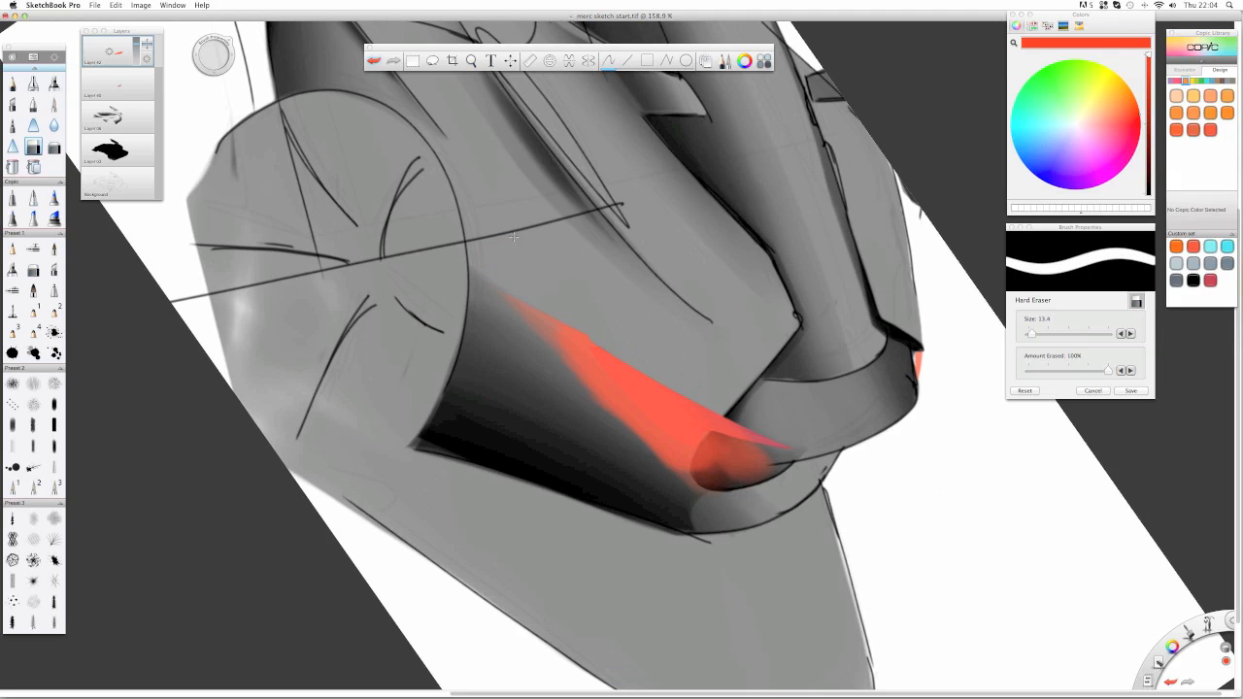
- Erase the orange-red spill from the dark recess, the tail light's lower edge and its front end with the Hard Eraser
click(709, 444)
mouse_move(731, 447)
mouse_down()
mouse_move(778, 465)
mouse_move(753, 488)
mouse_move(702, 481)
mouse_move(705, 451)
mouse_up()
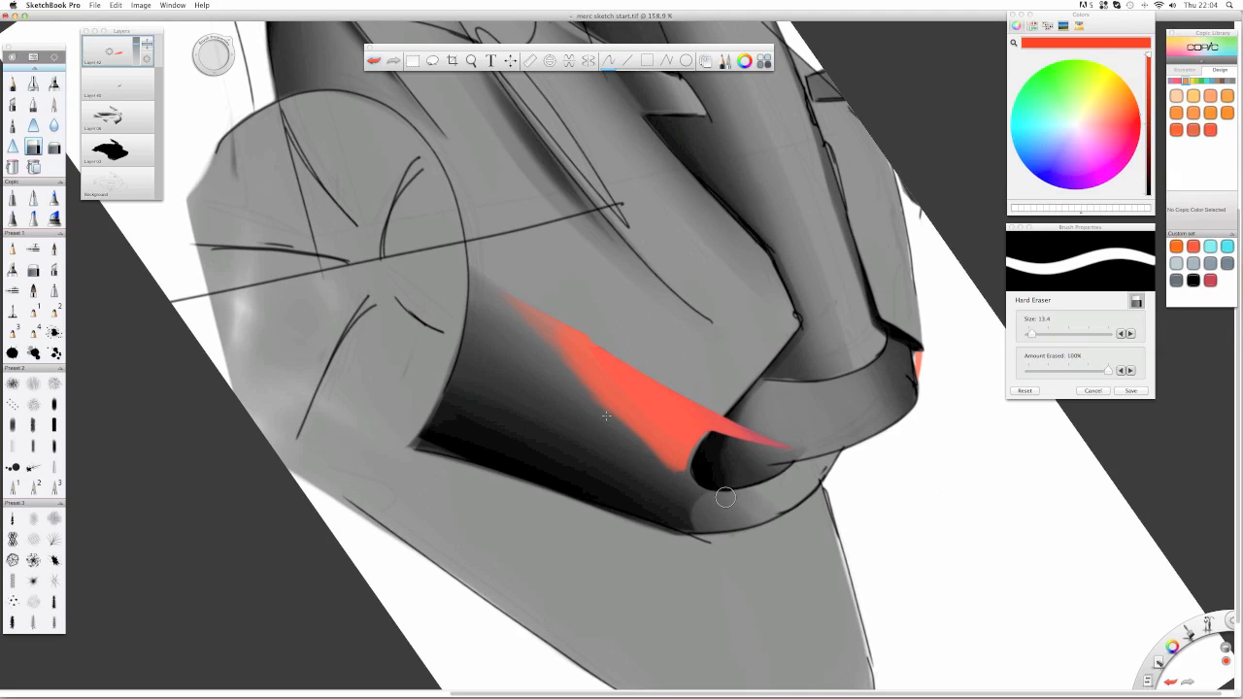
mouse_move(575, 351)
mouse_down()
mouse_move(648, 438)
mouse_move(755, 504)
mouse_move(577, 354)
mouse_move(681, 461)
mouse_move(709, 471)
mouse_move(574, 350)
mouse_move(735, 500)
mouse_up()
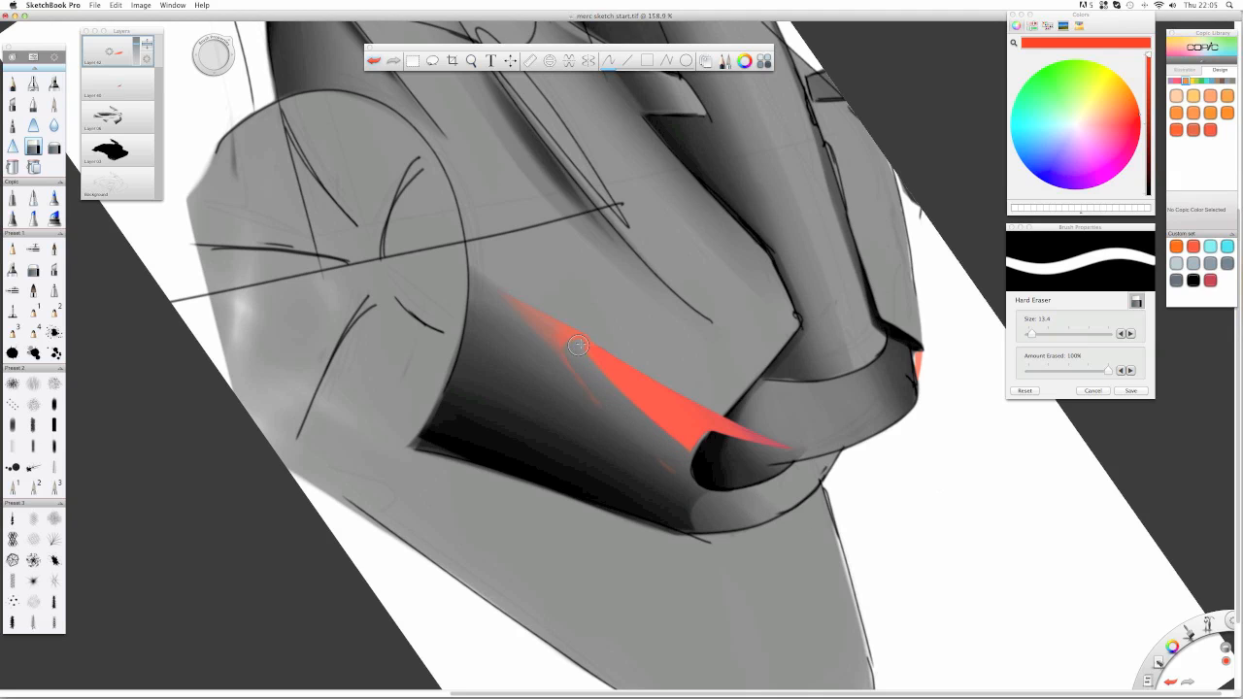
drag(571, 336, 637, 426)
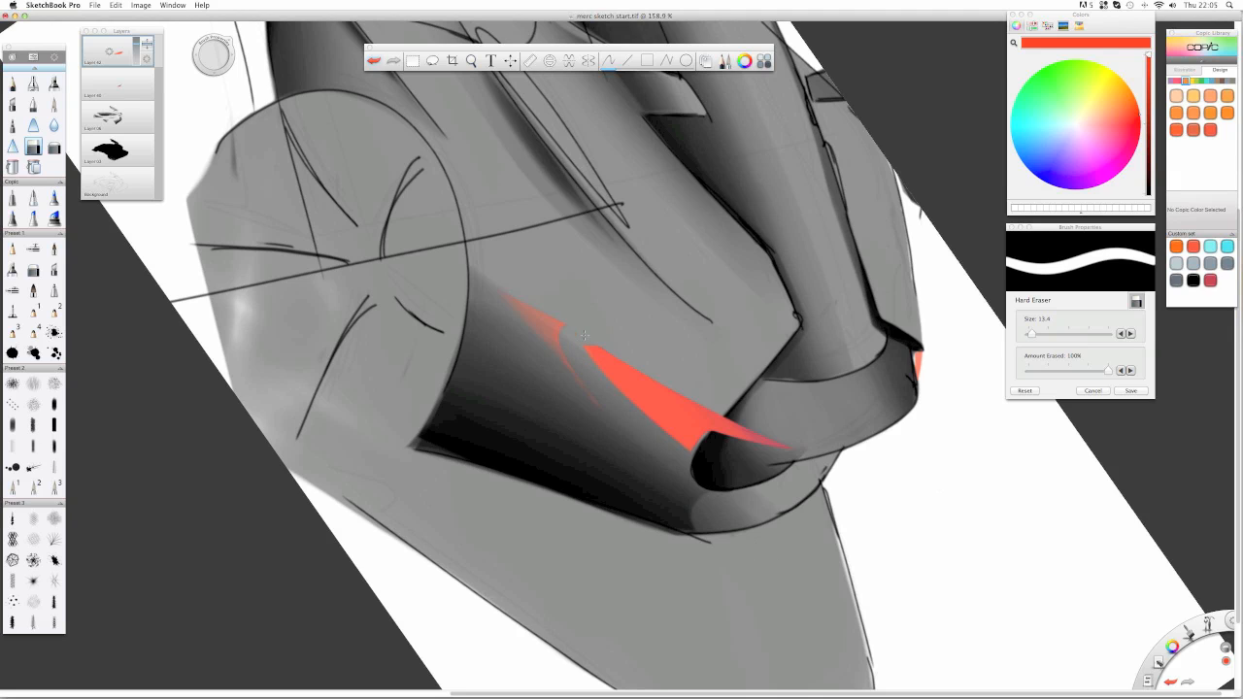
mouse_move(552, 335)
mouse_down()
mouse_move(576, 348)
mouse_move(659, 450)
mouse_move(549, 343)
mouse_up()
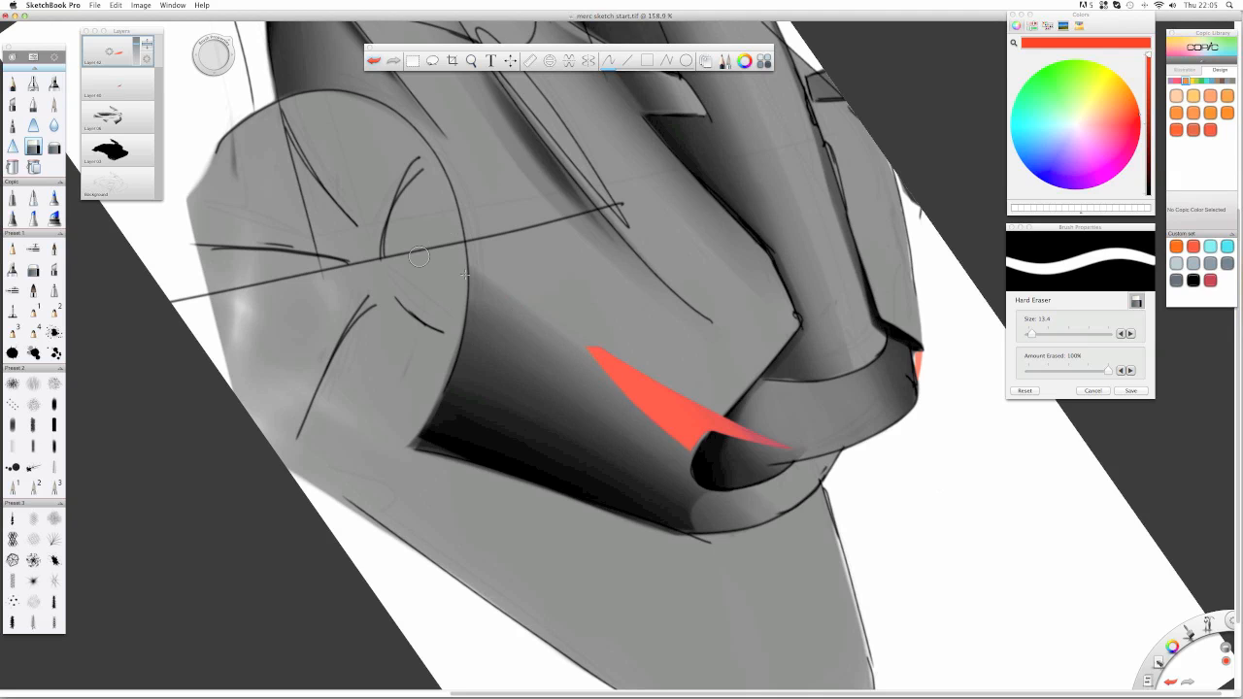
- Spray a broad white highlight on the body side below the cockpit with the Airbrush at size 255, then reduce its size to 156.5
key(space)
drag(623, 251, 582, 363)
key(space)
mouse_move(558, 416)
mouse_down()
mouse_move(655, 413)
mouse_move(661, 445)
mouse_up()
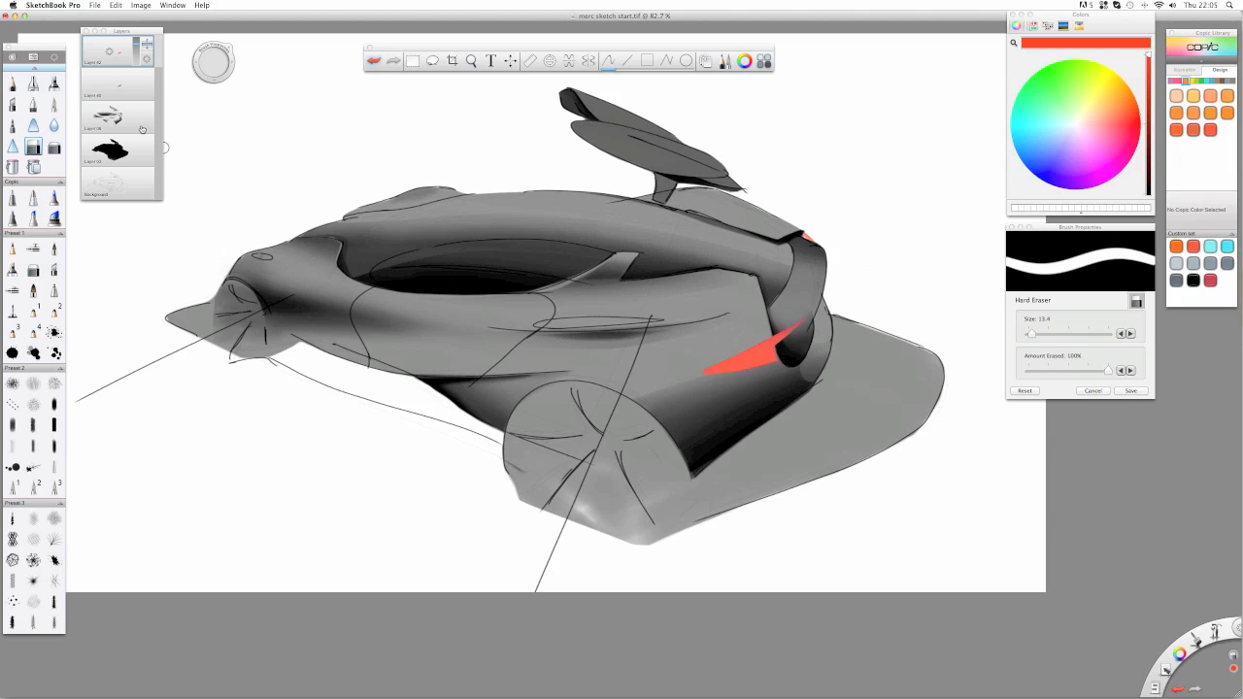
click(33, 84)
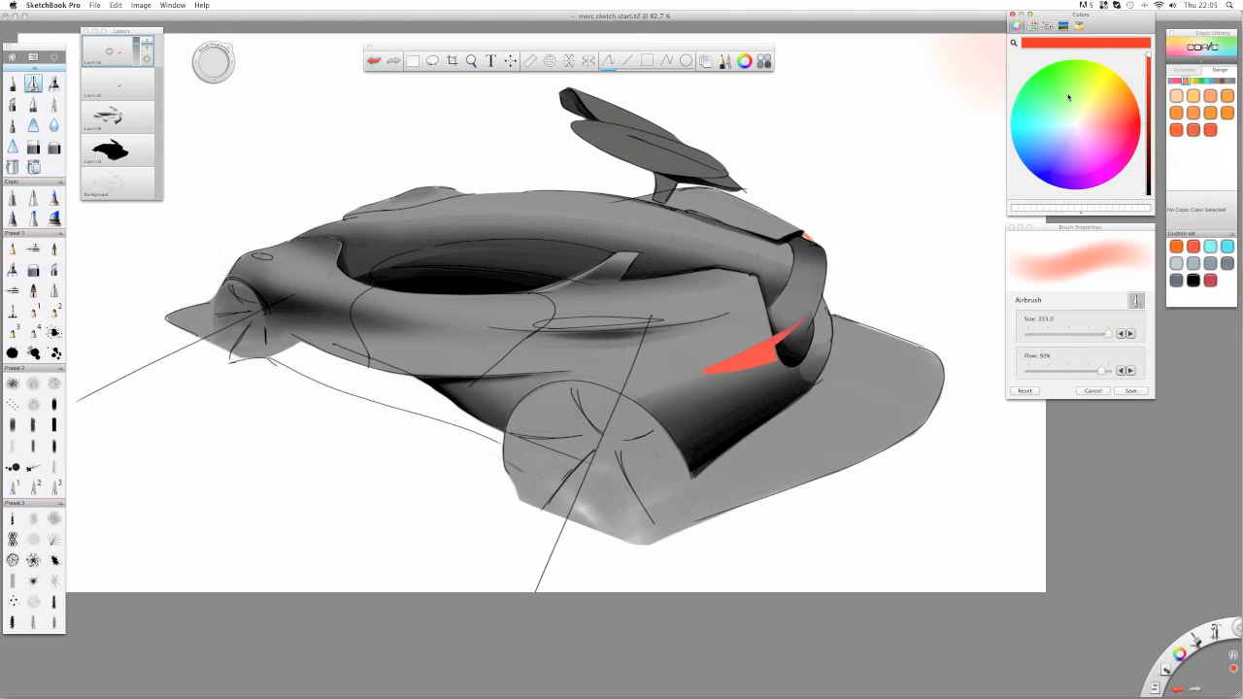
click(1074, 125)
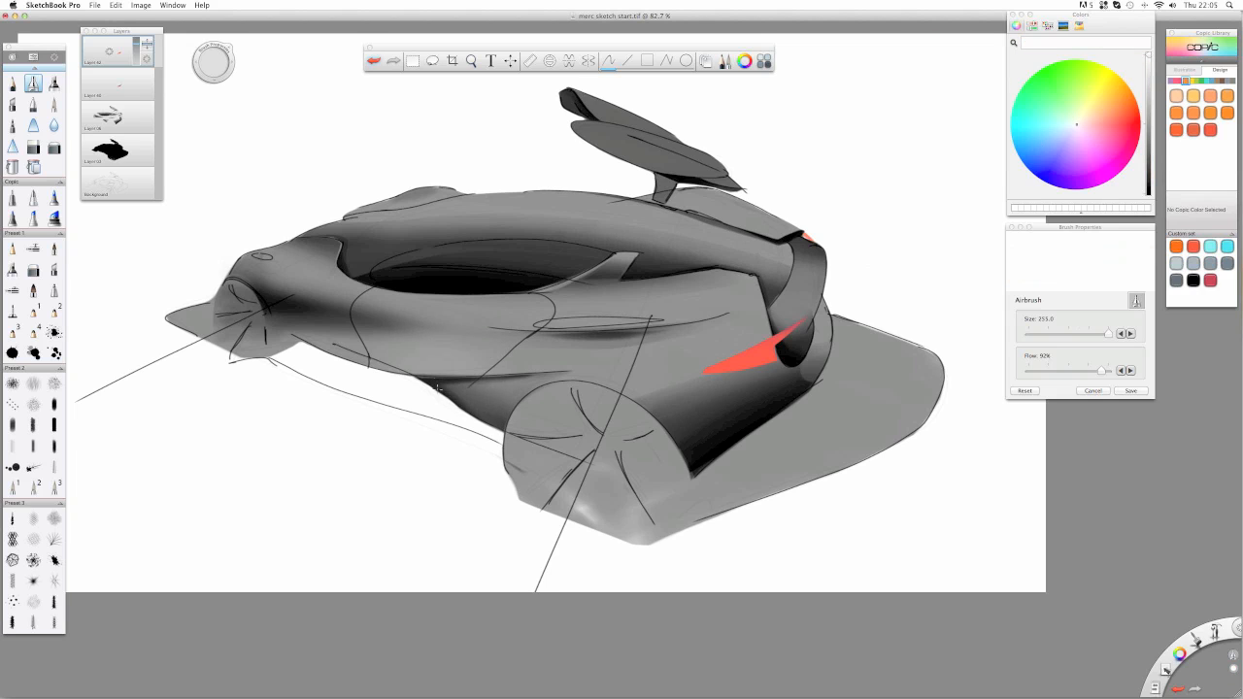
mouse_move(442, 369)
mouse_down()
mouse_move(426, 367)
mouse_move(495, 384)
mouse_up()
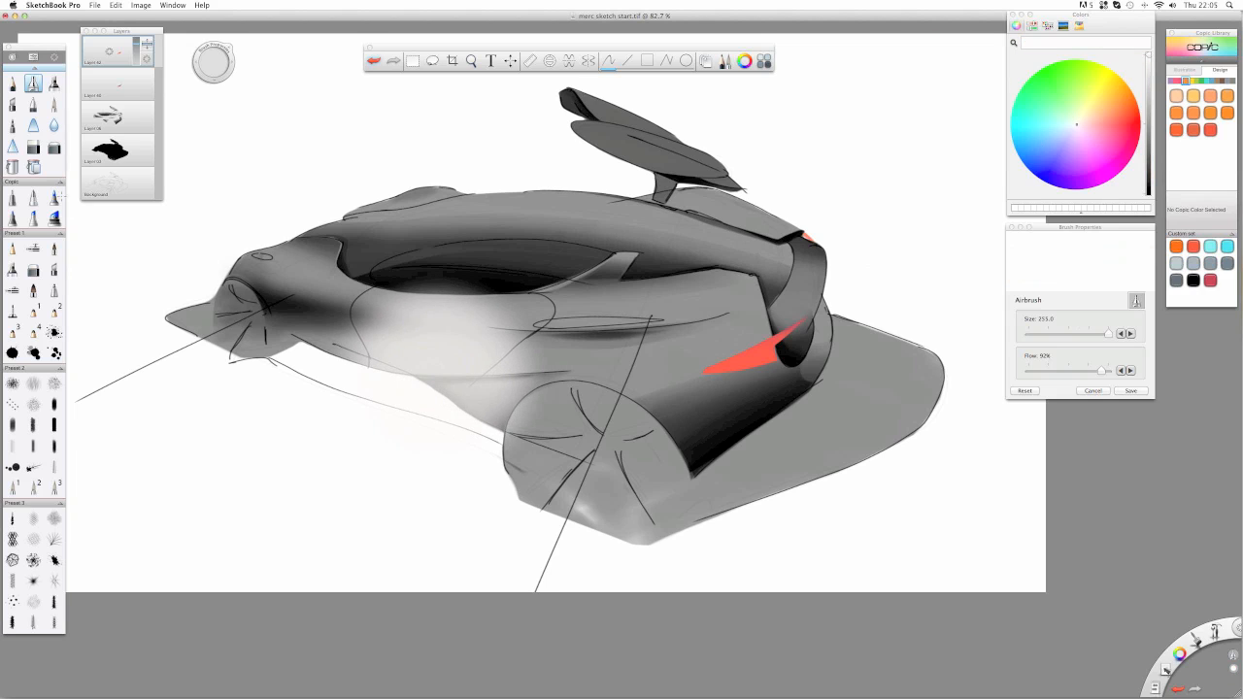
mouse_move(373, 303)
mouse_down()
mouse_move(414, 299)
mouse_move(417, 281)
mouse_up()
drag(209, 63, 199, 99)
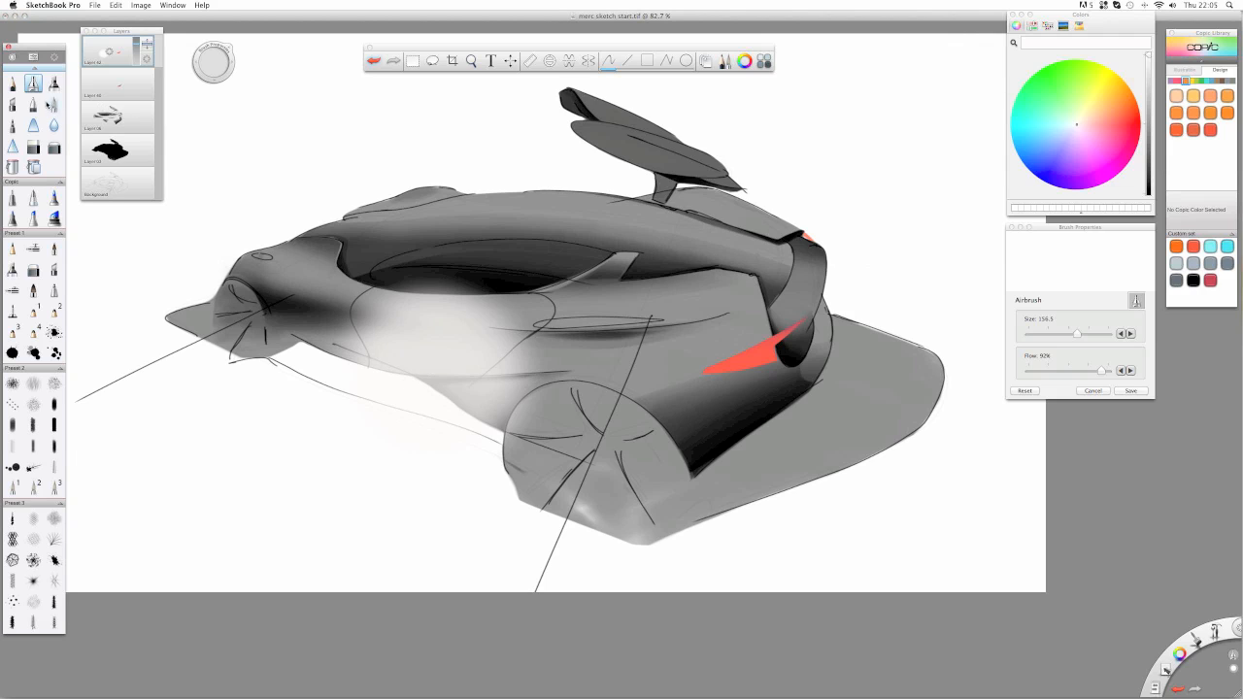
- Erase the white overspray below the body side's lower edge and over the dark underside with the Hard Eraser at size 13.4
click(33, 146)
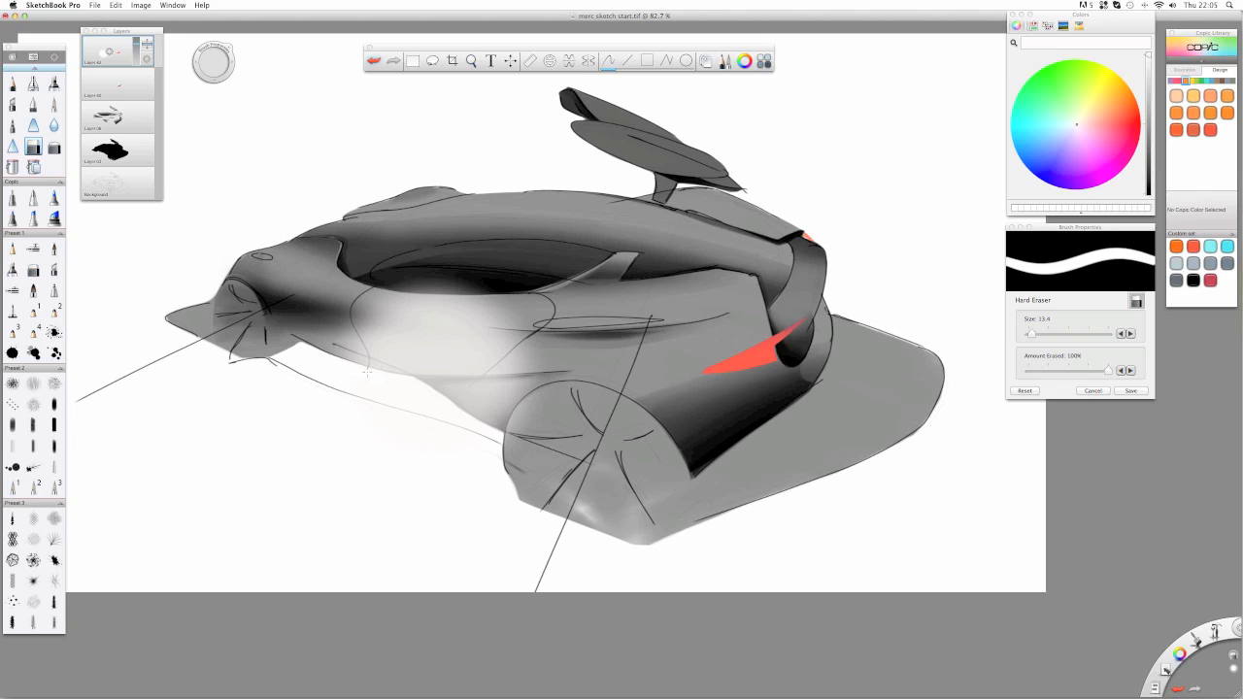
mouse_move(408, 376)
mouse_down()
mouse_move(573, 382)
mouse_move(337, 372)
mouse_move(517, 382)
mouse_up()
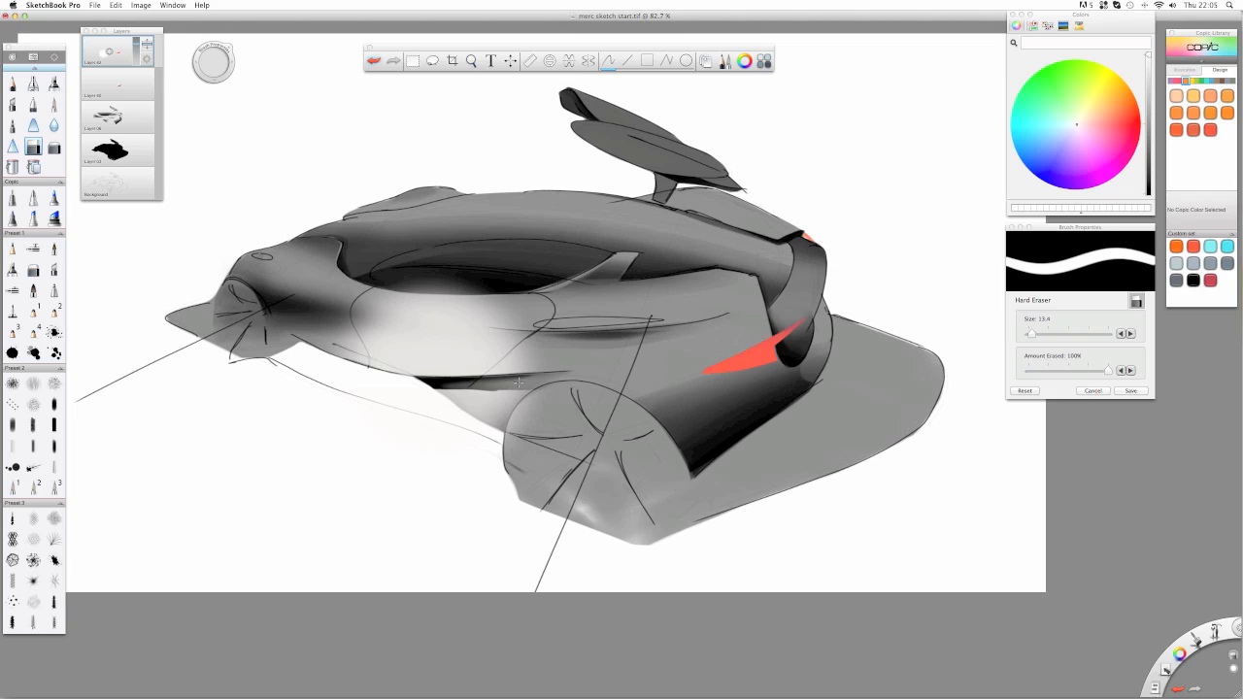
mouse_move(289, 356)
mouse_down()
mouse_move(522, 398)
mouse_move(574, 390)
mouse_up()
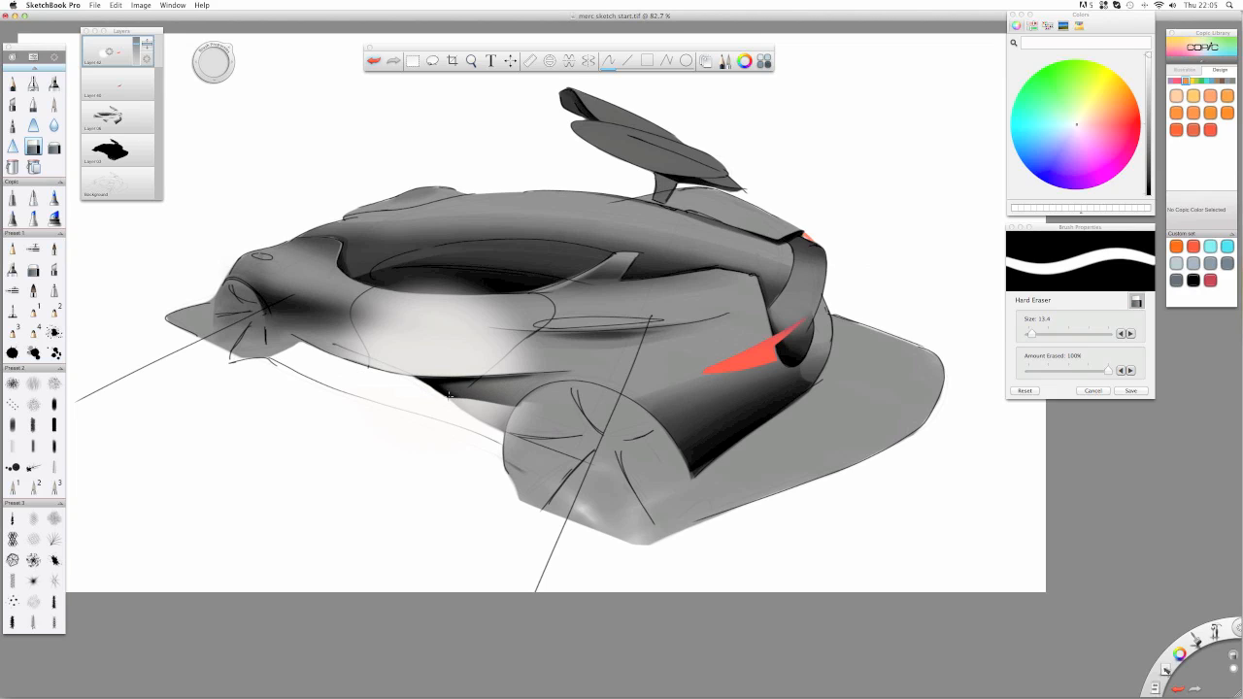
mouse_move(449, 395)
mouse_down()
mouse_move(360, 406)
mouse_move(534, 449)
mouse_move(562, 475)
mouse_move(448, 421)
mouse_move(524, 426)
mouse_up()
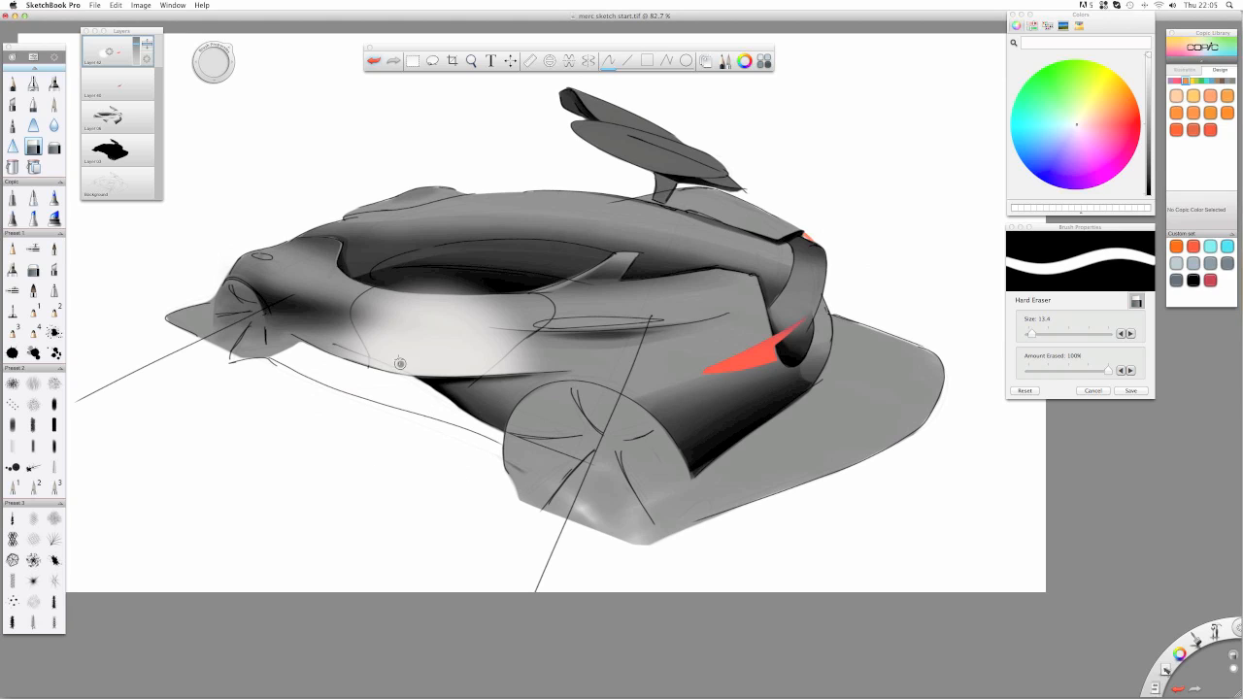
- Erase the upper part of the white body-side highlight with the Hard Eraser, leaving a crisp strip along the lower edge
mouse_move(371, 299)
mouse_down()
mouse_move(513, 312)
mouse_move(361, 291)
mouse_move(509, 303)
mouse_move(341, 322)
mouse_move(500, 335)
mouse_move(344, 324)
mouse_move(663, 372)
mouse_up()
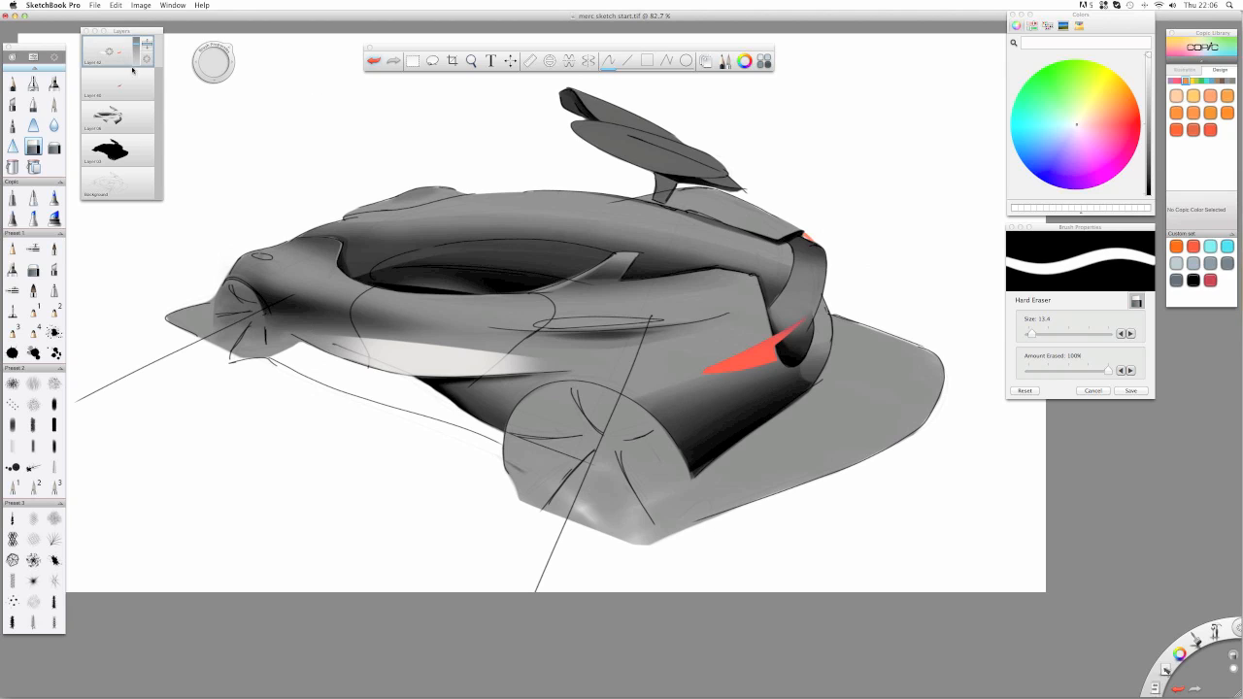
- Lock the transparency of the top layer holding the white highlight and near tail light
click(116, 64)
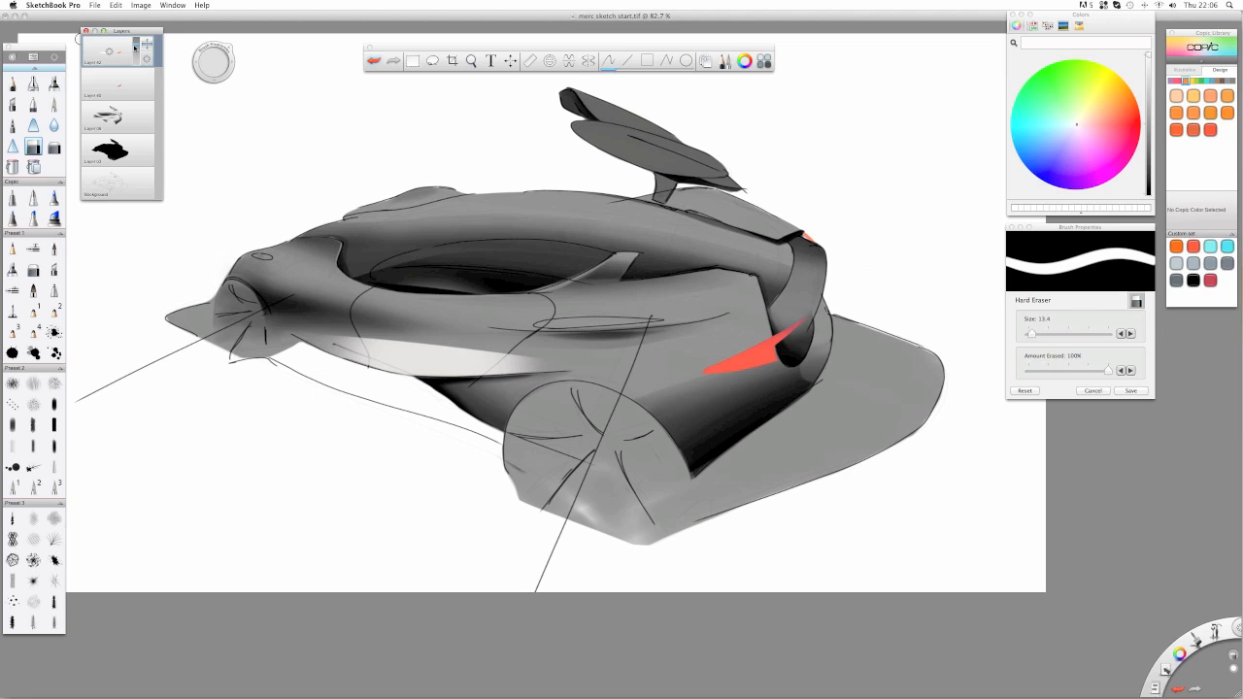
mouse_move(146, 47)
mouse_down()
mouse_move(147, 79)
mouse_move(146, 47)
mouse_up()
click(149, 59)
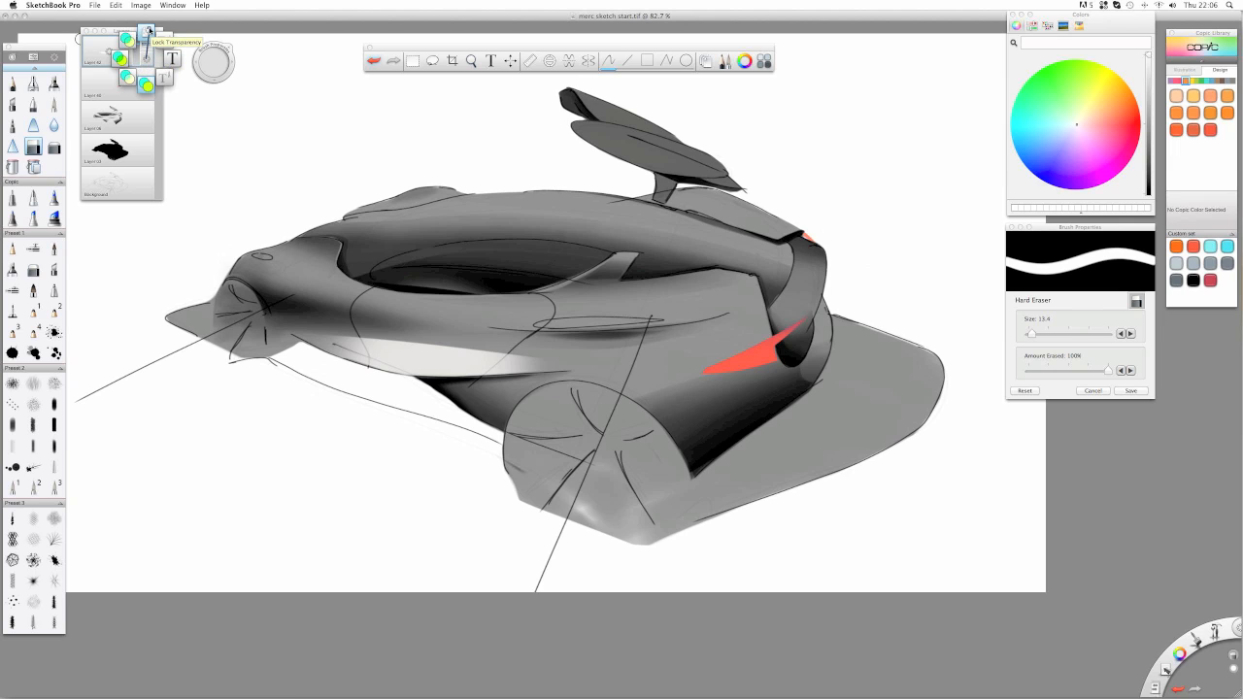
click(147, 36)
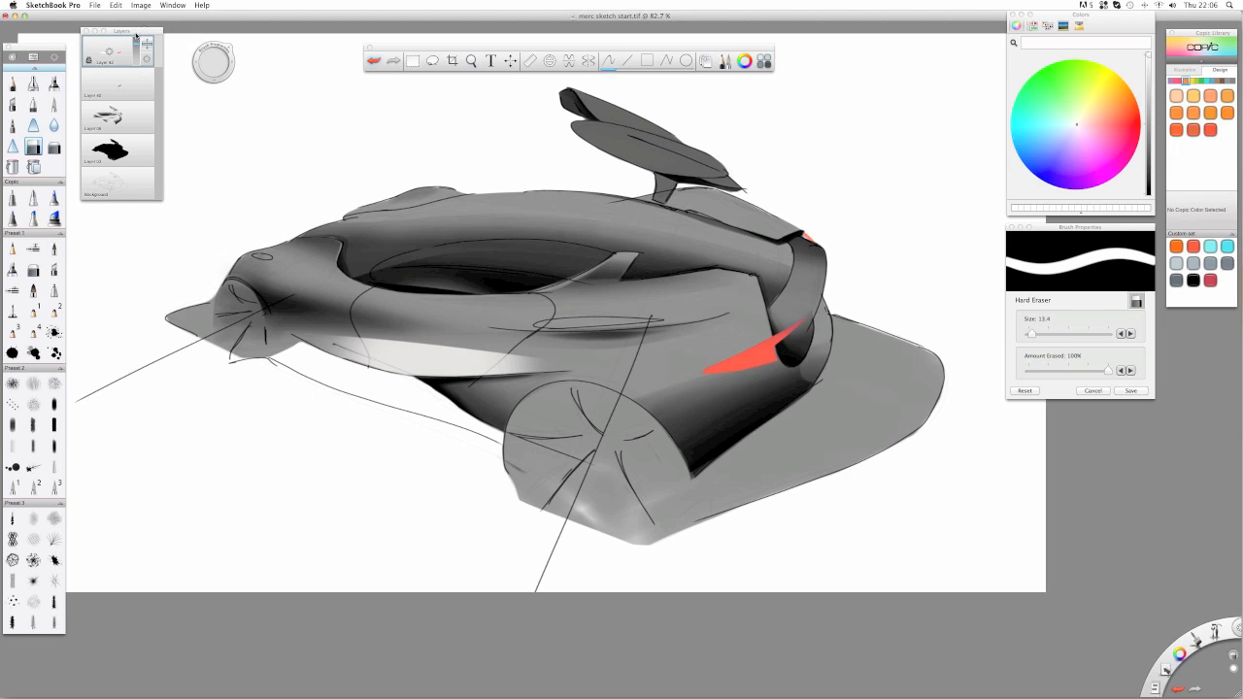
- Try green Marker strokes over the locked body-side highlight and near tail light, and undo them
click(53, 85)
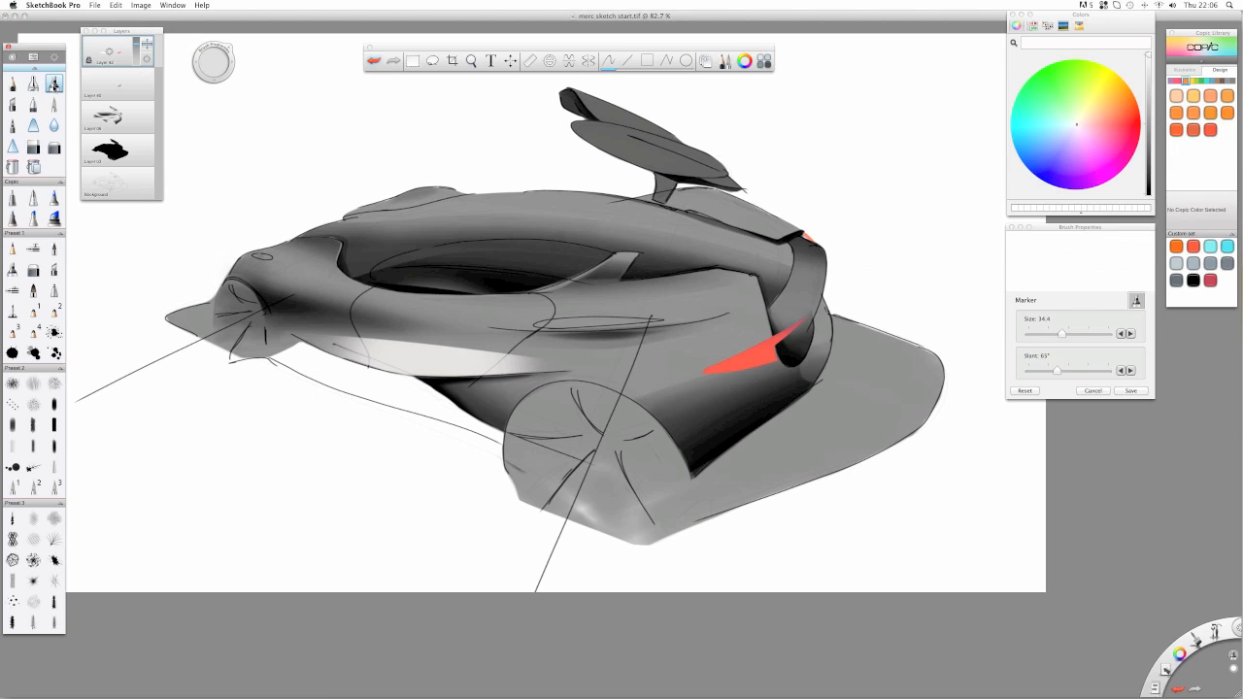
click(1061, 108)
click(1029, 87)
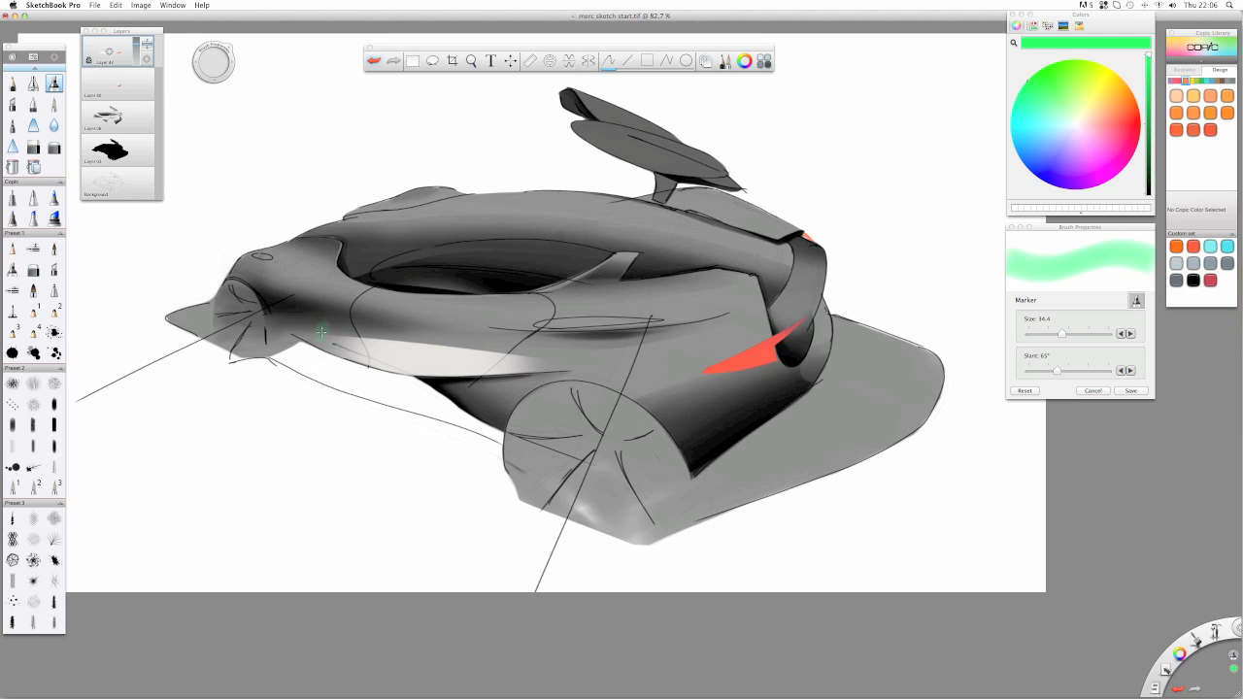
mouse_move(328, 341)
mouse_down()
mouse_move(417, 339)
mouse_move(559, 370)
mouse_move(275, 341)
mouse_up()
drag(775, 351, 709, 373)
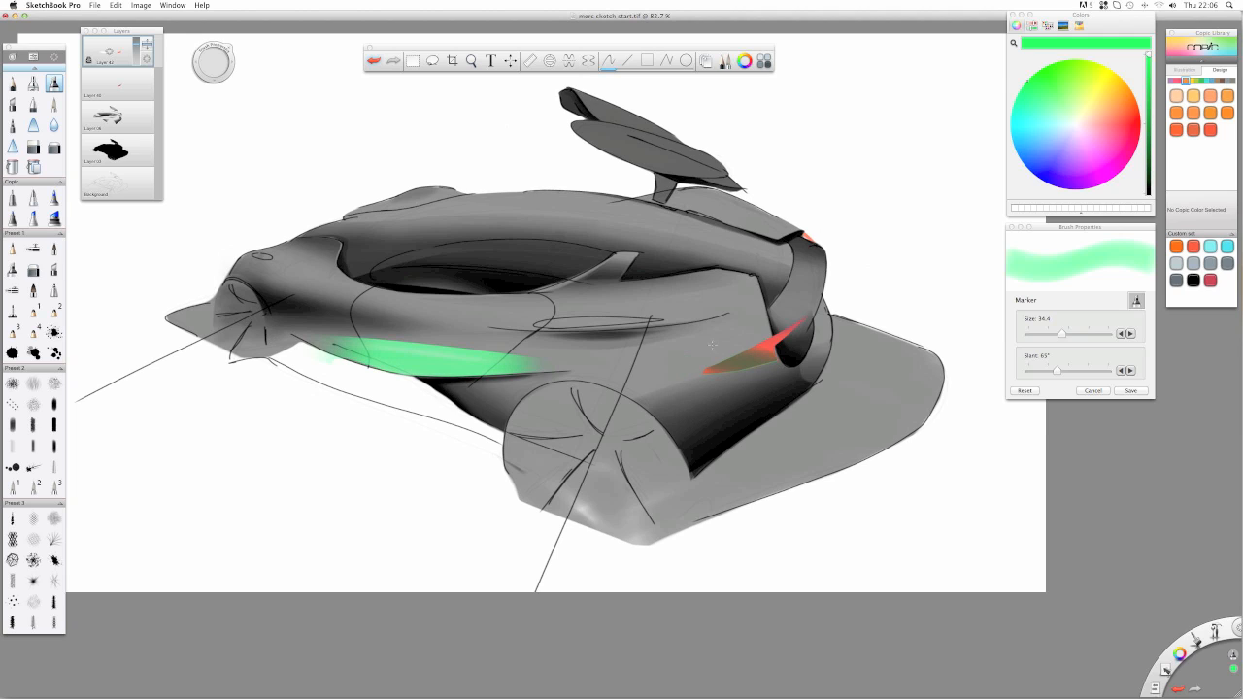
key(super+z)
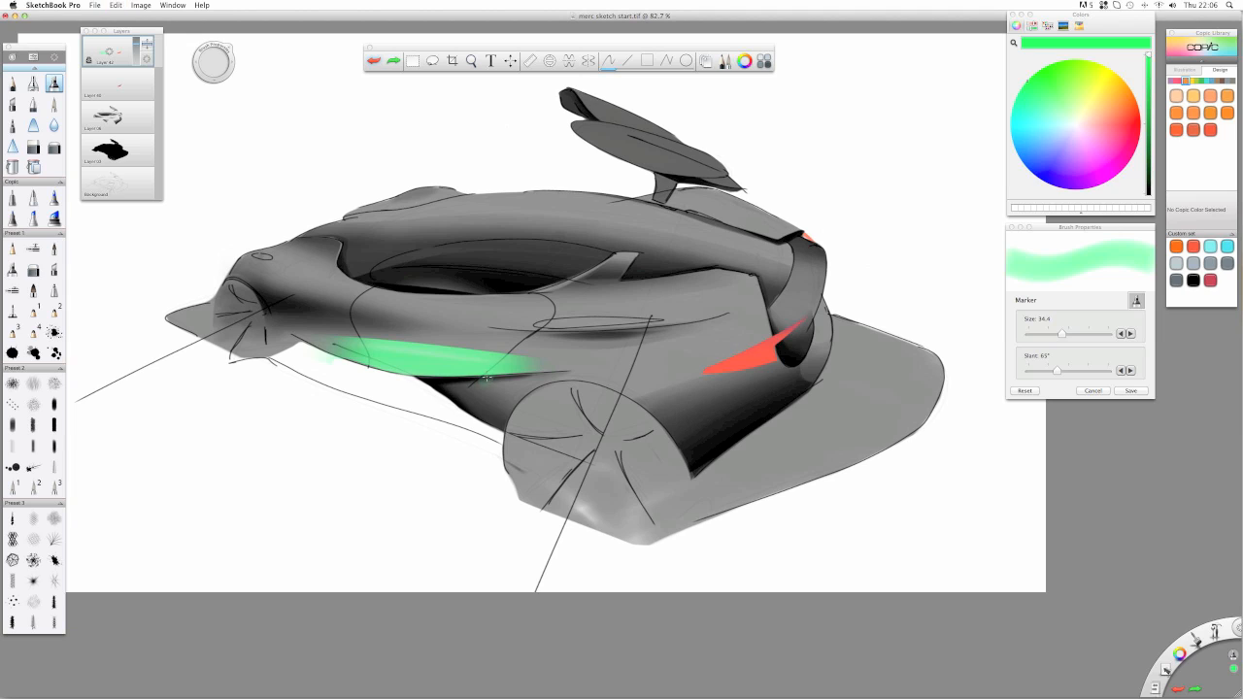
key(super+z)
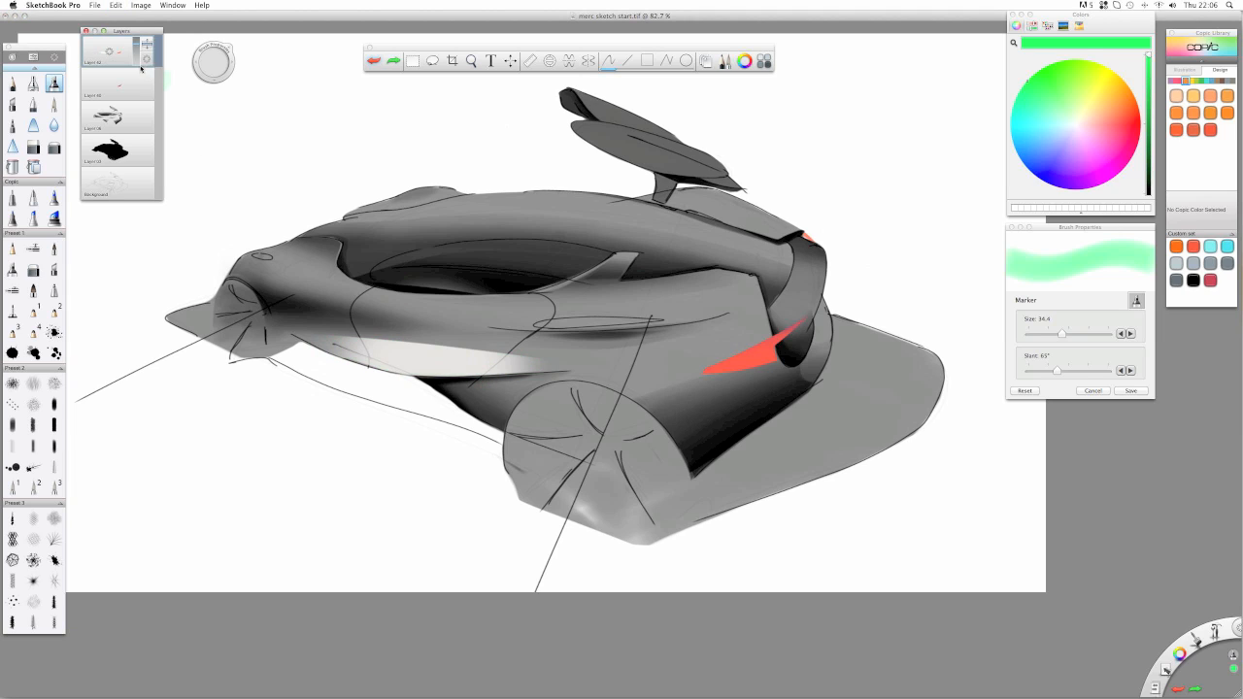
- Compare the Normal, Multiply and Screen blend modes on the highlight layer, ending on Multiply
click(146, 60)
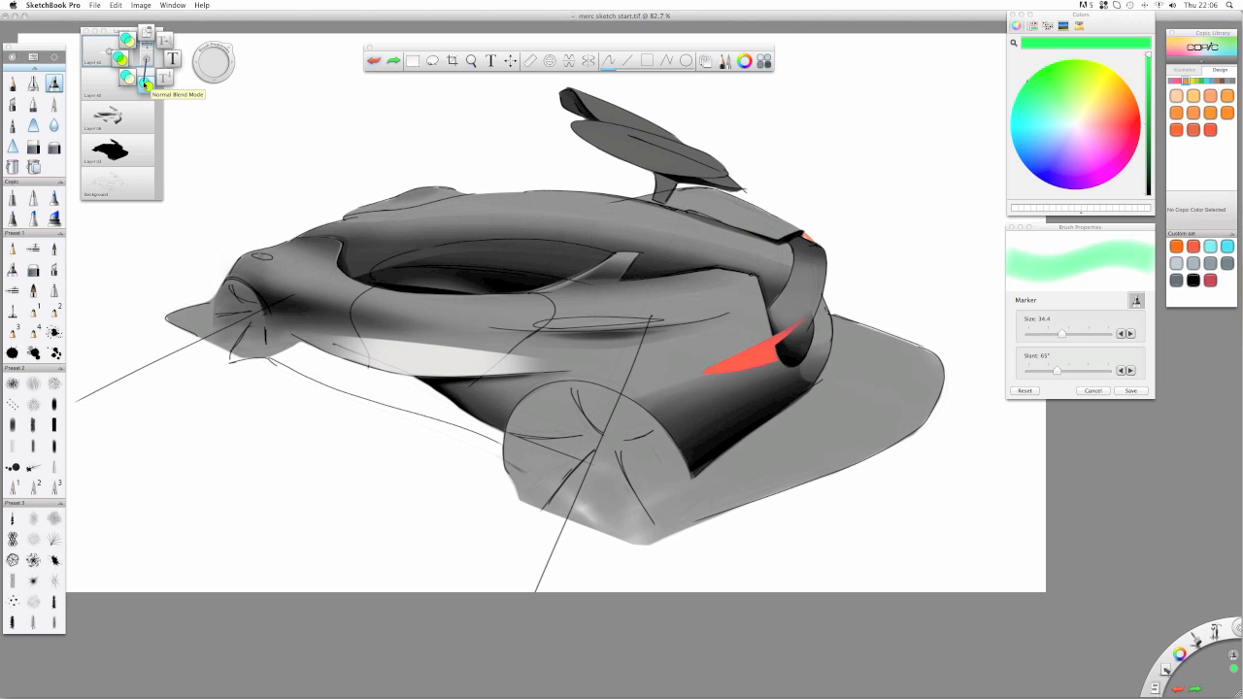
click(143, 85)
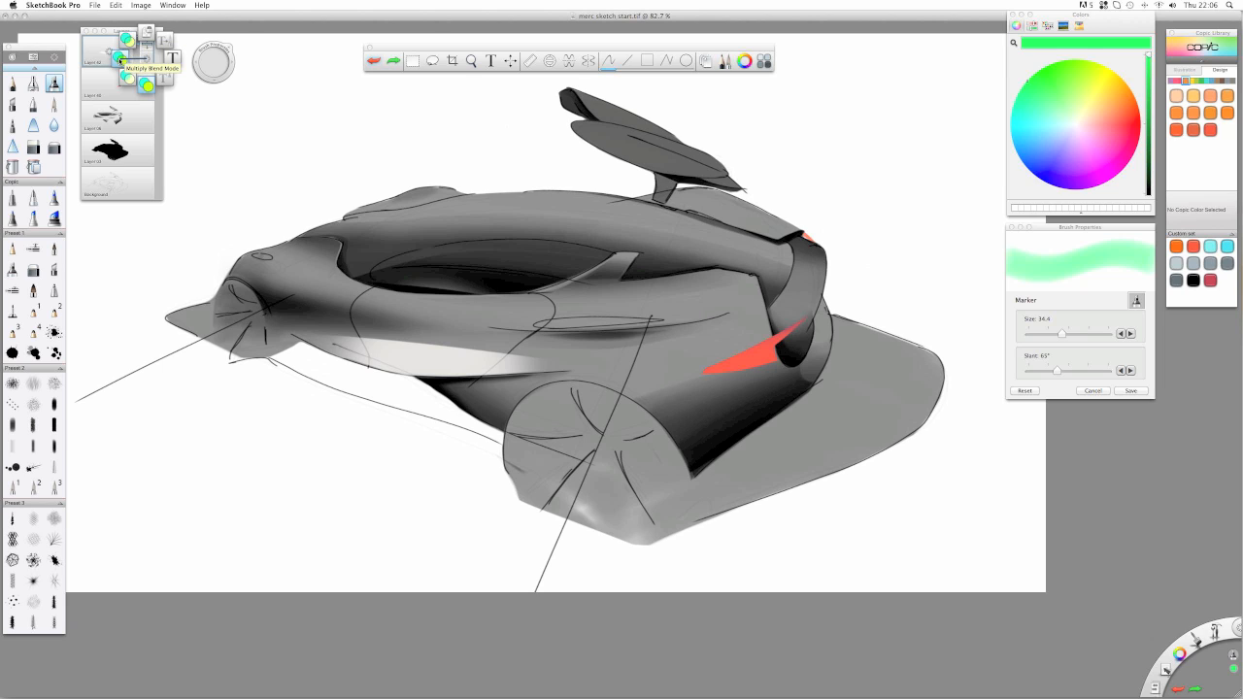
click(120, 60)
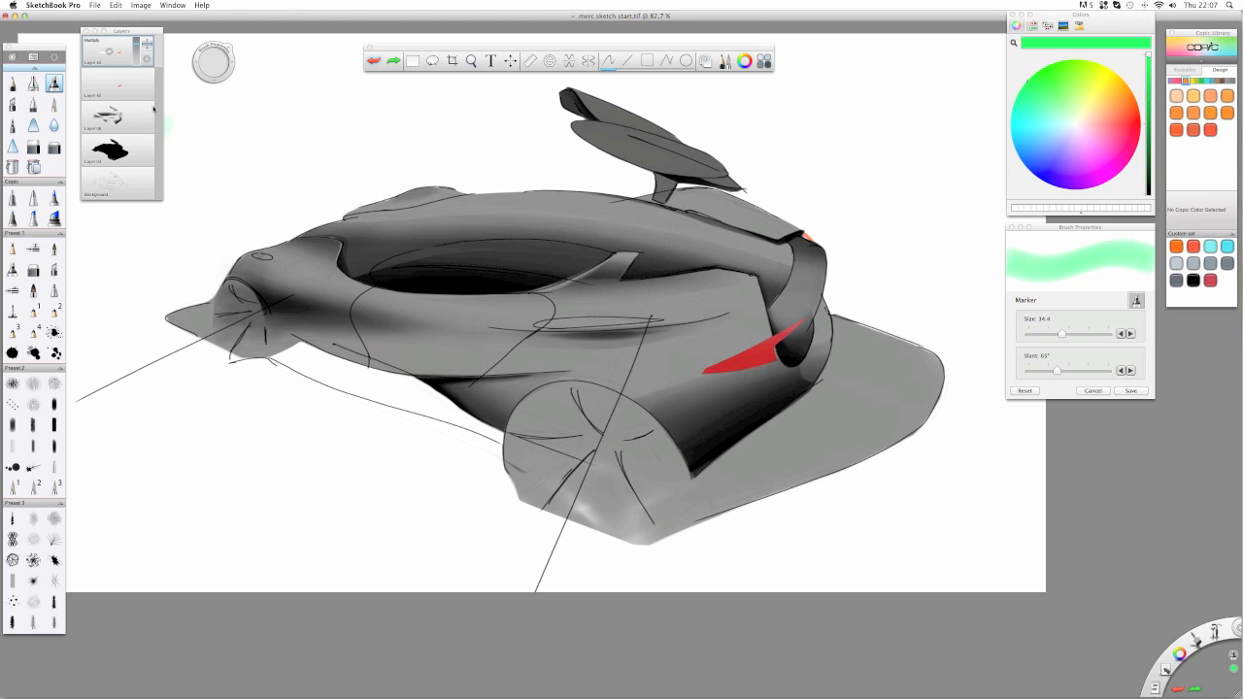
click(146, 60)
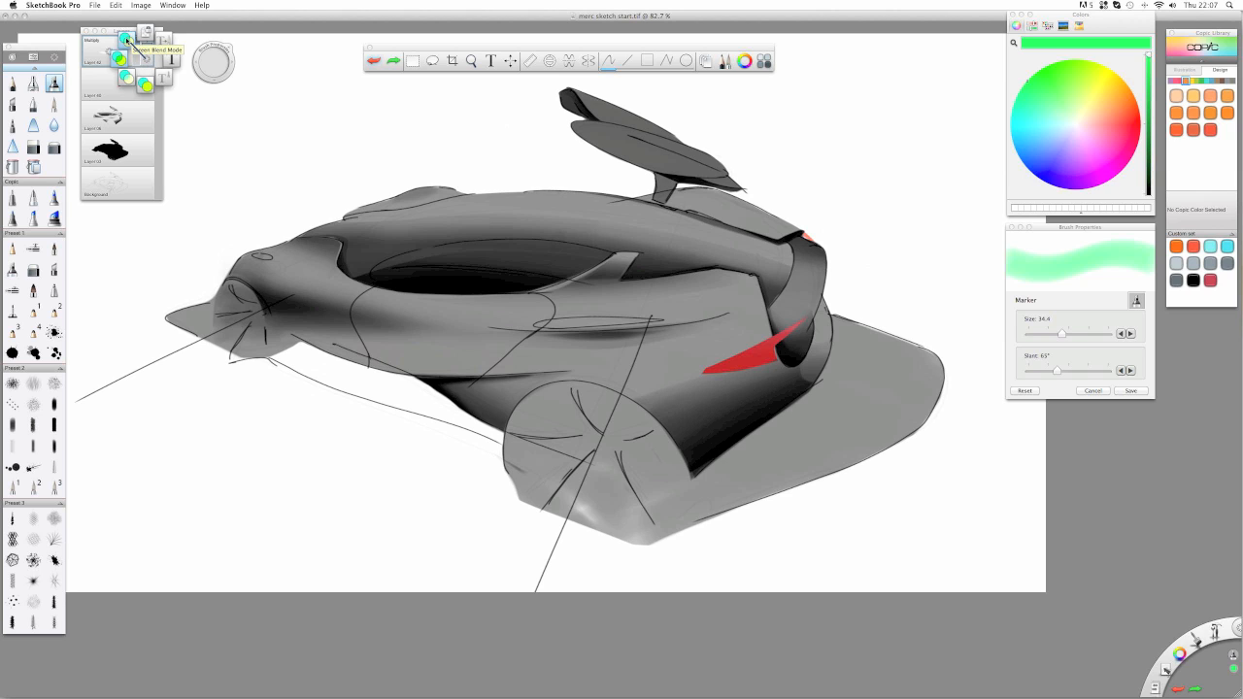
click(127, 40)
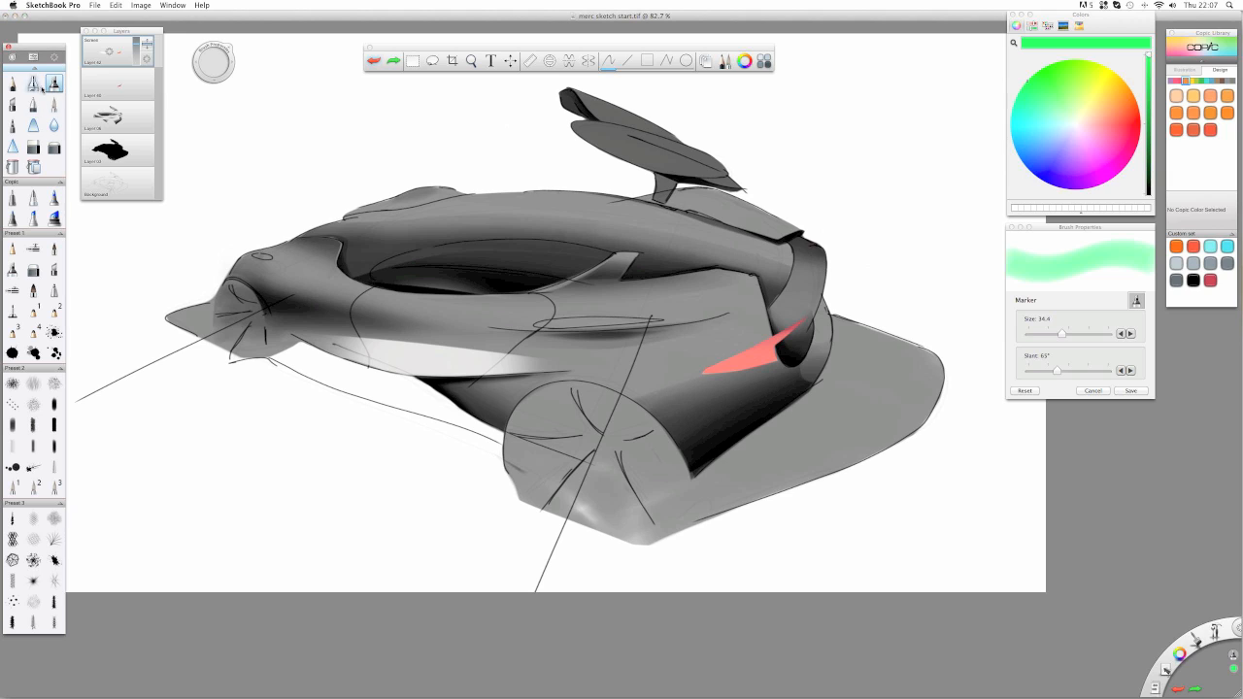
drag(144, 59, 128, 72)
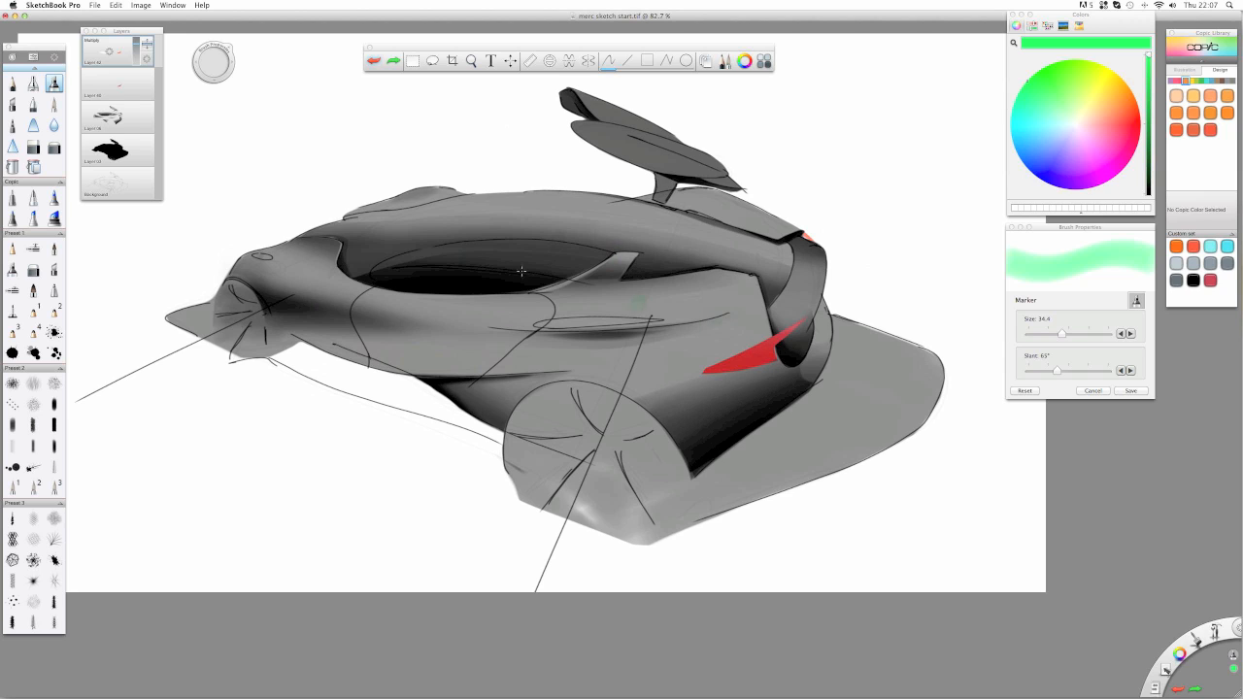
- Fade the near tail light's colour with the Soft Eraser and return the highlight layer to Normal blend mode
click(55, 148)
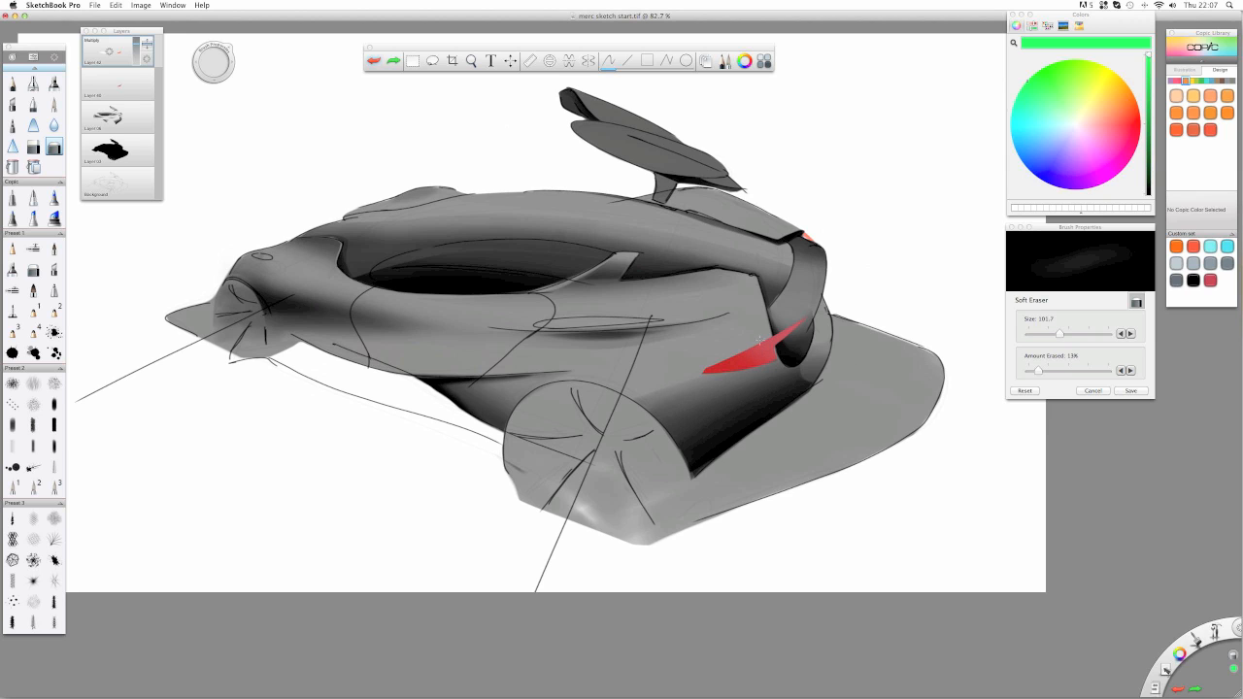
drag(822, 376, 684, 442)
click(144, 60)
click(146, 82)
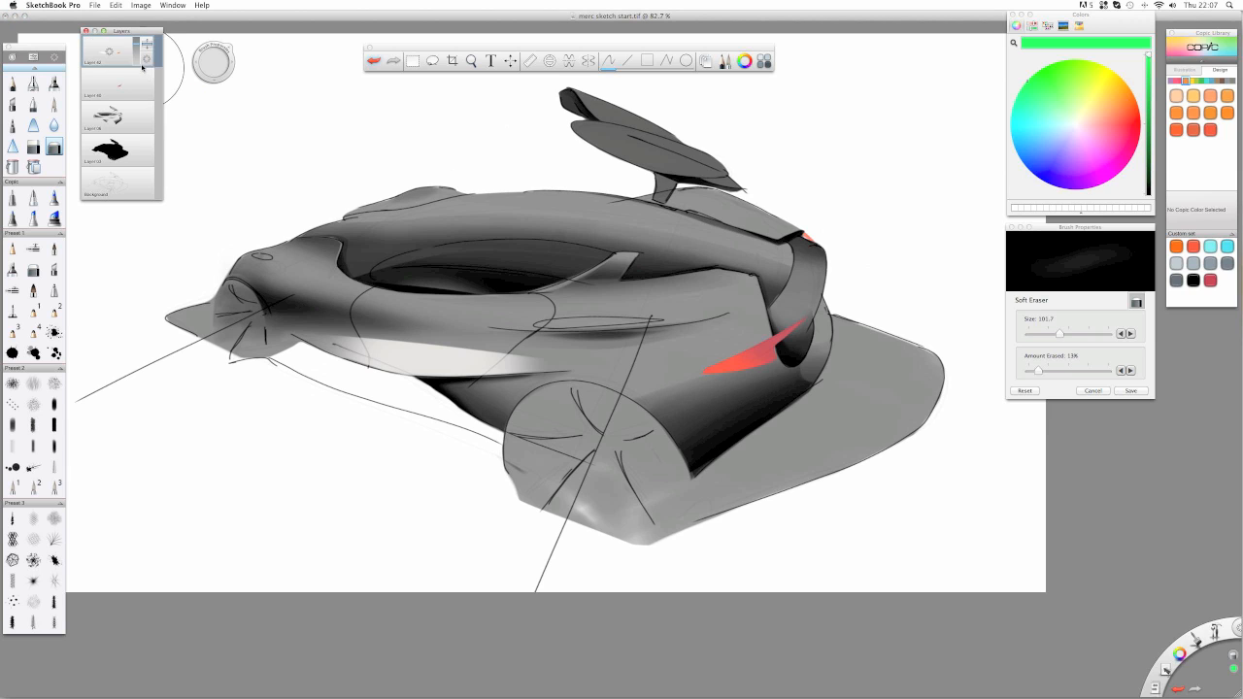
- Raise the opacity of the black silhouette layer to darken the whole car body
click(33, 147)
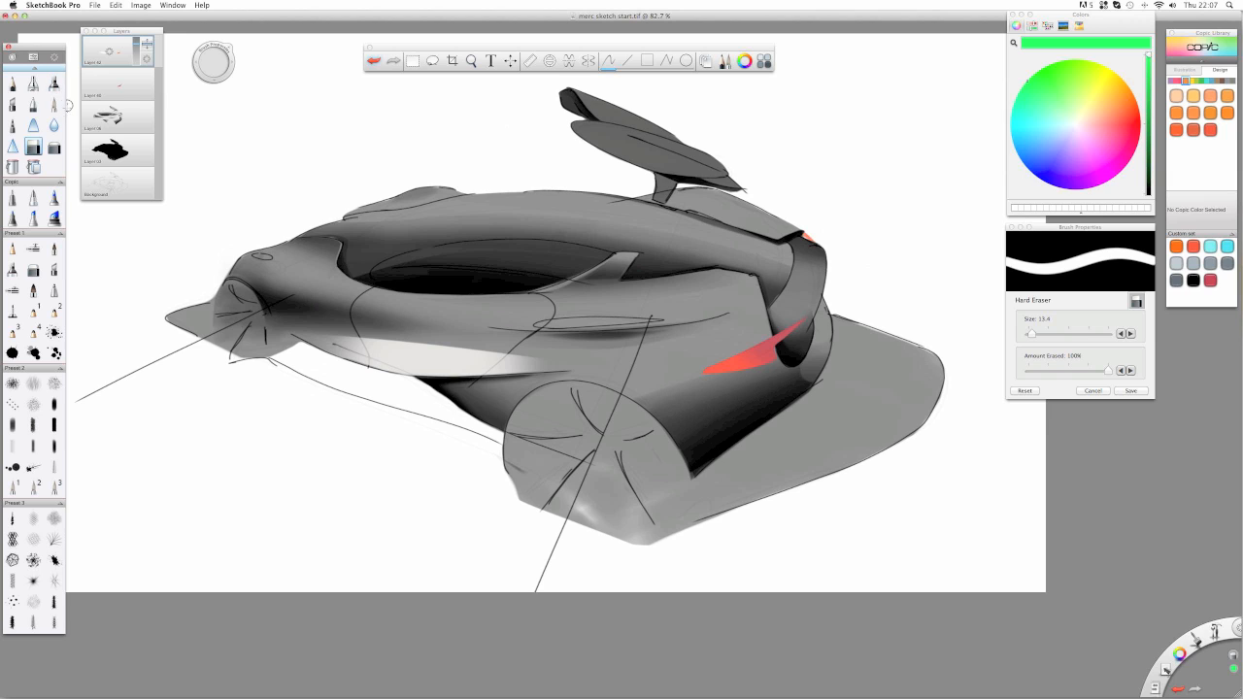
click(114, 184)
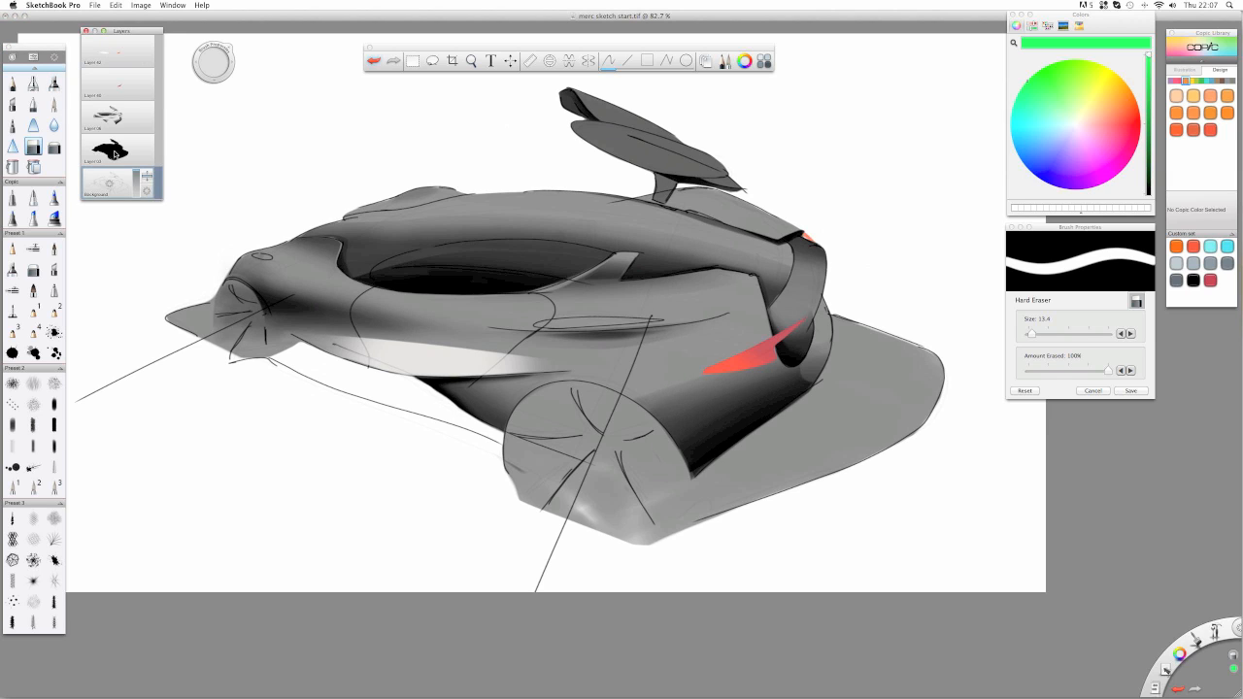
click(127, 160)
drag(135, 155, 132, 143)
- Try the Multiply blend mode on the black silhouette layer and return it to Normal
click(145, 160)
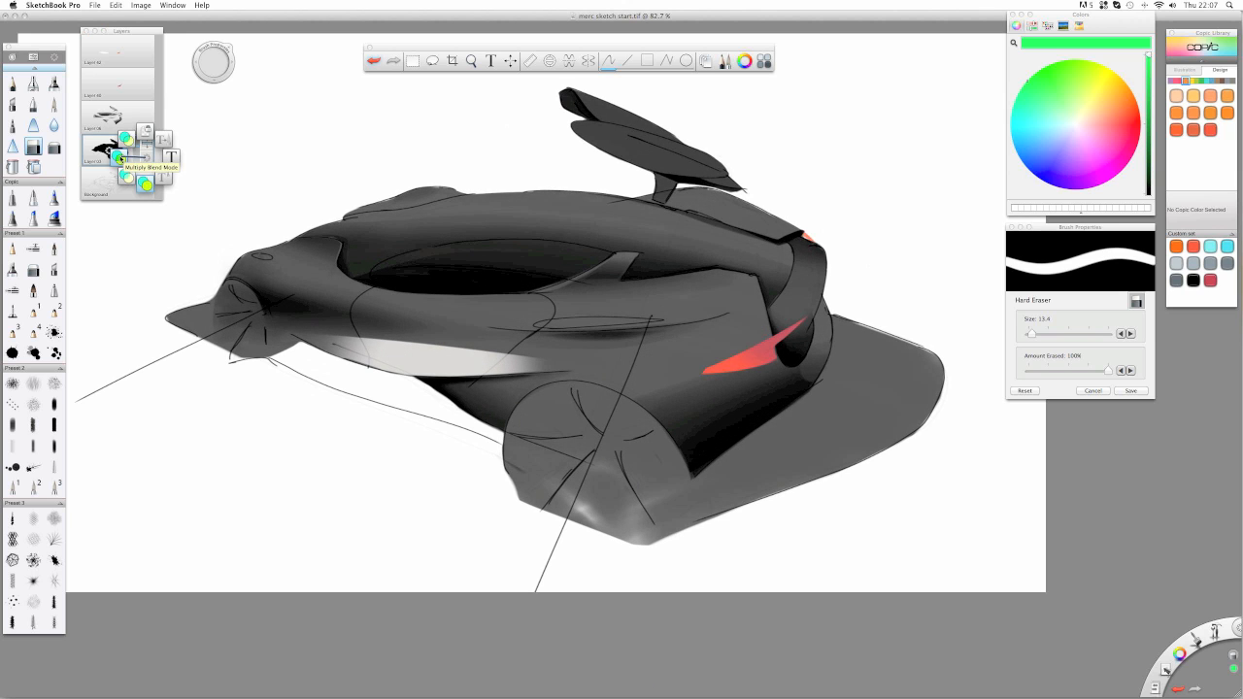
click(120, 157)
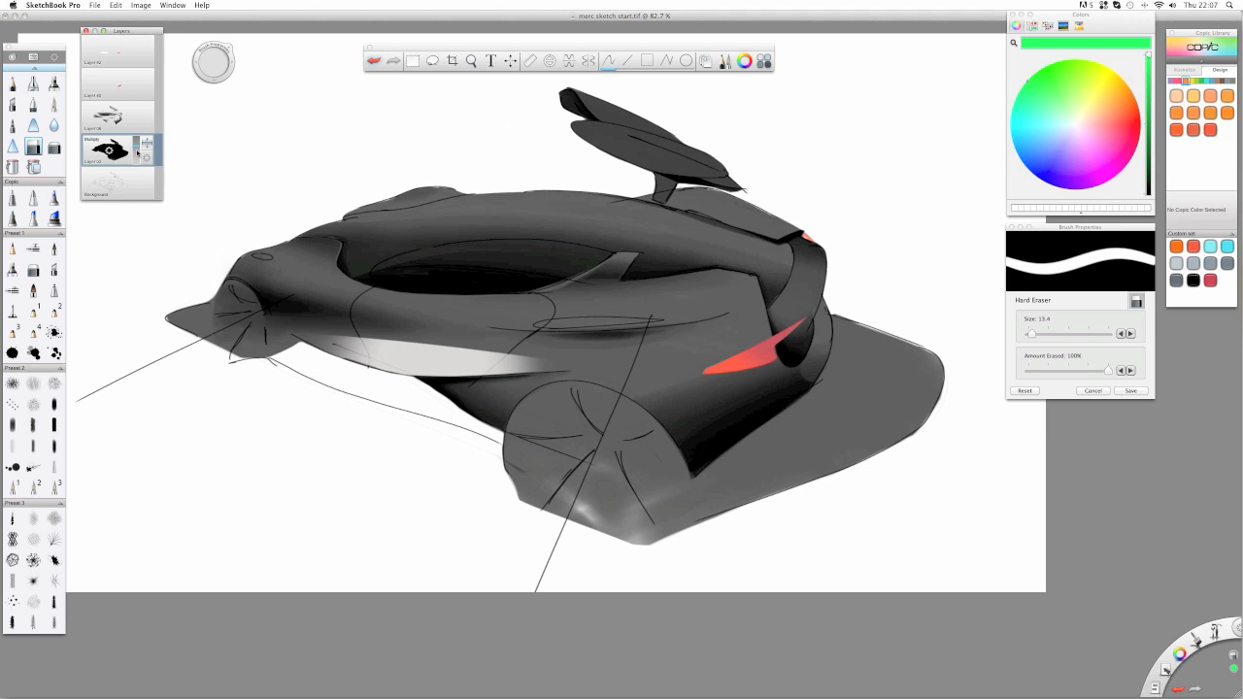
mouse_move(137, 152)
mouse_down()
mouse_move(134, 141)
mouse_move(146, 178)
mouse_up()
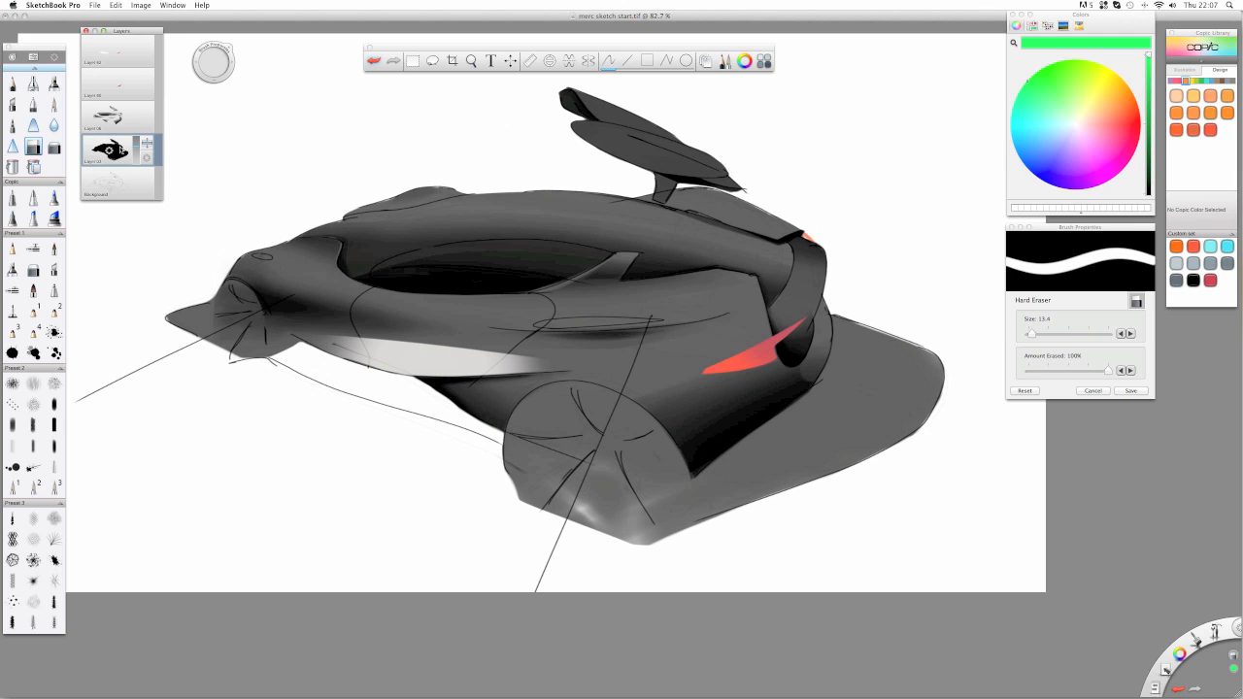
- Try the shading layer at the top of the layer stack and move it back below the two red light layers
click(120, 114)
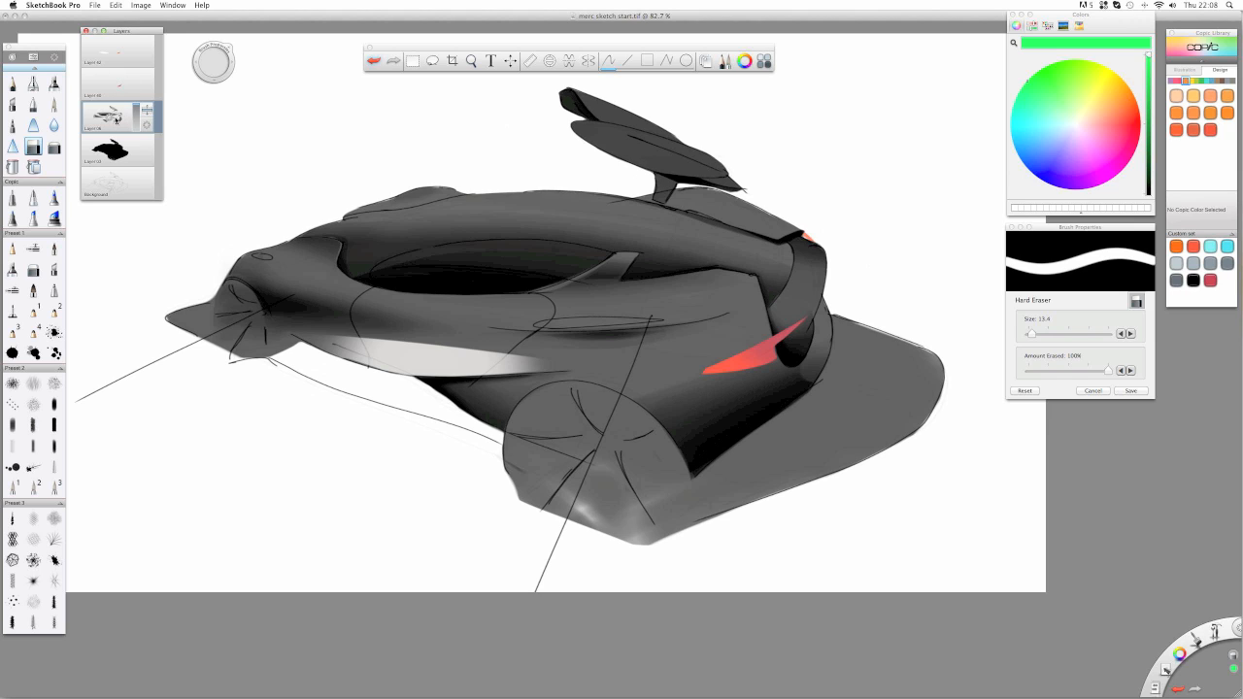
click(109, 117)
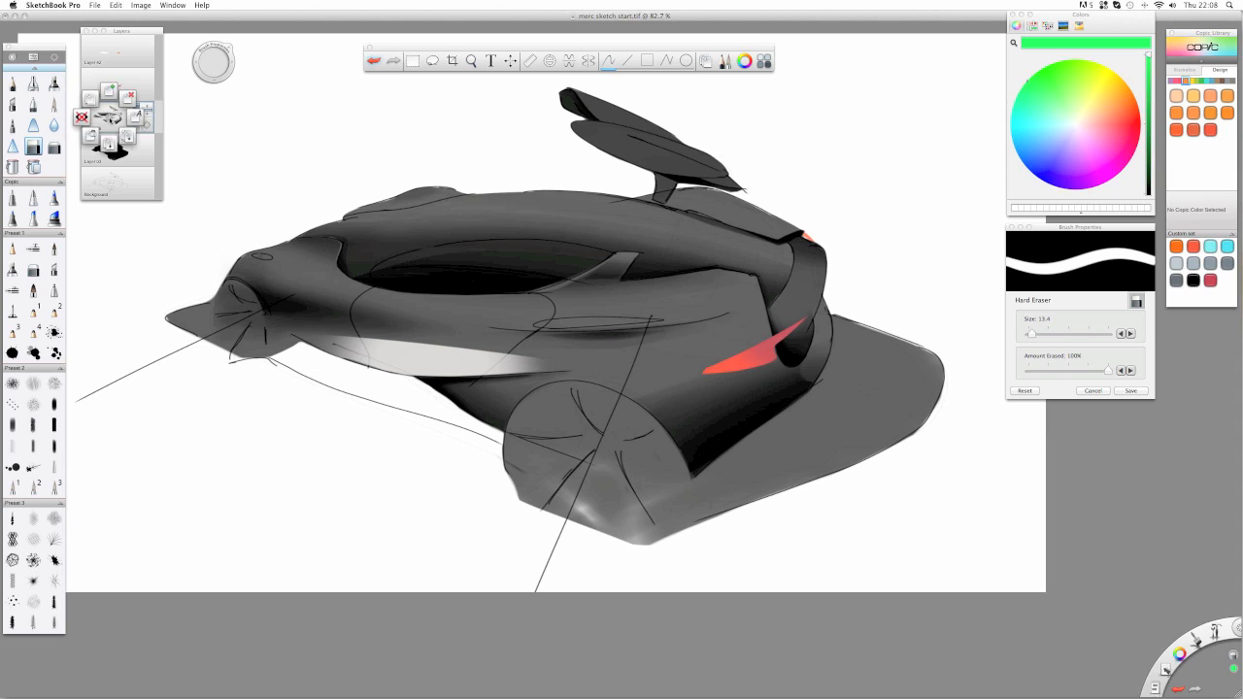
drag(145, 111, 141, 43)
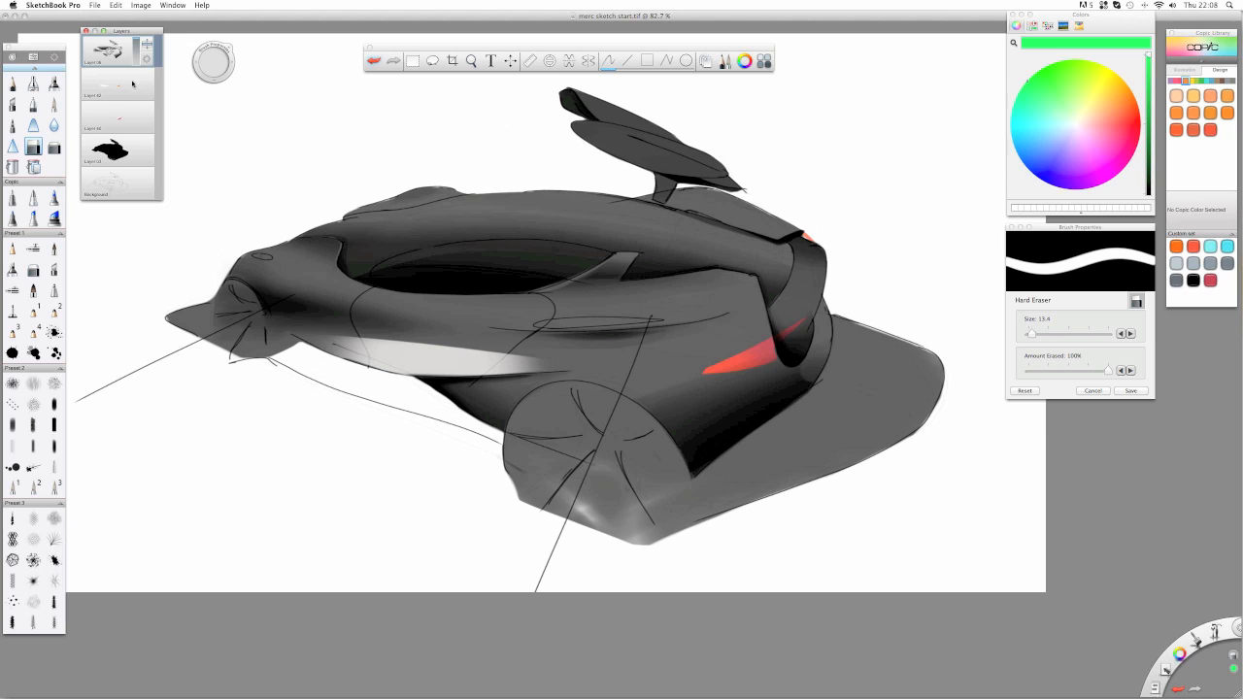
click(139, 157)
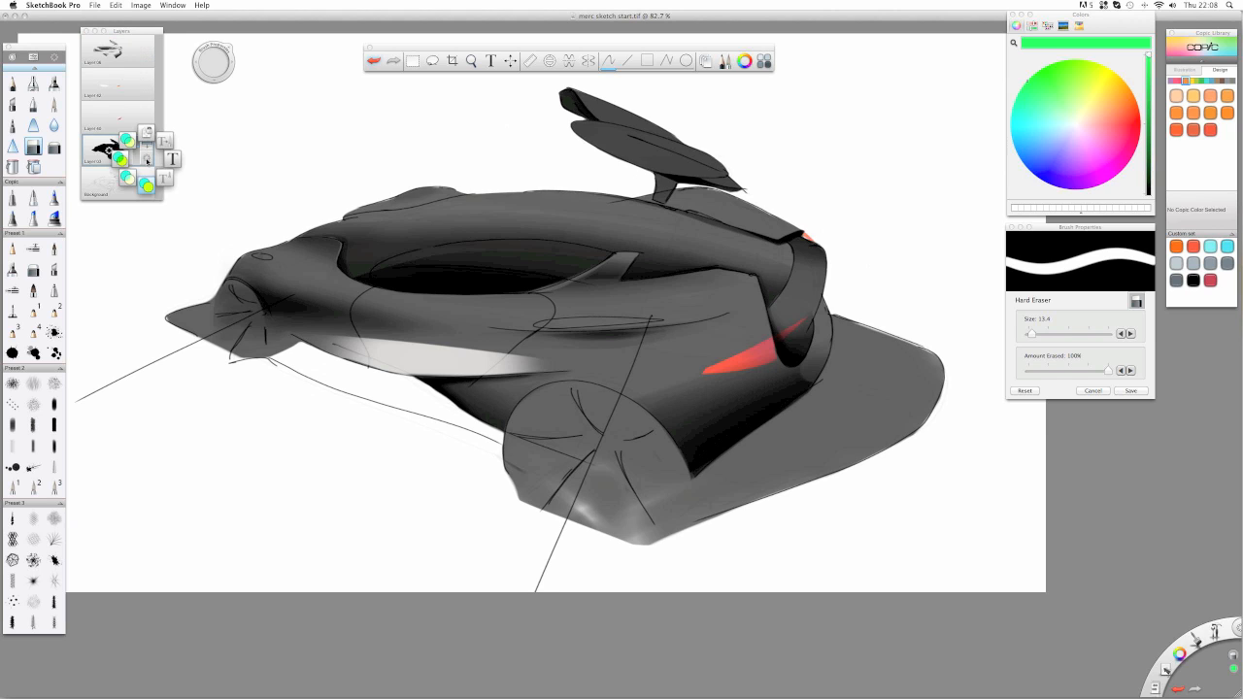
click(136, 48)
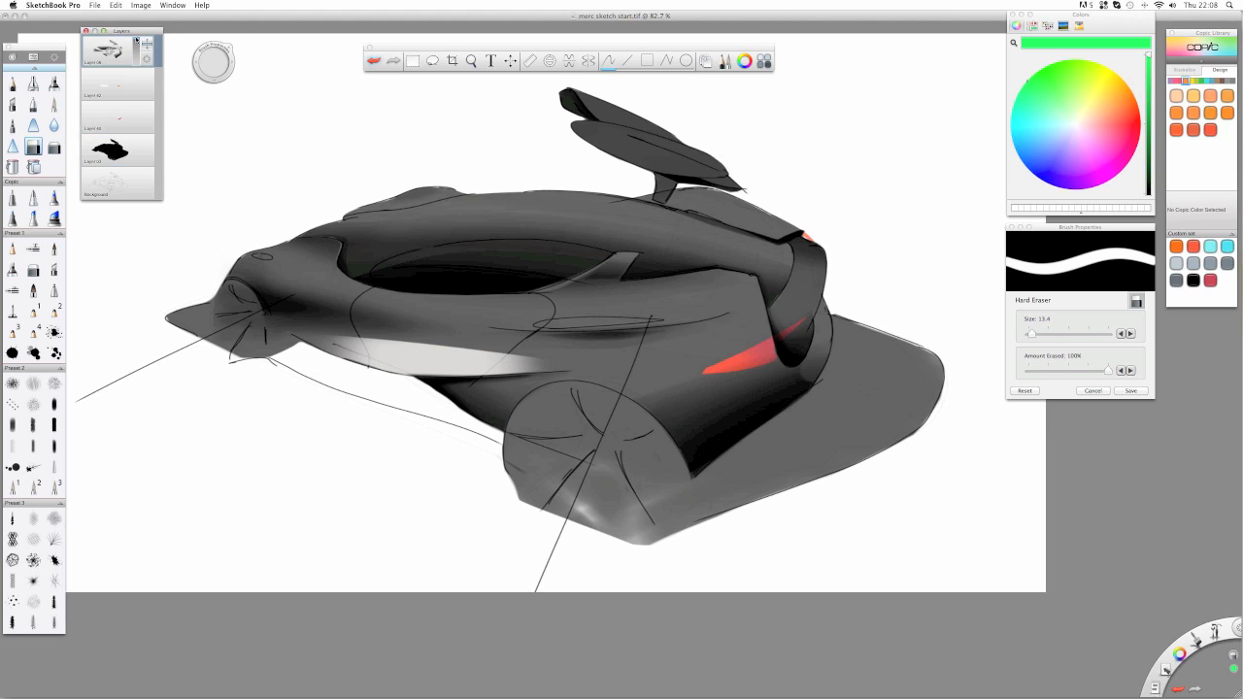
drag(146, 60, 143, 119)
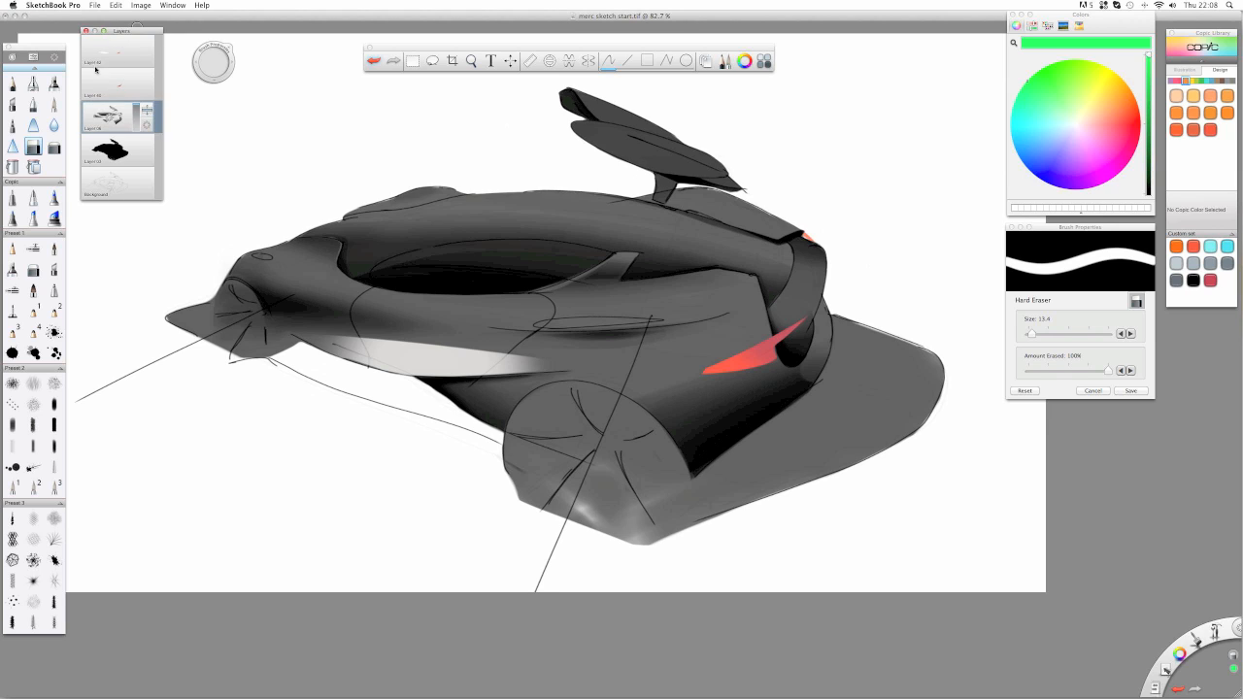
- Soften the upper edge and front of the body-side highlight with the Soft Eraser, and set its layer opacity to 83%
click(114, 52)
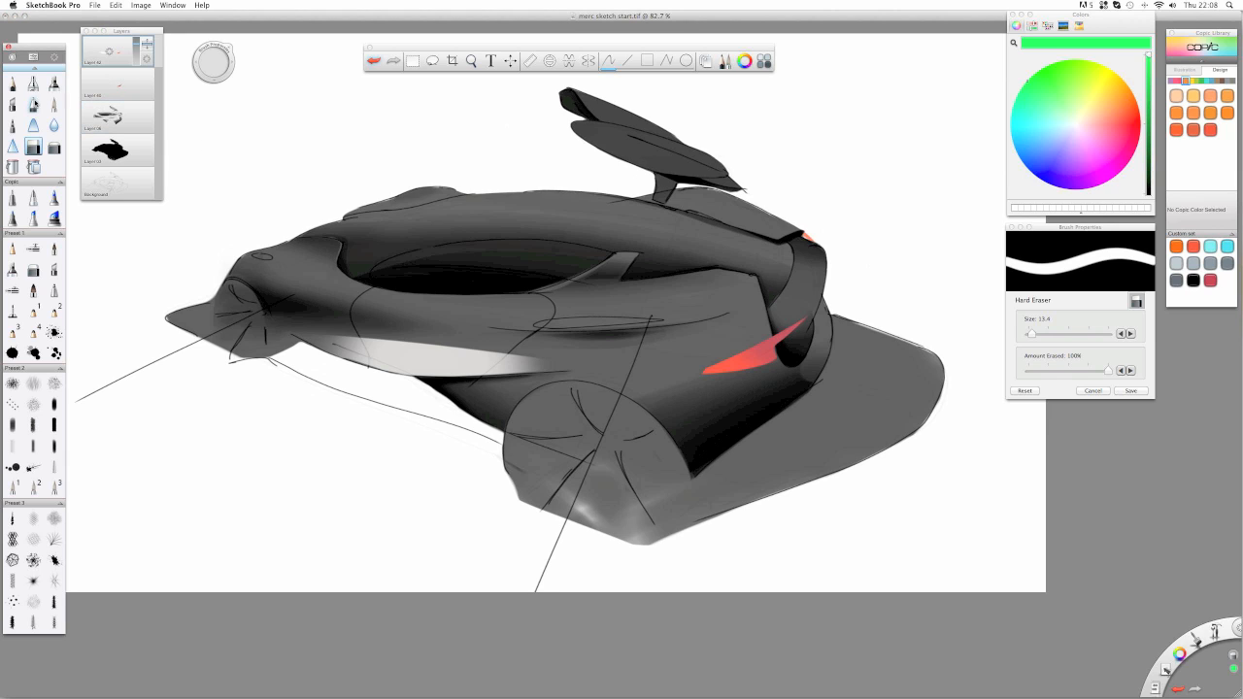
click(54, 146)
drag(318, 266, 340, 301)
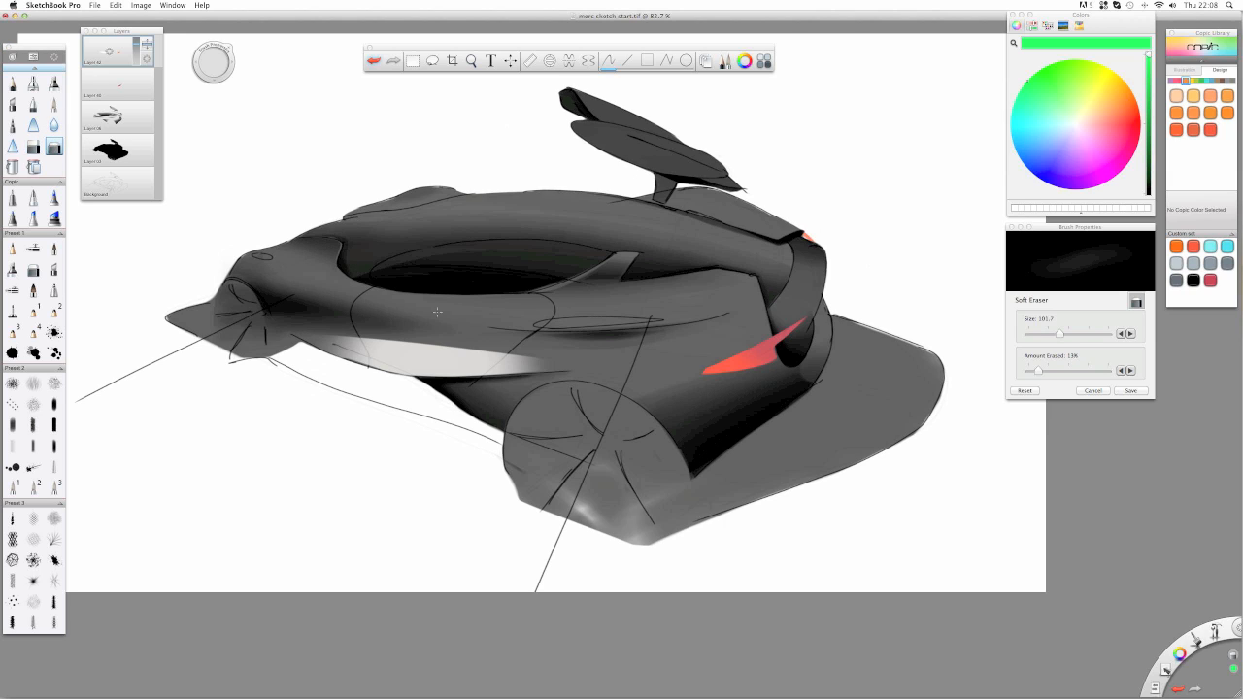
mouse_move(369, 345)
mouse_down()
mouse_move(518, 352)
mouse_move(523, 333)
mouse_up()
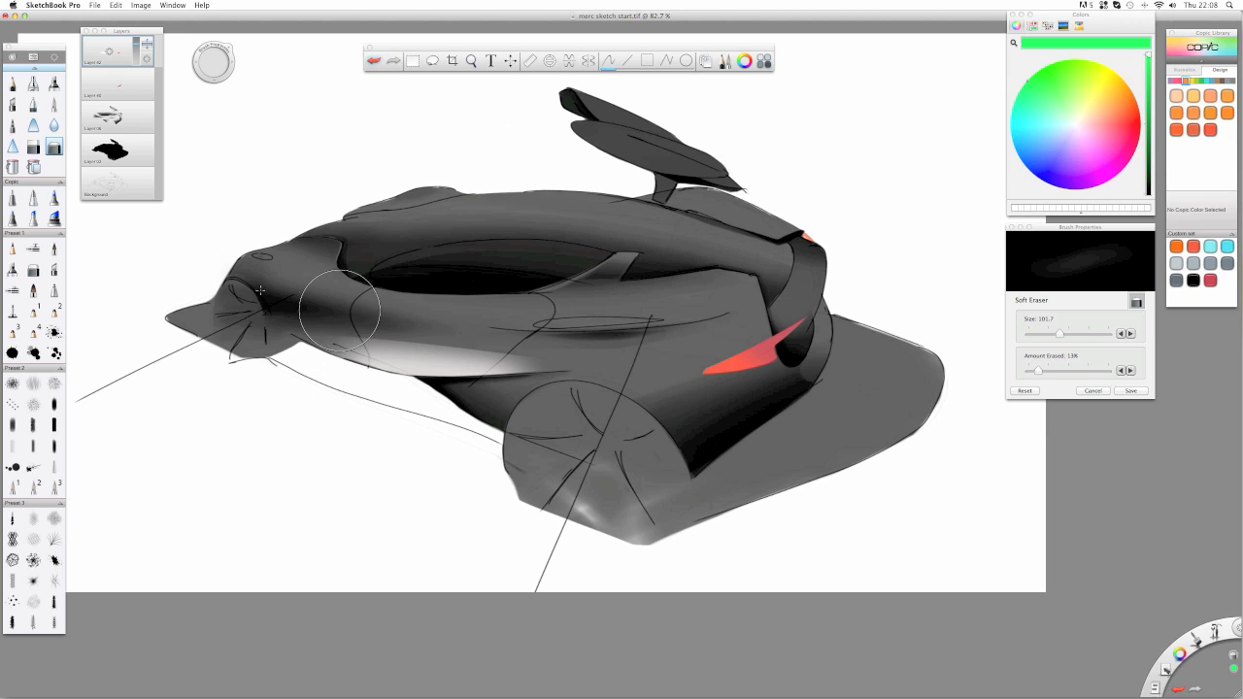
mouse_move(304, 310)
mouse_down()
mouse_move(291, 291)
mouse_move(305, 291)
mouse_move(310, 320)
mouse_up()
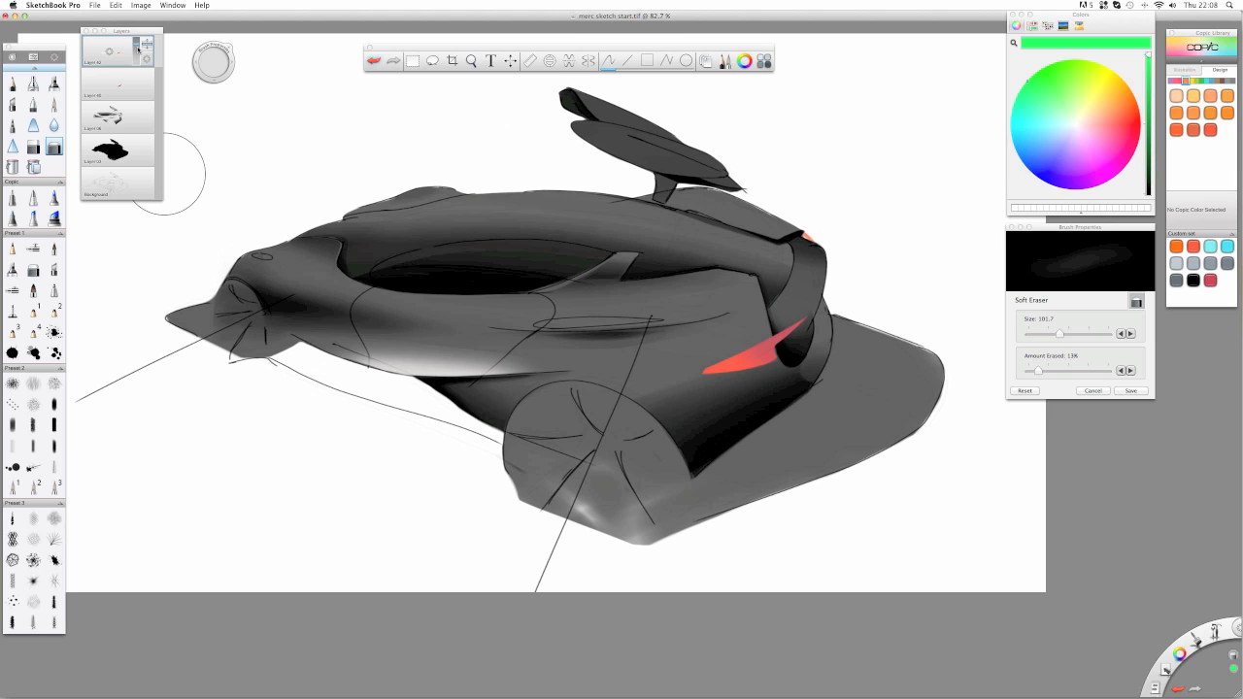
click(138, 48)
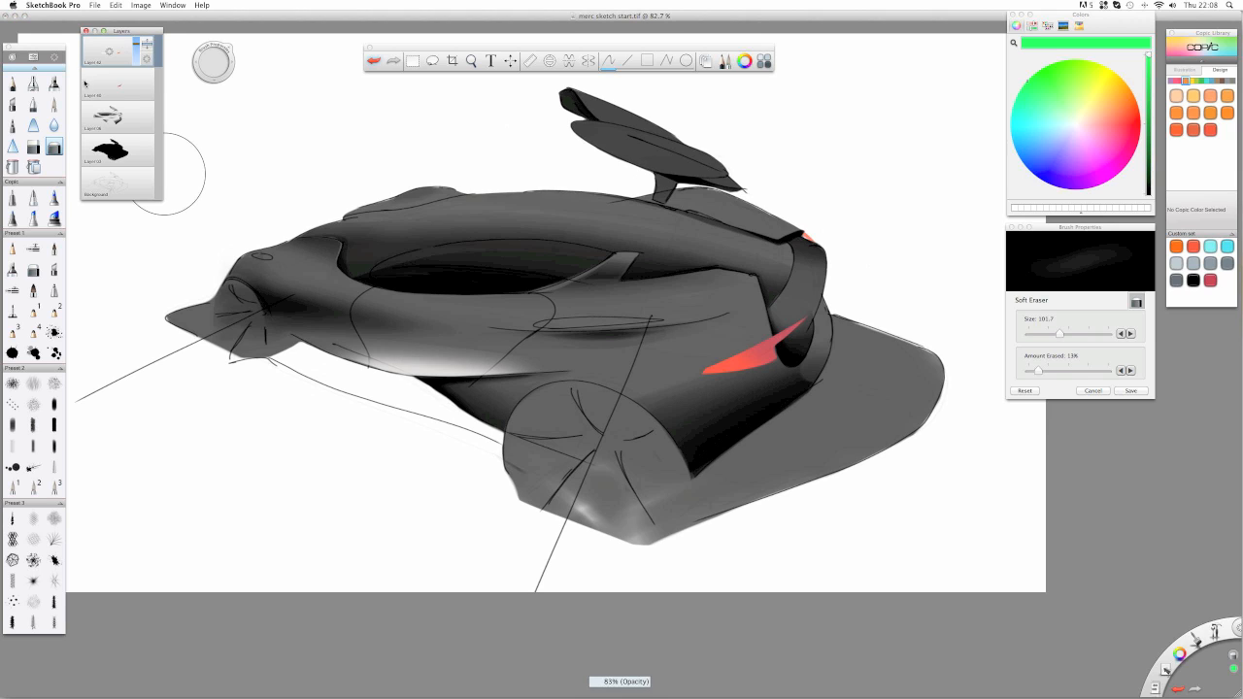
- Select the Marker, set its colour to white, and add a new layer above the tail light layers
click(53, 84)
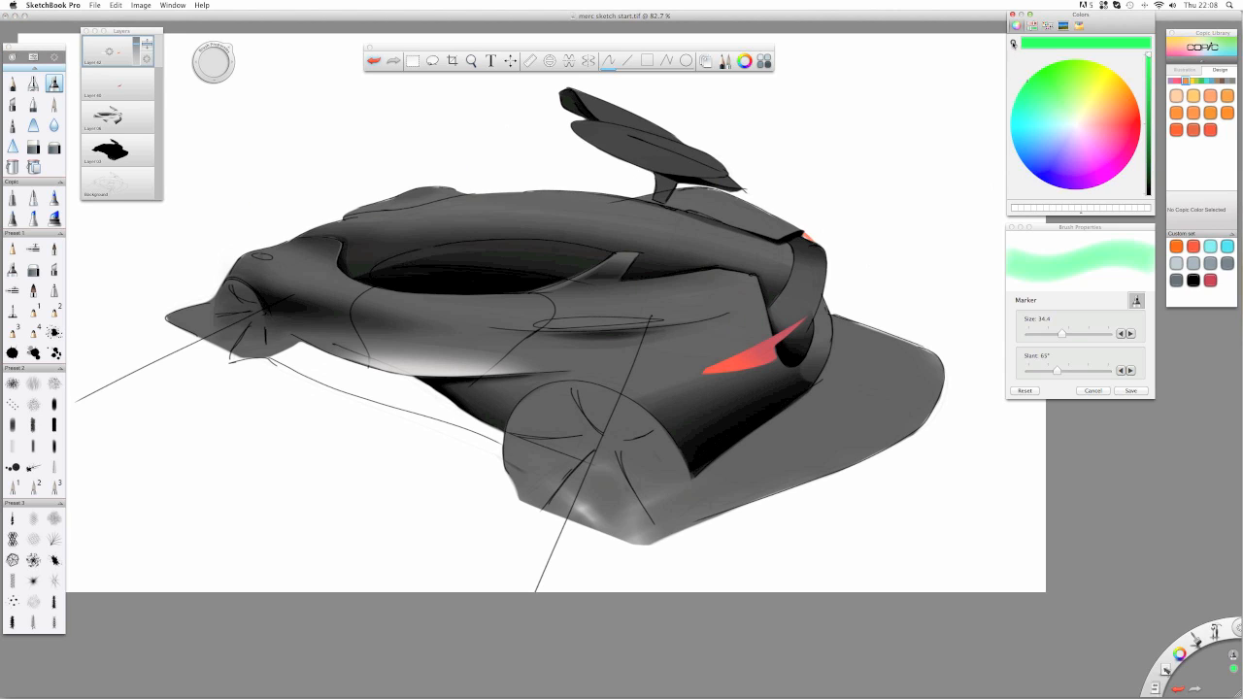
click(1075, 124)
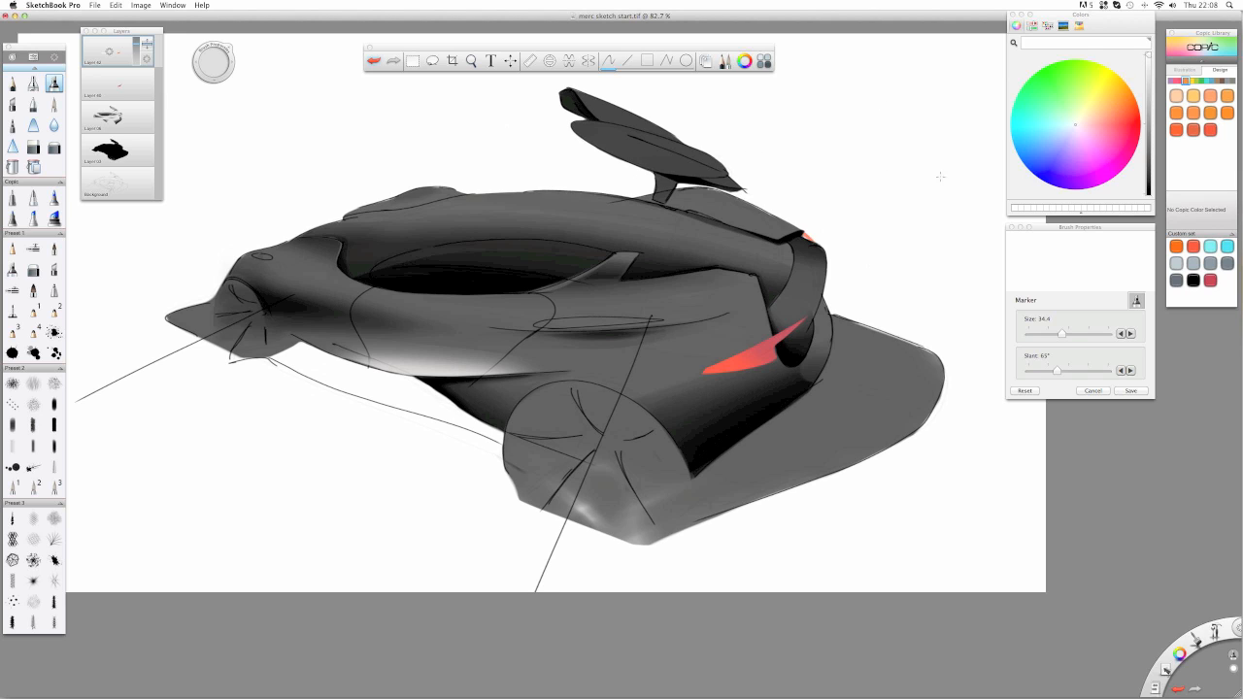
mouse_move(112, 54)
mouse_down()
mouse_move(112, 80)
mouse_move(110, 30)
mouse_up()
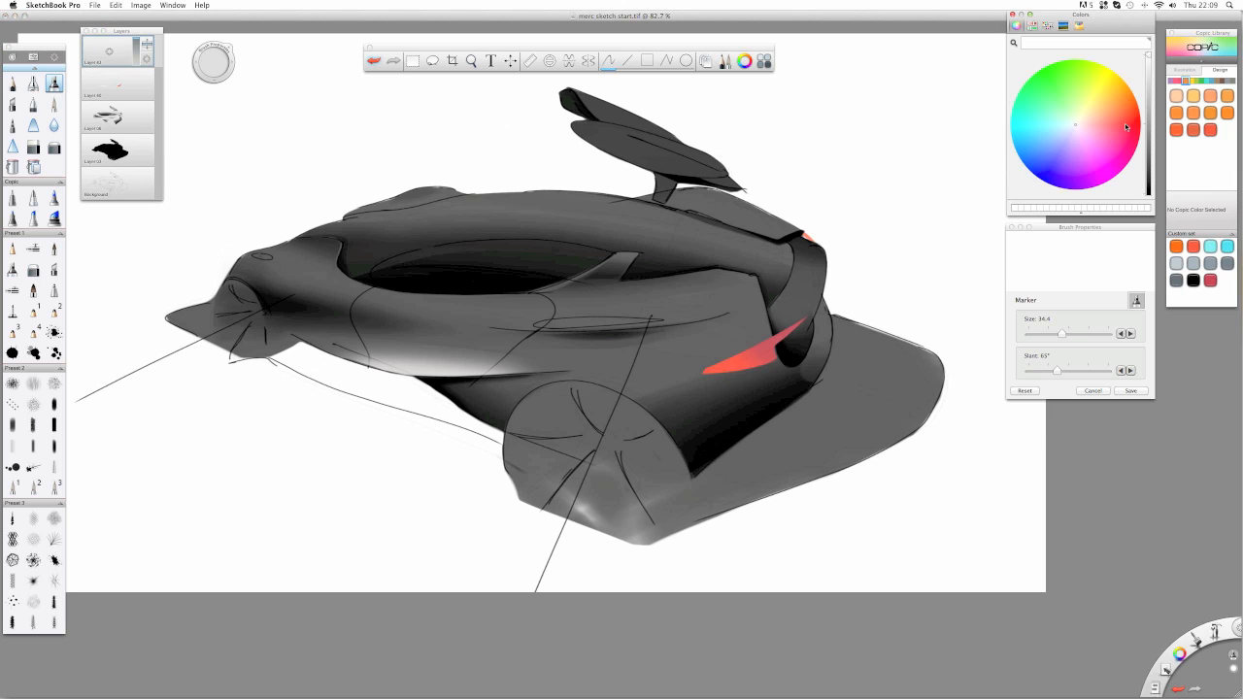
- Set the new layer's blend mode to Multiply and try black Marker shading across the tail light's lower tip, undoing the strokes
click(1149, 188)
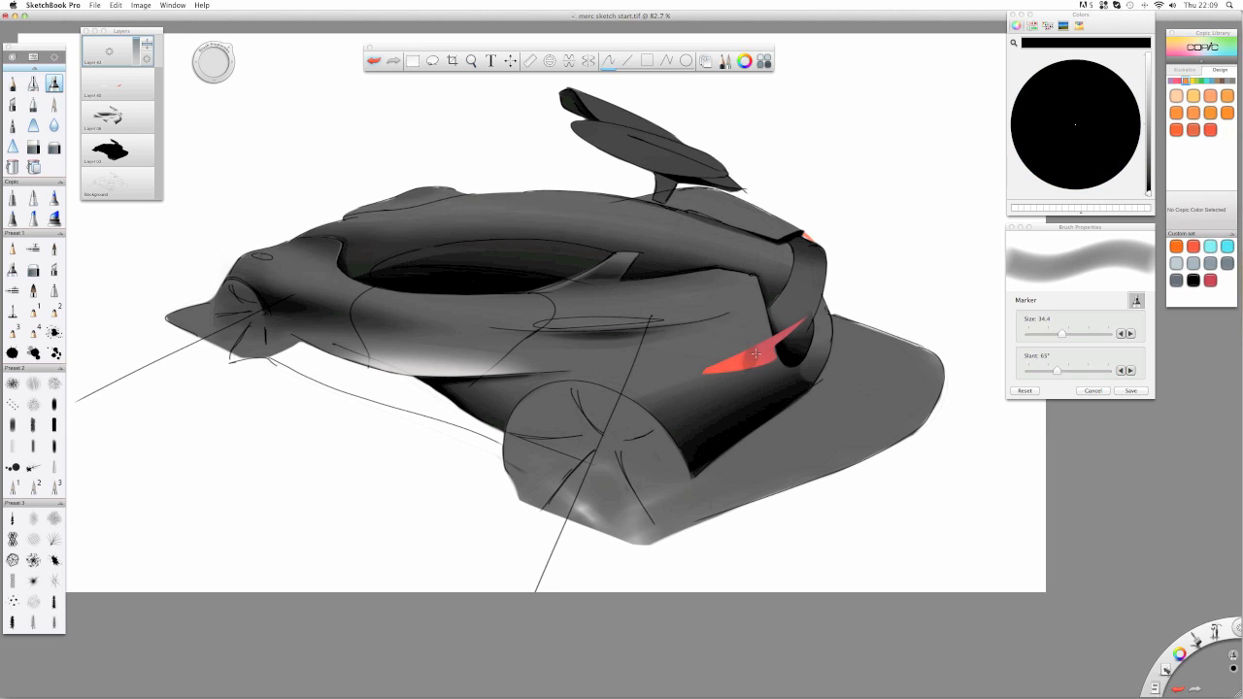
mouse_move(755, 353)
mouse_down()
mouse_move(692, 372)
mouse_move(770, 380)
mouse_move(684, 367)
mouse_move(804, 377)
mouse_move(719, 375)
mouse_up()
click(145, 60)
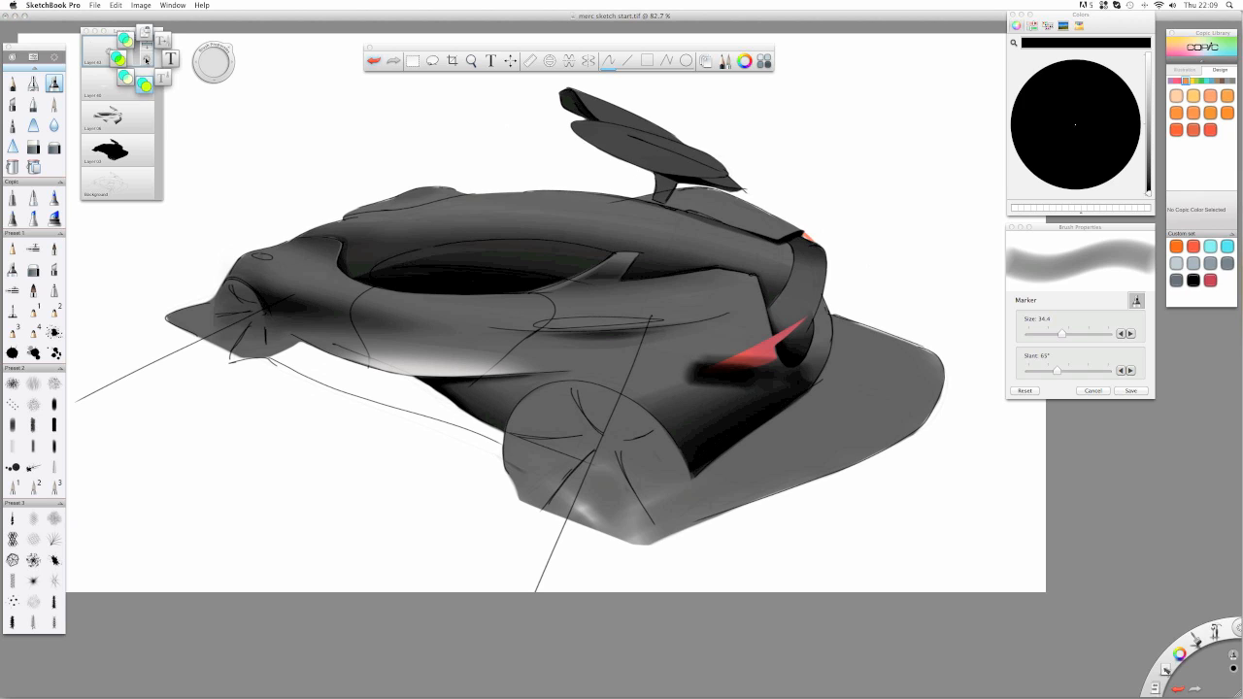
drag(145, 61, 123, 62)
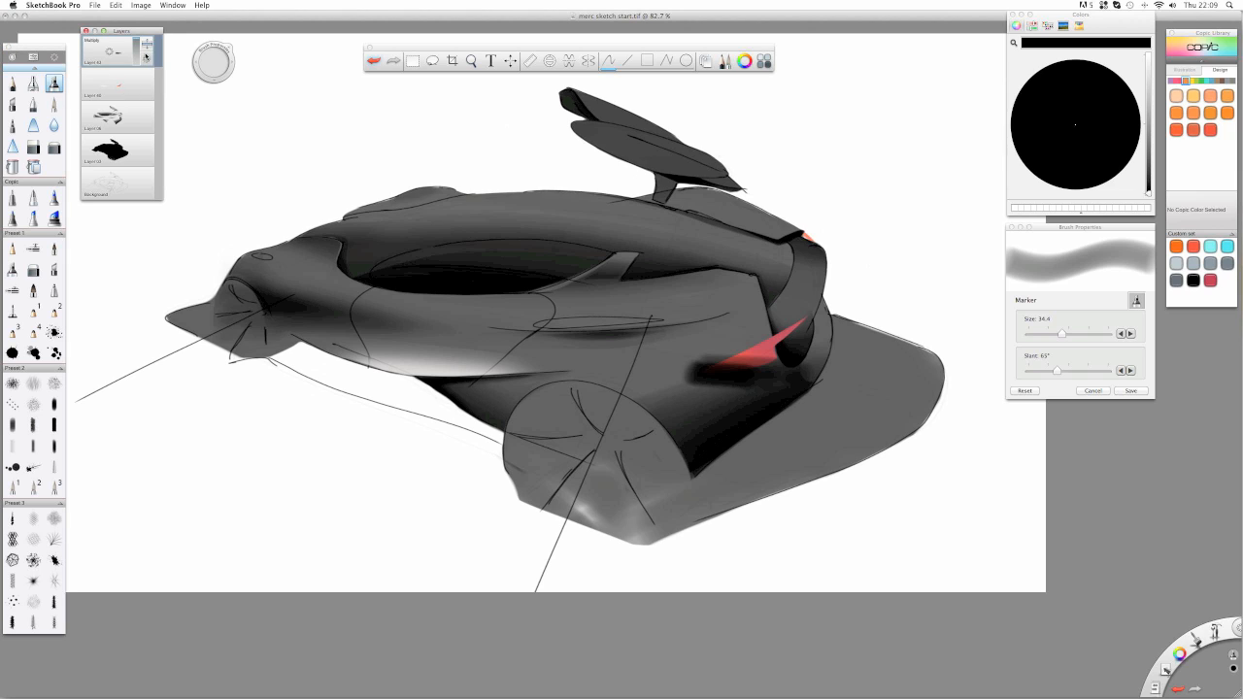
key(super+z)
key(super+z)
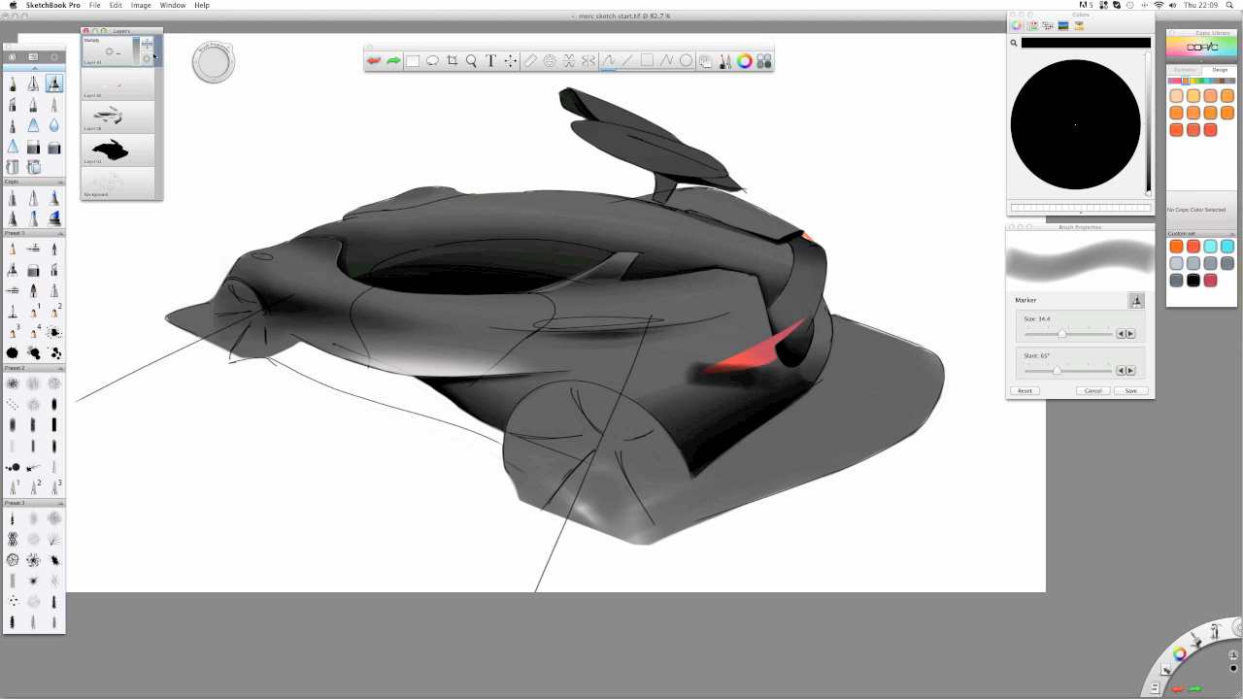
key(super+z)
key(super+z)
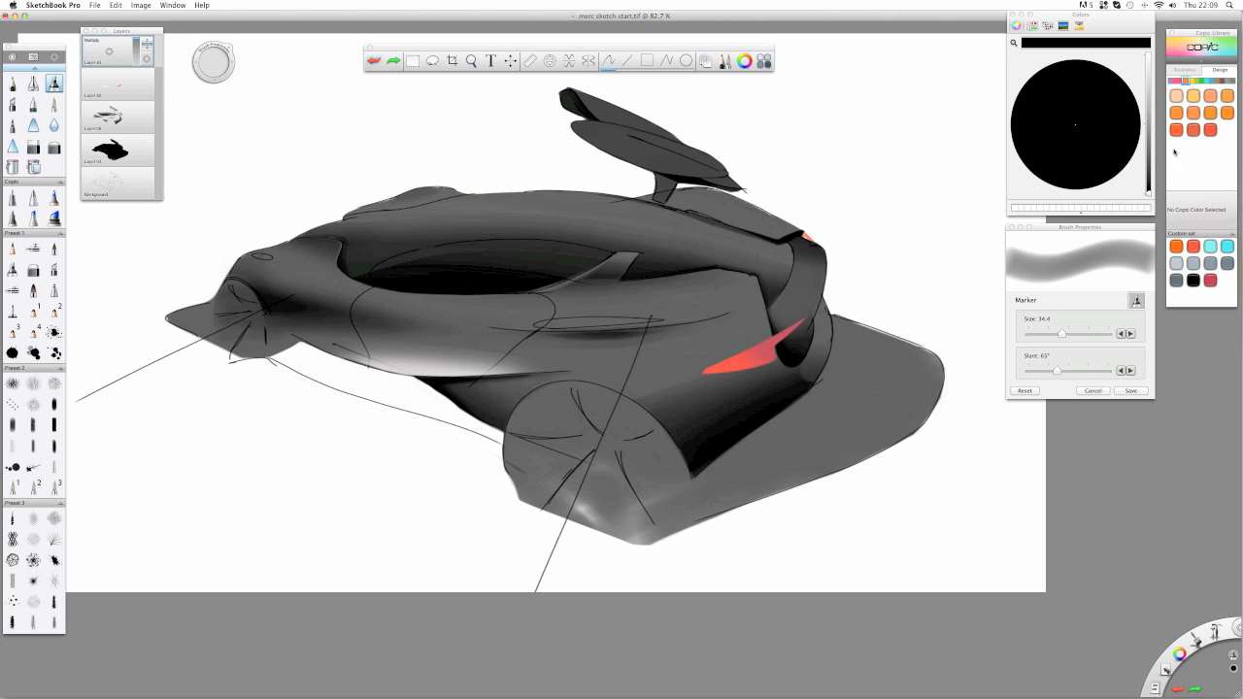
- Shade the lower tip of the tail light with a mid-grey Marker on the Multiply layer
click(1148, 120)
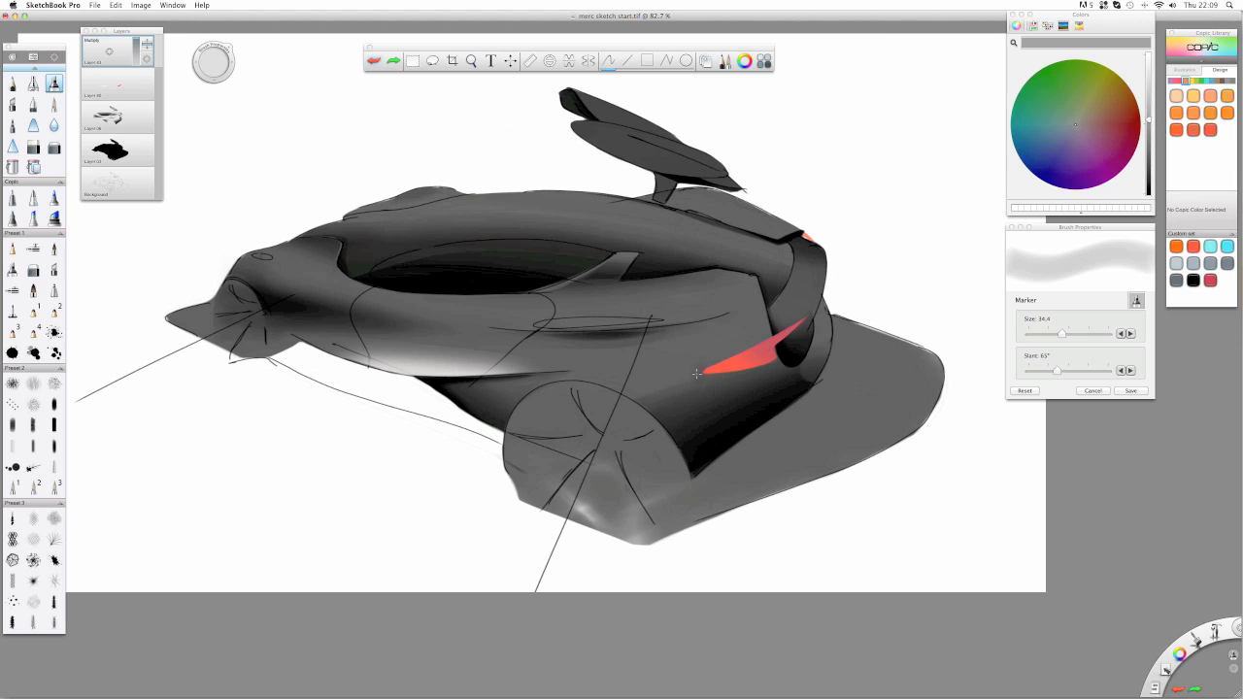
mouse_move(696, 373)
mouse_down()
mouse_move(800, 379)
mouse_move(695, 357)
mouse_up()
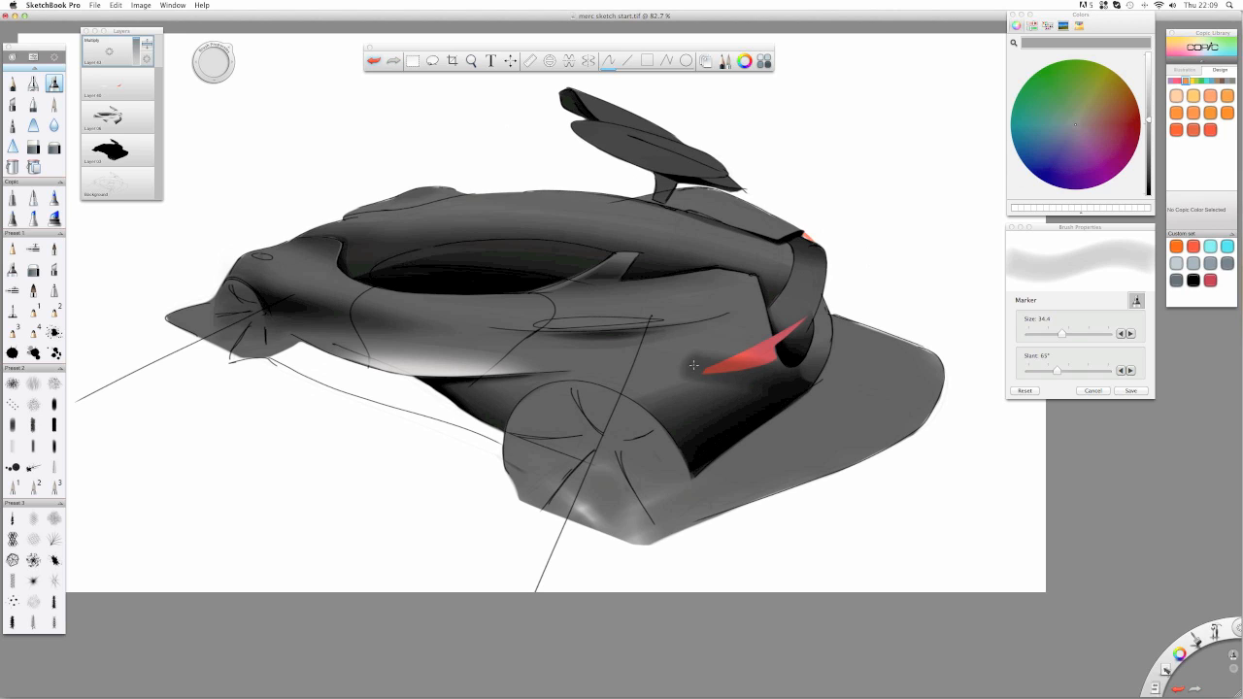
click(146, 58)
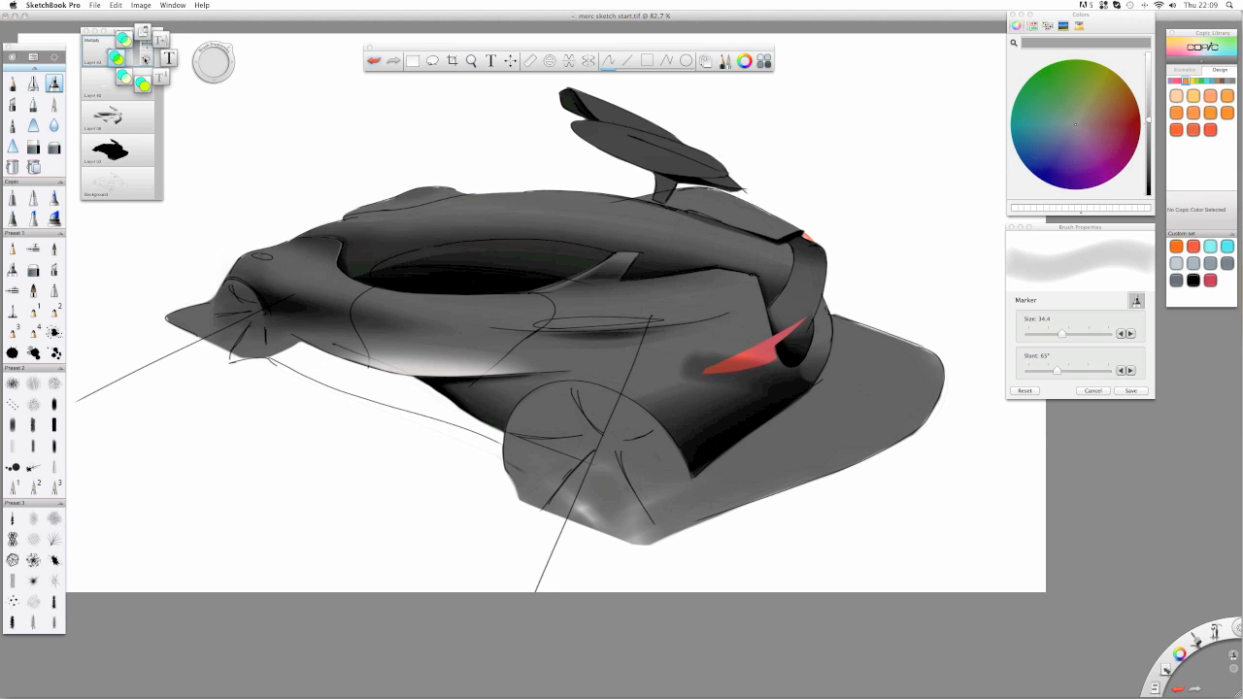
click(125, 59)
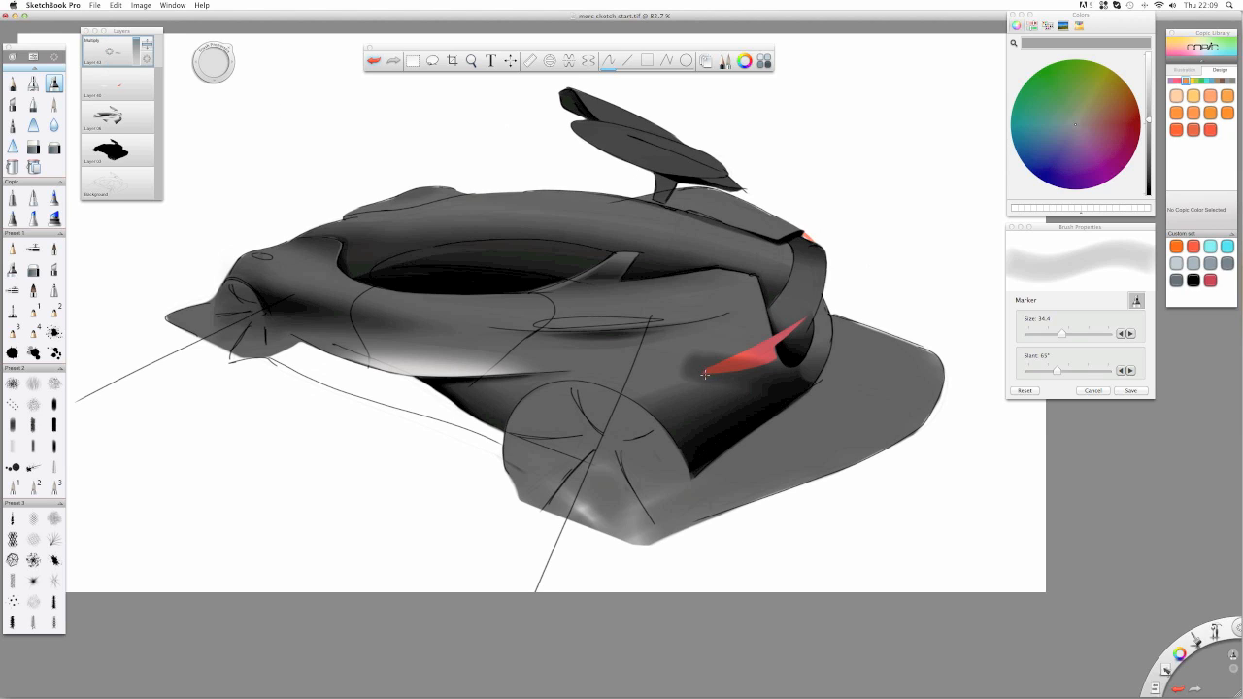
- Try the Normal blend mode on the grey shading layer and return it to Multiply
drag(146, 59, 147, 86)
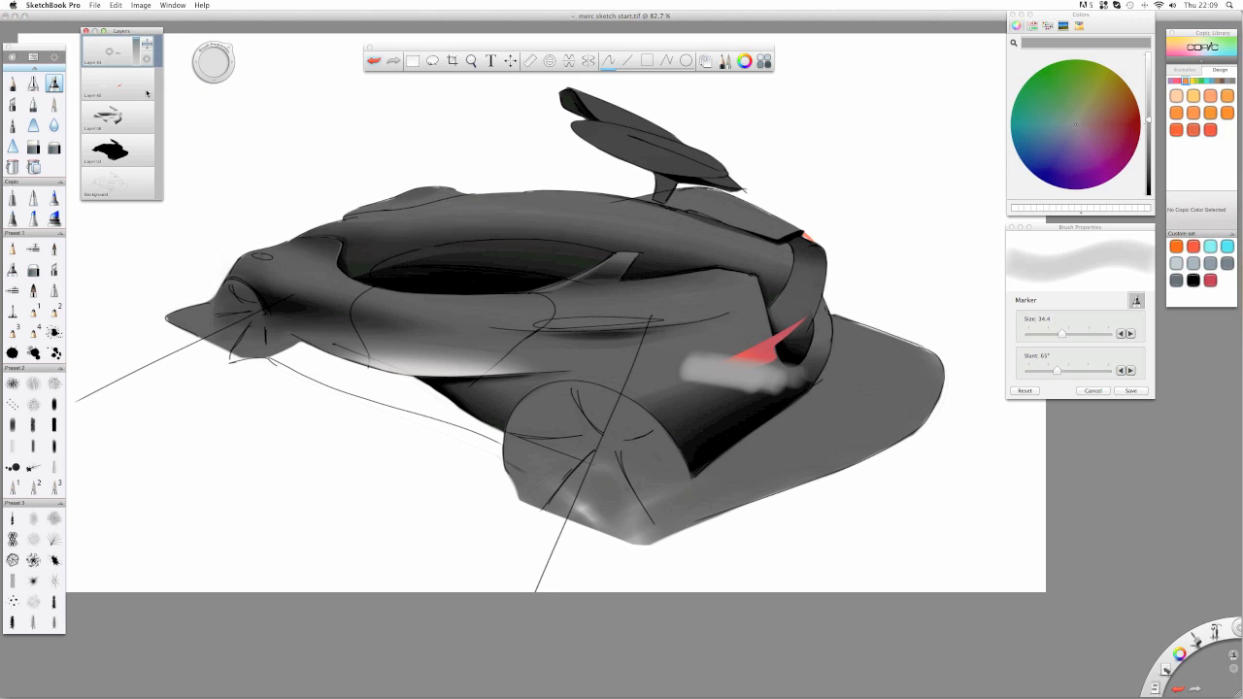
drag(146, 59, 109, 91)
key(super+z)
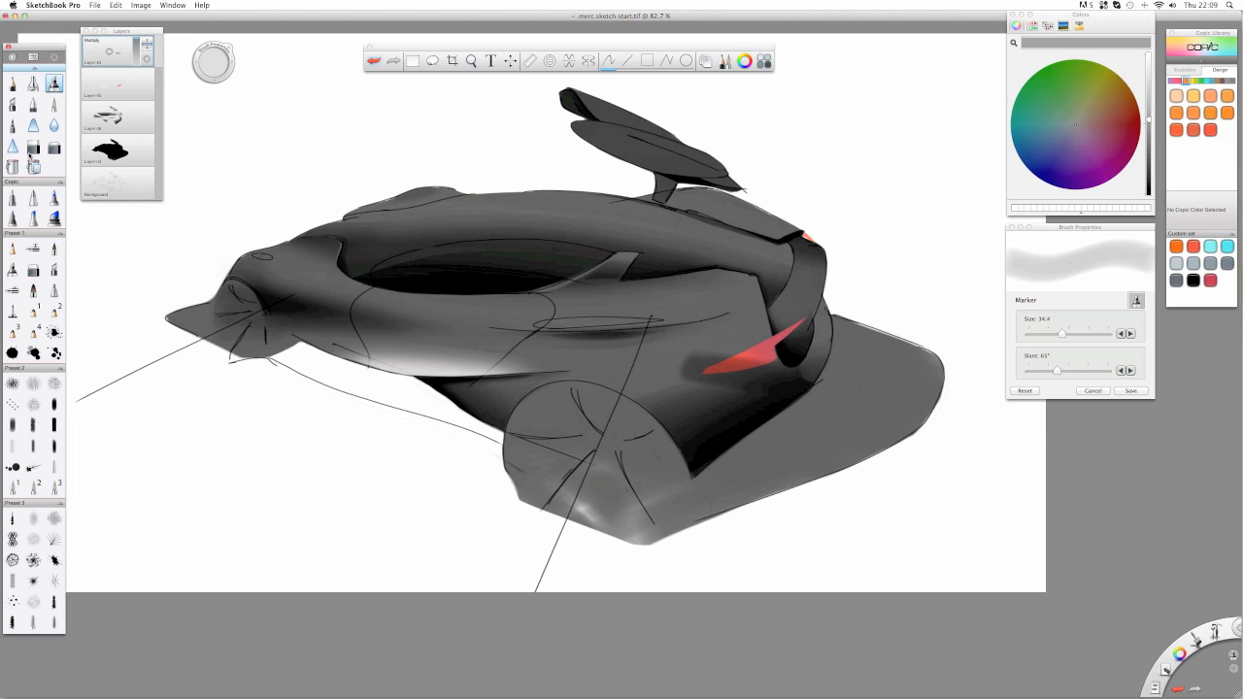
- Erase the grey spill outside the tail light with the Hard Eraser and add a new layer on top
key(e)
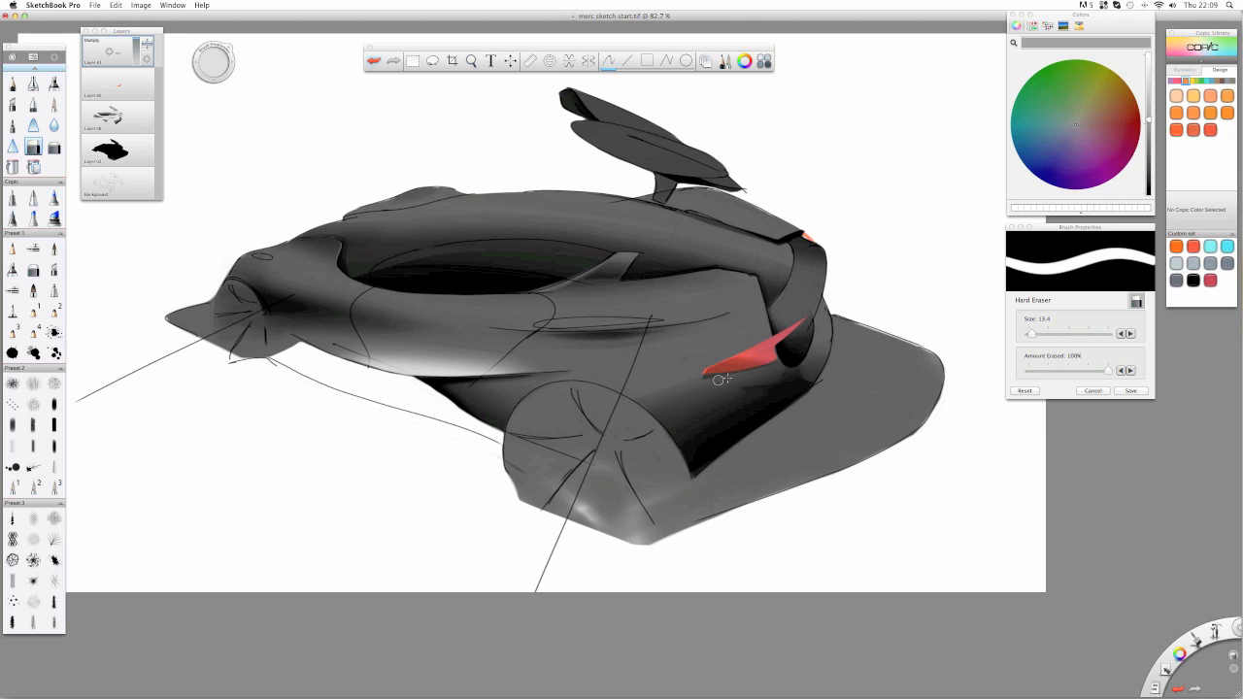
drag(772, 367, 684, 384)
drag(111, 53, 109, 27)
- Paint a bright red Marker stroke along the upper edge of the tail light and set its layer to Multiply
click(54, 83)
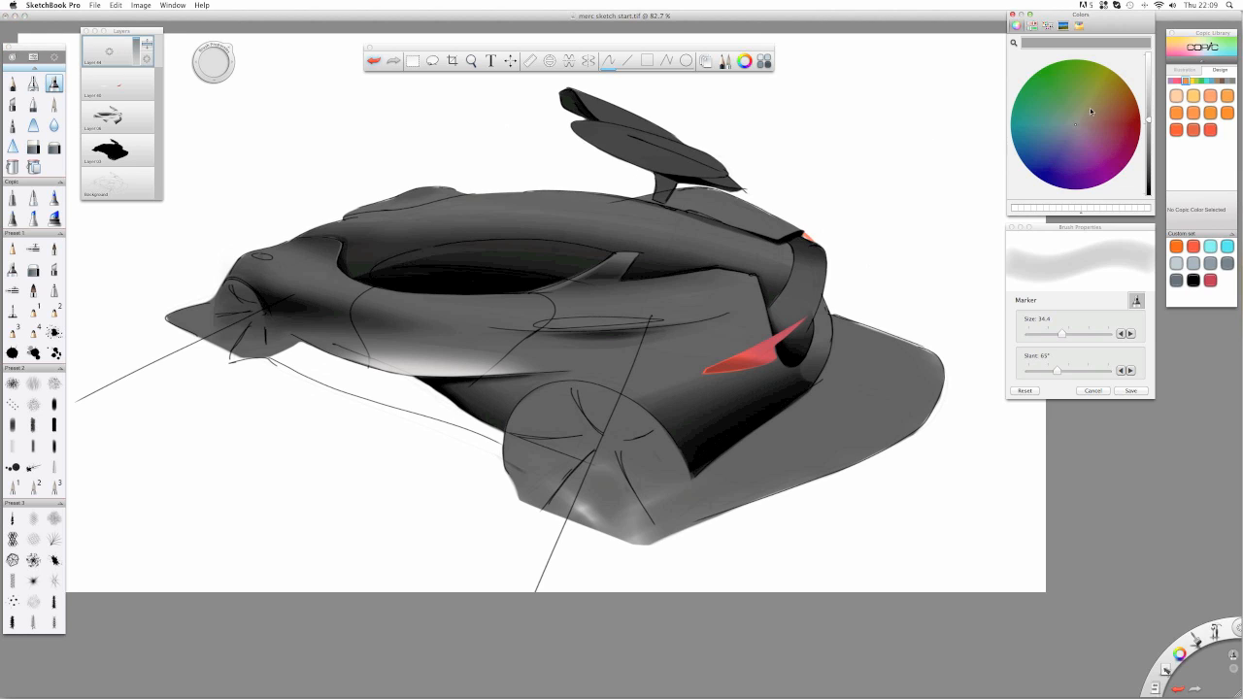
click(1143, 122)
drag(1146, 116, 1147, 54)
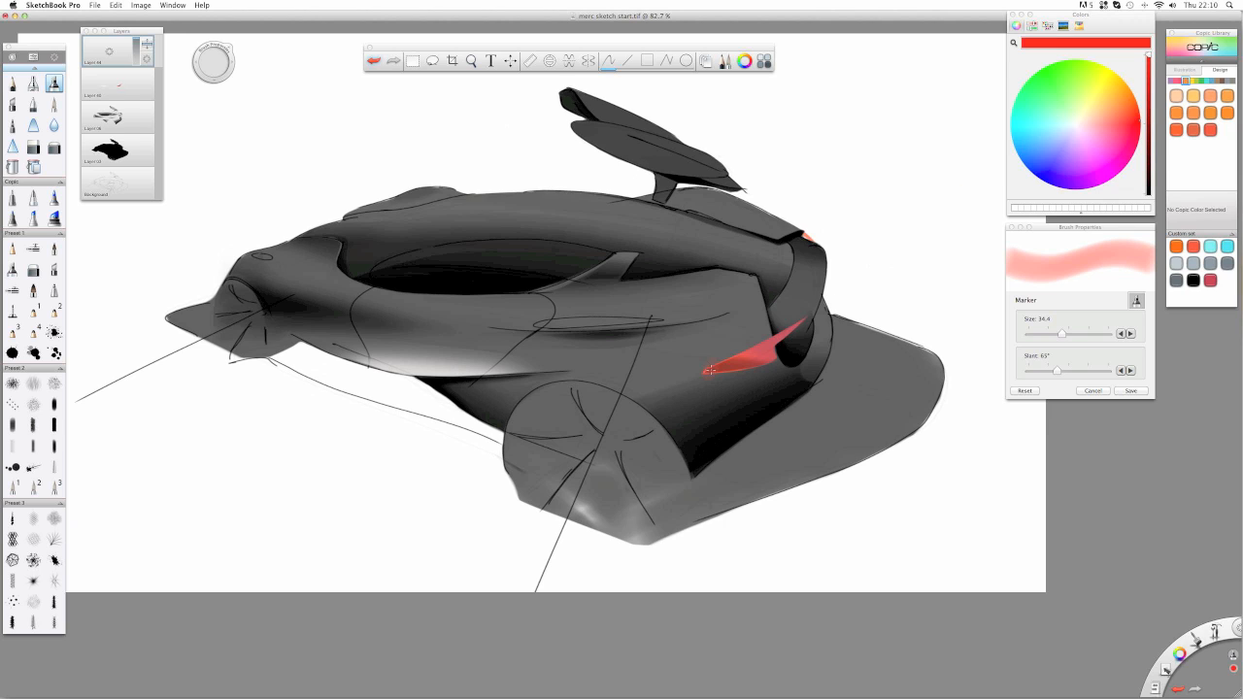
drag(791, 319, 648, 386)
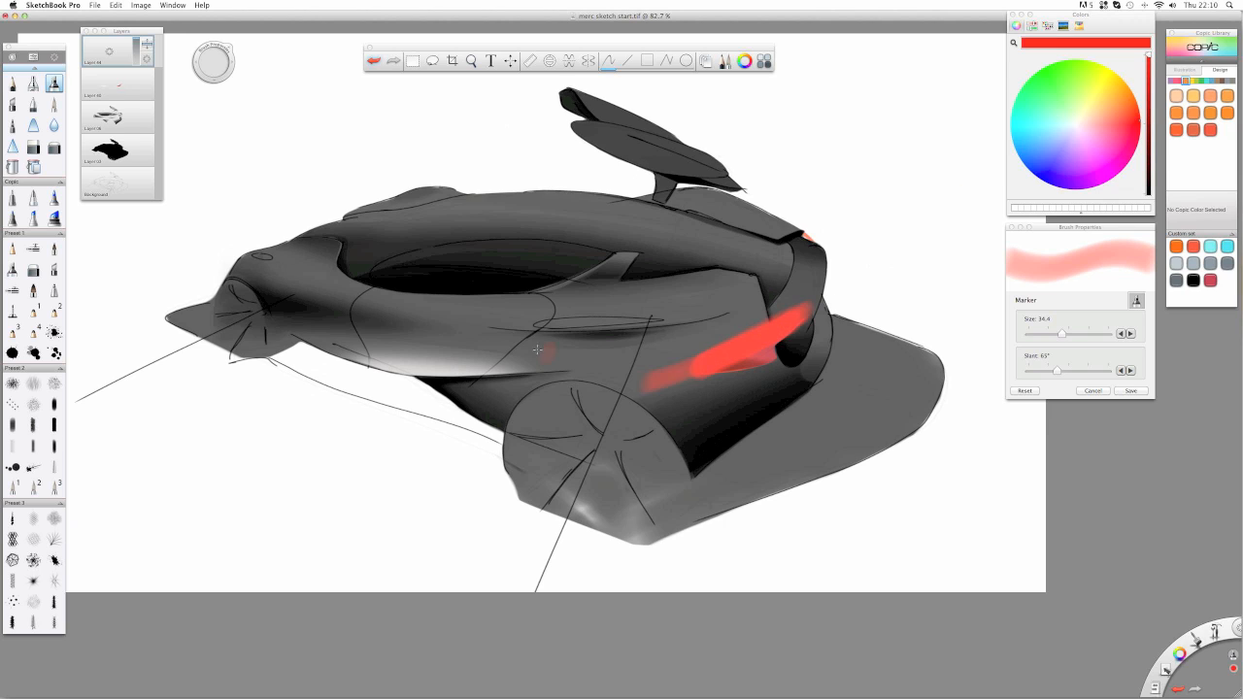
click(148, 59)
click(68, 62)
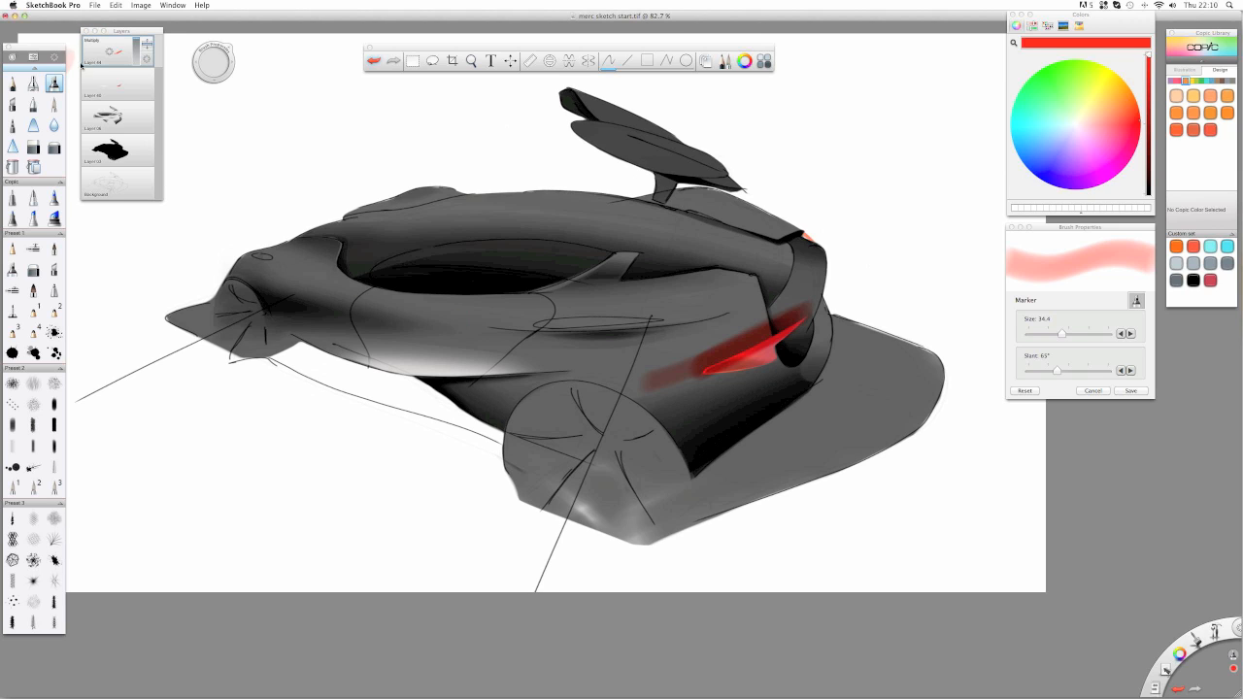
- Trim the red stroke back to the tail light's upper edge with the Hard Eraser and add another layer
click(33, 147)
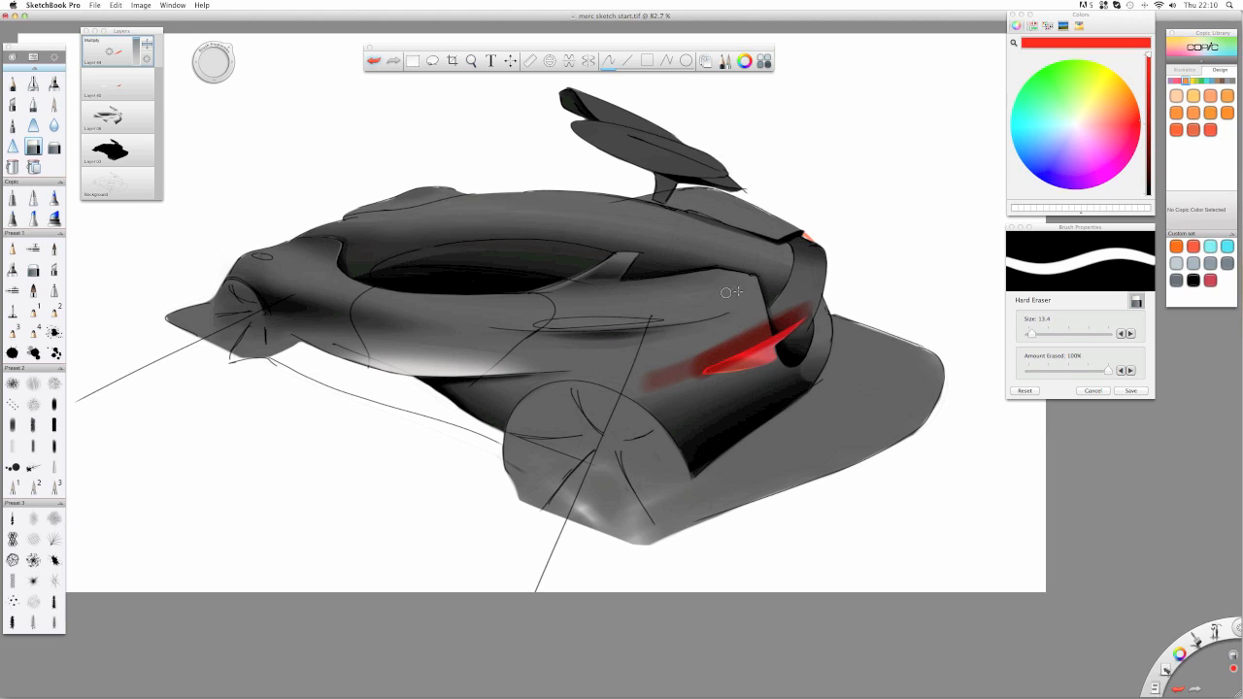
mouse_move(765, 332)
mouse_down()
mouse_move(682, 373)
mouse_move(788, 306)
mouse_move(671, 368)
mouse_move(773, 318)
mouse_up()
drag(668, 375, 688, 376)
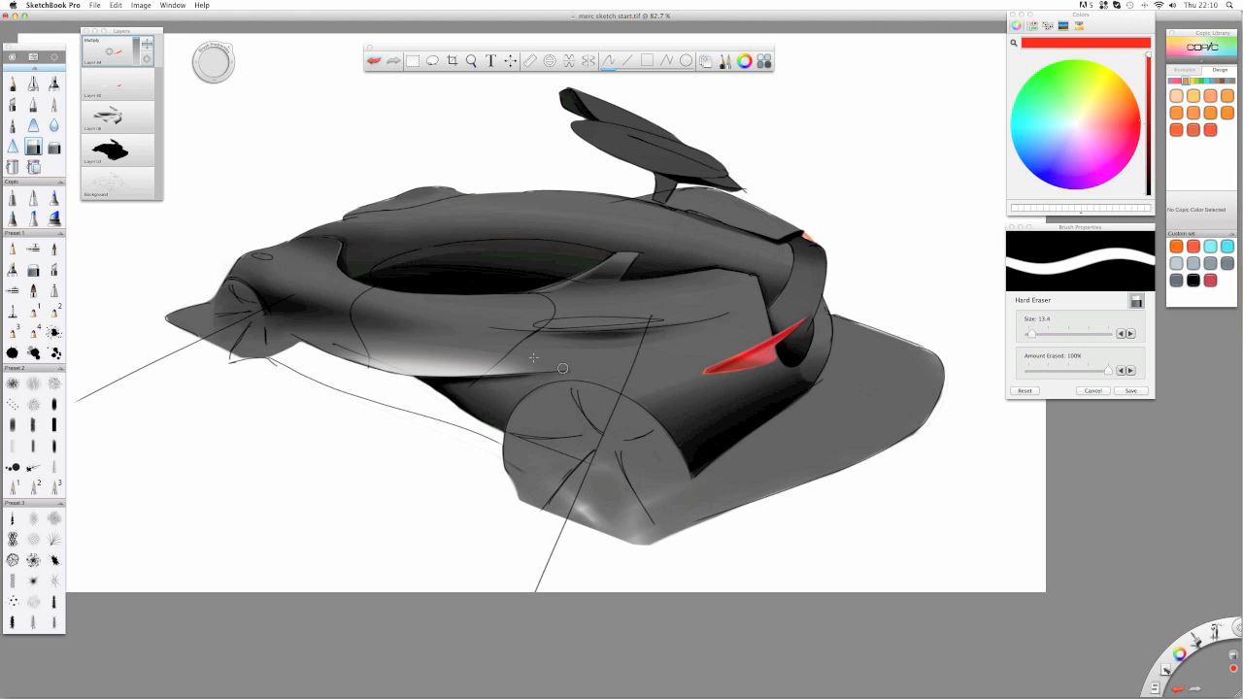
click(54, 147)
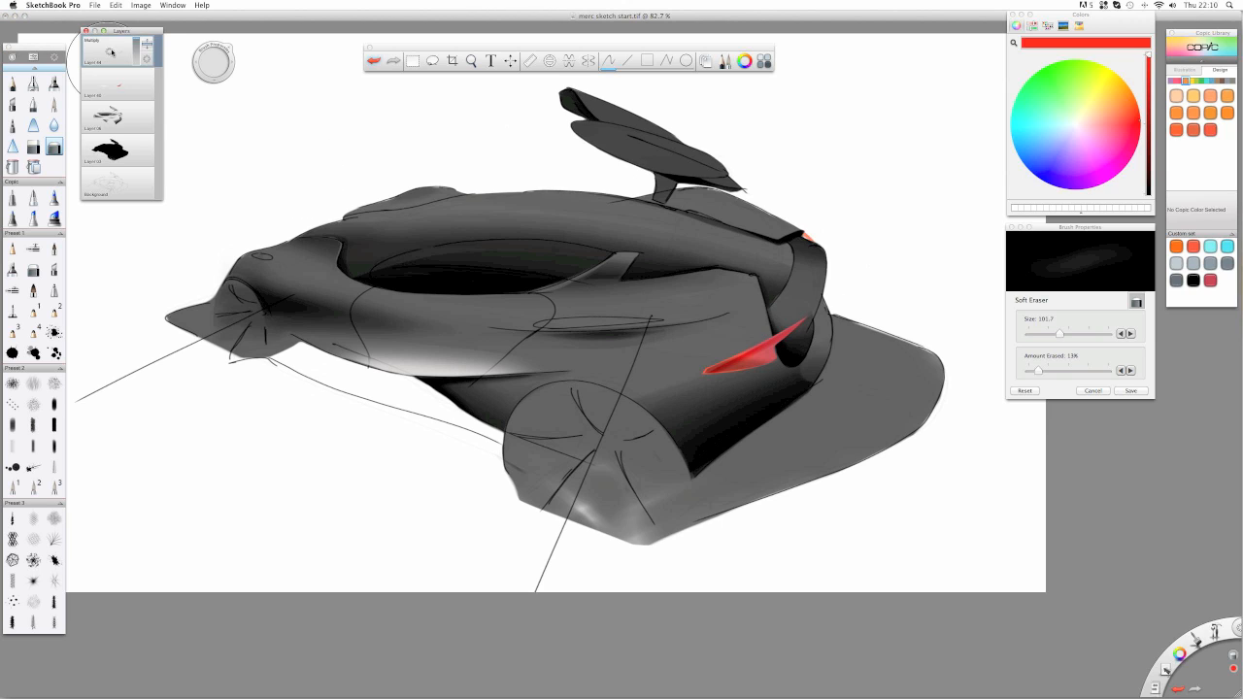
mouse_move(108, 52)
mouse_down()
mouse_move(107, 75)
mouse_move(89, 52)
mouse_up()
- Paint red Marker over the lower tip of the tail light and set this layer's blend mode to Multiply
click(54, 83)
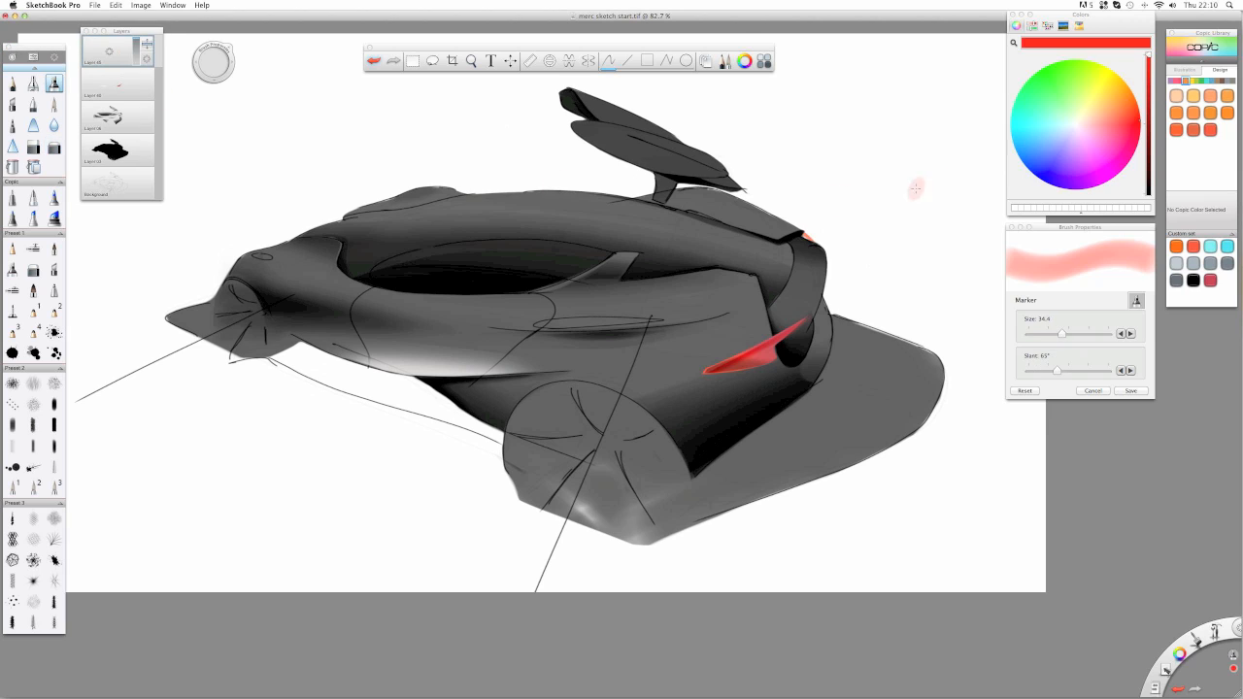
mouse_move(751, 338)
mouse_down()
mouse_move(704, 373)
mouse_move(738, 364)
mouse_move(748, 376)
mouse_up()
key(e)
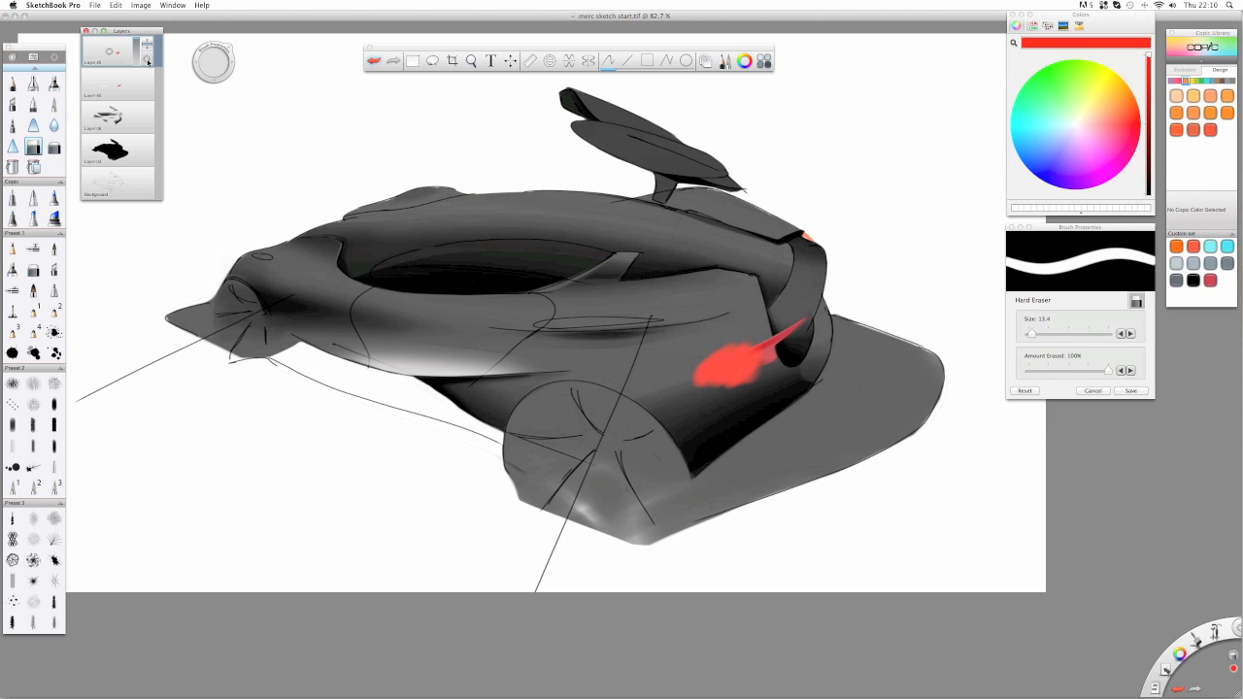
drag(148, 61, 166, 71)
- Clean the red spill around the tail light's tip with the Hard Eraser and soften the red inside it with the Soft Eraser
mouse_move(743, 379)
mouse_down()
mouse_move(699, 381)
mouse_move(774, 369)
mouse_move(671, 383)
mouse_up()
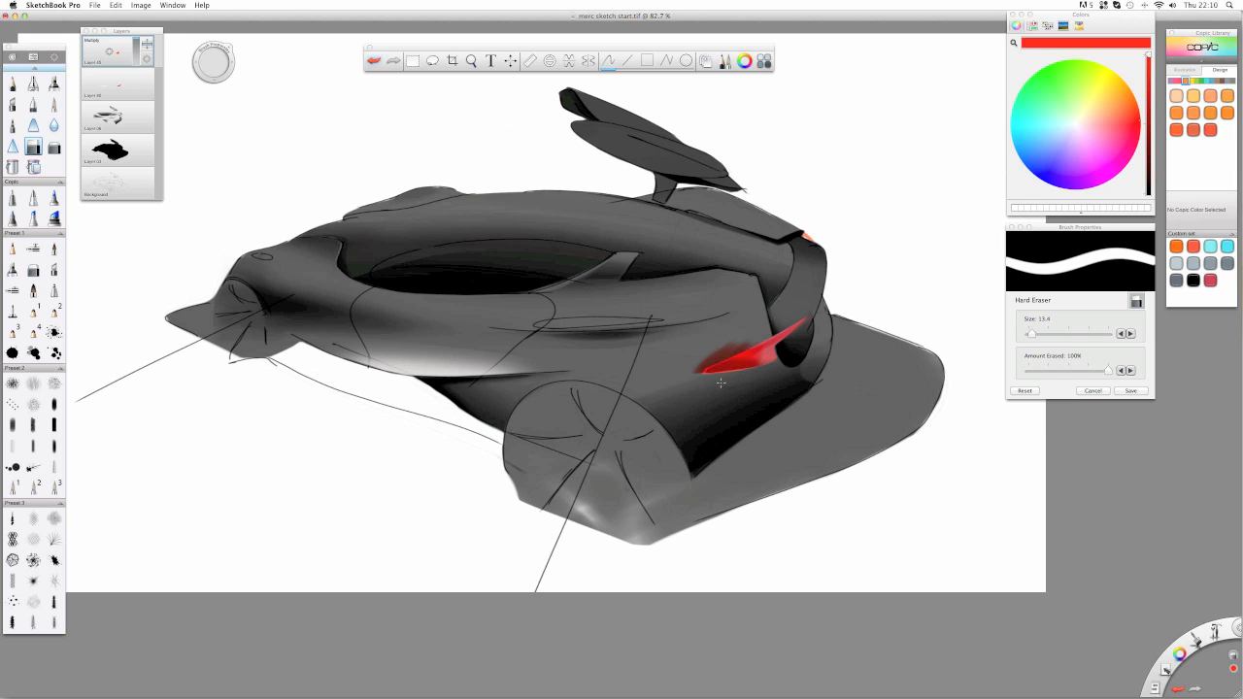
drag(744, 341, 757, 340)
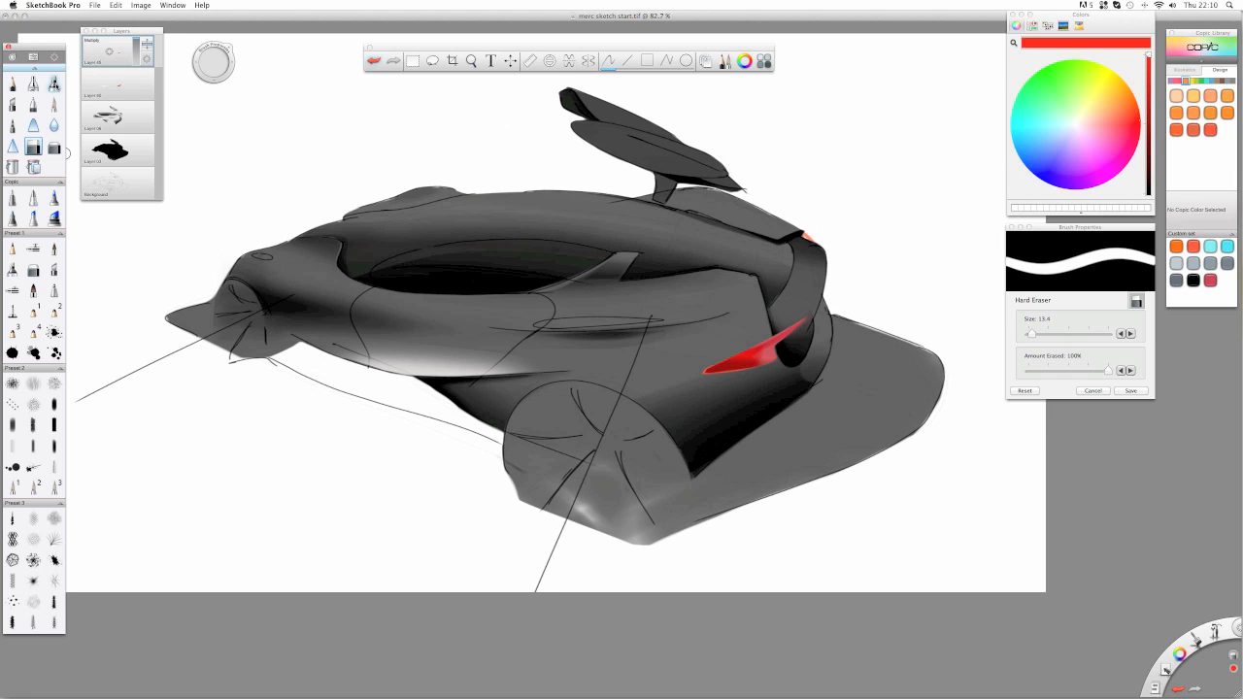
click(54, 85)
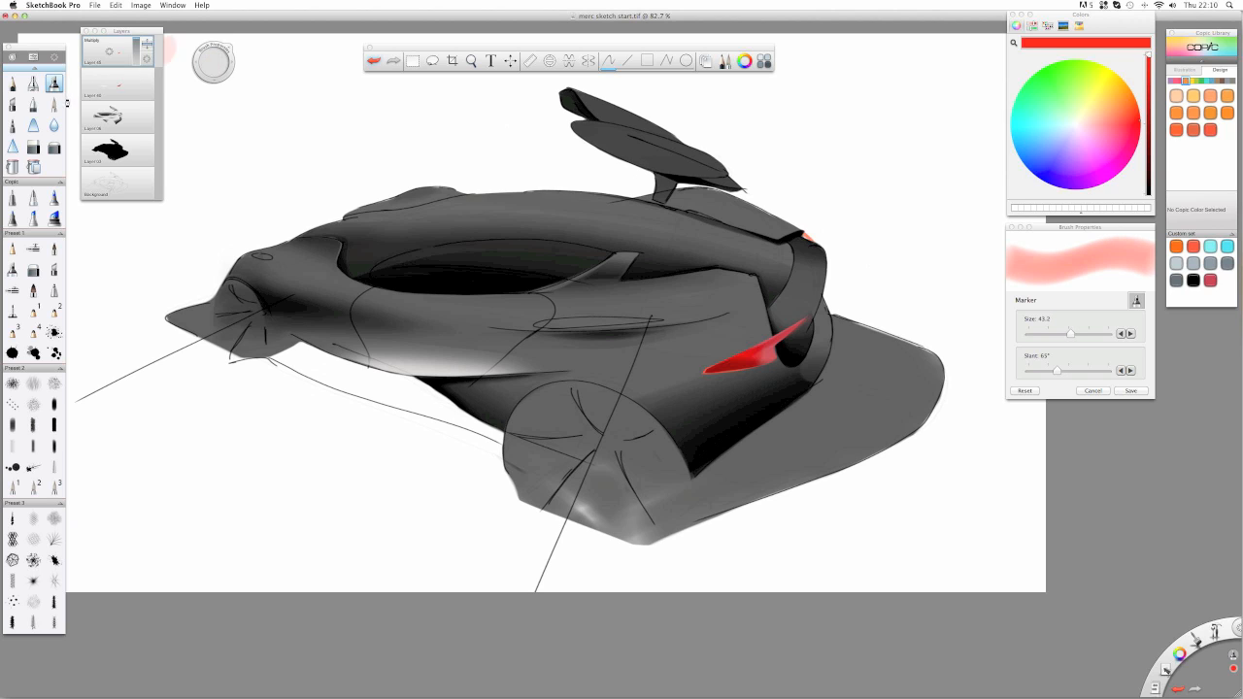
click(54, 148)
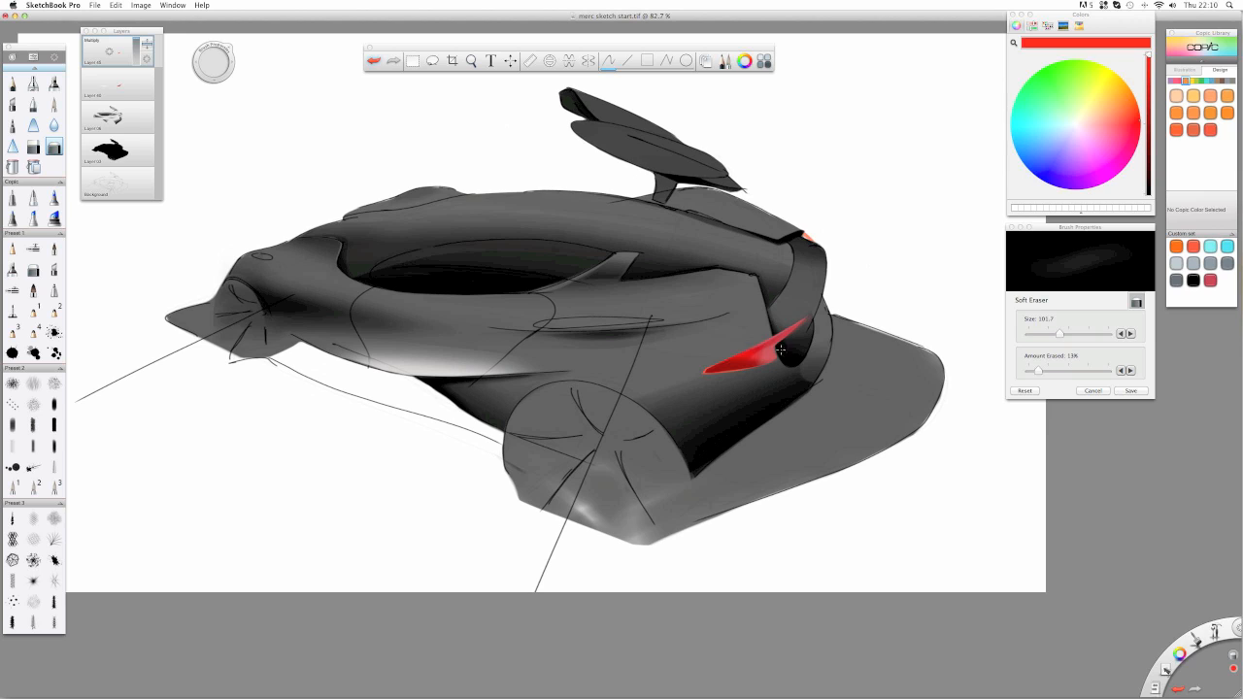
mouse_move(729, 353)
mouse_down()
mouse_move(703, 330)
mouse_move(777, 352)
mouse_move(746, 357)
mouse_up()
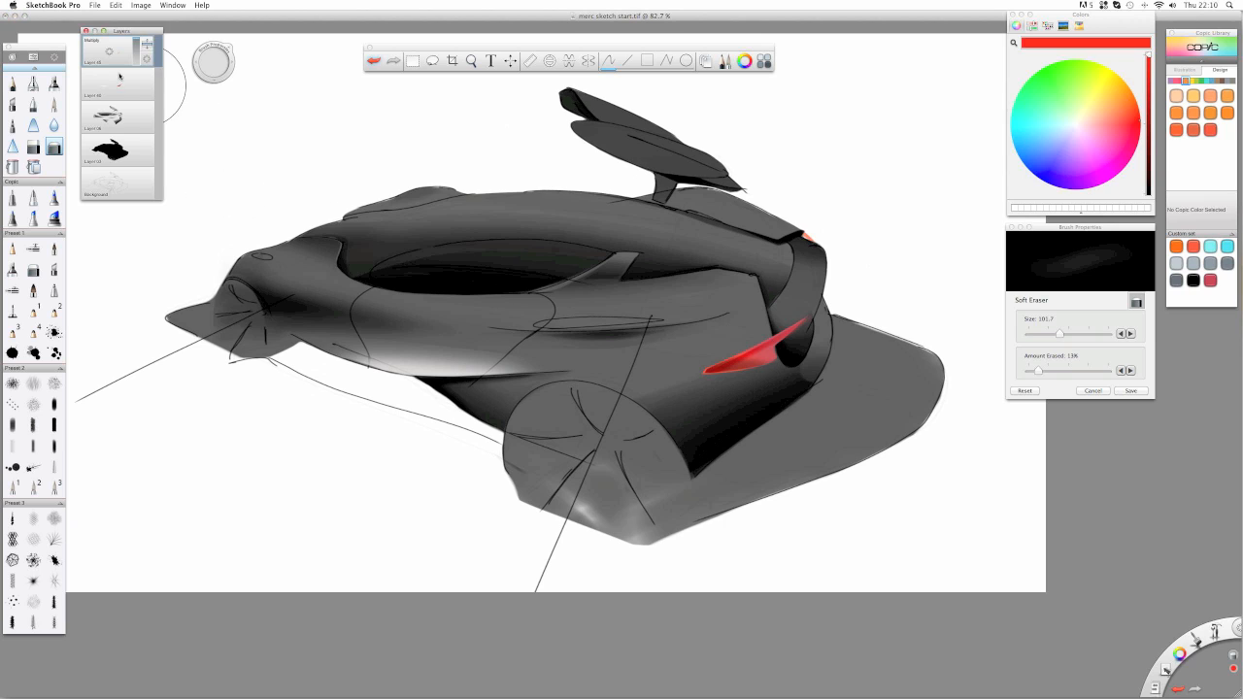
- Add a new layer, try a red Marker tint on the dark body panel above the tail light, and undo it
mouse_move(108, 52)
mouse_down()
mouse_move(108, 83)
mouse_move(113, 27)
mouse_up()
click(55, 83)
drag(768, 306, 794, 297)
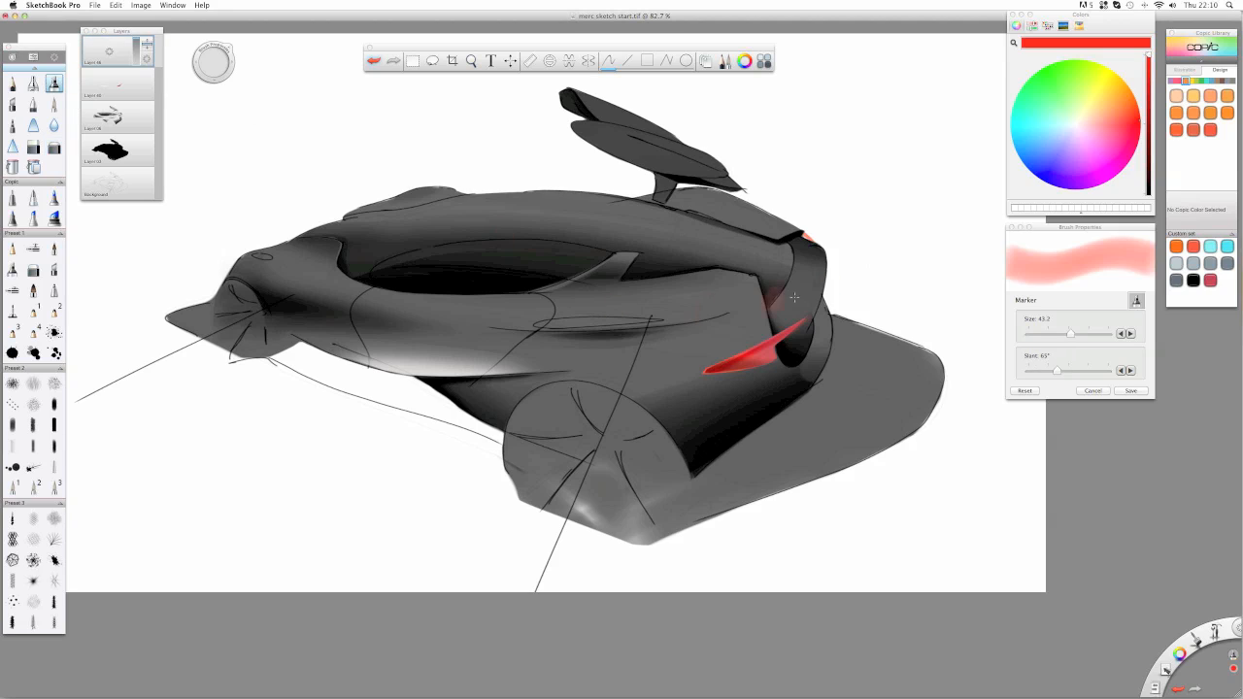
key(super+z)
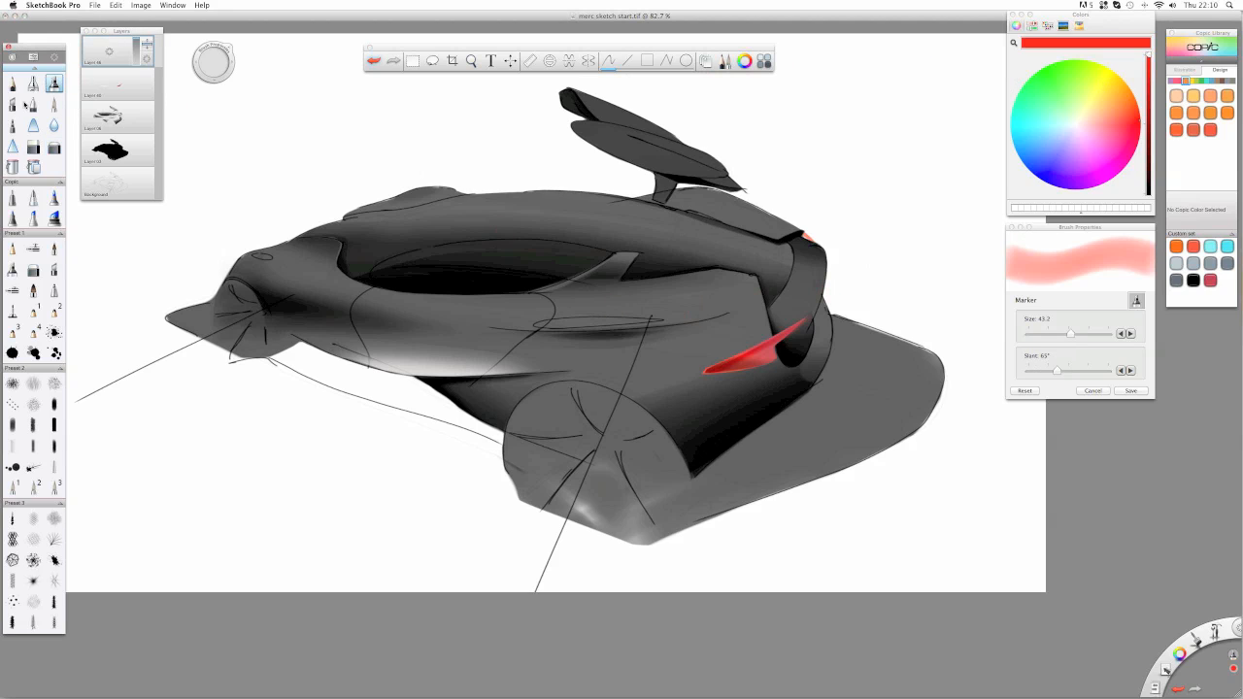
- Draw small red Pencil marks inside the tail light on an Add-mode layer and fade them with the Soft Eraser
click(12, 84)
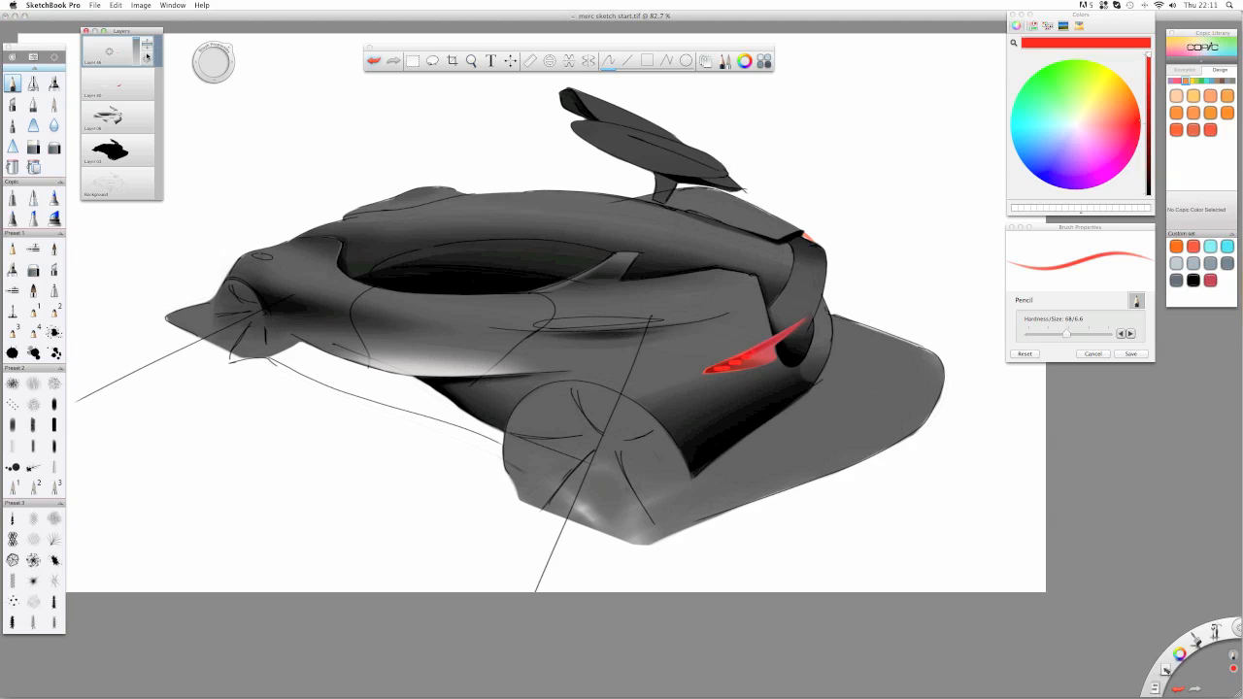
drag(146, 56, 132, 76)
click(55, 147)
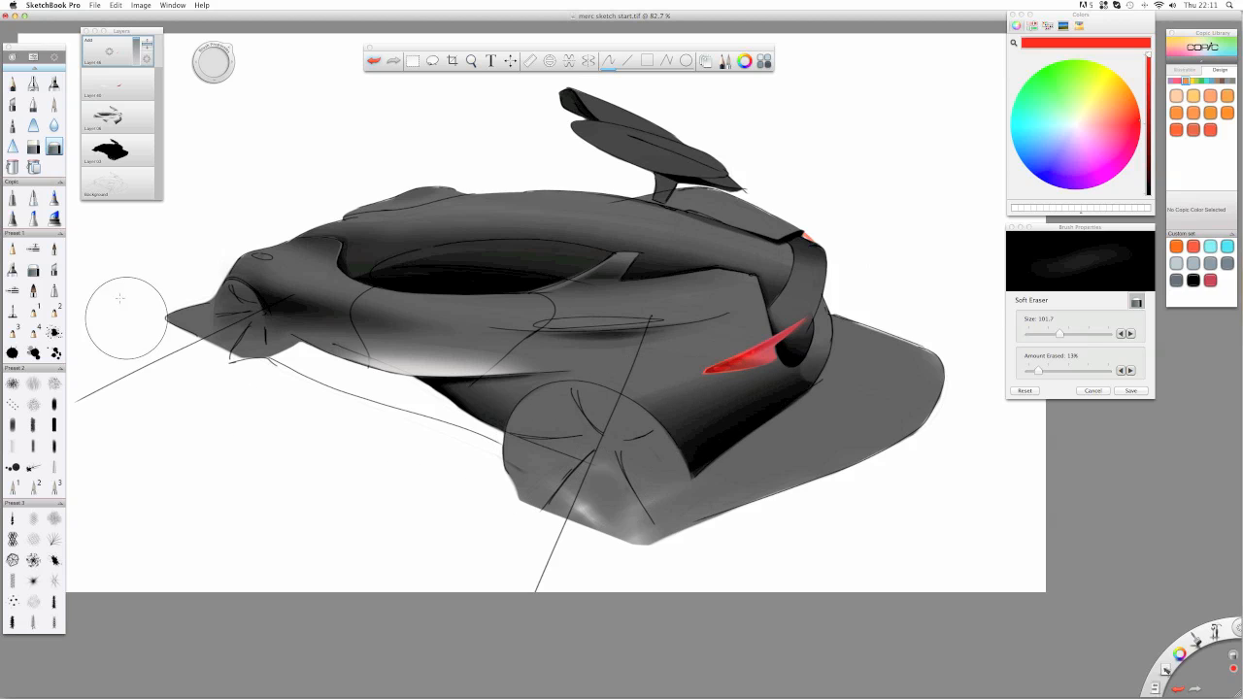
- Draw fine red lines inside the tail light on a new layer with the Pencil at size 2.0 and soften them with the Soft Eraser
click(12, 83)
drag(109, 52, 109, 35)
click(1039, 334)
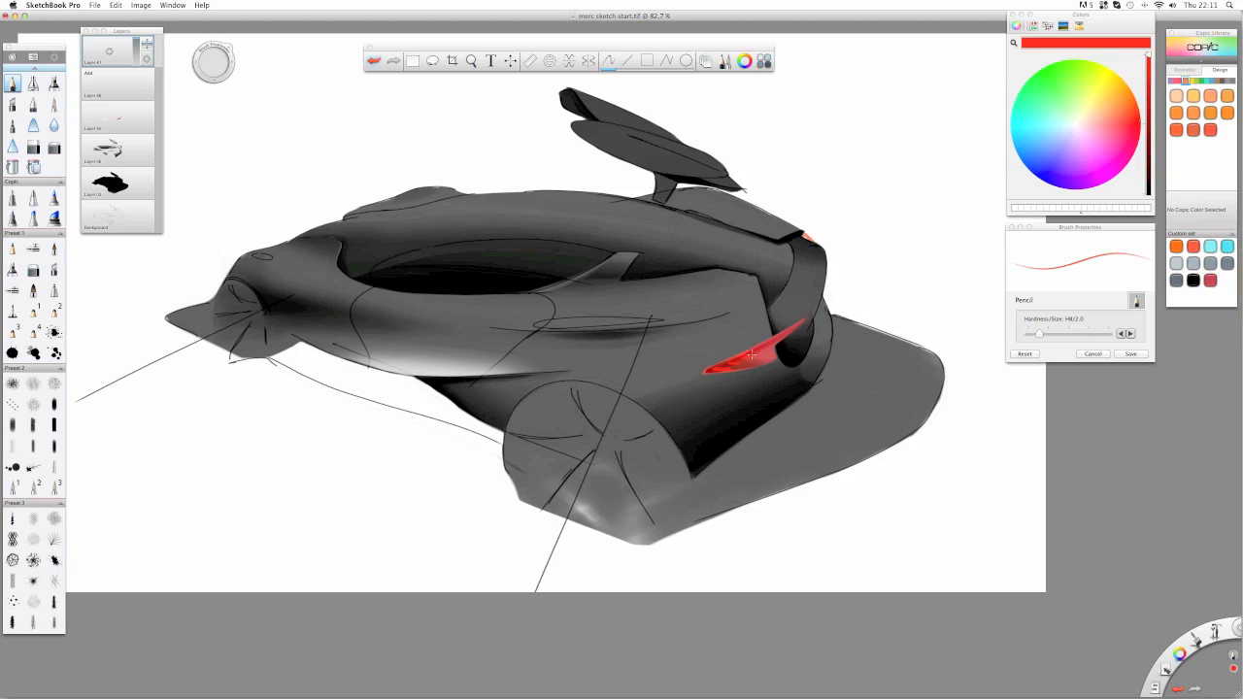
key(e)
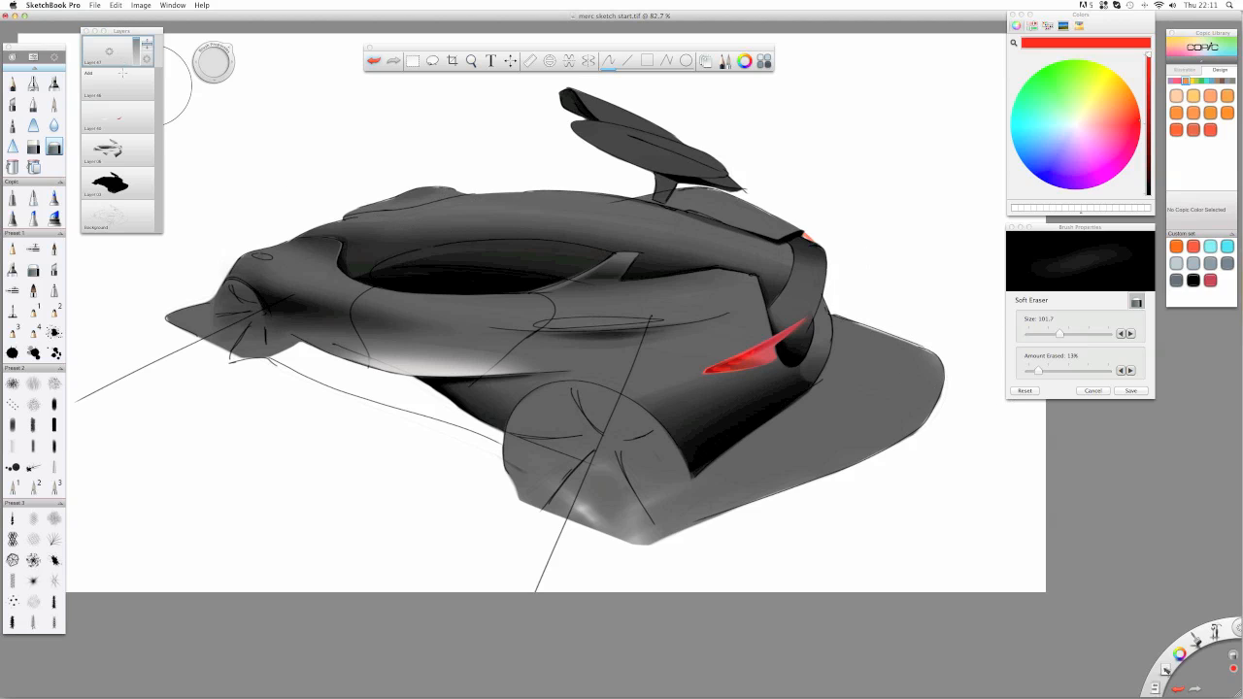
- Add a new layer, airbrush a broad white highlight along the lower body side between the wheels, and reduce the layer's opacity
drag(147, 60, 157, 49)
mouse_move(109, 51)
mouse_down()
mouse_move(112, 82)
mouse_move(100, 35)
mouse_up()
click(54, 84)
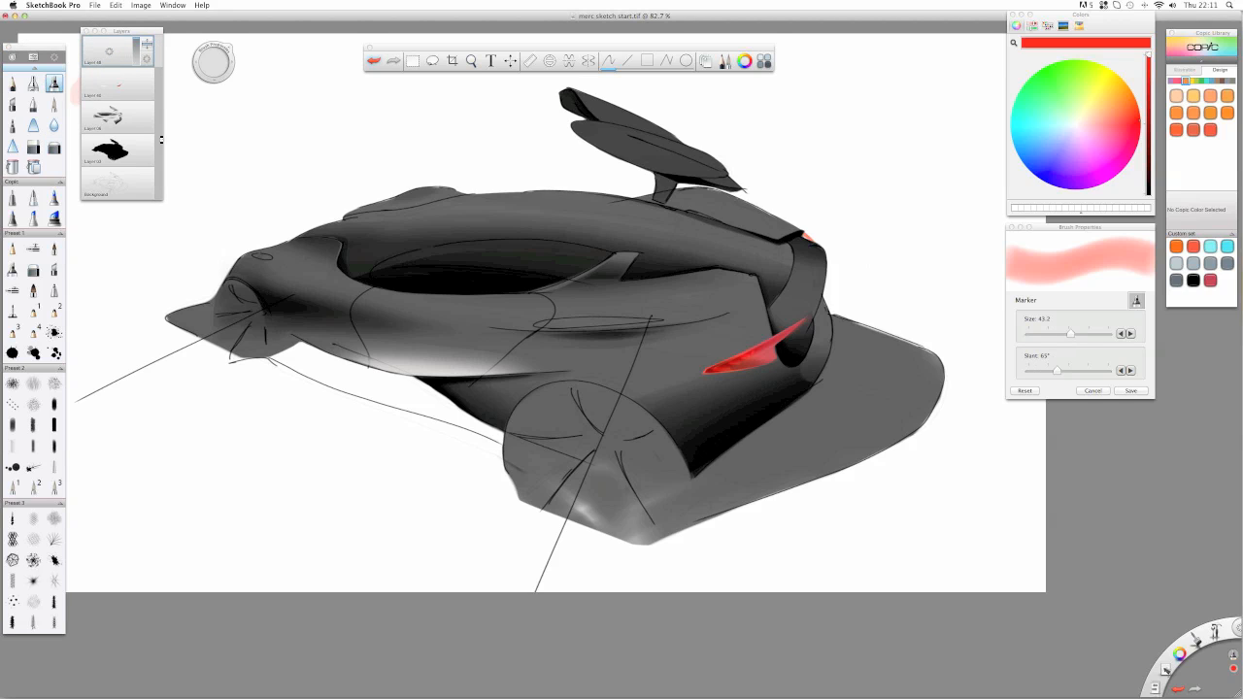
click(33, 84)
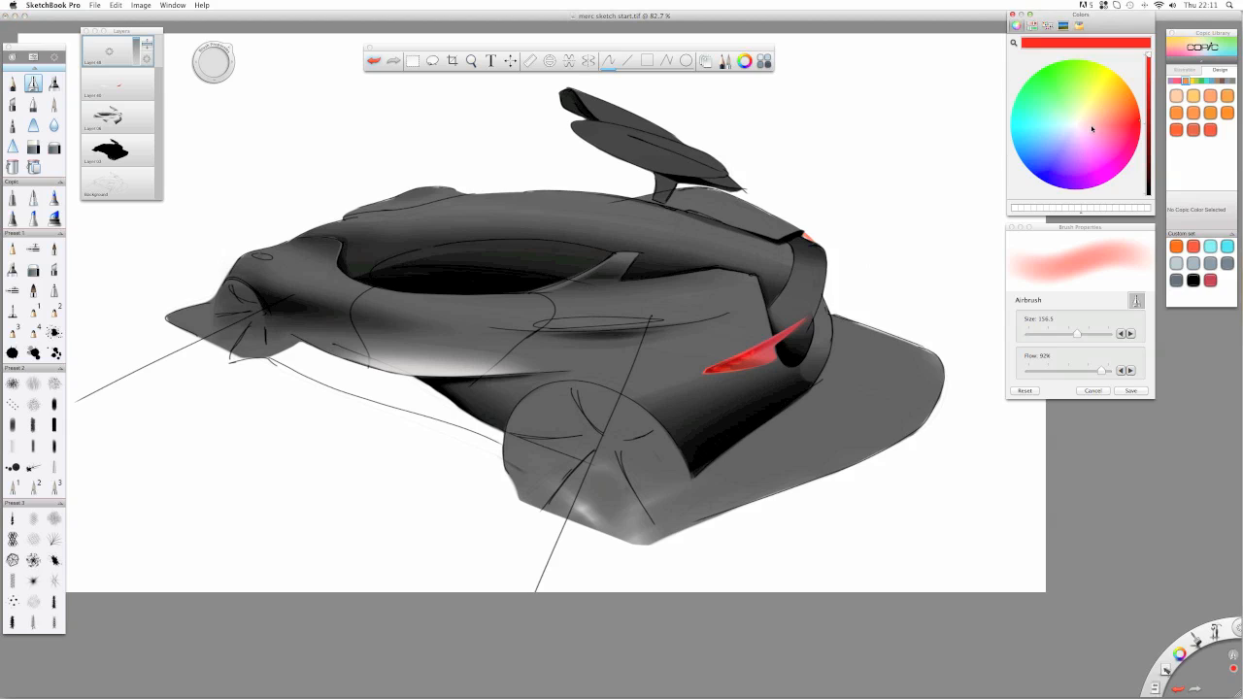
click(1075, 126)
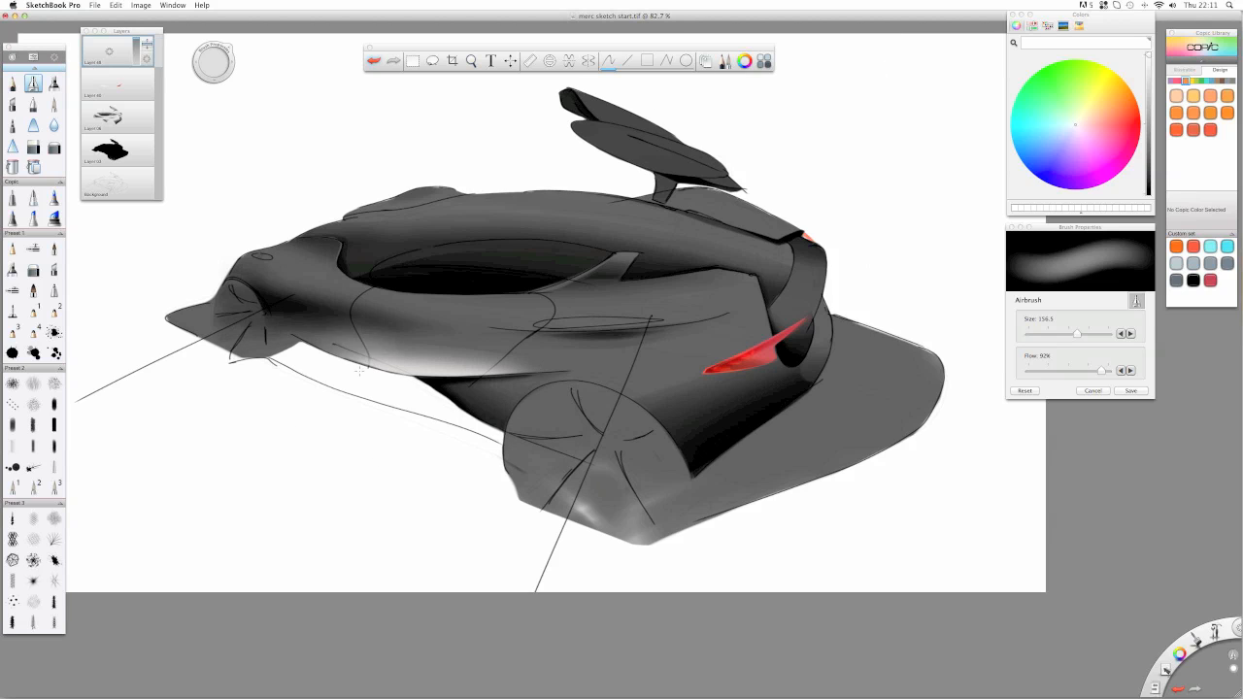
mouse_move(359, 371)
mouse_down()
mouse_move(243, 369)
mouse_move(640, 413)
mouse_up()
mouse_move(456, 407)
mouse_down()
mouse_move(328, 388)
mouse_move(490, 413)
mouse_up()
mouse_move(262, 365)
mouse_down()
mouse_move(236, 365)
mouse_move(631, 427)
mouse_up()
mouse_move(243, 361)
mouse_down()
mouse_move(216, 361)
mouse_move(466, 351)
mouse_move(680, 427)
mouse_up()
click(33, 147)
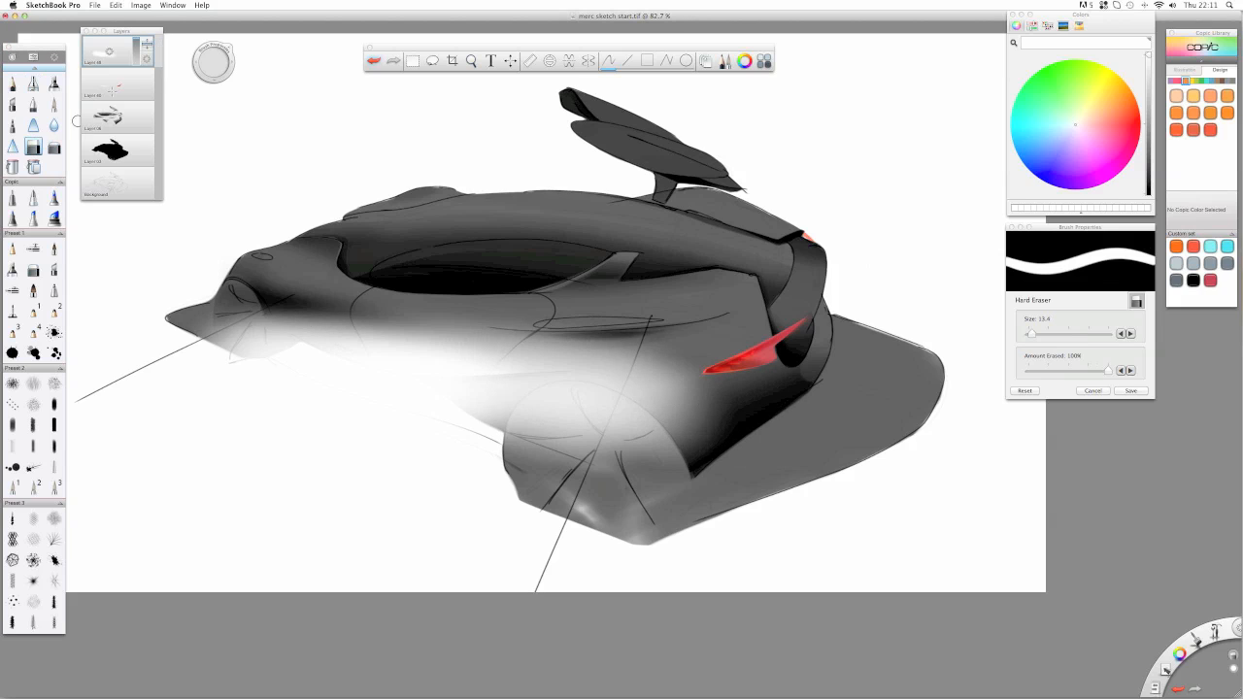
click(145, 58)
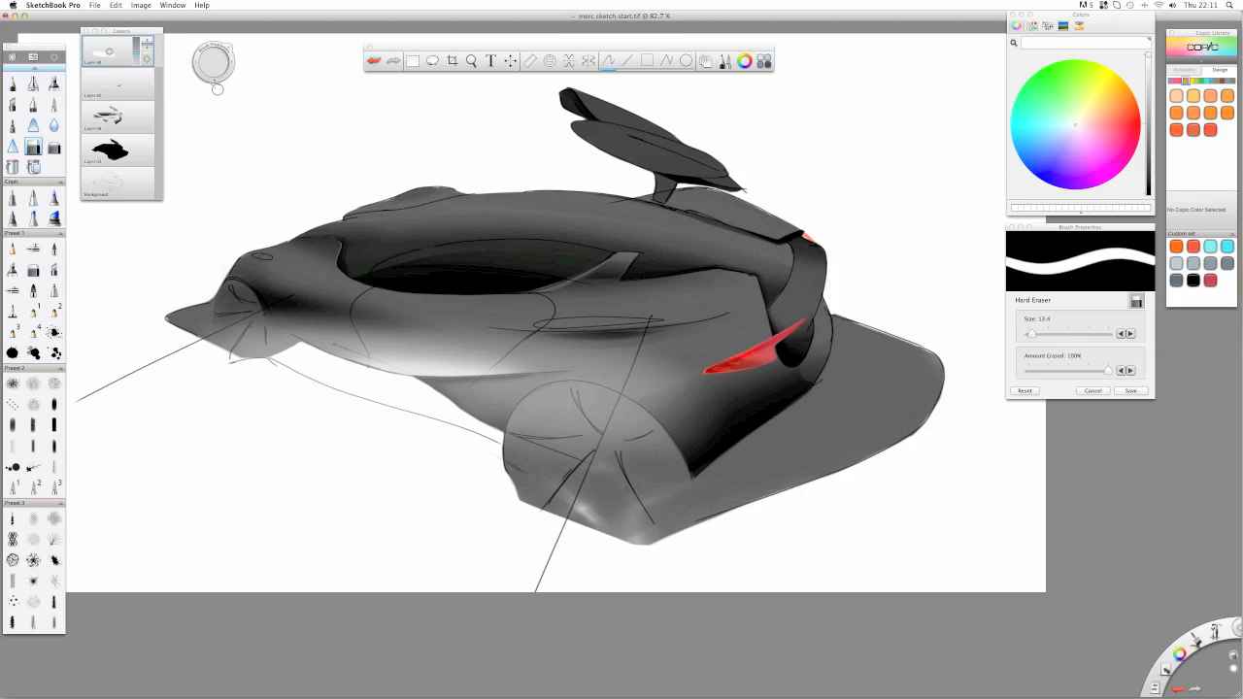
- Erase the highlight's spill on the front wheel, below the sill and over the rear wheel area with the Hard Eraser at size 47.5
drag(209, 66, 242, 66)
mouse_move(275, 357)
mouse_down()
mouse_move(305, 365)
mouse_move(221, 333)
mouse_move(237, 334)
mouse_move(225, 301)
mouse_move(247, 362)
mouse_move(242, 303)
mouse_up()
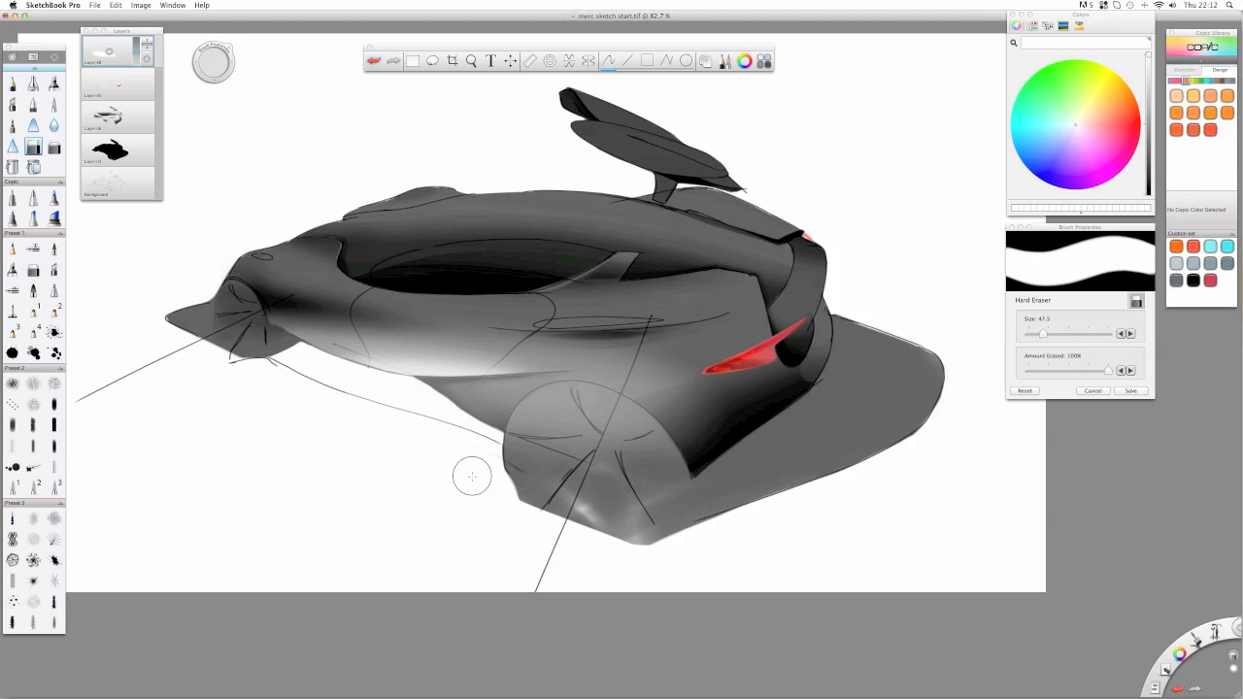
drag(365, 412, 567, 419)
mouse_move(378, 389)
mouse_down()
mouse_move(640, 404)
mouse_move(371, 396)
mouse_move(614, 392)
mouse_move(388, 412)
mouse_move(693, 387)
mouse_up()
mouse_move(562, 387)
mouse_down()
mouse_move(681, 385)
mouse_move(510, 458)
mouse_up()
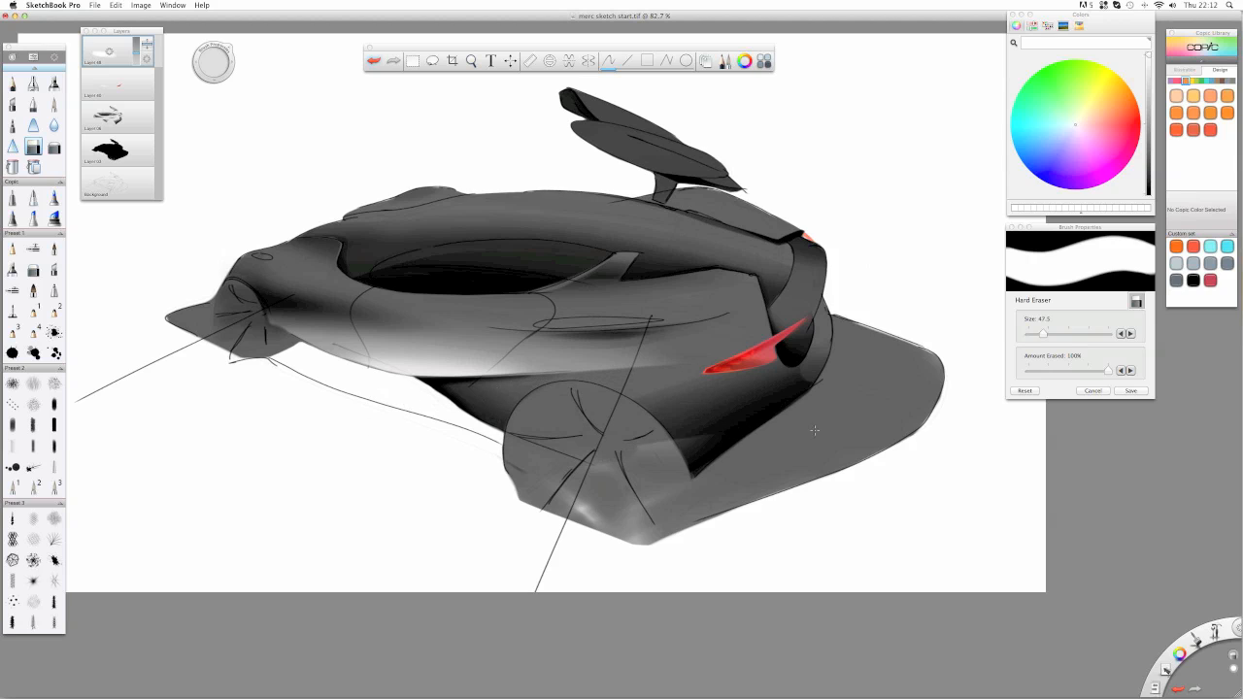
drag(723, 437, 639, 453)
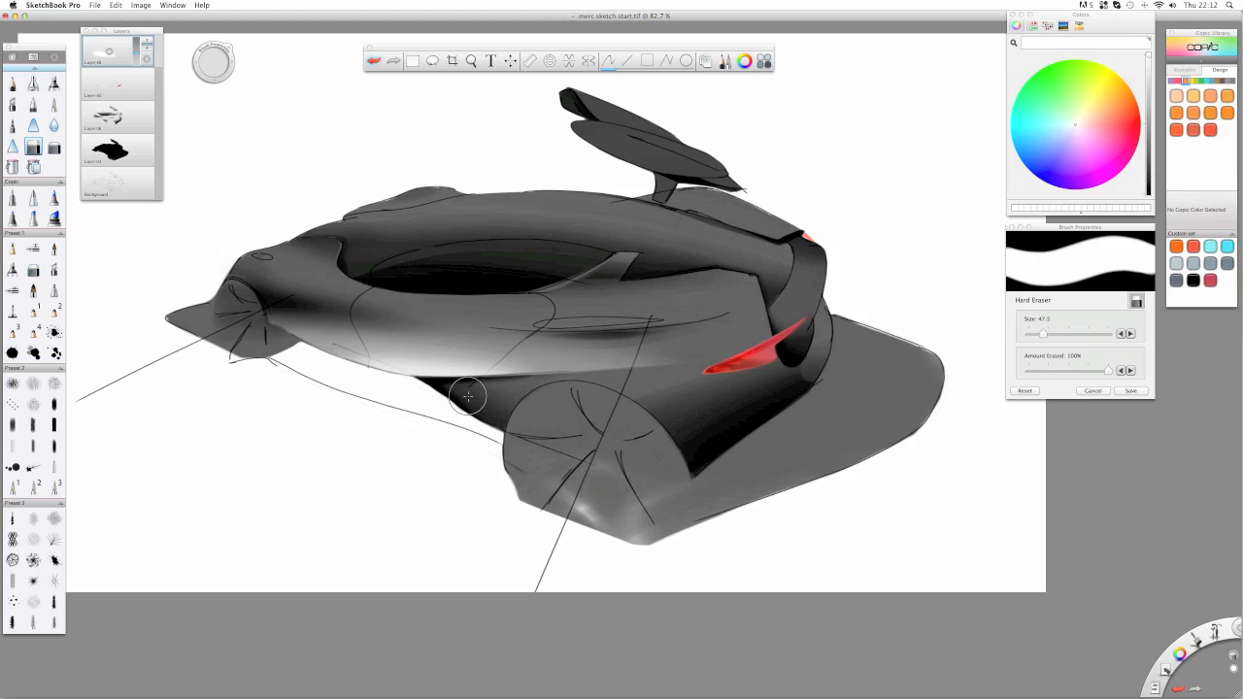
- Trim the lower side highlight's edges into a tapered shape with the Hard Eraser and soften it with the Soft Eraser
drag(467, 396, 787, 363)
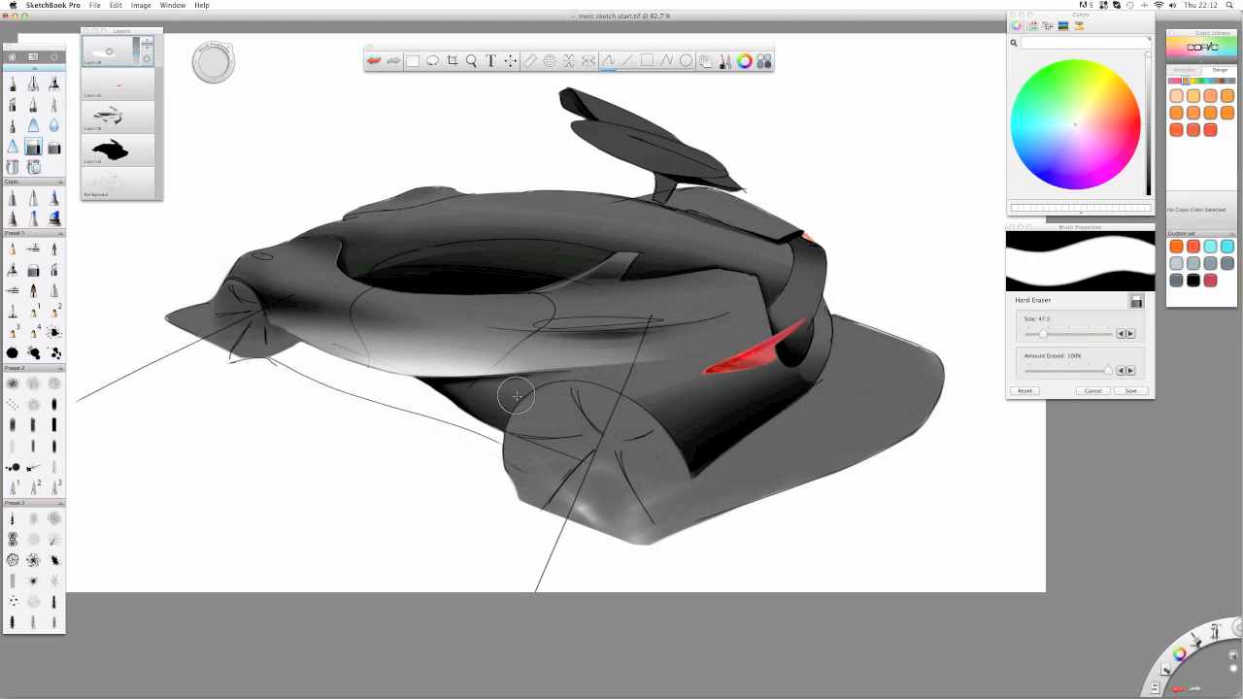
key(super+z)
key(super+z)
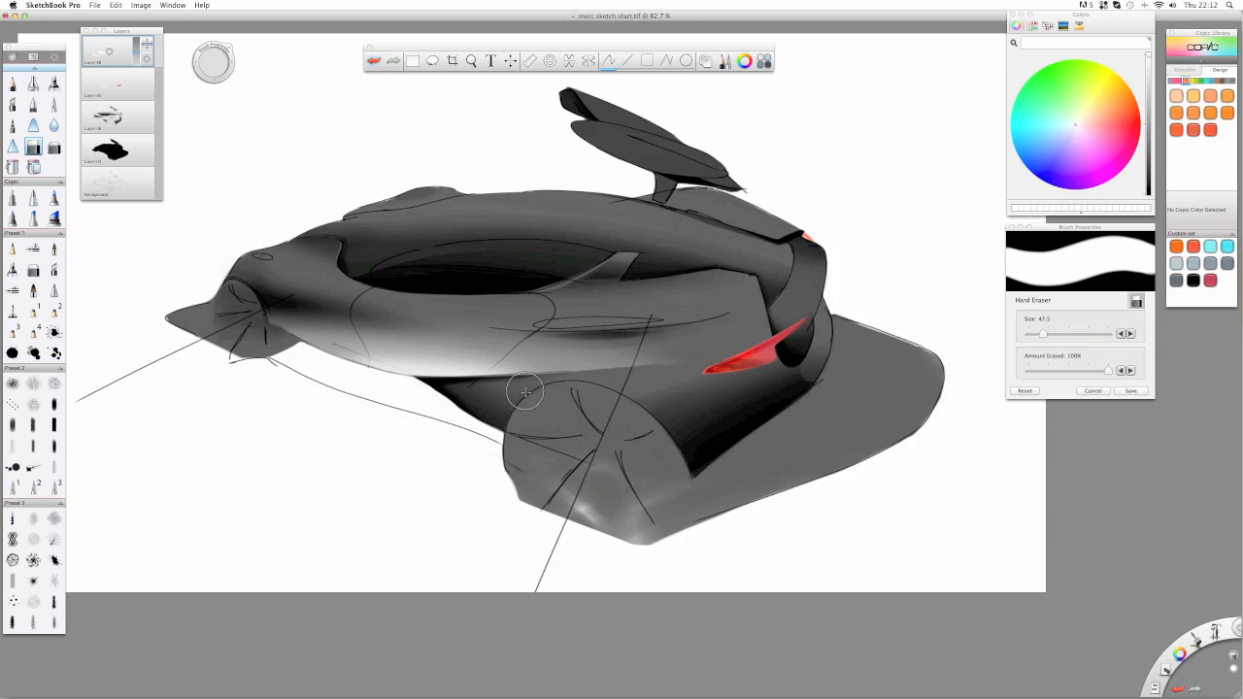
drag(432, 393, 649, 390)
key(super+z)
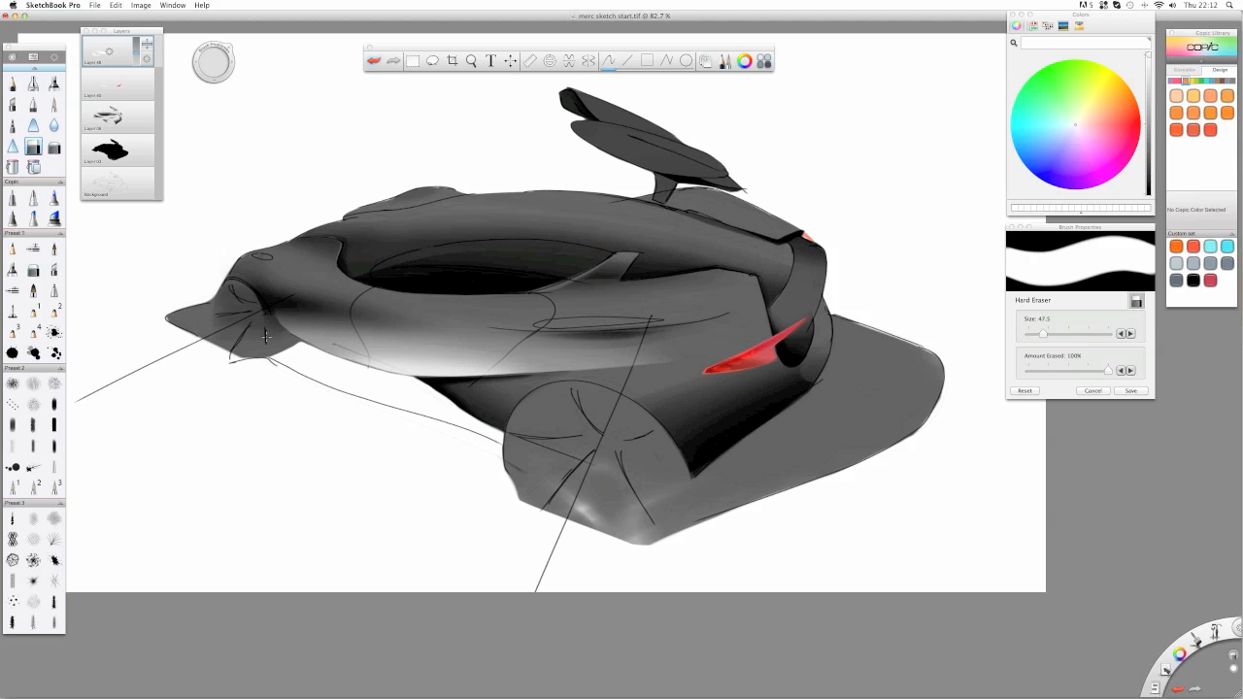
mouse_move(265, 337)
mouse_down()
mouse_move(268, 308)
mouse_move(362, 305)
mouse_move(677, 355)
mouse_up()
mouse_move(278, 294)
mouse_down()
mouse_move(263, 298)
mouse_move(277, 306)
mouse_move(230, 300)
mouse_up()
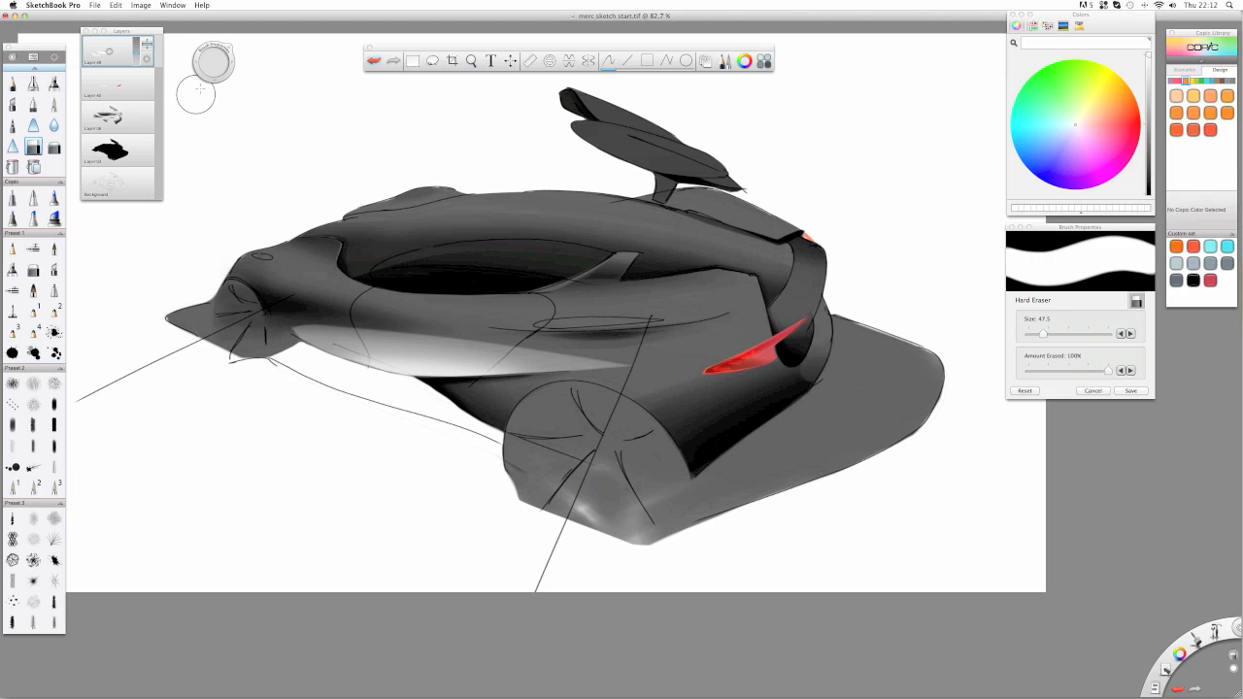
drag(213, 63, 180, 63)
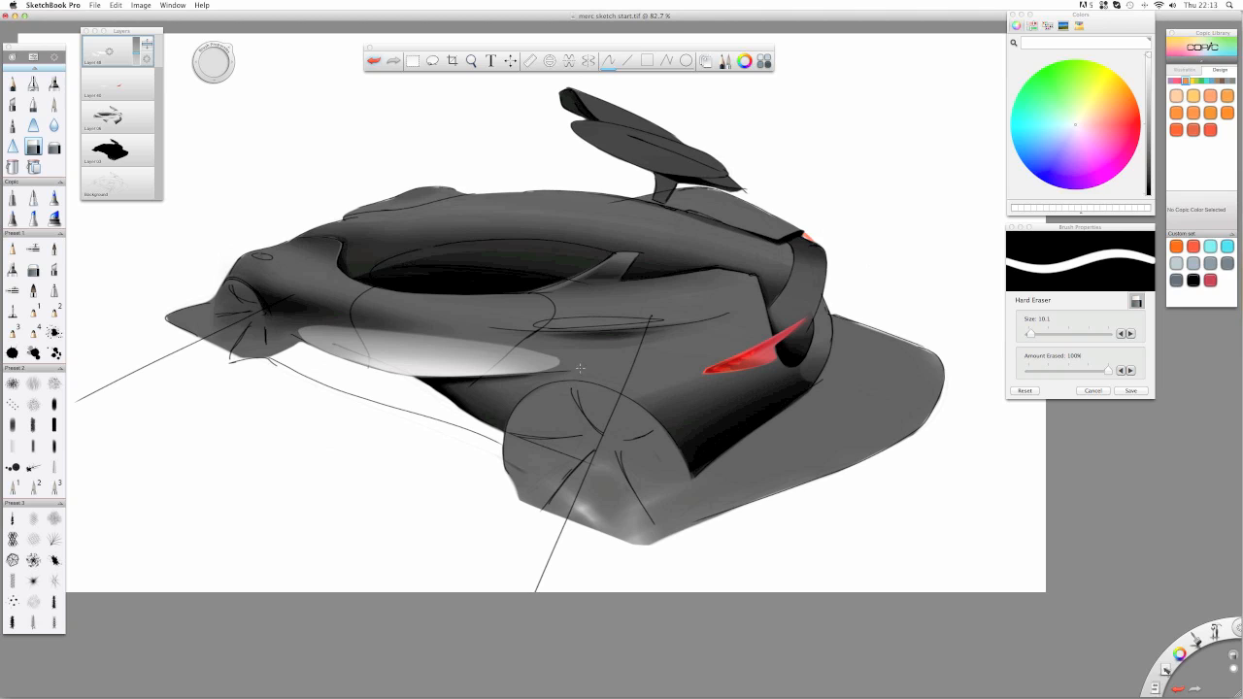
click(54, 147)
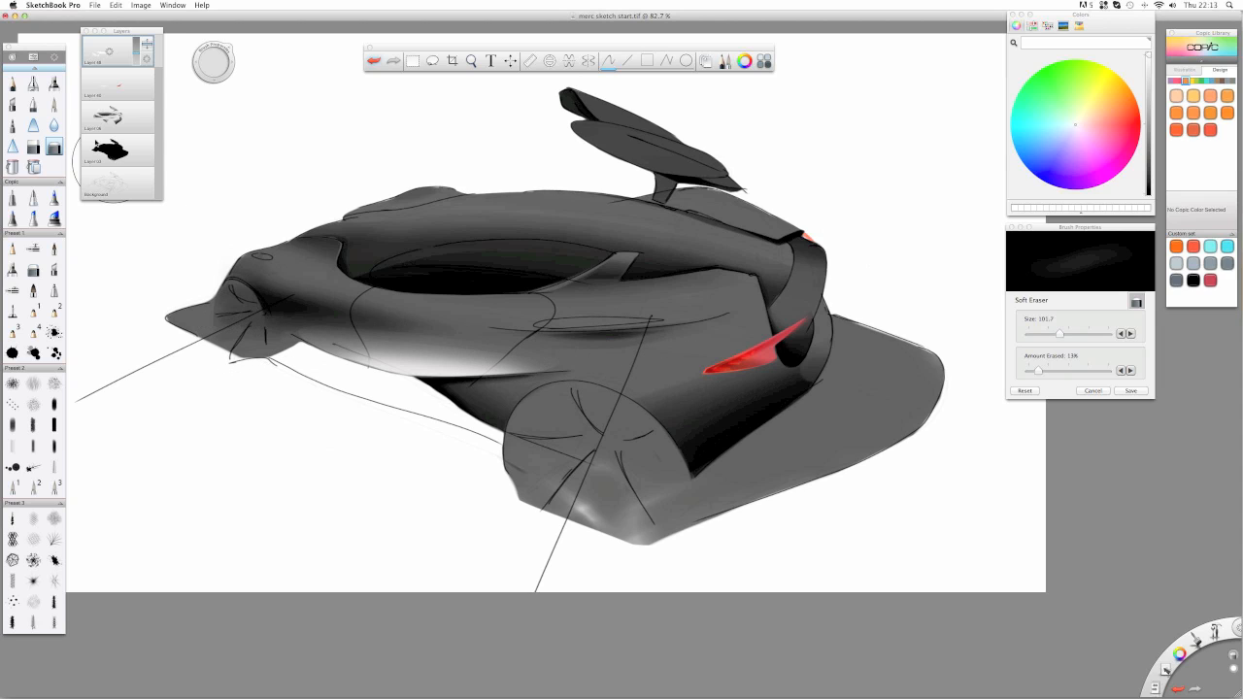
- Add another layer, airbrush a white highlight across the upper body side towards the tail light, and lower the layer's opacity
click(33, 84)
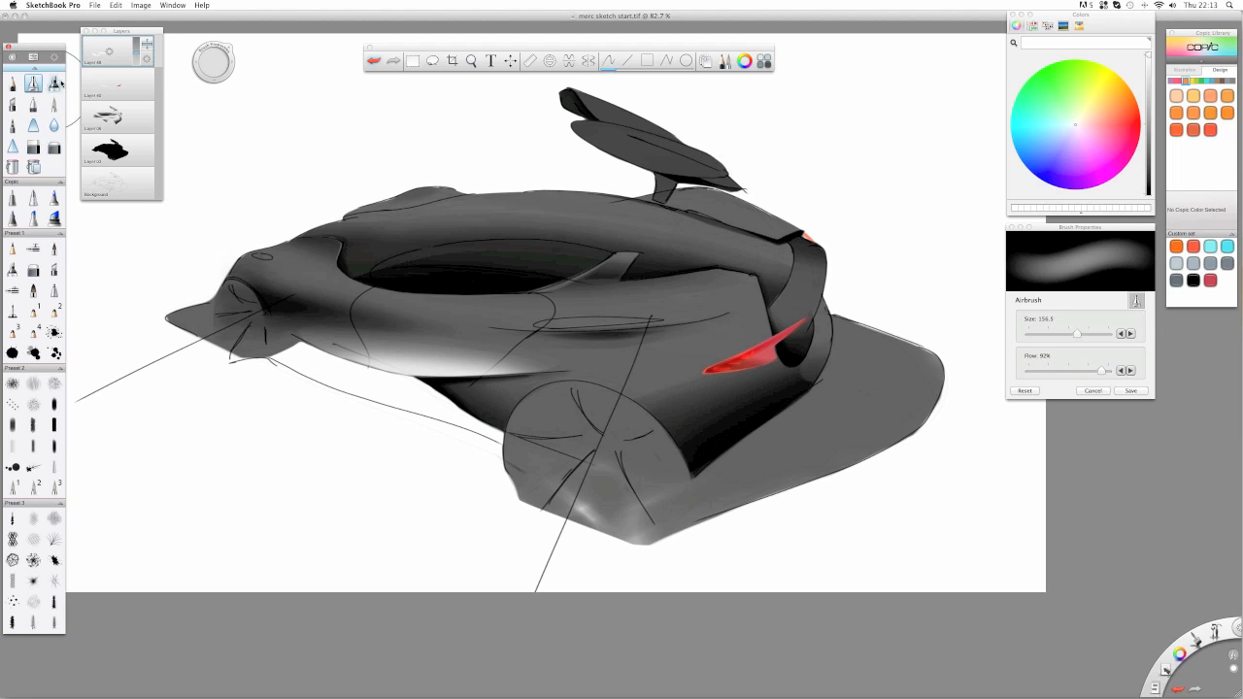
drag(109, 50, 109, 29)
mouse_move(585, 388)
mouse_down()
mouse_move(656, 328)
mouse_move(529, 341)
mouse_move(512, 356)
mouse_move(656, 348)
mouse_move(399, 344)
mouse_move(783, 321)
mouse_move(282, 300)
mouse_move(677, 341)
mouse_move(255, 284)
mouse_move(462, 317)
mouse_move(758, 311)
mouse_up()
click(137, 60)
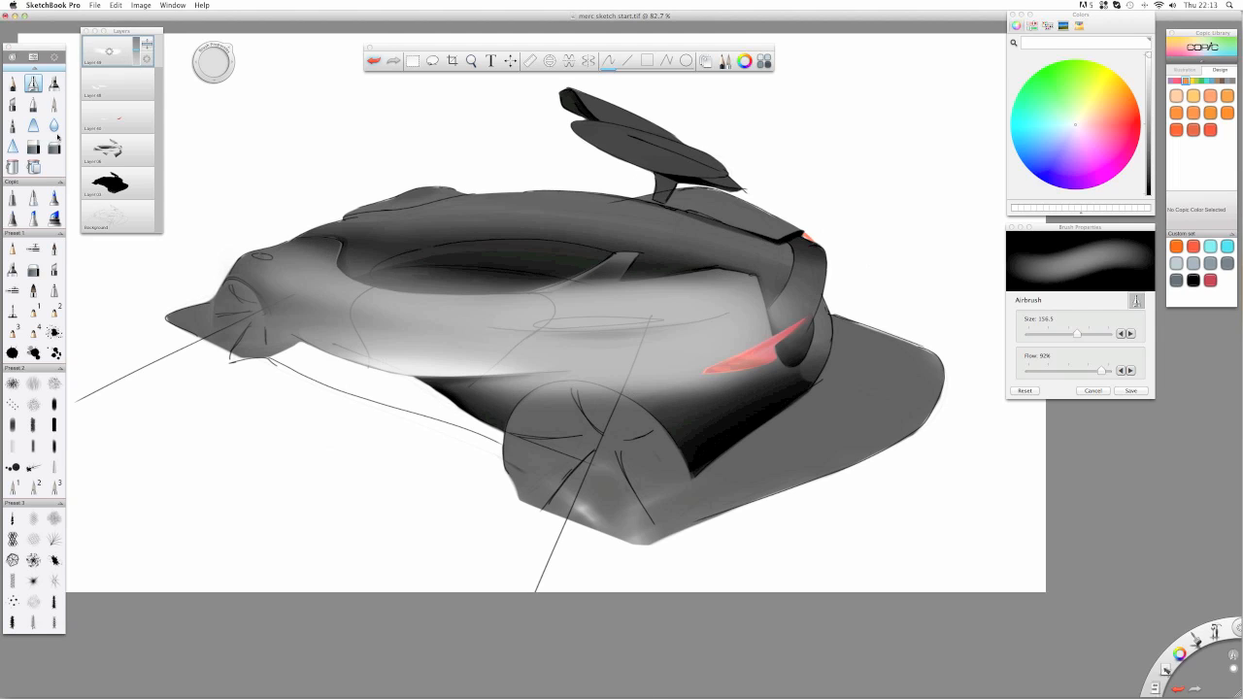
- Erase the new highlight below the shoulder line, from the tail light to the front wheel, with the Hard Eraser
click(33, 147)
drag(213, 73, 226, 44)
mouse_move(721, 327)
mouse_down()
mouse_move(768, 319)
mouse_move(514, 346)
mouse_move(690, 348)
mouse_move(742, 320)
mouse_move(674, 322)
mouse_up()
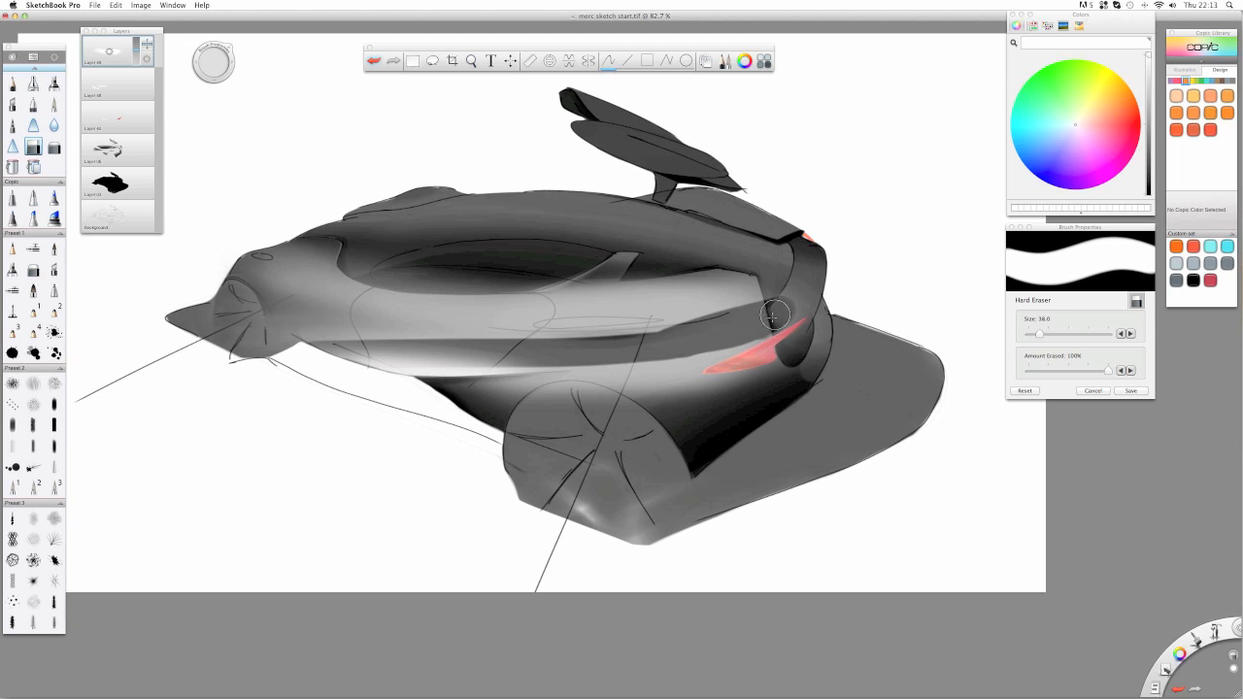
key(super+z)
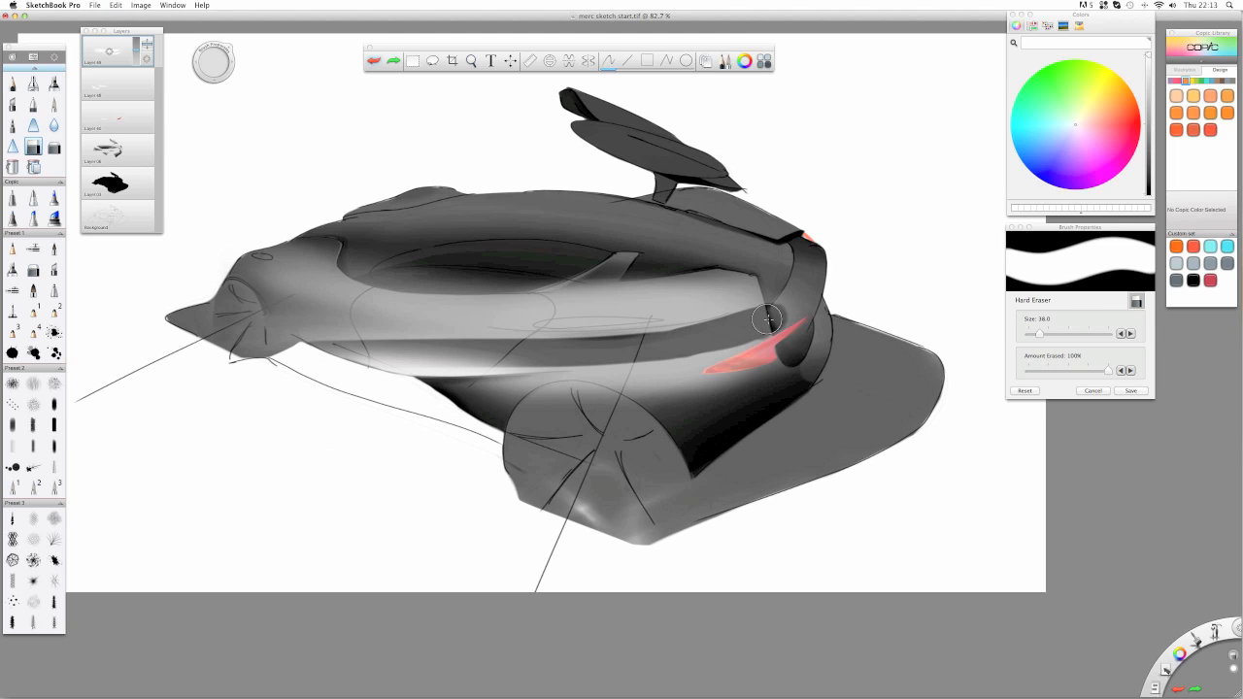
mouse_move(766, 319)
mouse_down()
mouse_move(620, 348)
mouse_move(226, 335)
mouse_up()
drag(525, 354, 195, 336)
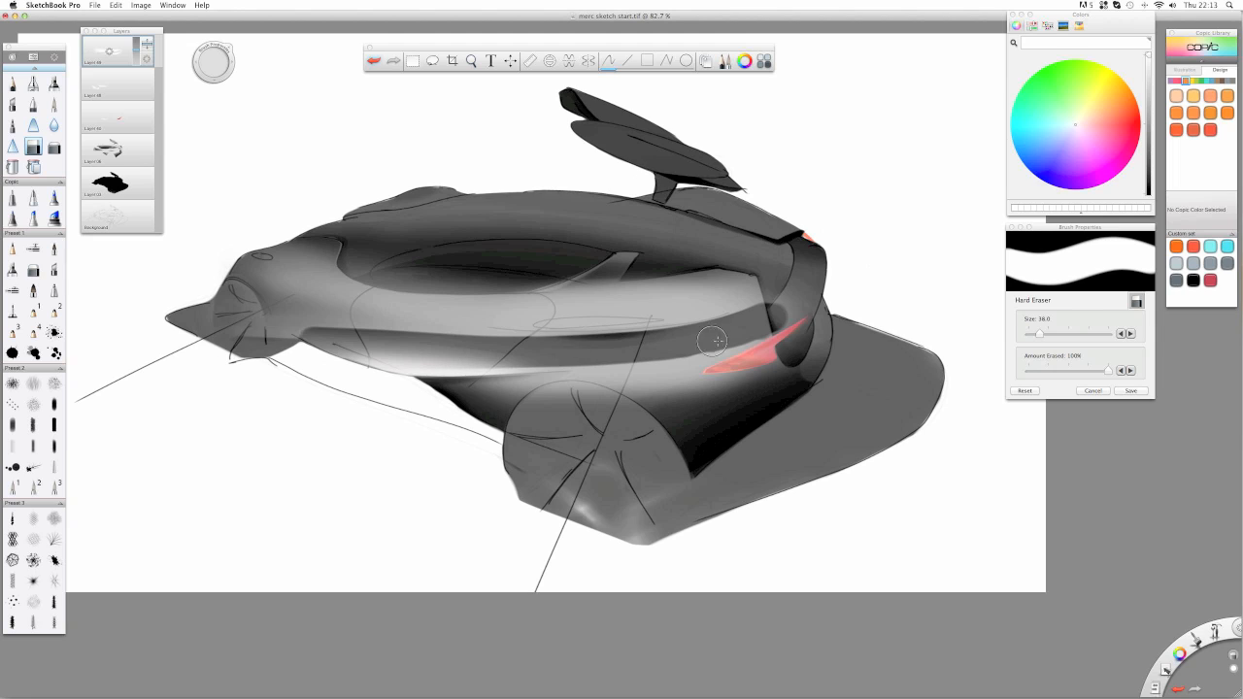
mouse_move(756, 325)
mouse_down()
mouse_move(765, 308)
mouse_move(111, 310)
mouse_up()
mouse_move(413, 369)
mouse_down()
mouse_move(670, 364)
mouse_move(786, 341)
mouse_up()
drag(427, 383, 626, 384)
drag(486, 392, 737, 387)
mouse_move(579, 403)
mouse_down()
mouse_move(747, 359)
mouse_move(794, 281)
mouse_up()
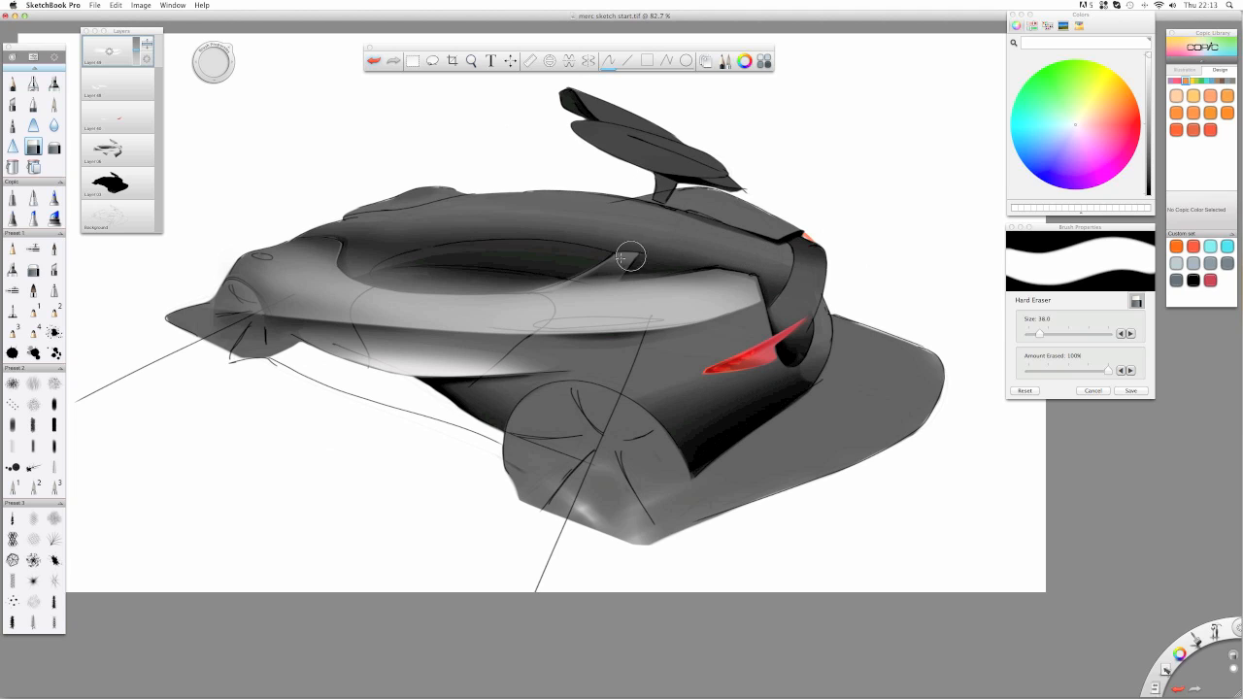
- Erase the highlight above the shoulder line, over the window opening and the small fin, redoing the uneven eraser strokes
drag(593, 268, 543, 274)
drag(706, 255, 608, 268)
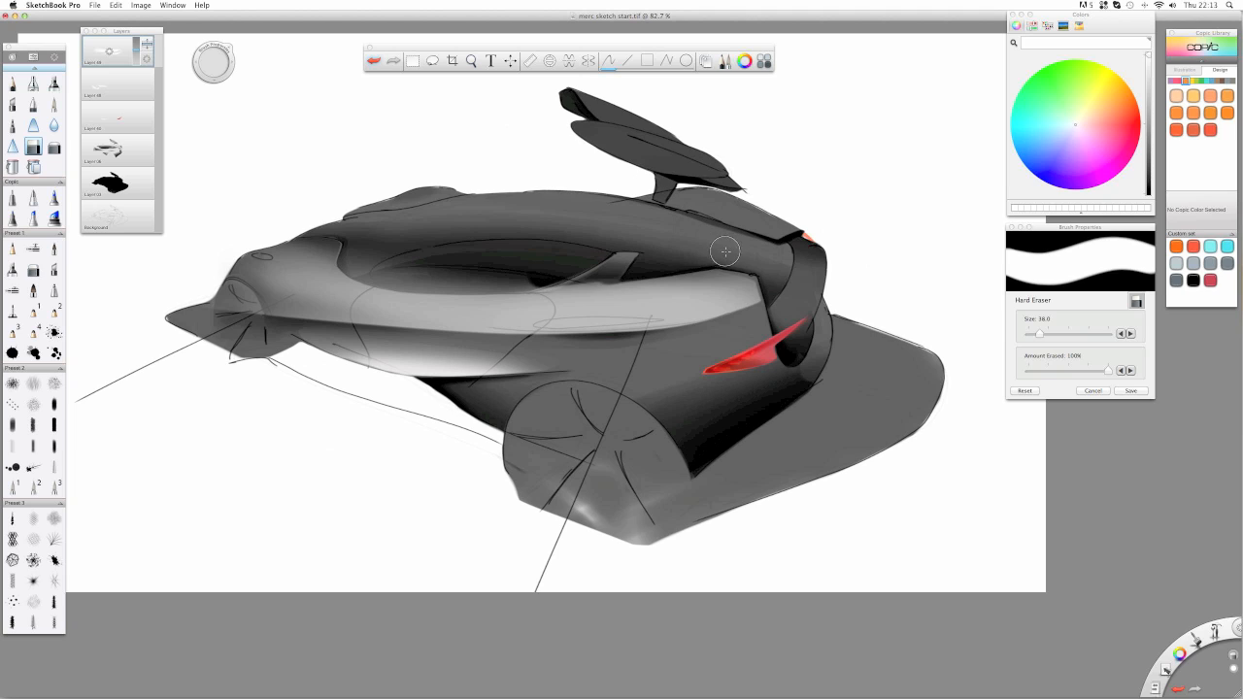
mouse_move(725, 257)
mouse_down()
mouse_move(567, 269)
mouse_move(705, 263)
mouse_move(583, 273)
mouse_up()
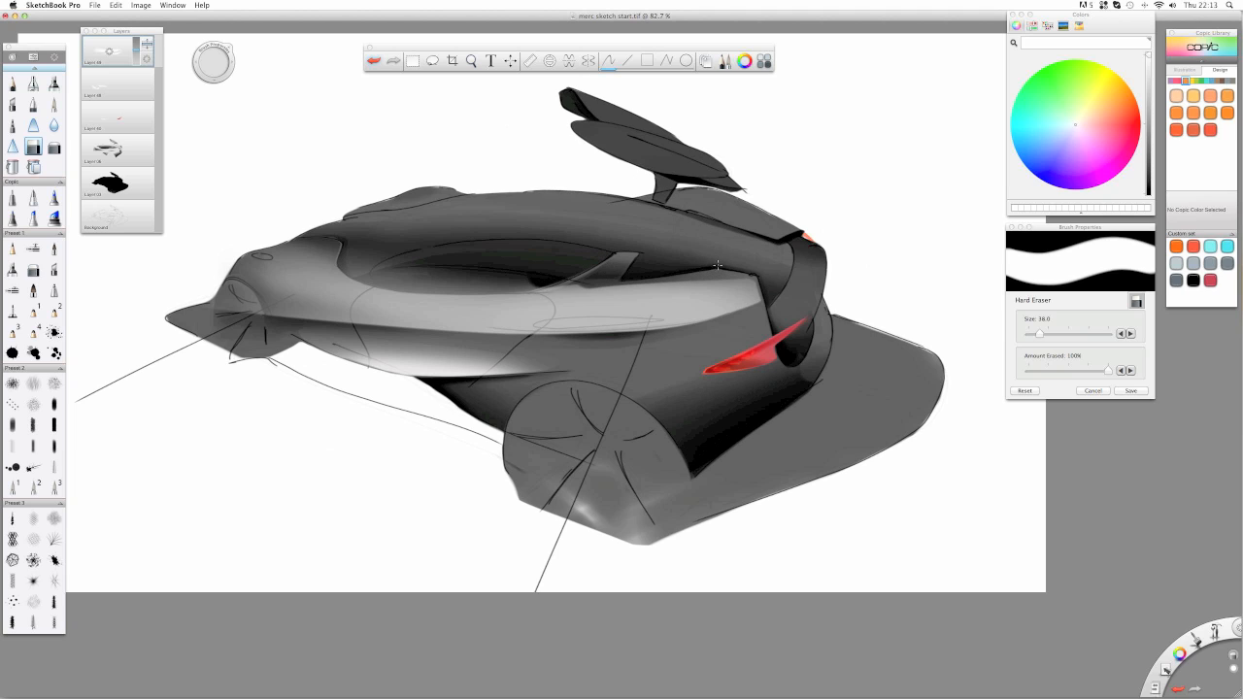
drag(759, 267, 428, 266)
key(super+z)
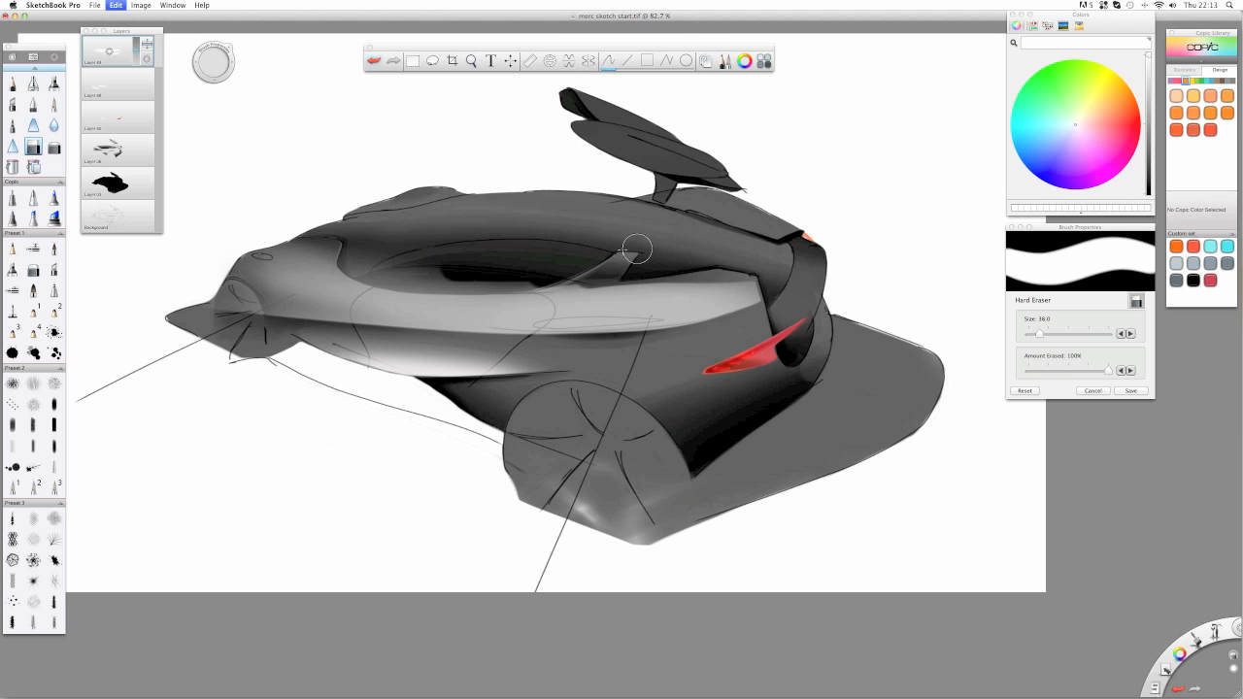
key(super+z)
key(super+z)
mouse_move(750, 255)
mouse_down()
mouse_move(427, 281)
mouse_move(291, 254)
mouse_move(340, 264)
mouse_up()
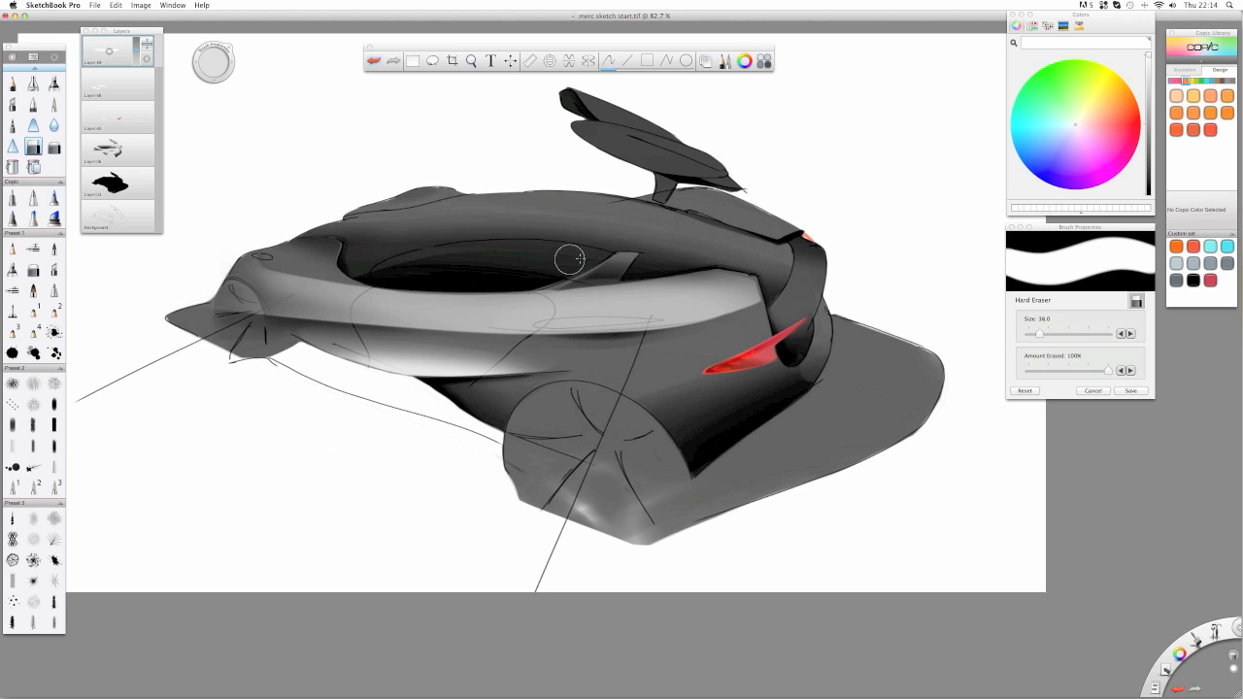
- Erase the remaining highlight from the front fender and the area around the front wheel
click(258, 265)
drag(336, 265, 256, 268)
mouse_move(373, 271)
mouse_down()
mouse_move(263, 265)
mouse_move(386, 274)
mouse_move(233, 283)
mouse_move(281, 267)
mouse_move(396, 274)
mouse_move(191, 287)
mouse_move(259, 337)
mouse_move(223, 295)
mouse_up()
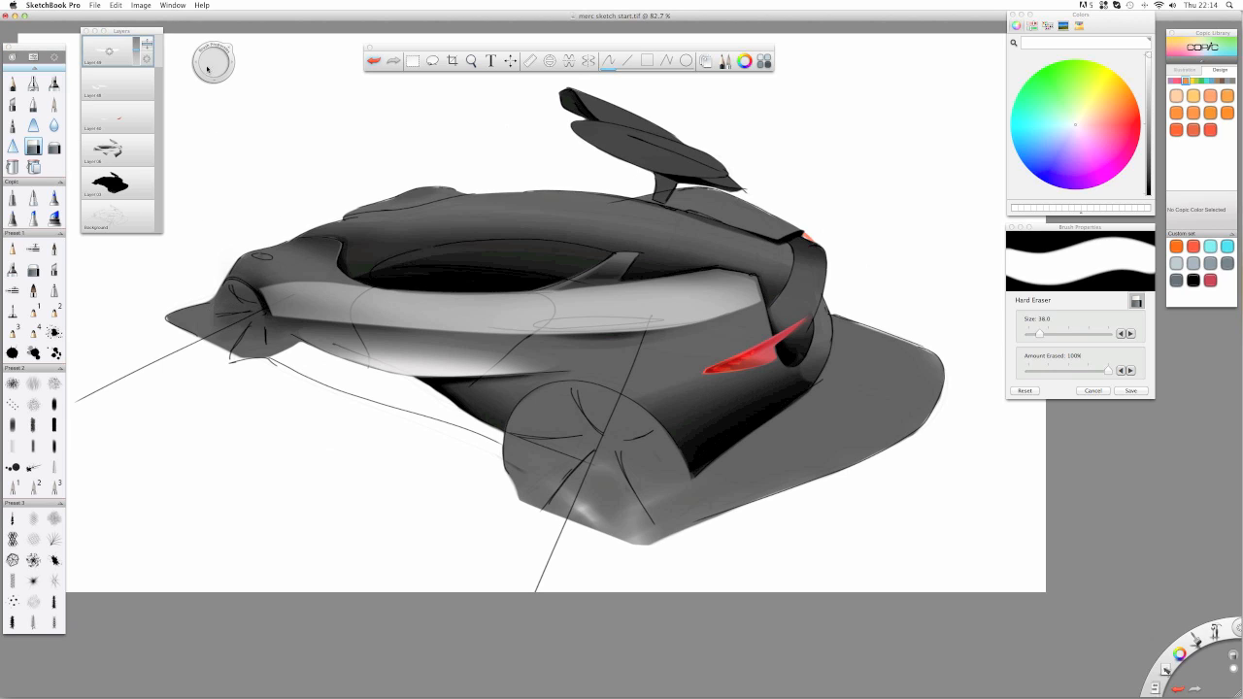
- Fade the shoulder highlight with the Soft Eraser at sizes 146.8 and 36.4 and adjust the layer's opacity
click(54, 146)
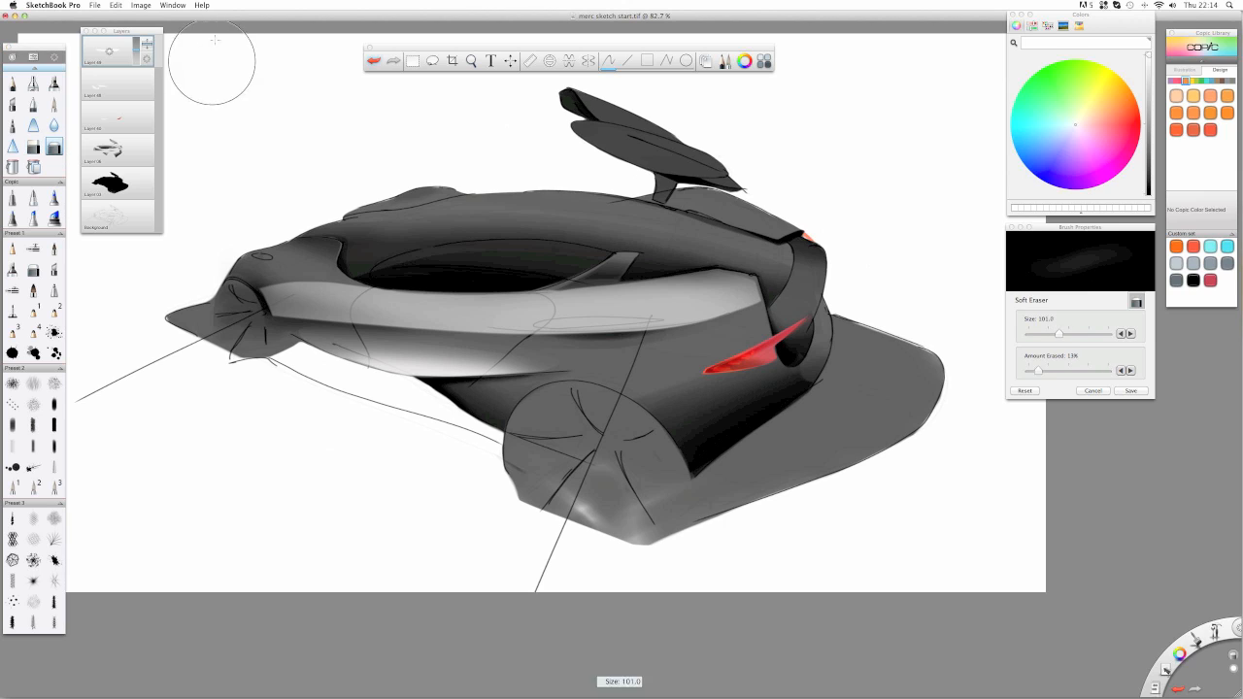
drag(215, 39, 216, 25)
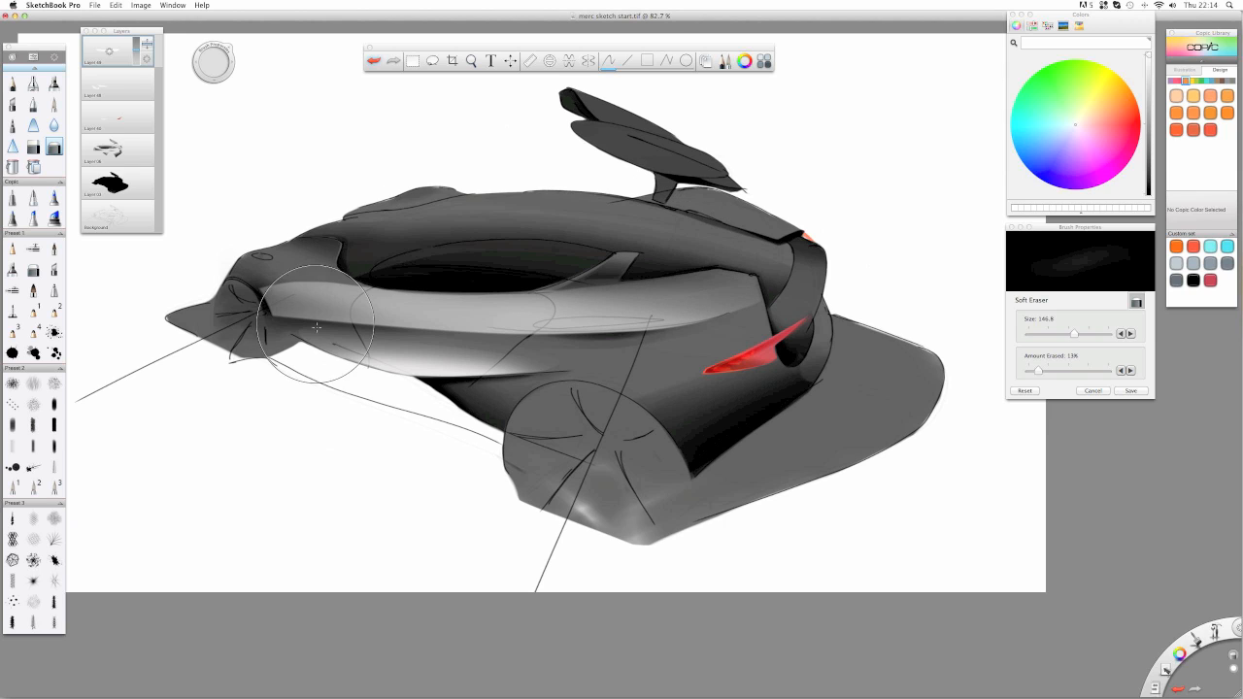
mouse_move(251, 289)
mouse_down()
mouse_move(286, 304)
mouse_move(260, 282)
mouse_move(420, 274)
mouse_up()
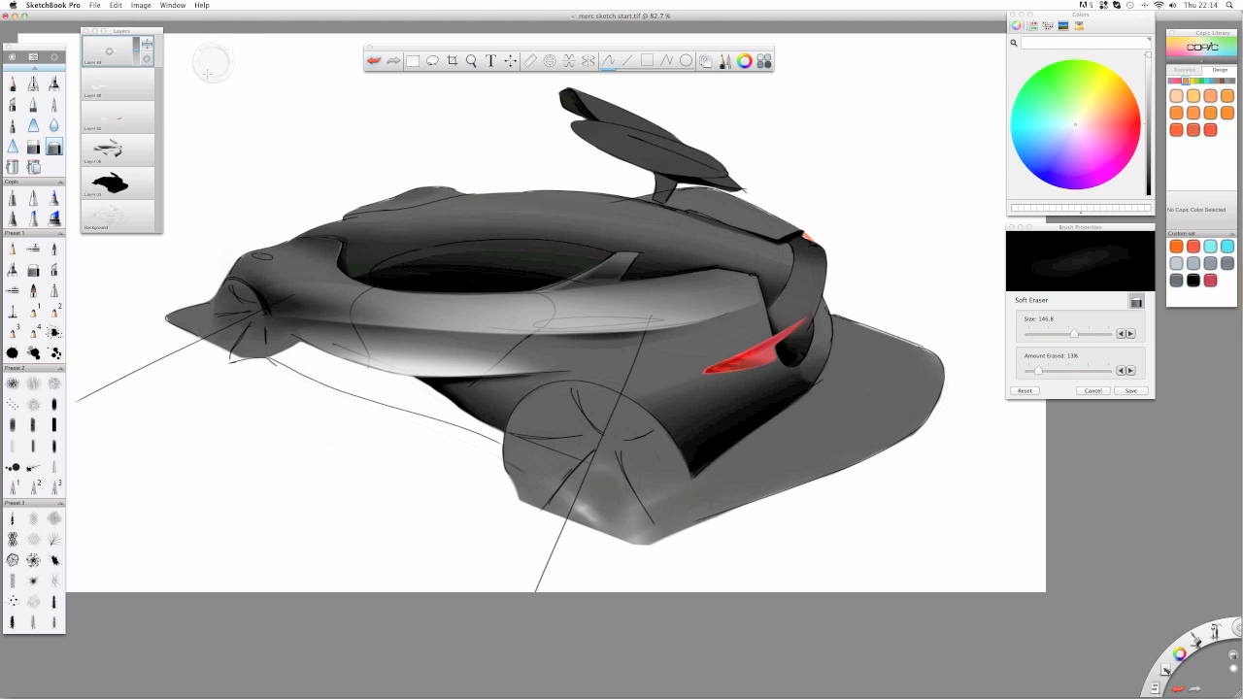
mouse_move(207, 71)
mouse_down()
mouse_move(195, 61)
mouse_move(213, 62)
mouse_up()
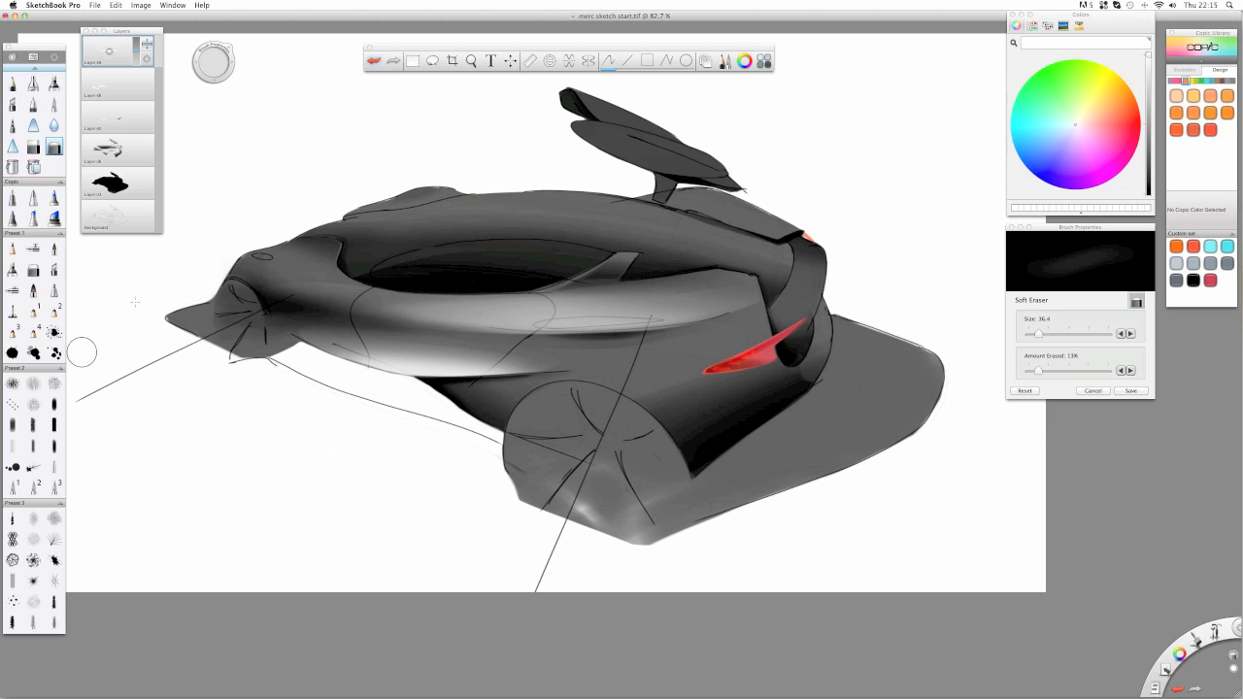
drag(135, 51, 137, 56)
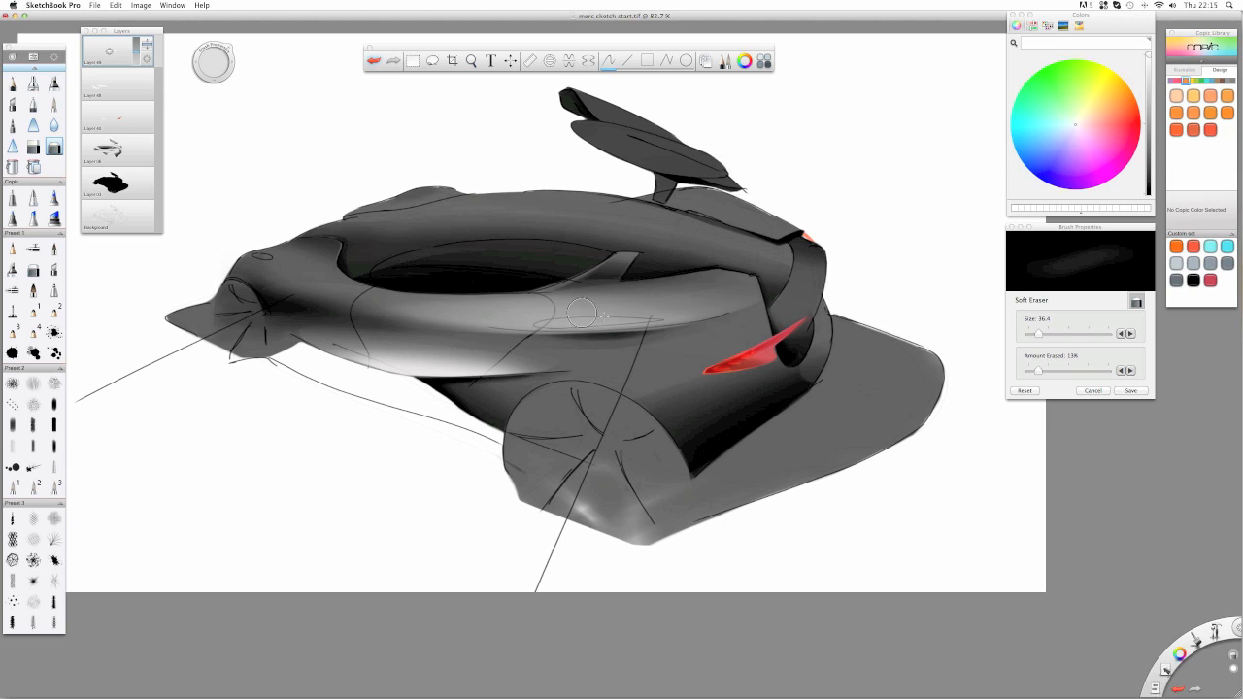
- Add a new layer, airbrush a strong white highlight on the body side above the rear wheel, and reduce the layer's opacity
drag(109, 53, 105, 83)
drag(109, 52, 109, 33)
click(33, 83)
mouse_move(583, 335)
mouse_down()
mouse_move(597, 330)
mouse_move(579, 361)
mouse_move(568, 356)
mouse_move(719, 369)
mouse_up()
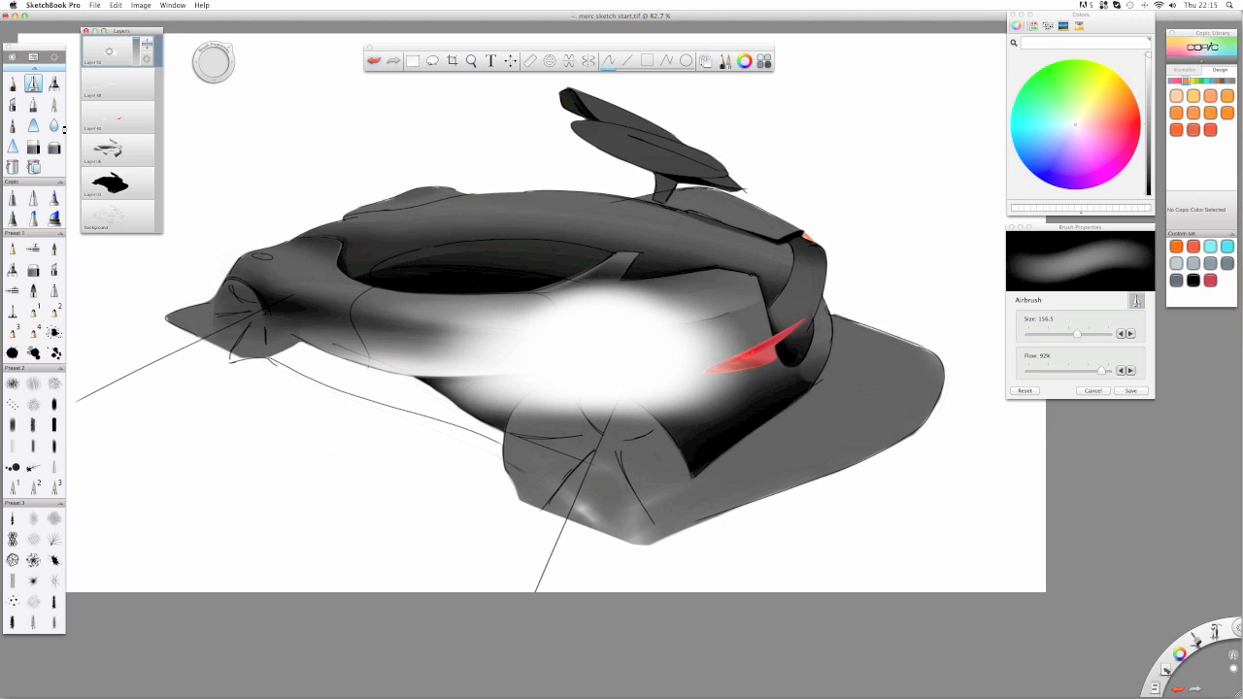
click(33, 148)
key(super+z)
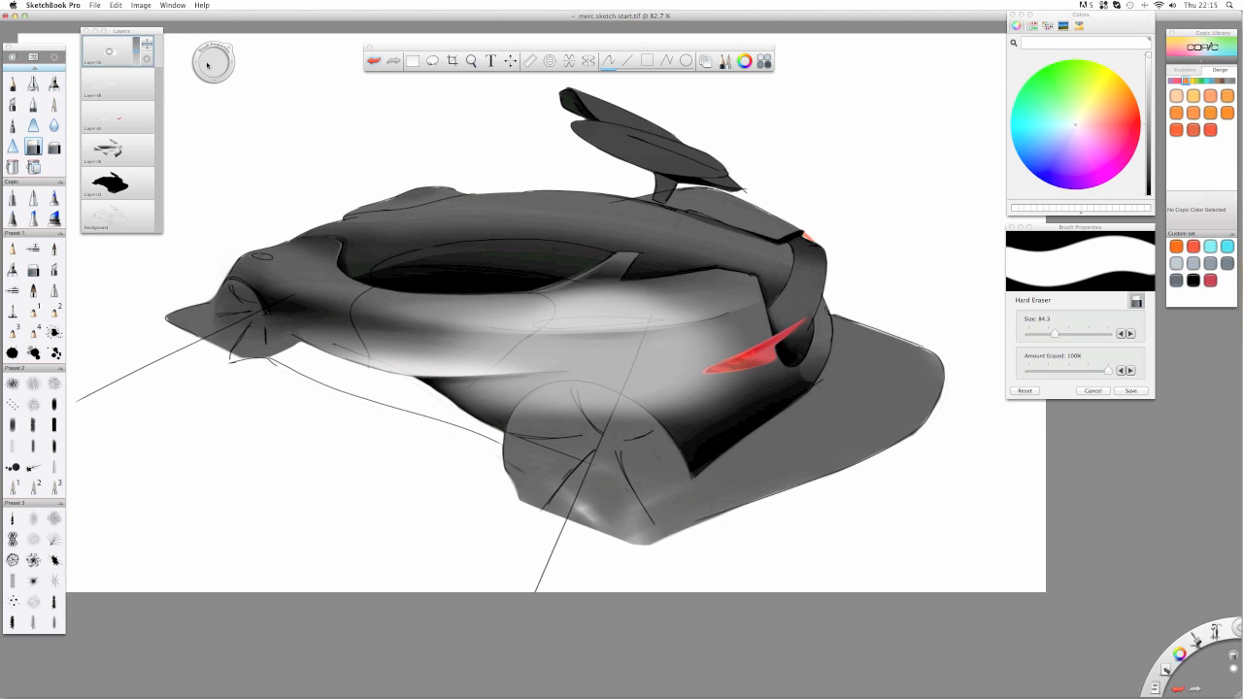
- Set the Hard Eraser to size 76.8 and erase the highlight from the body side below the shoulder line, redoing the uneven strokes
drag(209, 66, 205, 66)
click(666, 382)
key(super+z)
drag(740, 346, 638, 368)
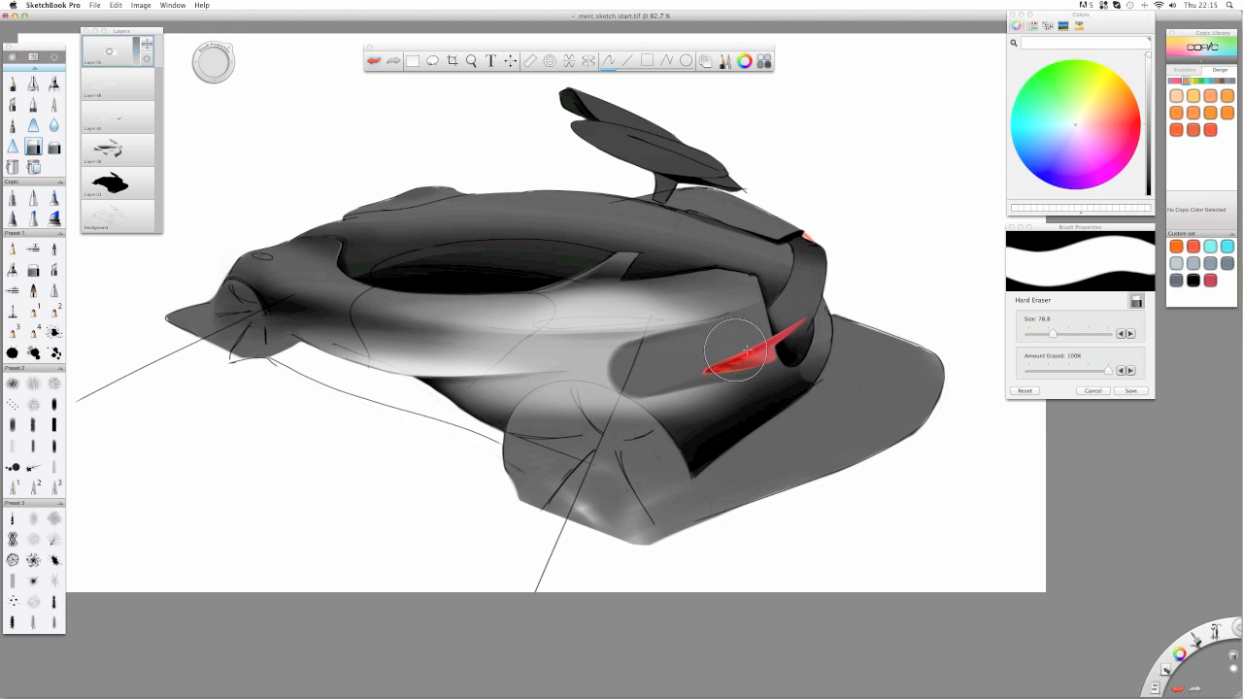
drag(714, 354, 621, 361)
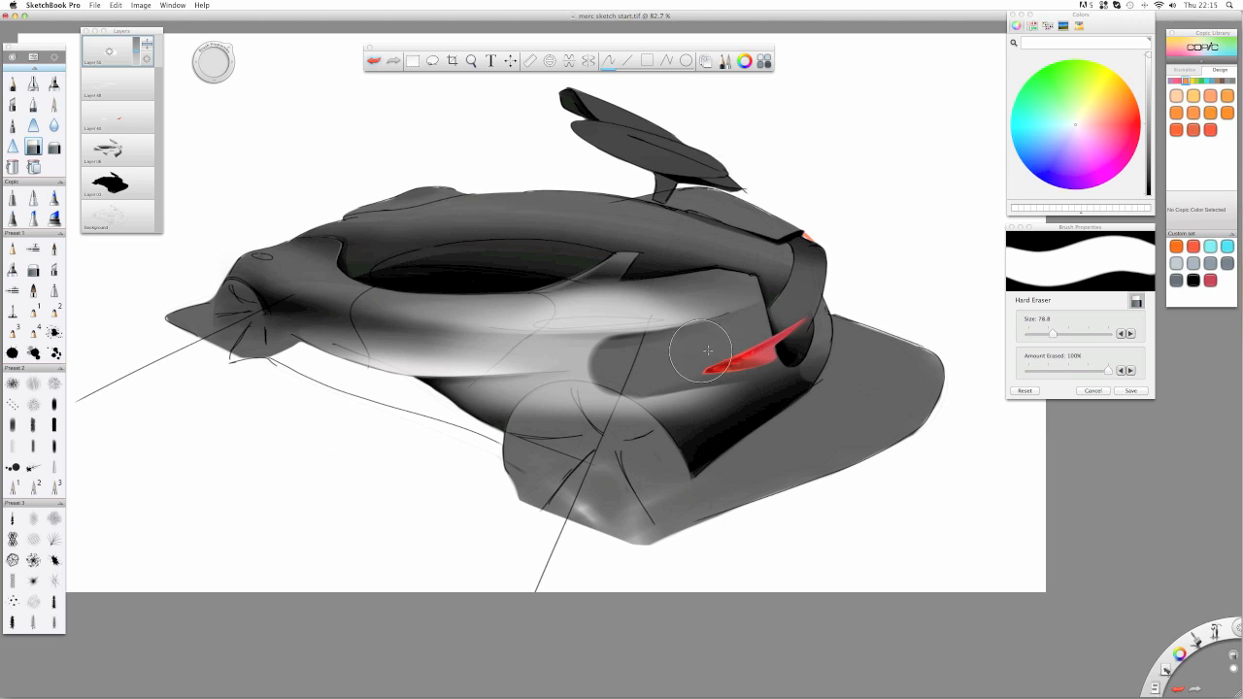
key(super+z)
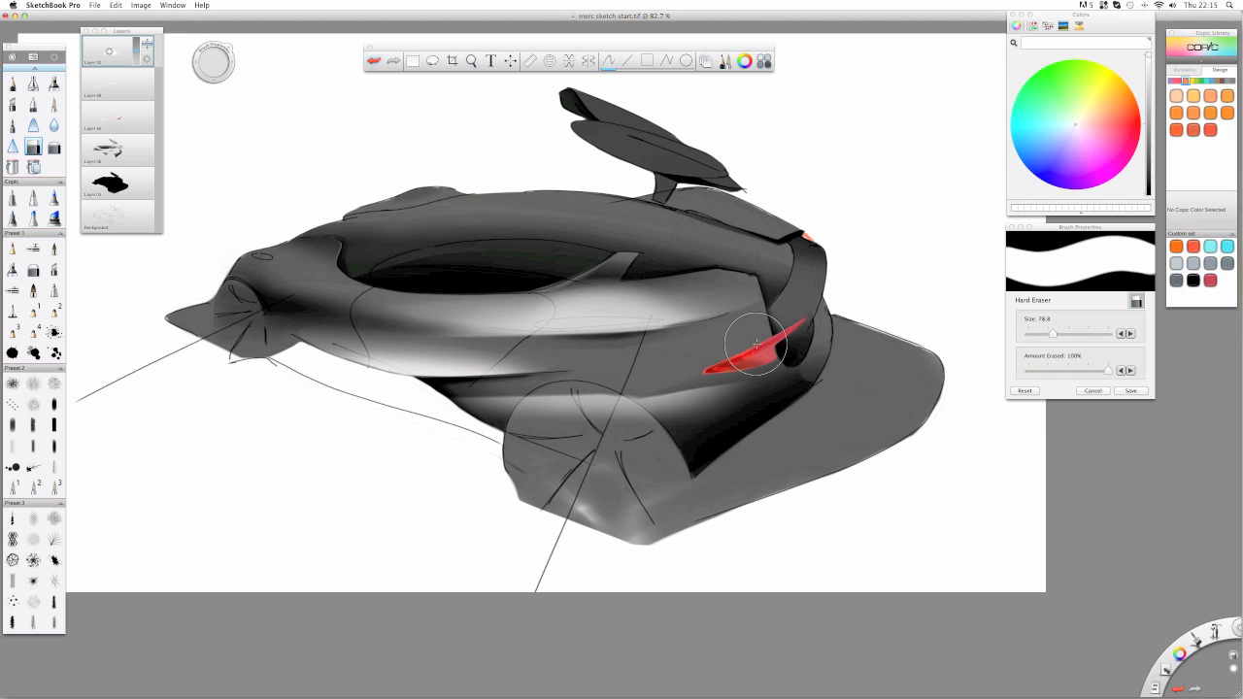
drag(758, 347, 275, 351)
mouse_move(796, 367)
mouse_down()
mouse_move(243, 325)
mouse_move(411, 404)
mouse_up()
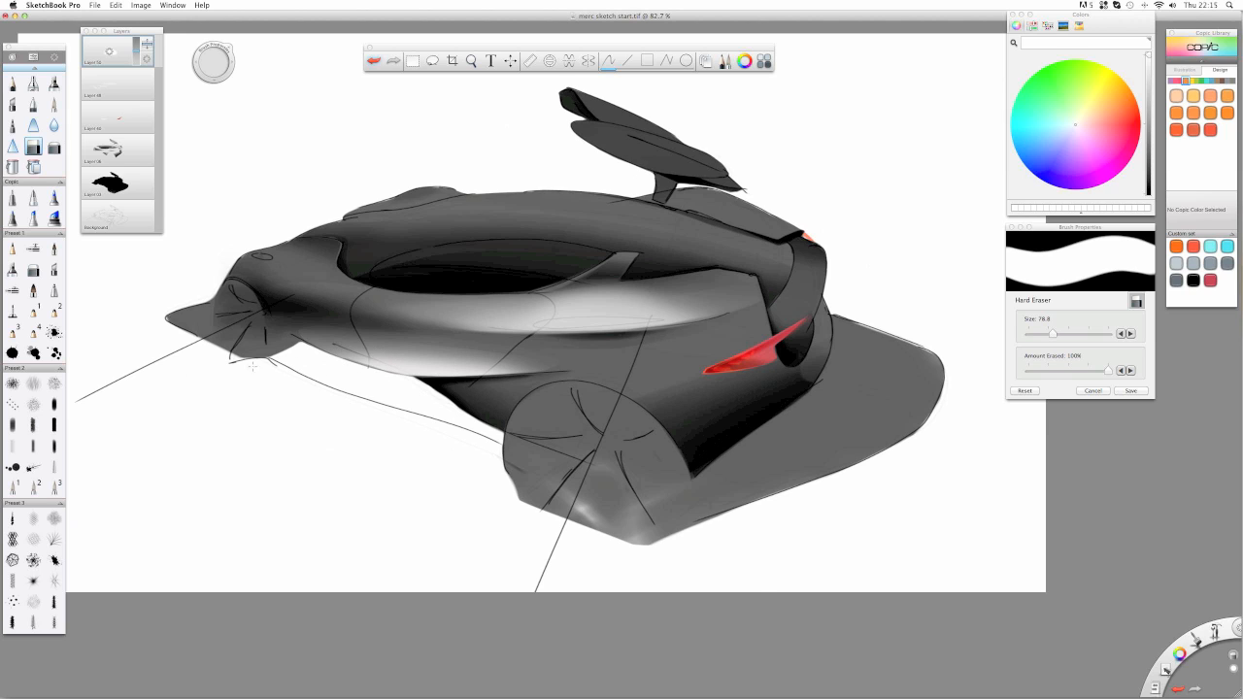
- Erase the highlight's upper edge along the window opening and small fin, and switch to the Soft Eraser at size 36.4
drag(513, 277, 641, 271)
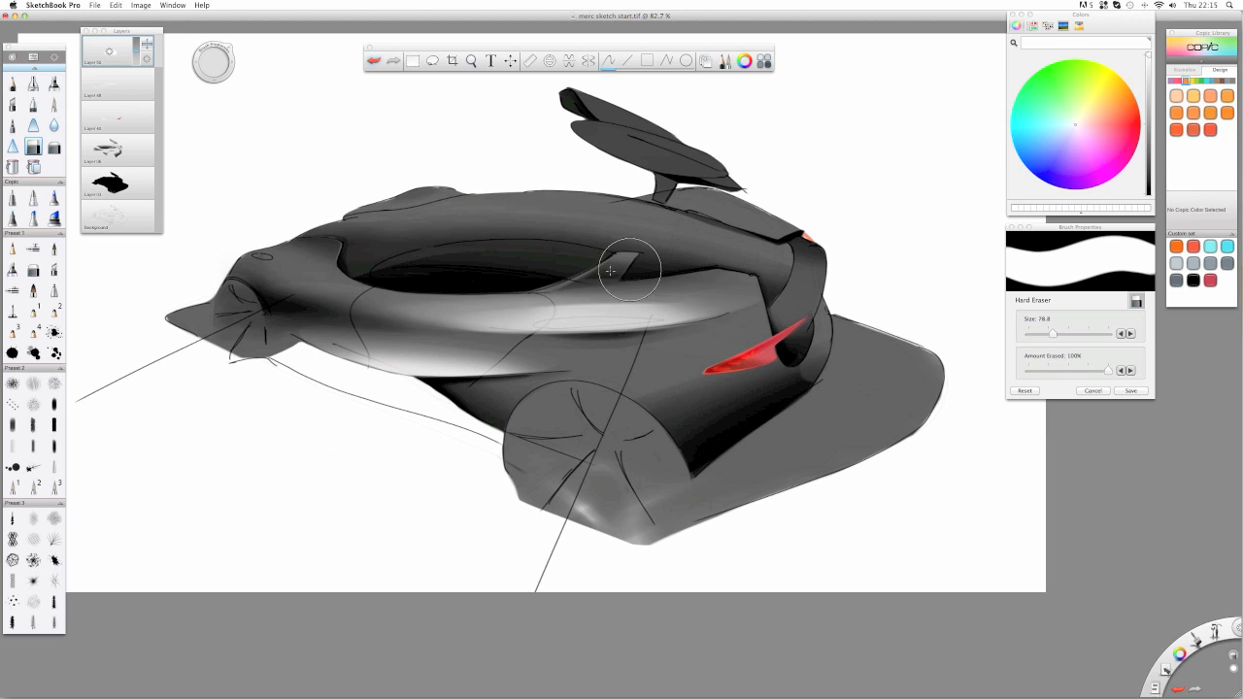
drag(367, 298, 707, 276)
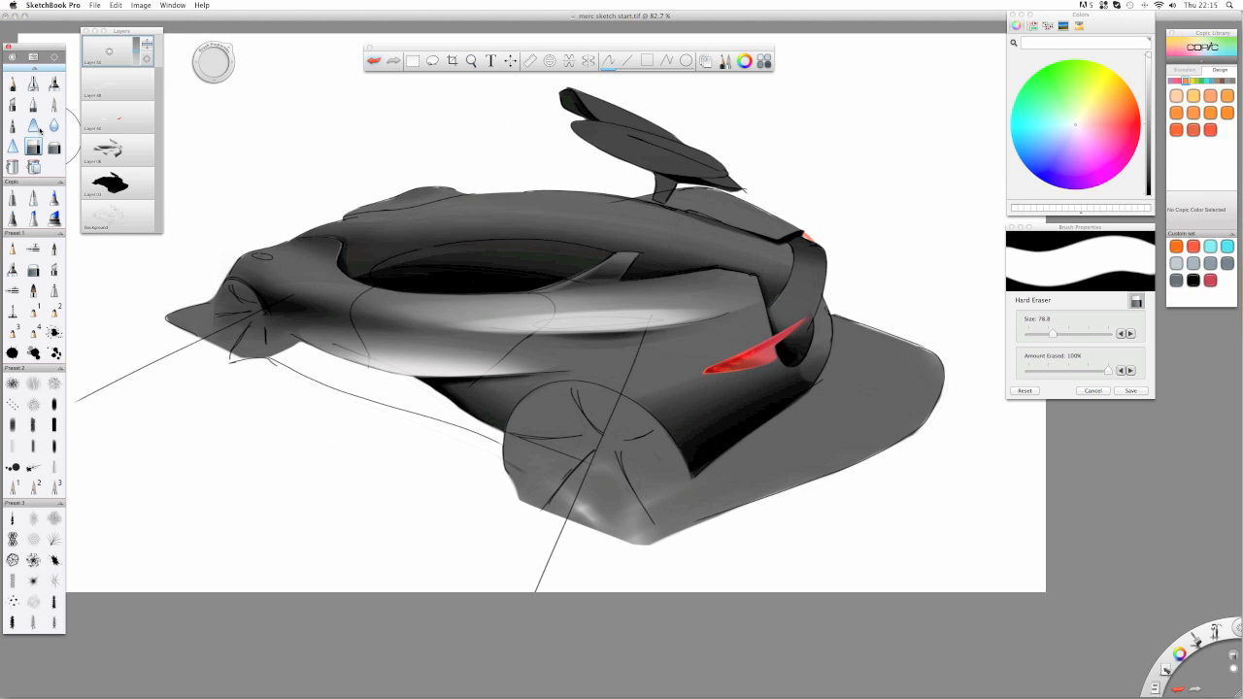
click(54, 147)
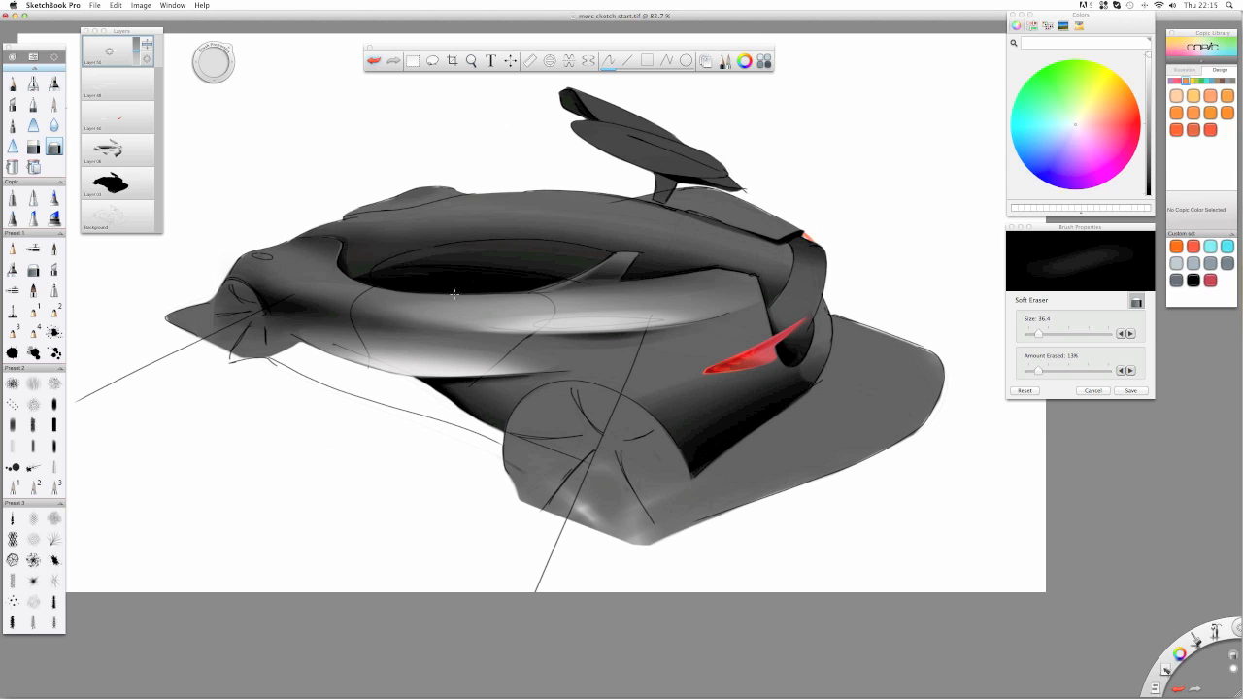
- On a new layer above the merged highlights, airbrush another white highlight on the body side above the rear wheel and set the layer's opacity to 43%
drag(136, 44, 109, 31)
click(33, 83)
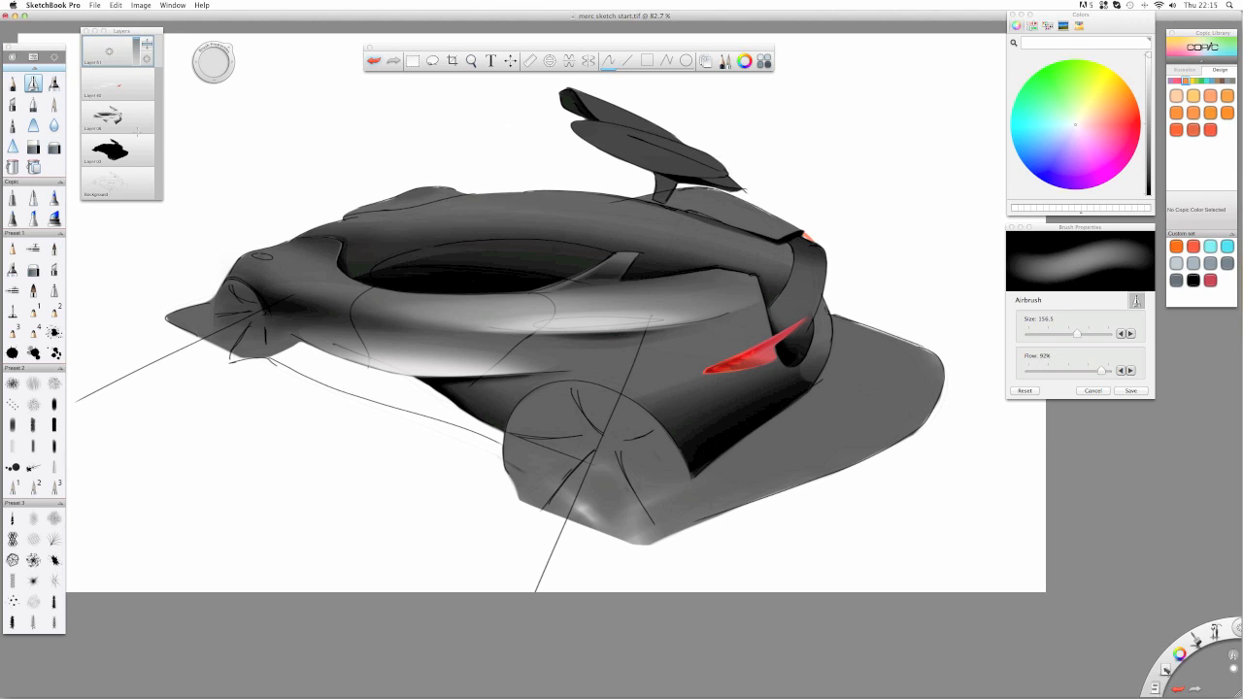
mouse_move(582, 355)
mouse_down()
mouse_move(578, 301)
mouse_move(602, 342)
mouse_move(573, 350)
mouse_move(583, 374)
mouse_up()
click(33, 147)
click(136, 58)
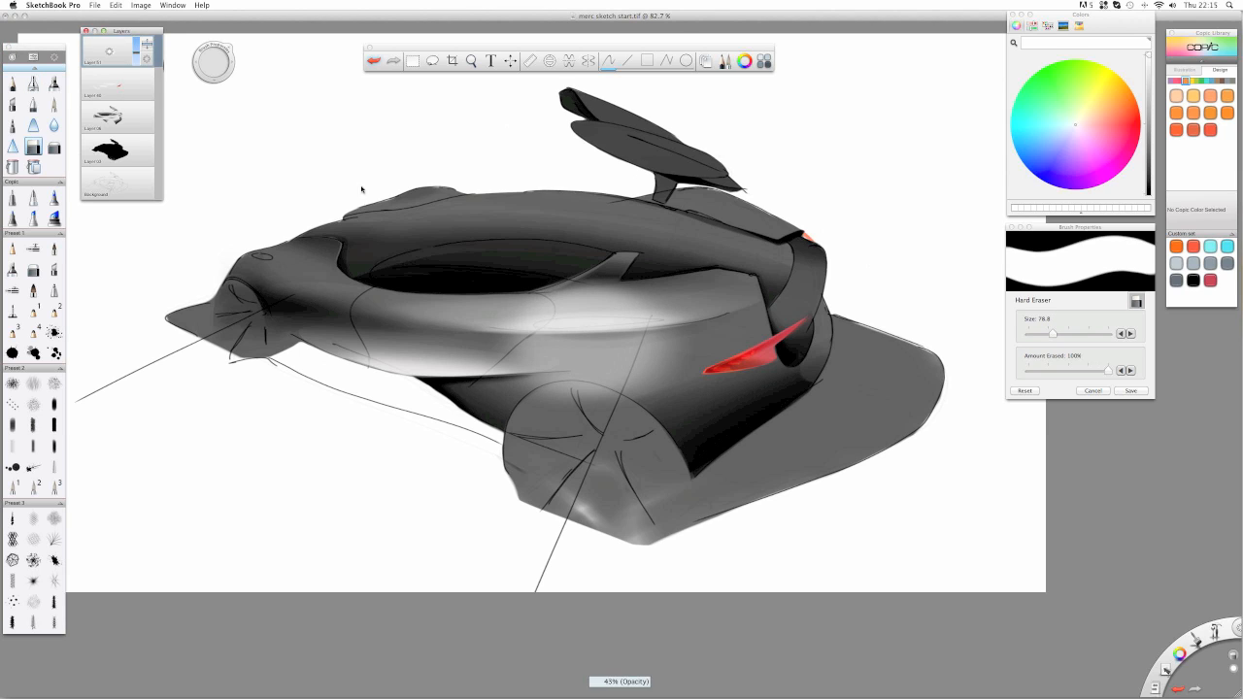
- Trim the new highlight with the Hard Eraser along the window opening and below the shoulder line, and switch to the Soft Eraser
drag(455, 282, 699, 284)
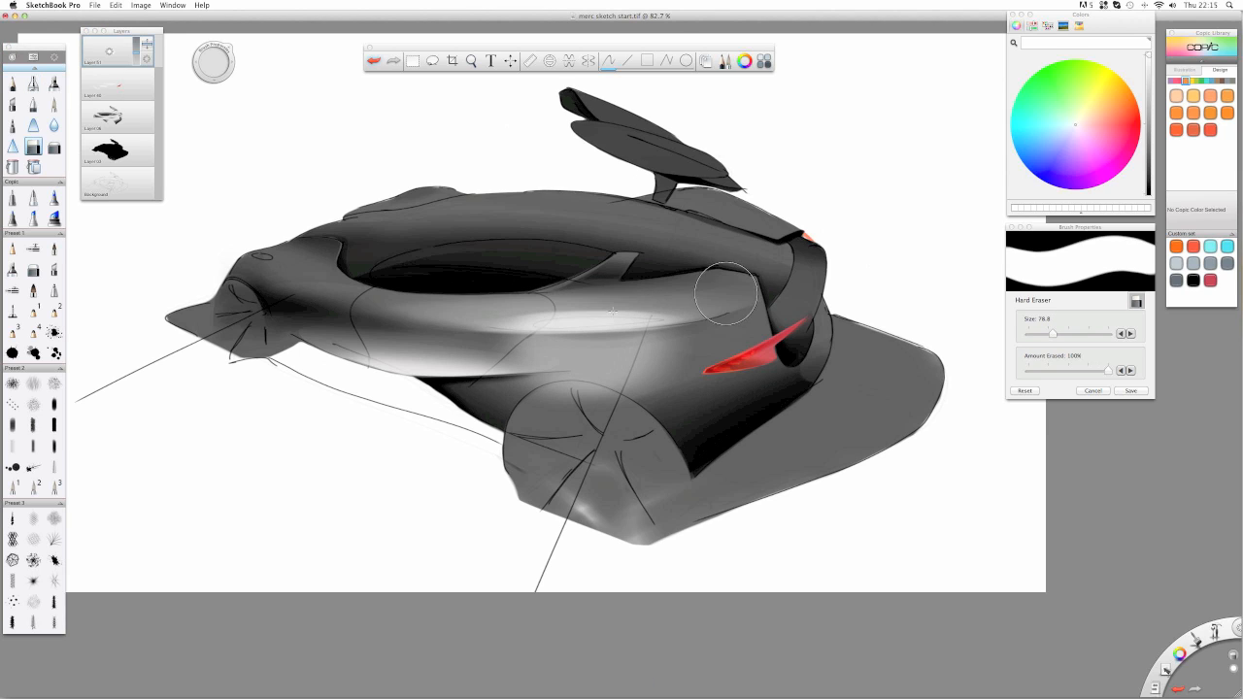
drag(722, 348, 407, 375)
drag(499, 338, 652, 335)
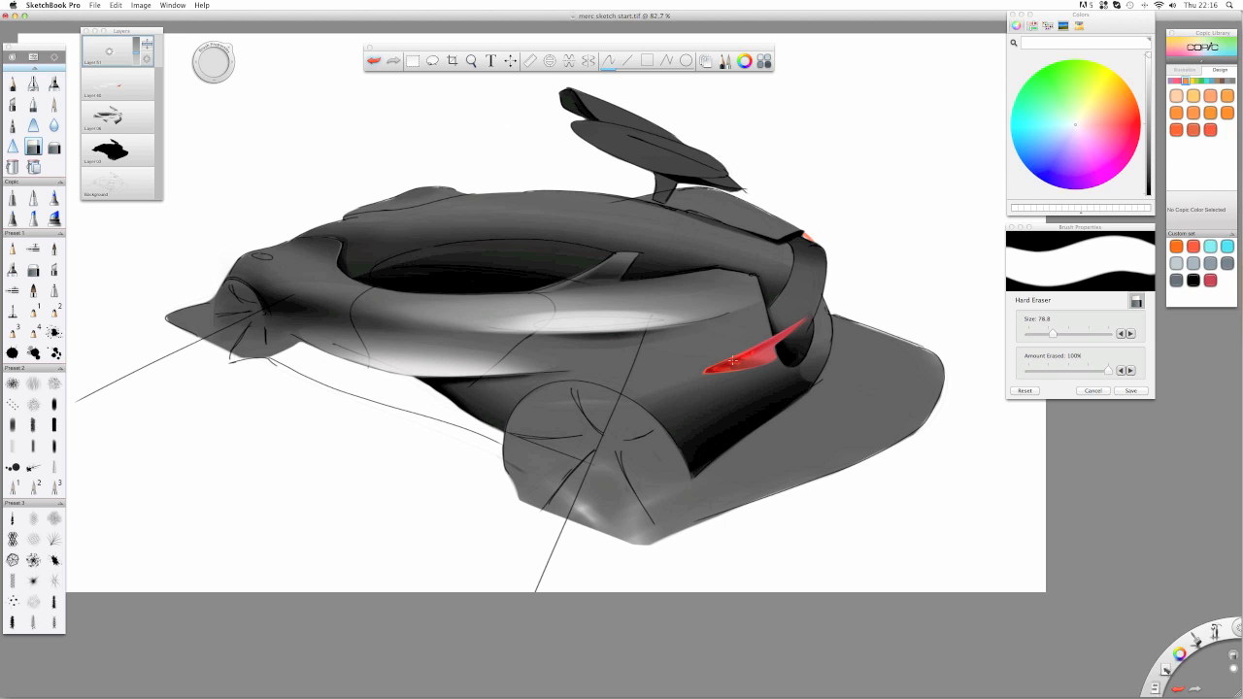
click(54, 147)
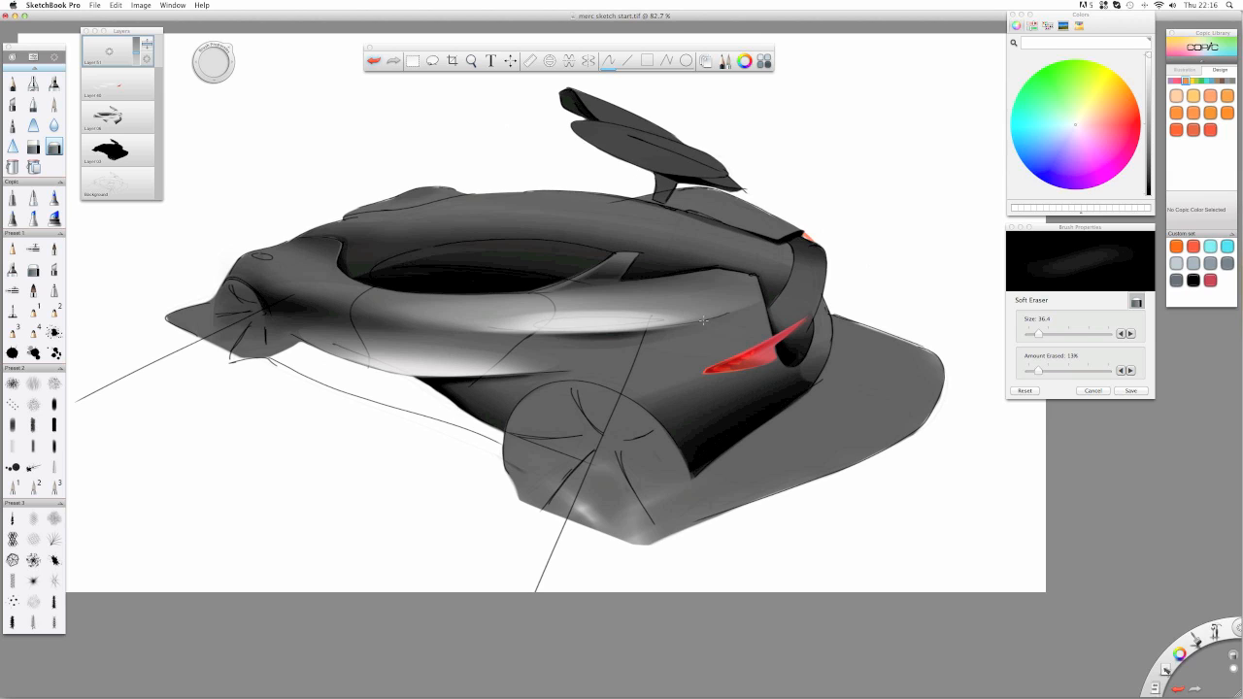
click(33, 146)
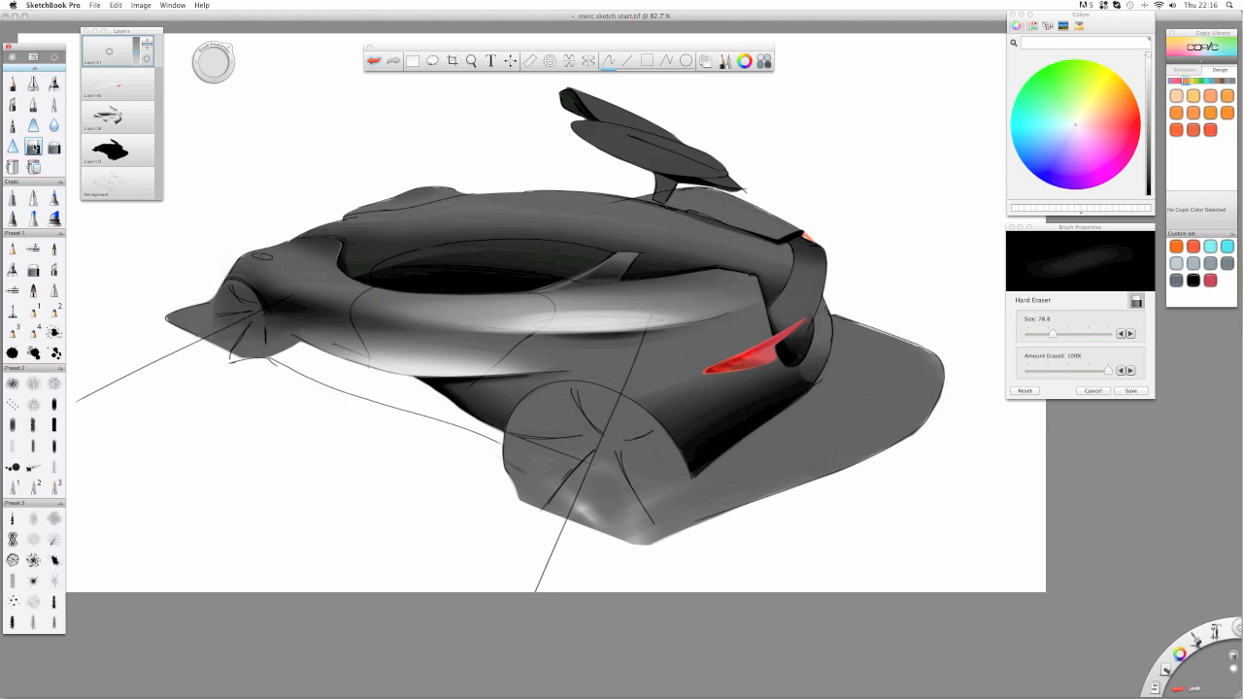
drag(204, 65, 204, 159)
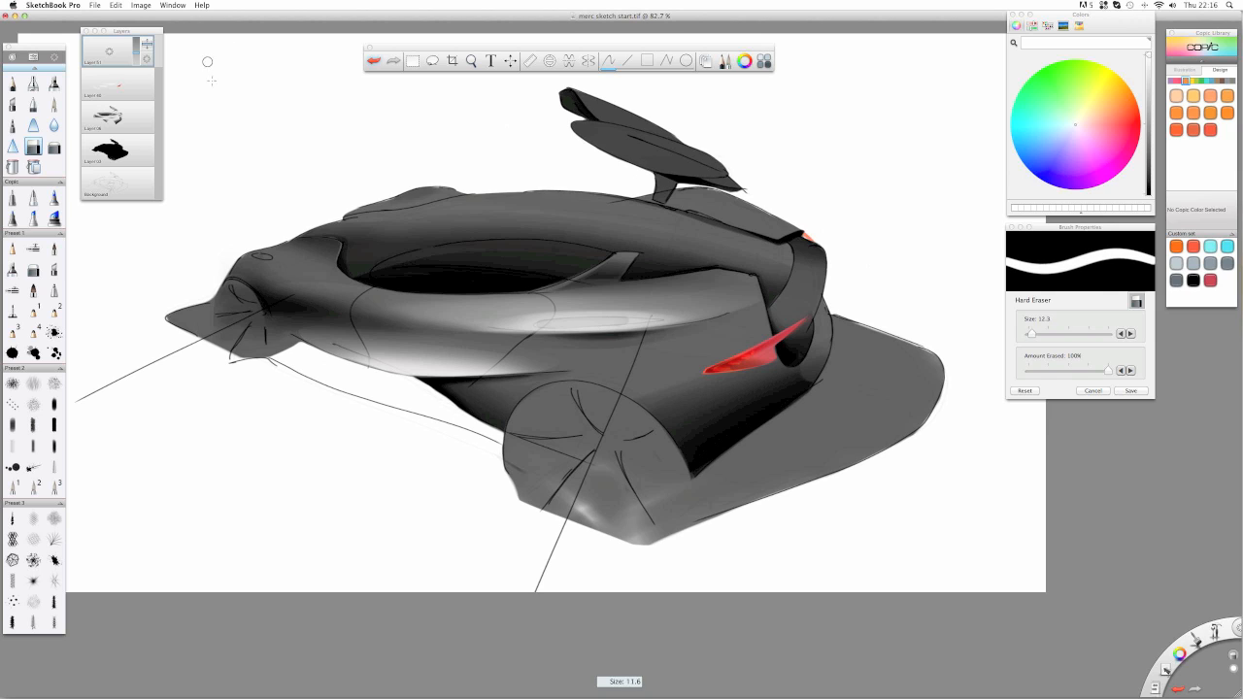
drag(207, 61, 353, 148)
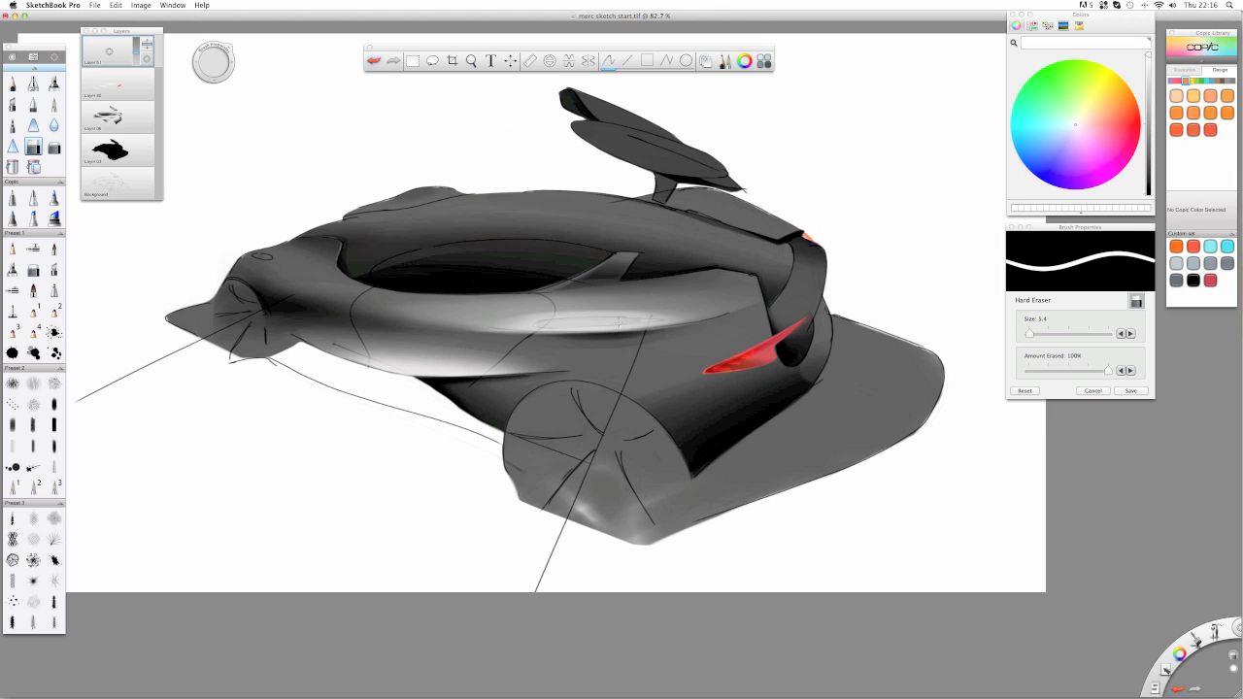
drag(548, 317, 575, 319)
key(super+z)
key(super+z)
key(super+z)
- Raise the top layer's opacity and erase inside the elliptical highlight on the car's side with the Hard Eraser at size 4.4
click(54, 147)
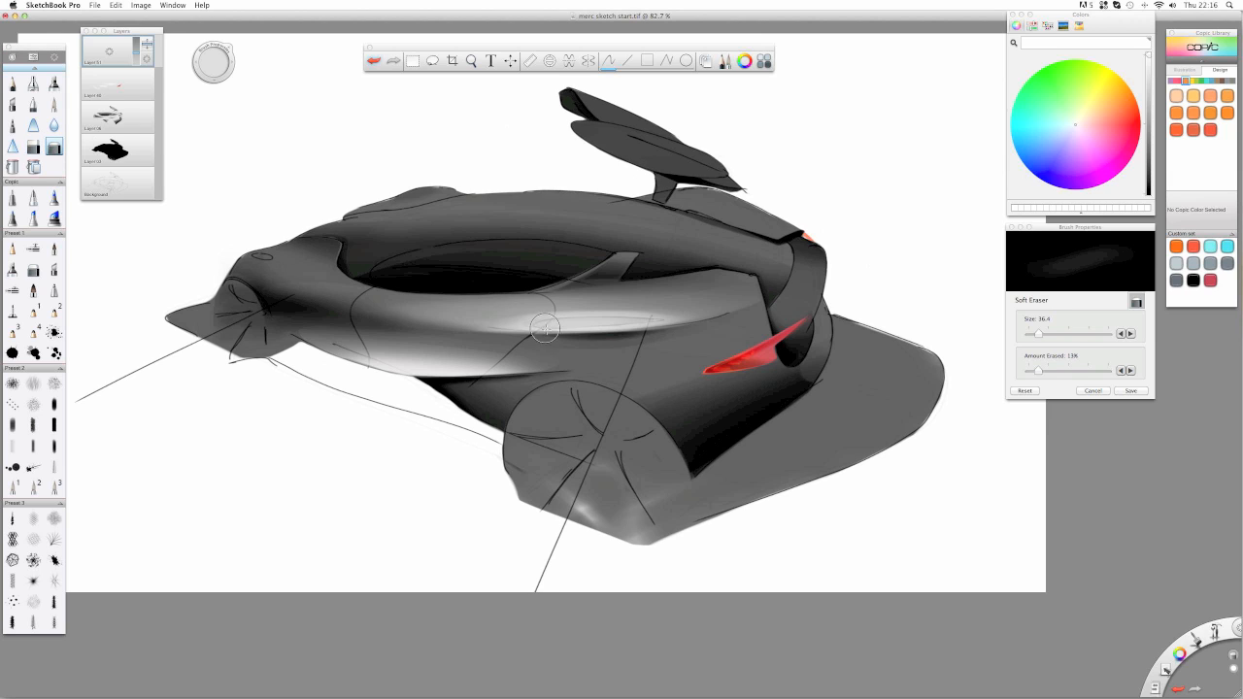
mouse_move(144, 41)
mouse_down()
mouse_move(137, 48)
mouse_move(137, 33)
mouse_up()
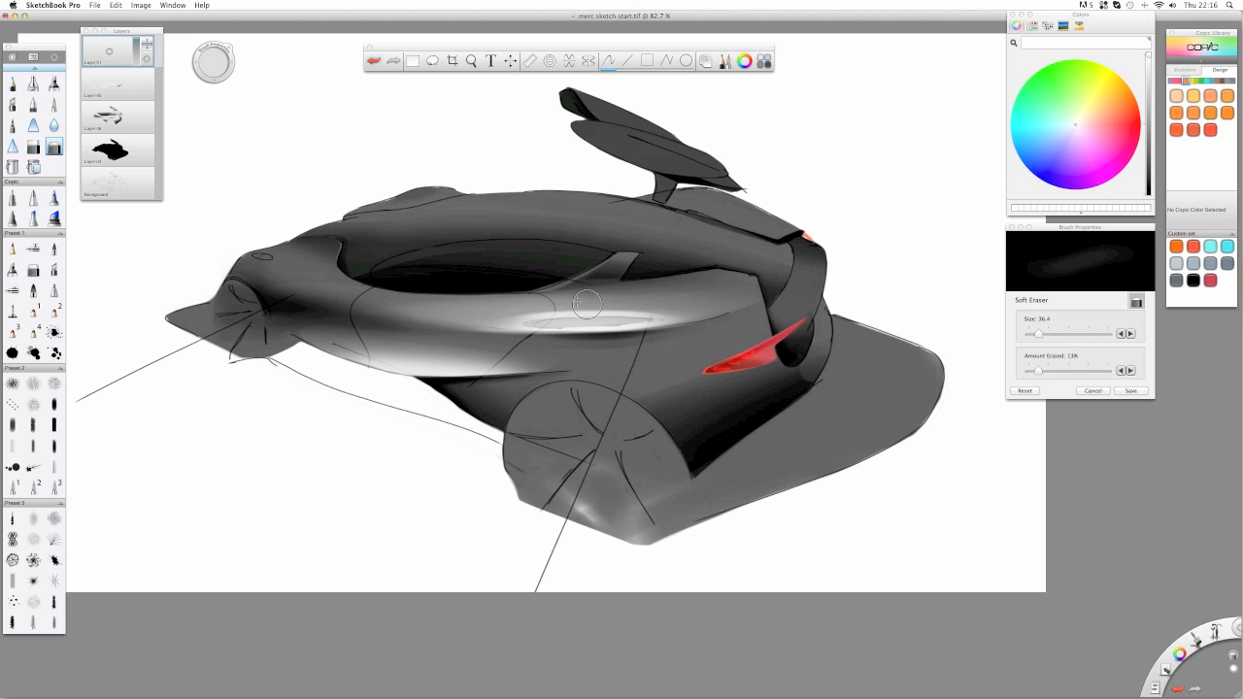
click(33, 146)
key(space)
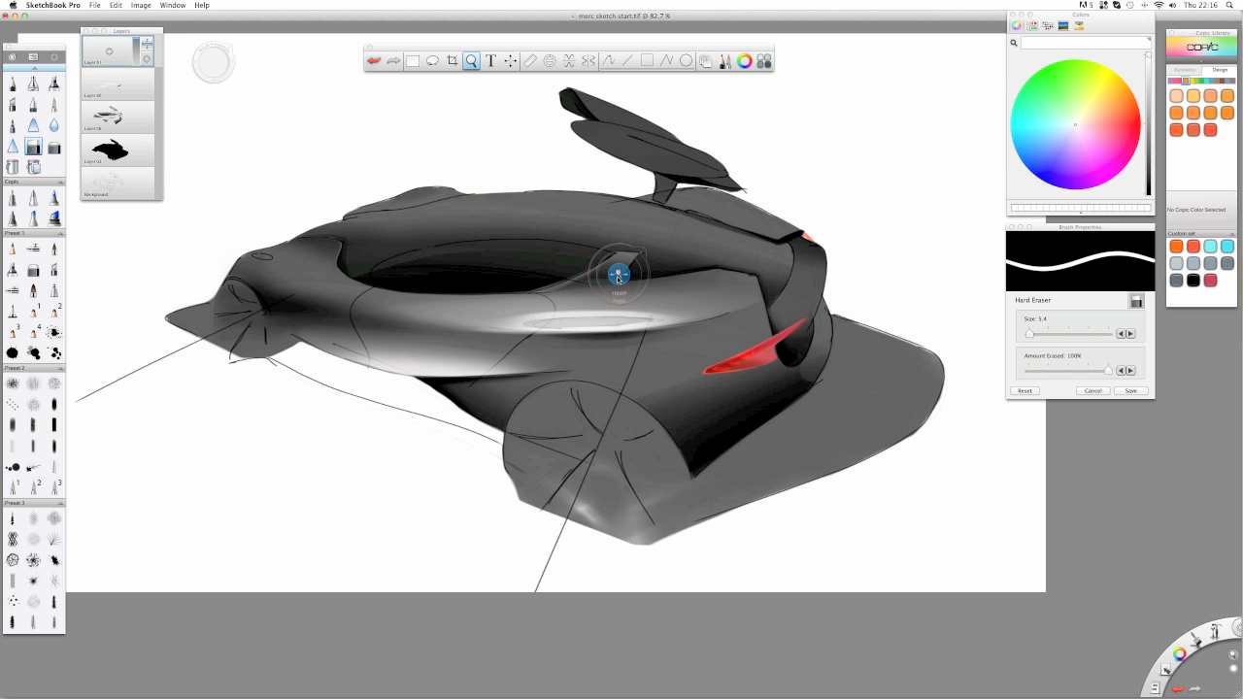
drag(616, 276, 660, 308)
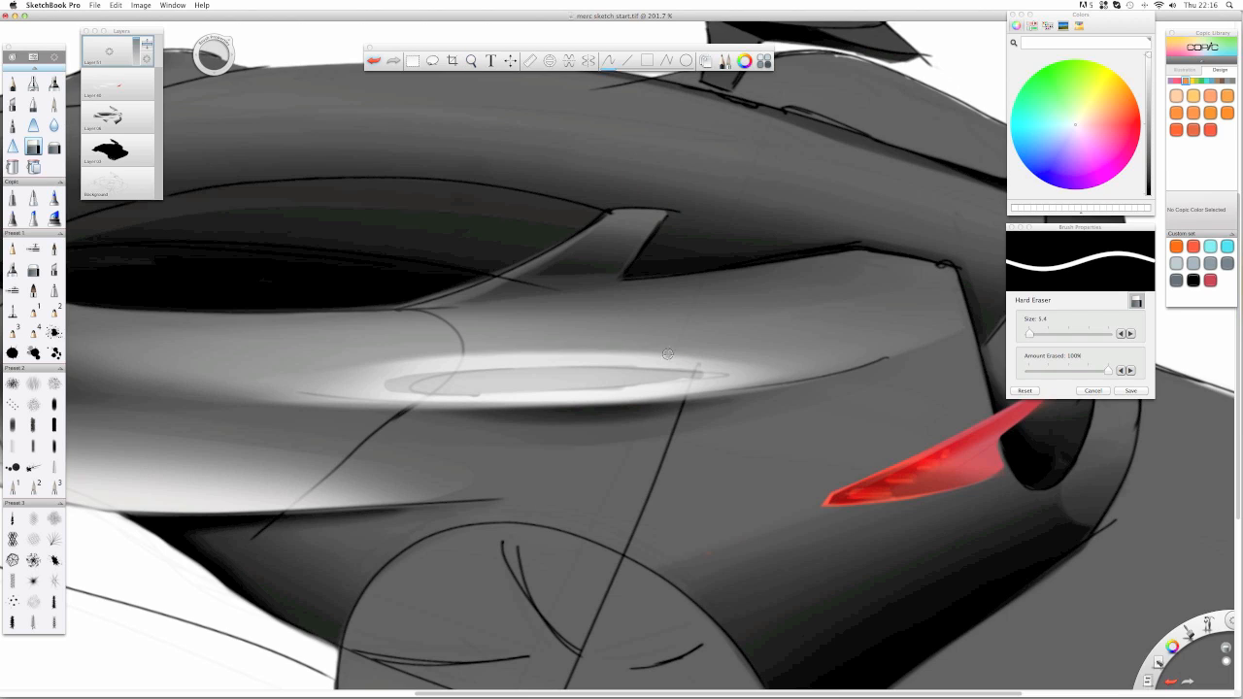
key(bracketleft)
key(super+z)
drag(635, 370, 524, 372)
mouse_move(433, 381)
mouse_down()
mouse_move(569, 365)
mouse_move(432, 373)
mouse_move(529, 393)
mouse_up()
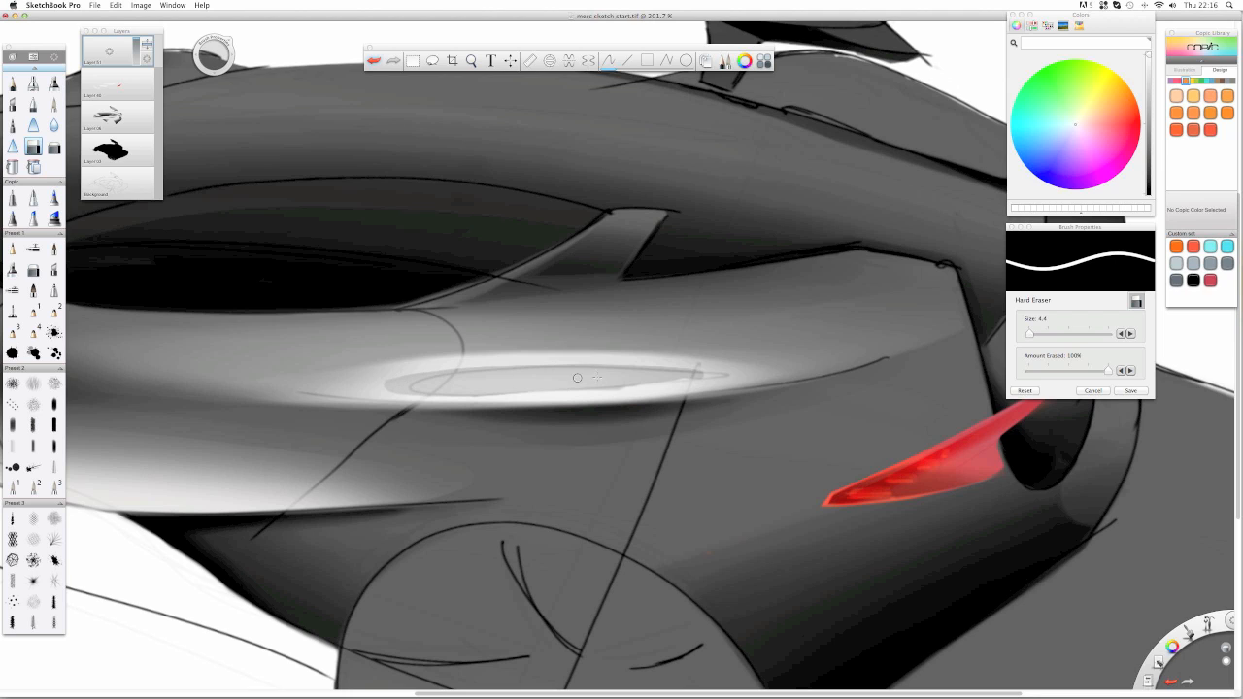
- Clean up the lower edge and front end of the elliptical cut-out in the side highlight with the Hard Eraser
drag(696, 374, 616, 385)
drag(695, 373, 526, 392)
drag(648, 388, 498, 392)
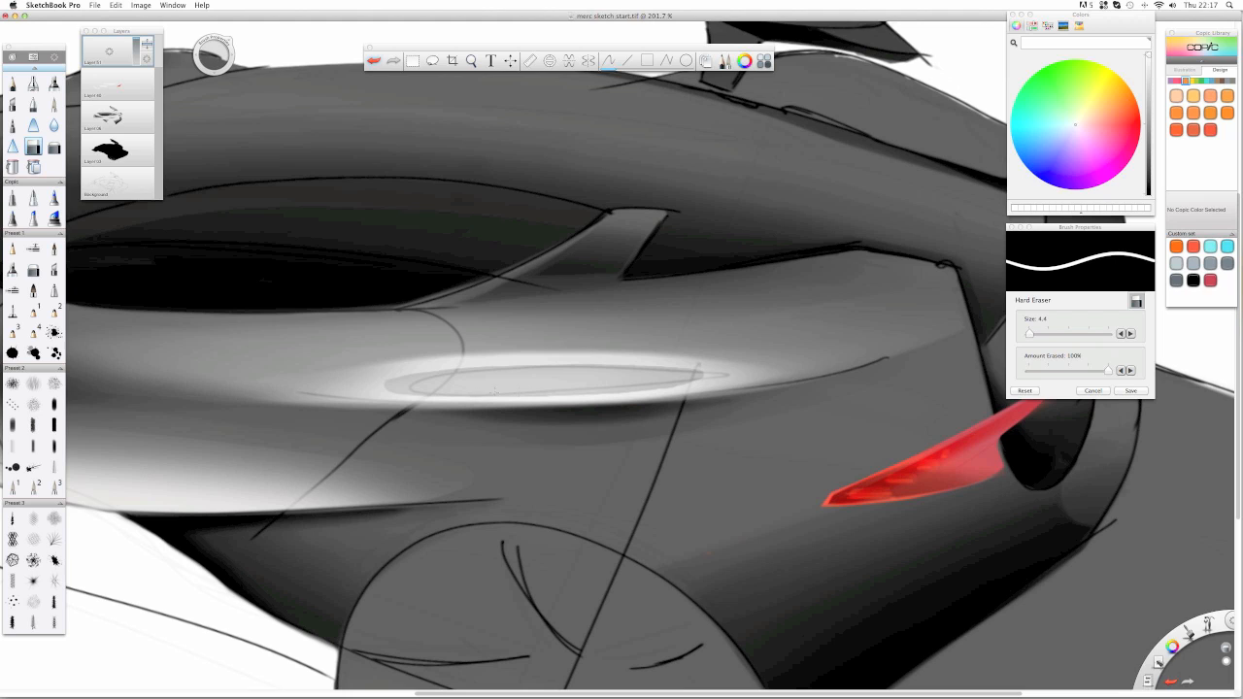
drag(580, 390, 431, 390)
drag(539, 366, 648, 371)
key(super+z)
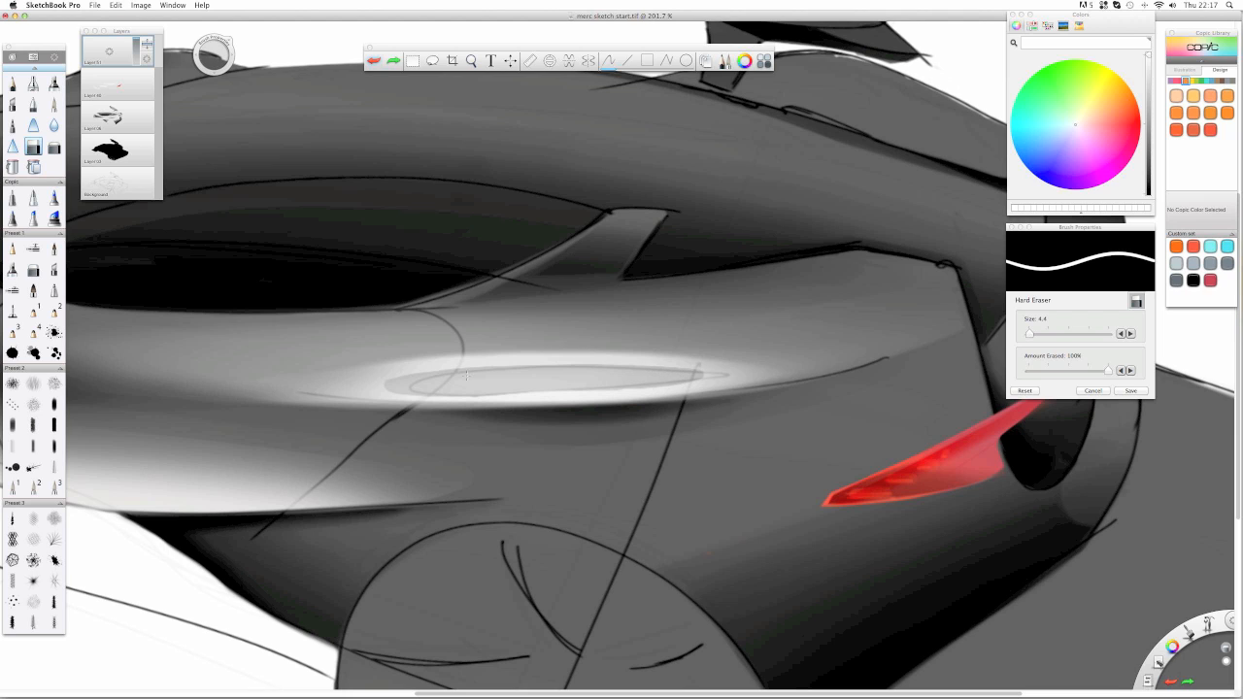
mouse_move(421, 377)
mouse_down()
mouse_move(602, 365)
mouse_move(439, 393)
mouse_up()
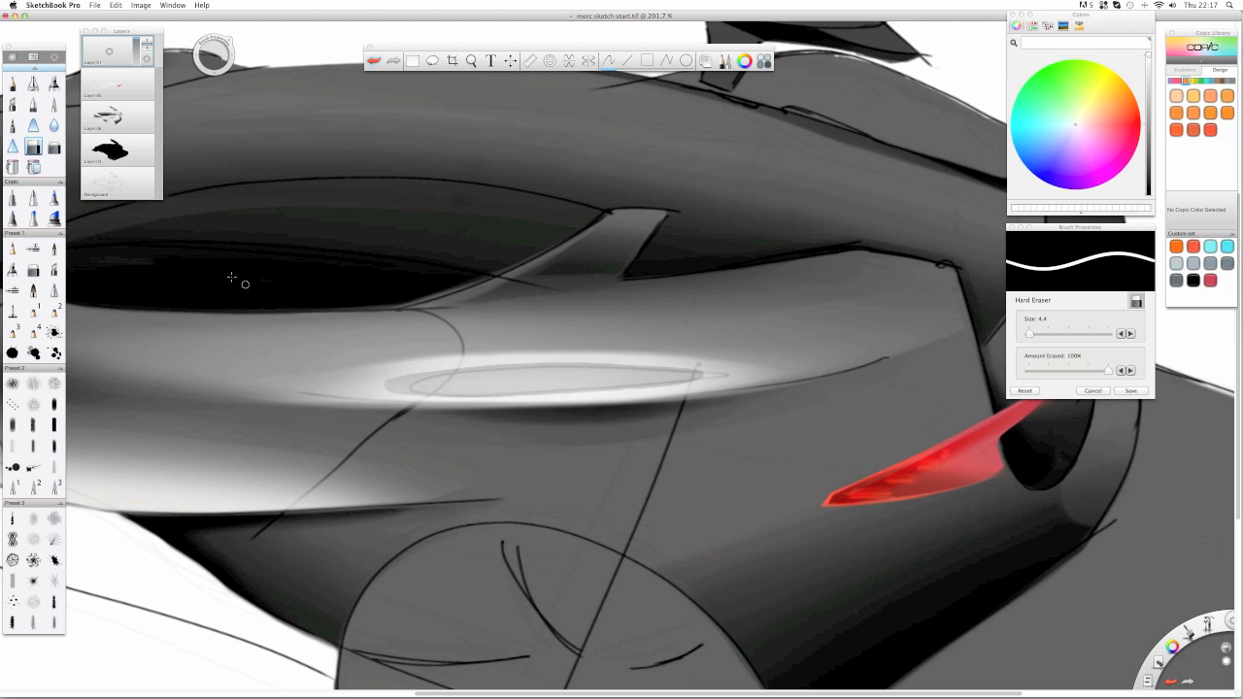
- Merge the top highlight layer into the red taillight layer and lower the opacity of the Background sketch layer
click(53, 146)
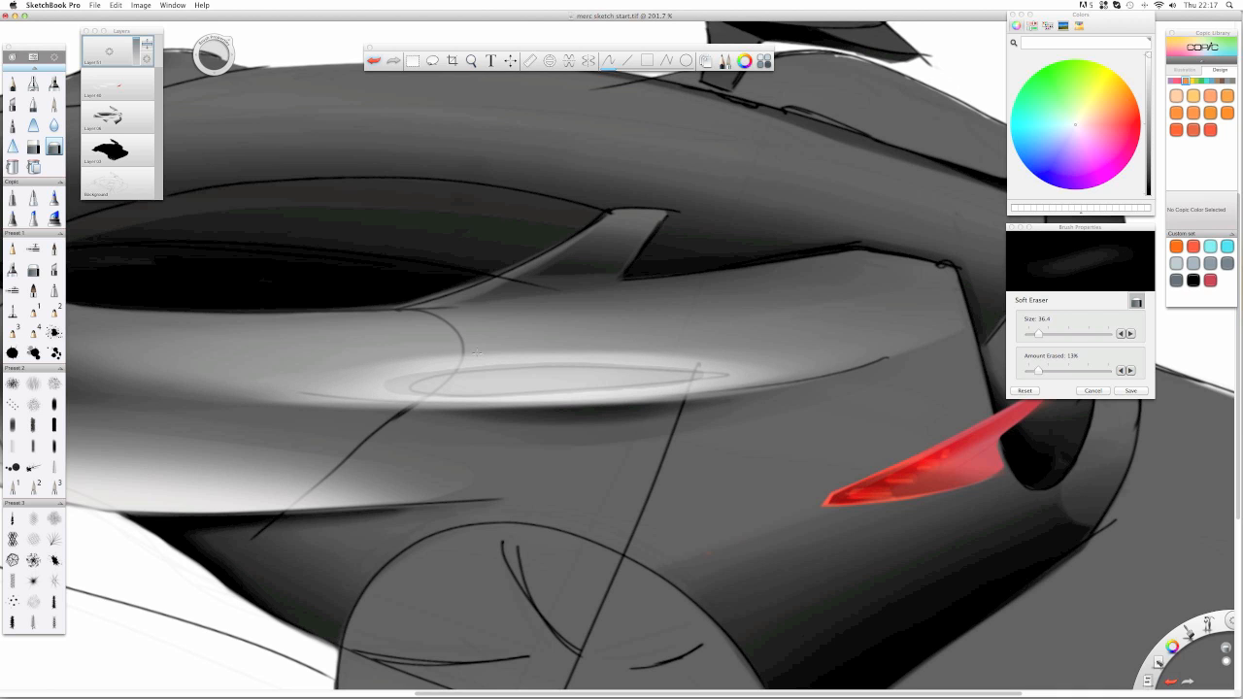
key(space)
mouse_move(475, 270)
mouse_down()
mouse_move(463, 244)
mouse_move(461, 376)
mouse_move(582, 421)
mouse_move(521, 417)
mouse_up()
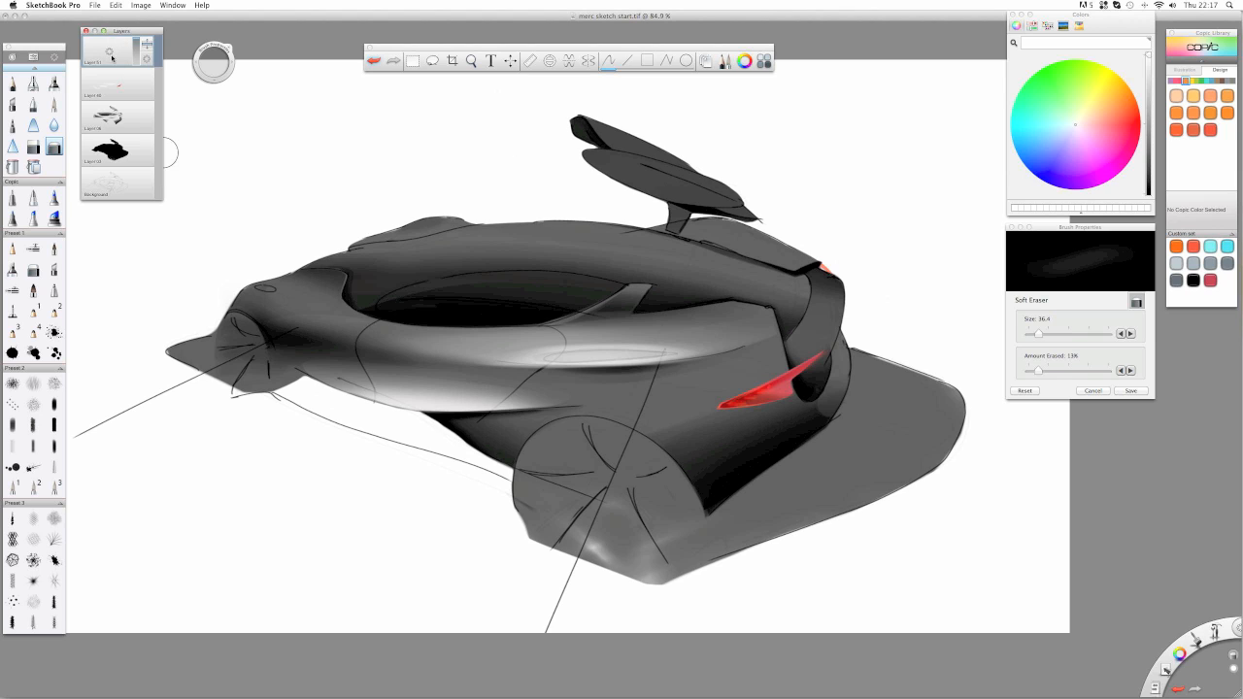
drag(111, 51, 111, 76)
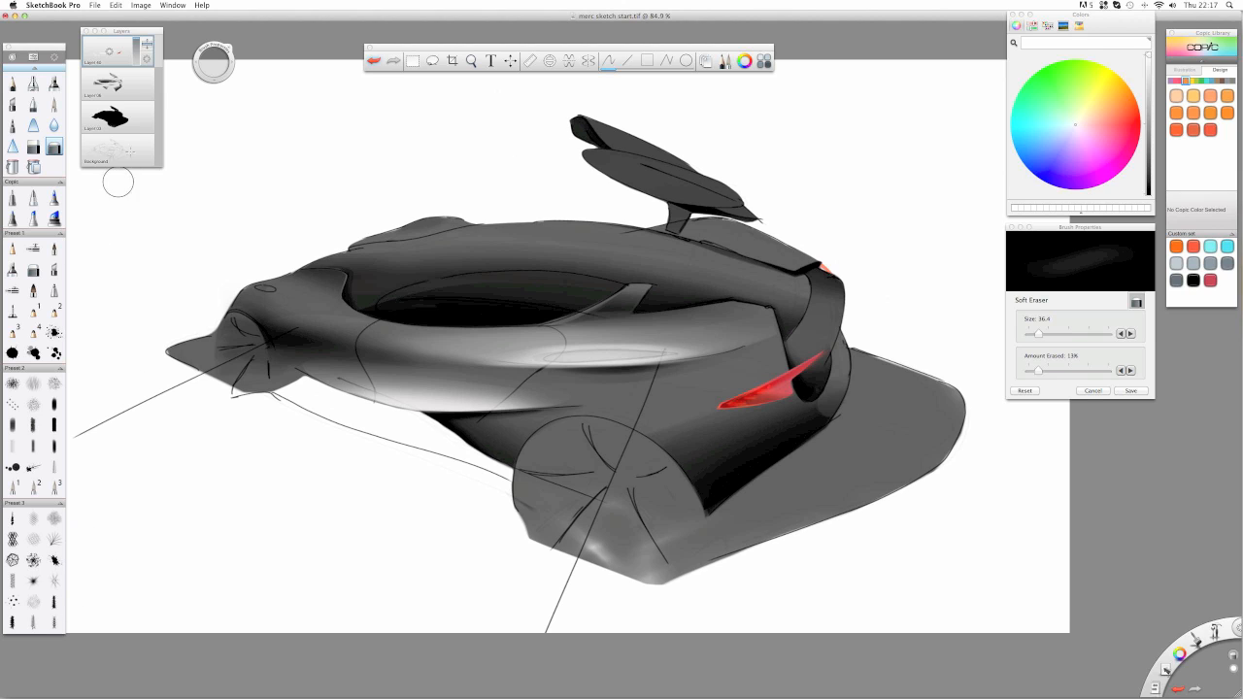
click(117, 144)
drag(140, 143, 136, 163)
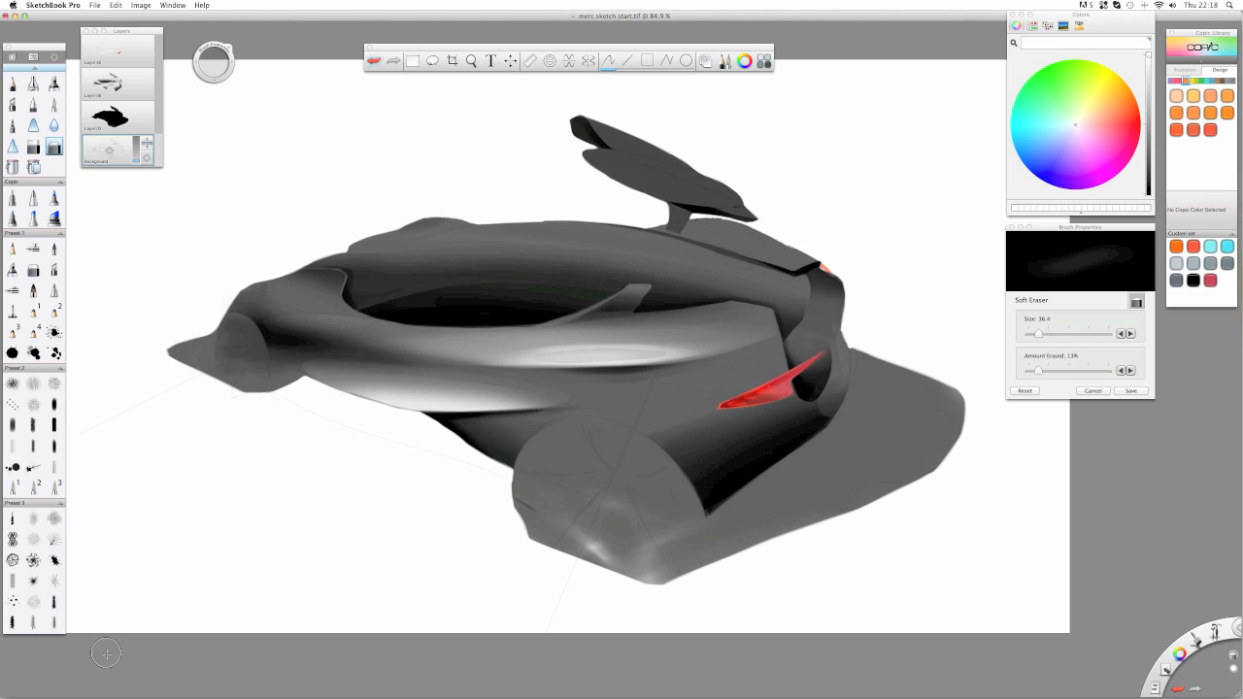
key(super+Tab)
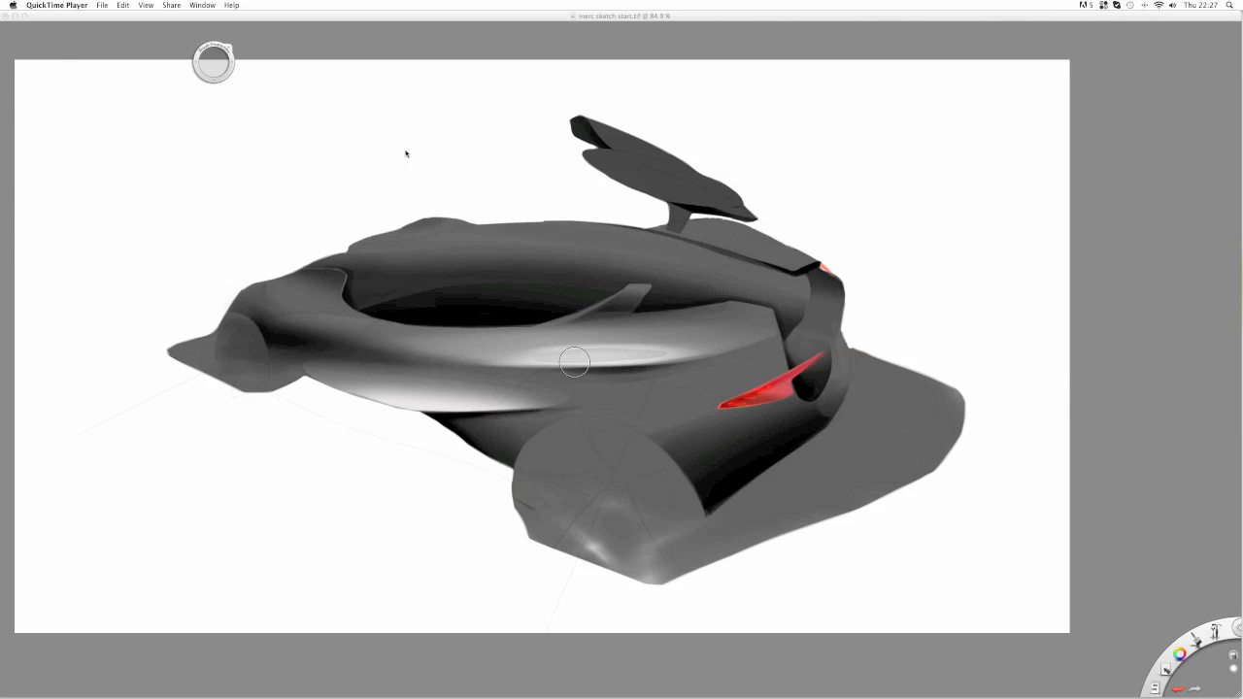
click(405, 153)
key(space)
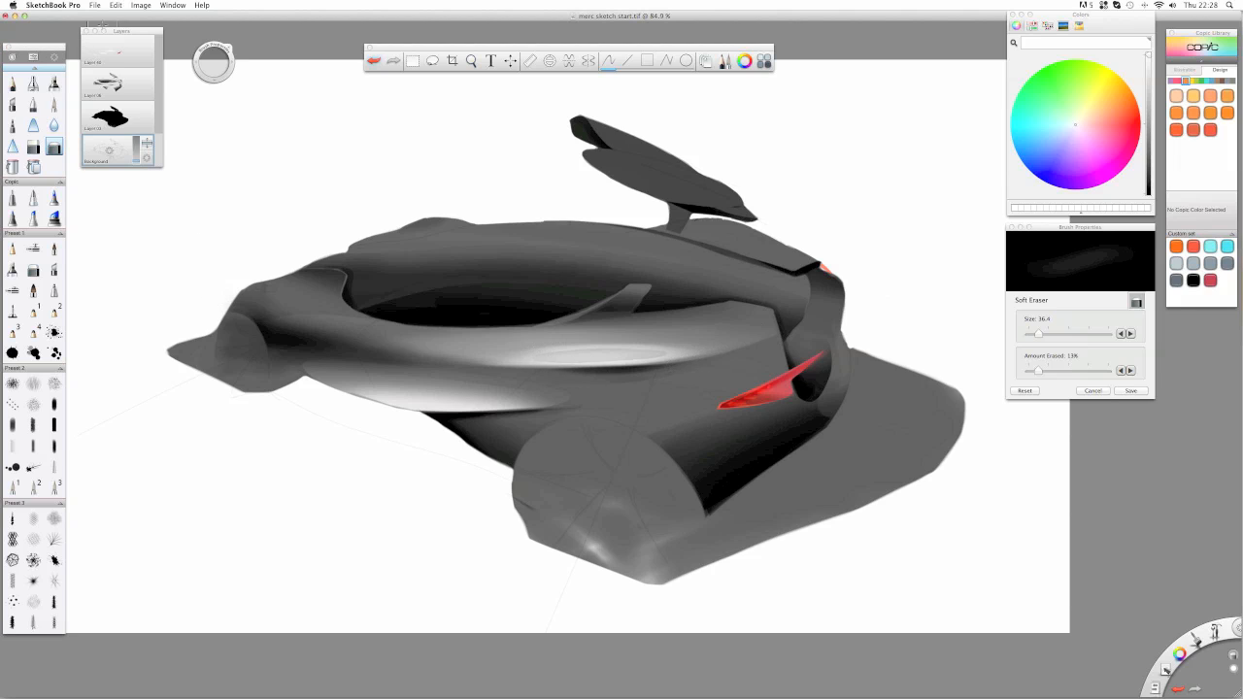
key(super+Tab)
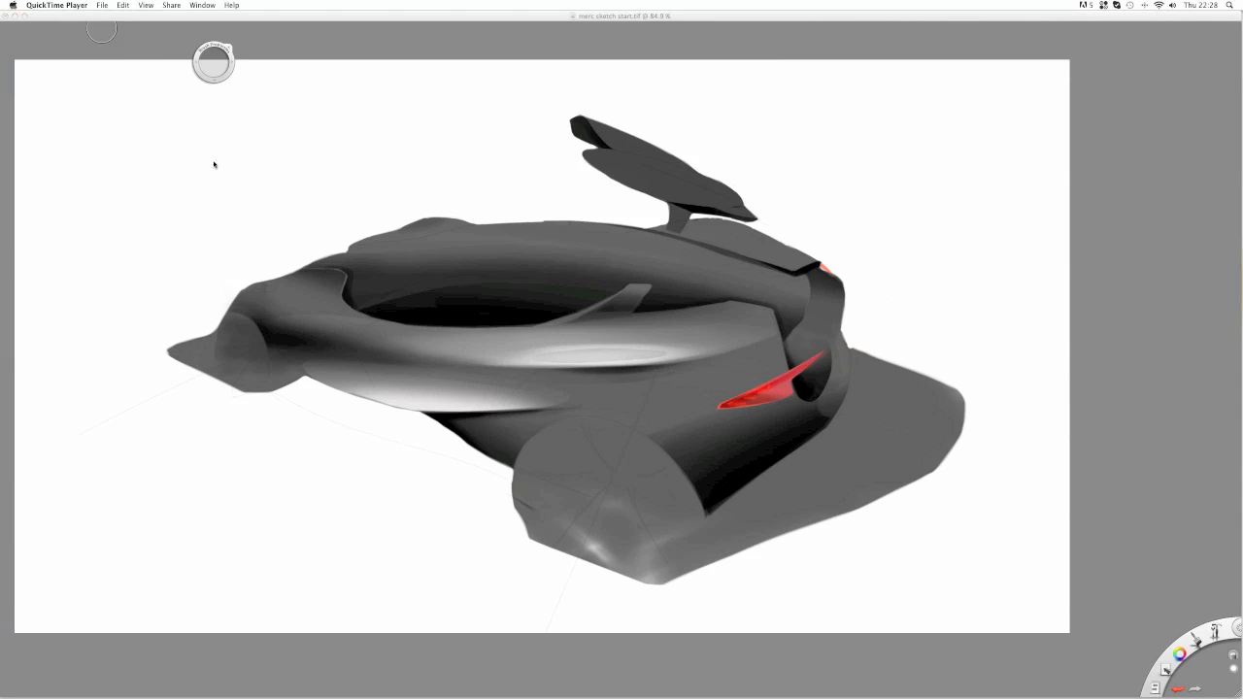
click(213, 163)
- Airbrush a broad white glow across the car's upper body and rear on a new layer above the taillight layer, at size 156.5
click(33, 83)
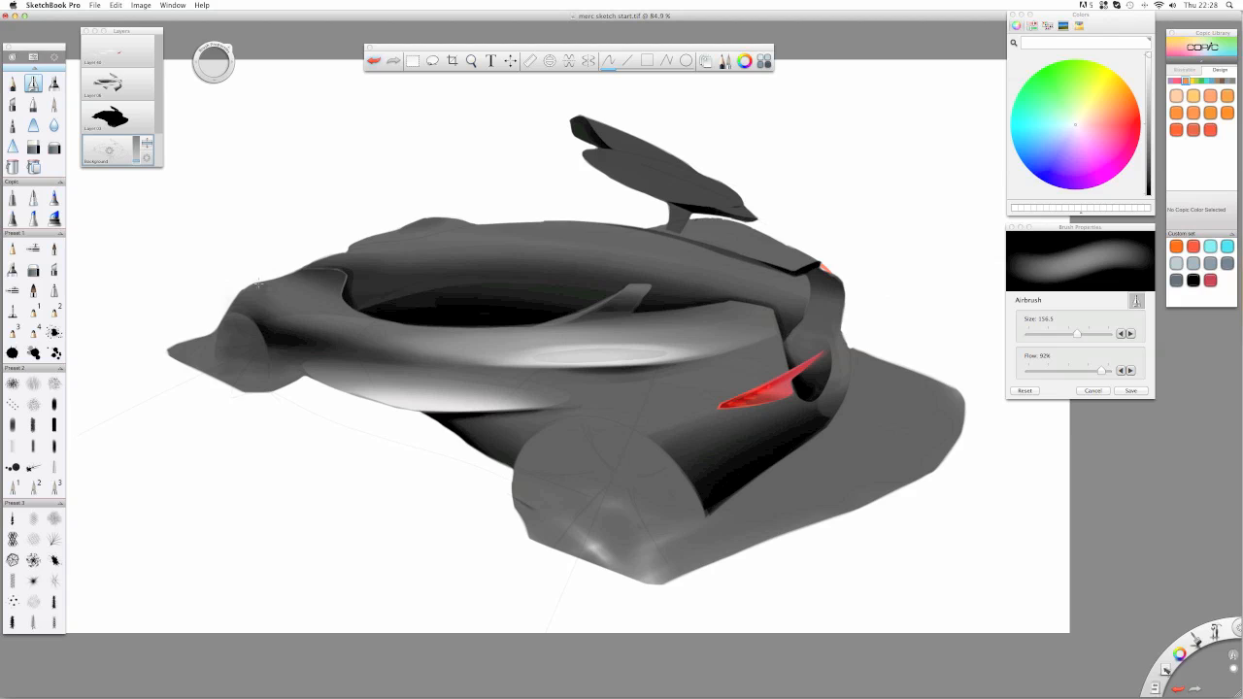
click(112, 55)
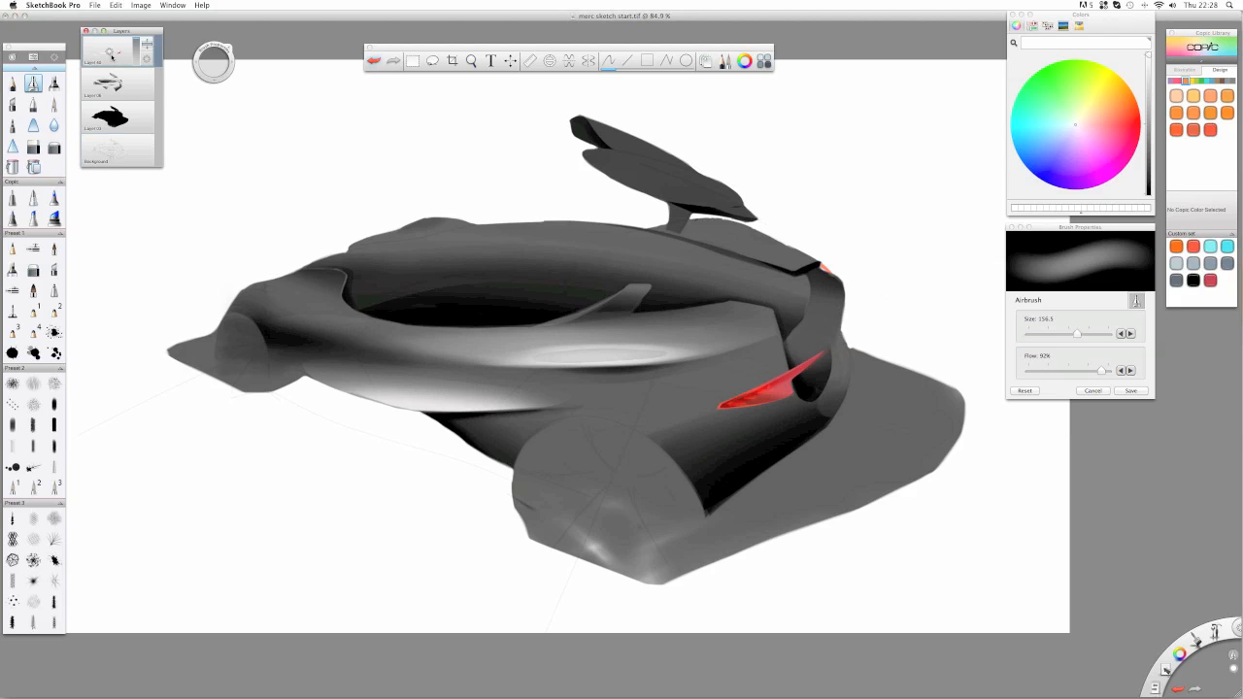
click(109, 52)
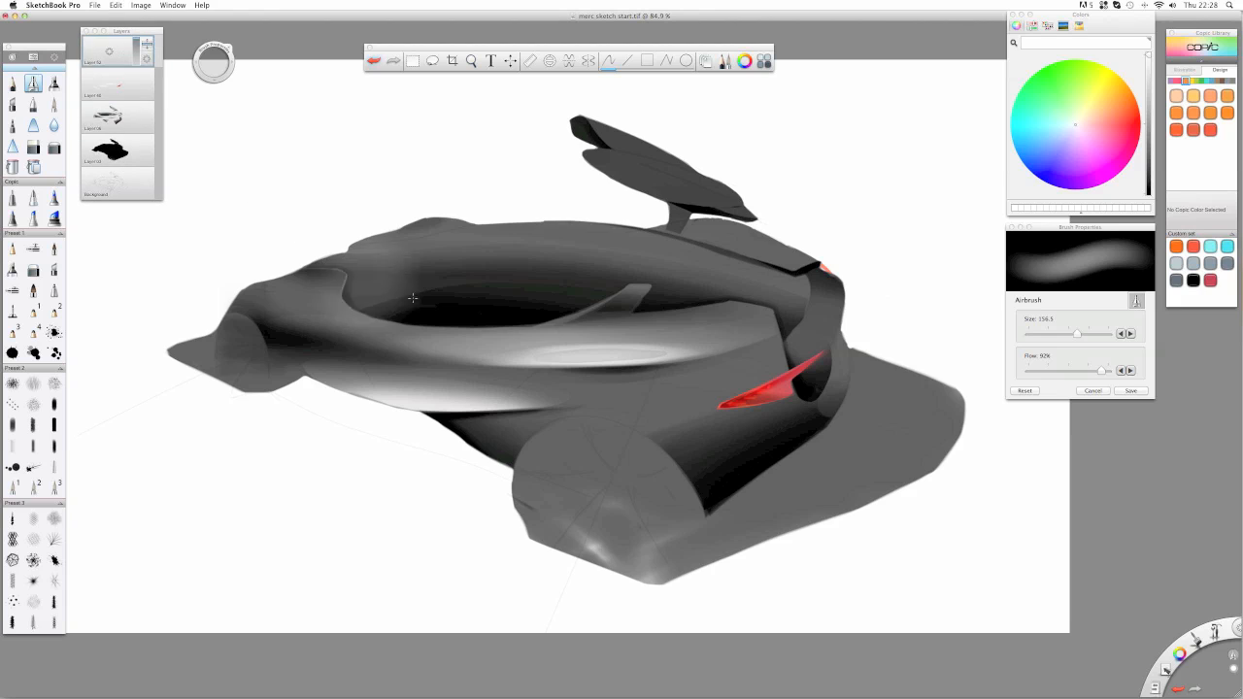
mouse_move(384, 218)
mouse_down()
mouse_move(527, 216)
mouse_move(864, 291)
mouse_up()
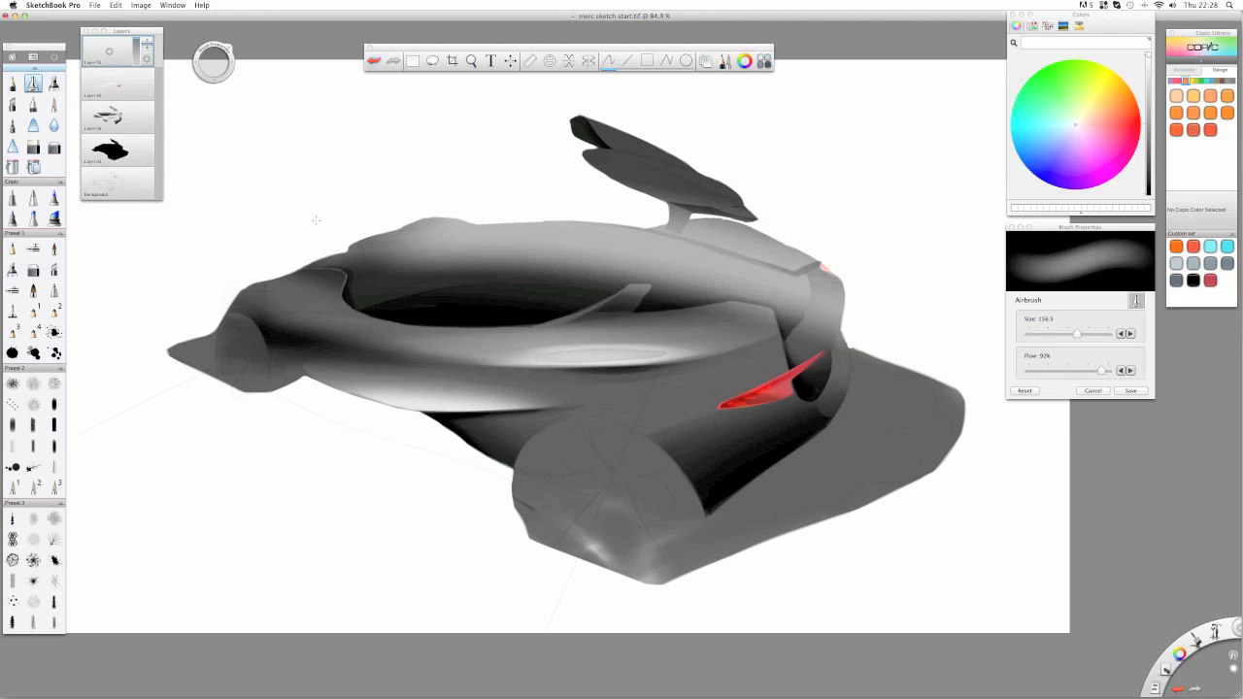
drag(456, 203, 835, 257)
drag(411, 233, 834, 291)
drag(592, 238, 835, 184)
- Erase the lower part of the white glow along the shoulder line above the cockpit with the Hard Eraser at size 14.6
click(33, 147)
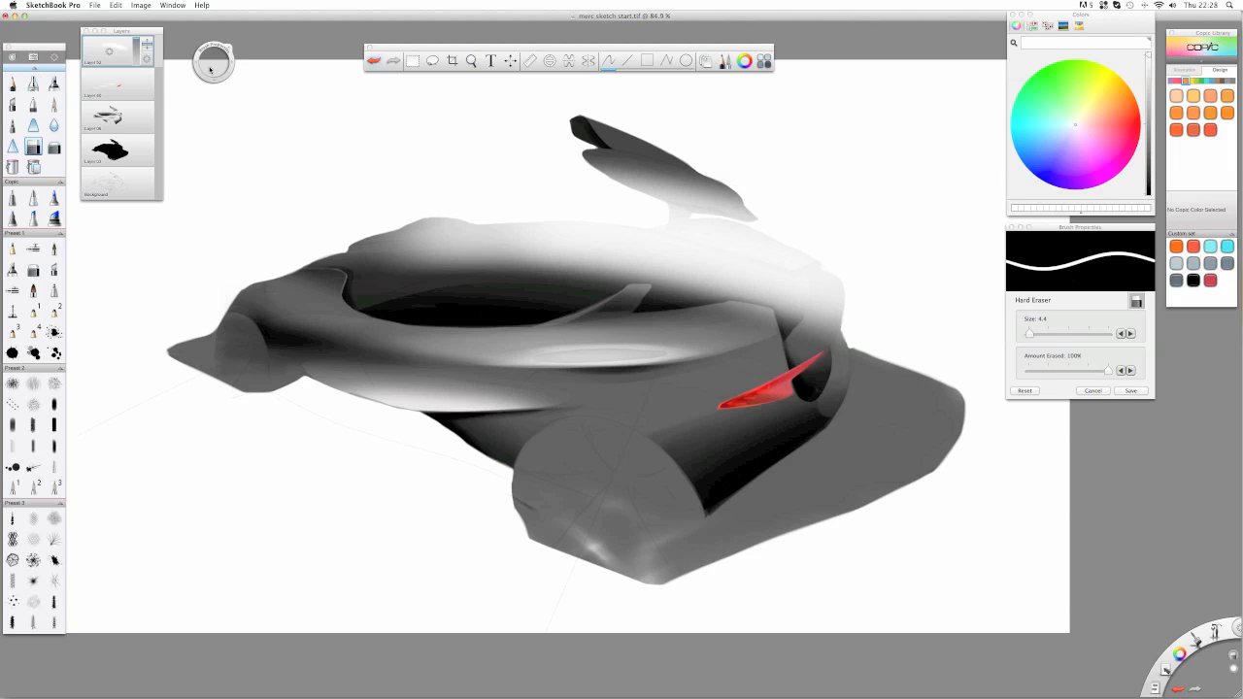
drag(211, 70, 215, 45)
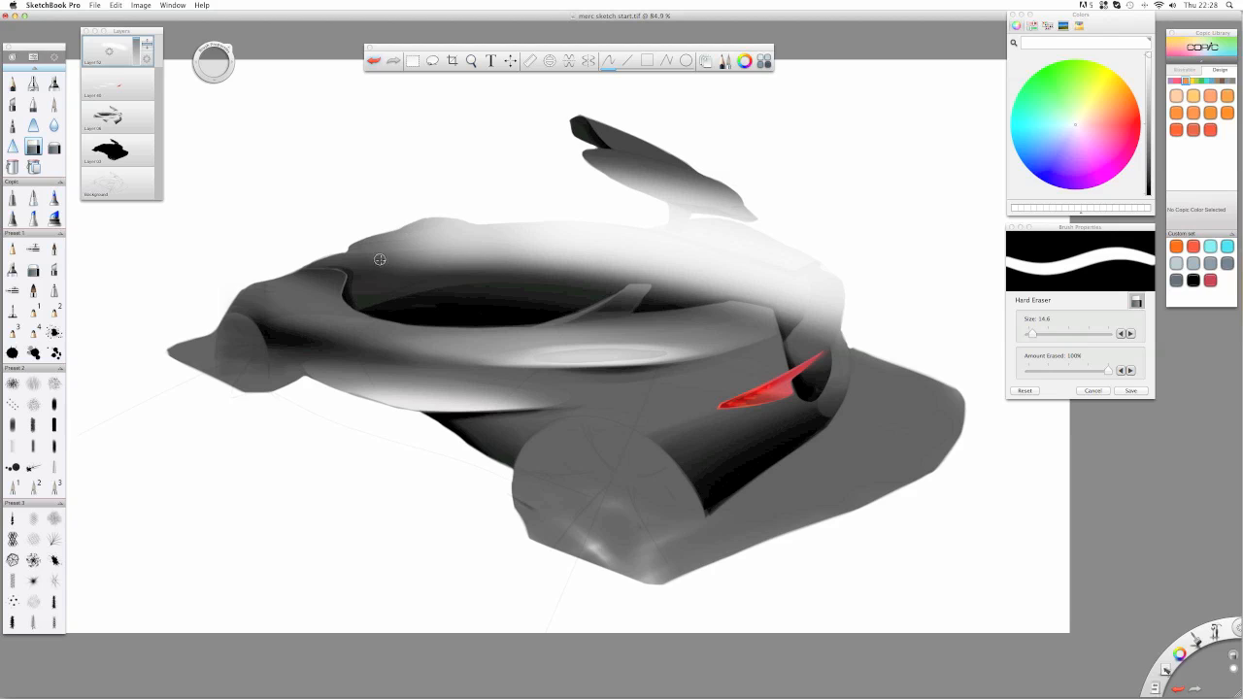
mouse_move(380, 260)
mouse_down()
mouse_move(538, 260)
mouse_move(840, 330)
mouse_up()
drag(368, 254, 842, 318)
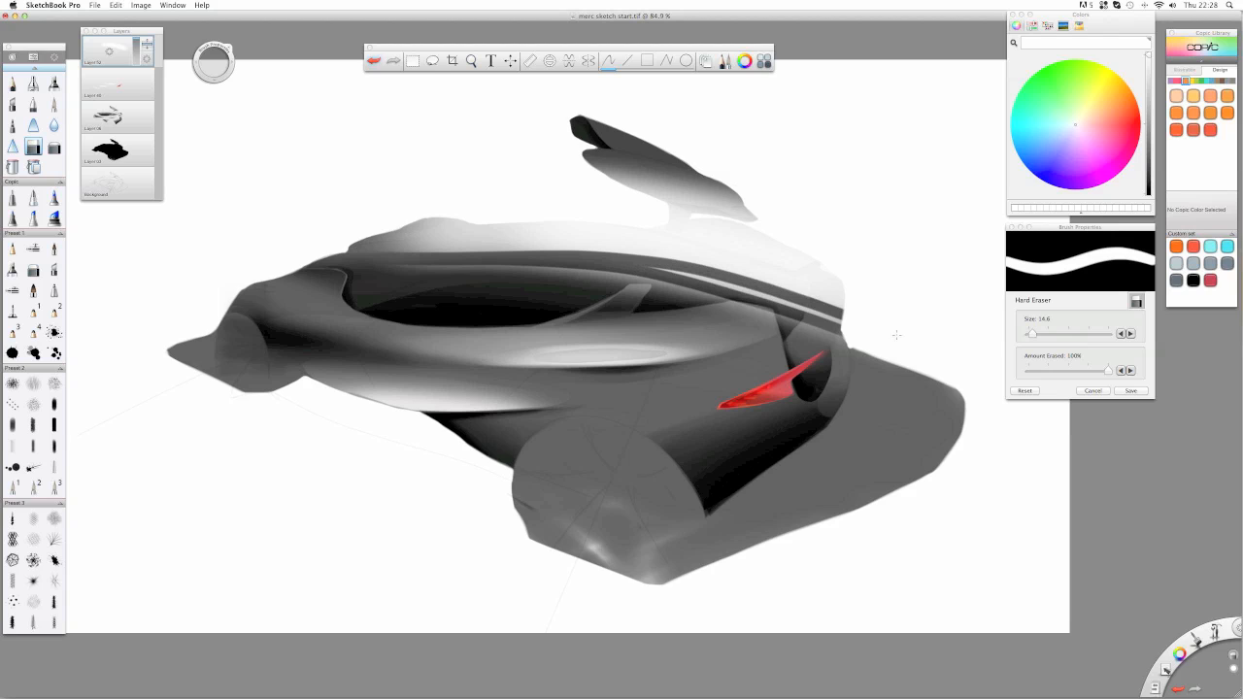
mouse_move(352, 253)
mouse_down()
mouse_move(587, 252)
mouse_move(835, 321)
mouse_up()
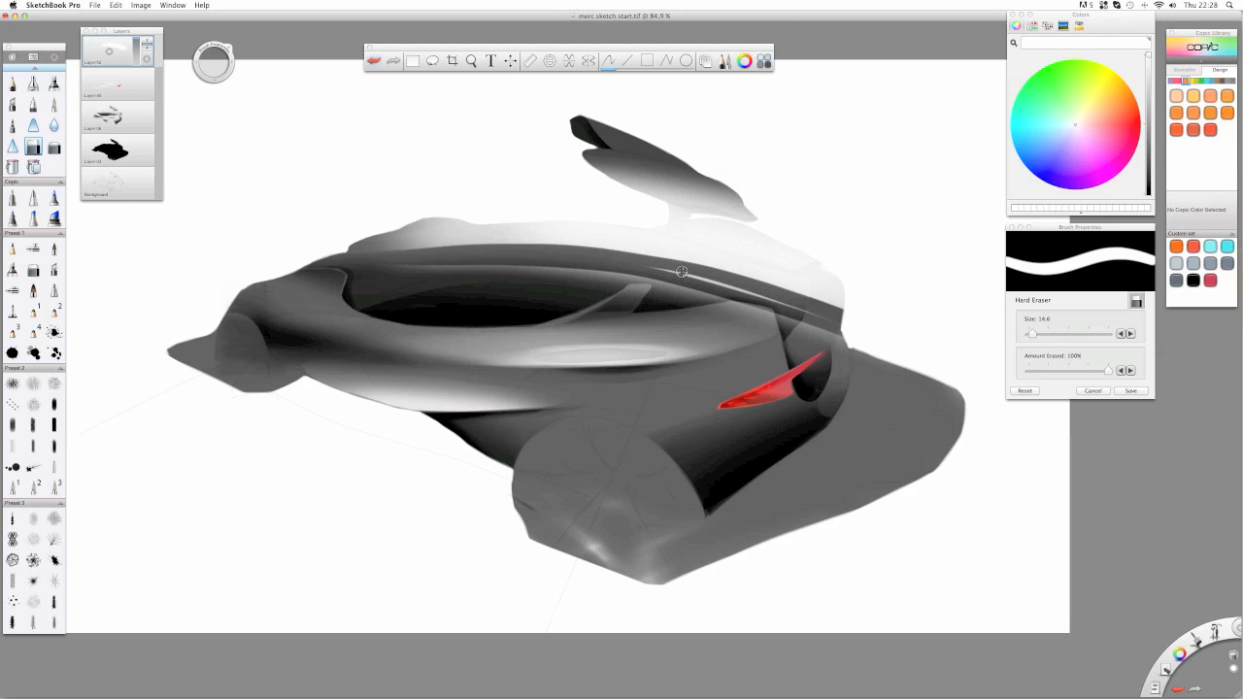
- Erase the leftover glow below the shoulder line and around the rear pillar and tail
drag(616, 256, 921, 322)
mouse_move(384, 257)
mouse_down()
mouse_move(636, 254)
mouse_move(841, 299)
mouse_up()
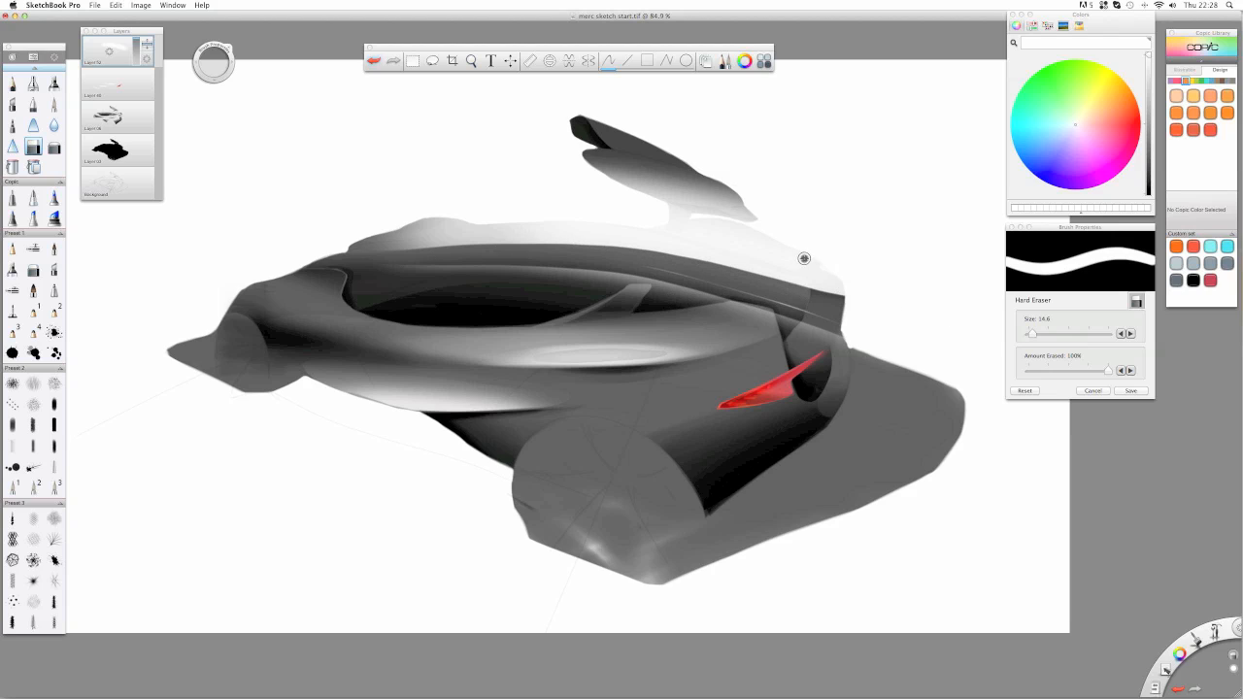
mouse_move(802, 256)
mouse_down()
mouse_move(818, 289)
mouse_move(798, 256)
mouse_move(819, 304)
mouse_move(804, 257)
mouse_move(819, 253)
mouse_move(833, 277)
mouse_move(788, 252)
mouse_up()
mouse_move(789, 306)
mouse_down()
mouse_move(747, 307)
mouse_move(766, 333)
mouse_up()
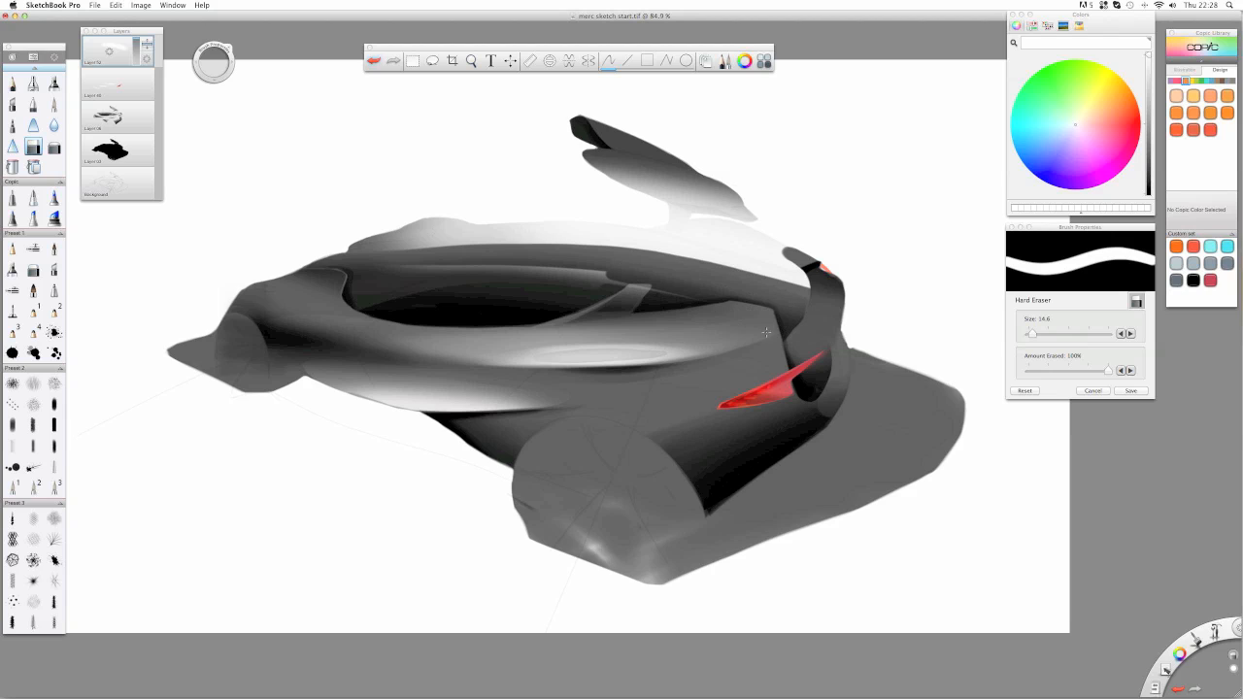
- Lower the glow layer's opacity and erase the glow from the rear deck and spoiler with the Hard Eraser at size 47.9
drag(206, 75, 241, 74)
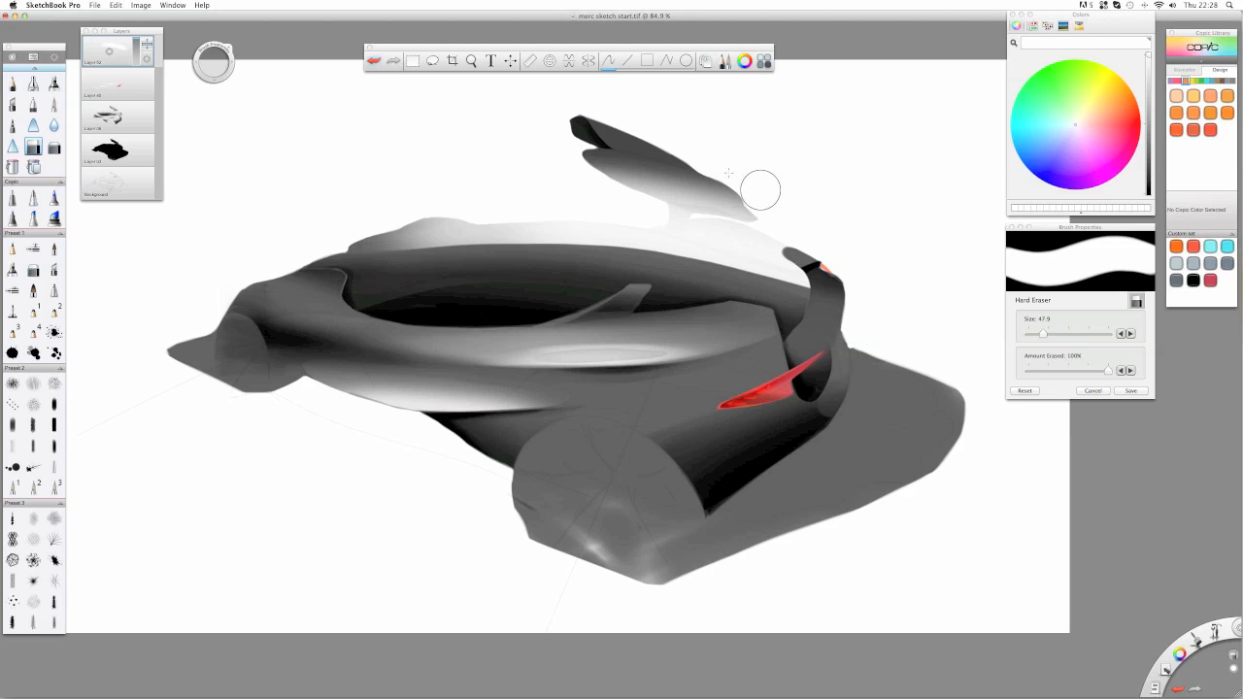
drag(137, 51, 136, 56)
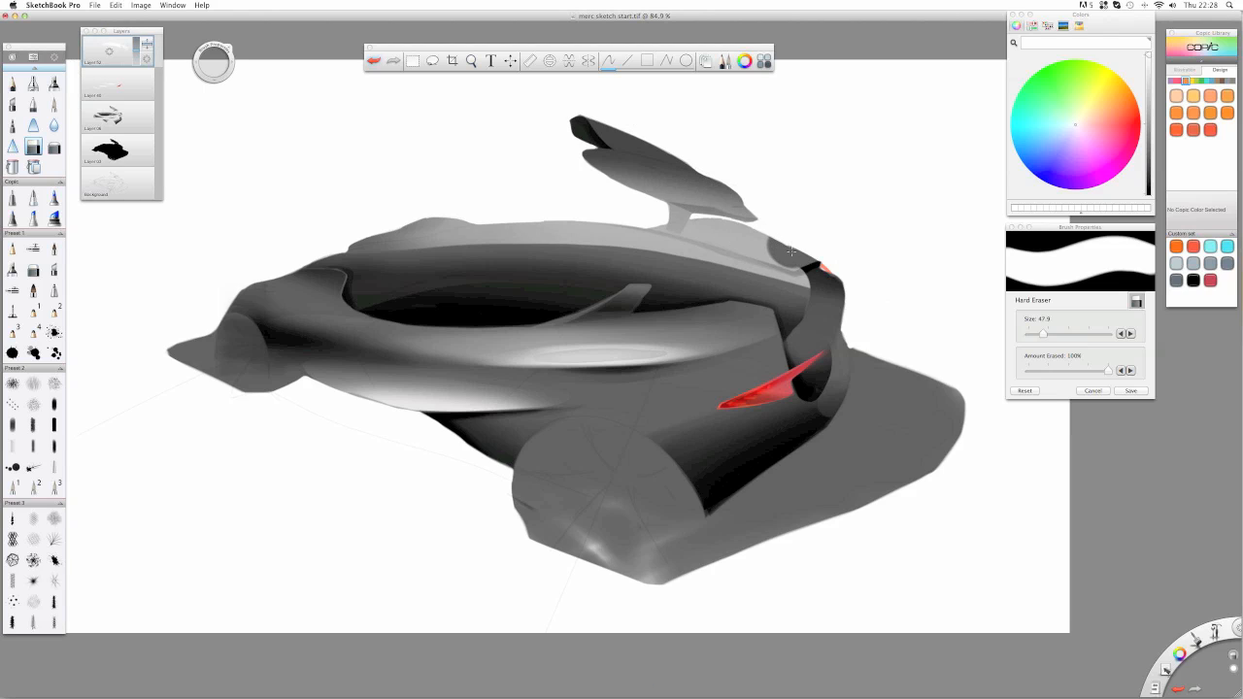
drag(778, 248, 605, 188)
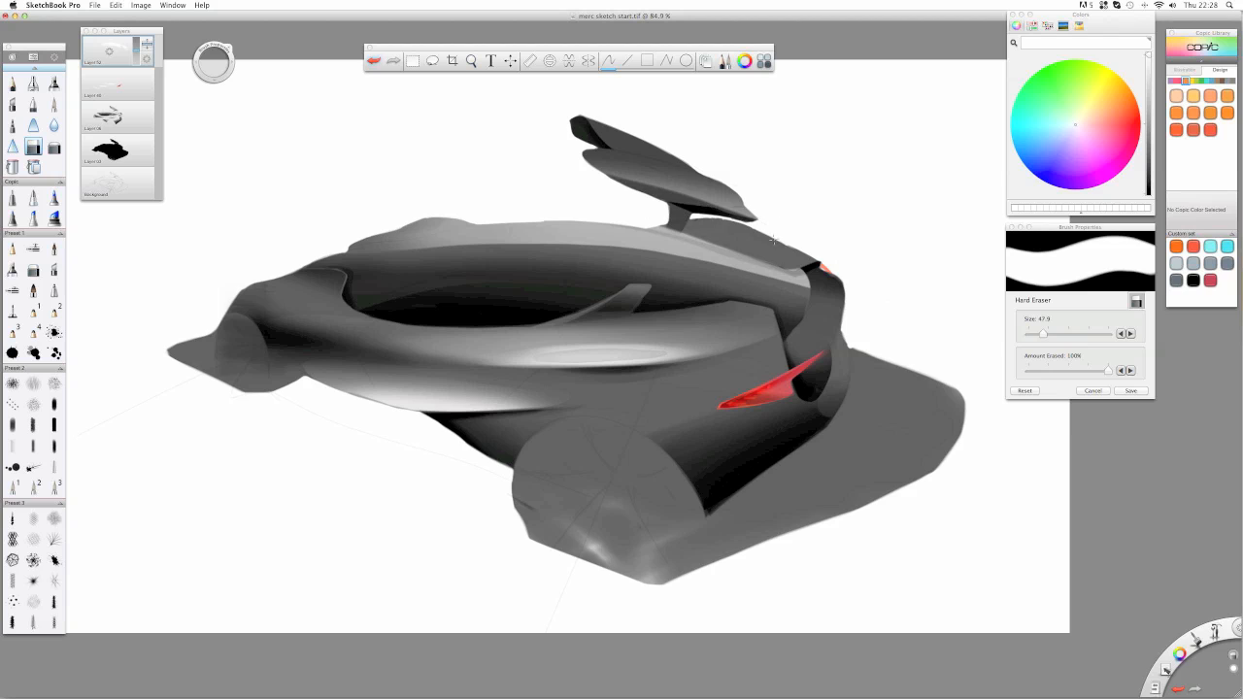
mouse_move(773, 242)
mouse_down()
mouse_move(651, 206)
mouse_move(758, 197)
mouse_up()
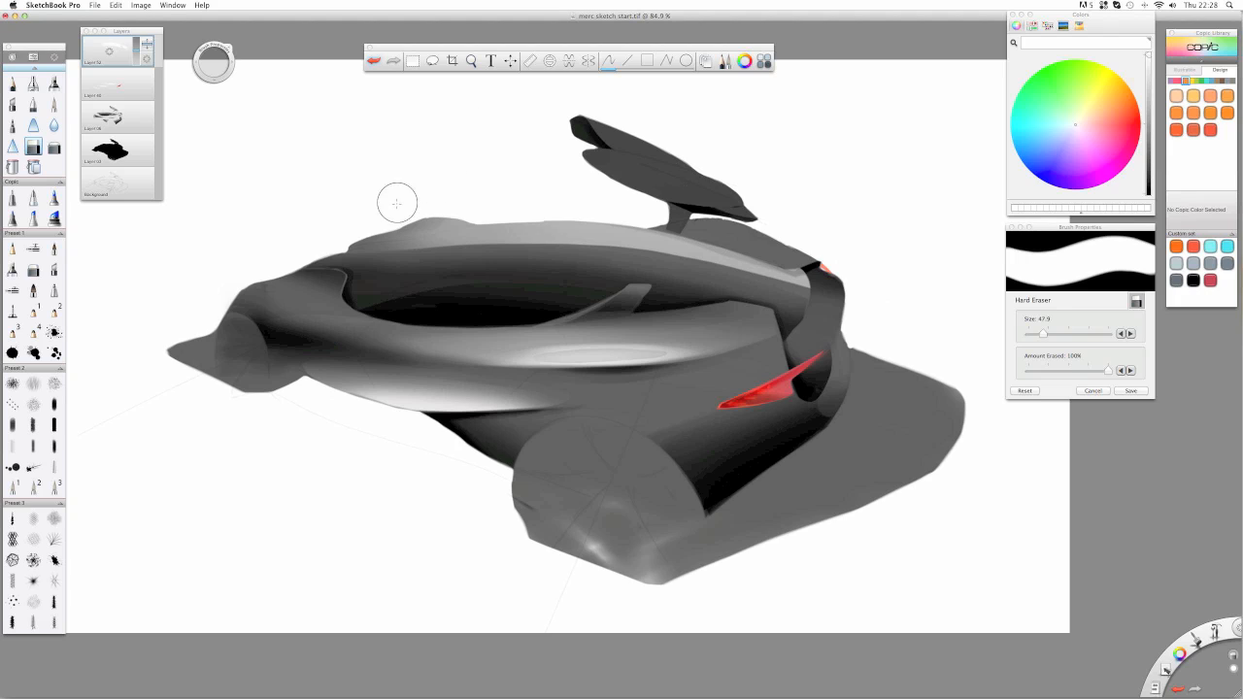
- Erase the glow from the far front fender and along the upper body edge toward the rear deck, undoing the last stroke
drag(472, 201, 412, 219)
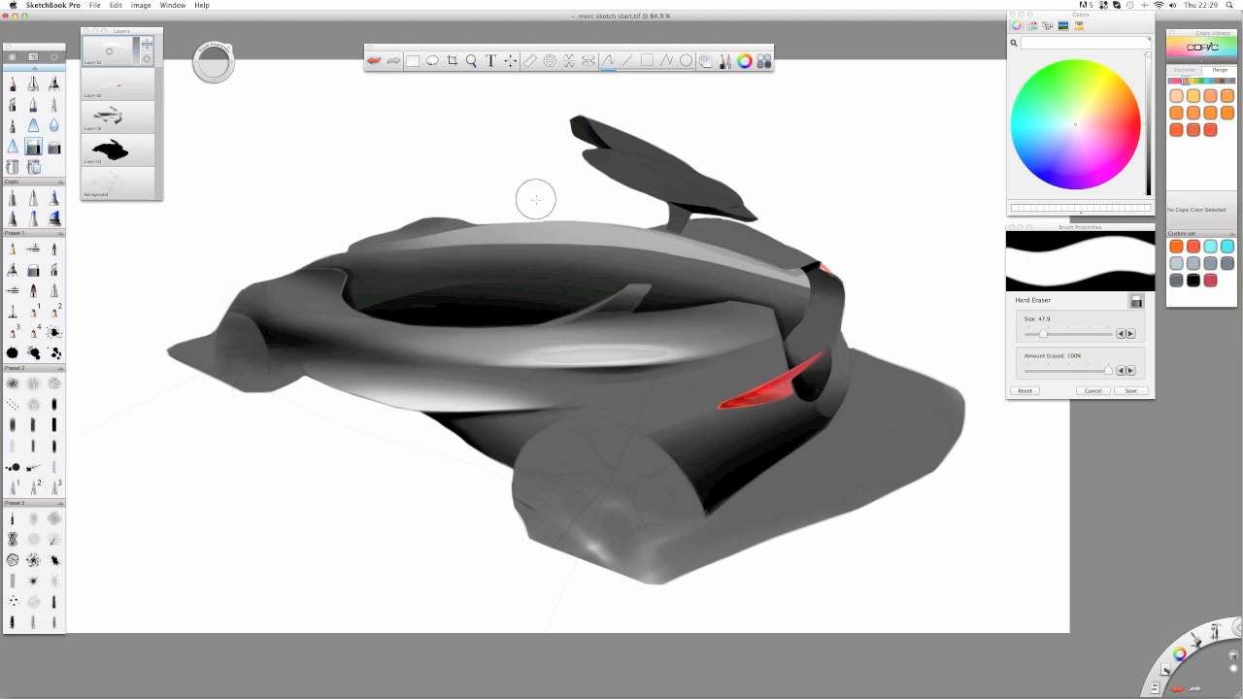
drag(486, 201, 665, 214)
drag(525, 198, 756, 233)
mouse_move(549, 202)
mouse_down()
mouse_move(741, 229)
mouse_move(730, 231)
mouse_up()
mouse_move(655, 211)
mouse_down()
mouse_move(772, 247)
mouse_move(597, 204)
mouse_up()
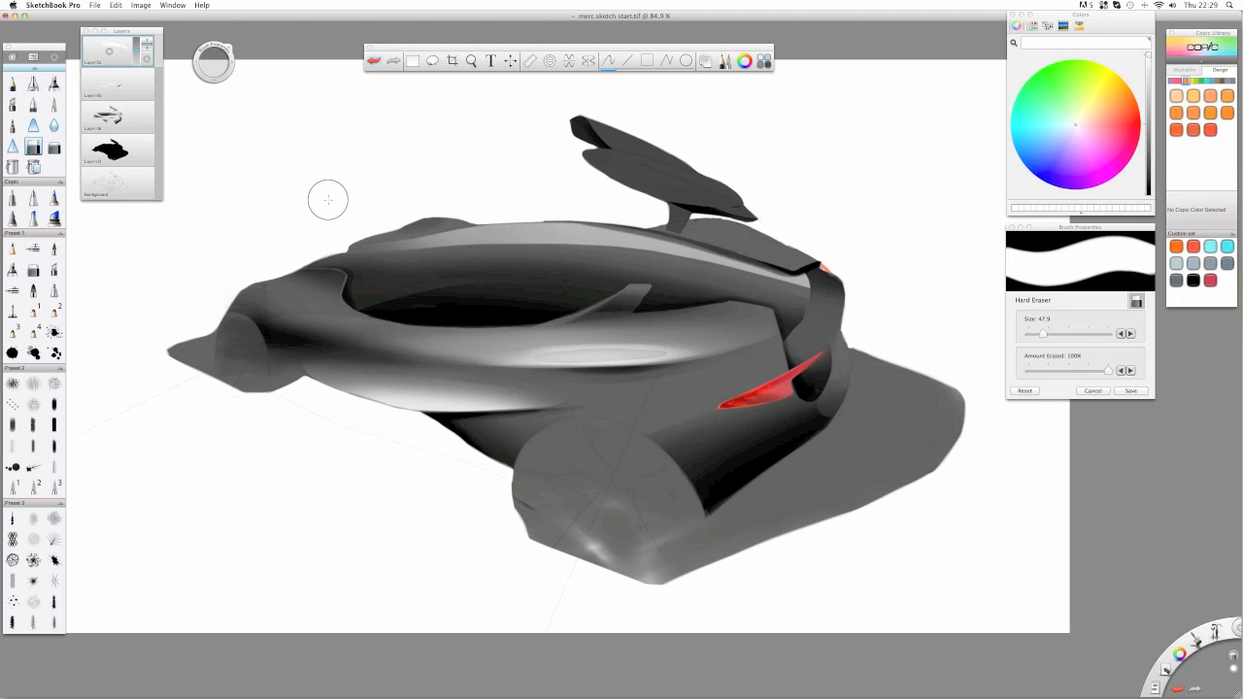
key(super+z)
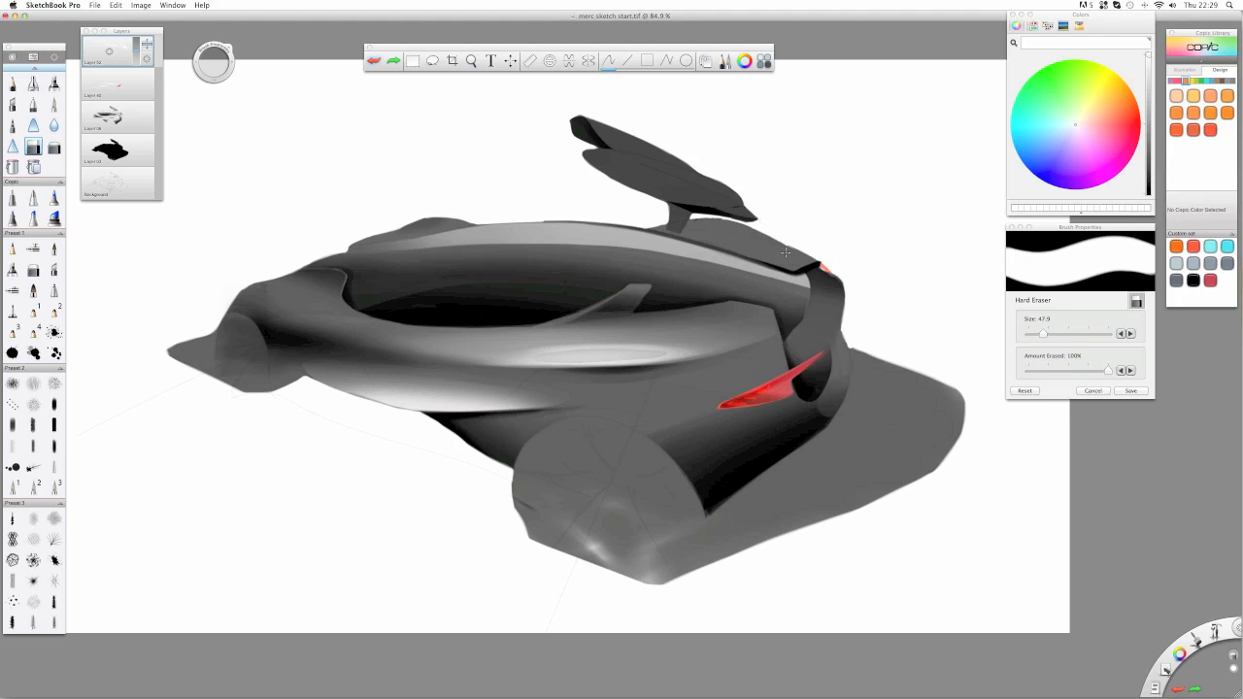
- Soften the glow along the upper shoulder above the cockpit with the Soft Eraser at size 103.8
click(55, 148)
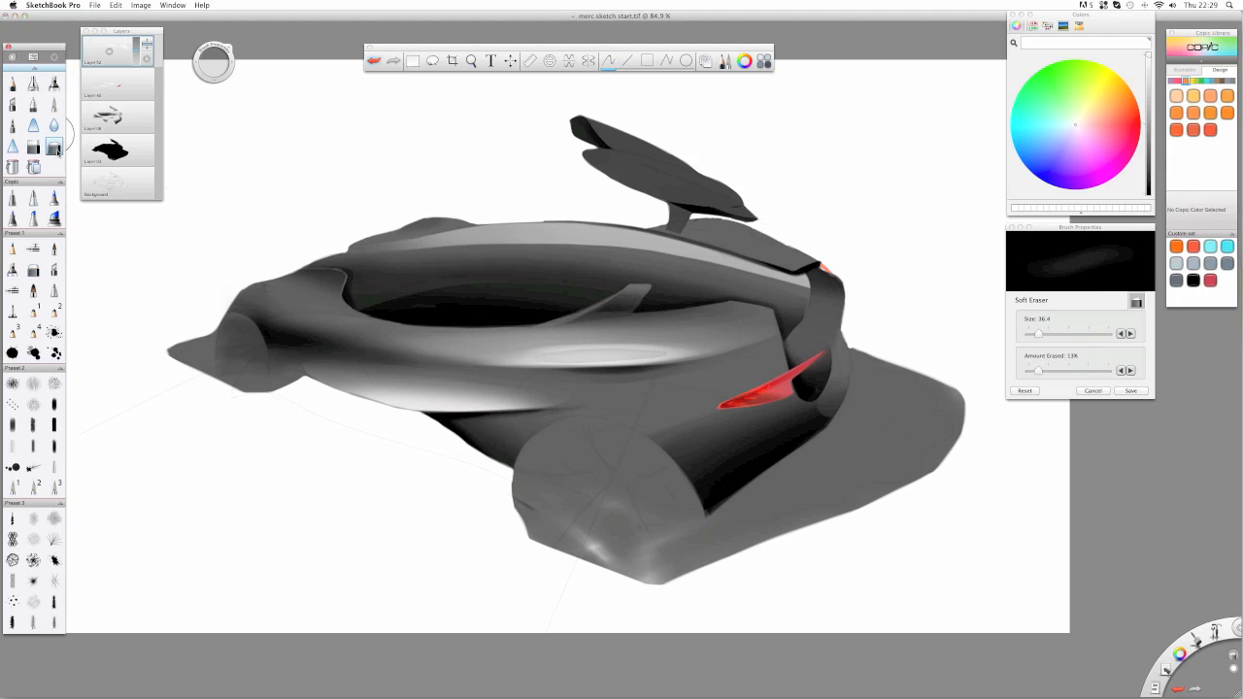
drag(210, 65, 347, 75)
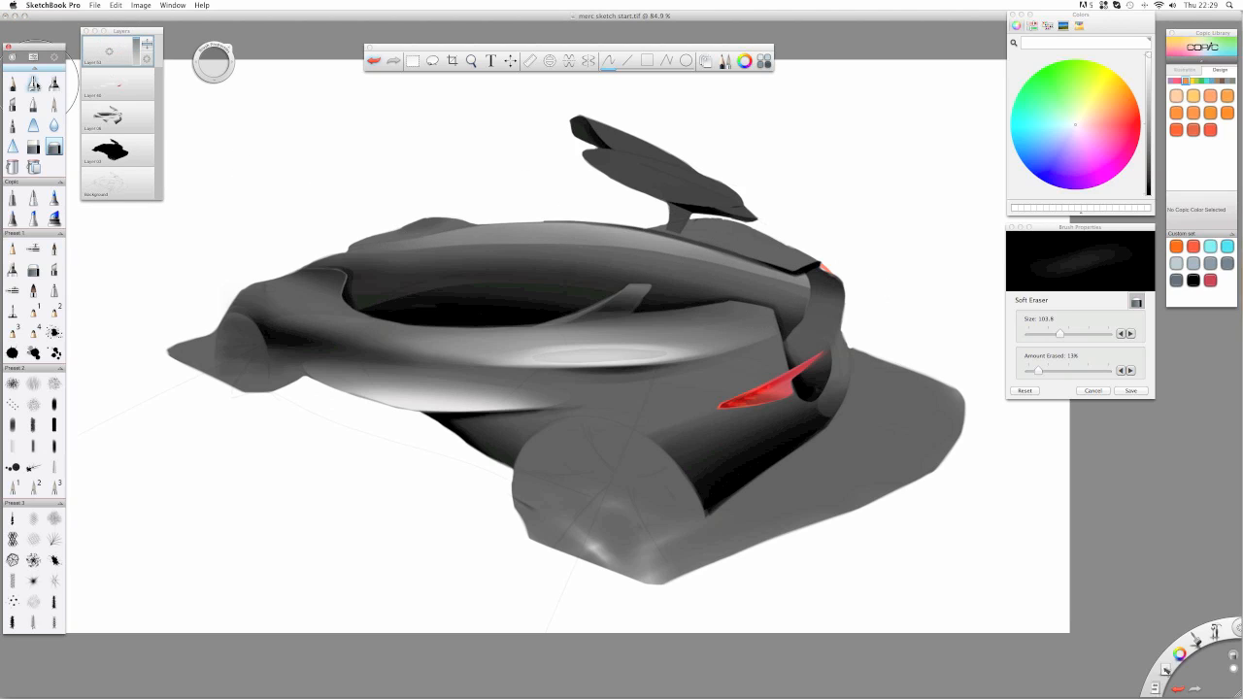
- Airbrush a white glow across the rear deck and shoulder line and lower the glow layer's opacity
click(34, 84)
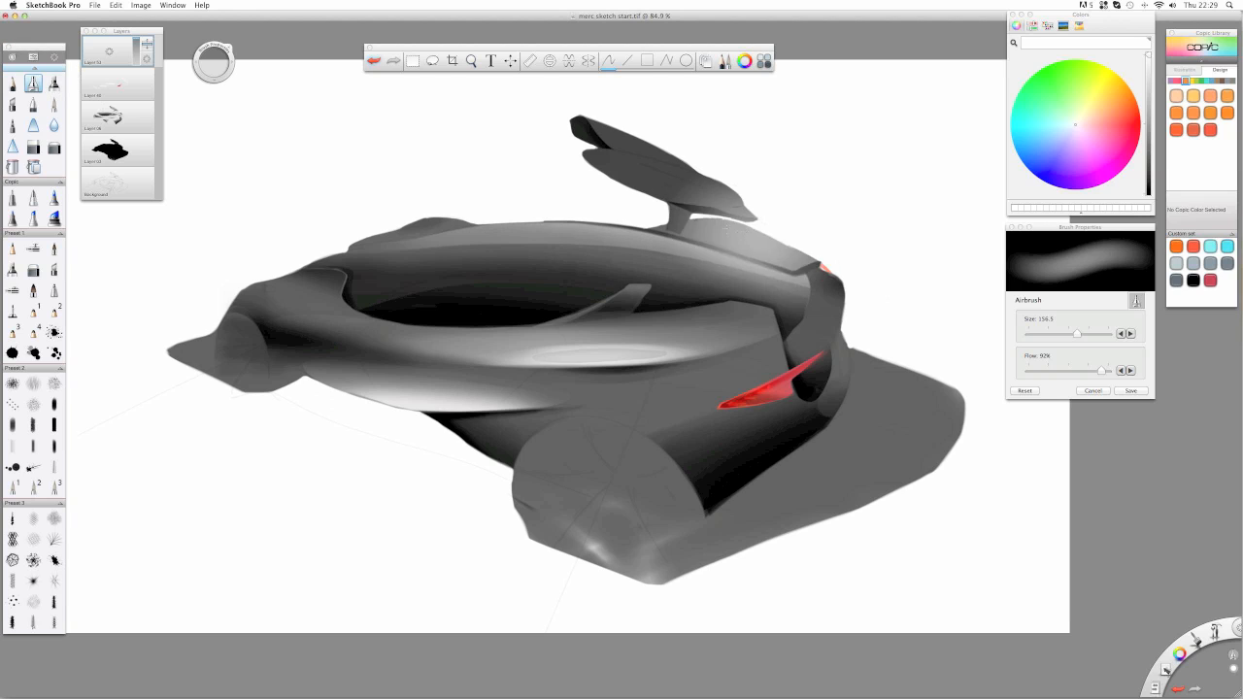
mouse_move(787, 261)
mouse_down()
mouse_move(719, 233)
mouse_move(504, 191)
mouse_move(621, 215)
mouse_move(562, 203)
mouse_move(796, 301)
mouse_move(475, 189)
mouse_up()
click(33, 149)
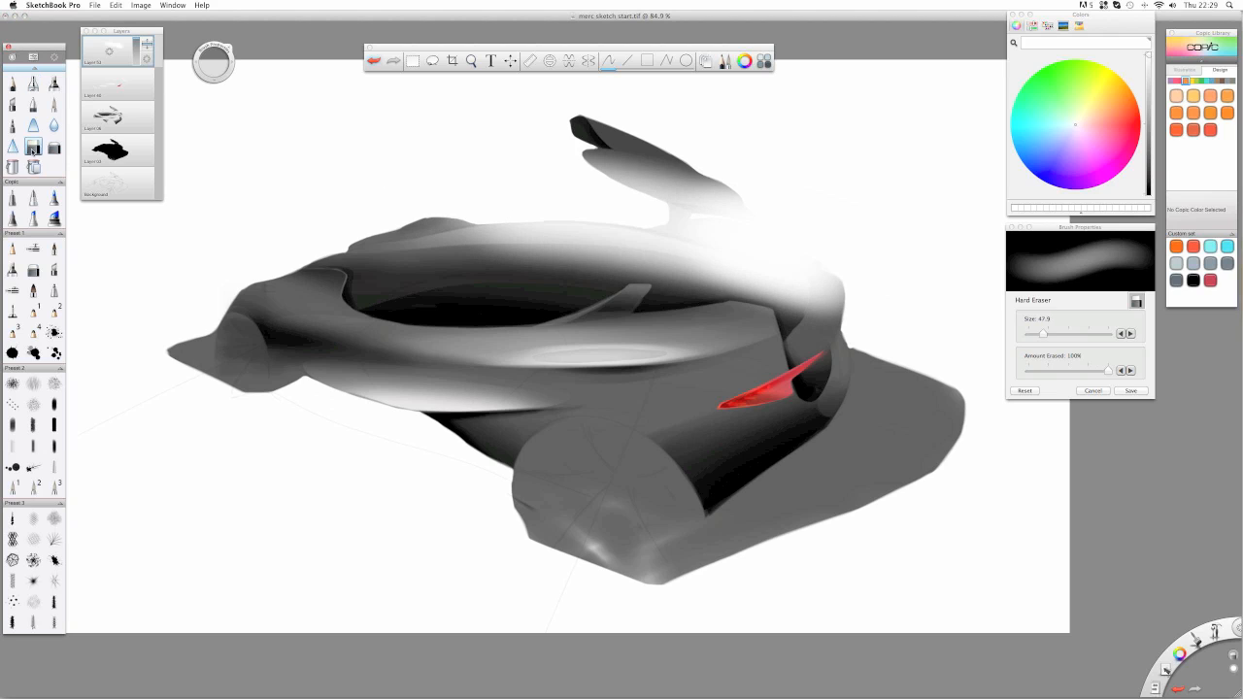
drag(136, 43, 136, 61)
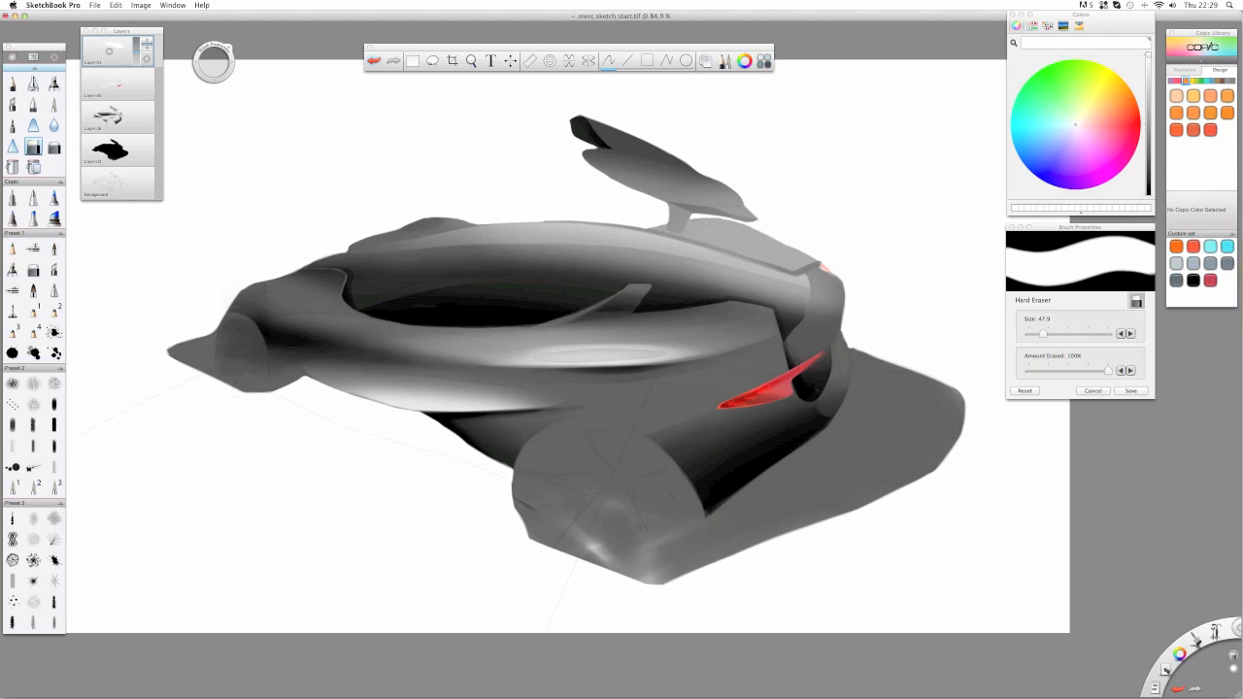
- Erase the glow from the rear deck, spoiler and rear pillar with the Hard Eraser at size 47.9, undoing the last stroke along the shoulder
mouse_move(709, 223)
mouse_down()
mouse_move(628, 207)
mouse_move(816, 255)
mouse_up()
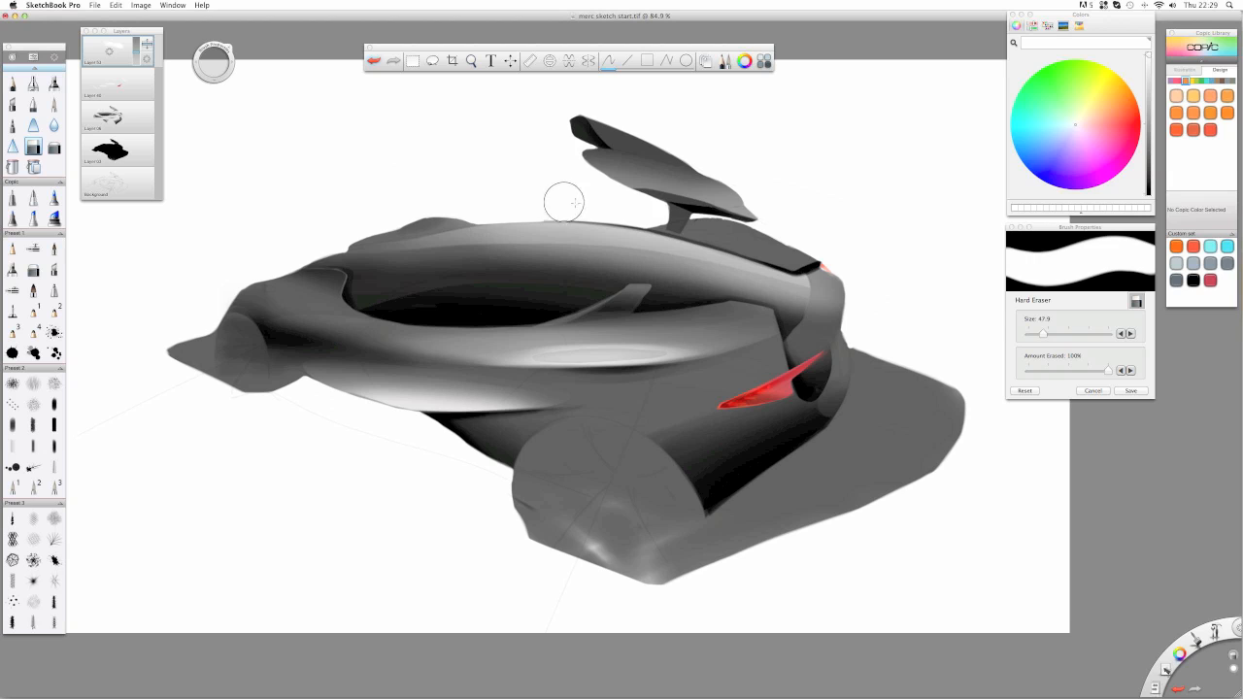
drag(582, 167, 715, 199)
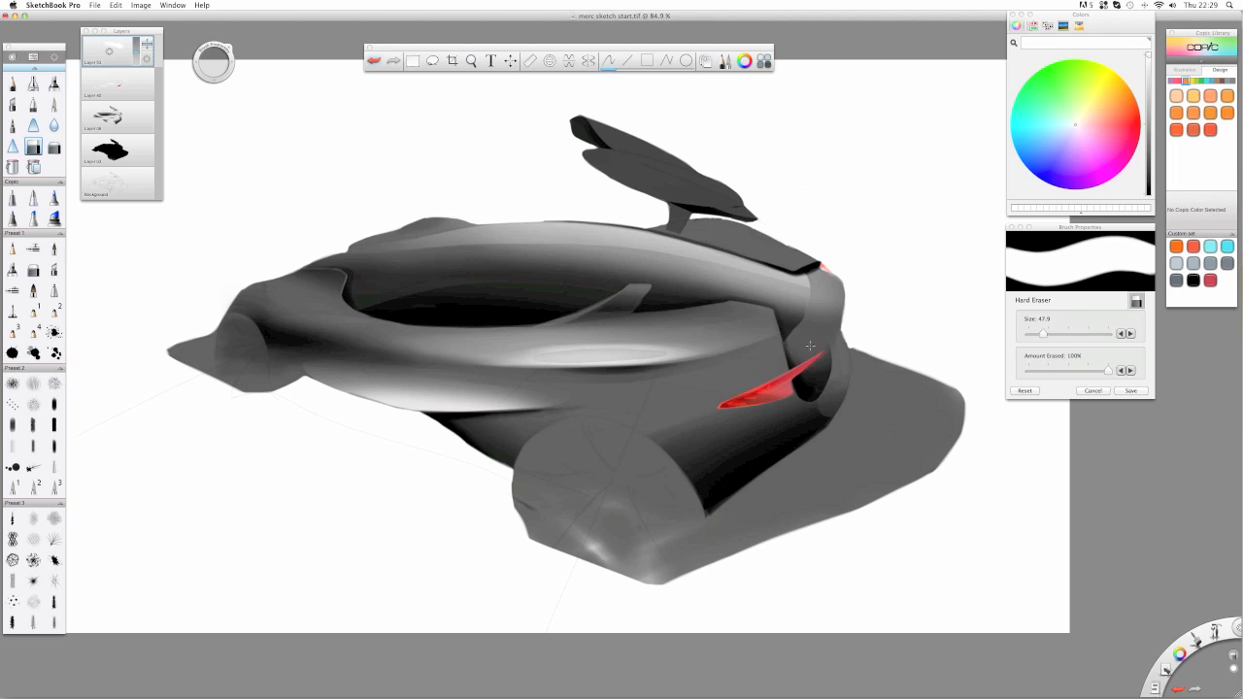
mouse_move(804, 348)
mouse_down()
mouse_move(817, 249)
mouse_move(826, 261)
mouse_move(814, 249)
mouse_move(828, 276)
mouse_up()
key(super+z)
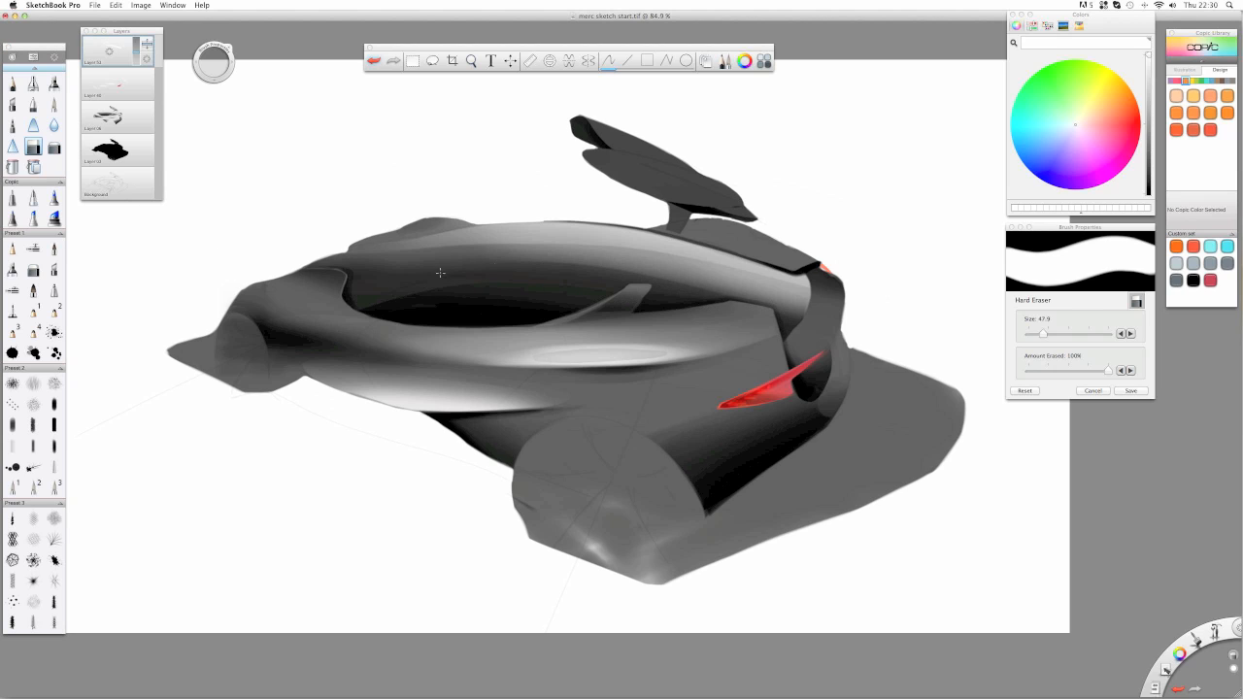
drag(442, 274, 778, 307)
key(super+z)
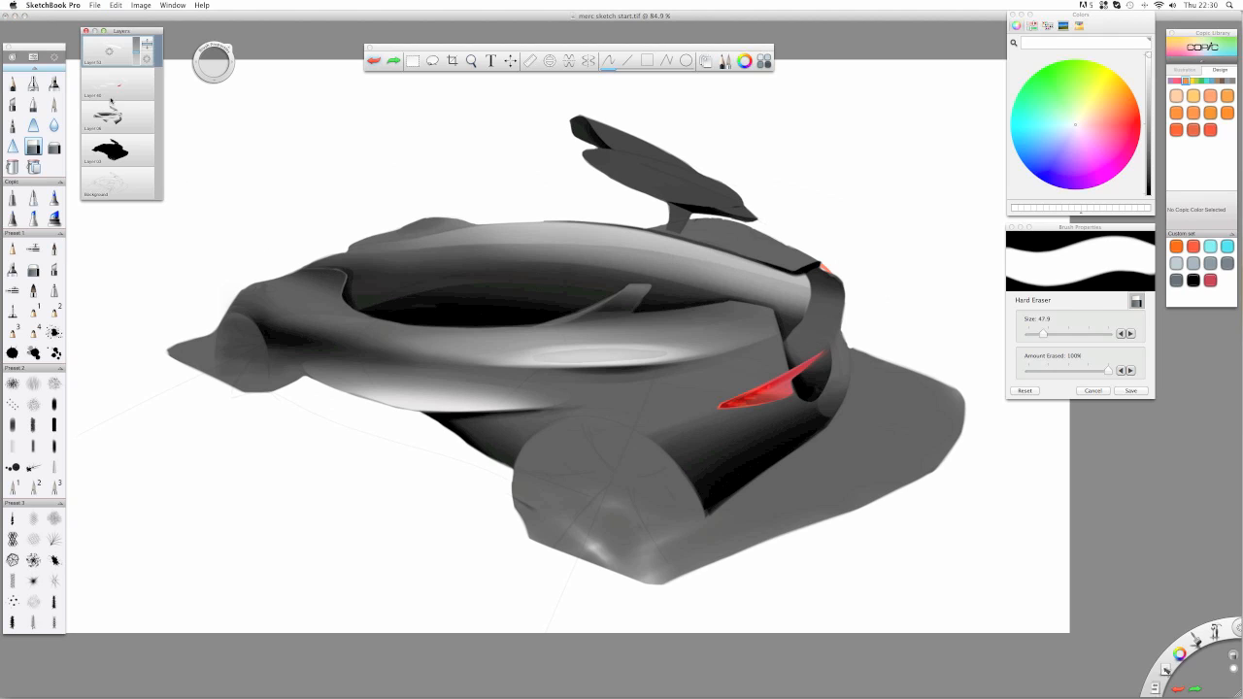
- Fade the lower part of the shoulder glow above the cockpit with the Soft Eraser at size 76.2 and 19% amount erased
click(54, 147)
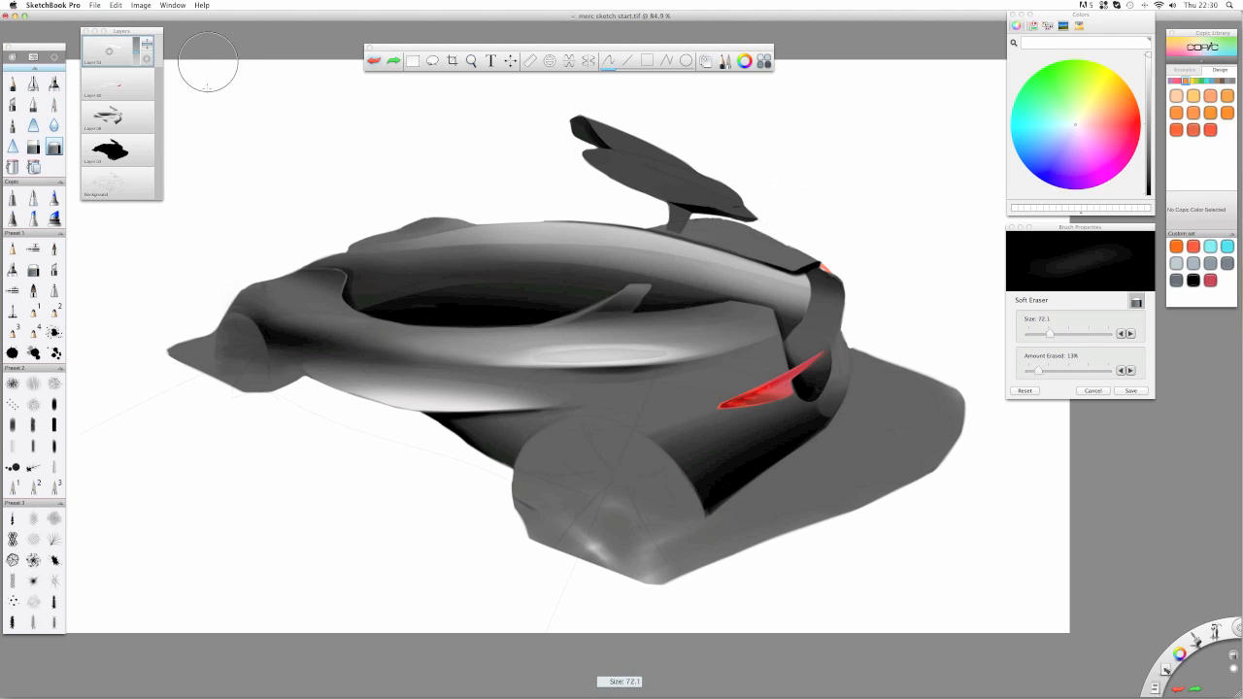
drag(1038, 371, 1042, 371)
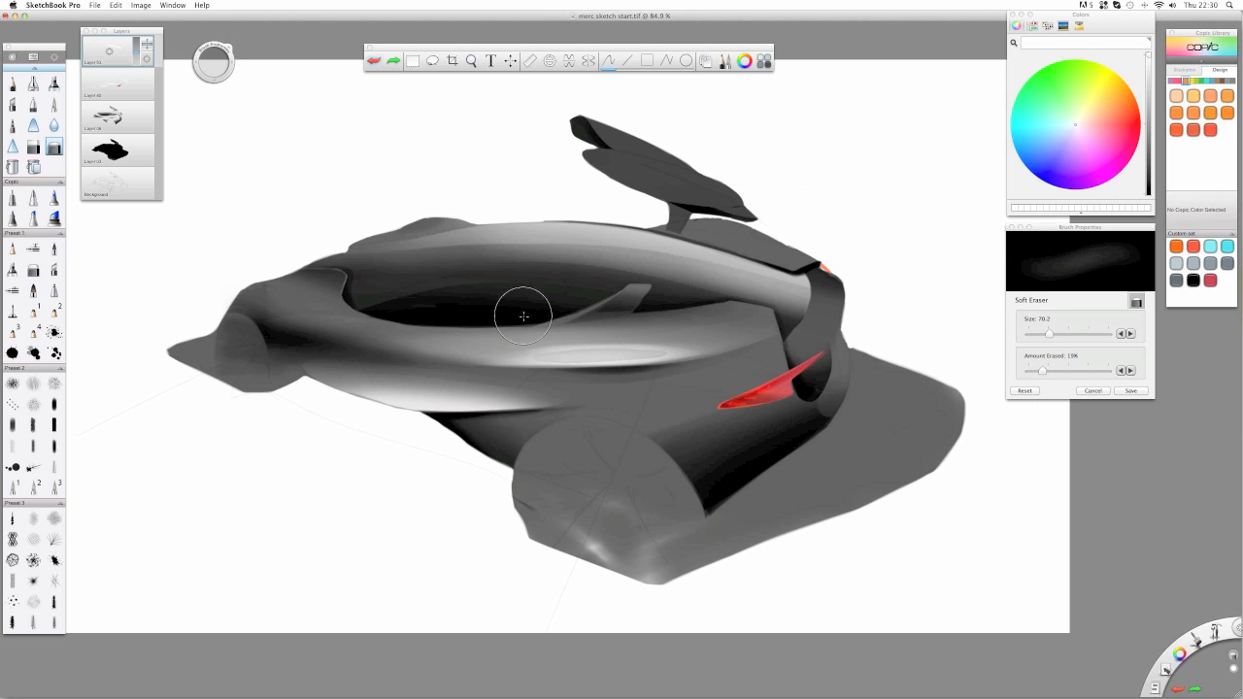
mouse_move(449, 293)
mouse_down()
mouse_move(706, 312)
mouse_move(544, 278)
mouse_move(677, 288)
mouse_up()
drag(486, 272, 758, 315)
drag(495, 274, 817, 329)
mouse_move(505, 272)
mouse_down()
mouse_move(784, 323)
mouse_move(742, 306)
mouse_up()
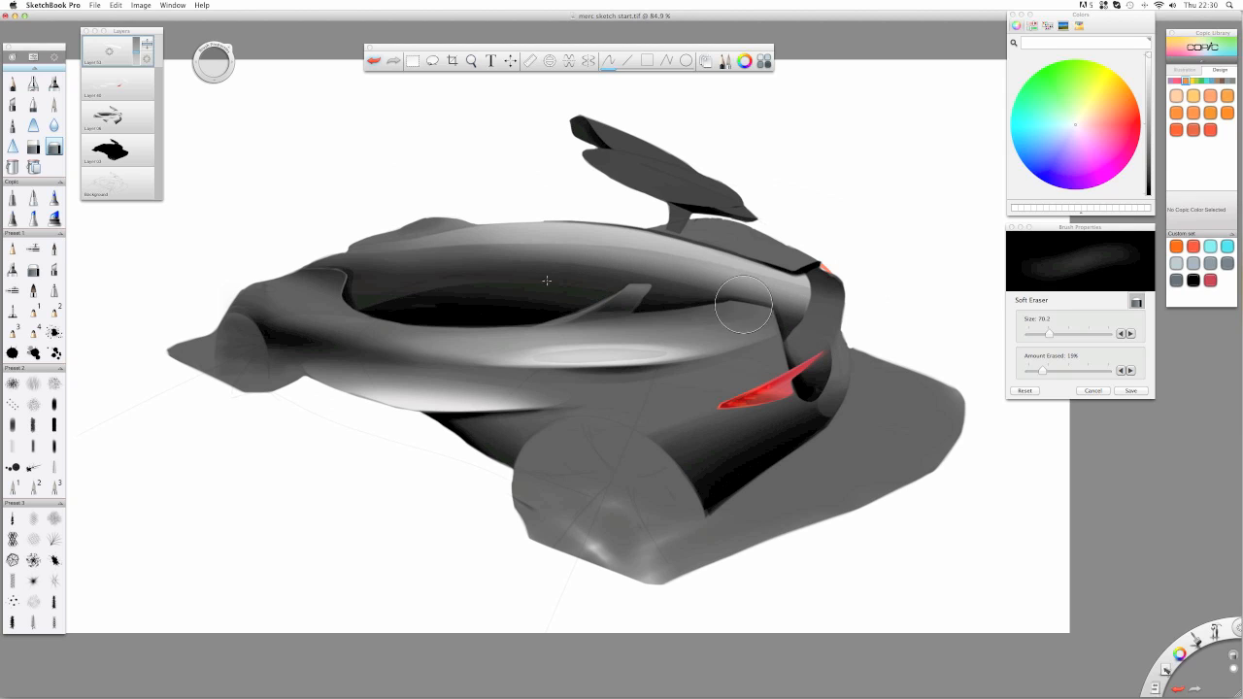
mouse_move(343, 265)
mouse_down()
mouse_move(531, 258)
mouse_move(776, 303)
mouse_move(477, 261)
mouse_move(812, 322)
mouse_up()
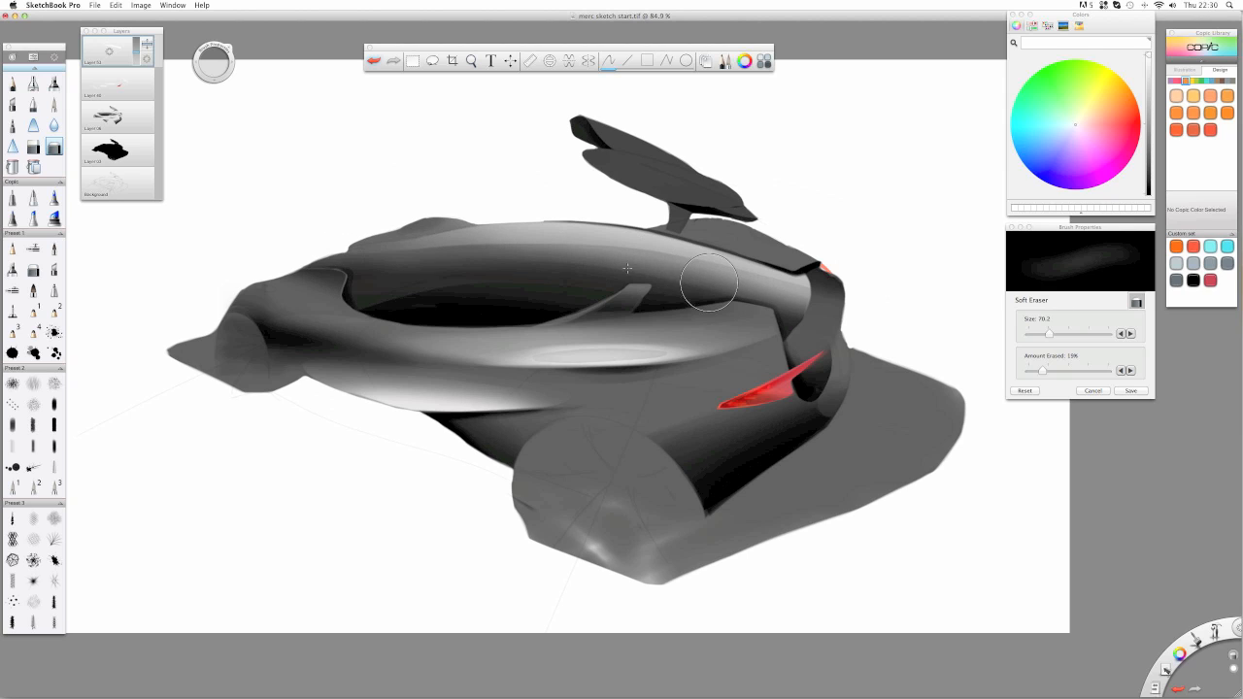
drag(627, 268, 836, 331)
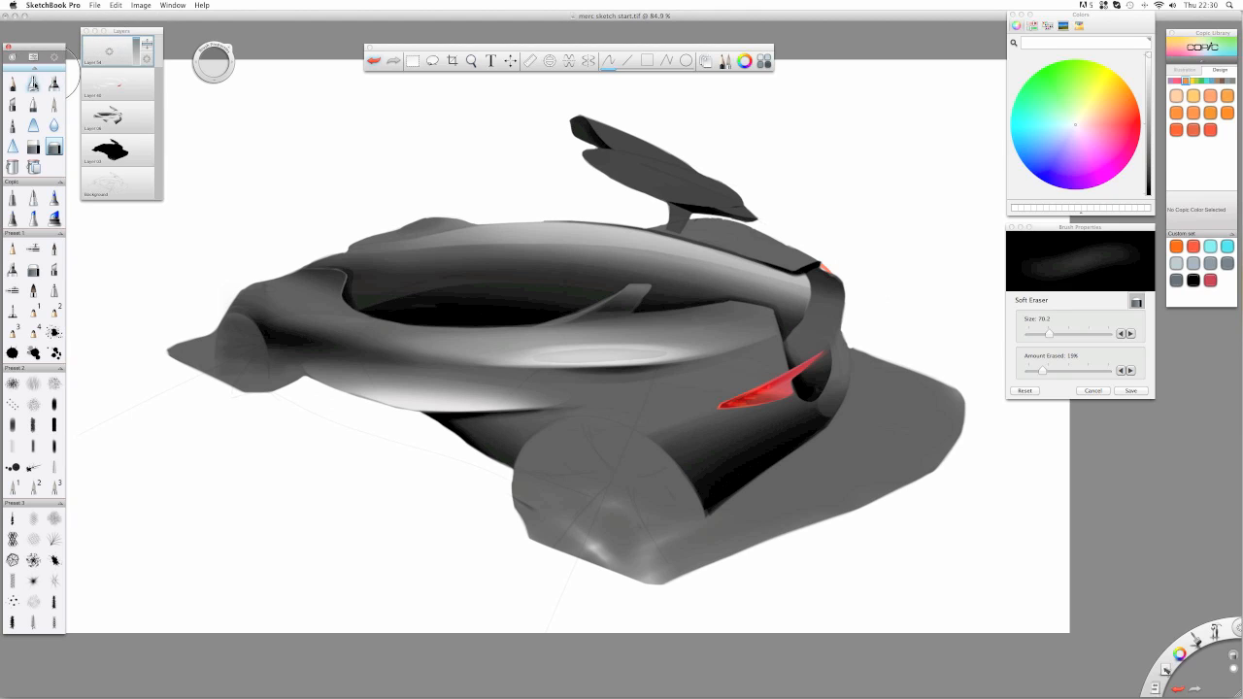
- Airbrush a broad white glow over the inner cockpit wall from the rear pillar forward and reduce its layer's opacity
click(33, 84)
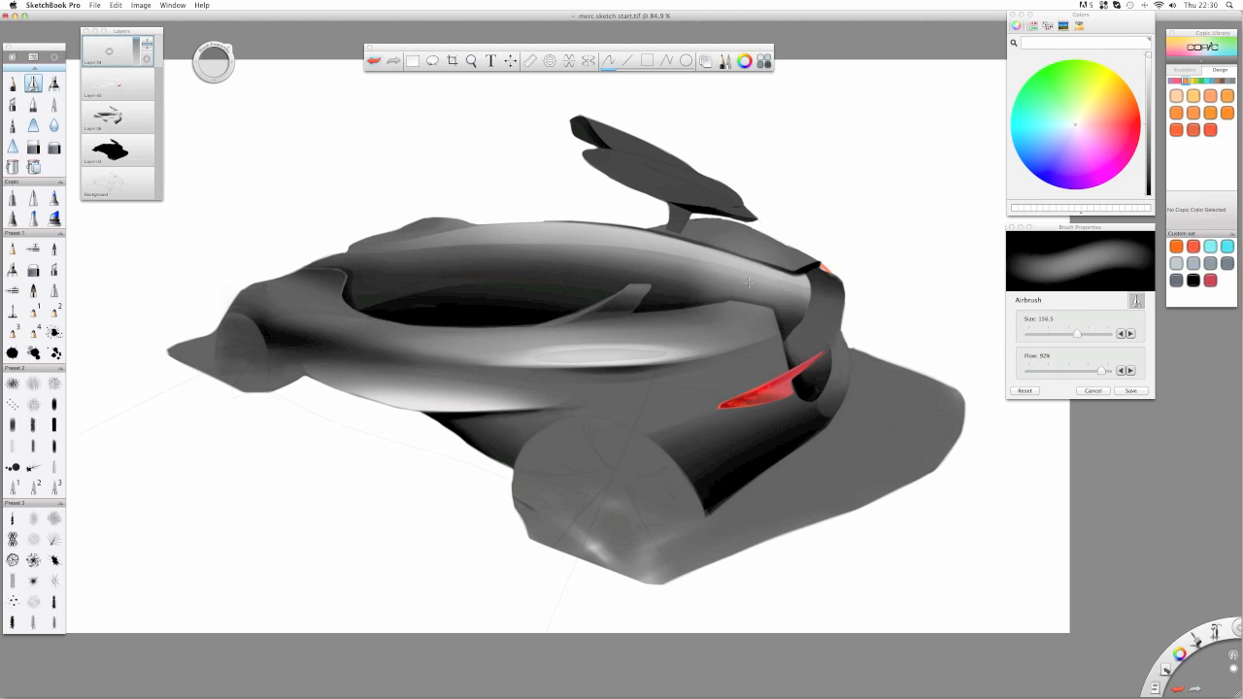
mouse_move(757, 292)
mouse_down()
mouse_move(692, 286)
mouse_move(777, 310)
mouse_move(747, 301)
mouse_up()
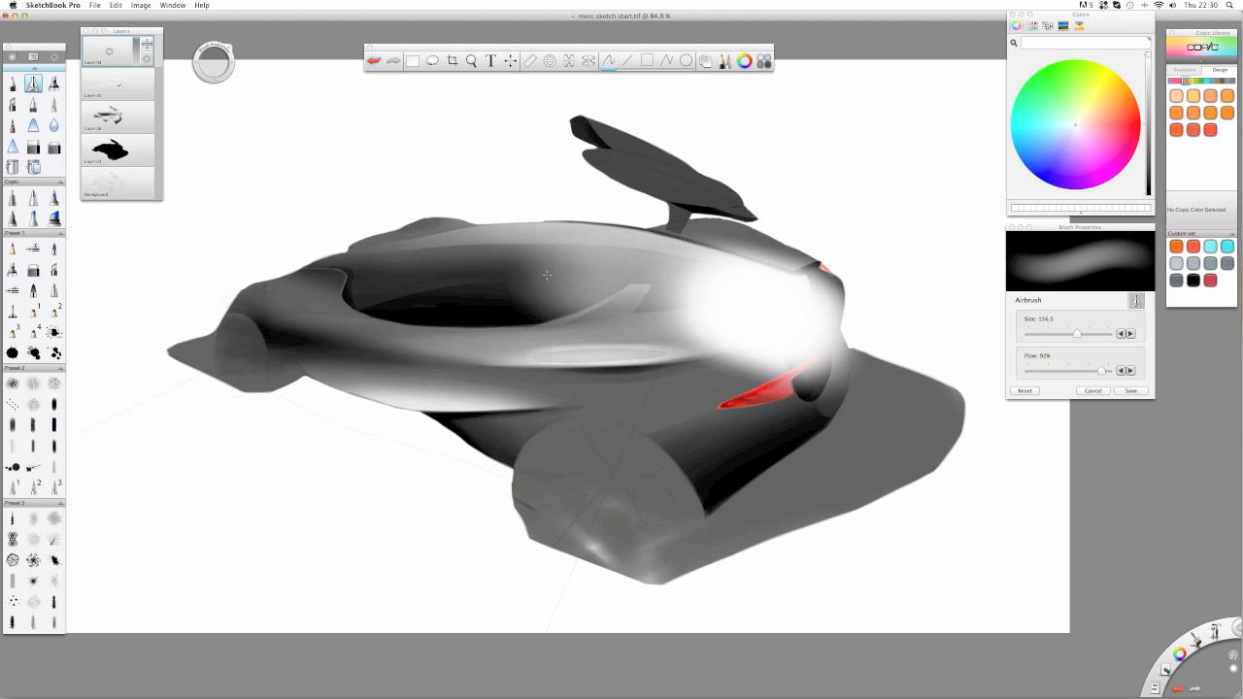
mouse_move(548, 275)
mouse_down()
mouse_move(652, 295)
mouse_move(428, 267)
mouse_up()
click(33, 147)
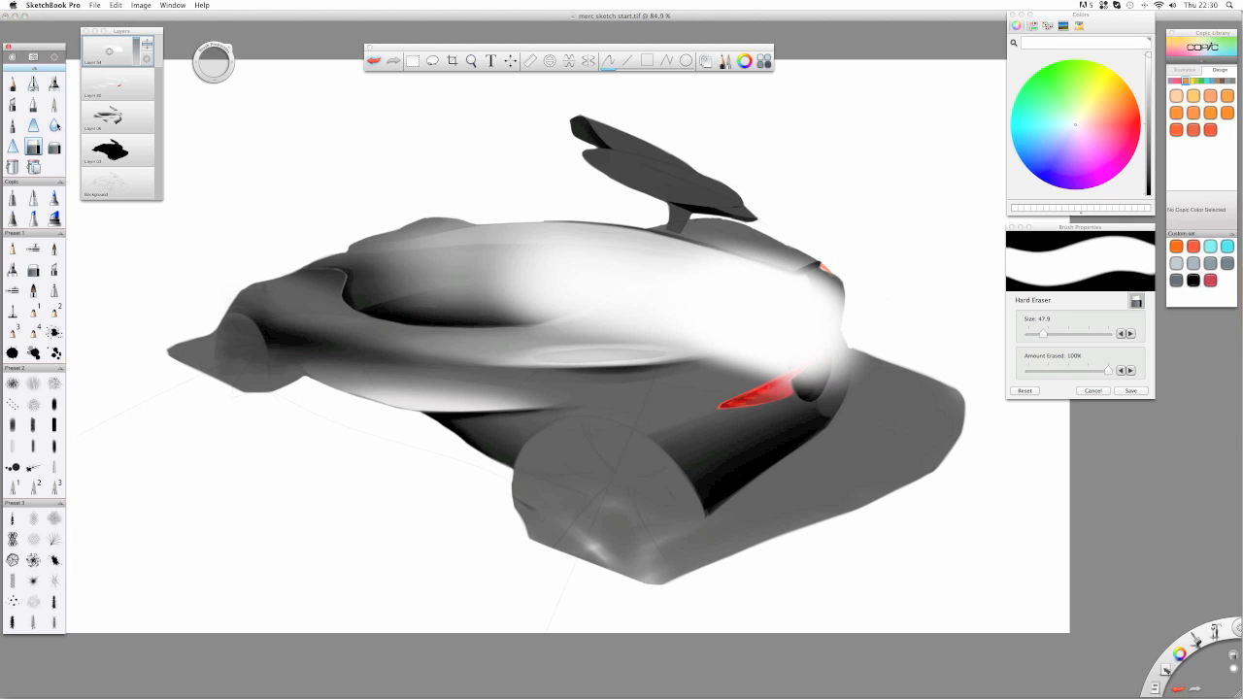
key(super+z)
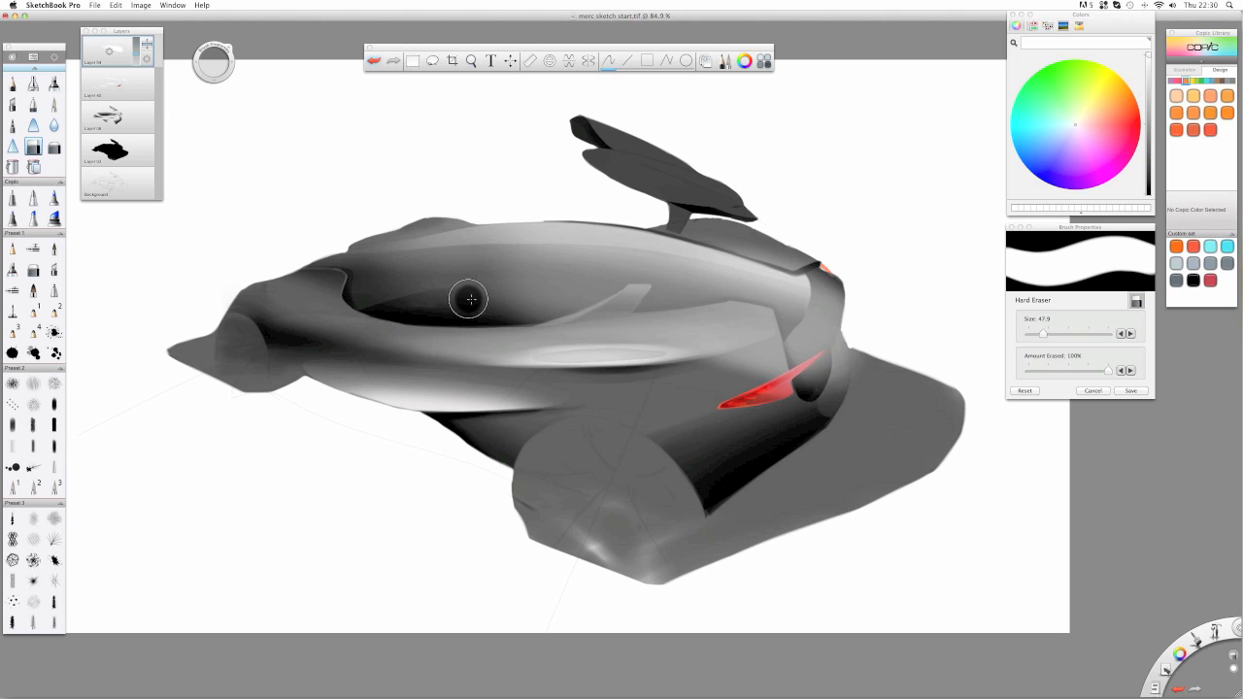
- Erase the glow below a curved line through the cockpit and from the rear pillar with the Hard Eraser, retrying the curved stroke
mouse_move(469, 299)
mouse_down()
mouse_move(574, 297)
mouse_move(866, 368)
mouse_up()
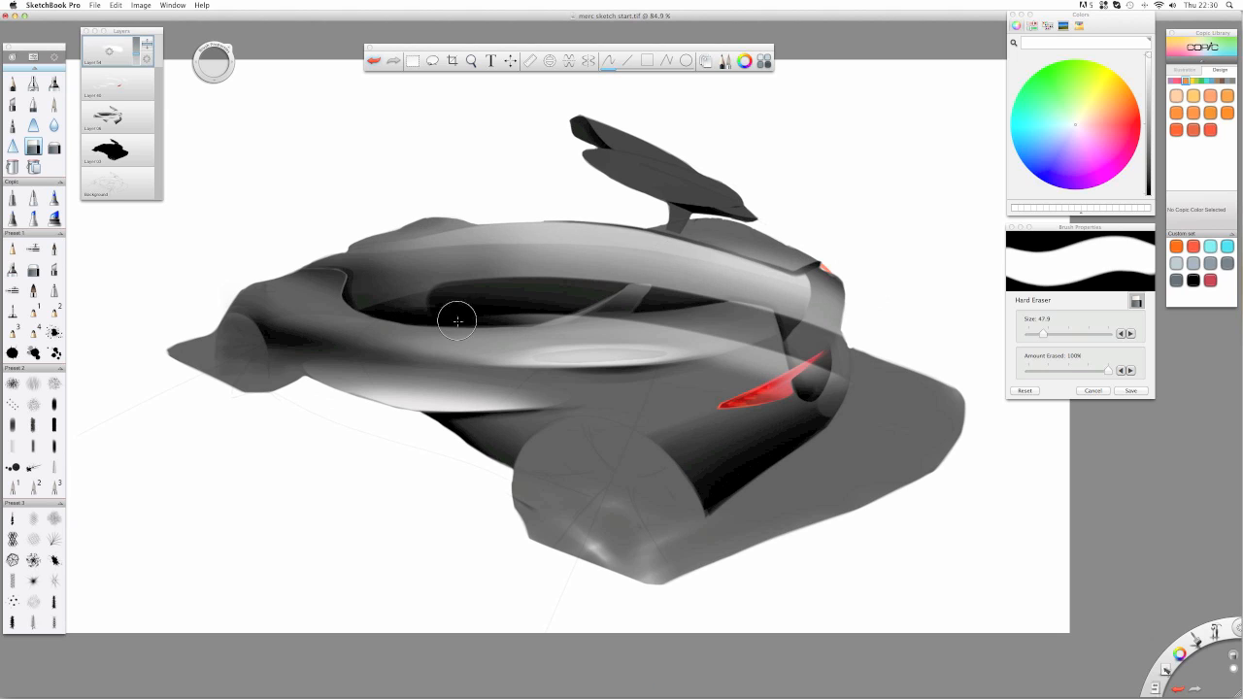
key(super+z)
mouse_move(462, 296)
mouse_down()
mouse_move(448, 302)
mouse_move(844, 358)
mouse_up()
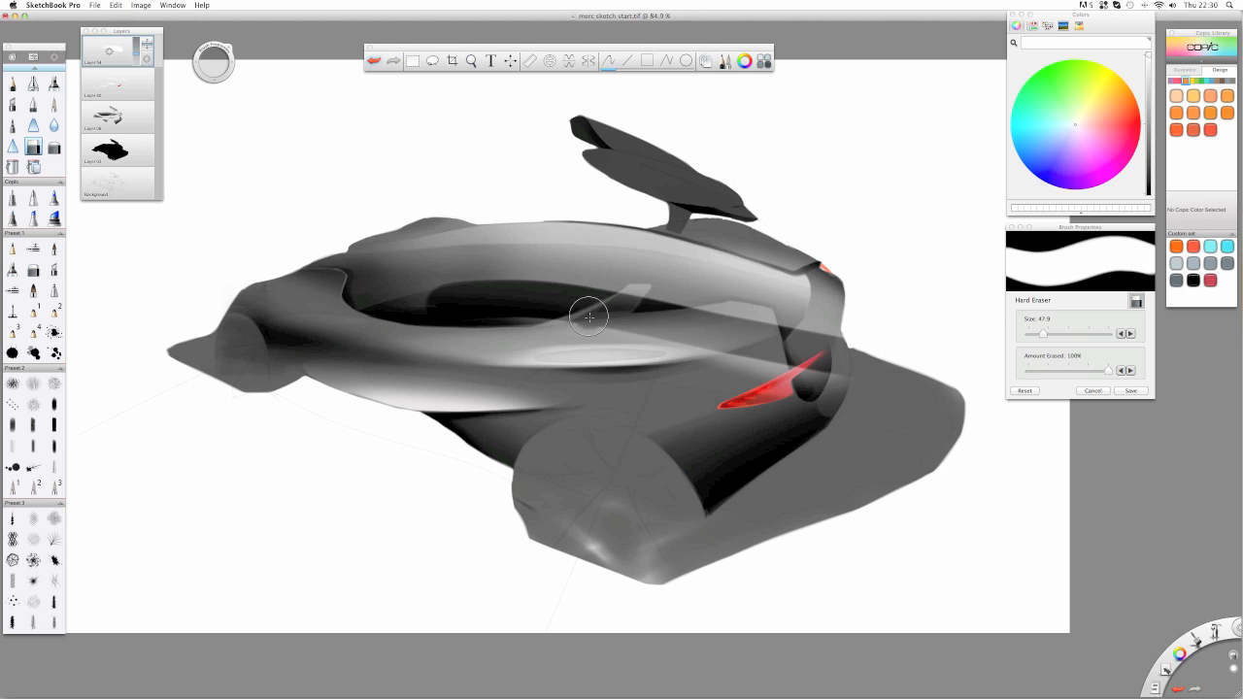
key(super+z)
mouse_move(453, 303)
mouse_down()
mouse_move(712, 330)
mouse_move(847, 360)
mouse_up()
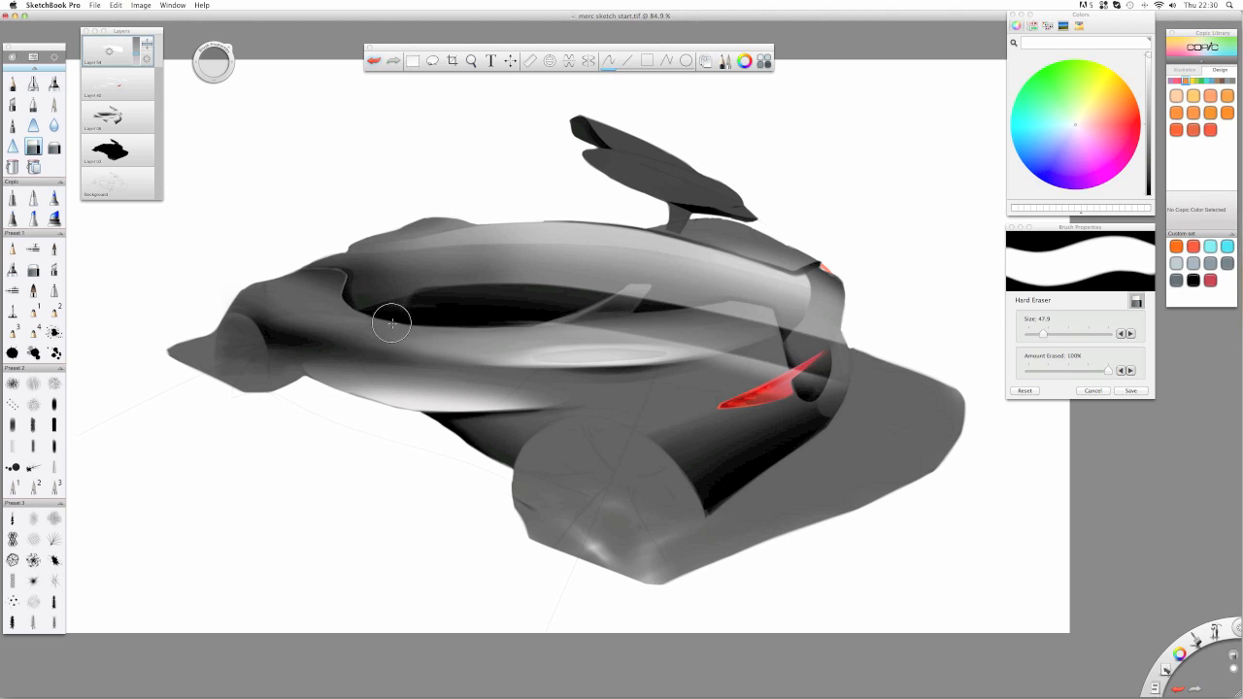
mouse_move(409, 321)
mouse_down()
mouse_move(727, 339)
mouse_move(529, 331)
mouse_move(712, 362)
mouse_move(395, 375)
mouse_up()
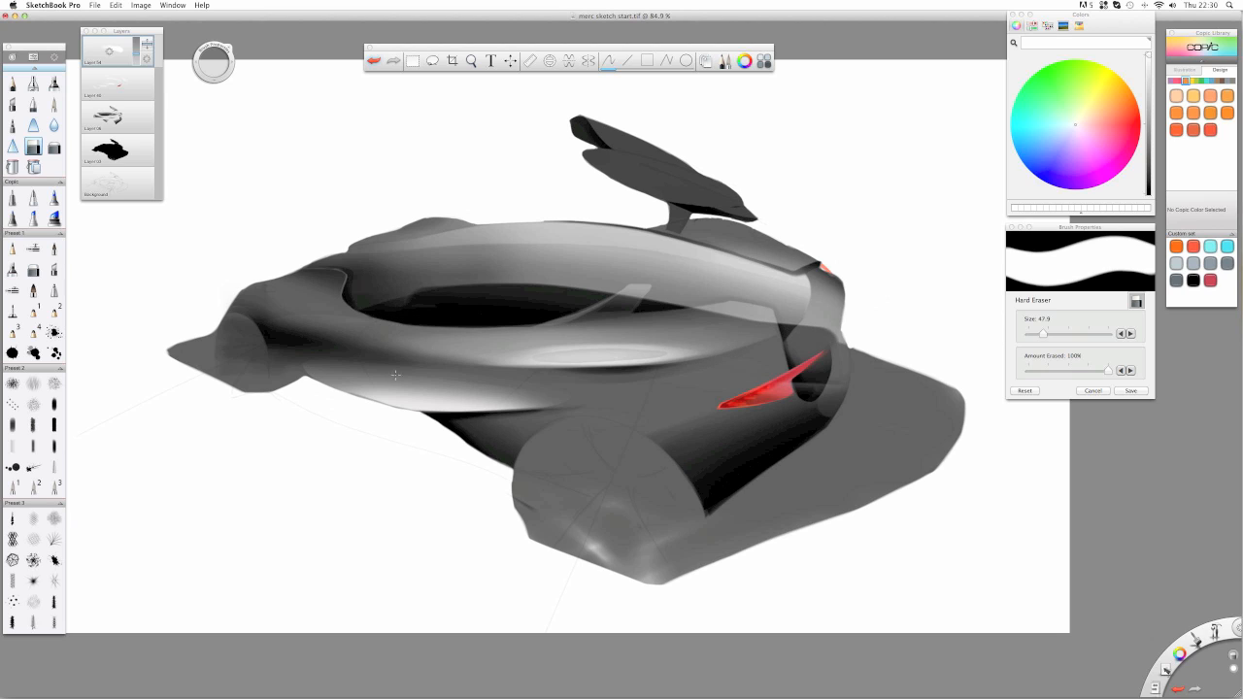
mouse_move(832, 271)
mouse_down()
mouse_move(834, 340)
mouse_move(824, 259)
mouse_move(832, 325)
mouse_move(826, 262)
mouse_move(825, 340)
mouse_move(832, 292)
mouse_move(803, 358)
mouse_move(835, 298)
mouse_move(809, 344)
mouse_move(835, 281)
mouse_move(816, 251)
mouse_move(835, 299)
mouse_move(824, 268)
mouse_move(814, 341)
mouse_up()
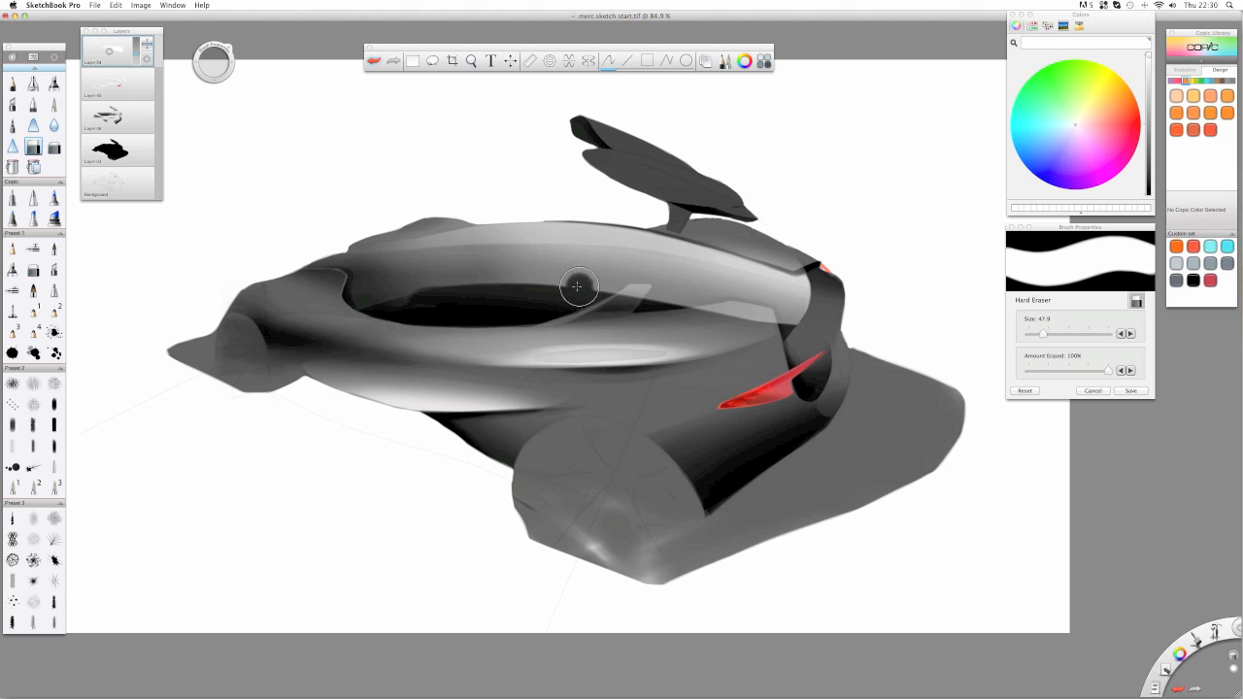
- Erase the glow from the rear body edge and the cockpit fin, reducing the Hard Eraser size from 18.1 to 6.1 for the edges
drag(217, 70, 179, 71)
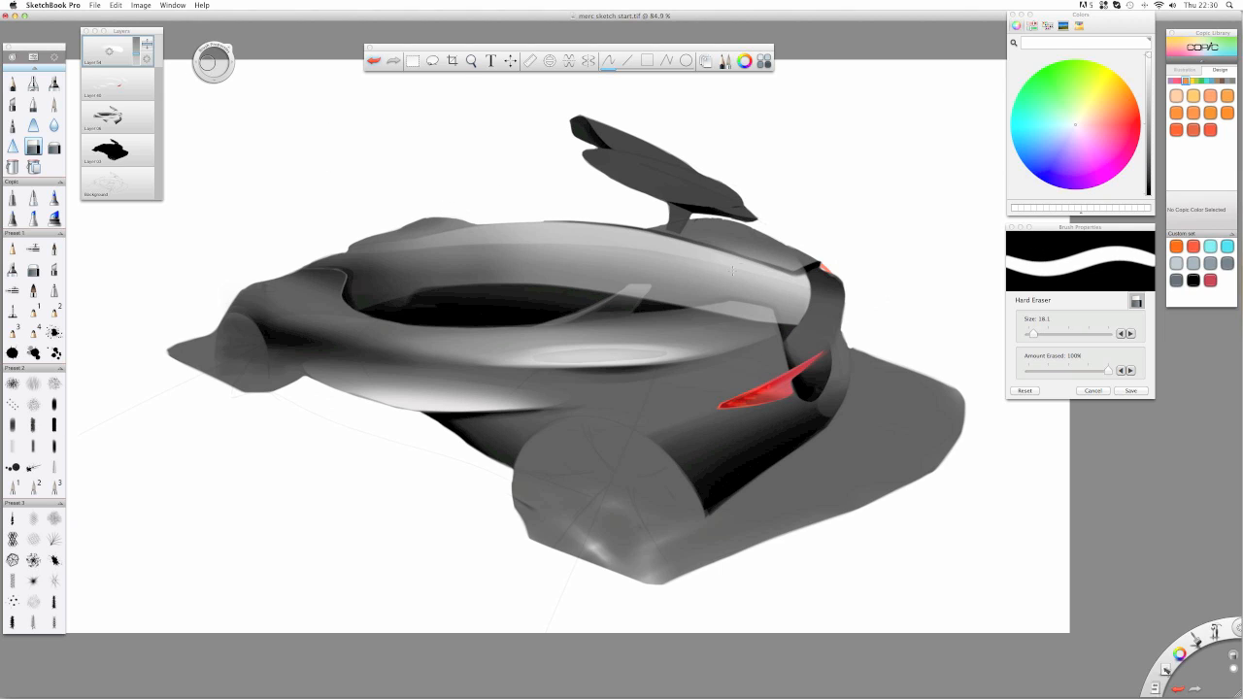
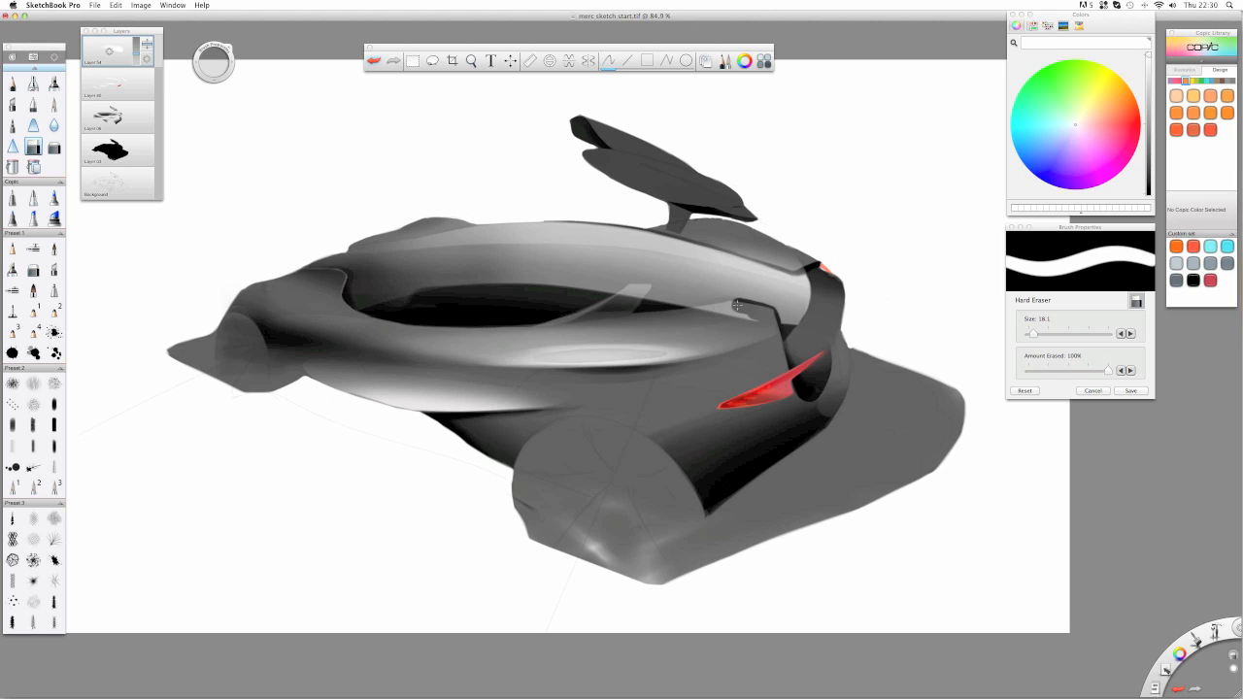
drag(722, 308, 698, 314)
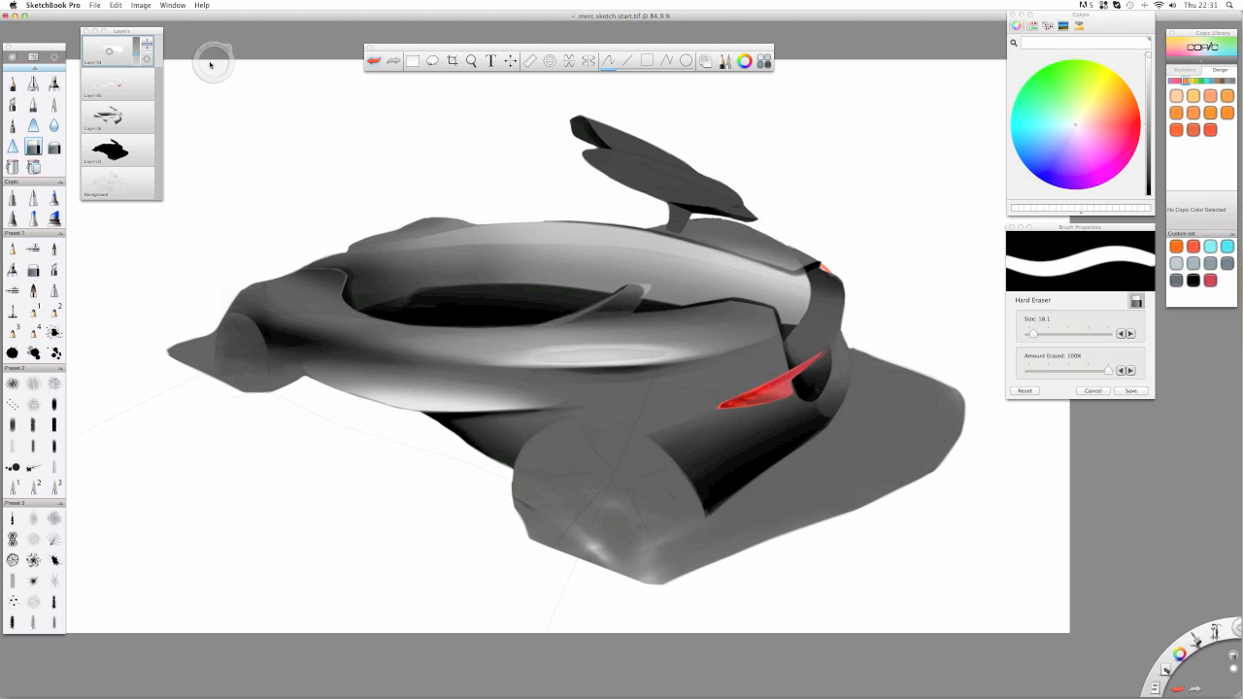
drag(215, 63, 207, 63)
key(space)
drag(646, 297, 755, 175)
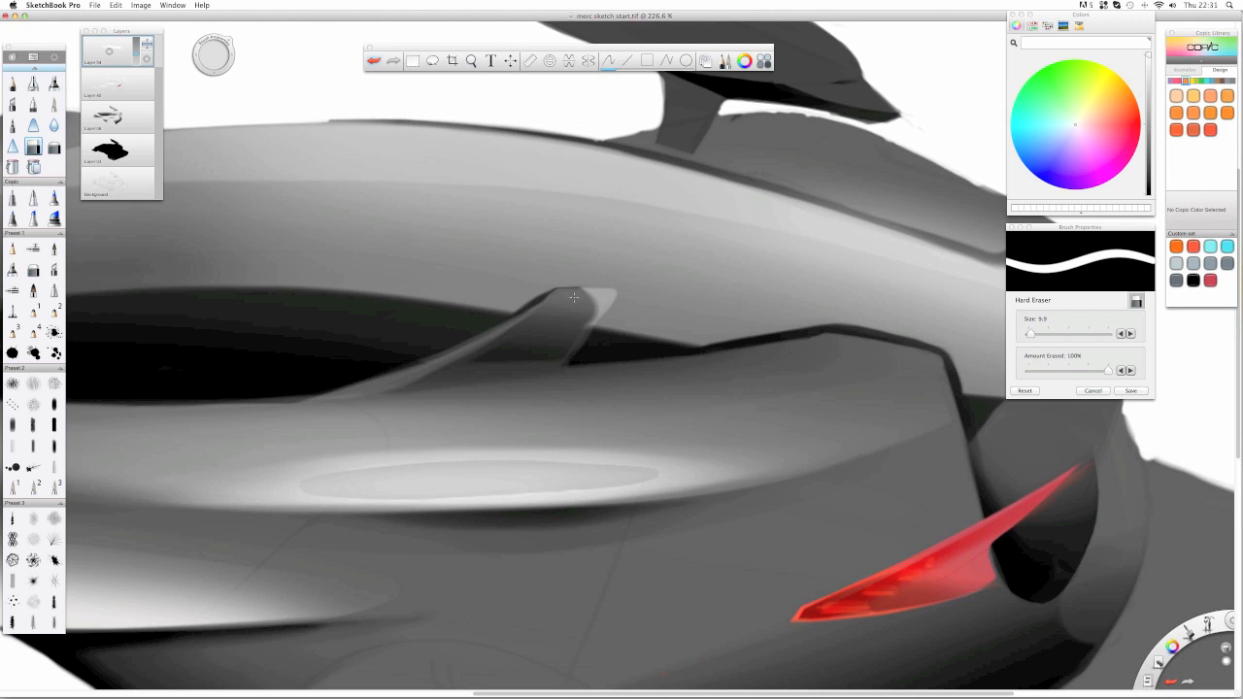
drag(574, 296, 598, 297)
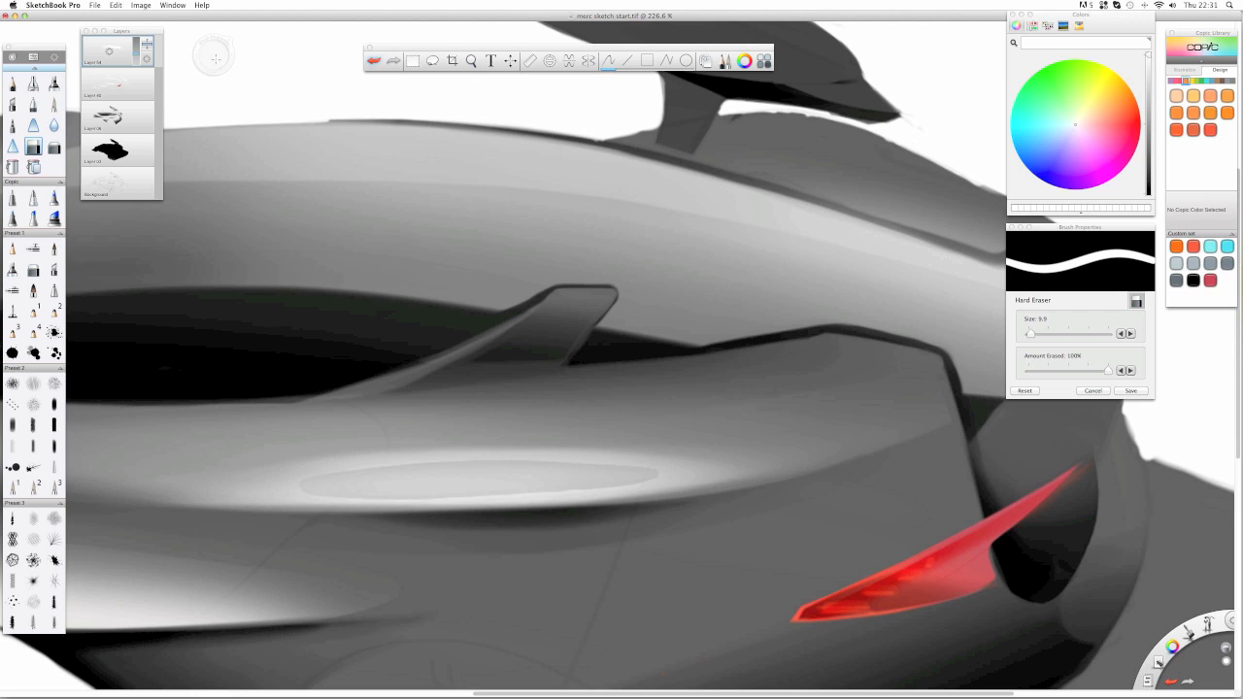
drag(216, 59, 212, 56)
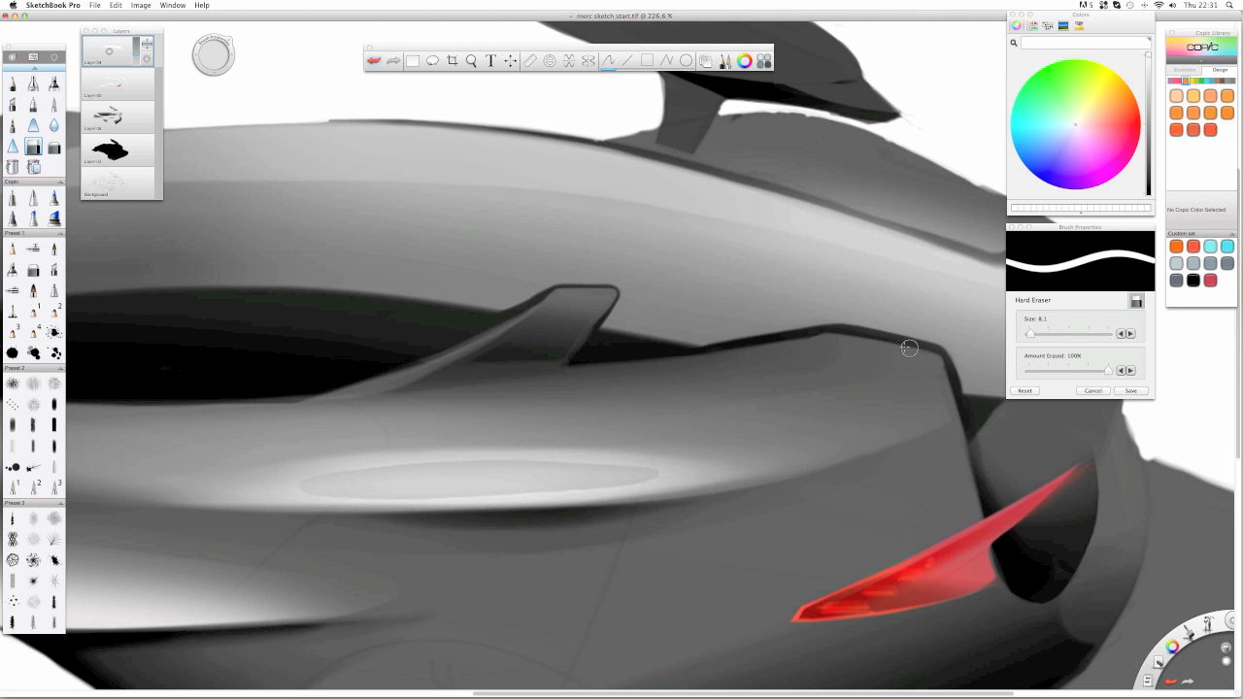
- Erase the remaining glow from the rear deck beneath the spoiler with the Hard Eraser at size 19.3
key(space)
drag(516, 265, 534, 365)
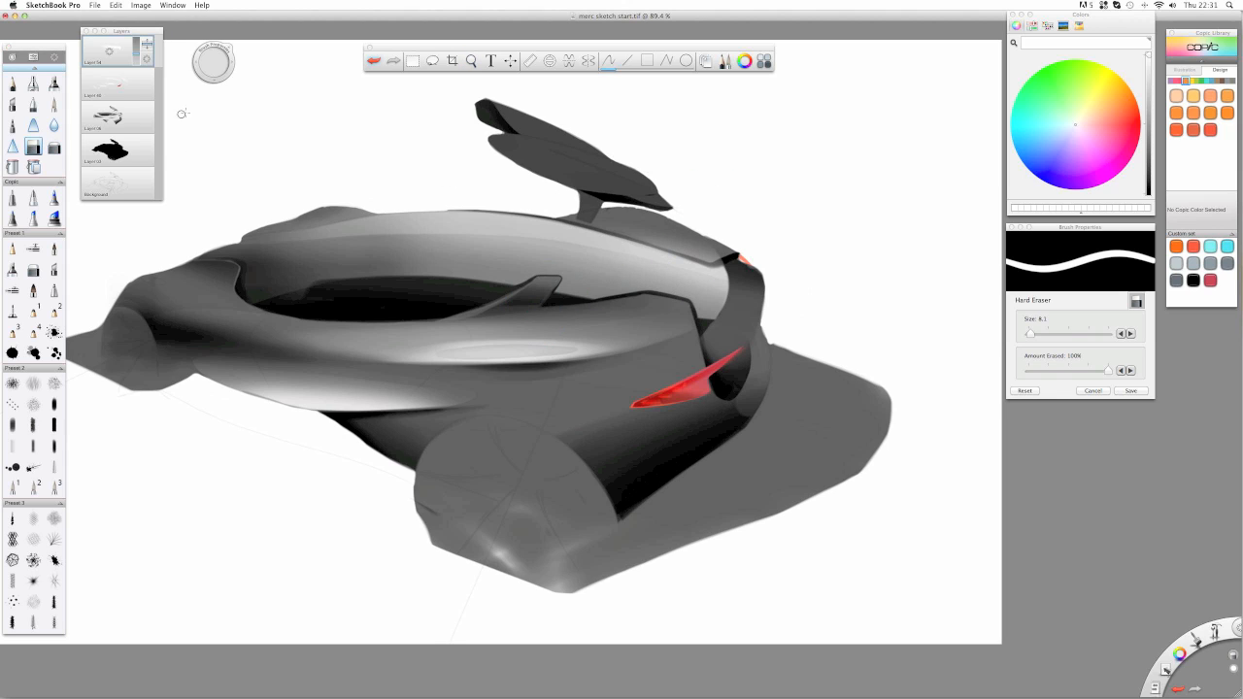
drag(210, 66, 243, 62)
drag(592, 216, 718, 256)
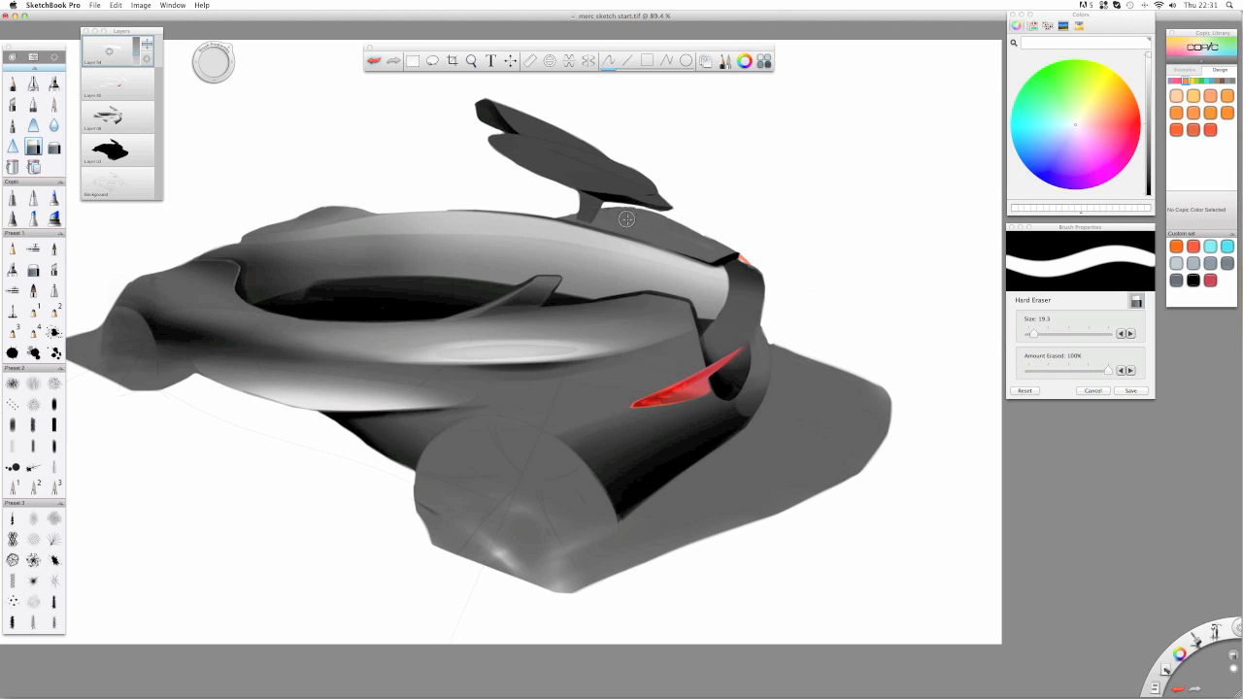
drag(624, 242, 718, 267)
- Erase long curved bands from the glow along the upper shoulder, from the far front fender to the rear deck
drag(308, 229, 669, 255)
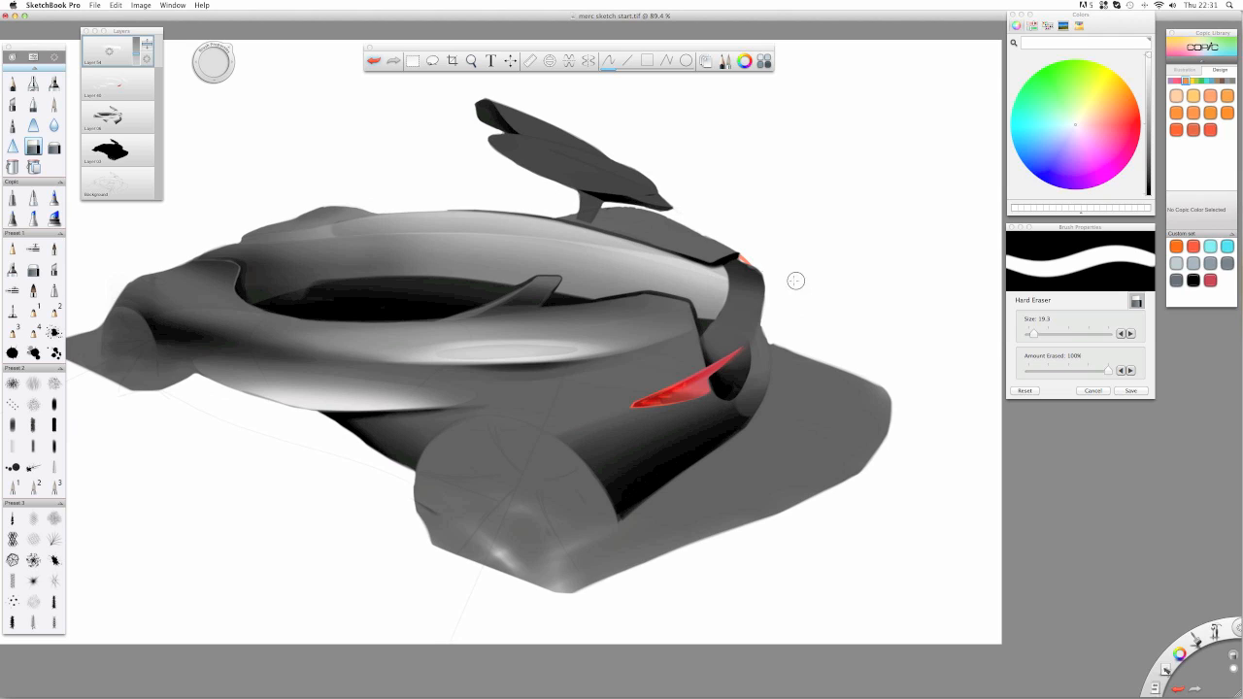
drag(297, 220, 699, 262)
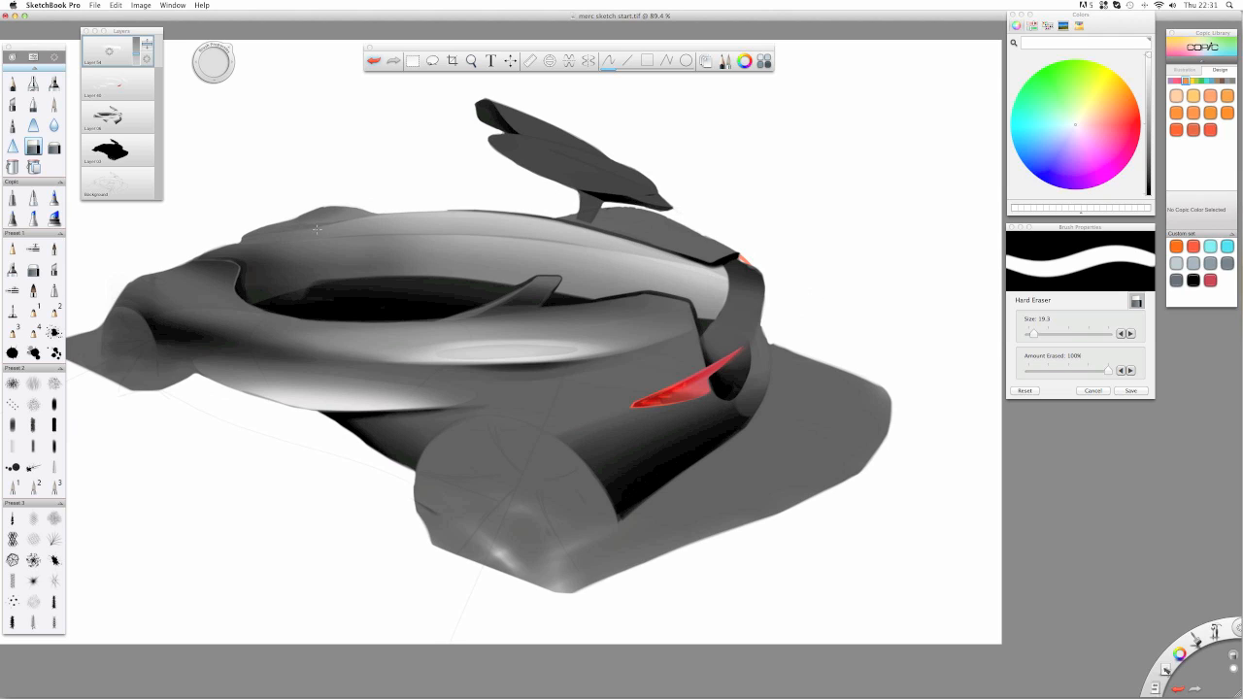
drag(316, 229, 721, 263)
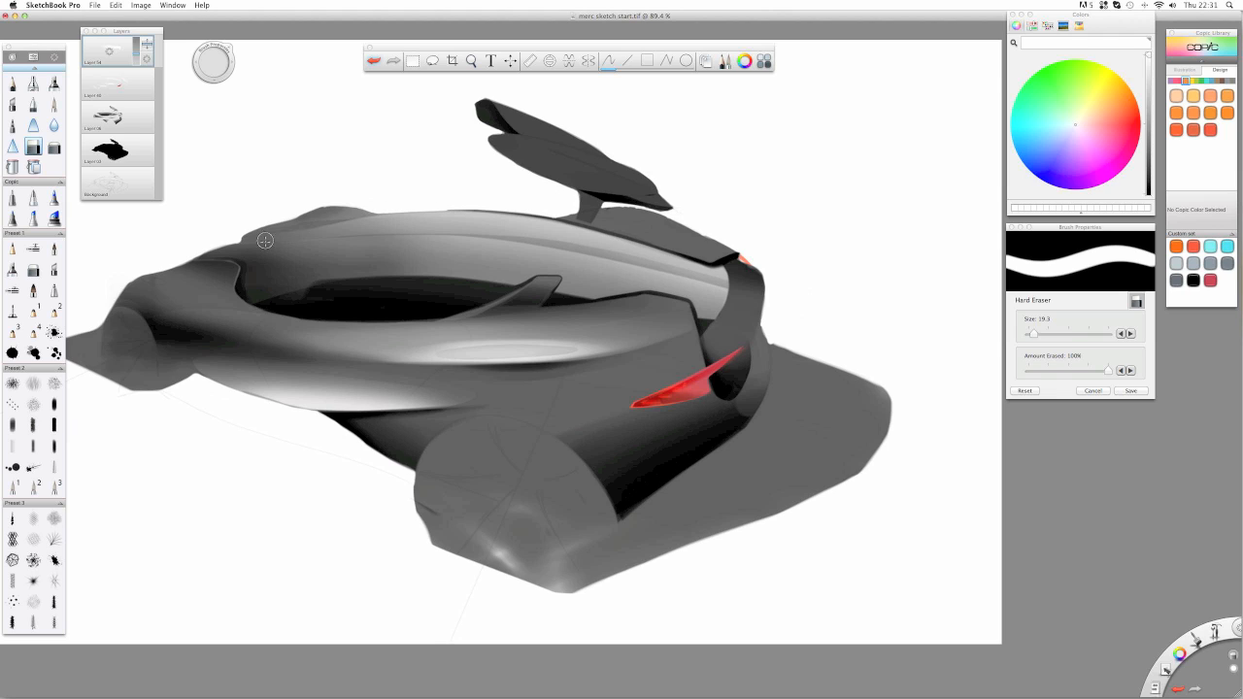
drag(265, 240, 440, 229)
drag(367, 239, 512, 239)
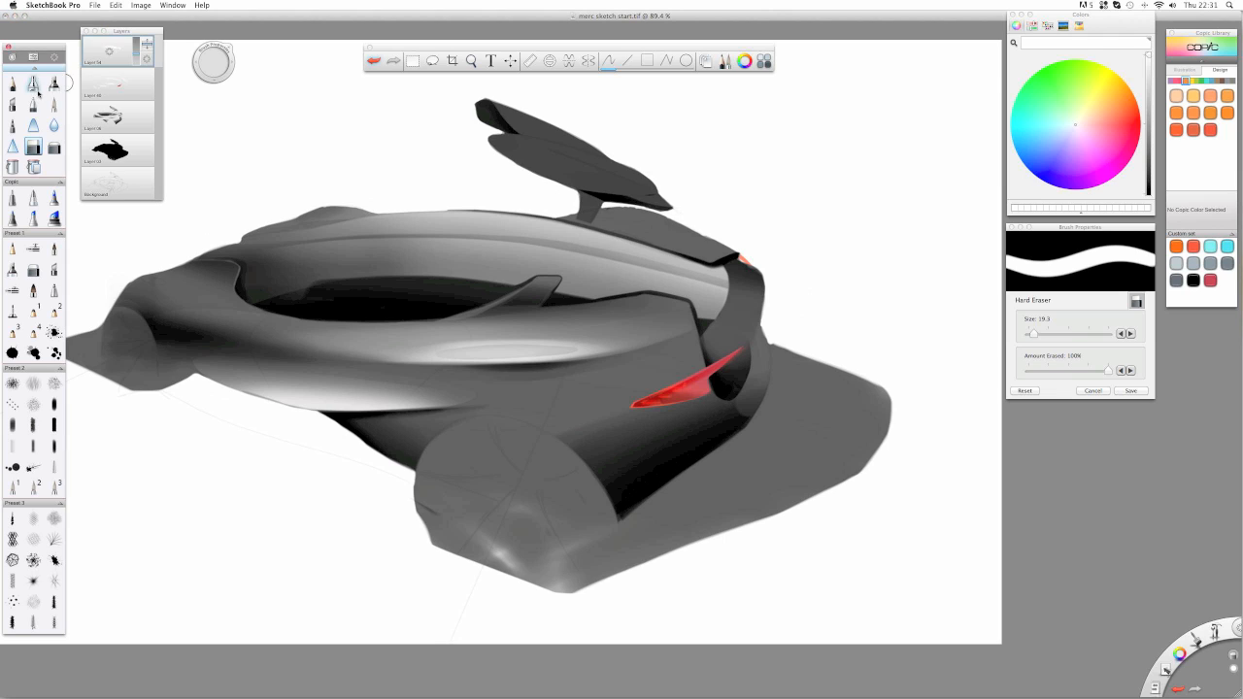
- Soften the highlight along the upper shoulder and rear deck with the Soft Eraser at size 135.8 and 41% erased
click(54, 147)
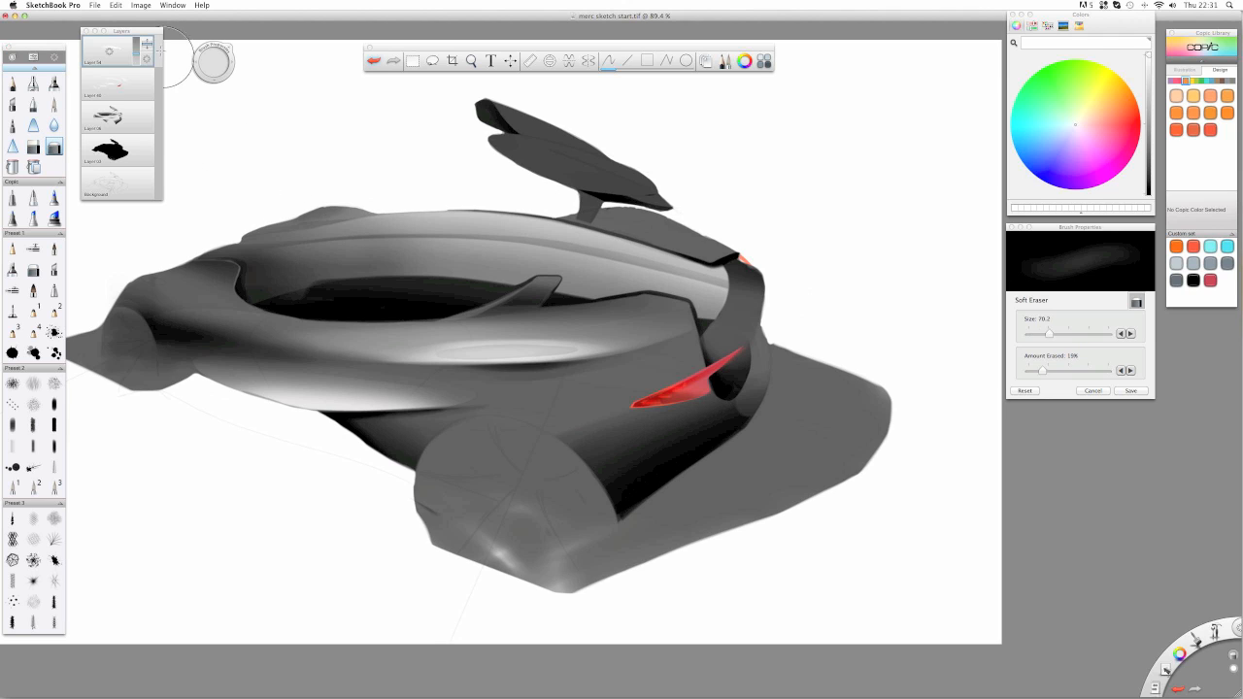
drag(213, 62, 254, 62)
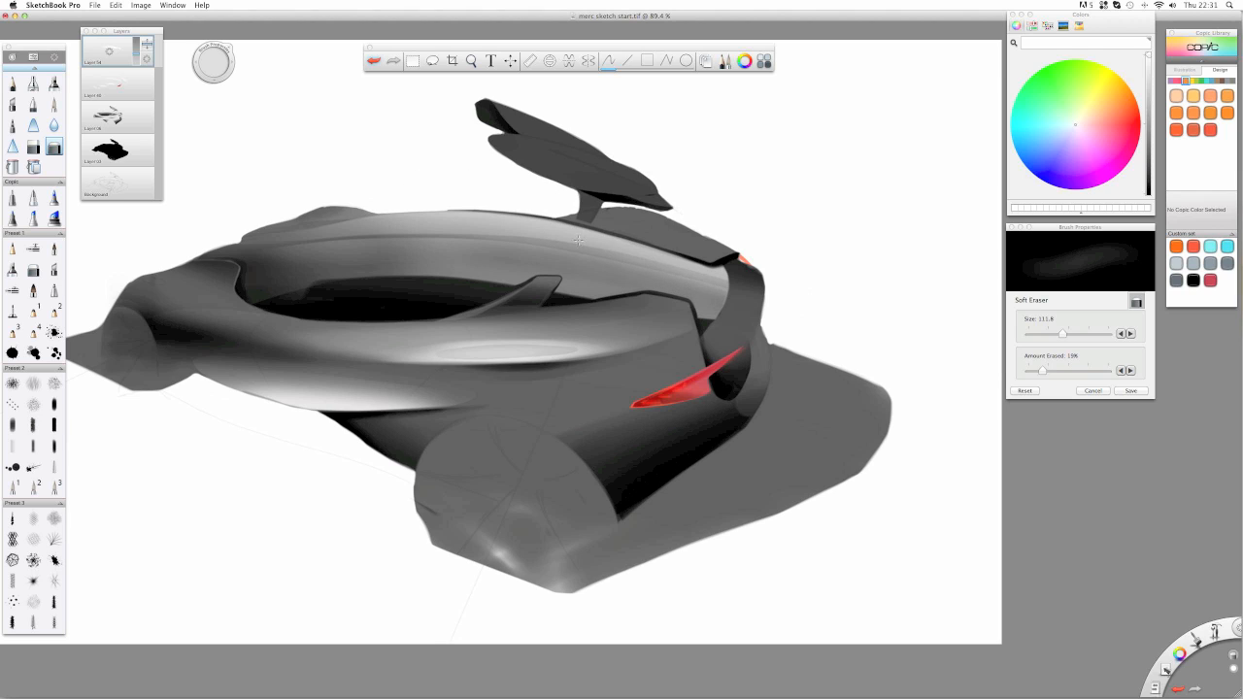
click(1059, 373)
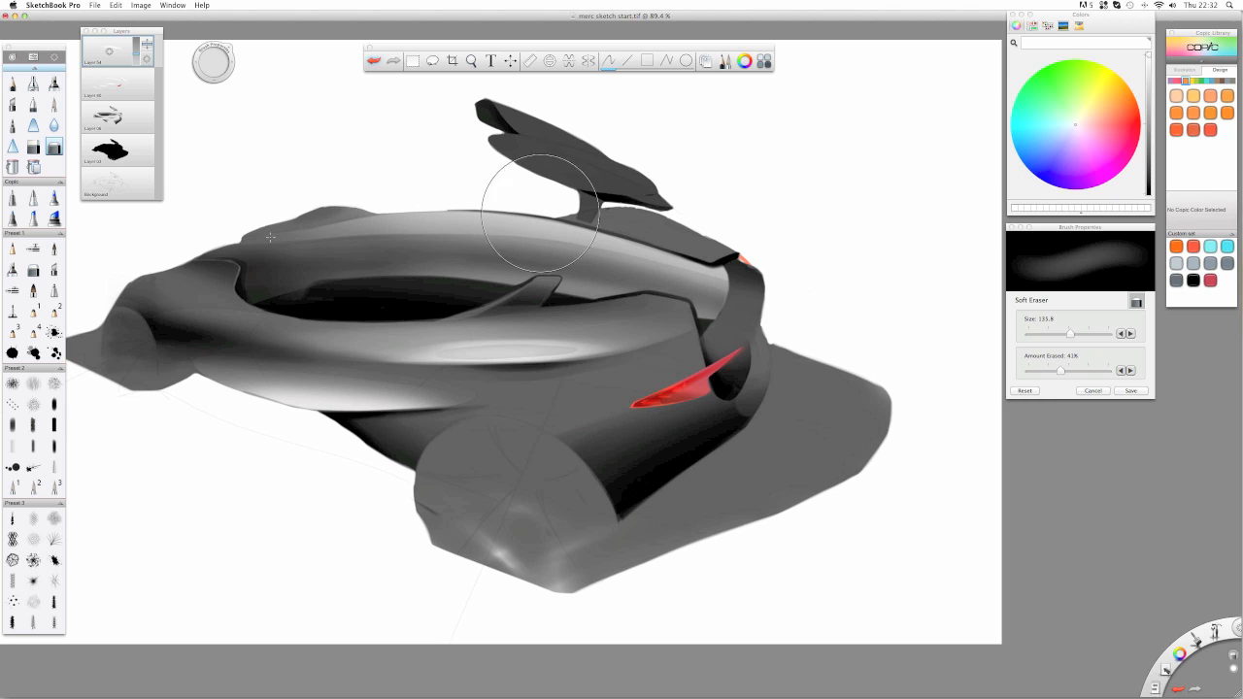
drag(301, 241, 688, 254)
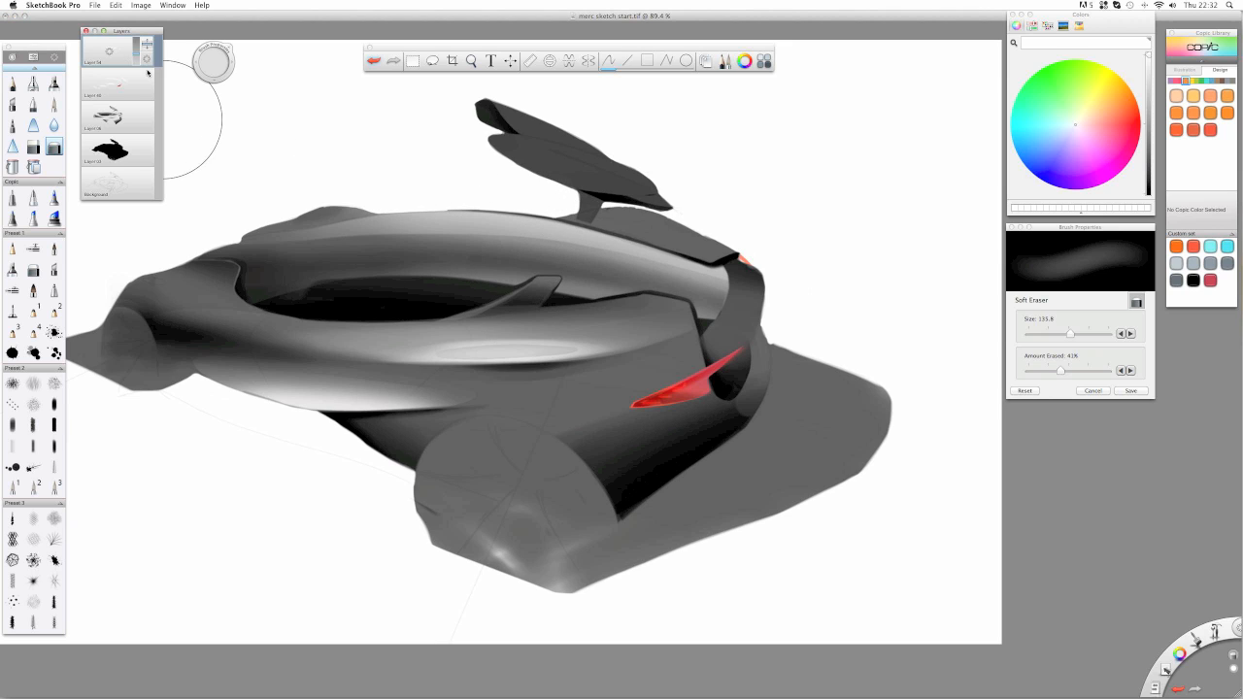
- Erase the glow from the cockpit interior along its upper rim on the second layer, using the Hard Eraser at size 19.3
click(33, 146)
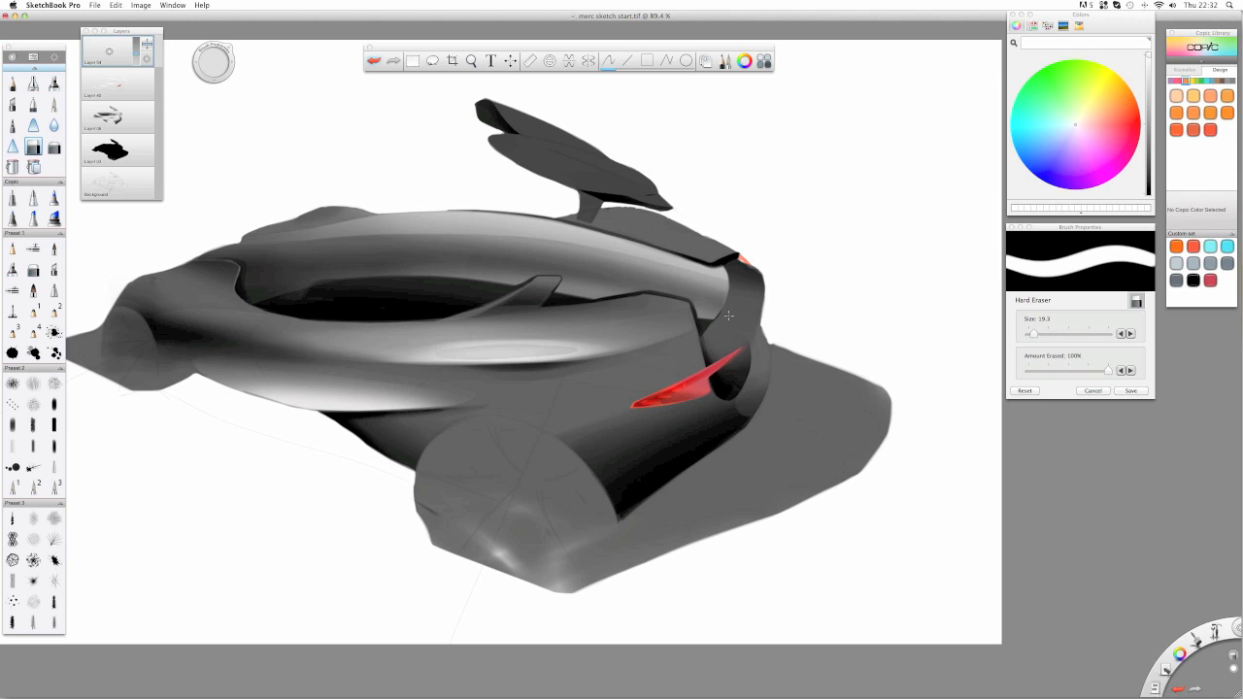
drag(112, 52, 76, 47)
click(109, 83)
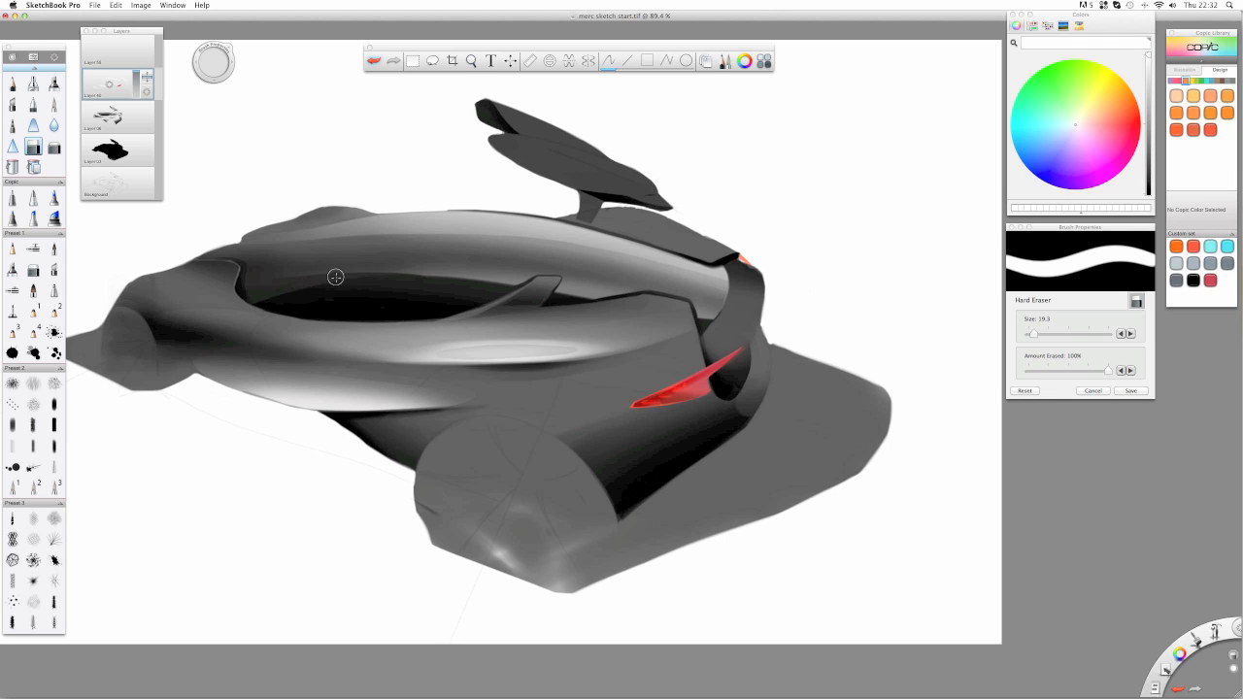
drag(377, 282, 527, 297)
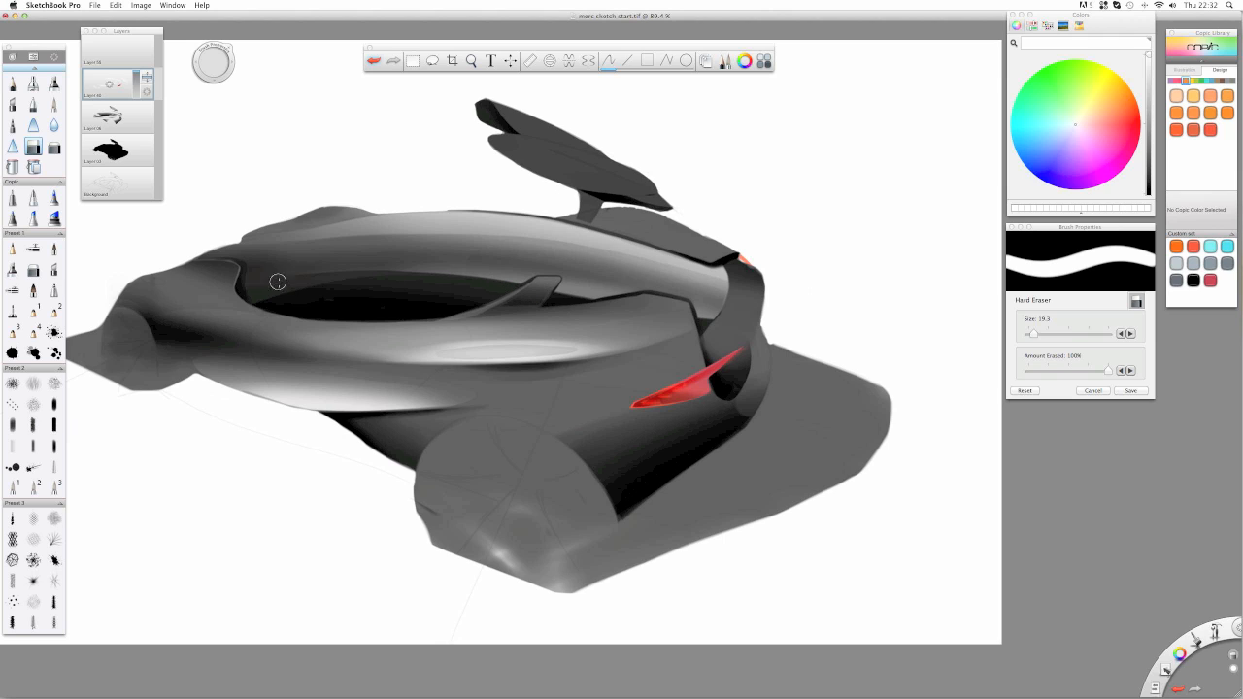
drag(389, 277, 532, 292)
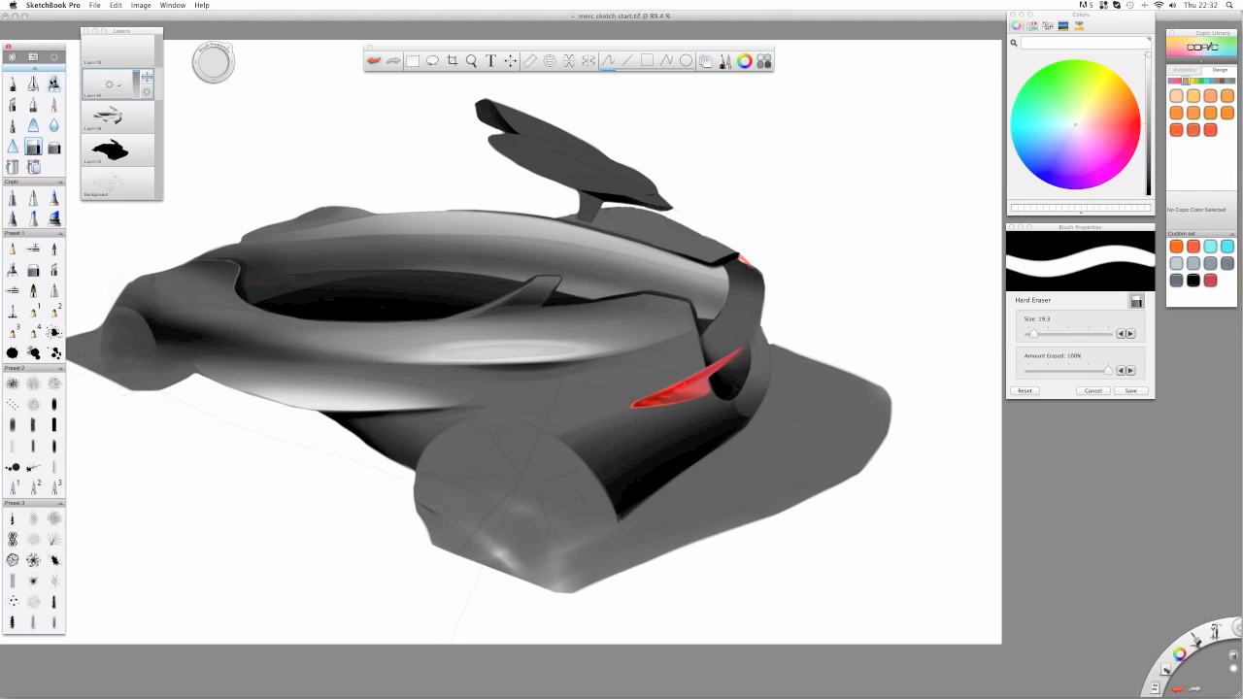
- Airbrush a large white glow over the front fender on the top layer, using size 156.5 and 92% flow
click(54, 85)
click(112, 48)
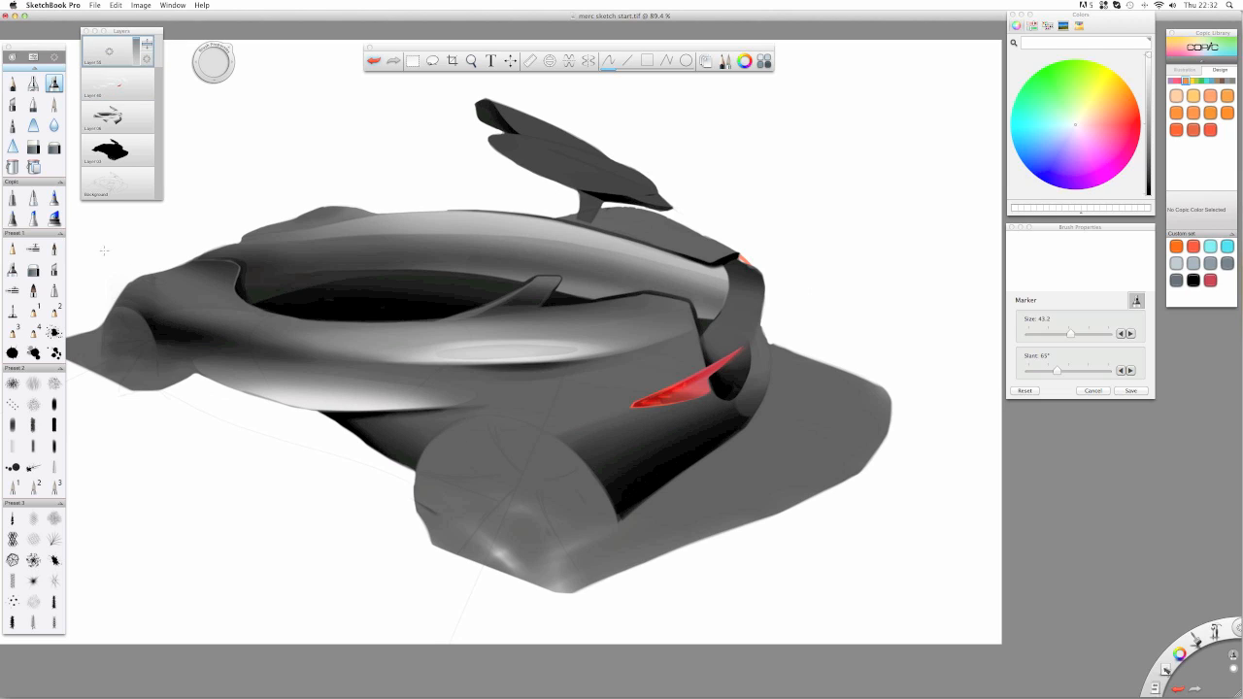
click(34, 86)
mouse_move(148, 283)
mouse_down()
mouse_move(184, 309)
mouse_move(219, 306)
mouse_move(146, 296)
mouse_move(114, 325)
mouse_up()
key(super+z)
- Fade the fender glow around the wheel arch, outer edge and cockpit corner with the Soft Eraser at size 68.0 and 23% erased
click(54, 148)
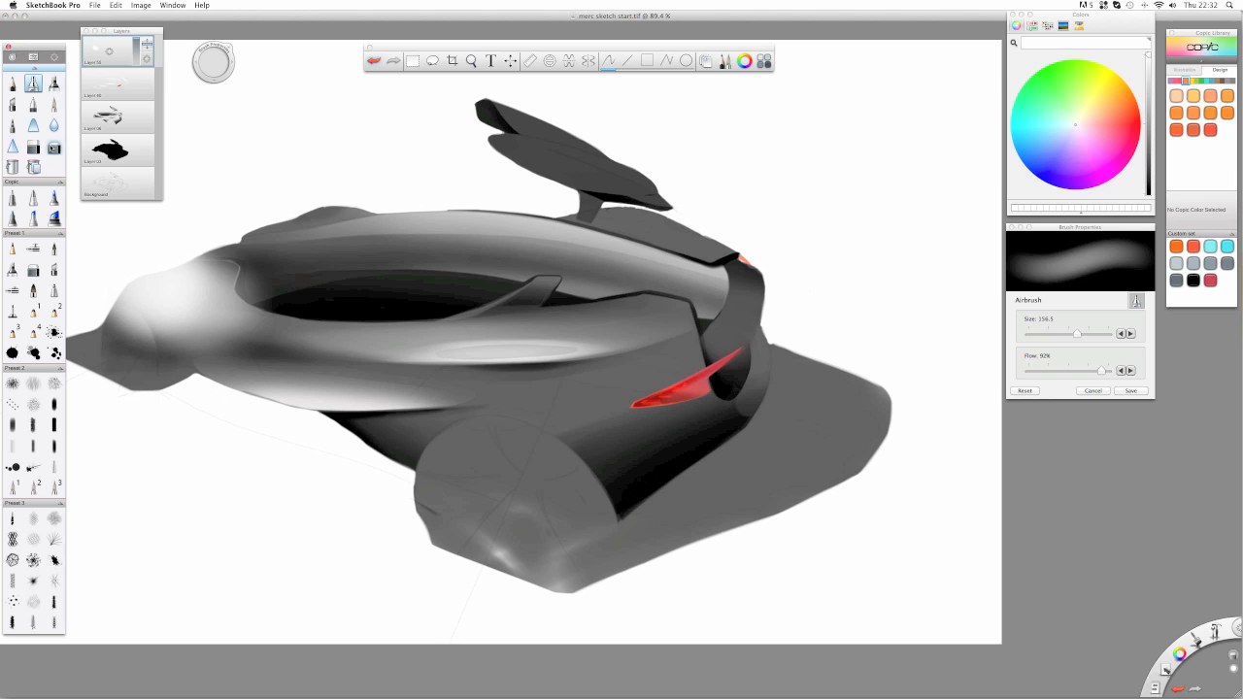
click(1048, 334)
click(1039, 370)
click(1046, 370)
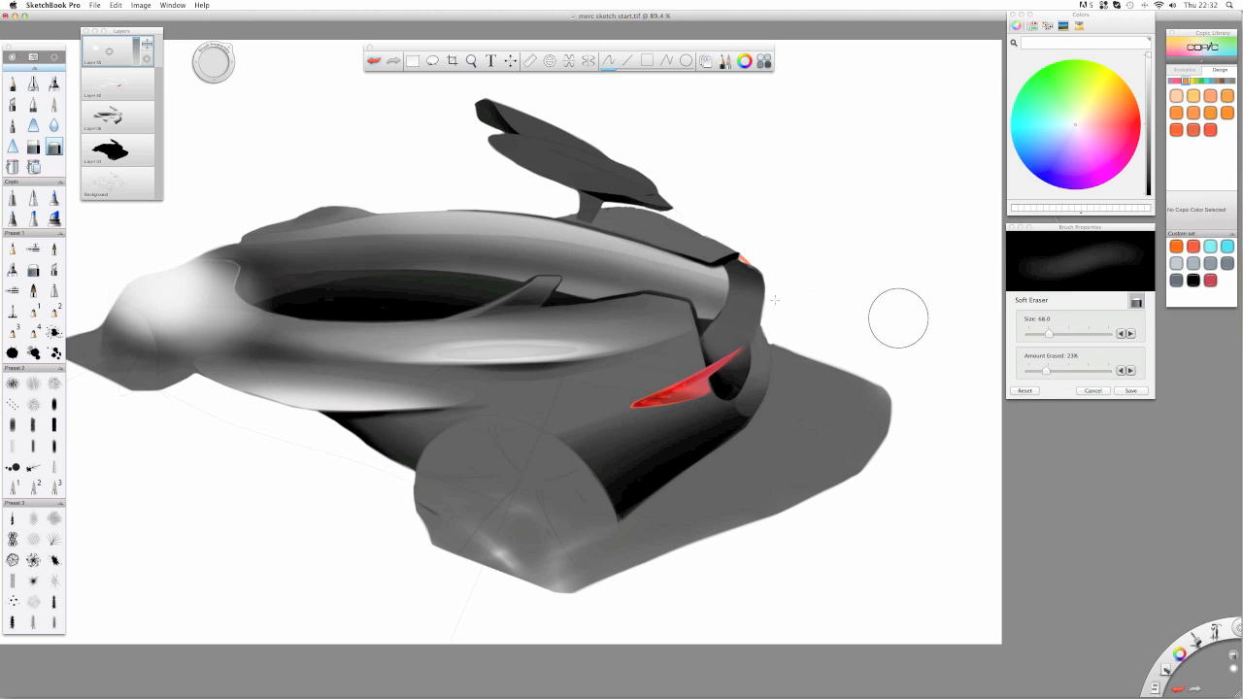
mouse_move(101, 324)
mouse_down()
mouse_move(136, 317)
mouse_move(105, 311)
mouse_move(140, 320)
mouse_move(112, 299)
mouse_move(163, 324)
mouse_move(146, 311)
mouse_move(184, 312)
mouse_up()
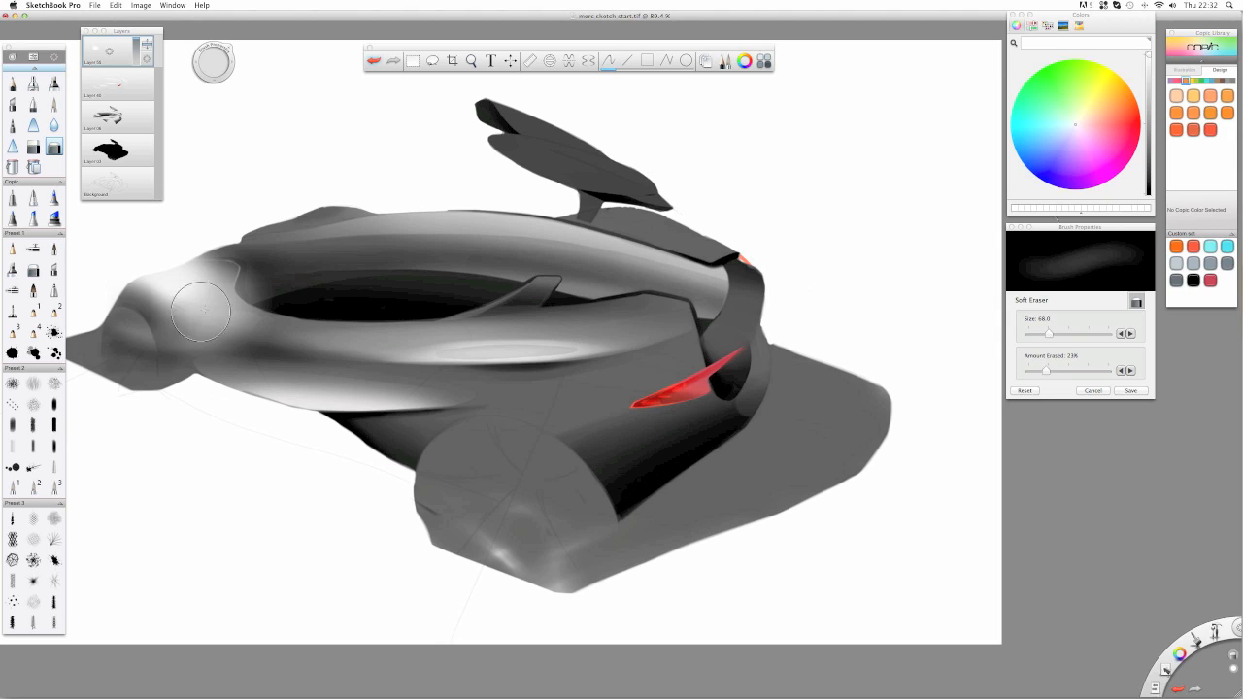
drag(200, 239, 161, 237)
mouse_move(238, 267)
mouse_down()
mouse_move(179, 260)
mouse_move(294, 303)
mouse_up()
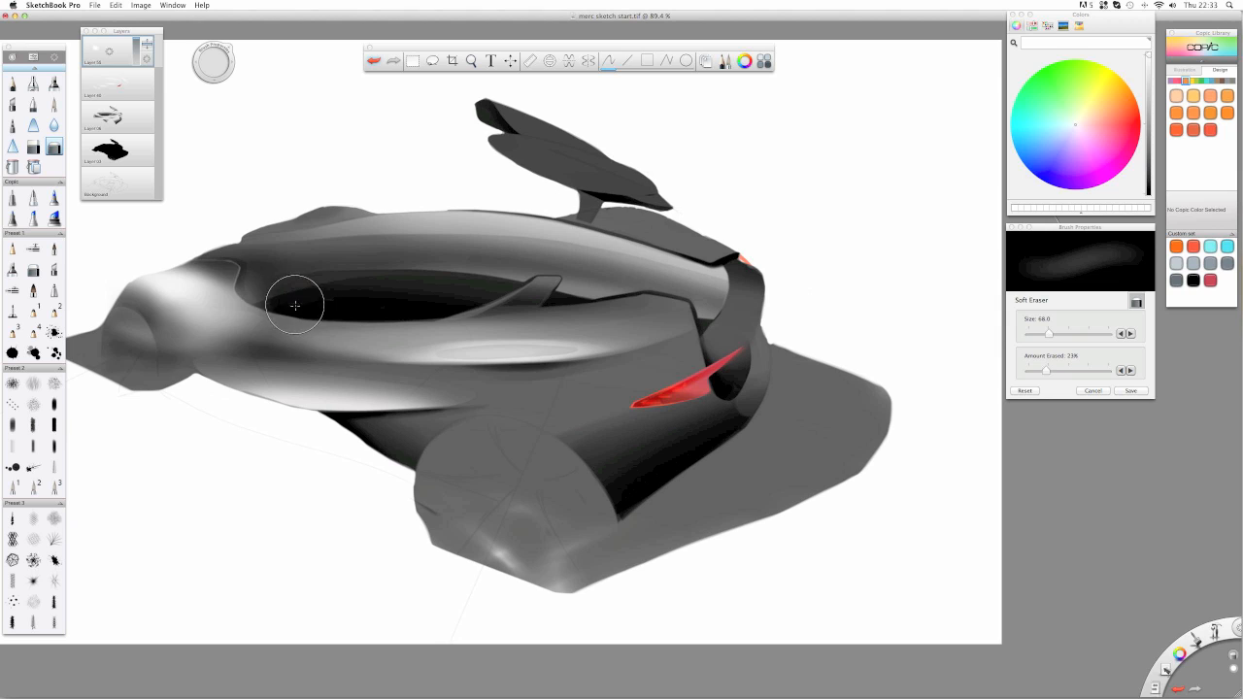
mouse_move(178, 239)
mouse_down()
mouse_move(193, 262)
mouse_move(272, 297)
mouse_up()
mouse_move(142, 238)
mouse_down()
mouse_move(270, 295)
mouse_move(142, 241)
mouse_move(226, 274)
mouse_move(287, 320)
mouse_move(146, 332)
mouse_move(127, 308)
mouse_move(231, 348)
mouse_move(105, 308)
mouse_move(222, 351)
mouse_move(117, 303)
mouse_move(192, 327)
mouse_up()
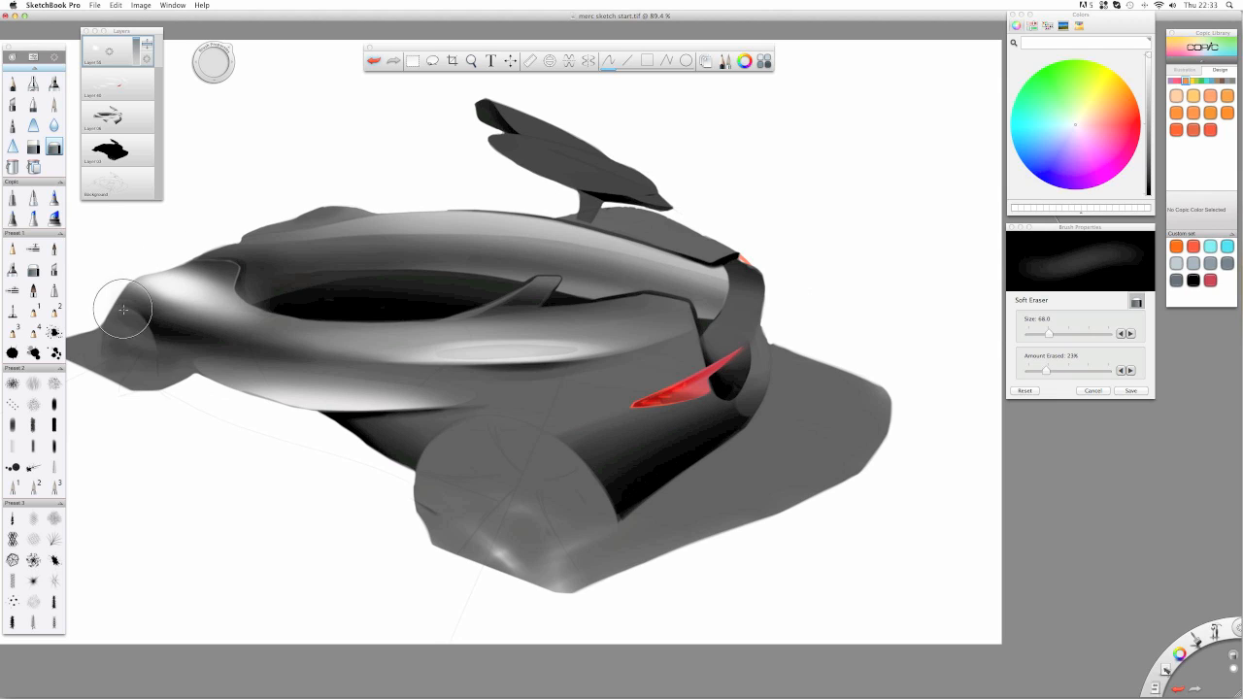
- Refine the fender glow with the Soft Eraser at size 39.1 and 52% erased, and fade its layer before merging it down
drag(208, 67, 199, 110)
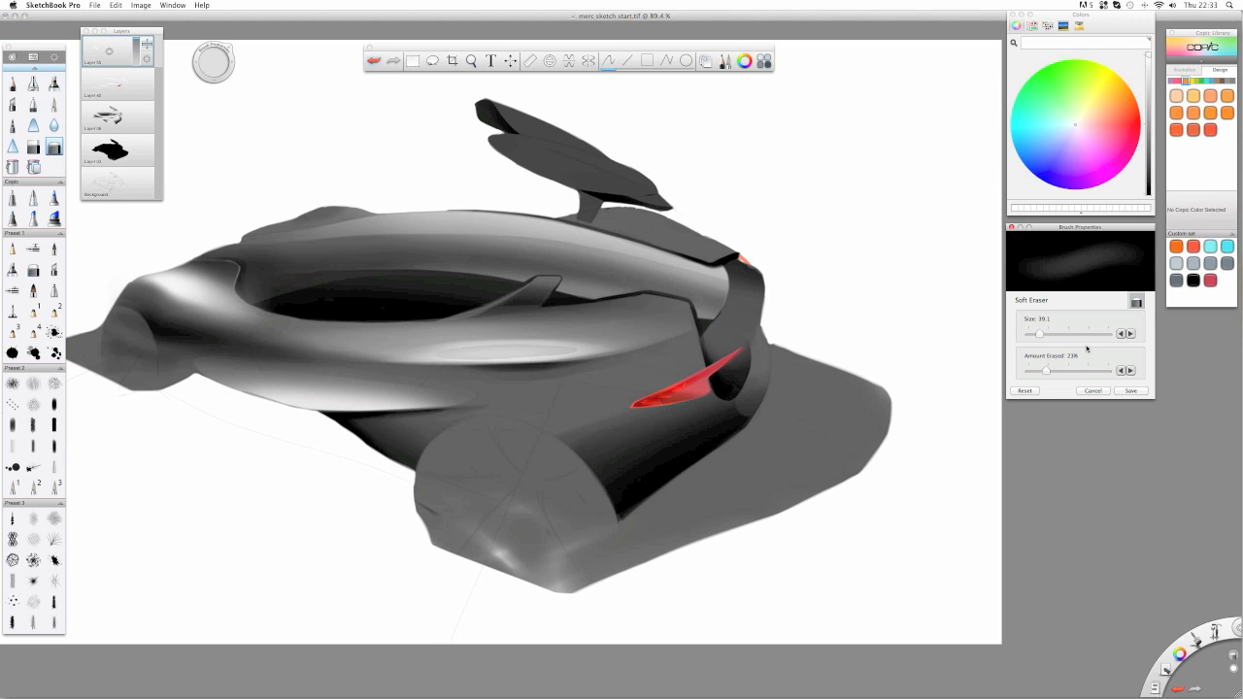
drag(1065, 371, 1070, 371)
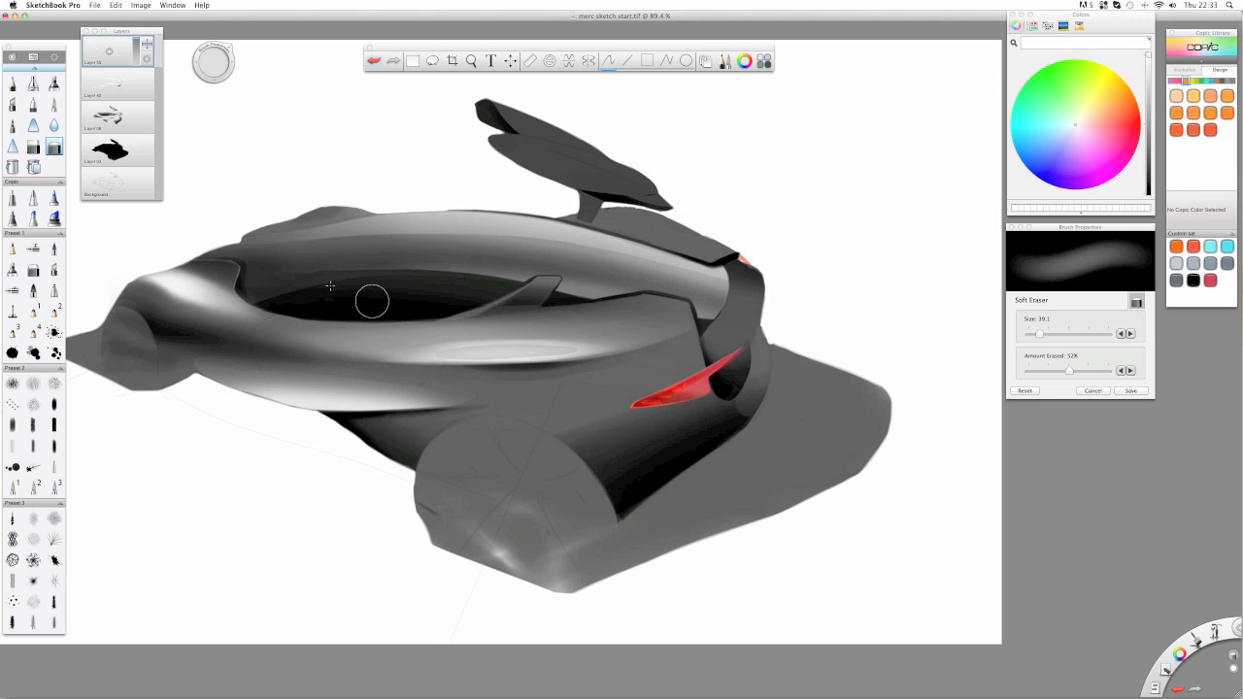
drag(134, 44, 135, 46)
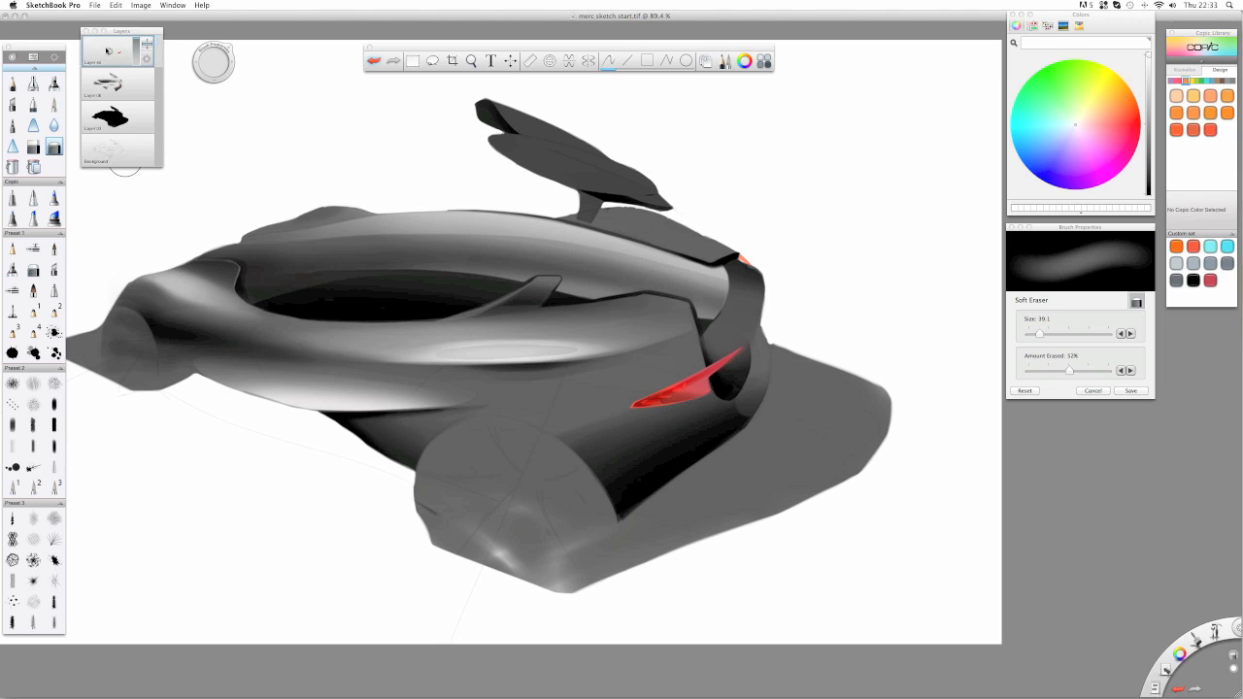
- Airbrush another white glow over the front fender on a new layer and trim its wheel-arch and cockpit sides with the Hard Eraser
click(33, 83)
mouse_move(214, 272)
mouse_down()
mouse_move(156, 311)
mouse_move(184, 291)
mouse_move(156, 310)
mouse_move(206, 306)
mouse_up()
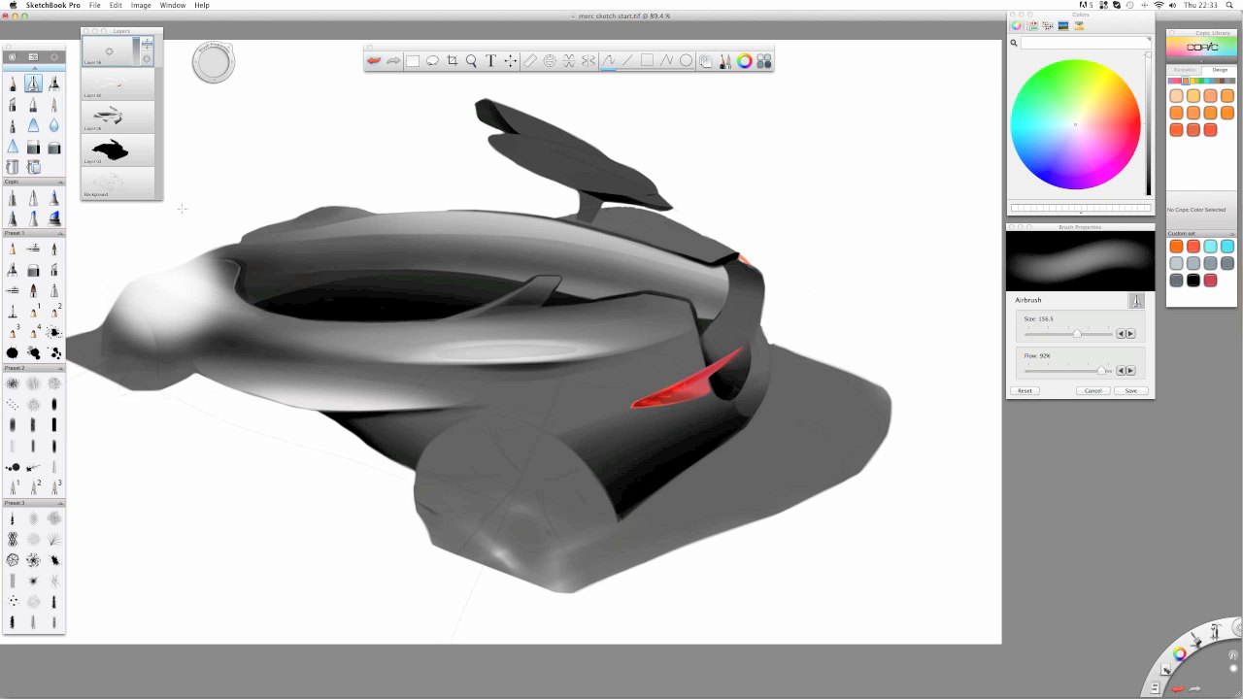
click(33, 147)
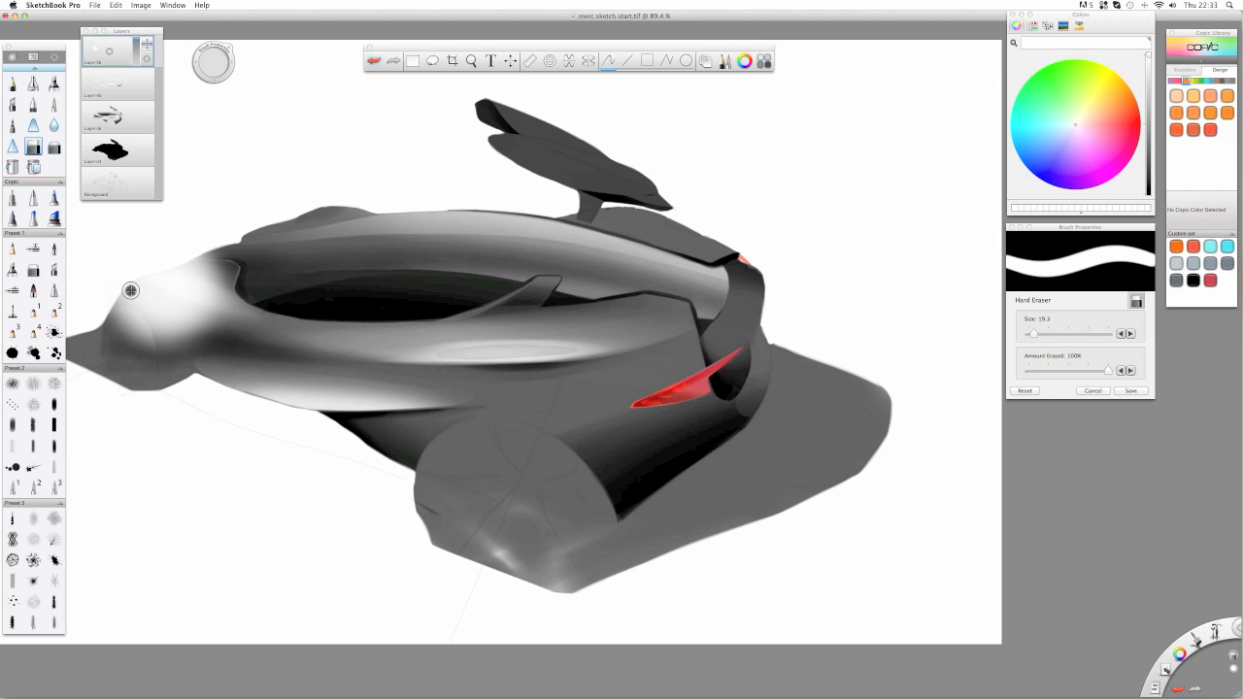
mouse_move(124, 285)
mouse_down()
mouse_move(169, 311)
mouse_move(115, 293)
mouse_move(158, 300)
mouse_move(133, 295)
mouse_move(227, 376)
mouse_move(154, 303)
mouse_up()
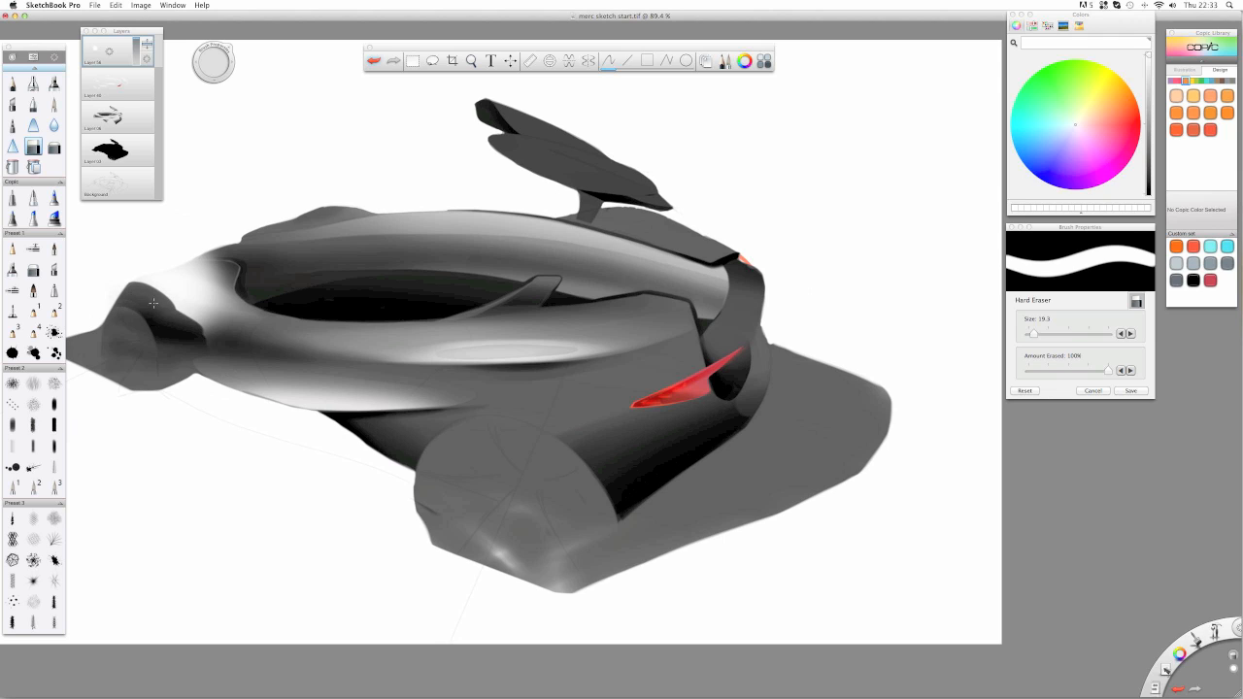
mouse_move(218, 331)
mouse_down()
mouse_move(159, 311)
mouse_move(243, 327)
mouse_up()
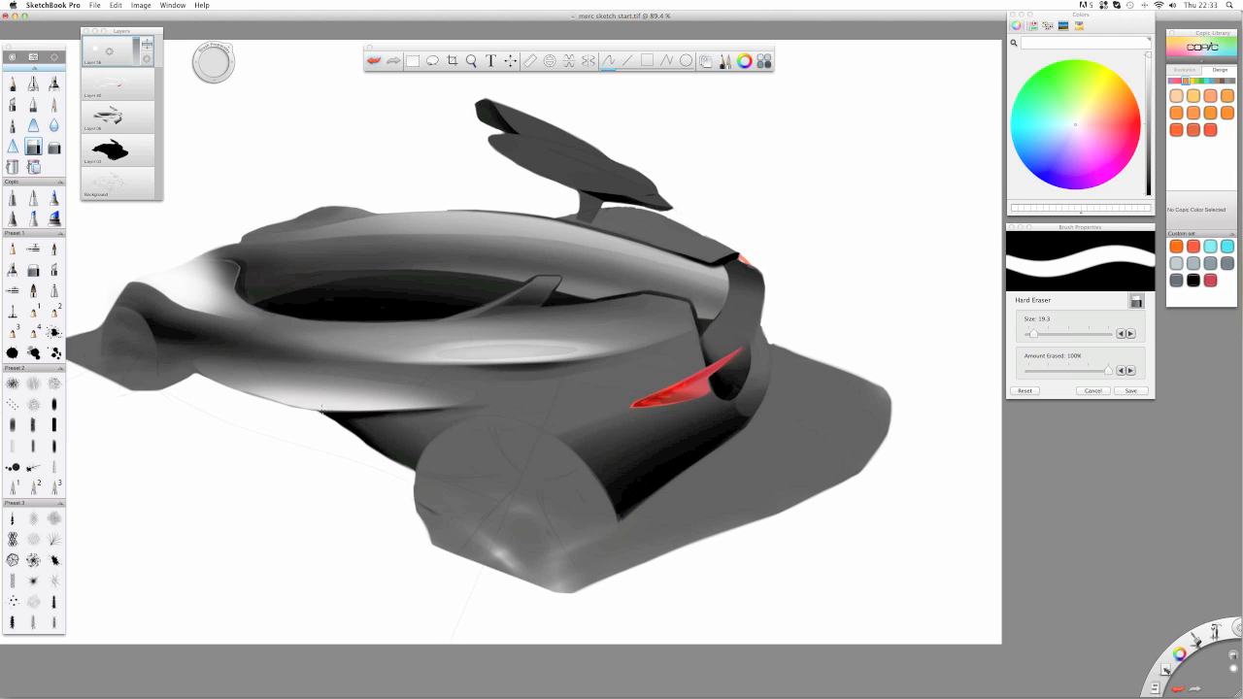
drag(216, 254, 241, 256)
- Soften the trimmed fender glow along its outer edge and wheel arch with the Soft Eraser at size 66.7 and 52% erased
click(54, 147)
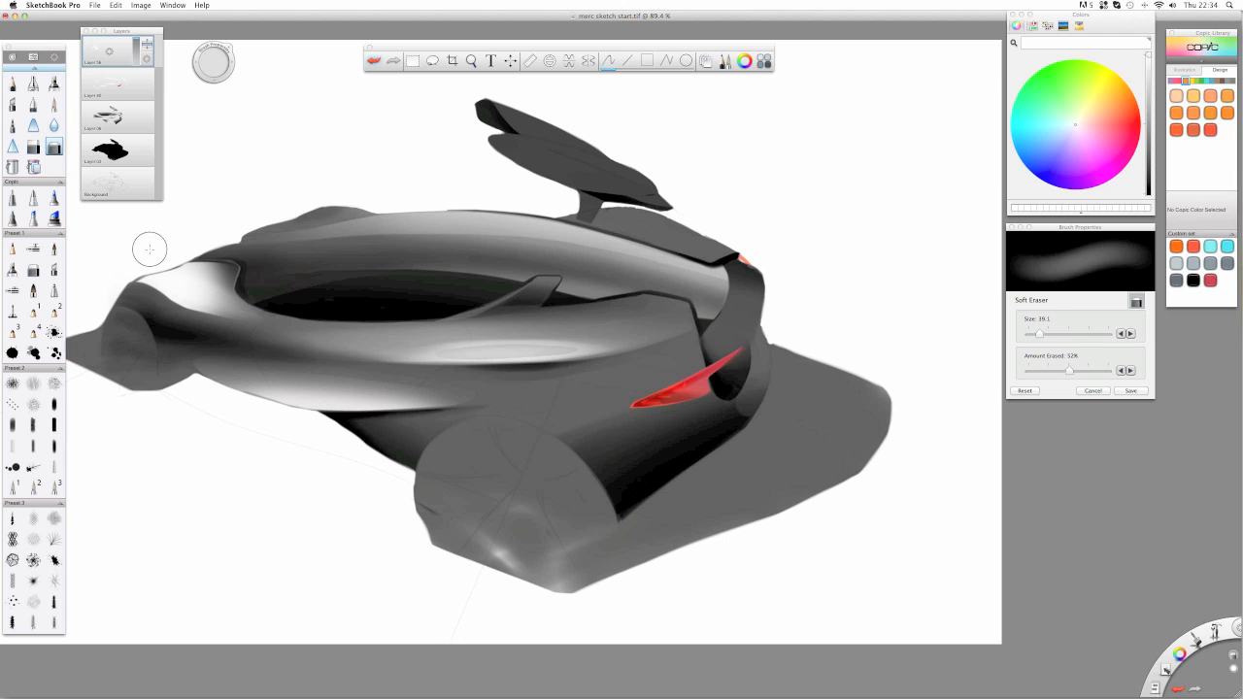
drag(210, 66, 235, 66)
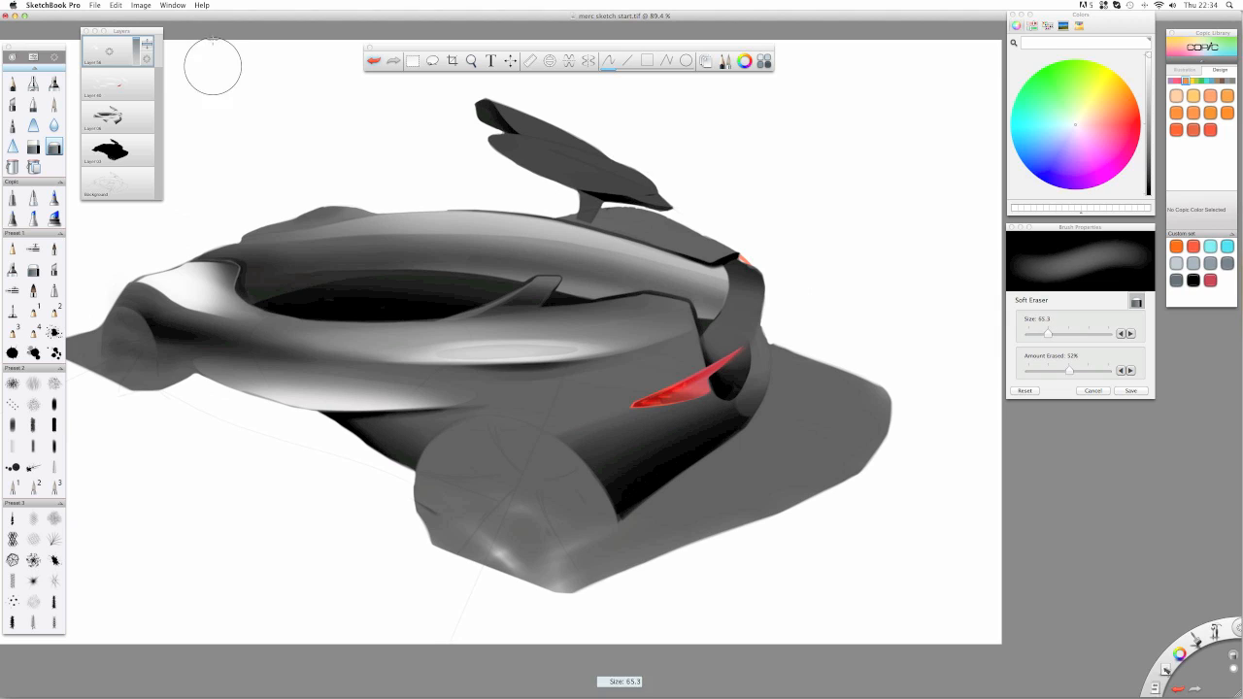
drag(202, 253, 195, 260)
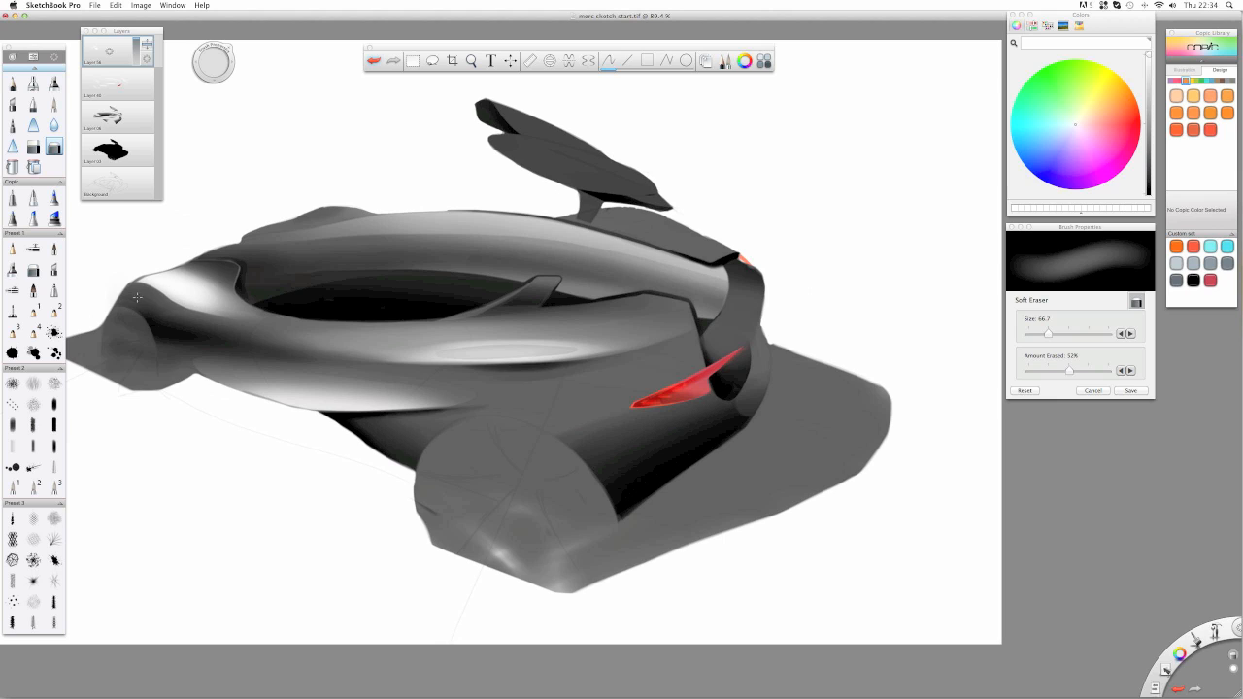
mouse_move(137, 297)
mouse_down()
mouse_move(217, 331)
mouse_move(139, 302)
mouse_up()
mouse_move(130, 280)
mouse_down()
mouse_move(147, 299)
mouse_move(296, 351)
mouse_up()
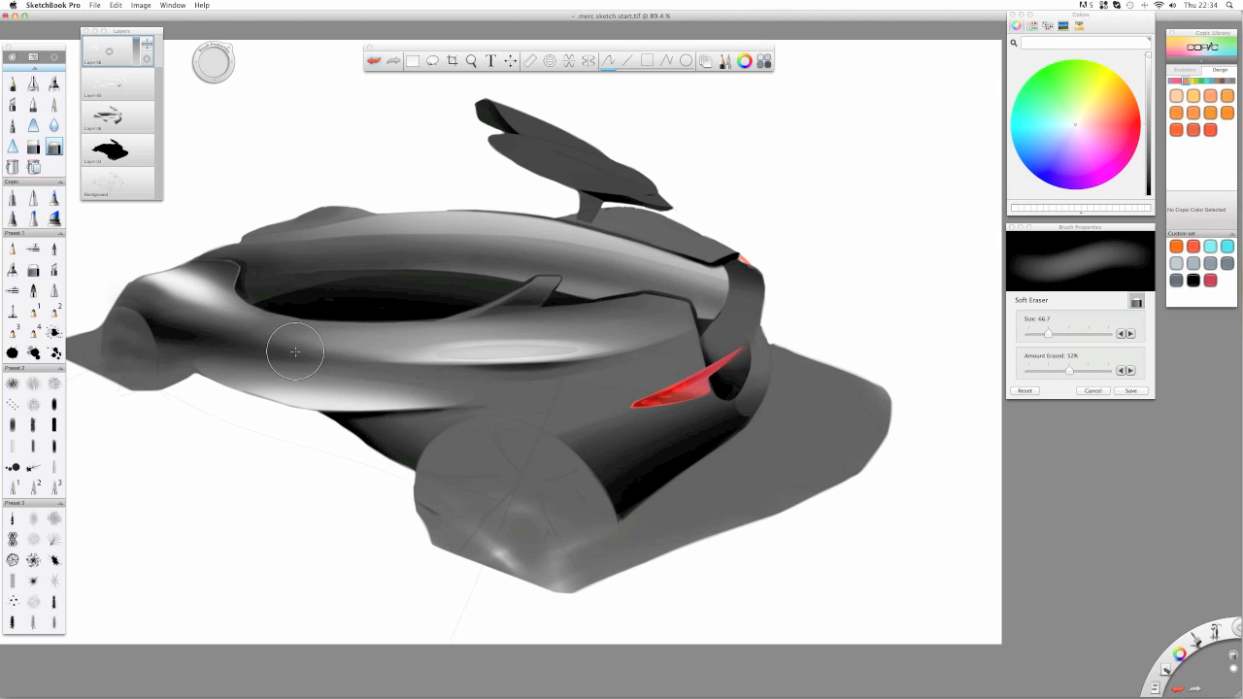
mouse_move(117, 300)
mouse_down()
mouse_move(218, 334)
mouse_move(129, 294)
mouse_move(205, 322)
mouse_up()
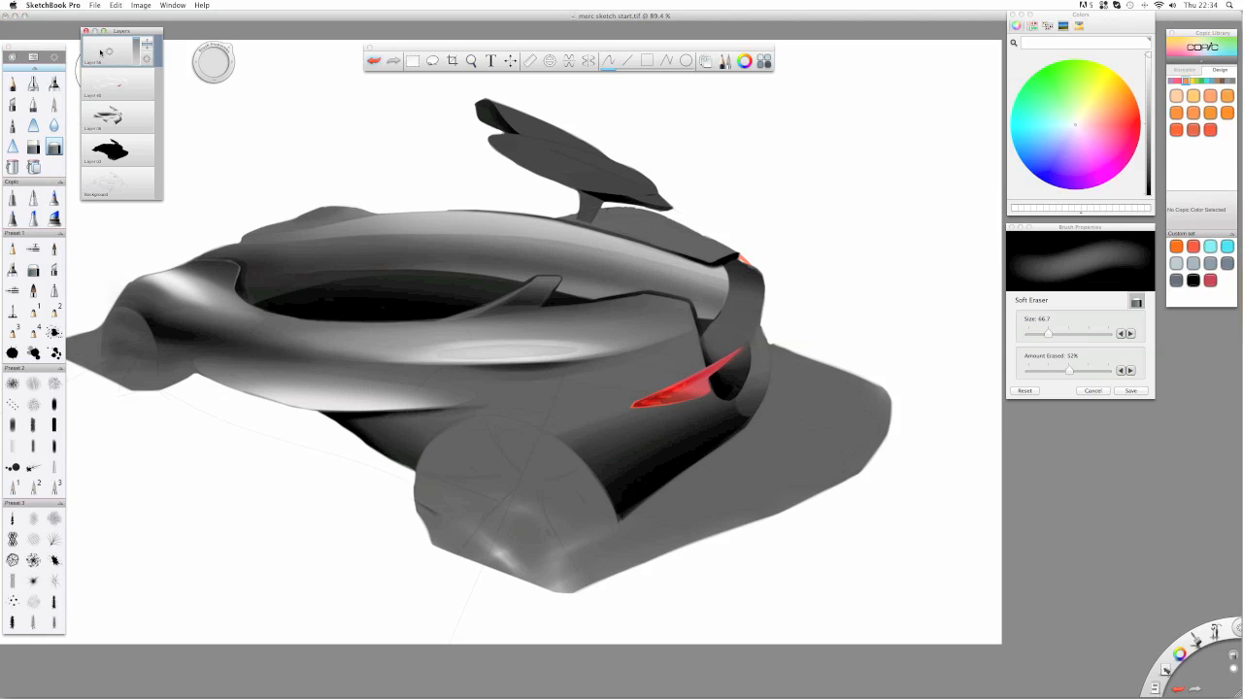
- Merge the fender glow down and airbrush a thin white highlight along the fender's crest on a new layer
mouse_move(106, 53)
mouse_down()
mouse_move(103, 78)
mouse_move(59, 74)
mouse_up()
click(33, 83)
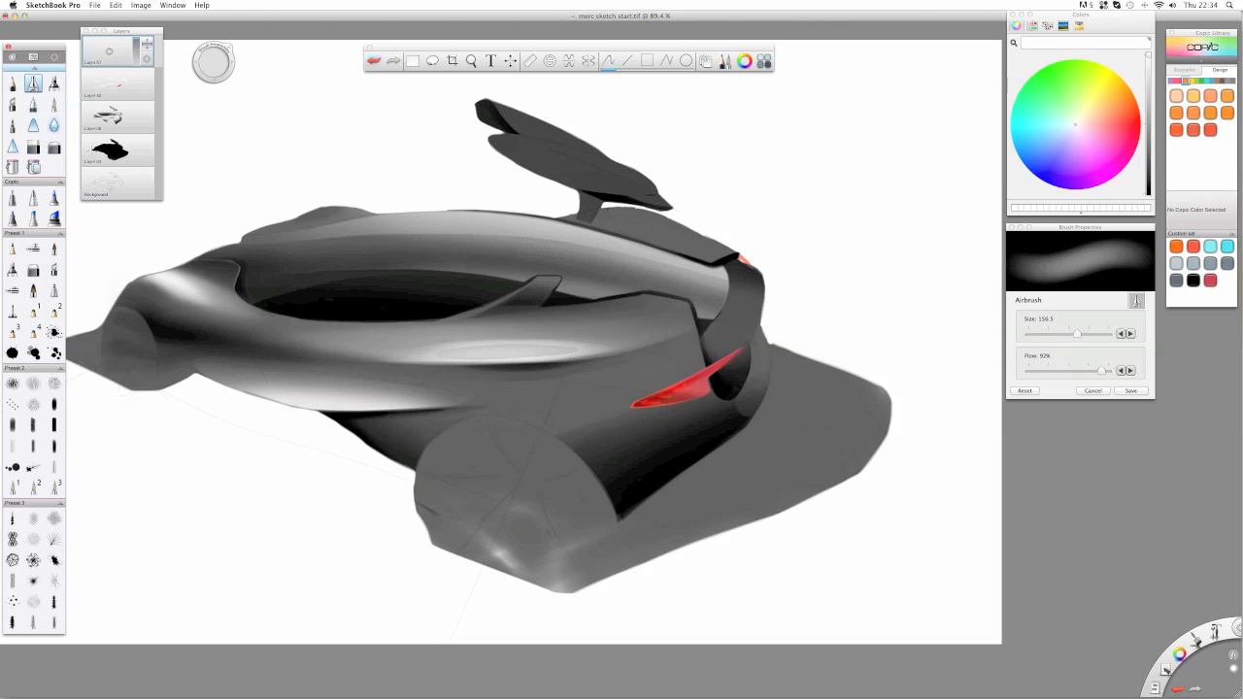
drag(203, 84, 212, 77)
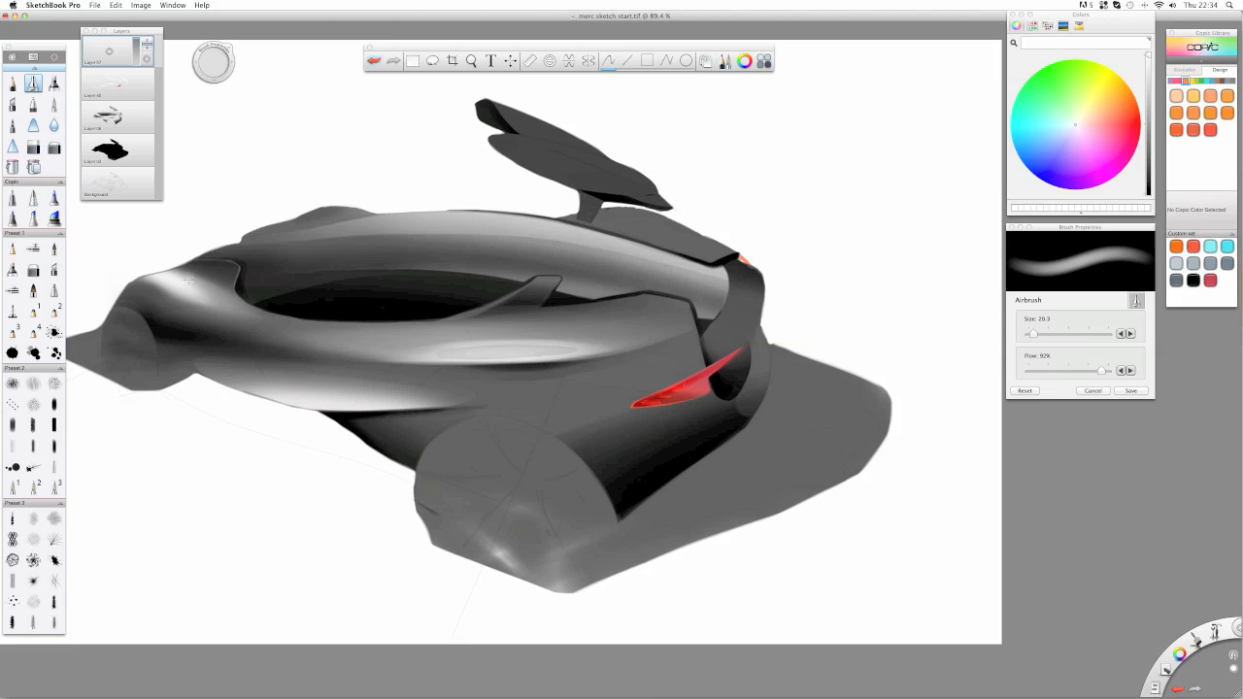
drag(144, 279, 162, 285)
- Trim the thin fender highlight with a smaller Soft Eraser at 52% erased, and fade its layer before merging it down
click(55, 148)
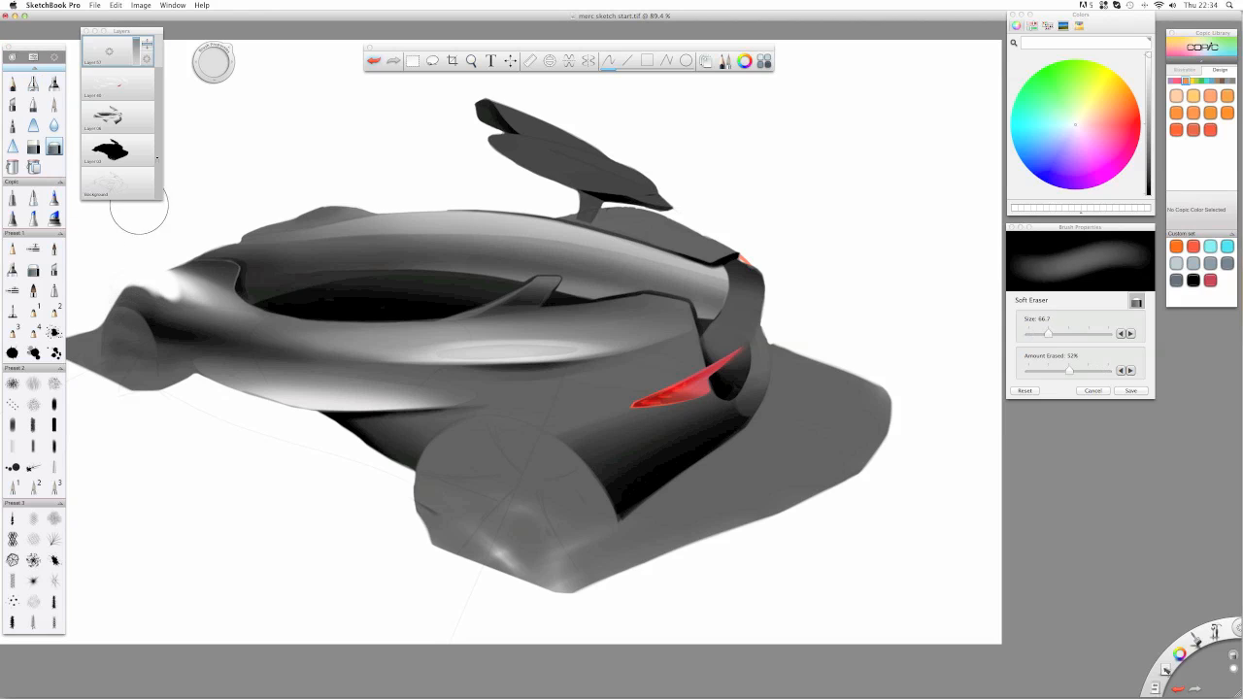
drag(211, 63, 179, 65)
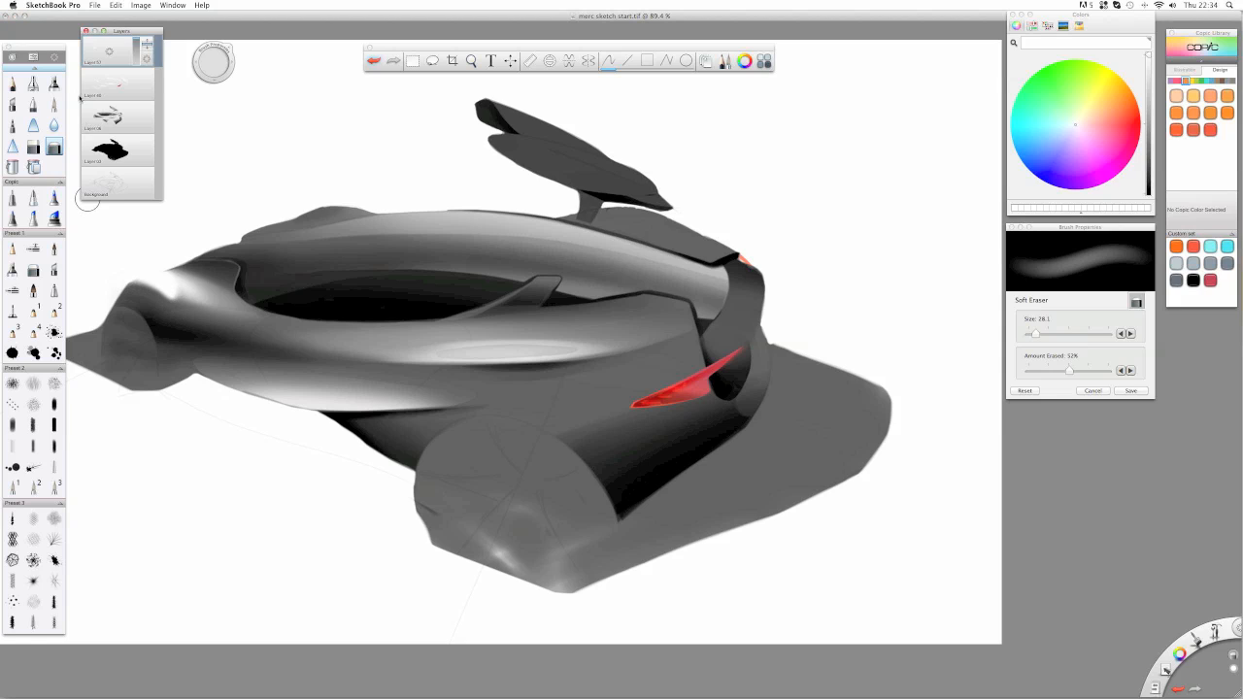
drag(129, 44, 136, 49)
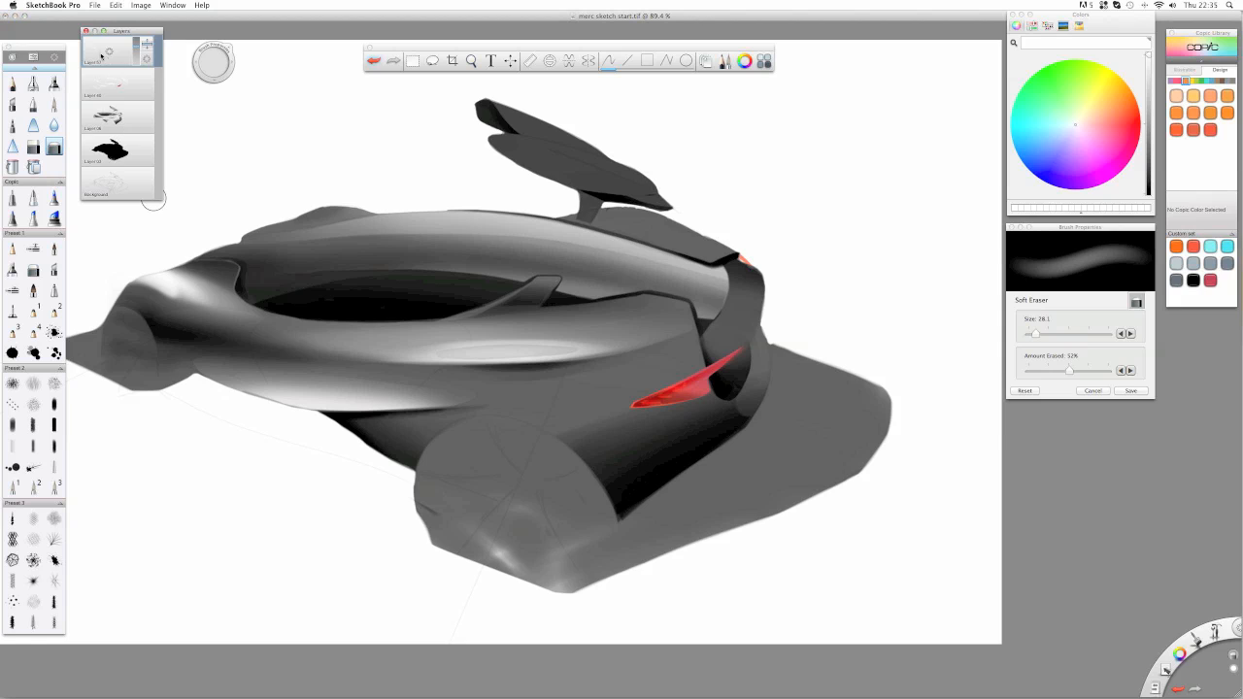
drag(109, 51, 79, 74)
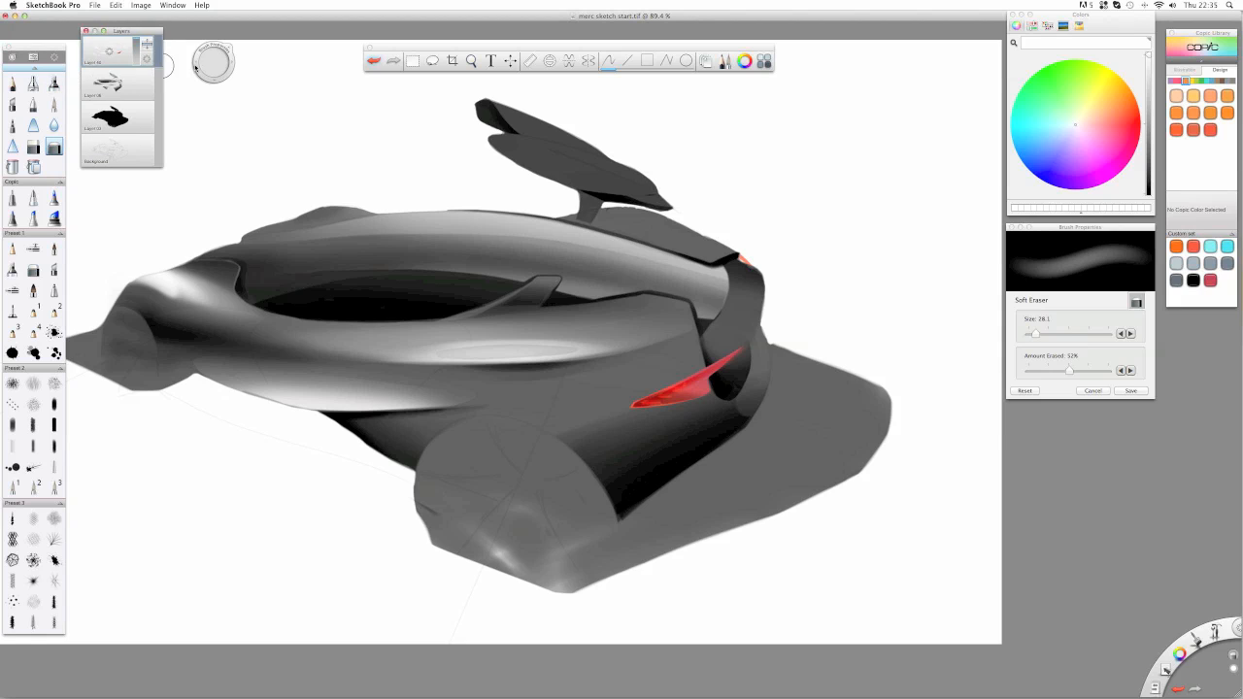
- Tone down the merged highlight on top of the front fender with the Soft Eraser at size 86.3 and 20% erased
drag(199, 67, 222, 66)
mouse_move(1045, 373)
mouse_down()
mouse_move(1033, 374)
mouse_move(1061, 337)
mouse_up()
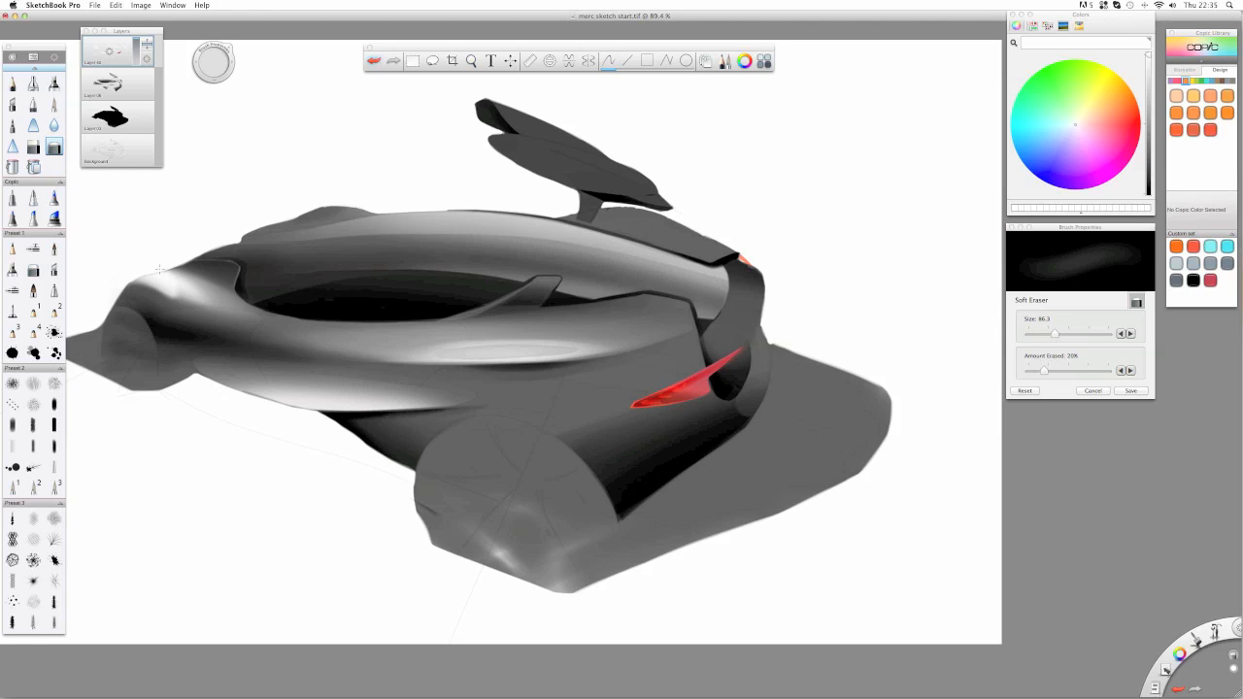
mouse_move(173, 257)
mouse_down()
mouse_move(242, 284)
mouse_move(199, 287)
mouse_up()
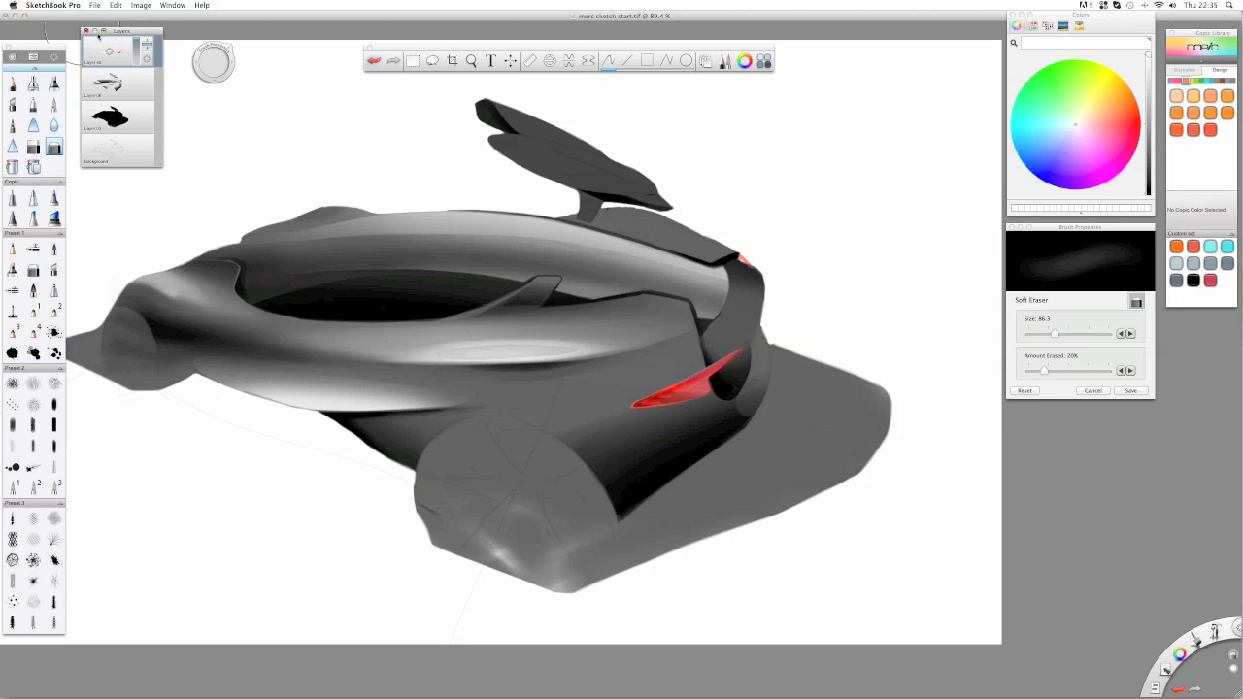
- Add a new layer and airbrush a short white highlight over the left-hand fender's crest at size 20.3 and 92% flow
drag(109, 52, 107, 27)
click(33, 83)
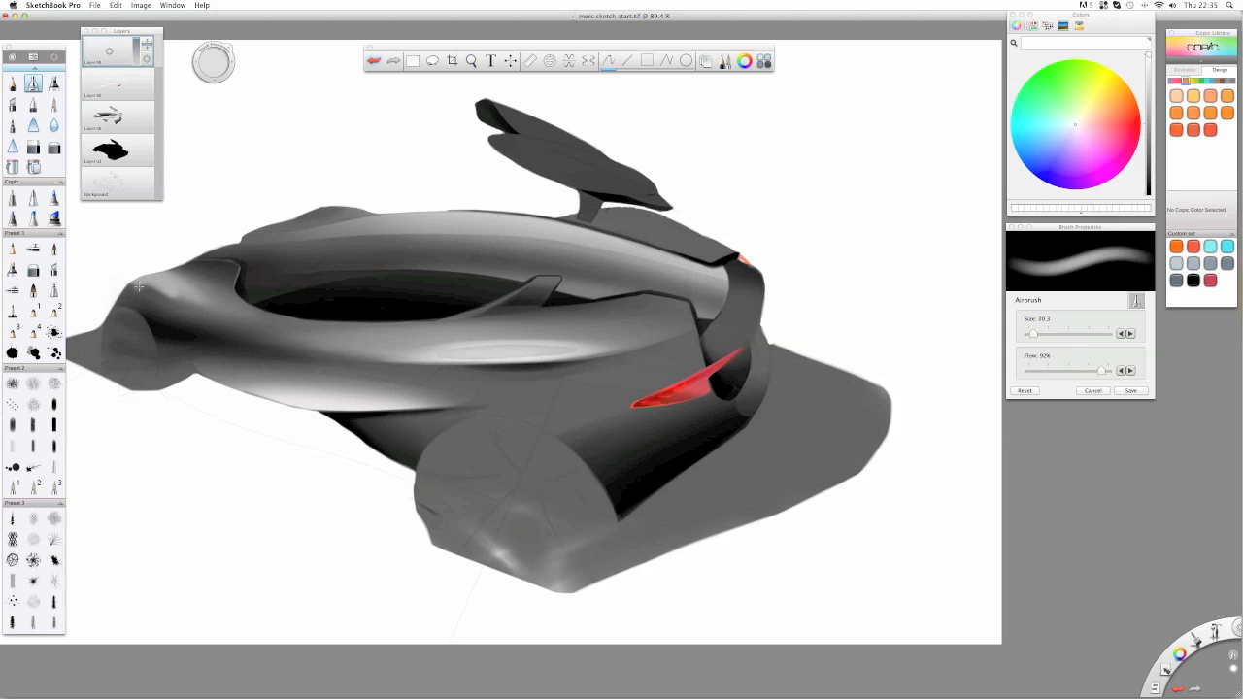
drag(139, 287, 153, 291)
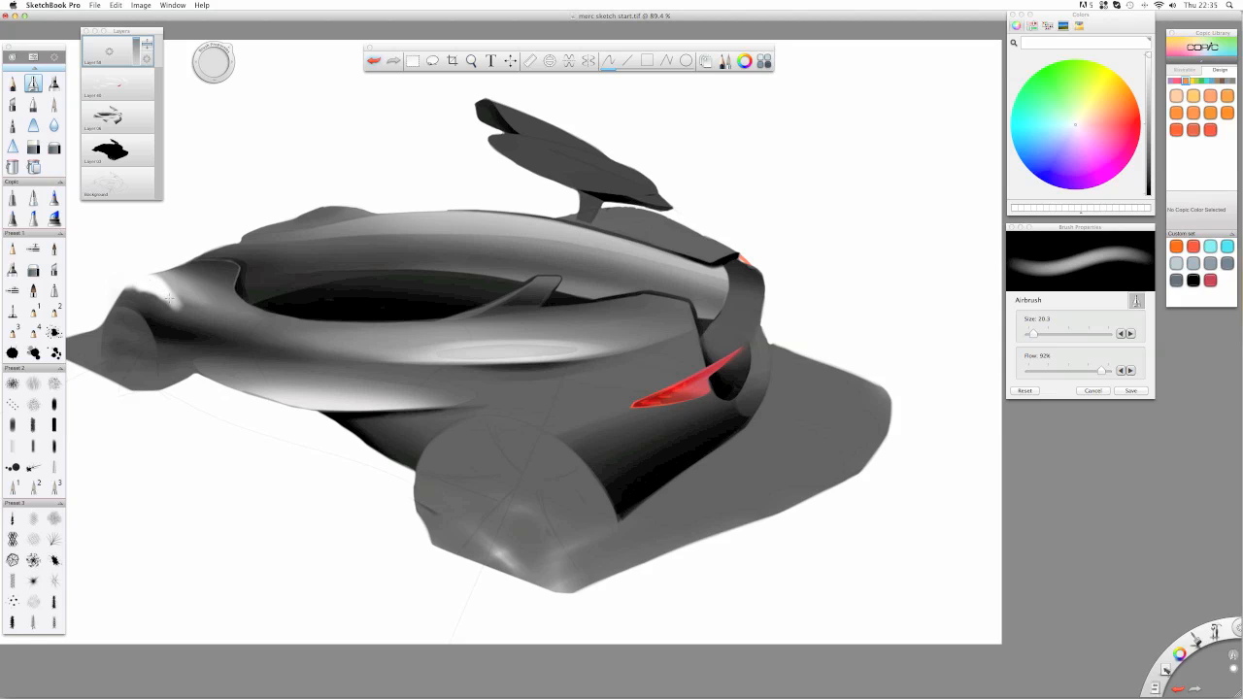
- Trim the left-hand fender highlight with the Hard Eraser at size 19.3 and fade it with the Soft Eraser at size 86.3, 20% erased
click(33, 147)
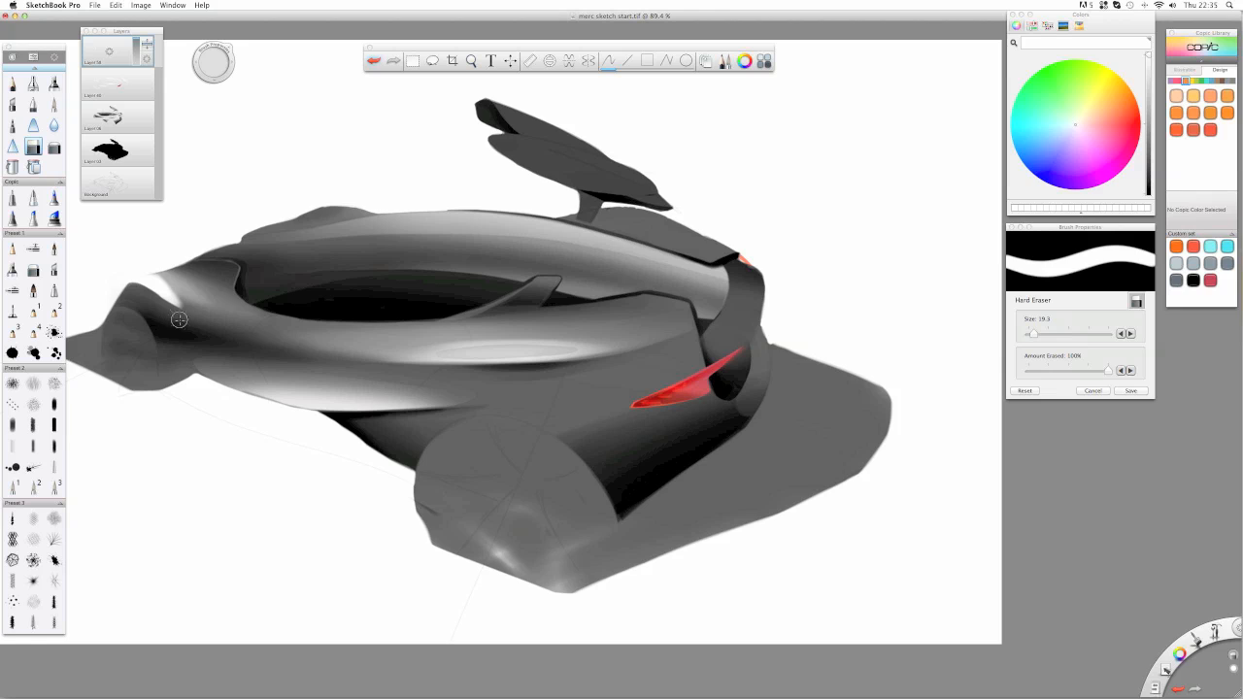
click(55, 146)
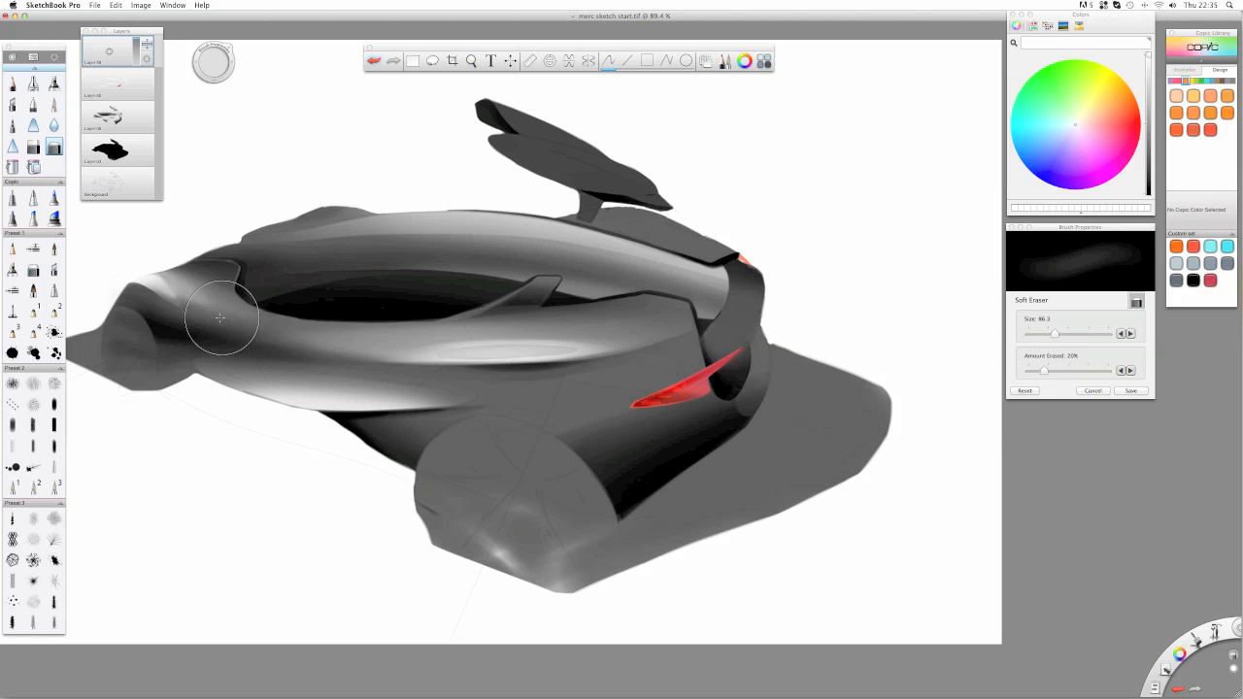
drag(105, 303, 72, 285)
mouse_move(161, 285)
mouse_down()
mouse_move(254, 314)
mouse_move(139, 286)
mouse_move(188, 294)
mouse_up()
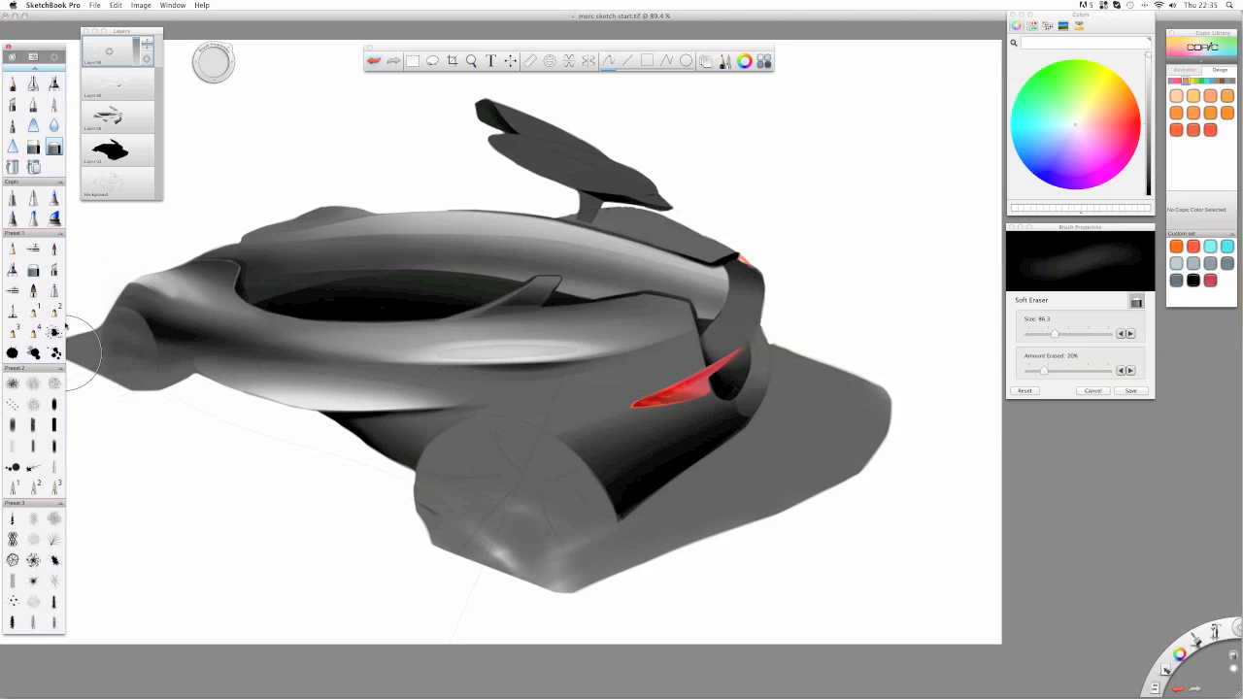
- Airbrush a longer white streak along the left-hand fender's crest and soften its edges with the Soft Eraser at 20% erased
click(33, 83)
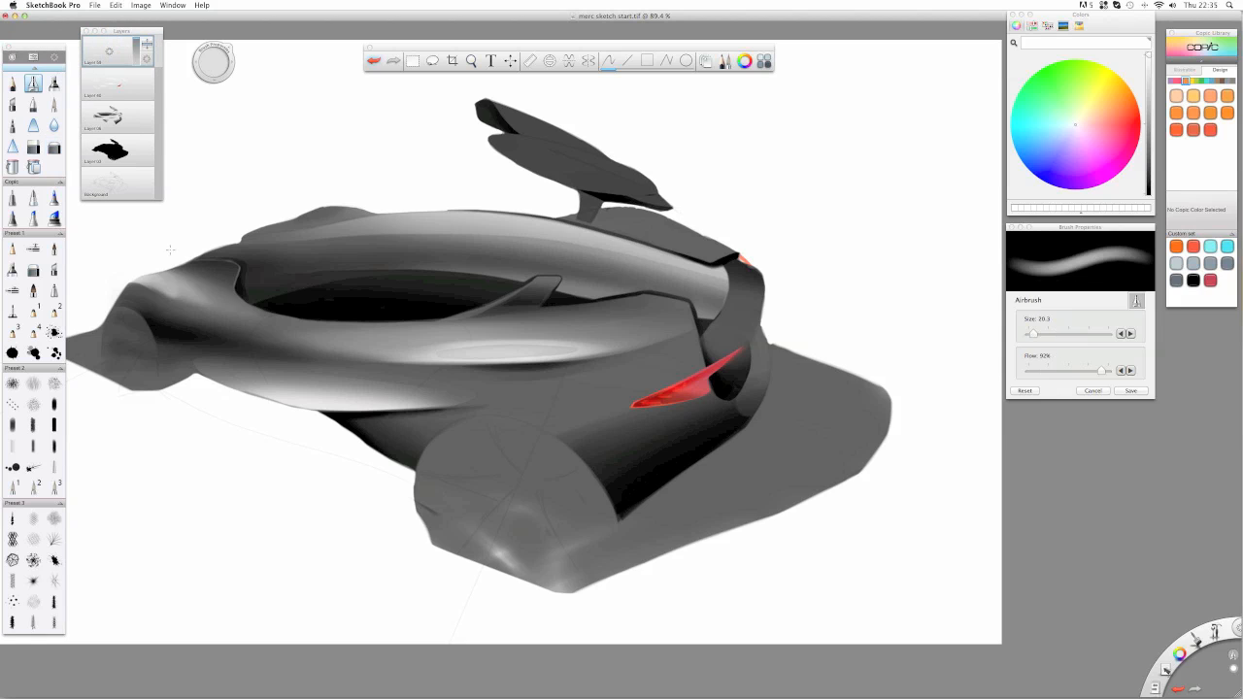
drag(138, 278, 219, 313)
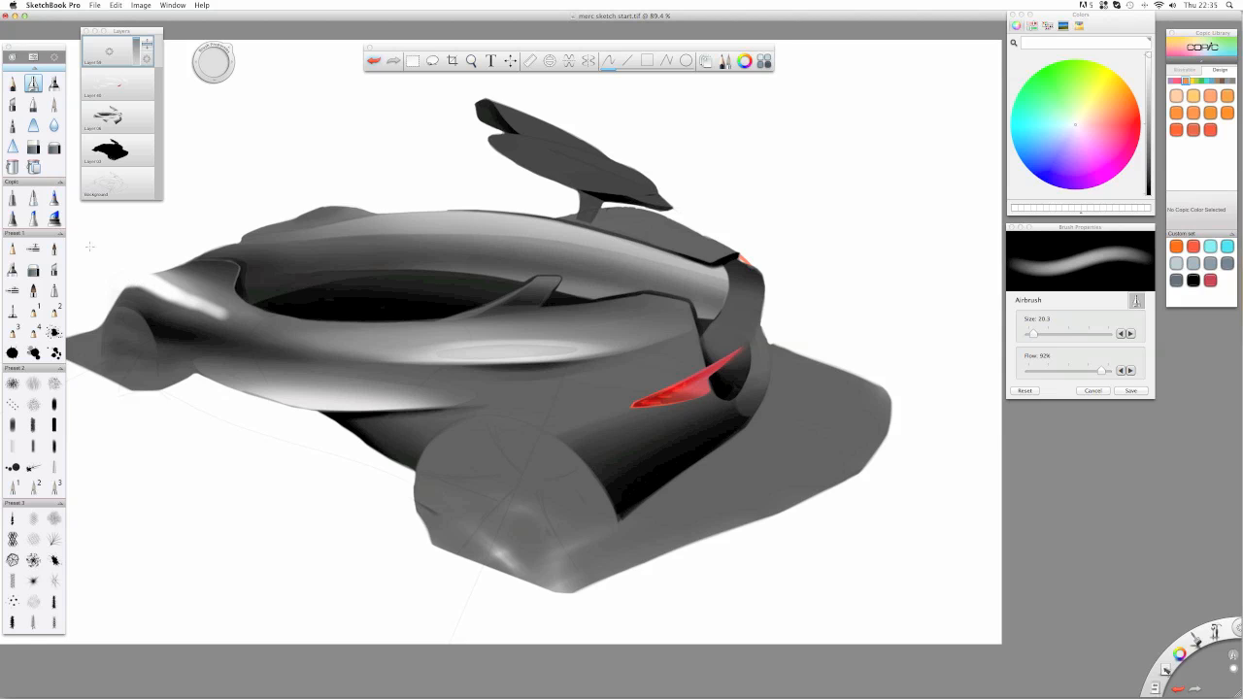
click(54, 147)
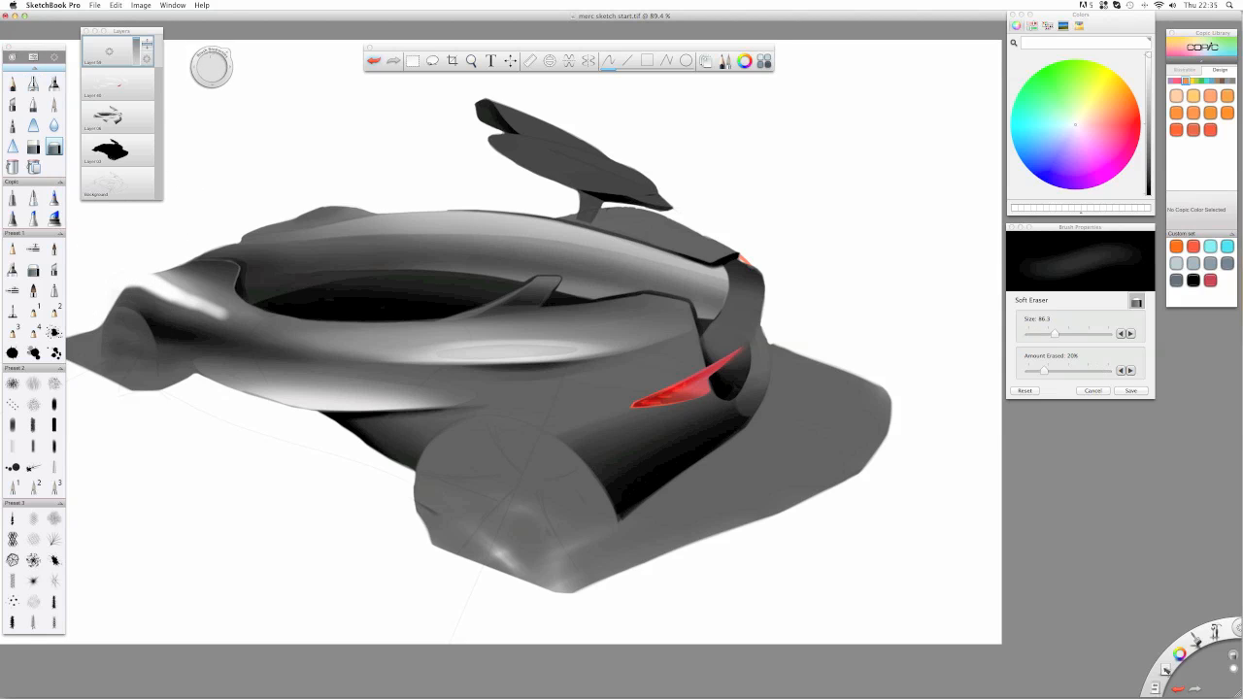
drag(208, 75, 201, 146)
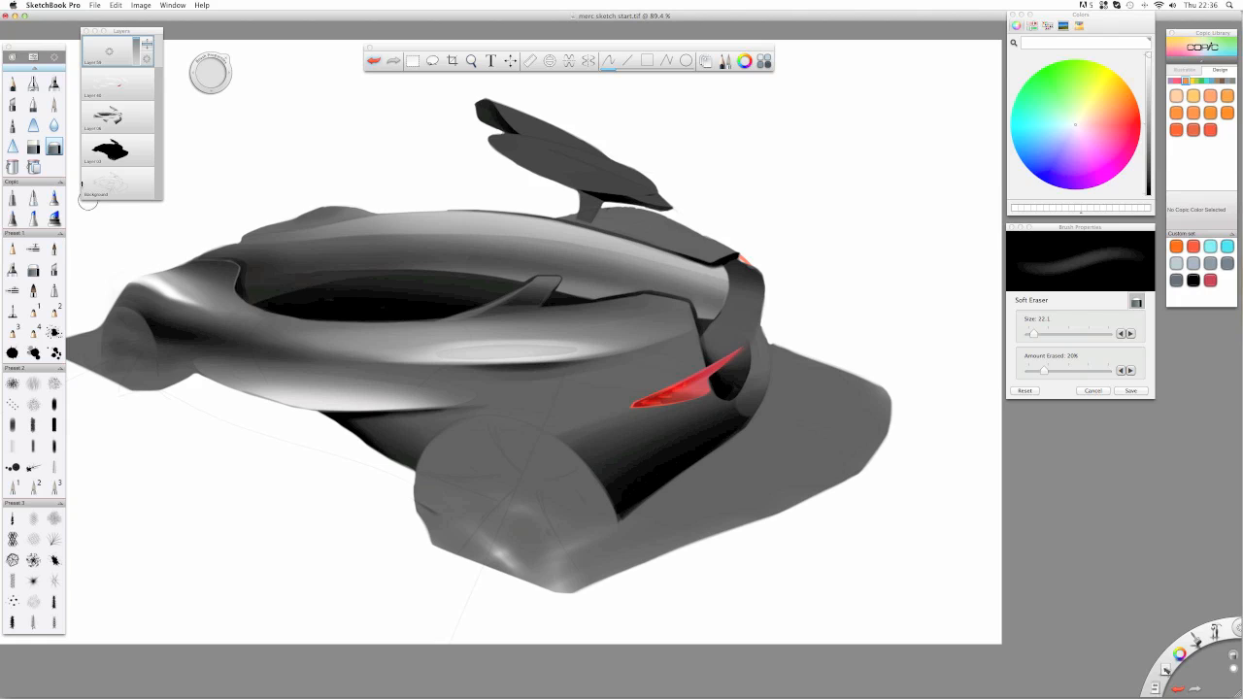
drag(210, 73, 230, 73)
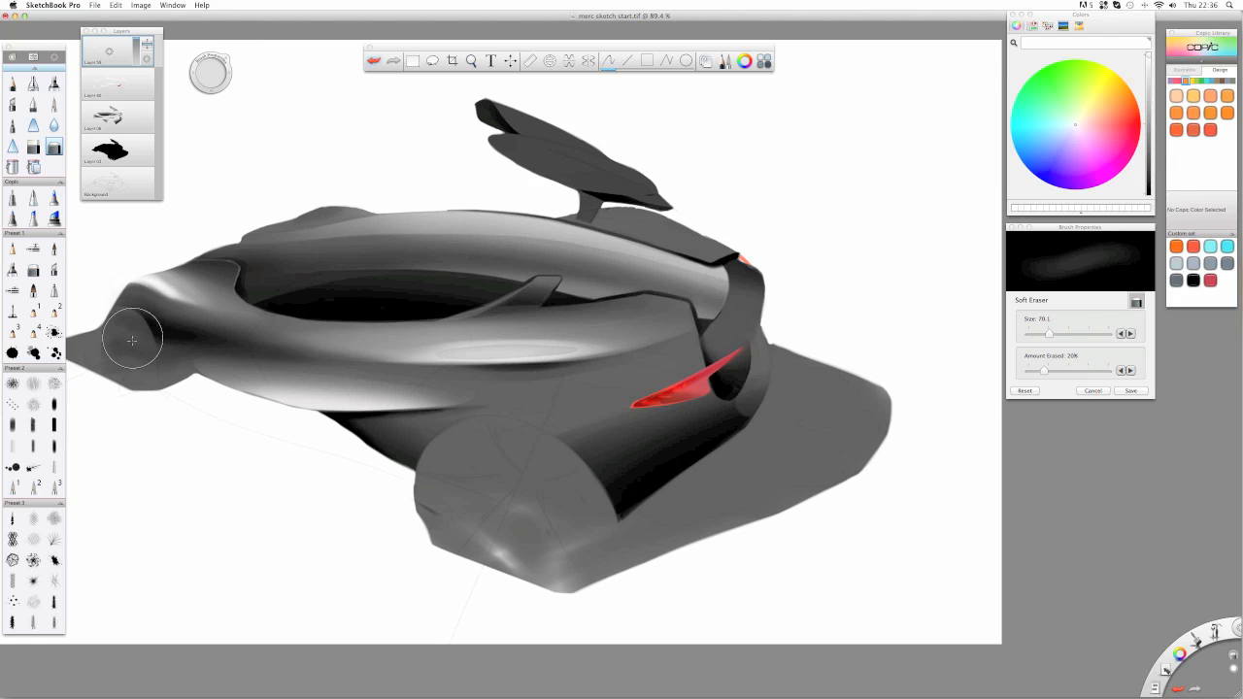
drag(185, 279, 155, 285)
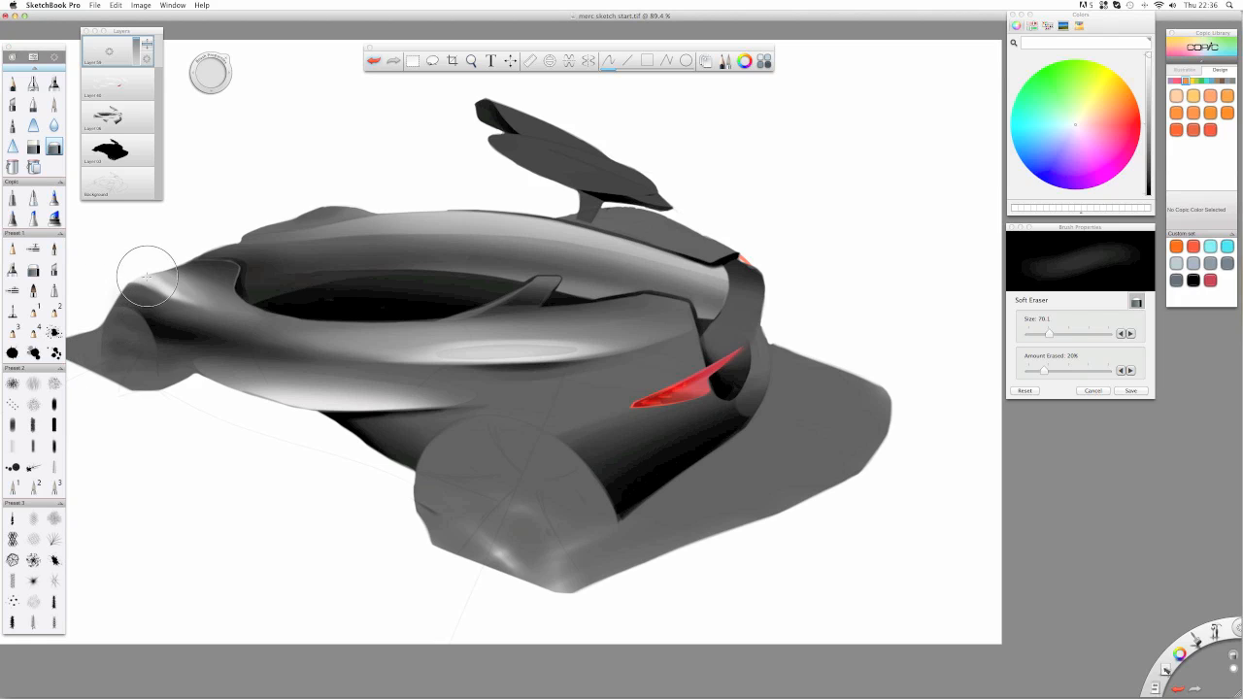
- Airbrush broad white strokes from the left-hand fender across the cockpit's front rim at size 43.9 and 92% flow
click(107, 87)
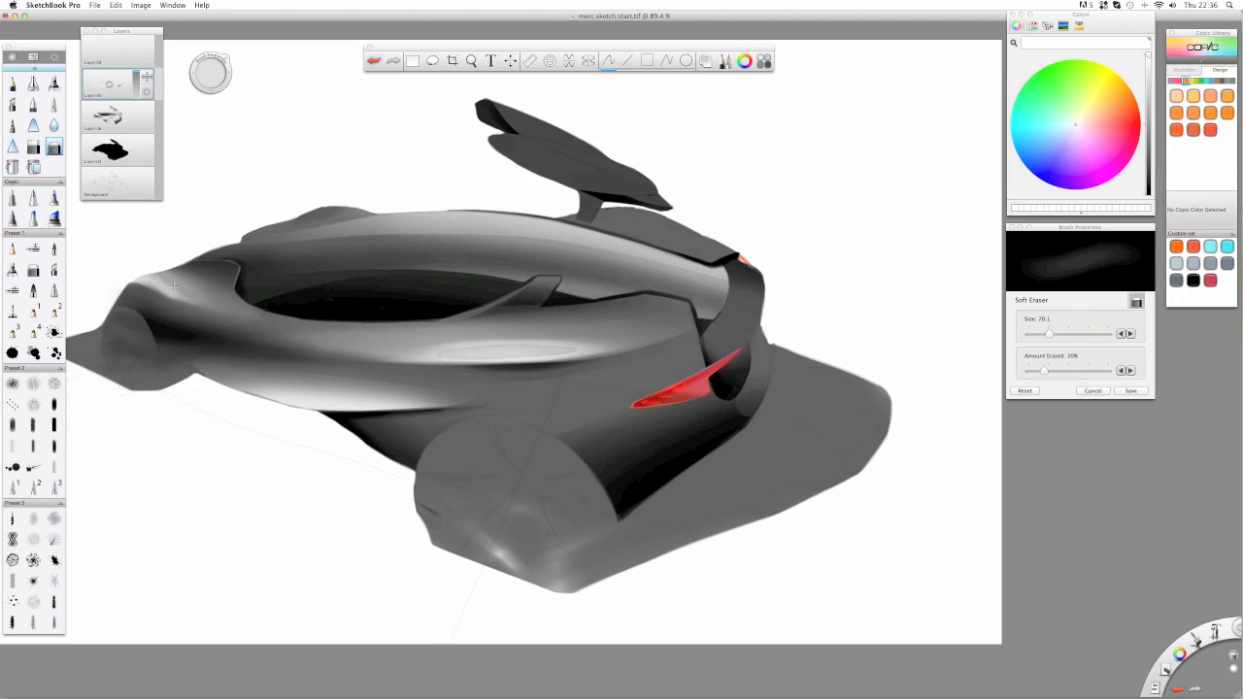
click(109, 51)
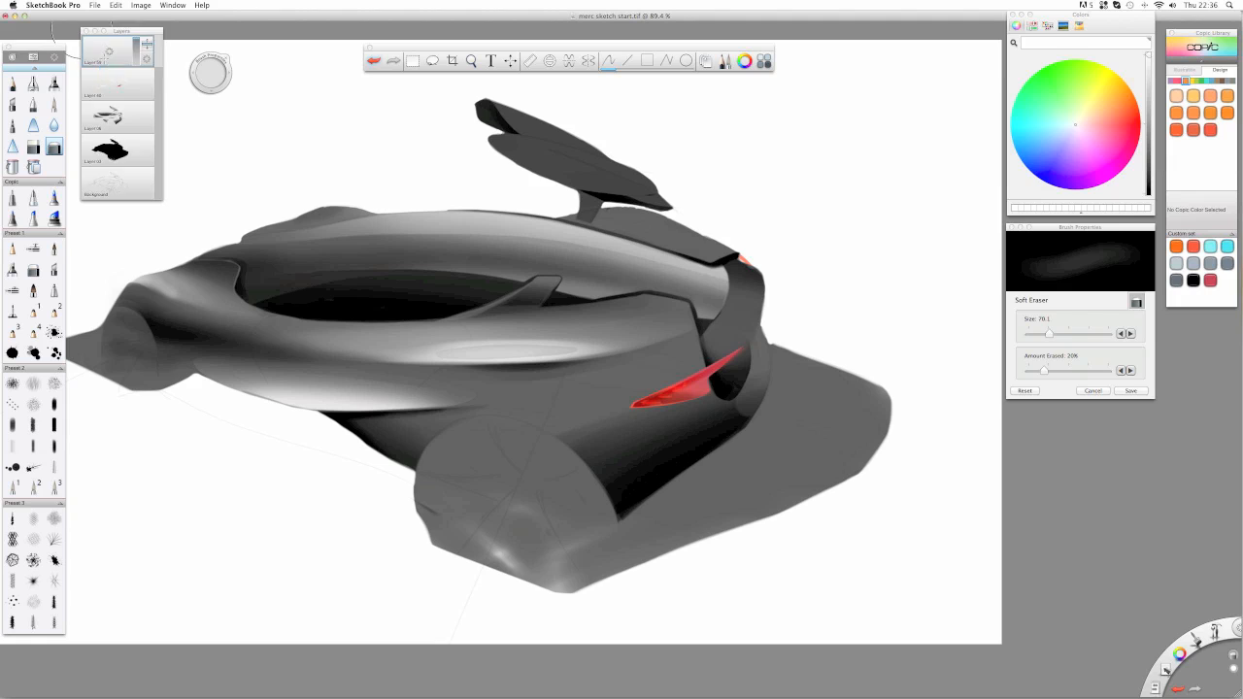
click(33, 84)
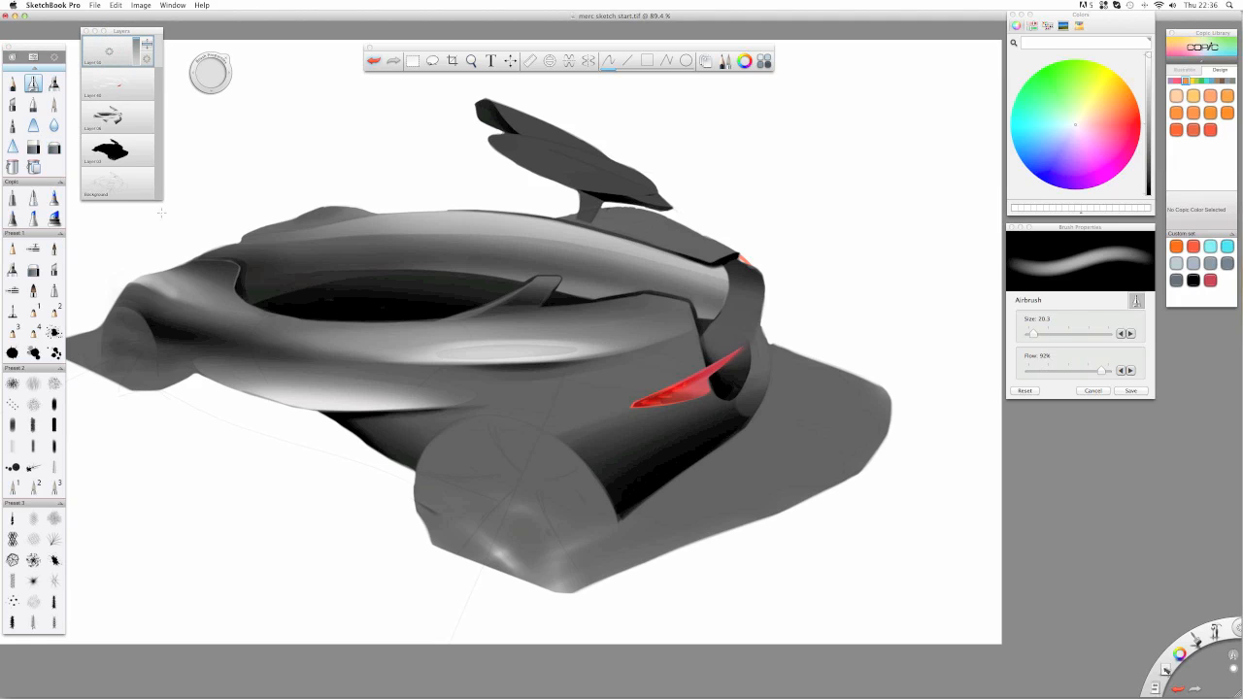
drag(209, 77, 233, 78)
mouse_move(138, 284)
mouse_down()
mouse_move(201, 311)
mouse_move(129, 264)
mouse_move(250, 322)
mouse_move(133, 251)
mouse_move(301, 327)
mouse_move(128, 280)
mouse_move(228, 312)
mouse_move(157, 267)
mouse_move(265, 313)
mouse_move(113, 285)
mouse_move(298, 339)
mouse_up()
drag(184, 266, 314, 309)
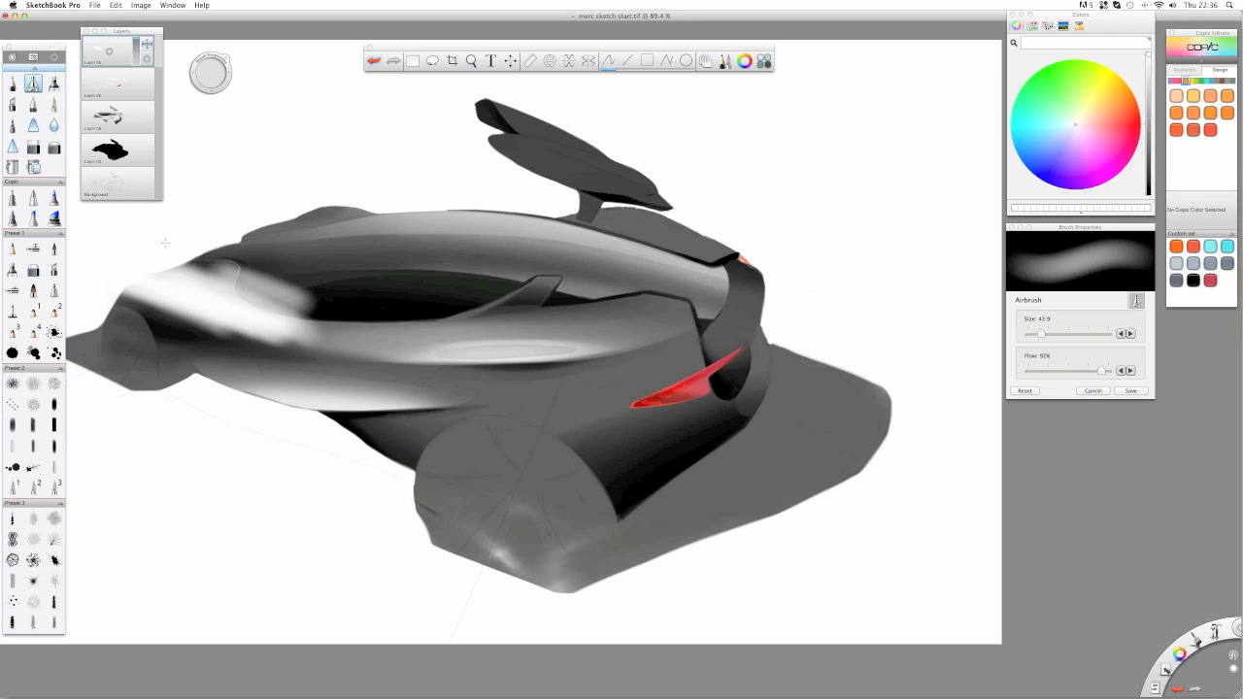
- Soften the broad glow with the Soft Eraser at size 89.3, 20% erased, and trim it along the cockpit rim with the Hard Eraser at size 31.4
click(54, 147)
drag(210, 73, 210, 46)
mouse_move(180, 226)
mouse_down()
mouse_move(319, 284)
mouse_move(151, 226)
mouse_move(261, 266)
mouse_move(196, 232)
mouse_move(320, 290)
mouse_move(121, 314)
mouse_move(99, 292)
mouse_move(109, 309)
mouse_move(356, 364)
mouse_move(144, 333)
mouse_move(361, 367)
mouse_up()
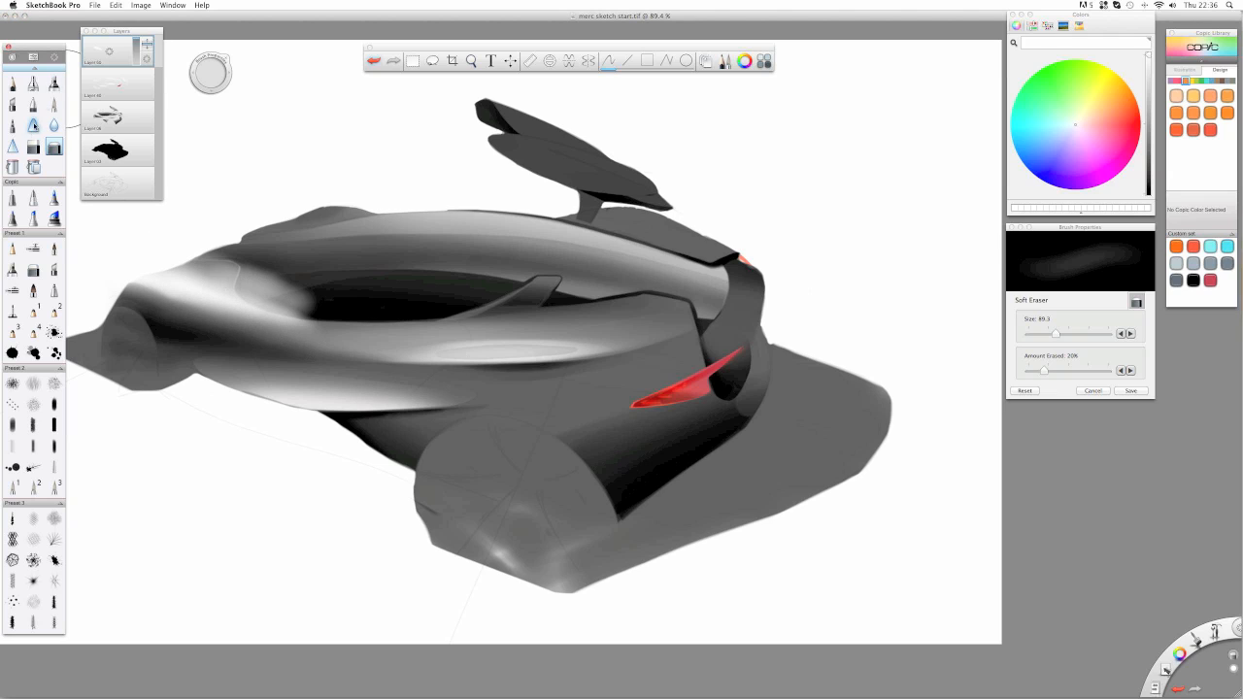
click(33, 146)
drag(195, 81, 246, 163)
mouse_move(257, 268)
mouse_down()
mouse_move(315, 306)
mouse_move(277, 272)
mouse_move(266, 274)
mouse_move(335, 309)
mouse_move(251, 284)
mouse_up()
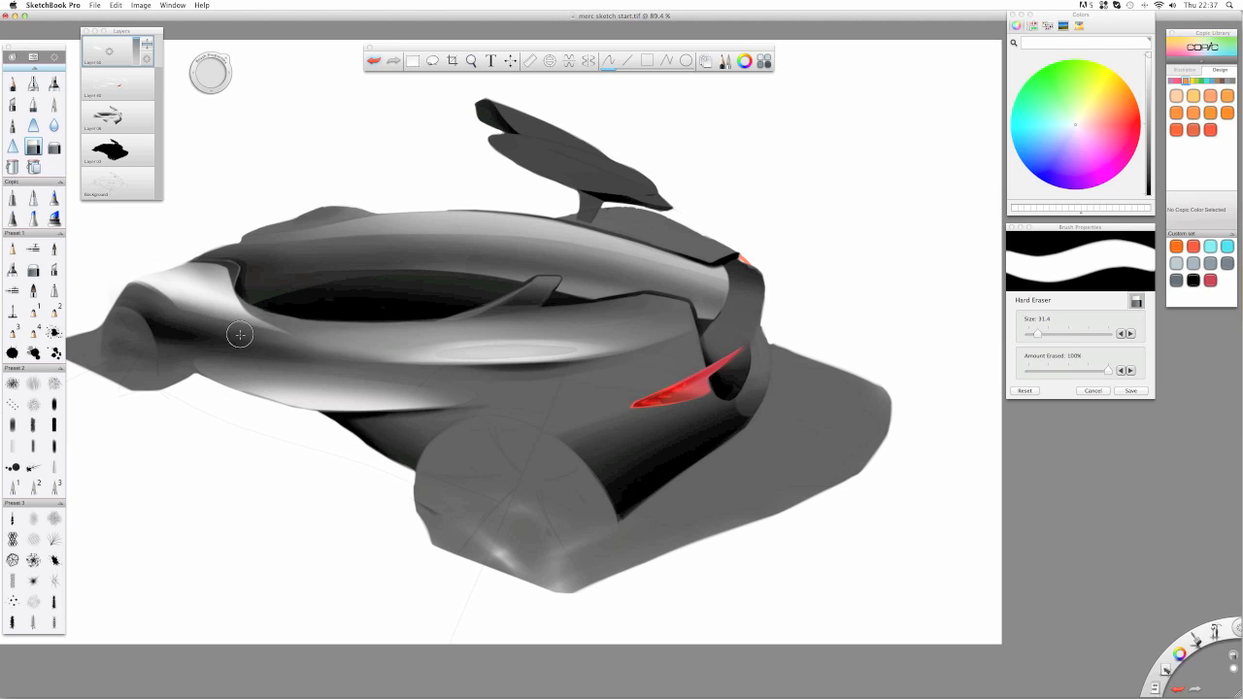
- Fade the trimmed glow beside the cockpit rim with the Soft Eraser at size 89.3 and 20% erased, and merge it down
click(55, 146)
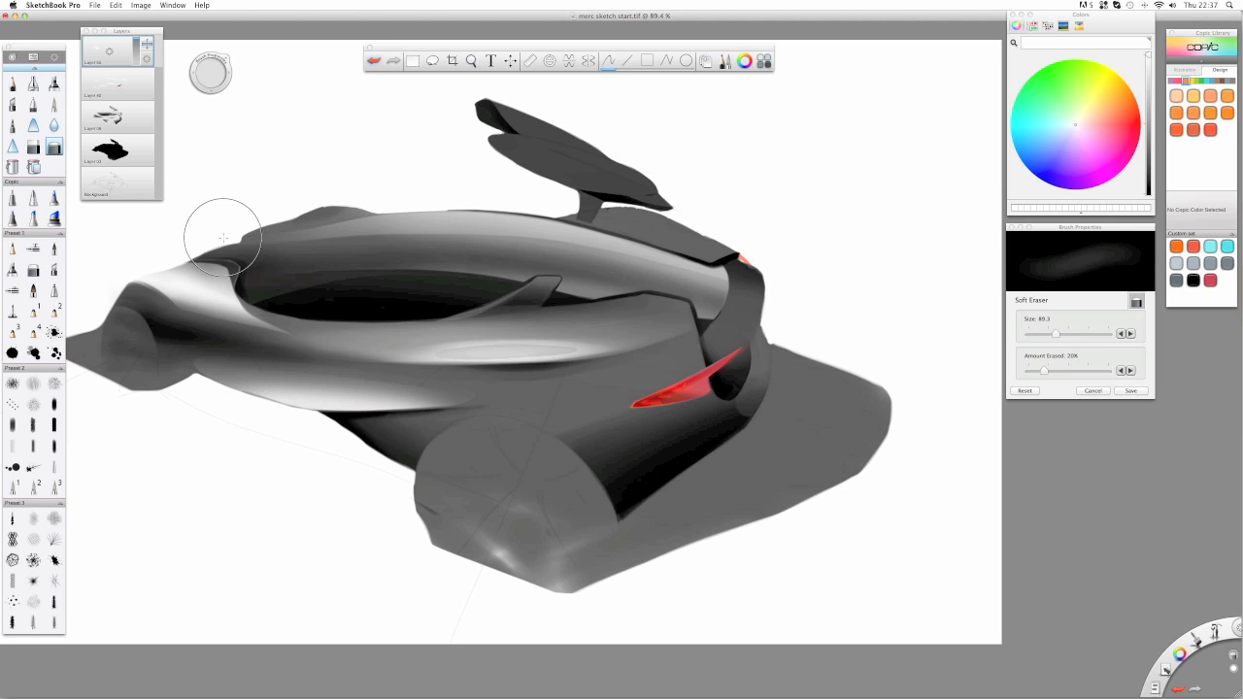
drag(192, 245, 295, 361)
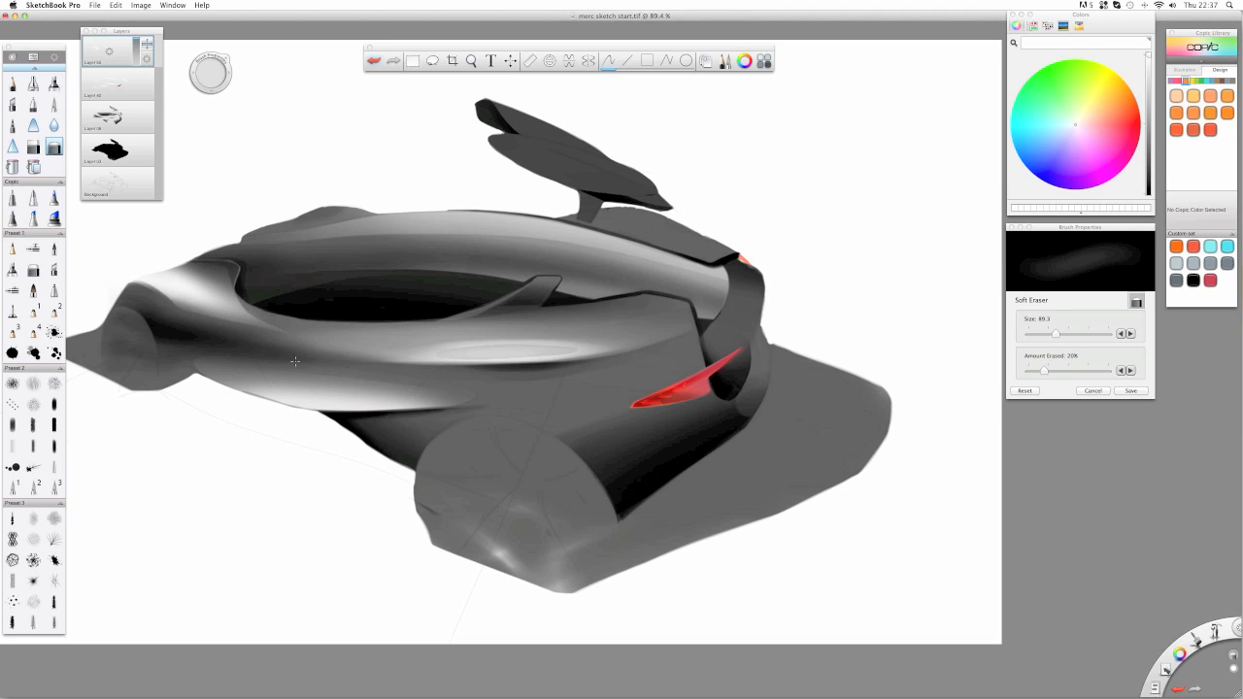
drag(227, 284, 300, 347)
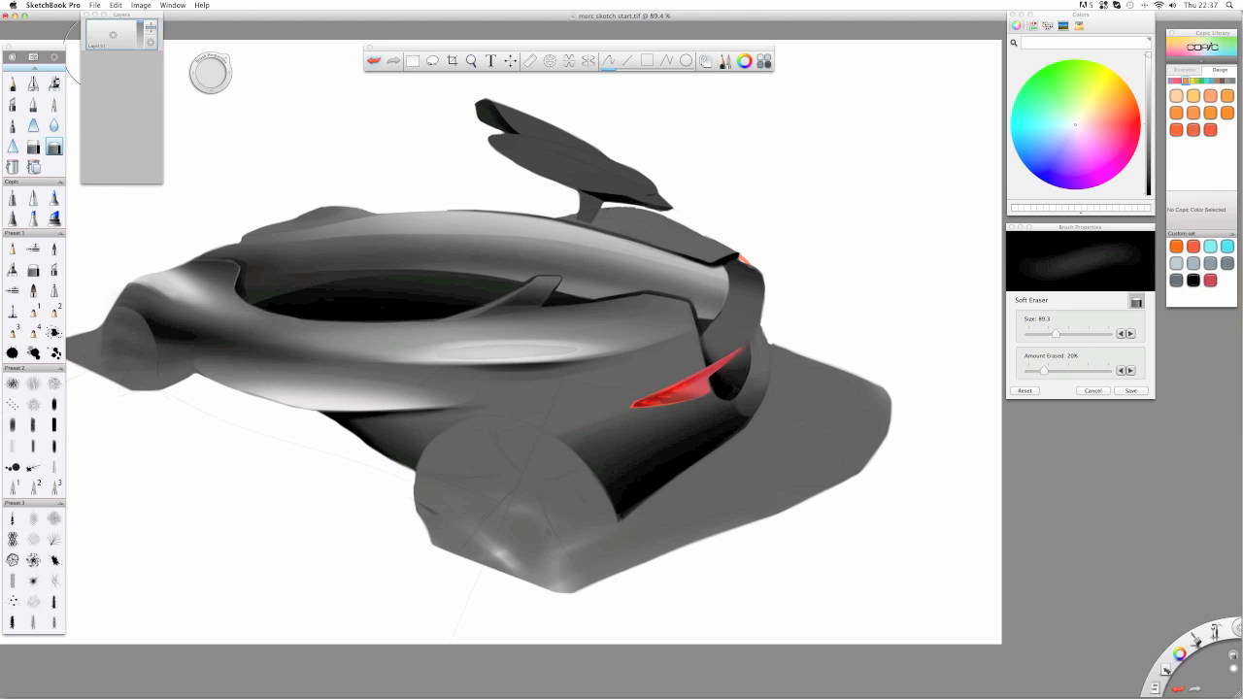
- Airbrush a small white highlight above the left-hand wheel arch and clean it up with the Hard Eraser at size 31.4 and the Soft Eraser
click(33, 84)
mouse_move(155, 292)
mouse_down()
mouse_move(125, 280)
mouse_move(172, 287)
mouse_move(142, 316)
mouse_move(124, 303)
mouse_move(156, 331)
mouse_move(117, 303)
mouse_up()
click(33, 146)
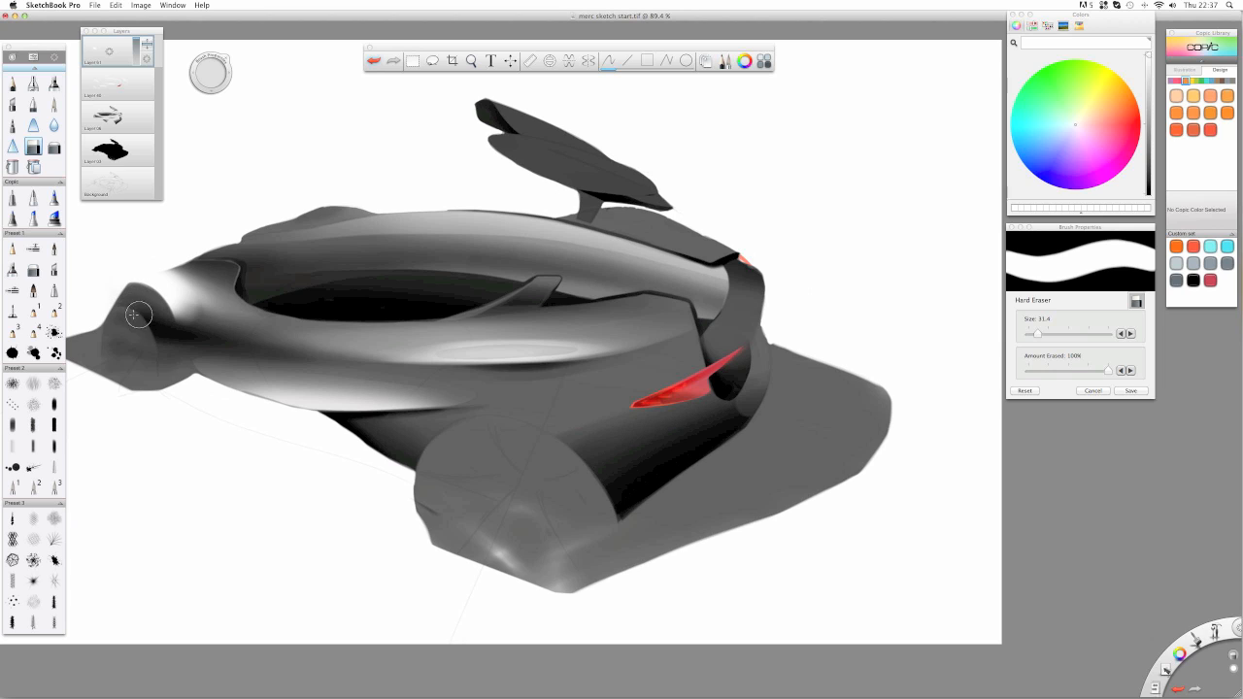
click(55, 147)
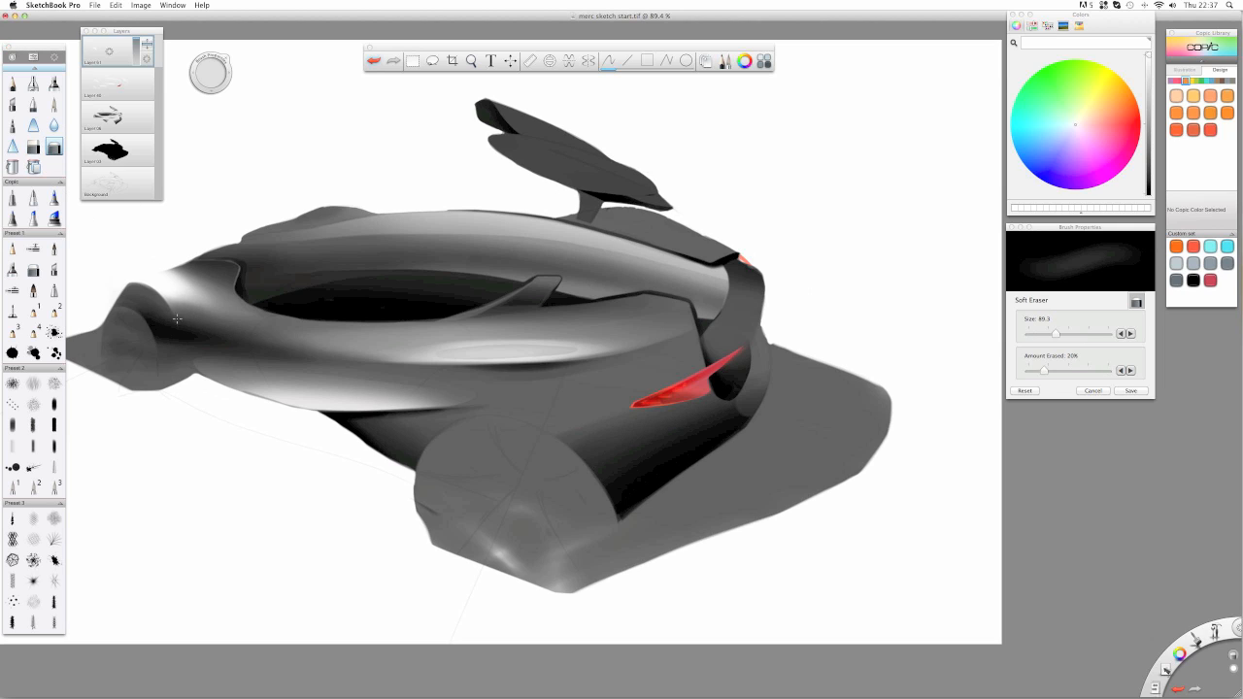
mouse_move(176, 319)
mouse_down()
mouse_move(135, 309)
mouse_move(119, 333)
mouse_move(164, 314)
mouse_move(138, 316)
mouse_move(215, 301)
mouse_move(139, 243)
mouse_move(178, 248)
mouse_move(158, 325)
mouse_up()
- Airbrush a horizontal white band from the left-hand wheel arch into the cockpit opening at size 43.9 on a new layer
drag(110, 51, 105, 38)
click(33, 84)
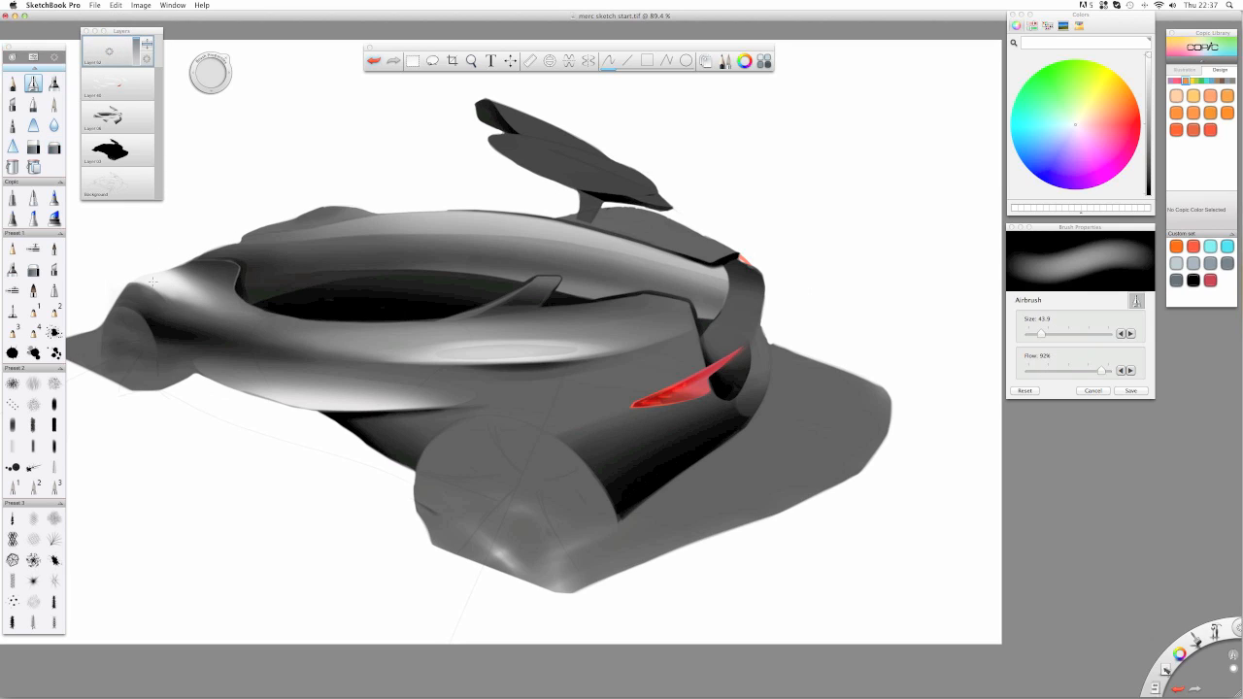
drag(150, 291, 296, 291)
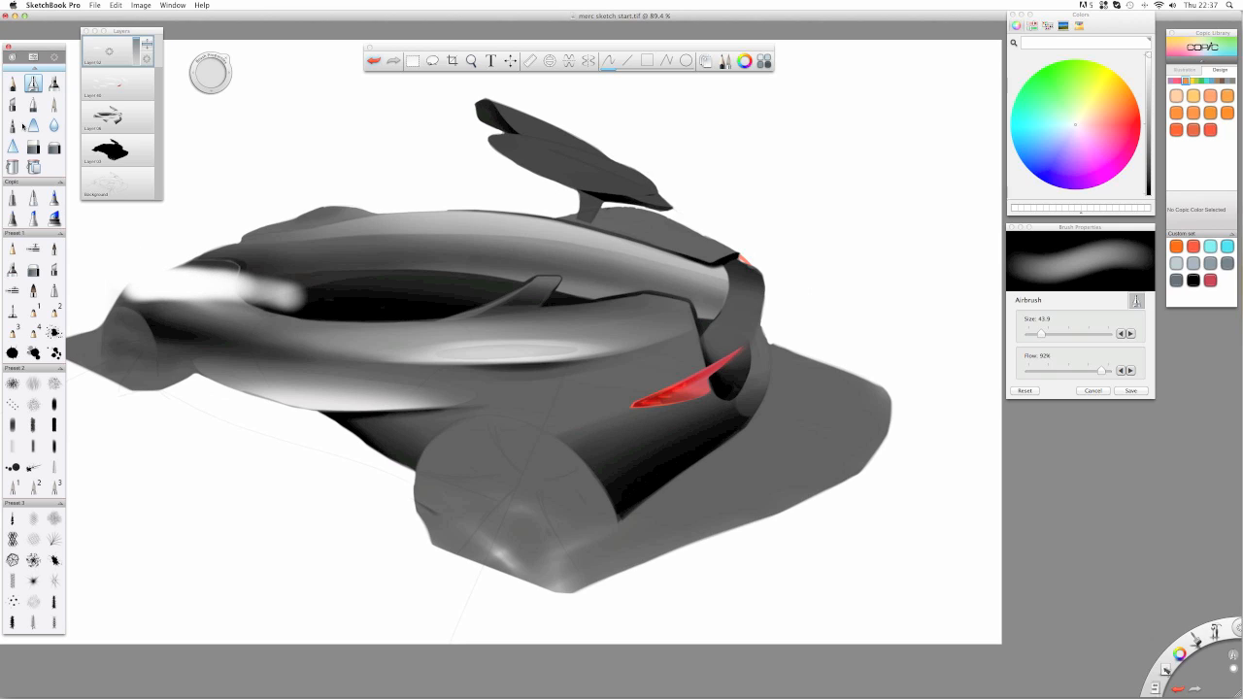
- Trim the white band along the wheel arch, its lower edge and the cockpit rim with the Hard Eraser at size 31.4
click(33, 147)
drag(155, 311, 296, 305)
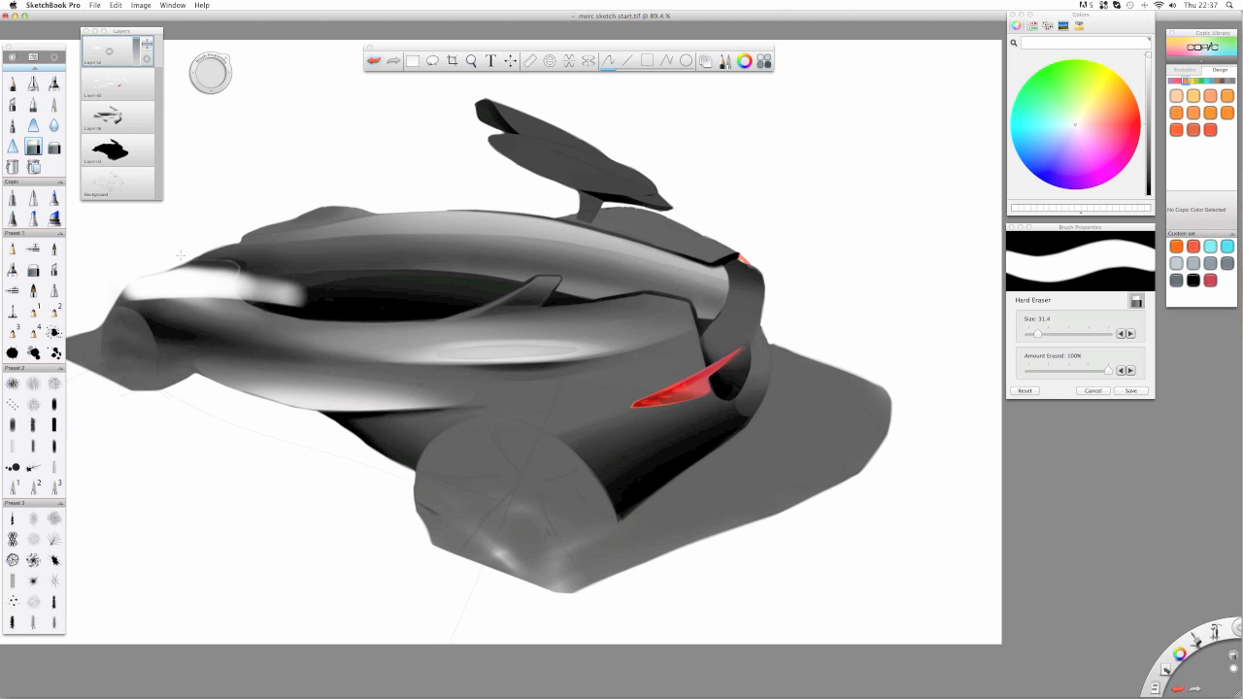
mouse_move(111, 267)
mouse_down()
mouse_move(116, 292)
mouse_move(139, 302)
mouse_up()
mouse_move(257, 258)
mouse_down()
mouse_move(243, 286)
mouse_move(281, 295)
mouse_move(265, 279)
mouse_up()
- Soften the trimmed fender band with the Soft Eraser at size 46.5 and 20% erased, and merge its layer down
click(54, 147)
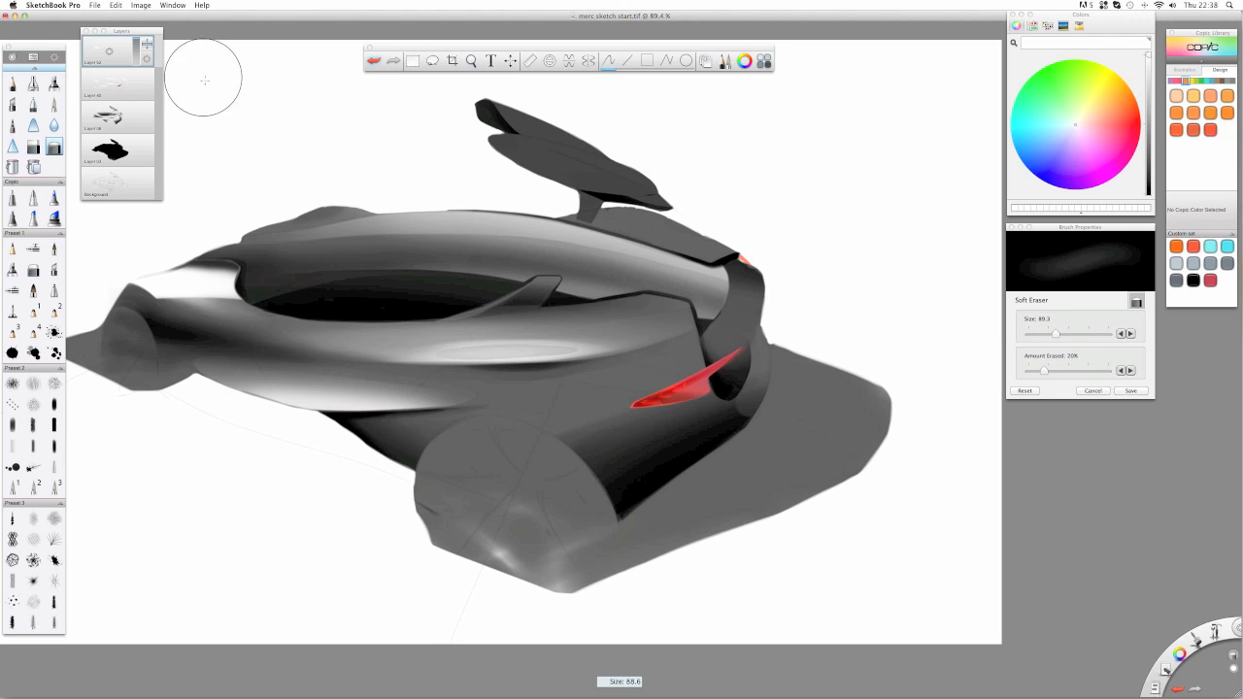
drag(200, 113, 199, 117)
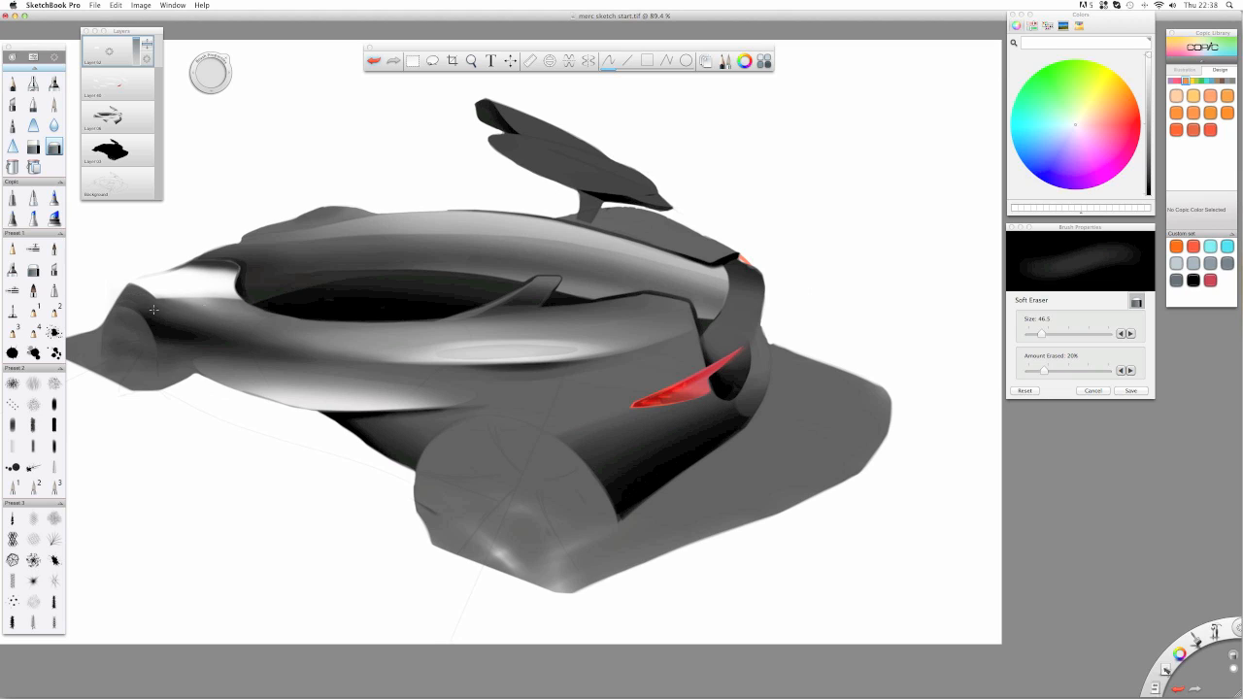
drag(154, 309, 226, 305)
mouse_move(169, 254)
mouse_down()
mouse_move(231, 274)
mouse_move(187, 277)
mouse_move(311, 300)
mouse_move(270, 296)
mouse_up()
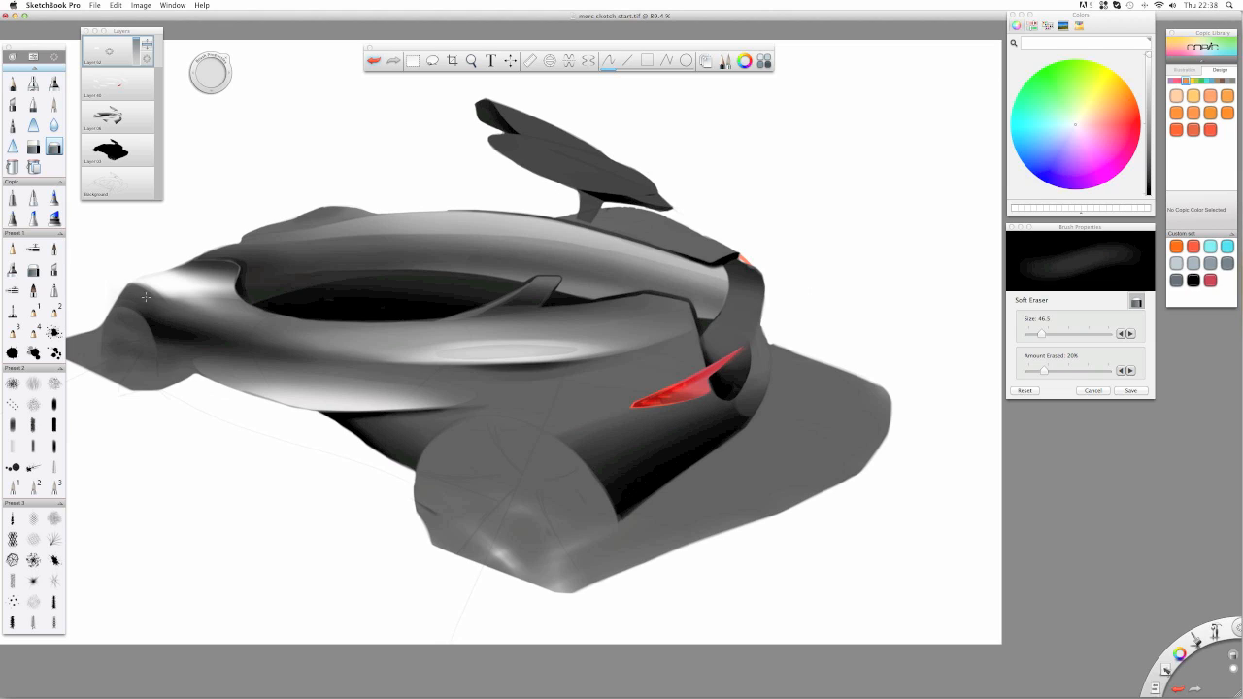
mouse_move(164, 307)
mouse_down()
mouse_move(243, 295)
mouse_move(309, 303)
mouse_up()
drag(136, 289, 183, 320)
mouse_move(203, 275)
mouse_down()
mouse_move(231, 285)
mouse_move(222, 290)
mouse_up()
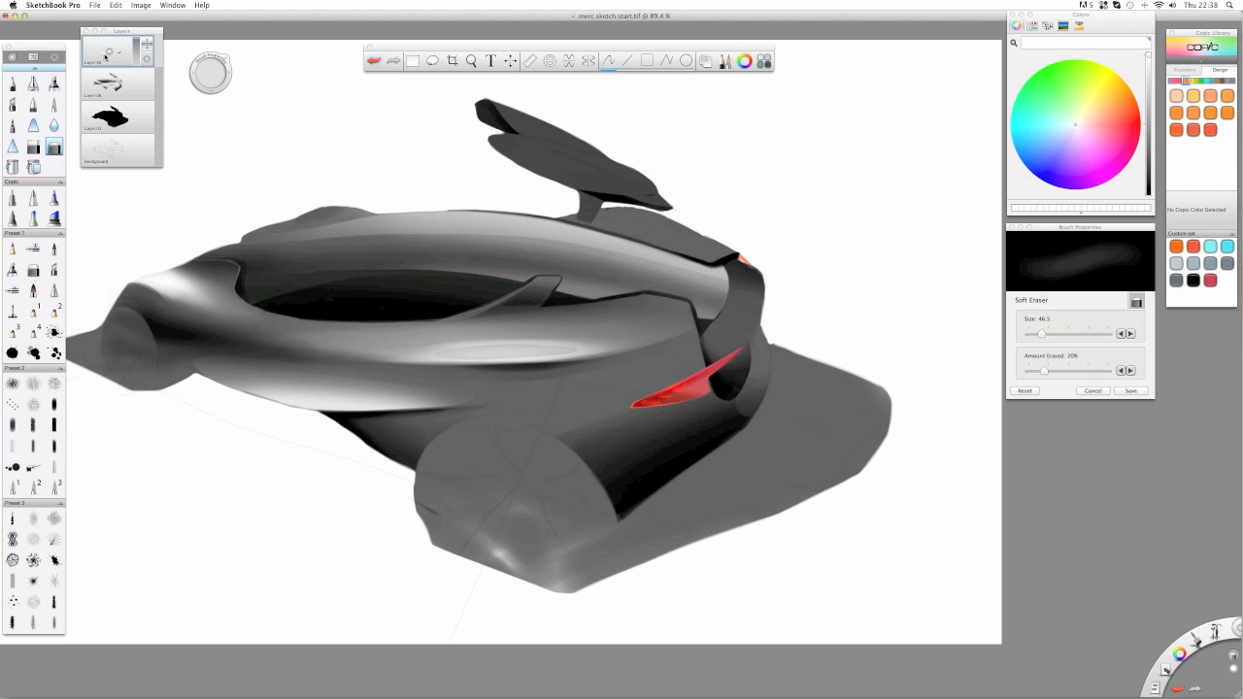
- Airbrush a broad white highlight along the body side below the cockpit on a new layer at size 43.9 and 92% flow
click(33, 83)
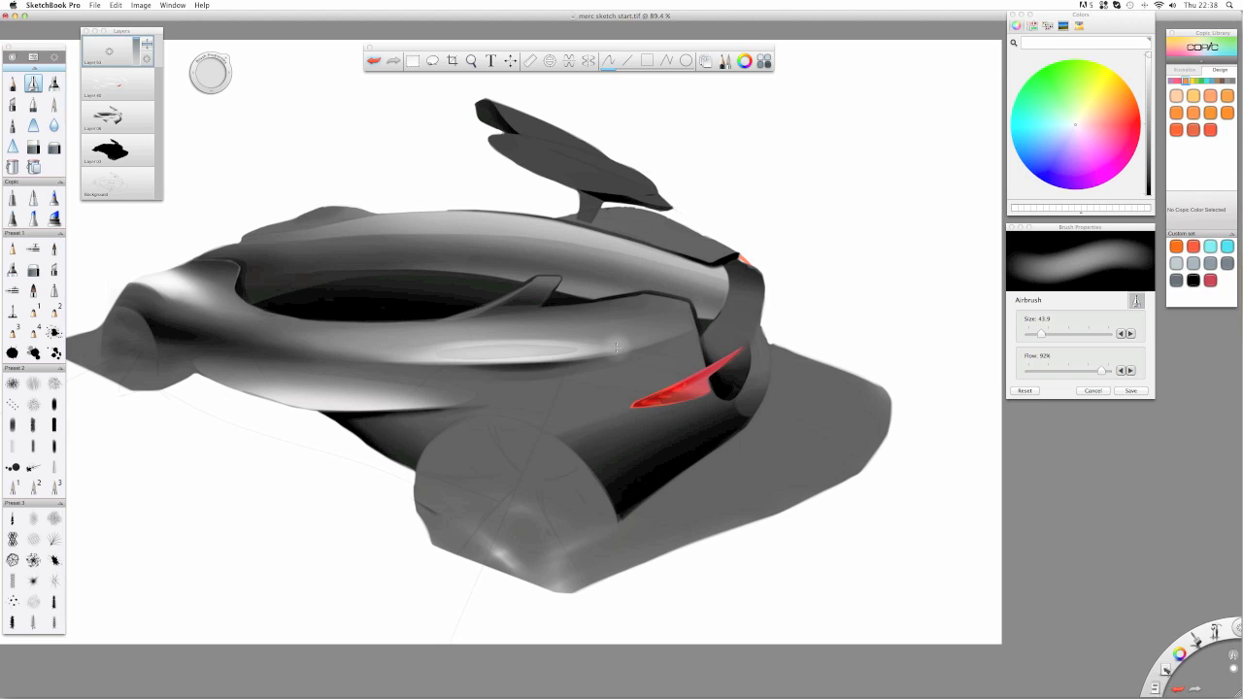
mouse_move(547, 358)
mouse_down()
mouse_move(418, 365)
mouse_move(641, 352)
mouse_move(282, 363)
mouse_up()
drag(623, 360, 386, 371)
drag(219, 285, 202, 273)
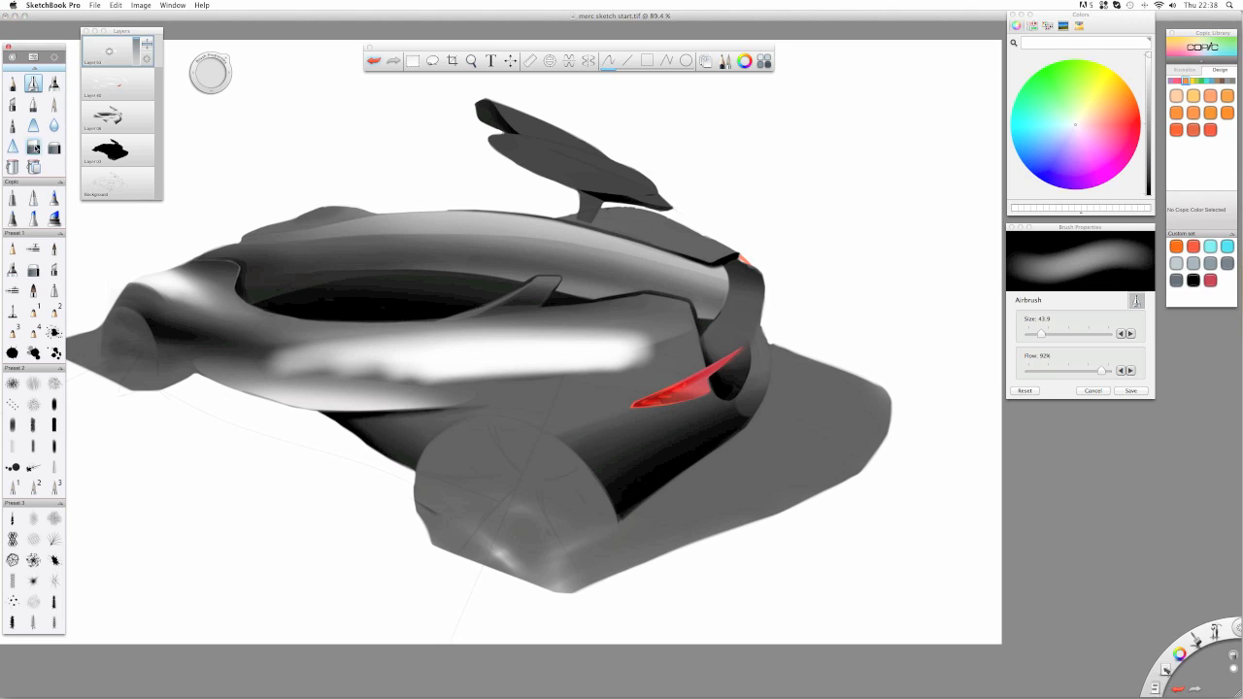
- Trim the body-side highlight along its lower crease and upper edge with the Hard Eraser at size 31.4
click(33, 147)
drag(282, 367, 541, 367)
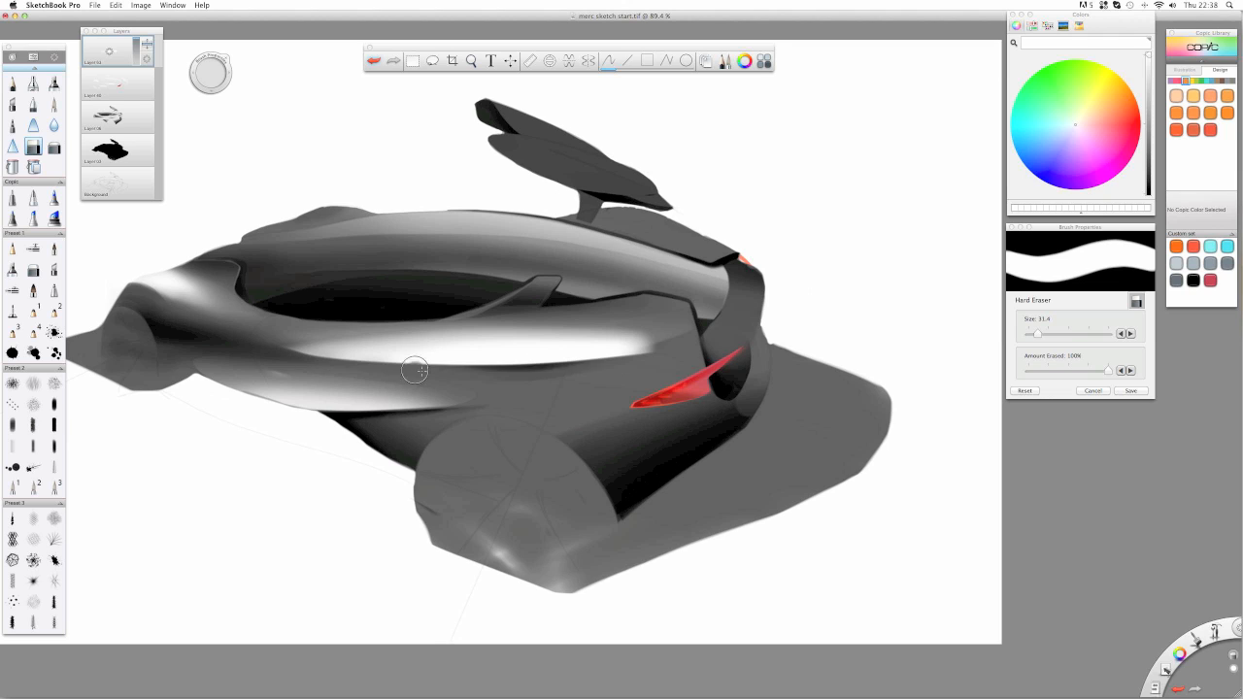
drag(682, 352, 597, 363)
drag(408, 328, 651, 323)
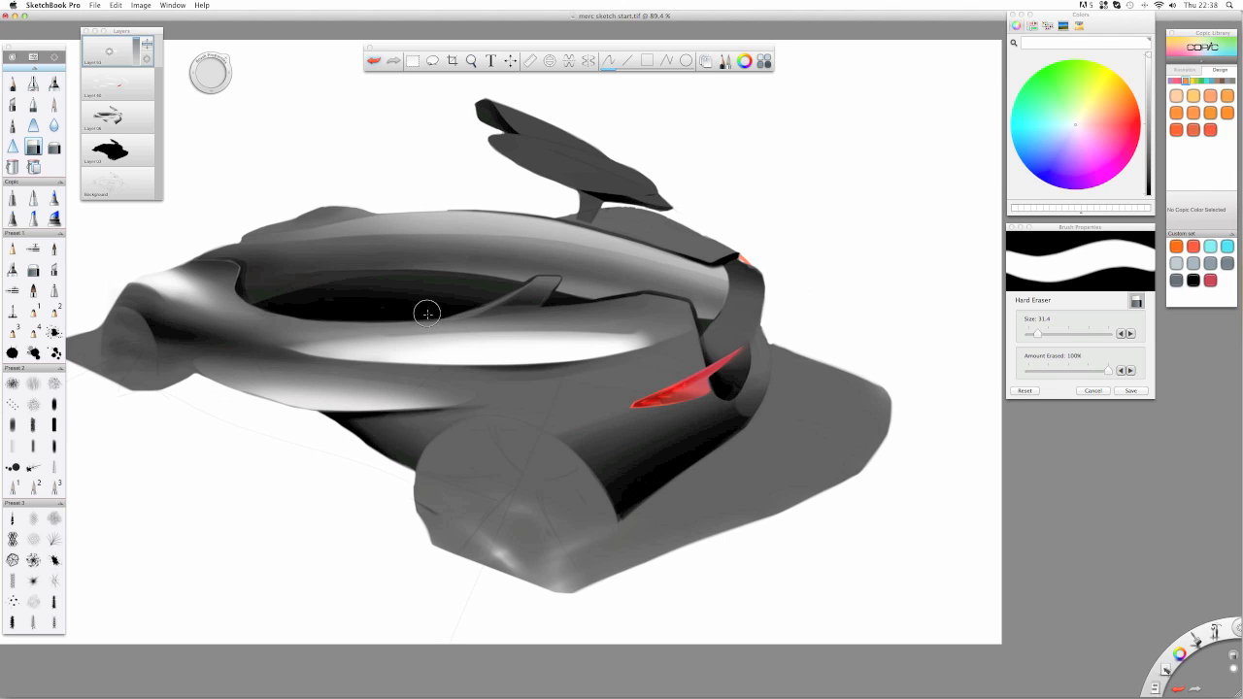
drag(284, 331, 651, 334)
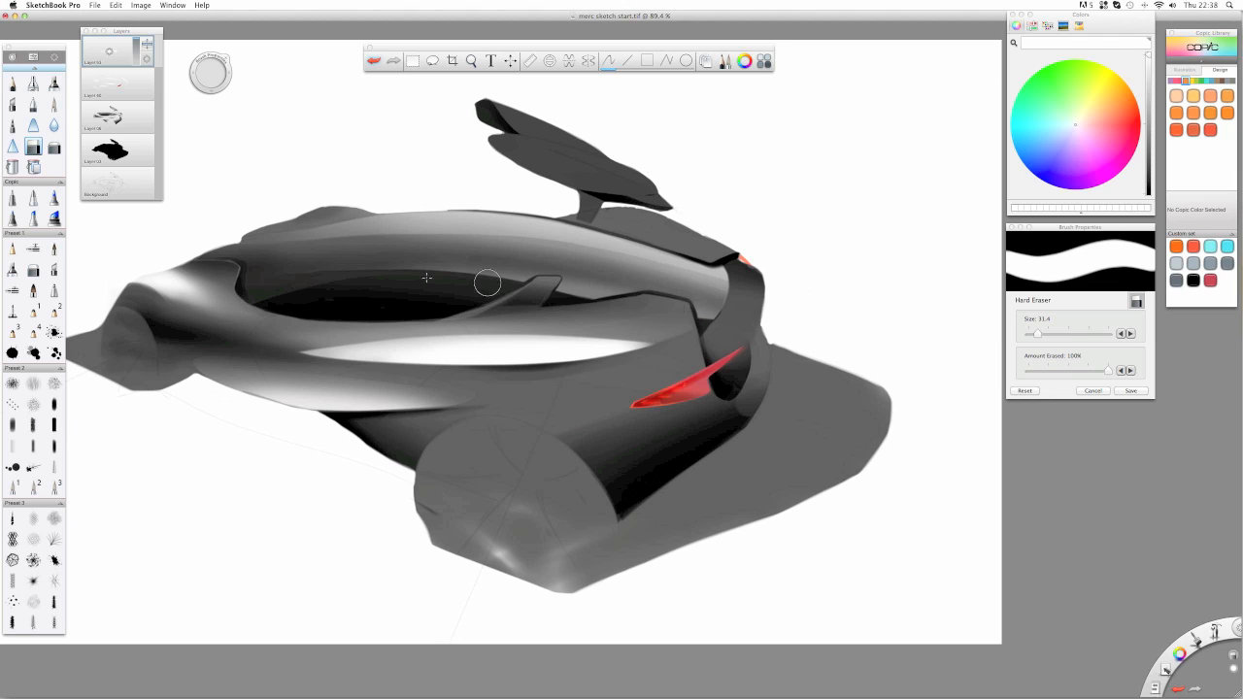
- Soften the ends and upper edge of the body-side highlight with the Soft Eraser at size 103.5 and 20% erased, and merge its layer down
click(55, 147)
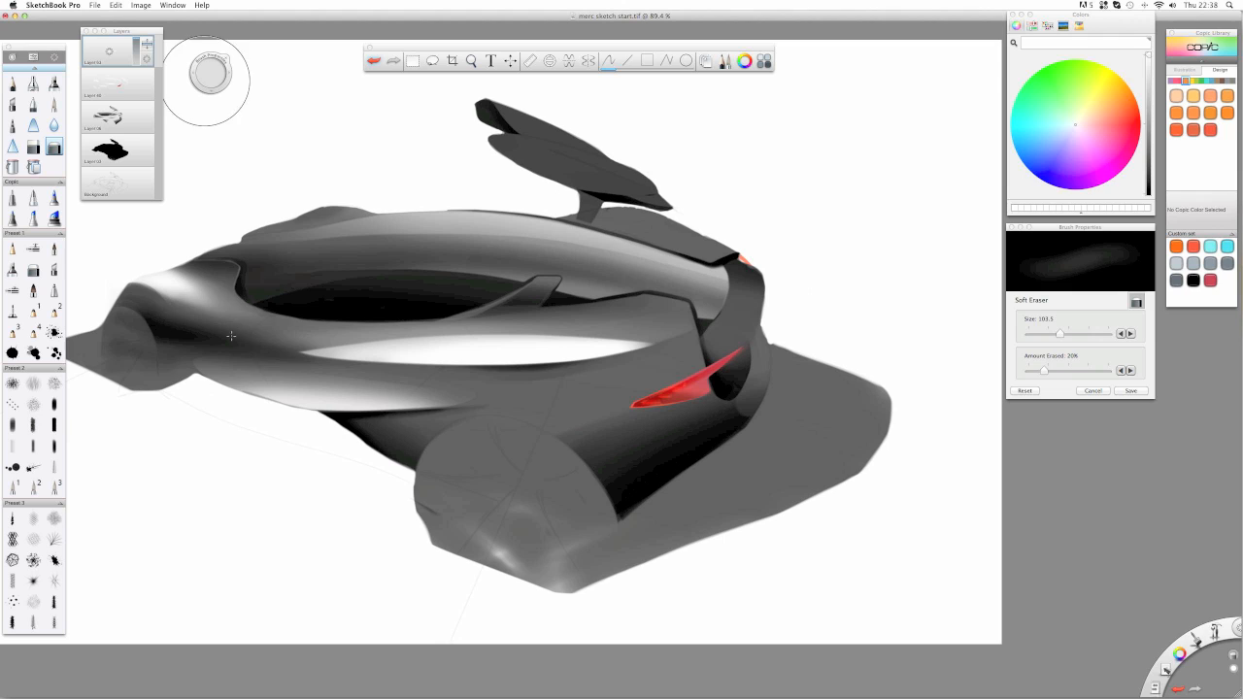
drag(319, 319, 250, 363)
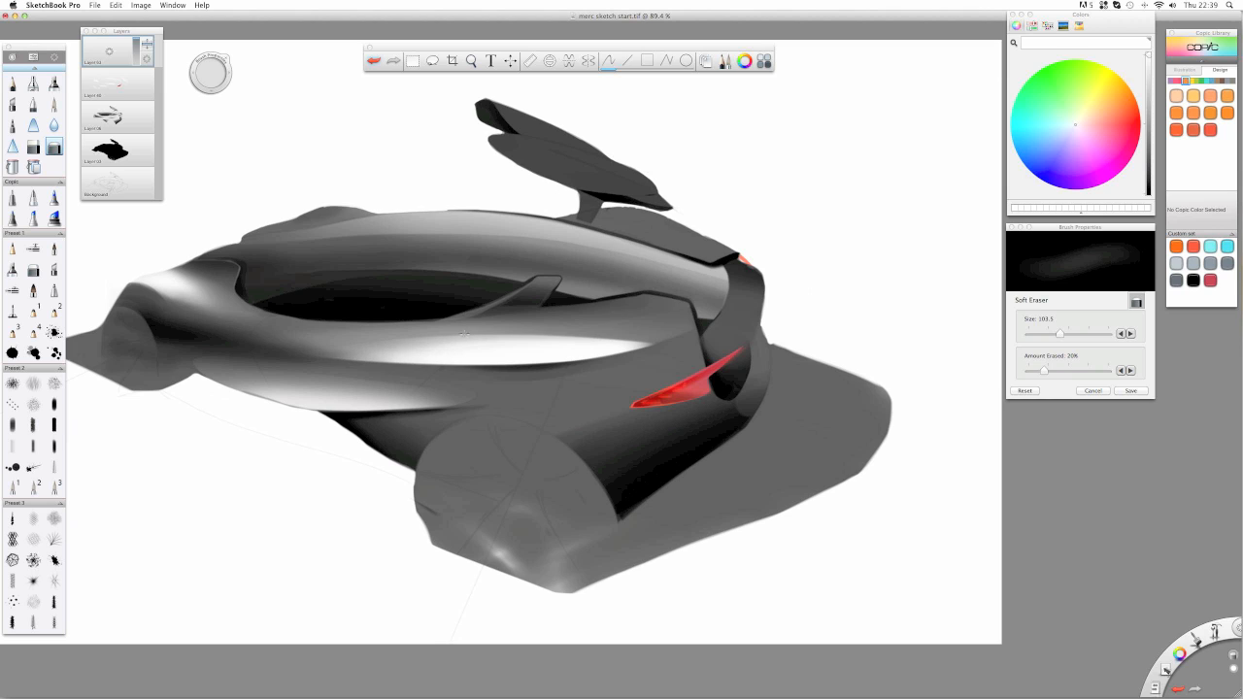
drag(671, 298, 453, 335)
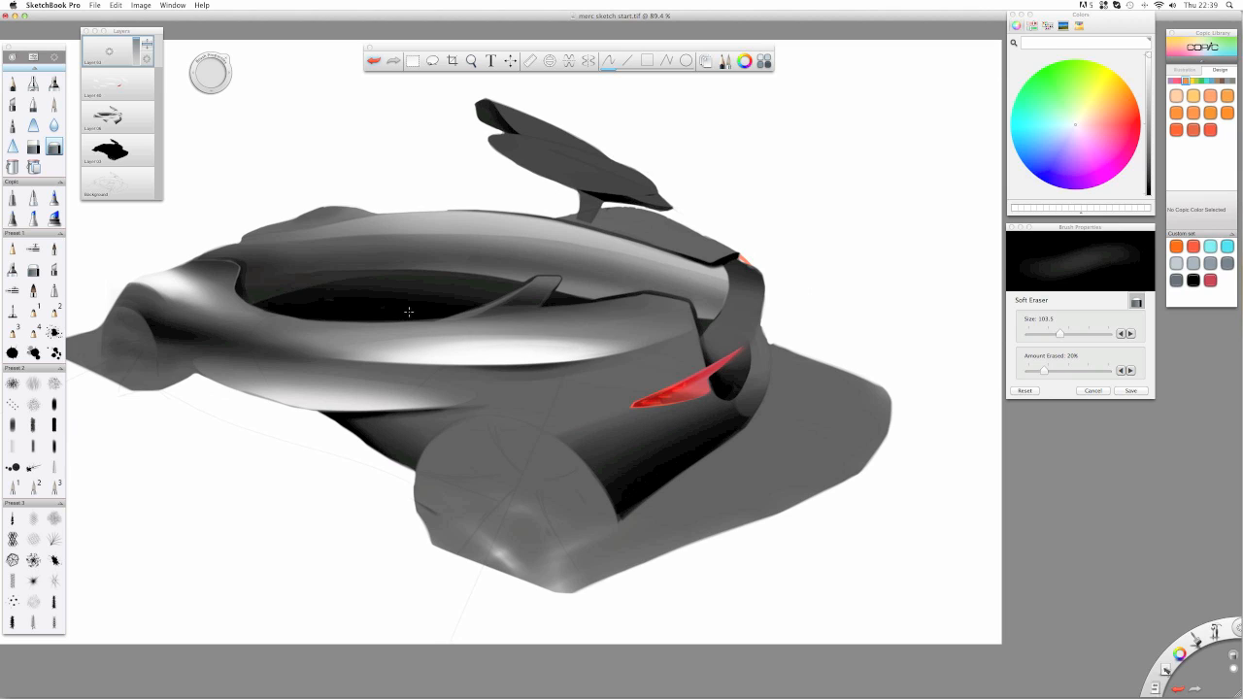
mouse_move(760, 371)
mouse_down()
mouse_move(571, 323)
mouse_move(483, 321)
mouse_move(504, 327)
mouse_up()
drag(143, 43, 134, 51)
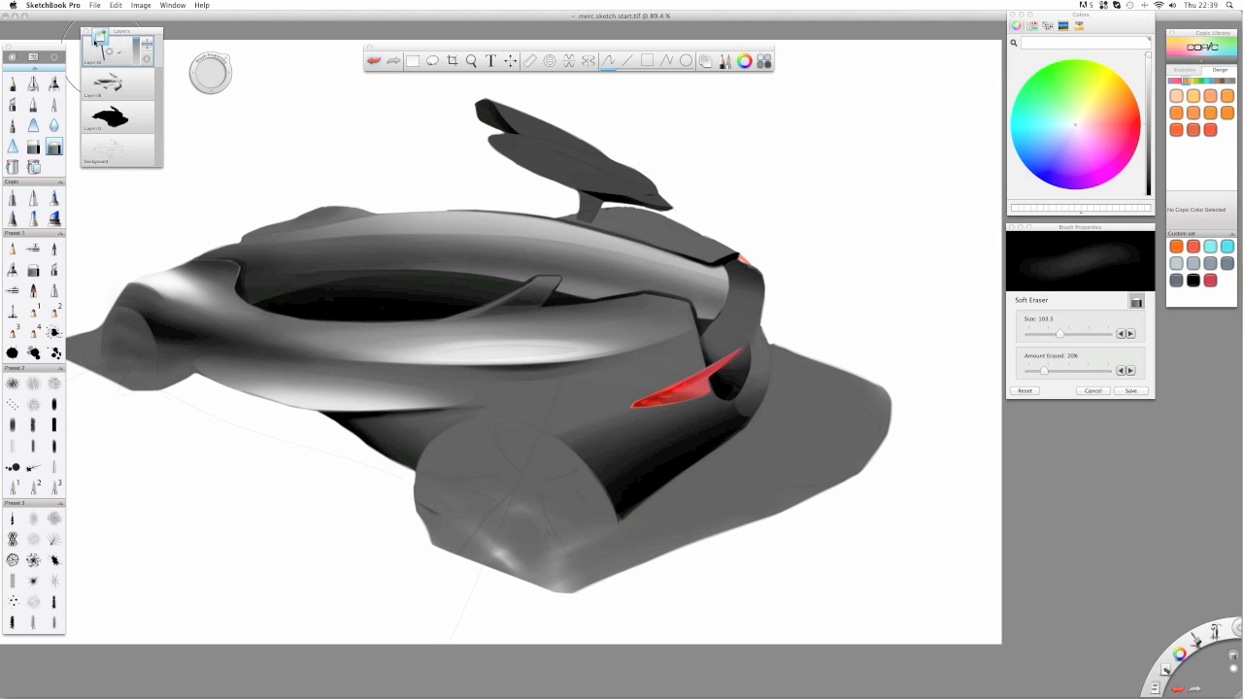
- Airbrush a broad white glow over the rear fender and body side on a new layer at size 80.3, with layer opacity at 60%
click(33, 83)
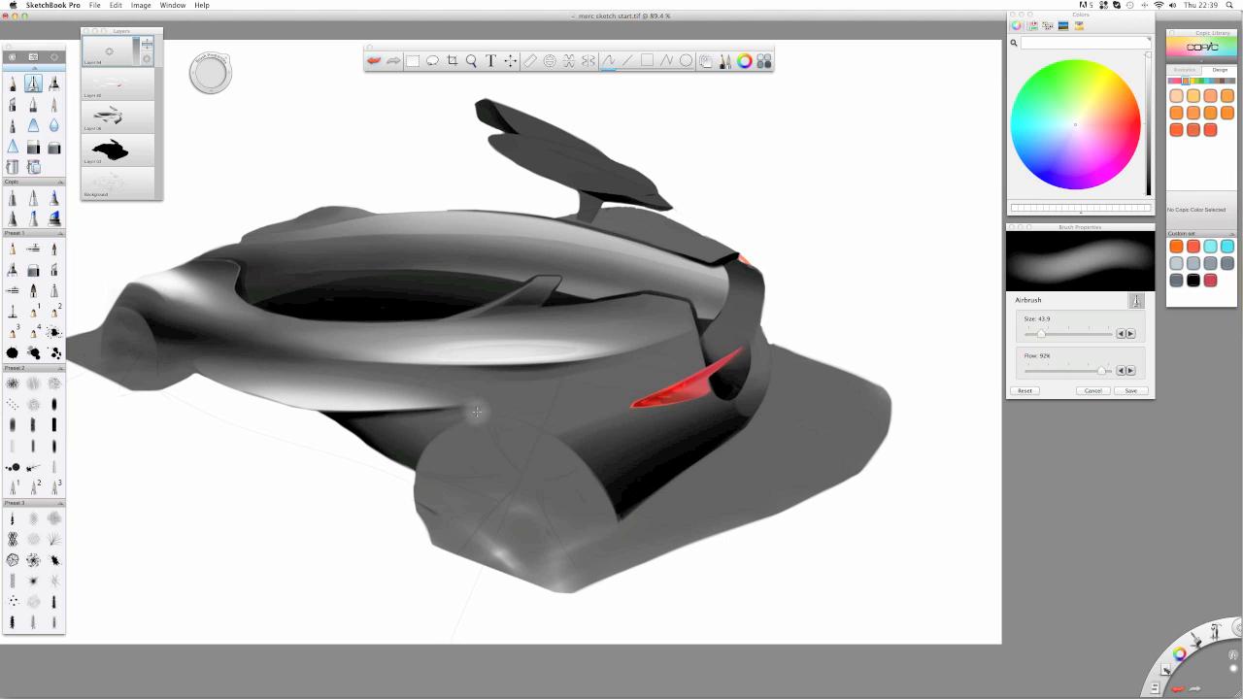
drag(215, 85, 250, 86)
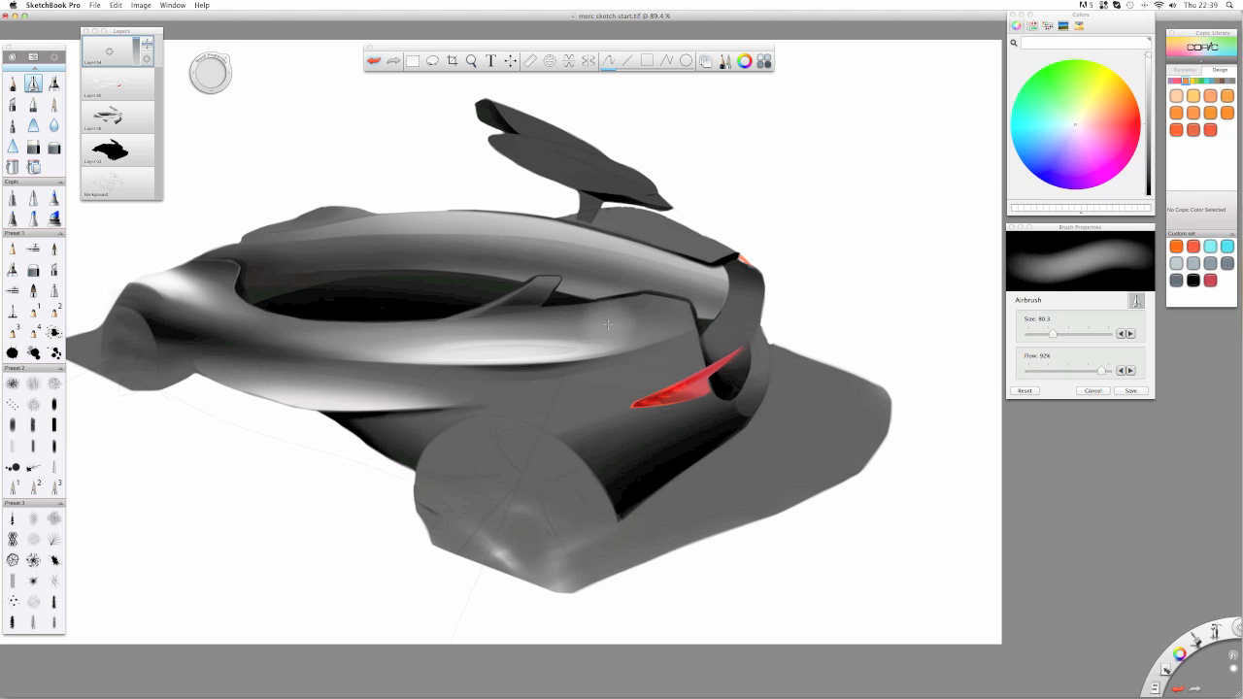
drag(1101, 370, 1055, 370)
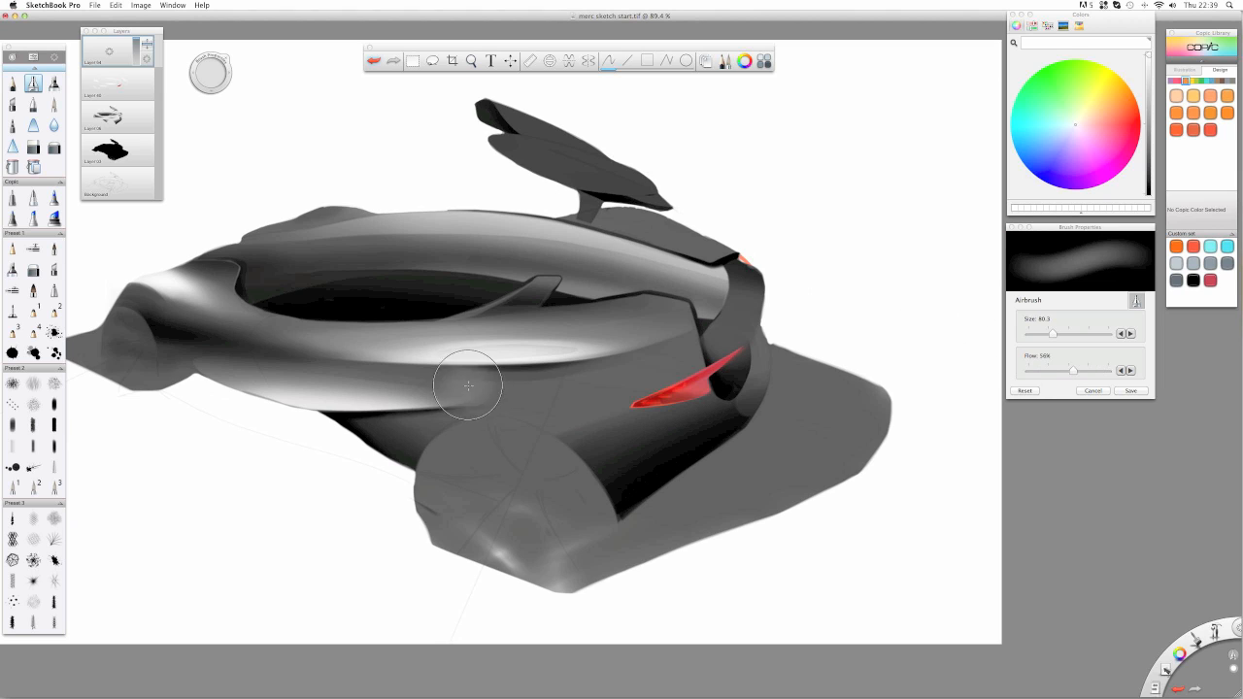
mouse_move(490, 432)
mouse_down()
mouse_move(313, 346)
mouse_move(504, 445)
mouse_move(371, 361)
mouse_move(507, 464)
mouse_move(390, 353)
mouse_move(480, 405)
mouse_move(507, 450)
mouse_move(469, 369)
mouse_move(534, 373)
mouse_move(523, 409)
mouse_move(491, 416)
mouse_move(570, 360)
mouse_move(594, 369)
mouse_move(479, 465)
mouse_move(710, 325)
mouse_move(541, 482)
mouse_move(675, 344)
mouse_move(495, 481)
mouse_move(515, 378)
mouse_move(497, 405)
mouse_move(546, 362)
mouse_move(533, 347)
mouse_move(476, 384)
mouse_move(513, 420)
mouse_move(438, 392)
mouse_move(497, 339)
mouse_move(501, 473)
mouse_move(445, 381)
mouse_move(451, 367)
mouse_move(524, 443)
mouse_move(316, 316)
mouse_move(541, 440)
mouse_move(543, 372)
mouse_move(502, 409)
mouse_move(541, 278)
mouse_up()
key(super+z)
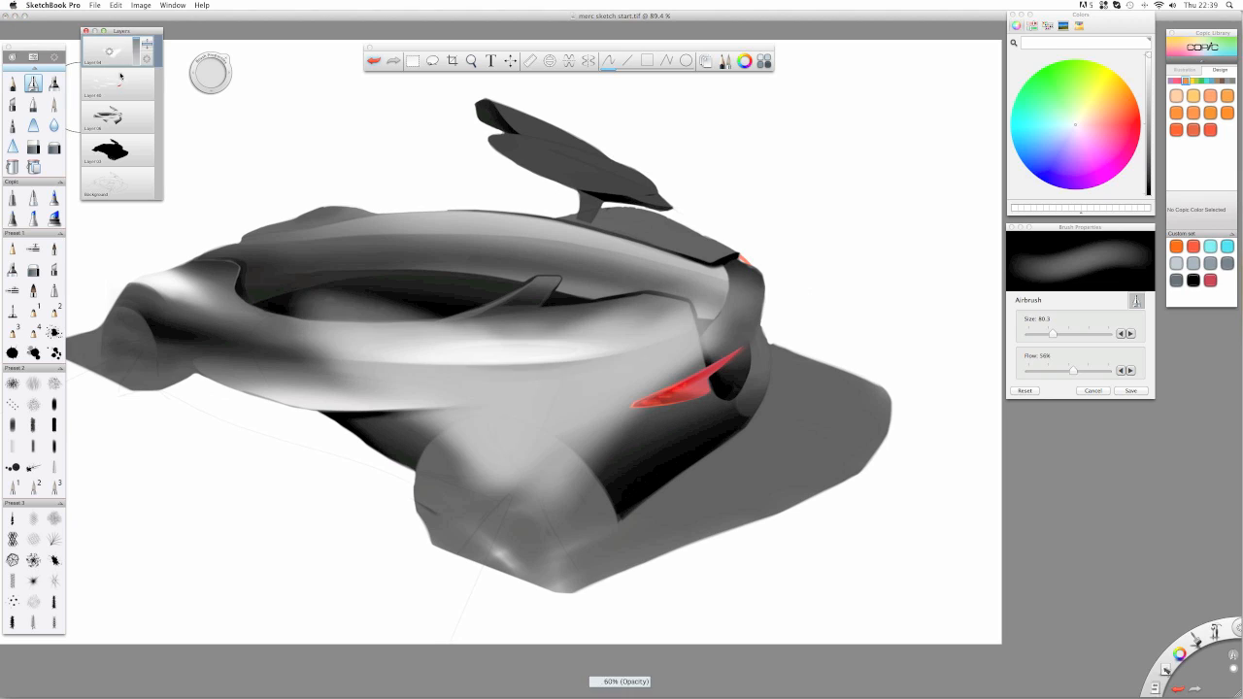
- Erase the fender glow inside the rear wheel along the arch with the Hard Eraser at size 31.4
click(33, 146)
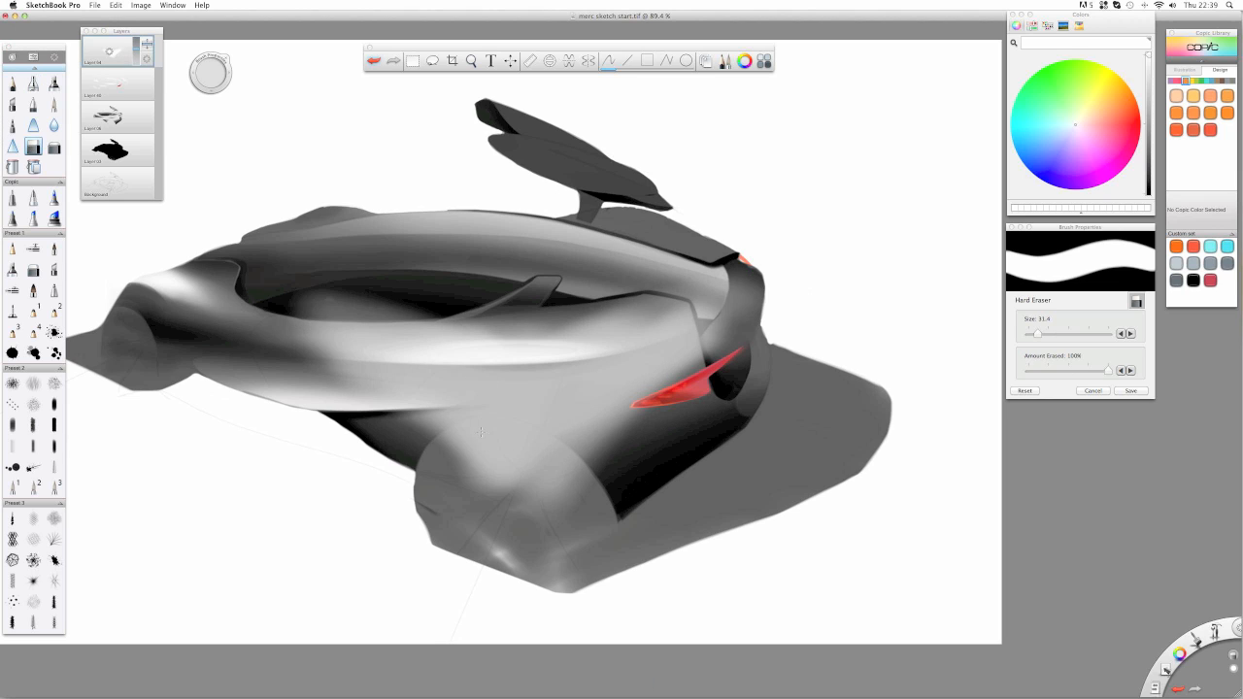
mouse_move(471, 439)
mouse_down()
mouse_move(551, 455)
mouse_move(525, 440)
mouse_move(594, 490)
mouse_up()
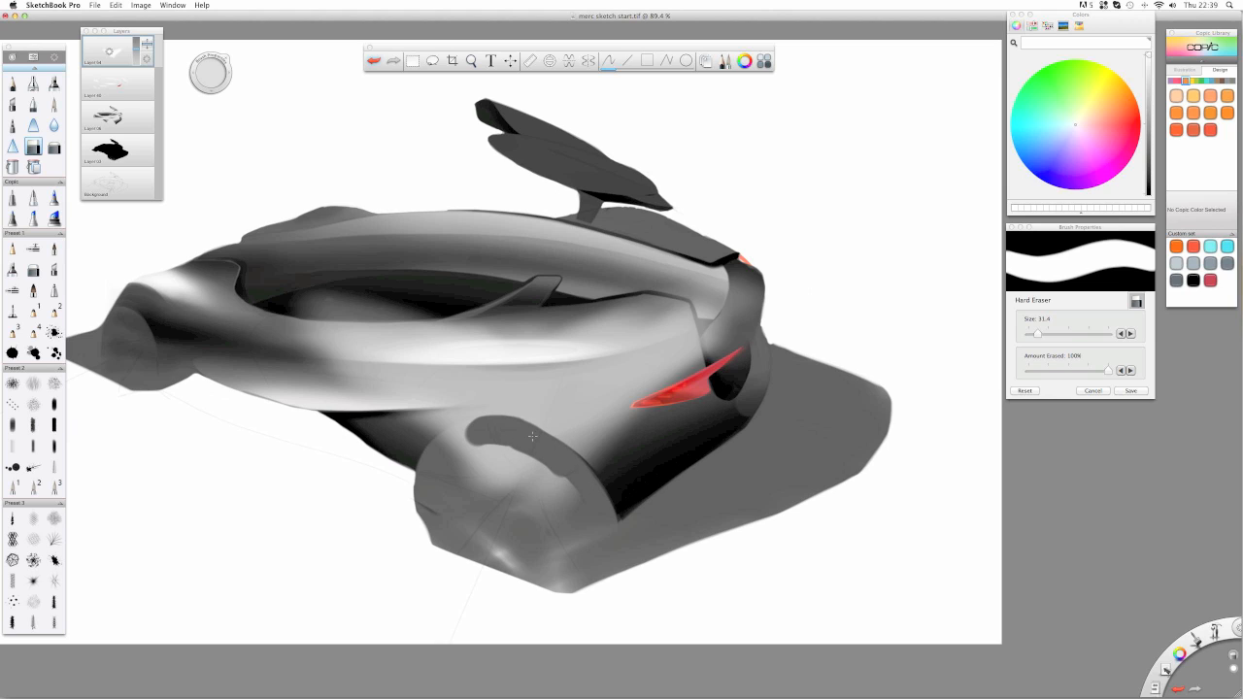
mouse_move(550, 445)
mouse_down()
mouse_move(464, 437)
mouse_move(438, 467)
mouse_up()
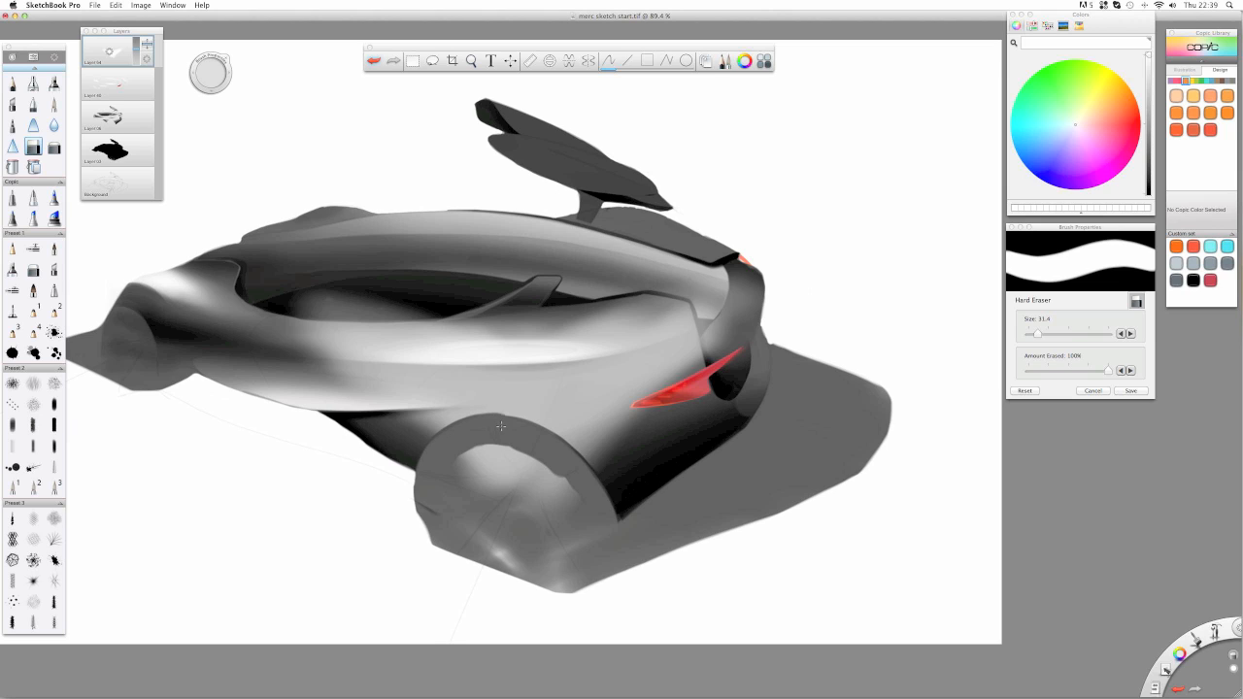
mouse_move(586, 485)
mouse_down()
mouse_move(502, 463)
mouse_move(587, 541)
mouse_up()
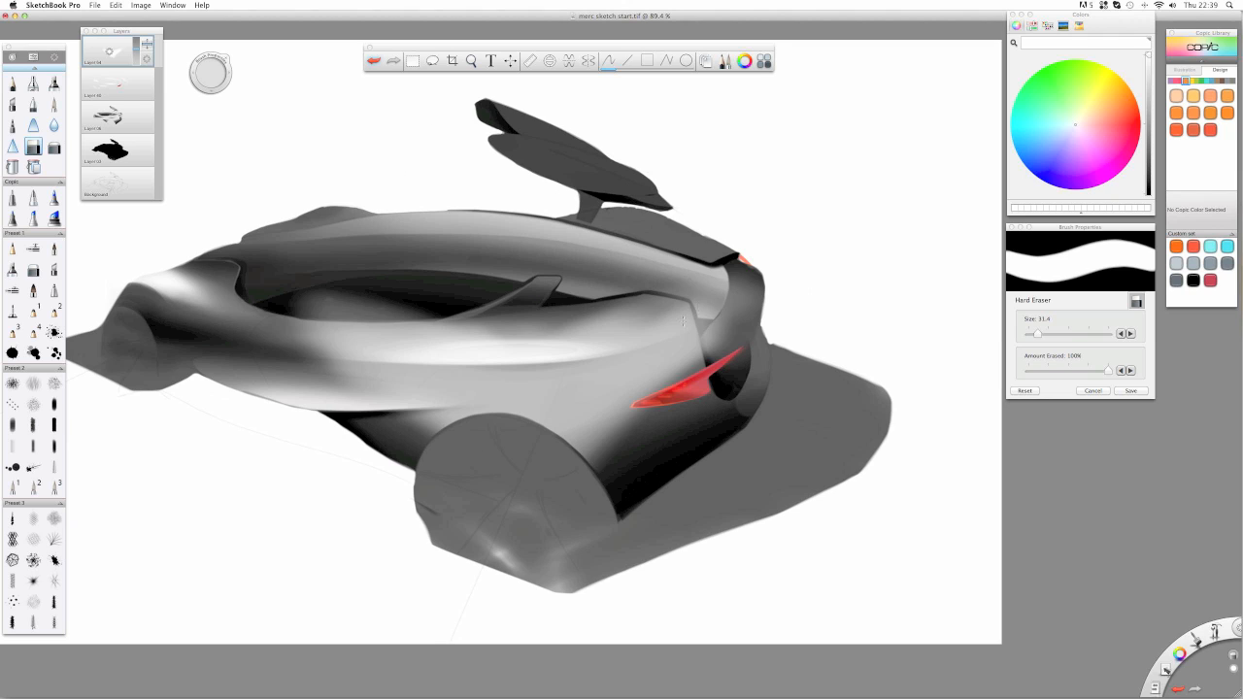
- Erase the glow spilling above the body-side crease, into the cockpit and onto the rear pillar with the Hard Eraser
drag(723, 301, 577, 335)
drag(699, 335, 359, 330)
mouse_move(681, 308)
mouse_down()
mouse_move(486, 333)
mouse_move(288, 329)
mouse_move(595, 317)
mouse_move(668, 290)
mouse_move(205, 339)
mouse_up()
drag(679, 291, 291, 311)
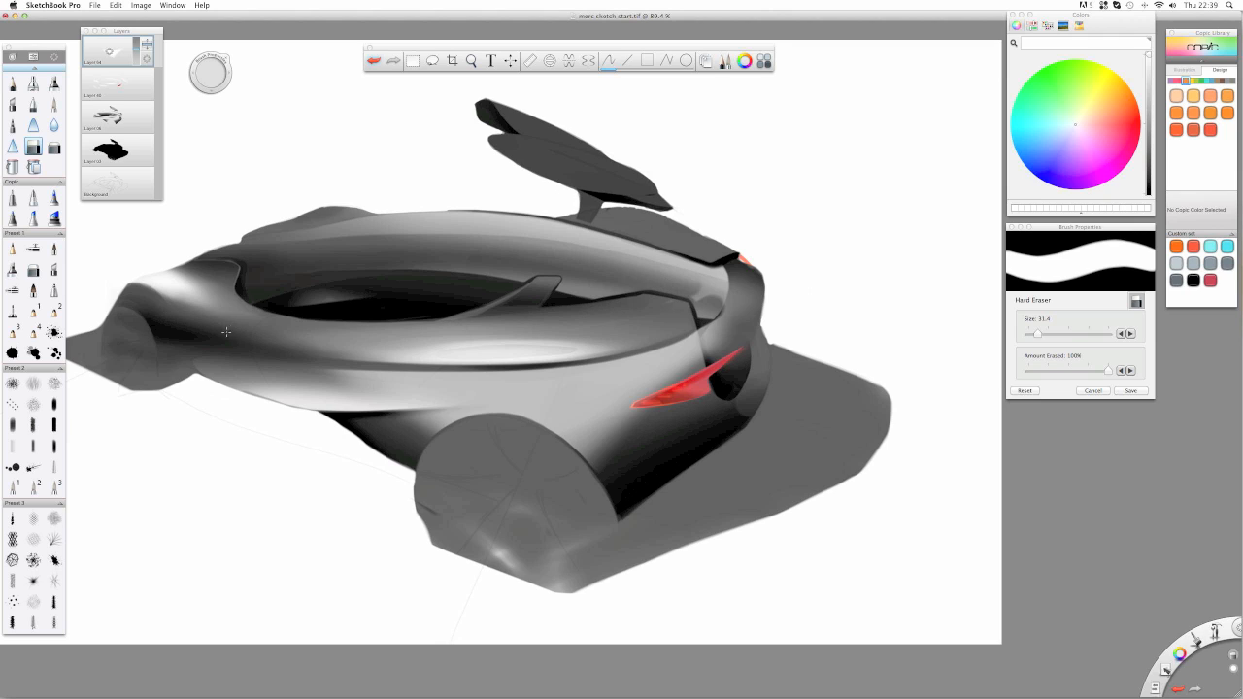
mouse_move(699, 319)
mouse_down()
mouse_move(753, 284)
mouse_move(738, 276)
mouse_move(710, 306)
mouse_up()
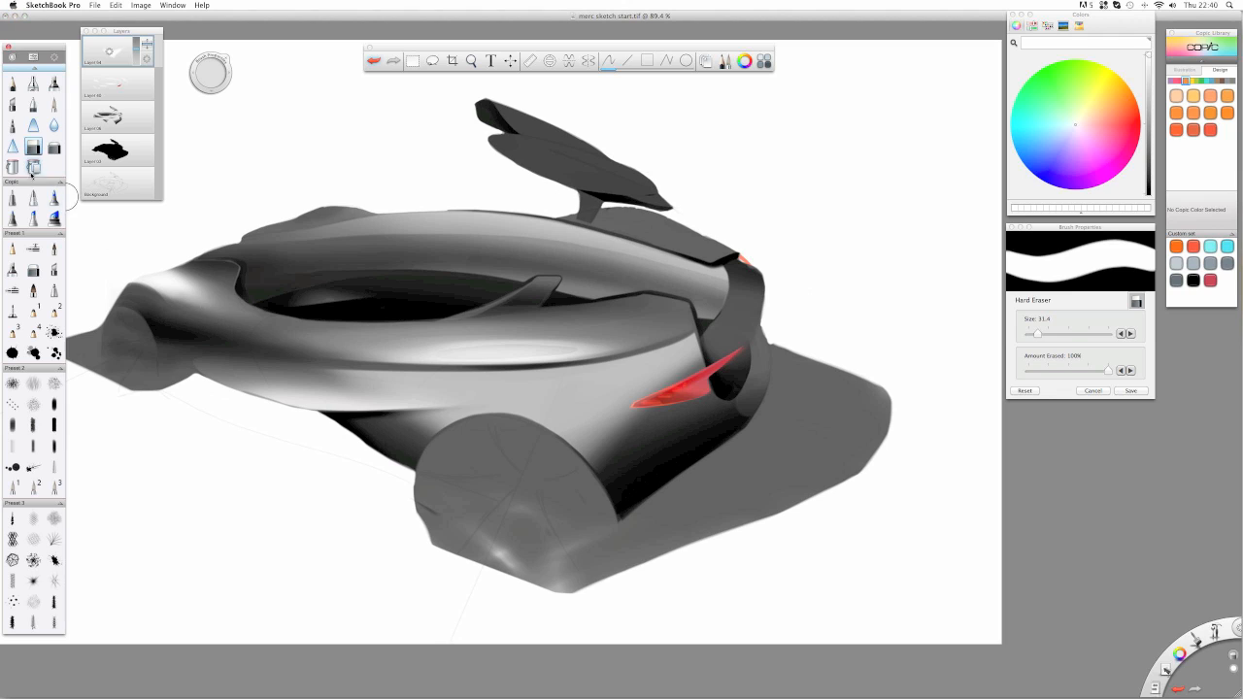
- Soften the fender and lower body glow with the Soft Eraser at size 151.8 and 20% erased, and merge its layer down
click(54, 146)
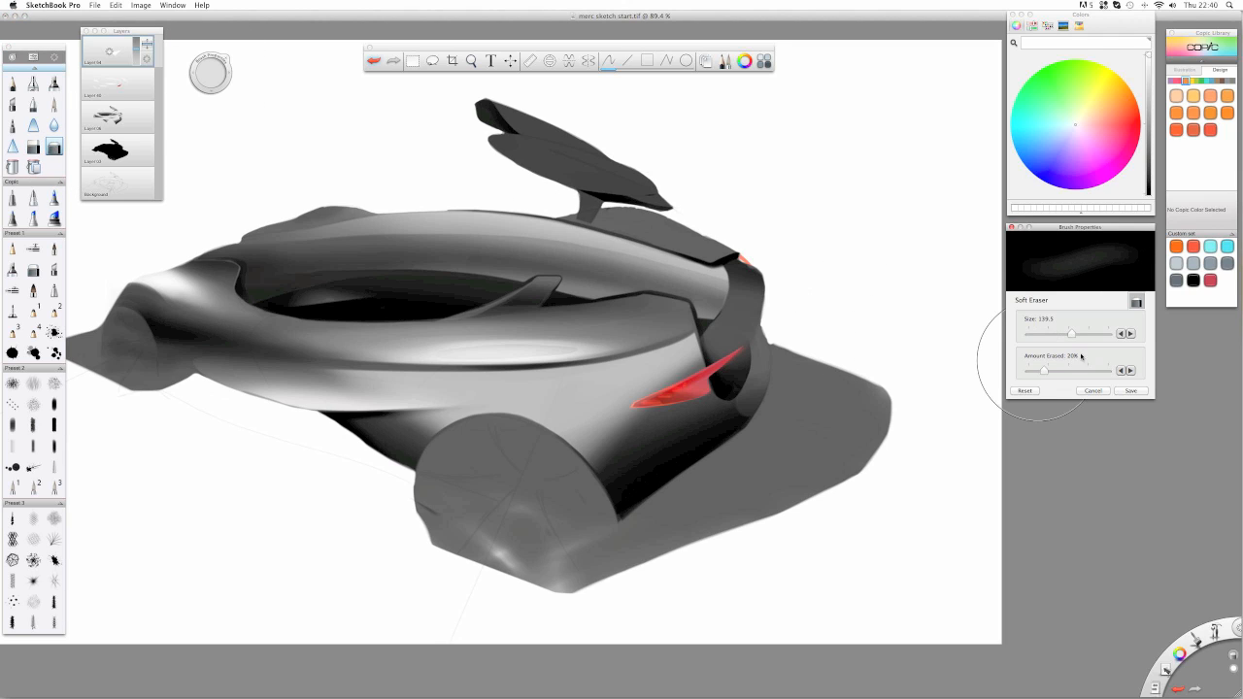
drag(1073, 337, 1077, 336)
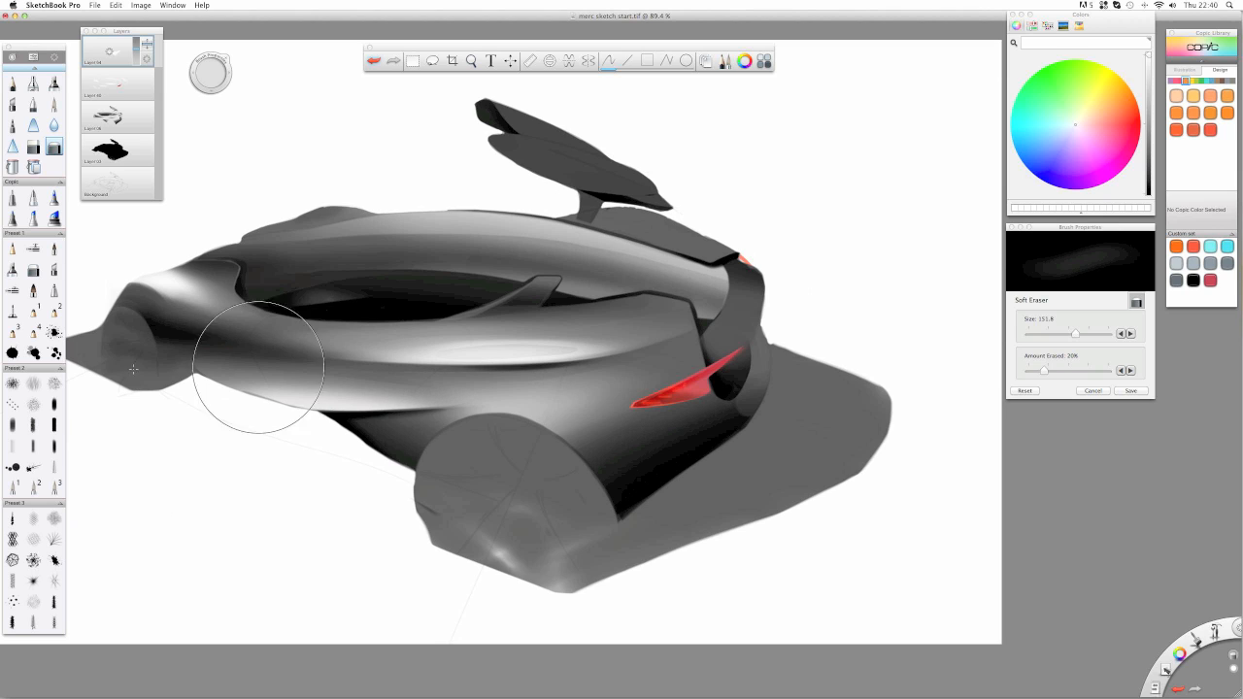
mouse_move(259, 368)
mouse_down()
mouse_move(142, 390)
mouse_move(123, 410)
mouse_up()
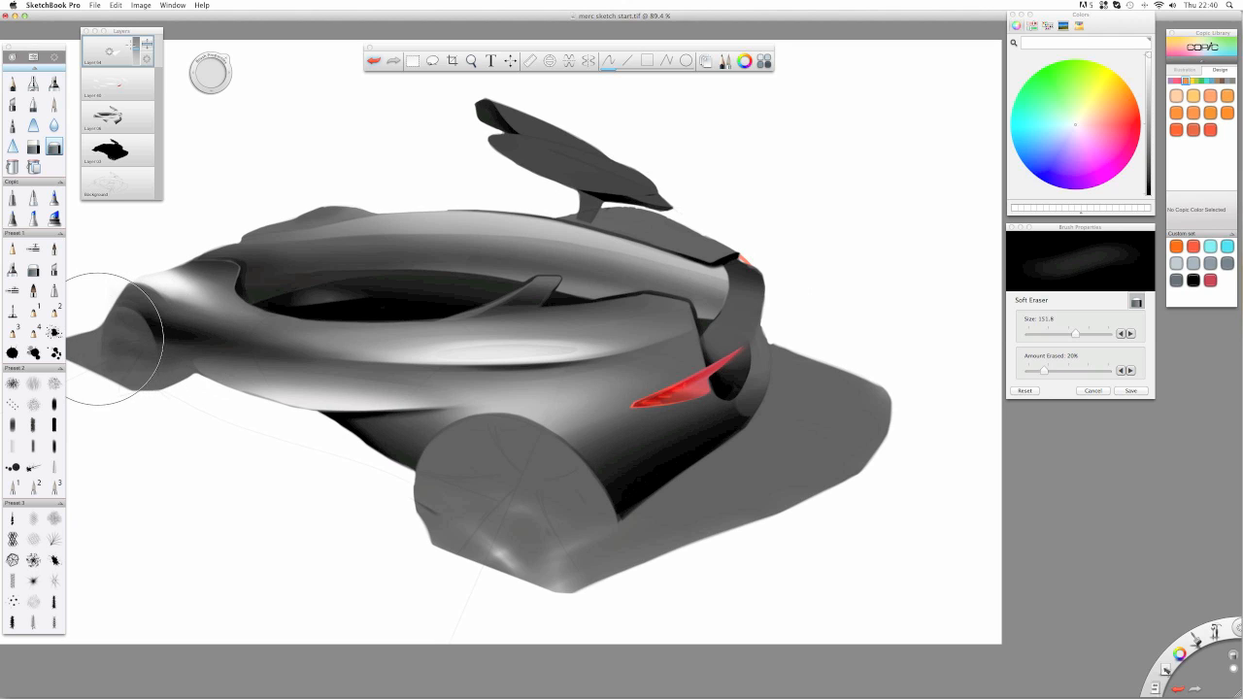
drag(118, 30, 135, 62)
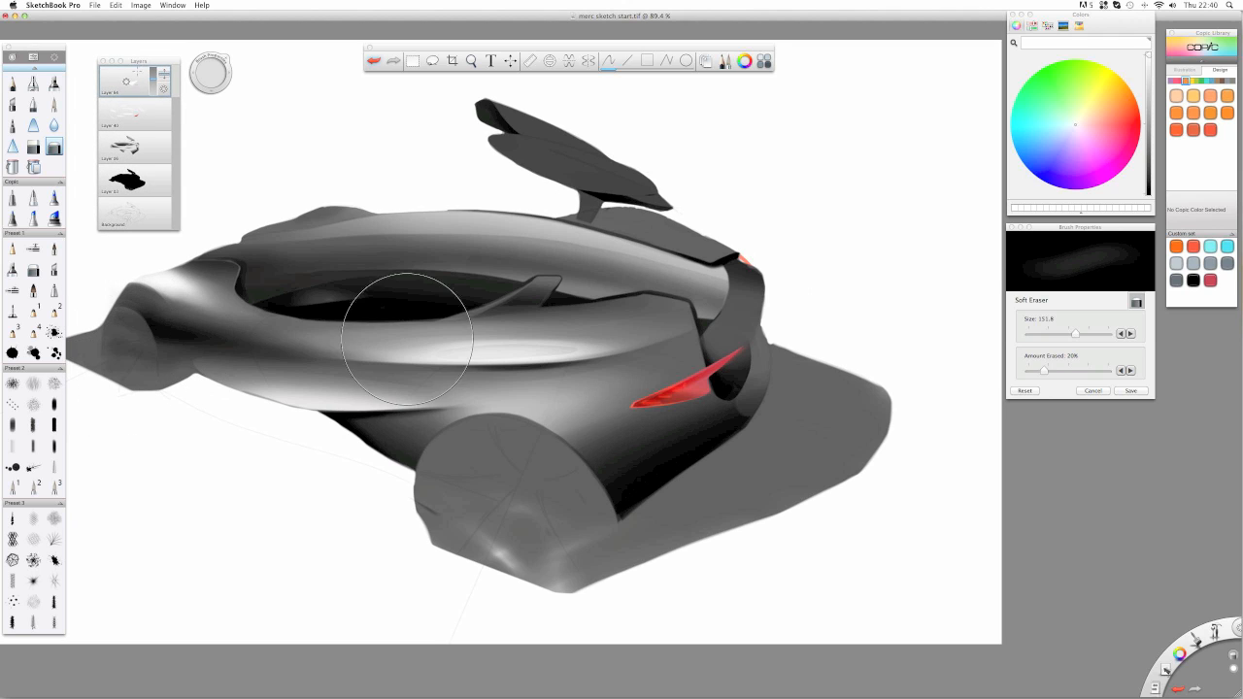
key(super+e)
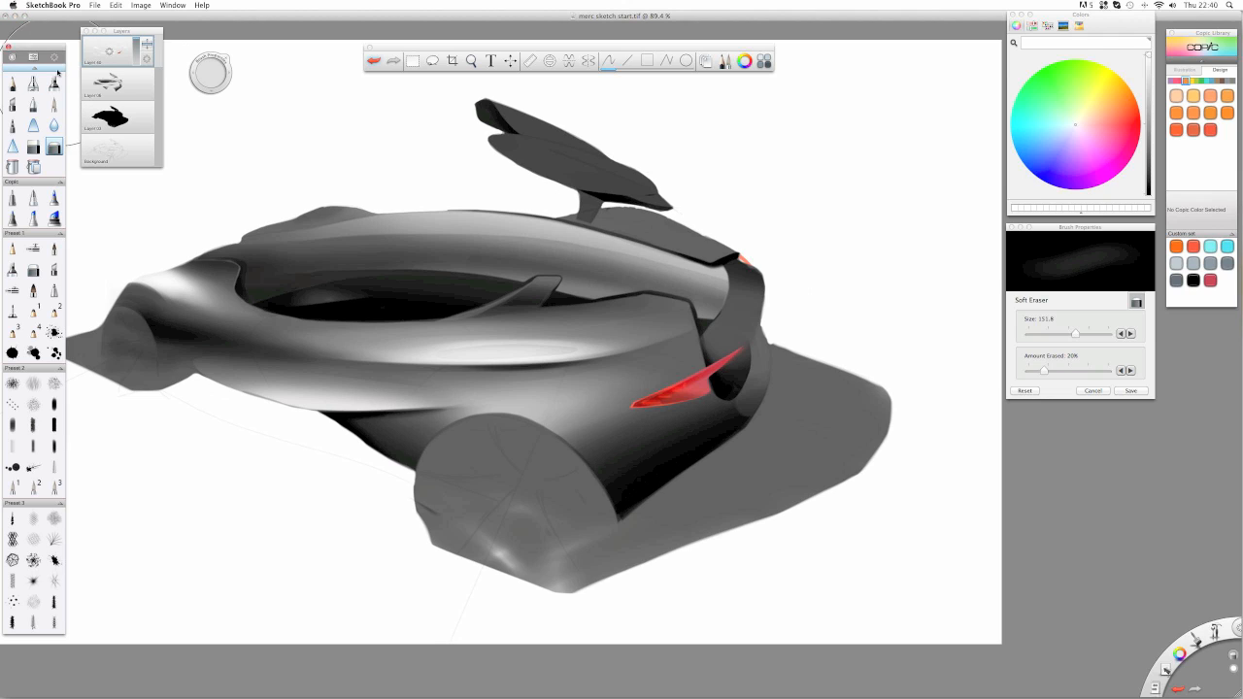
- Airbrush a bright white arc over the top of the rear wheel on a new layer at size 80.3
click(93, 60)
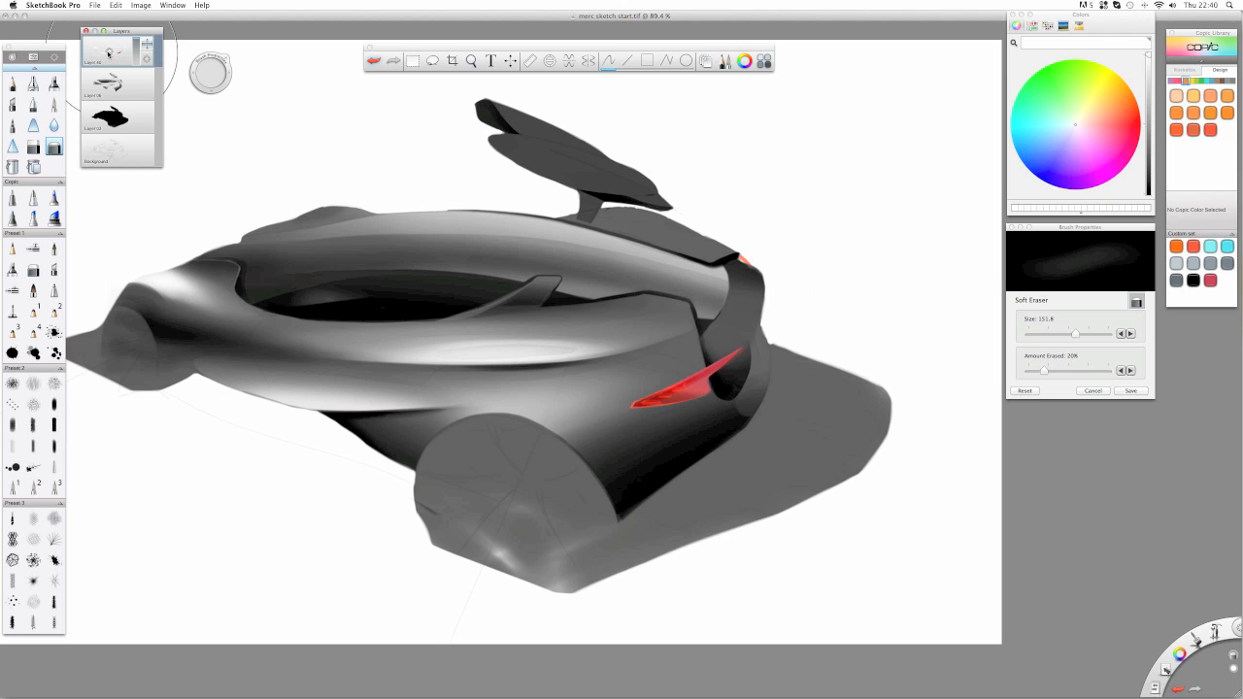
key(super+shift+n)
click(33, 83)
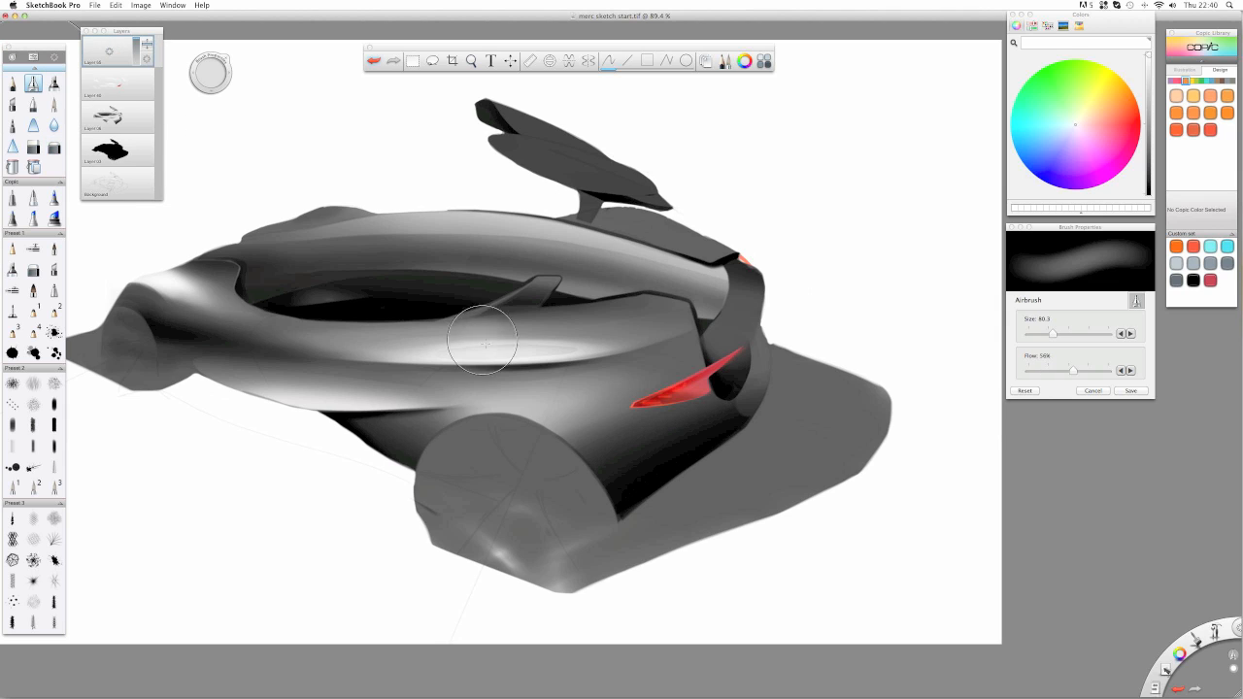
mouse_move(505, 422)
mouse_down()
mouse_move(495, 425)
mouse_move(528, 443)
mouse_move(480, 437)
mouse_move(549, 447)
mouse_move(463, 434)
mouse_move(493, 448)
mouse_move(452, 475)
mouse_up()
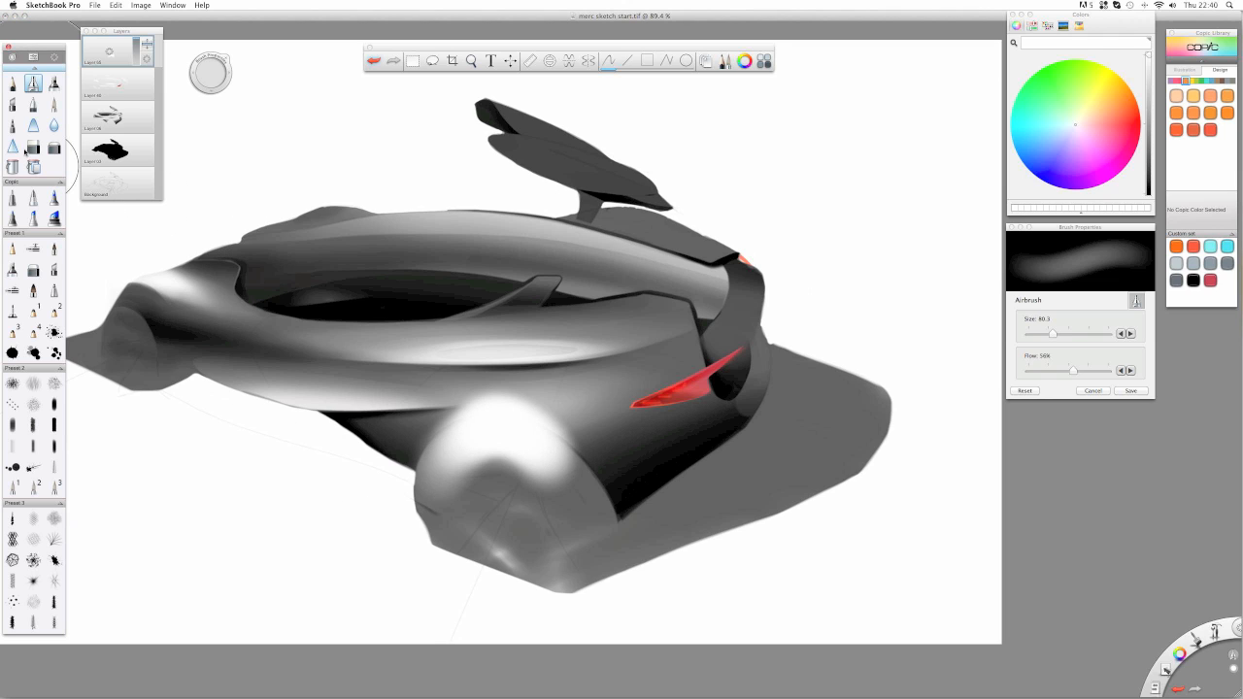
- Place an ellipse guide over the rear wheel, rotated to 337° and sized about 228 by 166
click(33, 147)
click(549, 60)
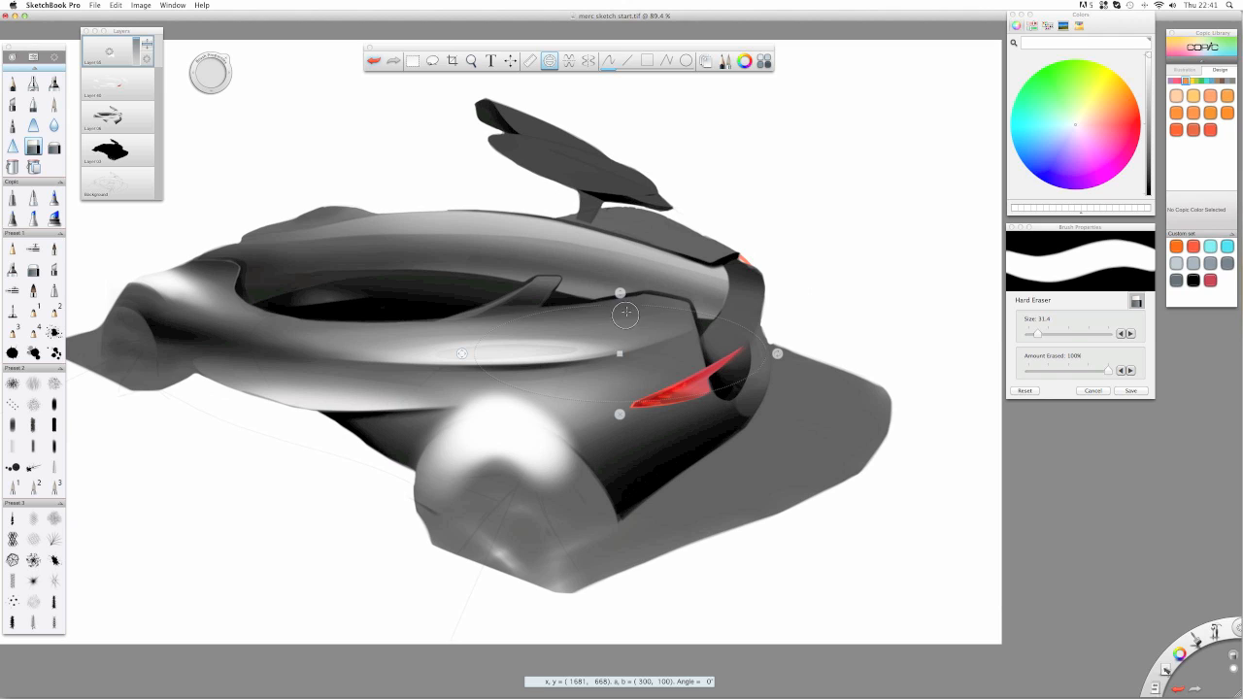
drag(618, 291, 619, 235)
drag(618, 353, 517, 483)
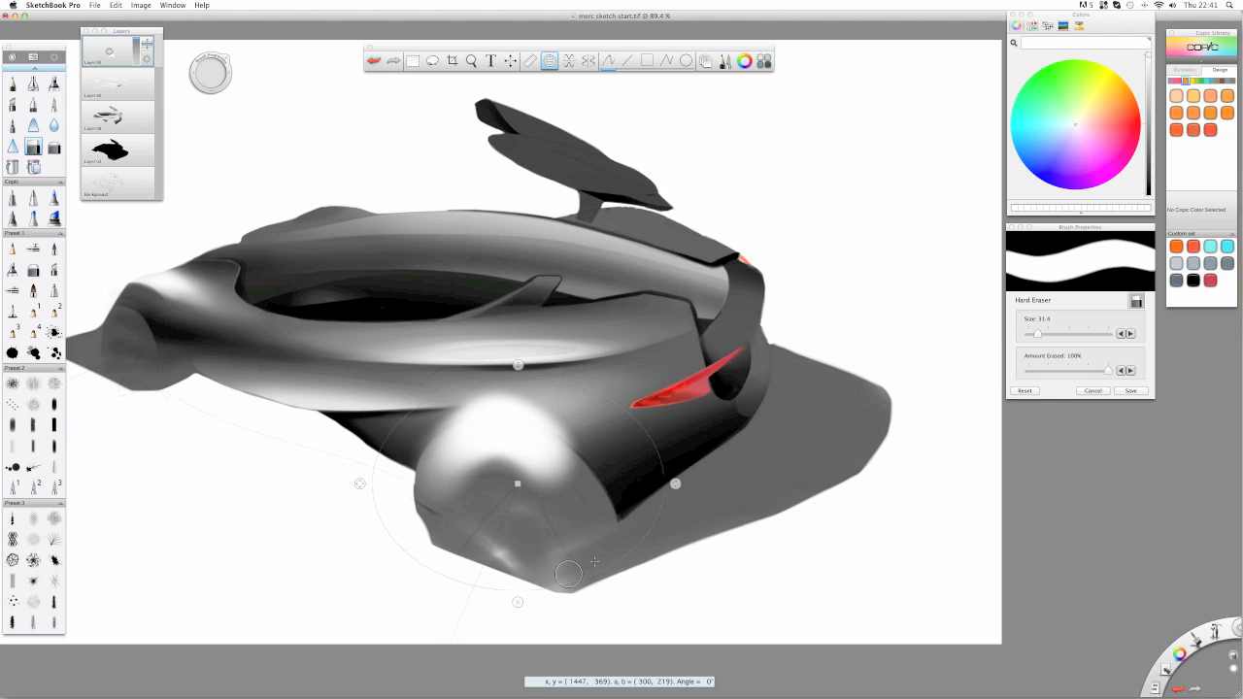
drag(677, 484, 663, 541)
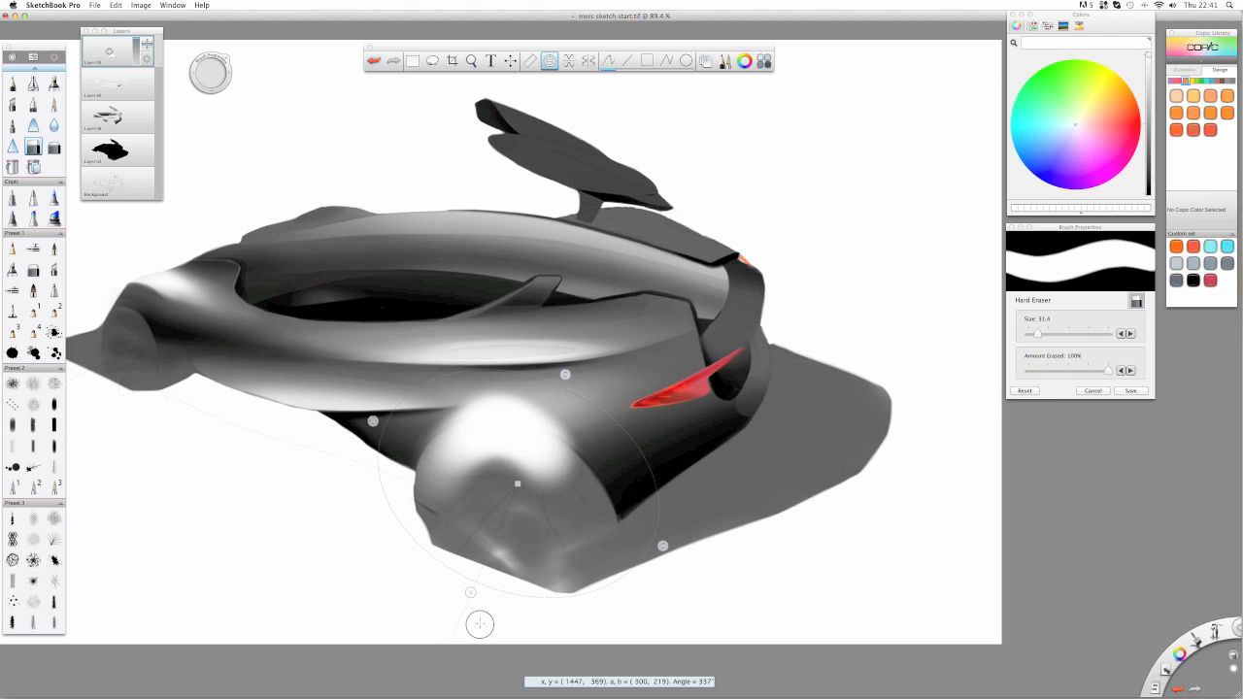
drag(372, 422, 404, 435)
drag(514, 482, 512, 507)
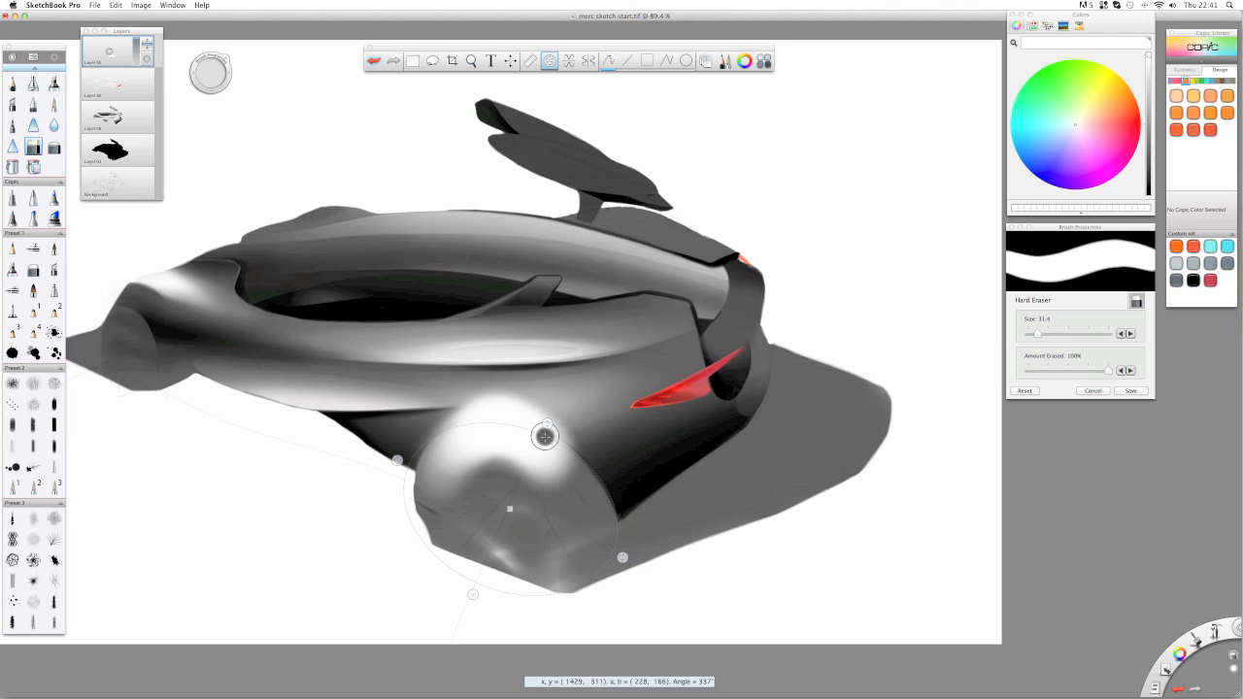
- Refine the ellipse guide to about 206 by 167 and recentre it on the rear wheel
drag(547, 424, 550, 415)
drag(397, 460, 412, 467)
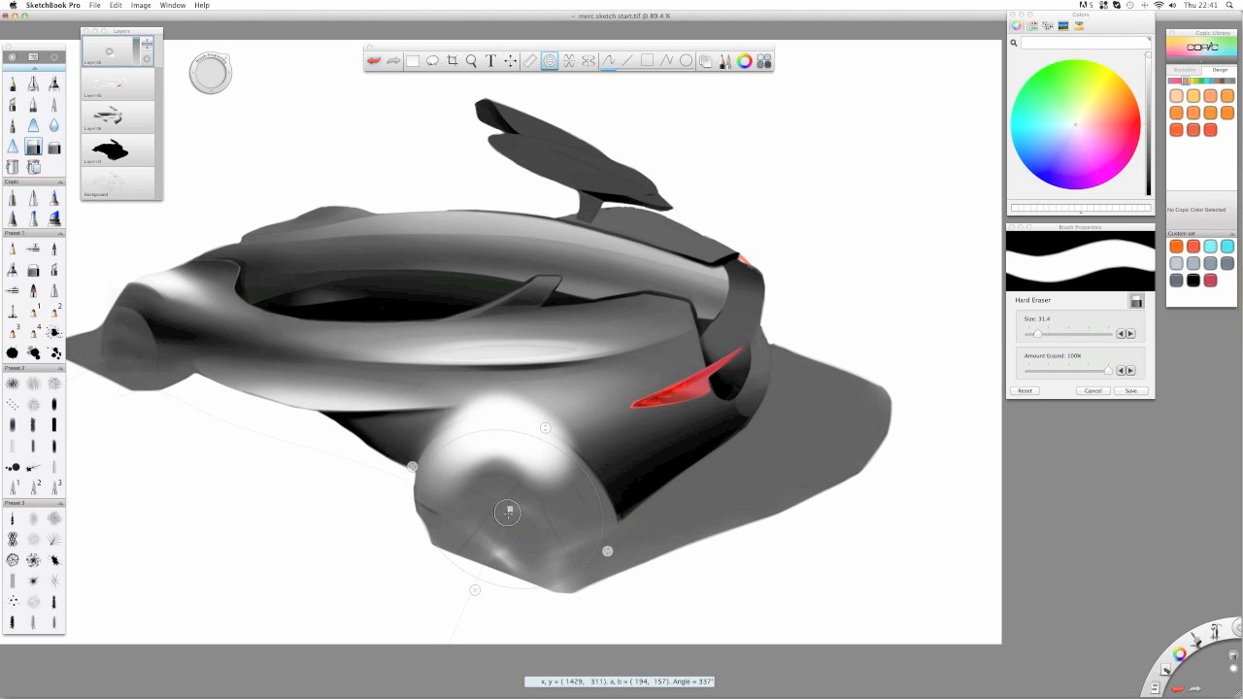
drag(511, 514, 510, 510)
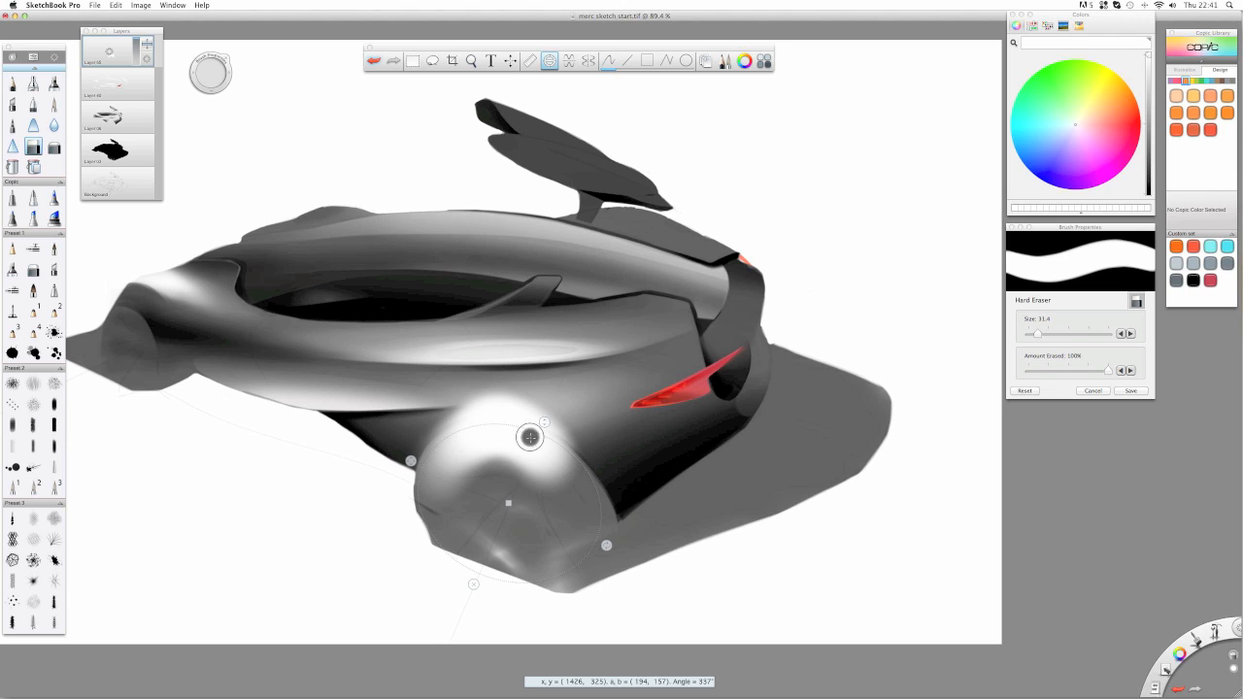
drag(409, 460, 412, 461)
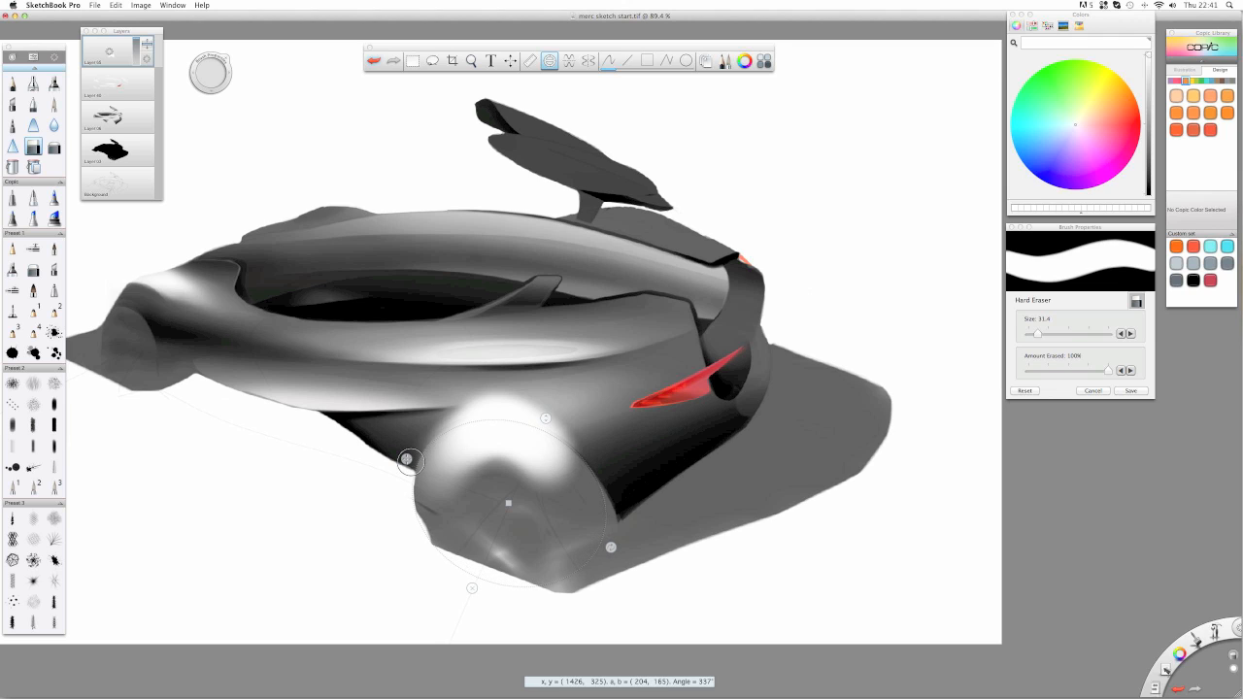
drag(407, 458, 405, 457)
- Trace a black pencil ellipse around the rear wheel on a new layer, with the ellipse guide reduced to about 186 by 156
click(13, 83)
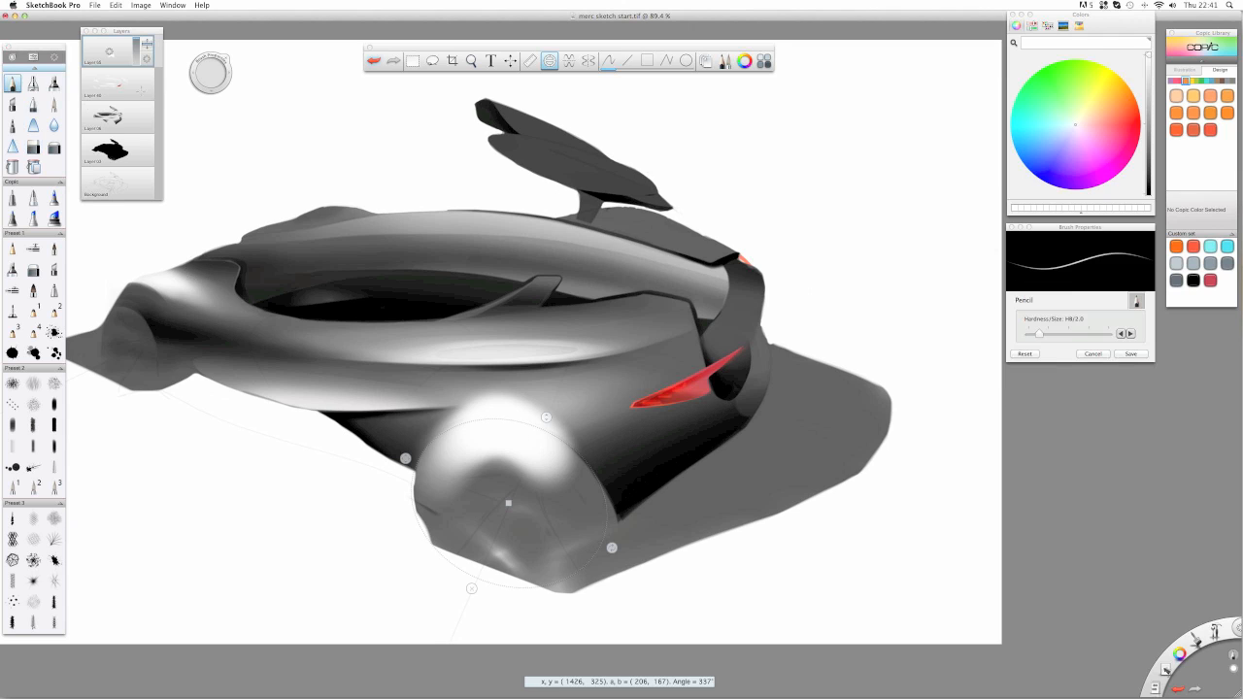
drag(112, 59, 115, 27)
drag(1148, 55, 1147, 193)
mouse_move(434, 547)
mouse_down()
mouse_move(418, 486)
mouse_move(545, 449)
mouse_move(541, 547)
mouse_move(503, 420)
mouse_up()
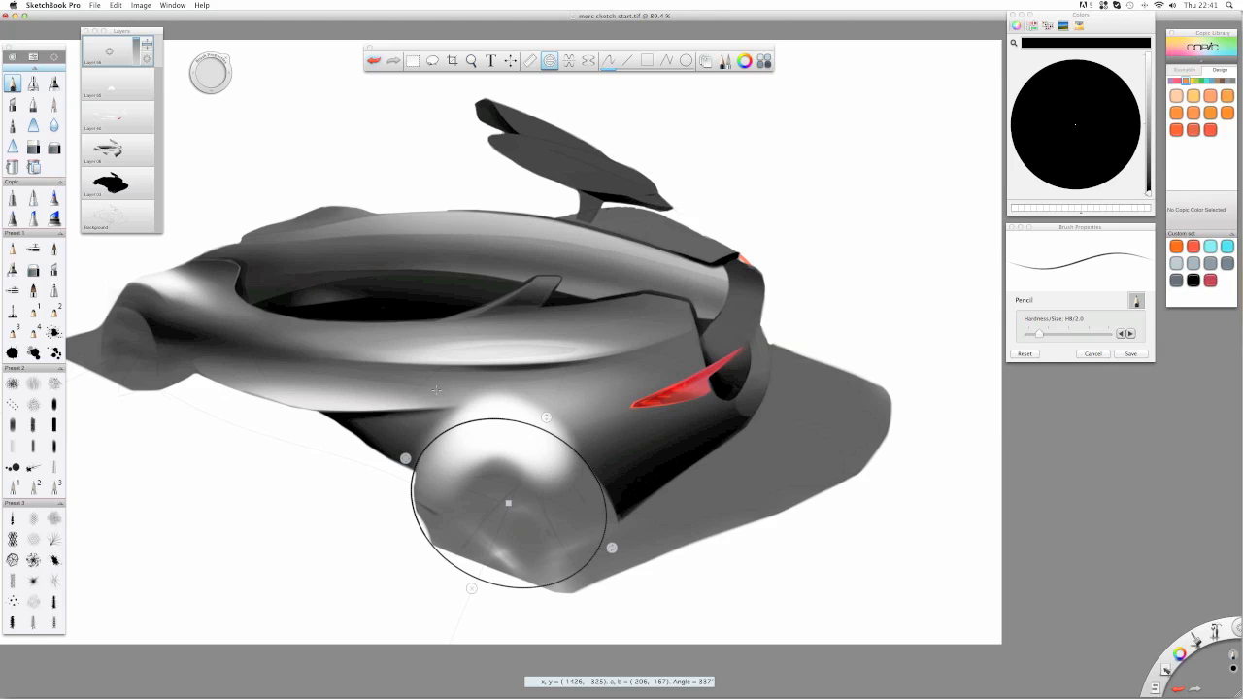
key(super+z)
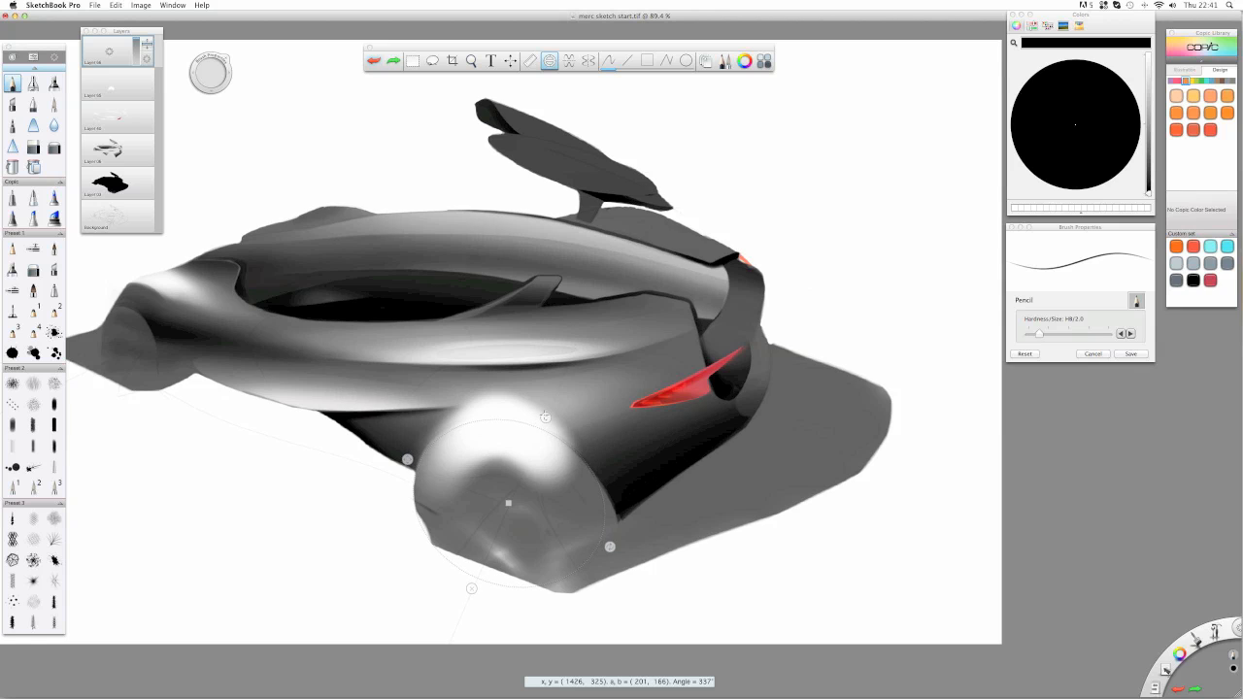
drag(407, 459, 414, 462)
mouse_move(421, 497)
mouse_down()
mouse_move(553, 437)
mouse_move(567, 470)
mouse_move(413, 513)
mouse_move(417, 491)
mouse_move(594, 467)
mouse_move(565, 591)
mouse_up()
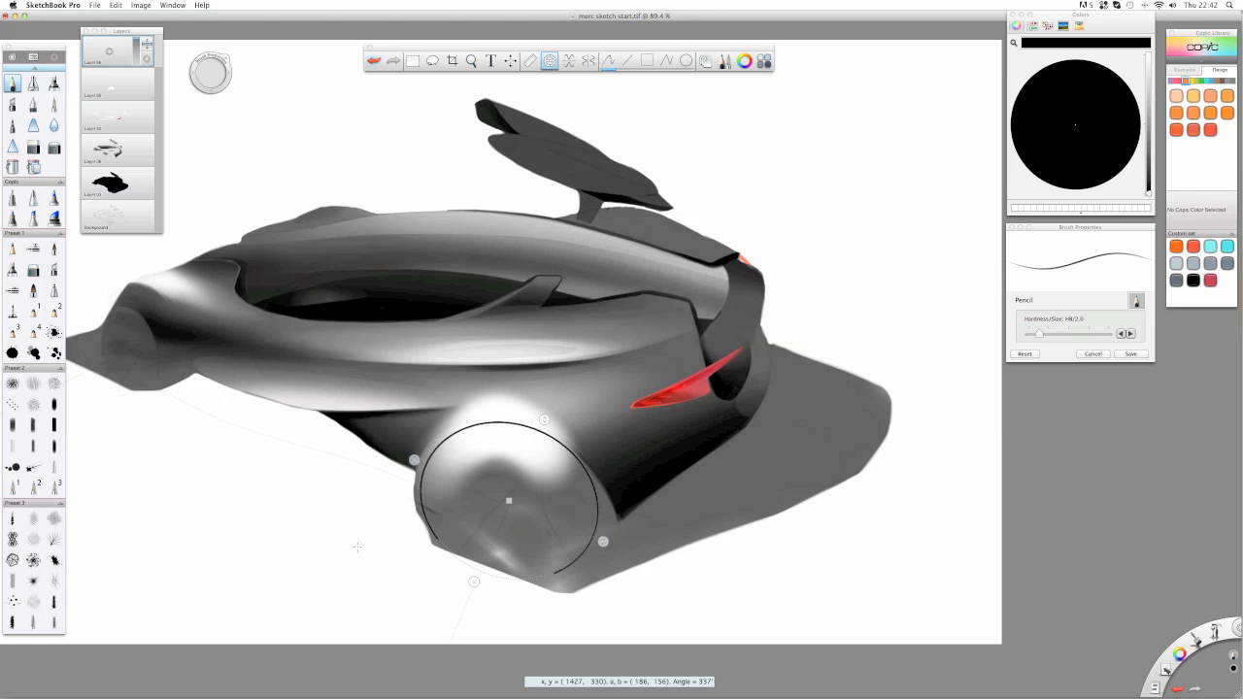
drag(398, 552, 545, 598)
- Erase the white highlight inside the rear wheel on its layer, using the Hard Eraser at size 13.6 and the ellipse guide enlarged to about 207 by 173
drag(416, 460, 404, 456)
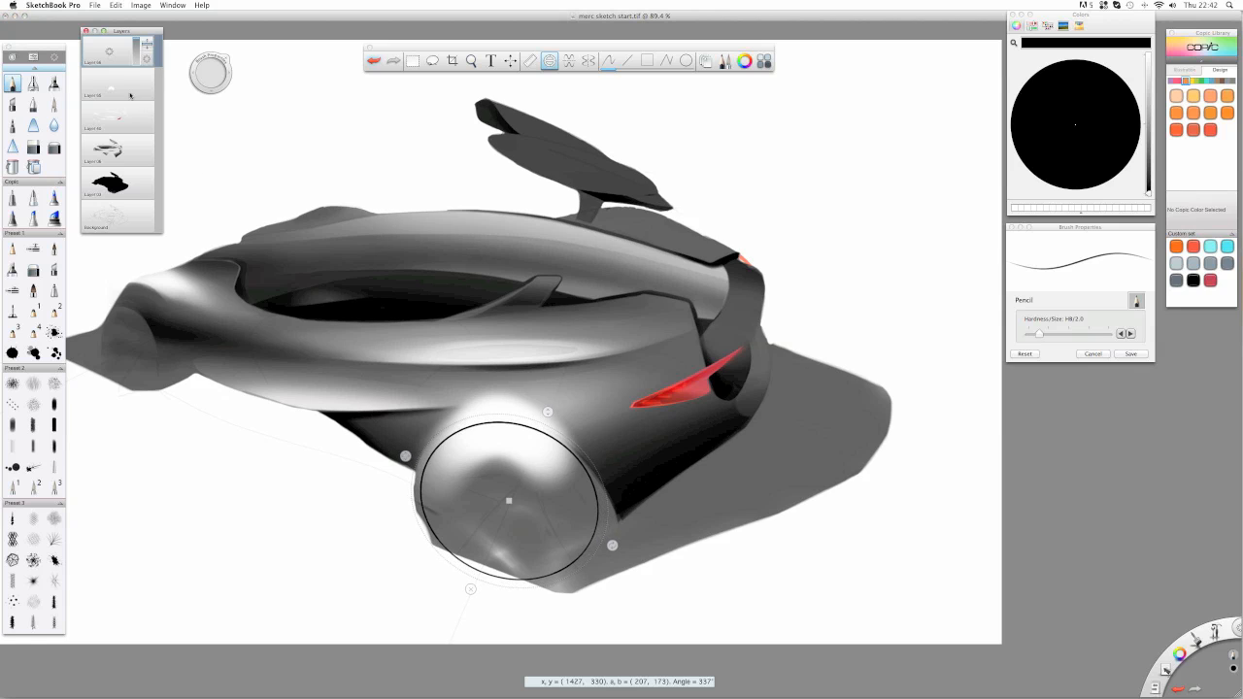
click(33, 147)
click(105, 85)
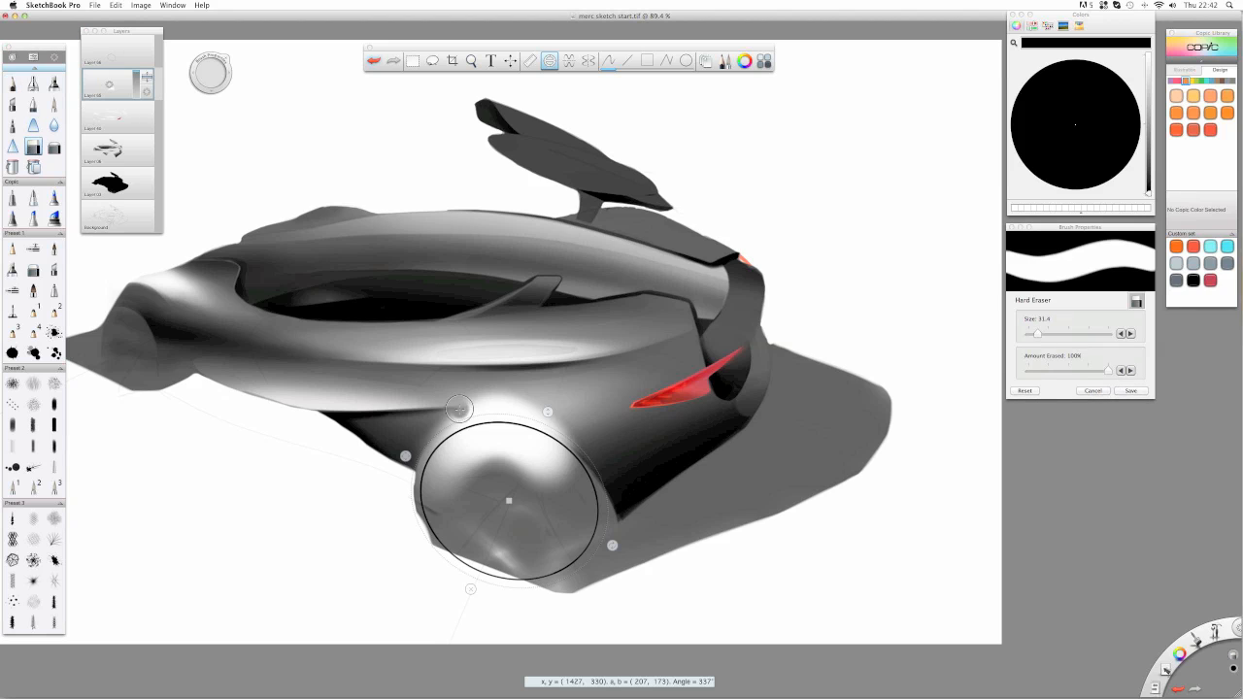
drag(208, 81, 210, 113)
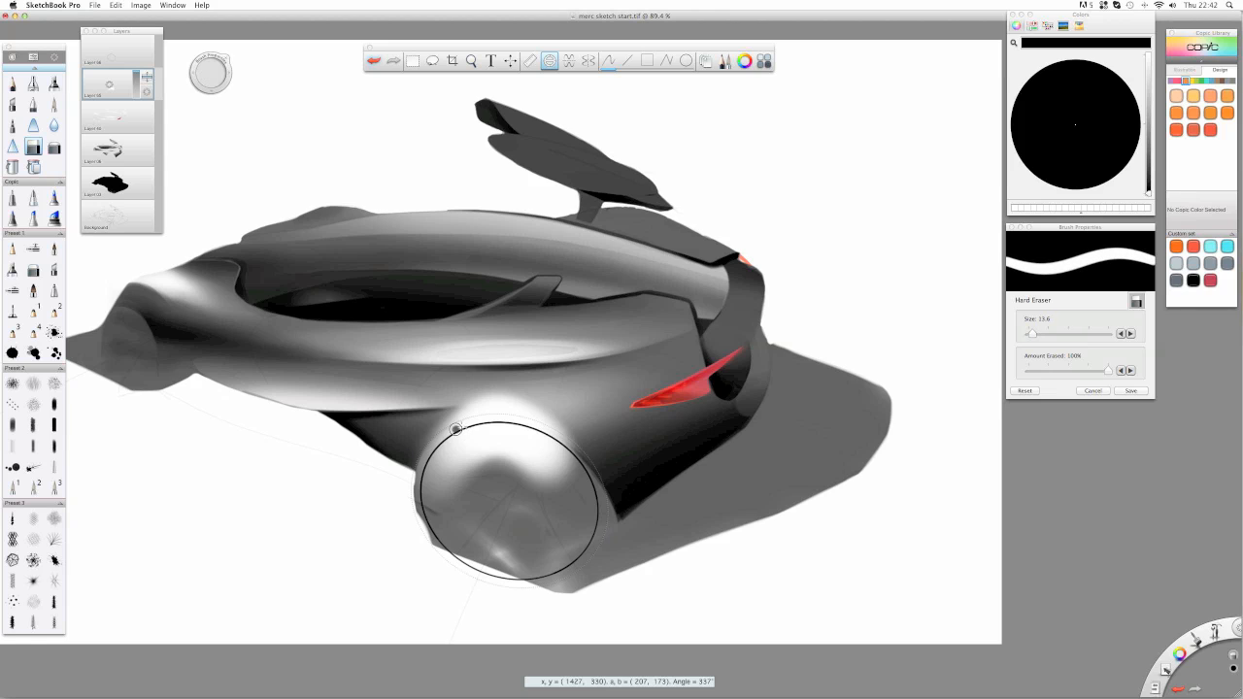
mouse_move(457, 427)
mouse_down()
mouse_move(485, 414)
mouse_move(445, 436)
mouse_move(521, 433)
mouse_move(552, 461)
mouse_move(561, 505)
mouse_move(549, 471)
mouse_move(481, 443)
mouse_move(440, 465)
mouse_move(442, 515)
mouse_move(469, 569)
mouse_up()
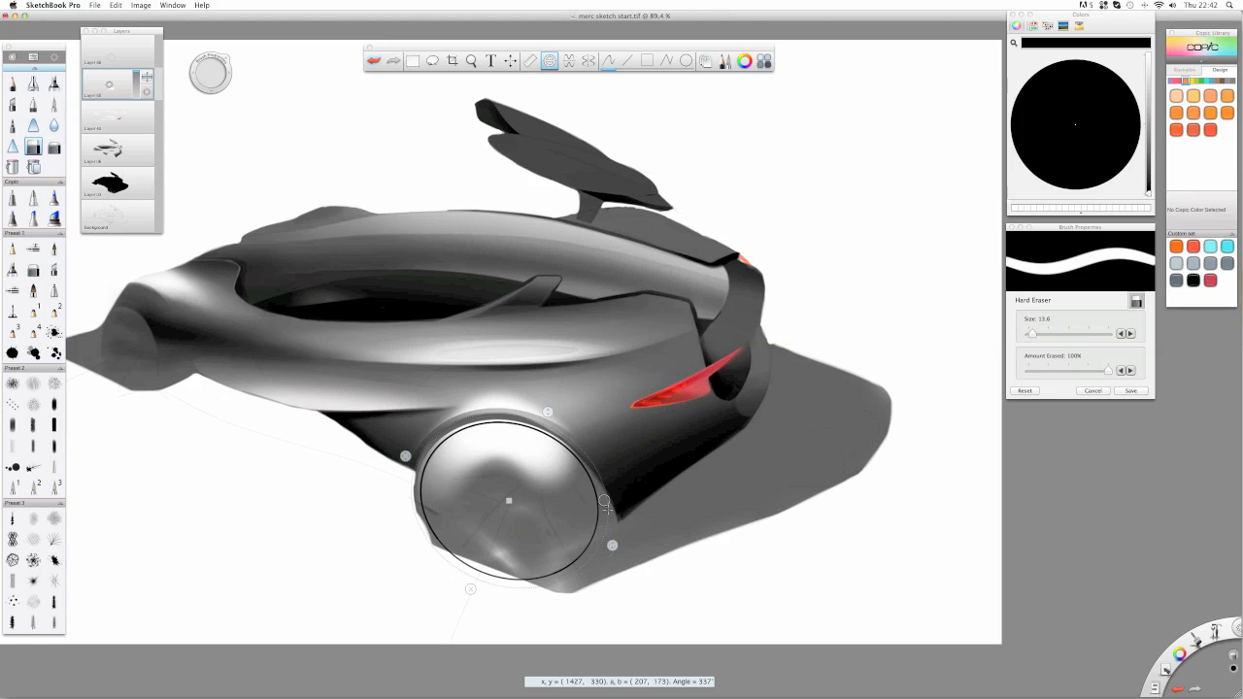
drag(493, 427, 486, 429)
mouse_move(474, 437)
mouse_down()
mouse_move(584, 460)
mouse_move(482, 446)
mouse_move(537, 466)
mouse_move(535, 484)
mouse_move(459, 514)
mouse_move(406, 508)
mouse_move(504, 479)
mouse_move(410, 470)
mouse_move(479, 453)
mouse_move(443, 444)
mouse_move(480, 431)
mouse_move(465, 430)
mouse_move(433, 455)
mouse_move(534, 439)
mouse_move(488, 461)
mouse_move(582, 481)
mouse_move(502, 477)
mouse_move(531, 488)
mouse_up()
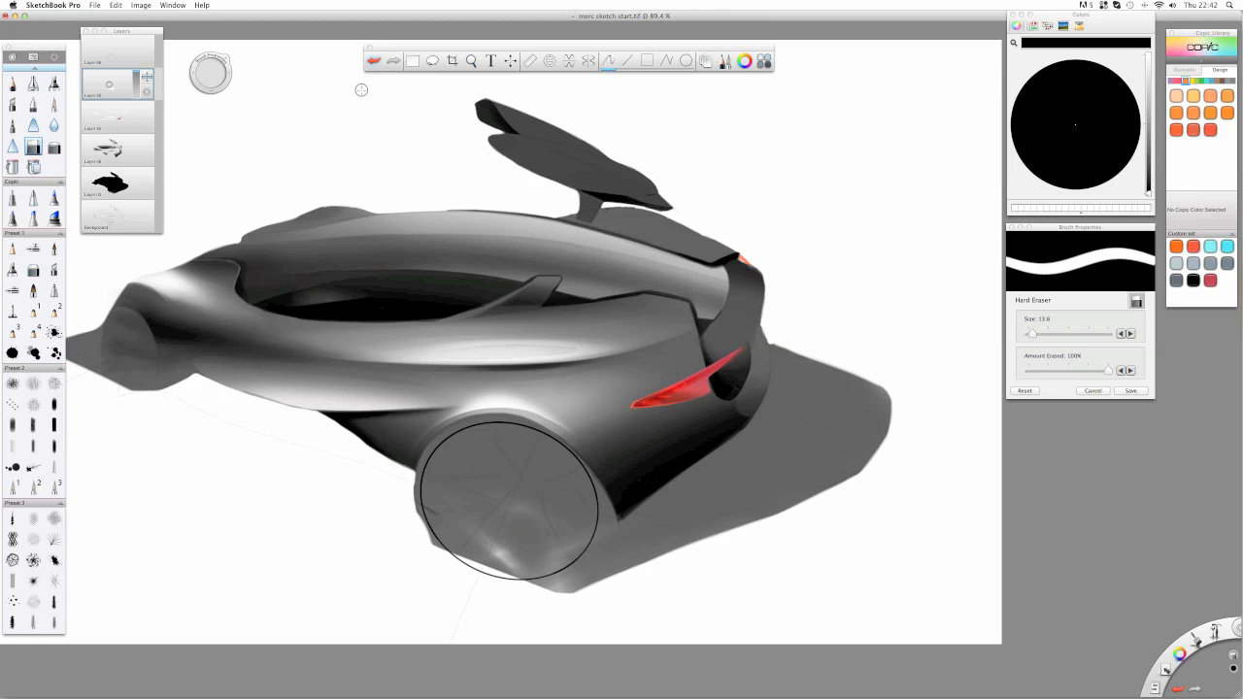
- Trace a second black pencil arc just outside the wheel outline on the top layer, with the ellipse guide set to about 197 by 165
click(550, 61)
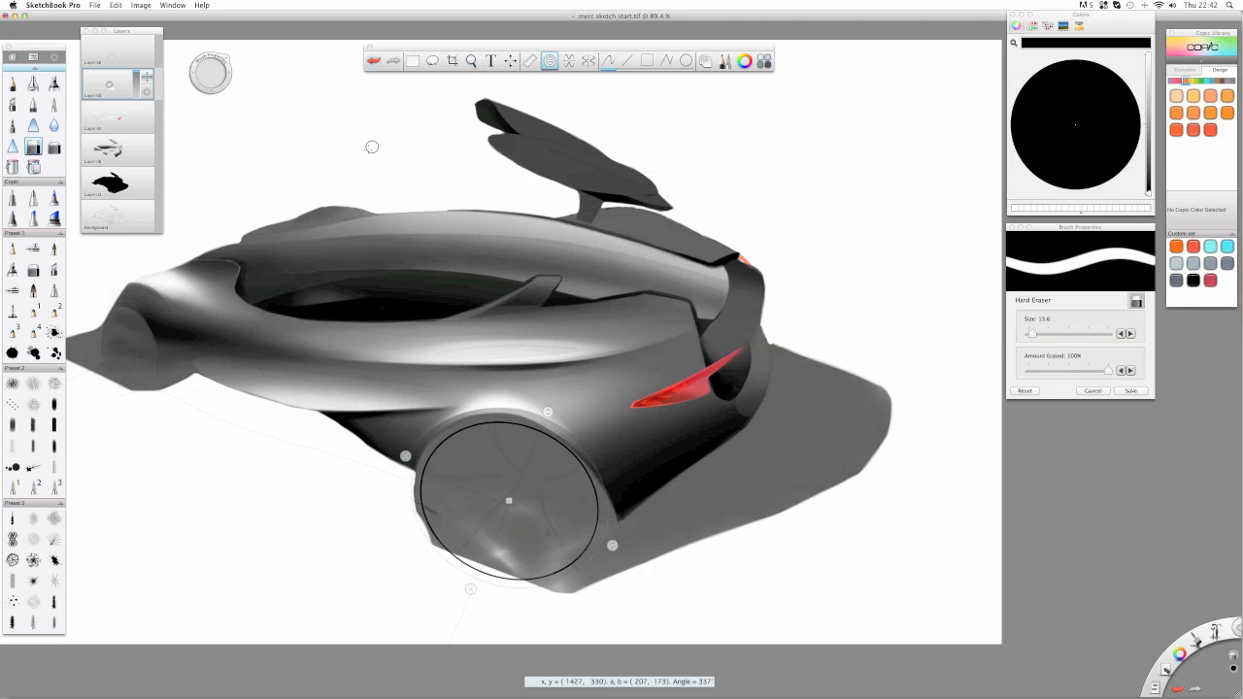
drag(403, 456, 410, 458)
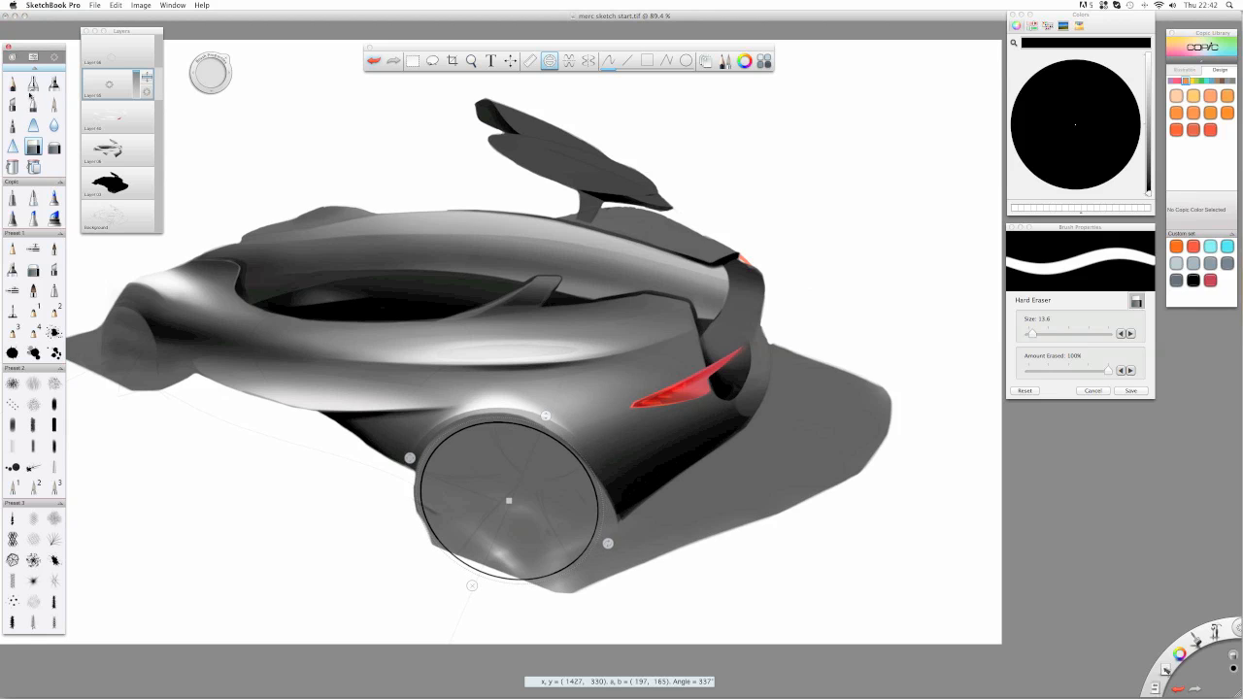
click(11, 83)
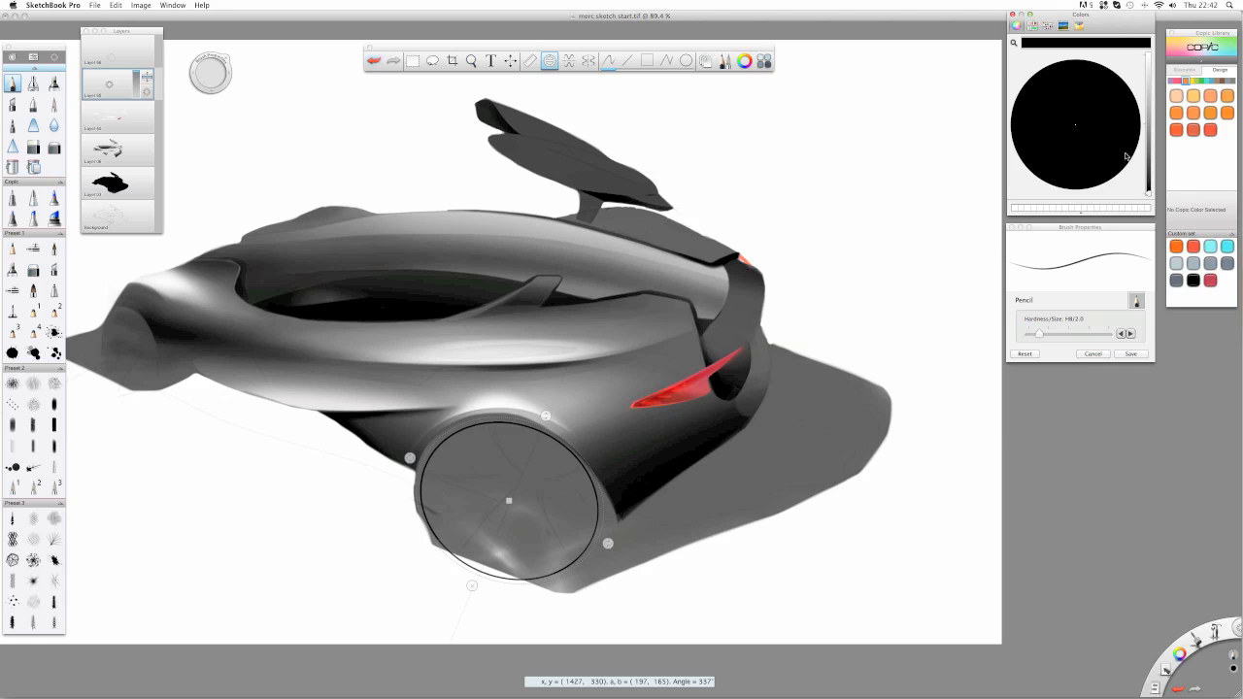
click(110, 52)
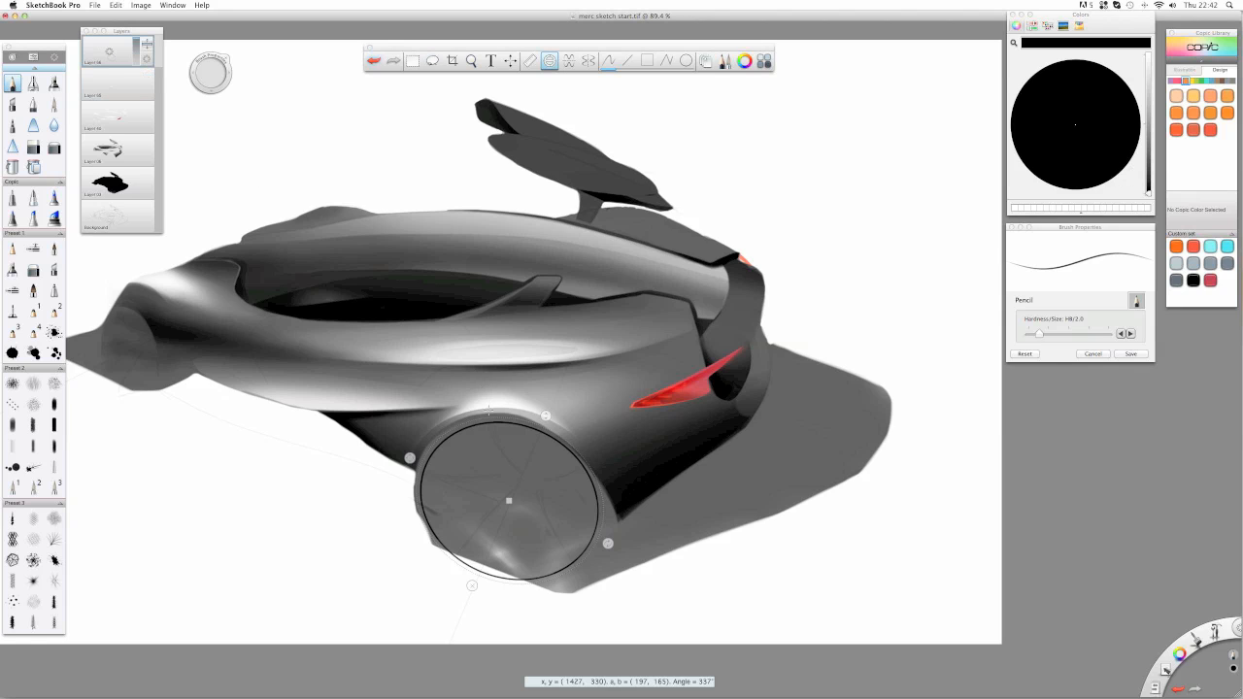
mouse_move(470, 419)
mouse_down()
mouse_move(554, 447)
mouse_move(583, 486)
mouse_up()
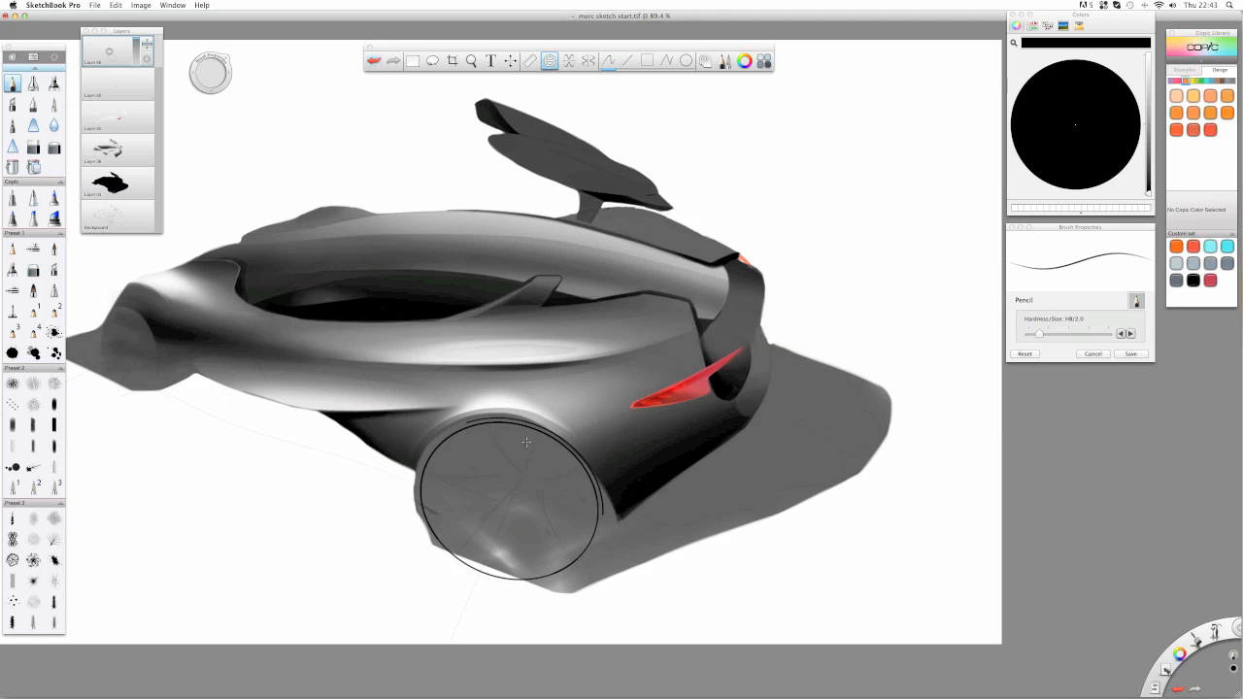
mouse_move(525, 441)
mouse_down()
mouse_move(441, 445)
mouse_move(421, 492)
mouse_move(496, 448)
mouse_move(417, 519)
mouse_up()
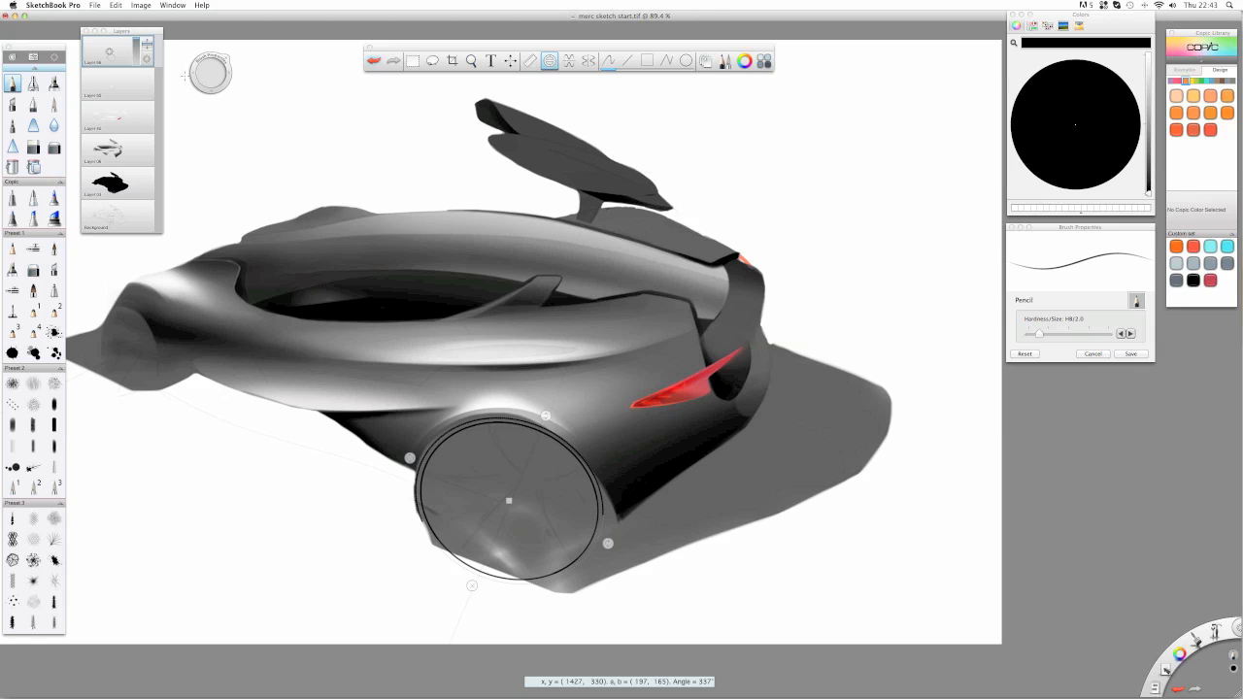
- Thicken the outer wheel line at pencil size 4.2, enlarging the ellipse guide to about 201 by 169 and centring it near 1421, 328
drag(213, 79, 209, 55)
mouse_move(443, 438)
mouse_down()
mouse_move(508, 421)
mouse_move(578, 465)
mouse_move(603, 527)
mouse_move(528, 430)
mouse_move(440, 456)
mouse_move(448, 548)
mouse_move(443, 455)
mouse_move(409, 457)
mouse_up()
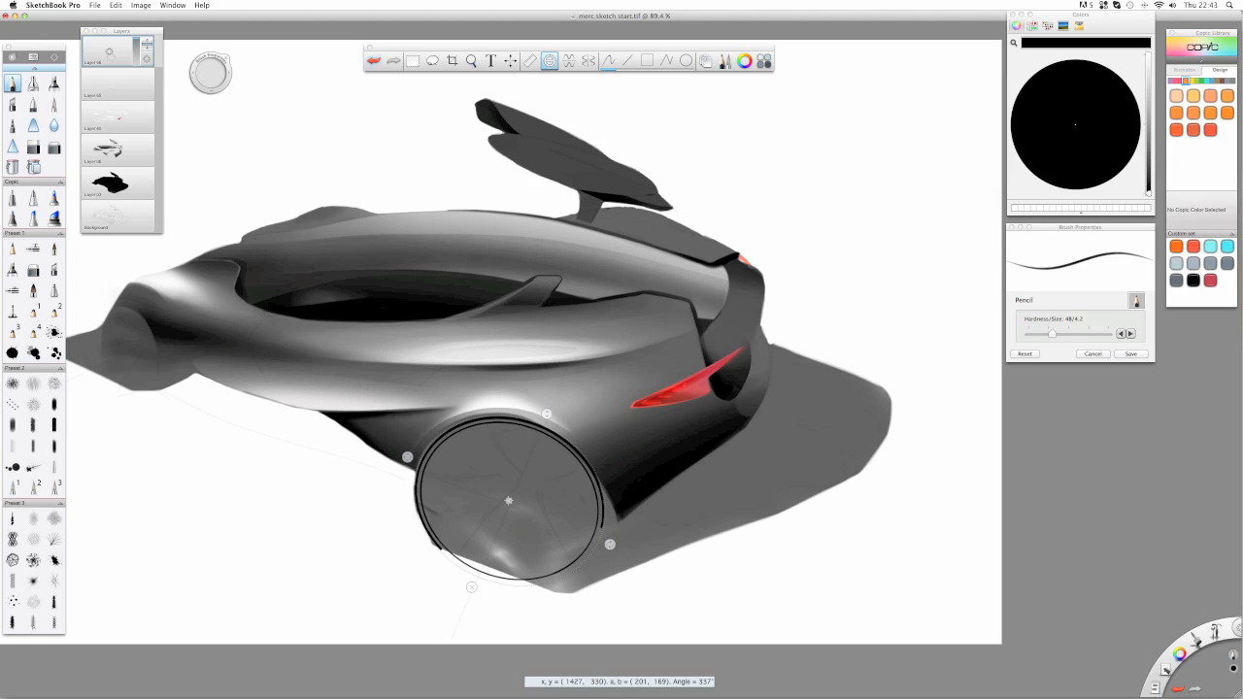
drag(508, 501, 506, 501)
mouse_move(431, 483)
mouse_down()
mouse_move(430, 447)
mouse_move(553, 469)
mouse_up()
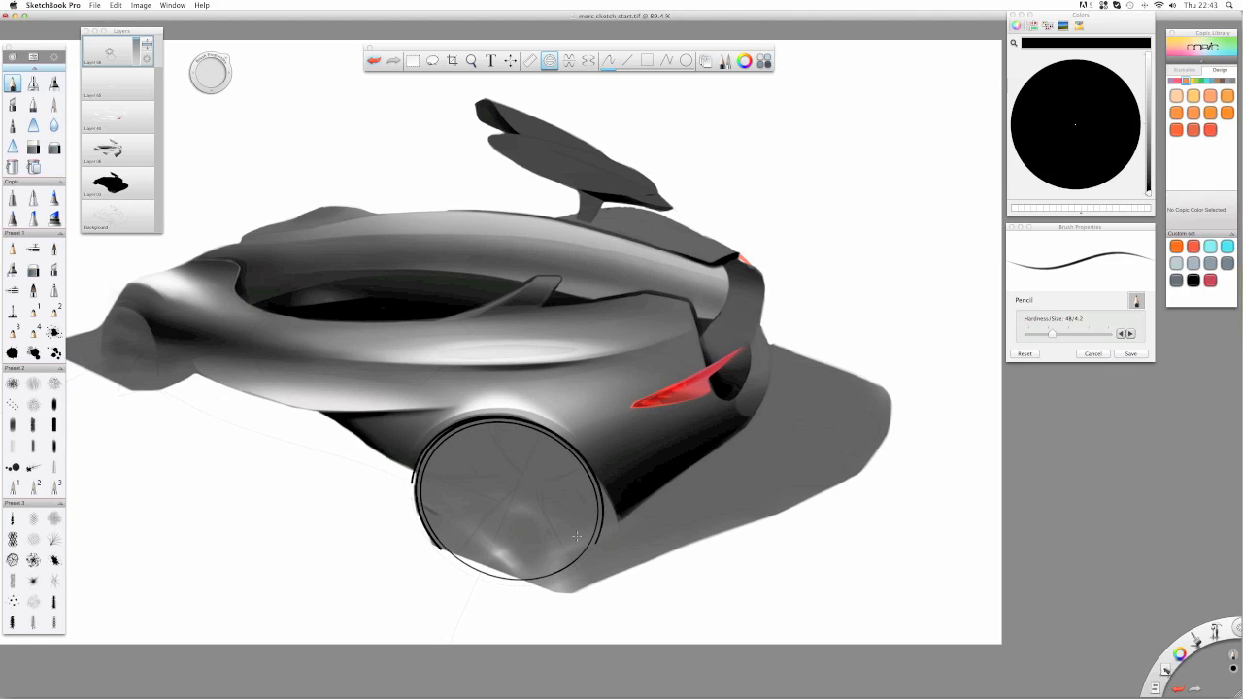
mouse_move(419, 482)
mouse_down()
mouse_move(435, 536)
mouse_move(420, 487)
mouse_up()
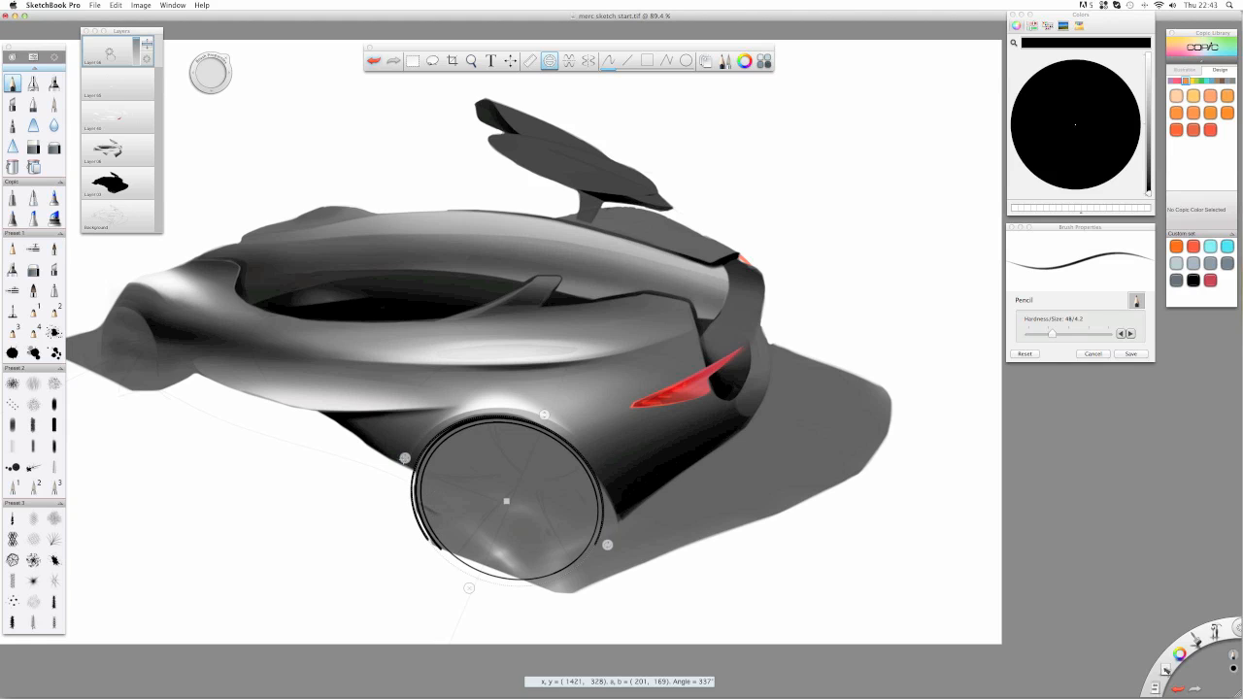
- Fill the gap between the wheel outlines with black pencil strokes, reducing the ellipse guide to about 198 by 166 and finally 191 by 160
mouse_move(405, 457)
mouse_down()
mouse_move(417, 472)
mouse_move(427, 450)
mouse_move(415, 475)
mouse_up()
drag(540, 447, 586, 511)
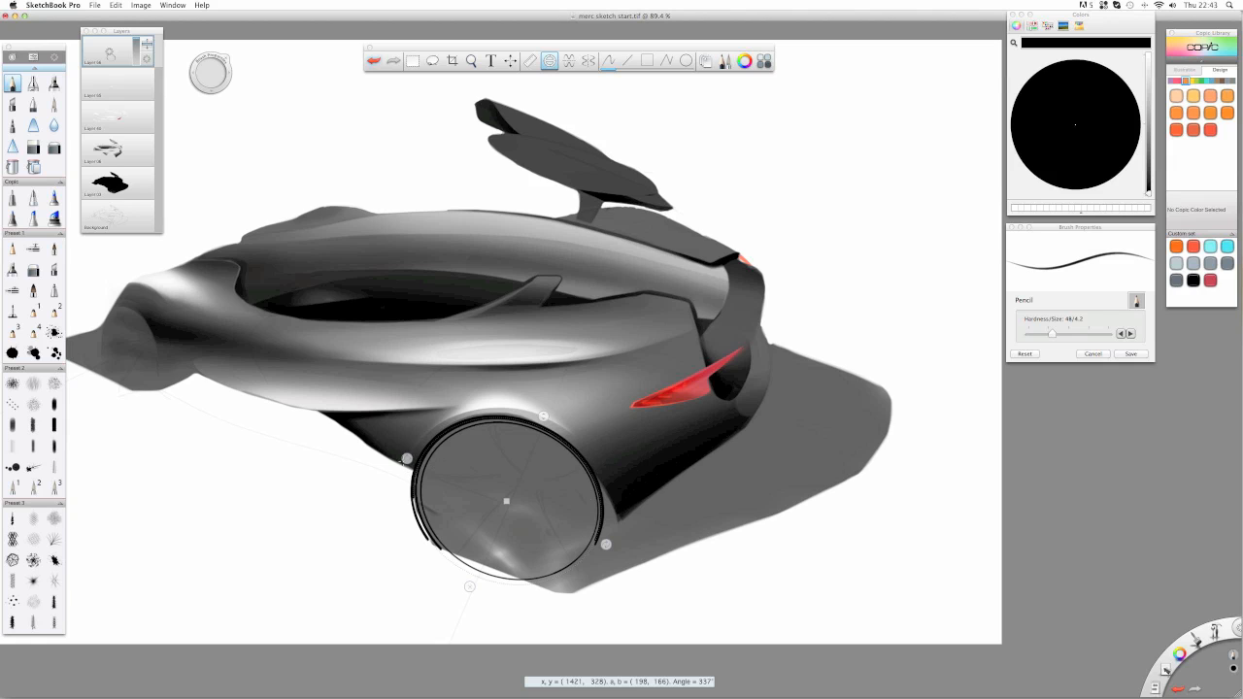
mouse_move(407, 458)
mouse_down()
mouse_move(561, 442)
mouse_move(483, 426)
mouse_move(461, 430)
mouse_move(578, 459)
mouse_up()
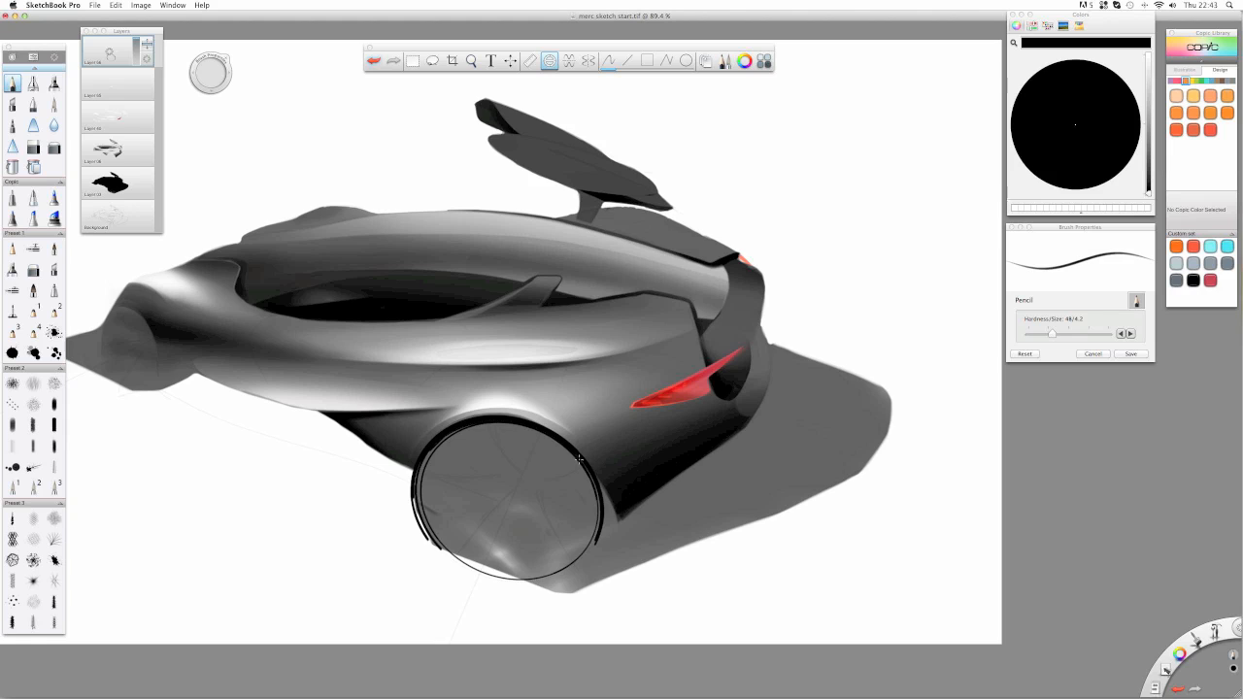
mouse_move(597, 515)
mouse_down()
mouse_move(588, 547)
mouse_move(561, 571)
mouse_up()
mouse_move(430, 452)
mouse_down()
mouse_move(435, 489)
mouse_move(420, 490)
mouse_up()
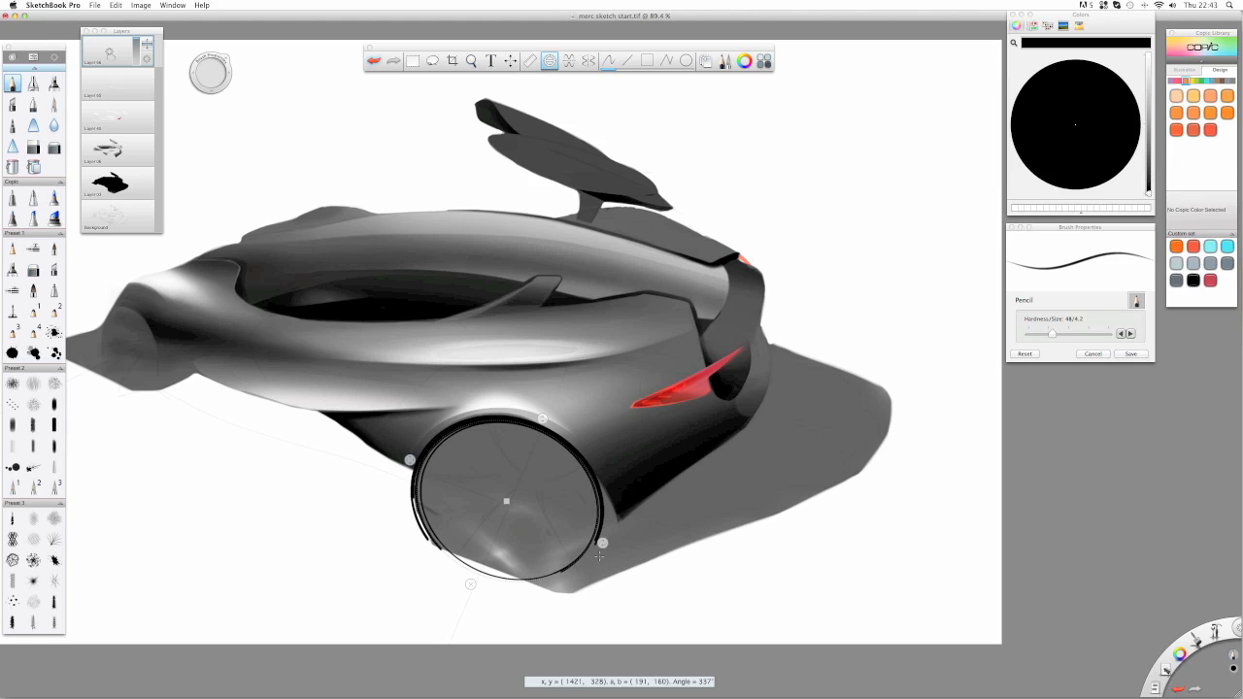
- Hide the ellipse guide and darken the wheel arch with freehand black pencil strokes along both sides of the rear wheel
key(e)
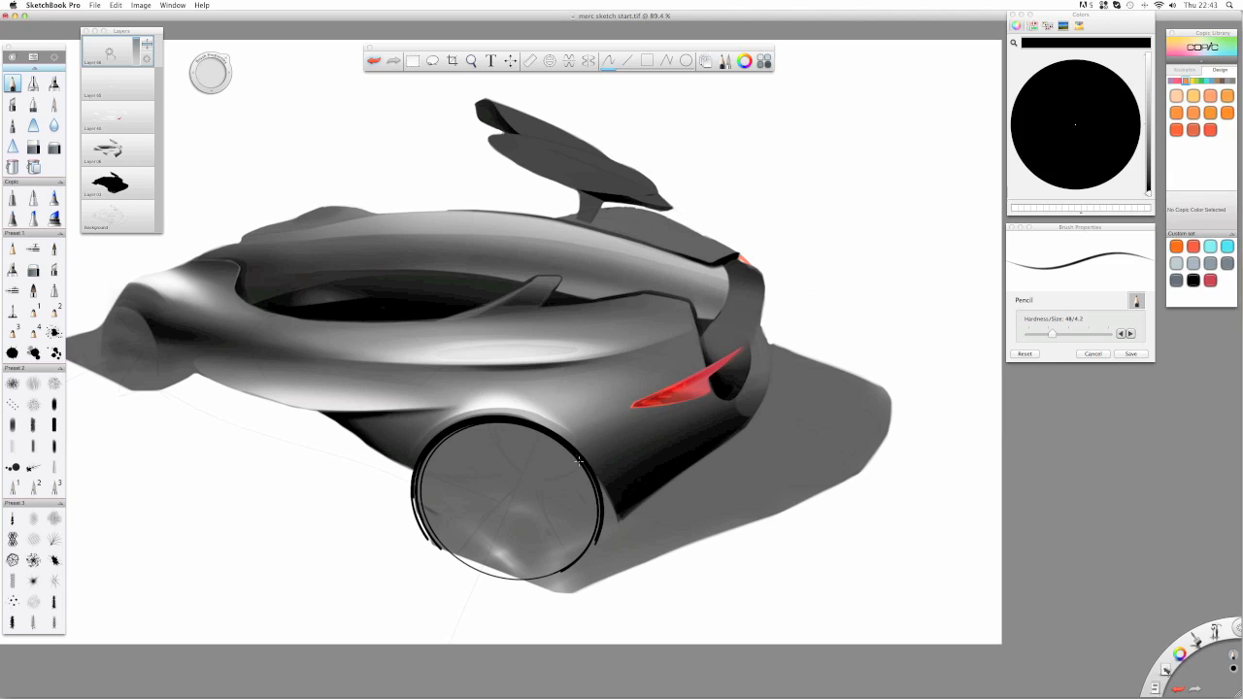
mouse_move(574, 452)
mouse_down()
mouse_move(636, 533)
mouse_move(602, 506)
mouse_move(608, 519)
mouse_up()
drag(415, 474, 413, 492)
- Add a new layer and bring back the ellipse guide, resized to about 188 by 158 and recentred near 1417, 322
click(549, 61)
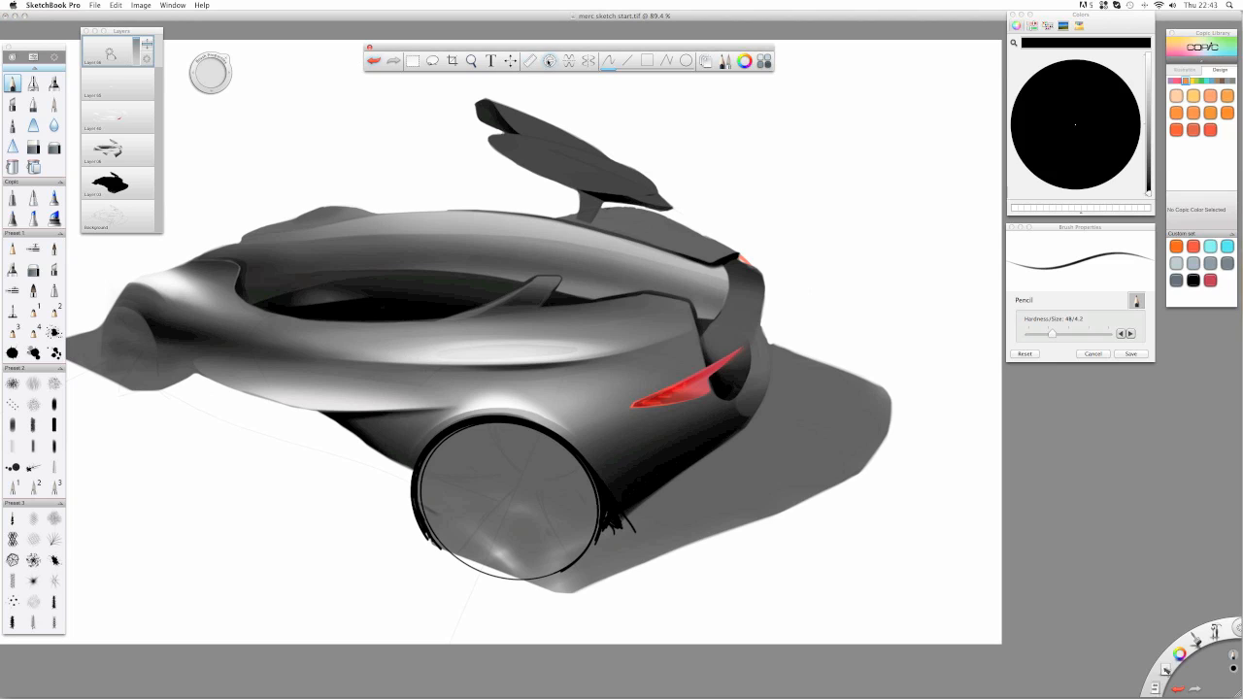
drag(110, 57, 112, 37)
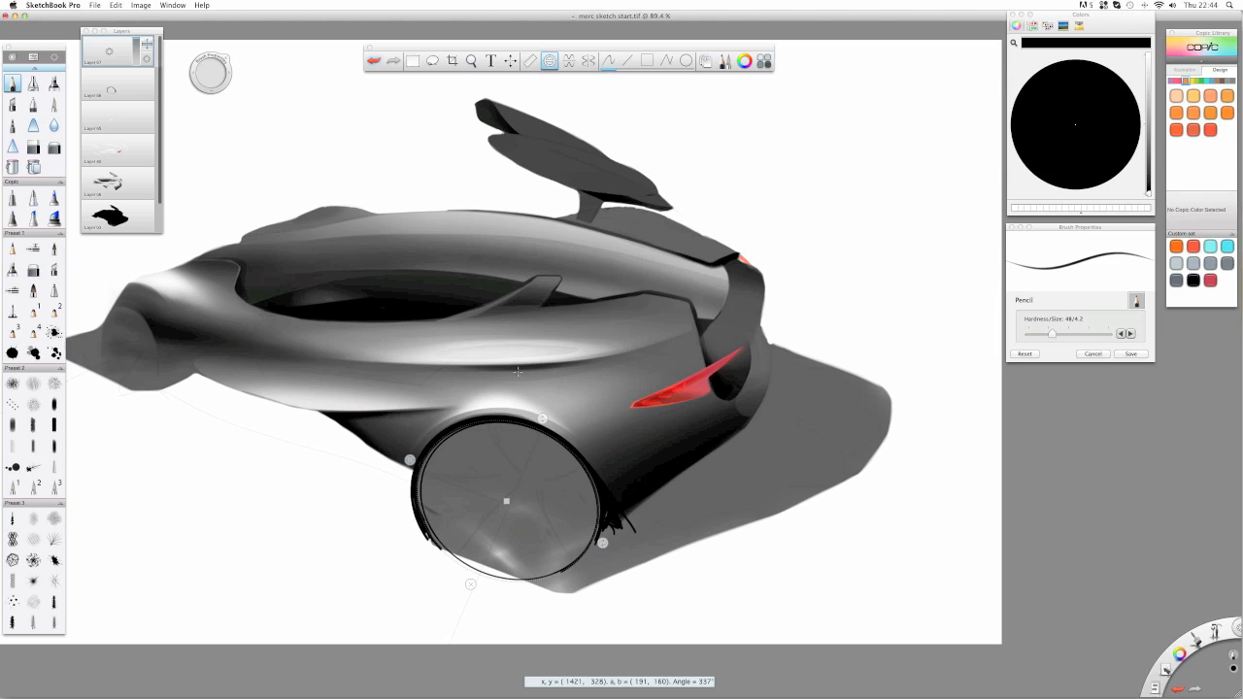
drag(409, 459, 412, 460)
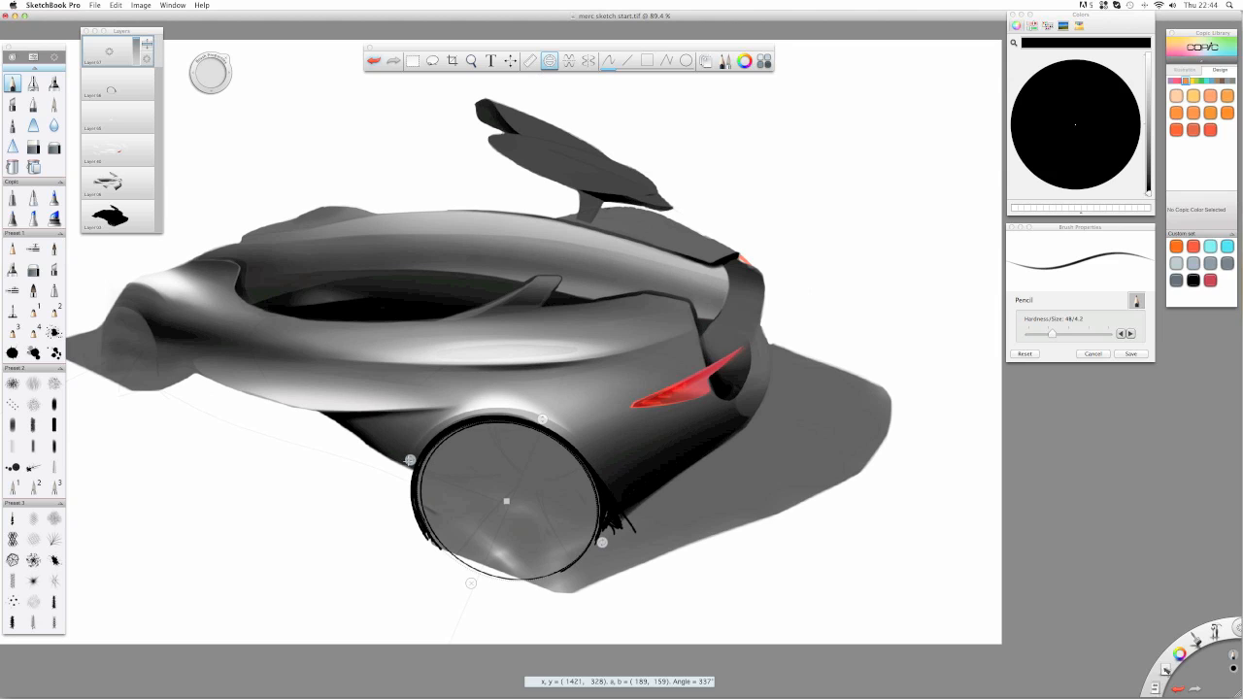
drag(505, 501, 503, 504)
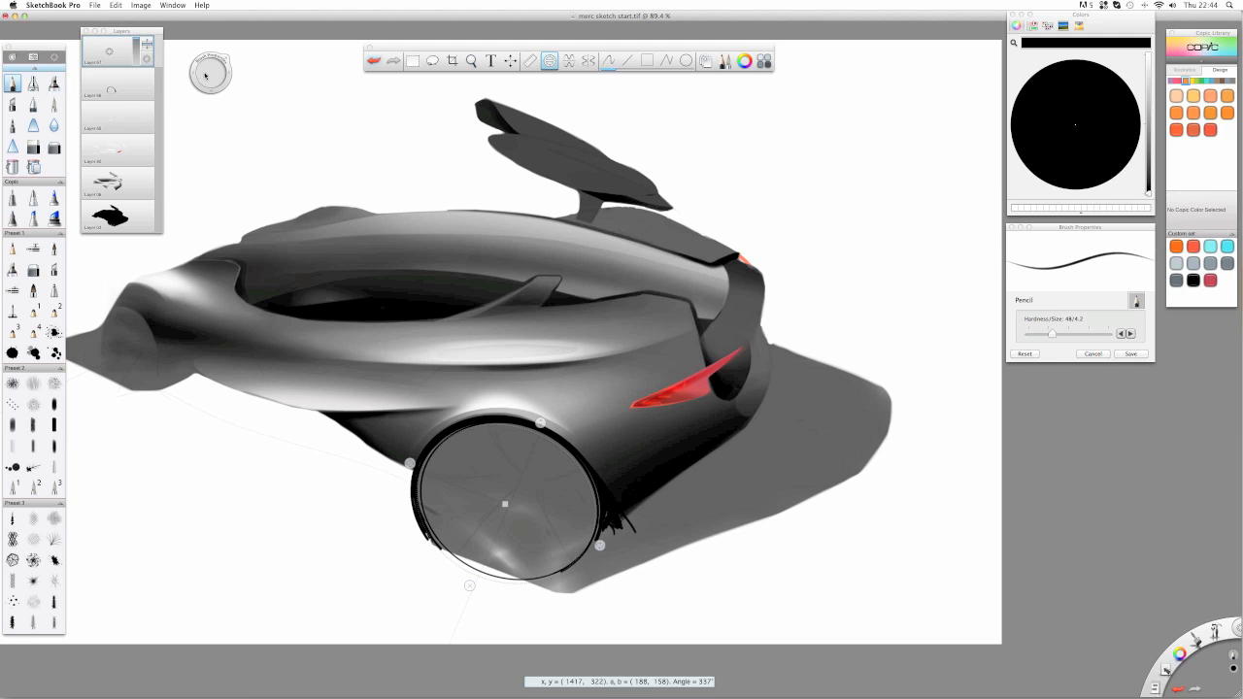
- Trace a thick dark grey ring inside the wheel outline at pencil size 6.7, shrinking the ellipse guide to about 183 by 153
drag(210, 74, 334, 78)
drag(1148, 192, 1148, 175)
mouse_move(474, 430)
mouse_down()
mouse_move(553, 444)
mouse_move(587, 476)
mouse_move(600, 530)
mouse_up()
drag(439, 539, 416, 501)
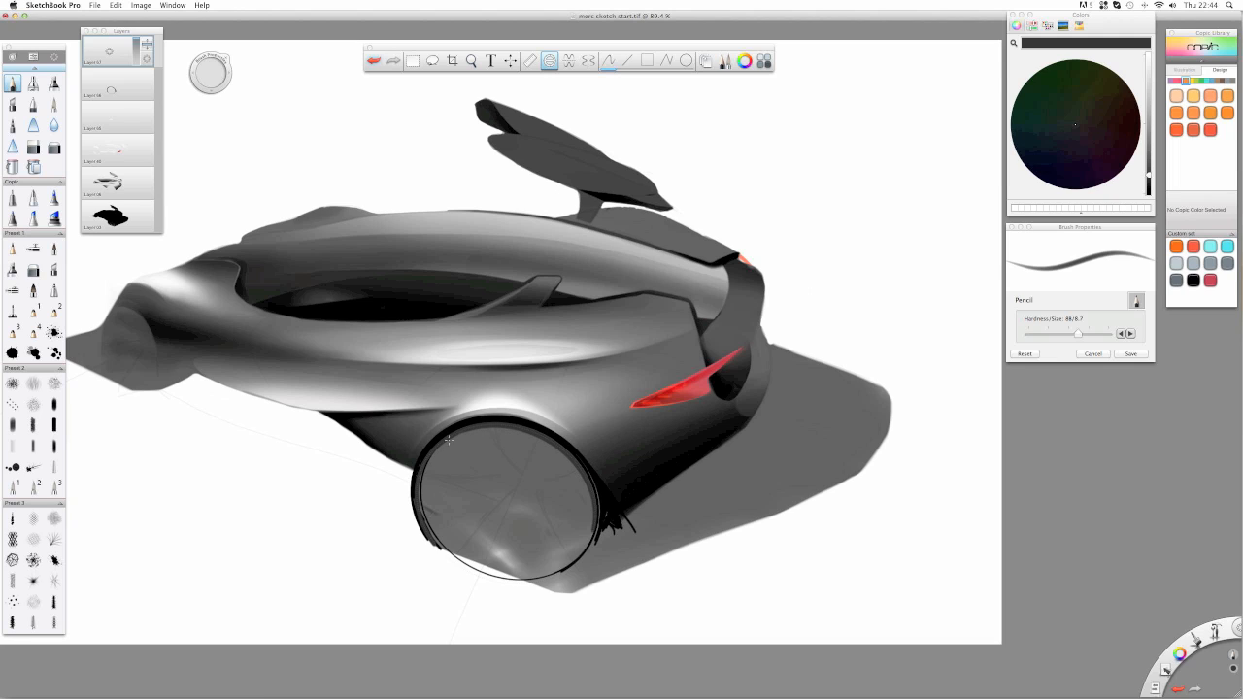
drag(561, 573, 586, 537)
drag(456, 564, 422, 482)
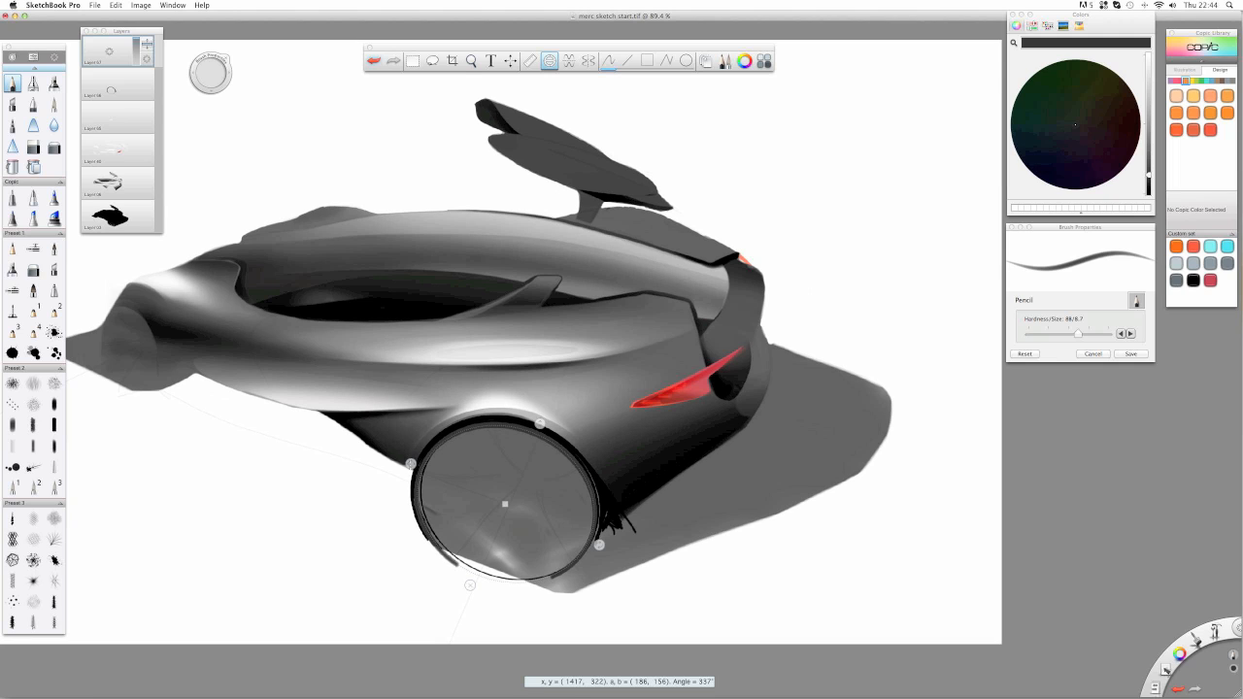
drag(441, 446, 477, 434)
mouse_move(505, 434)
mouse_down()
mouse_move(564, 467)
mouse_move(590, 507)
mouse_up()
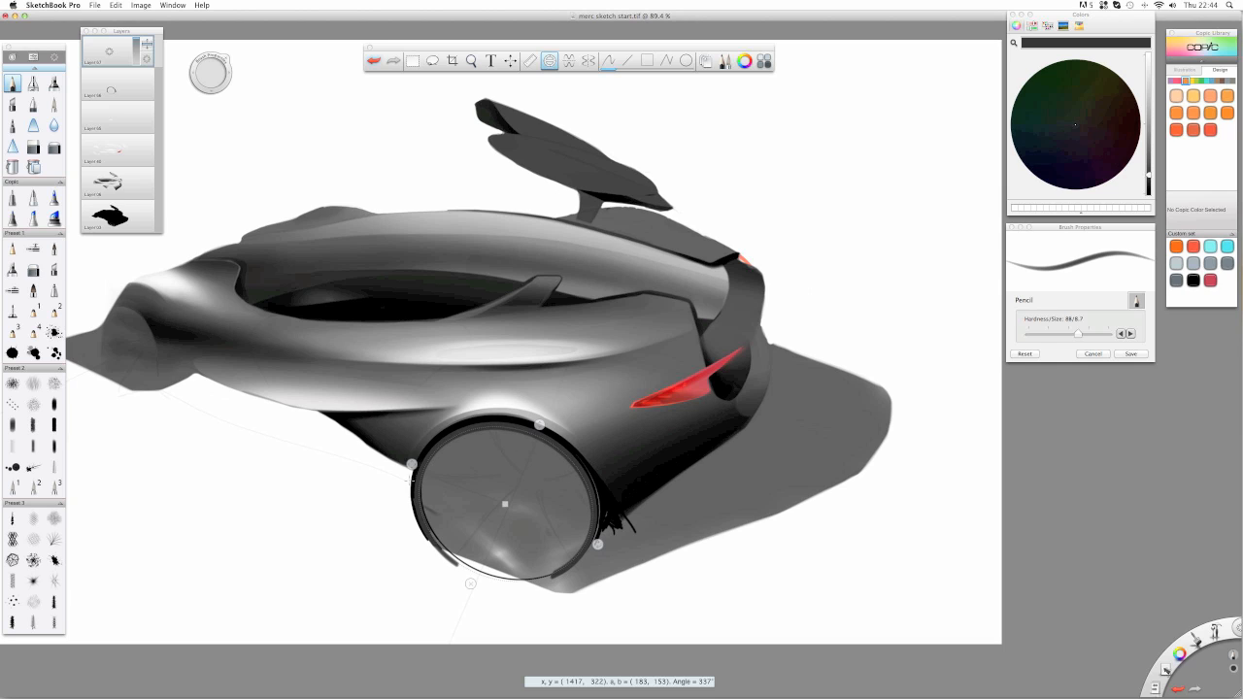
- Enlarge the ellipse guide to about 189 by 159, add another new layer, and change the pencil colour to light grey
drag(411, 464, 408, 457)
drag(109, 51, 111, 27)
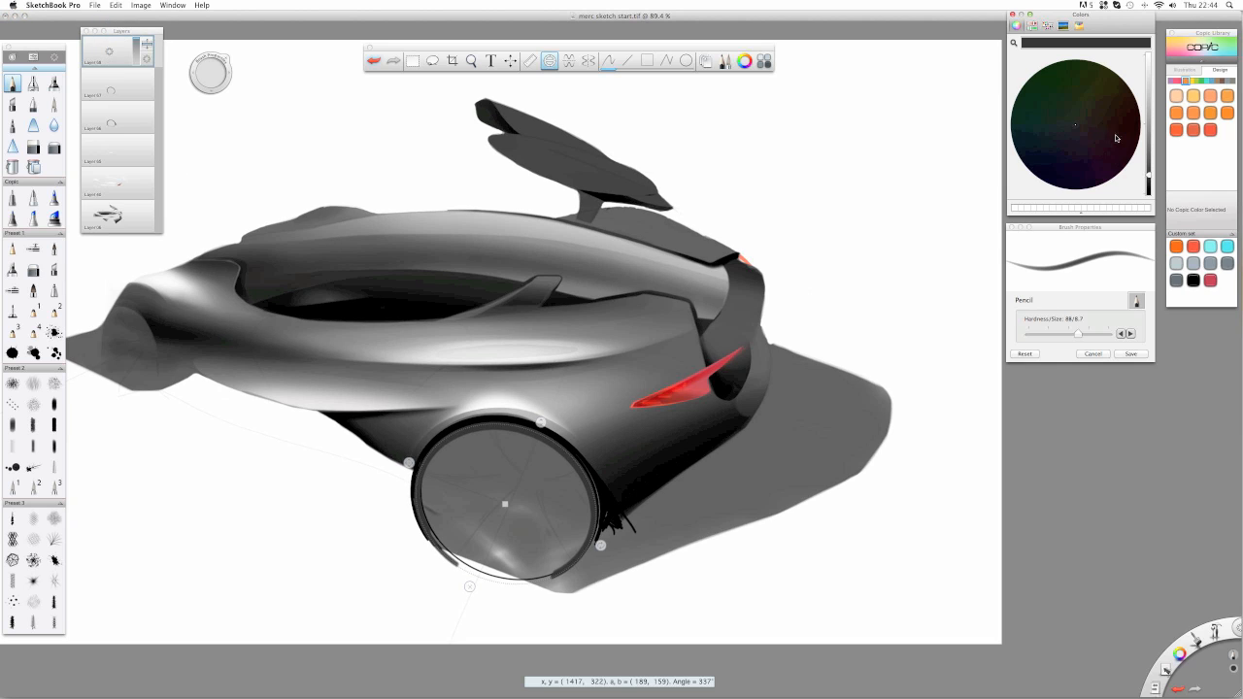
drag(1148, 130, 1151, 85)
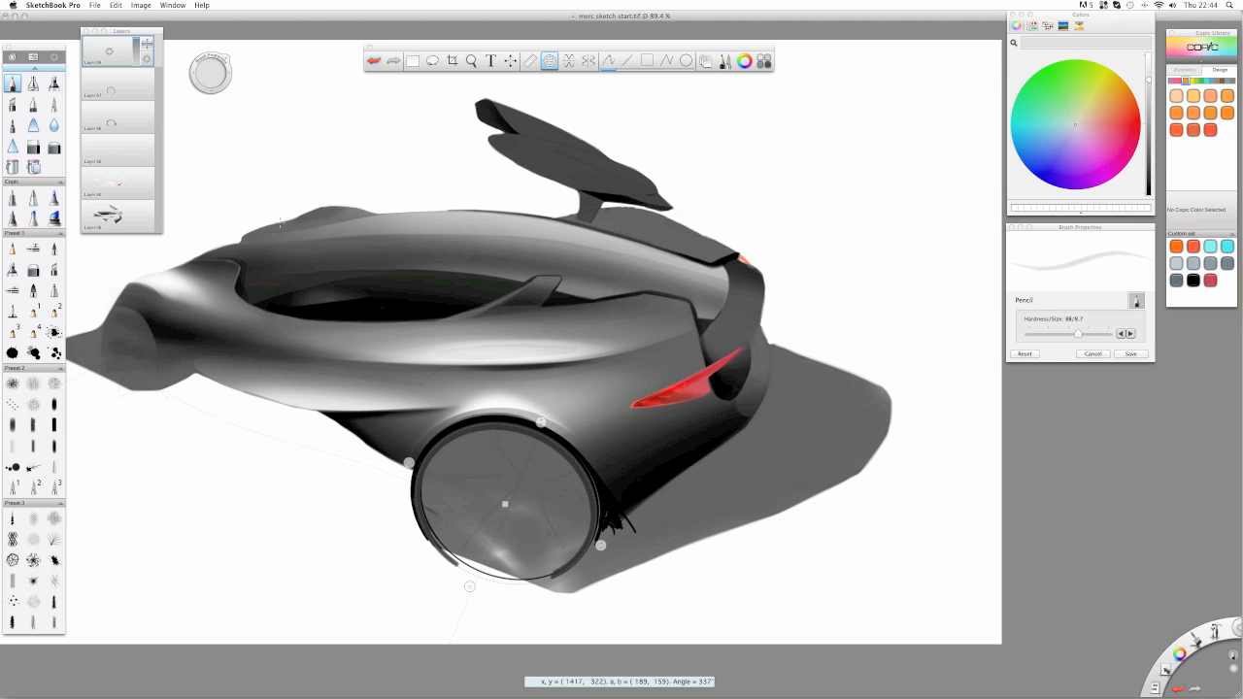
mouse_move(487, 426)
mouse_down()
mouse_move(544, 434)
mouse_move(460, 433)
mouse_move(546, 436)
mouse_move(575, 459)
mouse_move(500, 425)
mouse_move(536, 433)
mouse_up()
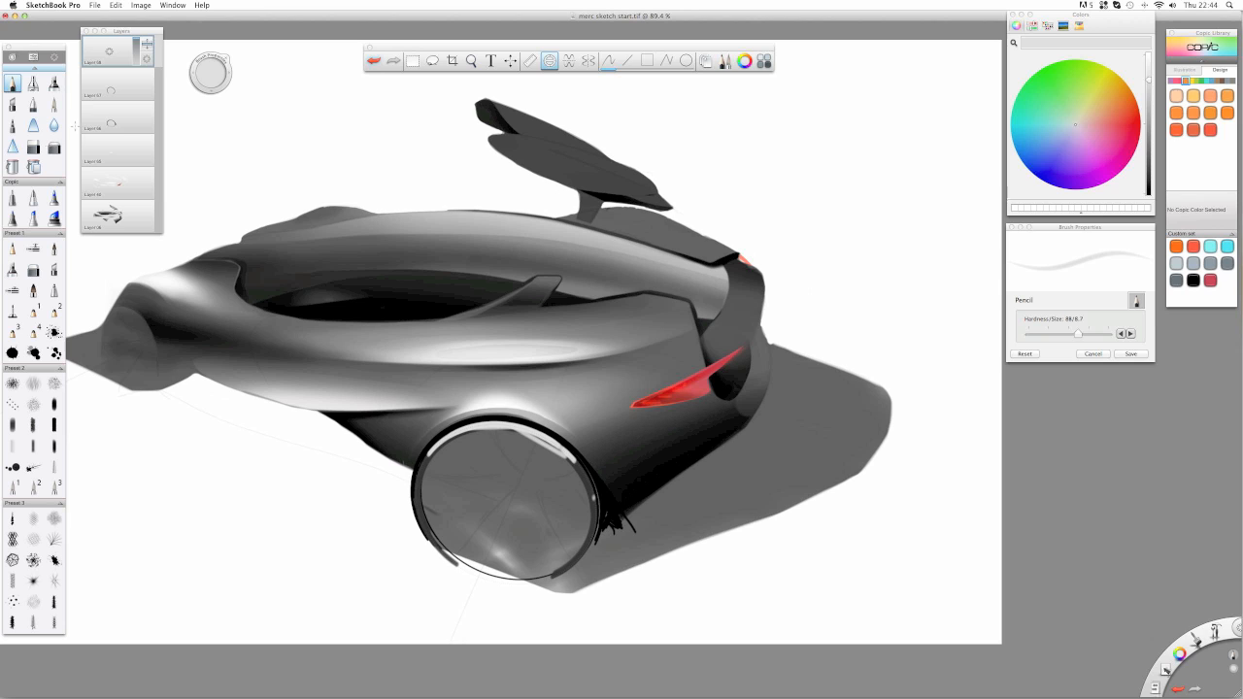
key(e)
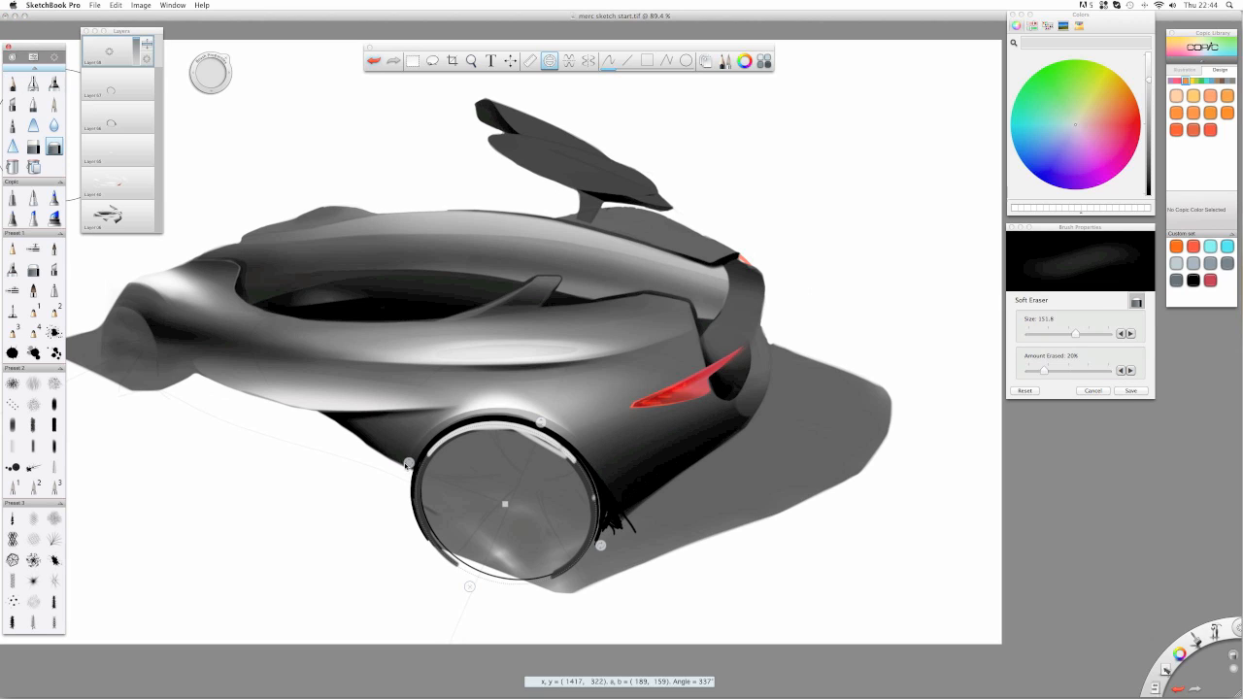
mouse_move(399, 472)
mouse_down()
mouse_move(437, 448)
mouse_move(427, 467)
mouse_move(445, 436)
mouse_move(419, 472)
mouse_move(436, 472)
mouse_up()
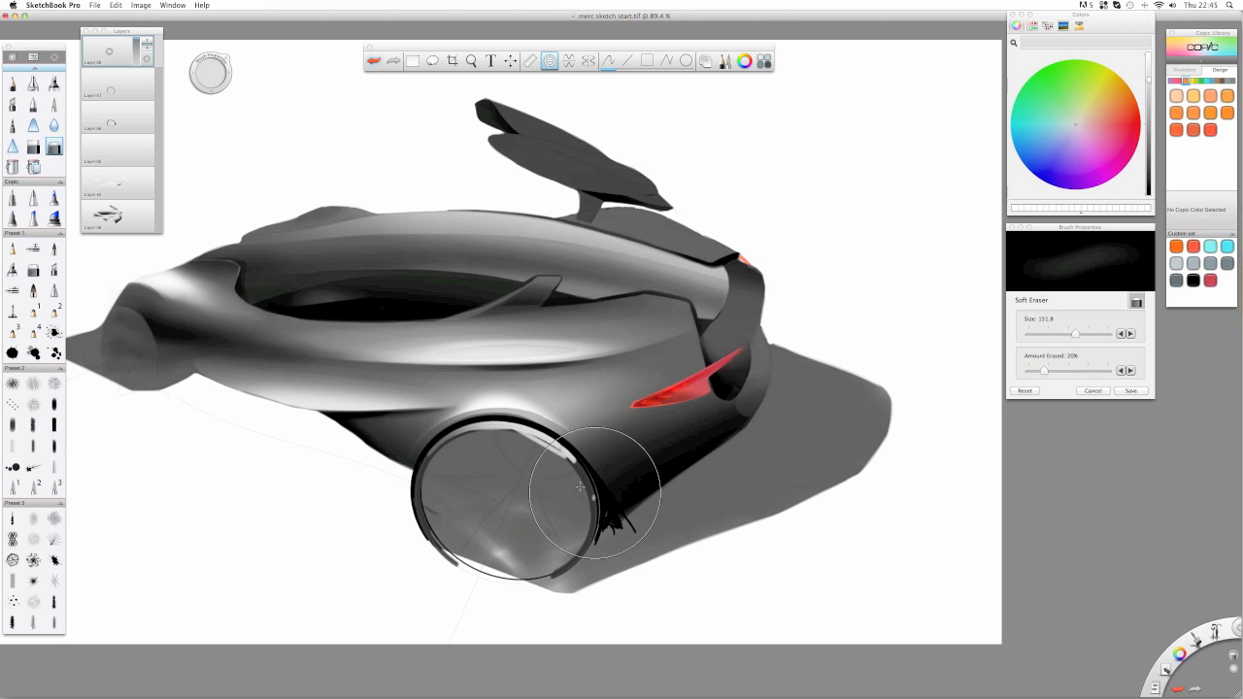
mouse_move(592, 491)
mouse_down()
mouse_move(557, 464)
mouse_move(501, 478)
mouse_move(544, 442)
mouse_move(566, 472)
mouse_up()
click(33, 146)
drag(524, 427, 424, 466)
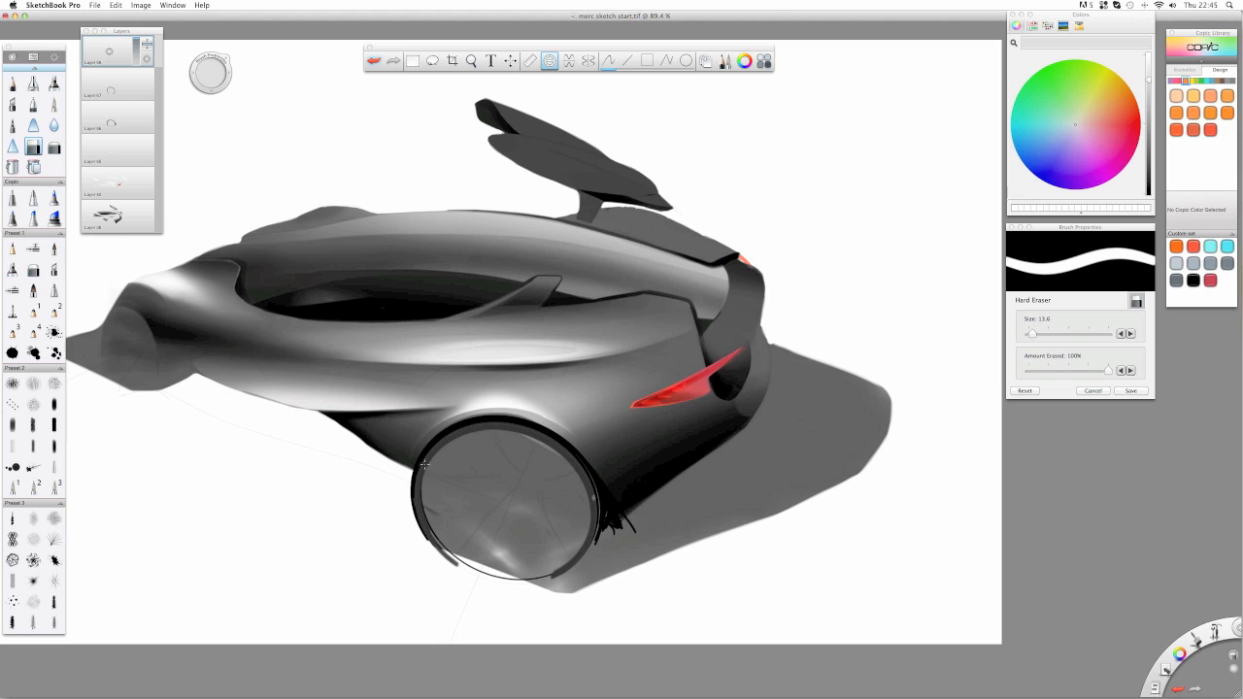
- Trace a light grey pencil arc along the upper rim of the rear wheel and fade its ends with the Soft Eraser at size 151.8
click(11, 83)
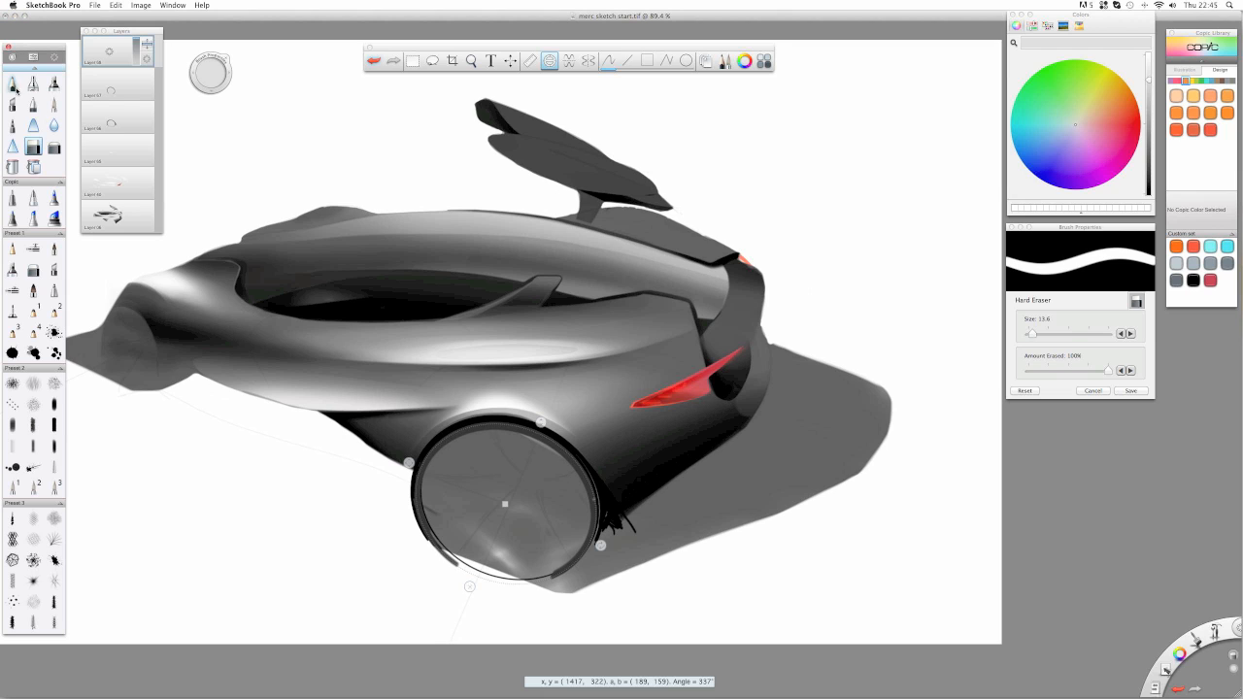
mouse_move(498, 427)
mouse_down()
mouse_move(543, 425)
mouse_move(437, 447)
mouse_move(594, 500)
mouse_move(504, 428)
mouse_up()
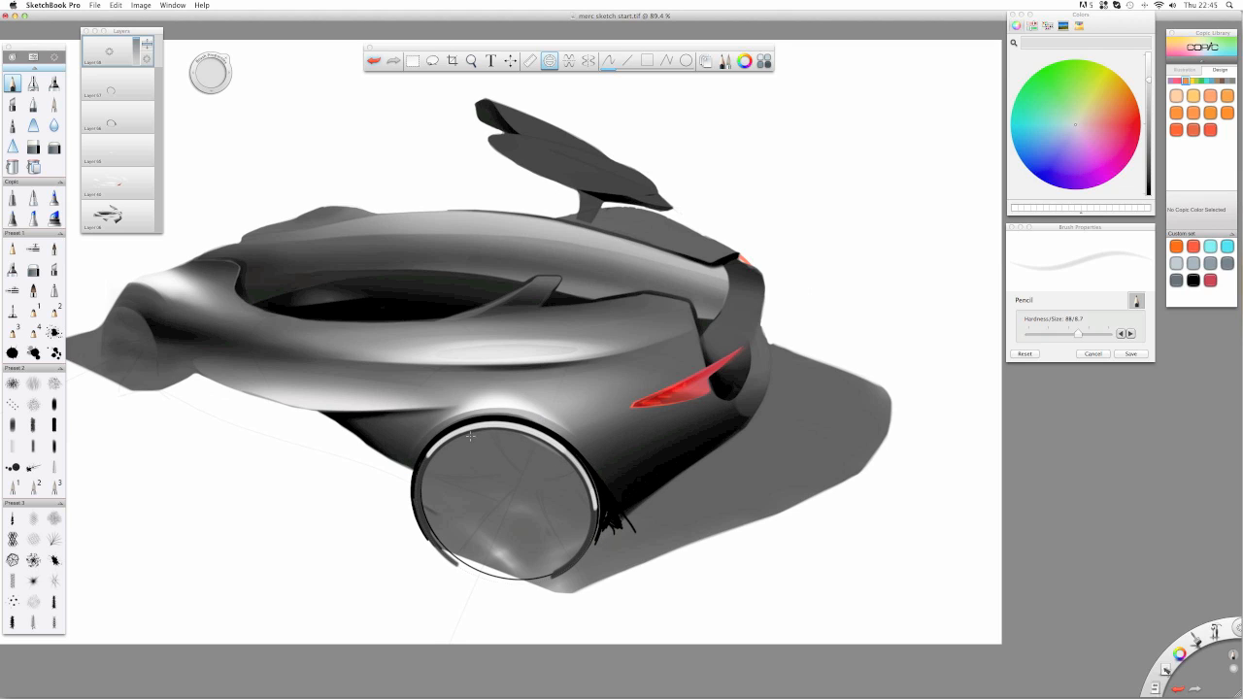
click(54, 146)
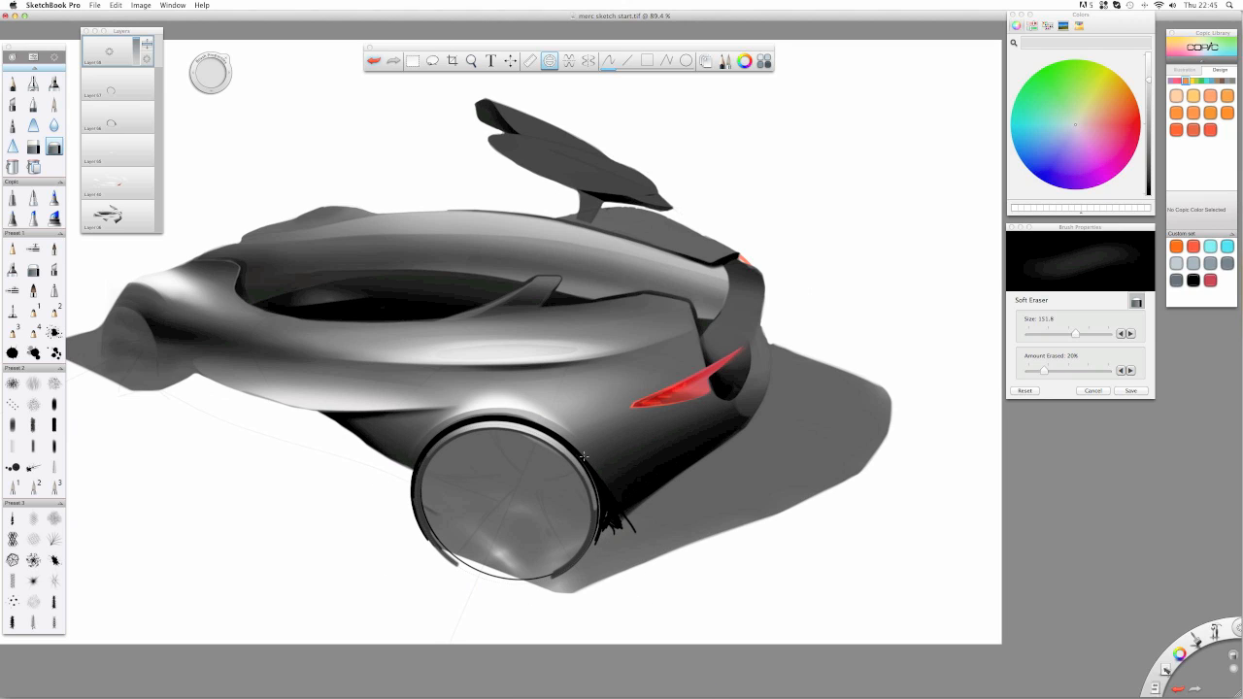
drag(580, 494, 582, 497)
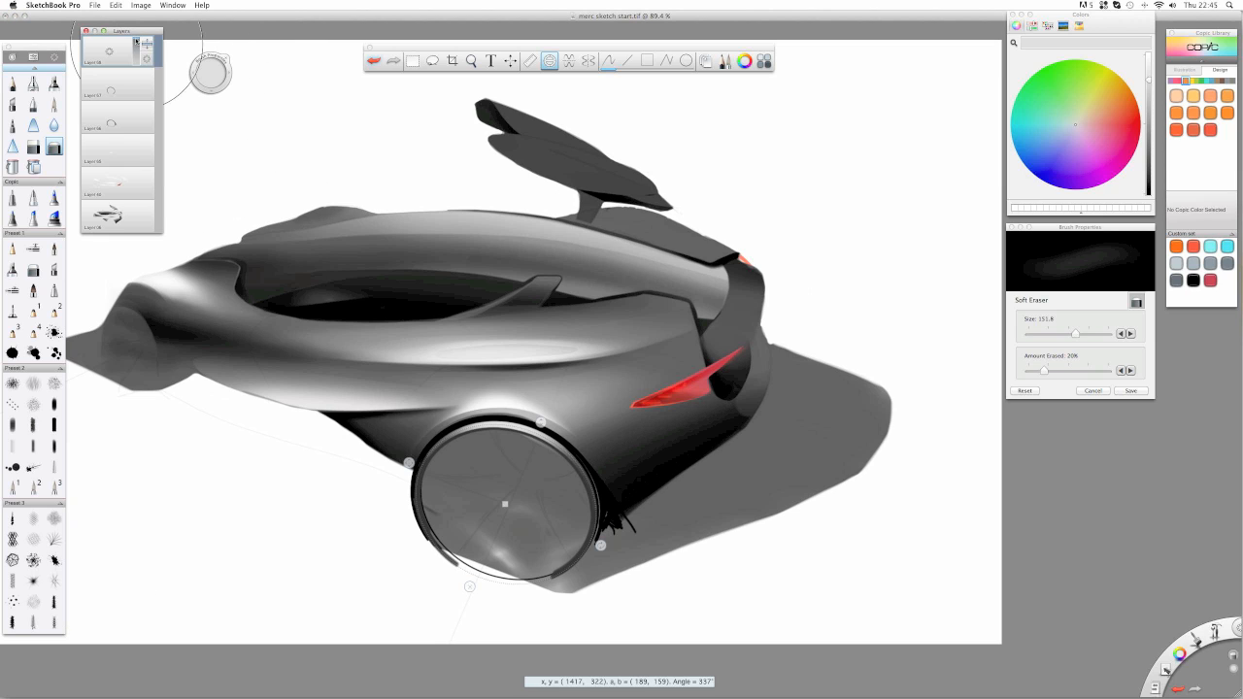
- Slightly lower the current layer's opacity and trace a white ring inside the rear wheel with the size 3.8 pencil, ellipse guide at about 177 by 148
drag(136, 45, 136, 48)
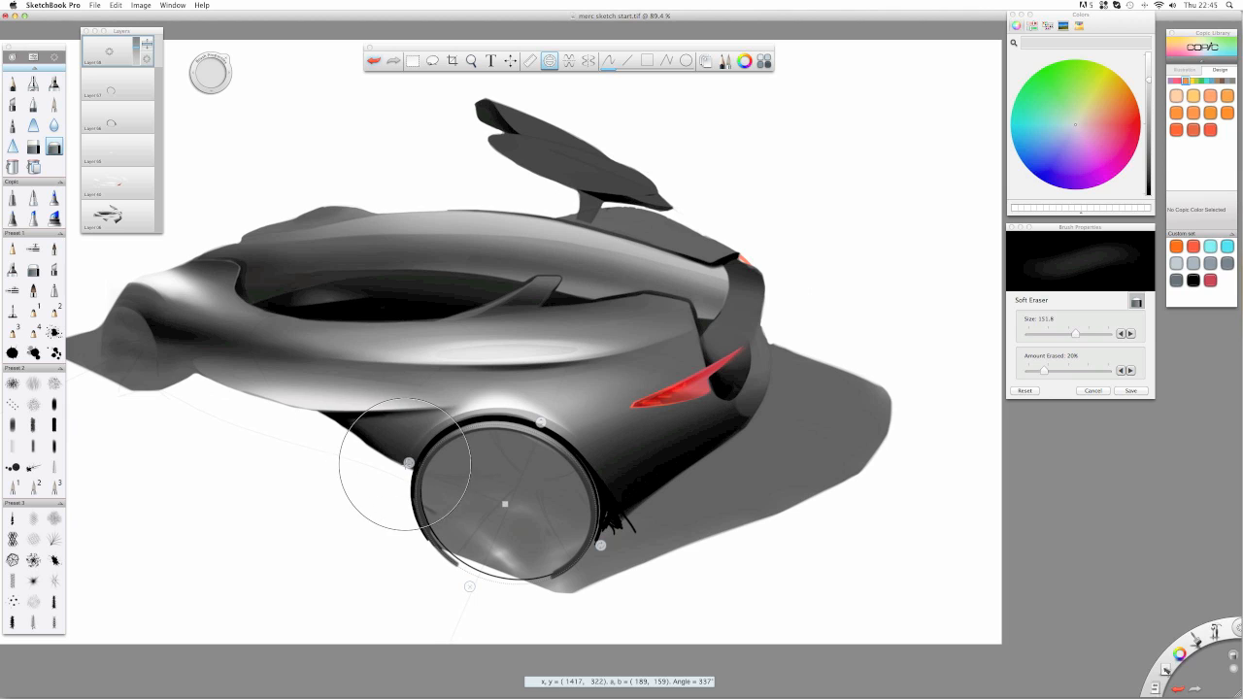
drag(409, 463, 413, 465)
click(12, 84)
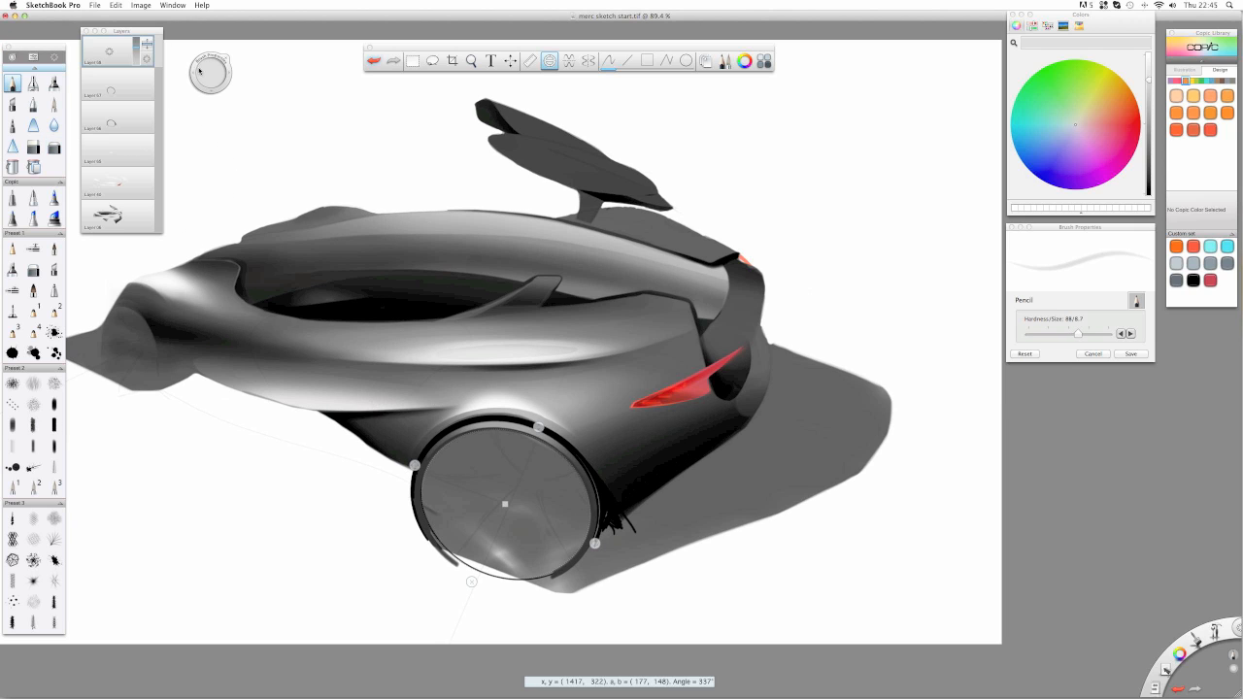
drag(199, 70, 205, 85)
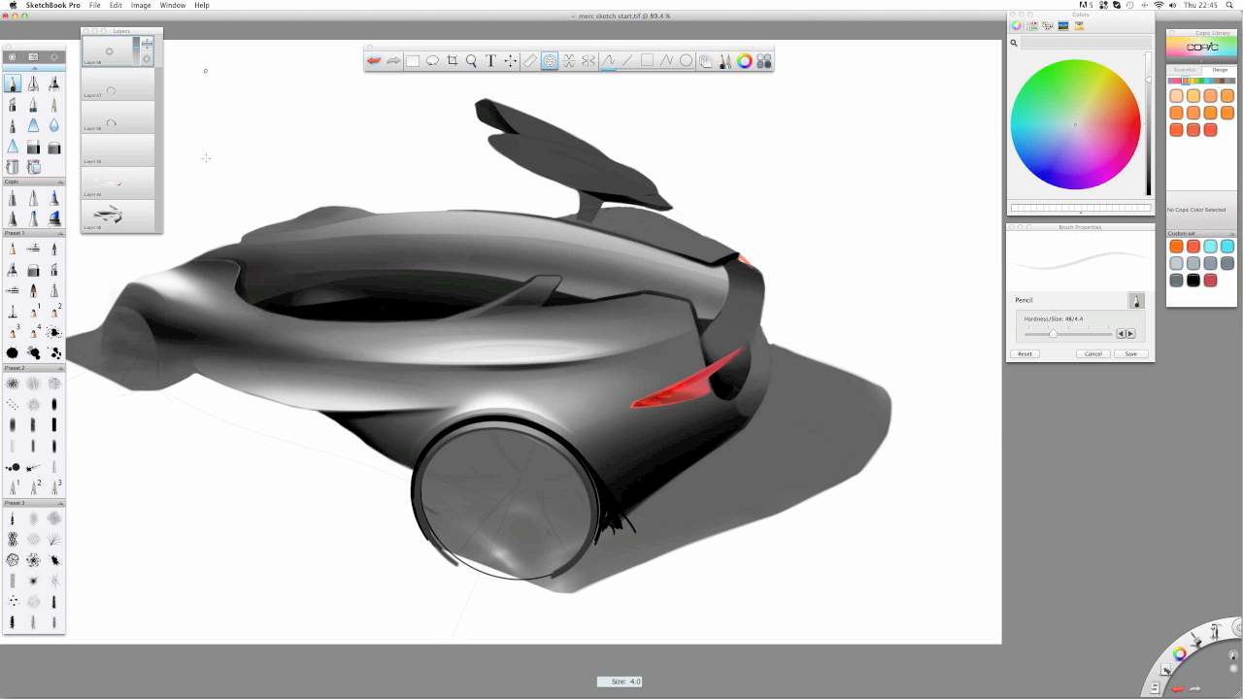
drag(206, 158, 206, 161)
drag(1147, 79, 1148, 33)
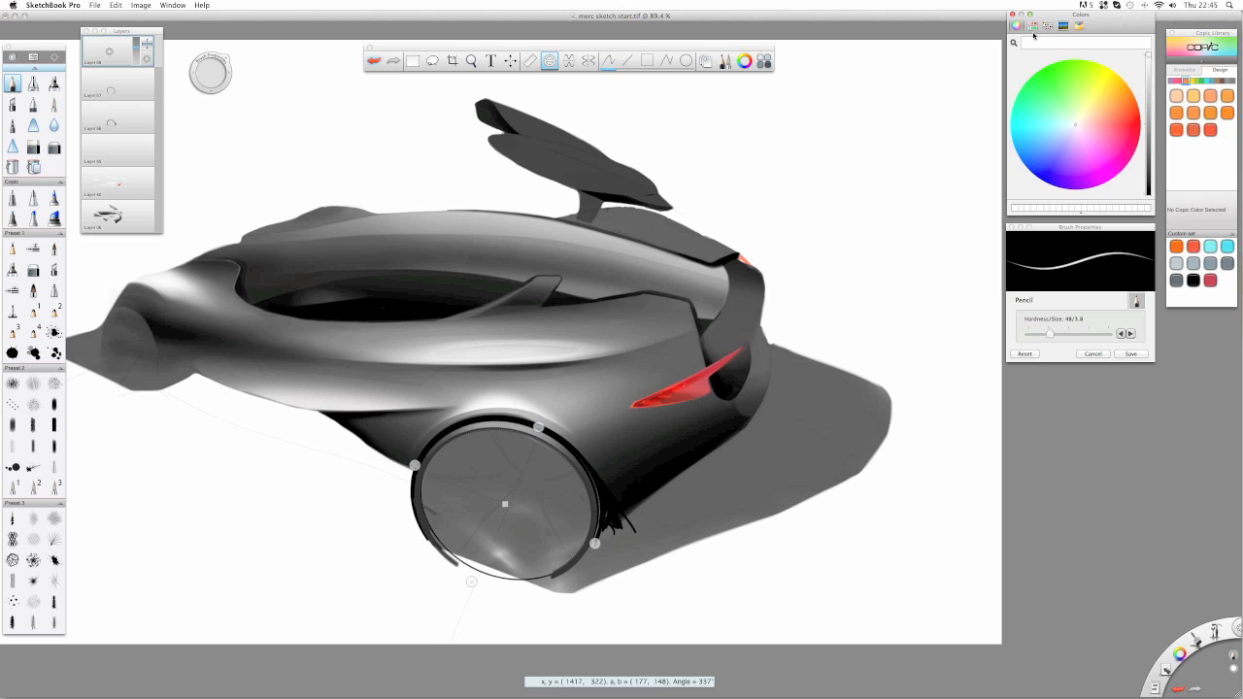
mouse_move(482, 438)
mouse_down()
mouse_move(545, 456)
mouse_move(562, 487)
mouse_move(553, 530)
mouse_move(479, 491)
mouse_move(518, 452)
mouse_move(486, 490)
mouse_up()
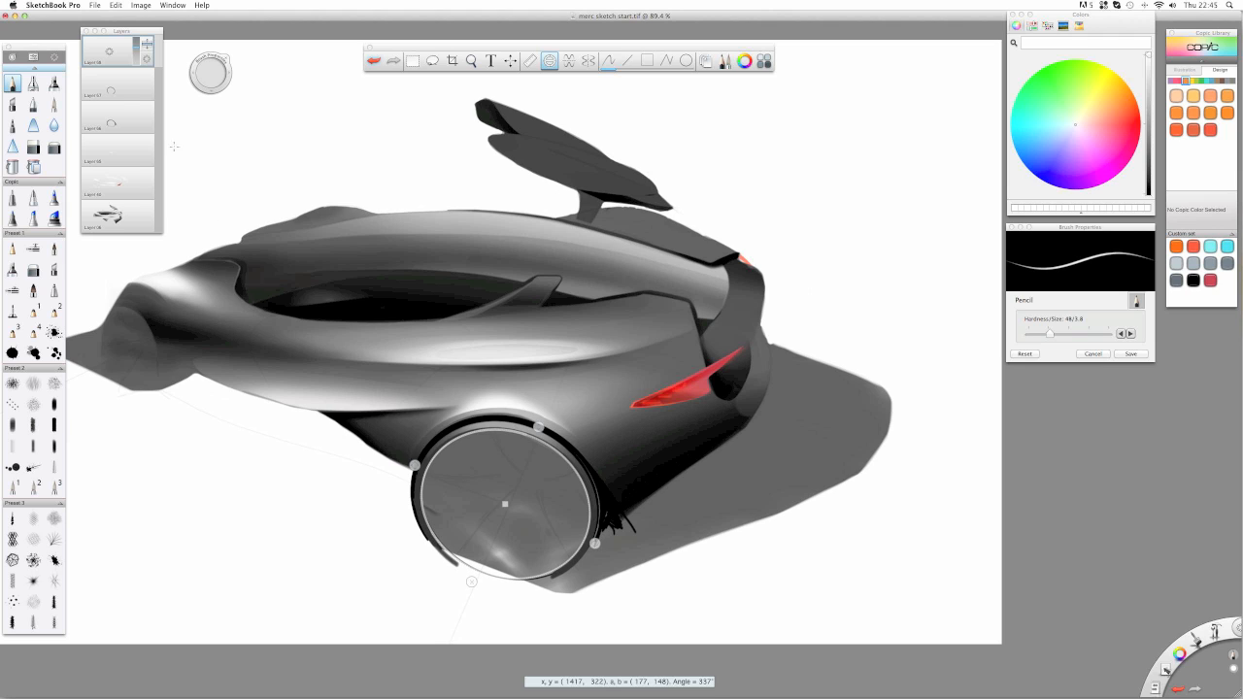
- Retrace the white ring of the rear wheel along the ellipse guide to strengthen it, and add a new layer above it
mouse_move(474, 444)
mouse_down()
mouse_move(521, 445)
mouse_move(462, 458)
mouse_up()
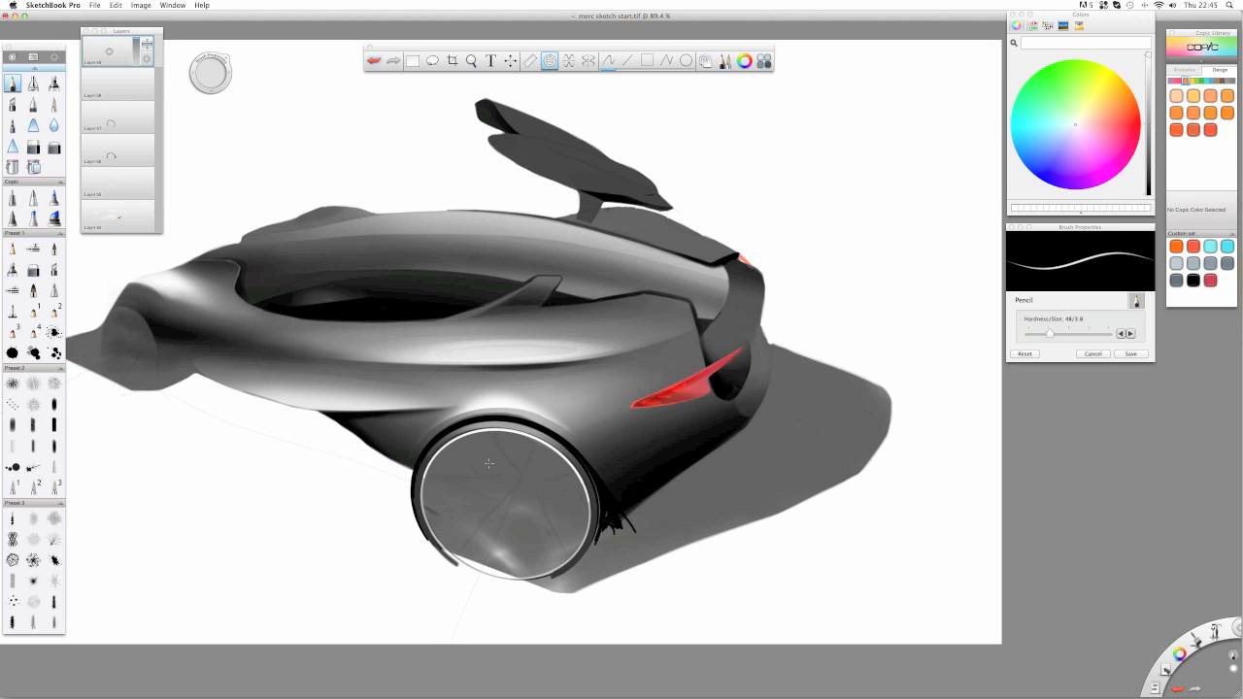
drag(544, 510, 542, 509)
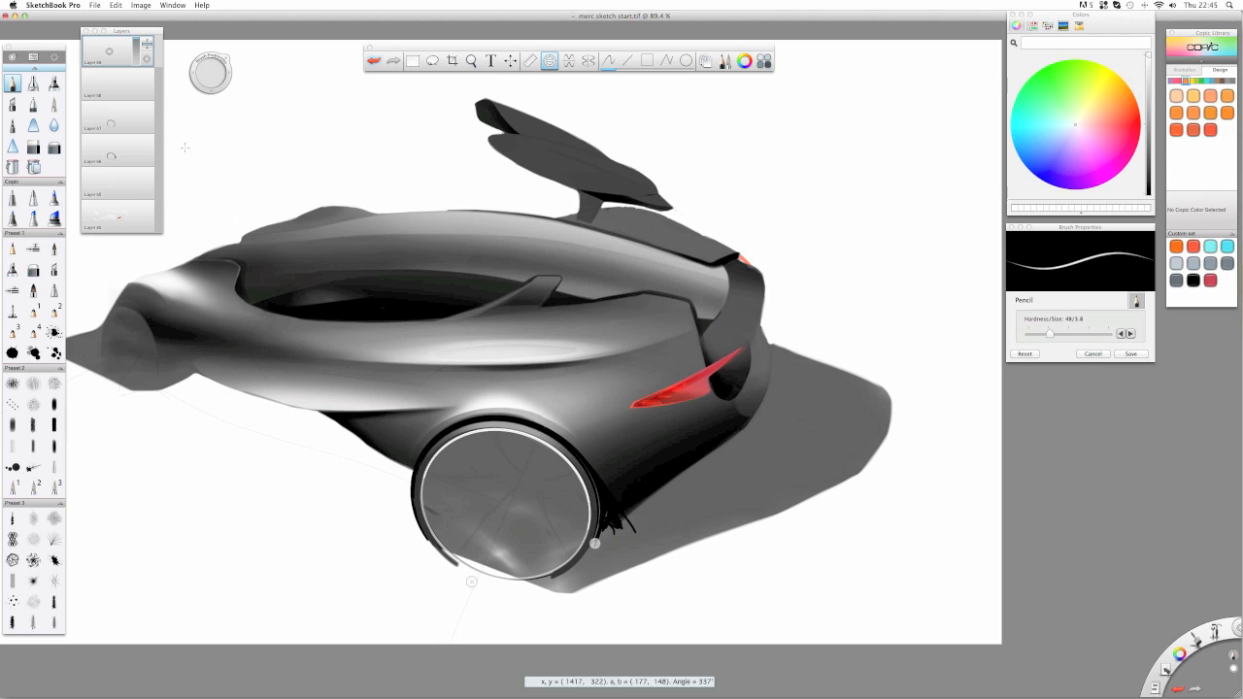
click(118, 50)
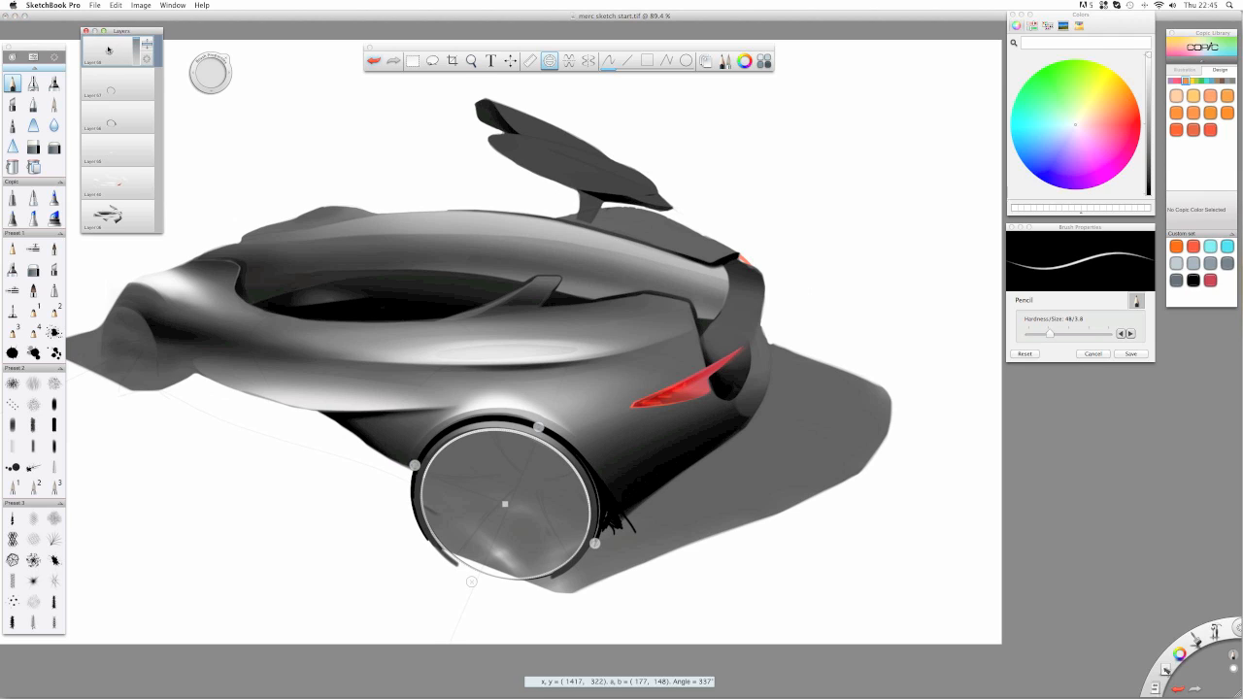
drag(500, 432, 509, 433)
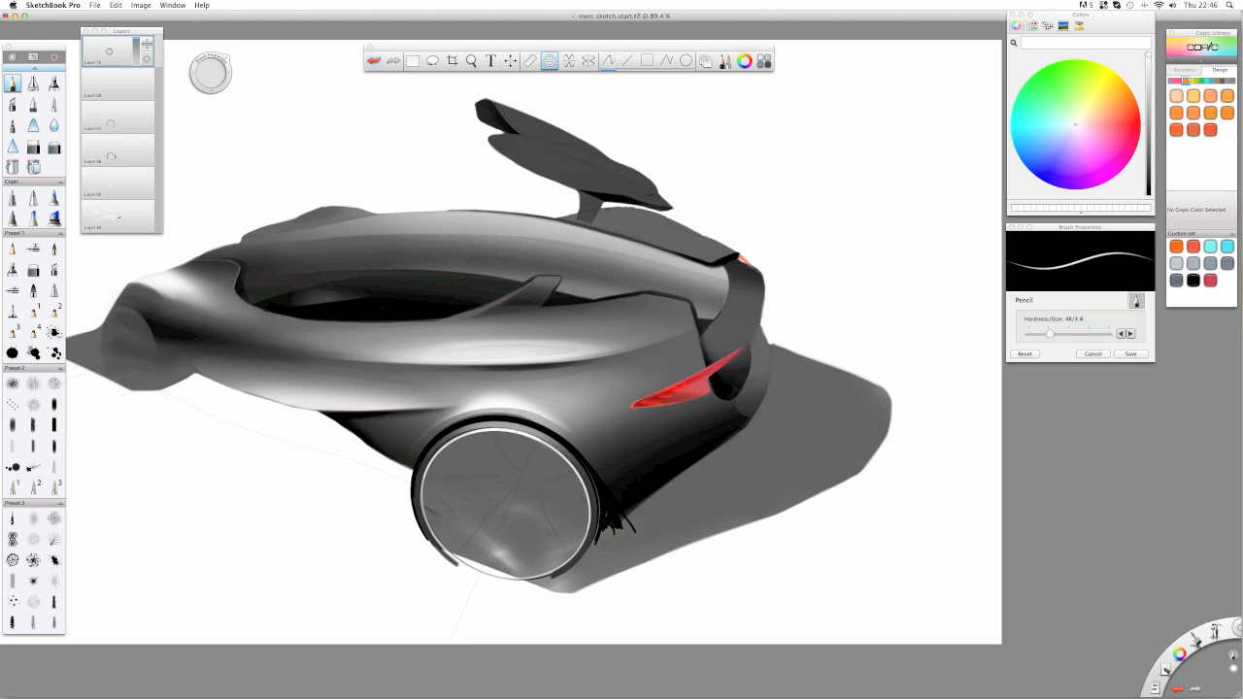
drag(474, 425, 466, 423)
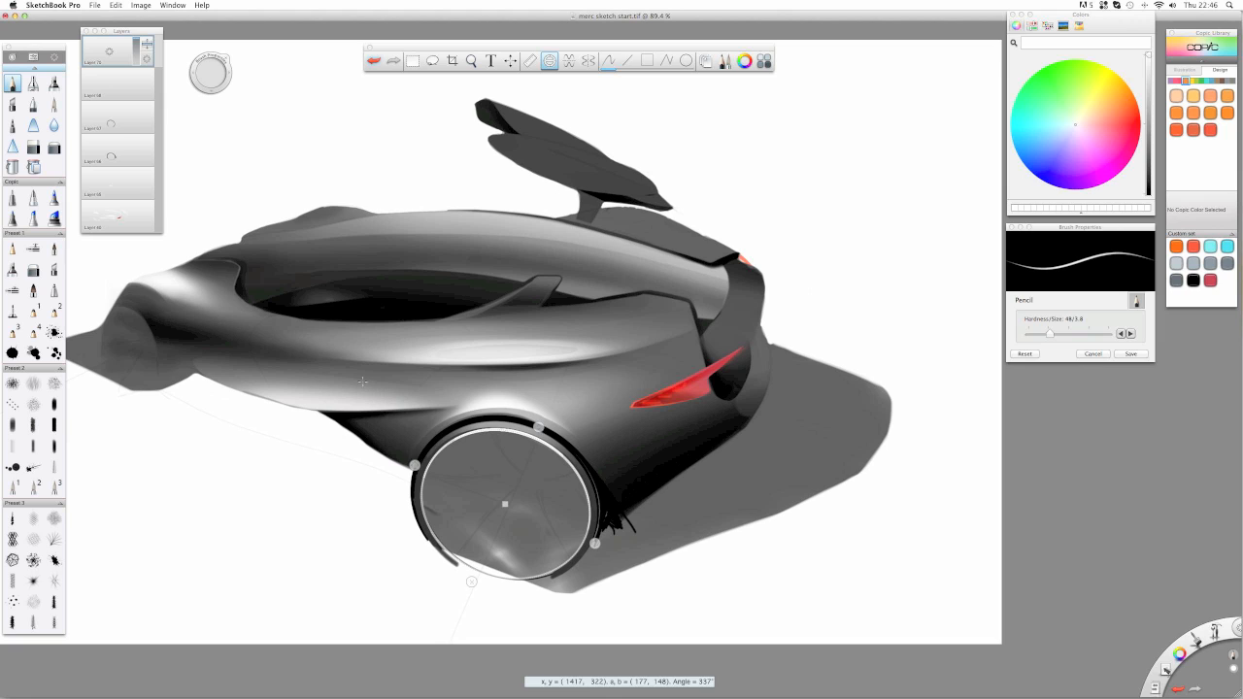
- Change the pencil colour to a very pale blue and trace over the upper part and sides of the rear wheel's ring, undoing the stray arc
click(1074, 125)
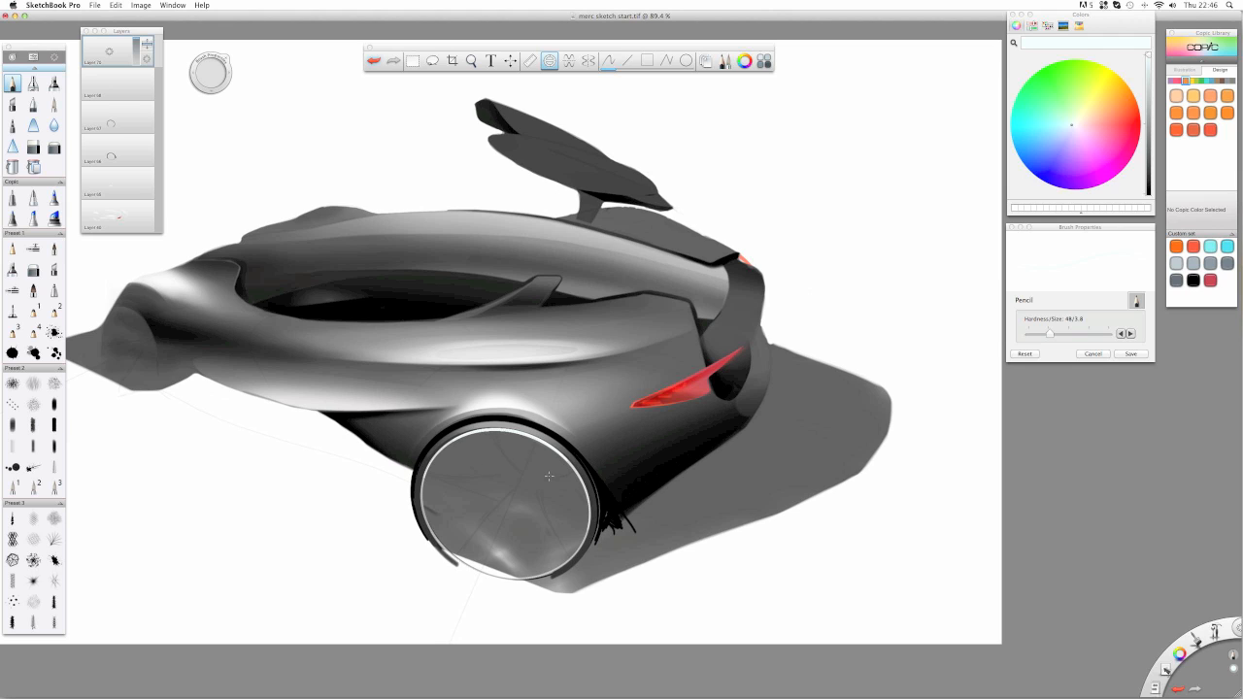
drag(548, 476, 423, 427)
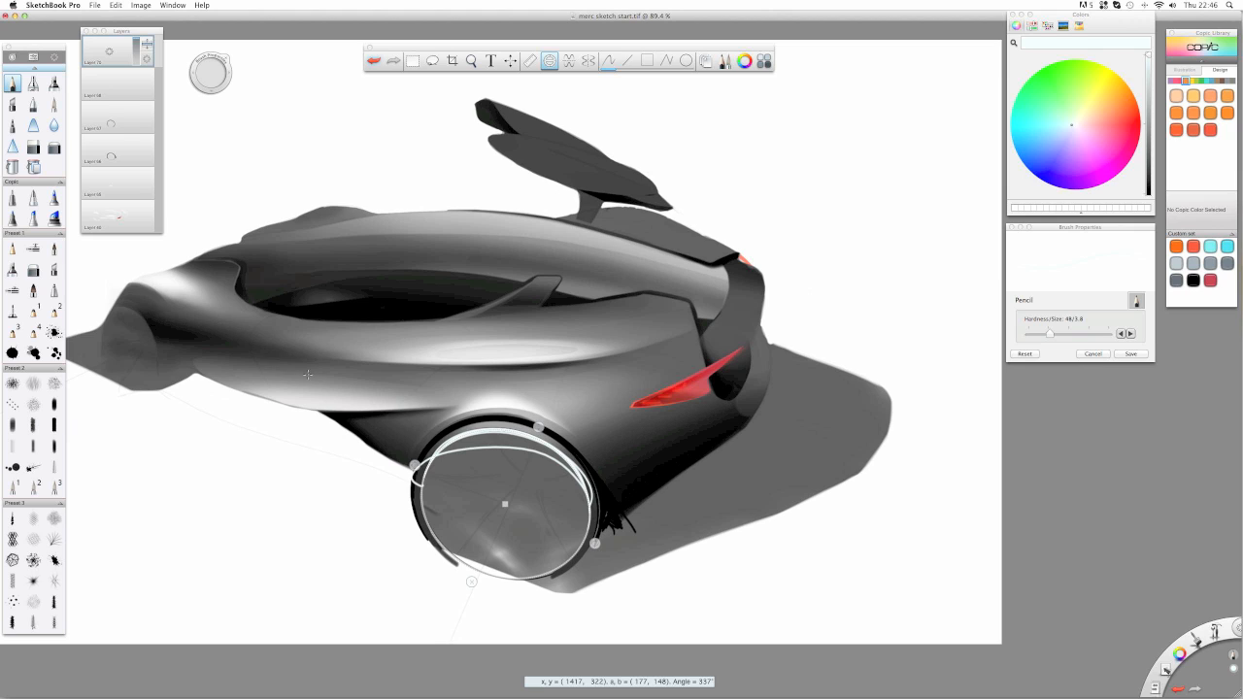
key(super+z)
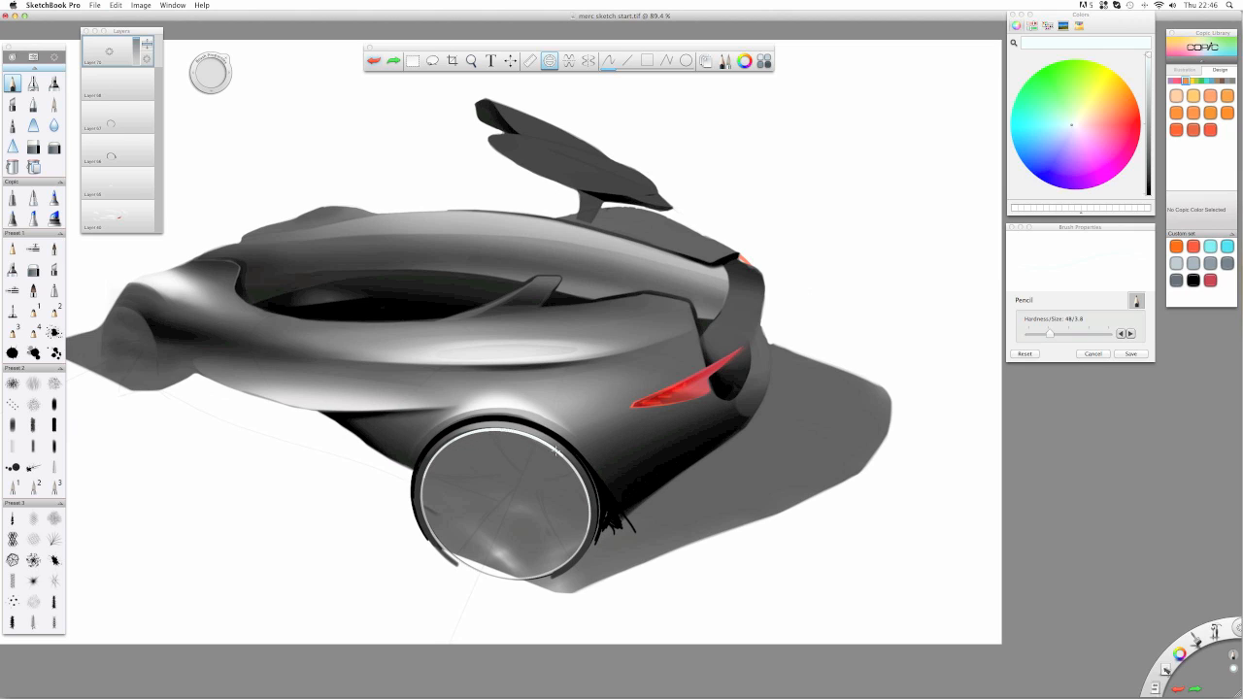
drag(578, 495, 518, 450)
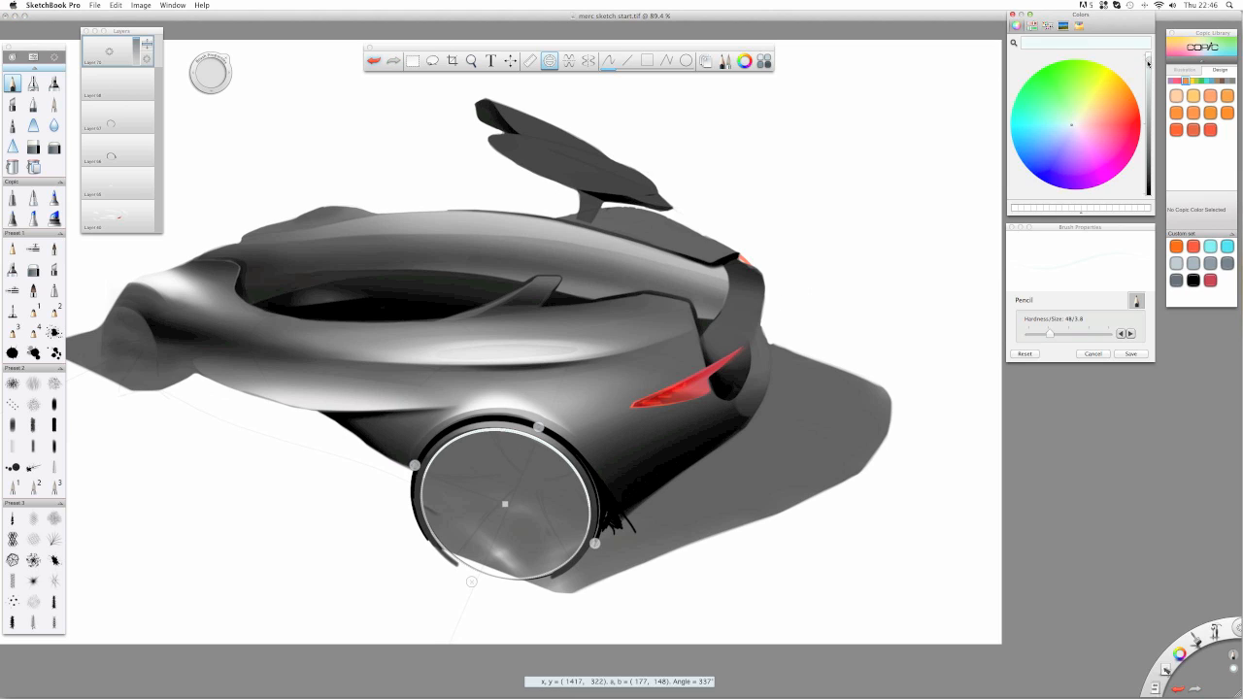
drag(432, 452, 536, 439)
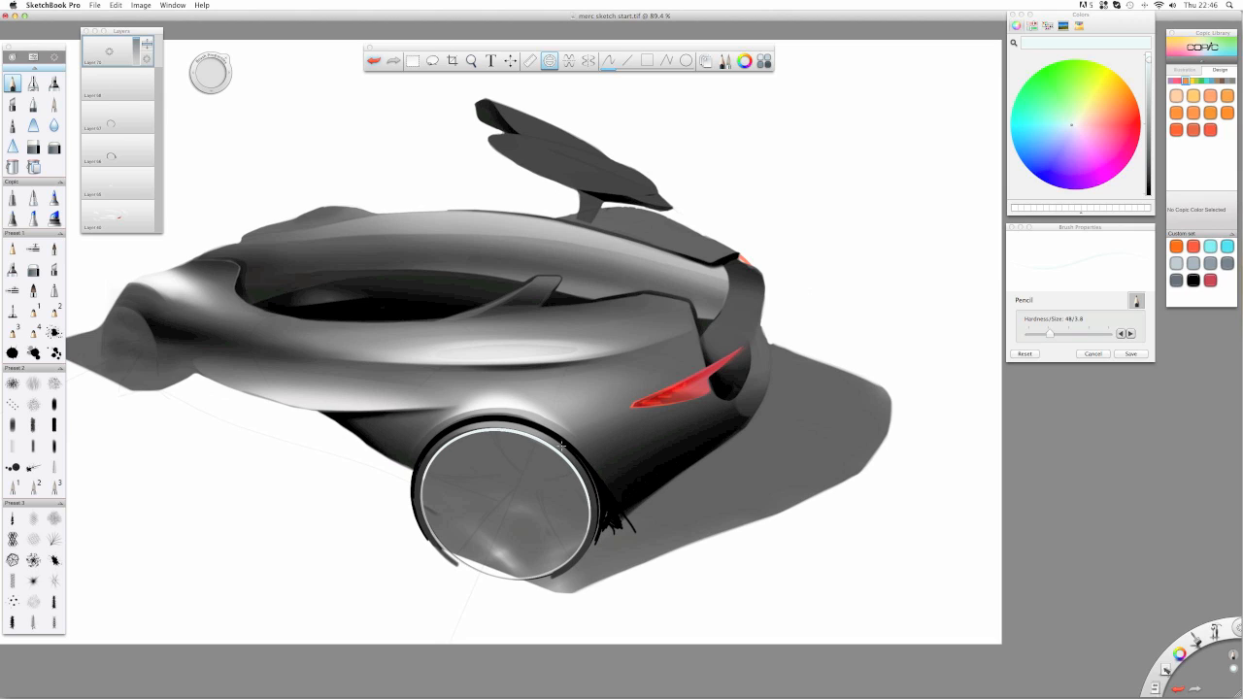
drag(561, 444, 563, 442)
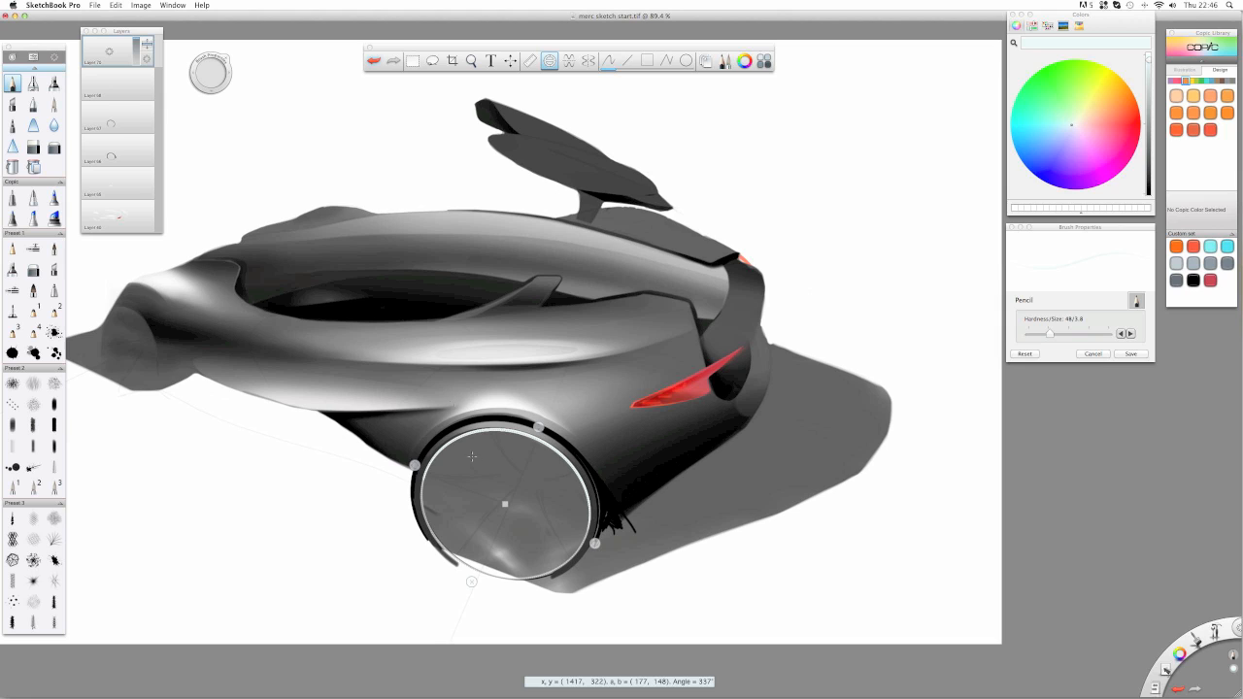
mouse_move(445, 442)
mouse_down()
mouse_move(577, 461)
mouse_move(428, 465)
mouse_up()
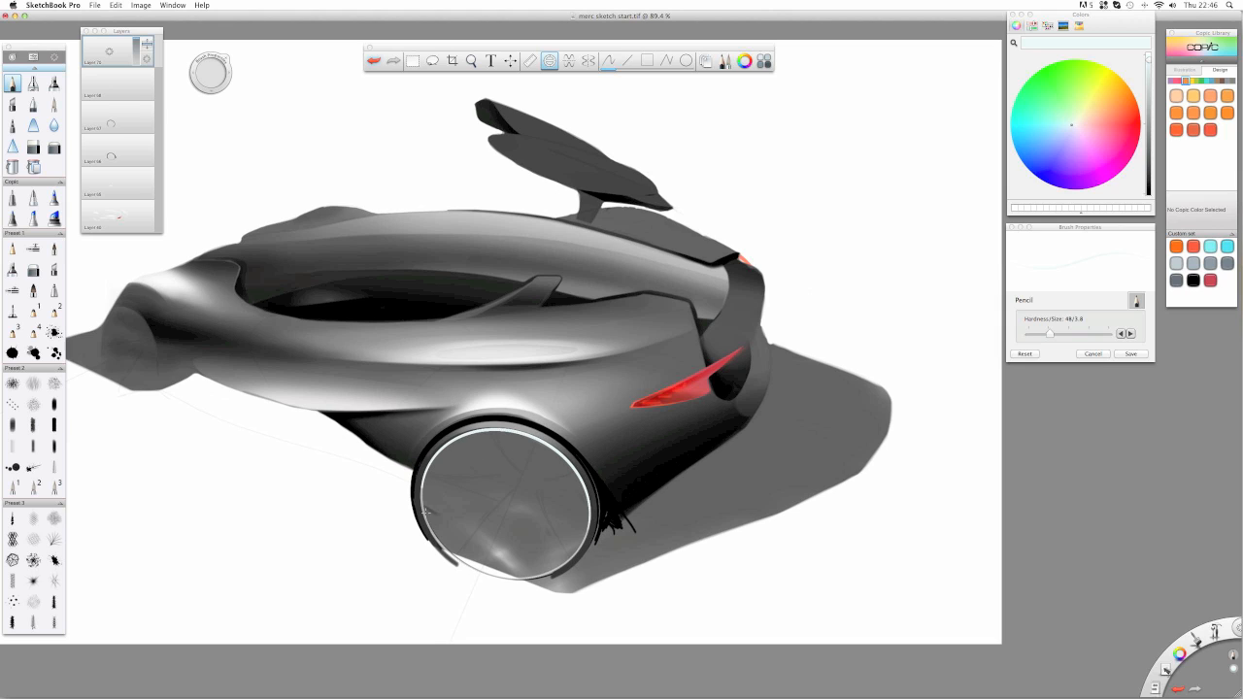
drag(553, 448, 586, 536)
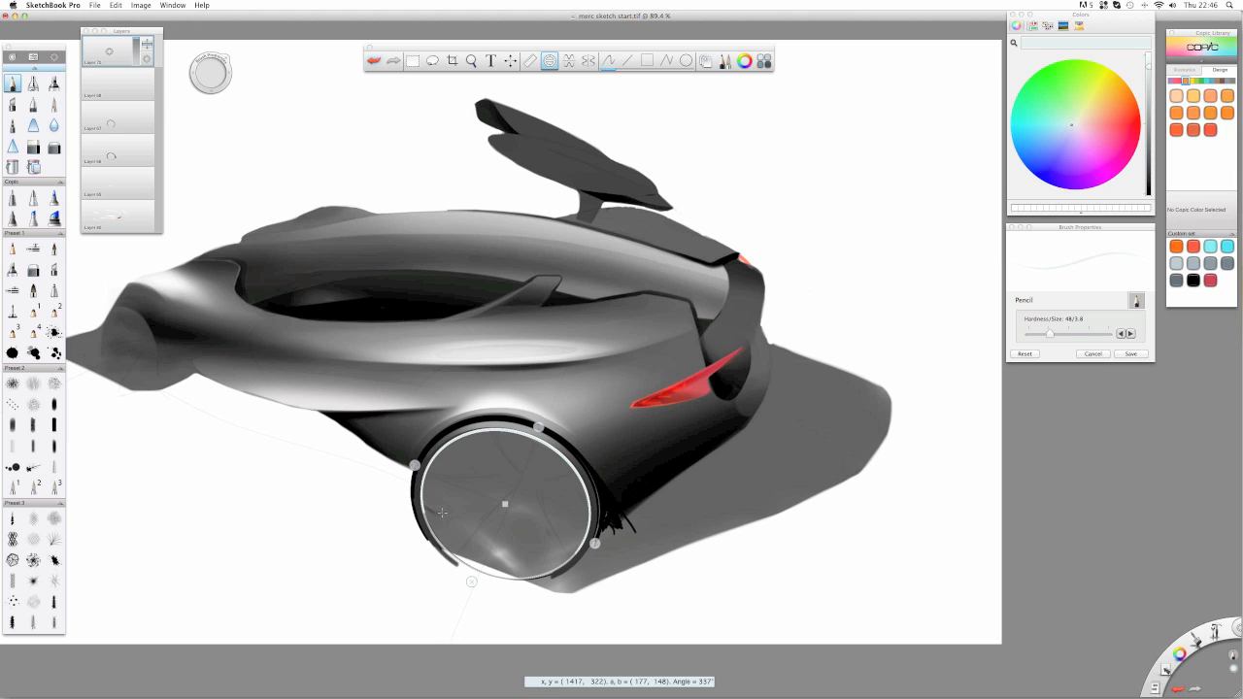
drag(456, 445, 510, 445)
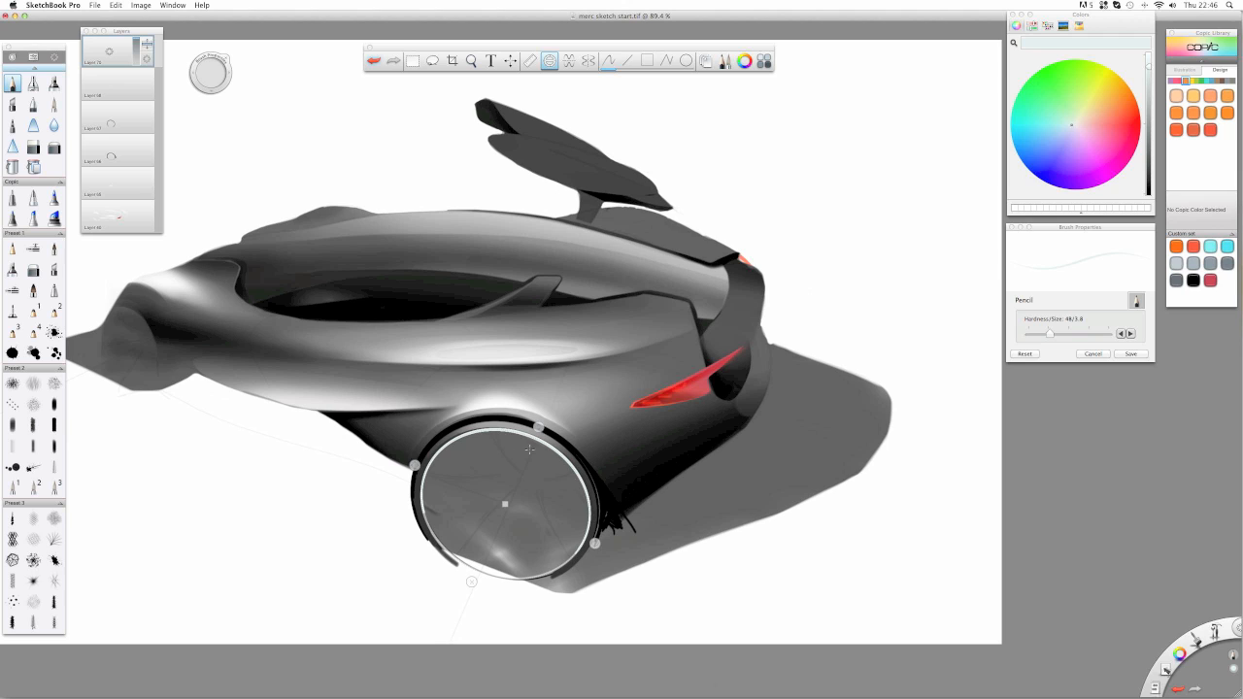
- Sample white from the canvas, retrace the upper and lower parts of the wheel ring, and hide the ellipse guide
click(1013, 43)
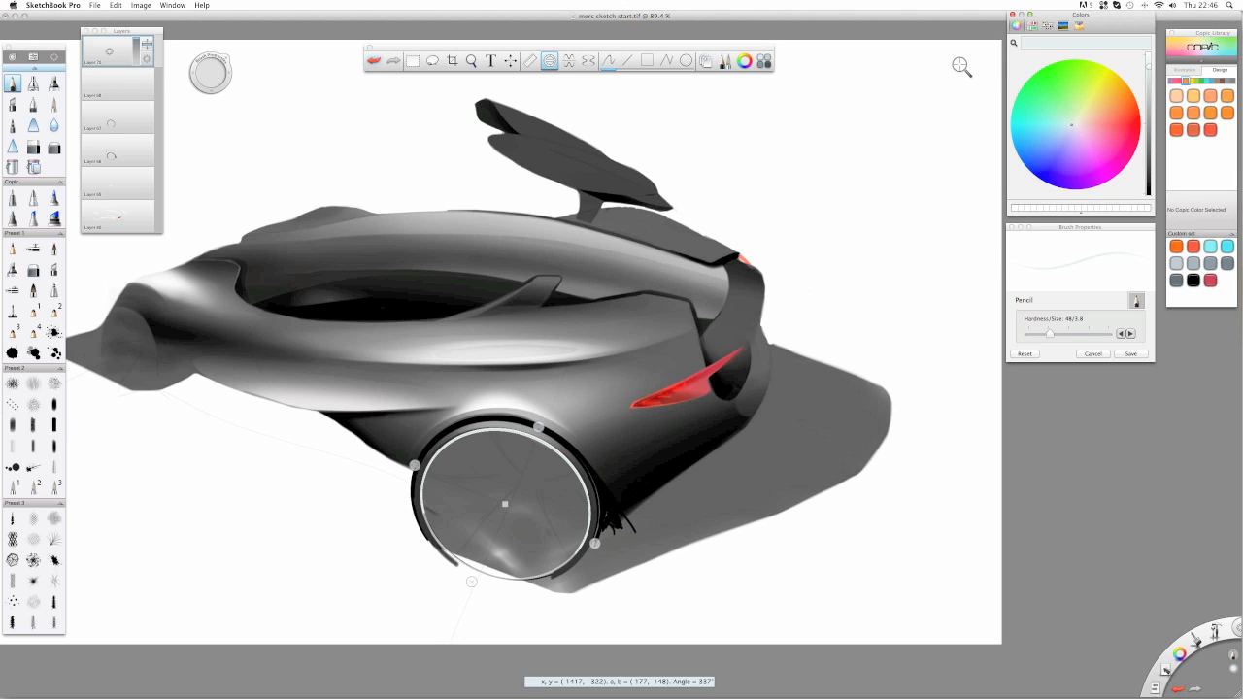
click(374, 310)
drag(505, 434, 509, 433)
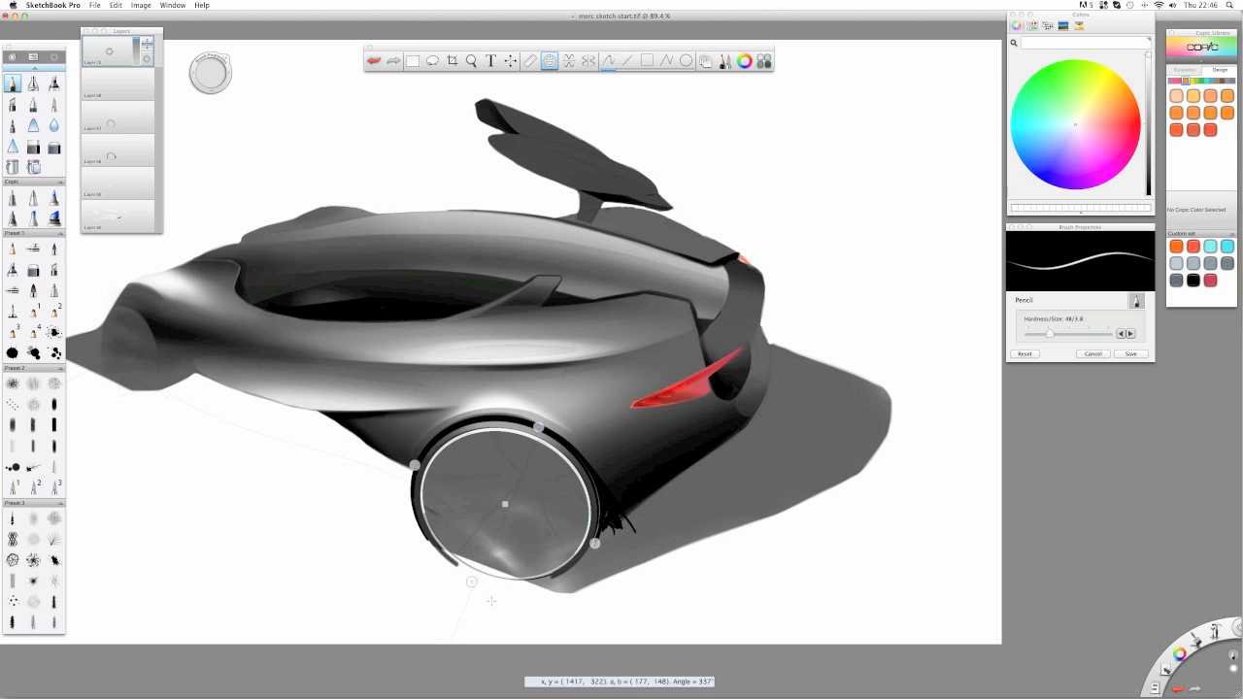
drag(512, 580, 439, 545)
click(472, 582)
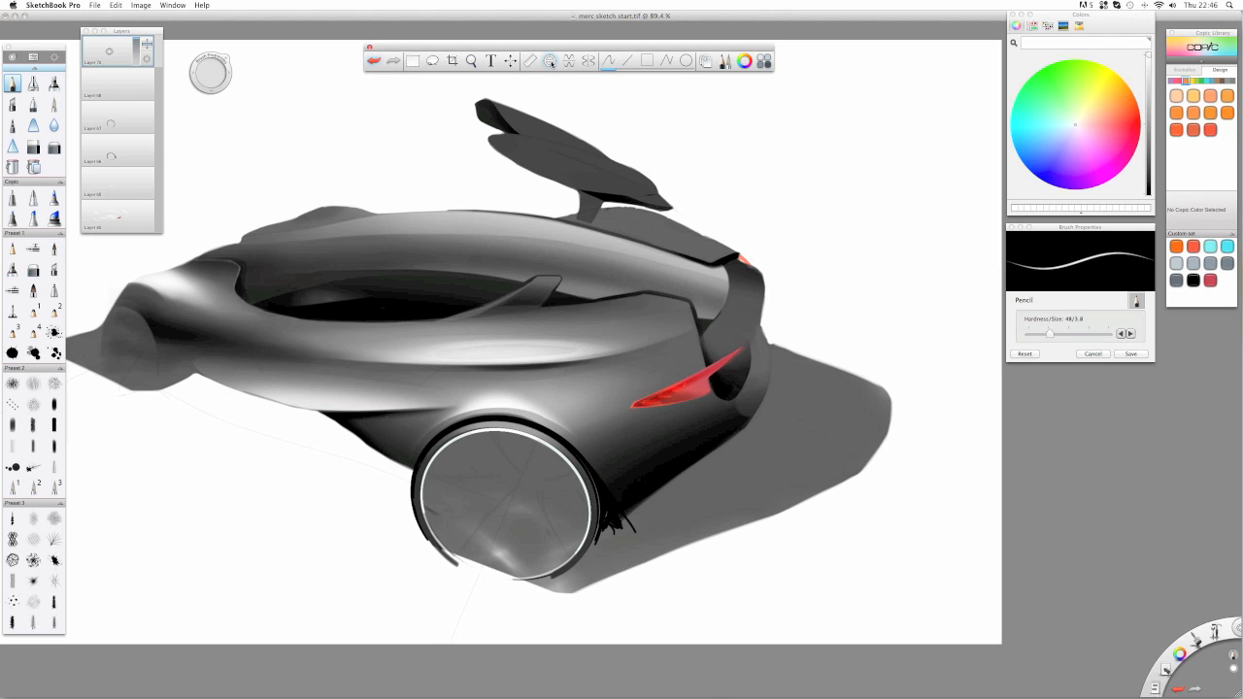
click(549, 60)
drag(415, 466, 416, 466)
key(e)
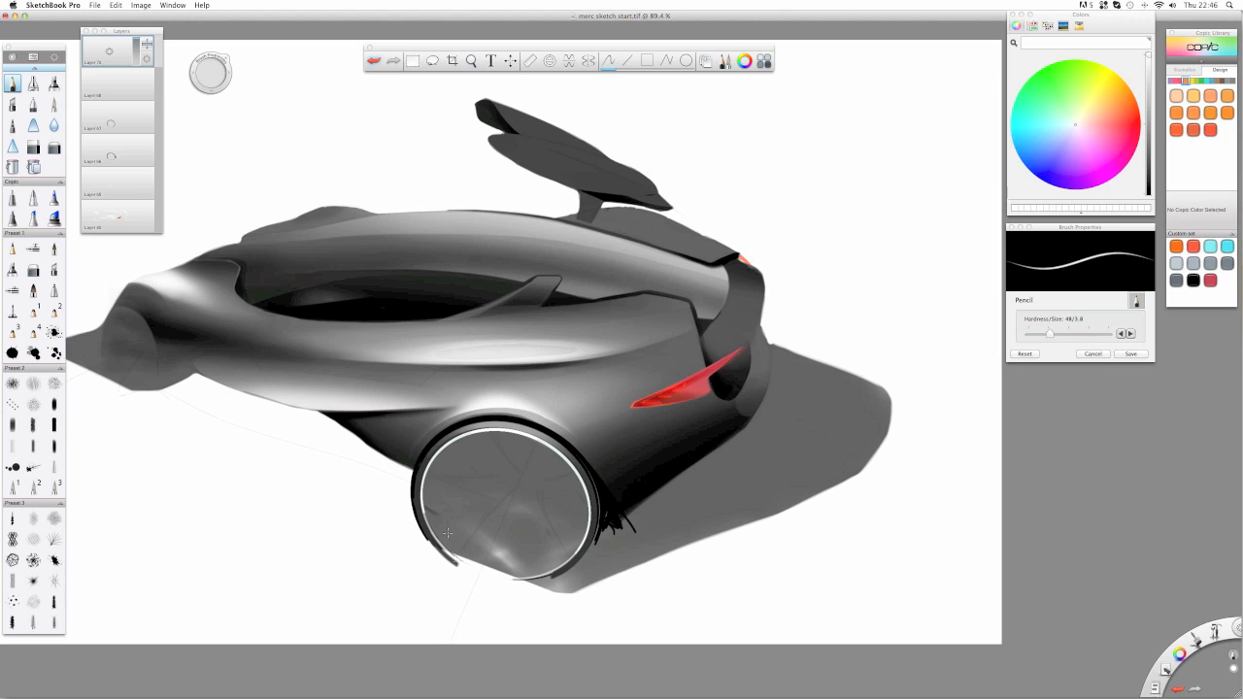
- Shade the upper wheel interior black on a new layer with the Marker at size 43.2, and move that layer beneath the wheel ring layers
click(109, 54)
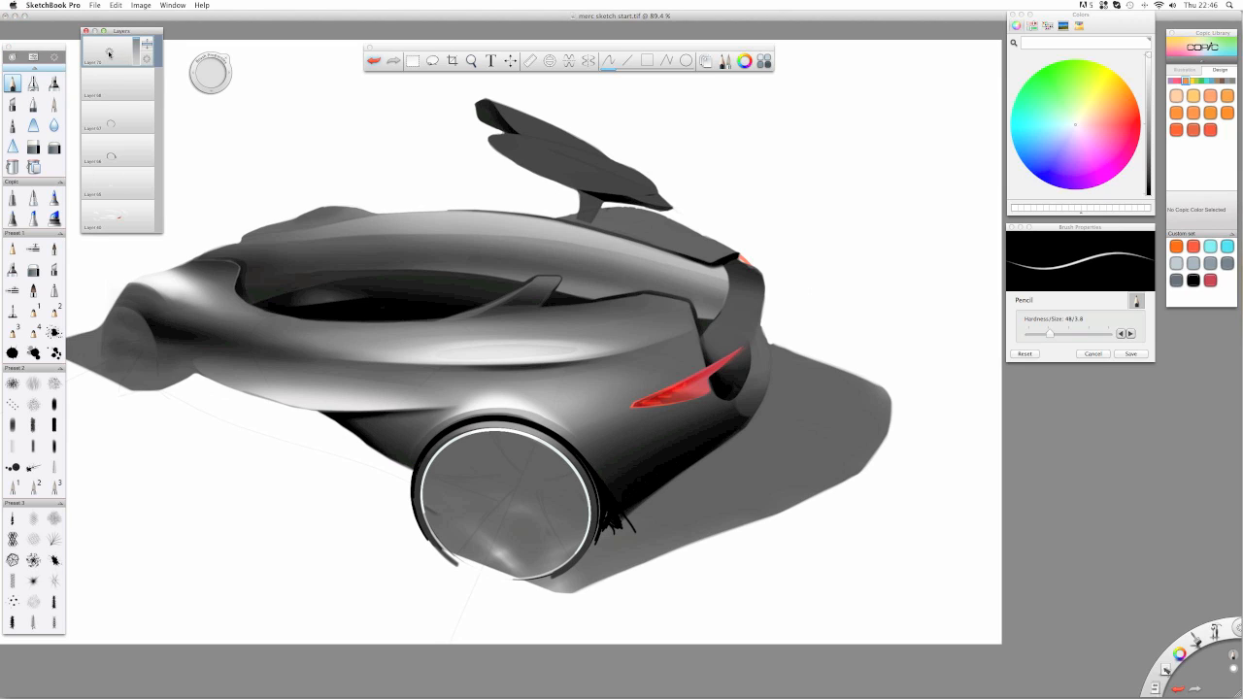
key(super+shift+n)
click(53, 85)
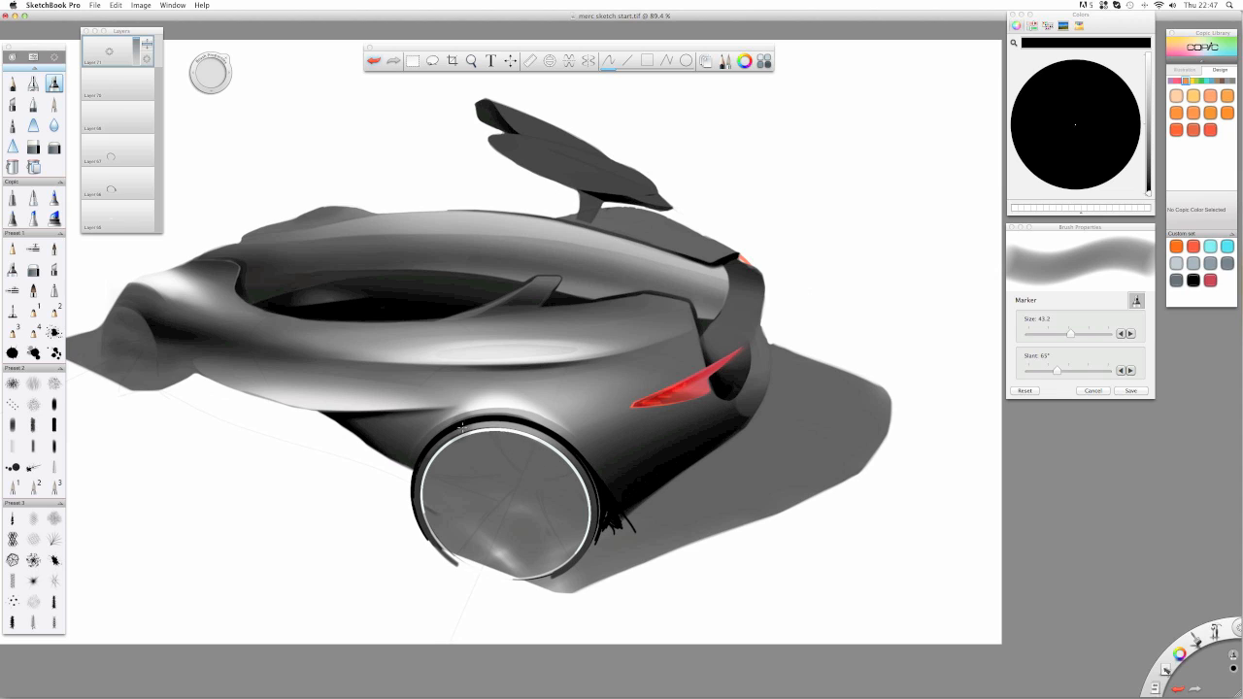
mouse_move(454, 427)
mouse_down()
mouse_move(560, 447)
mouse_move(492, 447)
mouse_move(512, 447)
mouse_move(526, 470)
mouse_move(573, 472)
mouse_move(563, 465)
mouse_move(583, 509)
mouse_up()
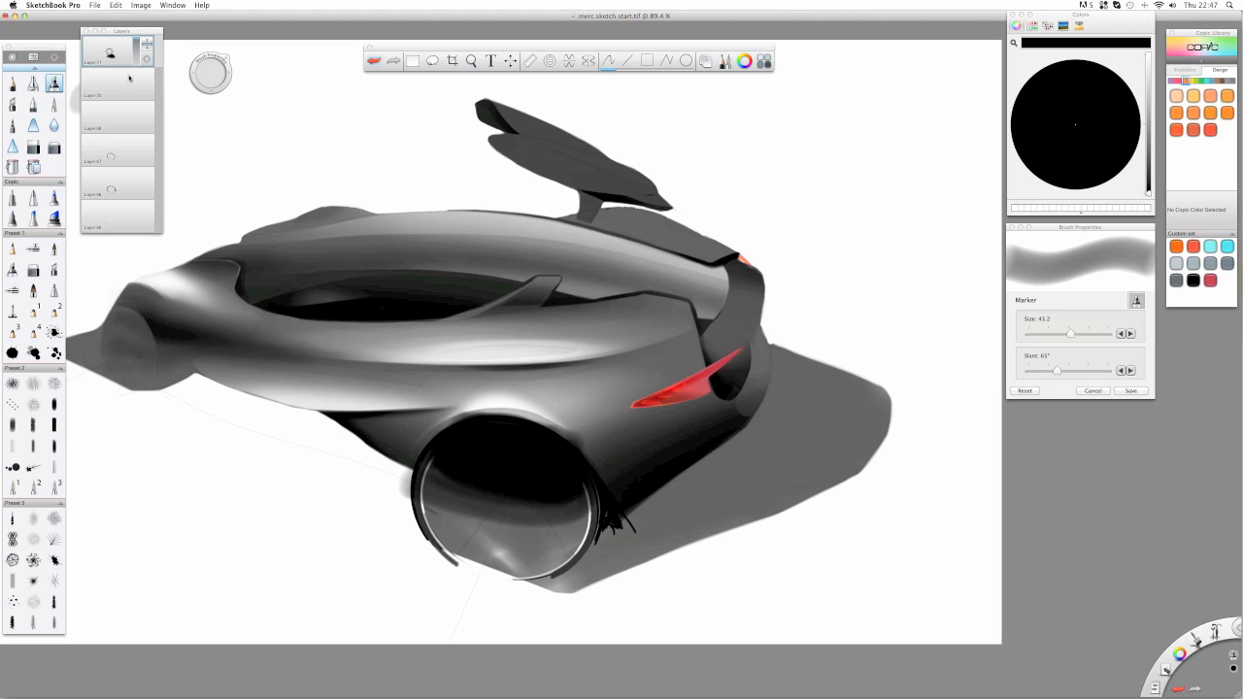
drag(145, 47, 145, 190)
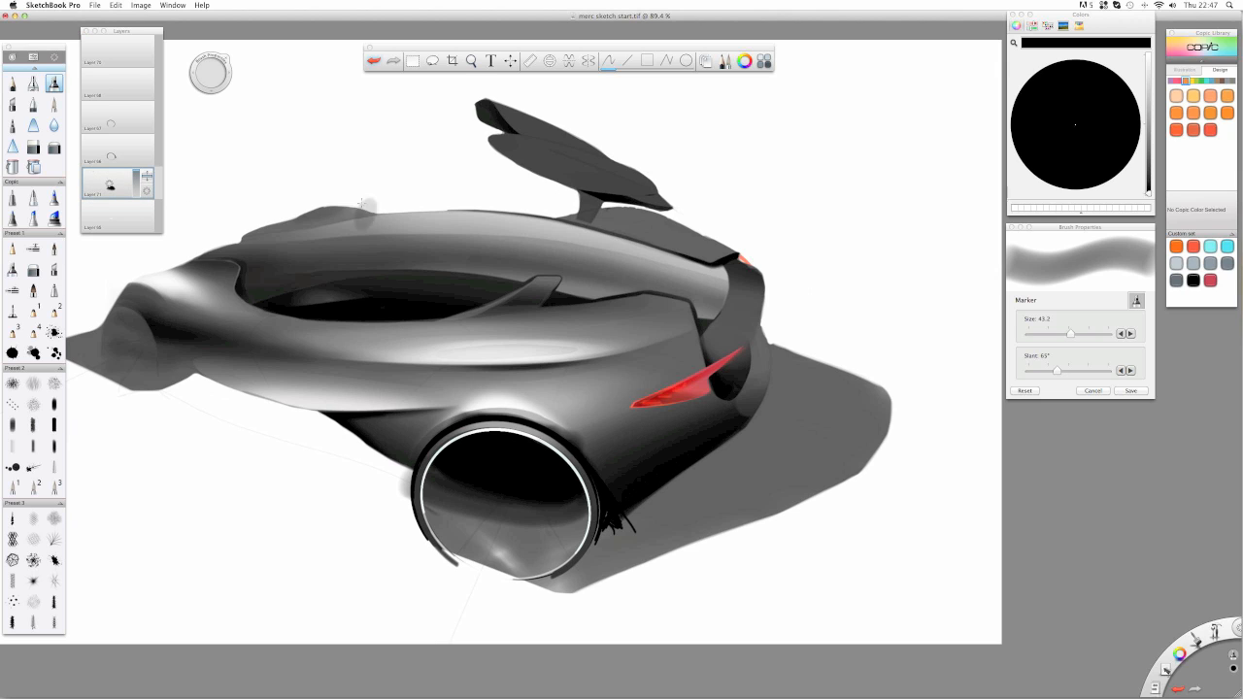
- Erase the black spill outside the rear wheel with the Hard Eraser at size 22.4 along an ellipse guide of about 205 by 172, then hide the guide
click(549, 62)
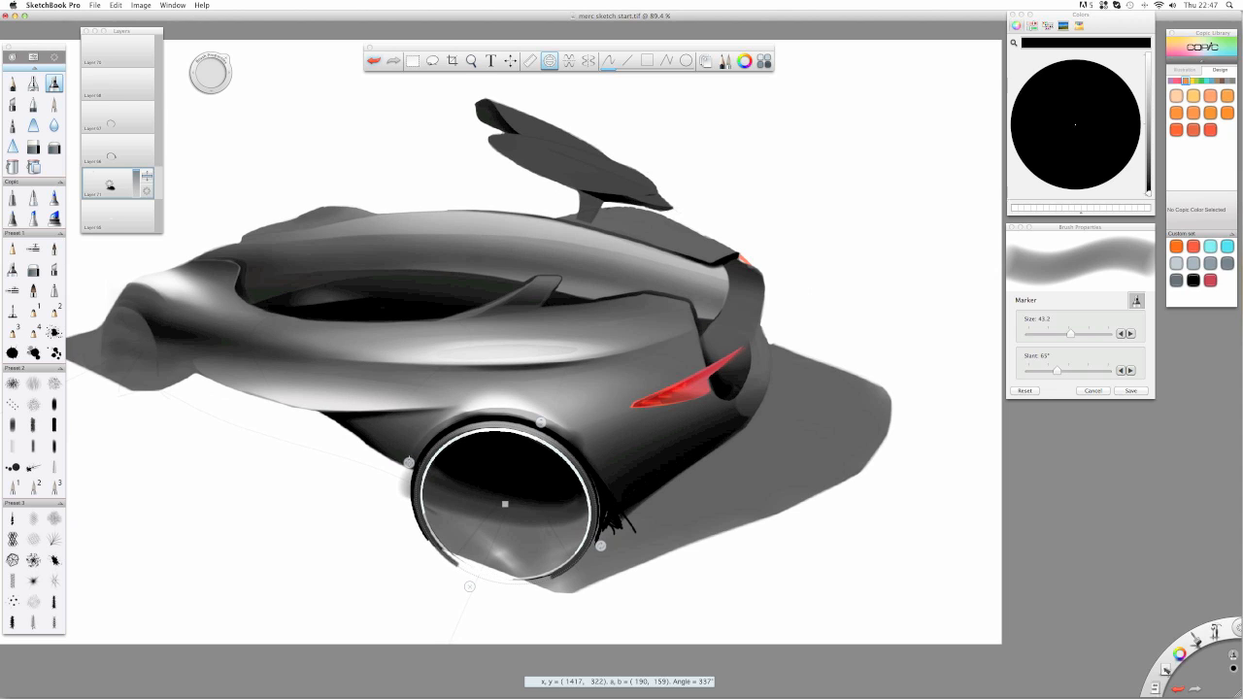
drag(409, 462, 403, 459)
click(33, 147)
drag(205, 76, 205, 74)
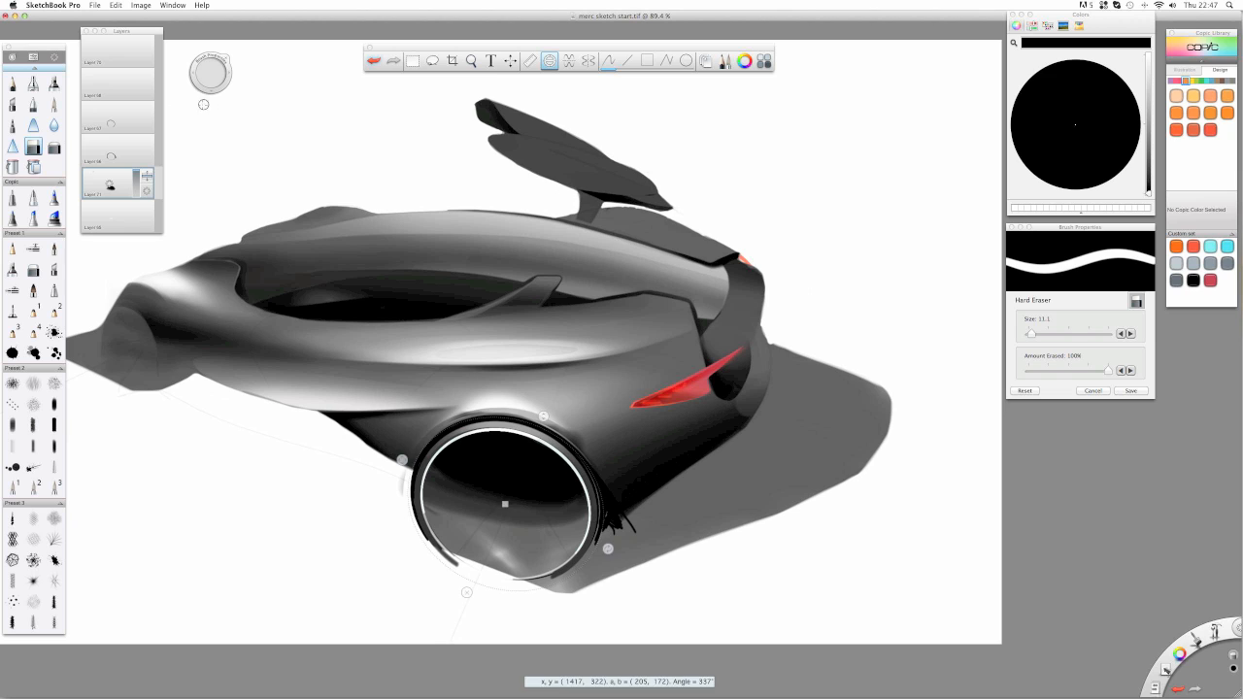
drag(210, 75, 208, 75)
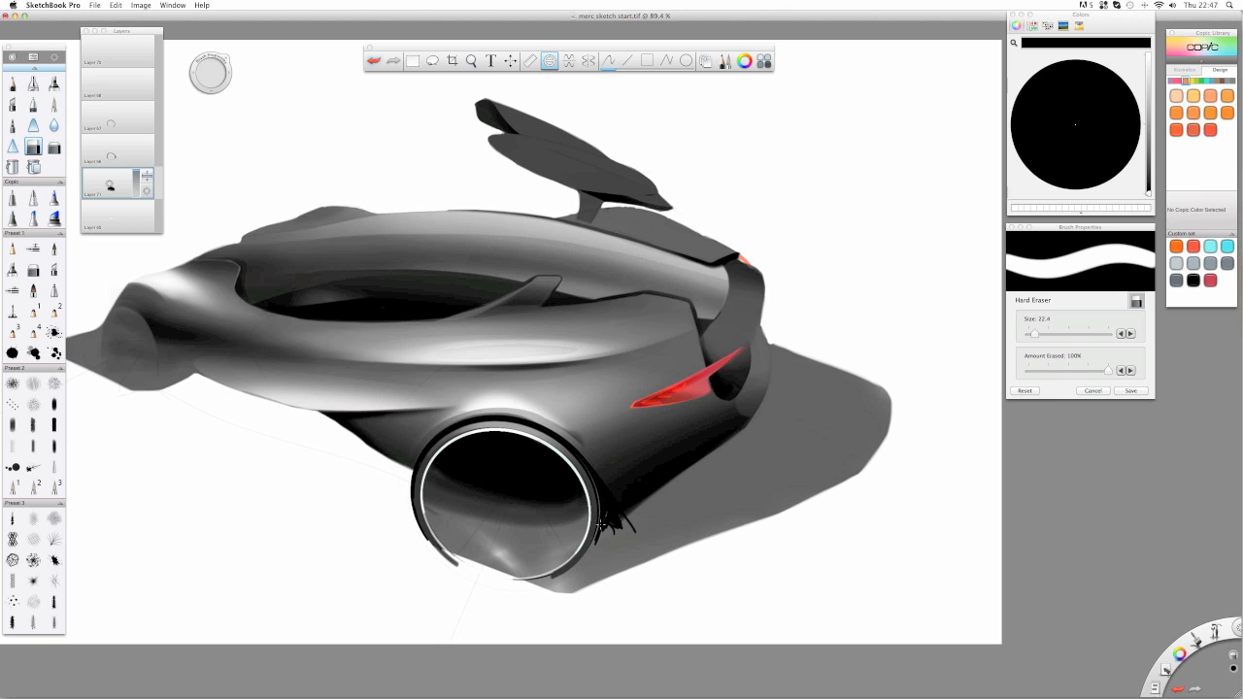
click(133, 175)
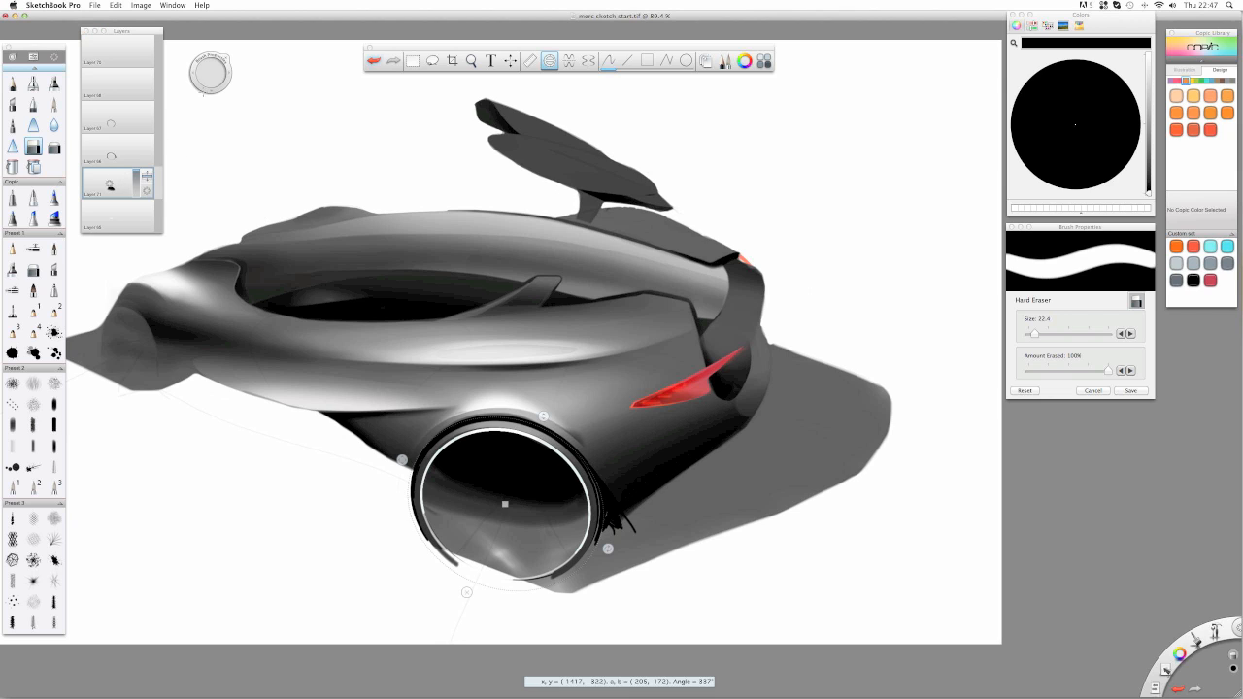
click(548, 60)
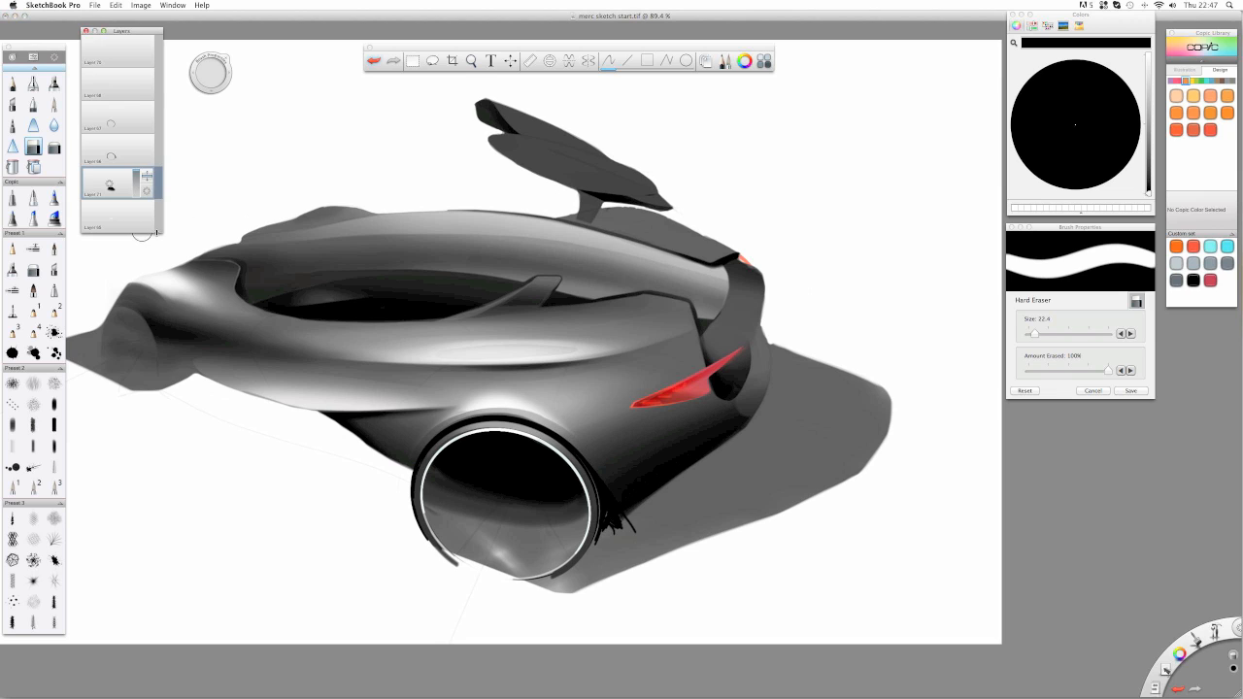
- Fade the black wheel shading with the Soft Eraser at size 151.8, then switch to the Marker and add a new layer above the shading
click(54, 147)
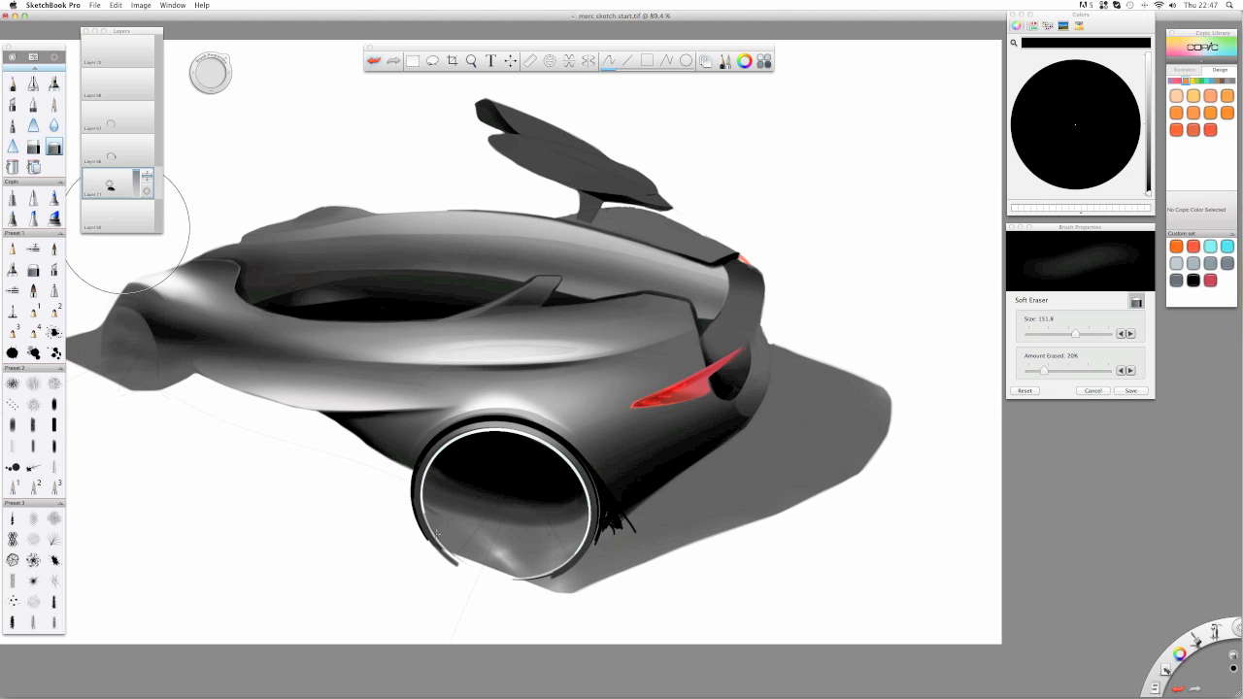
mouse_move(419, 510)
mouse_down()
mouse_move(544, 514)
mouse_move(466, 509)
mouse_move(514, 495)
mouse_move(447, 505)
mouse_move(524, 468)
mouse_move(476, 473)
mouse_up()
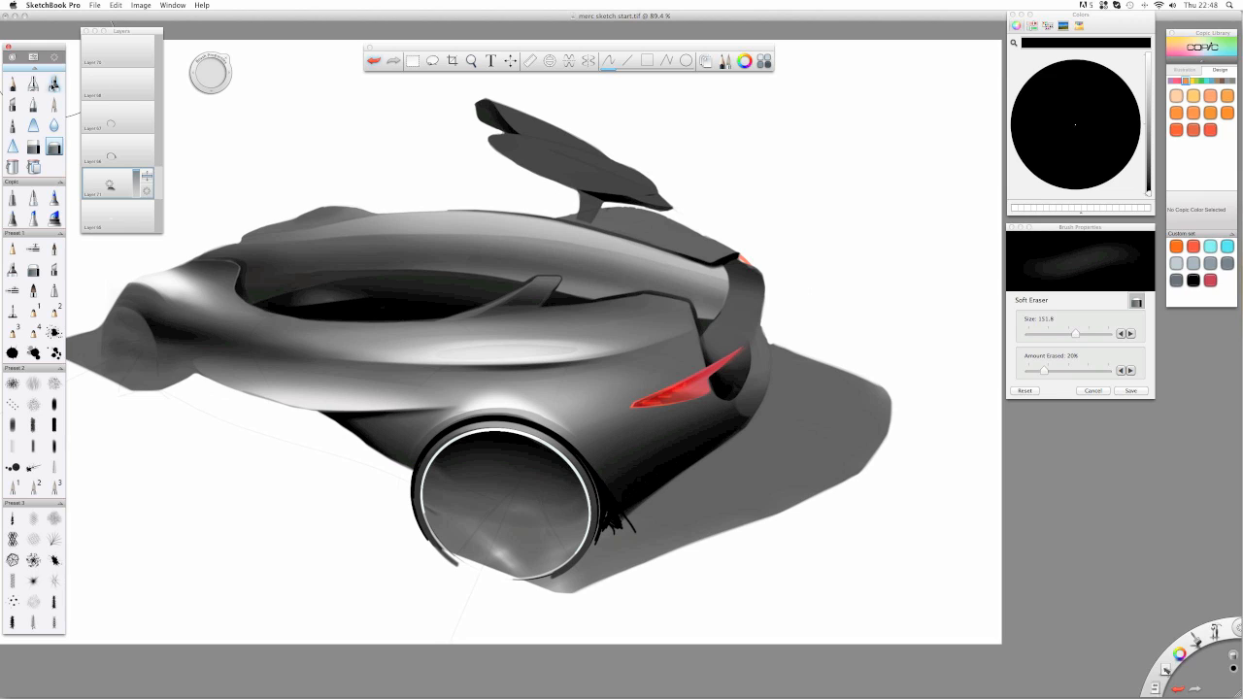
click(55, 83)
drag(111, 185, 111, 155)
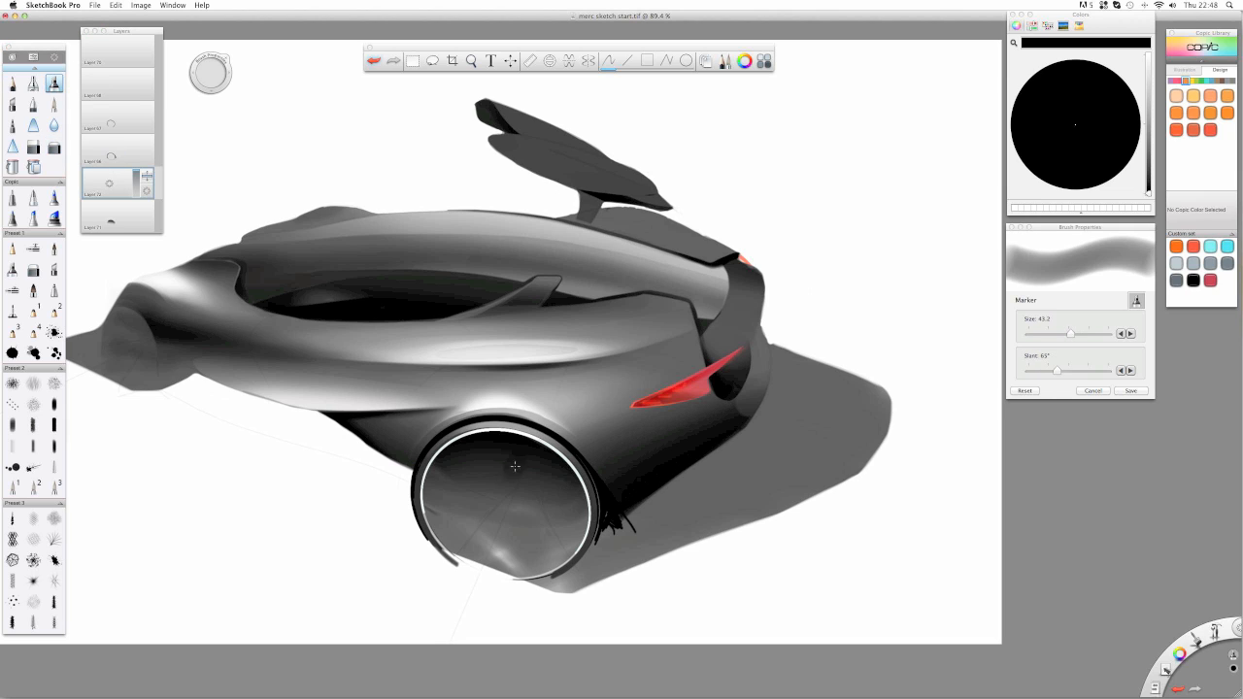
- Darken the upper wheel interior with black Marker strokes, fade them with the Soft Eraser at size 151.8, and add a new layer
mouse_move(515, 466)
mouse_down()
mouse_move(505, 478)
mouse_move(539, 471)
mouse_move(476, 466)
mouse_move(488, 461)
mouse_move(452, 500)
mouse_move(497, 510)
mouse_up()
mouse_move(548, 457)
mouse_down()
mouse_move(578, 495)
mouse_move(515, 515)
mouse_move(544, 510)
mouse_move(475, 495)
mouse_move(490, 481)
mouse_up()
click(54, 147)
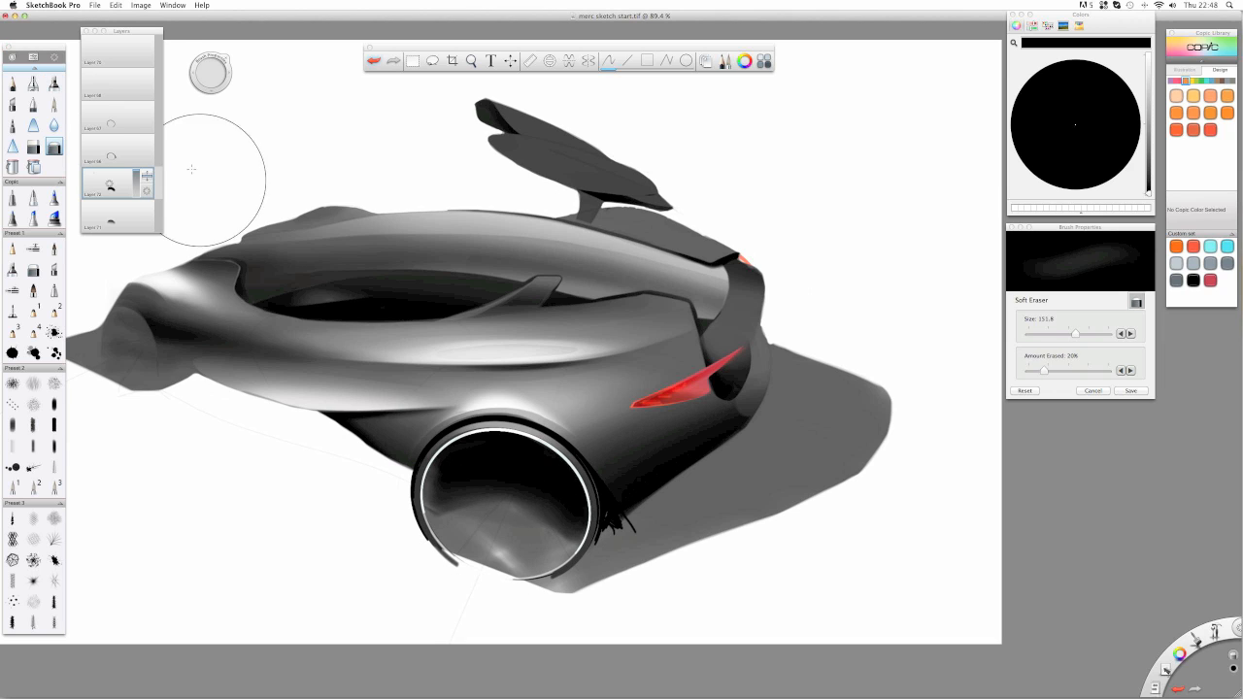
drag(135, 171, 134, 181)
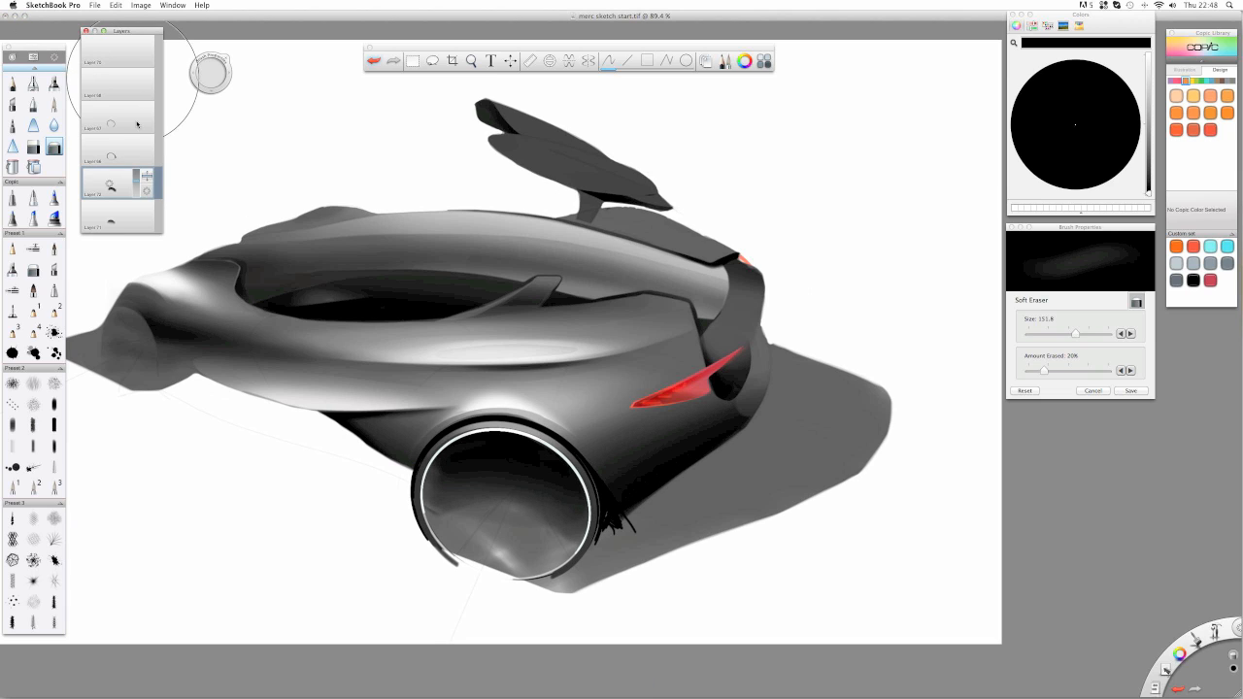
- Airbrush a white highlight over the lower wheel interior at size 80.3, softened with the Soft Eraser, and mark the hub with a Pencil dot
click(33, 84)
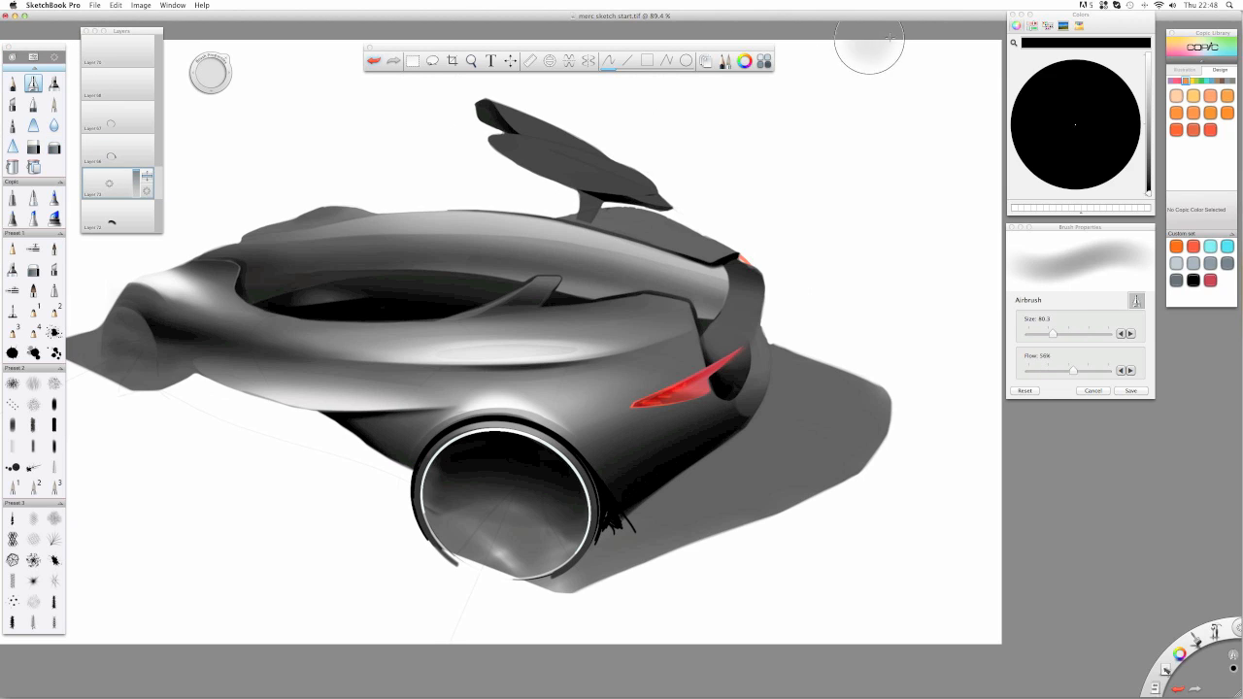
click(1149, 59)
mouse_move(443, 590)
mouse_down()
mouse_move(498, 562)
mouse_move(436, 577)
mouse_move(518, 542)
mouse_move(475, 548)
mouse_move(506, 550)
mouse_move(499, 529)
mouse_move(536, 566)
mouse_move(461, 541)
mouse_move(510, 506)
mouse_move(555, 550)
mouse_move(446, 505)
mouse_up()
click(53, 147)
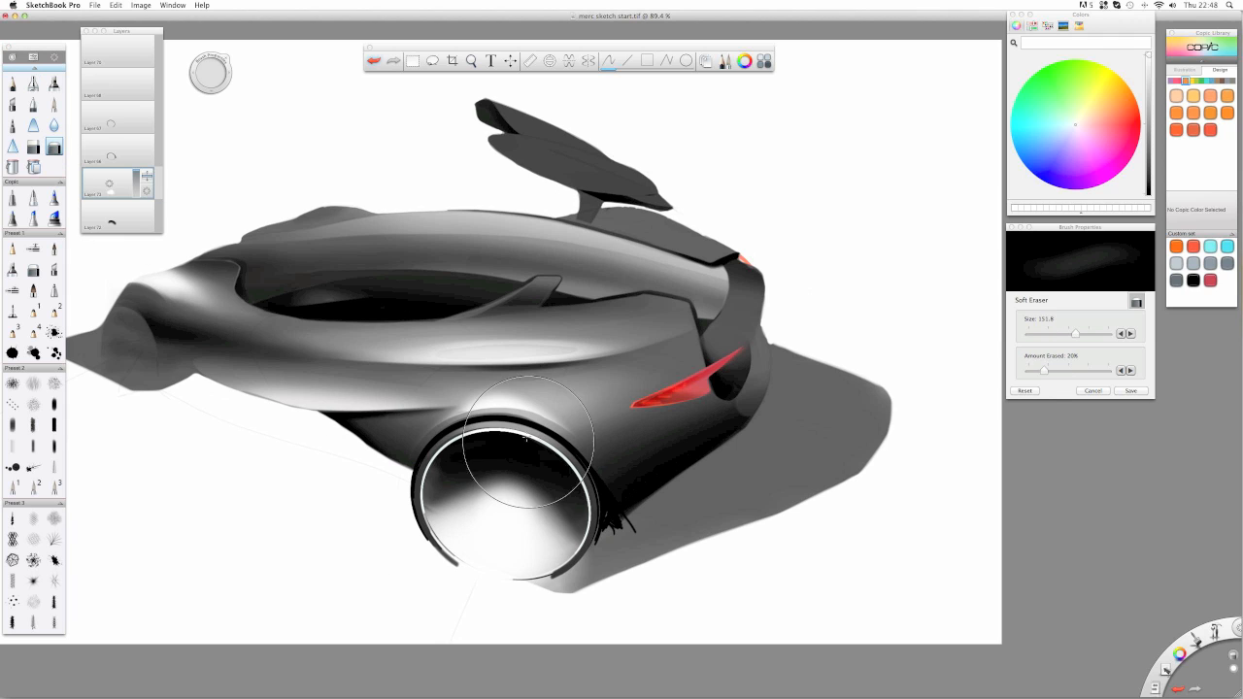
mouse_move(539, 444)
mouse_down()
mouse_move(534, 514)
mouse_move(616, 541)
mouse_move(485, 485)
mouse_move(406, 496)
mouse_move(456, 515)
mouse_move(515, 497)
mouse_move(544, 525)
mouse_move(470, 448)
mouse_up()
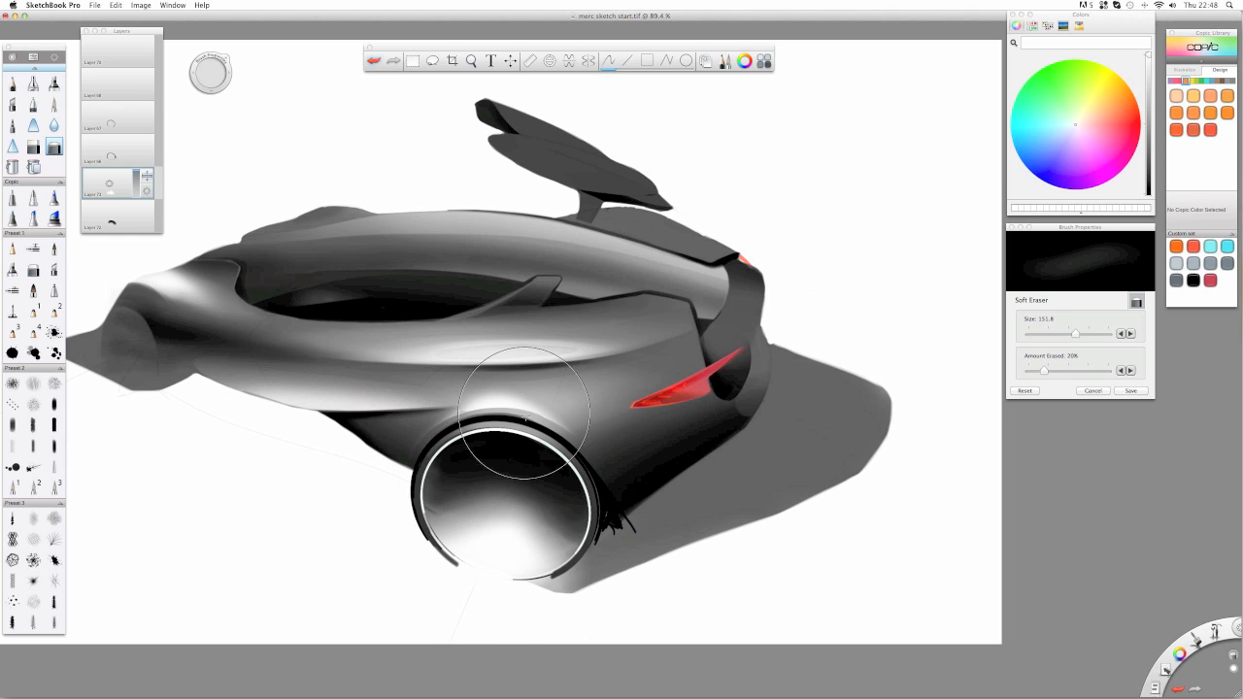
click(13, 84)
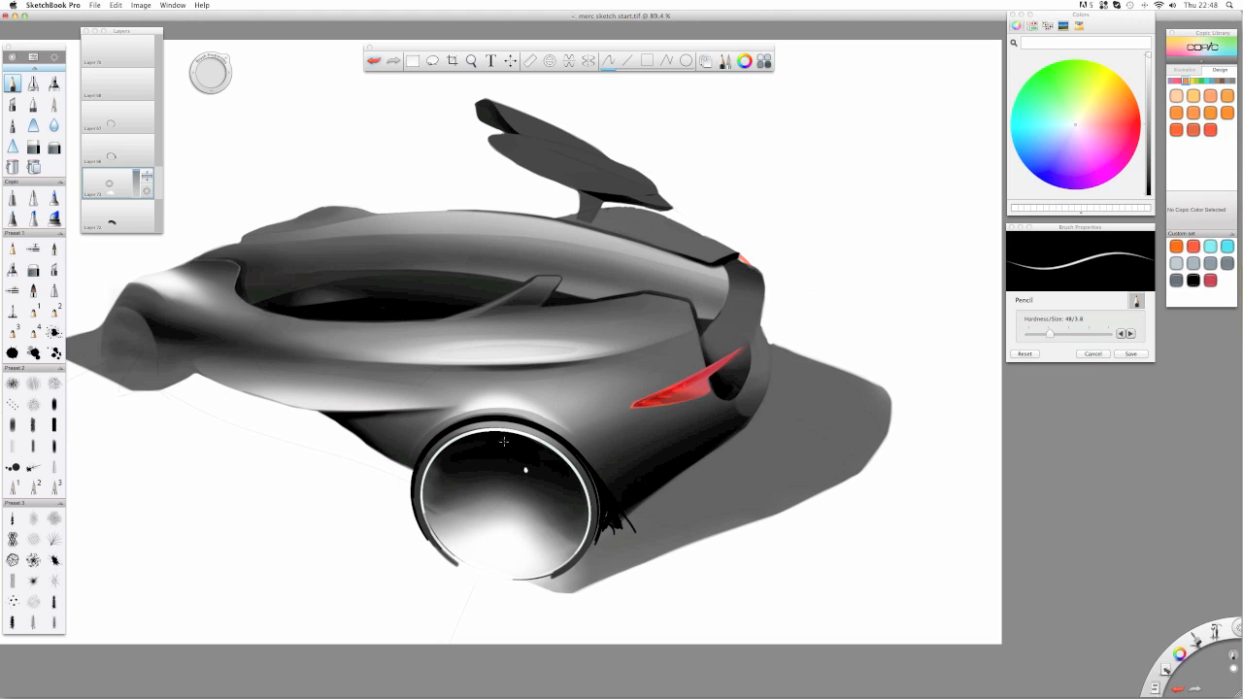
drag(505, 443, 553, 468)
mouse_move(556, 523)
mouse_down()
mouse_move(540, 512)
mouse_move(555, 525)
mouse_up()
mouse_move(447, 474)
mouse_down()
mouse_move(487, 468)
mouse_move(474, 533)
mouse_up()
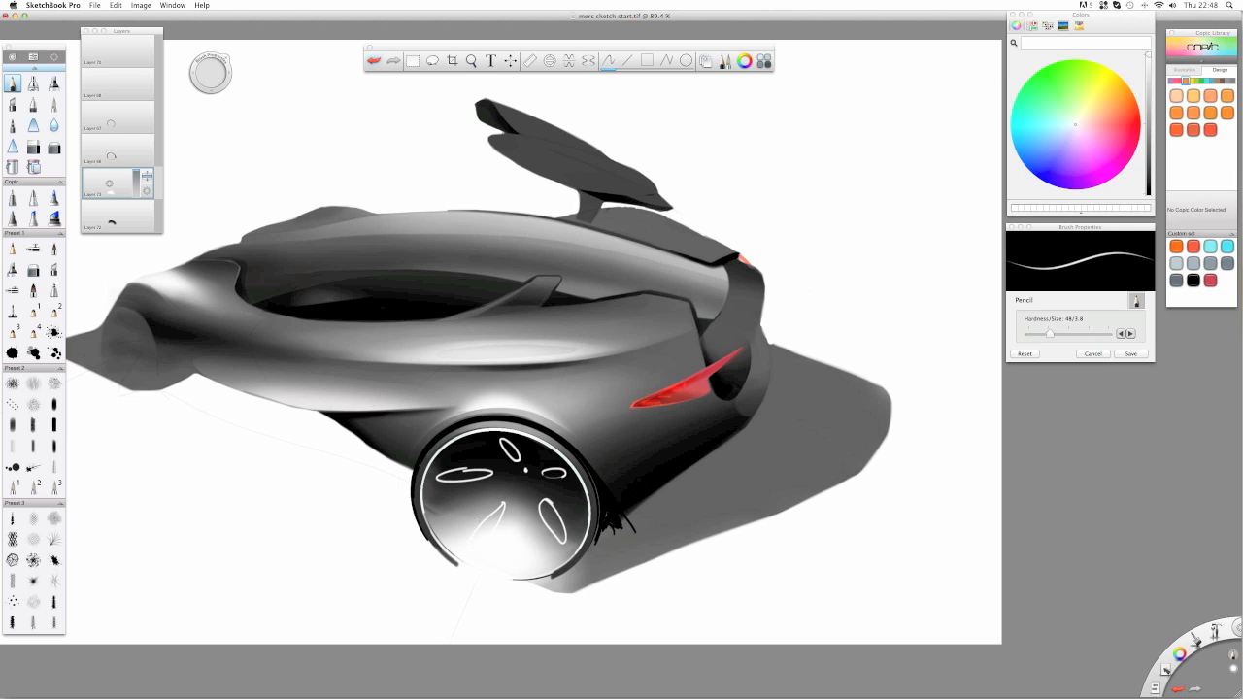
click(112, 196)
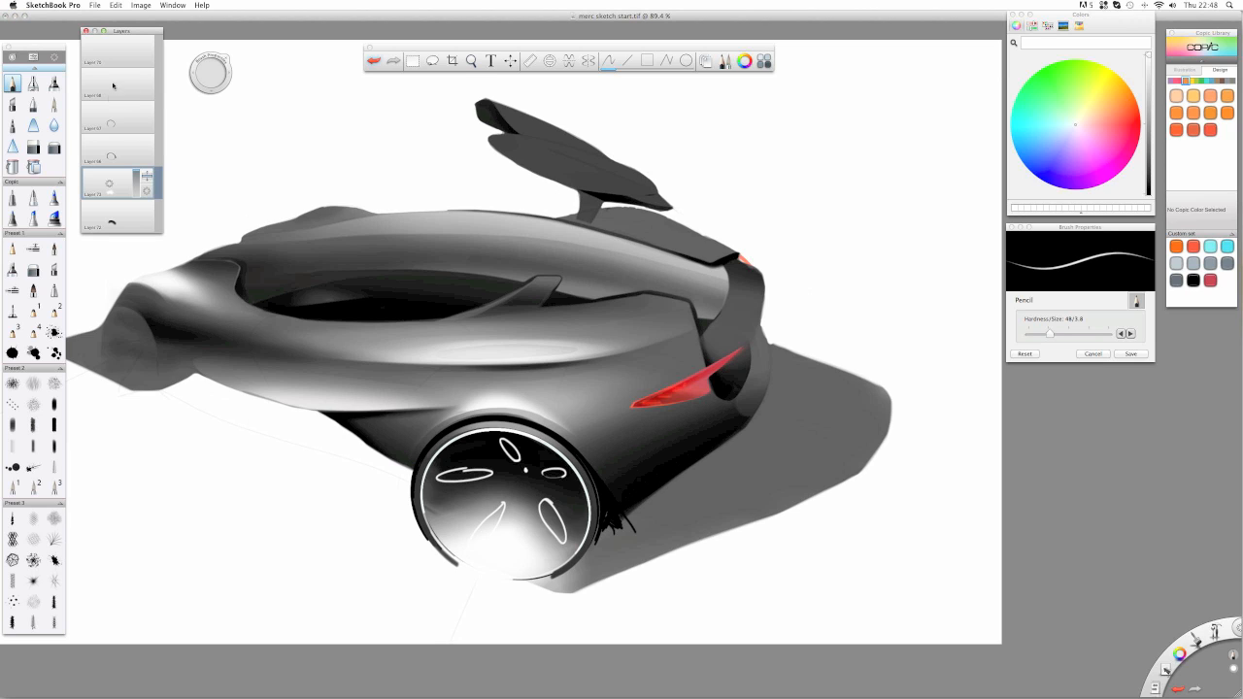
key(super+z)
key(super+z)
key(super+z)
key(super+z)
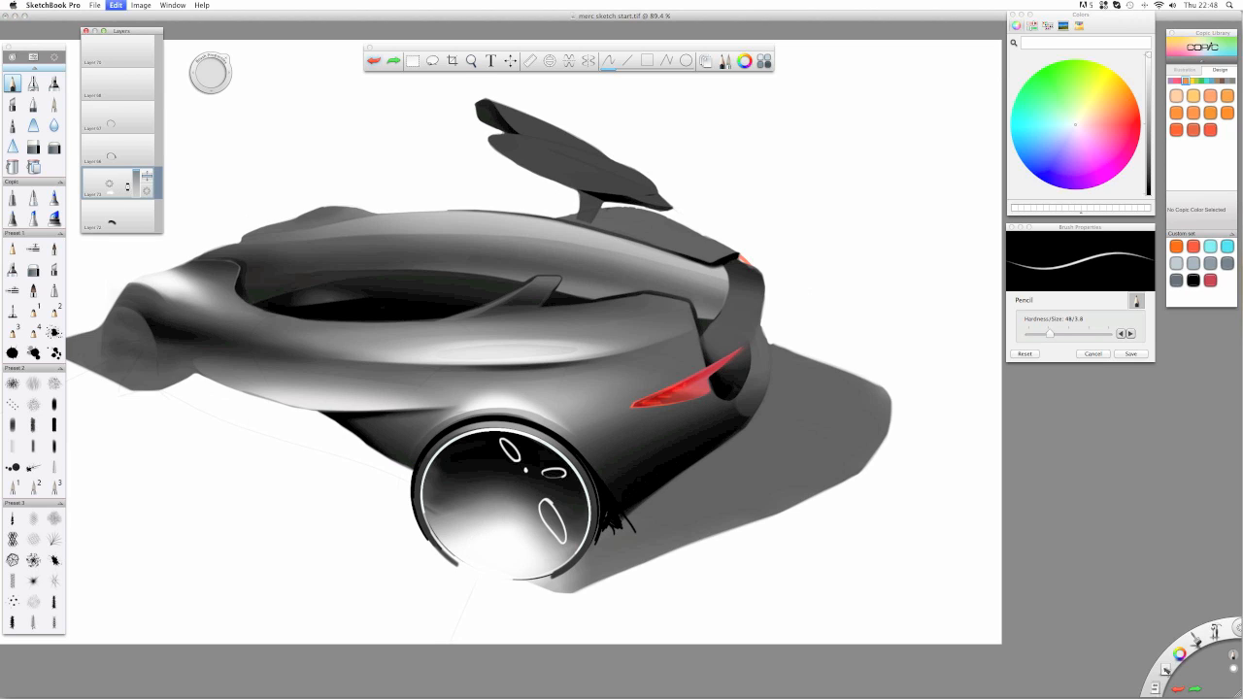
key(super+z)
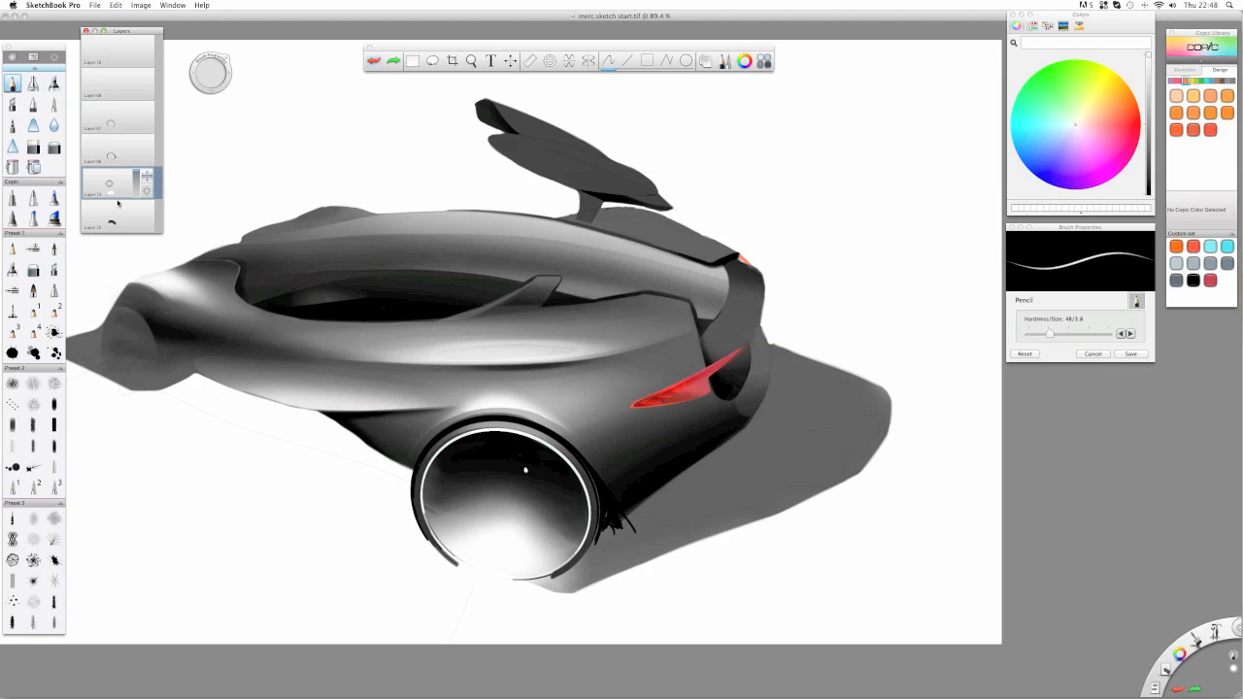
- Draw five thin white spokes radiating from the wheel hub on a new layer with the Pencil, and reduce the layer's opacity to 30%
drag(108, 183, 103, 169)
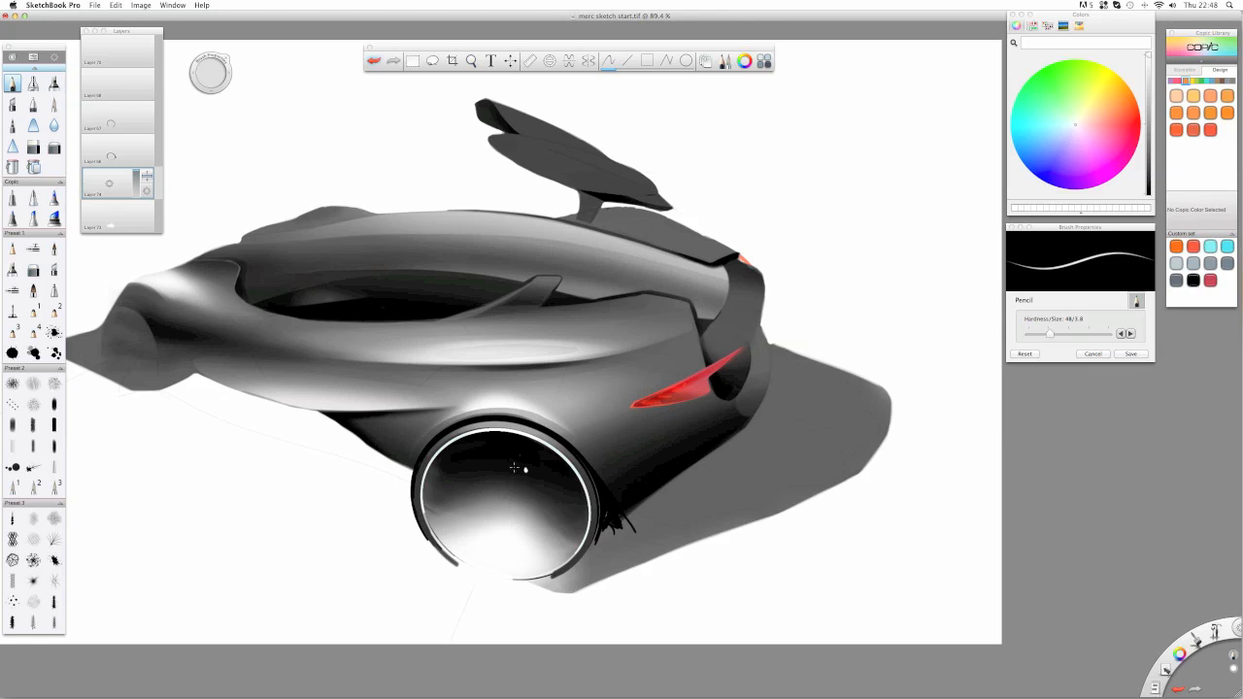
mouse_move(507, 436)
mouse_down()
mouse_move(526, 468)
mouse_move(504, 444)
mouse_move(525, 467)
mouse_move(509, 442)
mouse_move(518, 459)
mouse_up()
mouse_move(531, 471)
mouse_down()
mouse_move(574, 475)
mouse_move(425, 473)
mouse_up()
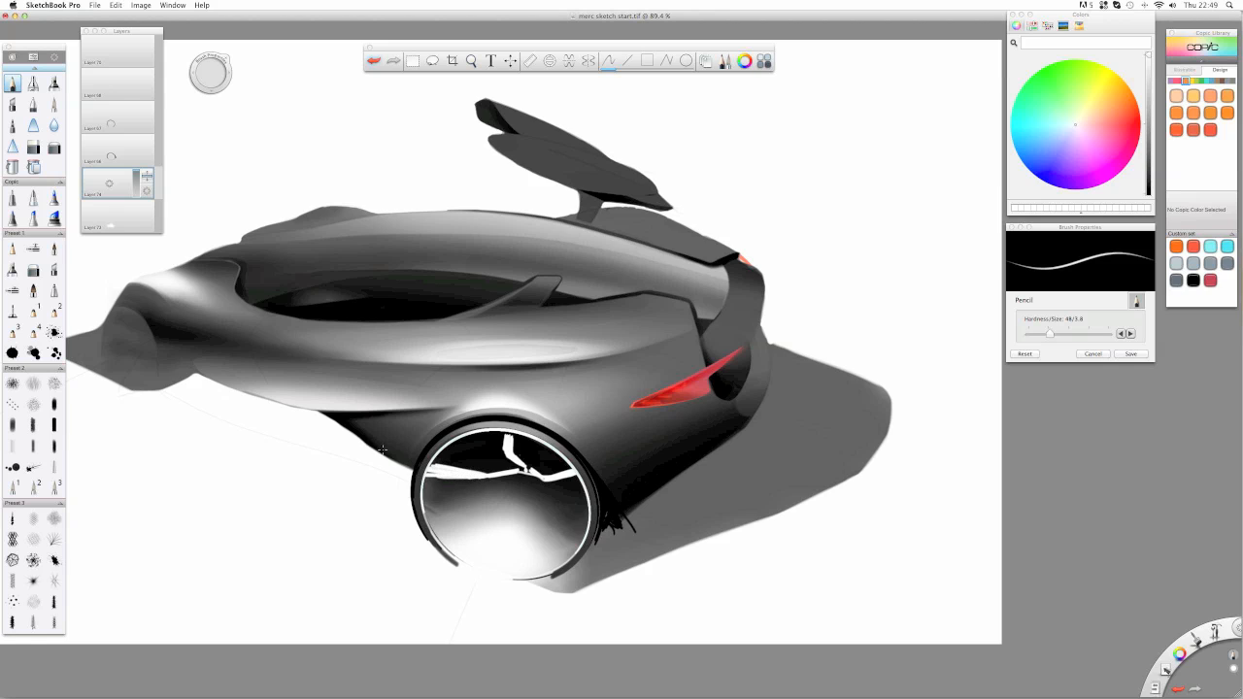
drag(518, 471, 481, 474)
mouse_move(524, 483)
mouse_down()
mouse_move(541, 534)
mouse_move(572, 557)
mouse_move(536, 522)
mouse_move(551, 561)
mouse_up()
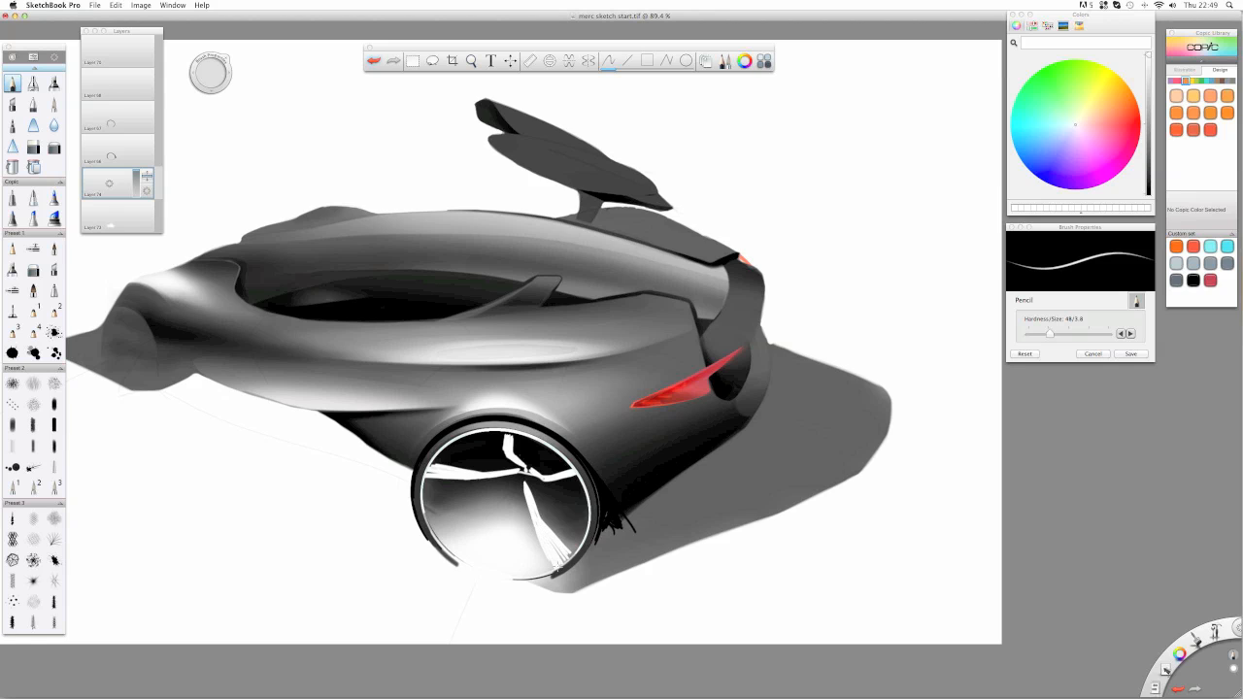
drag(512, 493, 451, 549)
drag(146, 179, 140, 192)
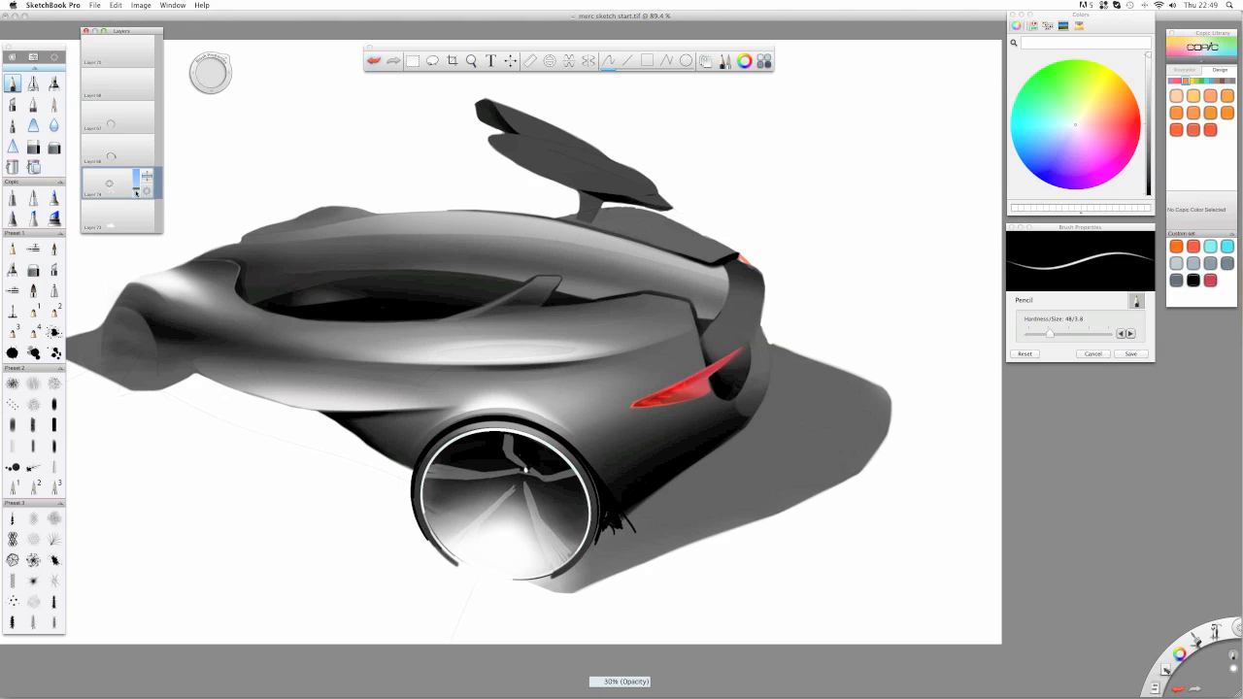
- Paint five wider white spokes over the faint ones with the Marker at size 11.5 on a new layer, and lower that layer's opacity
click(53, 84)
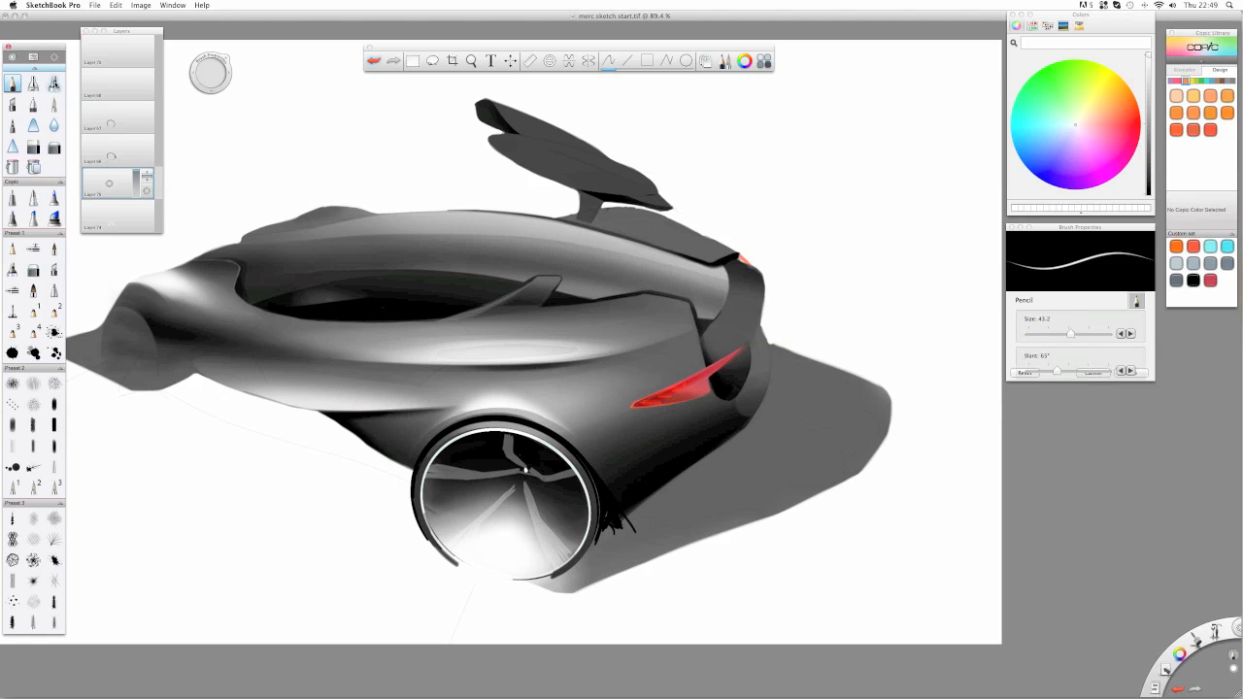
drag(204, 73, 405, 324)
click(520, 473)
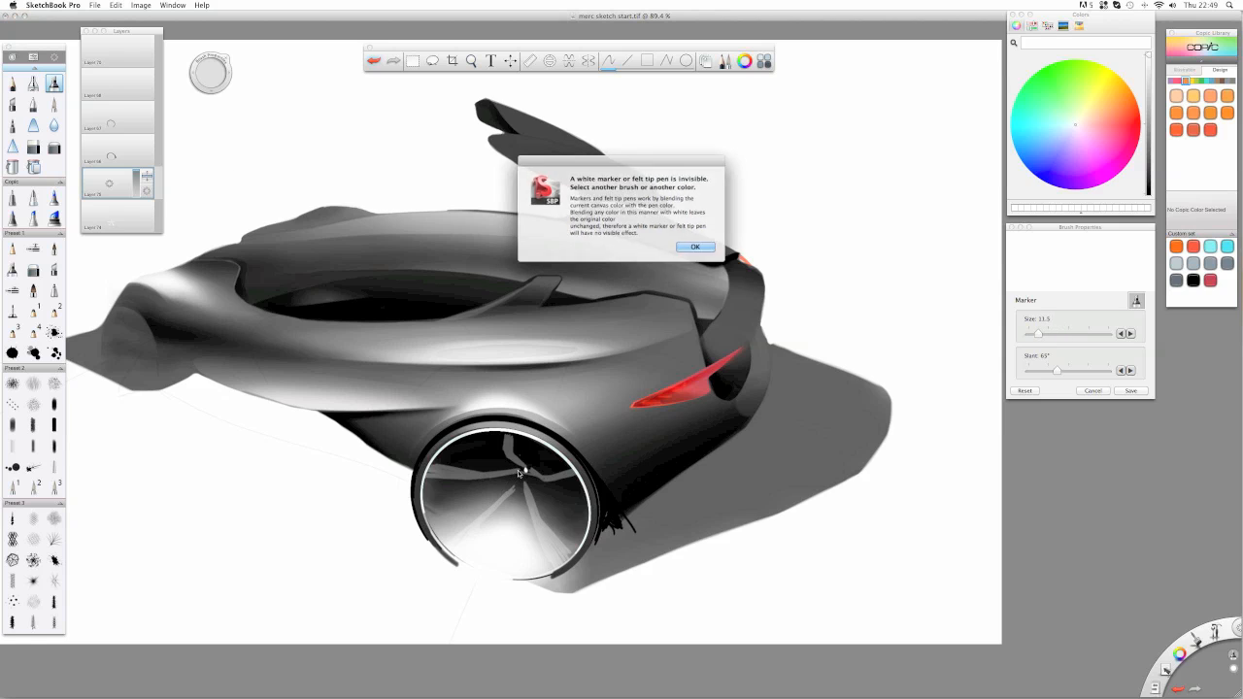
click(693, 247)
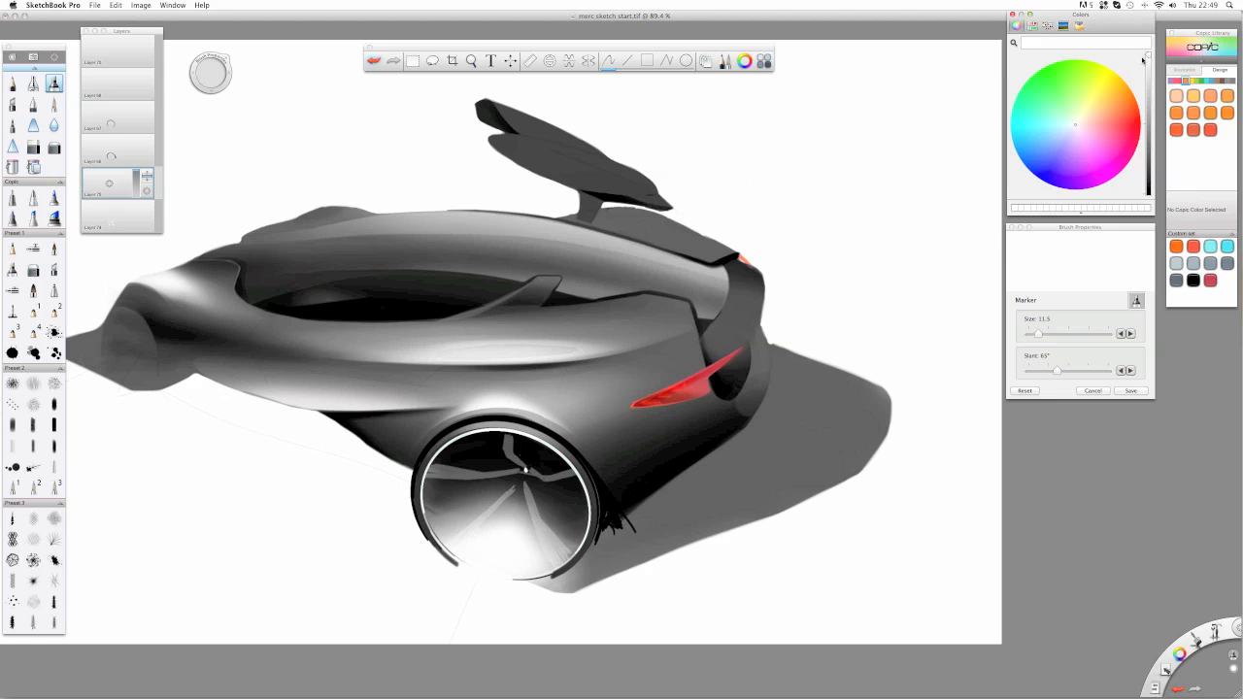
mouse_move(522, 471)
mouse_down()
mouse_move(434, 472)
mouse_move(457, 476)
mouse_move(480, 475)
mouse_move(416, 460)
mouse_move(496, 437)
mouse_move(522, 474)
mouse_move(524, 452)
mouse_move(534, 475)
mouse_move(524, 472)
mouse_move(569, 474)
mouse_move(509, 439)
mouse_move(506, 450)
mouse_move(506, 433)
mouse_move(536, 524)
mouse_up()
mouse_move(536, 524)
mouse_down()
mouse_move(524, 477)
mouse_move(529, 532)
mouse_move(568, 563)
mouse_move(540, 529)
mouse_up()
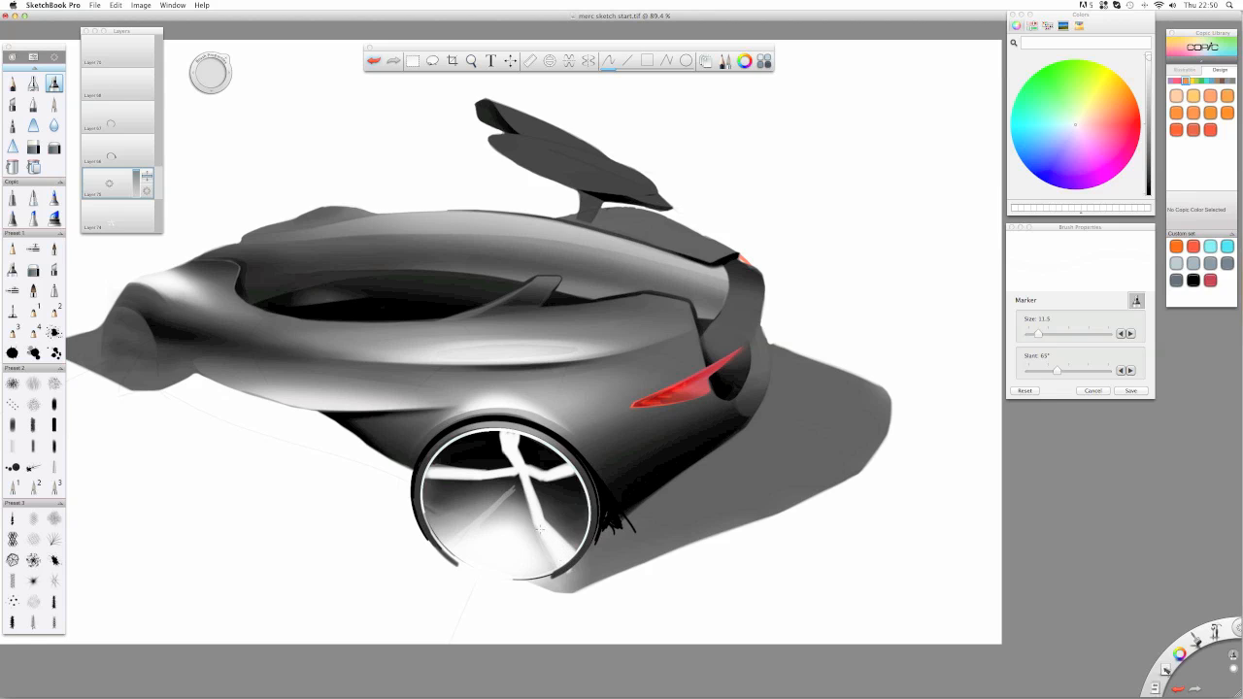
mouse_move(516, 479)
mouse_down()
mouse_move(458, 534)
mouse_move(480, 519)
mouse_up()
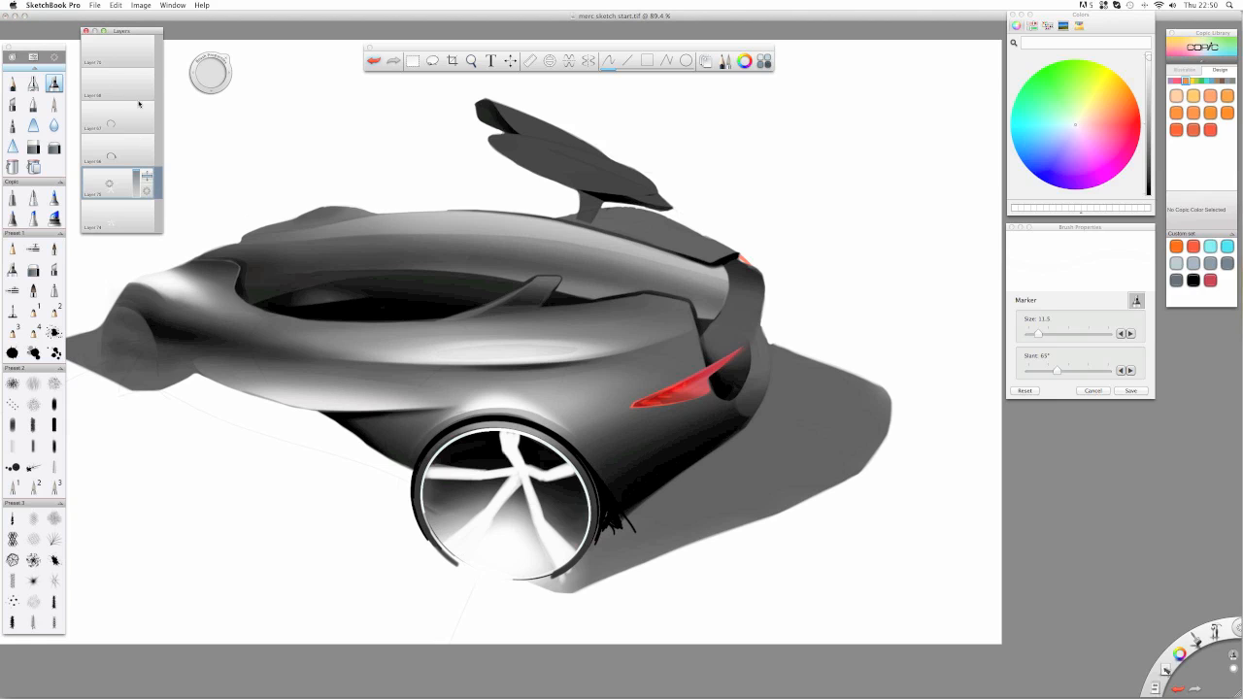
drag(130, 175, 137, 182)
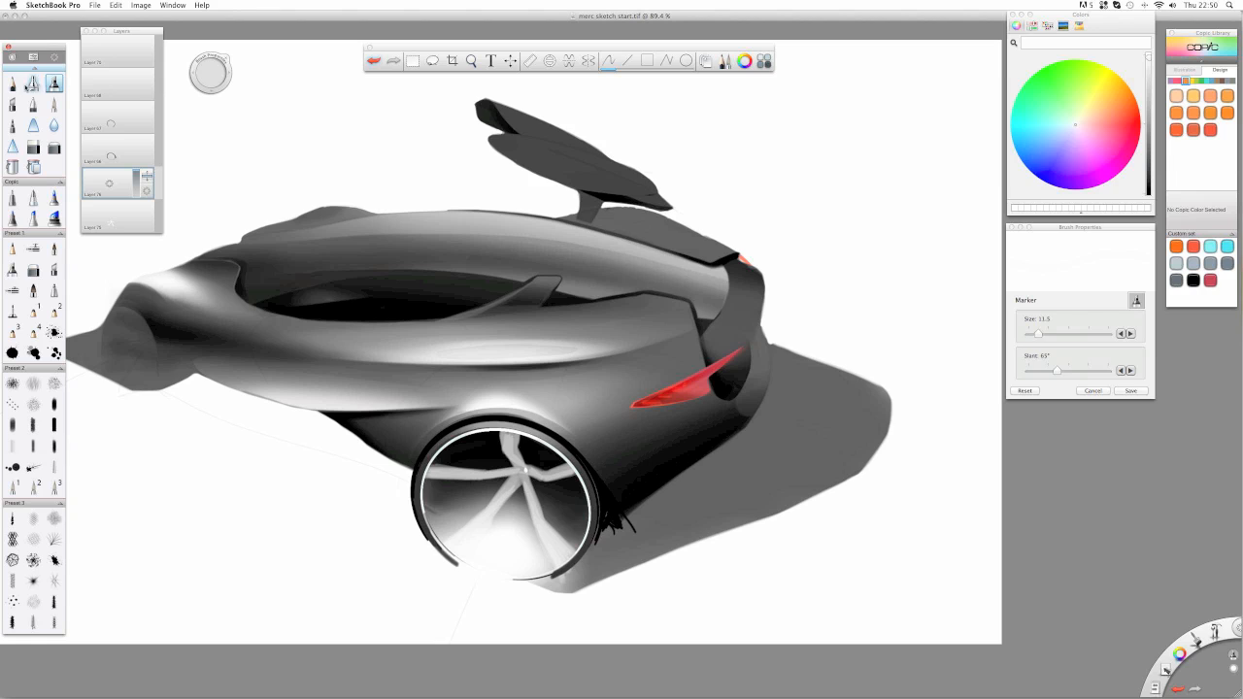
- Brighten the spoke faces in white with the Pencil at hardness/size 88/8.0, and set the Soft Eraser to size 74.3 for fading them
click(12, 84)
drag(204, 72, 226, 80)
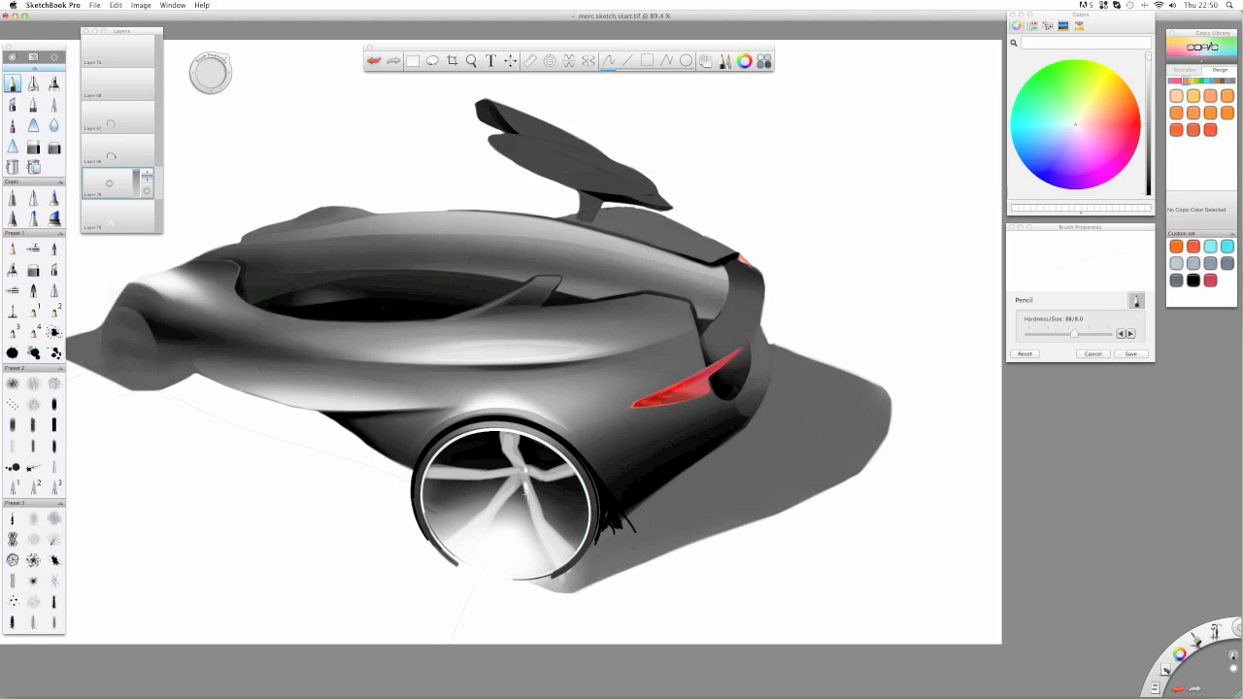
drag(525, 490, 554, 565)
mouse_move(536, 524)
mouse_down()
mouse_move(549, 559)
mouse_move(562, 557)
mouse_up()
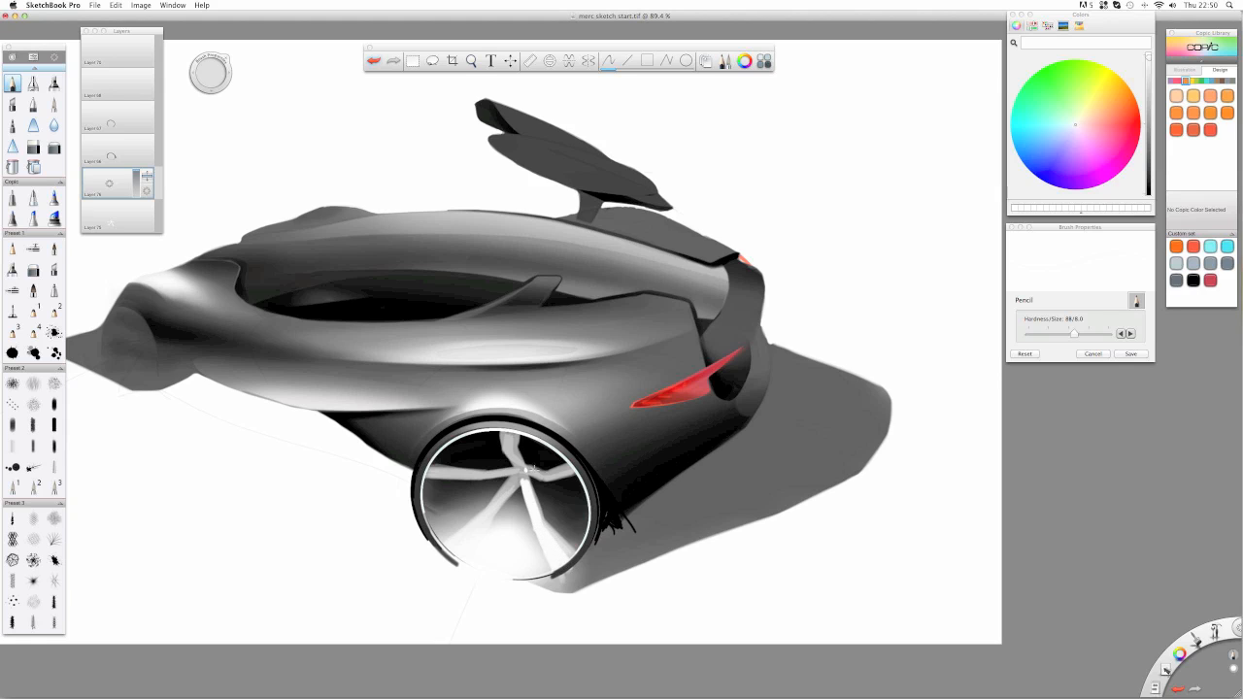
drag(551, 476, 571, 467)
drag(500, 433, 513, 451)
drag(427, 477, 476, 478)
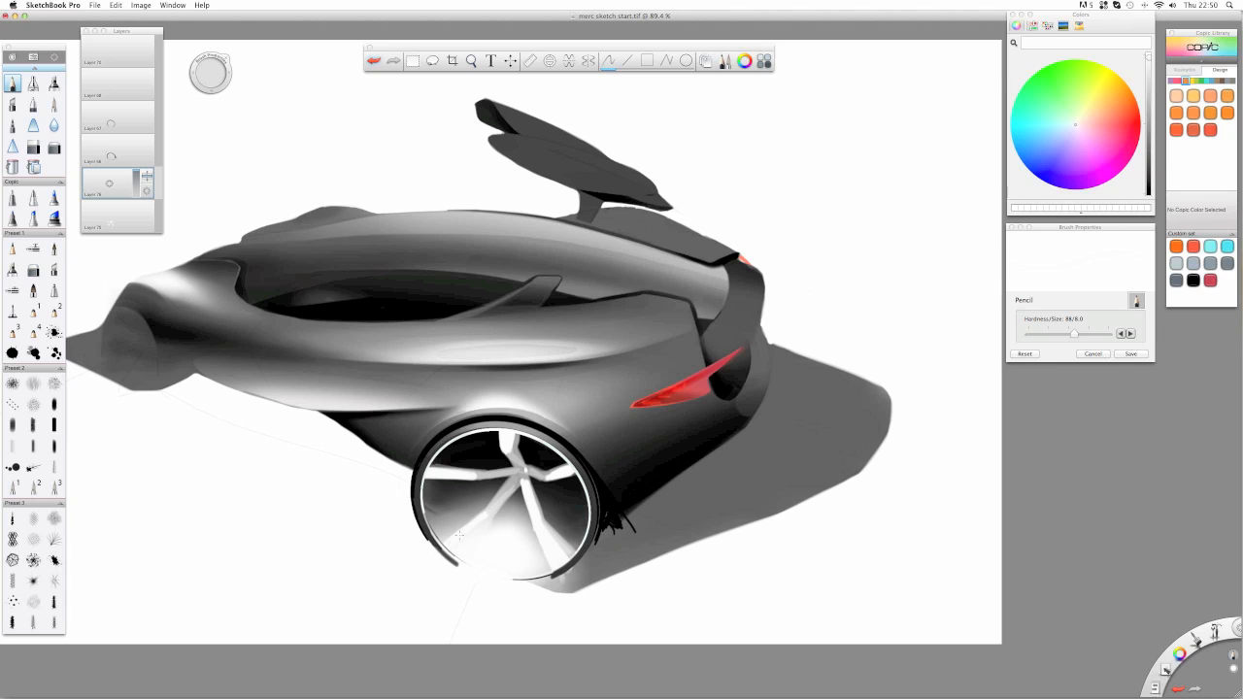
drag(452, 536, 445, 542)
key(e)
mouse_move(207, 74)
mouse_down()
mouse_move(205, 97)
mouse_move(208, 81)
mouse_up()
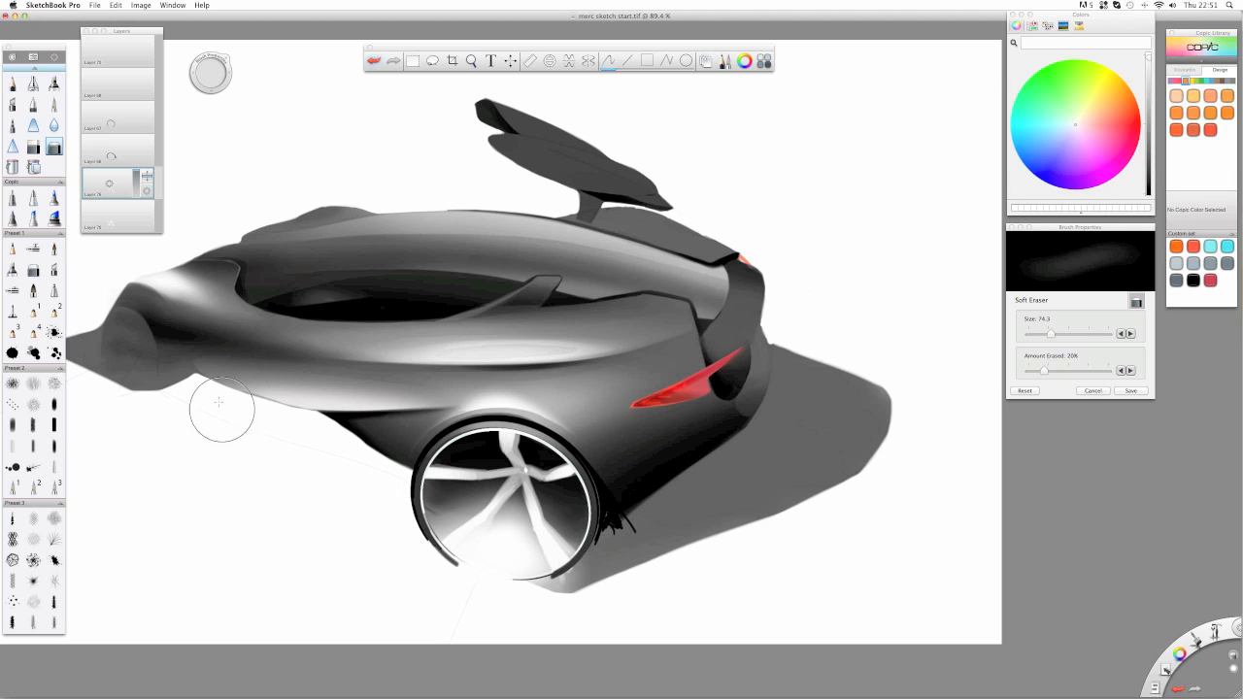
- Shade the side of the lower-right spoke light grey with the Marker at size 11.5 on a new layer set to Multiply
click(112, 190)
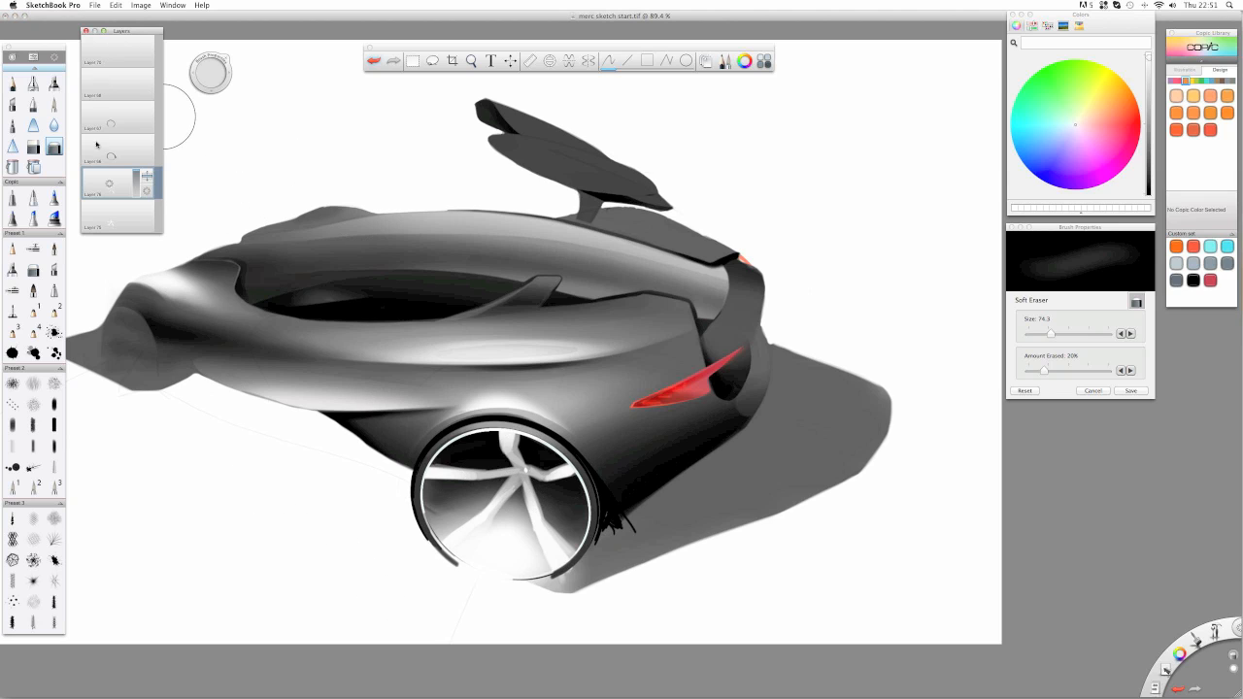
click(54, 84)
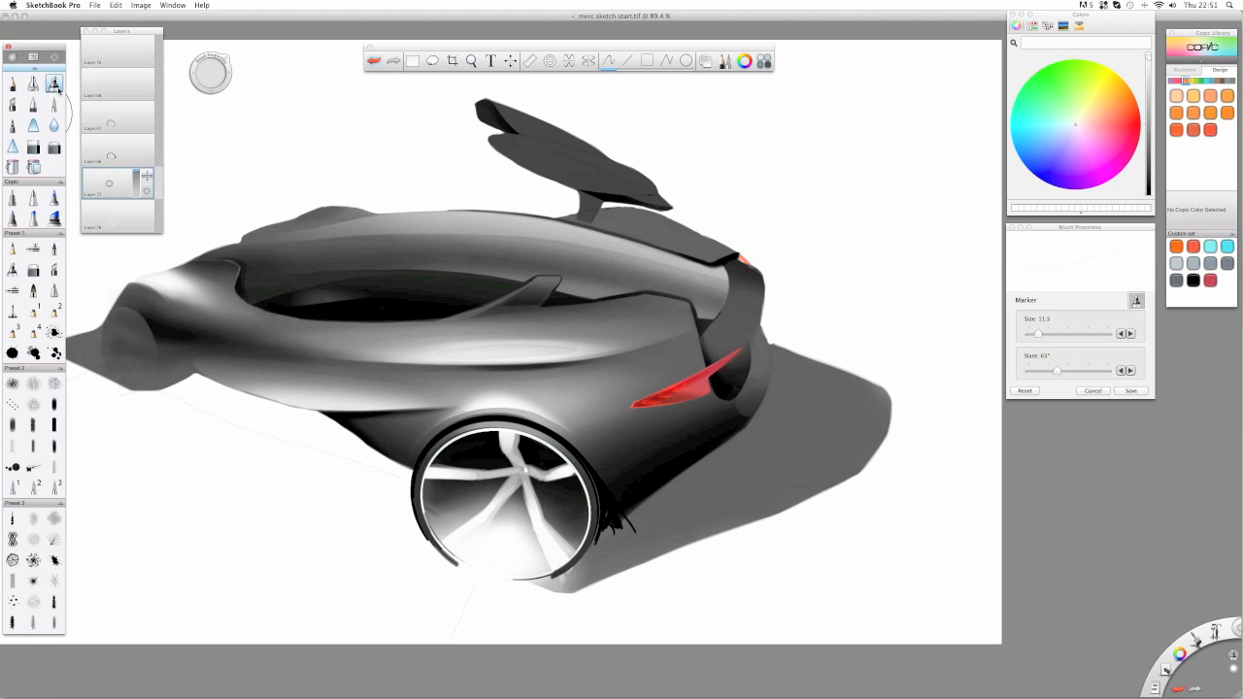
click(1148, 98)
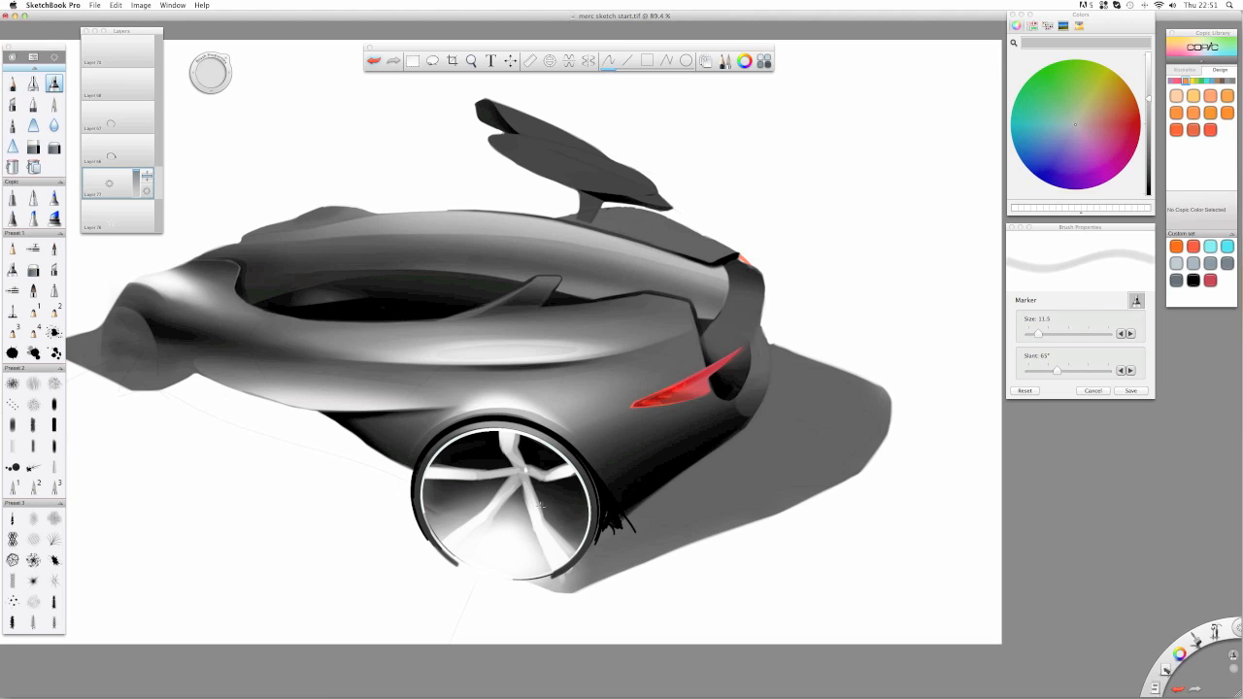
drag(539, 504, 560, 536)
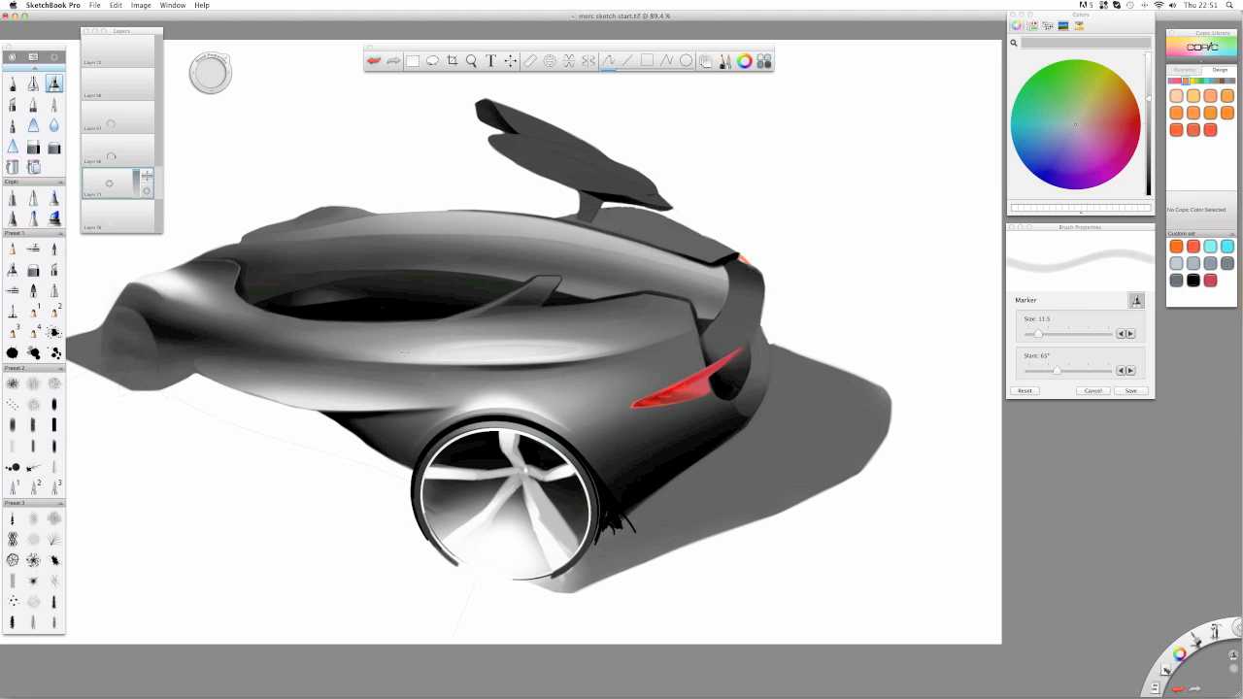
drag(148, 194, 120, 188)
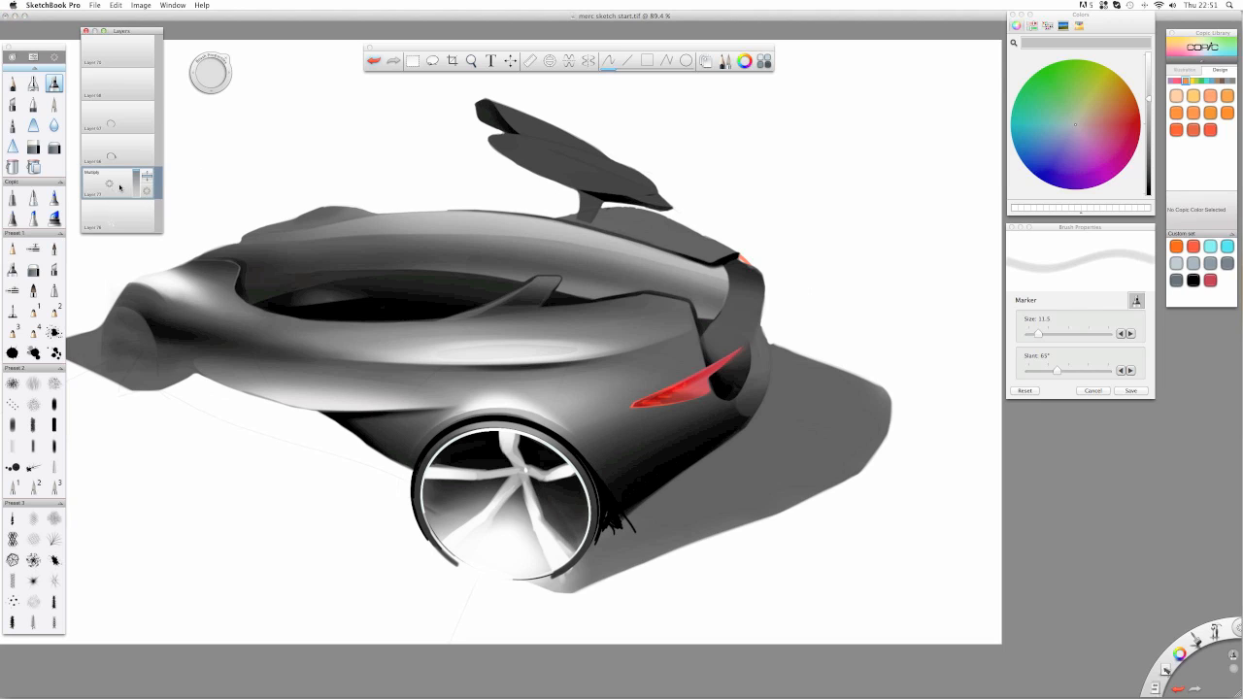
- Shade the sides of the lower-left and right spokes with the grey Marker, trimming the overspill with the Hard Eraser at size 22.4
click(33, 146)
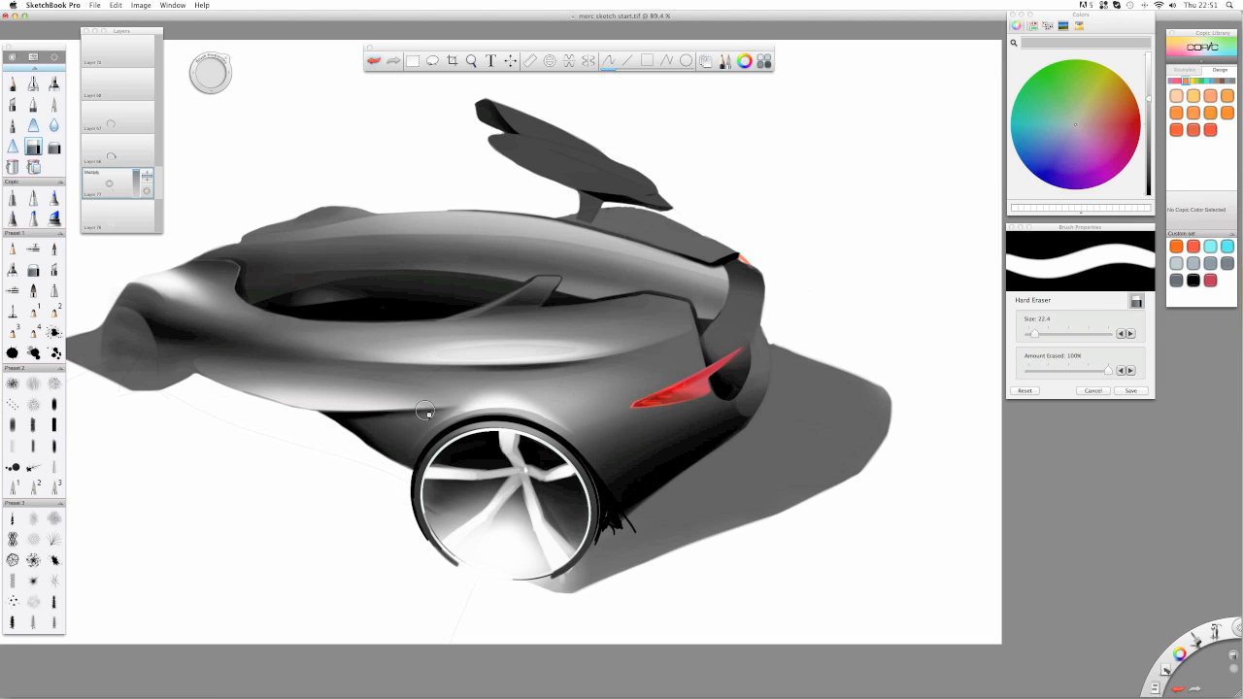
key(super+z)
click(54, 84)
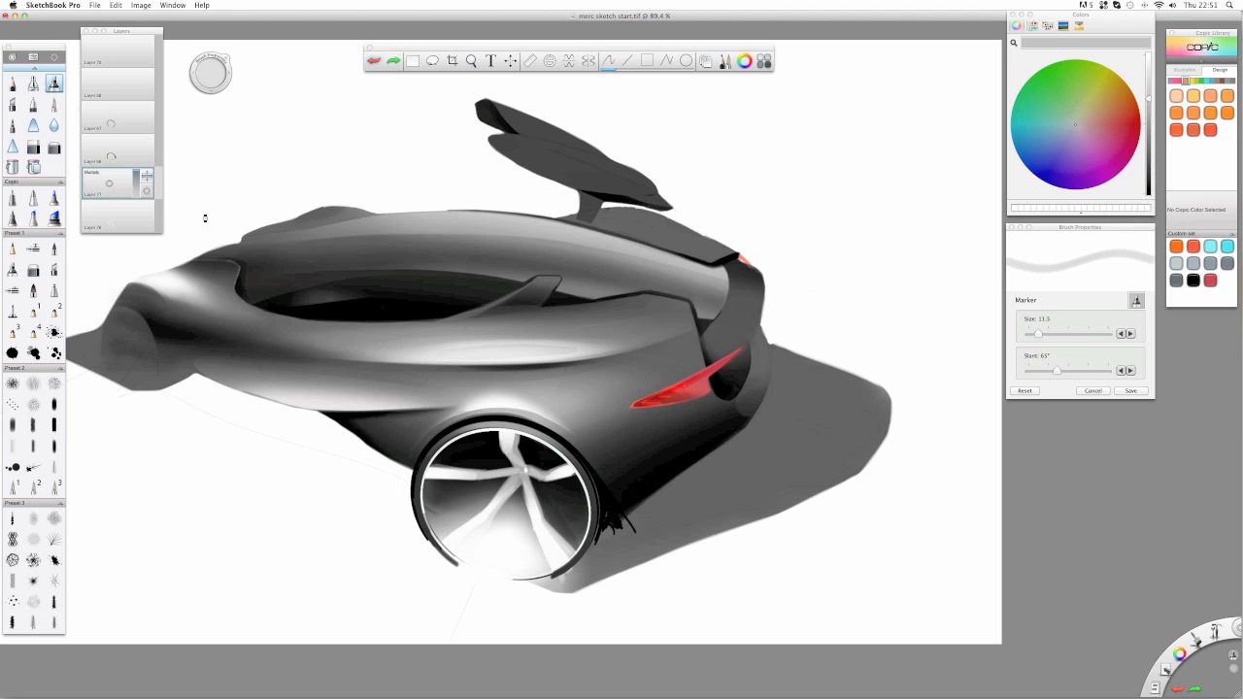
mouse_move(504, 483)
mouse_down()
mouse_move(452, 540)
mouse_move(428, 533)
mouse_up()
click(33, 147)
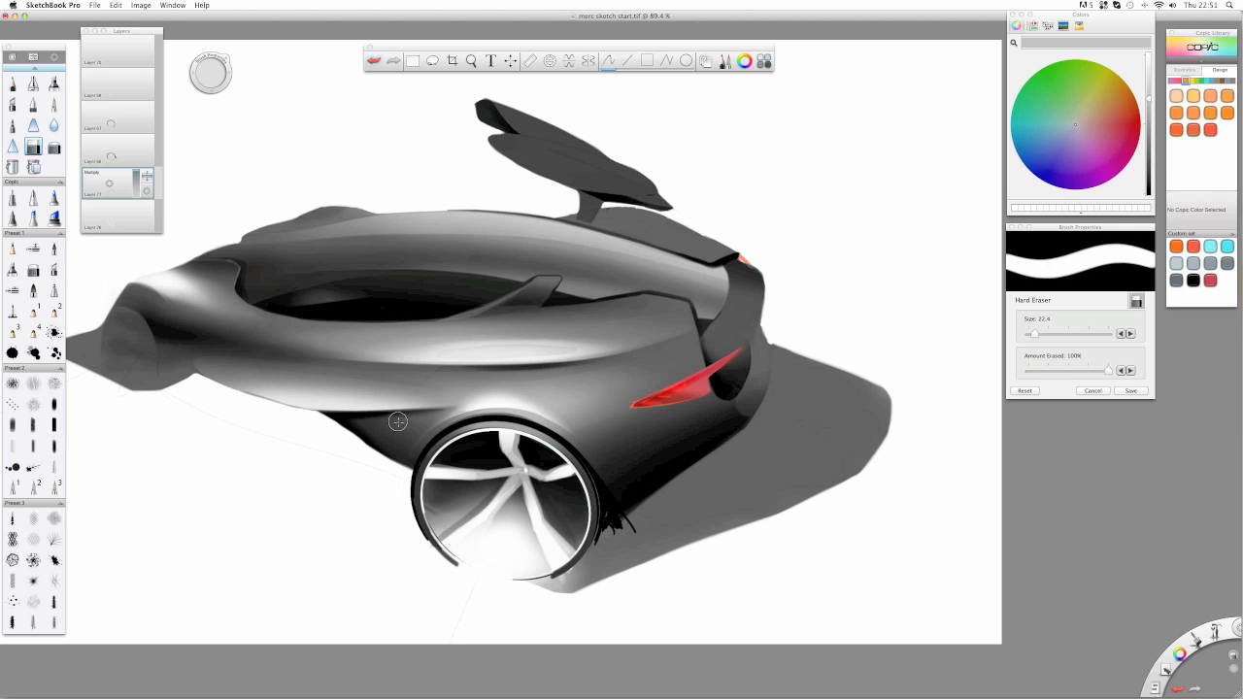
click(54, 84)
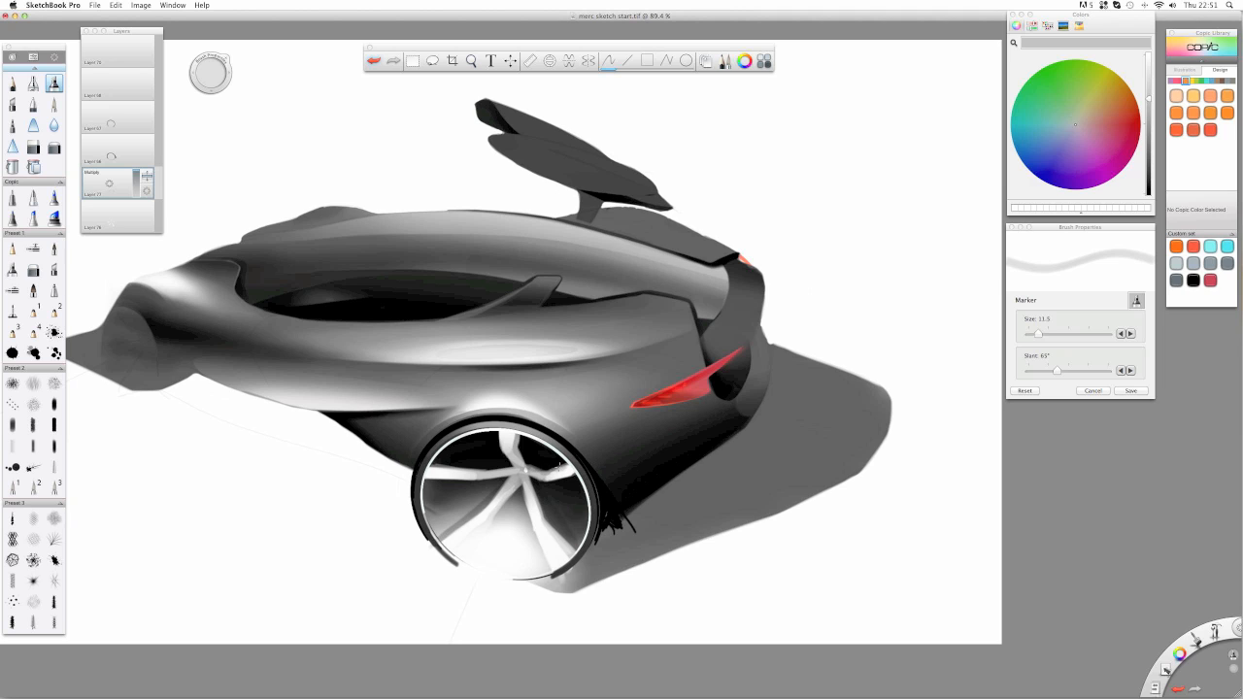
click(34, 147)
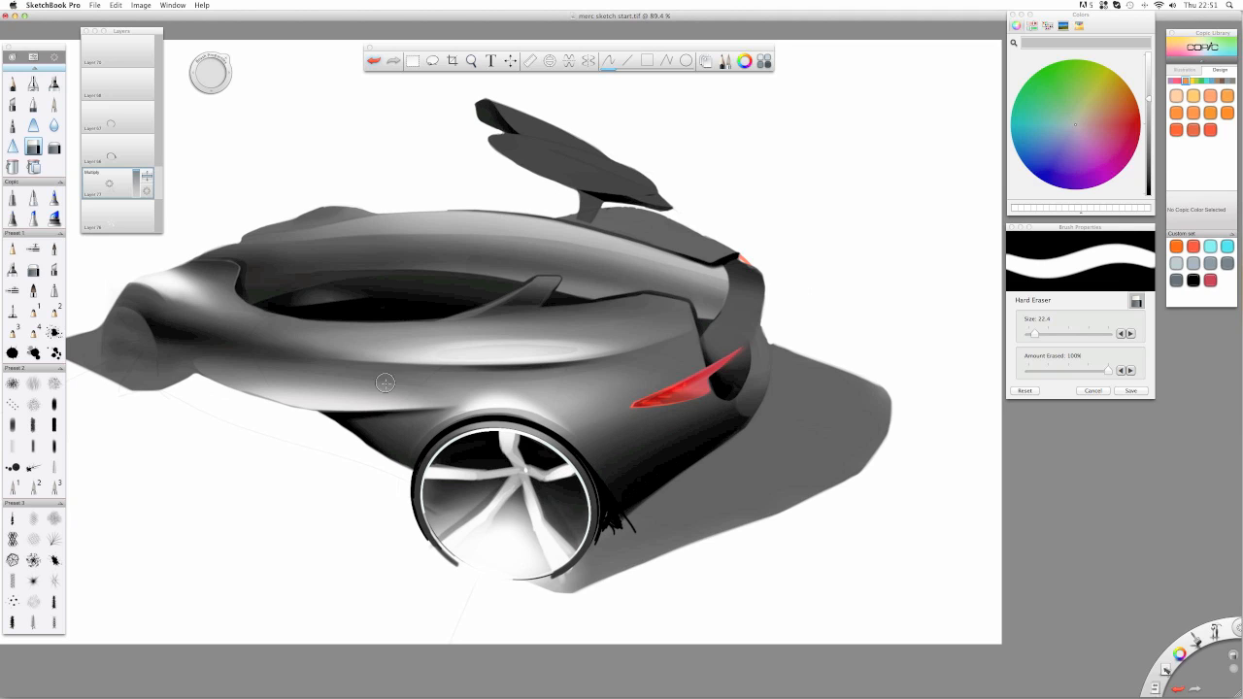
click(53, 83)
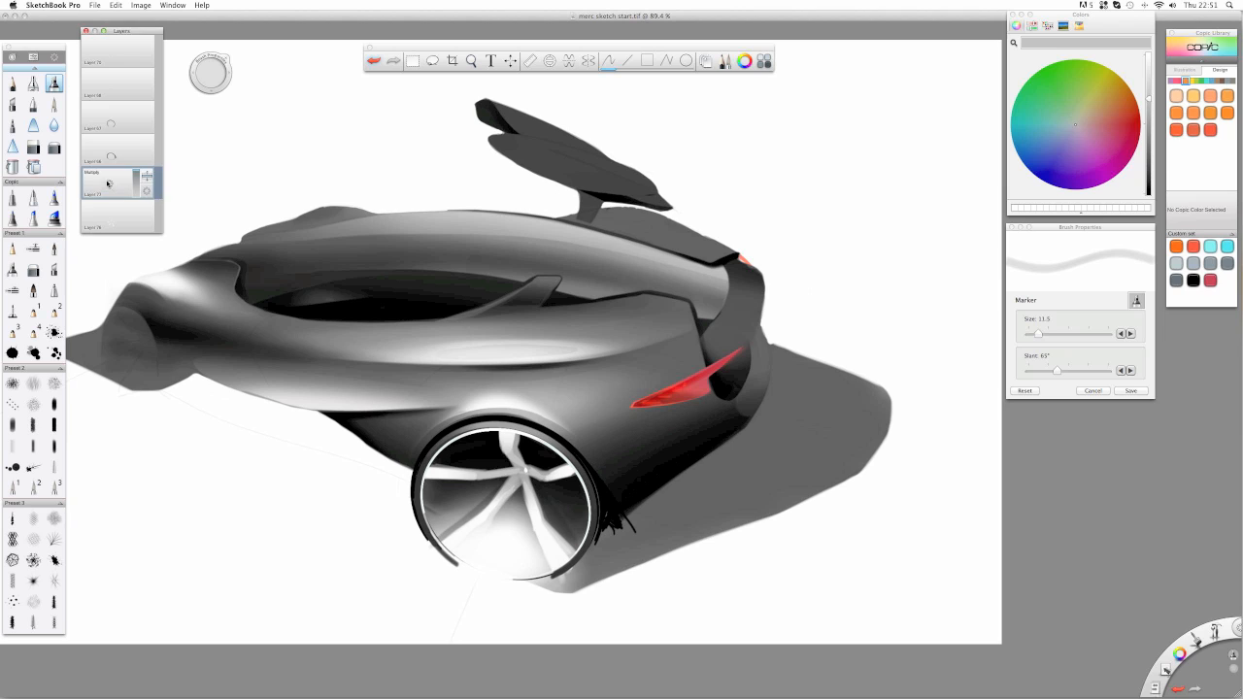
- Shade the area between the two lower spokes grey on a new Multiply layer, trimming it with the Hard Eraser at size 22.4 and lowering the layer's opacity
drag(109, 184, 109, 146)
mouse_move(500, 501)
mouse_down()
mouse_move(522, 490)
mouse_move(486, 519)
mouse_move(524, 508)
mouse_move(462, 546)
mouse_move(507, 526)
mouse_move(480, 534)
mouse_move(539, 548)
mouse_move(550, 567)
mouse_up()
drag(147, 191, 108, 191)
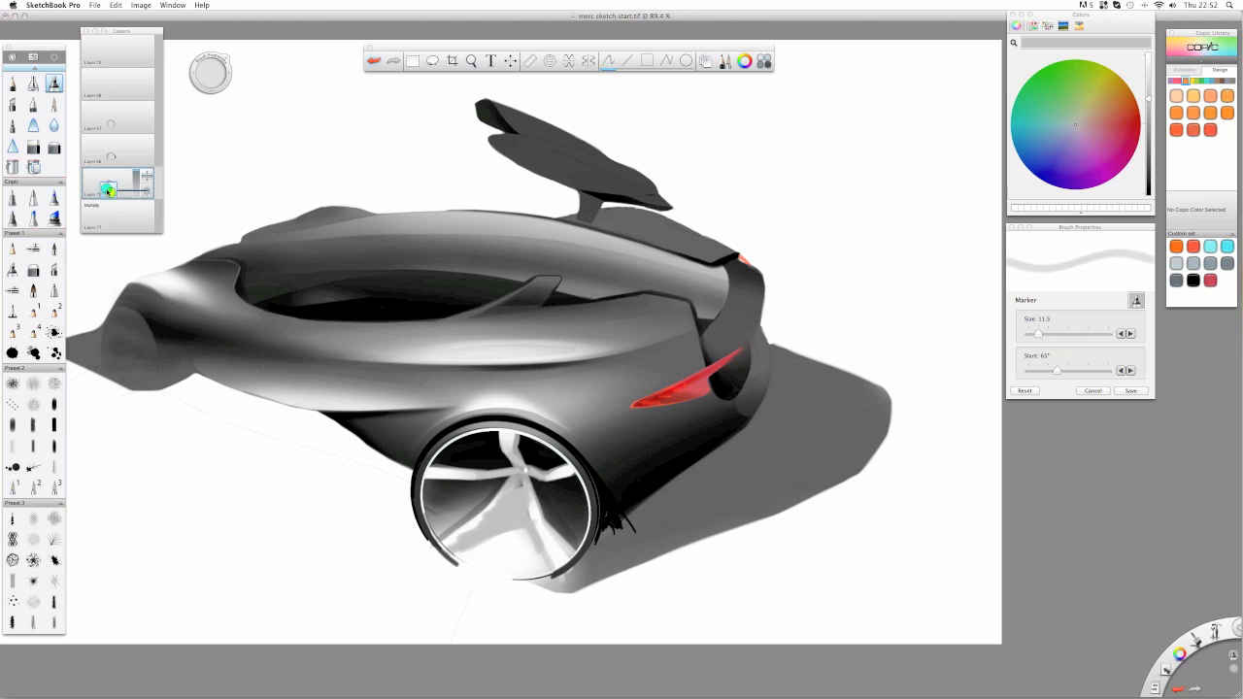
click(33, 147)
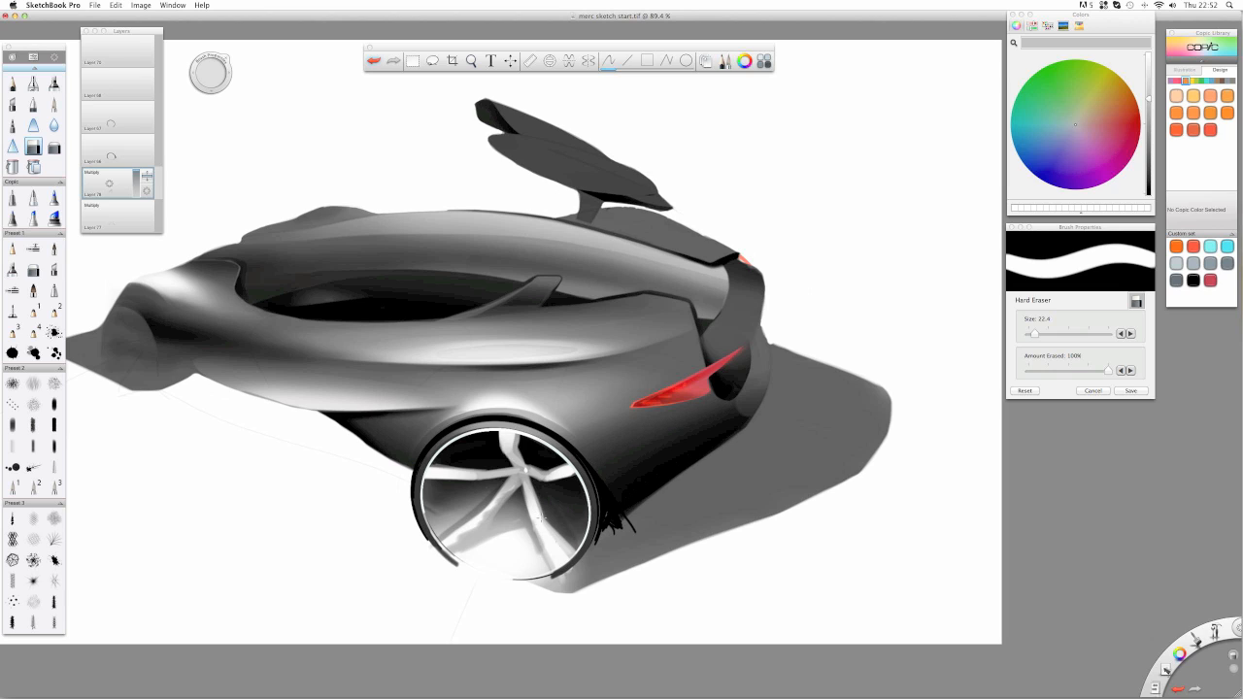
mouse_move(542, 517)
mouse_down()
mouse_move(548, 547)
mouse_move(523, 543)
mouse_up()
drag(516, 471, 439, 553)
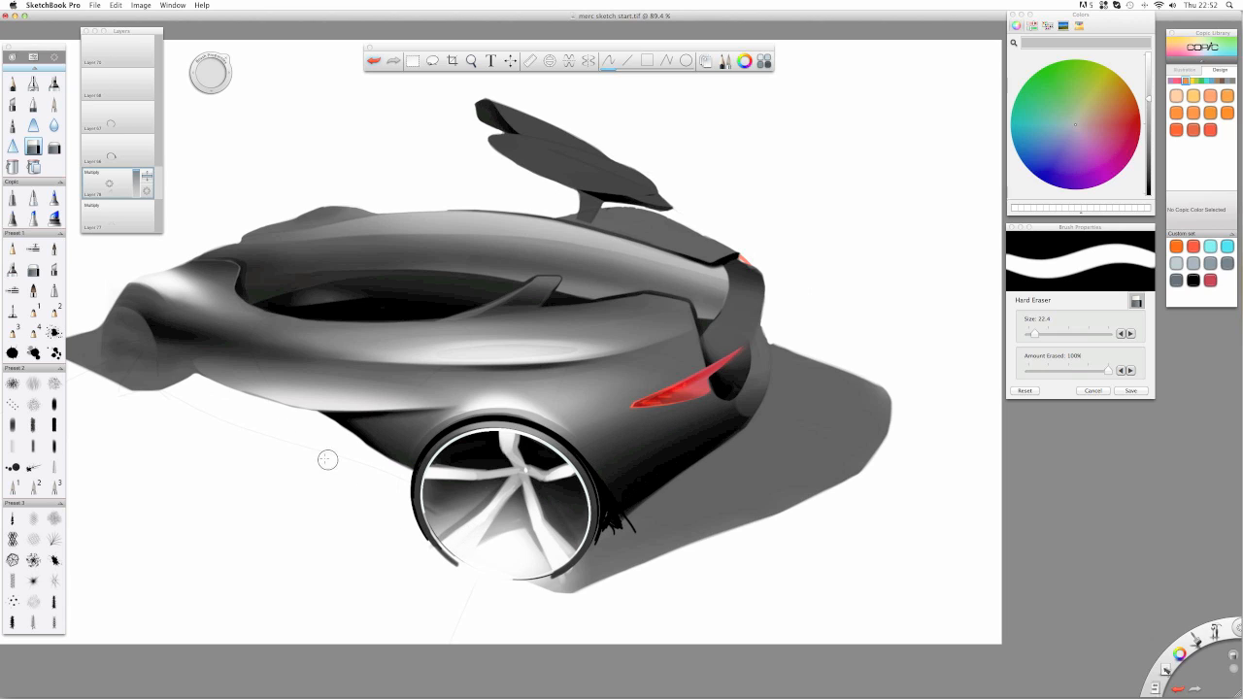
drag(135, 174, 135, 189)
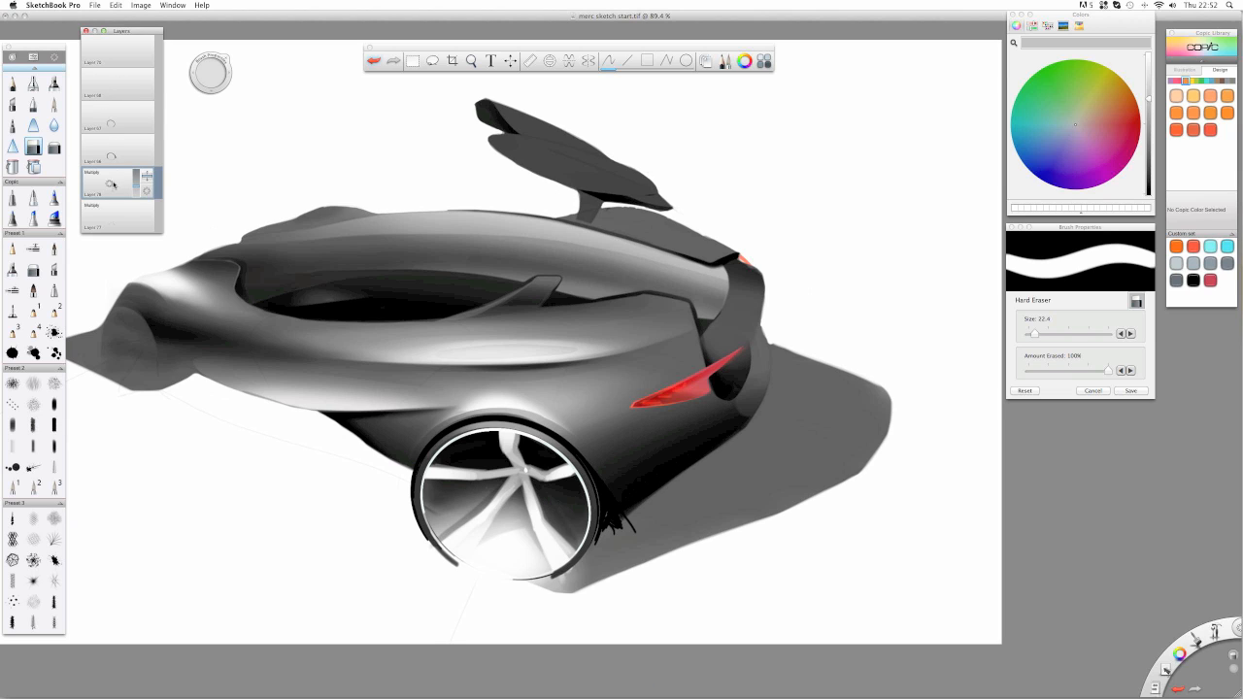
- Add more grey Marker shading below the wheel hub on another new Multiply layer, trim it with the Hard Eraser, and reduce the layer's opacity
click(53, 84)
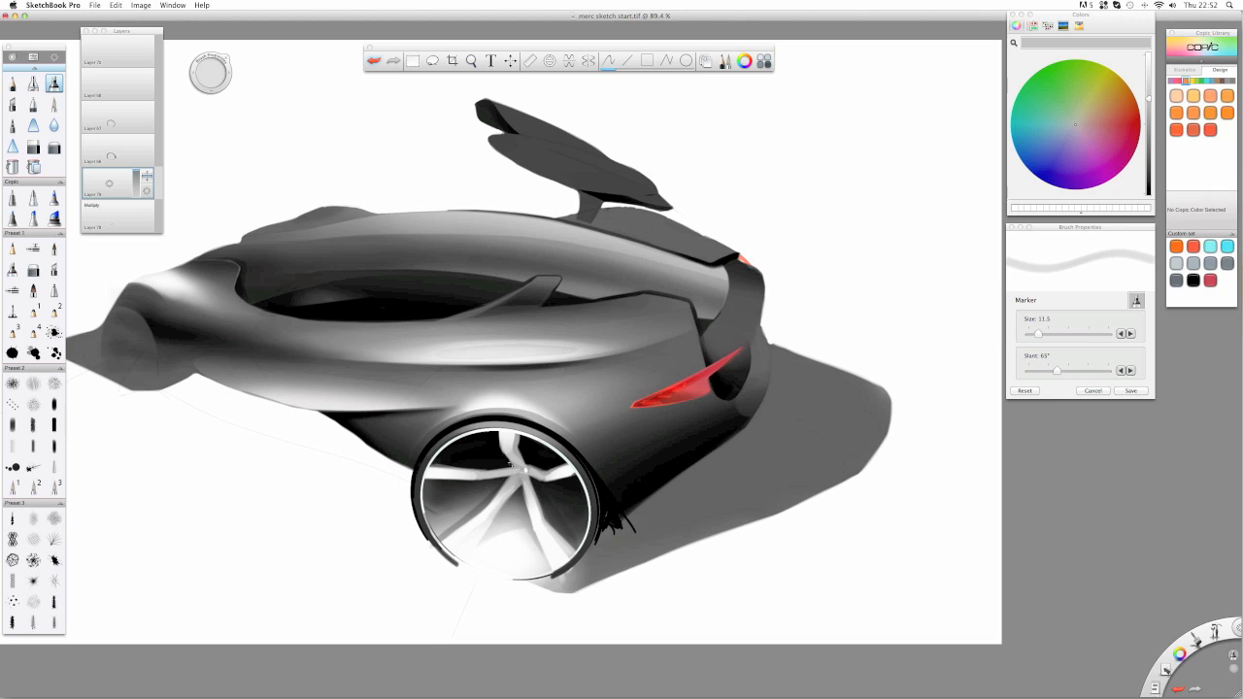
mouse_move(521, 502)
mouse_down()
mouse_move(518, 492)
mouse_move(506, 511)
mouse_up()
drag(146, 191, 111, 185)
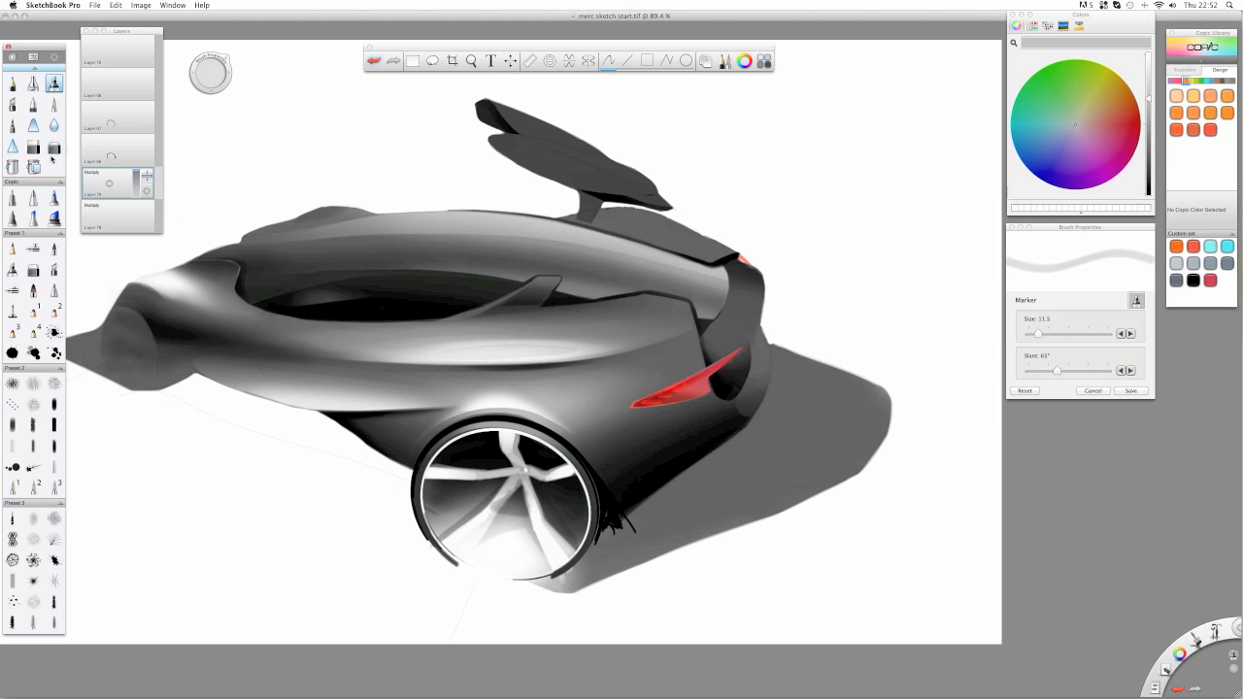
click(33, 147)
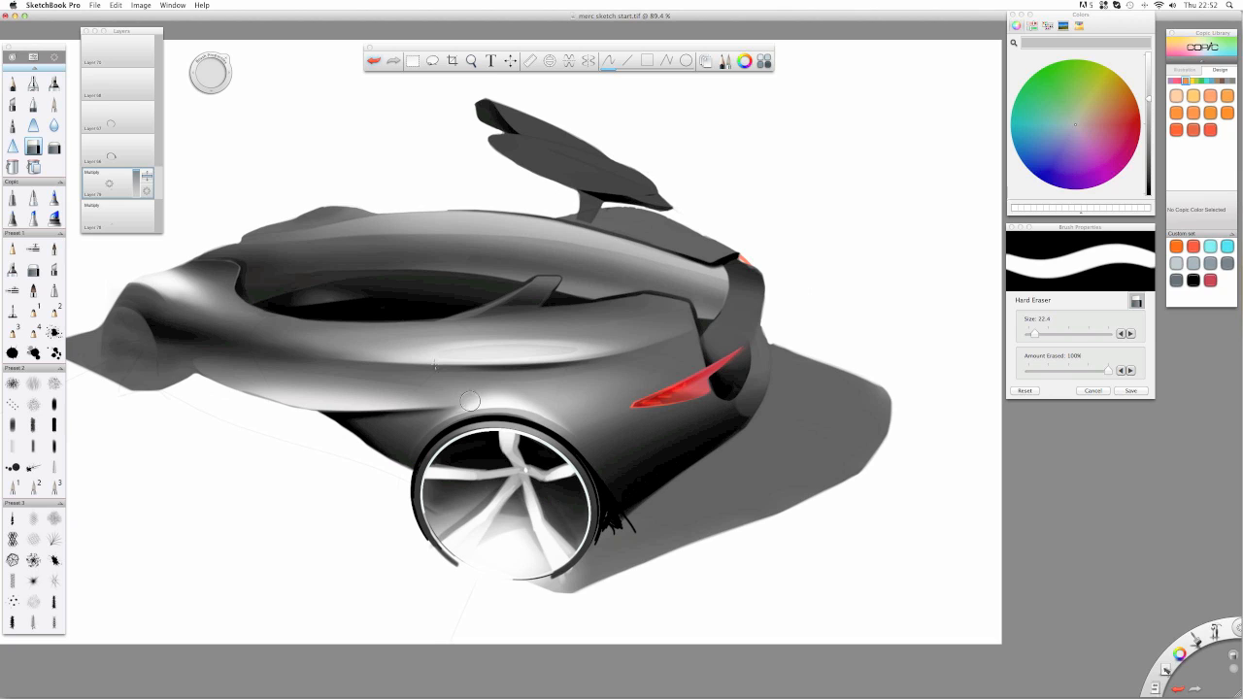
drag(135, 176, 135, 183)
- Draw small light-grey brake details between the spokes with the Pencil at 4B/4.1 on new layers, and lower those layers' opacity
click(12, 83)
drag(209, 85, 185, 84)
mouse_move(490, 446)
mouse_down()
mouse_move(476, 456)
mouse_move(489, 461)
mouse_up()
mouse_move(489, 460)
mouse_down()
mouse_move(537, 451)
mouse_move(564, 486)
mouse_move(537, 451)
mouse_move(559, 483)
mouse_up()
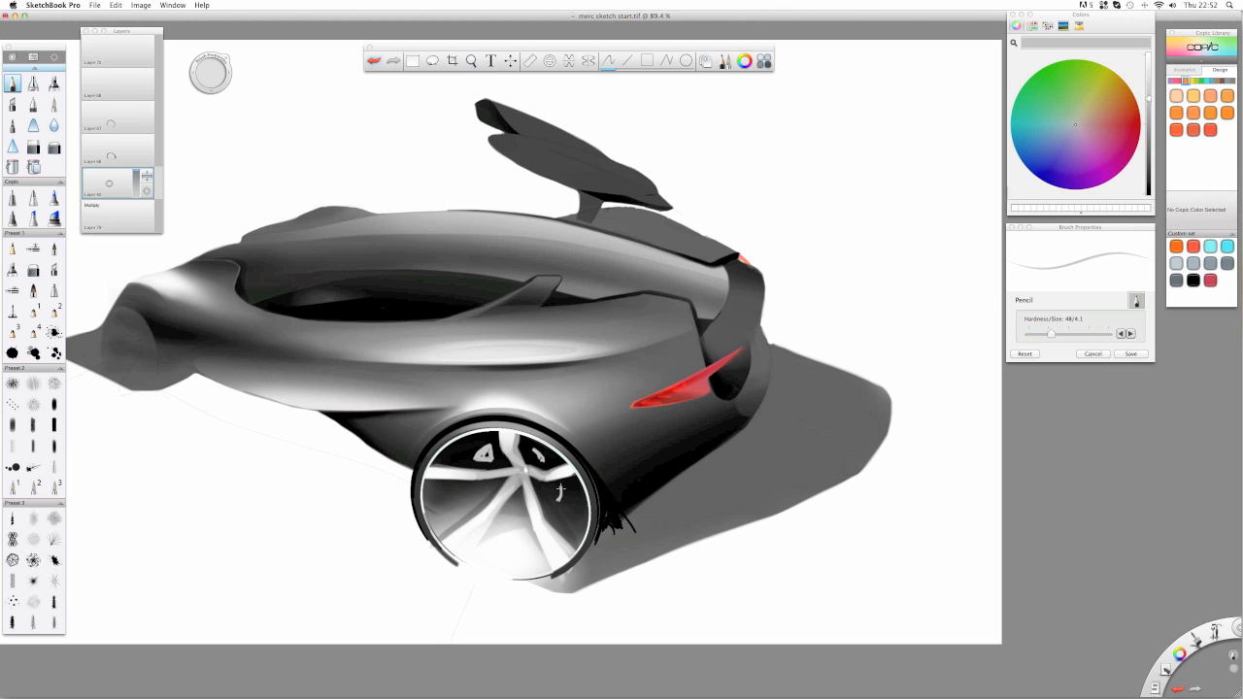
drag(472, 492, 469, 495)
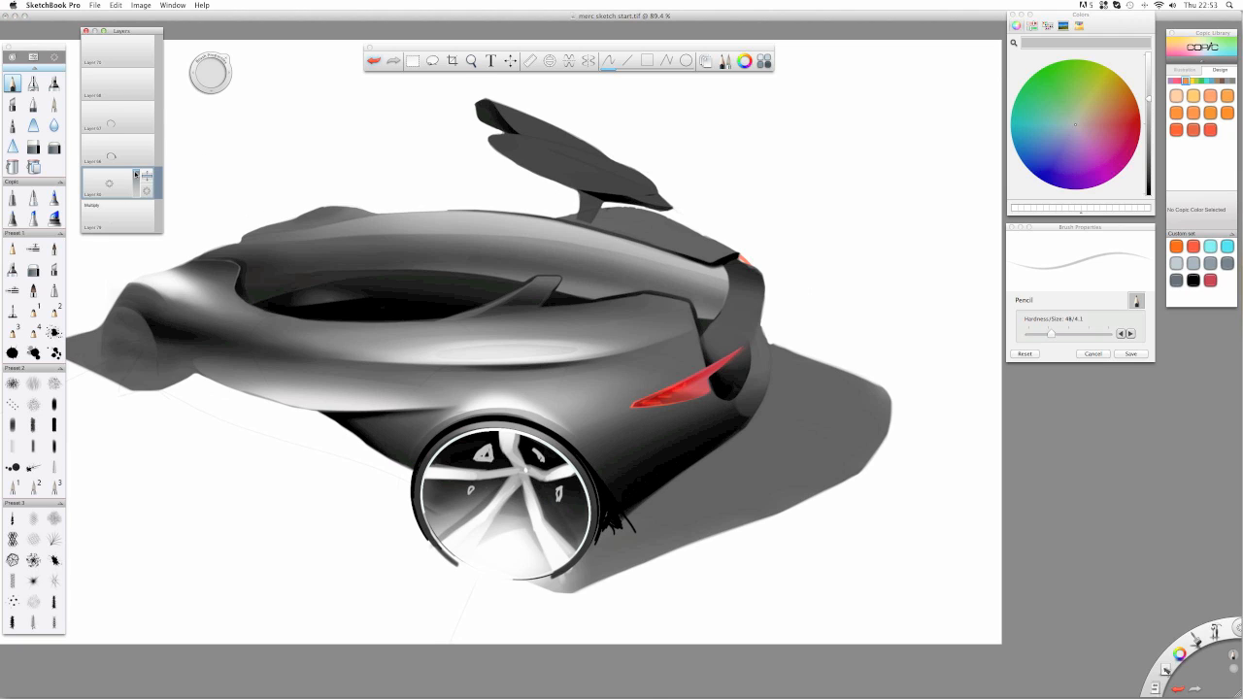
drag(135, 174, 111, 143)
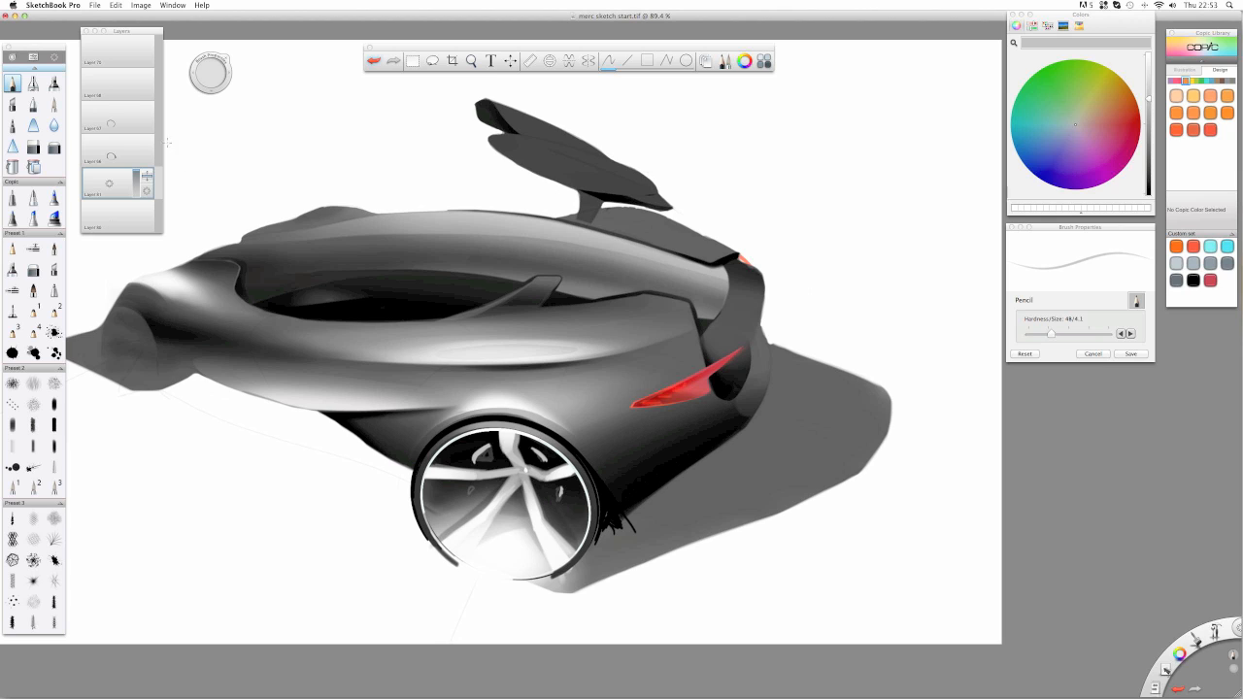
drag(136, 171, 134, 191)
- Paint the brake caliper bright red behind the right-hand spokes with the Pencil on separate layers, and lower the opacity
click(1132, 119)
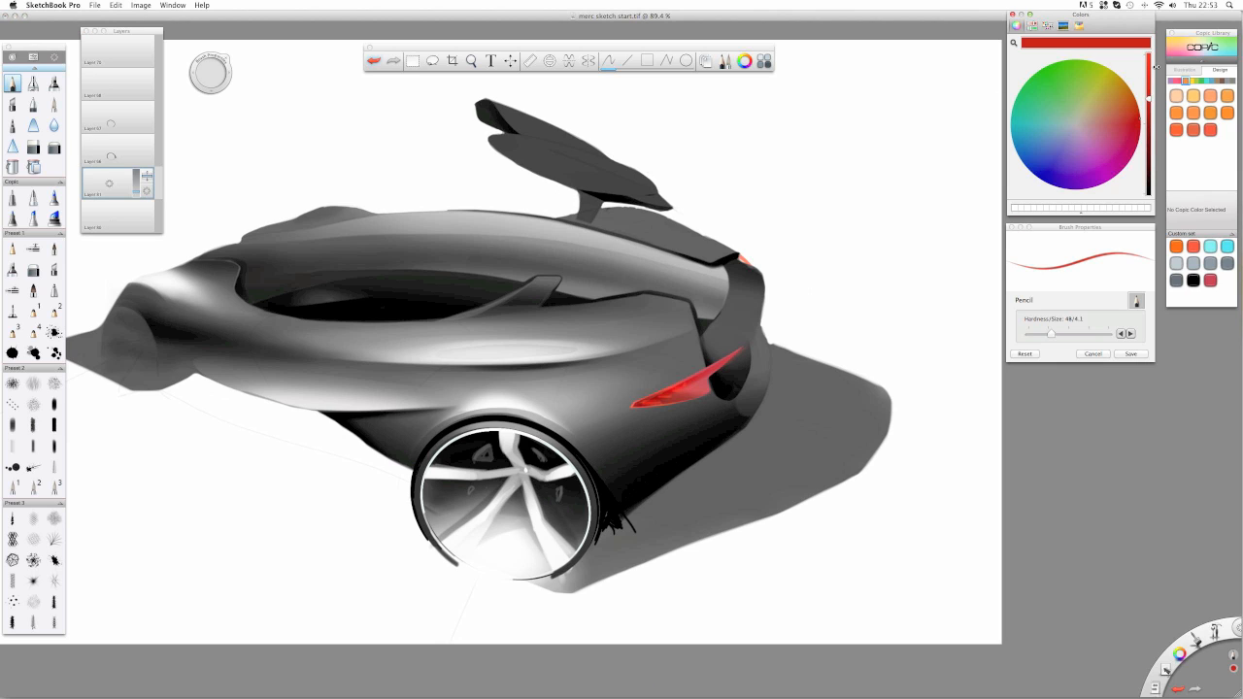
drag(1147, 98, 1149, 55)
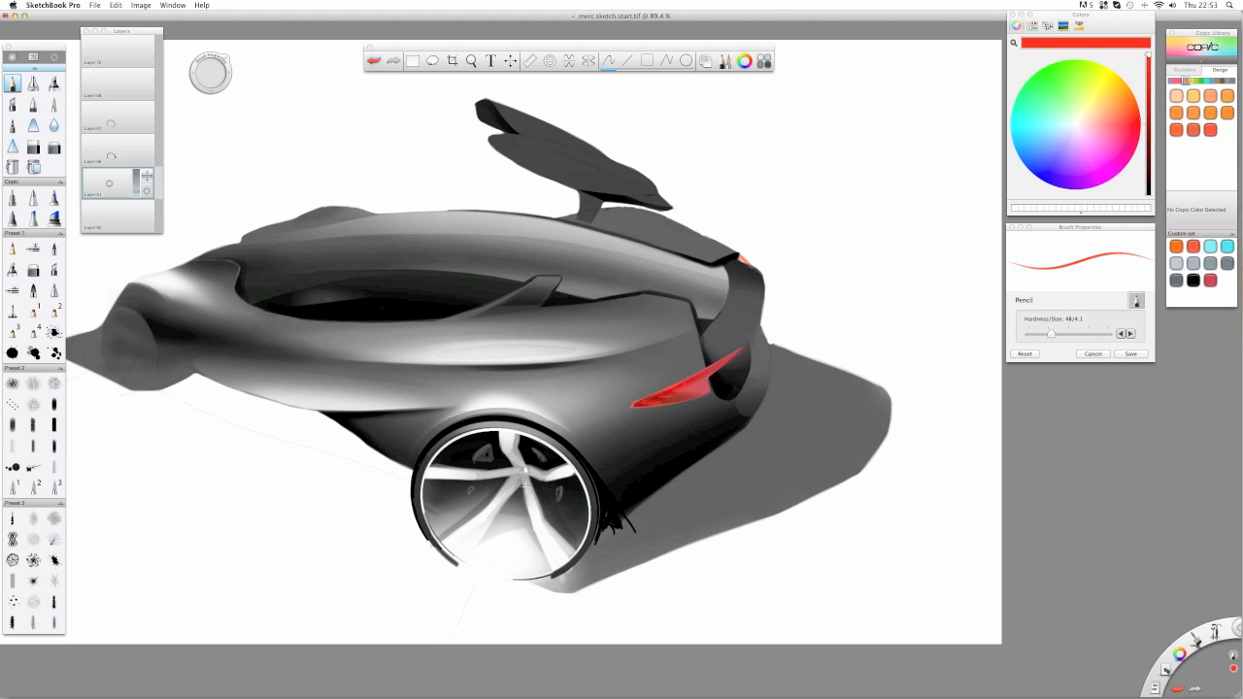
drag(544, 457, 569, 504)
drag(111, 183, 110, 159)
drag(565, 492, 570, 493)
drag(546, 452, 552, 463)
drag(136, 173, 136, 191)
drag(110, 183, 108, 155)
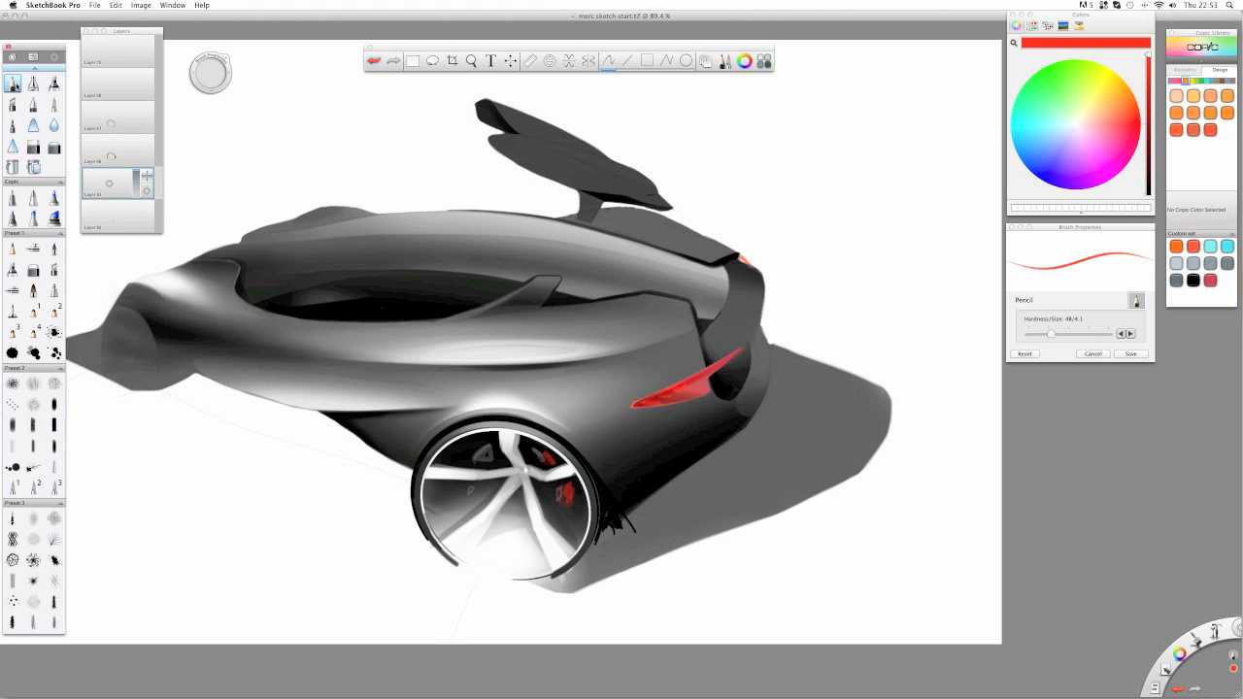
- Fill the gaps between the spokes around the hub in black with the Pencil, trimming the edges with the Hard Eraser at size 12.0
click(1147, 192)
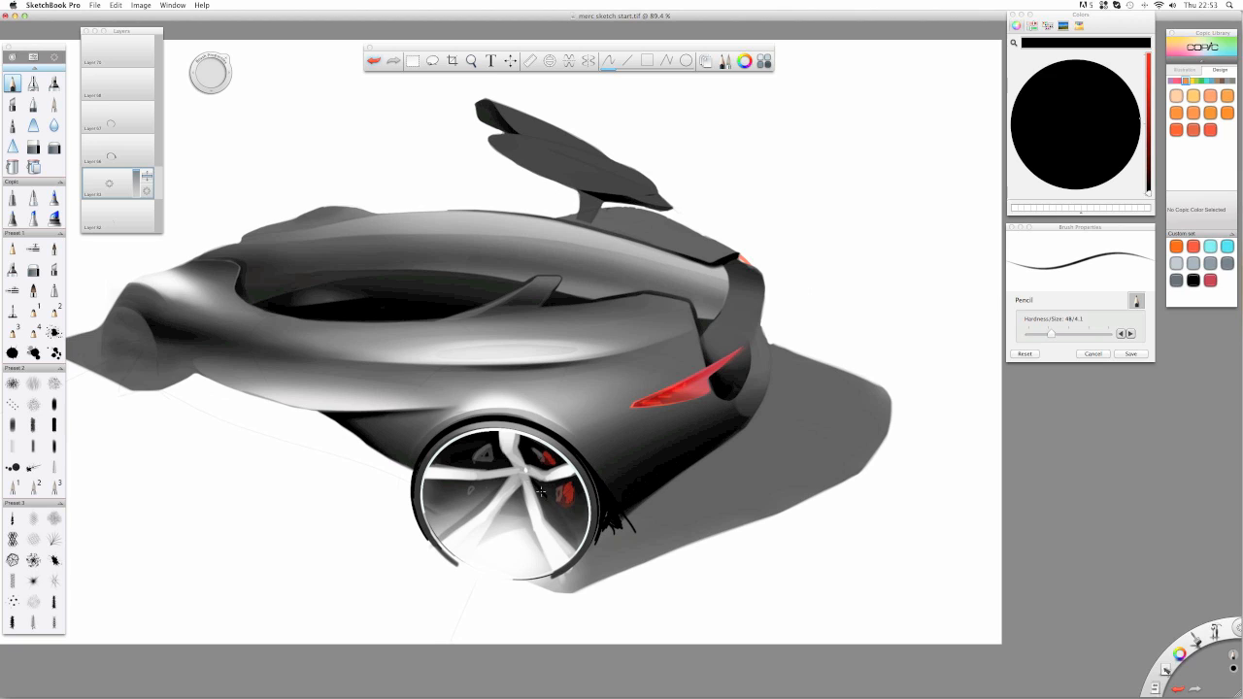
drag(533, 482, 548, 510)
mouse_move(476, 482)
mouse_down()
mouse_move(478, 501)
mouse_move(468, 486)
mouse_up()
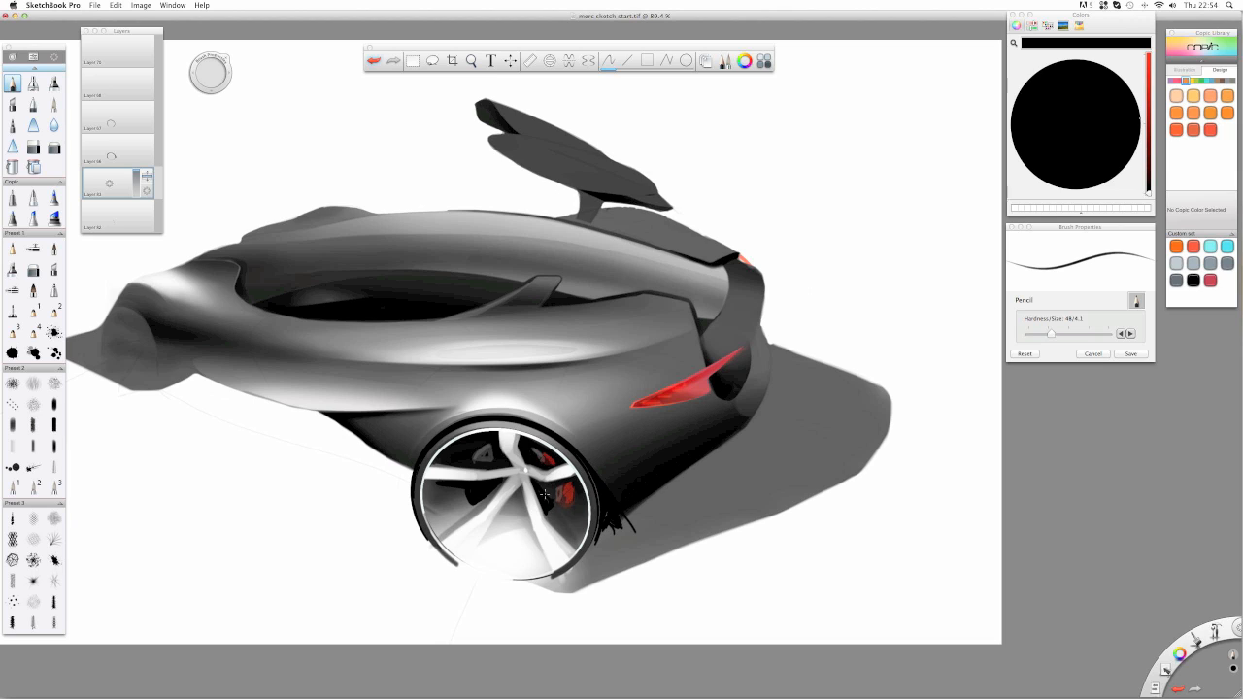
drag(545, 494, 570, 504)
mouse_move(551, 509)
mouse_down()
mouse_move(521, 510)
mouse_move(521, 499)
mouse_up()
drag(517, 501, 514, 510)
key(e)
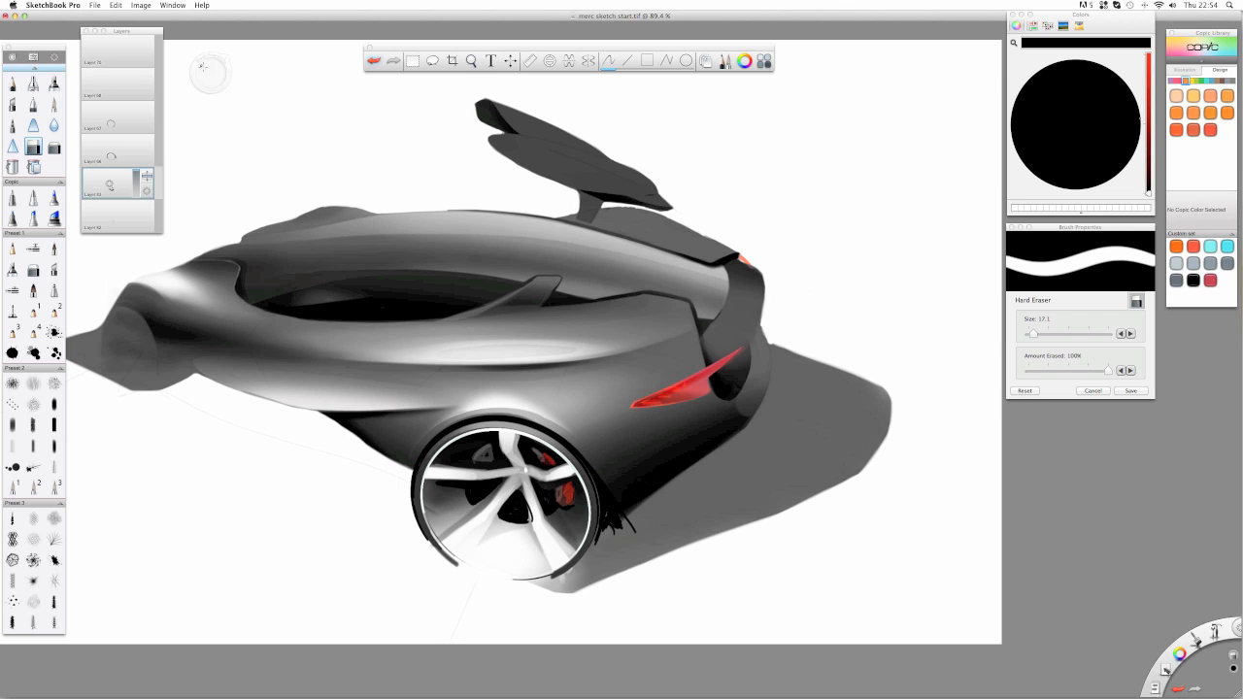
drag(201, 66, 186, 68)
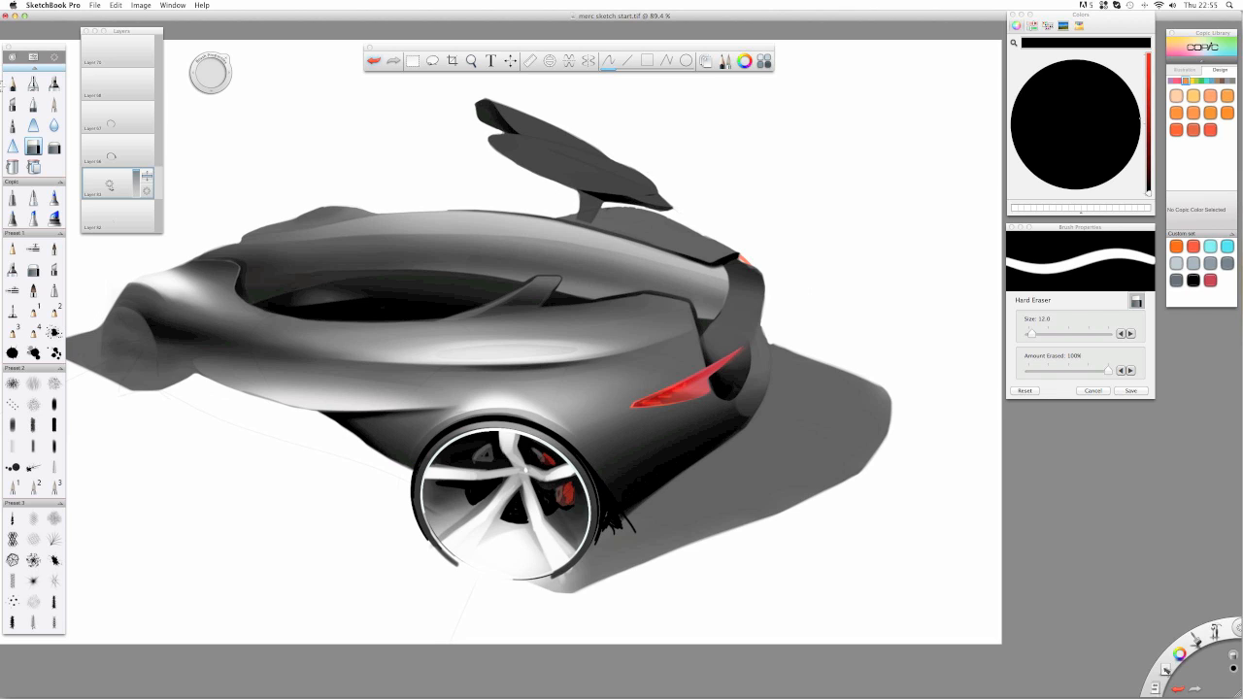
- Draw a small white three-pointed star on the wheel hub with the Pencil at HB/1.6
click(11, 85)
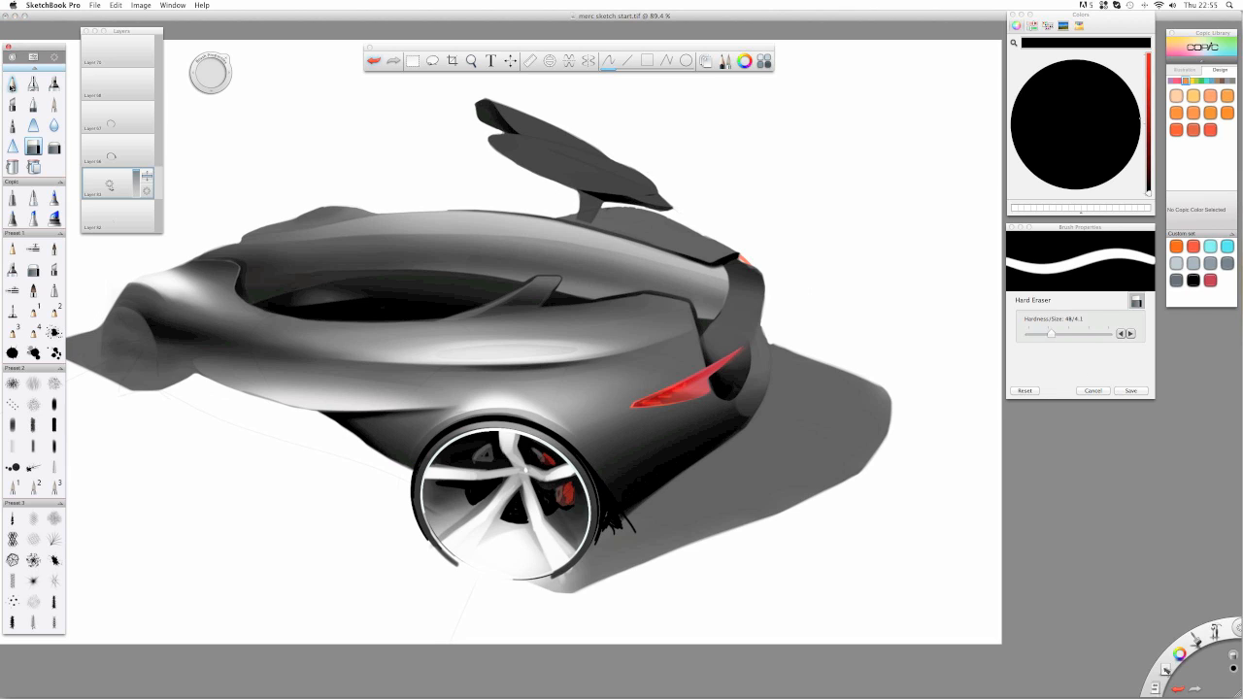
click(1014, 45)
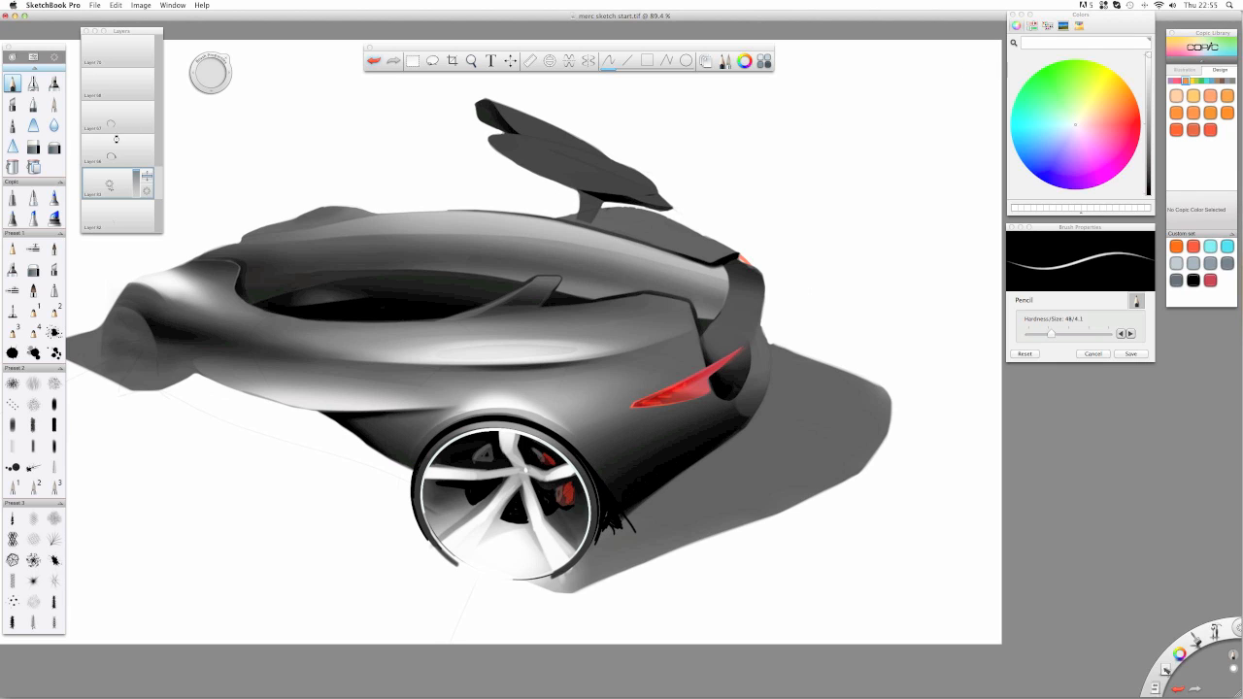
drag(210, 70, 194, 70)
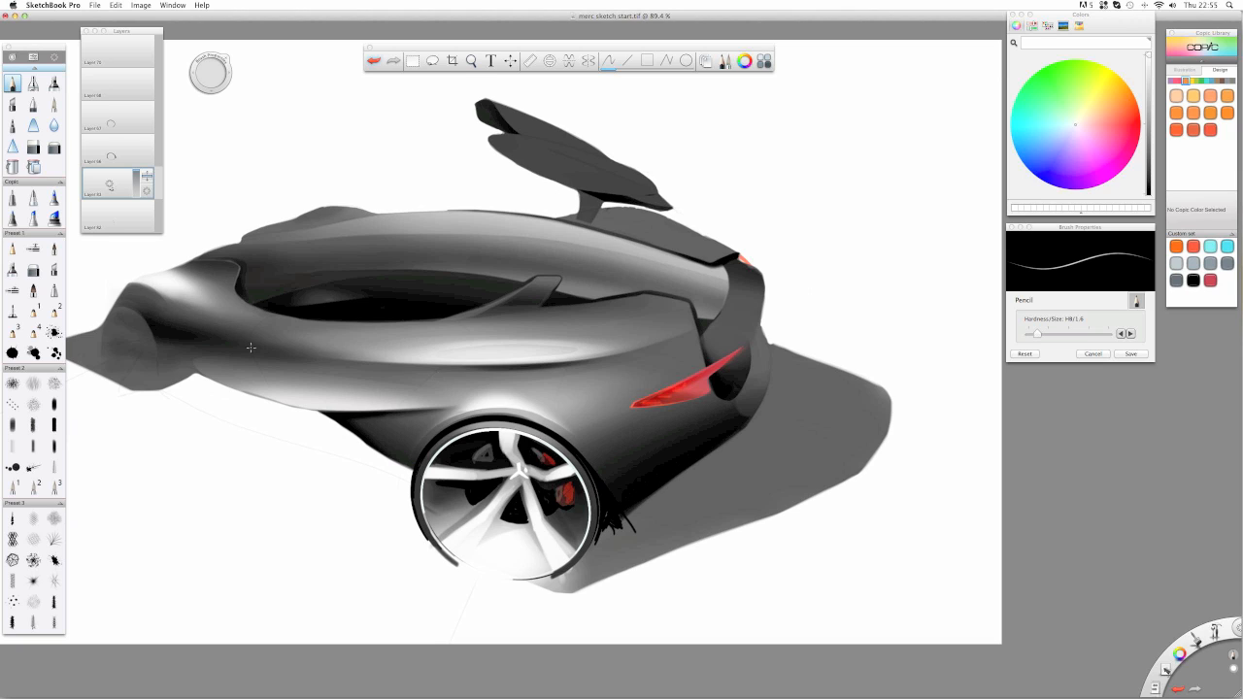
- Draw narrow black slots near the outer ends of the five spokes with the Pencil at HB/1.6, undoing a stray stroke
click(1150, 193)
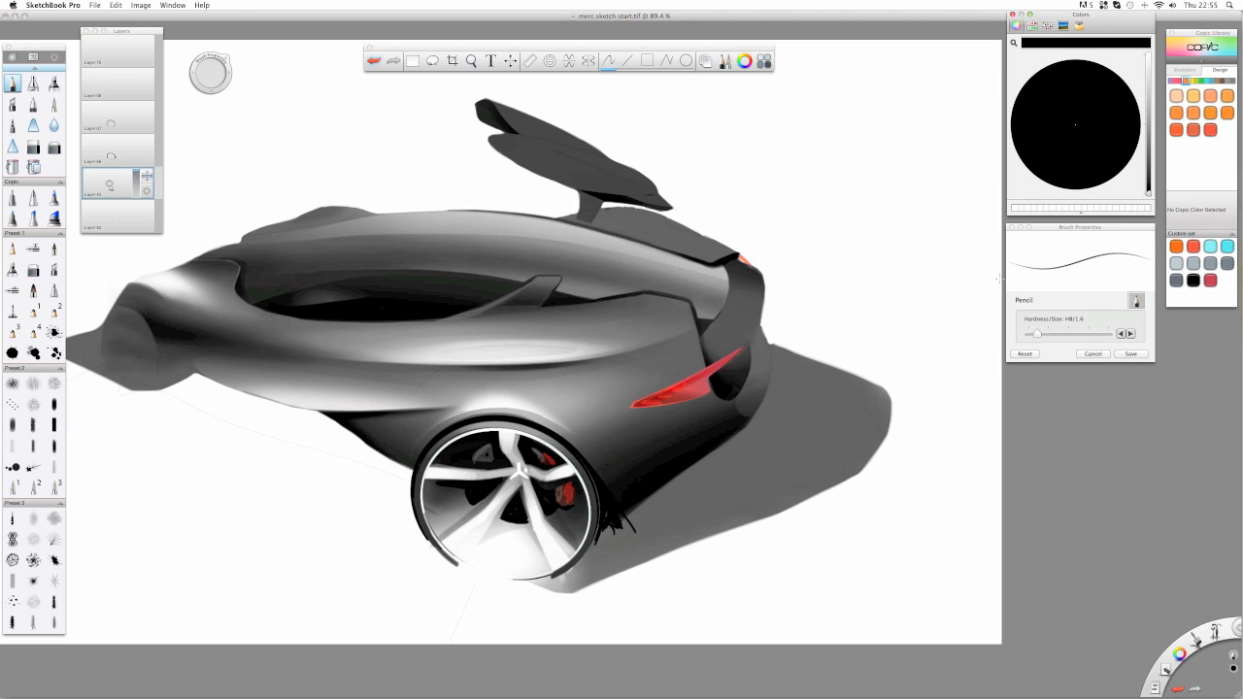
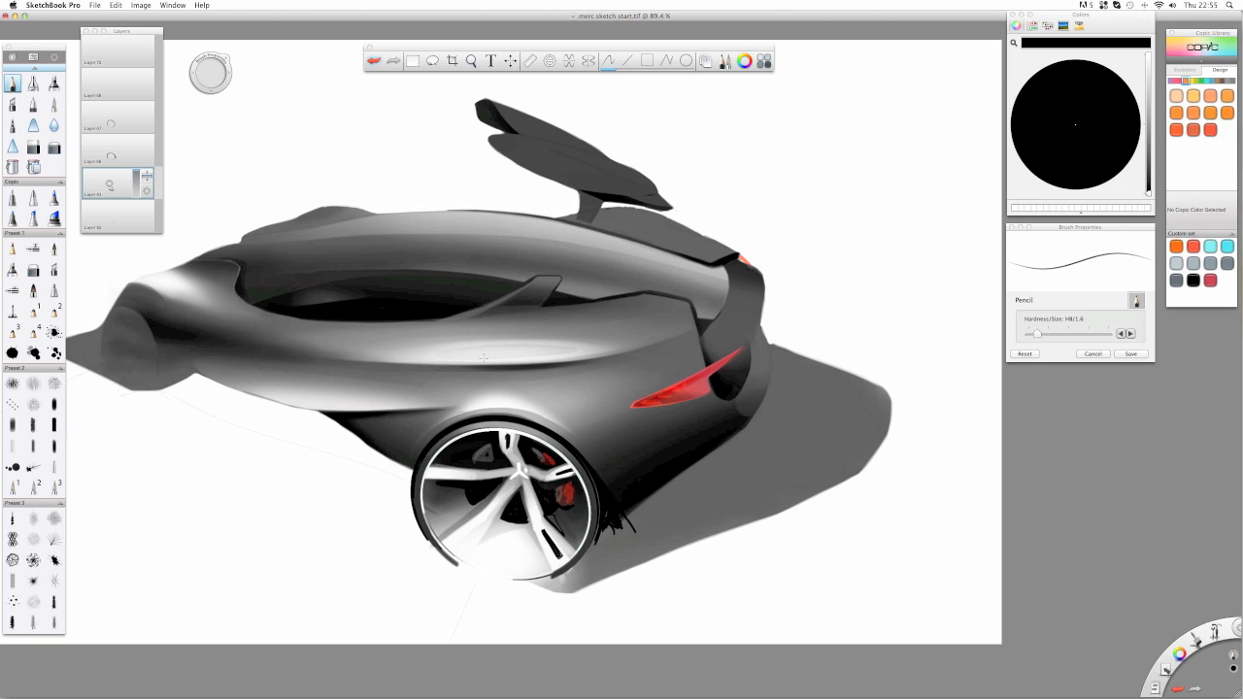
key(super+z)
drag(454, 474, 427, 473)
drag(456, 550, 476, 528)
key(space)
drag(439, 363, 352, 355)
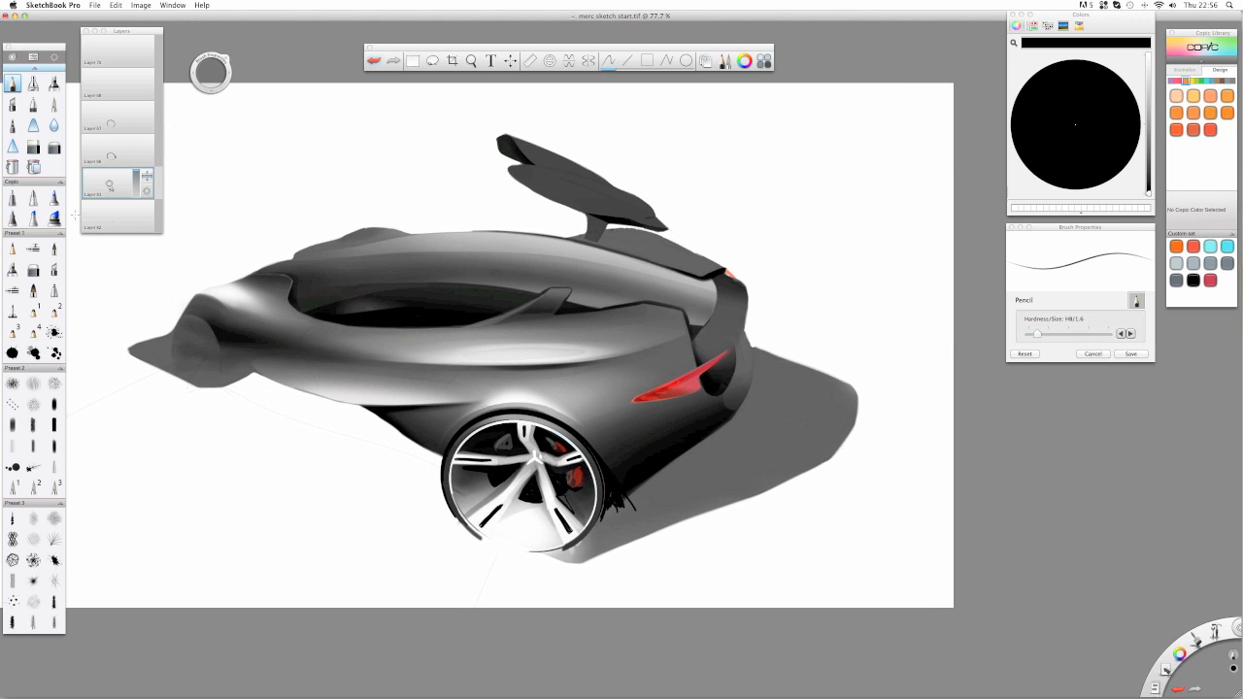
- Paint a dark shadow under the base of the raised wing with the black Marker at size 11.5 on a new top layer
click(33, 84)
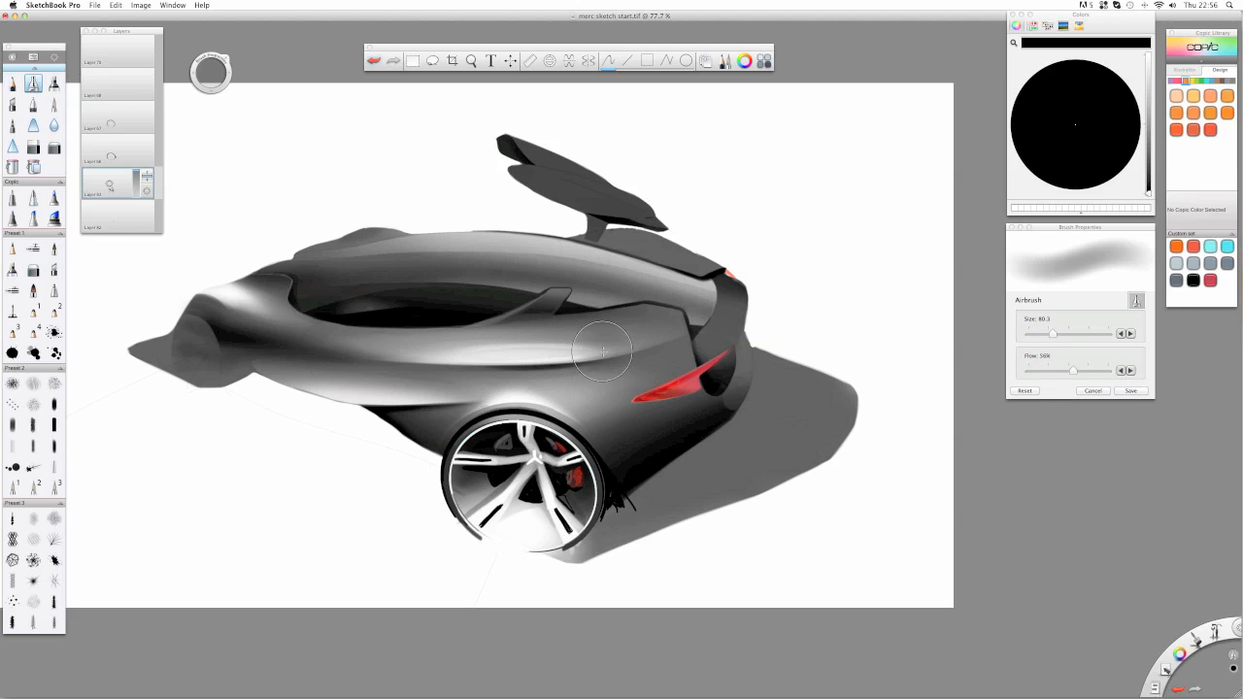
click(54, 83)
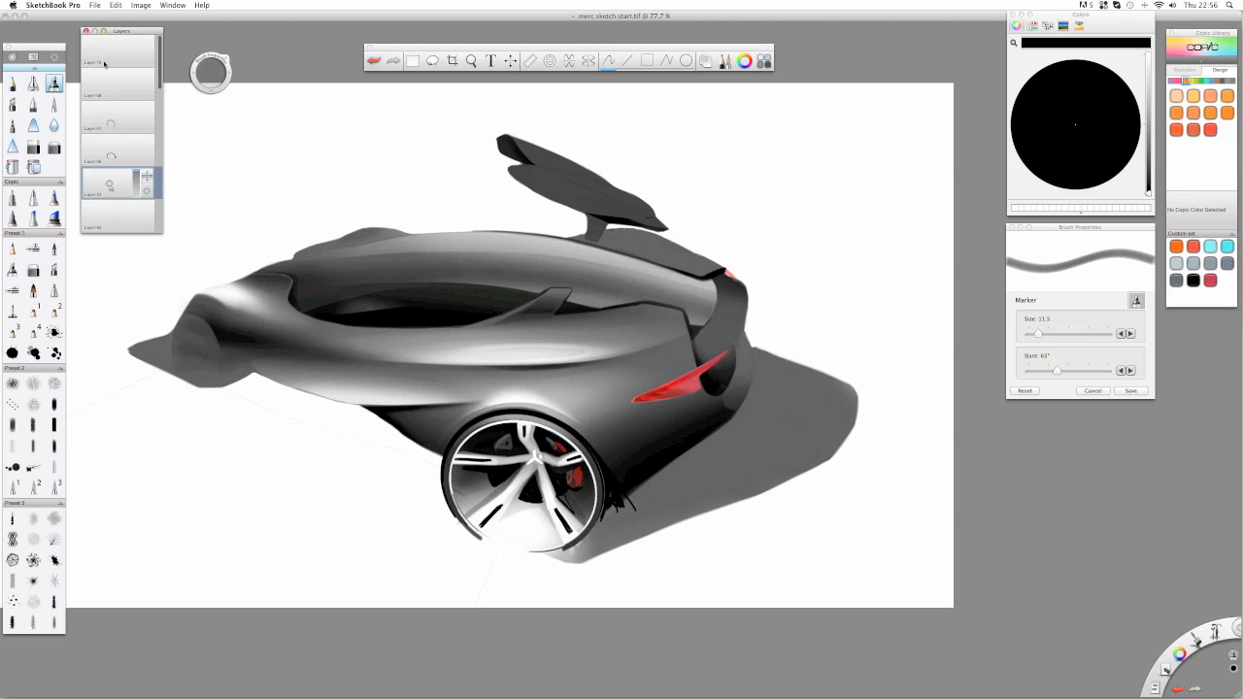
click(109, 47)
drag(109, 48, 193, 86)
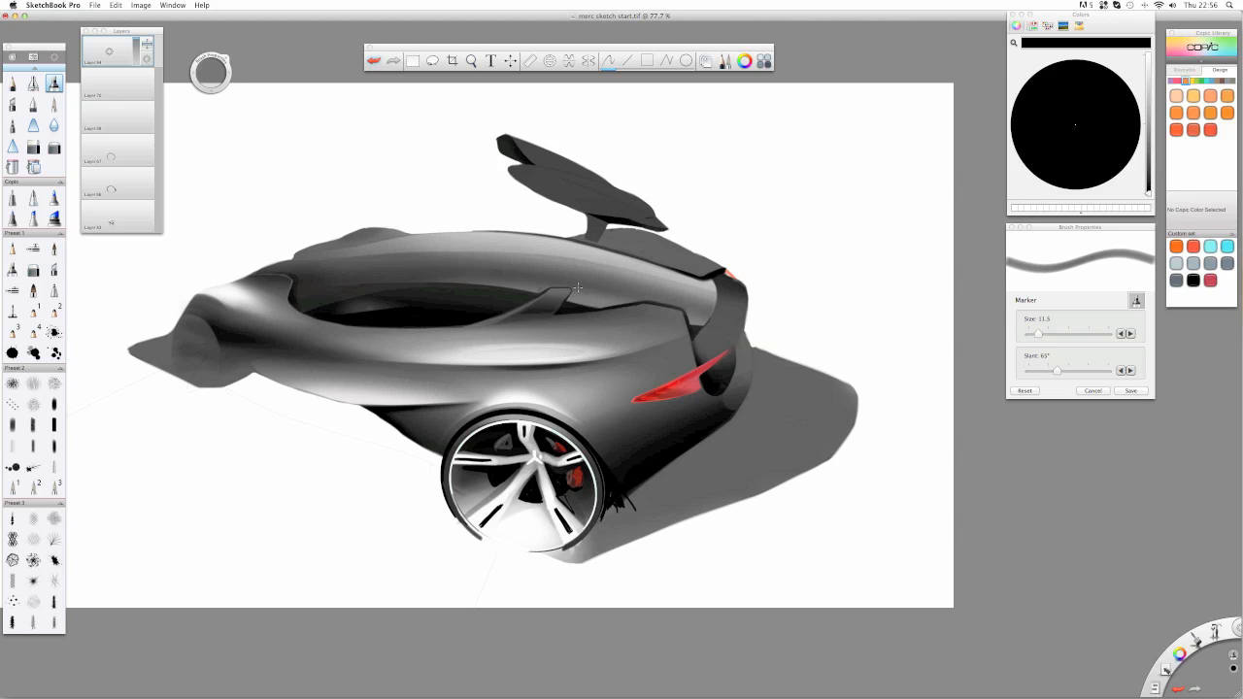
drag(629, 232, 558, 237)
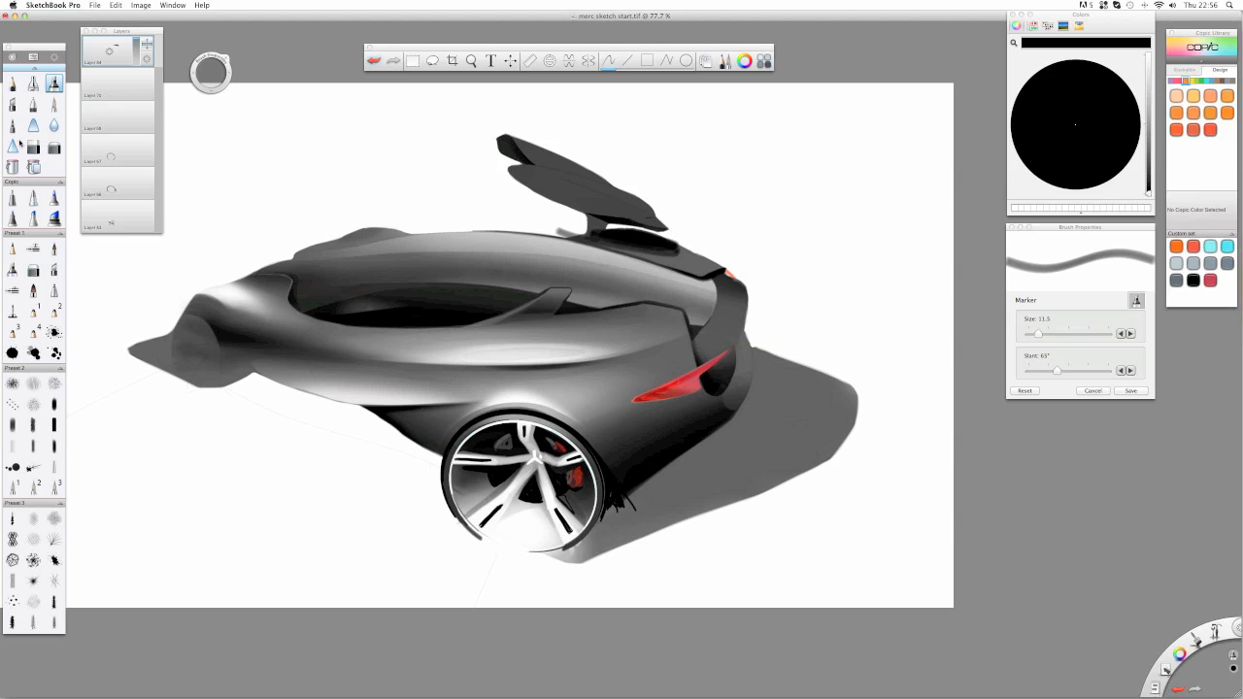
- Fade the shadow under the raised wing and its overspill with the Soft Eraser at size 26.8
click(53, 148)
drag(207, 88, 207, 120)
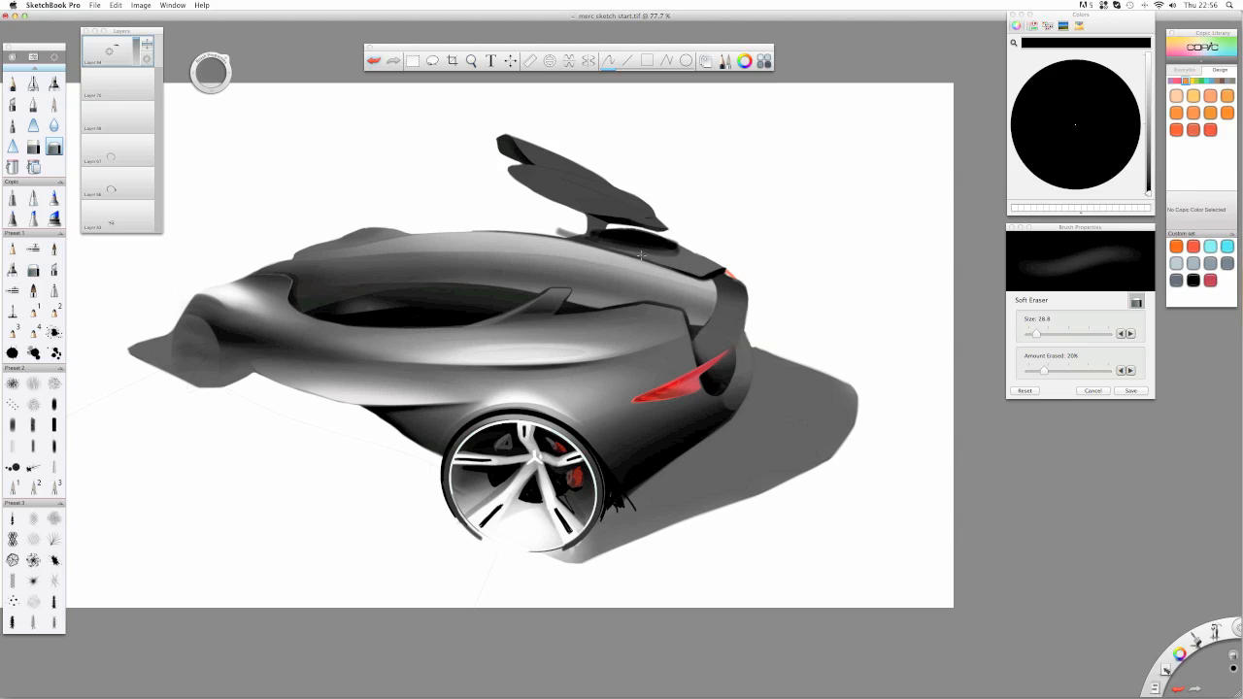
drag(641, 255, 563, 231)
drag(643, 233, 569, 226)
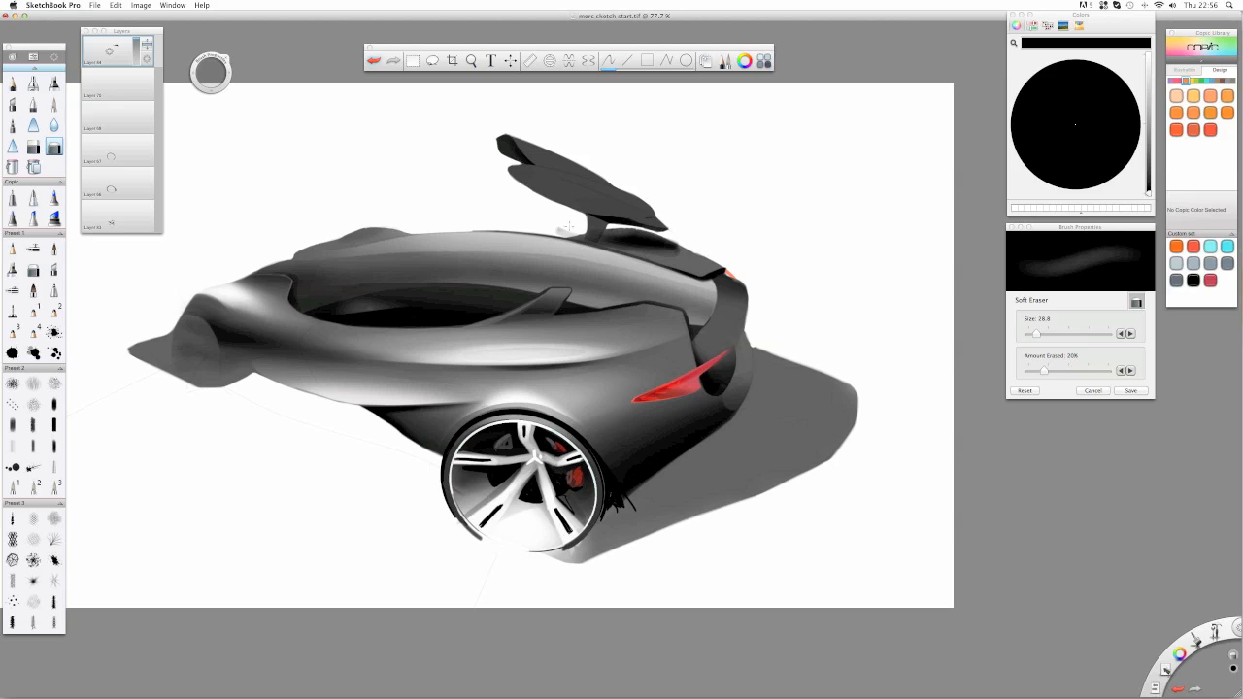
drag(674, 244, 522, 237)
drag(615, 244, 675, 245)
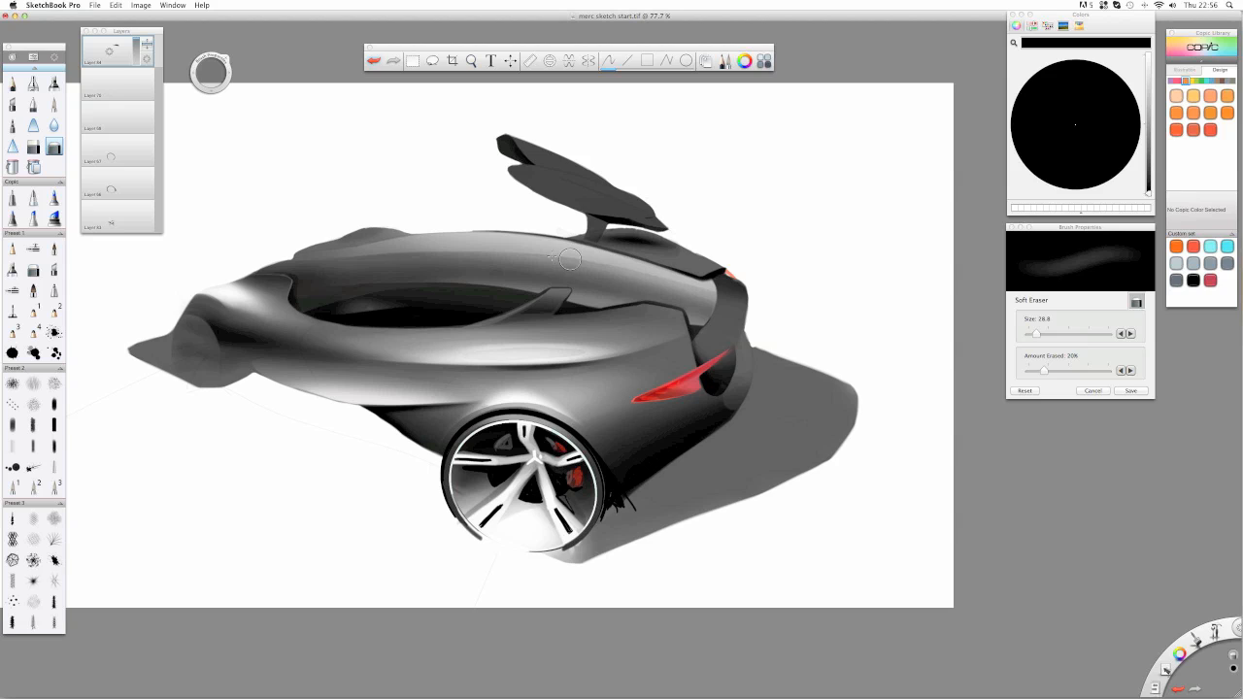
- Darken the recess behind the red tail light with the black Marker on a new layer, and try the layer at 60% opacity
click(147, 44)
click(53, 83)
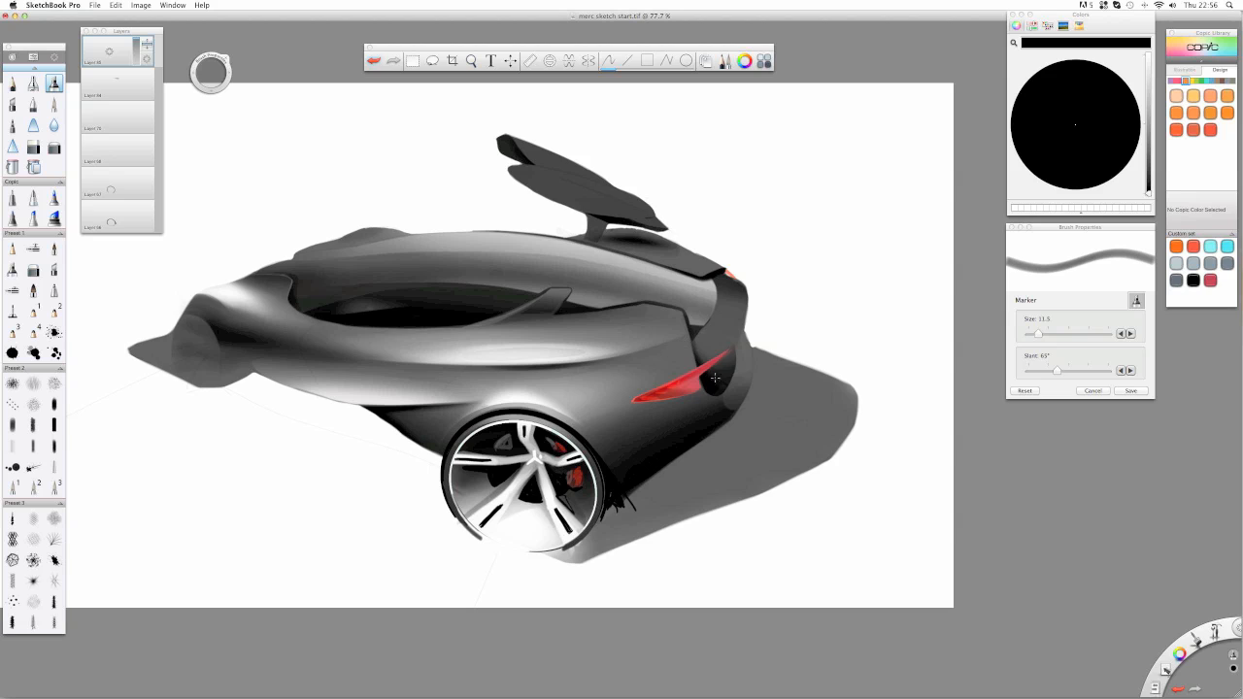
mouse_move(711, 374)
mouse_down()
mouse_move(746, 330)
mouse_move(752, 352)
mouse_move(740, 361)
mouse_up()
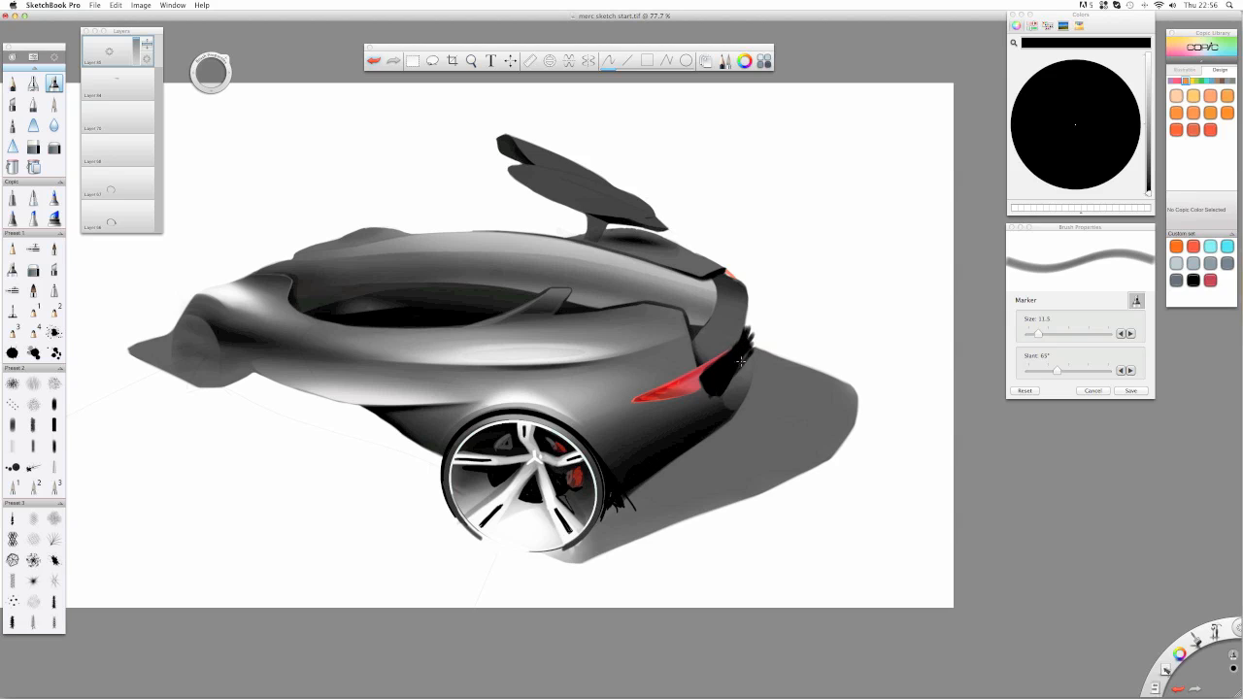
key(ctrl+z)
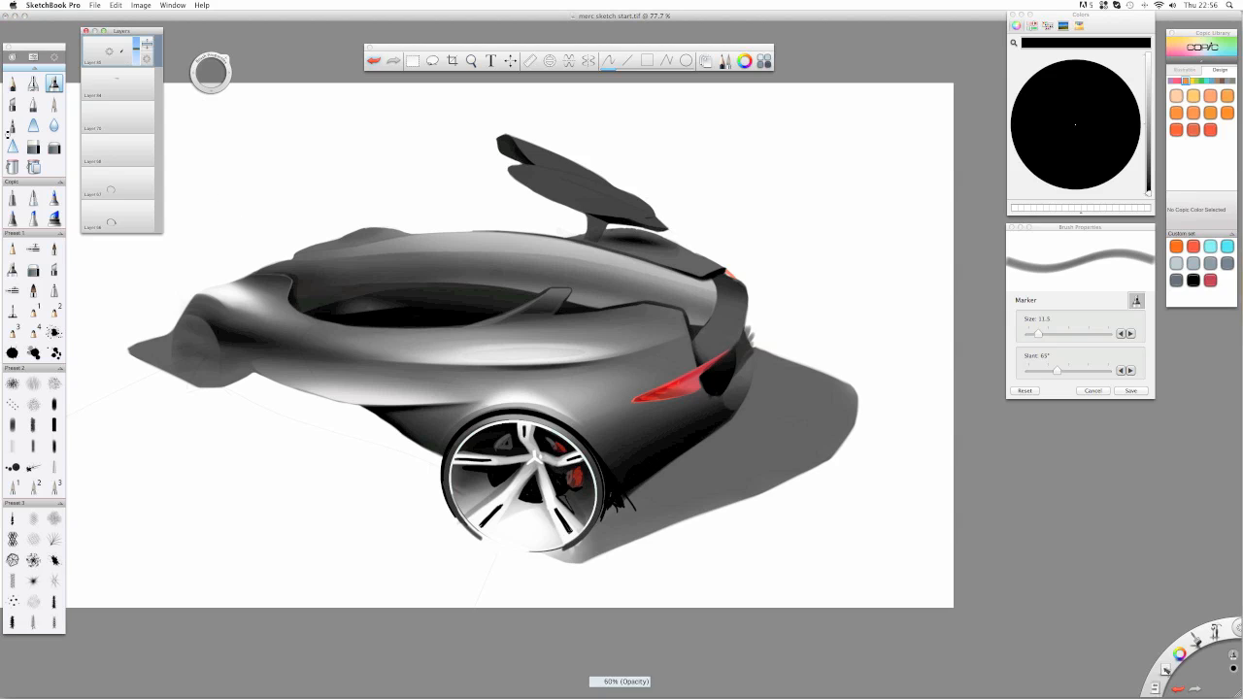
- Clean up the tail-light recess shading with the Hard Eraser at size 12.0 and the Soft Eraser at size 26.8, raising the layer's opacity
key(e)
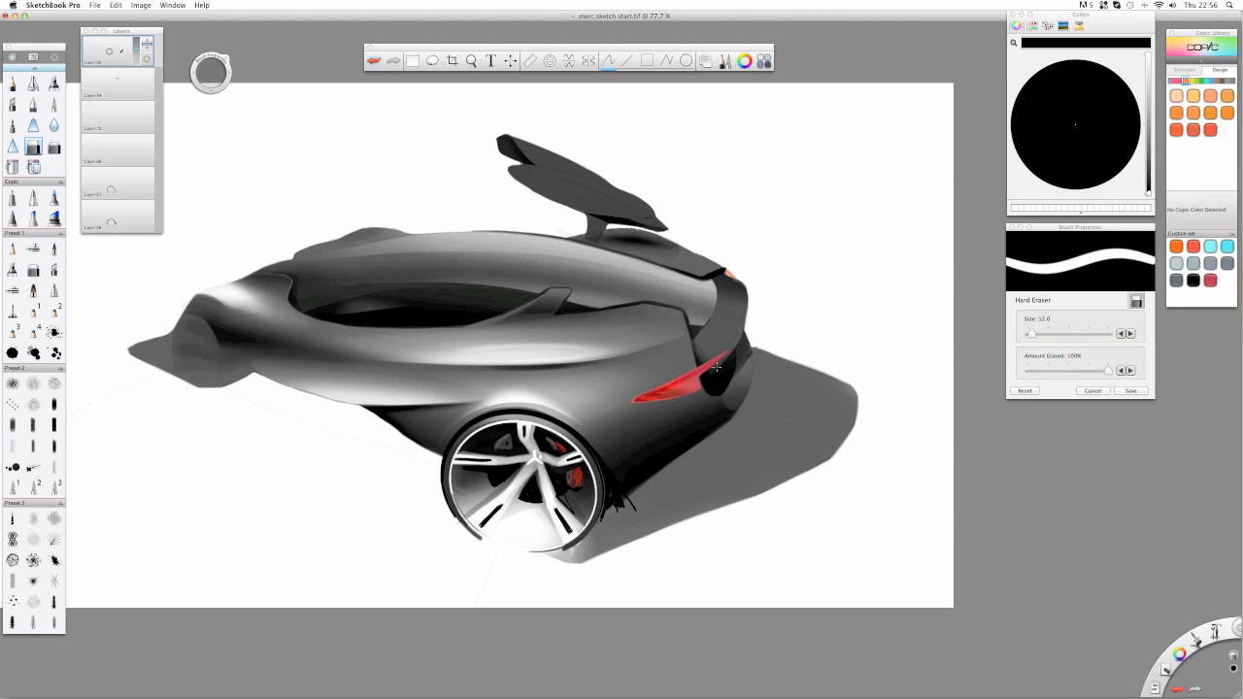
drag(137, 60, 137, 41)
click(54, 146)
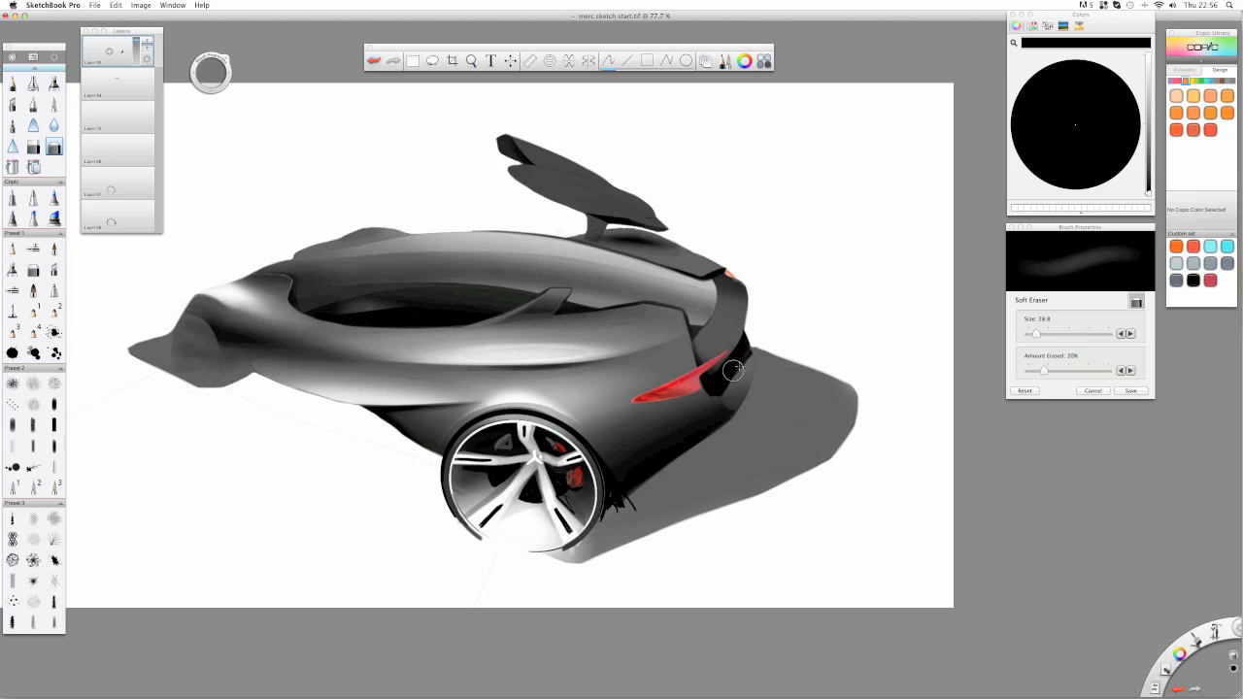
mouse_move(758, 360)
mouse_down()
mouse_move(742, 363)
mouse_move(716, 406)
mouse_up()
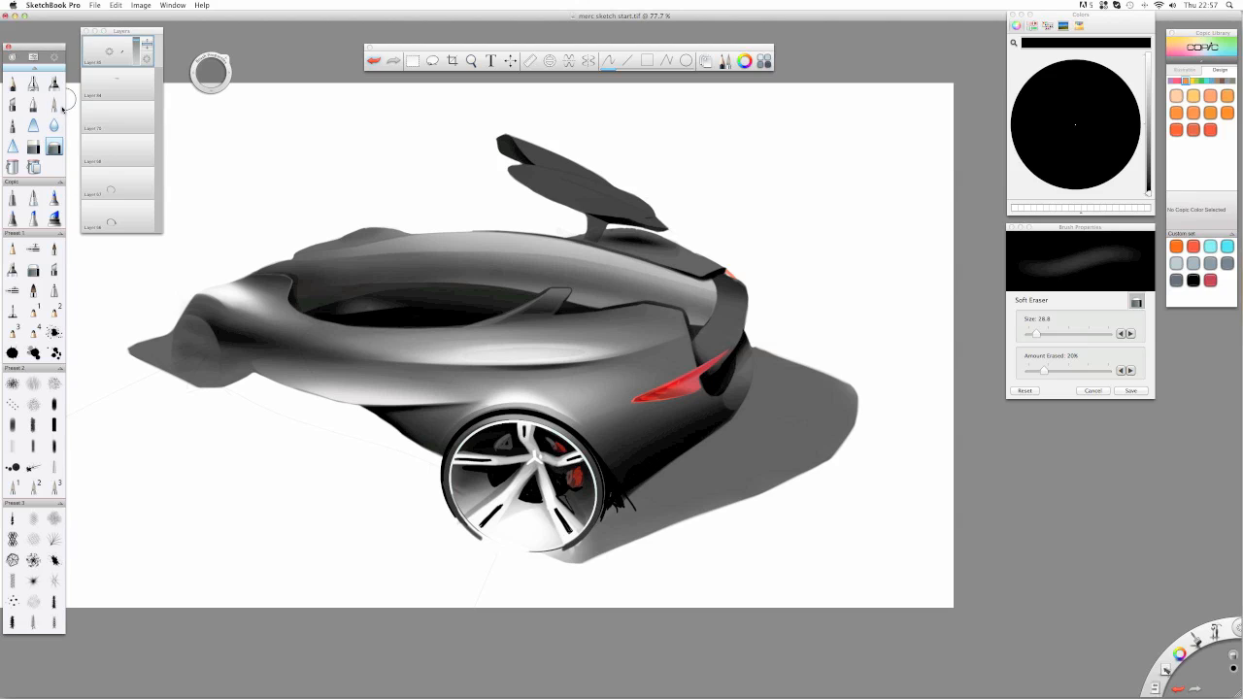
- Spray a broad white highlight across the rear bodywork below the wing with the Airbrush at size 80.3 on a new layer
drag(108, 51, 103, 17)
click(33, 83)
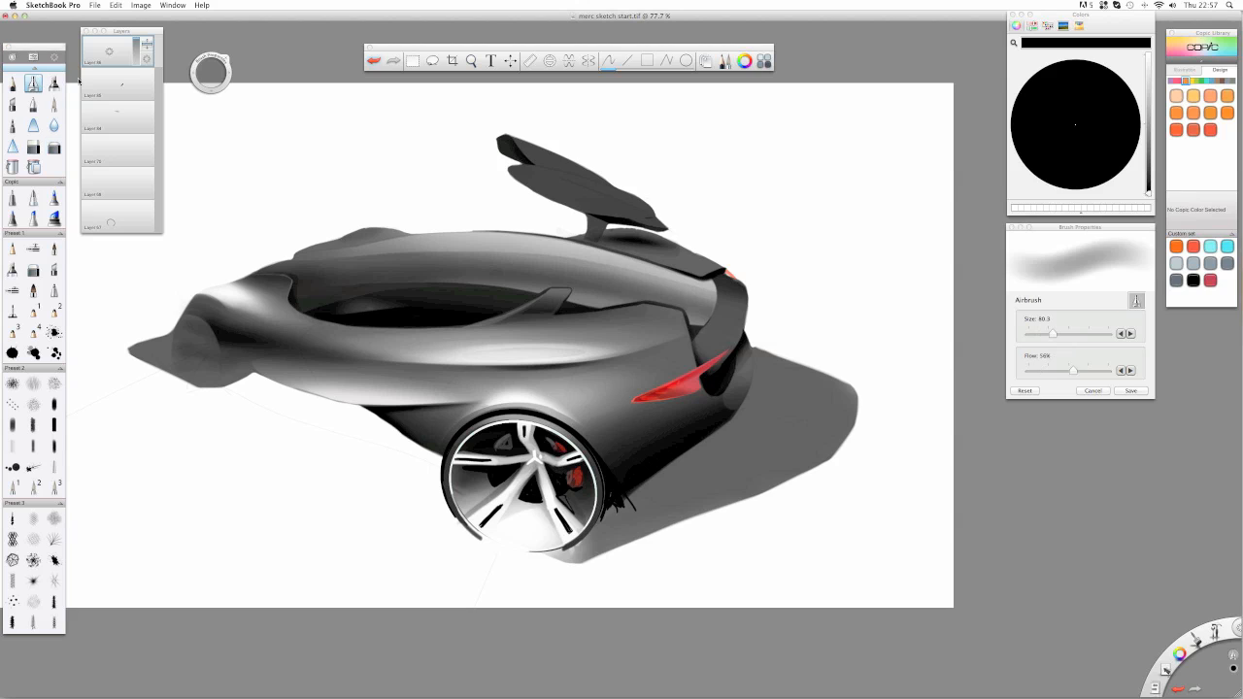
drag(1144, 68, 1130, 53)
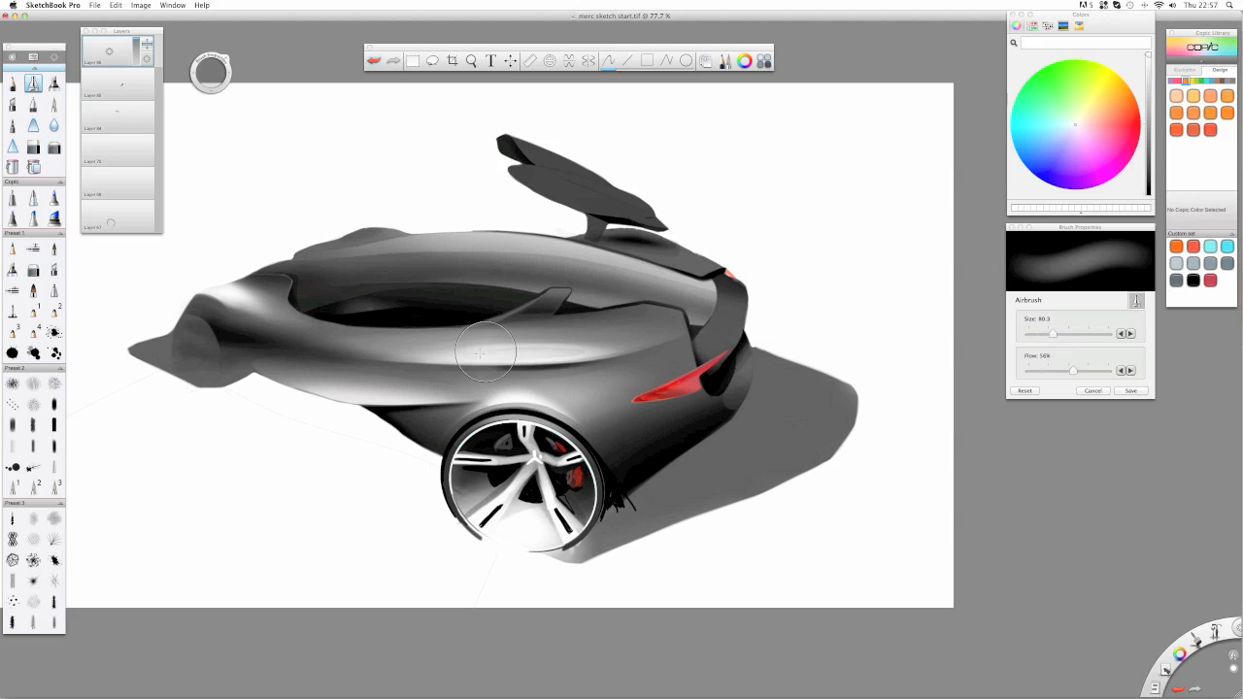
mouse_move(587, 278)
mouse_down()
mouse_move(529, 269)
mouse_move(698, 312)
mouse_move(685, 296)
mouse_move(604, 297)
mouse_move(714, 313)
mouse_move(574, 258)
mouse_move(711, 290)
mouse_move(590, 264)
mouse_move(718, 292)
mouse_up()
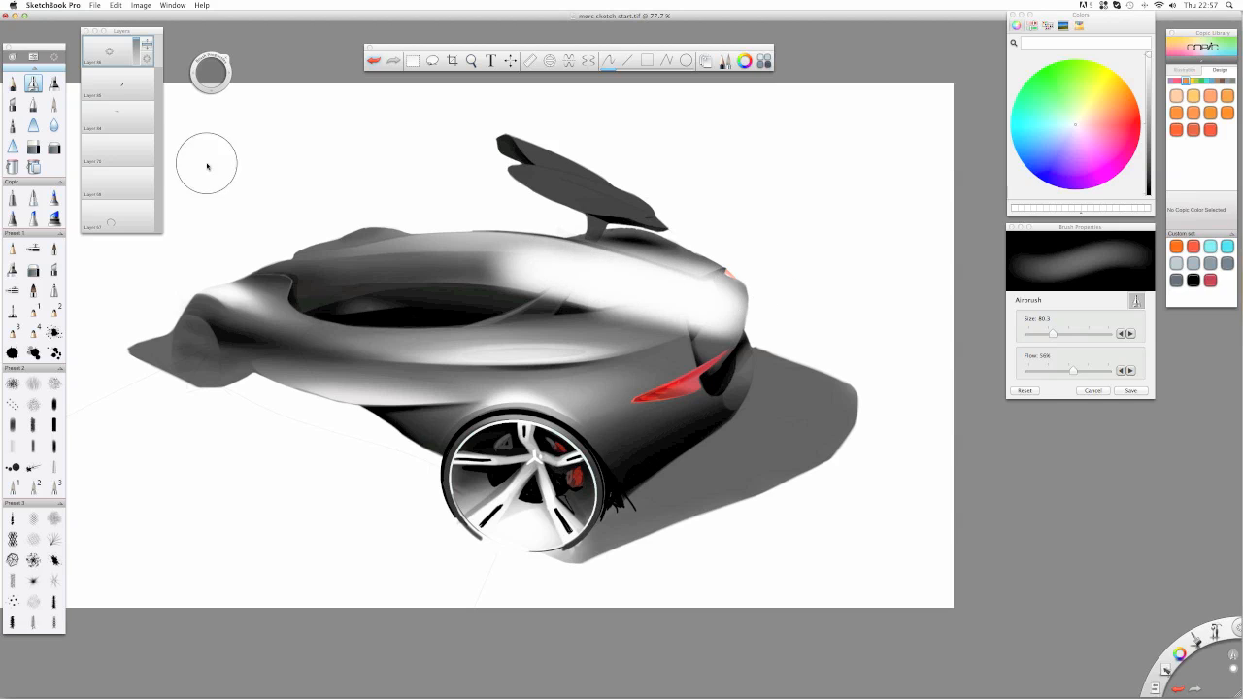
- Erase the white airbrush overspill around the rear deck panel with the Hard Eraser and set the layer's opacity to about 58%
click(33, 147)
drag(136, 52, 159, 59)
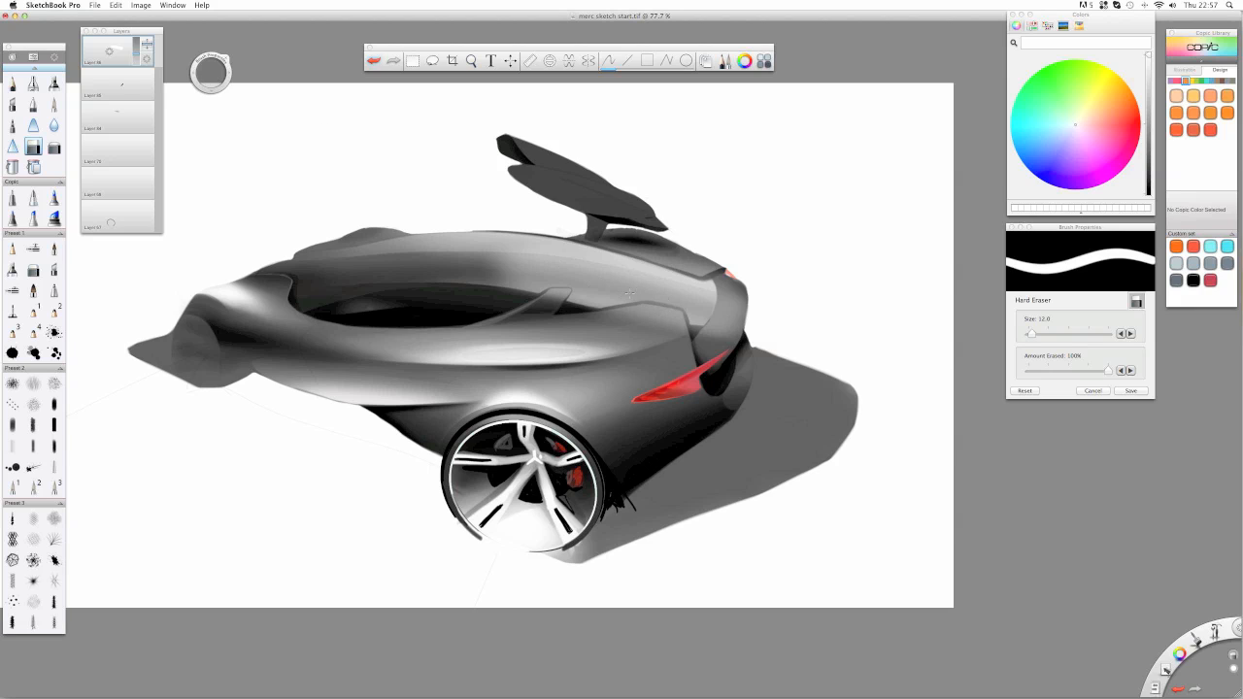
mouse_move(621, 290)
mouse_down()
mouse_move(697, 310)
mouse_move(649, 298)
mouse_move(692, 309)
mouse_move(696, 353)
mouse_move(713, 364)
mouse_move(701, 299)
mouse_move(728, 356)
mouse_move(718, 301)
mouse_move(741, 338)
mouse_move(730, 287)
mouse_move(752, 314)
mouse_up()
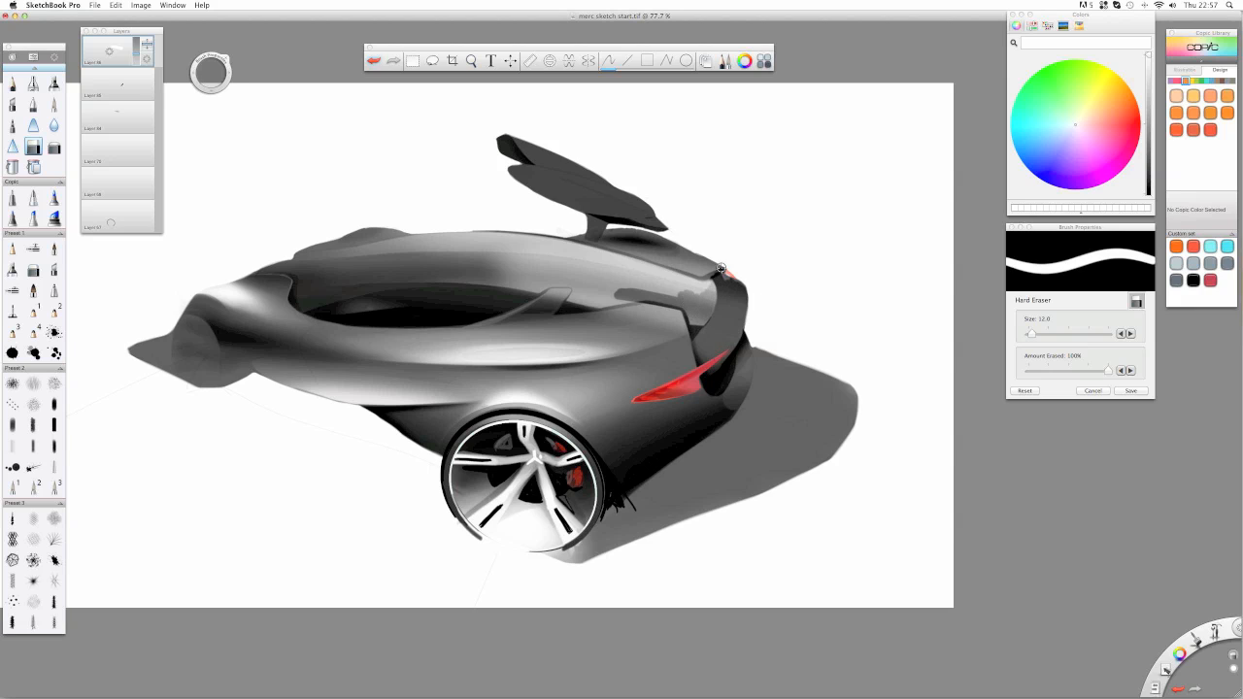
drag(721, 269, 701, 284)
mouse_move(592, 254)
mouse_down()
mouse_move(680, 264)
mouse_move(568, 268)
mouse_move(669, 284)
mouse_move(609, 290)
mouse_move(586, 299)
mouse_move(633, 303)
mouse_move(581, 309)
mouse_move(620, 302)
mouse_move(565, 307)
mouse_move(539, 281)
mouse_move(583, 259)
mouse_move(500, 250)
mouse_move(516, 288)
mouse_move(558, 280)
mouse_up()
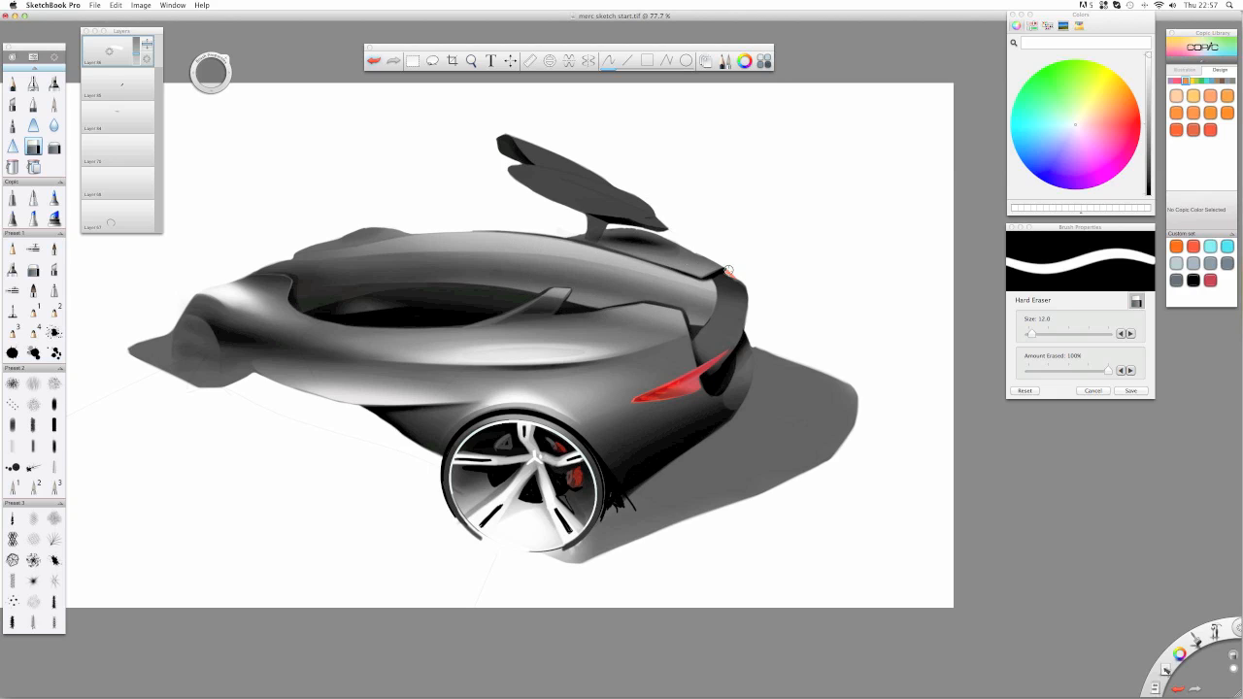
drag(137, 41, 136, 50)
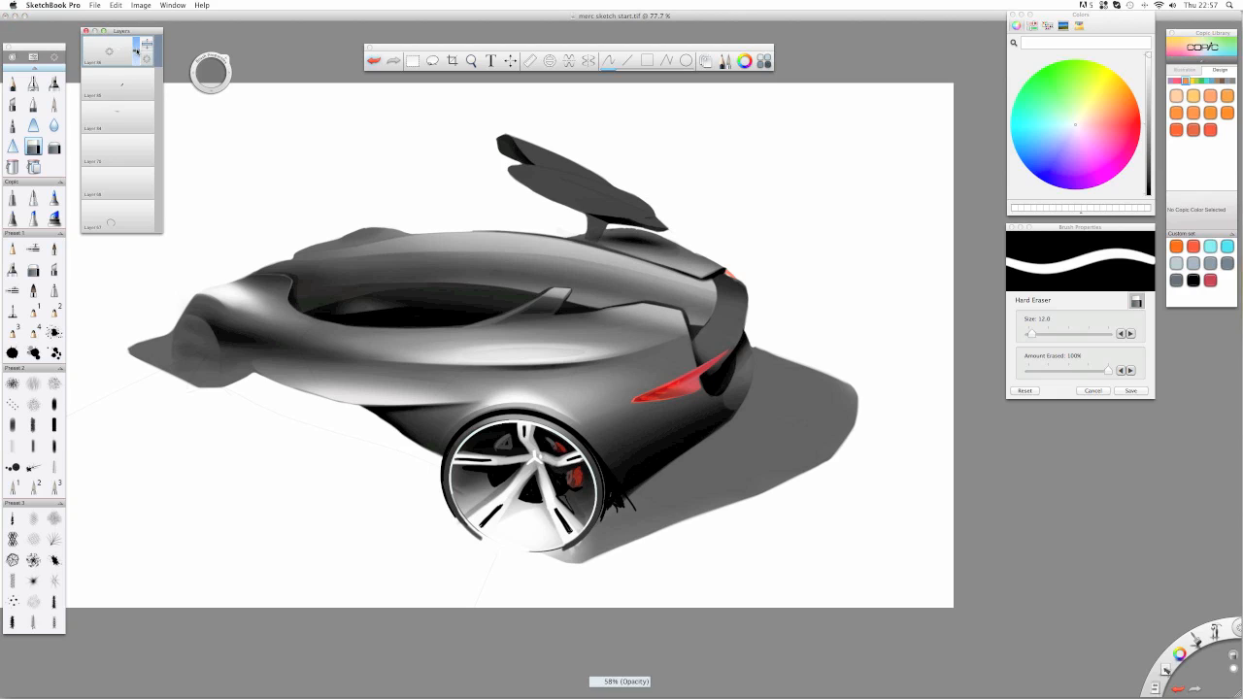
- Soften the rear deck highlight with the Soft Eraser at size 95.5
click(55, 146)
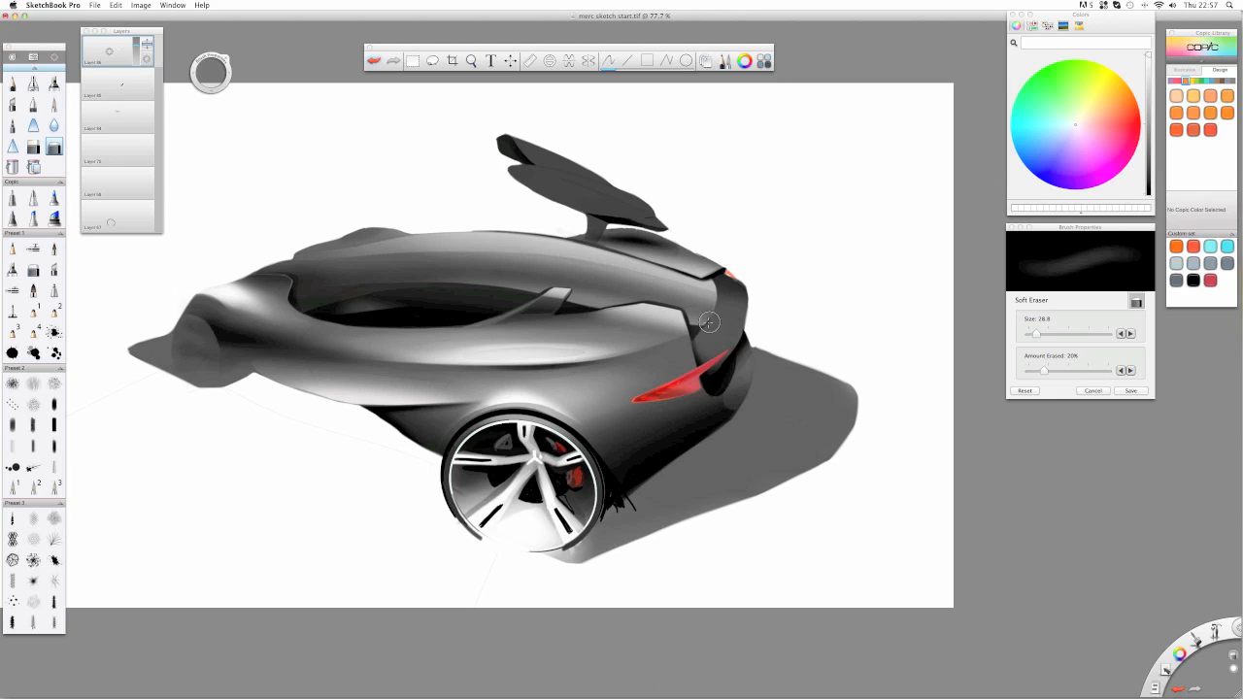
drag(209, 78, 243, 77)
drag(738, 339, 549, 337)
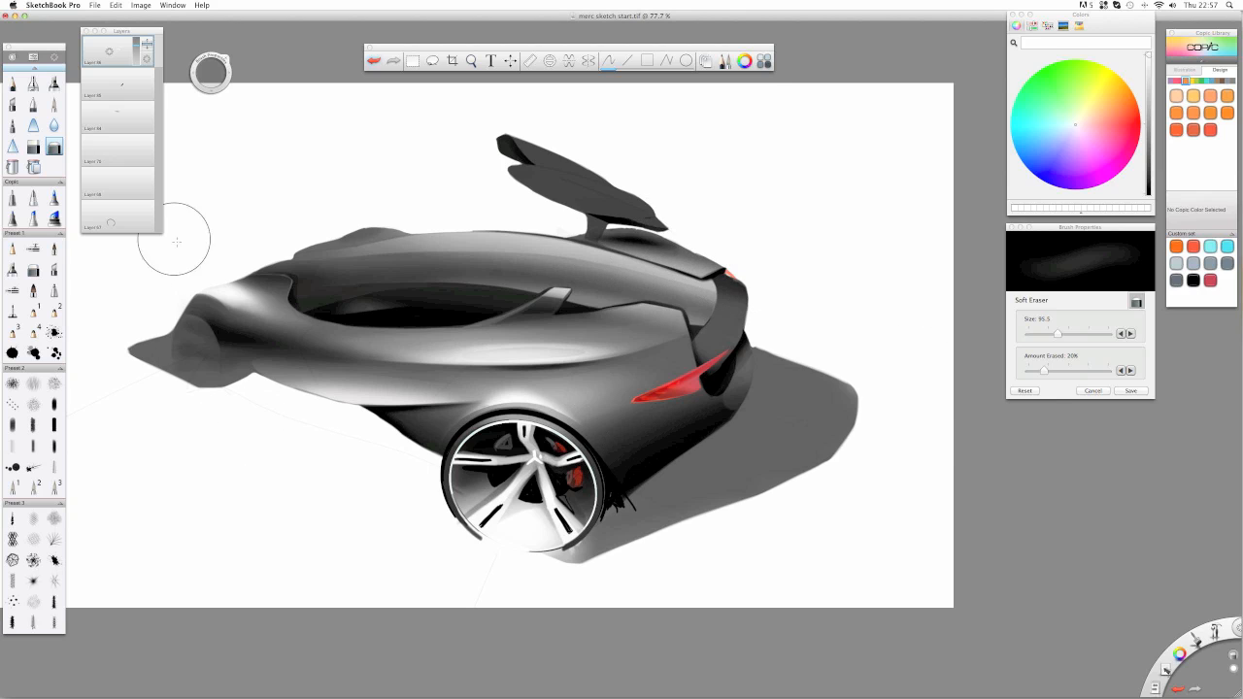
- Add a new layer and airbrush a white highlight across the car's curved rear end beside the tail light
mouse_move(110, 50)
mouse_down()
mouse_move(109, 78)
mouse_move(108, 27)
mouse_up()
click(54, 84)
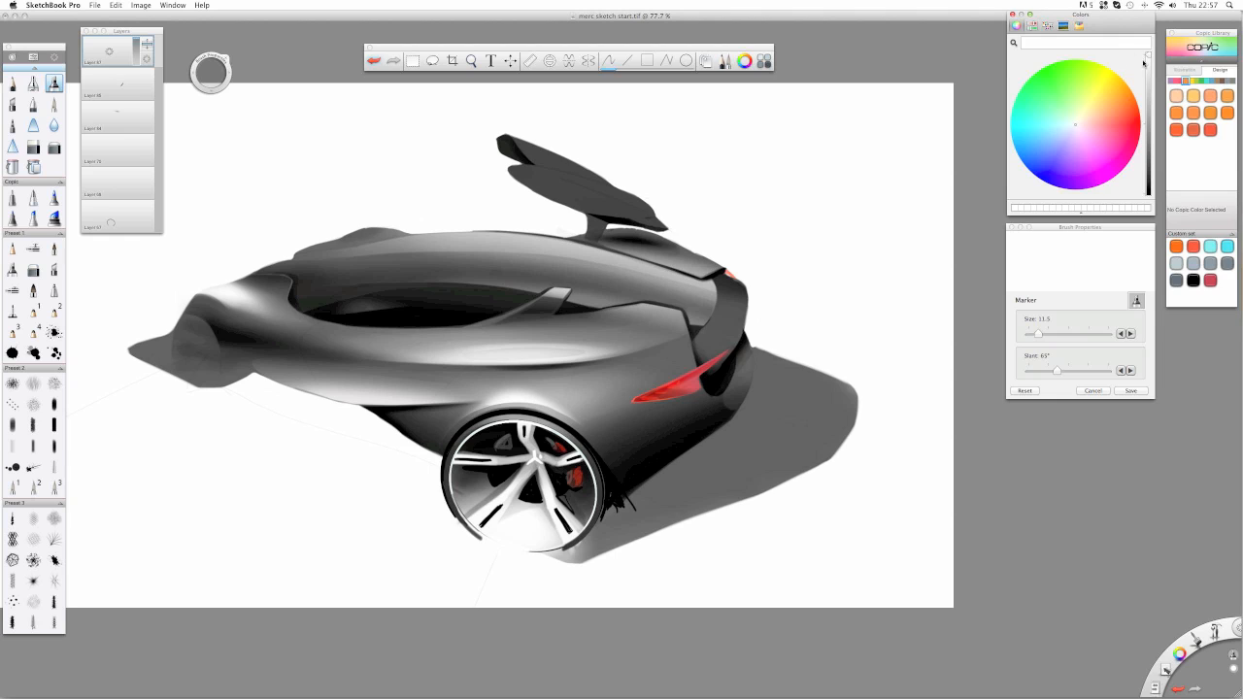
click(33, 84)
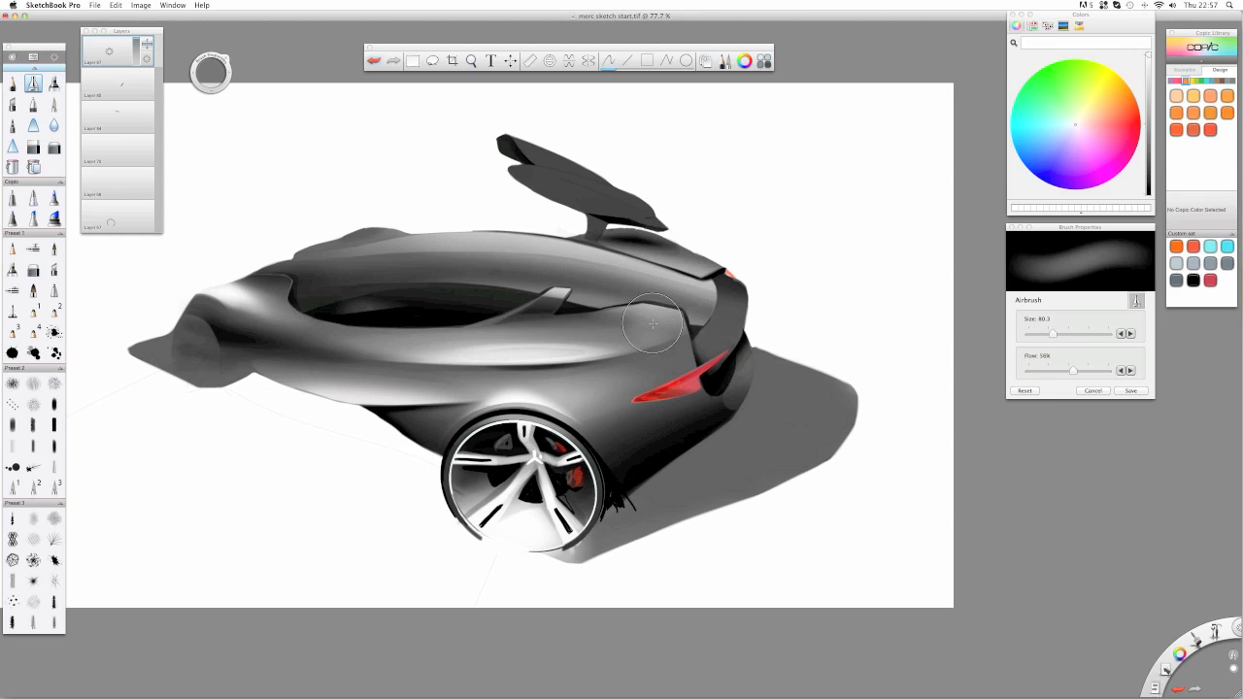
mouse_move(750, 298)
mouse_down()
mouse_move(726, 339)
mouse_move(743, 320)
mouse_move(694, 343)
mouse_move(751, 330)
mouse_move(754, 313)
mouse_move(733, 330)
mouse_move(738, 351)
mouse_move(729, 332)
mouse_move(699, 337)
mouse_up()
- Lower the rear-end highlight layer's opacity and trim its overspill with the Hard Eraser along the body outline, tail light and panel gap
click(33, 147)
drag(136, 41, 136, 55)
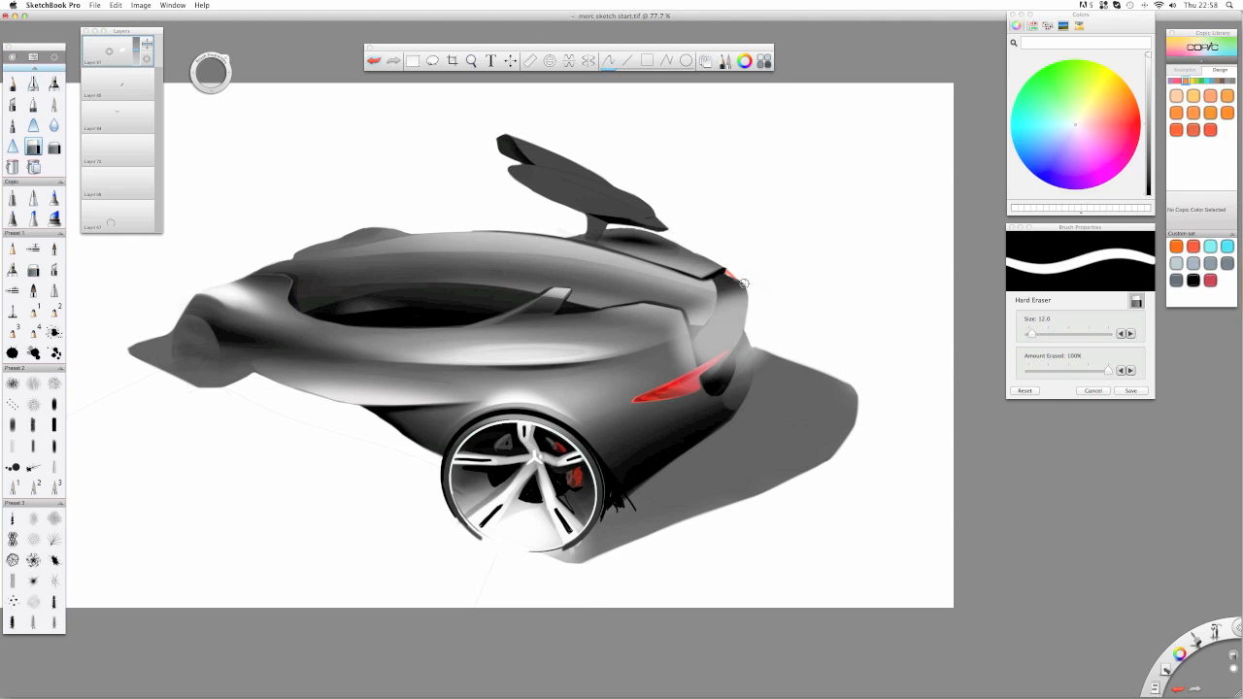
mouse_move(749, 278)
mouse_down()
mouse_move(749, 321)
mouse_move(693, 394)
mouse_move(749, 326)
mouse_up()
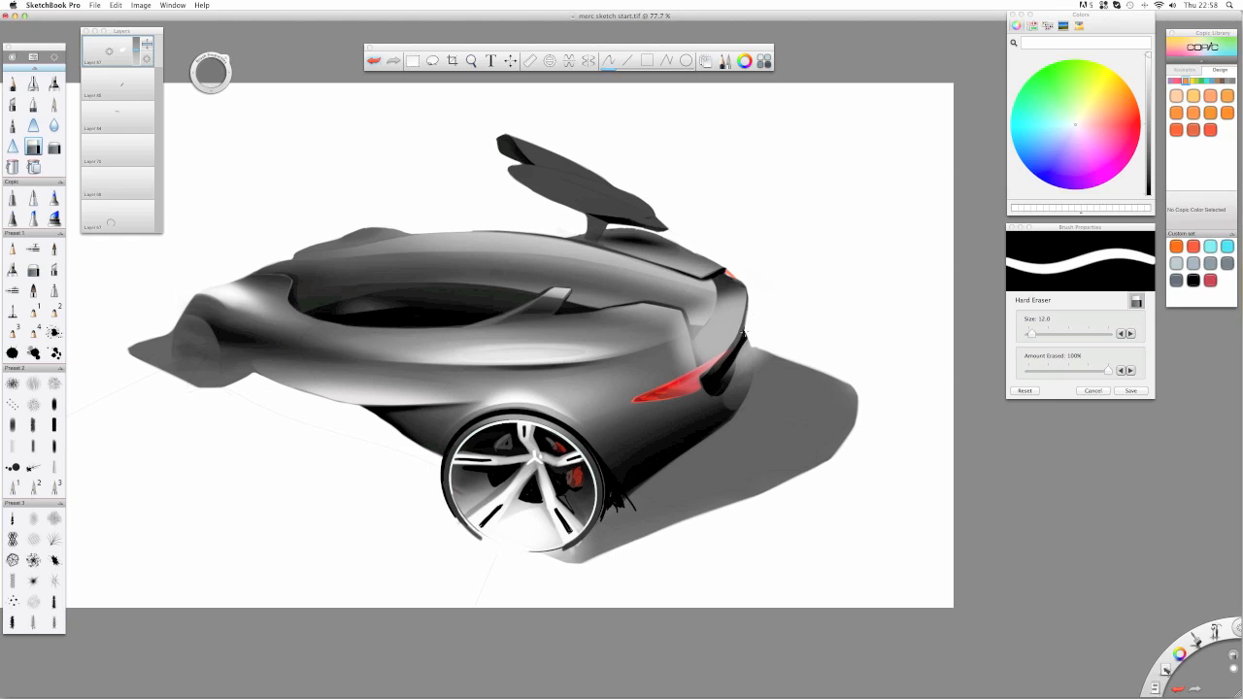
mouse_move(733, 359)
mouse_down()
mouse_move(722, 403)
mouse_move(768, 338)
mouse_up()
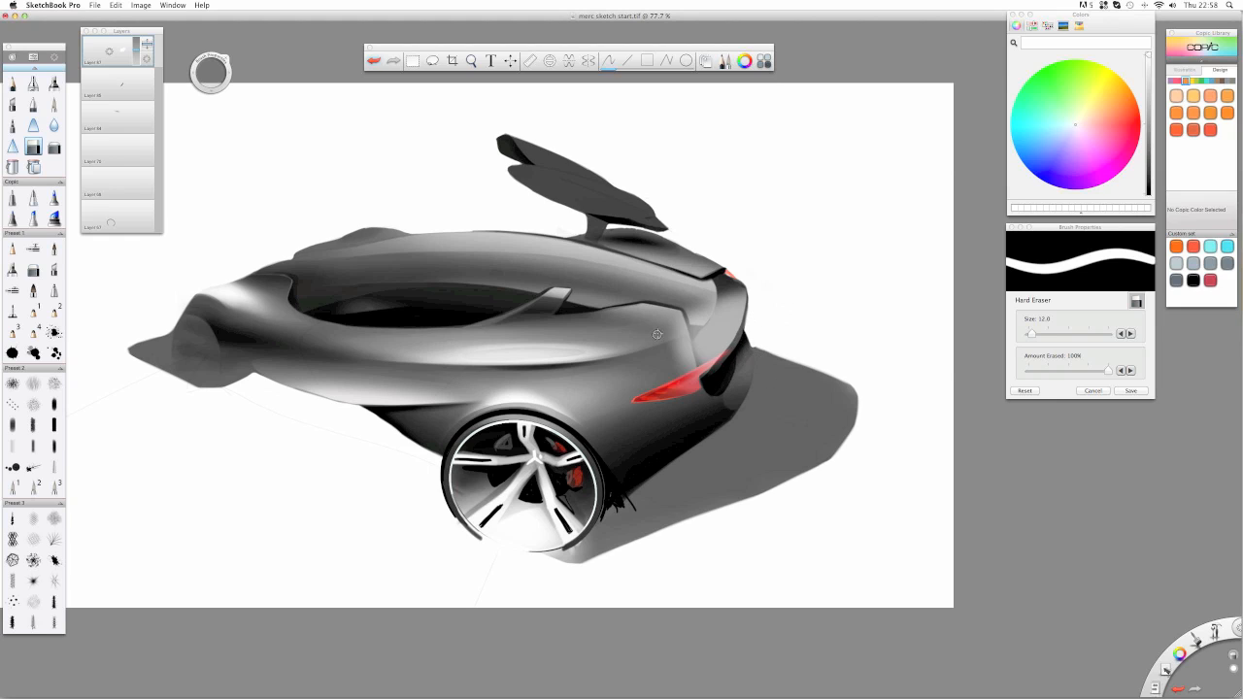
mouse_move(678, 327)
mouse_down()
mouse_move(697, 384)
mouse_move(686, 314)
mouse_move(693, 377)
mouse_move(670, 359)
mouse_up()
key(super+z)
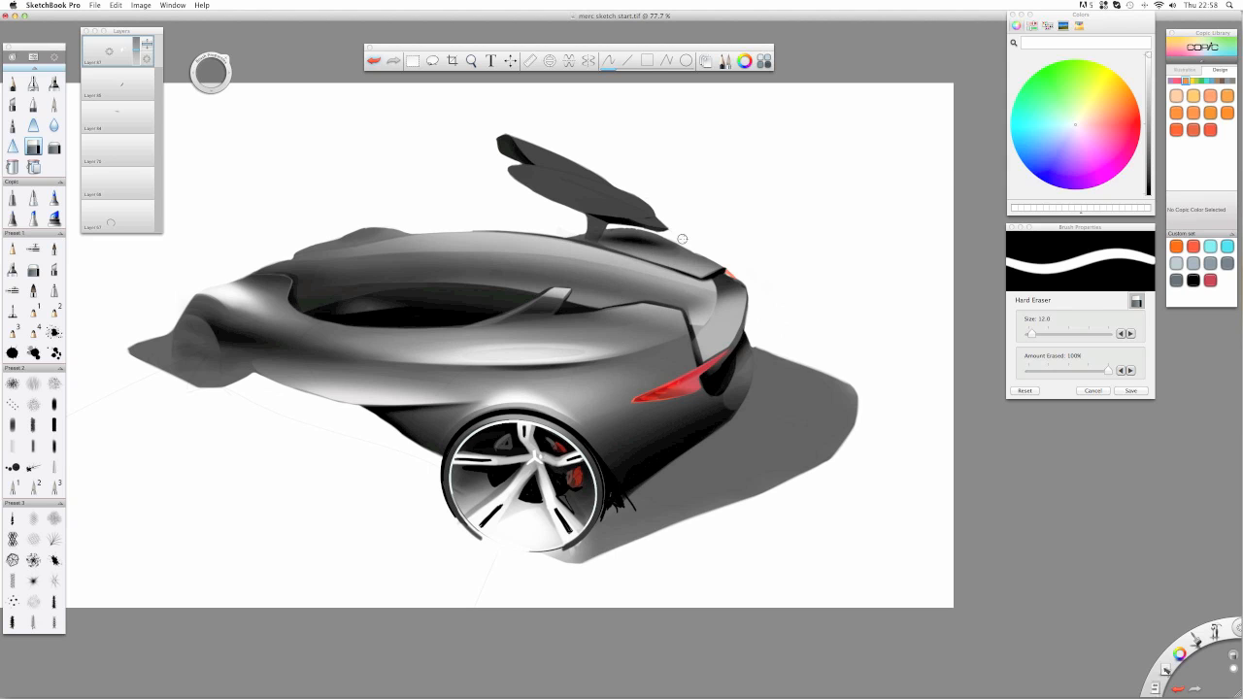
key(space)
mouse_move(748, 250)
mouse_down()
mouse_move(732, 241)
mouse_move(599, 289)
mouse_move(597, 255)
mouse_up()
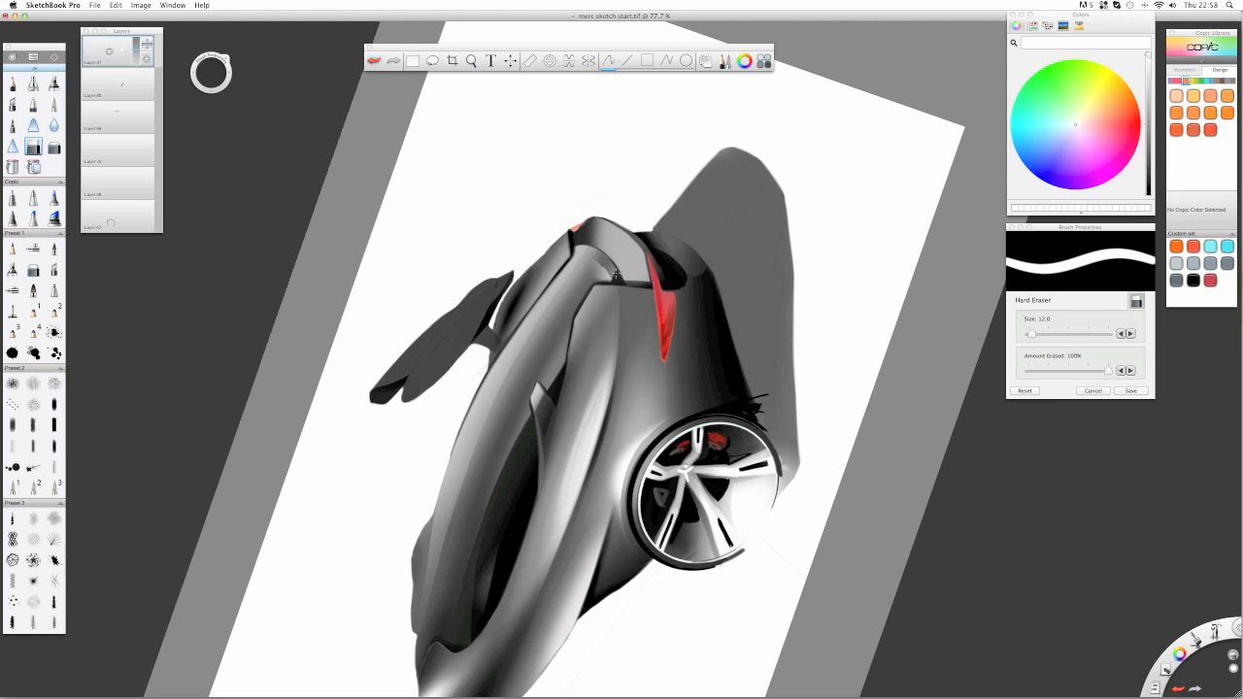
drag(611, 269, 595, 273)
- Fade the rear-end highlight with the Soft Eraser at size 95.5 and merge its layer into the one below
click(55, 146)
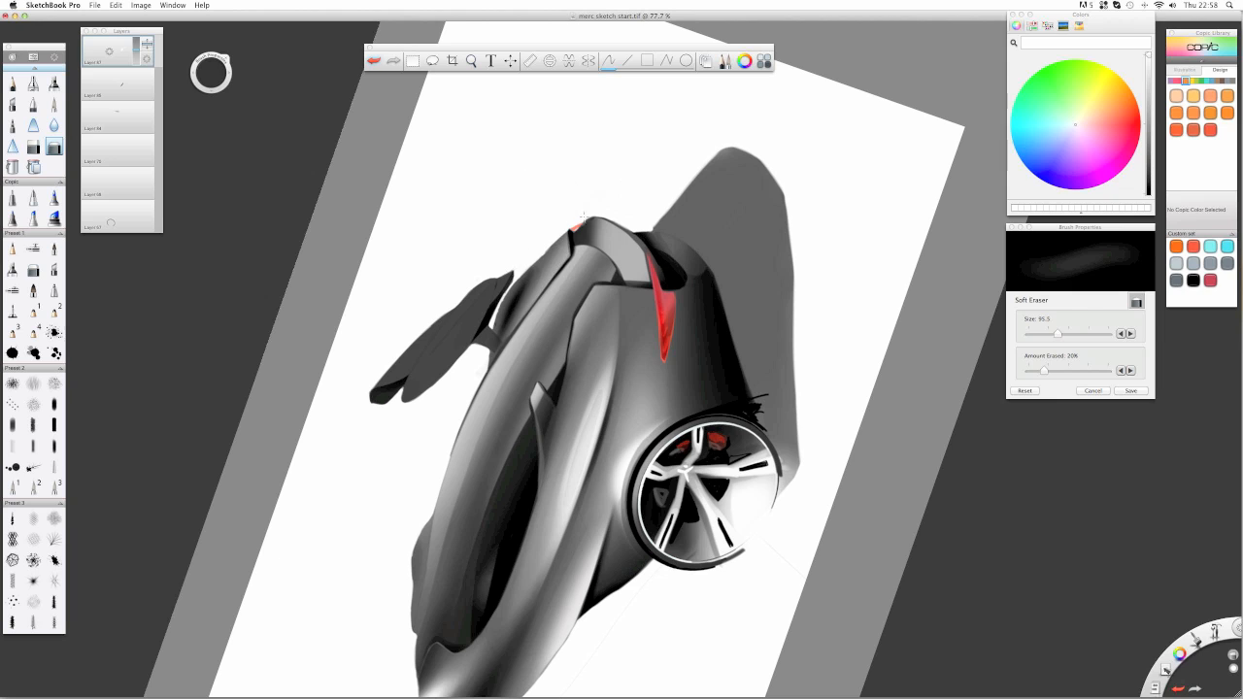
mouse_move(584, 215)
mouse_down()
mouse_move(612, 255)
mouse_move(614, 243)
mouse_up()
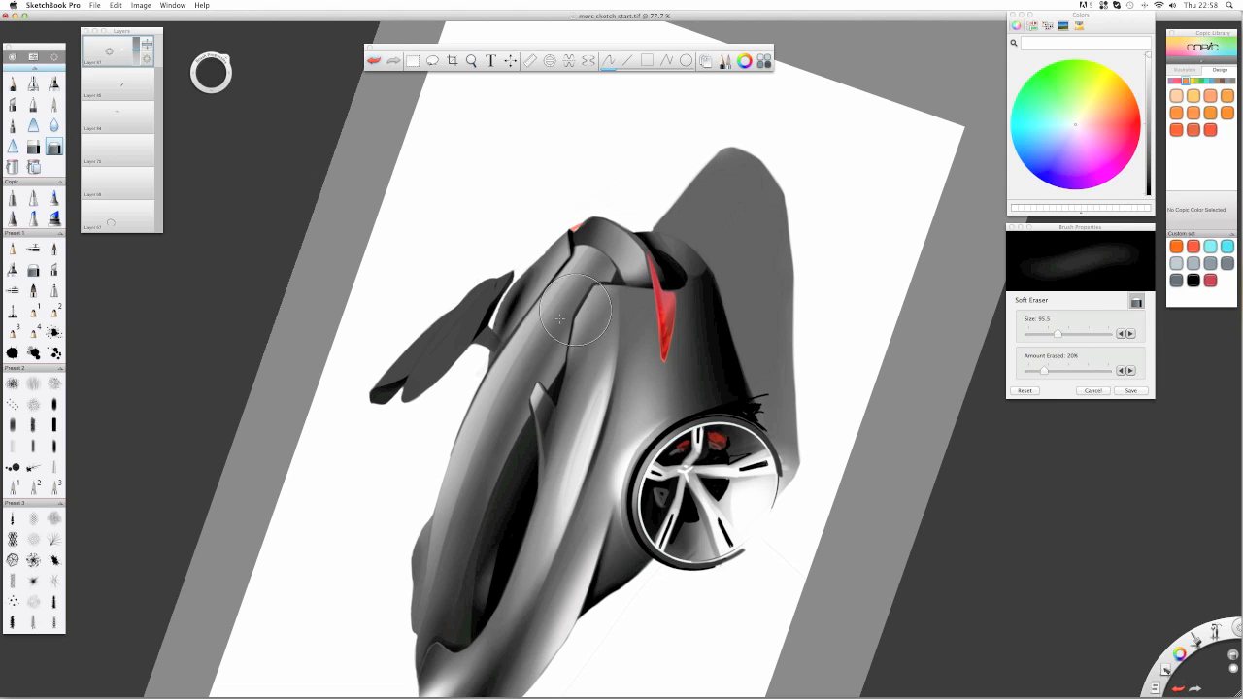
key(space)
mouse_move(548, 343)
mouse_down()
mouse_move(690, 300)
mouse_move(652, 281)
mouse_move(615, 284)
mouse_up()
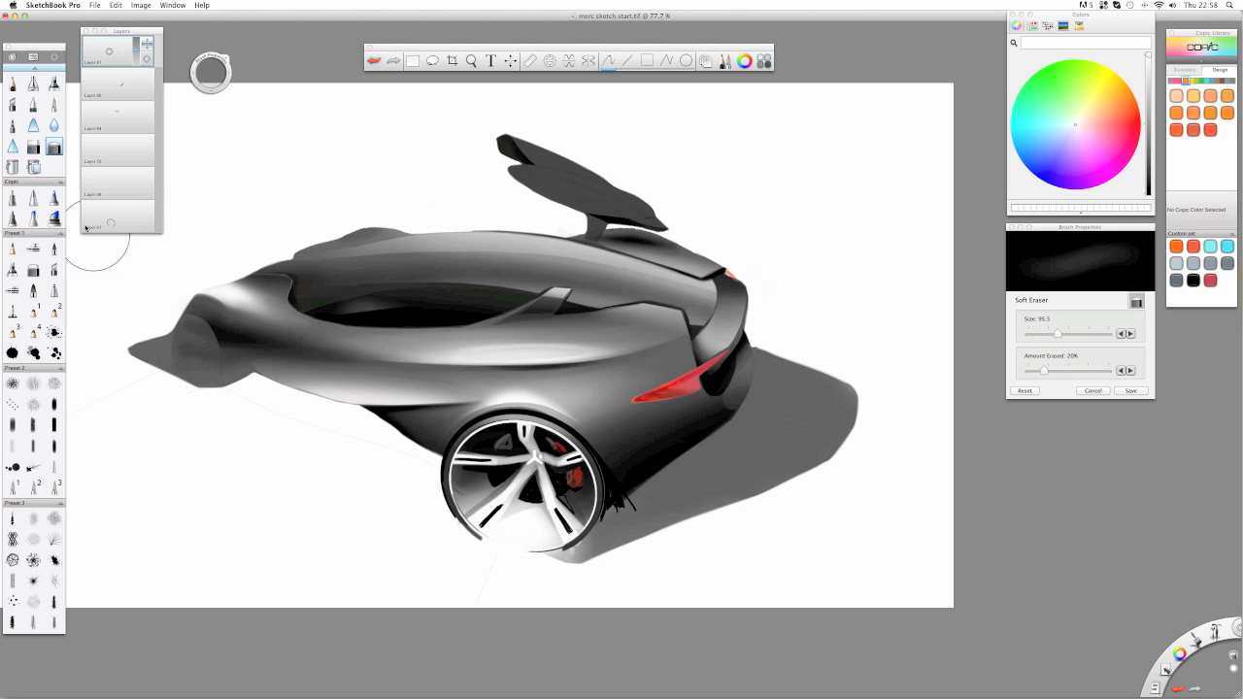
drag(109, 51, 105, 64)
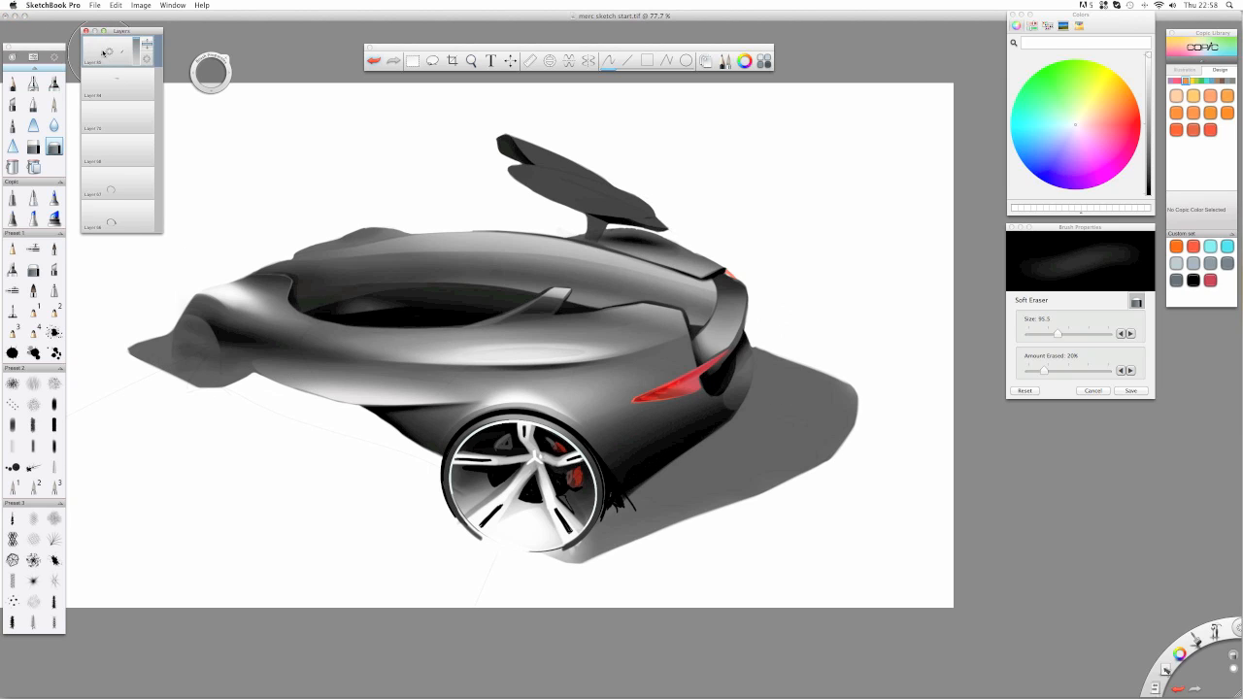
- Airbrush a soft white highlight along the car's lower side edge ahead of the rear wheel on a new layer
click(33, 83)
mouse_move(333, 430)
mouse_down()
mouse_move(357, 411)
mouse_move(343, 406)
mouse_move(374, 412)
mouse_move(292, 416)
mouse_up()
mouse_move(386, 413)
mouse_down()
mouse_move(407, 432)
mouse_move(383, 431)
mouse_up()
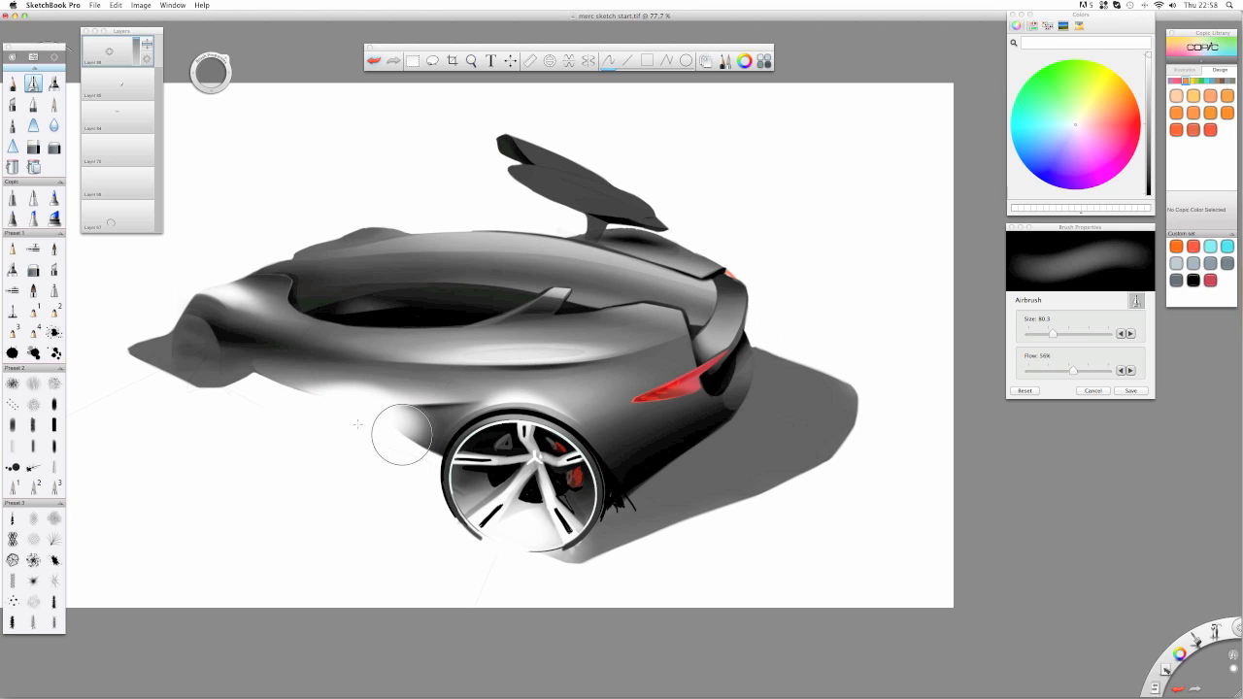
- Trim the lower side highlight with the Hard Eraser so it follows the body edge and stays off the dark sill
click(33, 147)
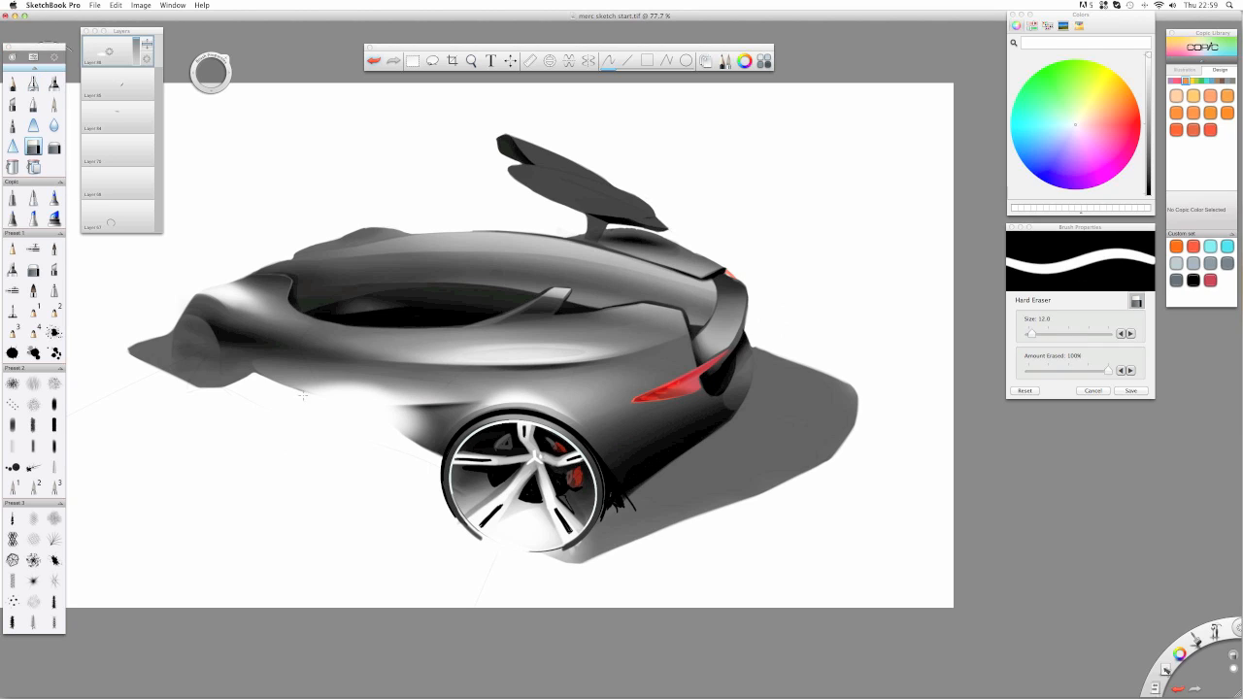
drag(289, 390, 448, 406)
mouse_move(284, 390)
mouse_down()
mouse_move(435, 417)
mouse_move(440, 437)
mouse_up()
drag(317, 424, 439, 448)
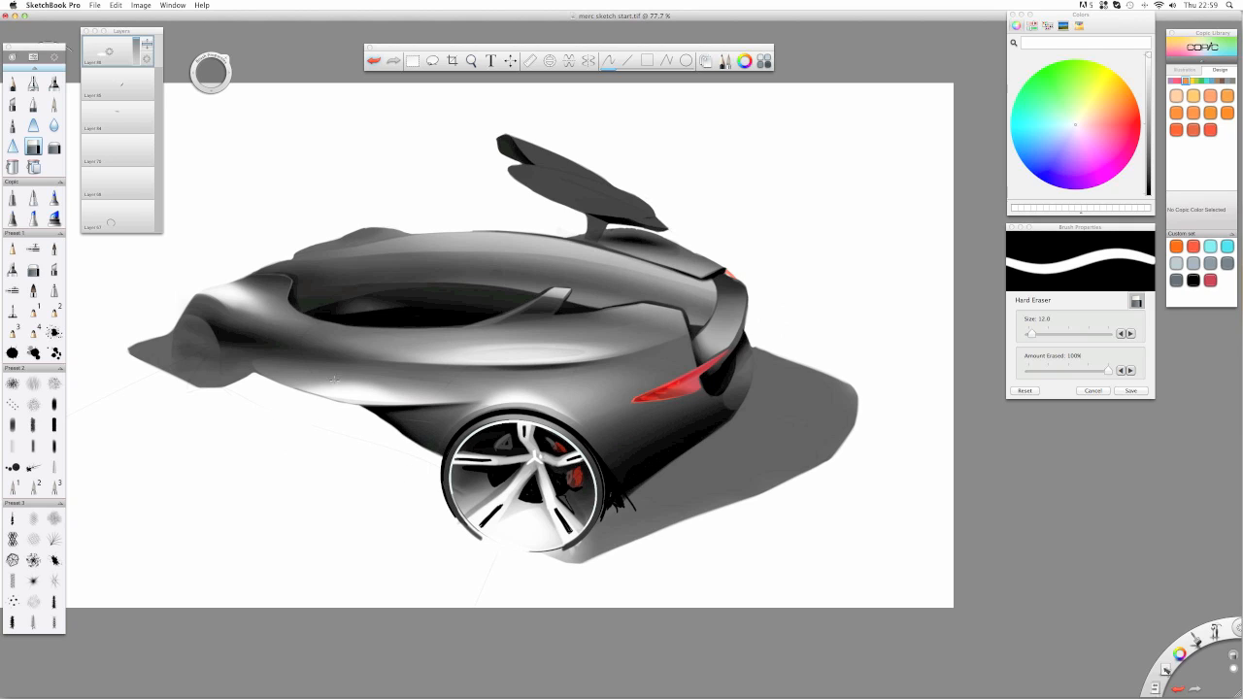
drag(334, 380, 393, 388)
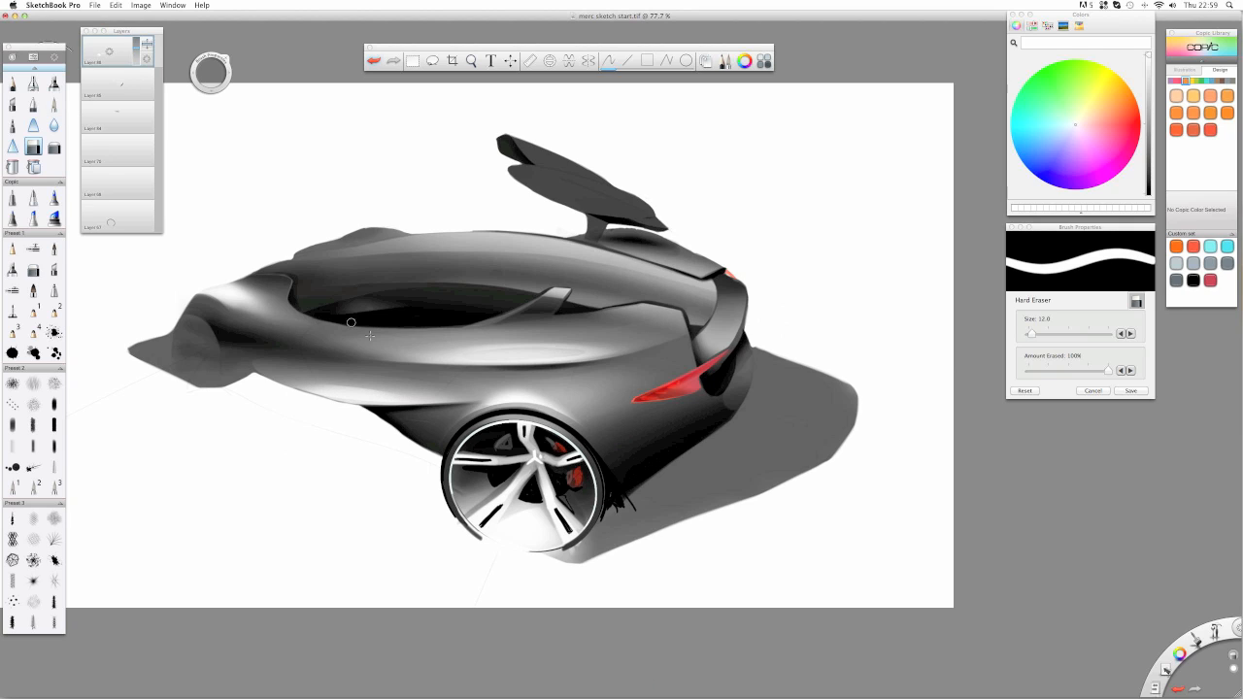
- Try a thick white Pencil highlight along the rear deck panel edge at hardness/size 12B/11.9, and undo it
click(54, 84)
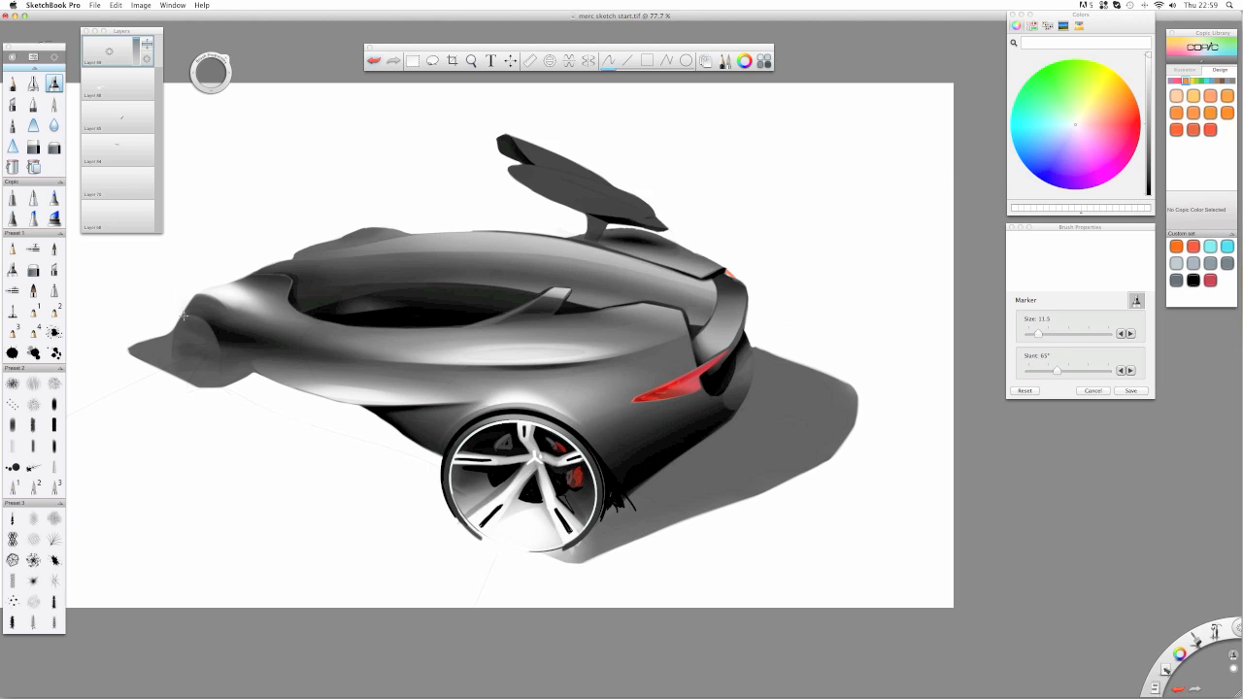
click(644, 244)
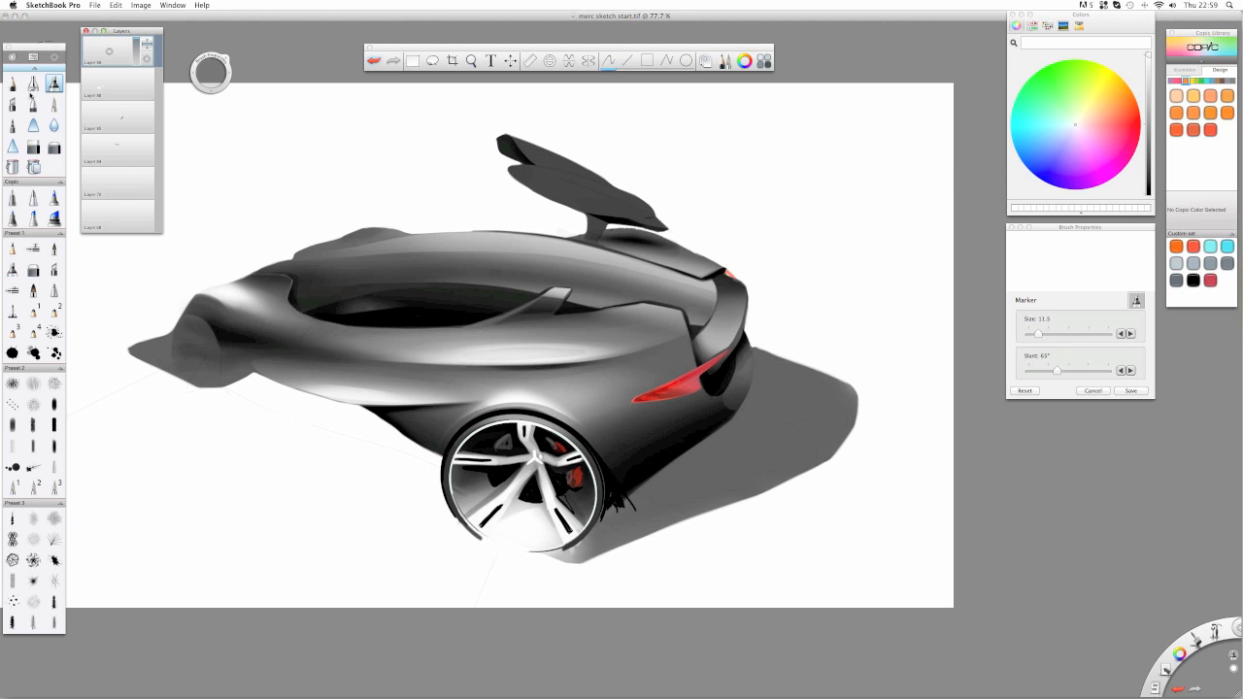
click(13, 83)
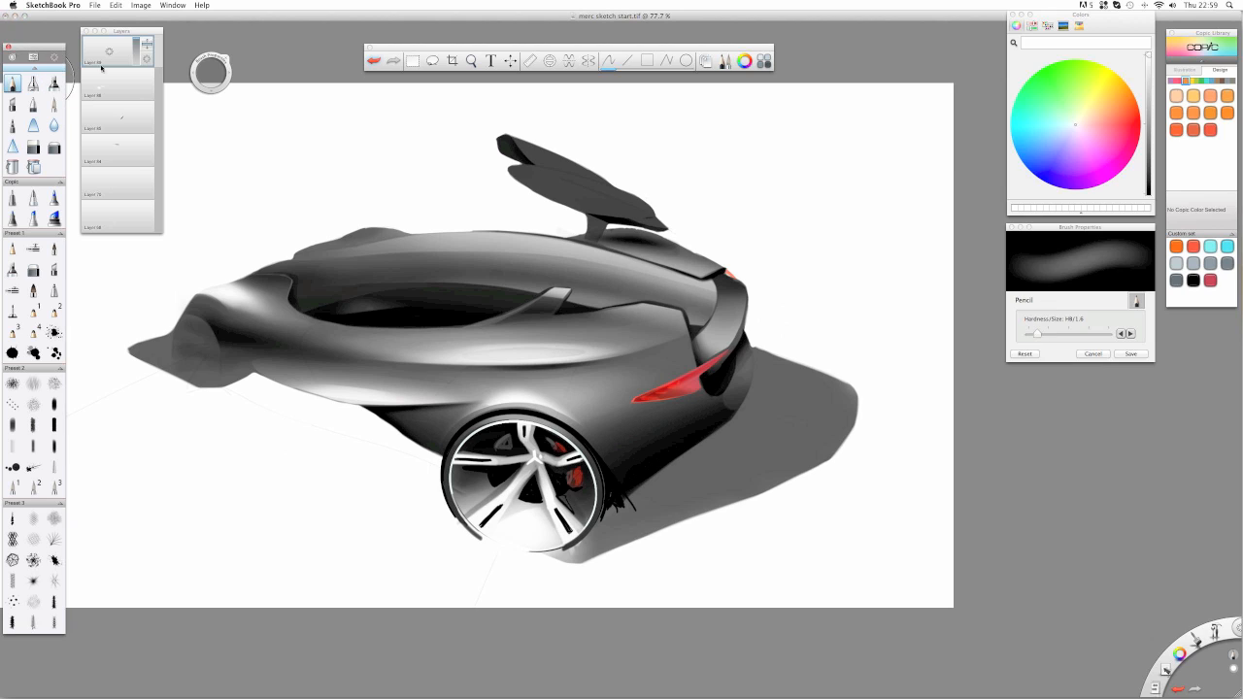
drag(211, 73, 211, 29)
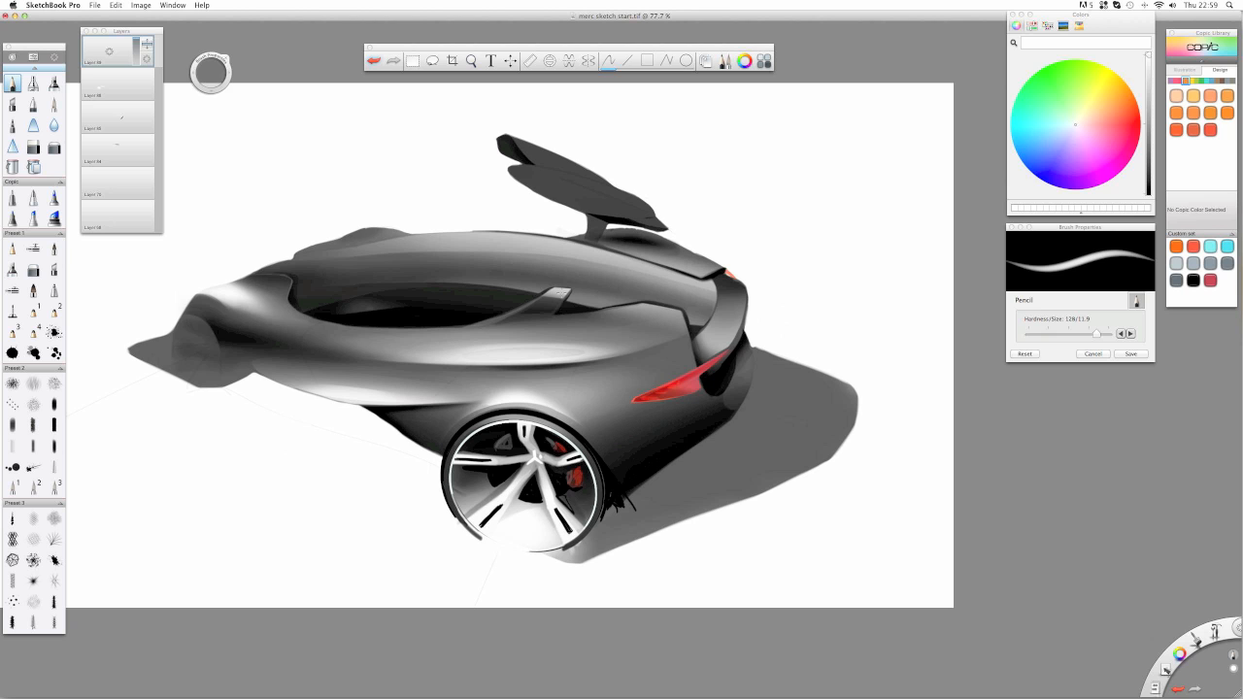
key(space)
mouse_move(568, 295)
mouse_down()
mouse_move(641, 281)
mouse_move(680, 298)
mouse_move(660, 332)
mouse_move(689, 398)
mouse_up()
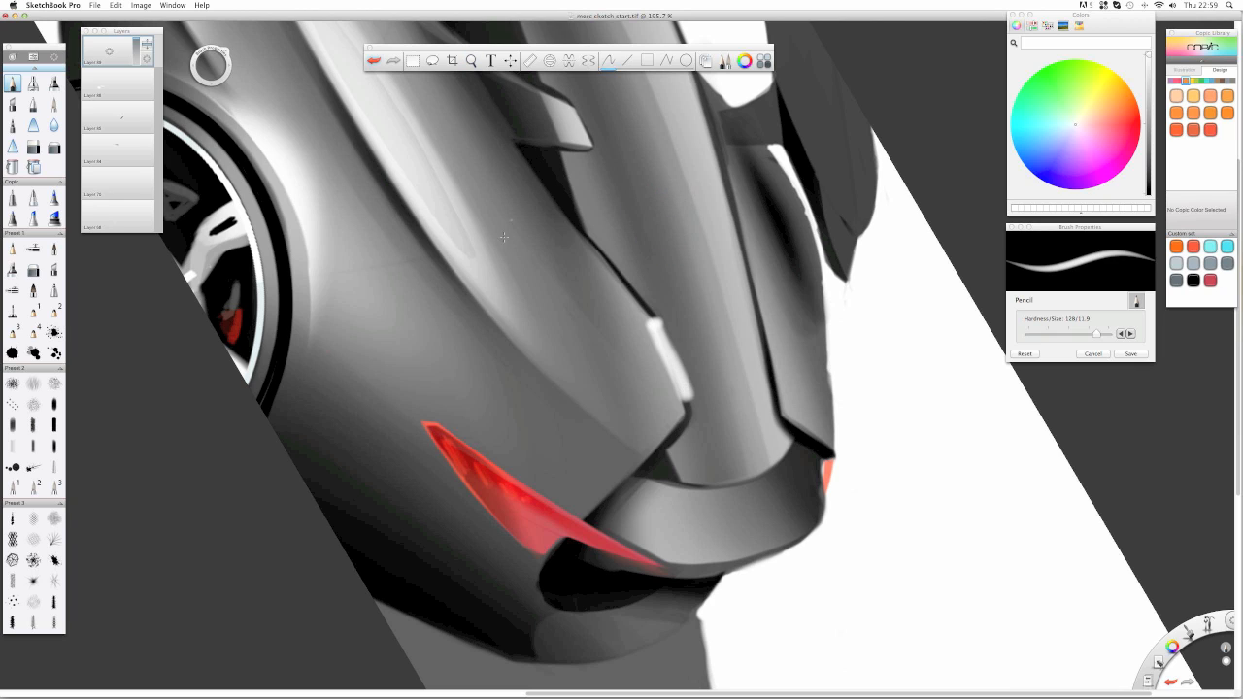
key(super+z)
- Draw a thin white highlight line along the rear deck panel edge with the Pencil at hardness/size HB/1.8, redoing inaccurate strokes
drag(1053, 334, 1038, 333)
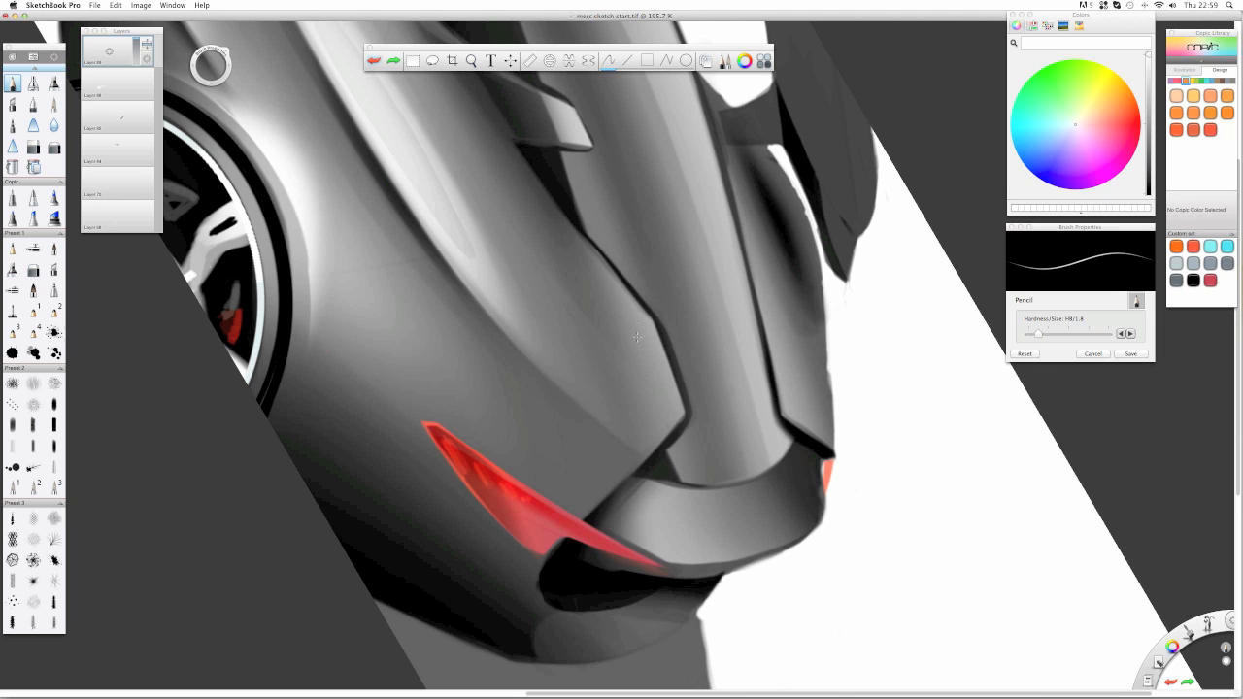
drag(649, 313, 690, 425)
drag(516, 149, 668, 324)
key(super+z)
drag(511, 143, 680, 342)
key(super+z)
drag(510, 139, 660, 327)
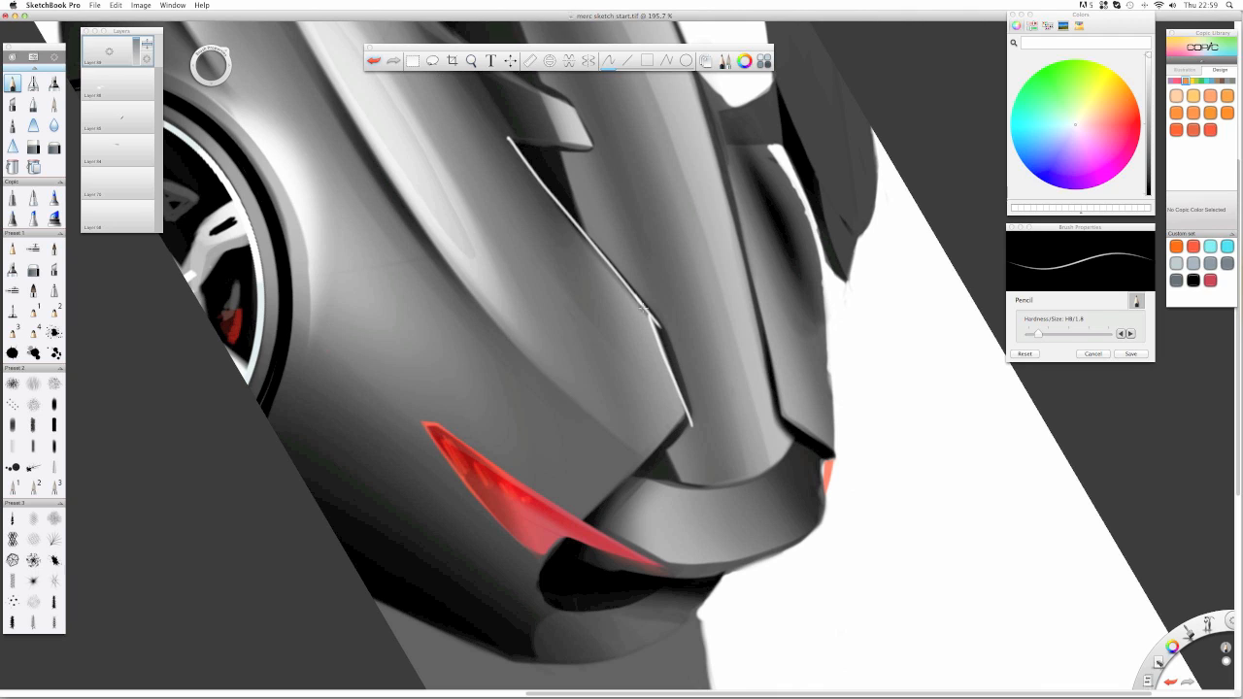
- Clean up the corner and end of the white panel-edge line with the Hard Eraser and fade it with the Soft Eraser
key(e)
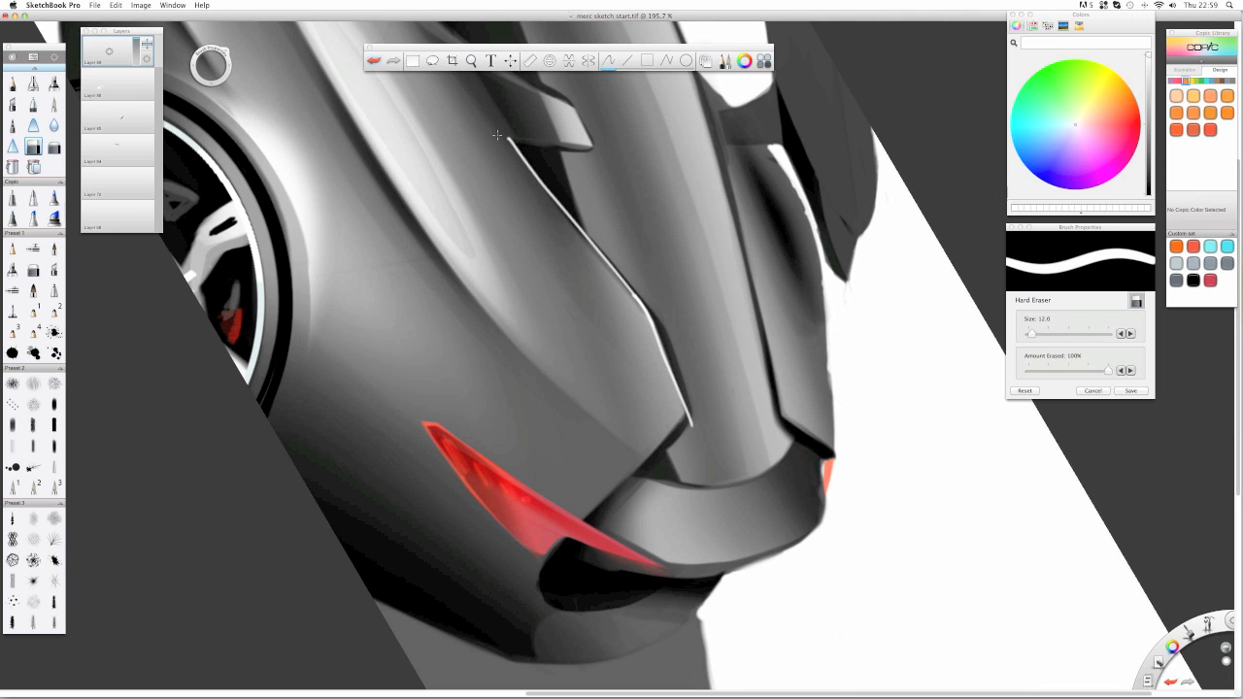
drag(694, 412, 693, 421)
key(space)
drag(563, 172, 318, 170)
click(54, 147)
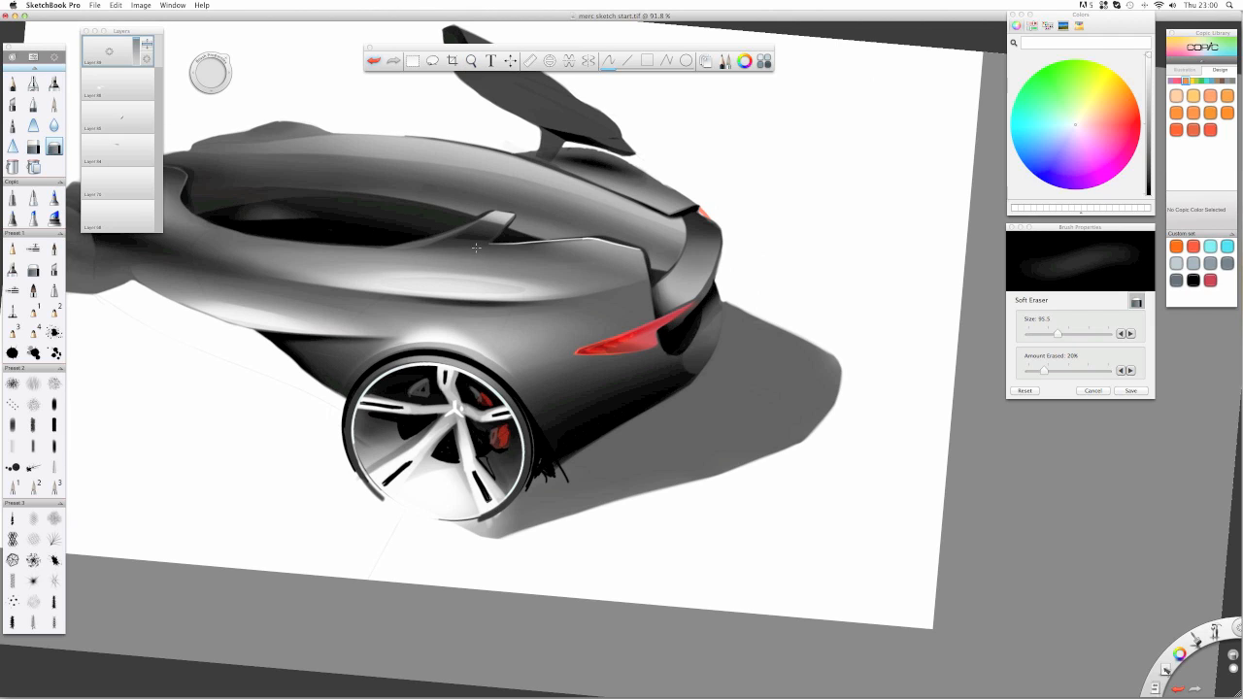
drag(477, 276, 485, 274)
- Add another thin white Pencil line on a new layer along the upper panel edge toward the cockpit, and soften it with the Soft Eraser
click(13, 84)
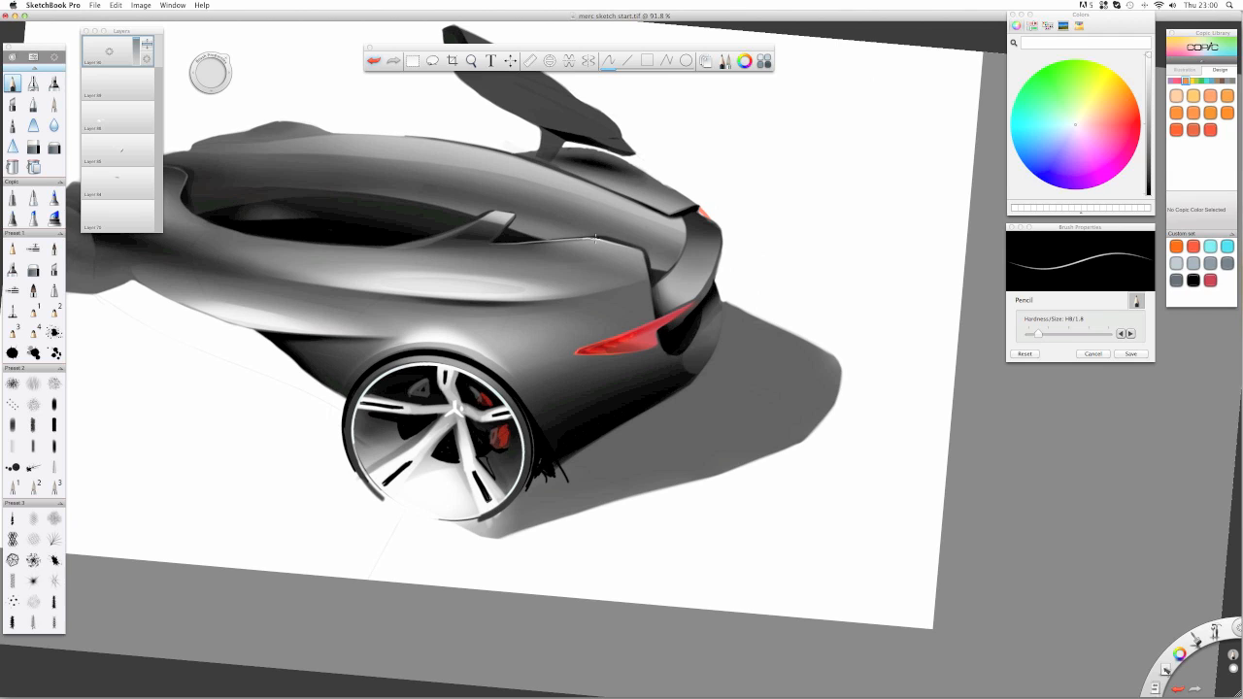
mouse_move(595, 237)
mouse_down()
mouse_move(501, 243)
mouse_move(608, 240)
mouse_move(439, 245)
mouse_up()
click(53, 144)
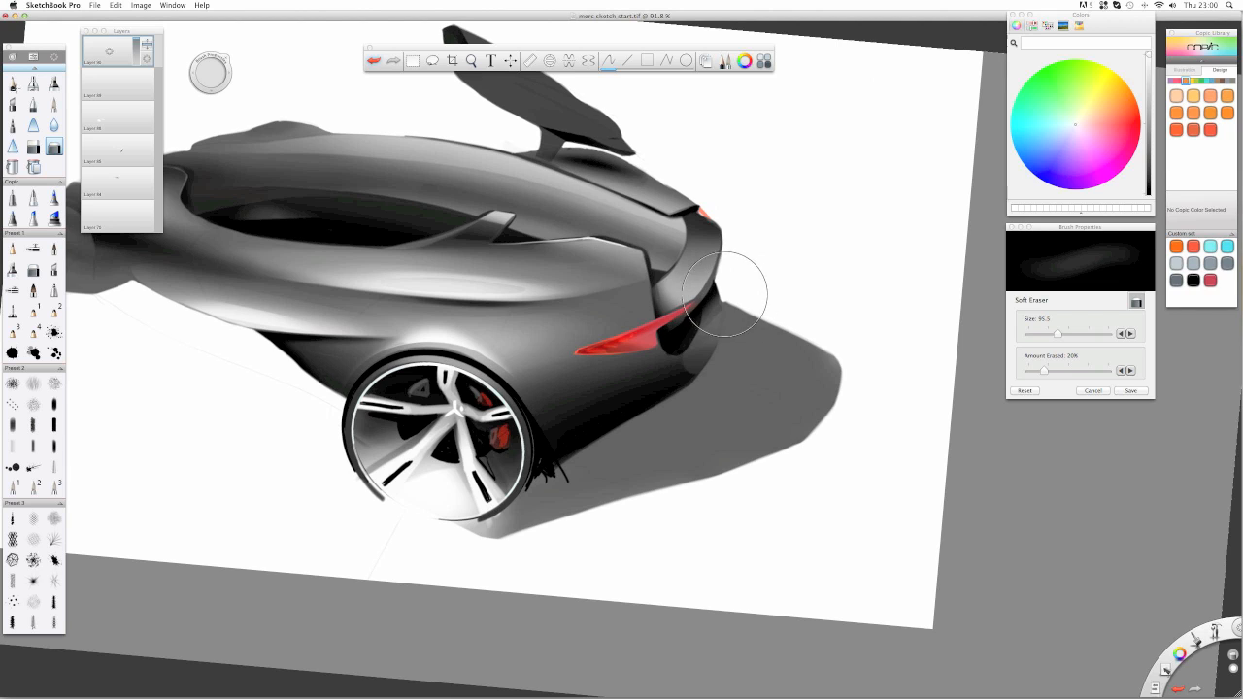
- On a new layer, draw a thin white Pencil line along the side shoulder crease below the rear deck and soften it with the Soft Eraser
click(11, 85)
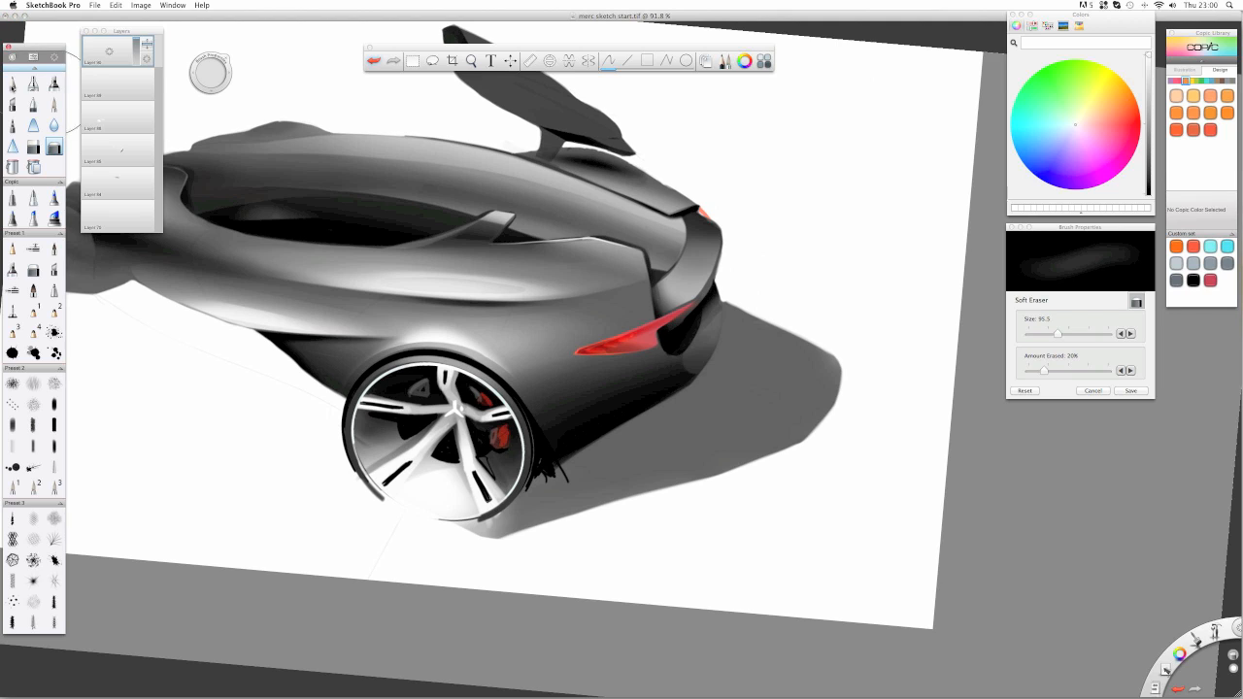
drag(109, 51, 109, 14)
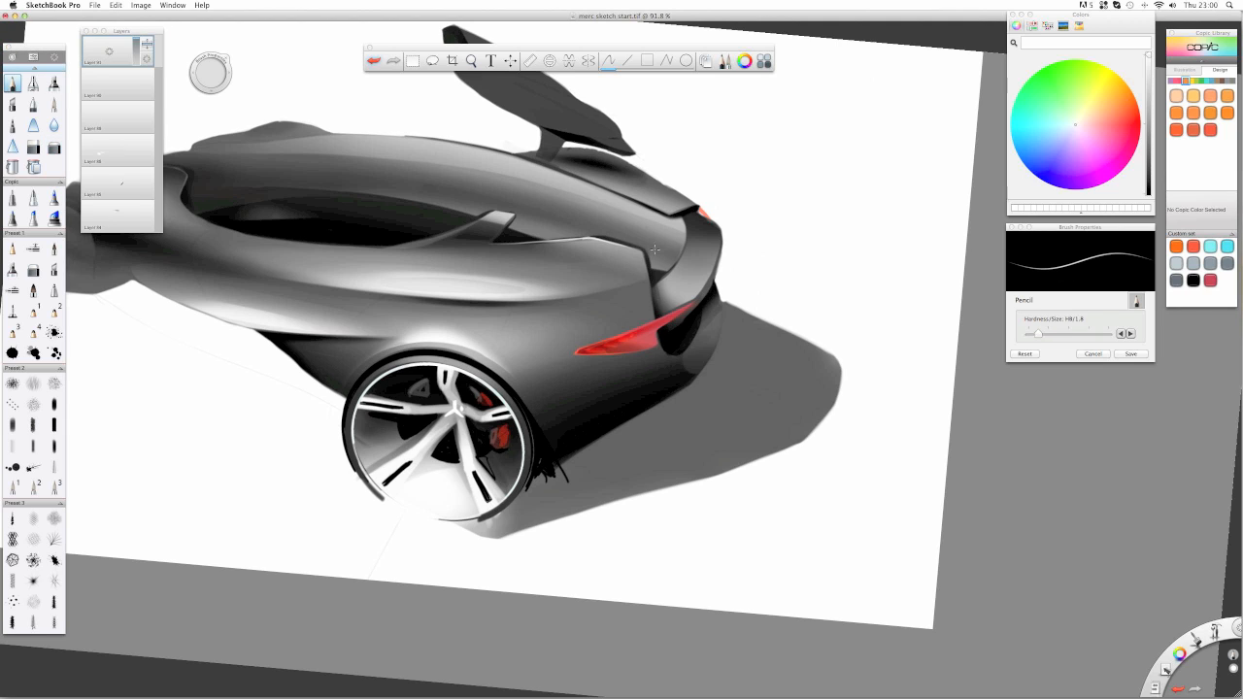
drag(623, 289, 323, 293)
click(54, 146)
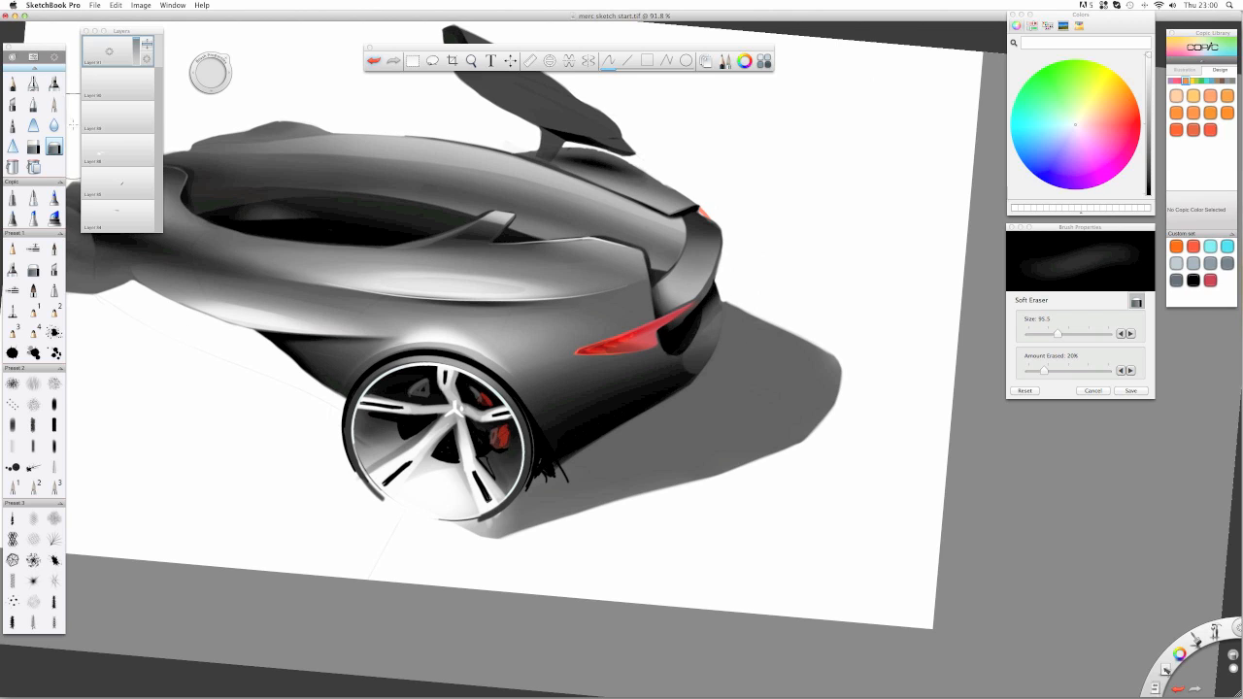
- Draw a thin white Pencil line along the red tail light's upper edge, redoing inaccurate strokes, and fade the nearby highlights with the Soft Eraser
click(12, 83)
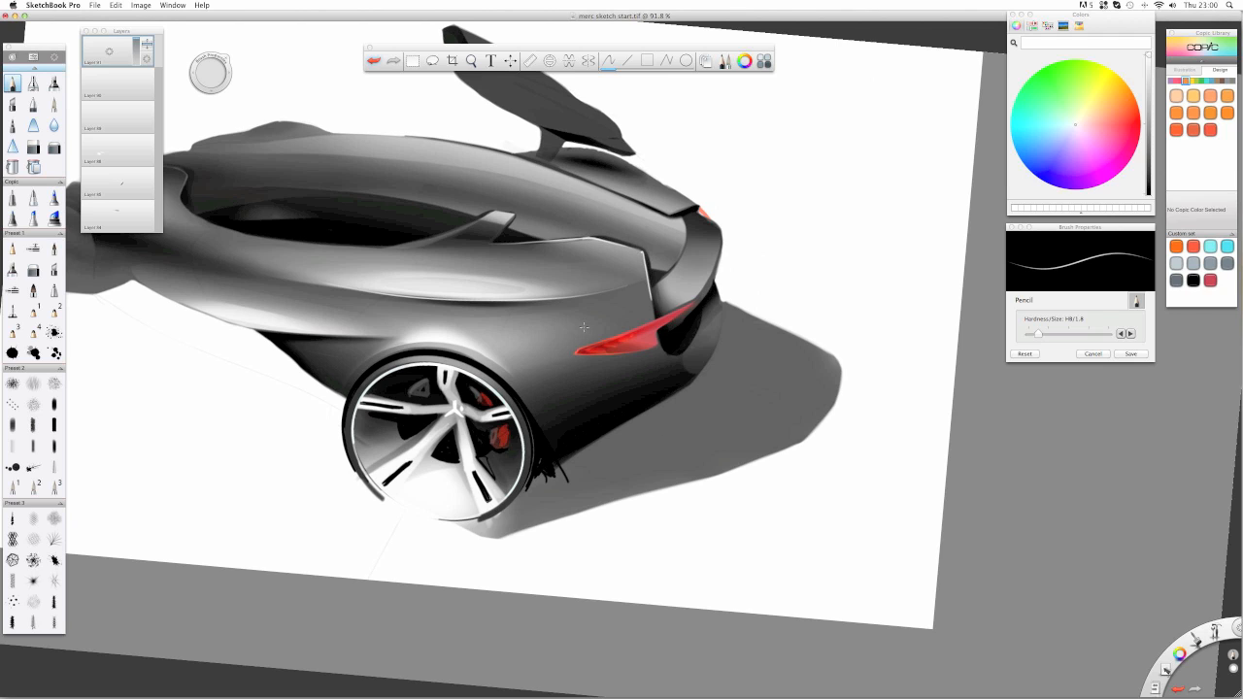
drag(684, 307, 608, 333)
key(super+z)
drag(577, 351, 672, 303)
key(super+z)
drag(686, 304, 534, 367)
key(super+z)
drag(649, 319, 540, 358)
key(super+z)
drag(695, 300, 535, 365)
click(54, 147)
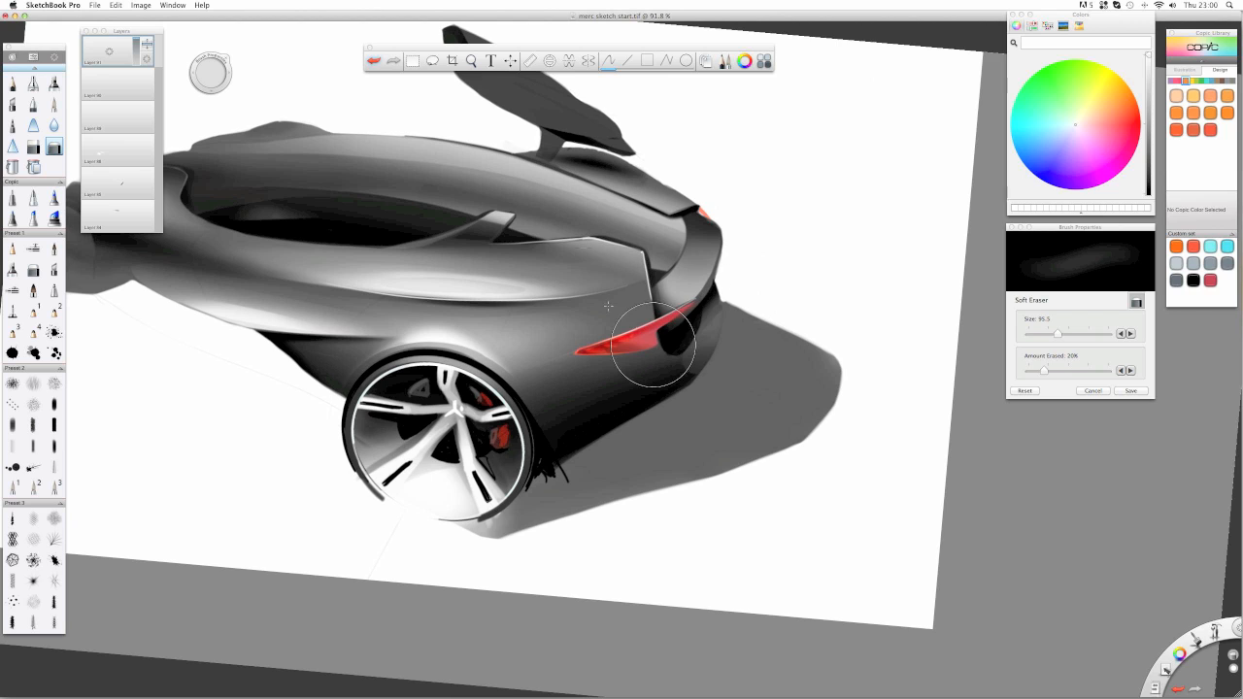
drag(648, 282, 652, 288)
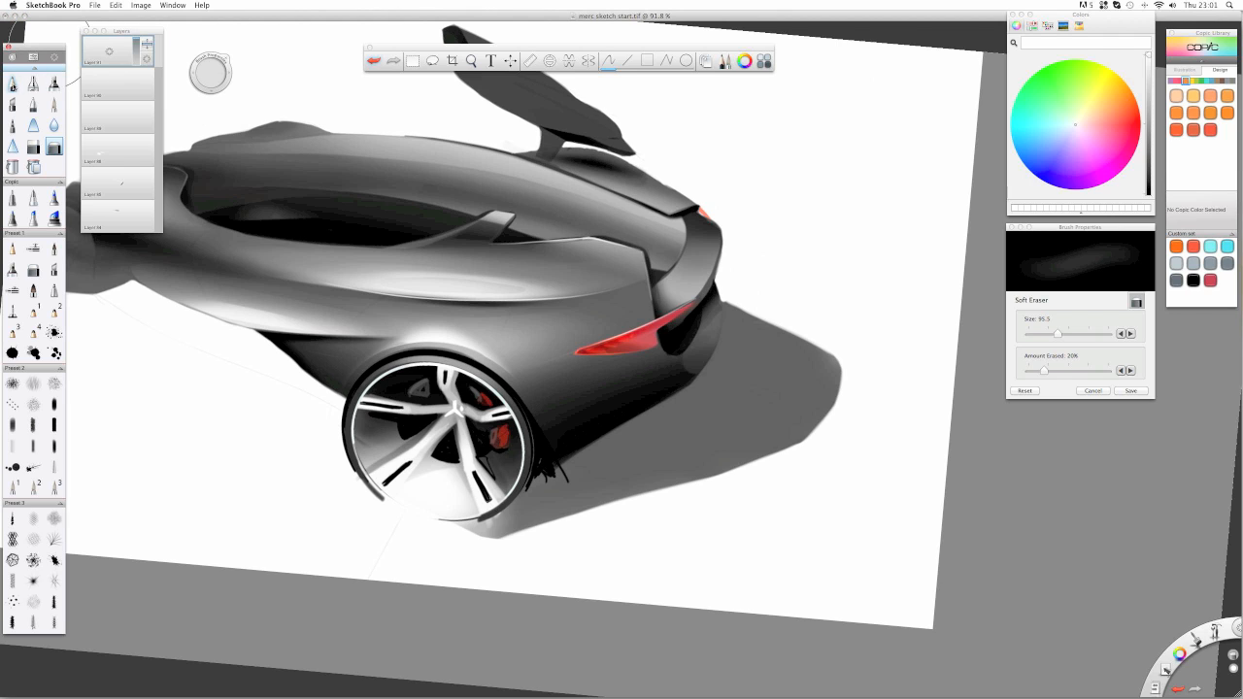
- On a new layer, draw white Pencil lines along the end edges of the small cockpit fin at hardness/size HB/1.8
click(13, 83)
drag(108, 52, 107, 21)
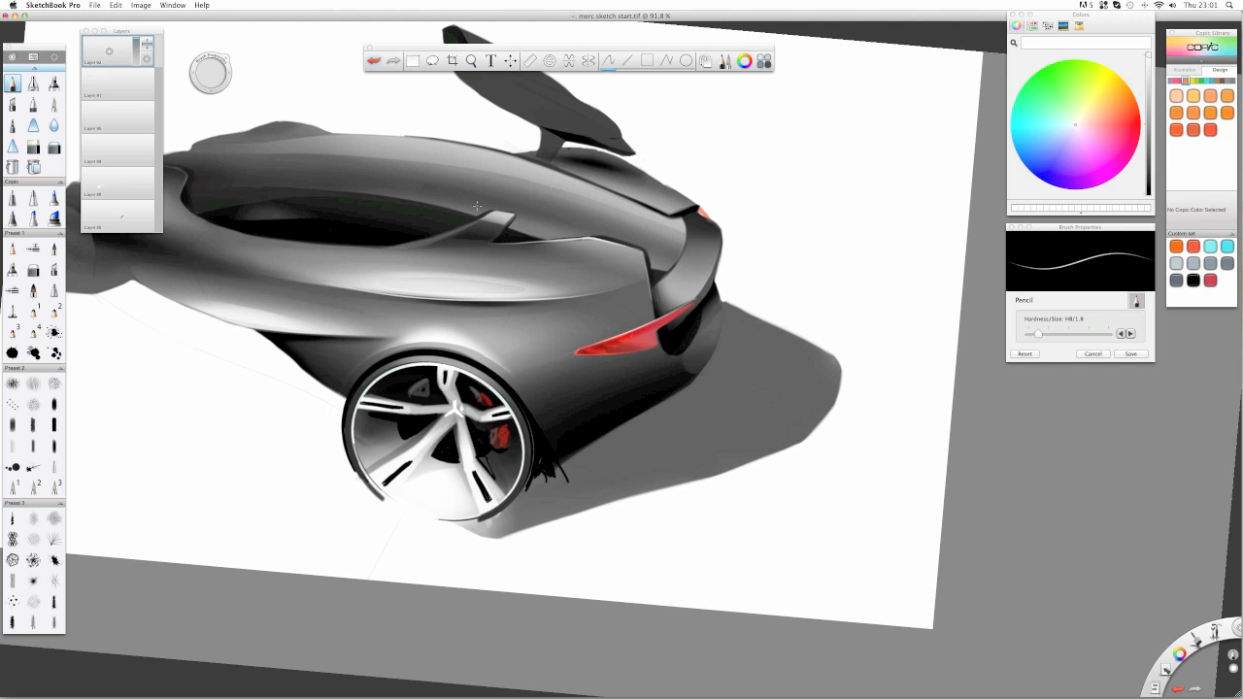
key(space)
mouse_move(482, 212)
mouse_down()
mouse_move(512, 180)
mouse_move(457, 211)
mouse_move(527, 231)
mouse_up()
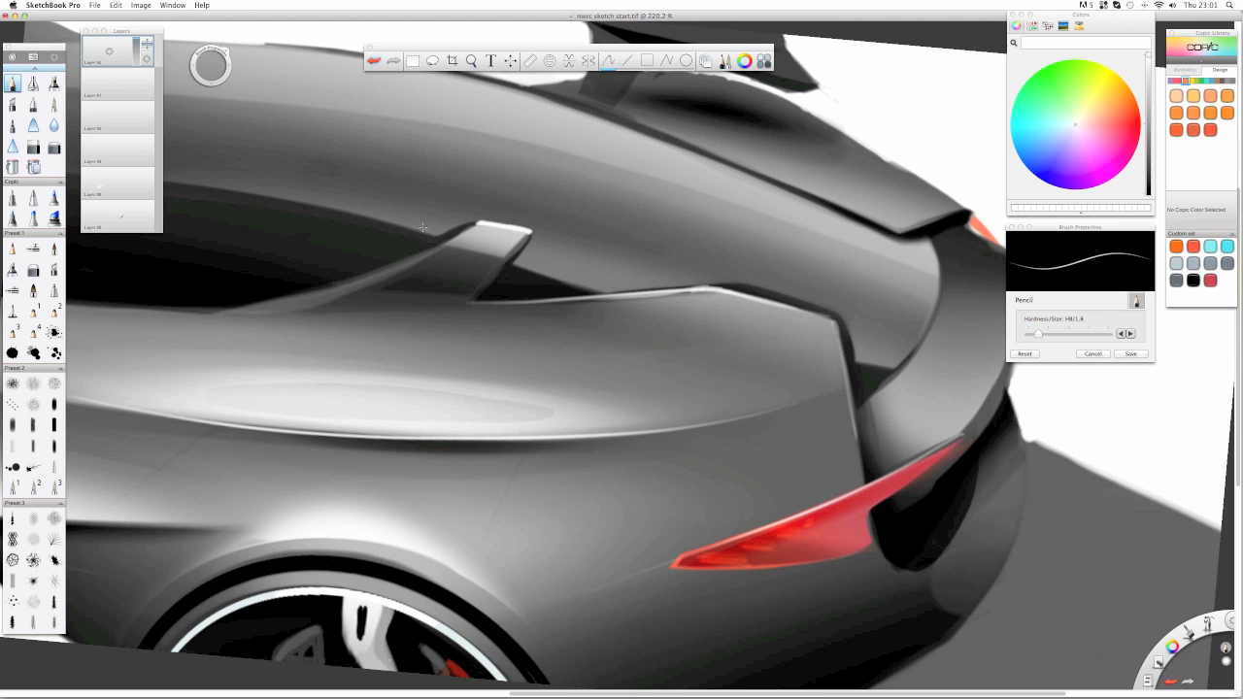
key(space)
mouse_move(532, 194)
mouse_down()
mouse_move(518, 203)
mouse_move(606, 183)
mouse_move(806, 283)
mouse_move(771, 243)
mouse_up()
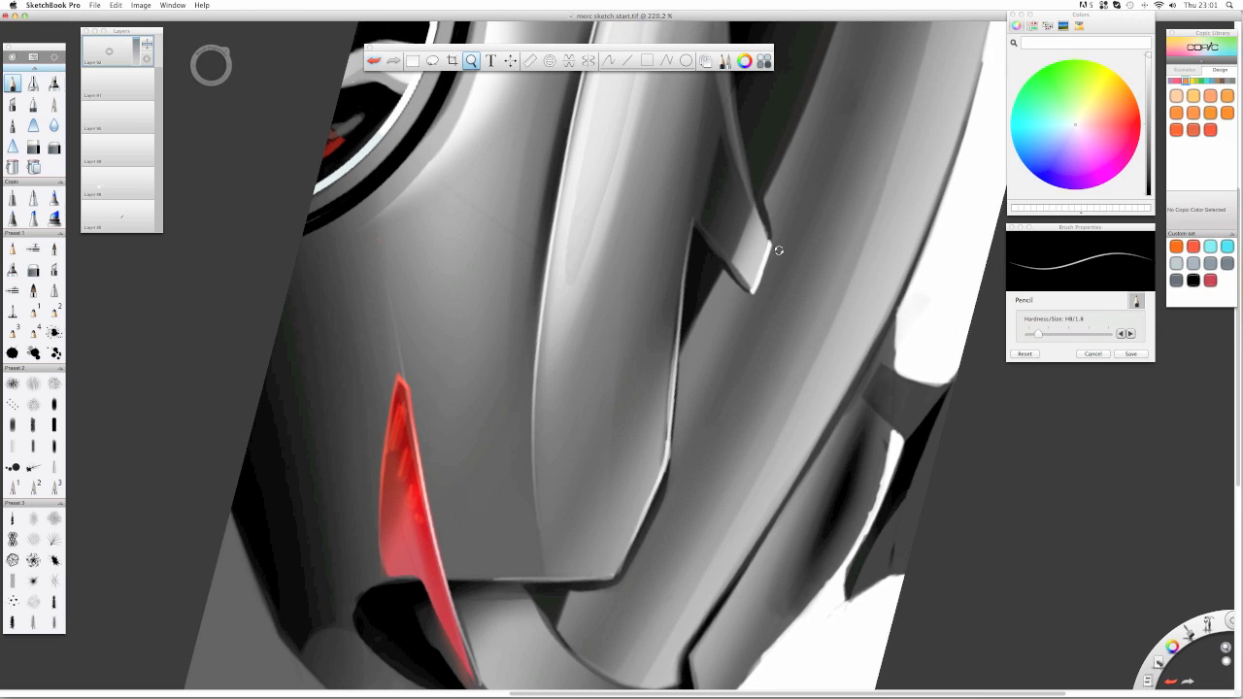
mouse_move(691, 222)
mouse_down()
mouse_move(753, 296)
mouse_move(694, 227)
mouse_move(740, 283)
mouse_up()
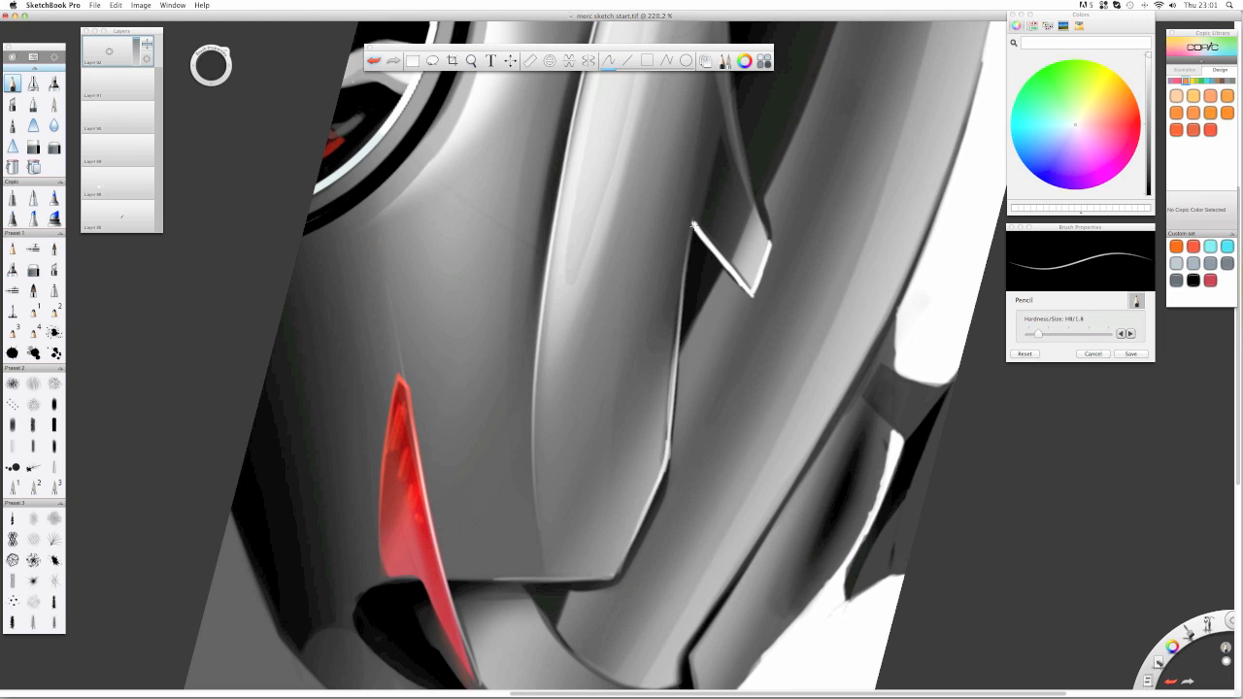
mouse_move(692, 225)
mouse_down()
mouse_move(751, 296)
mouse_move(691, 223)
mouse_up()
drag(746, 288, 694, 237)
- Trim the overshooting ends of the fin's white edge lines with the Hard Eraser at size 12.0 and fade them with the Soft Eraser
key(space)
mouse_move(690, 194)
mouse_down()
mouse_move(619, 188)
mouse_move(504, 289)
mouse_move(512, 295)
mouse_up()
key(e)
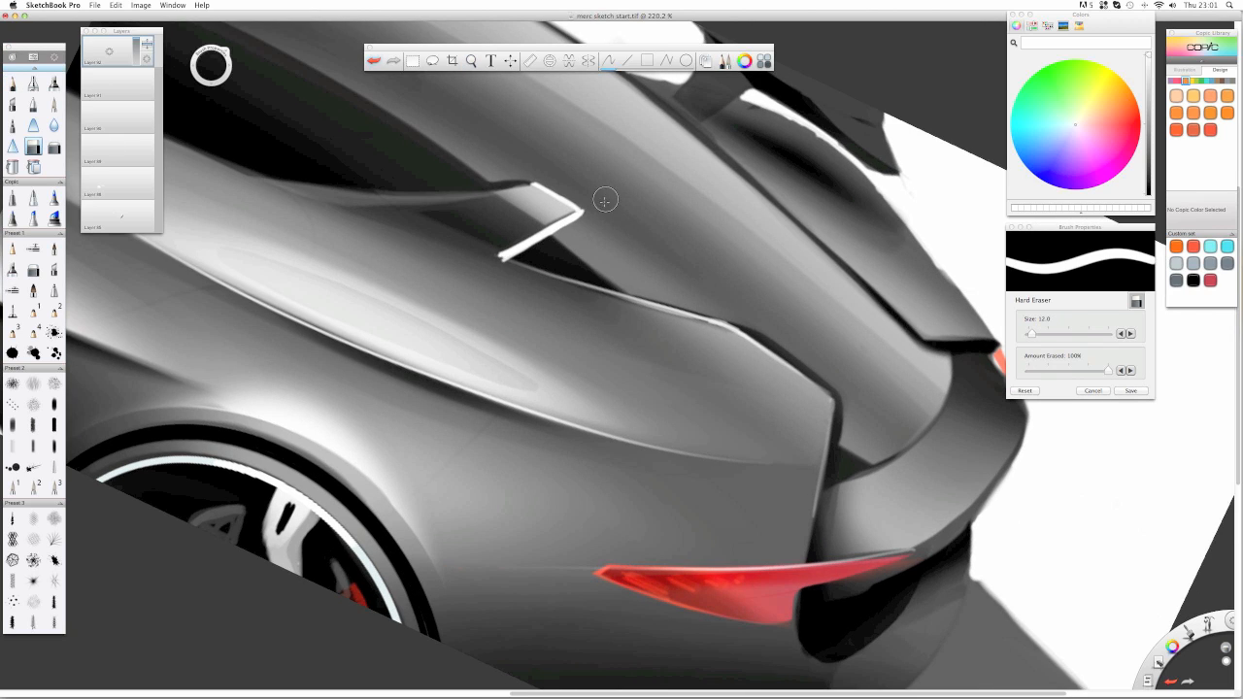
drag(590, 203, 573, 203)
key(super+z)
drag(515, 249, 499, 267)
click(55, 145)
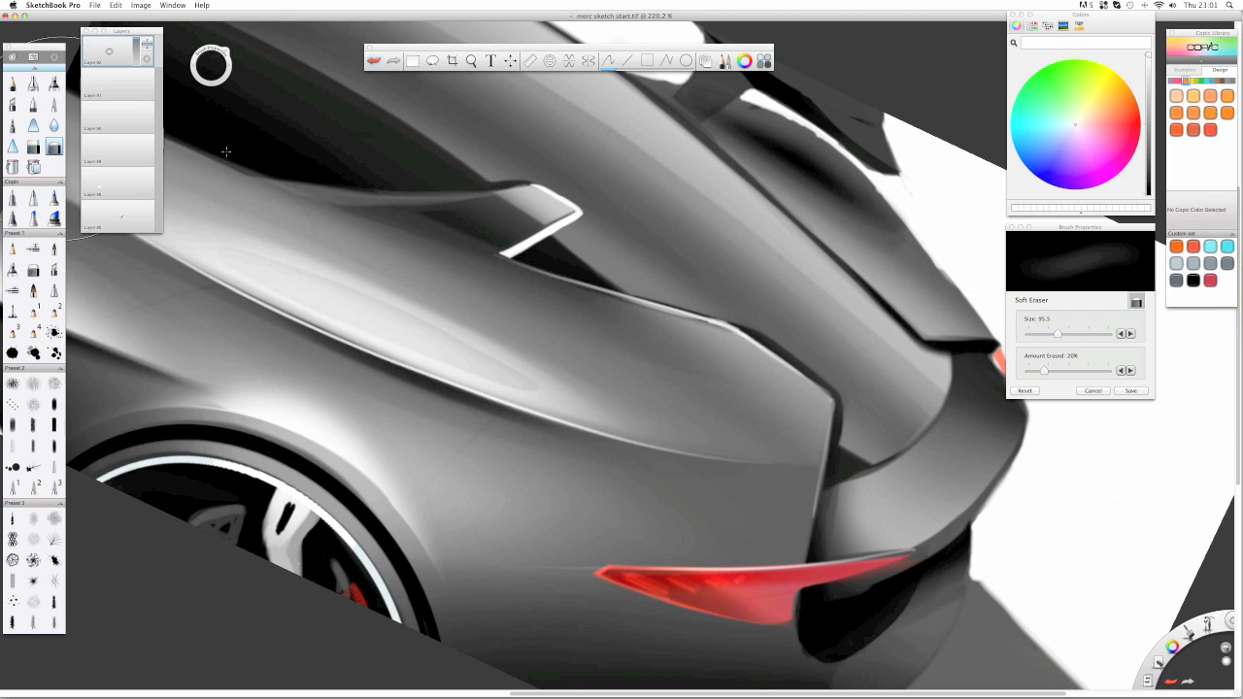
mouse_move(502, 173)
mouse_down()
mouse_move(524, 199)
mouse_move(475, 205)
mouse_move(554, 222)
mouse_move(537, 244)
mouse_up()
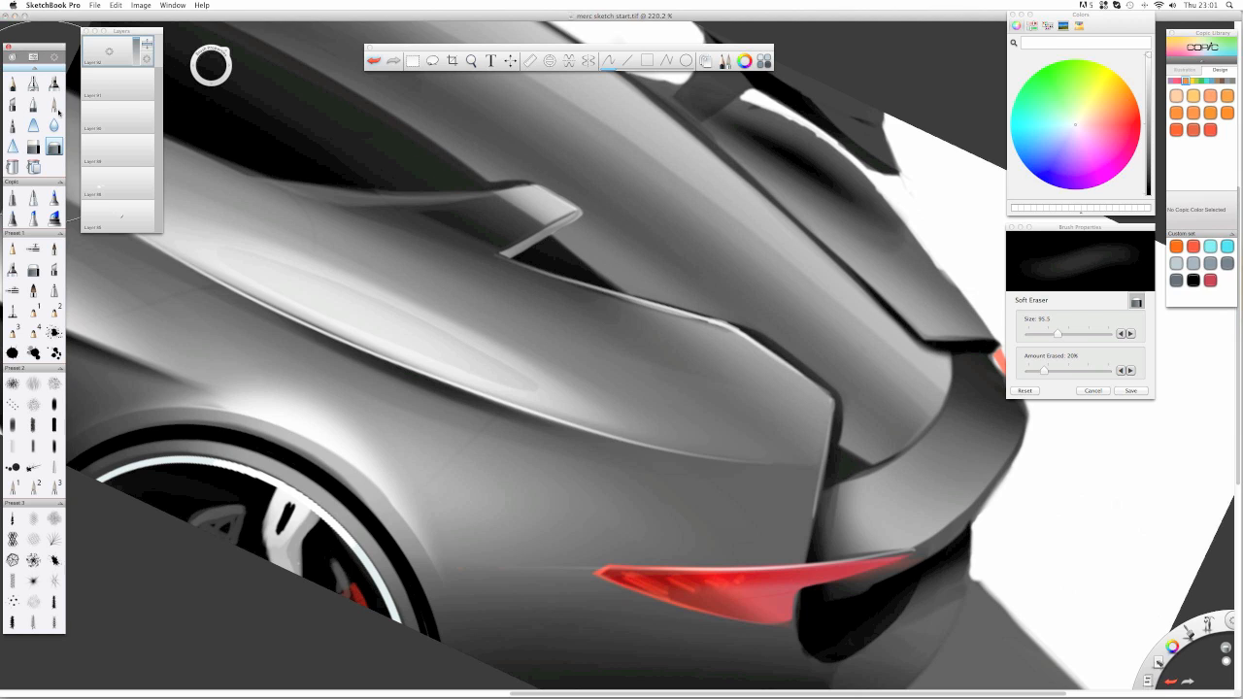
- Refine the fin tip's white edge line with a smaller Hard Eraser, using sizes 2.0 and 6.9
click(33, 145)
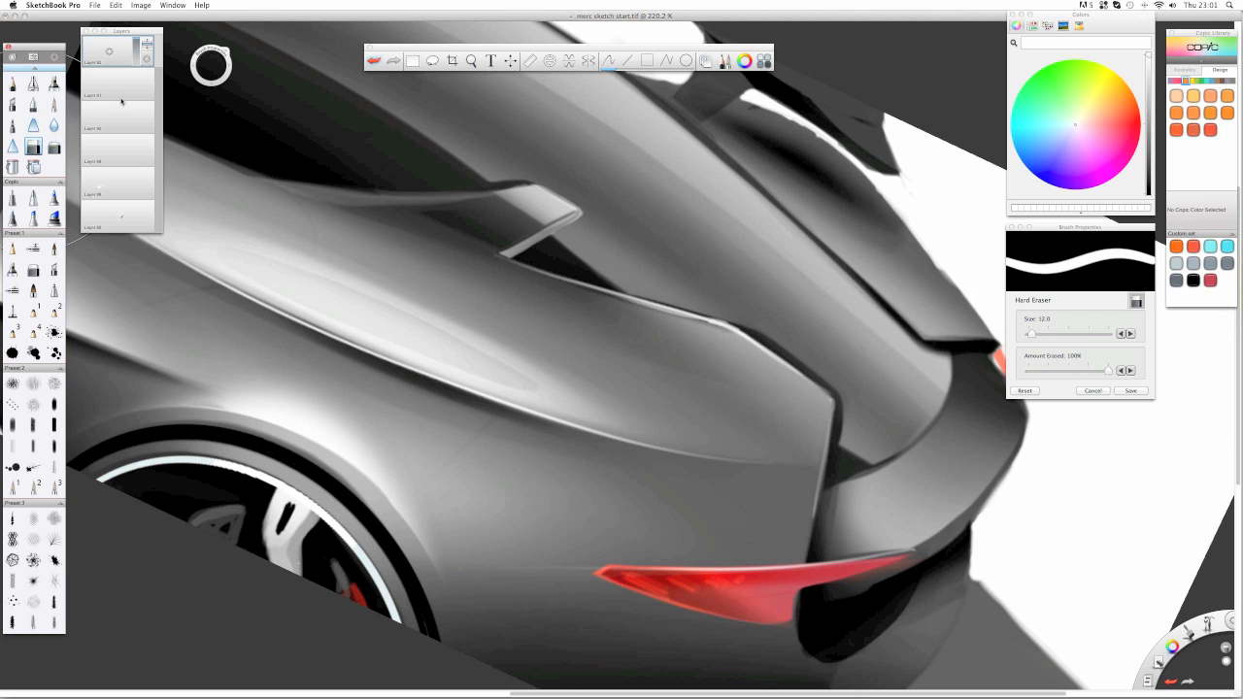
mouse_move(215, 68)
mouse_down()
mouse_move(218, 83)
mouse_move(214, 75)
mouse_up()
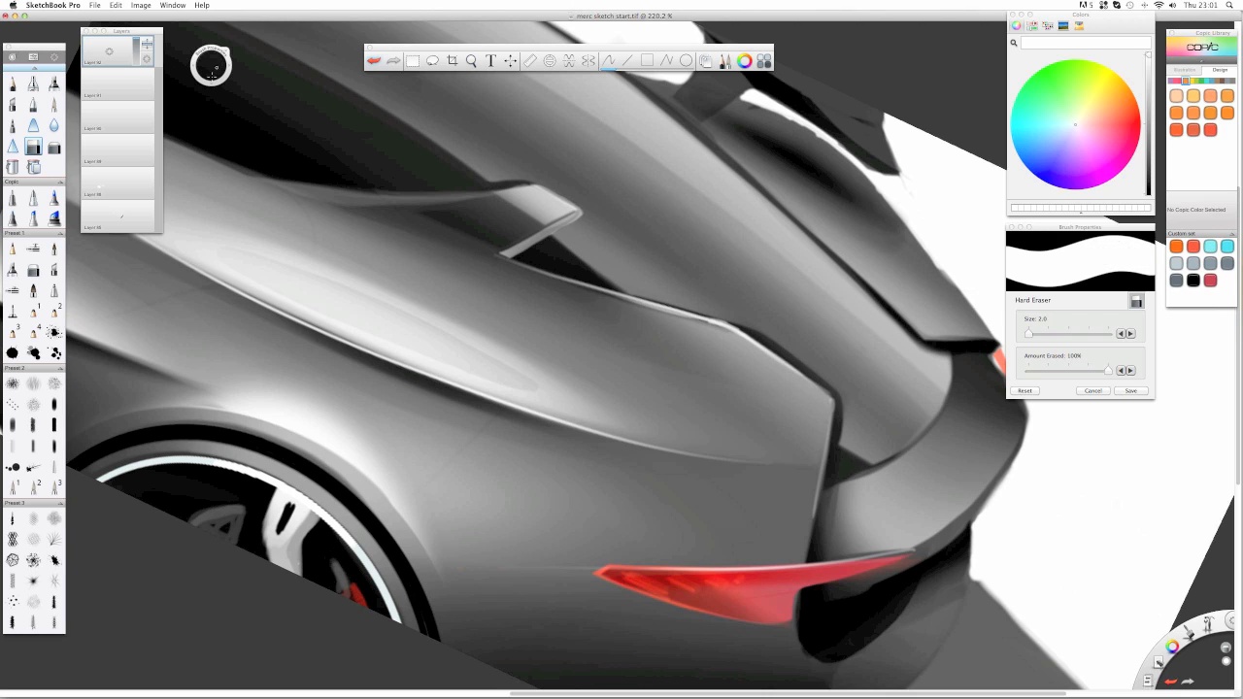
key(space)
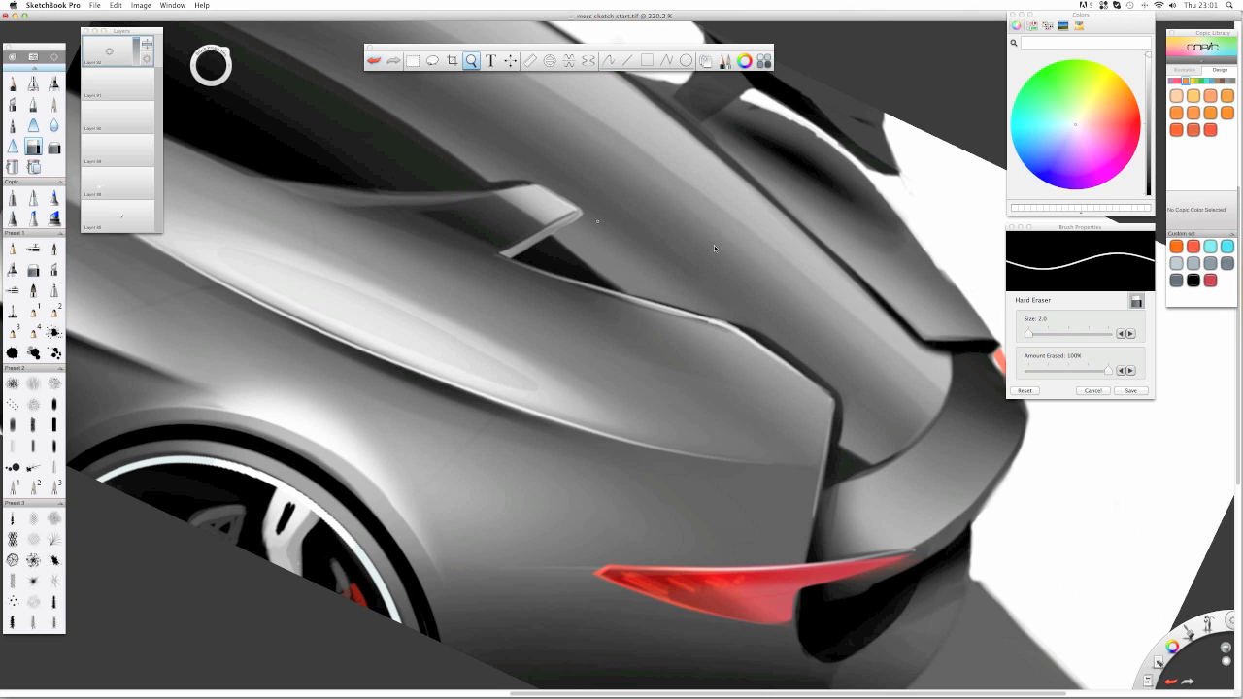
drag(1030, 334, 1028, 334)
key(space)
drag(407, 162, 666, 202)
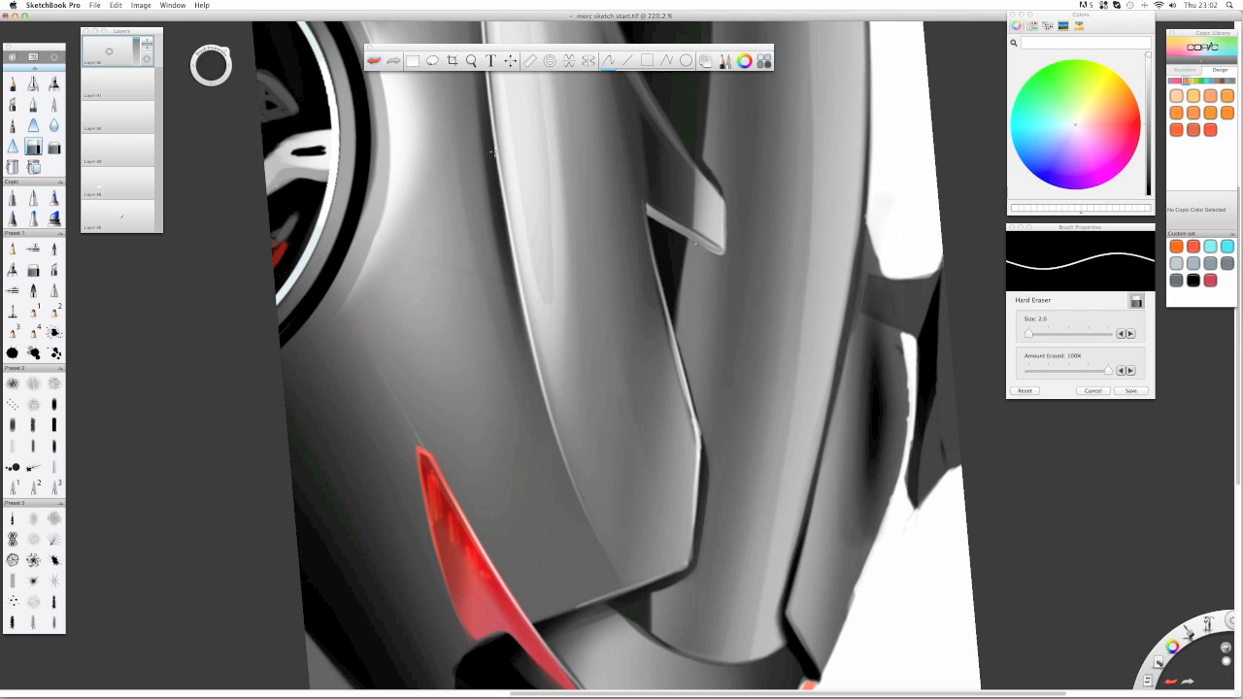
click(106, 80)
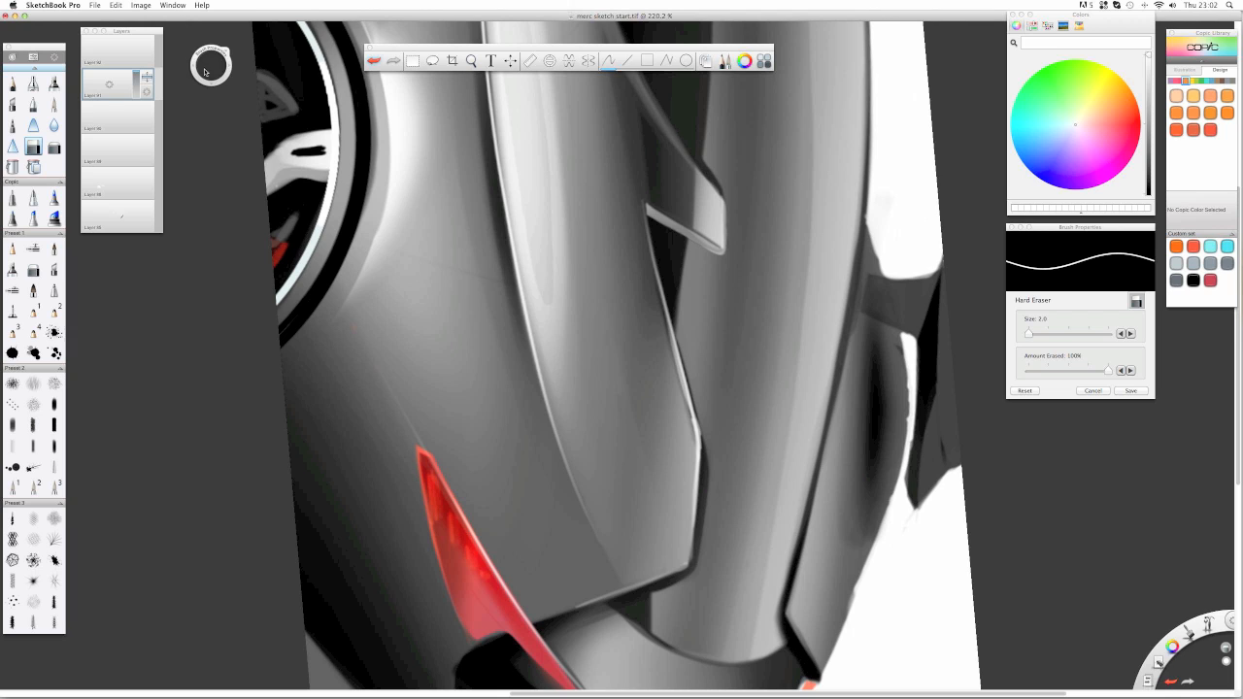
drag(205, 72, 137, 170)
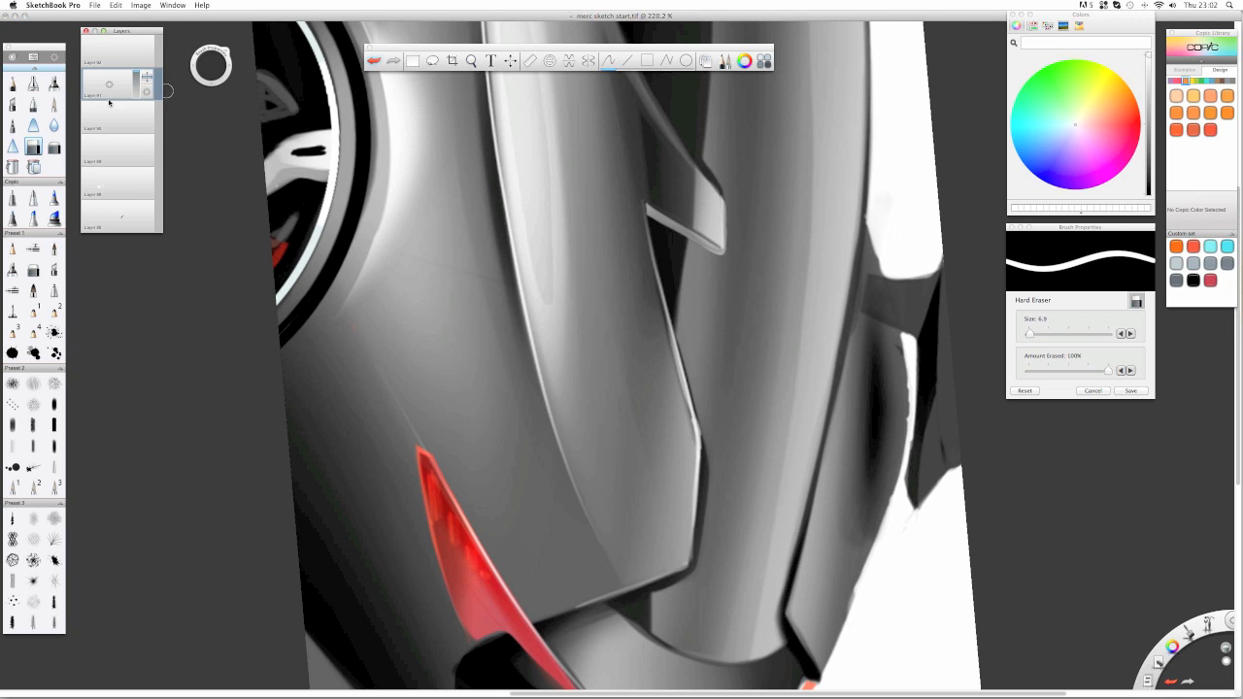
click(114, 58)
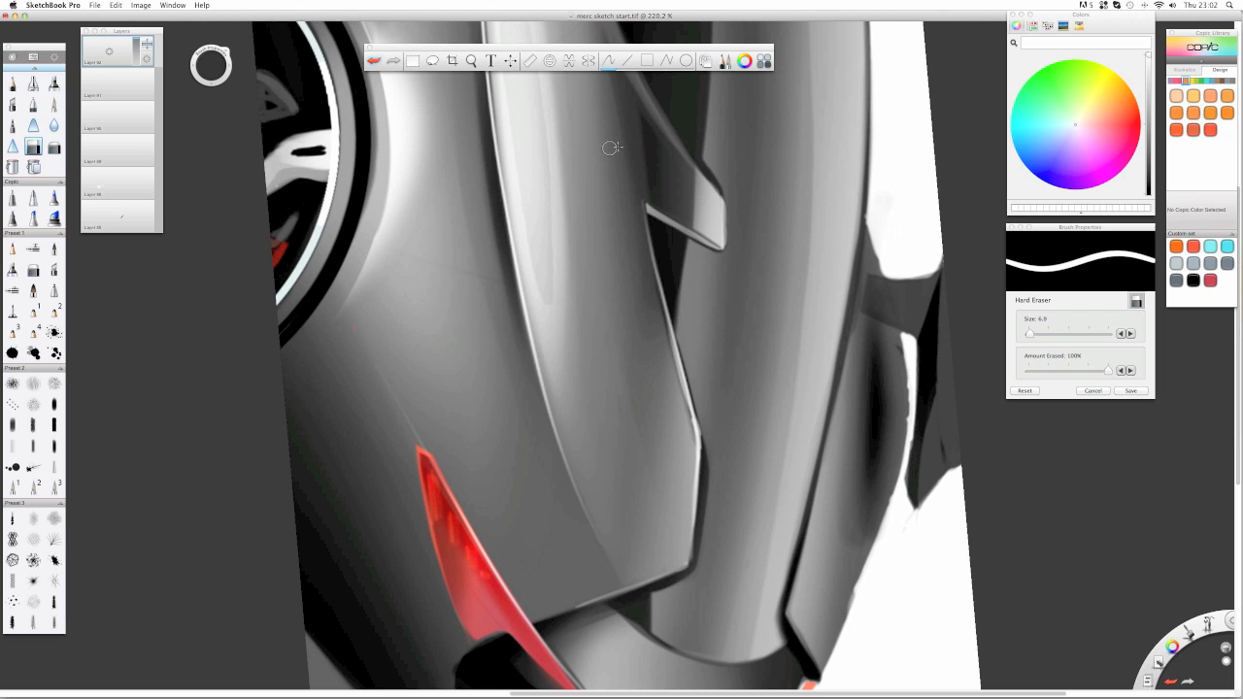
- On a new layer, draw a thick white Pencil stroke along the fin's upper edge at hardness/size 10B/9.6, and lower the layer opacity to 62%
key(space)
drag(632, 132, 516, 274)
click(106, 59)
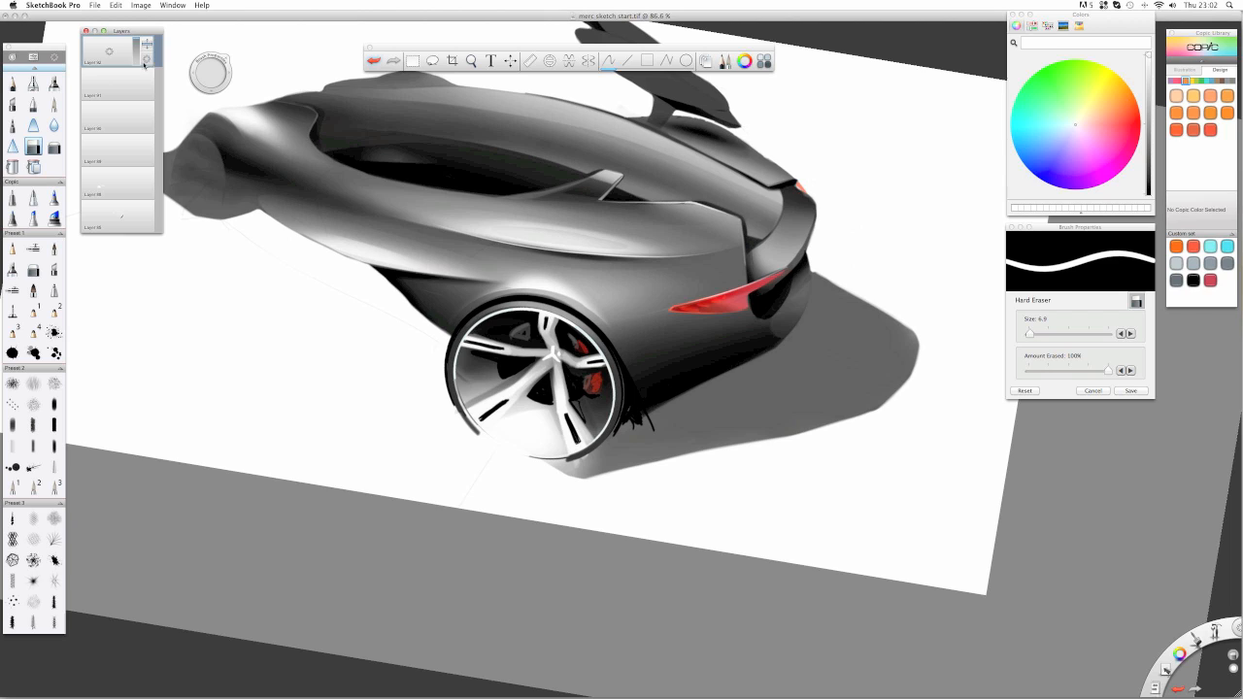
drag(136, 53, 135, 52)
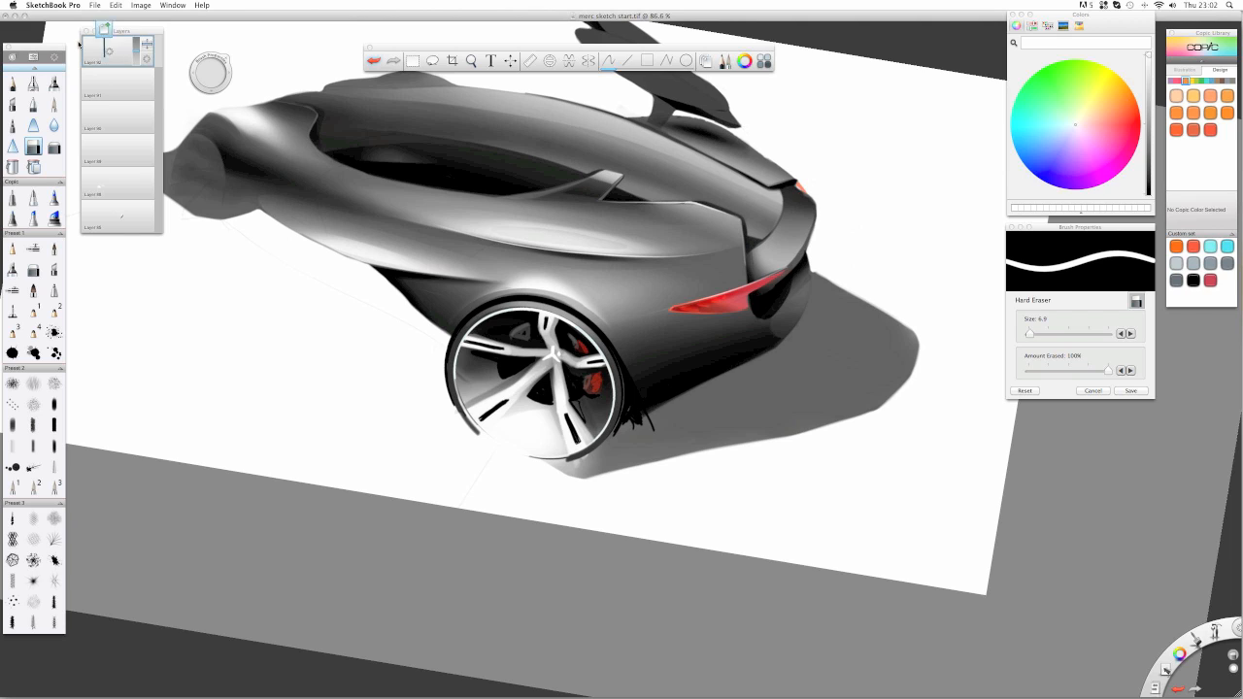
click(33, 83)
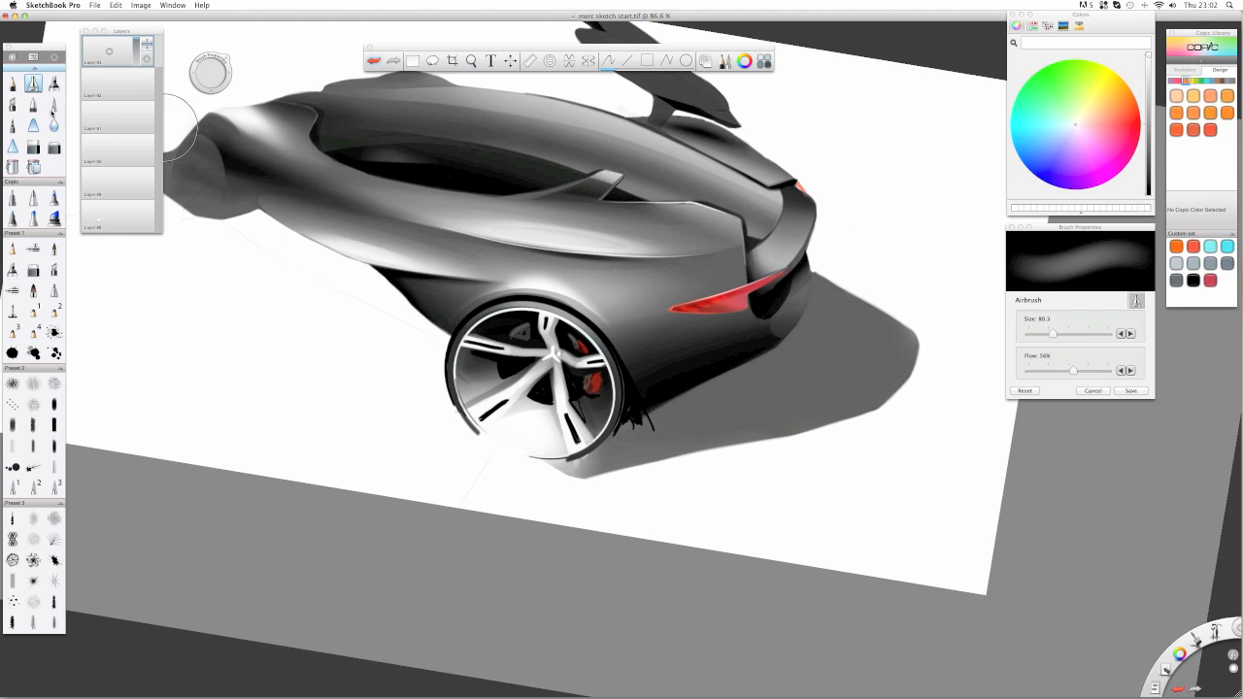
click(12, 84)
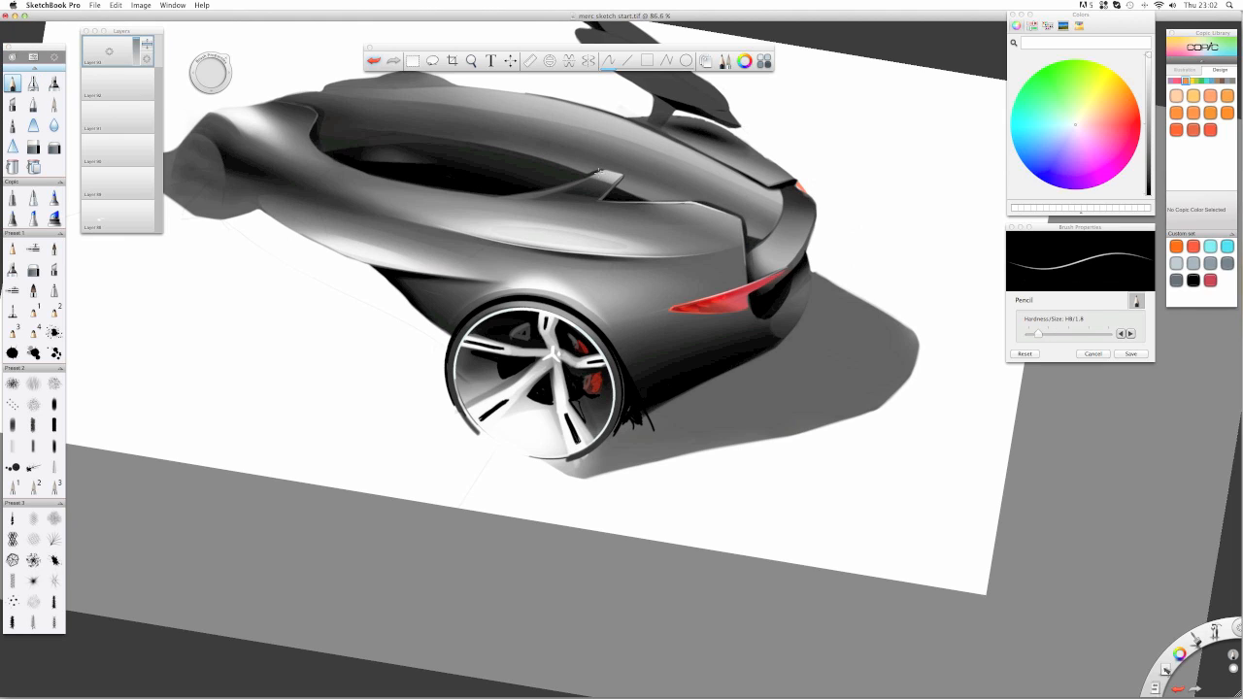
drag(599, 171, 492, 200)
key(super+z)
drag(201, 74, 296, 134)
mouse_move(204, 75)
mouse_down()
mouse_move(342, 169)
mouse_move(570, 178)
mouse_move(479, 205)
mouse_up()
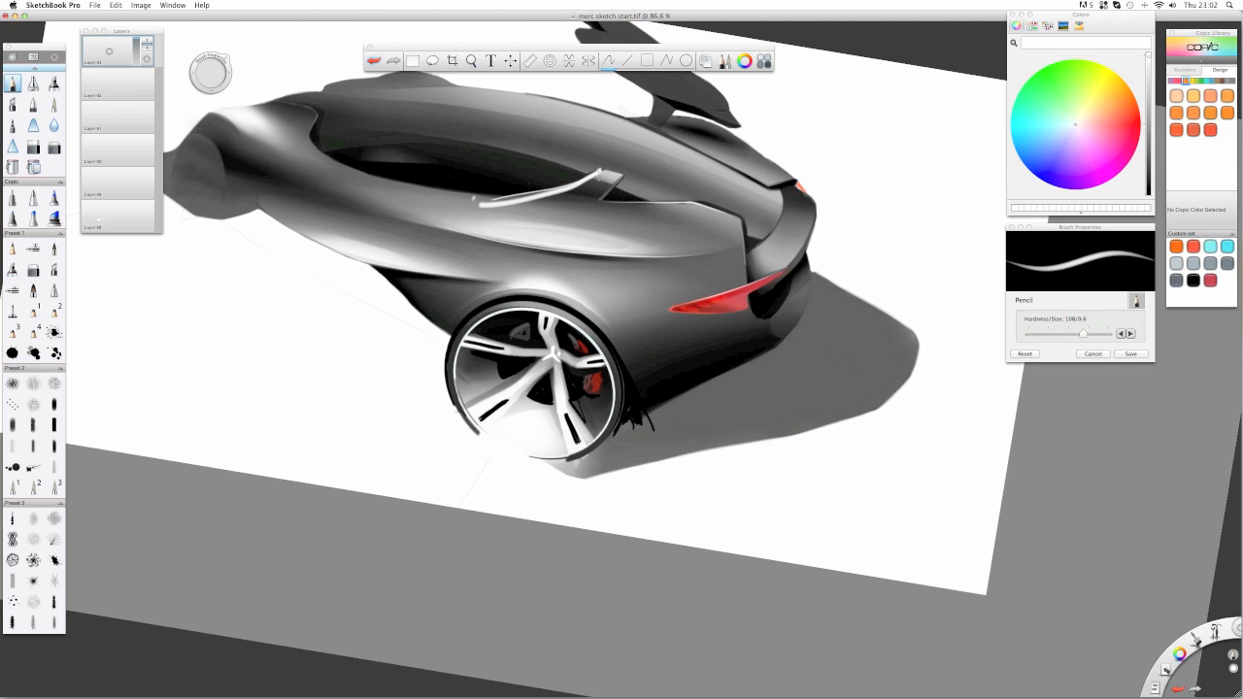
drag(600, 172, 475, 199)
mouse_move(490, 198)
mouse_down()
mouse_move(603, 169)
mouse_move(522, 194)
mouse_up()
drag(136, 45, 136, 58)
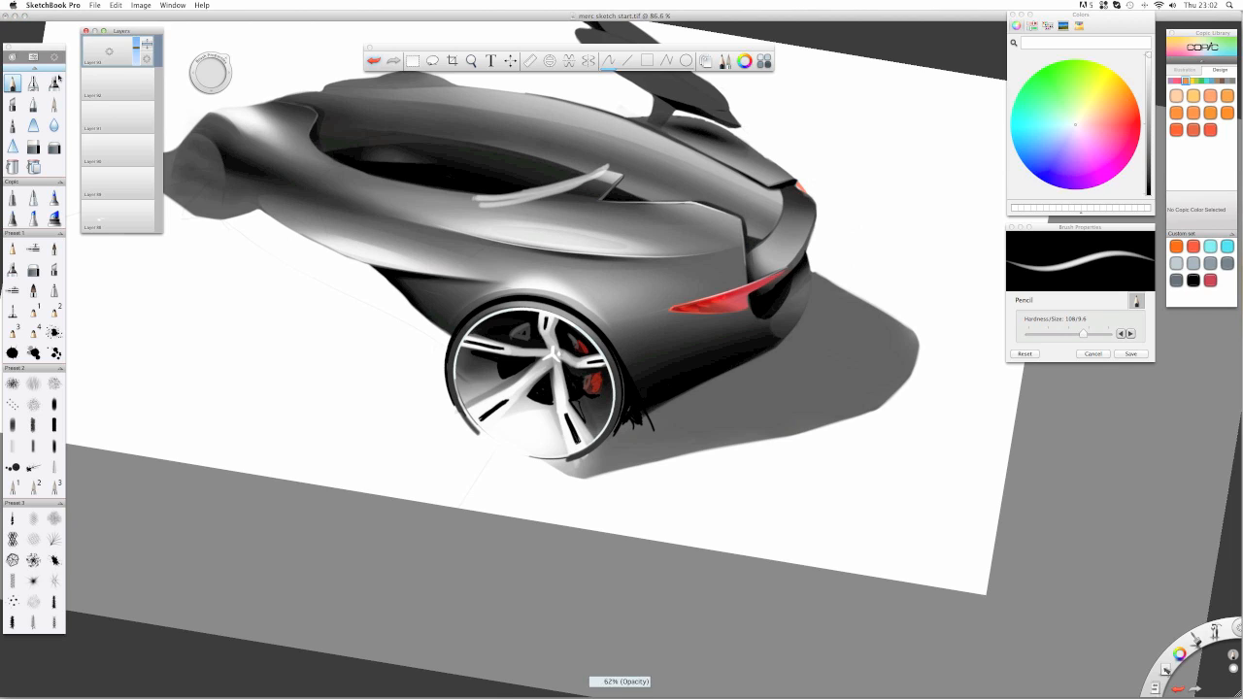
- Trim the thick fin highlight to the fin's upper edge with the Hard Eraser at size 6.9, undoing inaccurate cuts
click(33, 105)
click(33, 146)
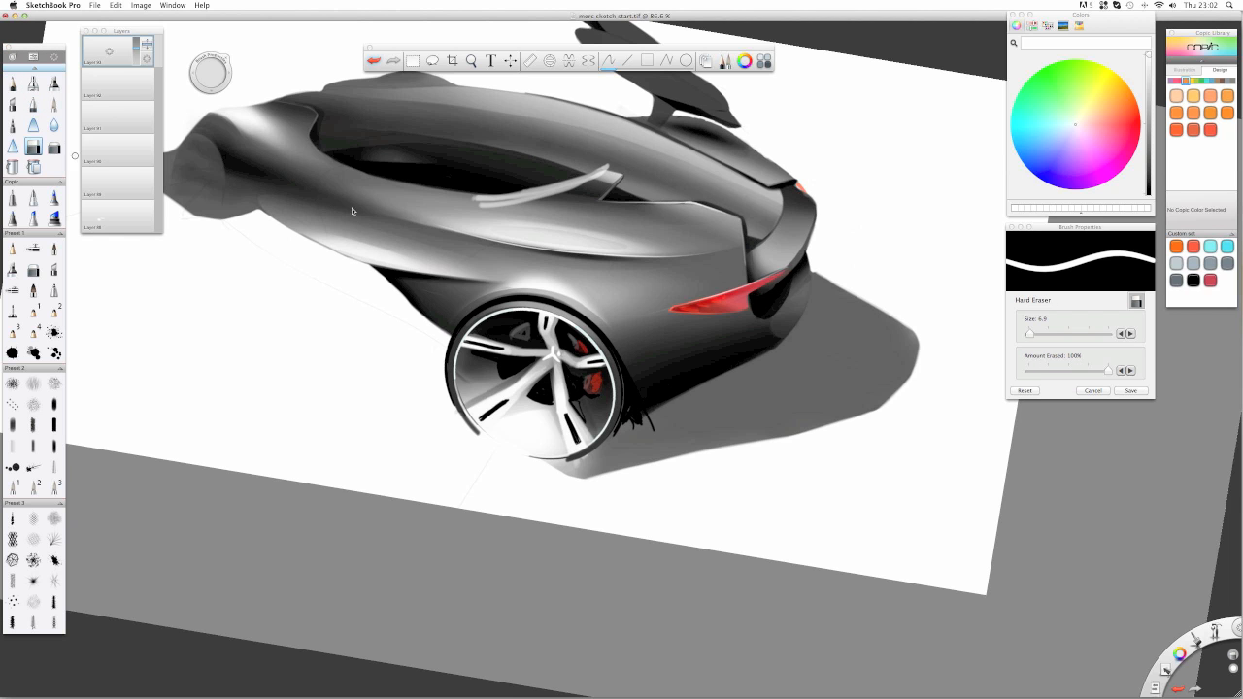
key(space)
mouse_move(514, 200)
mouse_down()
mouse_move(701, 180)
mouse_move(679, 337)
mouse_up()
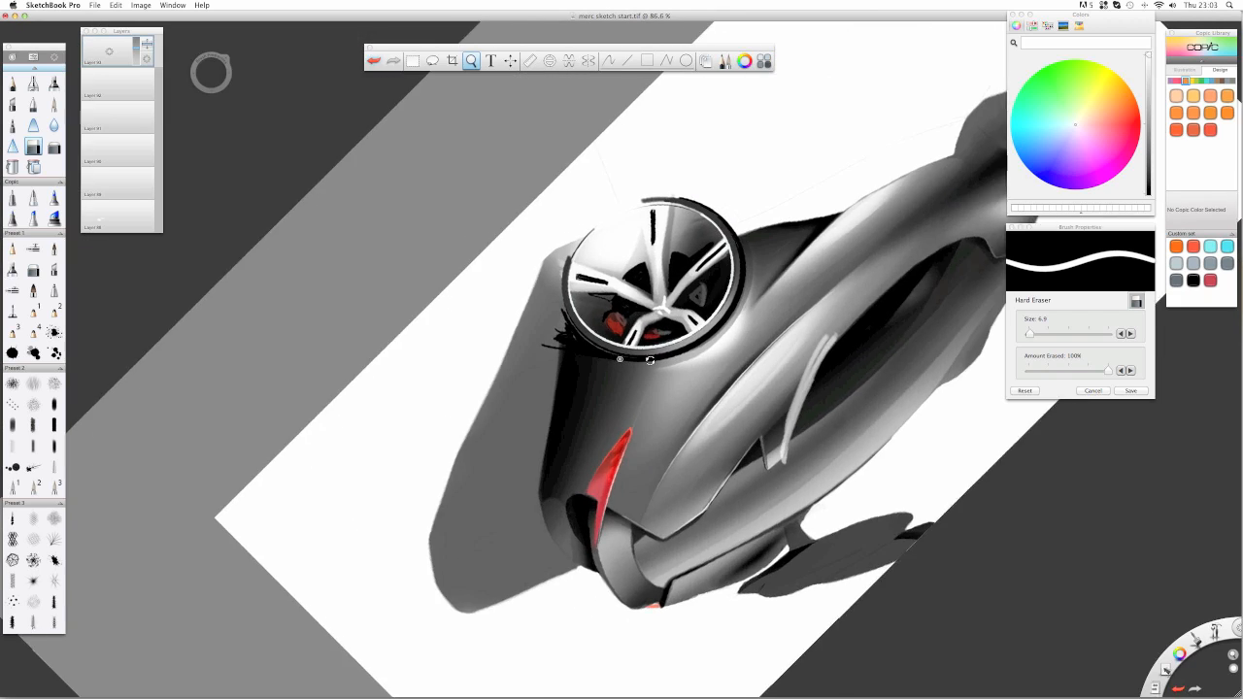
drag(665, 354, 417, 153)
mouse_move(576, 282)
mouse_down()
mouse_move(419, 298)
mouse_move(607, 279)
mouse_move(574, 278)
mouse_up()
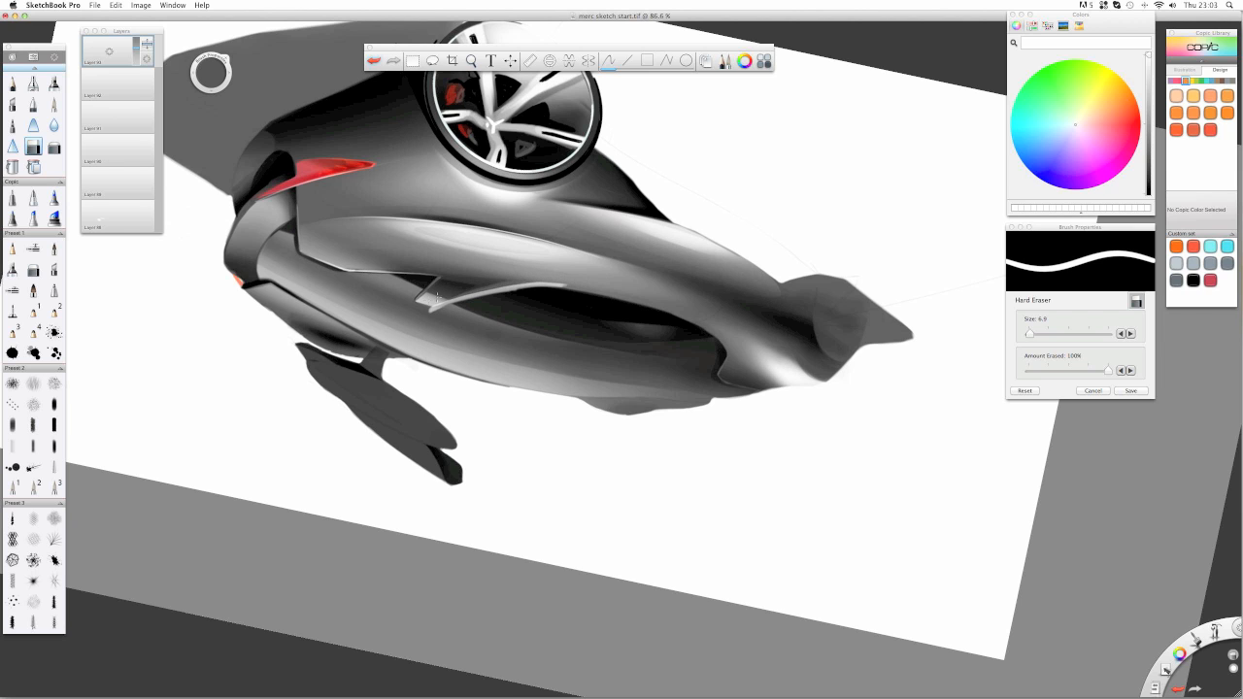
key(space)
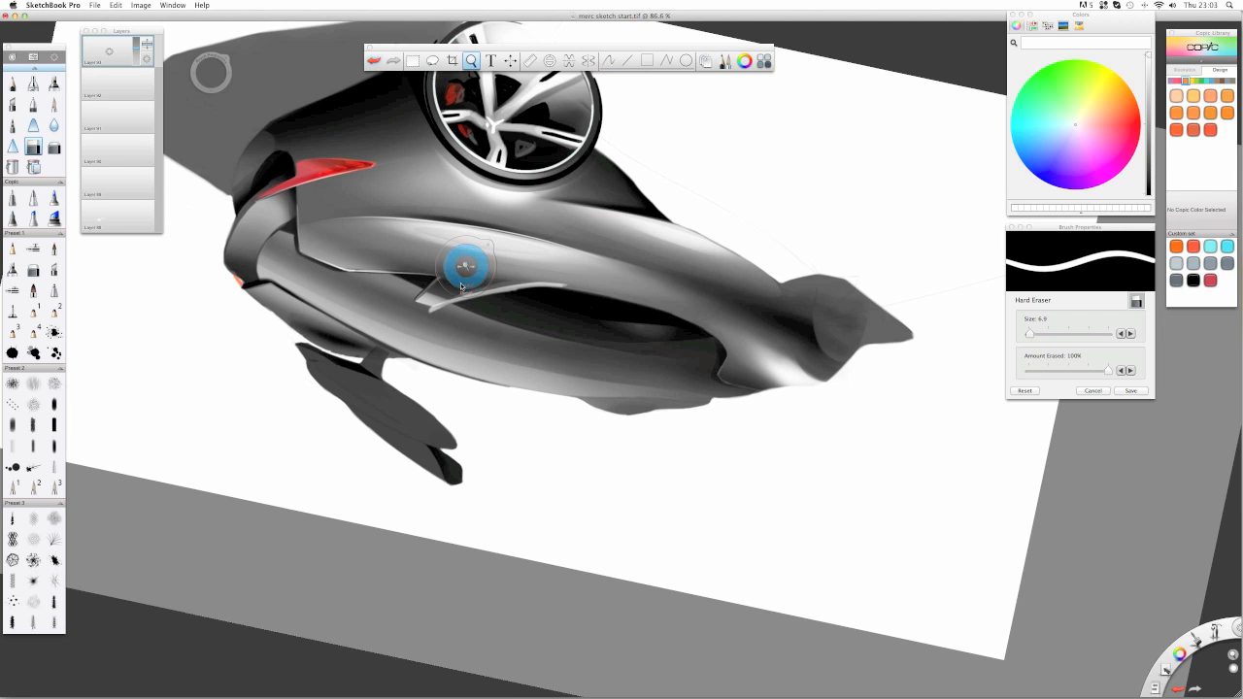
mouse_move(466, 269)
mouse_down()
mouse_move(474, 244)
mouse_move(472, 261)
mouse_move(649, 370)
mouse_up()
key(super+z)
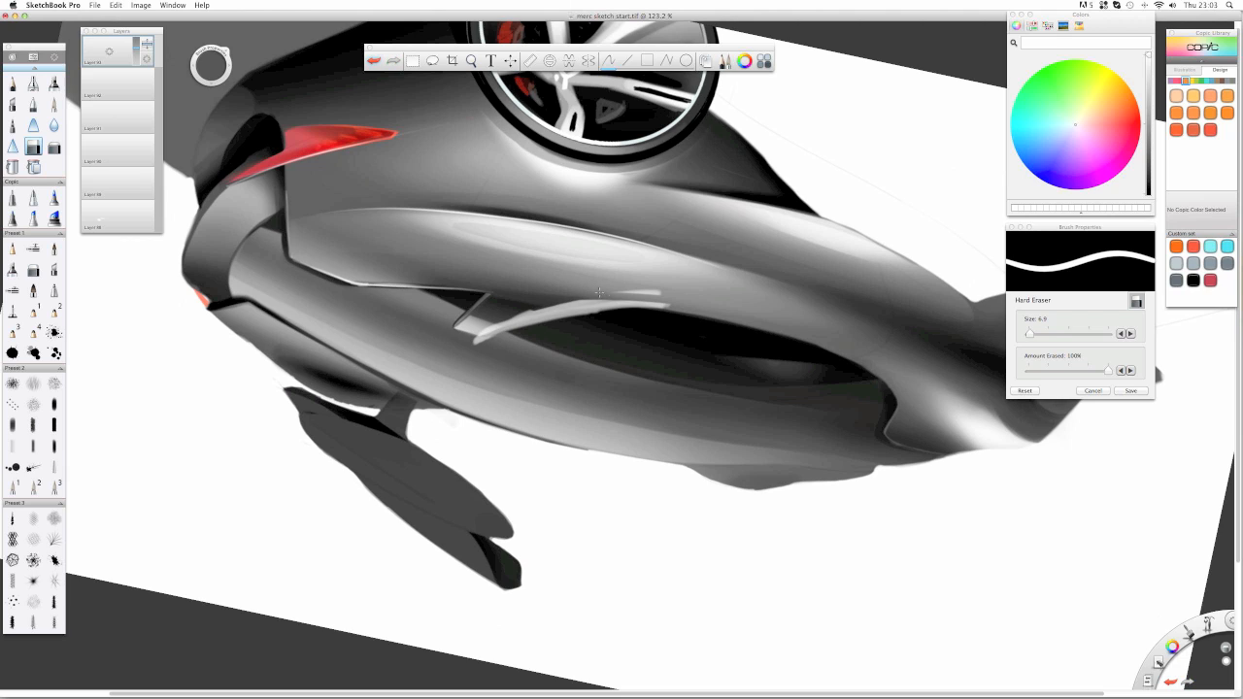
mouse_move(574, 299)
mouse_down()
mouse_move(489, 344)
mouse_move(565, 317)
mouse_move(680, 311)
mouse_move(594, 312)
mouse_move(514, 332)
mouse_up()
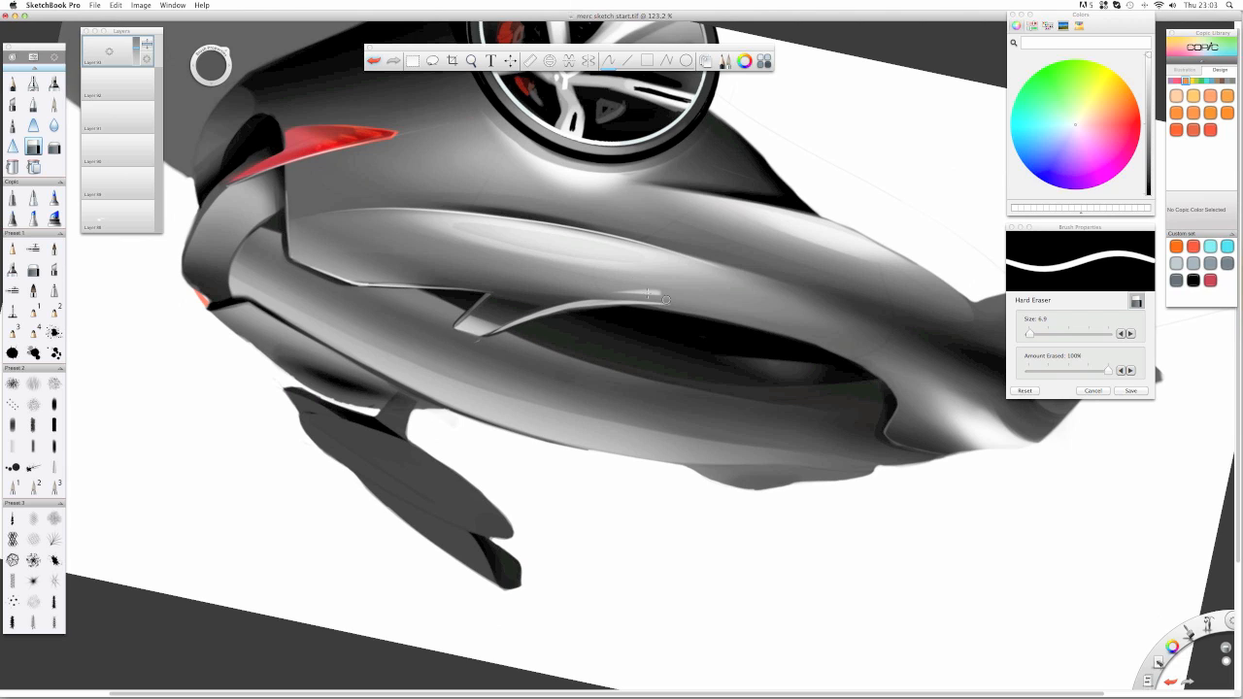
key(super+z)
- Fade the thick white highlight on the fin's upper edge with the Soft Eraser at 20% amount erased
key(space)
drag(494, 222, 616, 355)
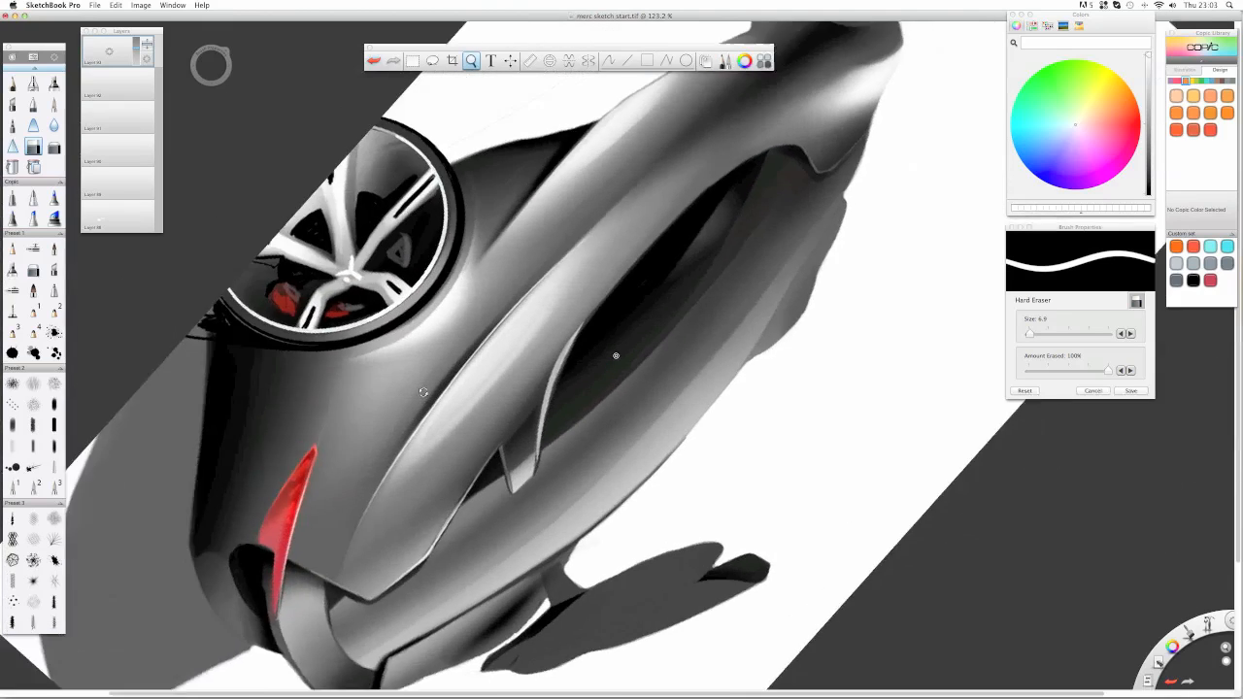
mouse_move(423, 391)
mouse_down()
mouse_move(626, 367)
mouse_move(643, 339)
mouse_move(641, 358)
mouse_move(621, 362)
mouse_move(642, 367)
mouse_up()
click(55, 147)
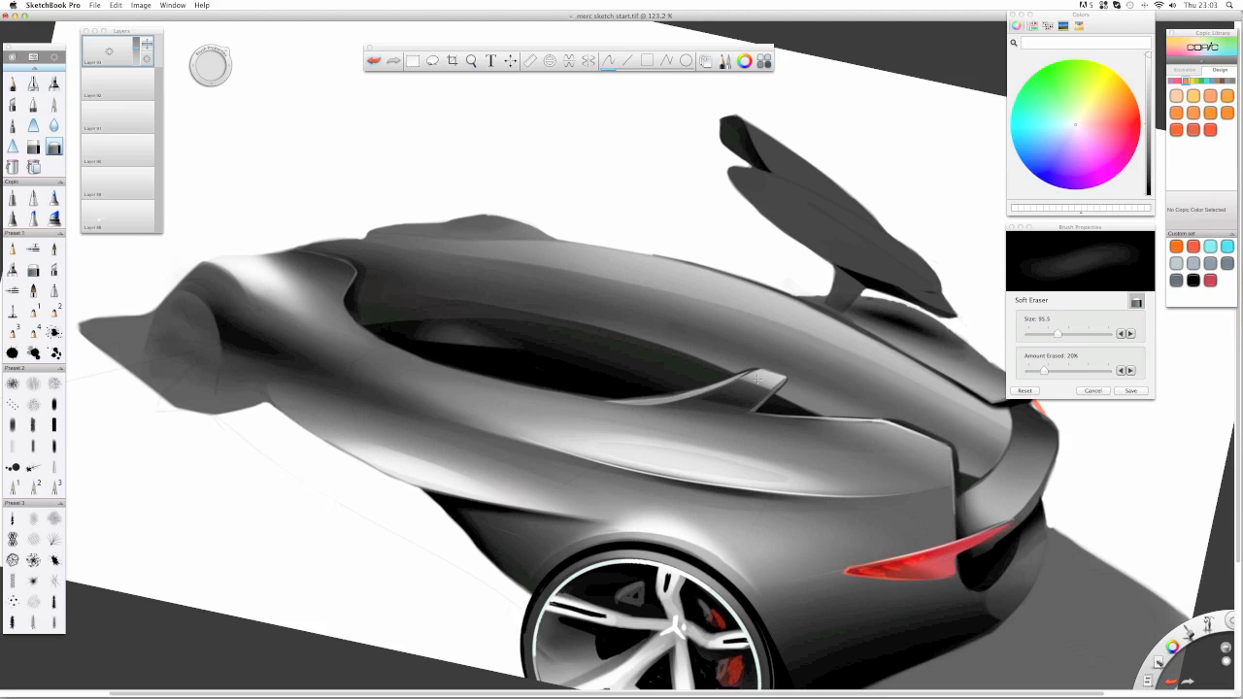
key(z)
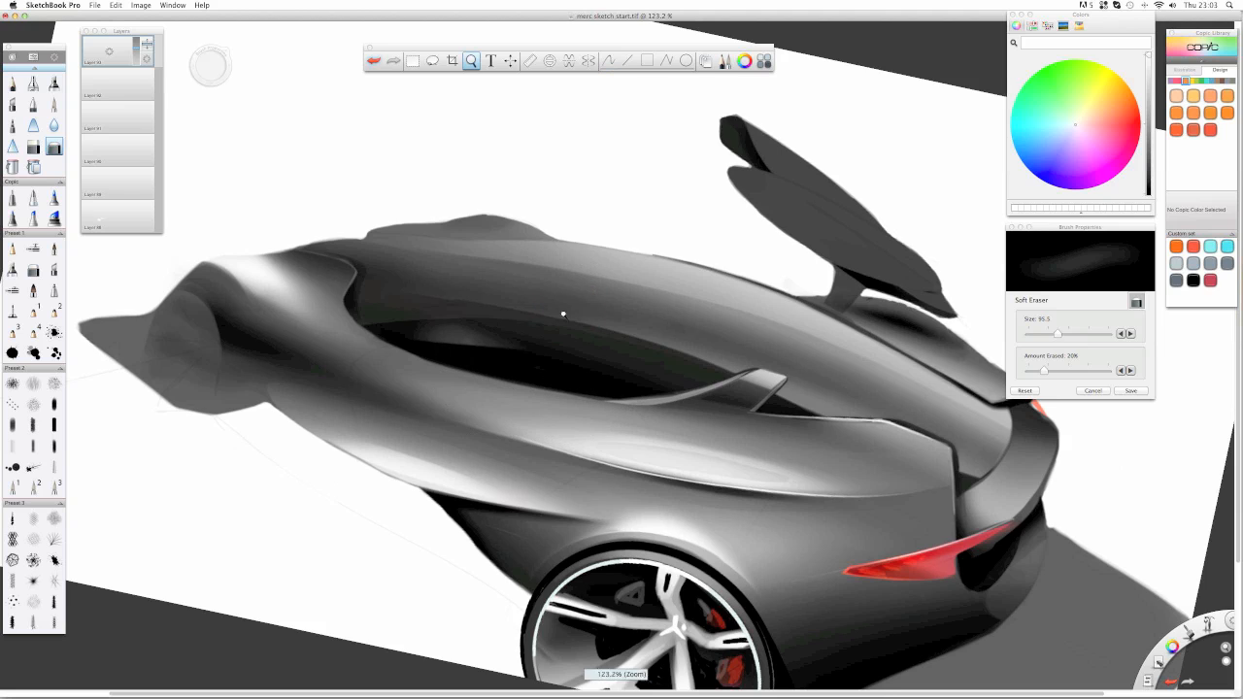
drag(563, 314, 533, 289)
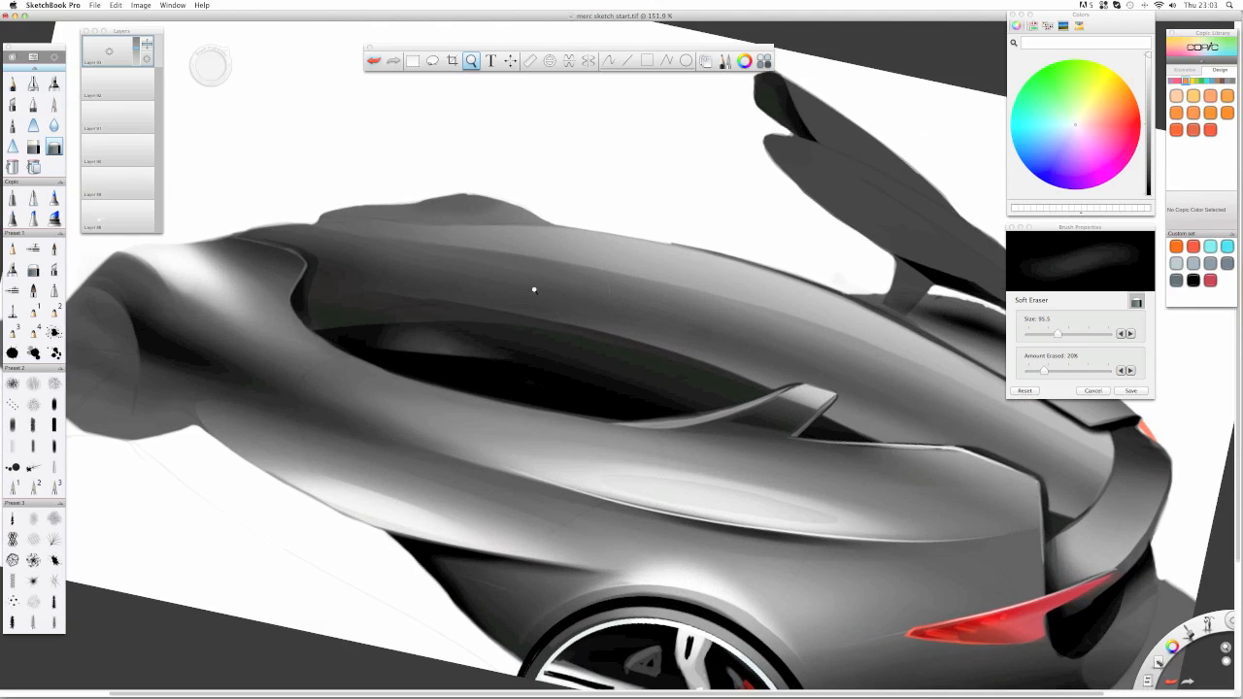
mouse_move(459, 268)
mouse_down()
mouse_move(460, 255)
mouse_move(627, 233)
mouse_move(709, 290)
mouse_move(718, 352)
mouse_move(602, 372)
mouse_move(407, 487)
mouse_up()
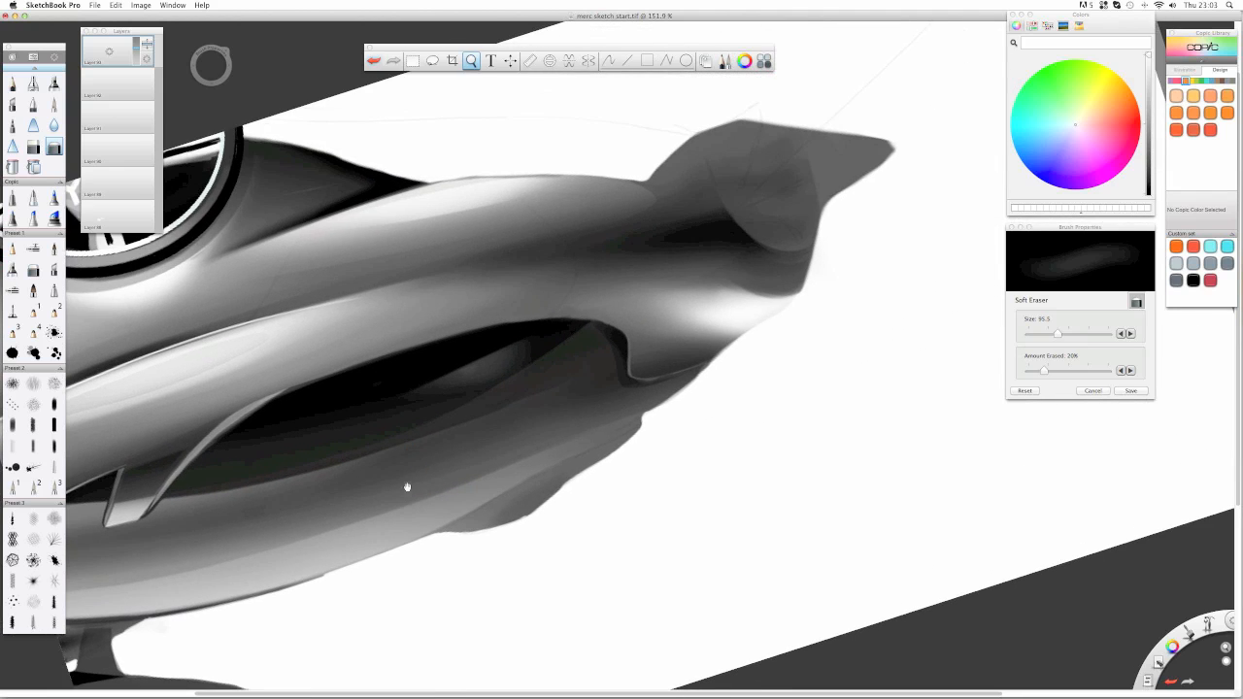
- Add a new layer for the cockpit edge highlight and set the Pencil's hardness/size to 4B/4.7, undoing the oversized trial stroke
drag(109, 51, 108, 29)
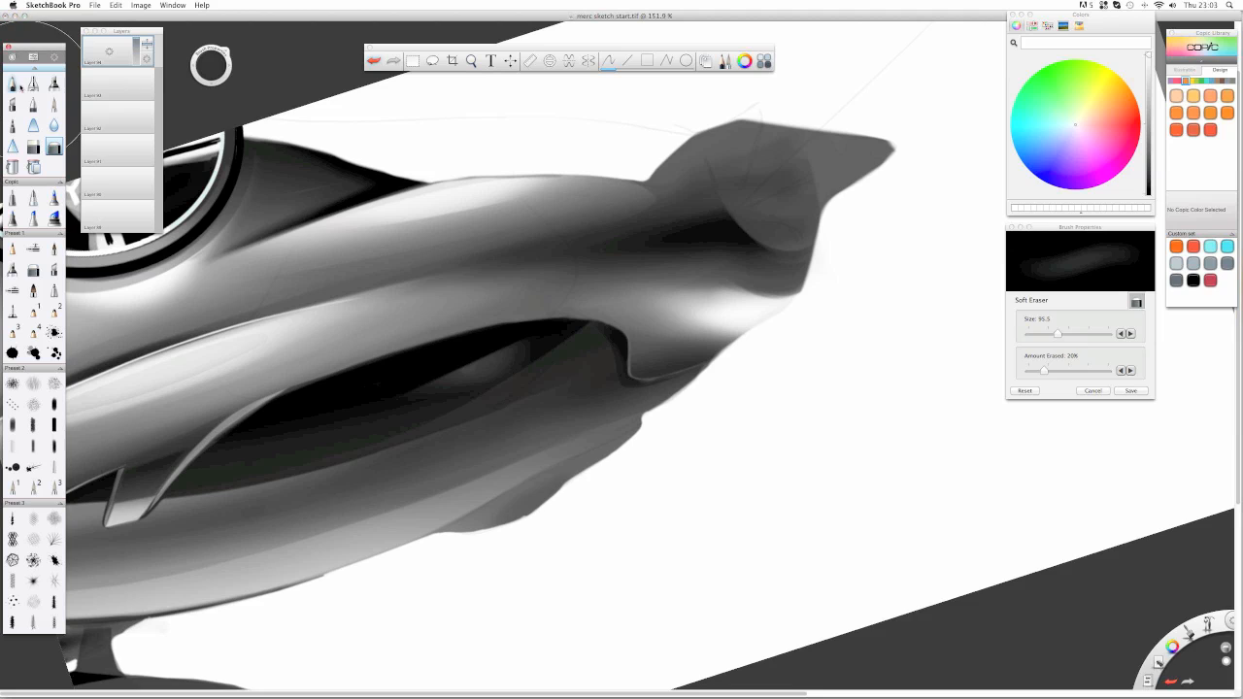
click(12, 84)
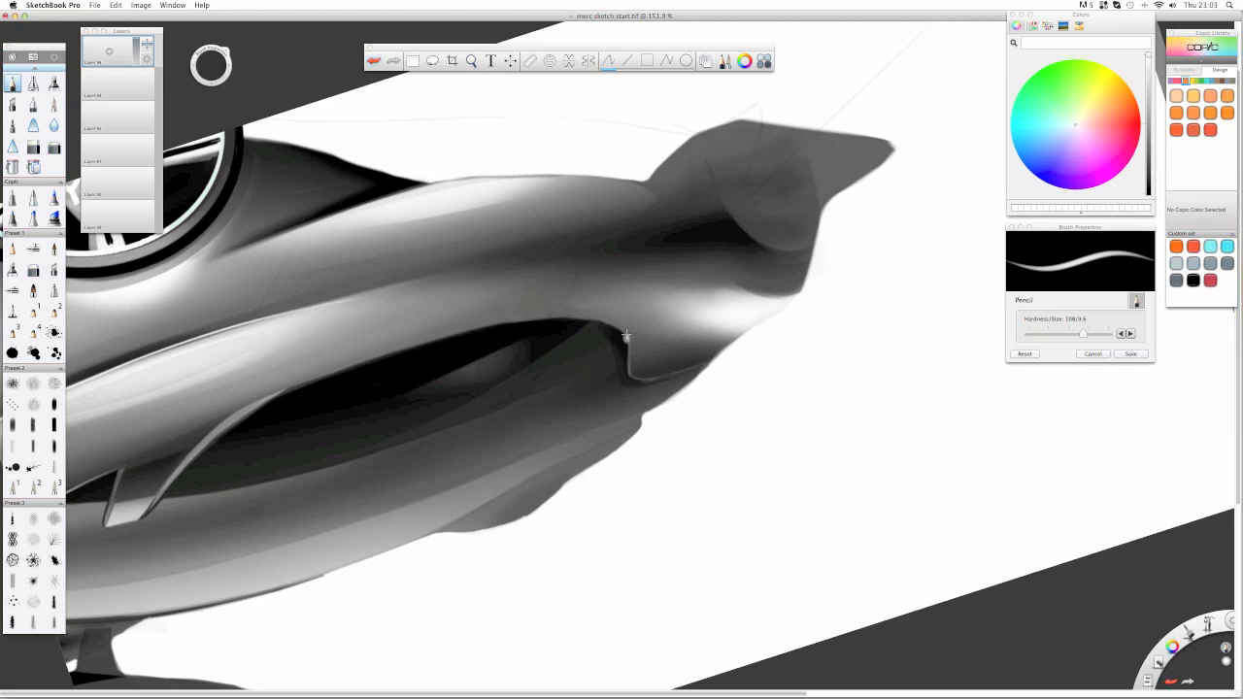
drag(626, 335, 483, 322)
key(super+z)
key(bracketleft)
key(bracketleft)
key(bracketleft)
key(bracketleft)
key(bracketleft)
key(bracketleft)
key(bracketleft)
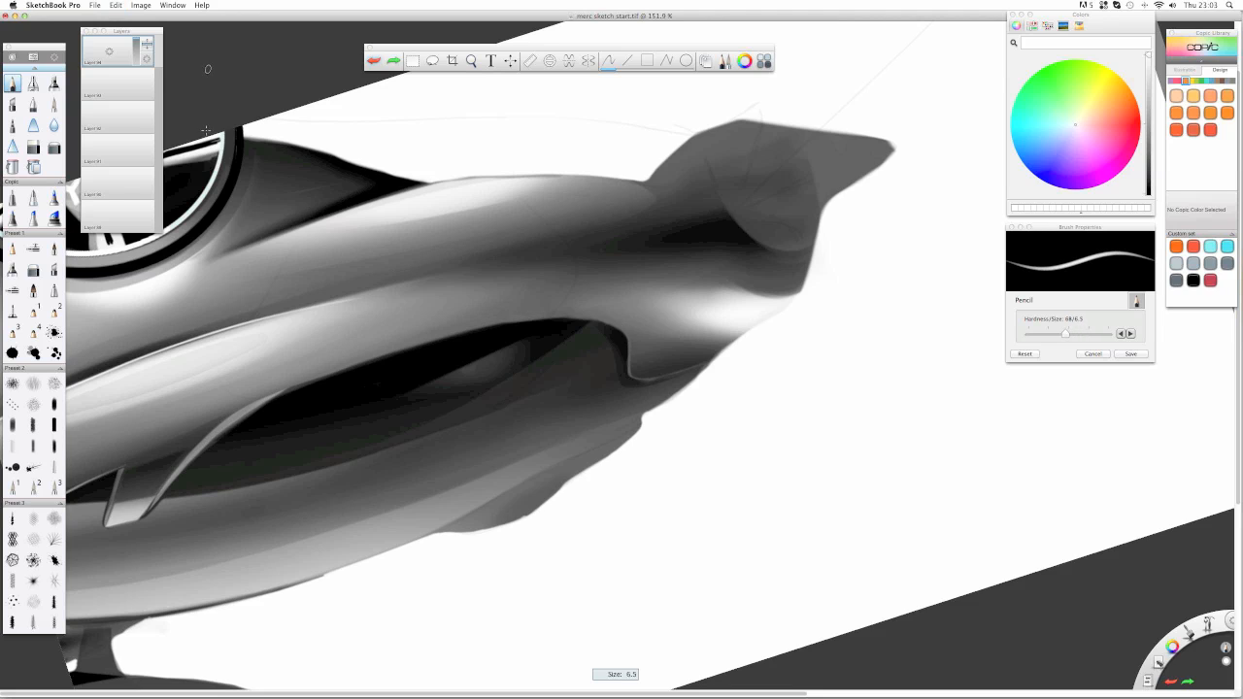
key(bracketright)
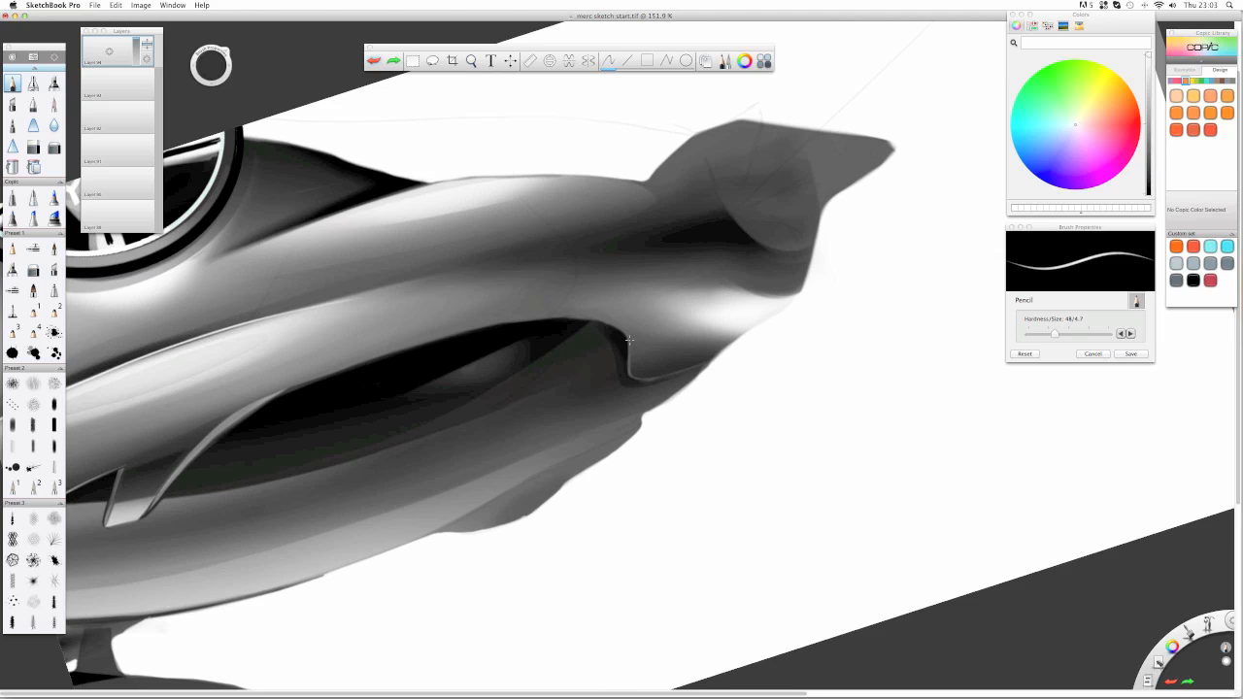
- Draw a white Pencil line along the front curve of the cockpit opening's near-side edge, undoing inaccurate strokes
drag(630, 339, 445, 329)
key(super+z)
drag(619, 329, 456, 324)
key(super+z)
mouse_move(629, 341)
mouse_down()
mouse_move(487, 317)
mouse_move(401, 337)
mouse_up()
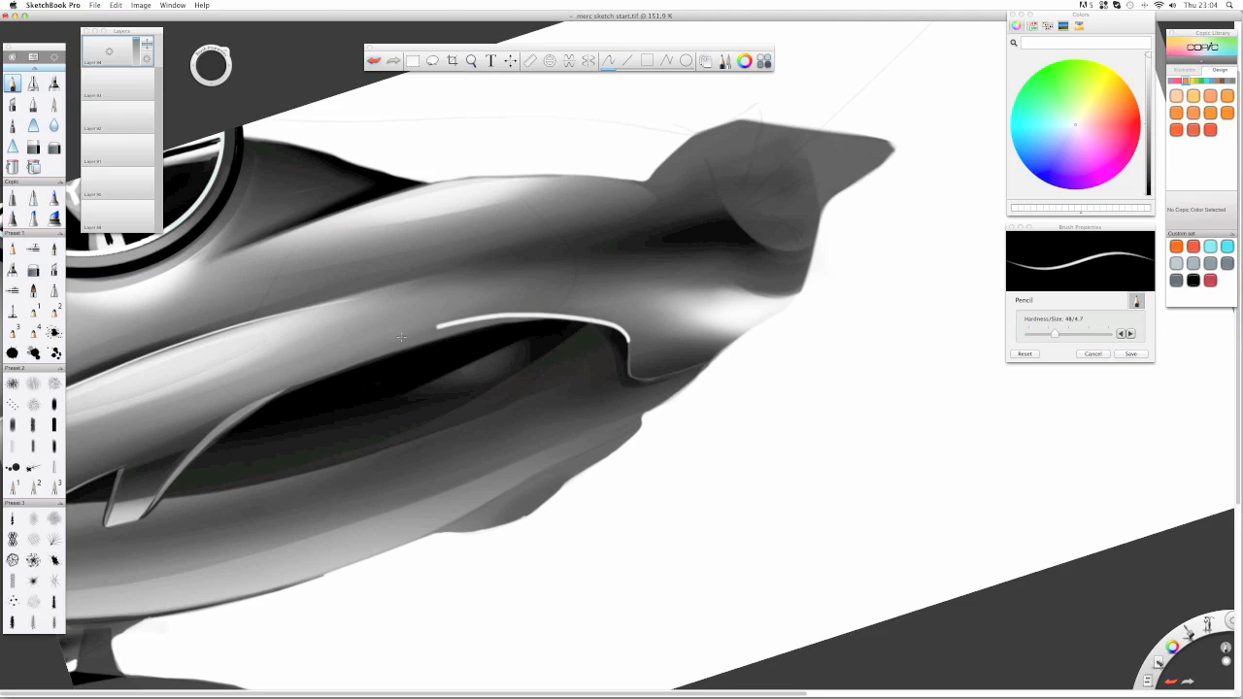
key(super+z)
drag(629, 341, 401, 342)
key(super+z)
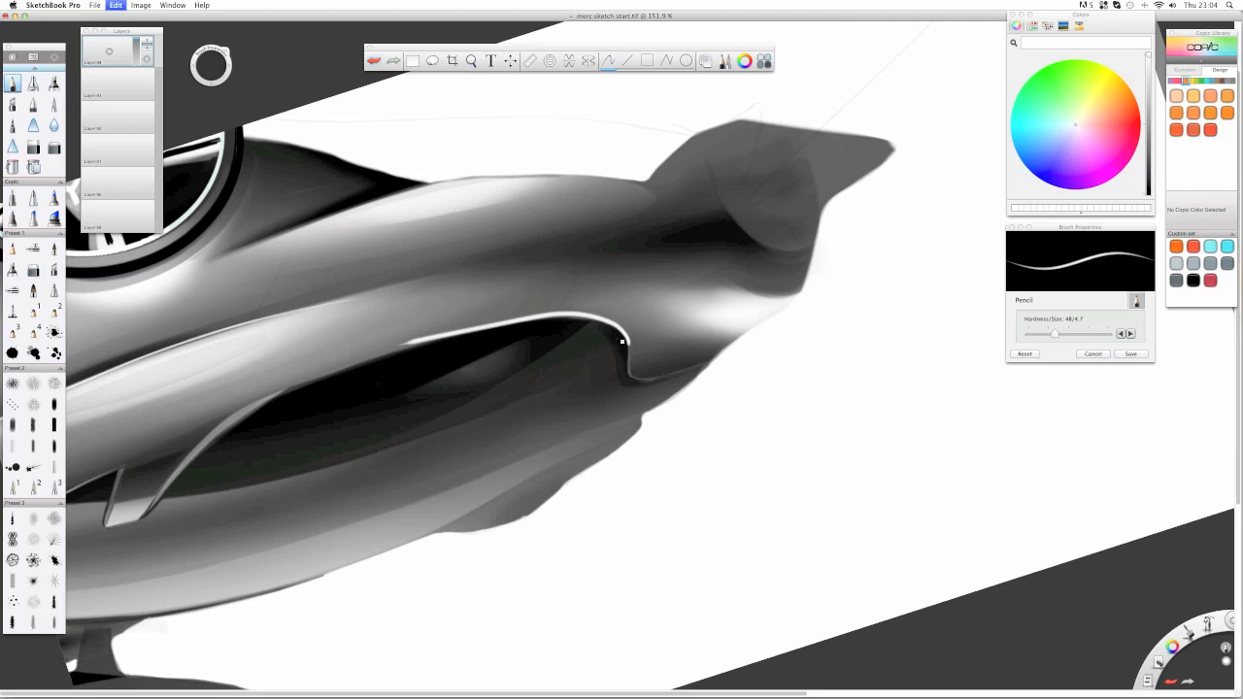
drag(629, 342, 386, 350)
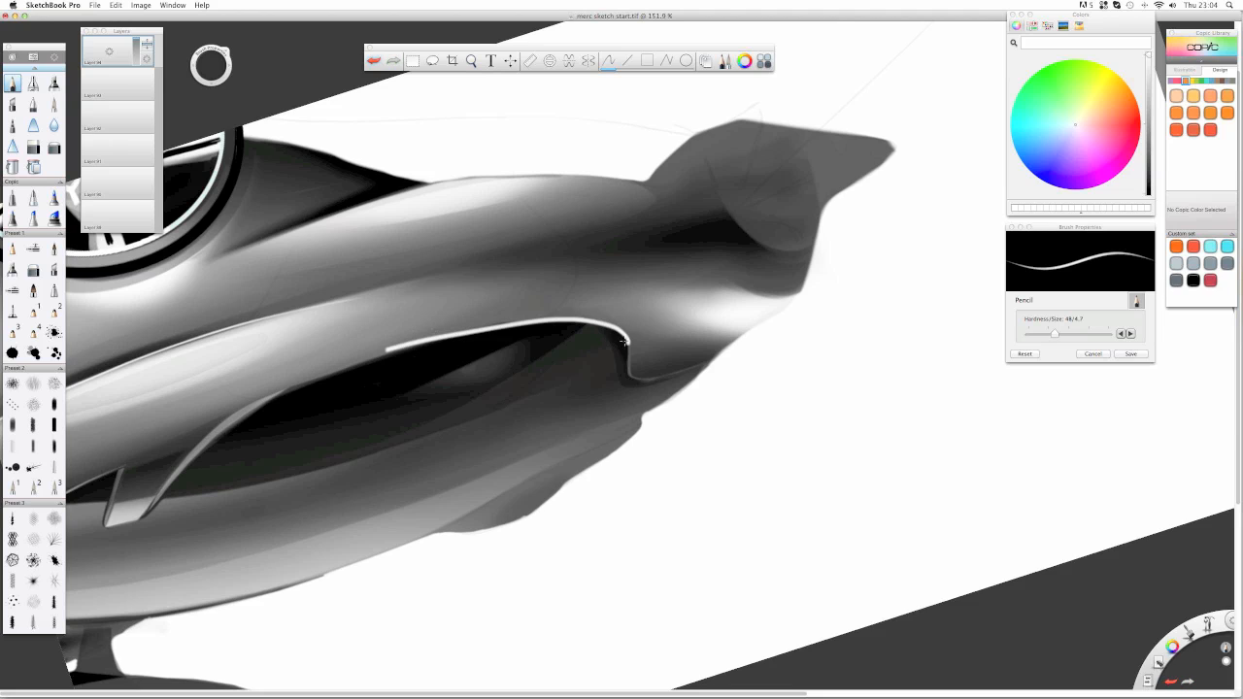
- Continue the white line down the short front panel edge and around its corner, undoing inaccurate strokes
drag(629, 342, 627, 384)
key(super+z)
key(super+z)
key(super+z)
key(super+z)
drag(627, 339, 624, 388)
key(super+z)
drag(628, 342, 626, 386)
drag(631, 384, 664, 385)
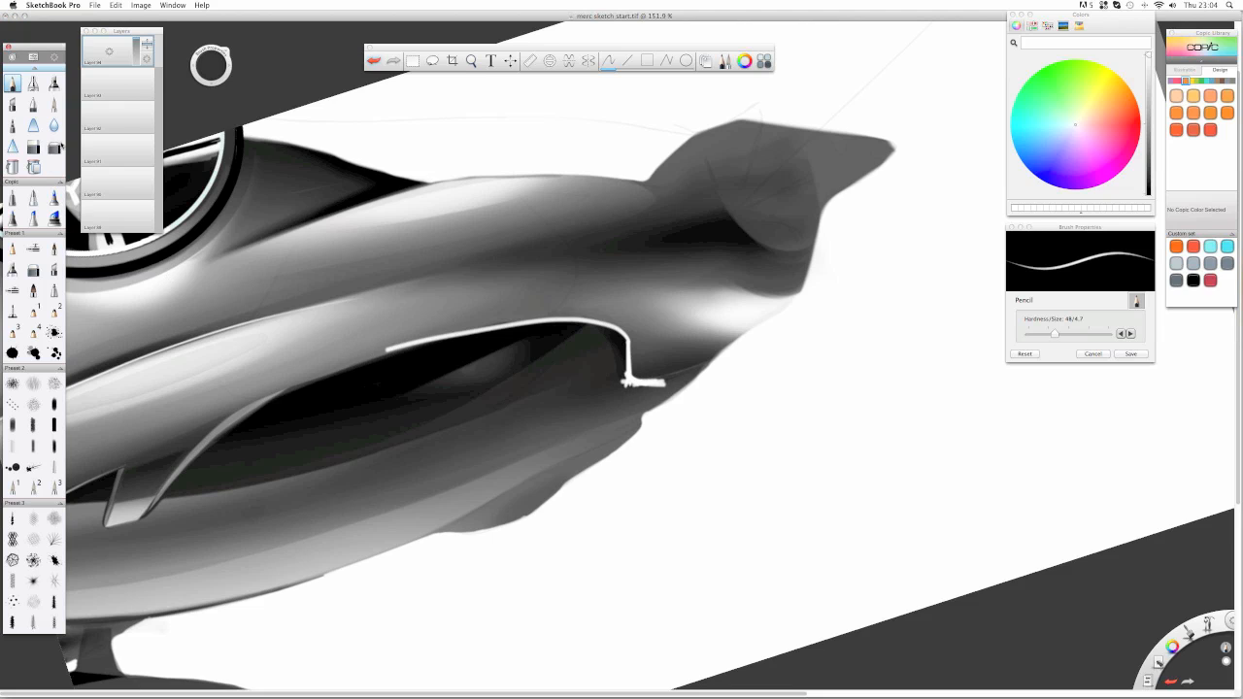
- Fade the rear end of the cockpit edge line with the Soft Eraser and trim its corner overshoot with the Hard Eraser at size 6.9
key(e)
mouse_move(335, 347)
mouse_down()
mouse_move(486, 332)
mouse_move(402, 319)
mouse_up()
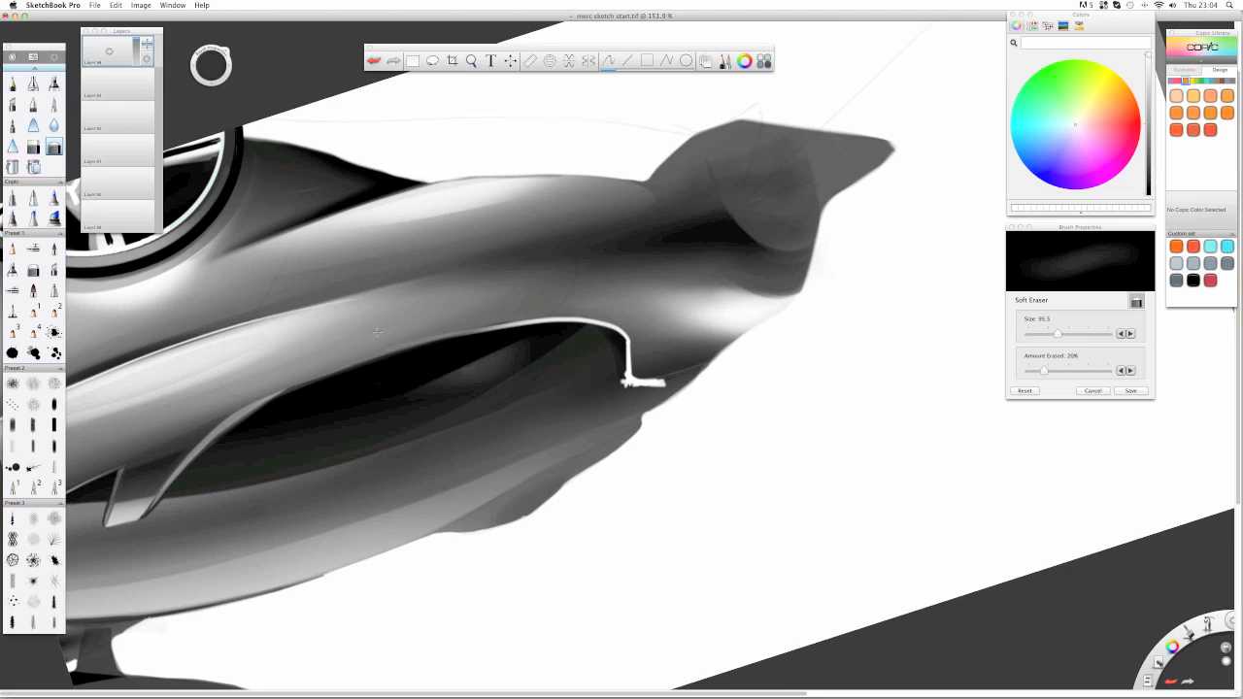
click(33, 146)
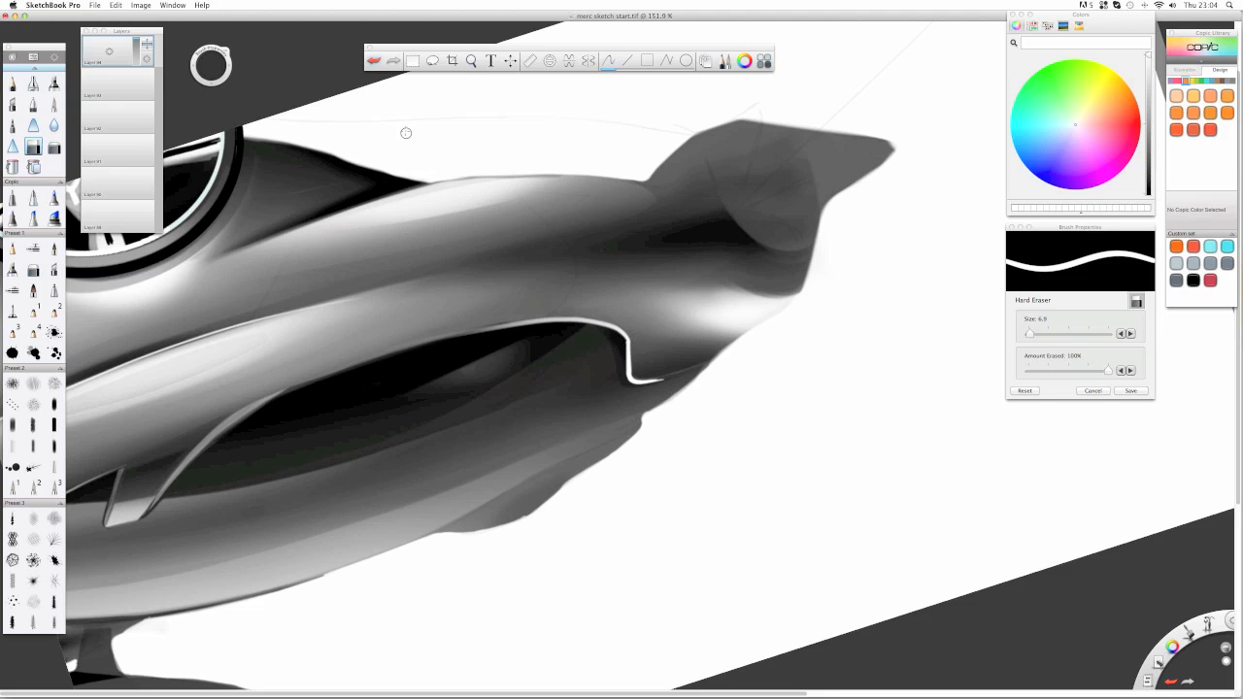
- Soften the whole white line around the cockpit's front corner with the Soft Eraser at 20% amount erased
key(space)
mouse_move(428, 145)
mouse_down()
mouse_move(428, 221)
mouse_move(299, 264)
mouse_move(537, 588)
mouse_move(669, 496)
mouse_move(656, 416)
mouse_up()
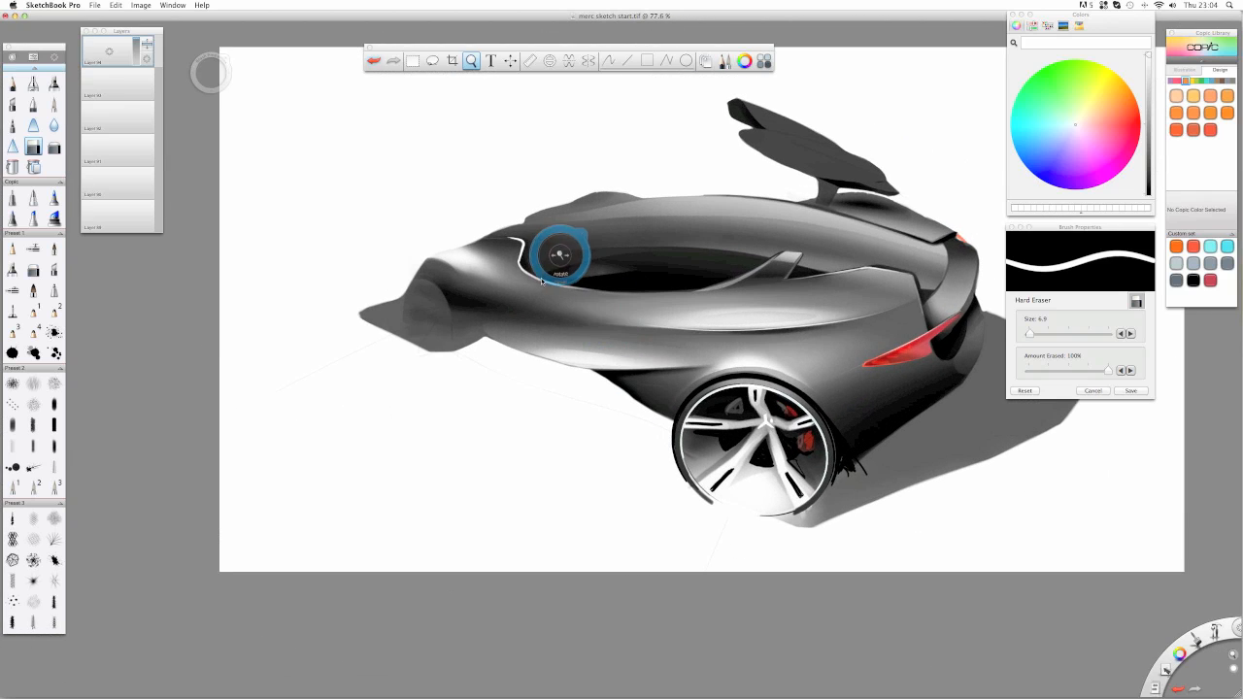
drag(560, 254, 472, 298)
click(55, 146)
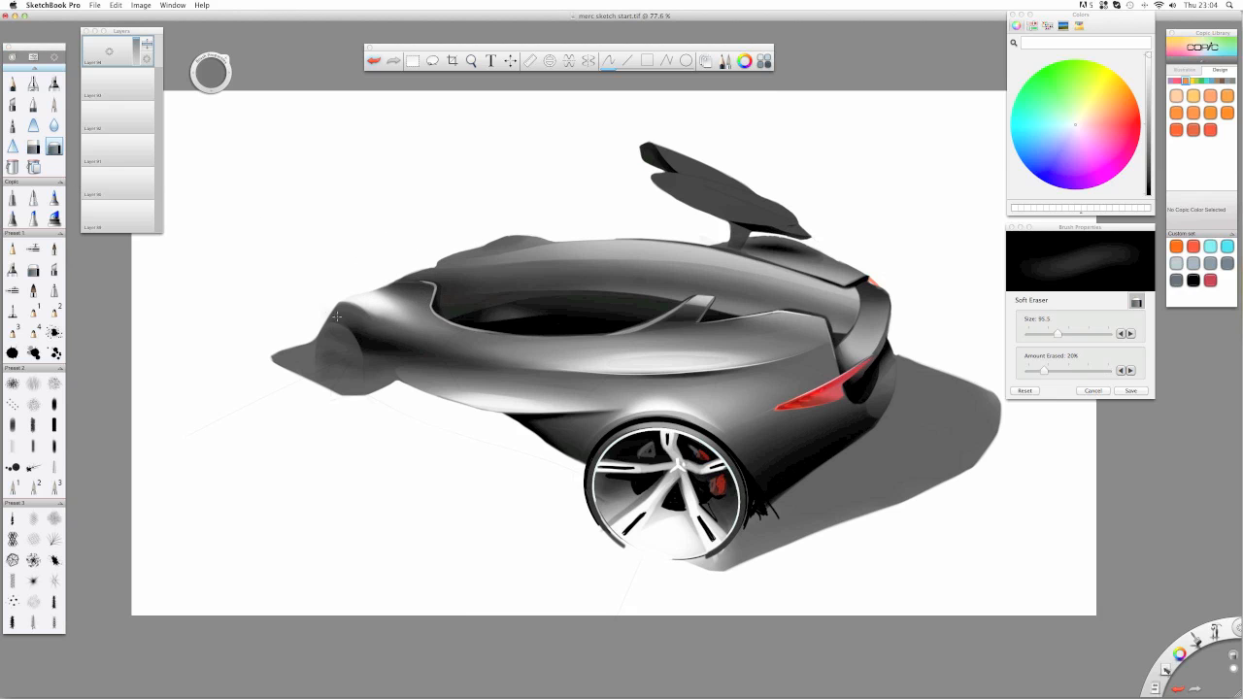
key(space)
drag(393, 205, 351, 137)
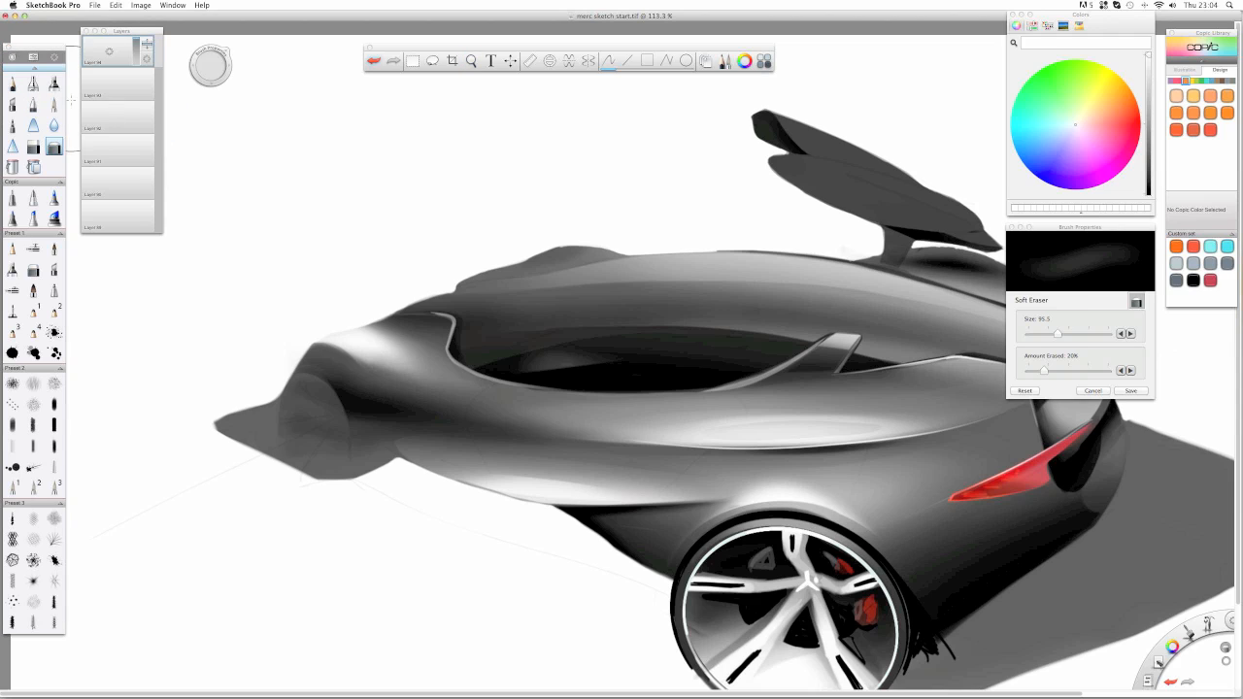
click(33, 146)
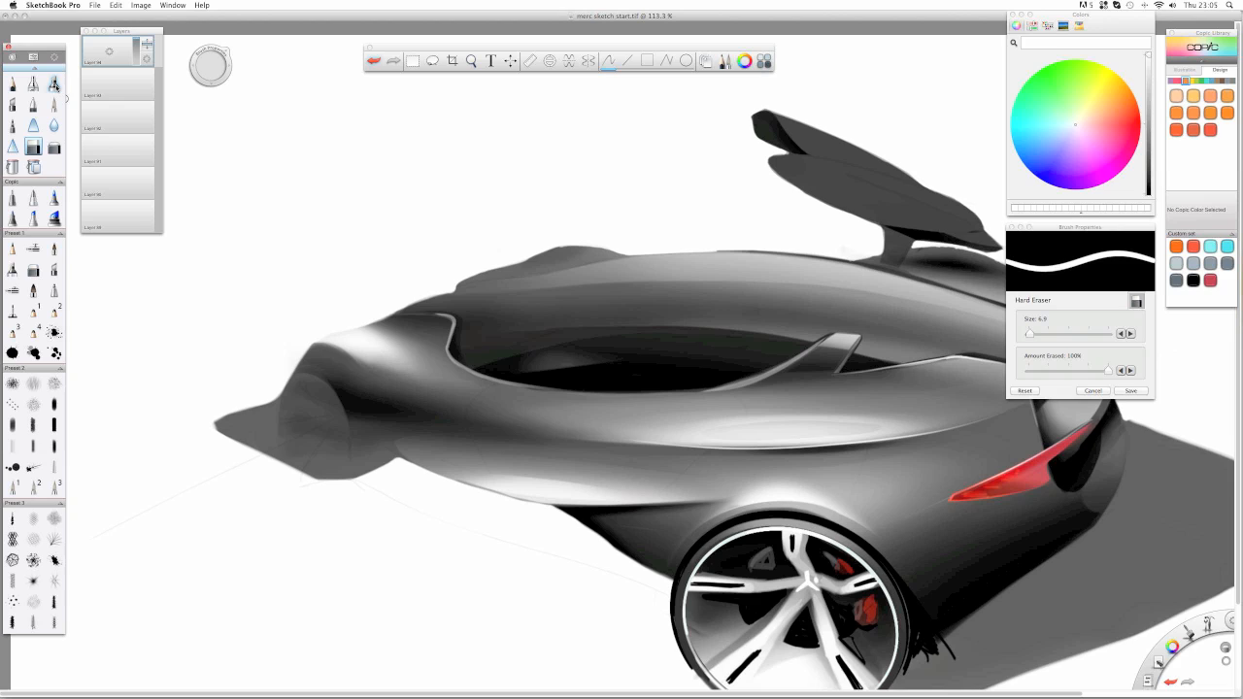
- On a new layer, fill the front wheel arch roughly with black using the Marker at size 11.5
click(54, 85)
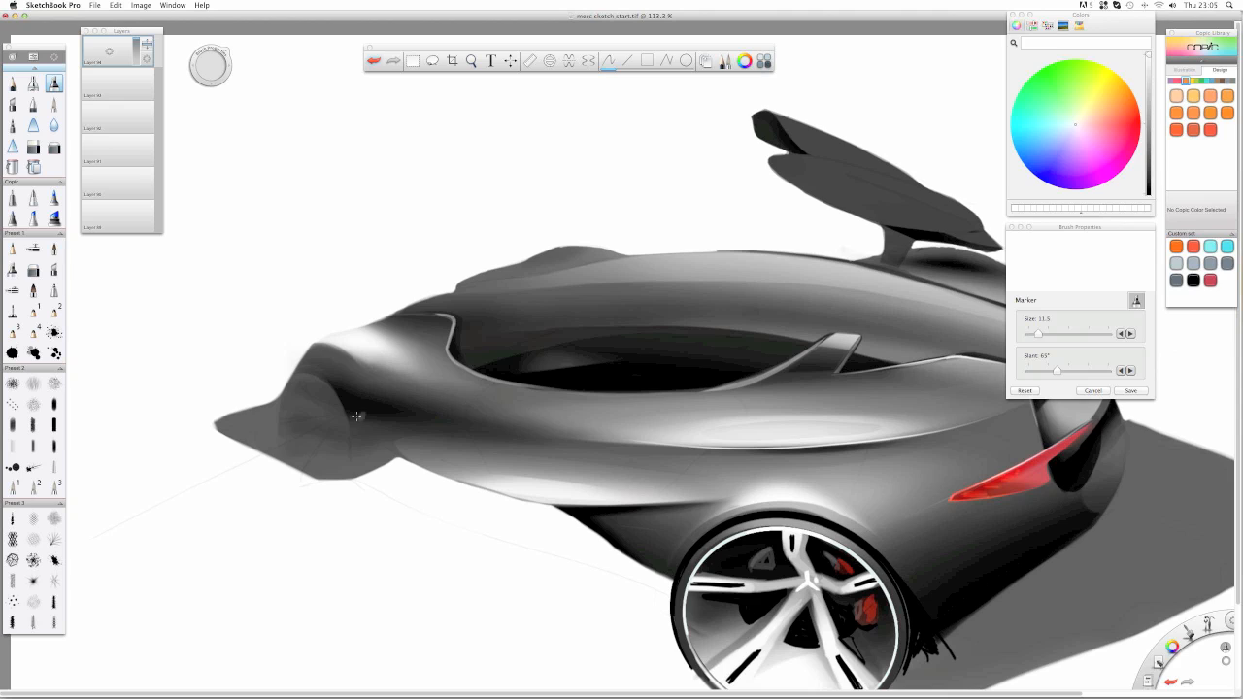
click(114, 55)
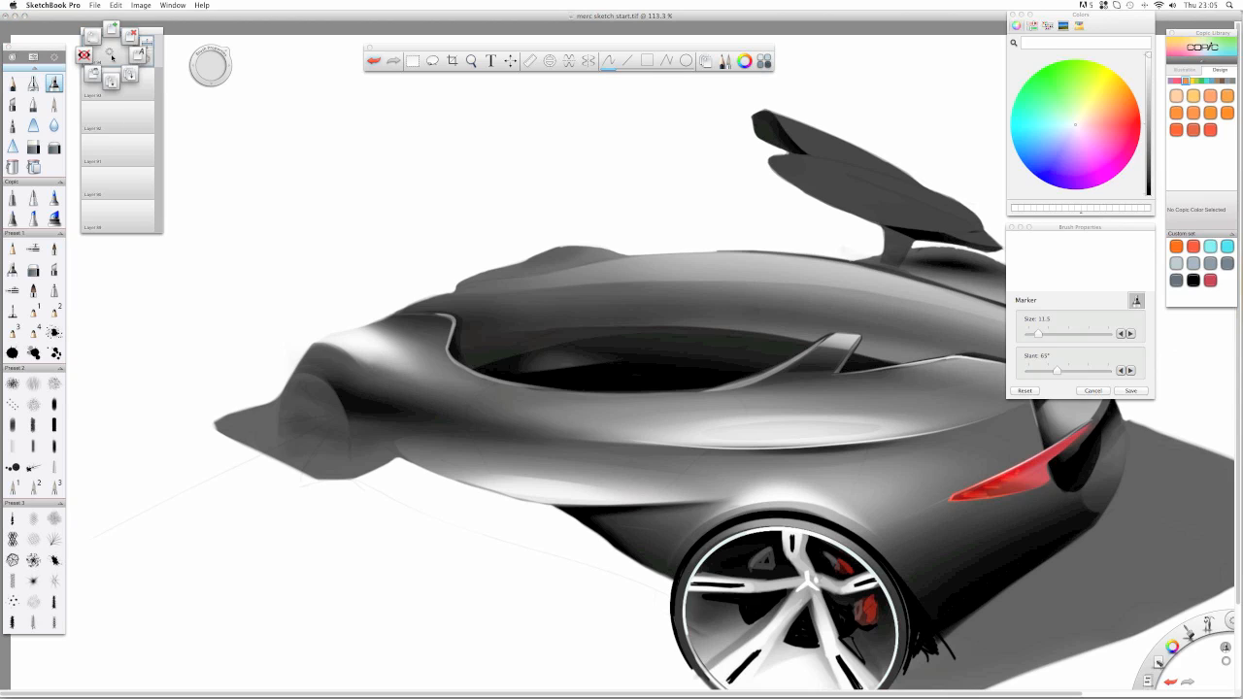
drag(111, 54, 112, 30)
click(1148, 191)
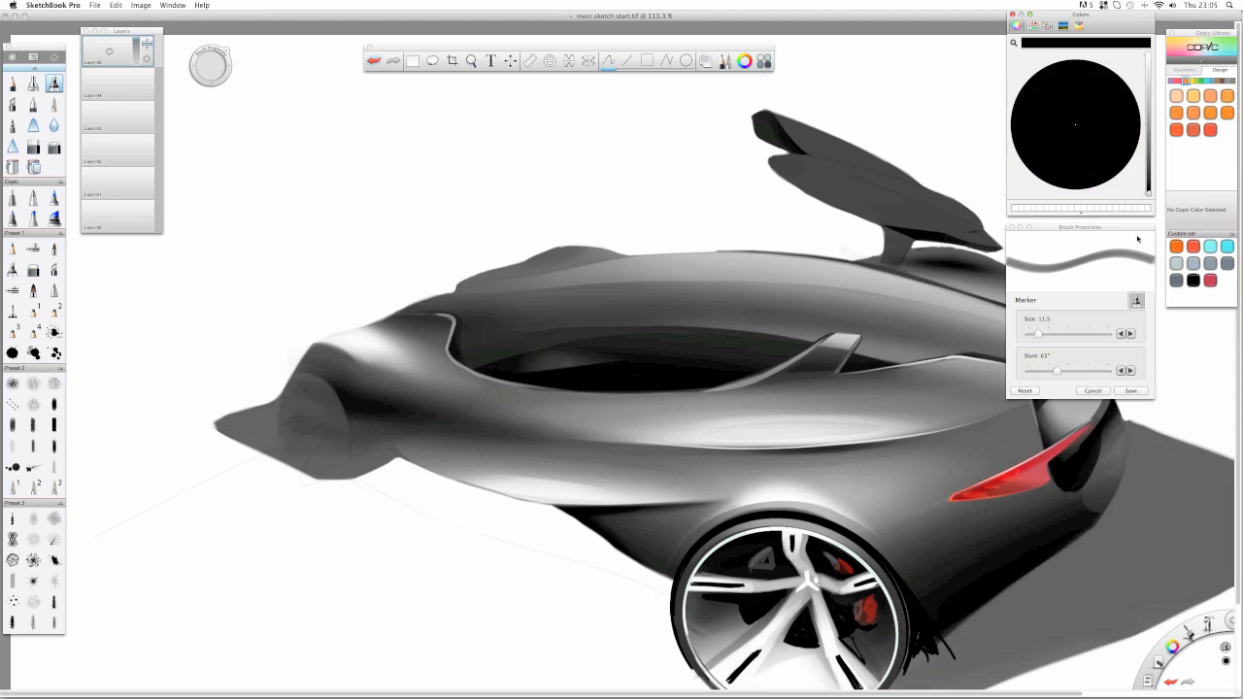
mouse_move(312, 379)
mouse_down()
mouse_move(325, 390)
mouse_move(291, 406)
mouse_move(345, 423)
mouse_move(291, 438)
mouse_move(334, 456)
mouse_move(345, 437)
mouse_move(328, 464)
mouse_move(313, 419)
mouse_up()
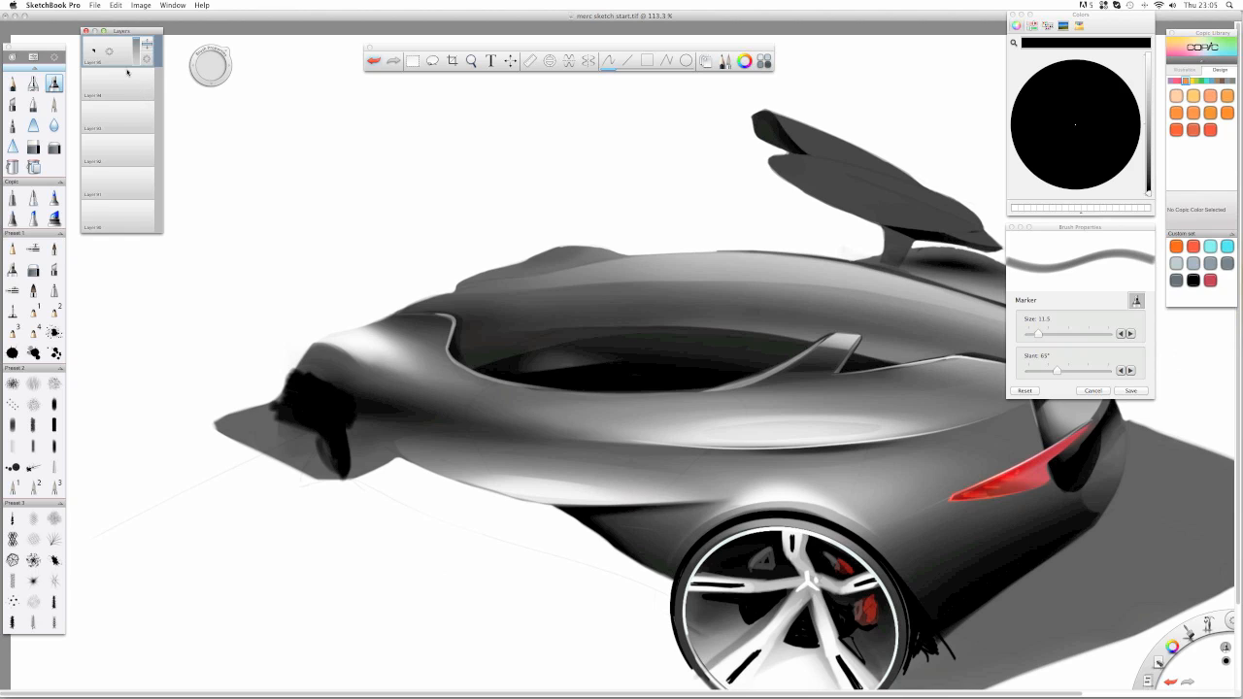
- Trim the black fill to the outline of the front wheel arch with the Hard Eraser at size 6.9
click(33, 147)
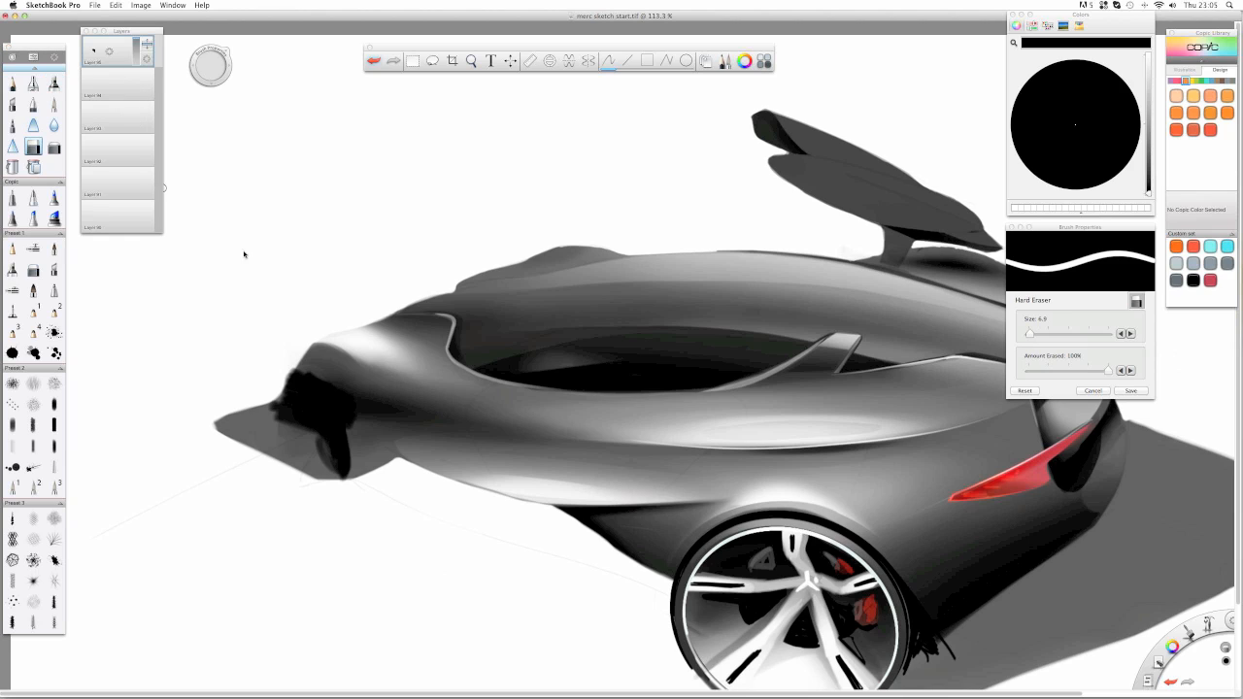
mouse_move(334, 360)
mouse_down()
mouse_move(302, 365)
mouse_move(341, 402)
mouse_move(305, 362)
mouse_move(356, 444)
mouse_move(326, 374)
mouse_move(352, 460)
mouse_up()
mouse_move(304, 367)
mouse_down()
mouse_move(349, 395)
mouse_move(302, 371)
mouse_move(352, 405)
mouse_move(364, 437)
mouse_move(317, 368)
mouse_move(359, 448)
mouse_move(329, 380)
mouse_move(356, 467)
mouse_up()
drag(339, 390, 349, 480)
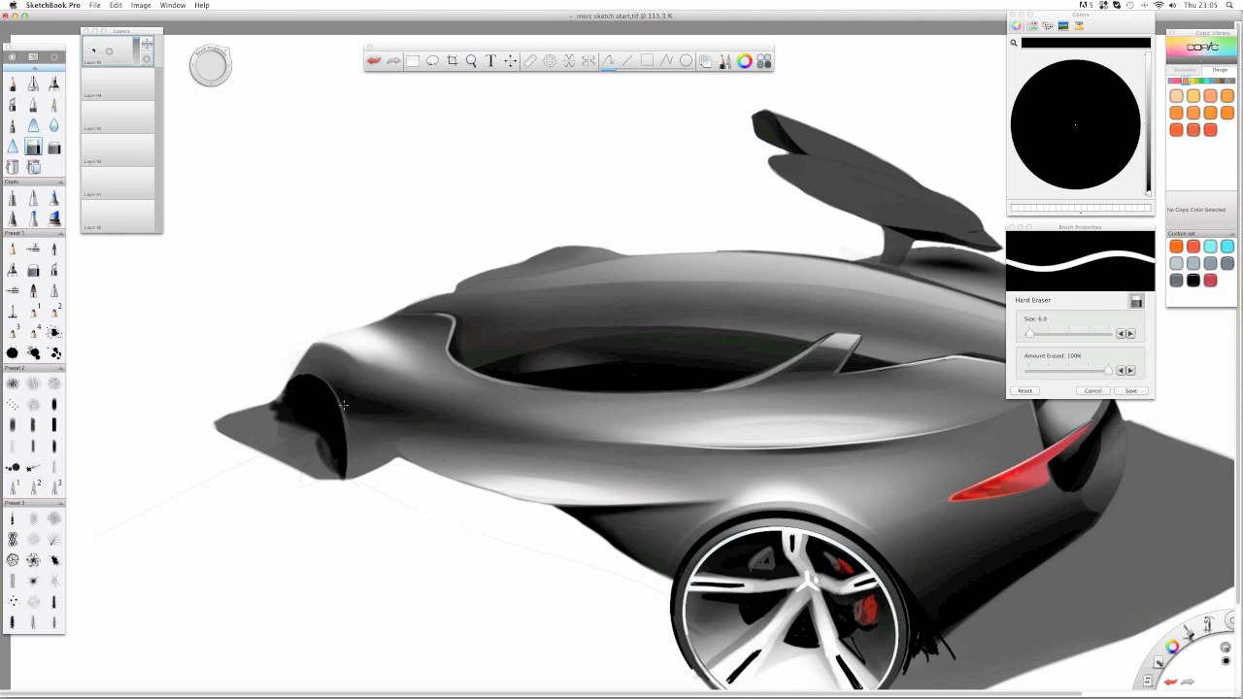
drag(271, 396, 273, 420)
drag(288, 374, 275, 419)
- Fade the black front wheel arch fill into the grey body with the Soft Eraser
key(space)
drag(553, 392, 553, 433)
click(55, 147)
mouse_move(388, 431)
mouse_down()
mouse_move(398, 427)
mouse_move(387, 424)
mouse_up()
- On a new layer, paint a rough black Marker shadow from the front wheel arch back along the lower body side
click(146, 42)
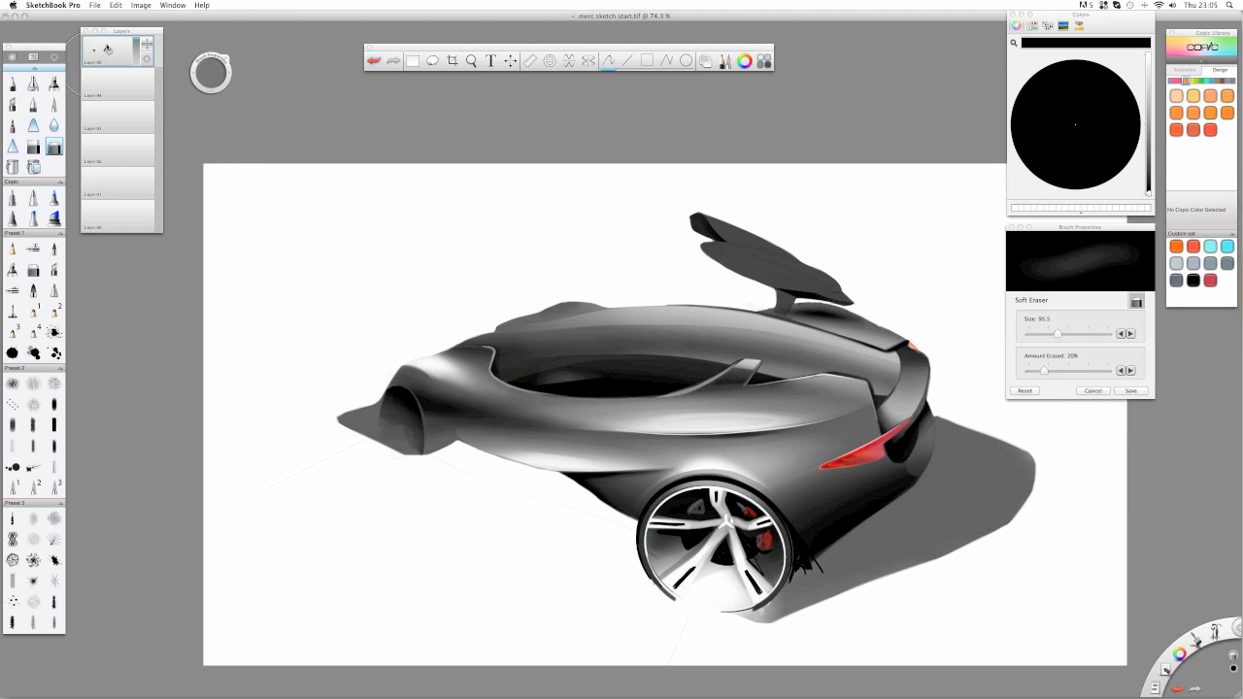
click(55, 84)
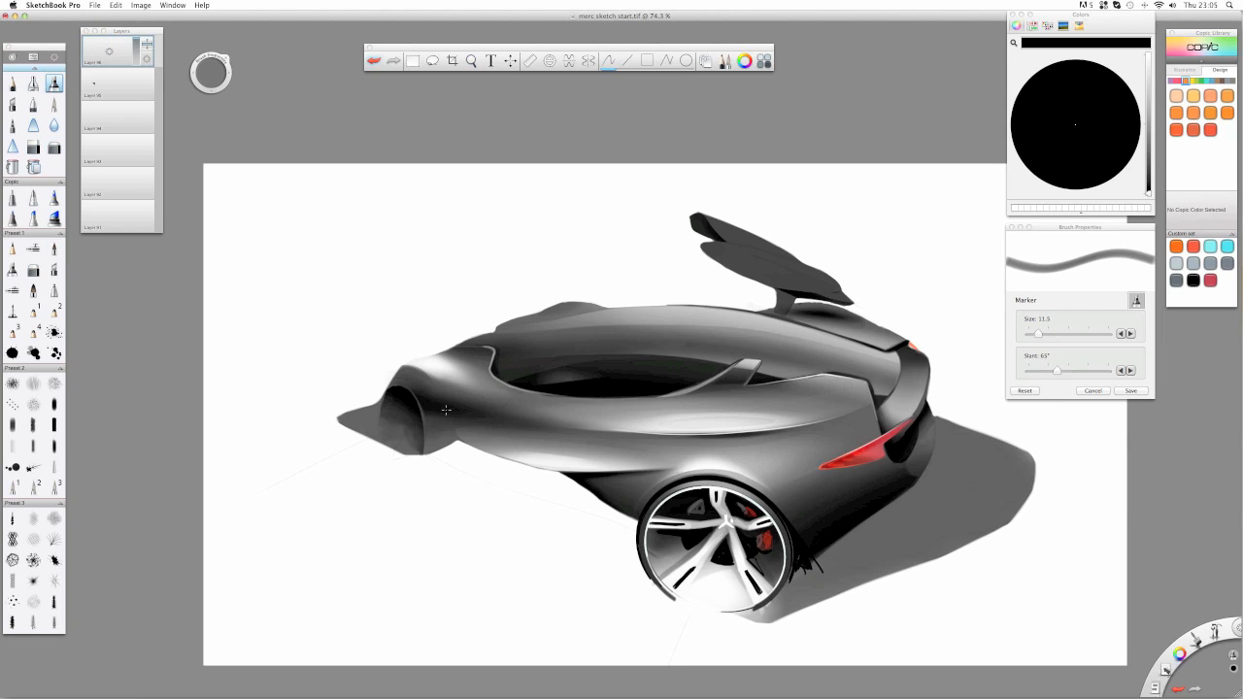
mouse_move(454, 444)
mouse_down()
mouse_move(434, 445)
mouse_move(446, 433)
mouse_move(425, 442)
mouse_move(443, 427)
mouse_move(518, 424)
mouse_move(437, 416)
mouse_move(456, 412)
mouse_move(418, 426)
mouse_move(418, 449)
mouse_move(490, 446)
mouse_up()
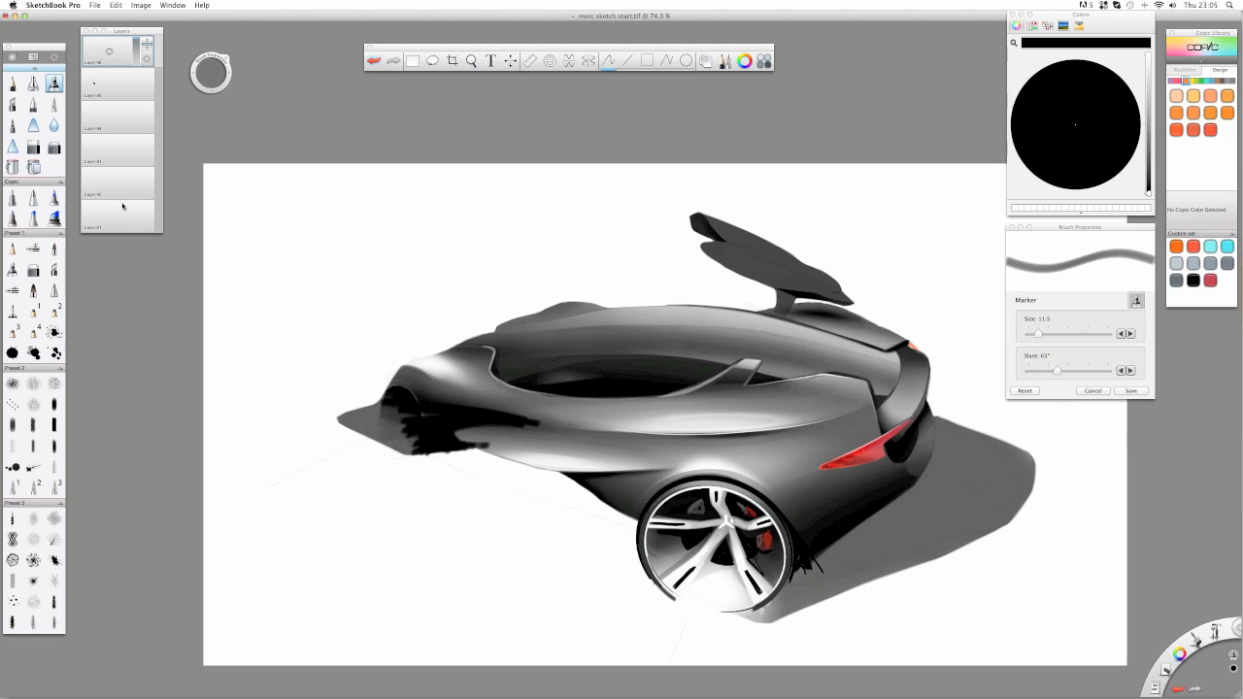
- Cut the black shadow's lower edge to a clean curve and clear it from the wheel arch with the Hard Eraser
click(33, 147)
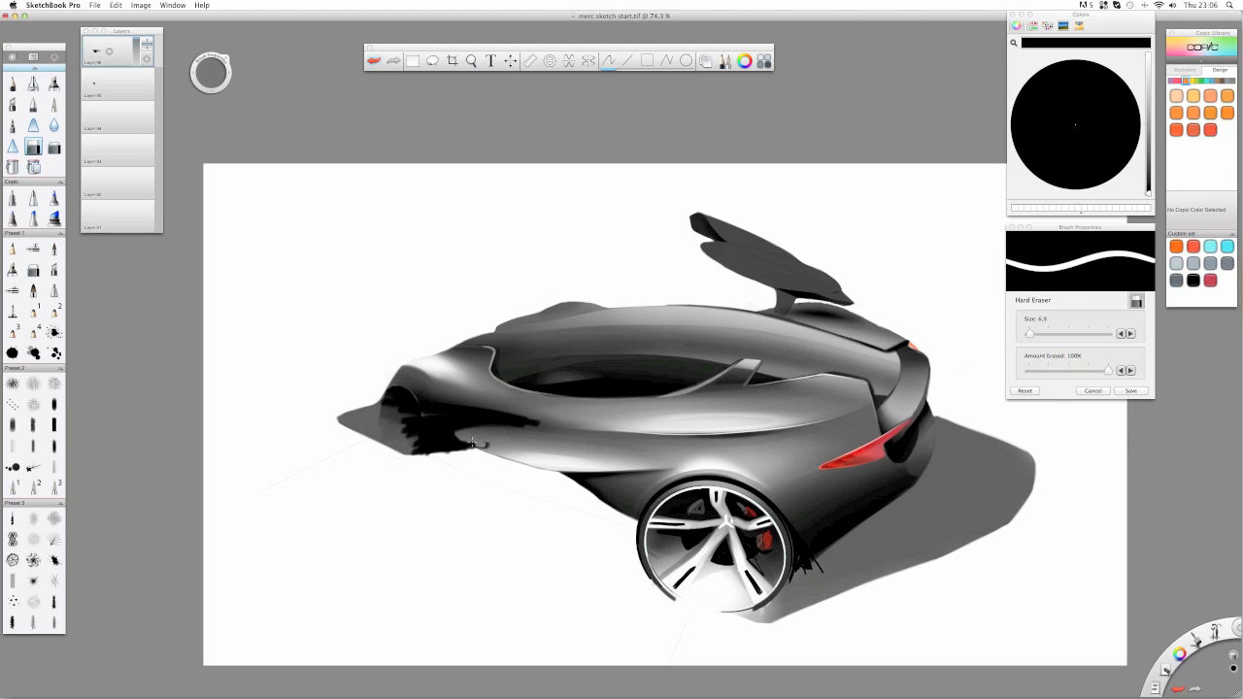
mouse_move(471, 443)
mouse_down()
mouse_move(460, 437)
mouse_move(522, 427)
mouse_move(460, 442)
mouse_move(502, 437)
mouse_up()
mouse_move(399, 398)
mouse_down()
mouse_move(415, 449)
mouse_move(417, 417)
mouse_move(423, 452)
mouse_move(421, 425)
mouse_move(424, 440)
mouse_up()
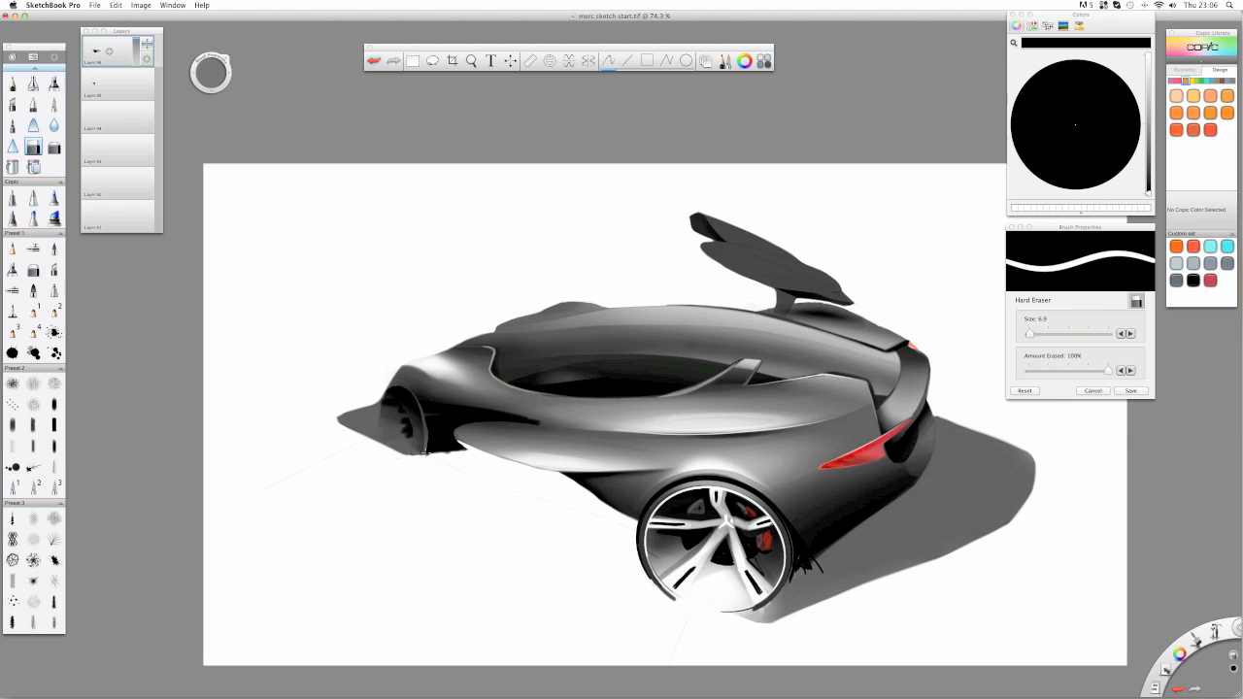
mouse_move(404, 394)
mouse_down()
mouse_move(378, 381)
mouse_move(405, 439)
mouse_move(396, 461)
mouse_move(488, 447)
mouse_up()
- Fade the shadow behind the front wheel arch into the body side with the Soft Eraser
click(55, 147)
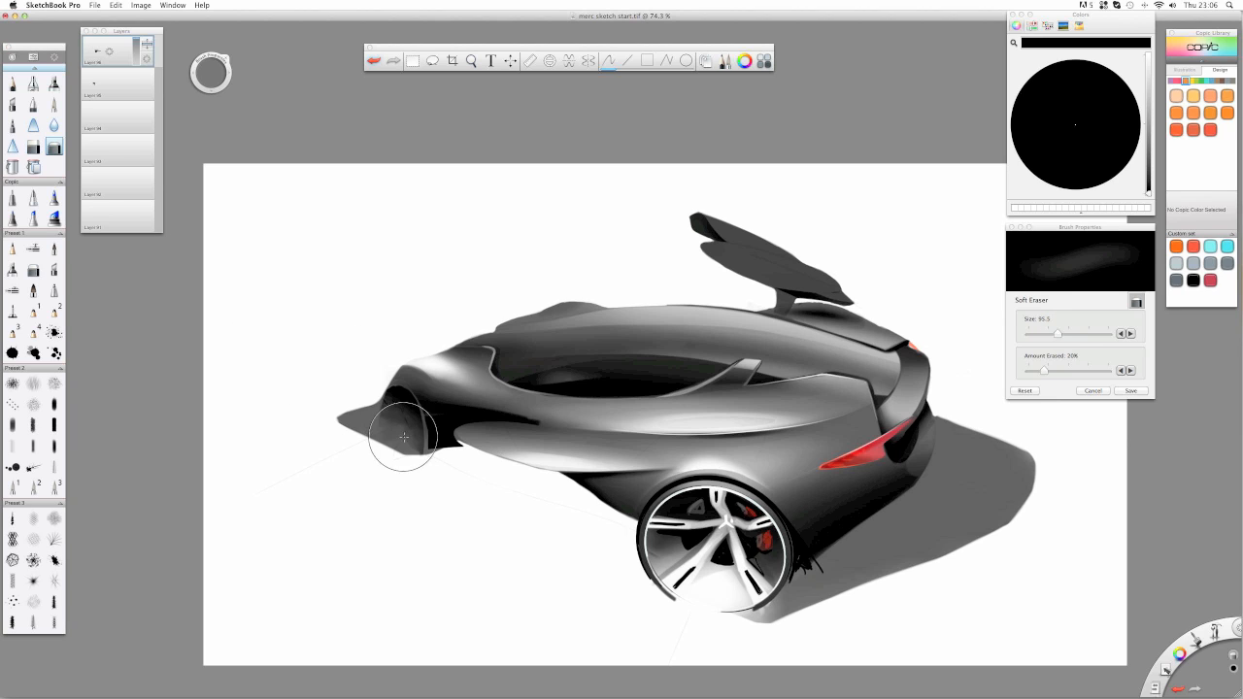
mouse_move(457, 460)
mouse_down()
mouse_move(402, 460)
mouse_move(463, 458)
mouse_up()
mouse_move(536, 417)
mouse_down()
mouse_move(503, 419)
mouse_move(585, 435)
mouse_up()
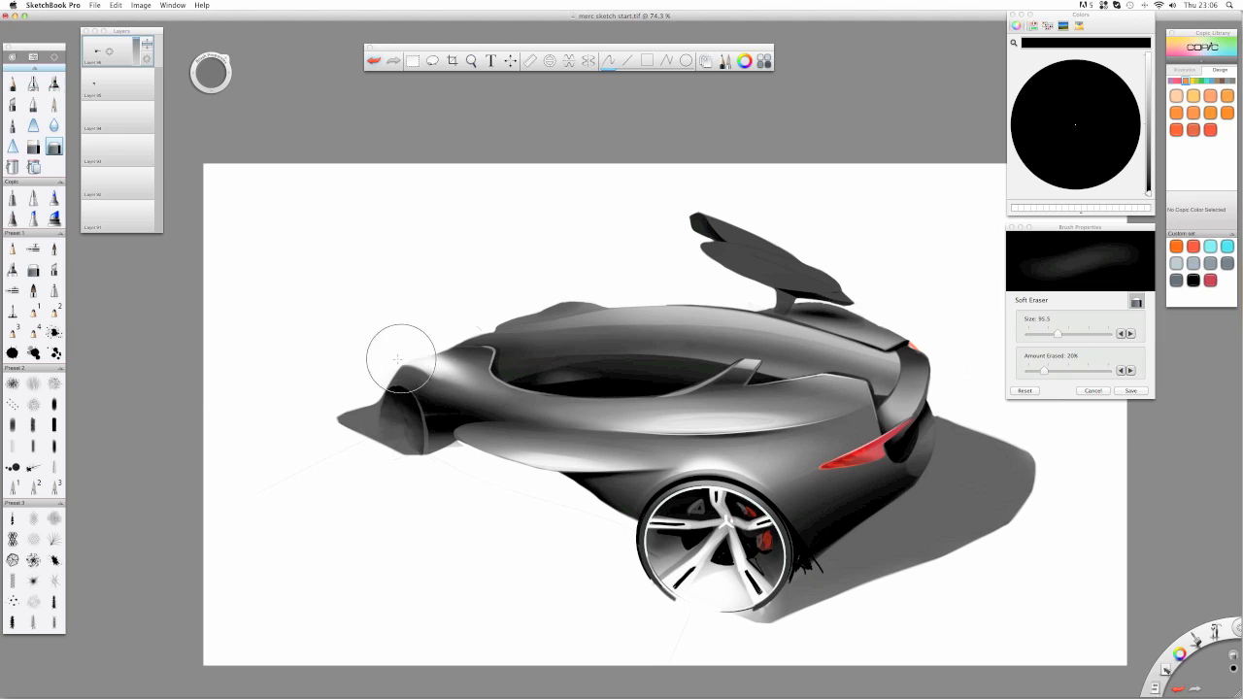
drag(362, 360, 449, 366)
mouse_move(498, 432)
mouse_down()
mouse_move(460, 425)
mouse_move(524, 429)
mouse_move(457, 425)
mouse_move(493, 420)
mouse_up()
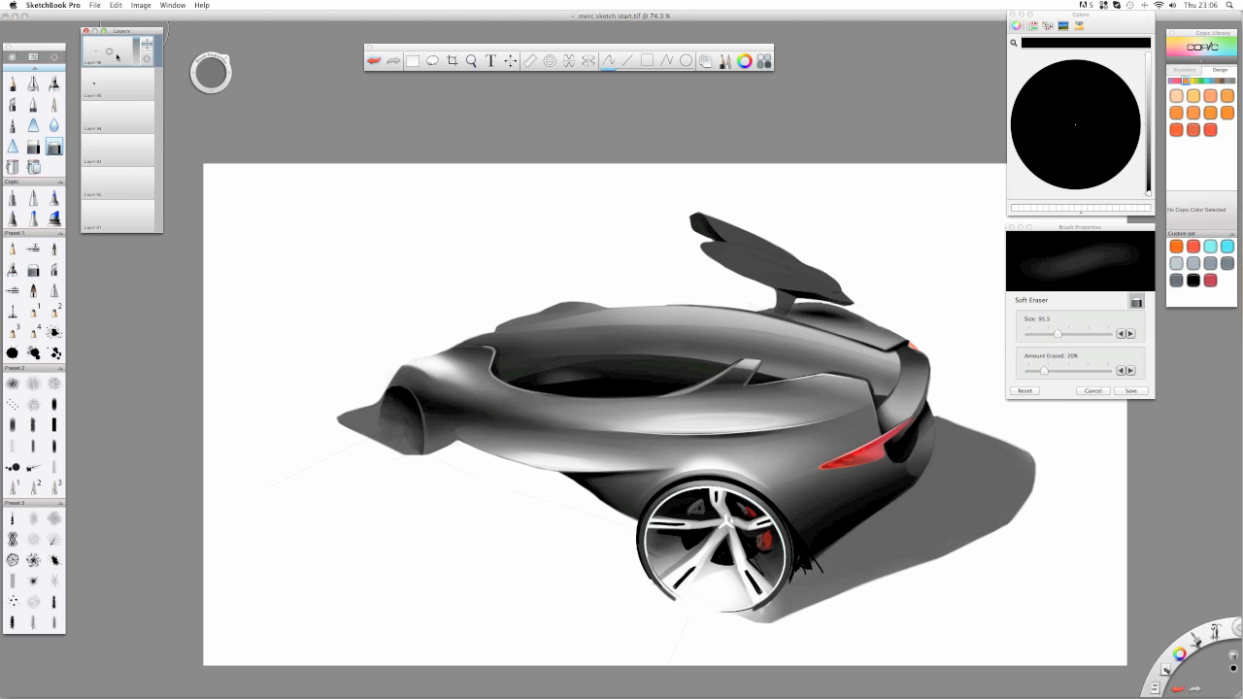
- On a new layer, paint a black Marker shadow behind the front wheel arch and trim it to the arch edge with the Hard Eraser
click(55, 84)
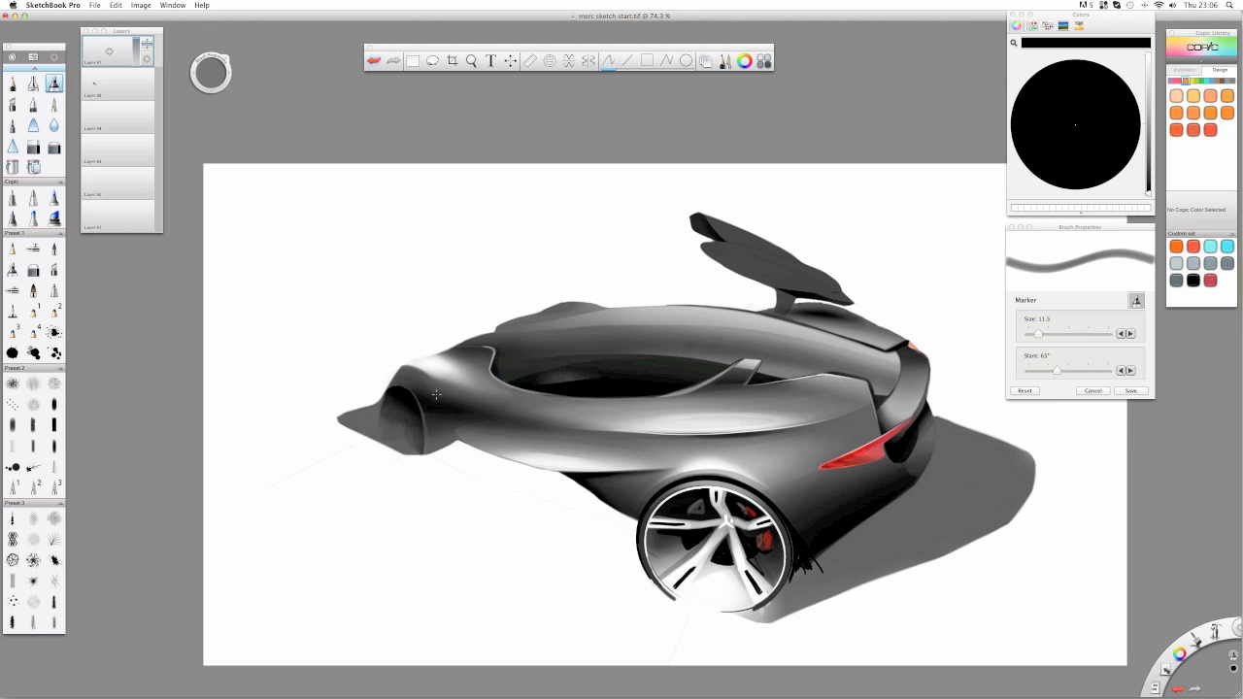
mouse_move(424, 426)
mouse_down()
mouse_move(521, 414)
mouse_move(373, 417)
mouse_move(592, 428)
mouse_move(375, 440)
mouse_move(469, 416)
mouse_move(581, 427)
mouse_up()
click(33, 147)
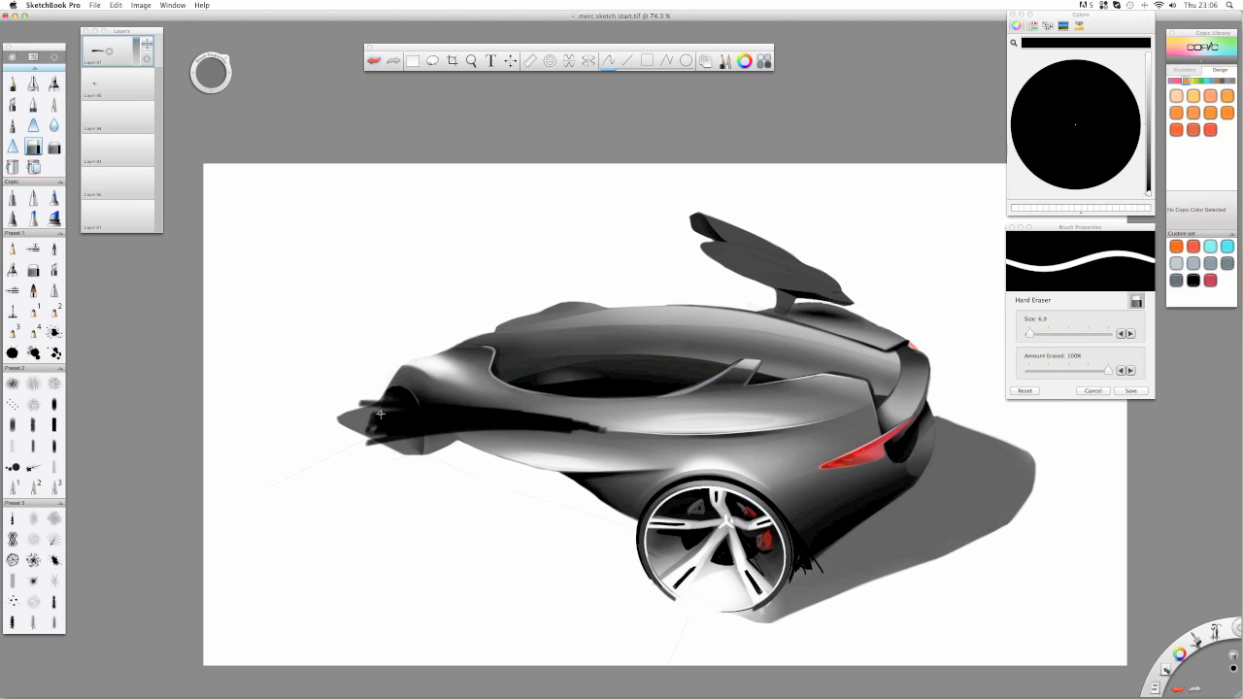
mouse_move(409, 391)
mouse_down()
mouse_move(423, 441)
mouse_move(414, 399)
mouse_move(423, 440)
mouse_move(391, 385)
mouse_move(422, 457)
mouse_move(352, 401)
mouse_move(386, 468)
mouse_move(399, 464)
mouse_move(357, 415)
mouse_move(410, 449)
mouse_move(395, 409)
mouse_up()
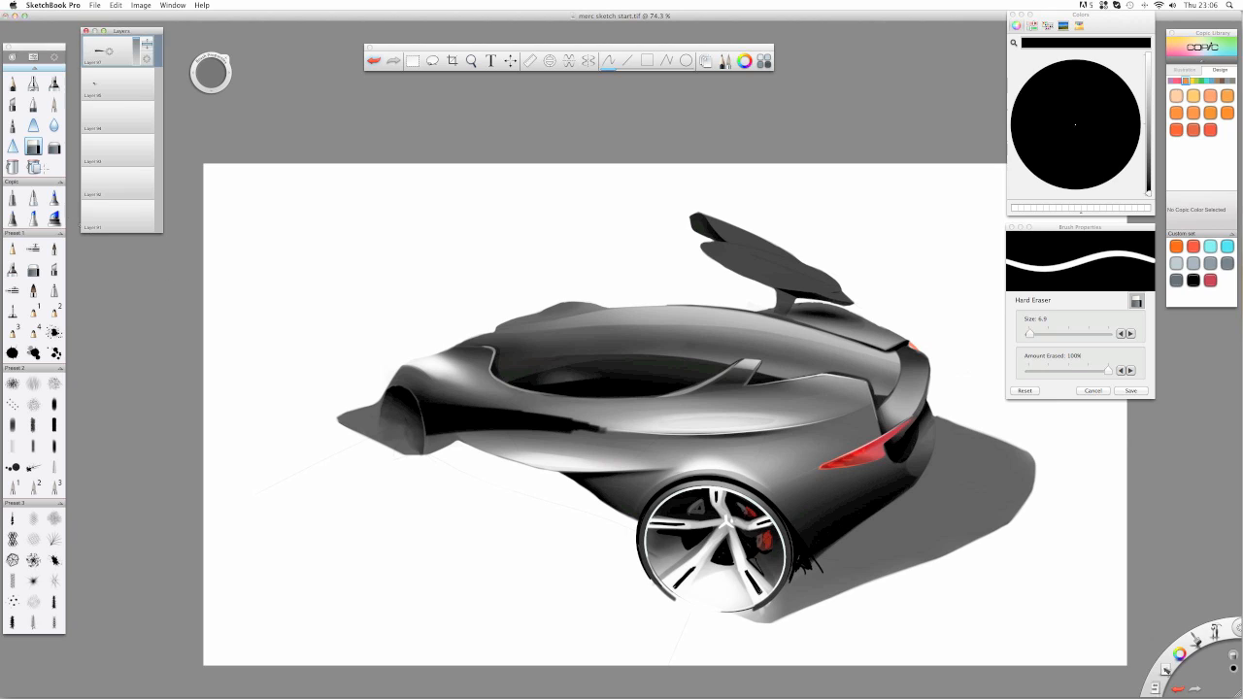
- Fade the new black shadow into the grey body side with the Soft Eraser
click(54, 146)
mouse_move(621, 392)
mouse_down()
mouse_move(563, 397)
mouse_move(617, 441)
mouse_move(449, 446)
mouse_move(596, 444)
mouse_move(556, 439)
mouse_up()
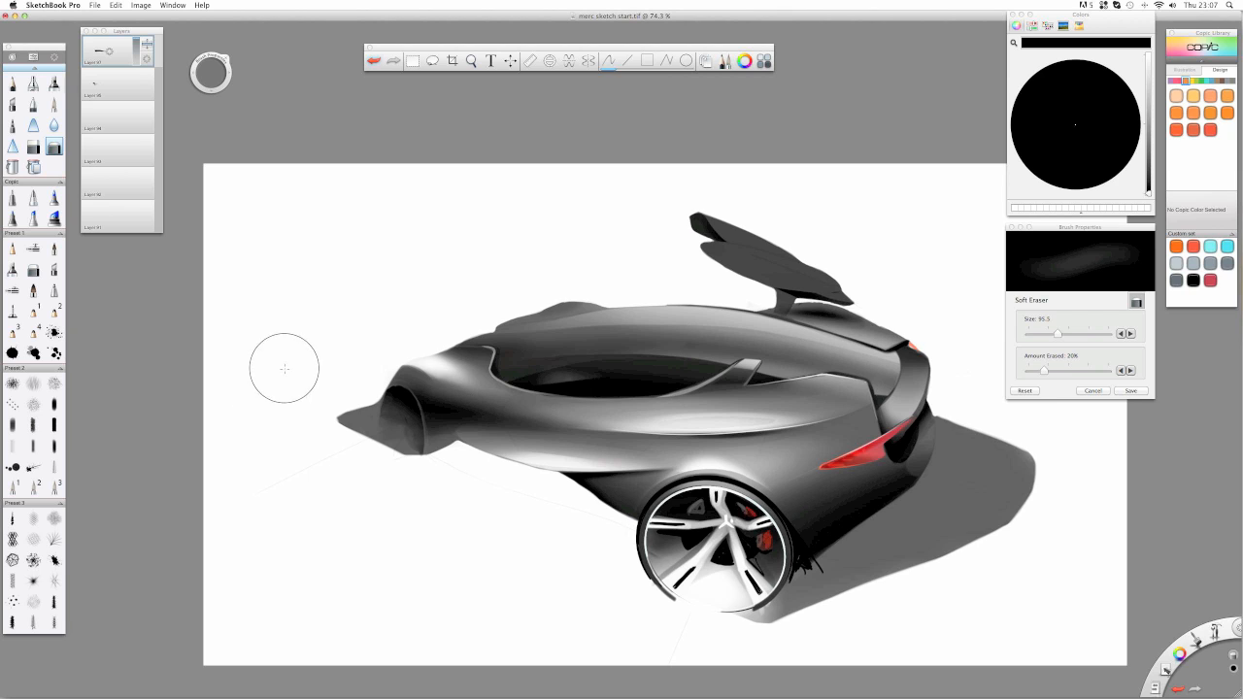
- On a new layer, draw white wheel spokes inside the front wheel arch with the Pencil
click(11, 84)
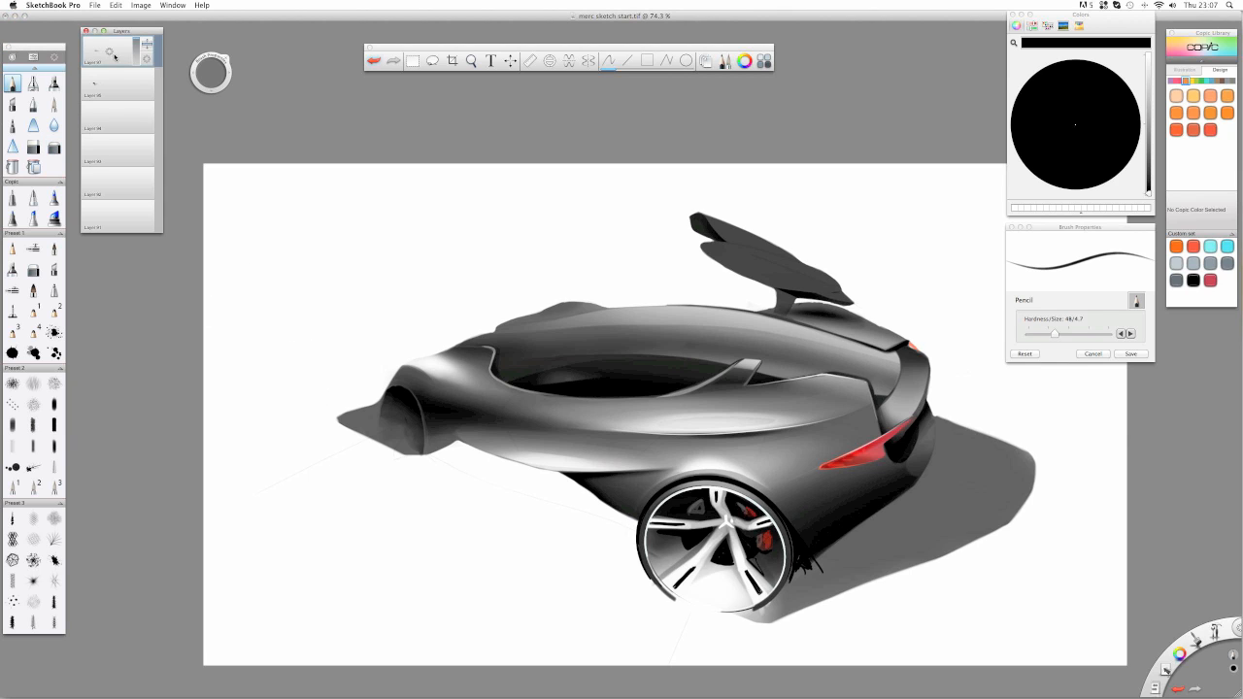
key(super+l)
click(1147, 57)
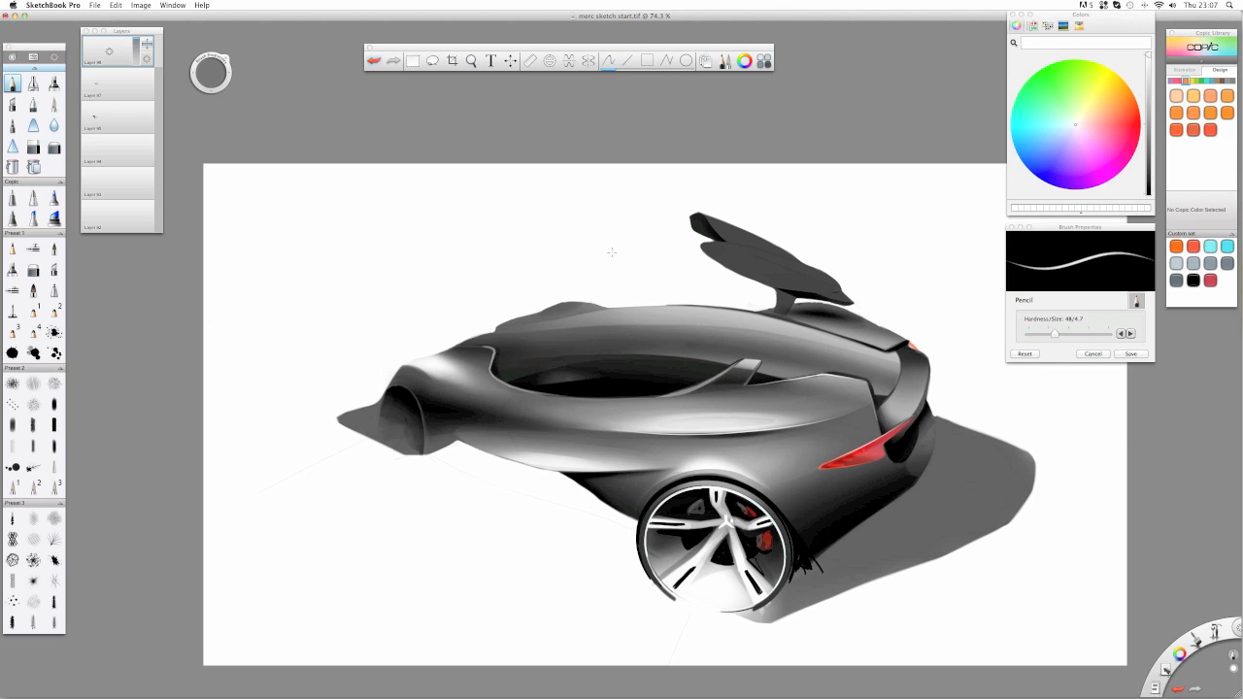
mouse_move(400, 389)
mouse_down()
mouse_move(413, 408)
mouse_move(384, 416)
mouse_move(389, 446)
mouse_move(420, 452)
mouse_up()
click(417, 419)
- On a new layer, sketch looping white Pencil reflections along the lower body side and over the rear wheel arch
key(super+l)
mouse_move(456, 437)
mouse_down()
mouse_move(504, 432)
mouse_move(643, 456)
mouse_up()
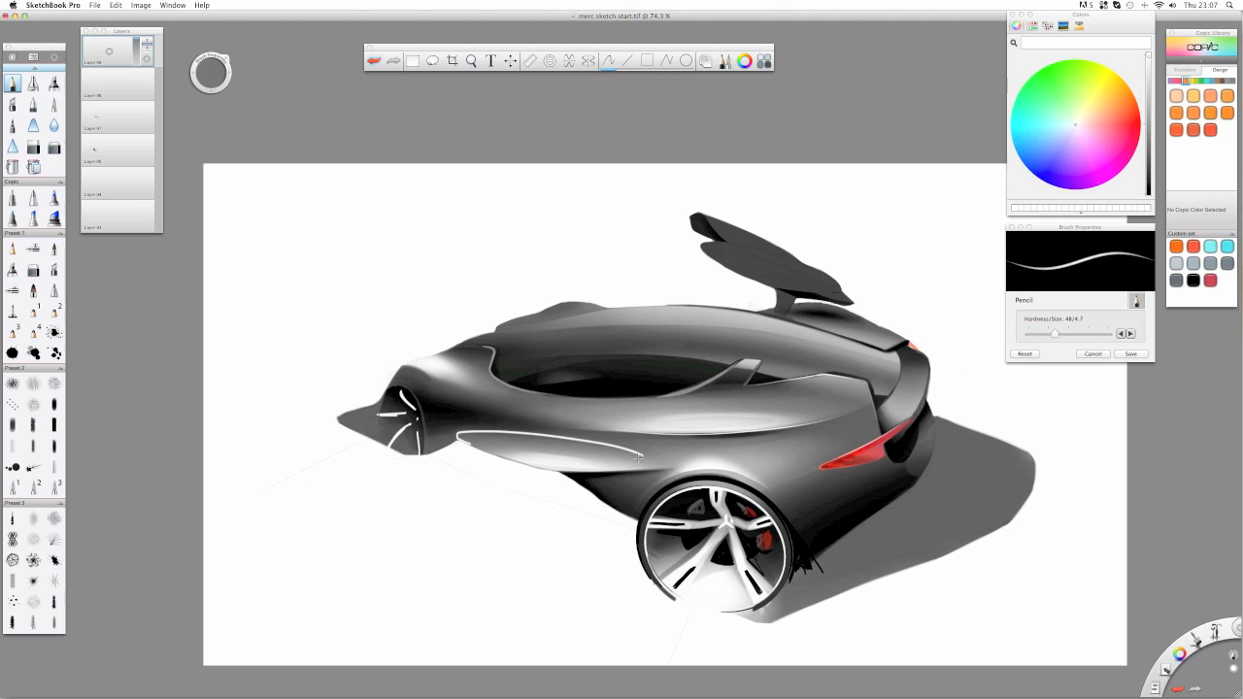
mouse_move(513, 432)
mouse_down()
mouse_move(664, 460)
mouse_move(543, 430)
mouse_up()
drag(462, 442, 617, 438)
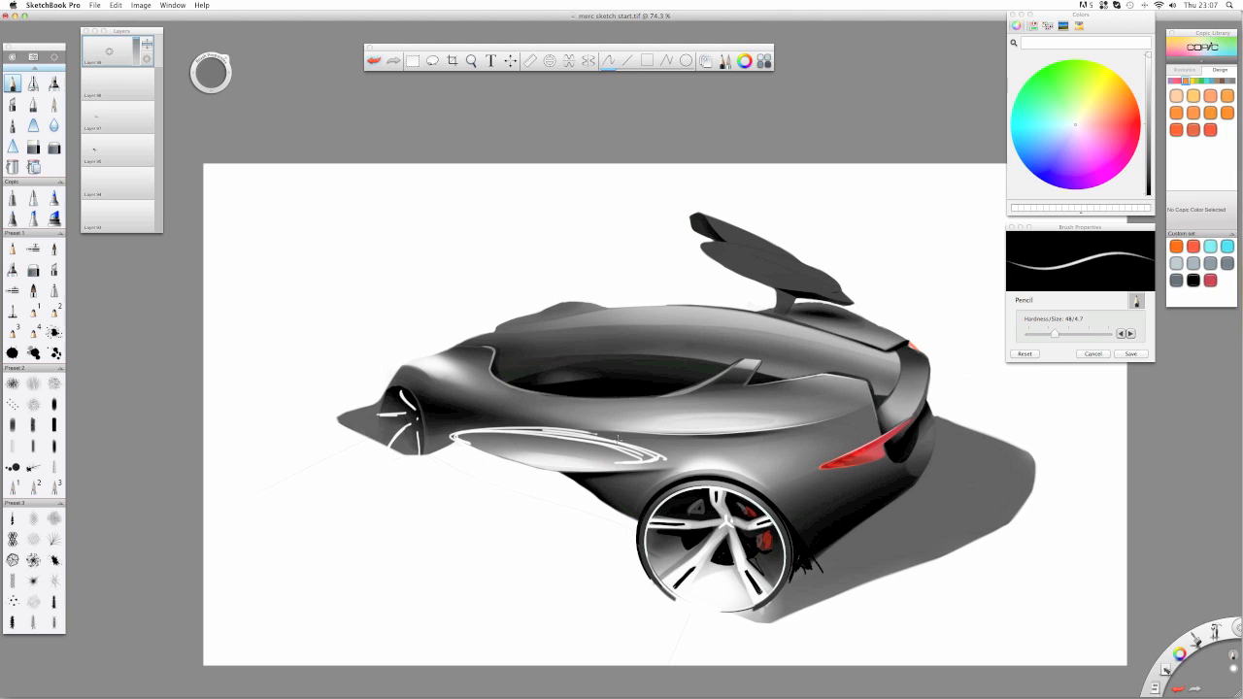
mouse_move(837, 439)
mouse_down()
mouse_move(763, 492)
mouse_move(870, 437)
mouse_up()
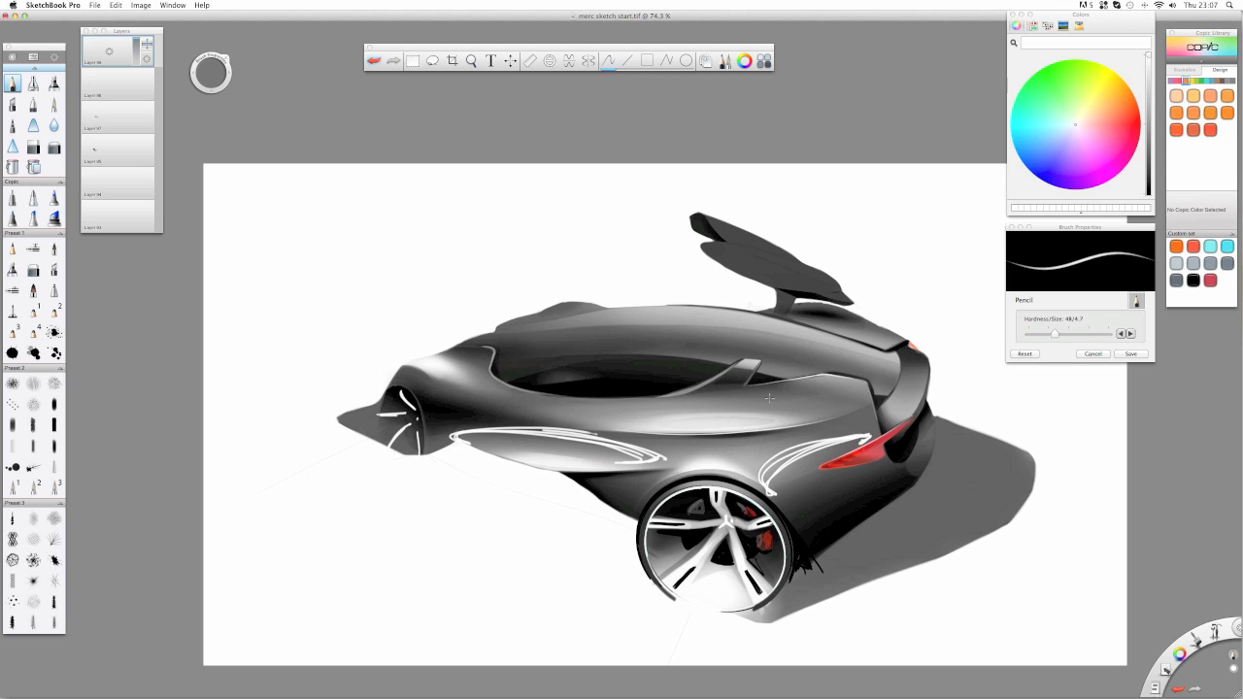
- Add white Pencil reflection loops around the cockpit, front fender and rear deck, and lower the layer's opacity to near zero
mouse_move(759, 371)
mouse_down()
mouse_move(827, 390)
mouse_move(635, 390)
mouse_move(837, 390)
mouse_move(497, 391)
mouse_up()
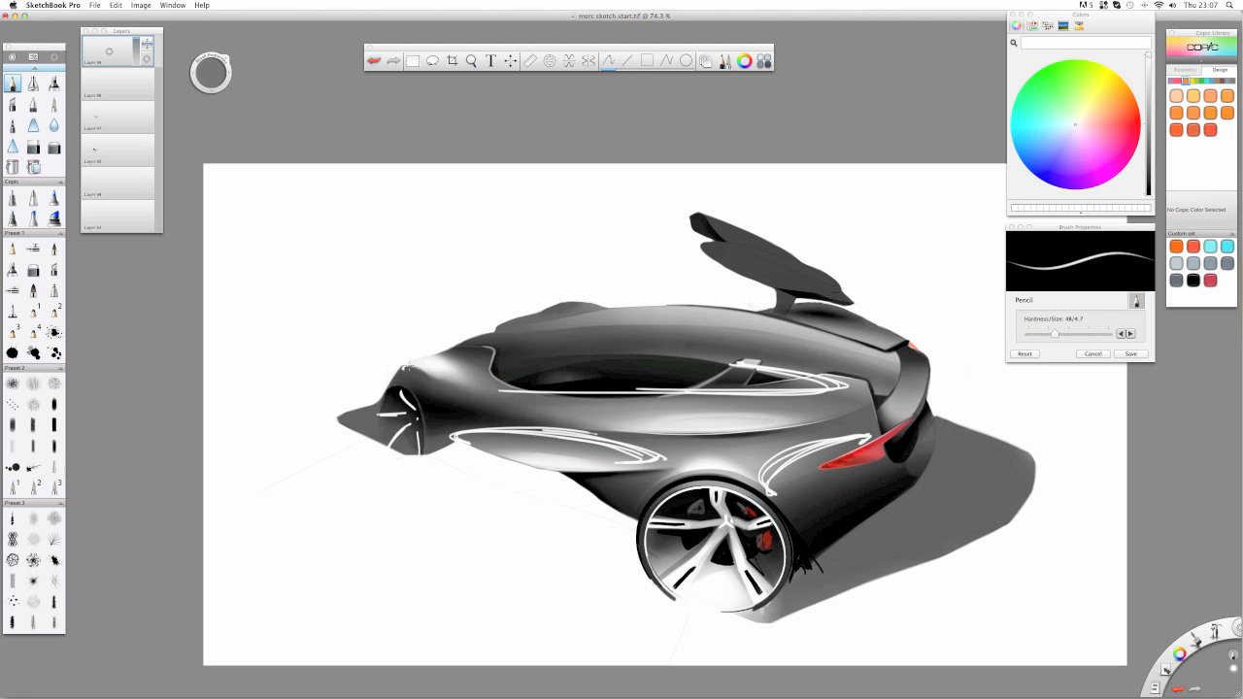
mouse_move(406, 366)
mouse_down()
mouse_move(518, 385)
mouse_move(447, 362)
mouse_move(482, 381)
mouse_up()
mouse_move(481, 381)
mouse_down()
mouse_move(401, 363)
mouse_move(499, 384)
mouse_up()
drag(439, 355, 404, 364)
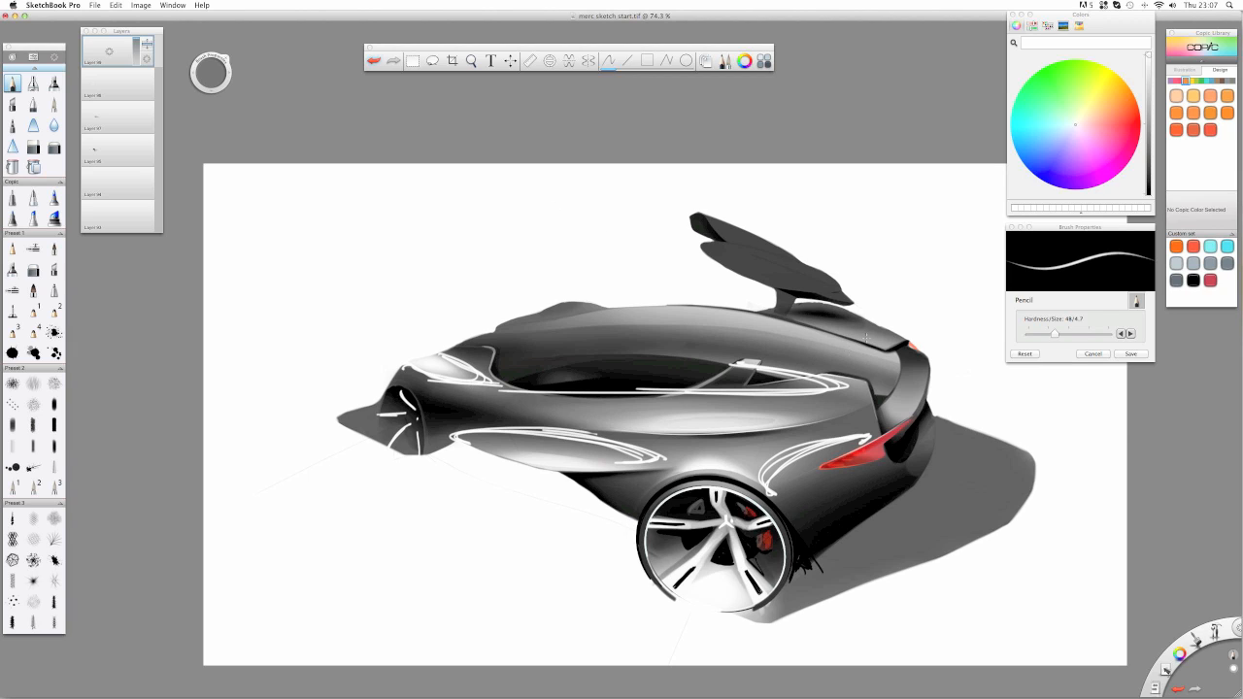
mouse_move(845, 311)
mouse_down()
mouse_move(823, 319)
mouse_move(879, 332)
mouse_up()
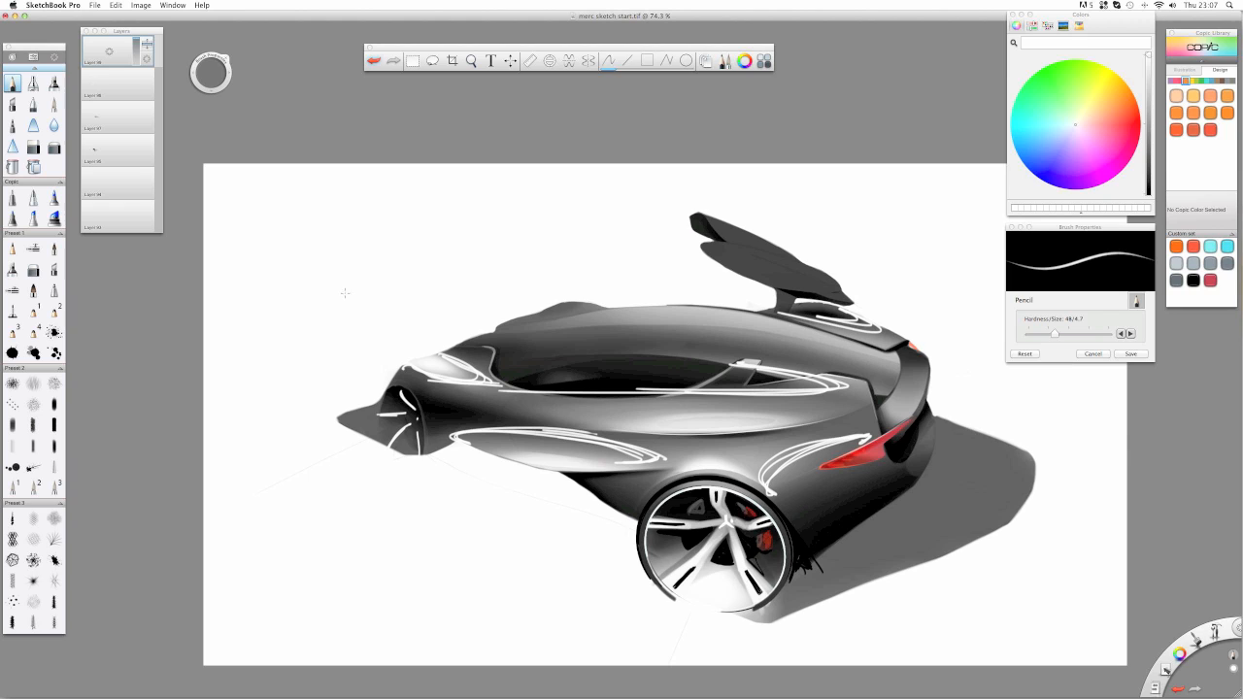
drag(137, 43, 133, 67)
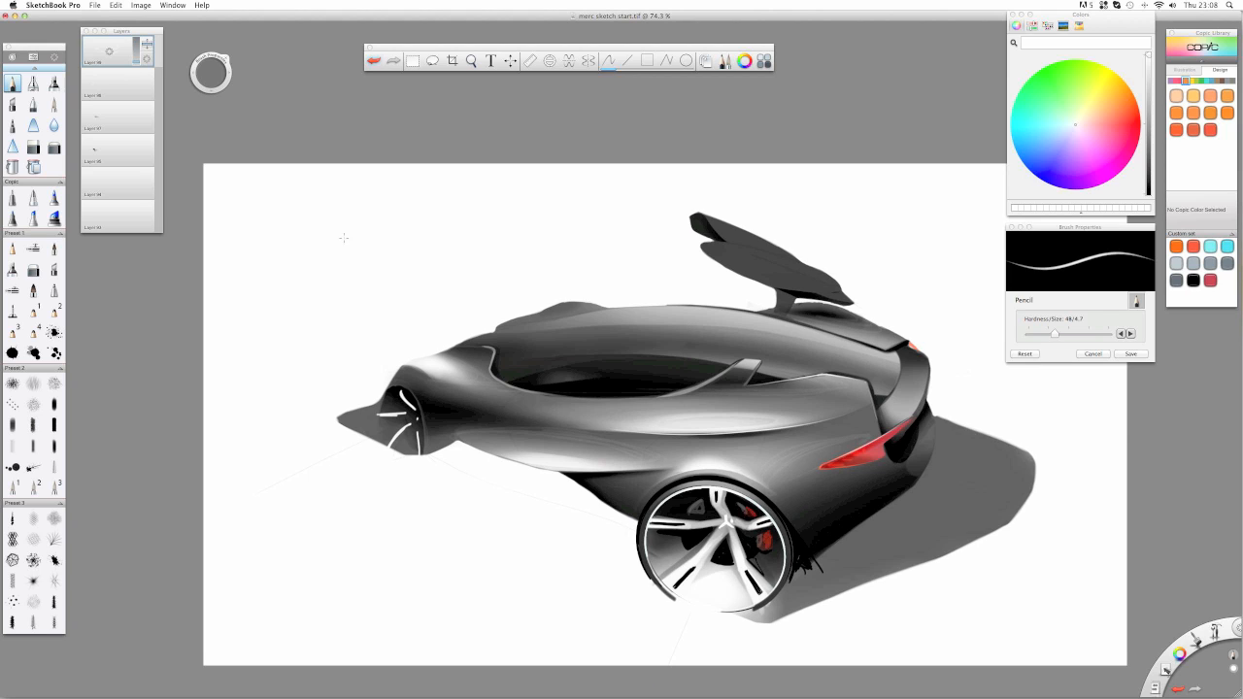
key(e)
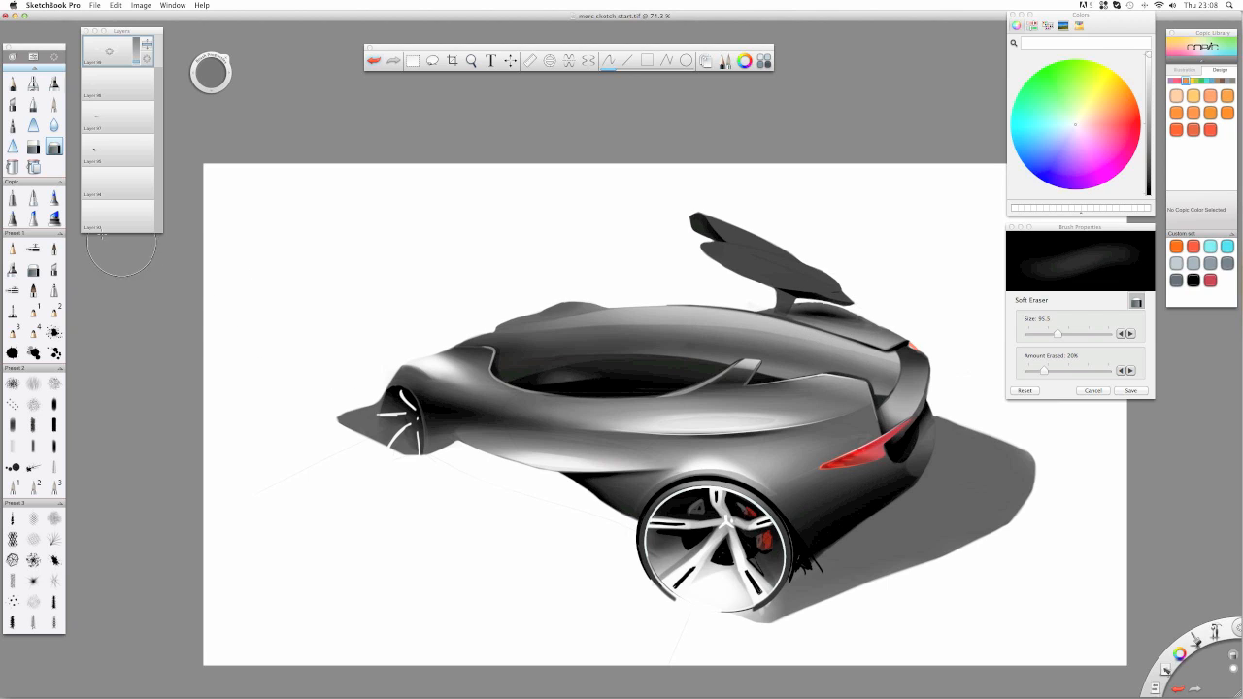
- On another new layer, sketch white Pencil reflection loops along the lower body side and on the front fender
drag(108, 51, 105, 13)
click(13, 86)
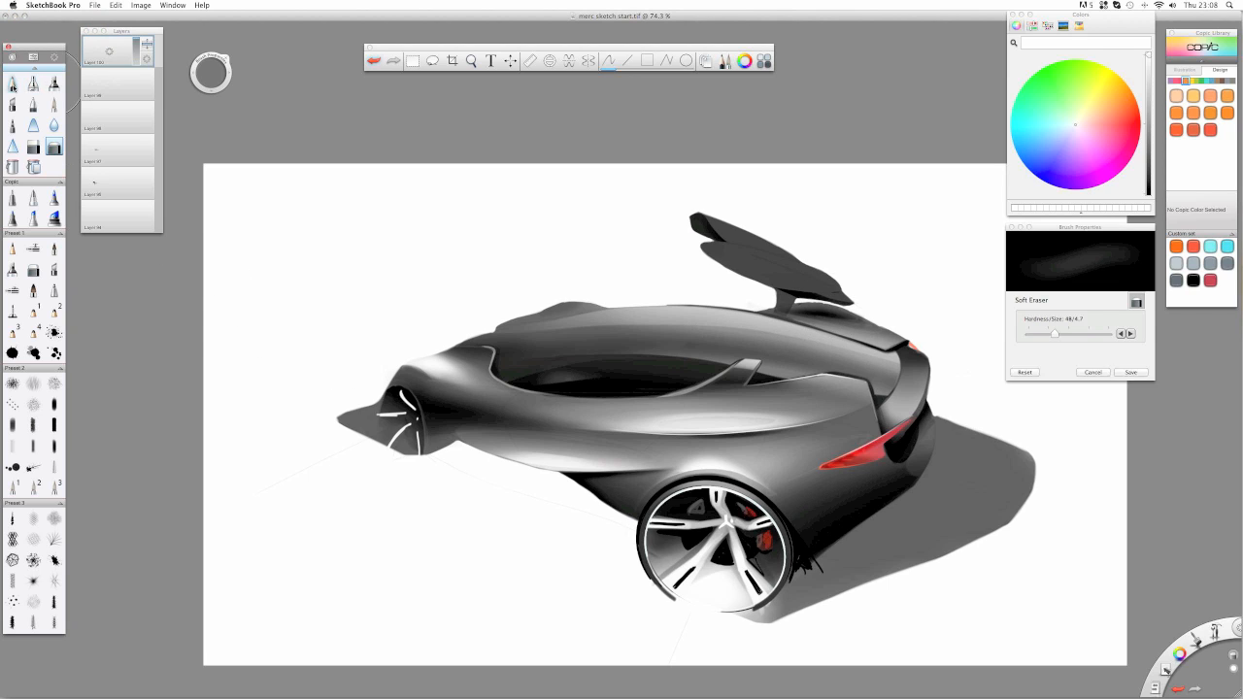
click(13, 85)
mouse_move(475, 448)
mouse_down()
mouse_move(600, 451)
mouse_move(633, 470)
mouse_move(633, 458)
mouse_move(507, 455)
mouse_up()
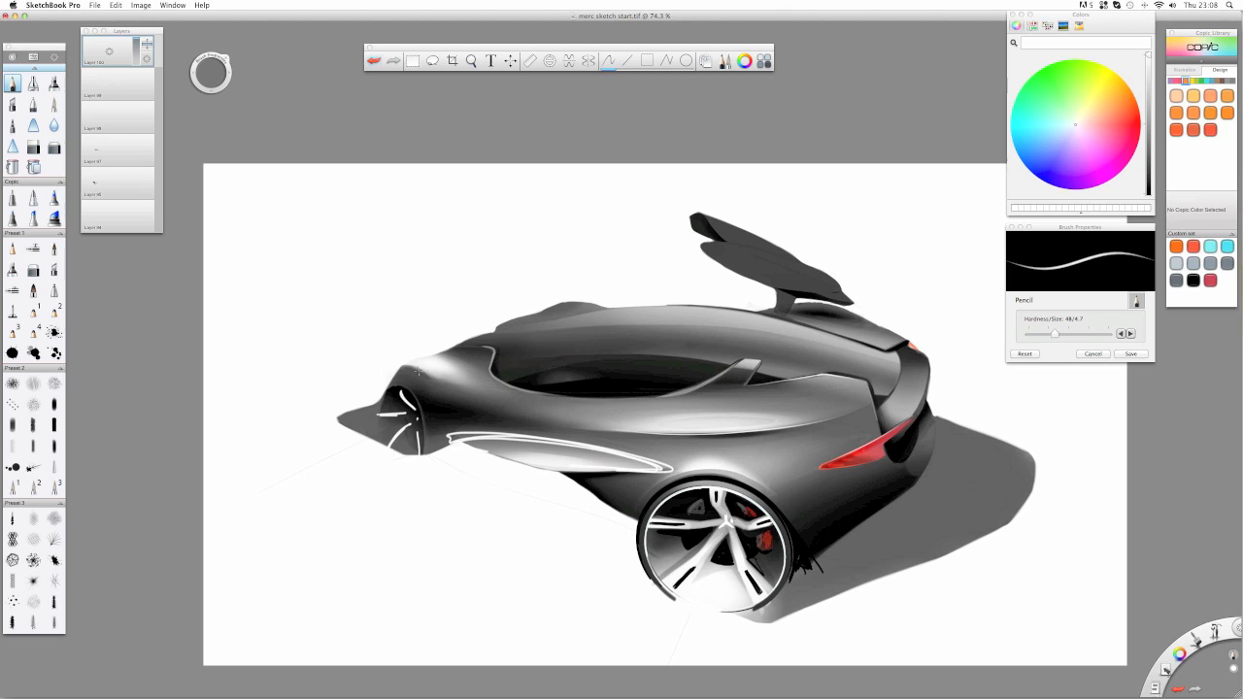
mouse_move(417, 370)
mouse_down()
mouse_move(488, 386)
mouse_move(396, 370)
mouse_move(459, 381)
mouse_up()
- Add white Pencil reflections behind the cockpit, over the rear wheel arch and on the tail, and lower the layer's opacity to near zero
mouse_move(726, 366)
mouse_down()
mouse_move(829, 388)
mouse_move(590, 392)
mouse_up()
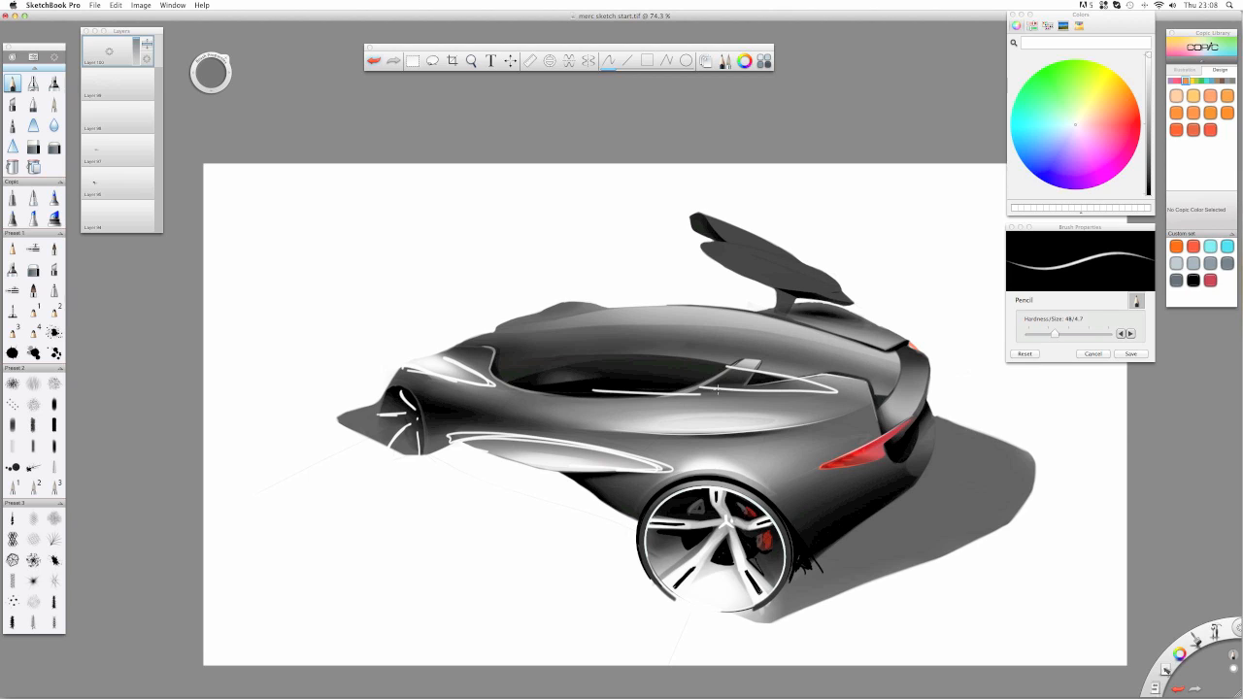
mouse_move(716, 389)
mouse_down()
mouse_move(804, 387)
mouse_move(605, 389)
mouse_up()
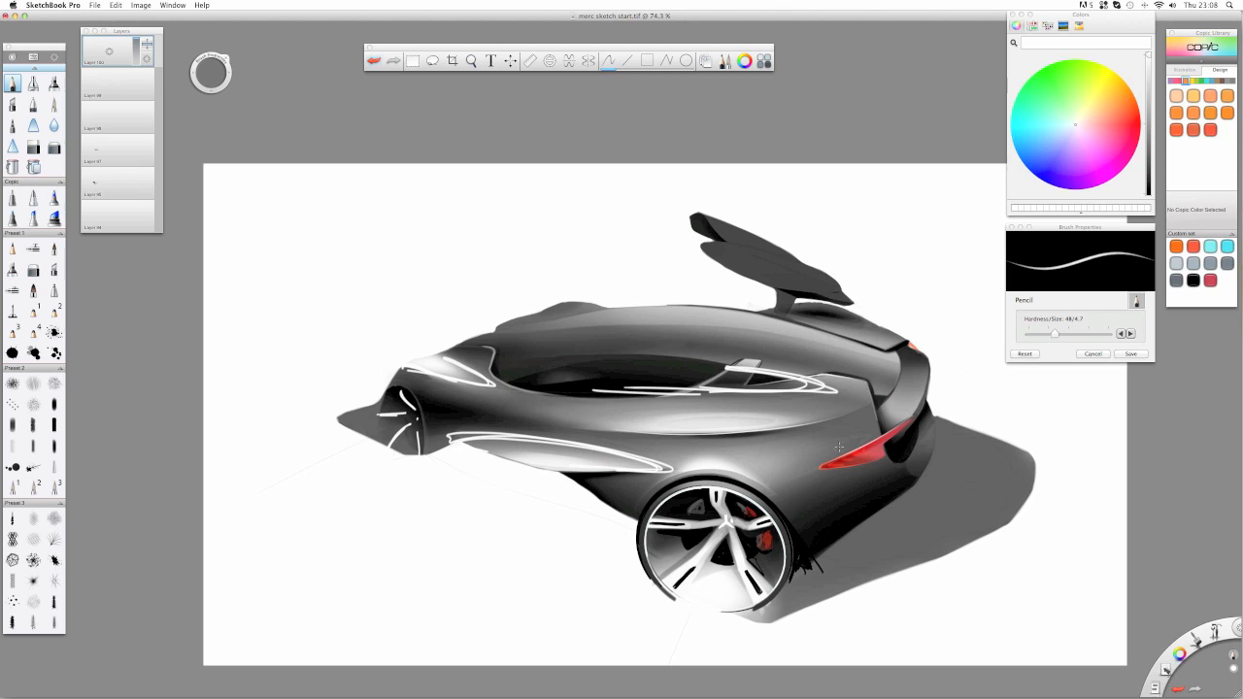
mouse_move(862, 442)
mouse_down()
mouse_move(774, 499)
mouse_move(900, 444)
mouse_move(881, 436)
mouse_move(773, 485)
mouse_move(711, 473)
mouse_up()
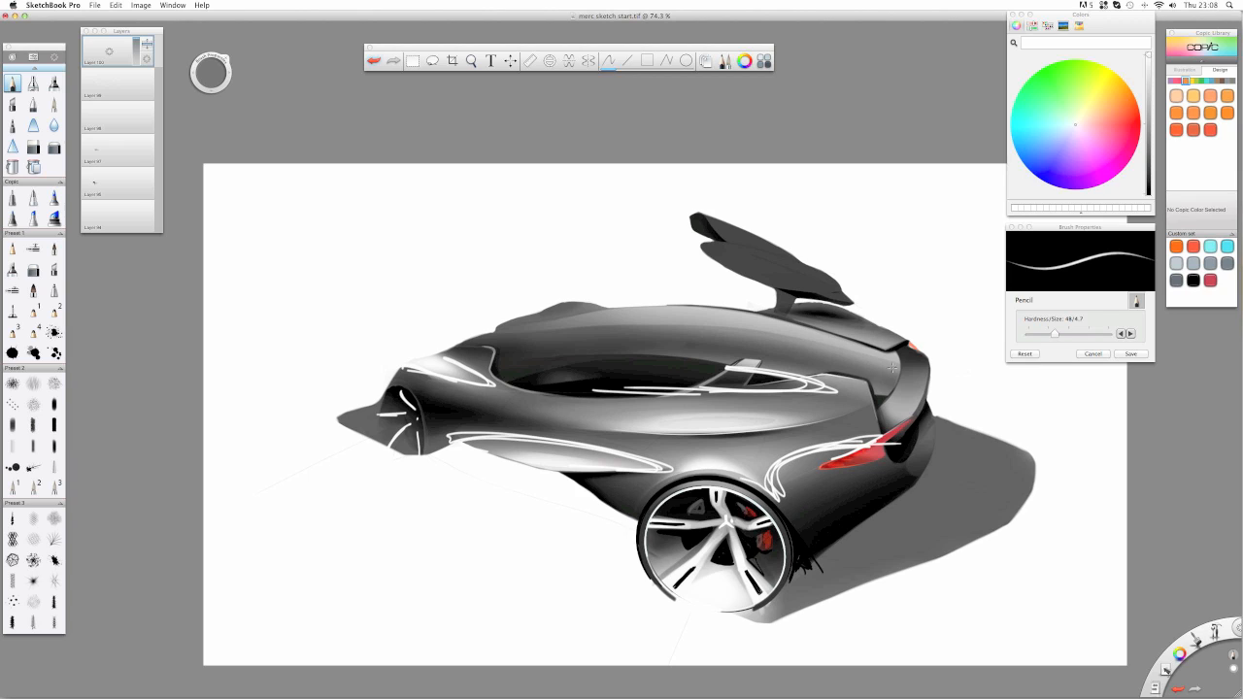
mouse_move(917, 361)
mouse_down()
mouse_move(903, 375)
mouse_move(924, 383)
mouse_move(887, 386)
mouse_up()
drag(147, 60, 140, 68)
click(54, 148)
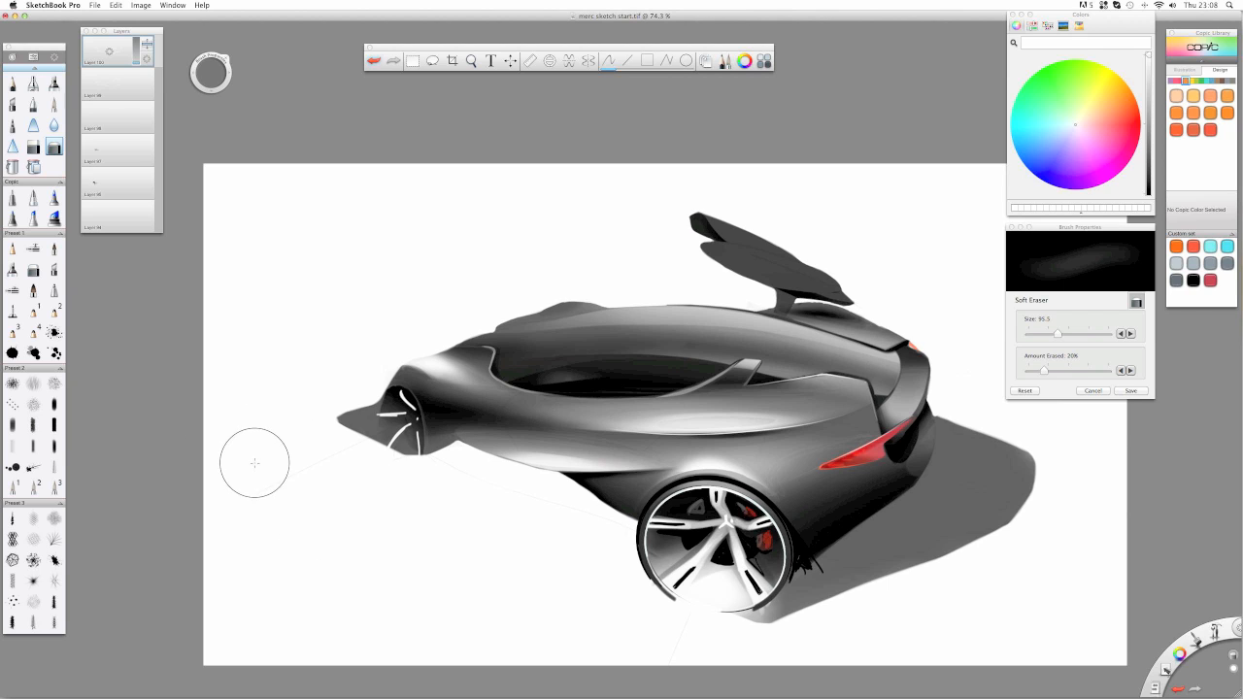
- On a further layer, sketch white Pencil reflections ahead of the rear wheel, on the body side, behind the cockpit, and on the tail and rear deck
click(12, 84)
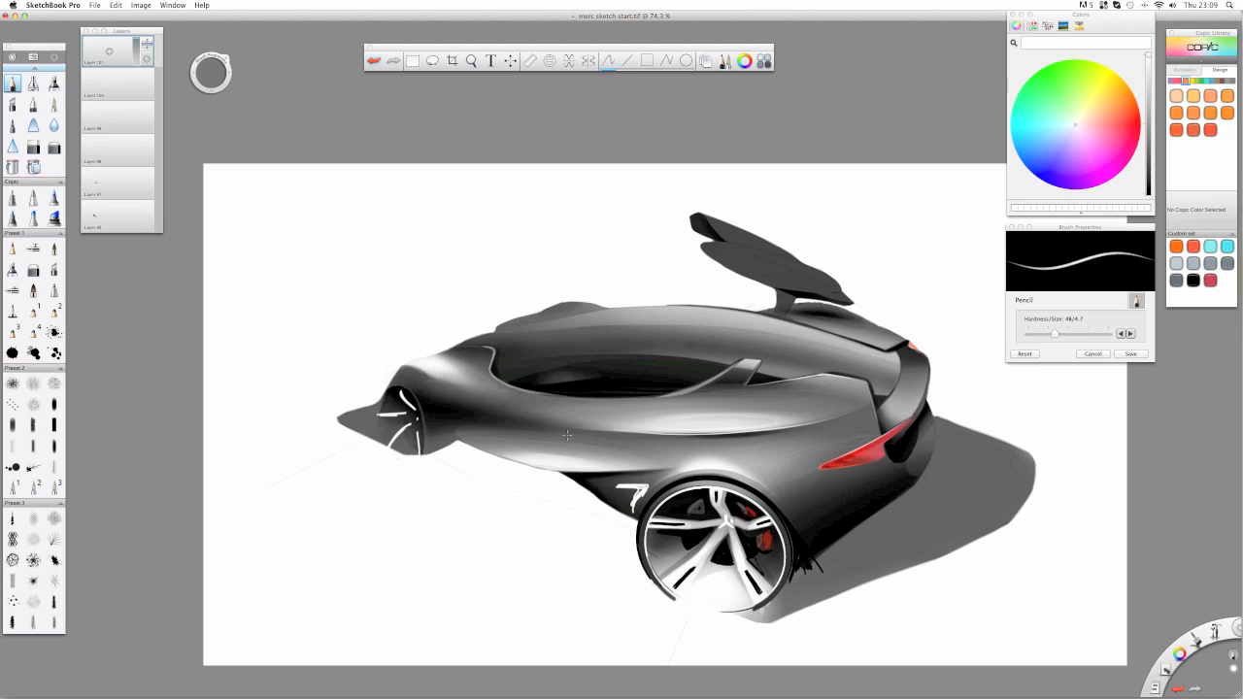
mouse_move(645, 467)
mouse_down()
mouse_move(597, 449)
mouse_move(652, 456)
mouse_move(472, 435)
mouse_move(505, 438)
mouse_up()
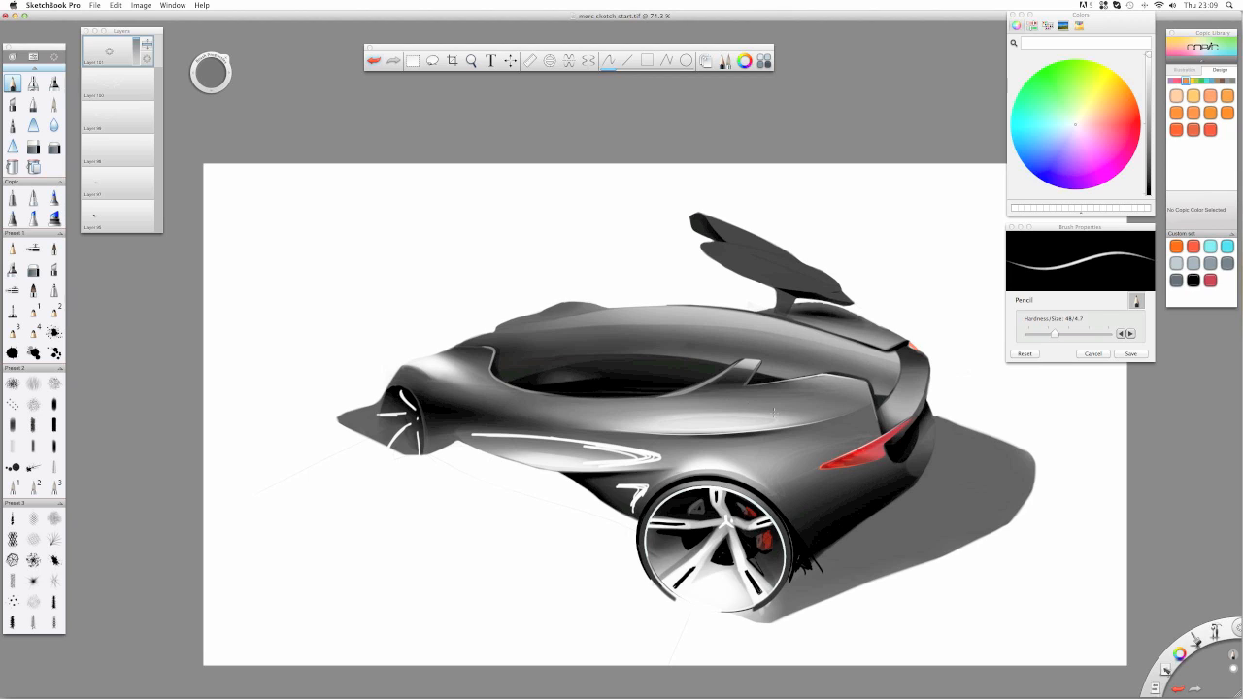
mouse_move(718, 366)
mouse_down()
mouse_move(802, 385)
mouse_move(689, 383)
mouse_up()
drag(823, 386, 637, 387)
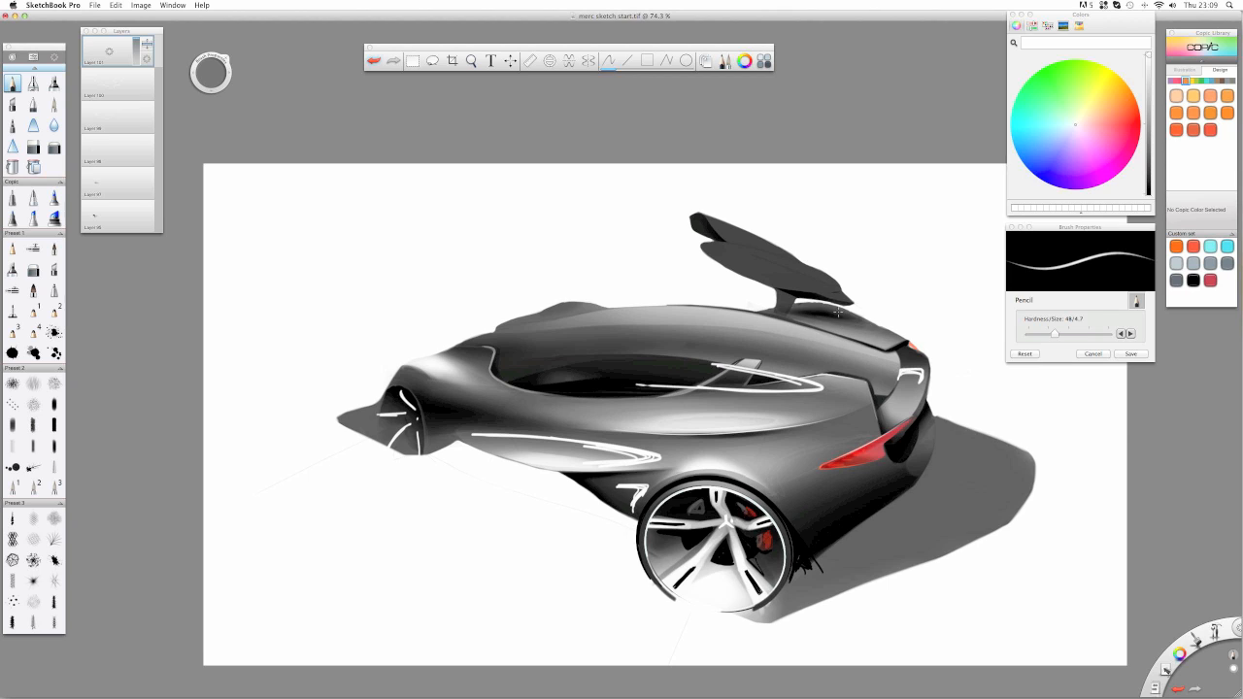
drag(807, 317, 874, 326)
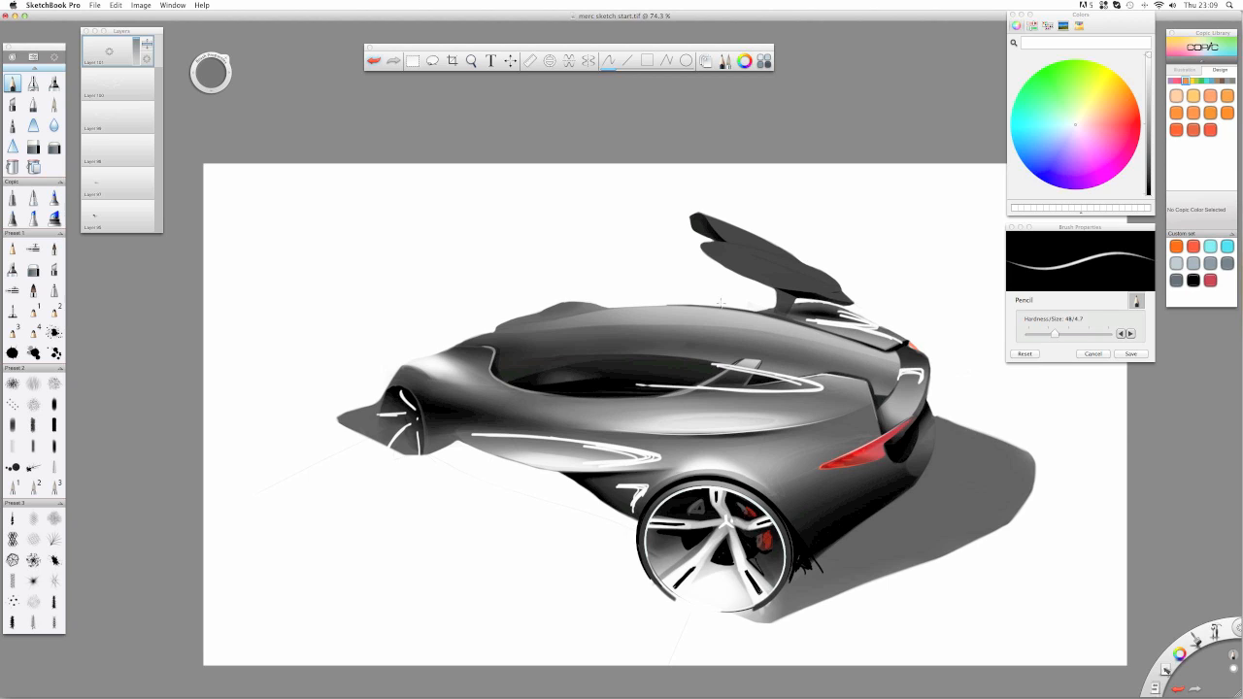
- Fade the white reflections on the rear deck, tail, cockpit and body side with the Soft Eraser, and lower the layer's opacity to 0%
click(54, 147)
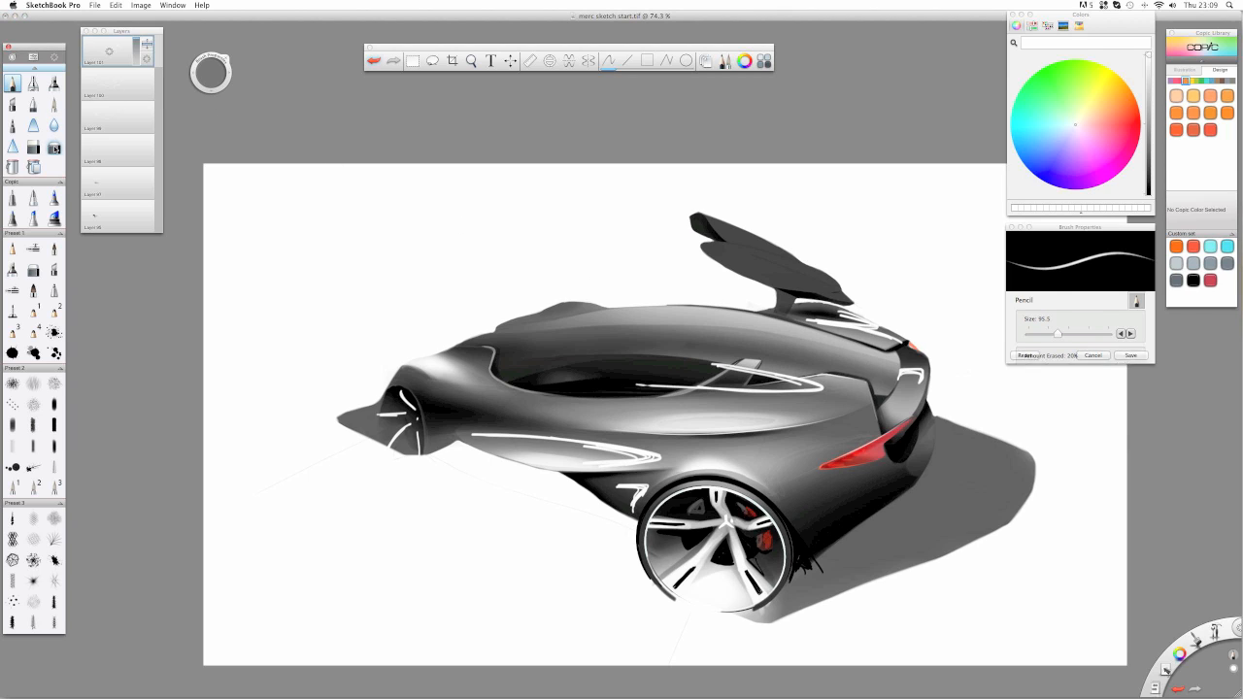
mouse_move(902, 336)
mouse_down()
mouse_move(844, 320)
mouse_move(867, 315)
mouse_up()
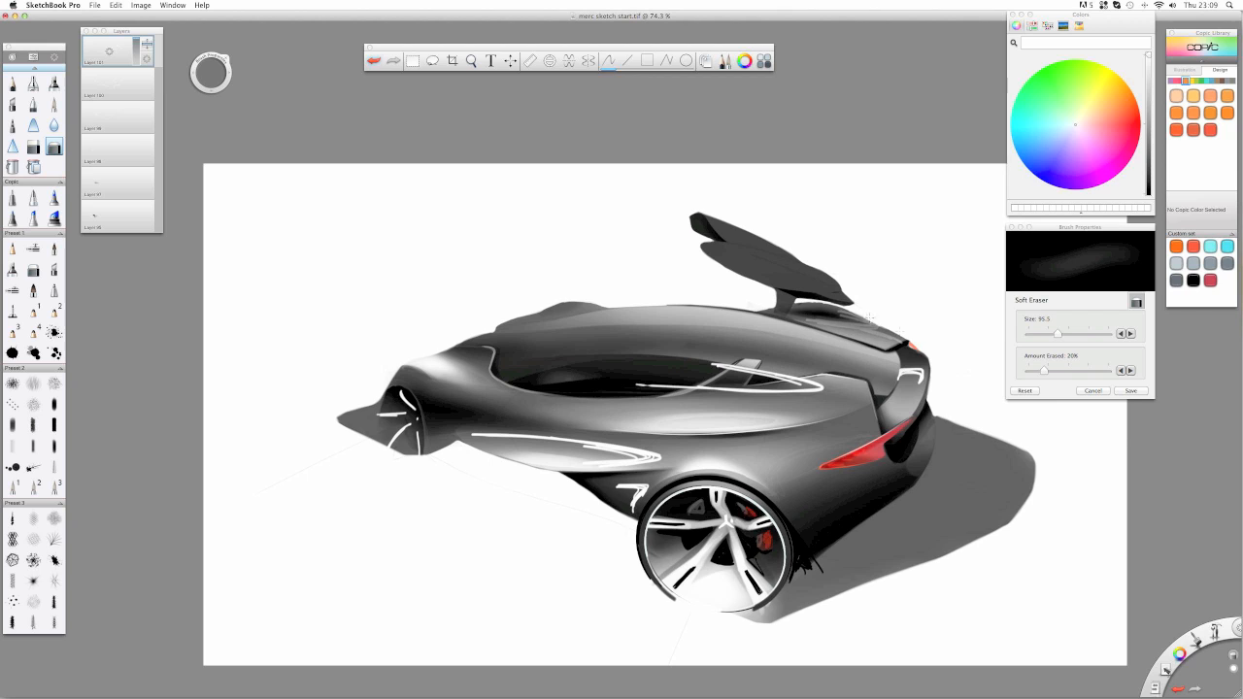
mouse_move(934, 380)
mouse_down()
mouse_move(677, 345)
mouse_move(605, 375)
mouse_move(702, 392)
mouse_move(848, 391)
mouse_move(568, 372)
mouse_up()
drag(836, 405, 546, 379)
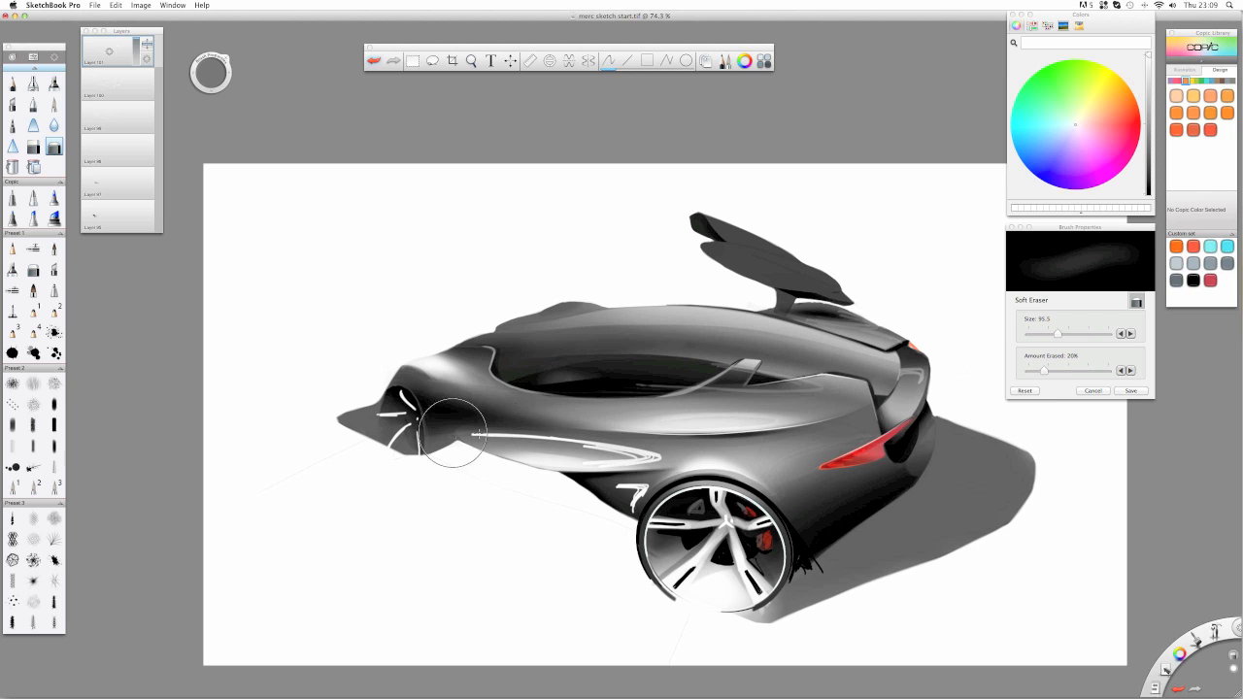
mouse_move(472, 436)
mouse_down()
mouse_move(604, 447)
mouse_move(654, 471)
mouse_up()
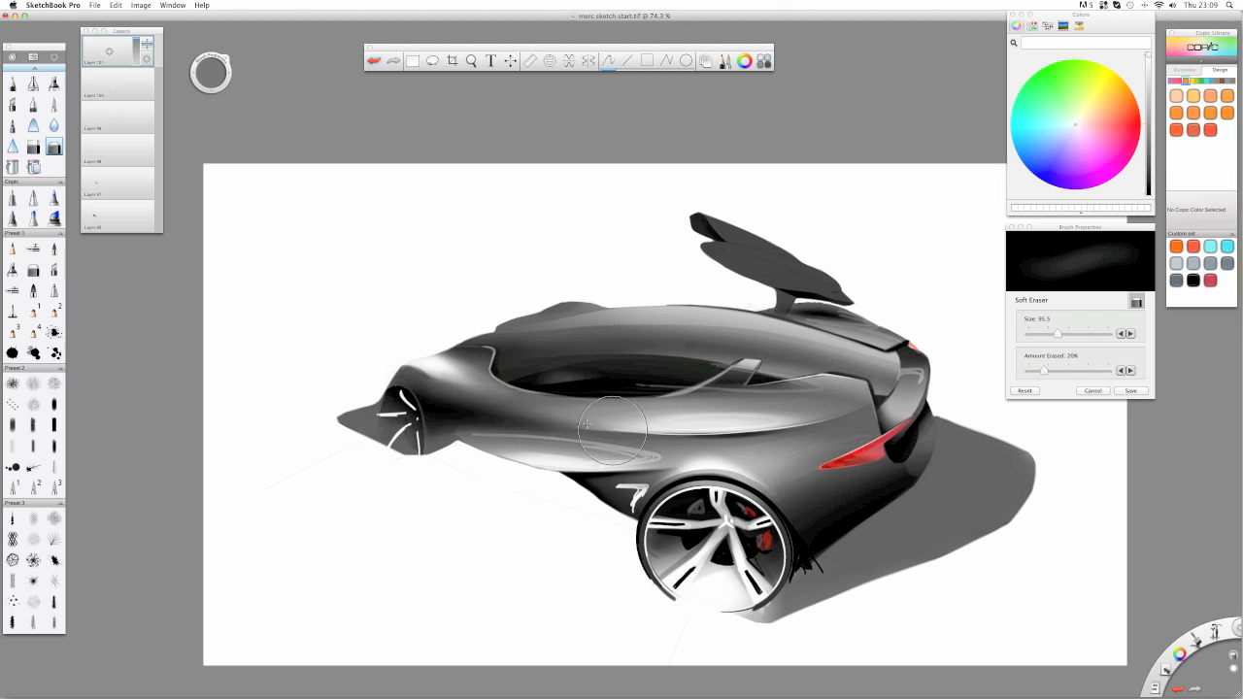
drag(136, 43, 137, 65)
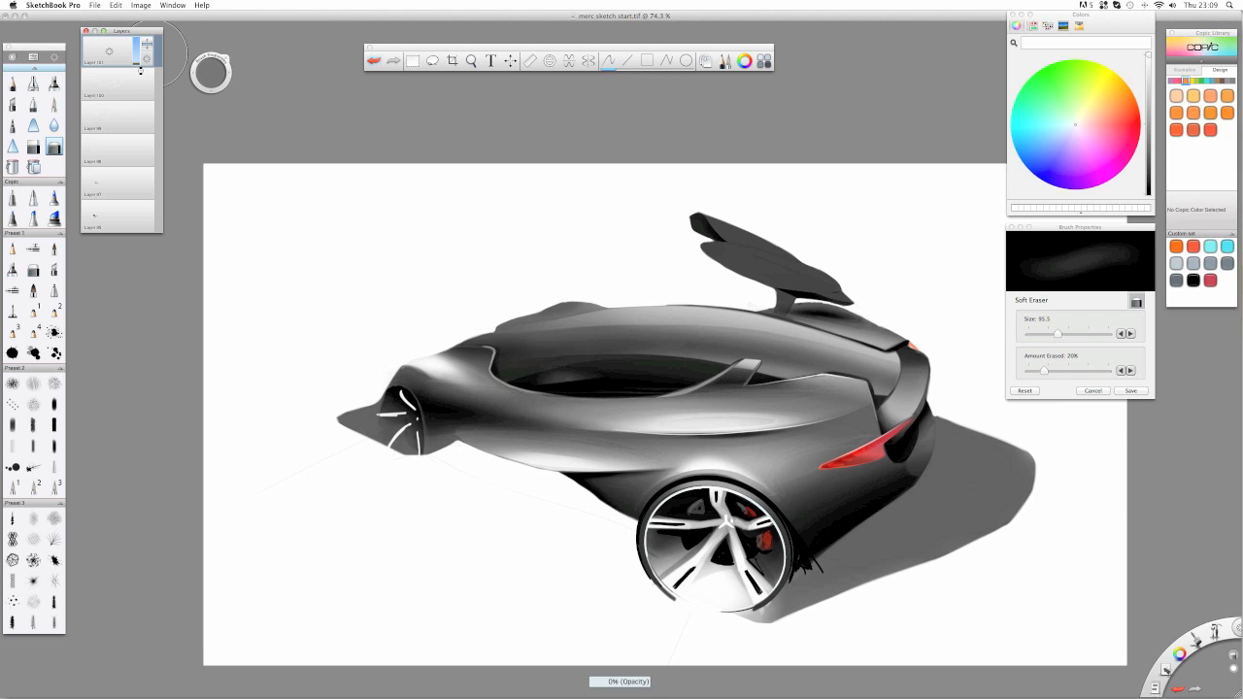
drag(124, 68, 124, 68)
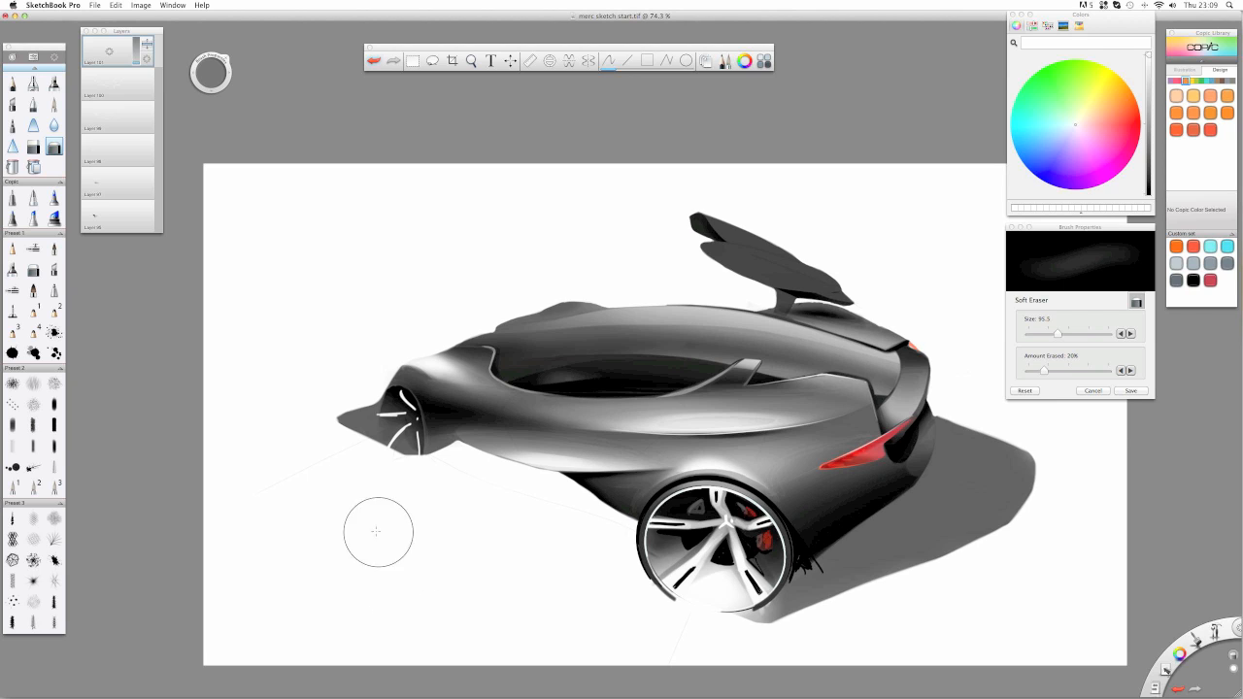
- On a new layer, airbrush a pale bluish-white reflection over the raised spoiler and rear deck, and reduce the layer's opacity
click(33, 84)
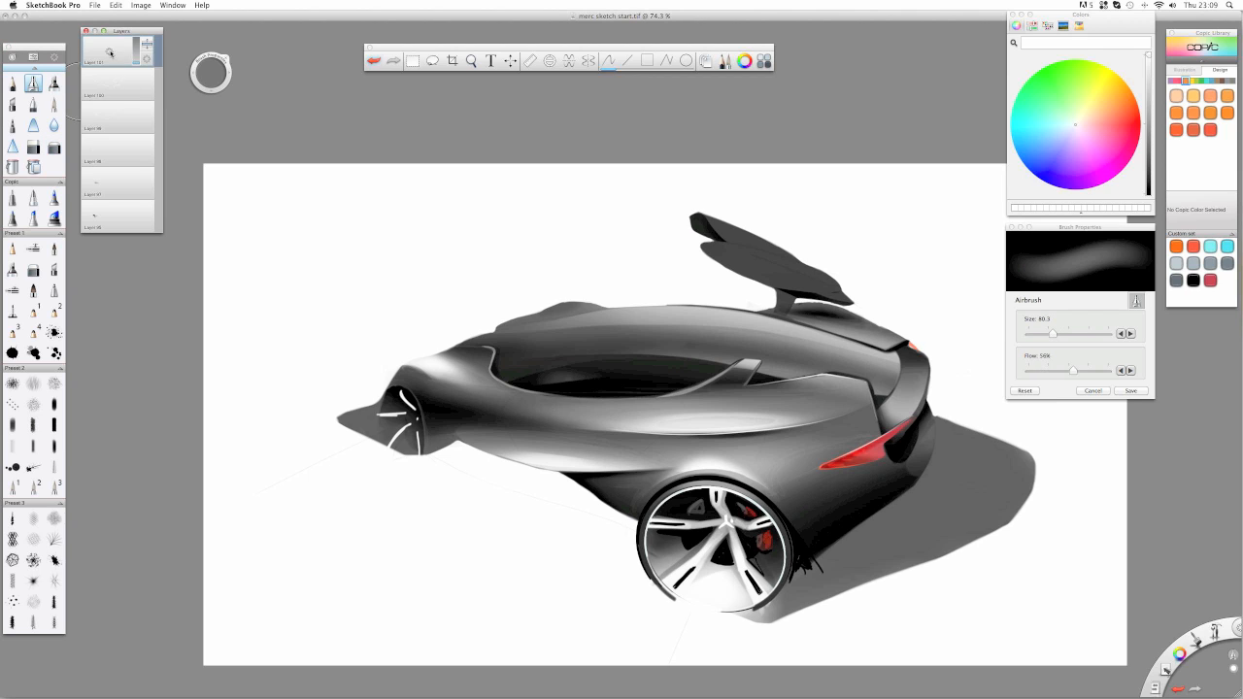
click(1075, 126)
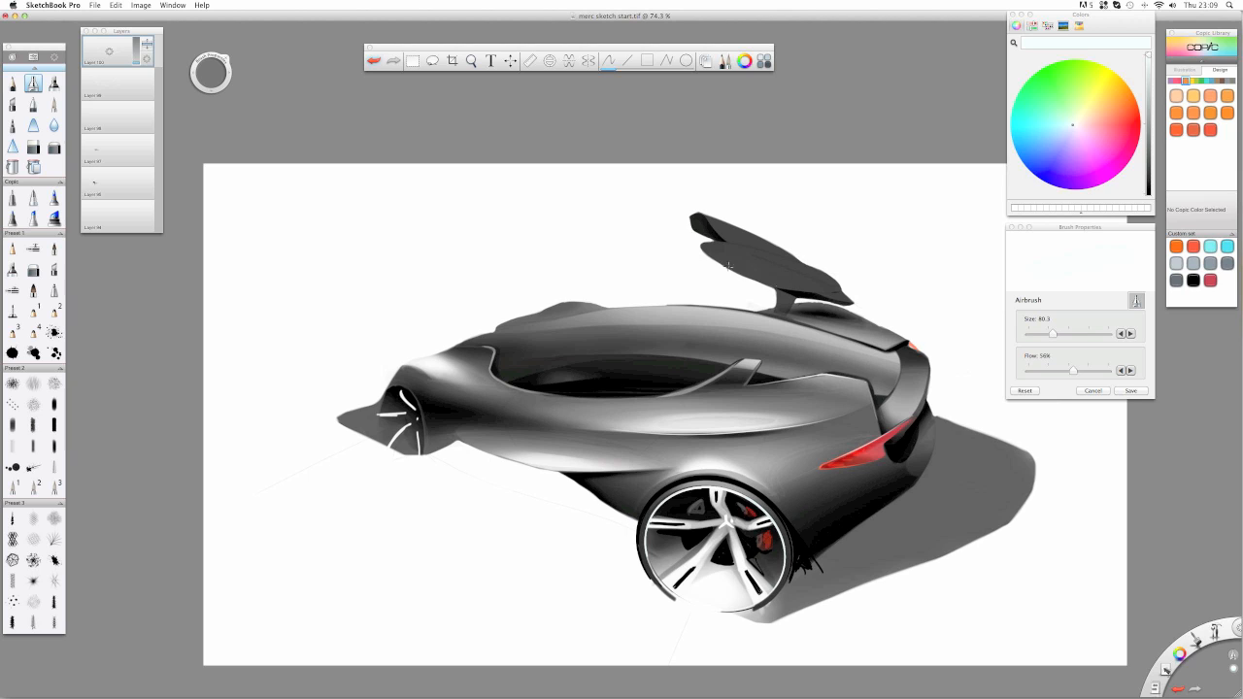
drag(109, 52, 108, 31)
mouse_move(719, 267)
mouse_down()
mouse_move(825, 301)
mouse_move(662, 246)
mouse_move(879, 330)
mouse_up()
click(33, 146)
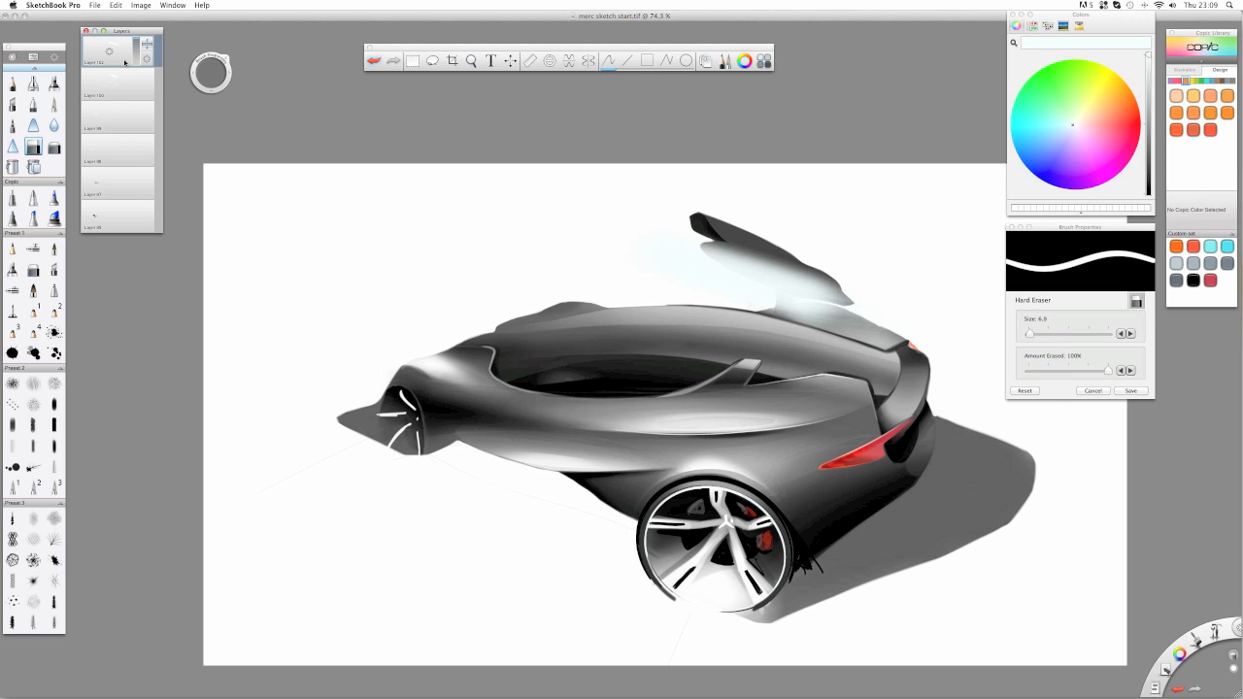
drag(137, 49, 140, 60)
- Clean the pale airbrush spill off the rear deck, the spoiler strut and the surrounding background with the Hard Eraser, undoing stray strokes
key(space)
drag(782, 284, 840, 211)
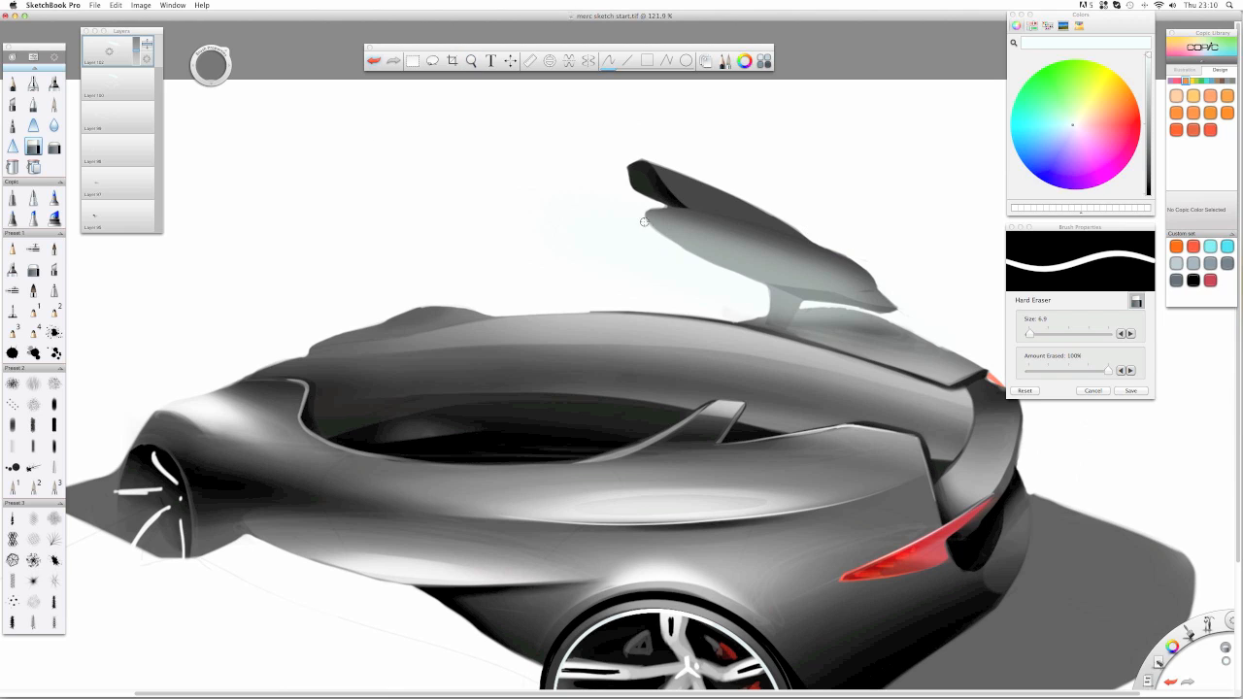
drag(802, 307, 892, 316)
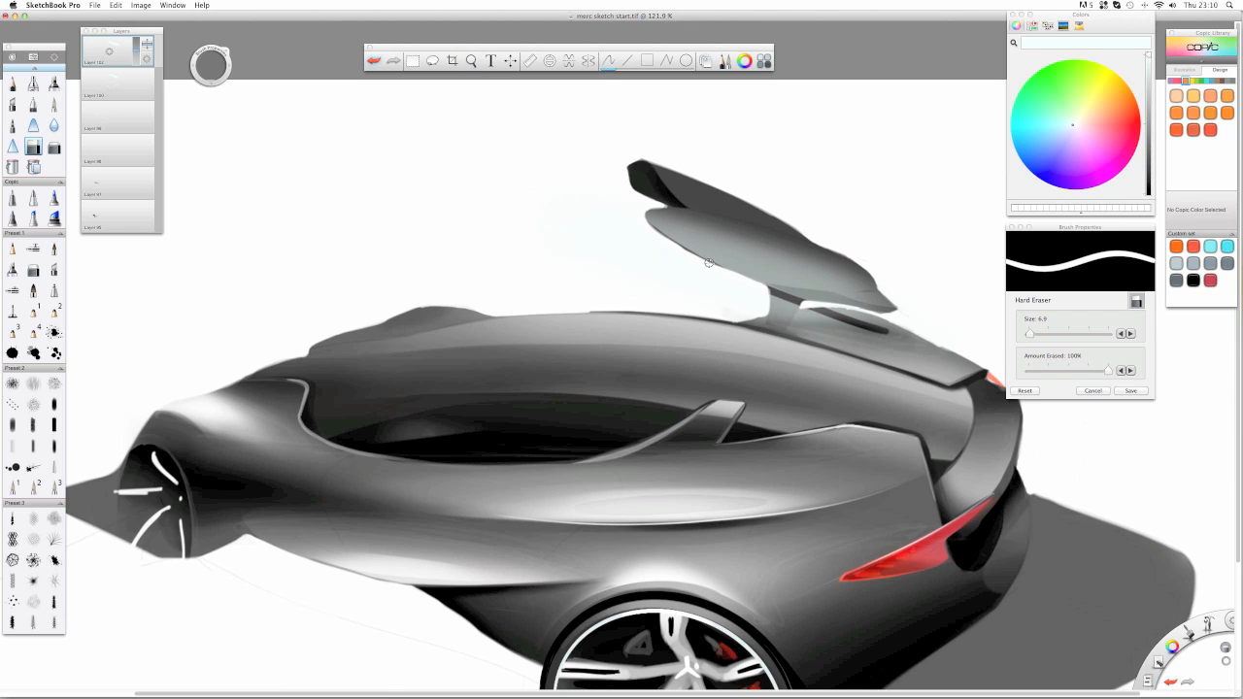
mouse_move(722, 269)
mouse_down()
mouse_move(881, 317)
mouse_move(694, 262)
mouse_move(895, 317)
mouse_move(700, 266)
mouse_move(831, 300)
mouse_move(878, 283)
mouse_move(826, 301)
mouse_move(888, 293)
mouse_move(835, 298)
mouse_move(884, 294)
mouse_move(845, 301)
mouse_move(882, 292)
mouse_move(757, 287)
mouse_up()
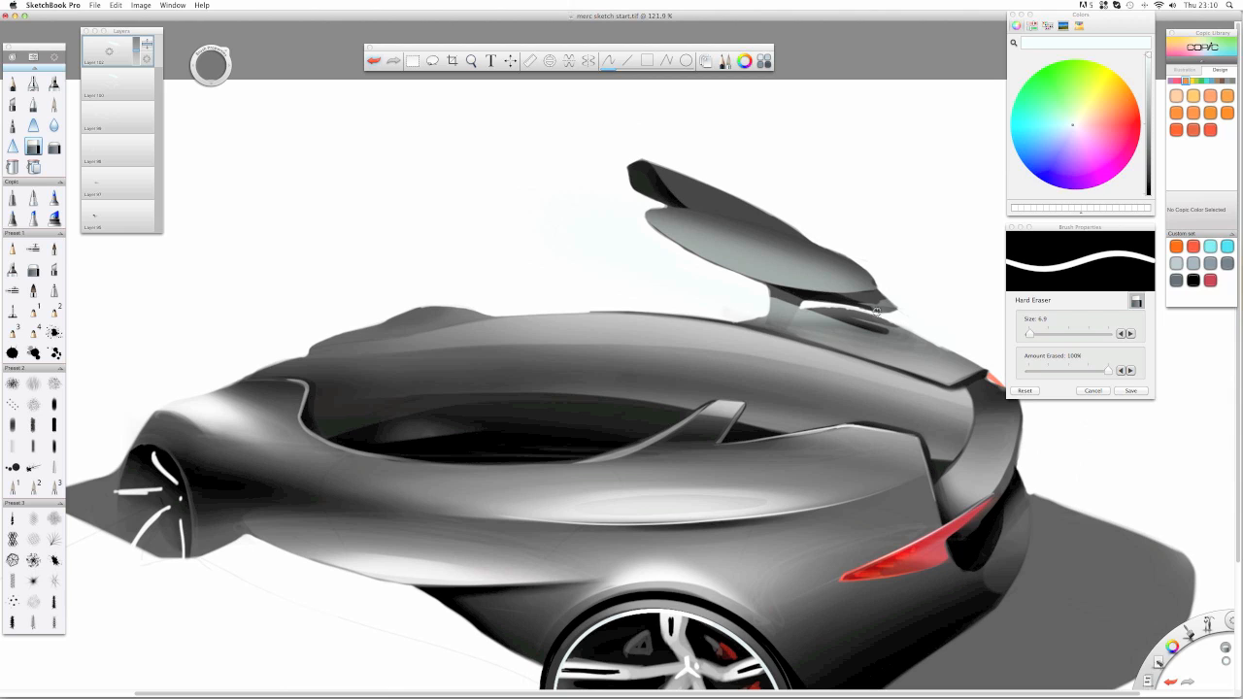
key(super+z)
key(super+z)
key(super+z)
key(super+z)
key(super+z)
key(super+z)
key(super+z)
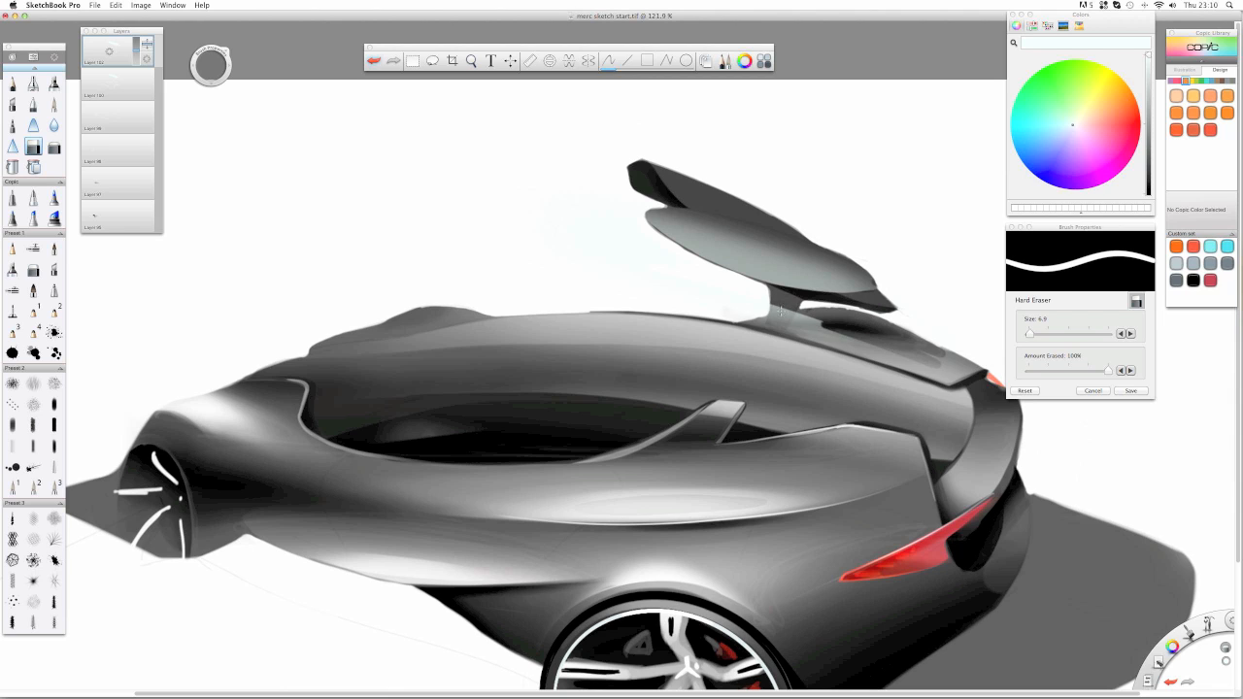
key(super+z)
key(super+z)
key(super+z)
key(super+z)
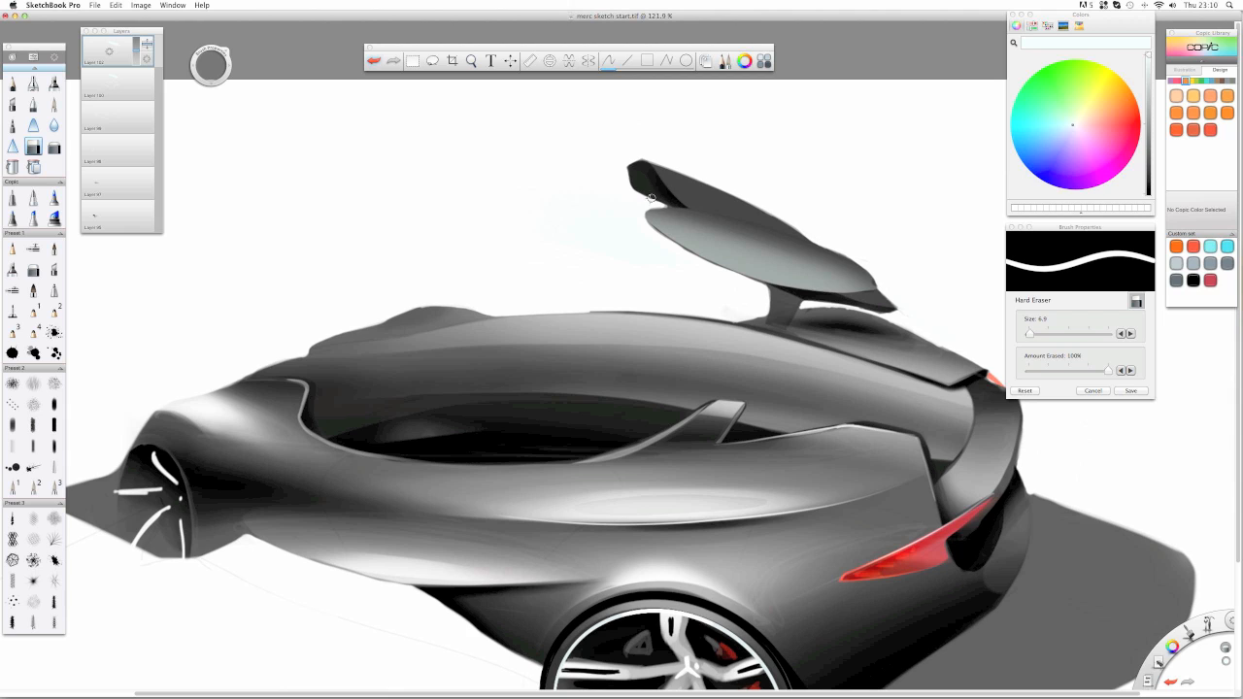
- Trim the pale reflection to the spoiler's lower face with the Hard Eraser and fade its front end with the Soft Eraser
key(super+z)
key(super+z)
key(super+z)
key(super+z)
key(super+z)
key(super+z)
key(super+z)
key(super+z)
key(super+z)
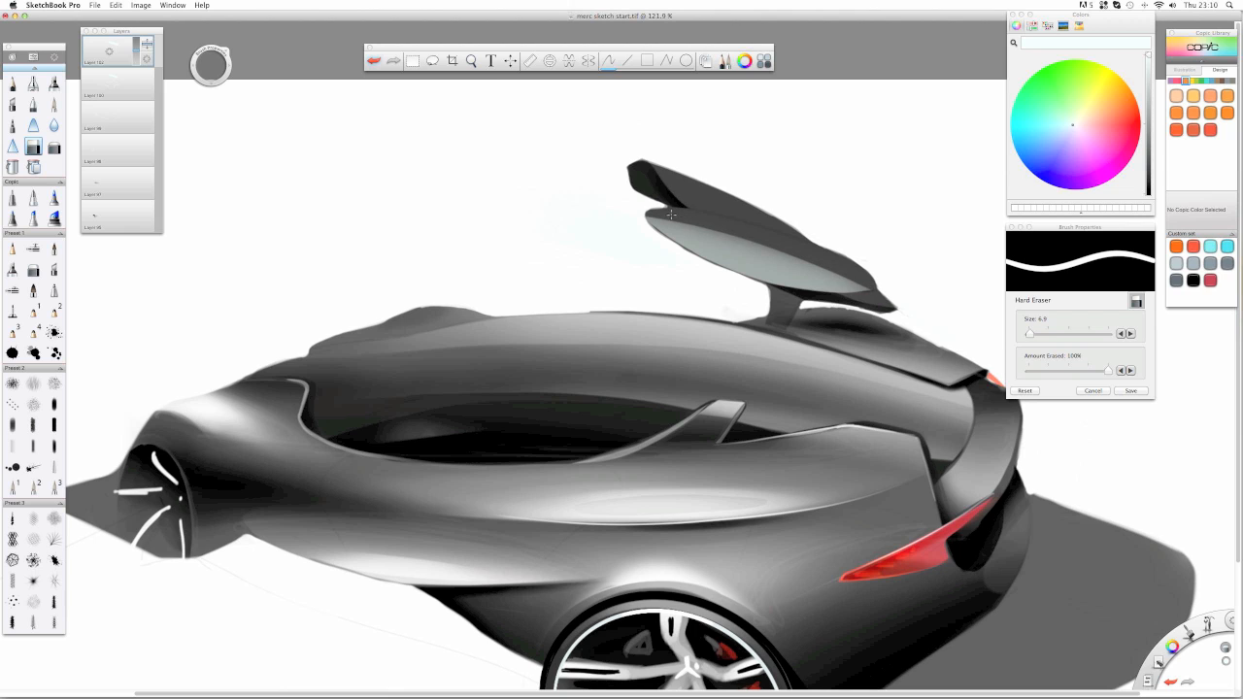
click(55, 146)
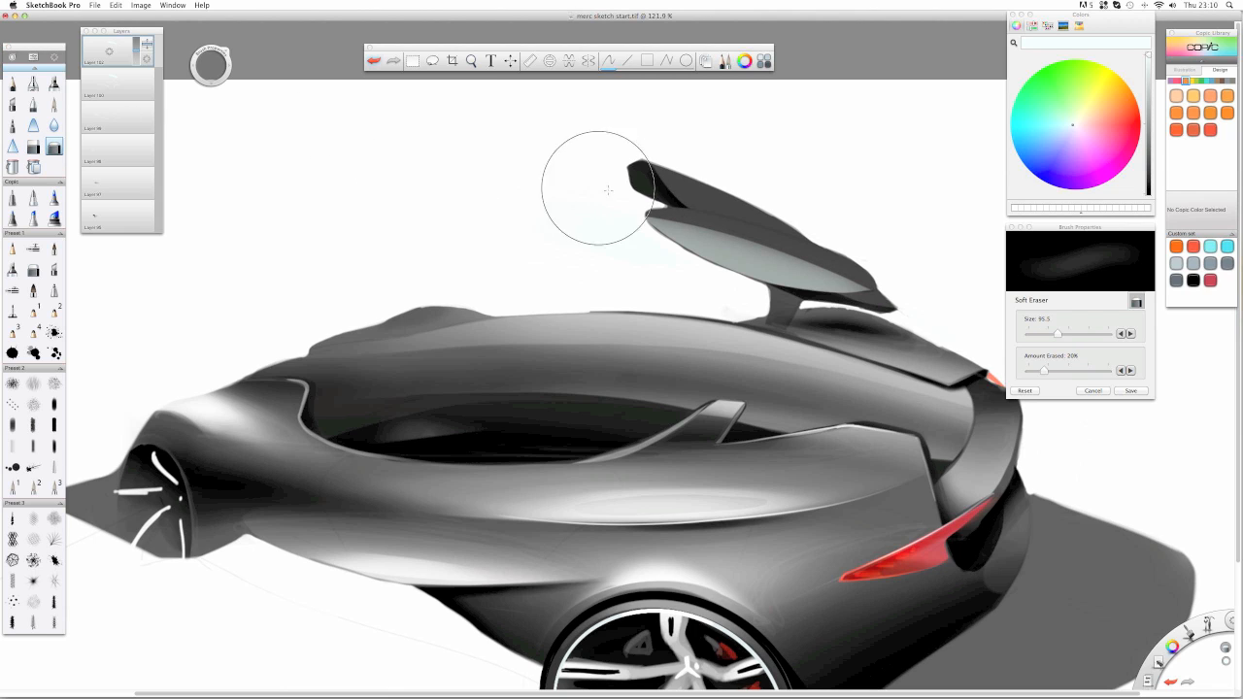
key(super+z)
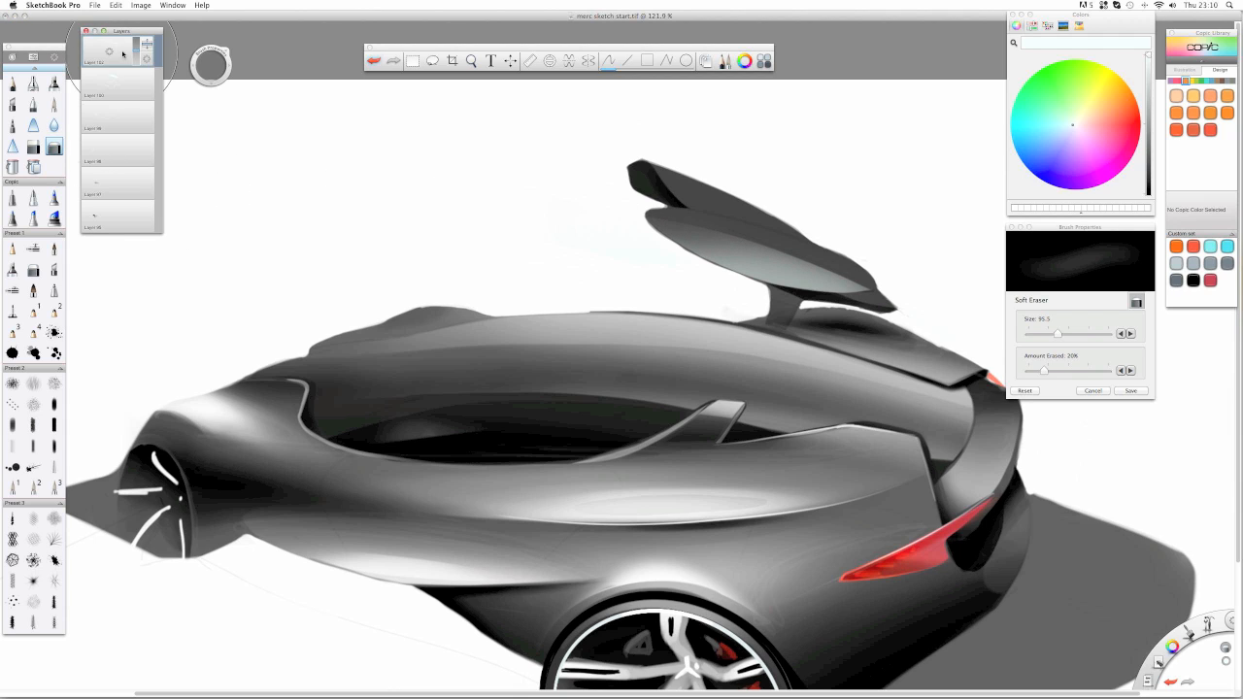
- On a new layer, airbrush a second pale reflection over the spoiler and trim its edges around the lower face with the Hard Eraser
click(33, 83)
mouse_move(717, 240)
mouse_down()
mouse_move(738, 235)
mouse_move(830, 272)
mouse_move(622, 191)
mouse_move(732, 215)
mouse_move(878, 289)
mouse_move(767, 289)
mouse_up()
click(33, 146)
drag(871, 292, 731, 274)
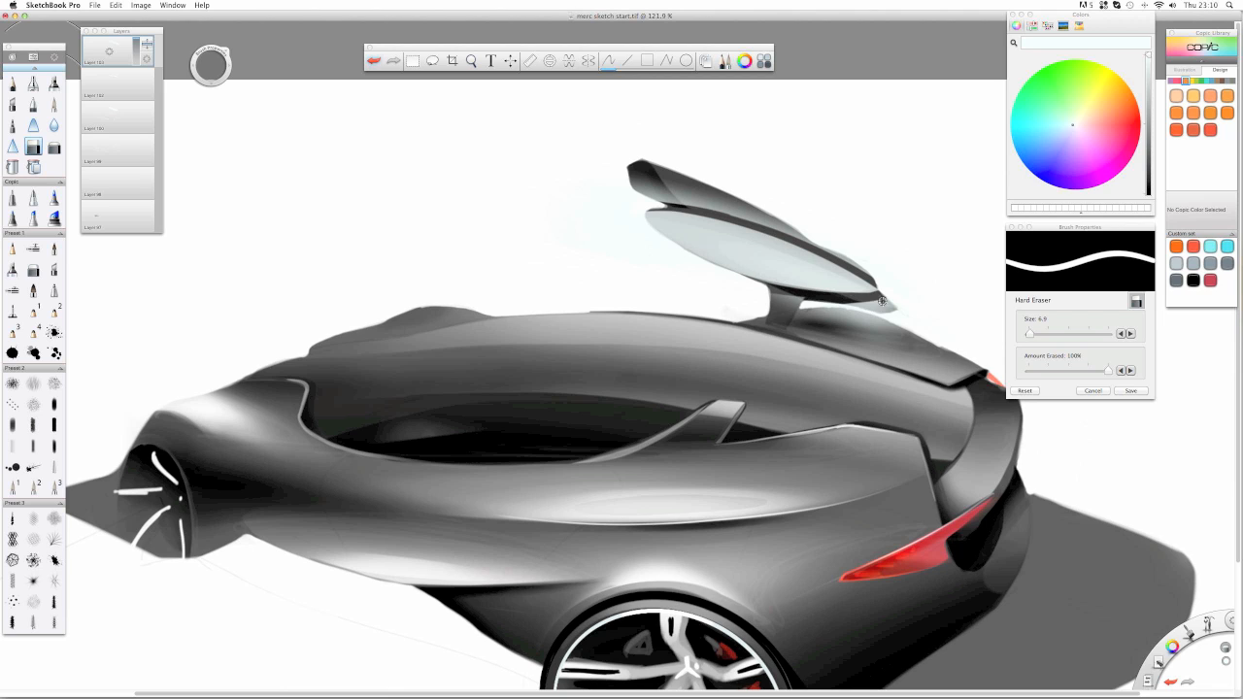
mouse_move(881, 301)
mouse_down()
mouse_move(925, 327)
mouse_move(856, 341)
mouse_move(899, 344)
mouse_up()
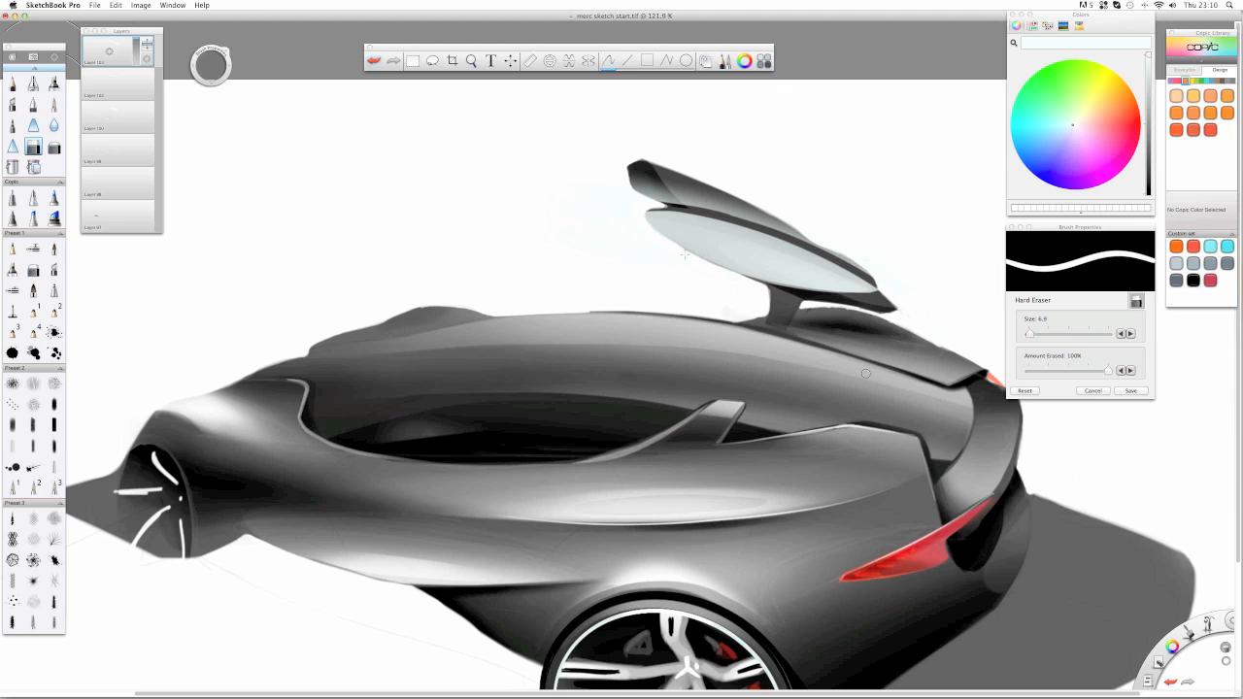
- Soften the new reflection across the front and upper part of the spoiler with Soft Eraser strokes
click(133, 50)
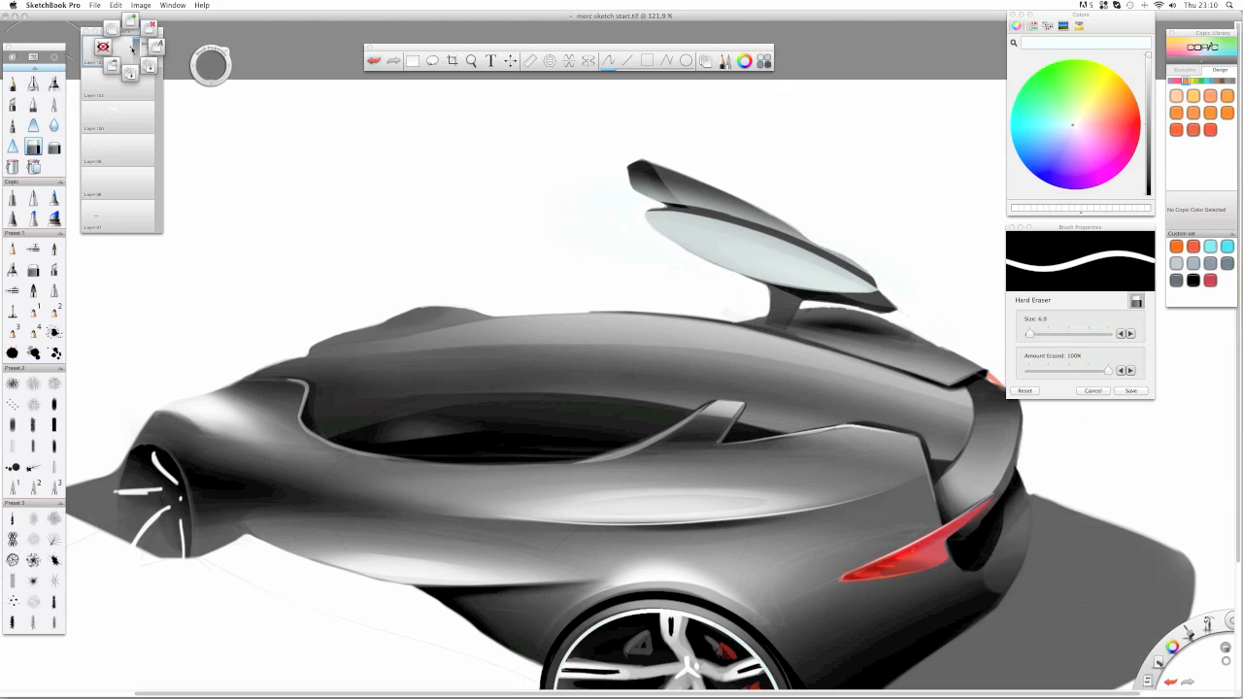
click(54, 147)
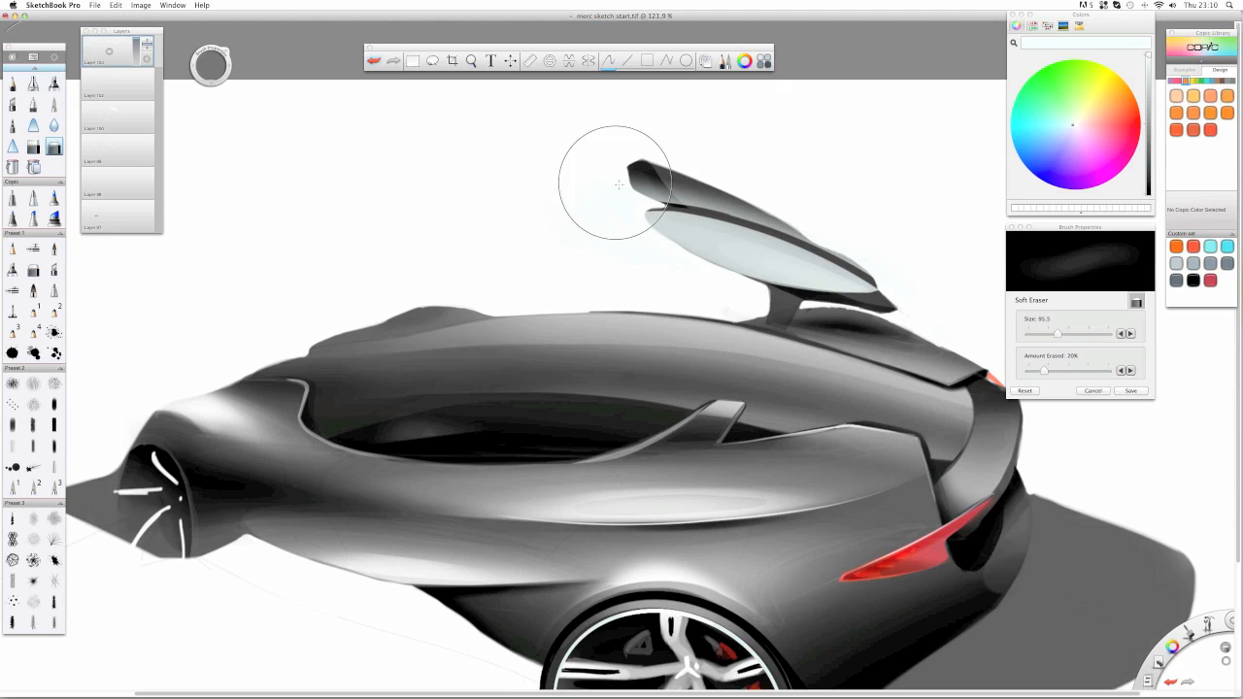
drag(616, 190, 826, 224)
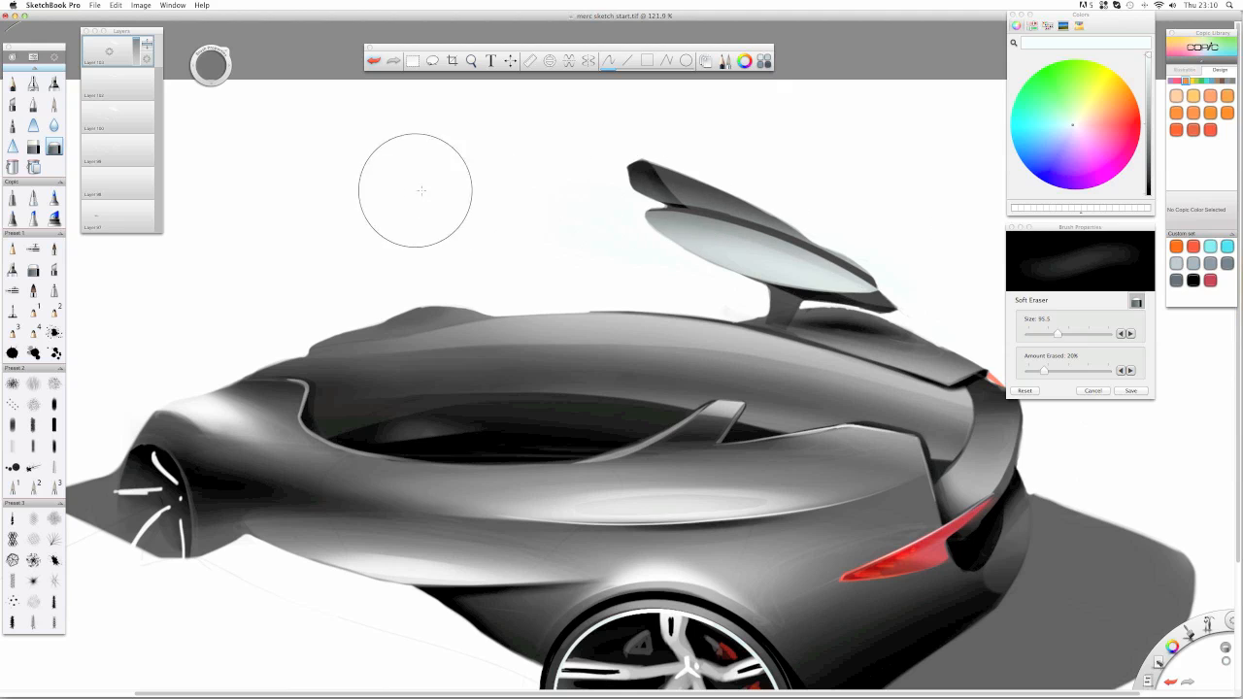
drag(421, 188, 885, 244)
drag(455, 208, 827, 248)
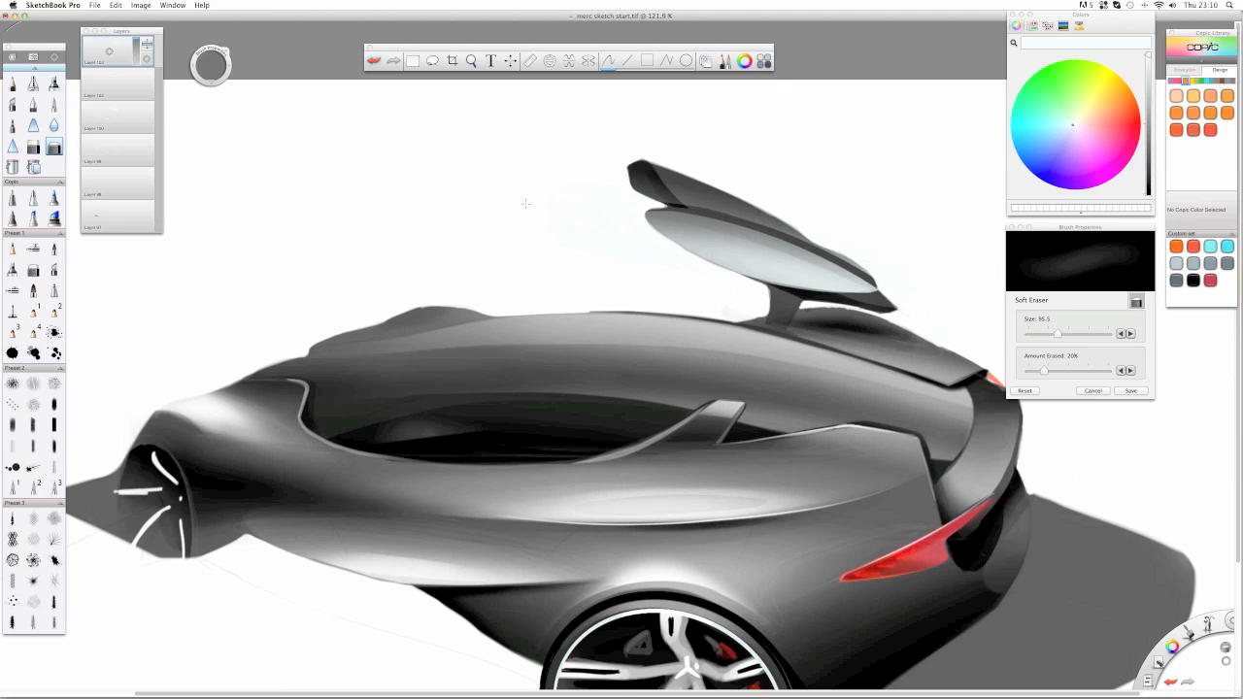
drag(525, 202, 877, 229)
- Erase the reflection from the spoiler's upper blade with a 29.3 Hard Eraser and merge the spoiler reflection layers
click(33, 147)
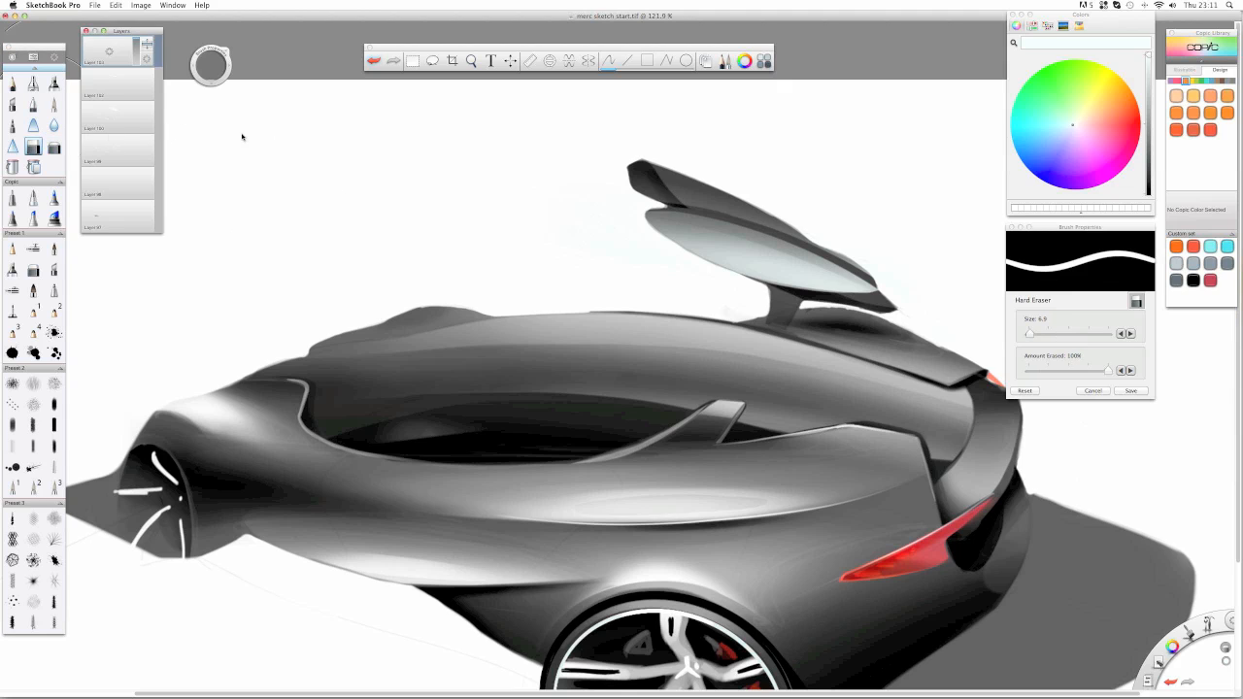
drag(195, 66, 218, 66)
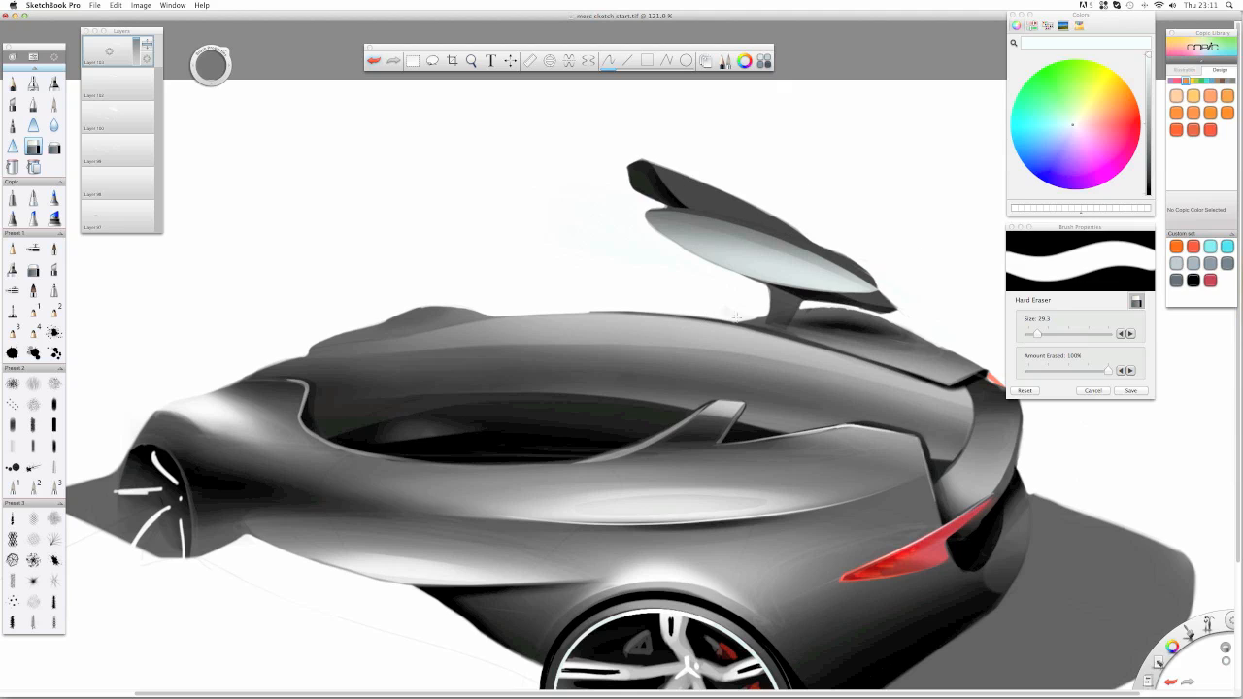
drag(110, 51, 126, 81)
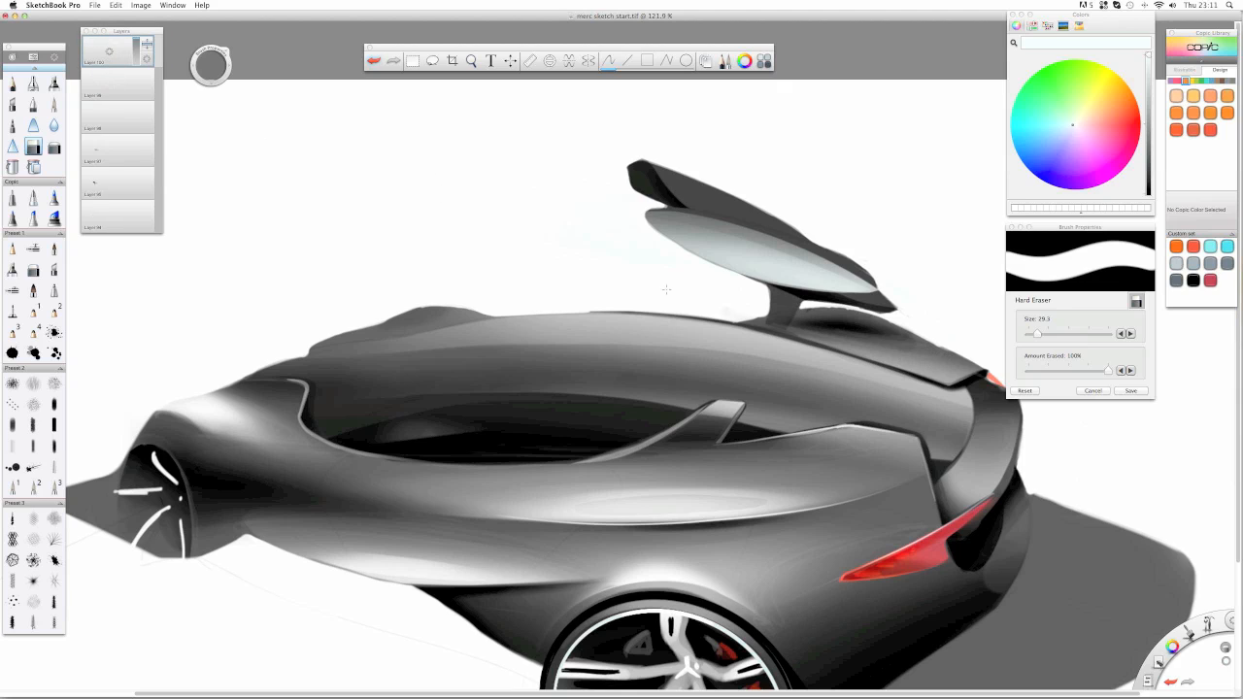
- On a new layer, fill the spoiler strut with pale Marker, trim it inside the strut's edges and fade it with the Soft Eraser
click(53, 85)
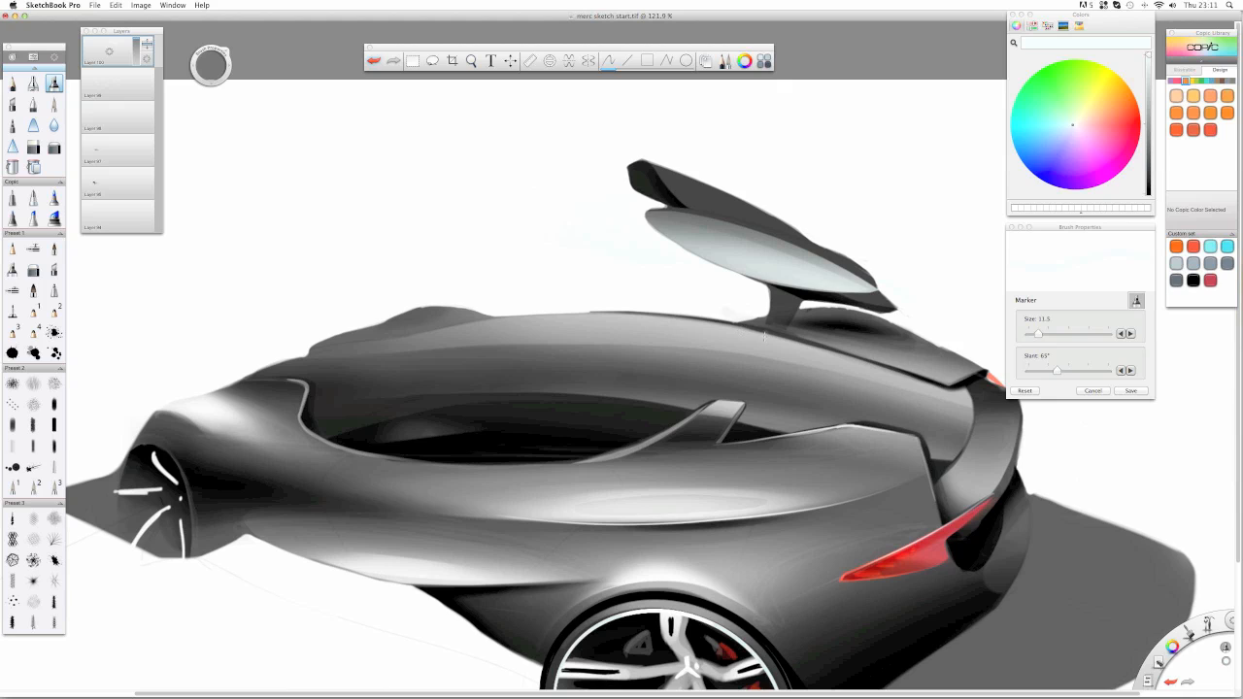
click(146, 43)
drag(779, 311, 776, 305)
click(33, 147)
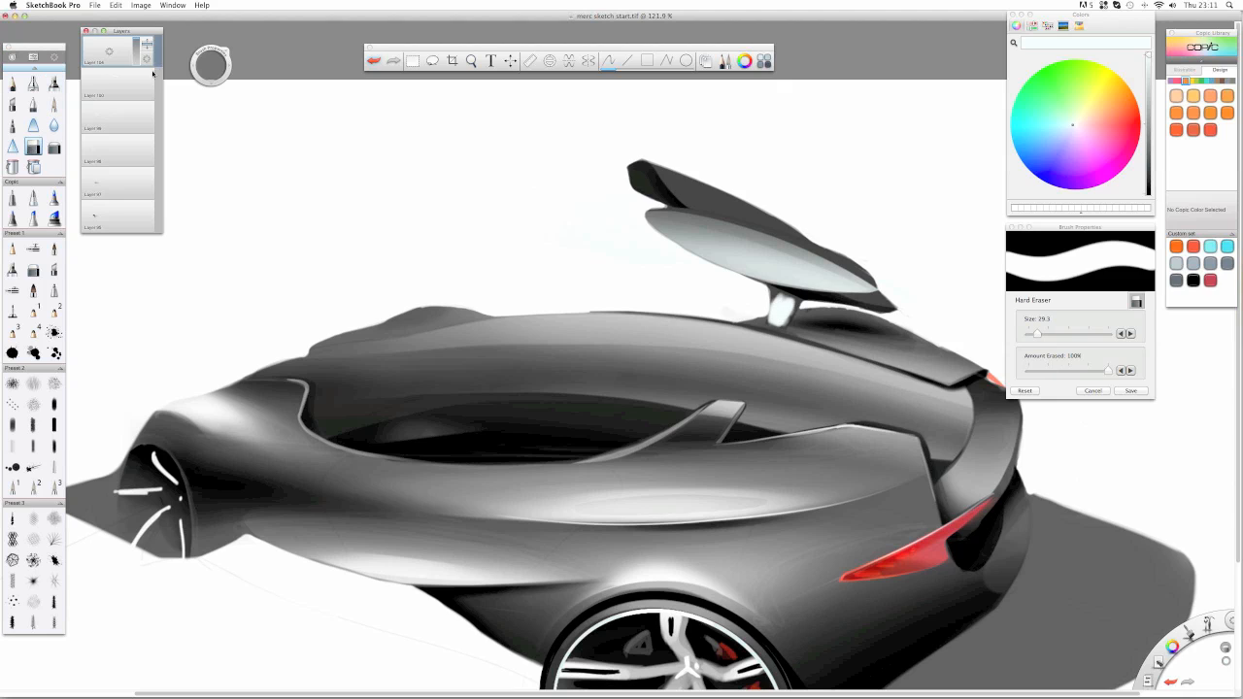
drag(761, 319, 759, 307)
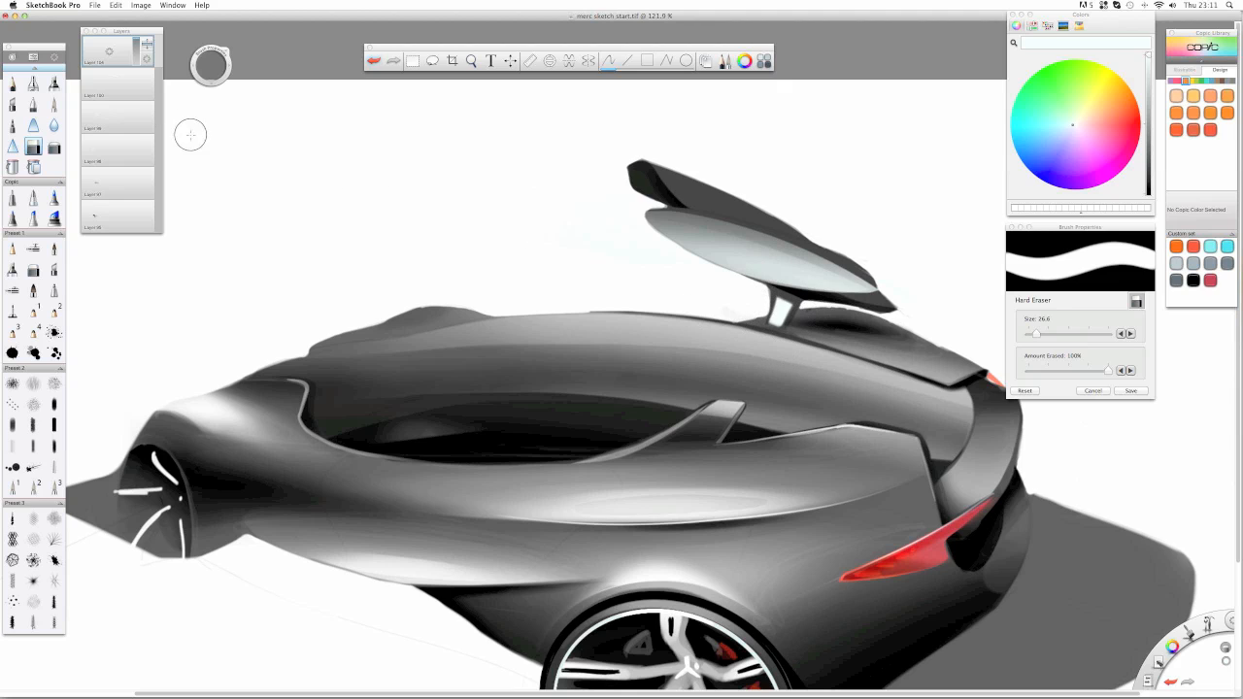
click(53, 146)
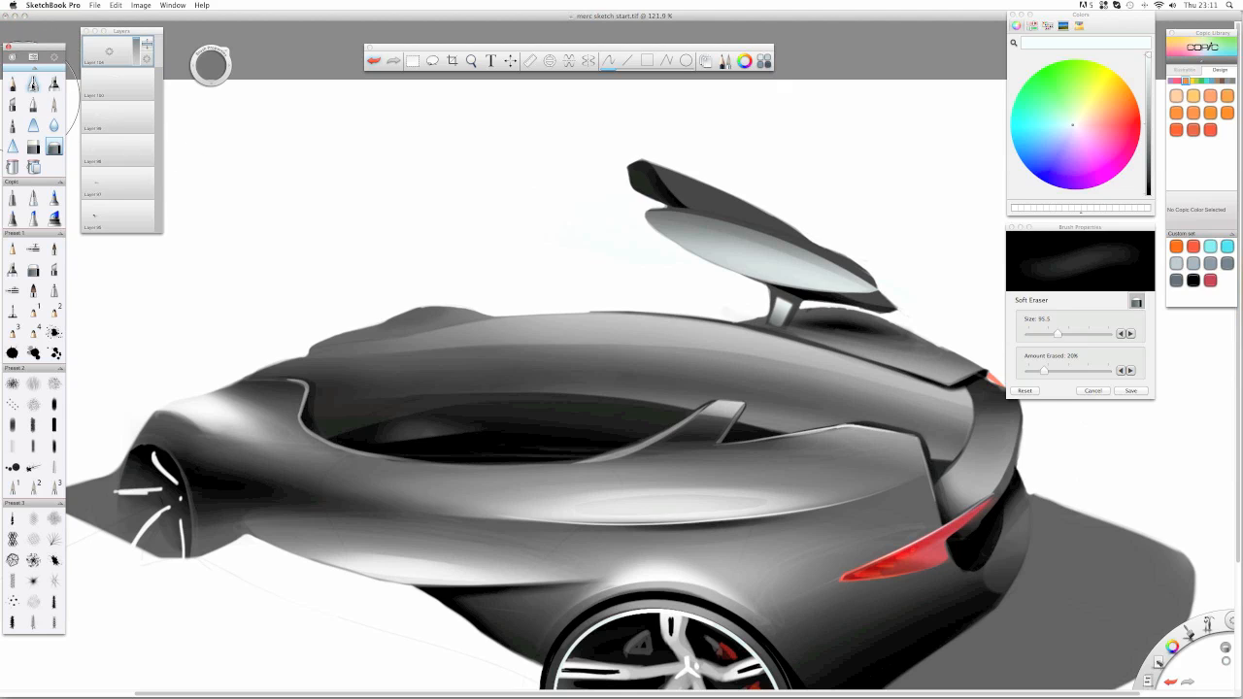
- On a new layer, airbrush a pale reflection along the spoiler's upper blade and erase the spill from its front tip and top edge
click(33, 84)
mouse_move(611, 134)
mouse_down()
mouse_move(682, 143)
mouse_move(772, 182)
mouse_up()
drag(610, 131, 734, 156)
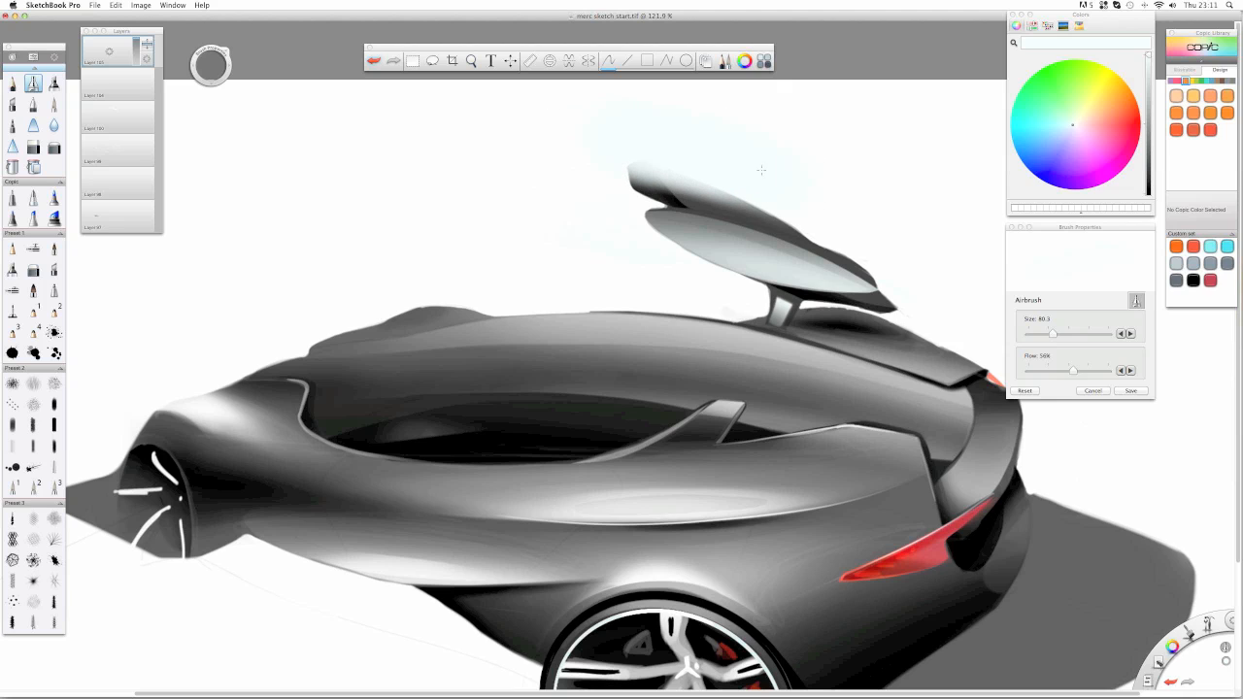
click(33, 146)
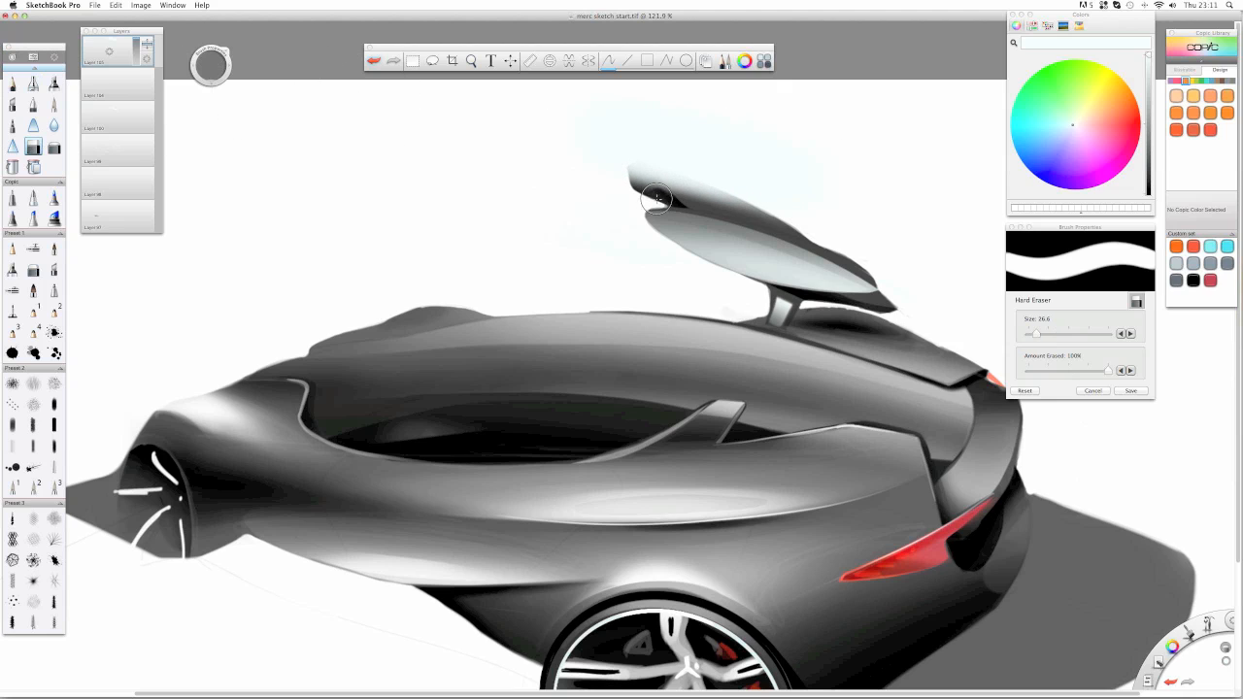
drag(666, 201, 633, 175)
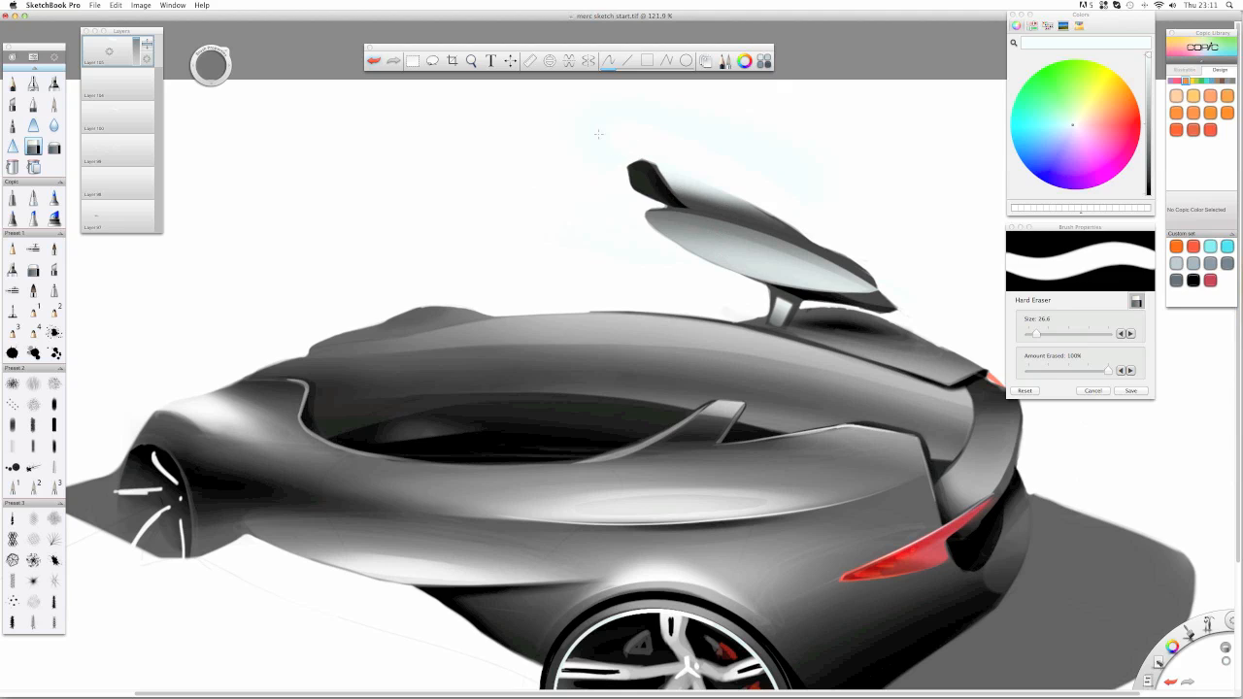
drag(598, 133, 803, 217)
- Airbrush a faint pale highlight on the rear deck beneath the spoiler, erase its excess and soften the upper blade's reflection
click(34, 84)
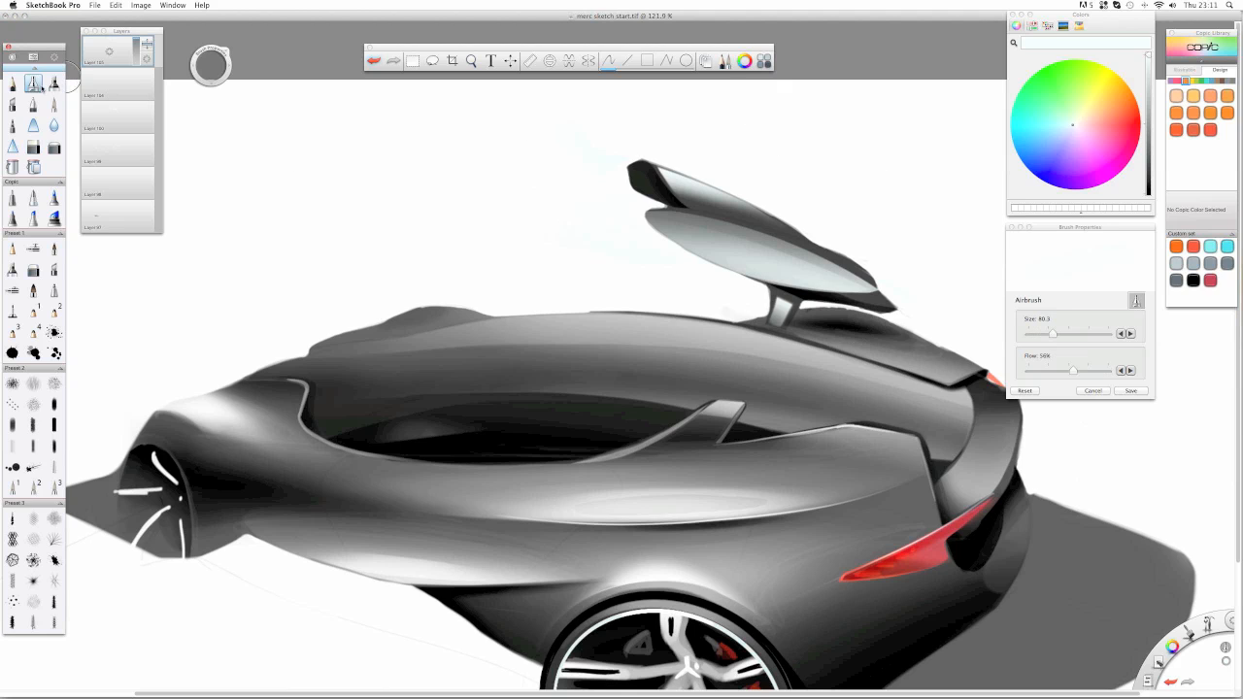
mouse_move(899, 354)
mouse_down()
mouse_move(816, 316)
mouse_move(886, 326)
mouse_move(864, 304)
mouse_move(900, 335)
mouse_move(767, 321)
mouse_up()
click(33, 147)
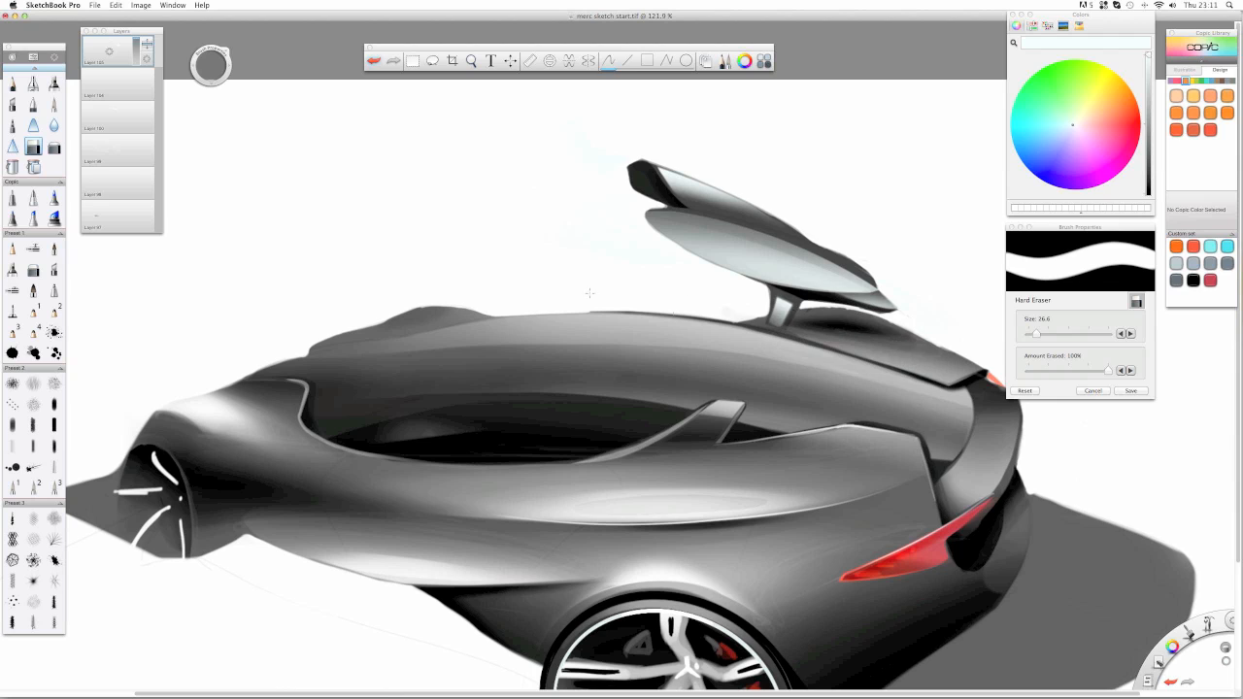
click(53, 147)
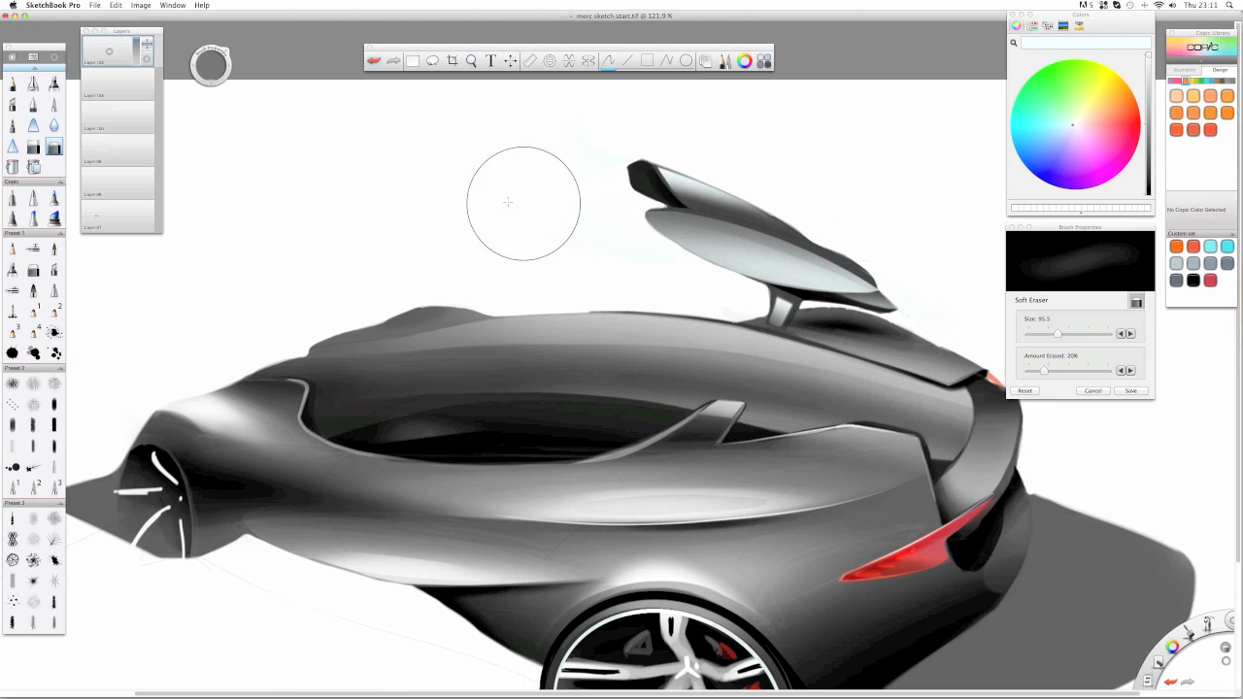
drag(654, 186, 700, 190)
- On a new layer, airbrush a black shadow over the spoiler's lower face
key(space)
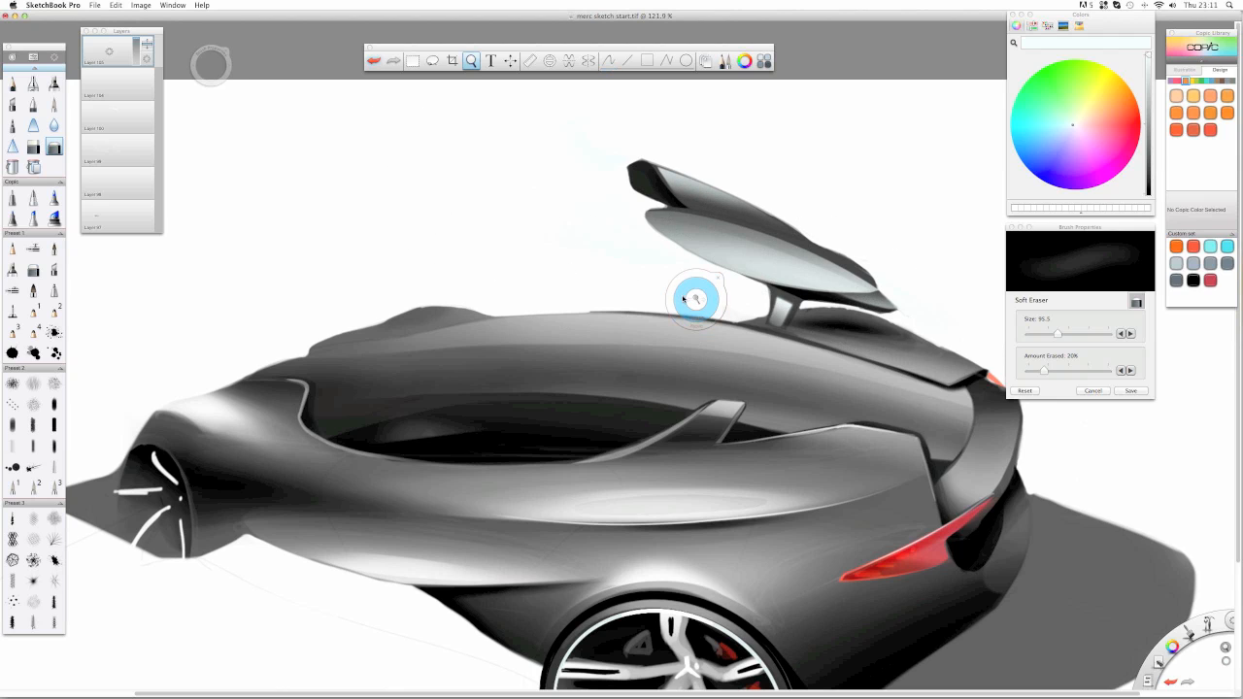
mouse_move(696, 299)
mouse_down()
mouse_move(688, 411)
mouse_move(689, 313)
mouse_up()
drag(109, 52, 109, 39)
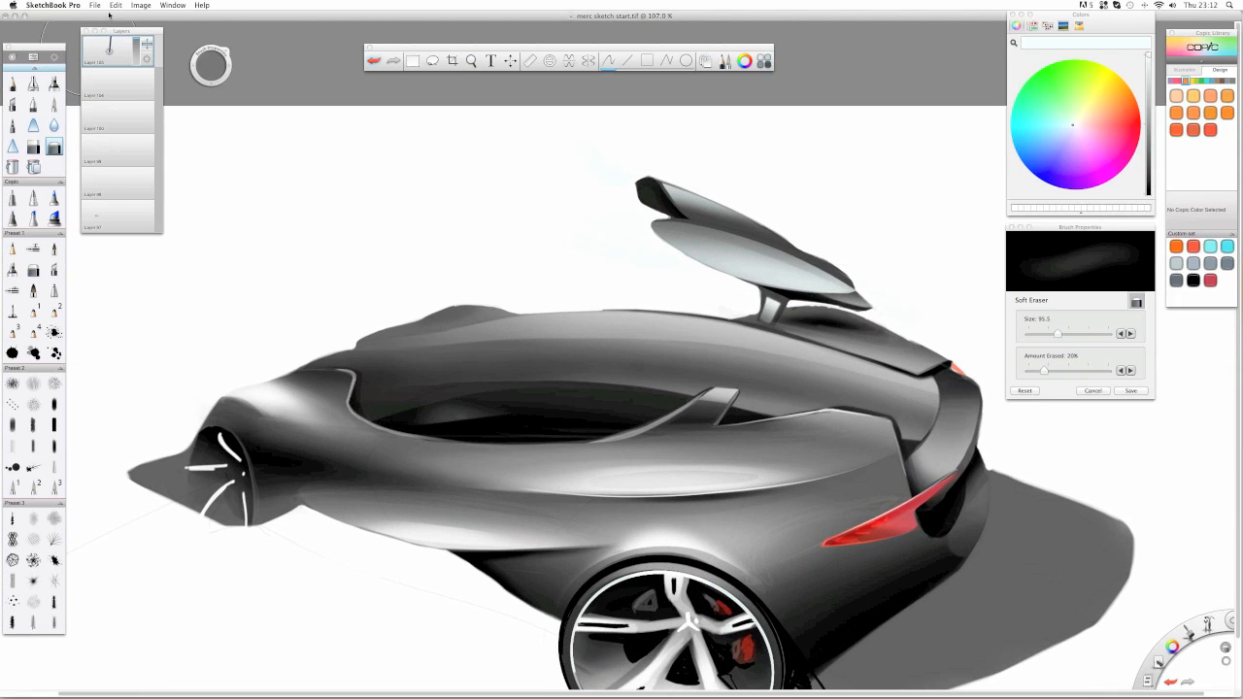
click(33, 83)
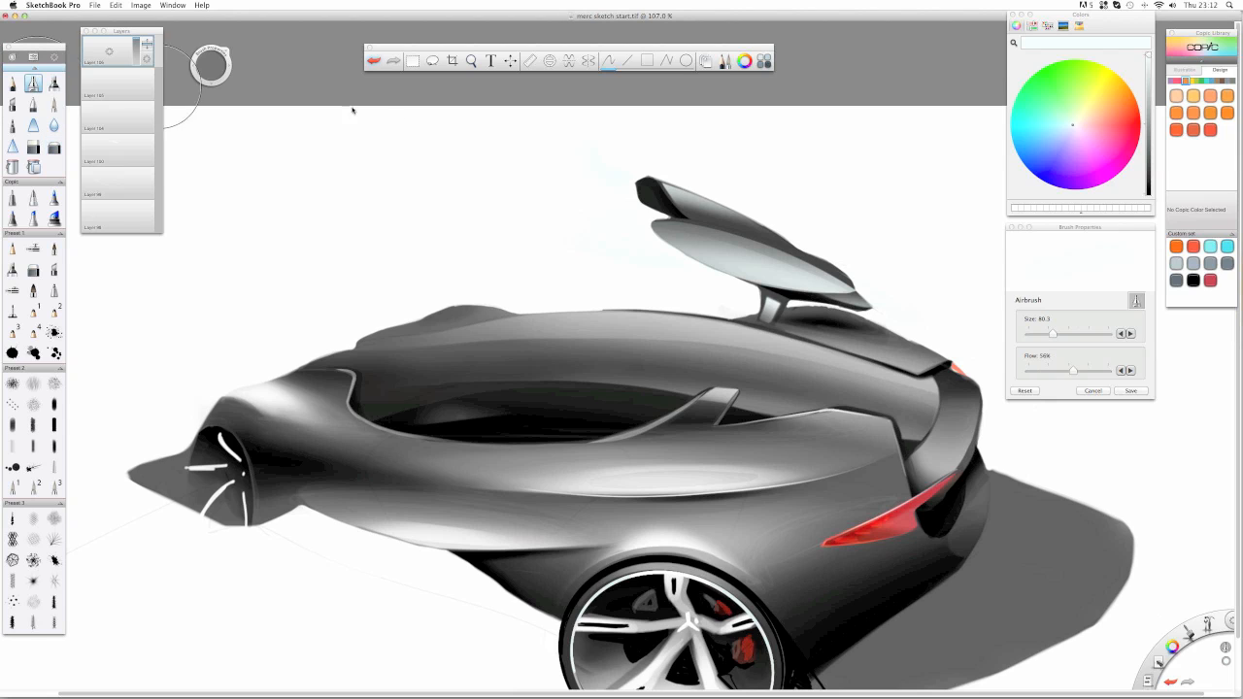
click(1147, 190)
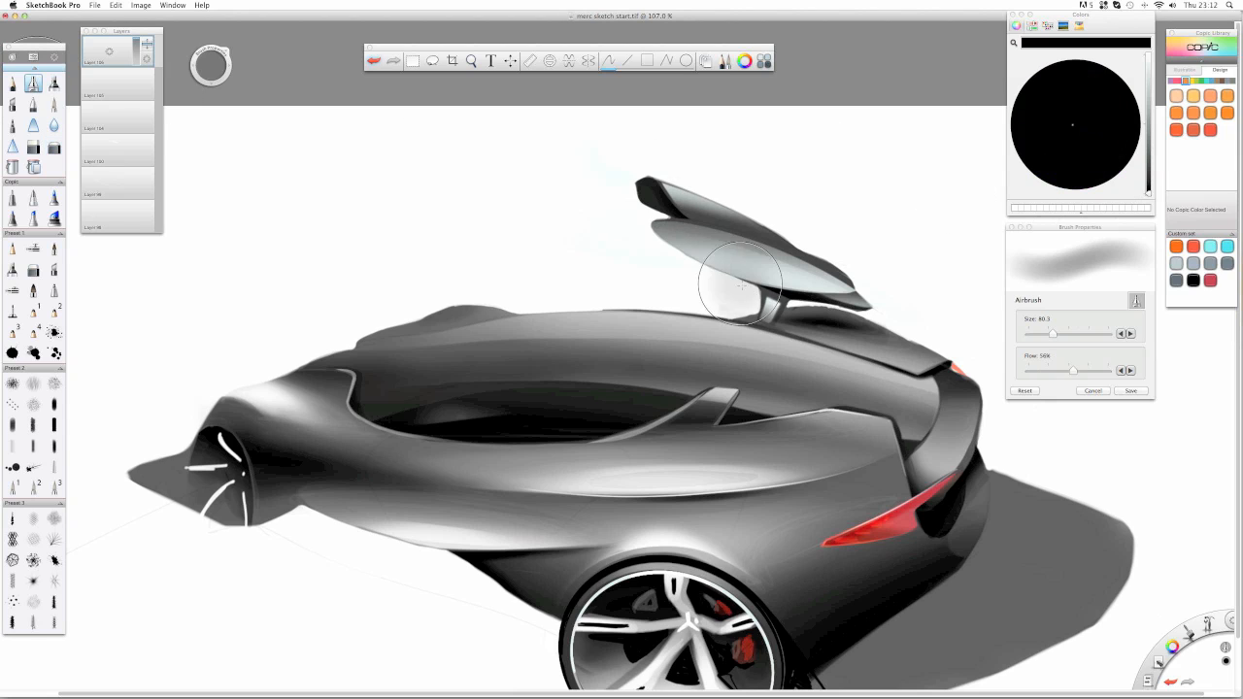
drag(633, 242, 825, 306)
drag(825, 305, 602, 228)
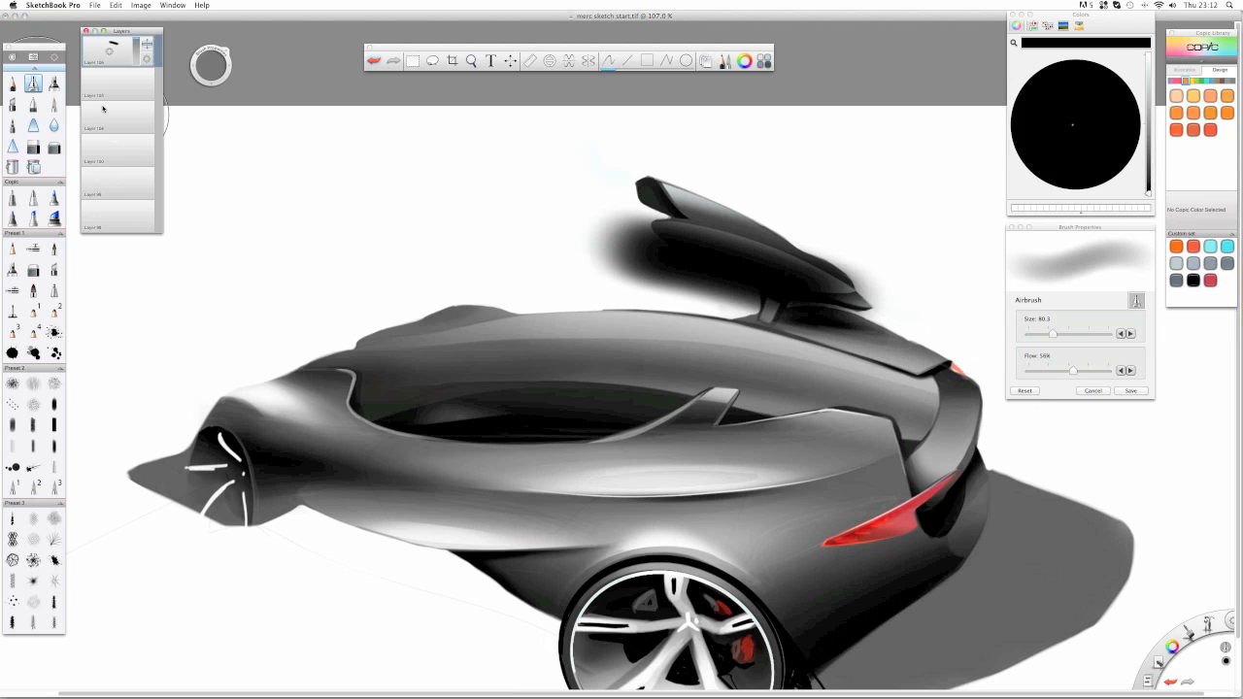
- Lower the black shadow layer's opacity and erase the spill around the spoiler's lower blade and rear tip with the Hard Eraser
click(137, 57)
click(33, 147)
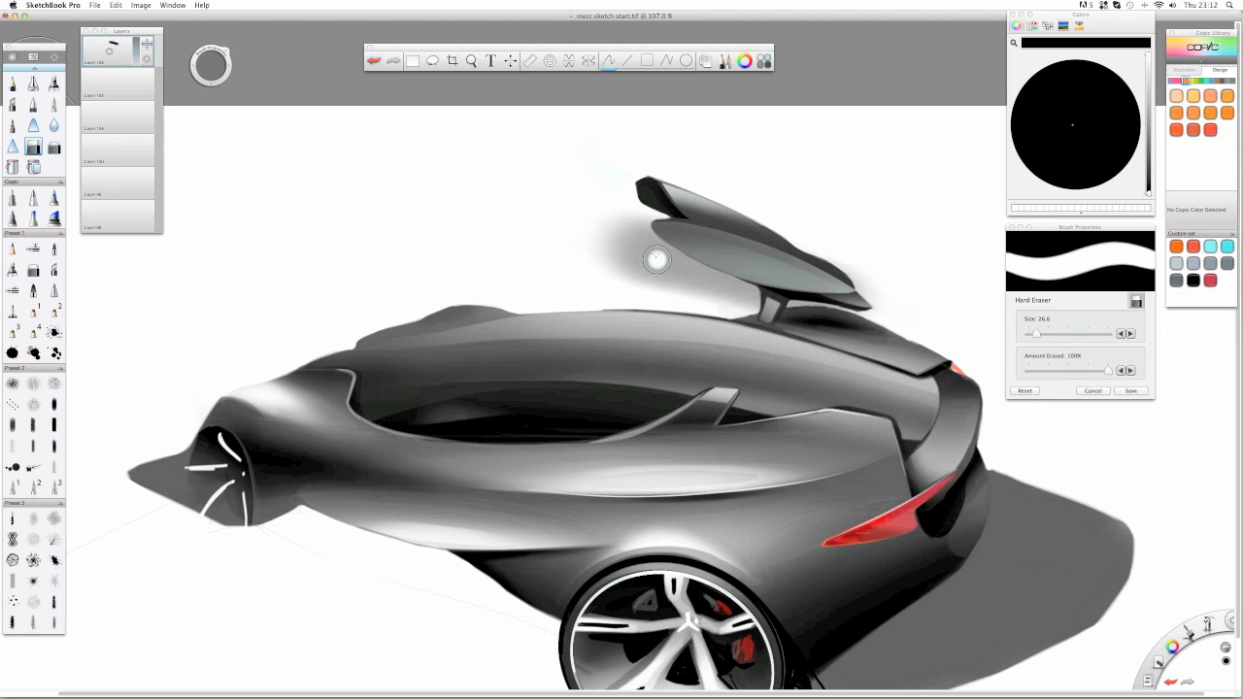
drag(645, 245, 873, 325)
drag(639, 241, 867, 309)
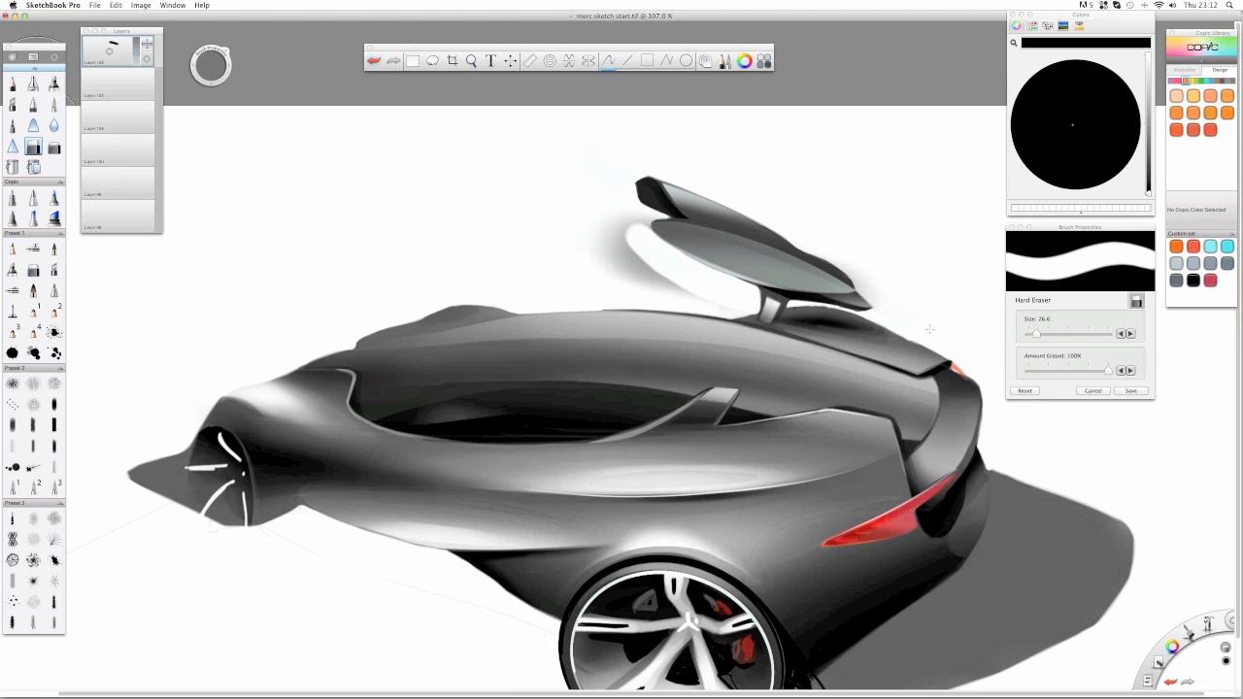
key(super+z)
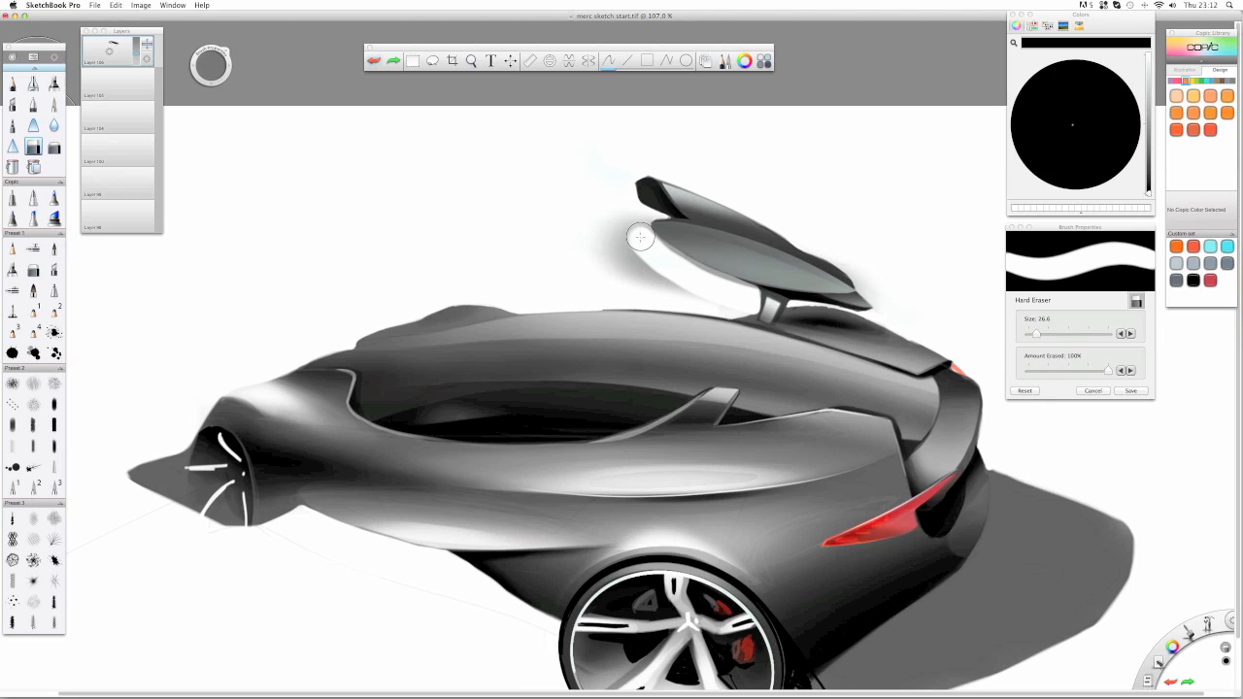
mouse_move(638, 236)
mouse_down()
mouse_move(728, 289)
mouse_move(696, 275)
mouse_move(888, 327)
mouse_up()
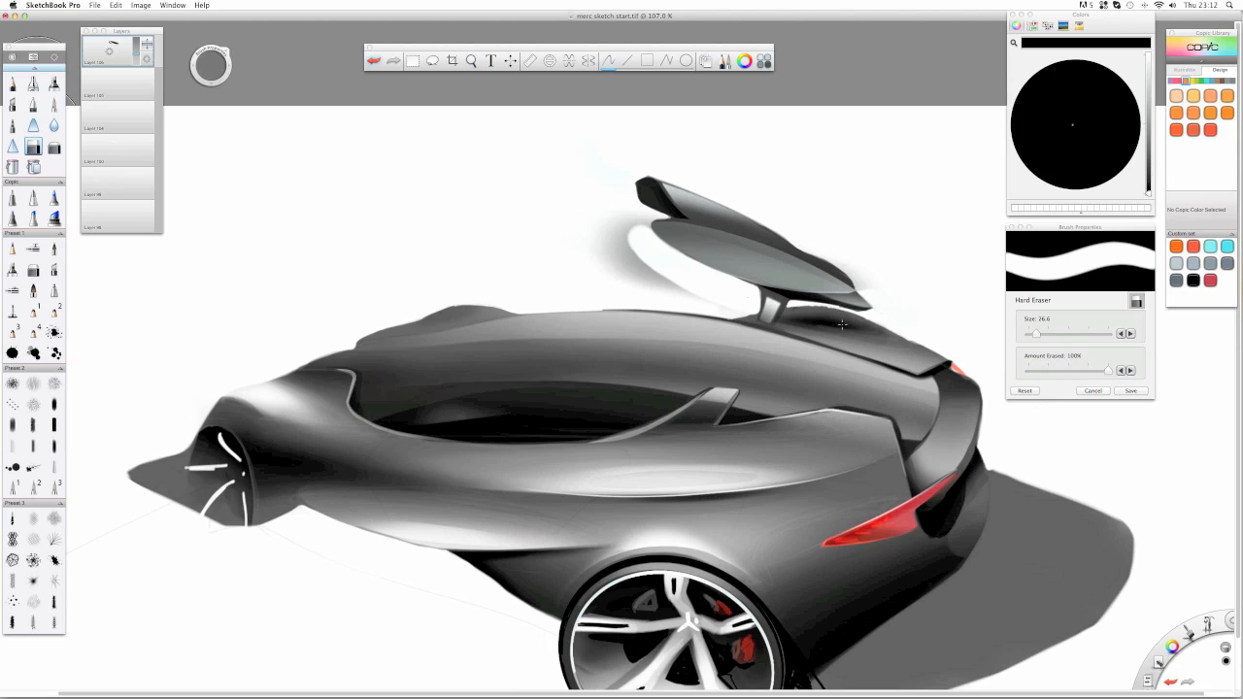
mouse_move(685, 290)
mouse_down()
mouse_move(598, 238)
mouse_move(635, 229)
mouse_up()
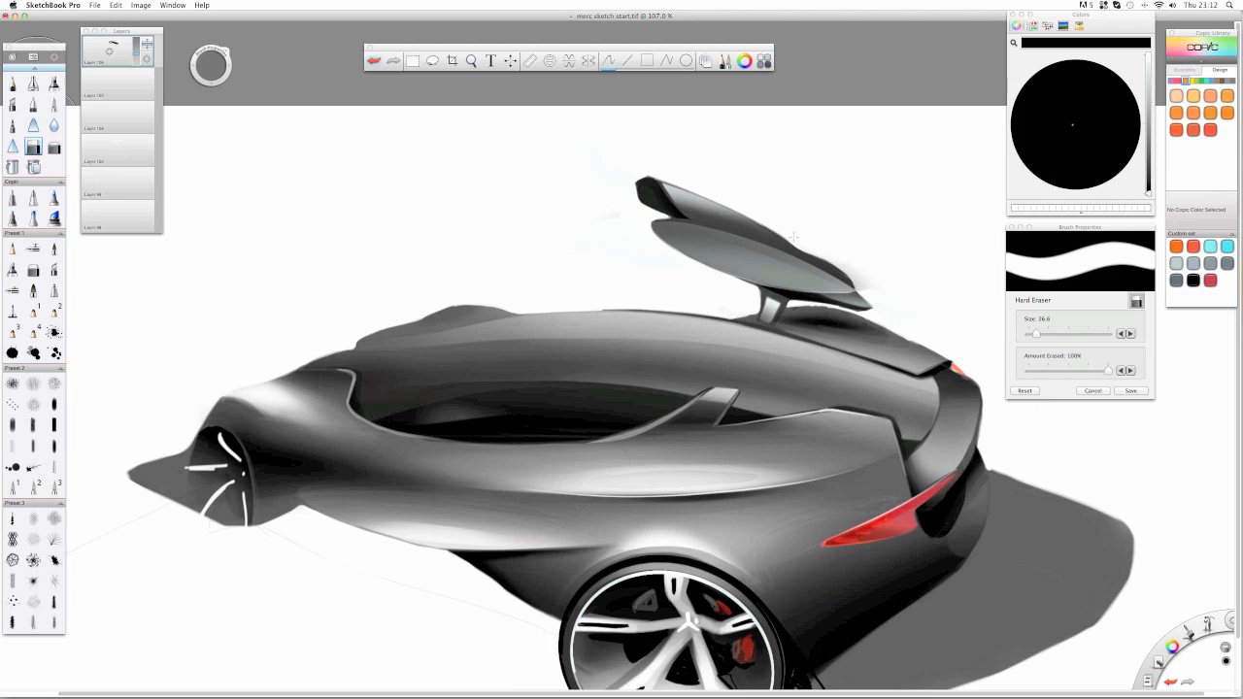
drag(793, 237, 884, 290)
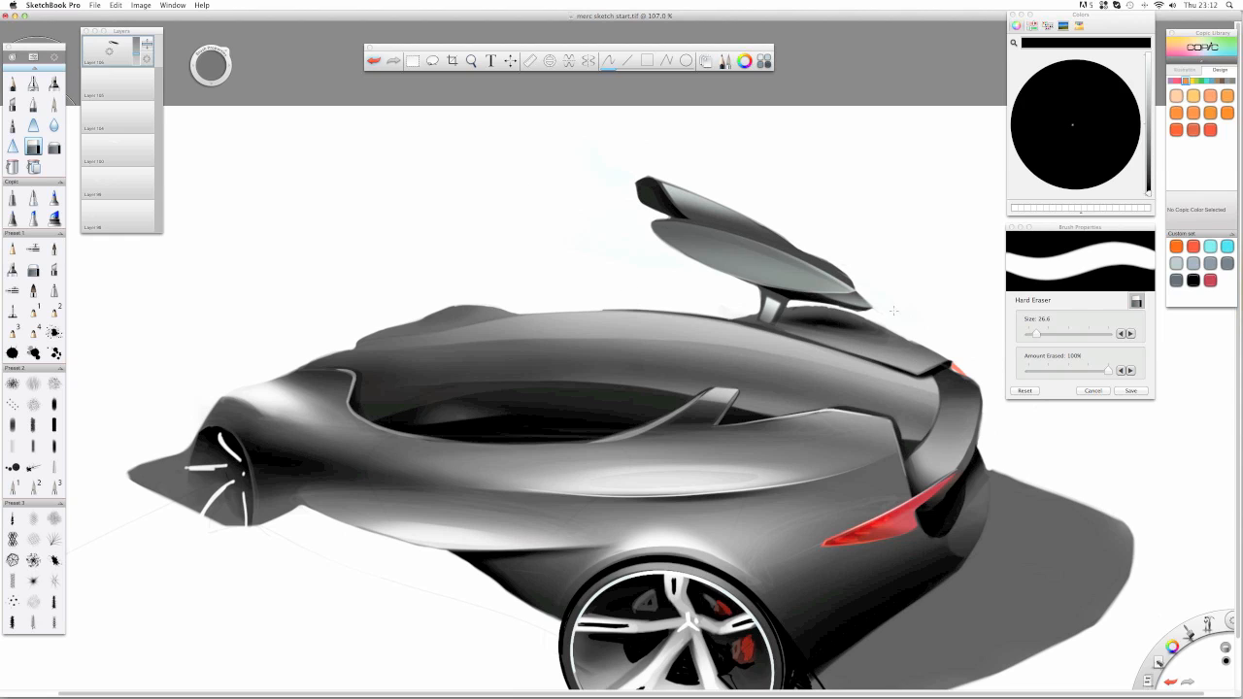
- Readjust the shadow layer's opacity, pick the eraser again and trim the shadow along the seam below the spoiler's upper blade
drag(136, 56, 134, 53)
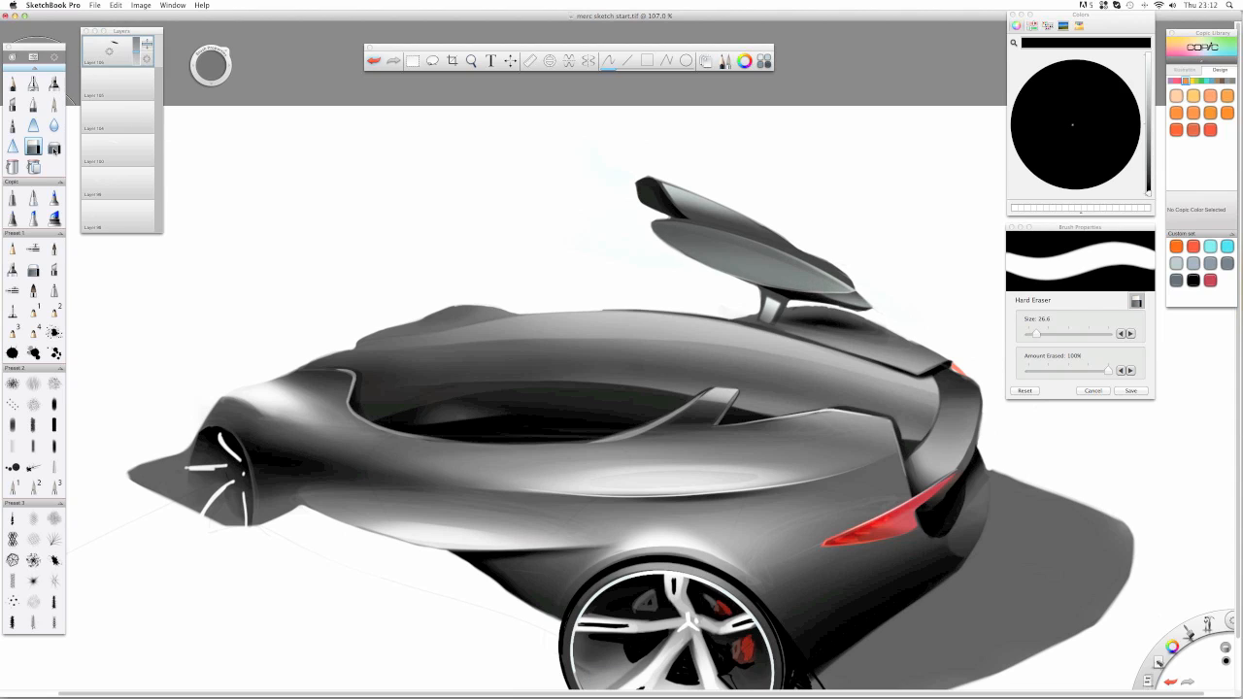
click(54, 147)
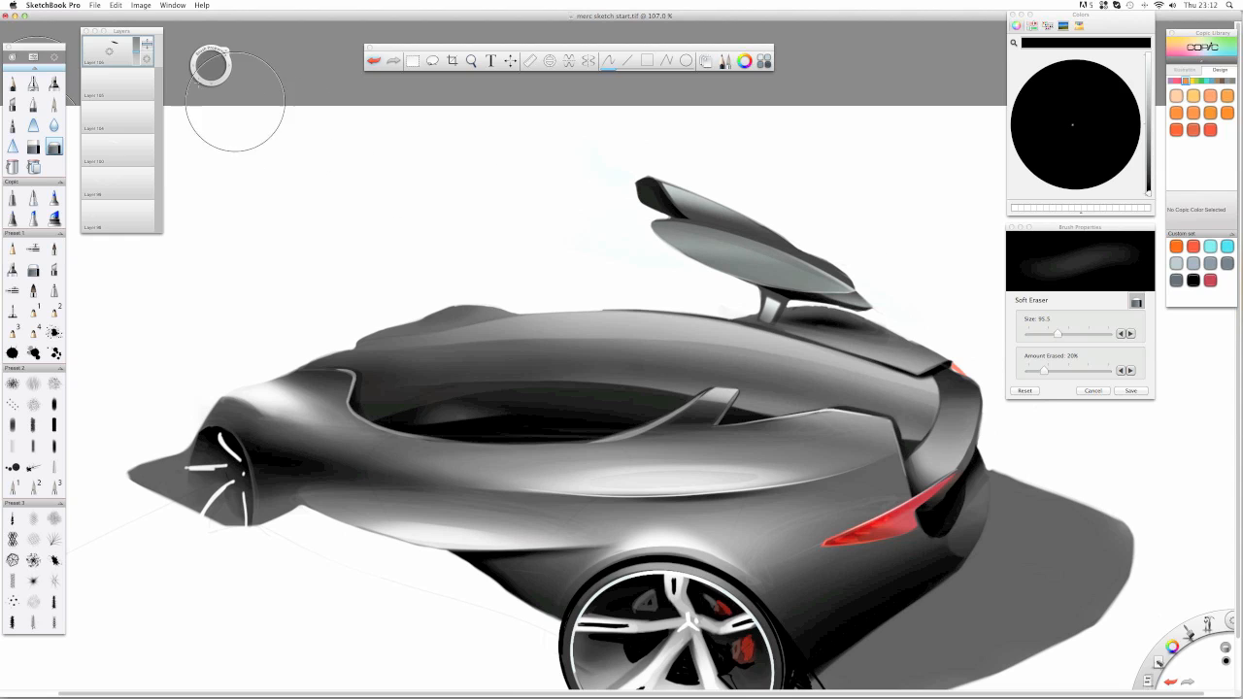
drag(137, 57, 136, 41)
click(33, 147)
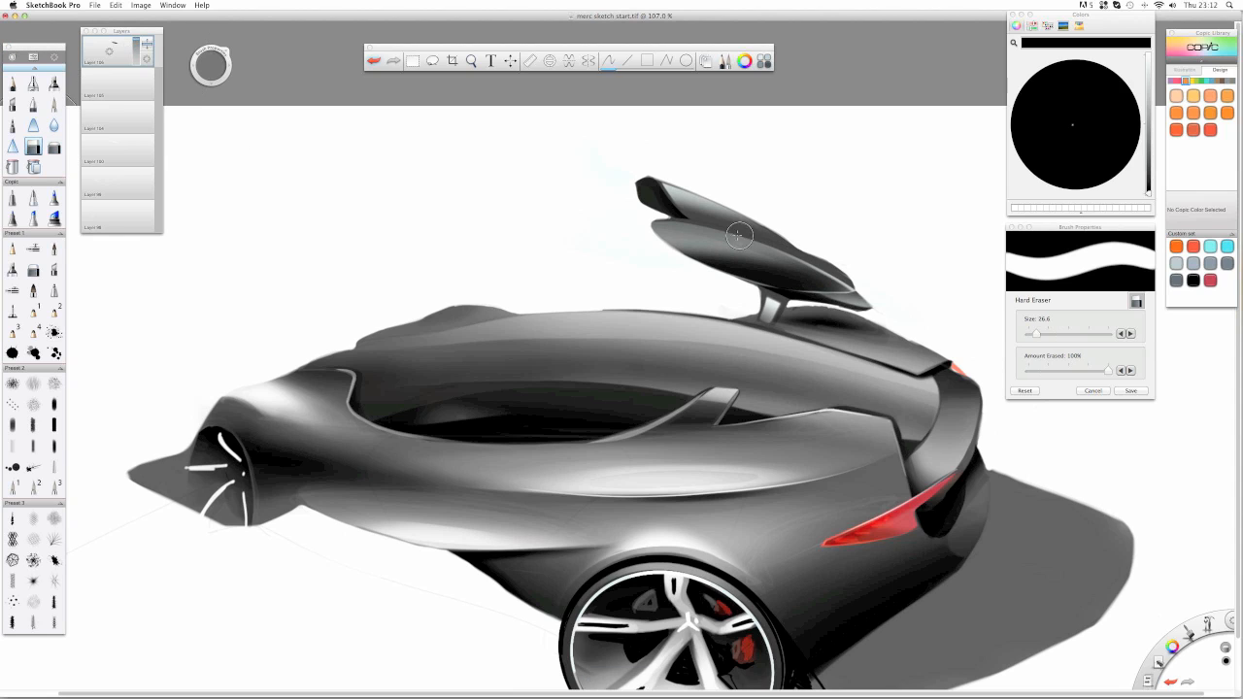
drag(736, 241, 881, 283)
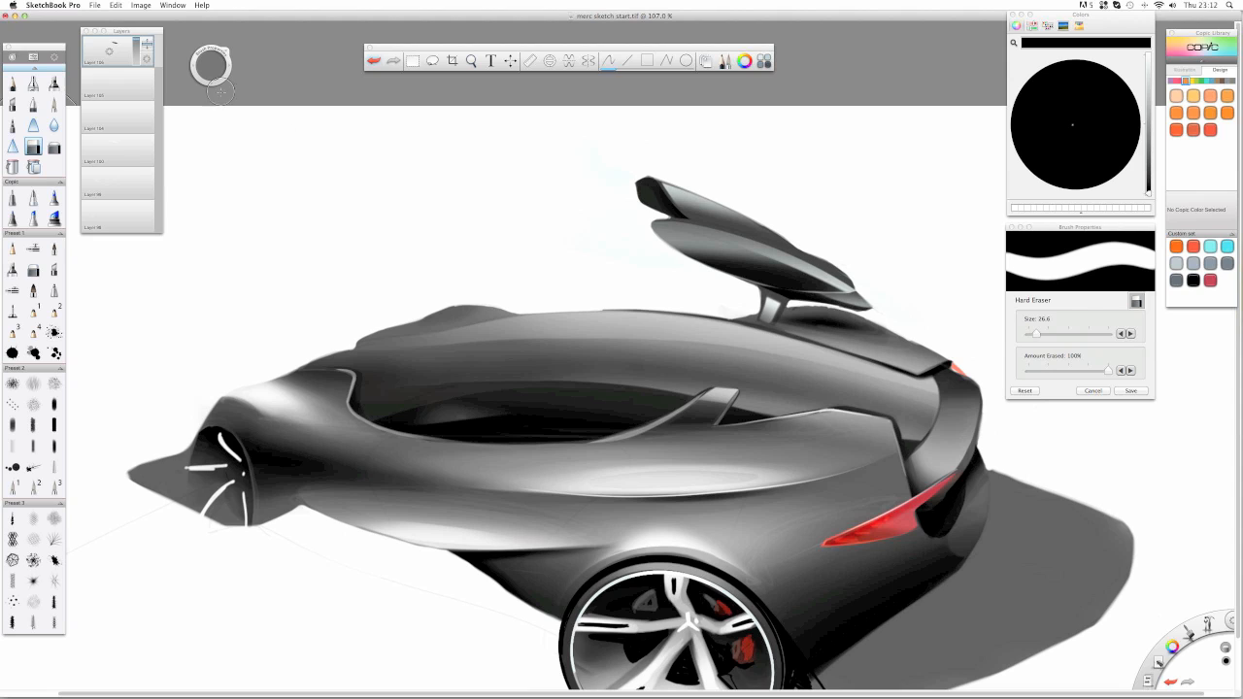
- On a new layer, draw black Marker strokes along the seam between the spoiler's blades, lower the opacity and erase the overhang at both ends
drag(110, 52, 108, 27)
click(54, 84)
drag(669, 225, 879, 304)
mouse_move(626, 209)
mouse_down()
mouse_move(891, 317)
mouse_move(855, 321)
mouse_up()
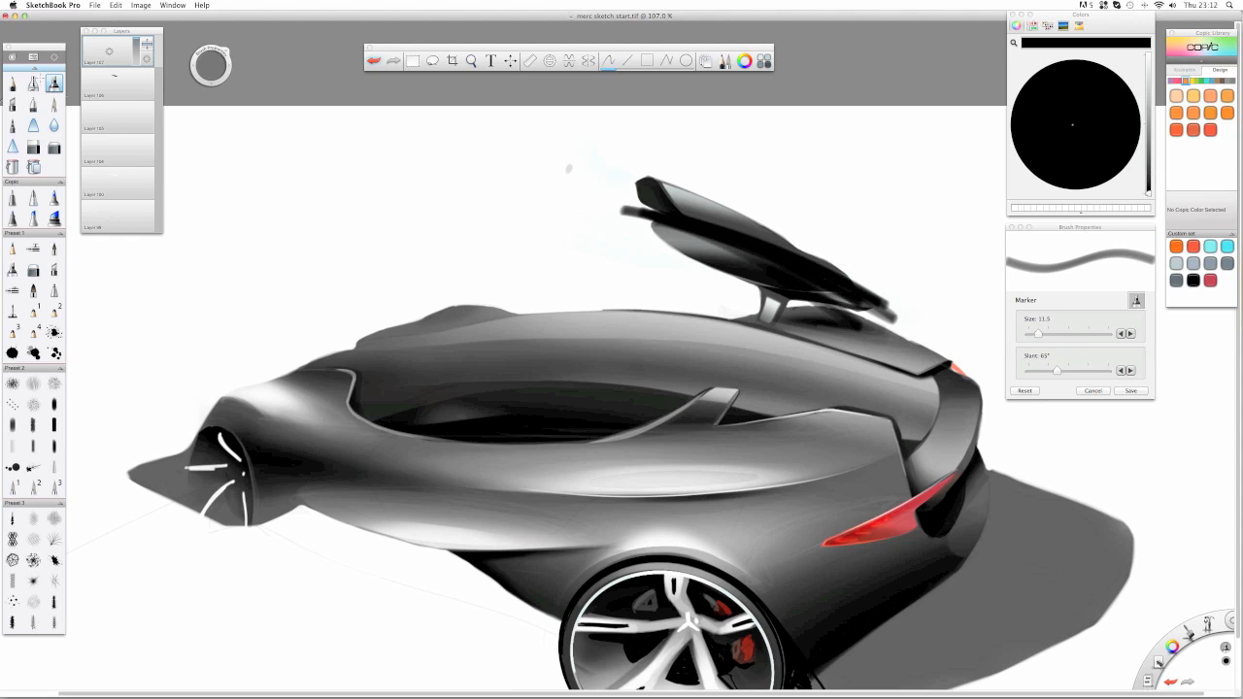
click(33, 147)
drag(148, 44, 153, 67)
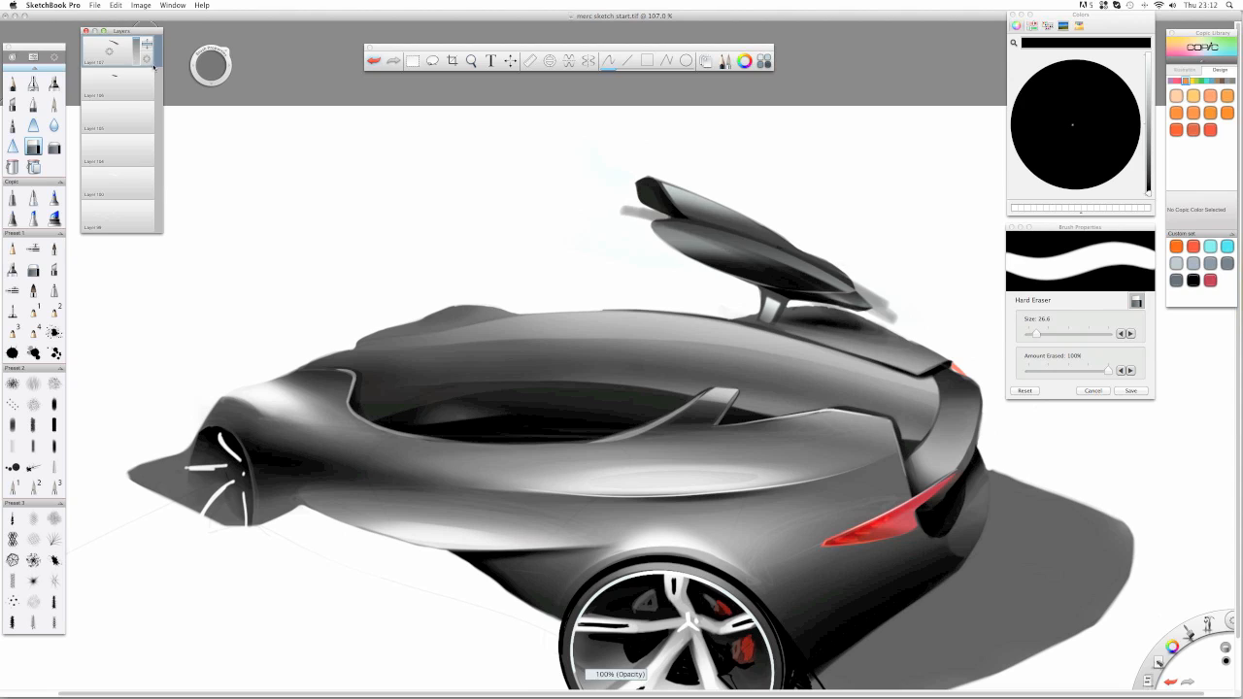
drag(625, 203, 622, 209)
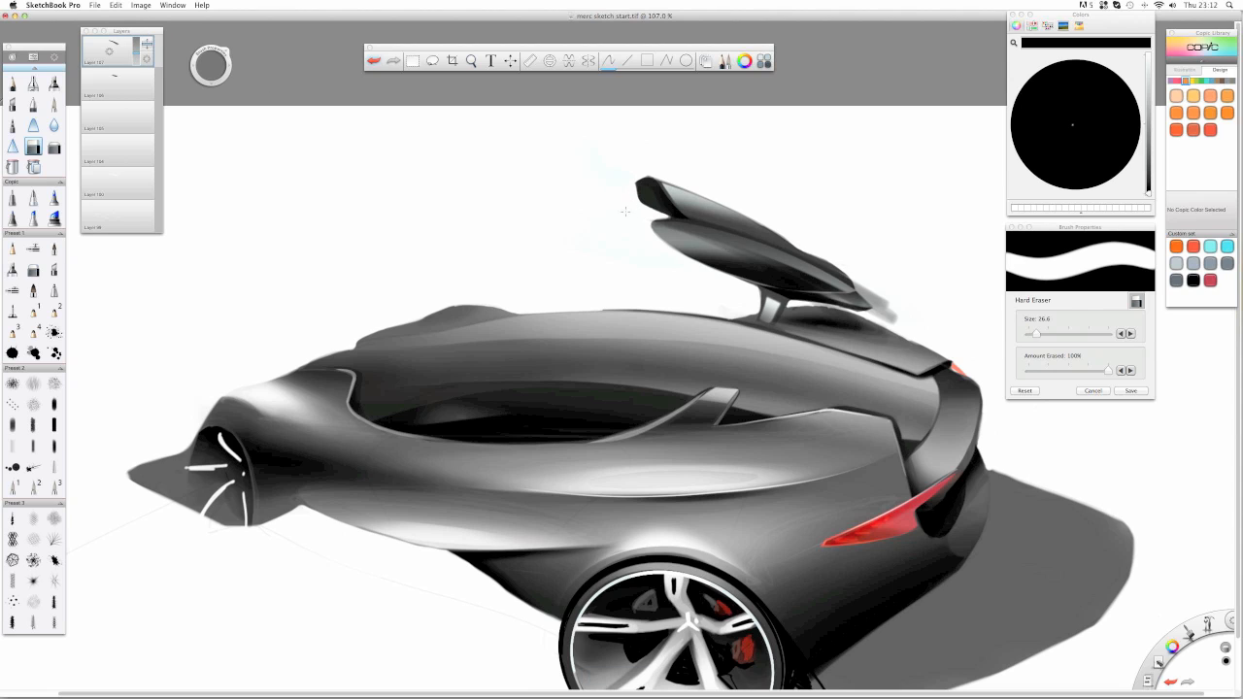
drag(791, 254, 863, 274)
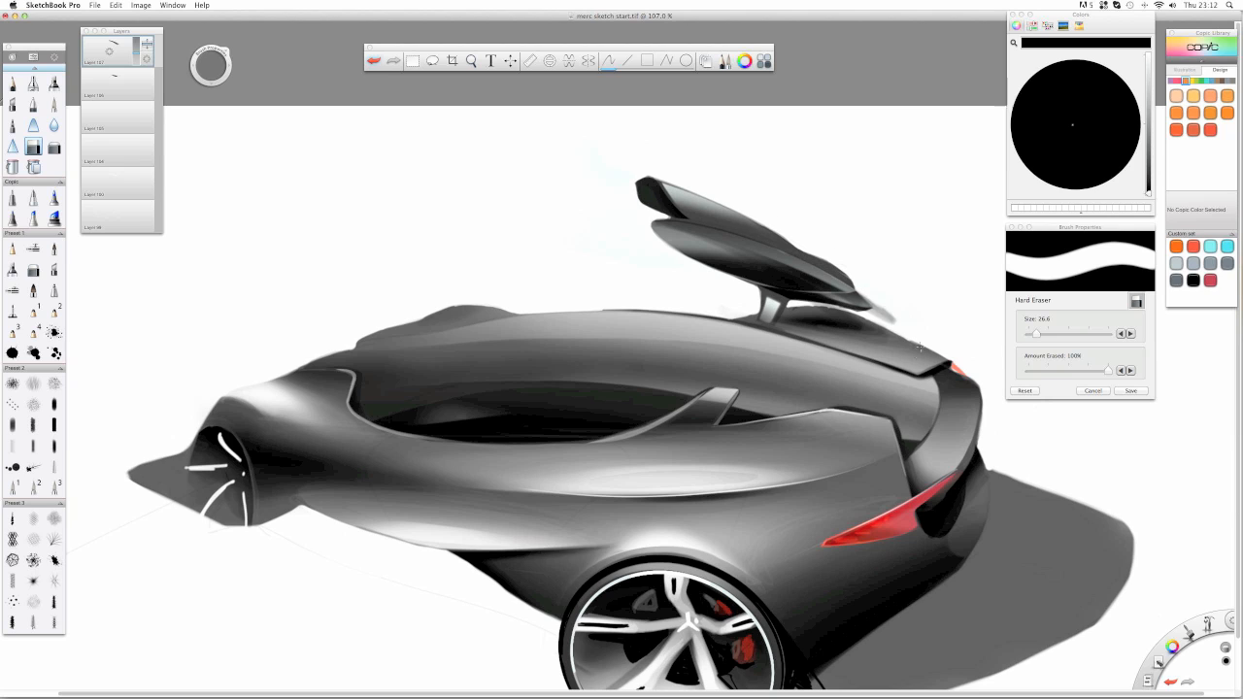
drag(884, 317, 831, 311)
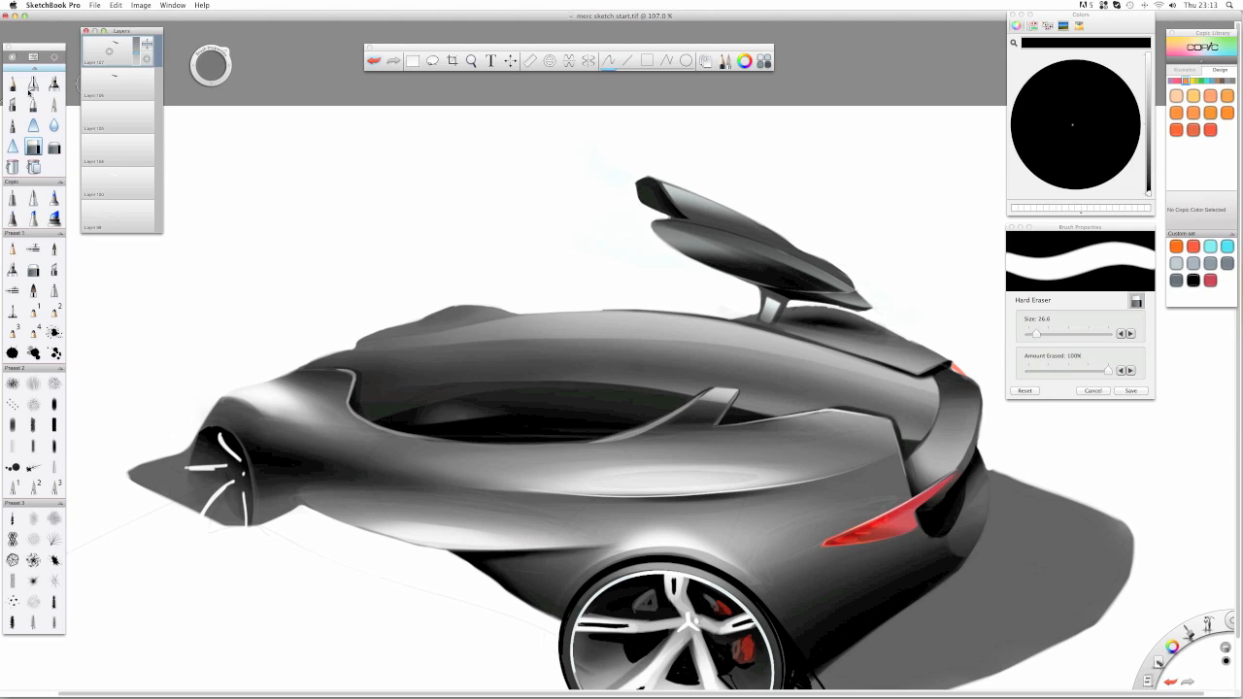
- Adjust the Marker shadow's opacity, try refining it with the Soft and Hard Erasers, and remove its layer
click(53, 147)
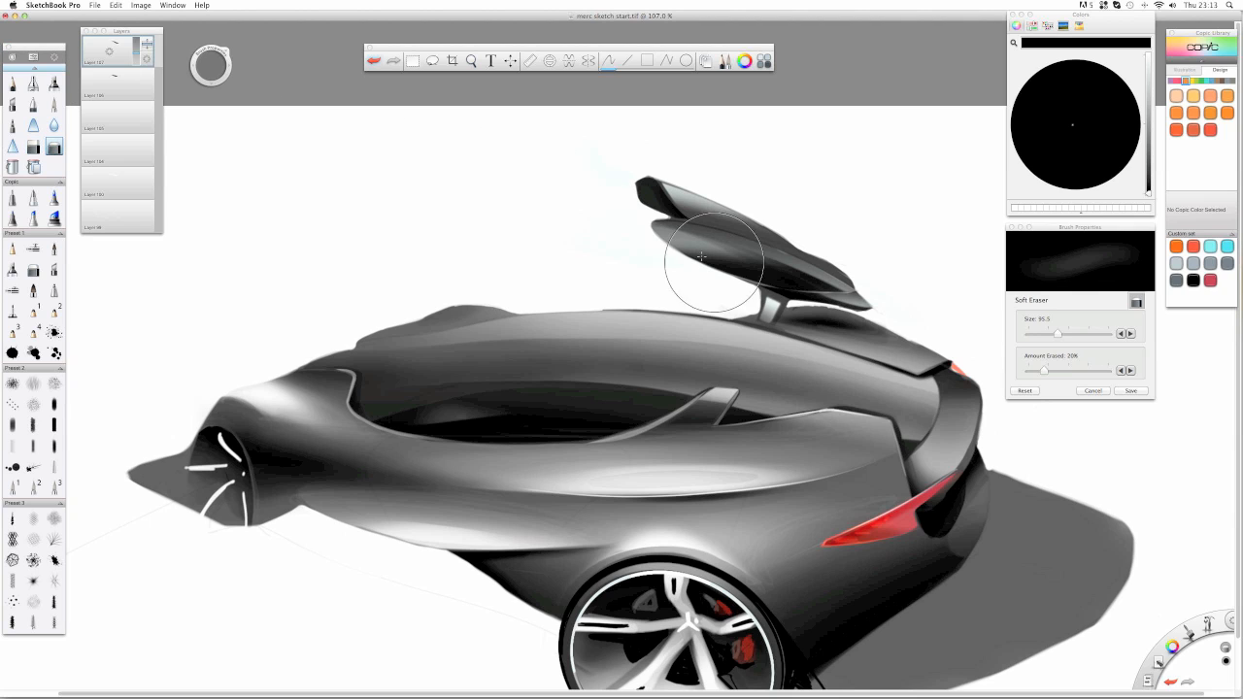
click(135, 55)
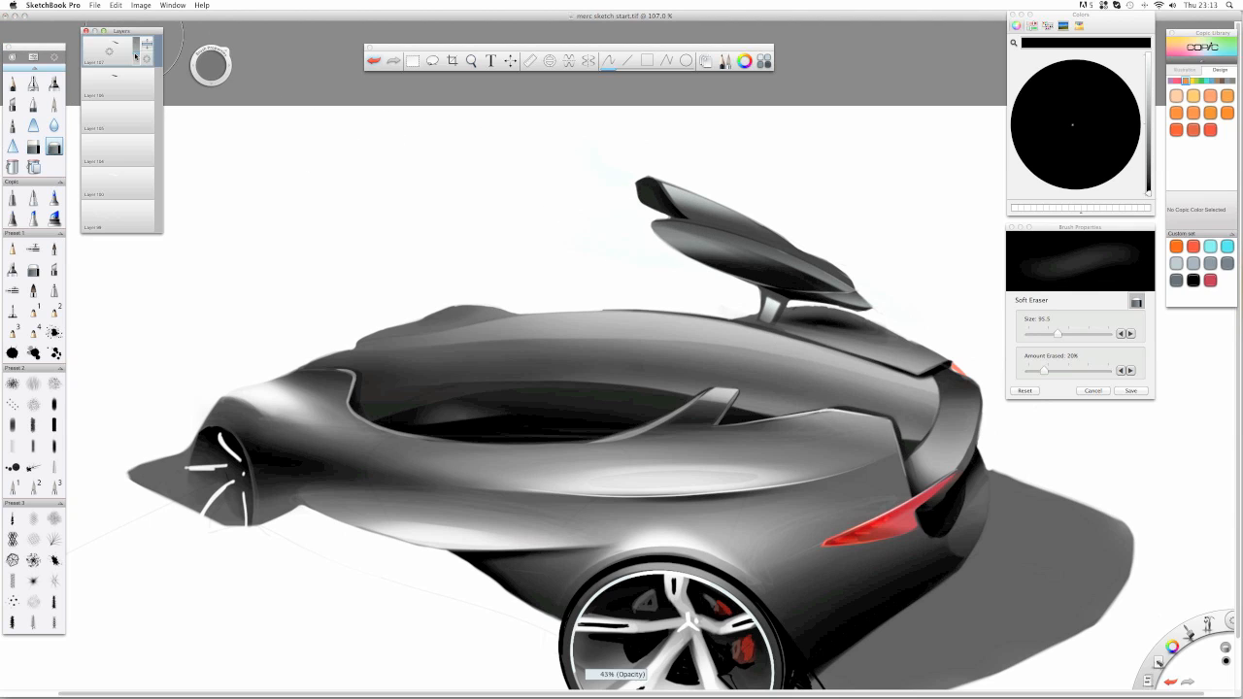
drag(135, 49, 135, 42)
click(33, 146)
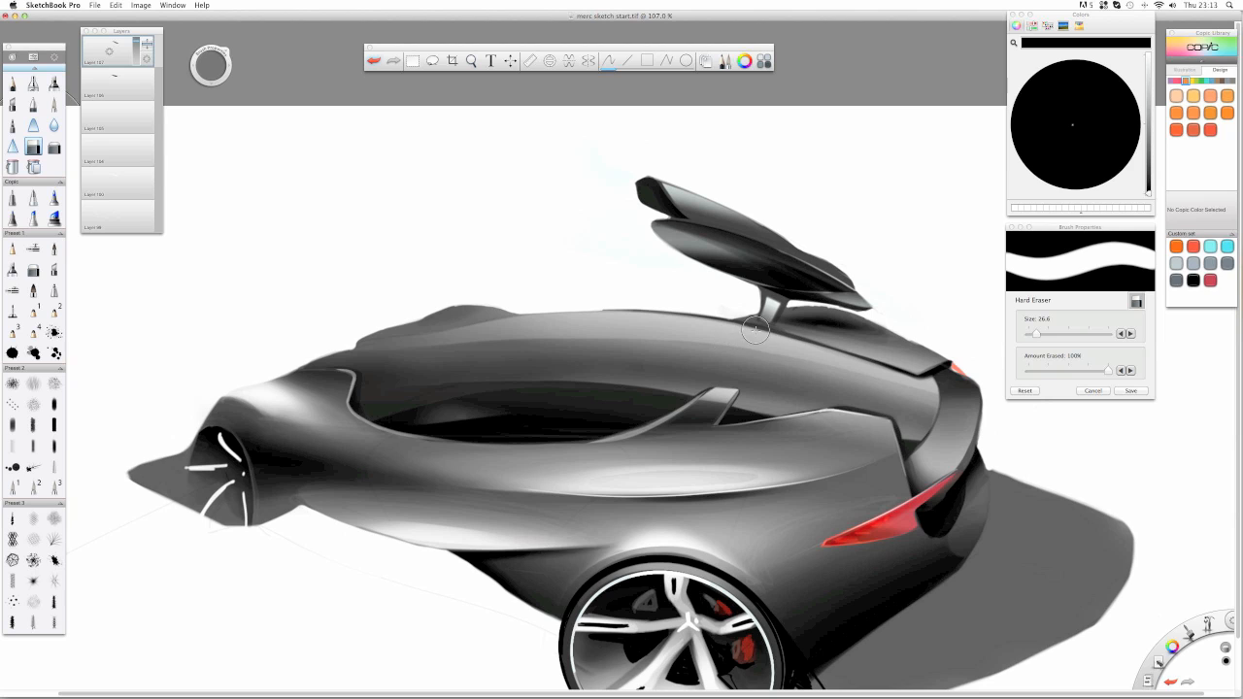
click(55, 146)
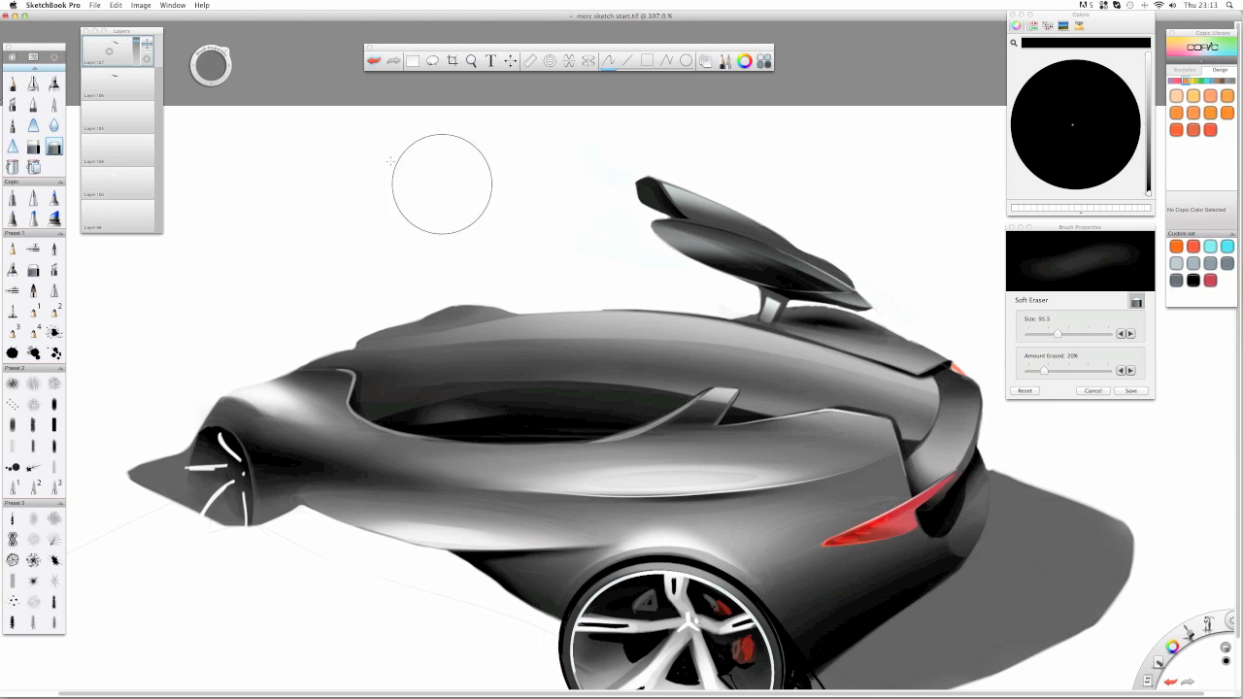
drag(110, 51, 111, 80)
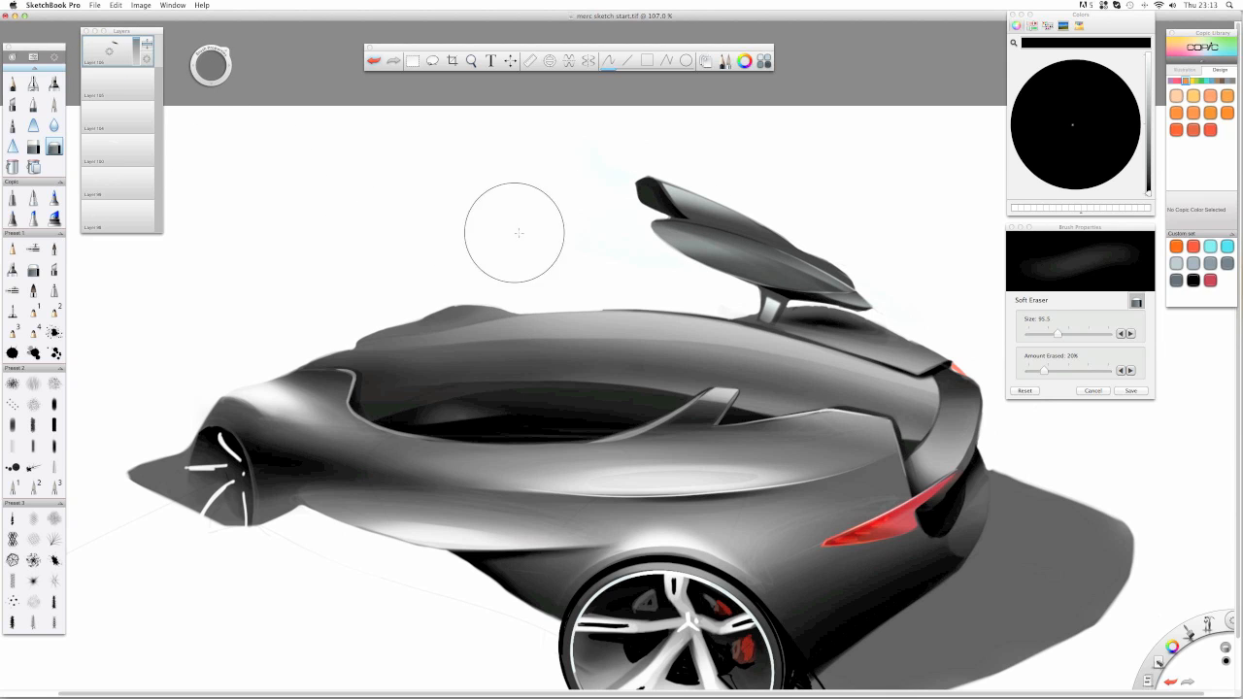
- On a new layer, airbrush broad Chrome Orange bands across the car body and background with a brush size of 167.6
key(space)
drag(620, 223, 609, 267)
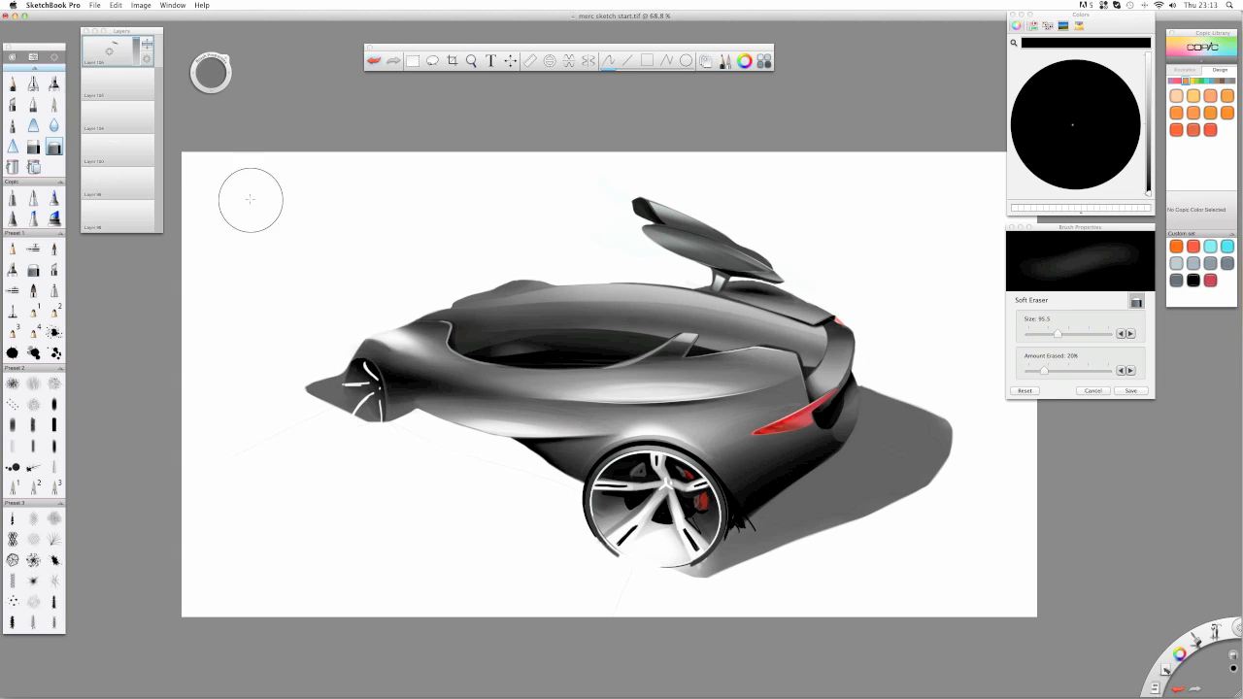
drag(109, 53, 111, 17)
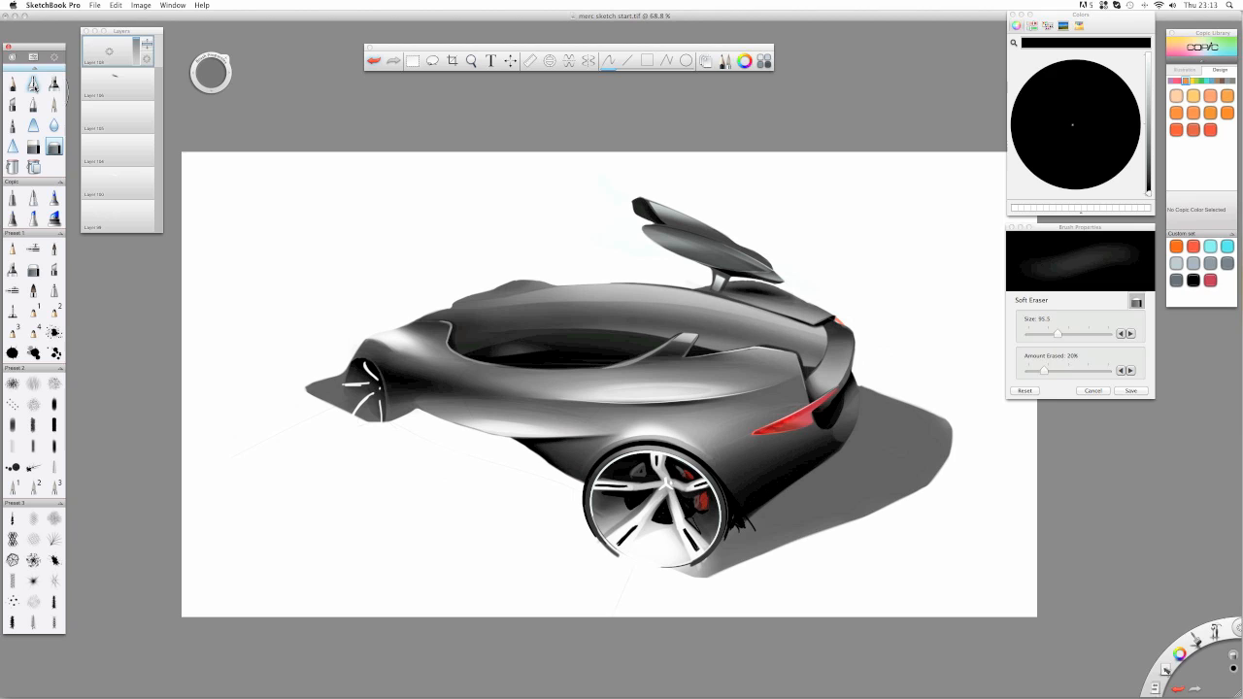
click(33, 84)
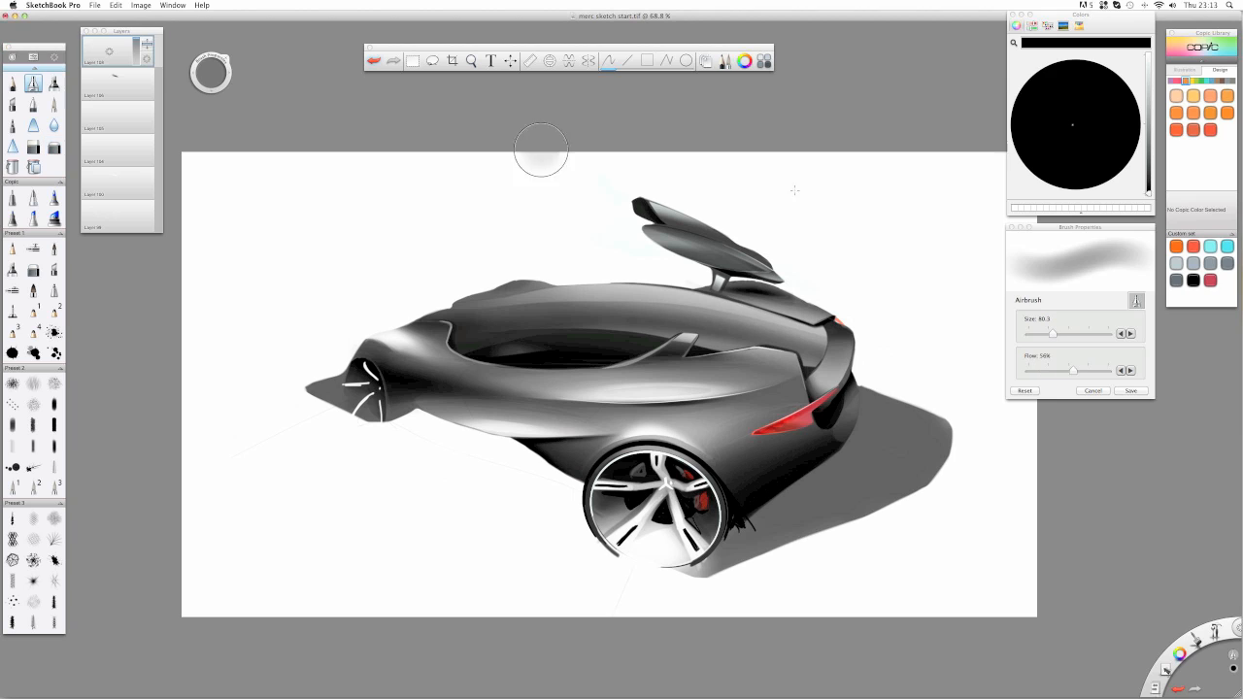
click(1176, 115)
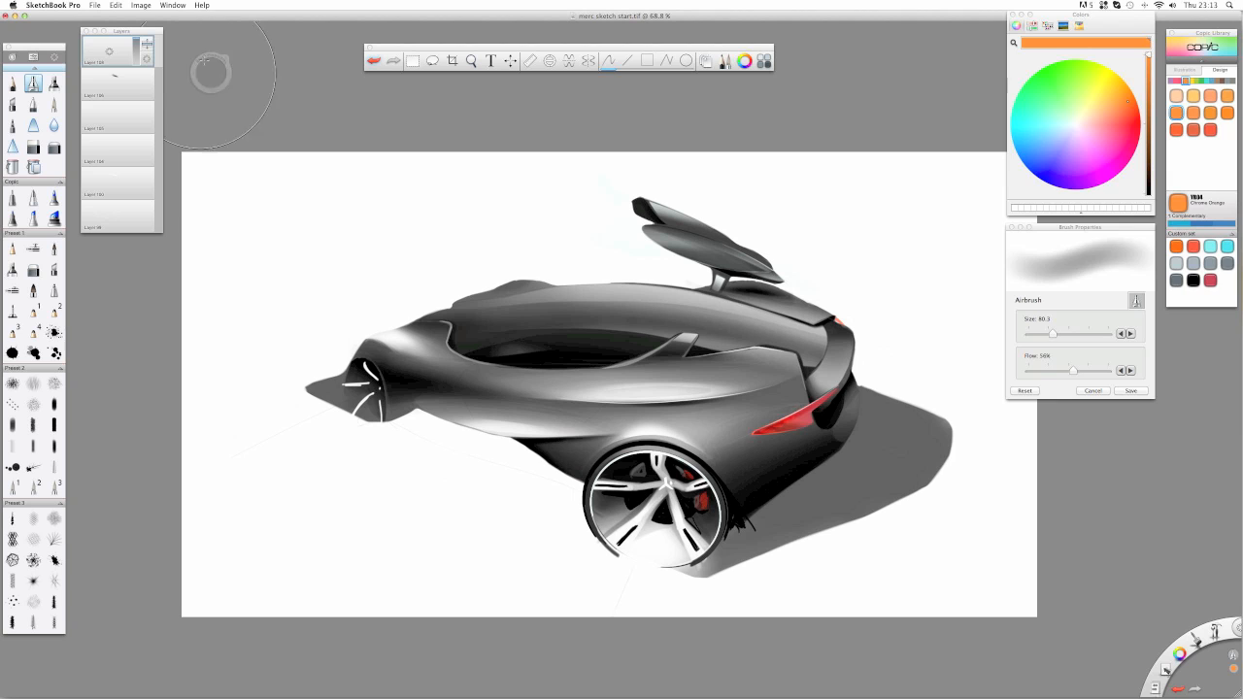
drag(204, 61, 184, 65)
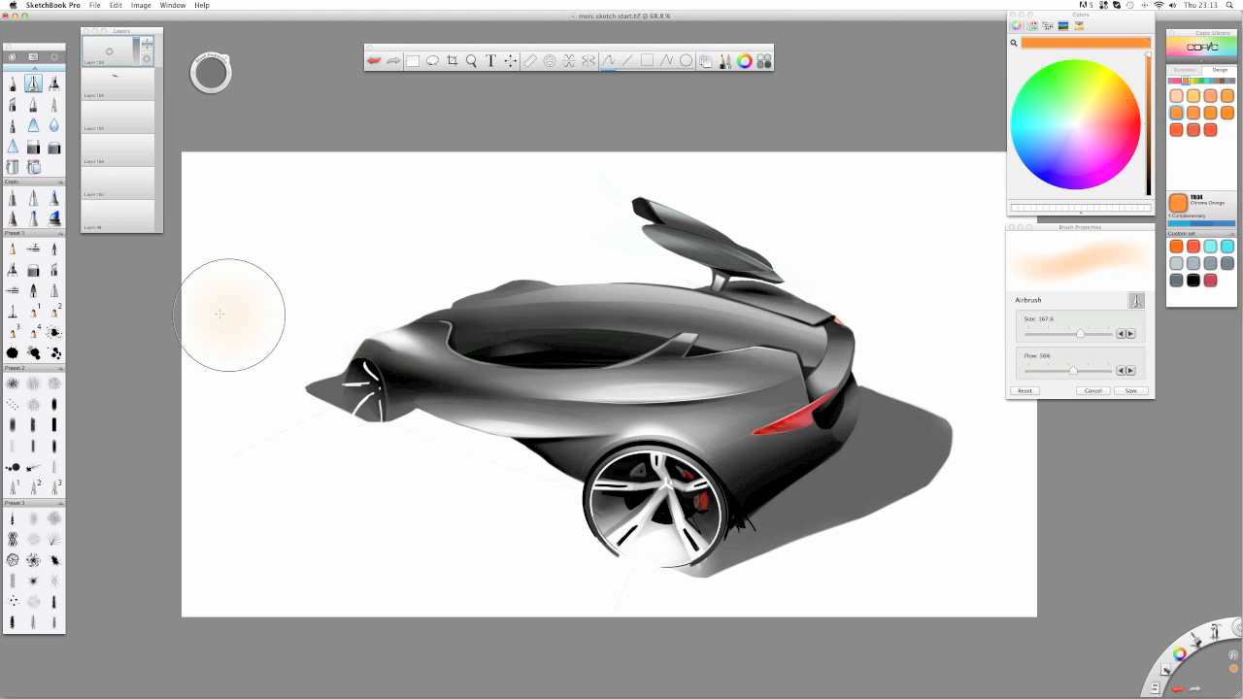
mouse_move(219, 314)
mouse_down()
mouse_move(608, 314)
mouse_move(943, 375)
mouse_up()
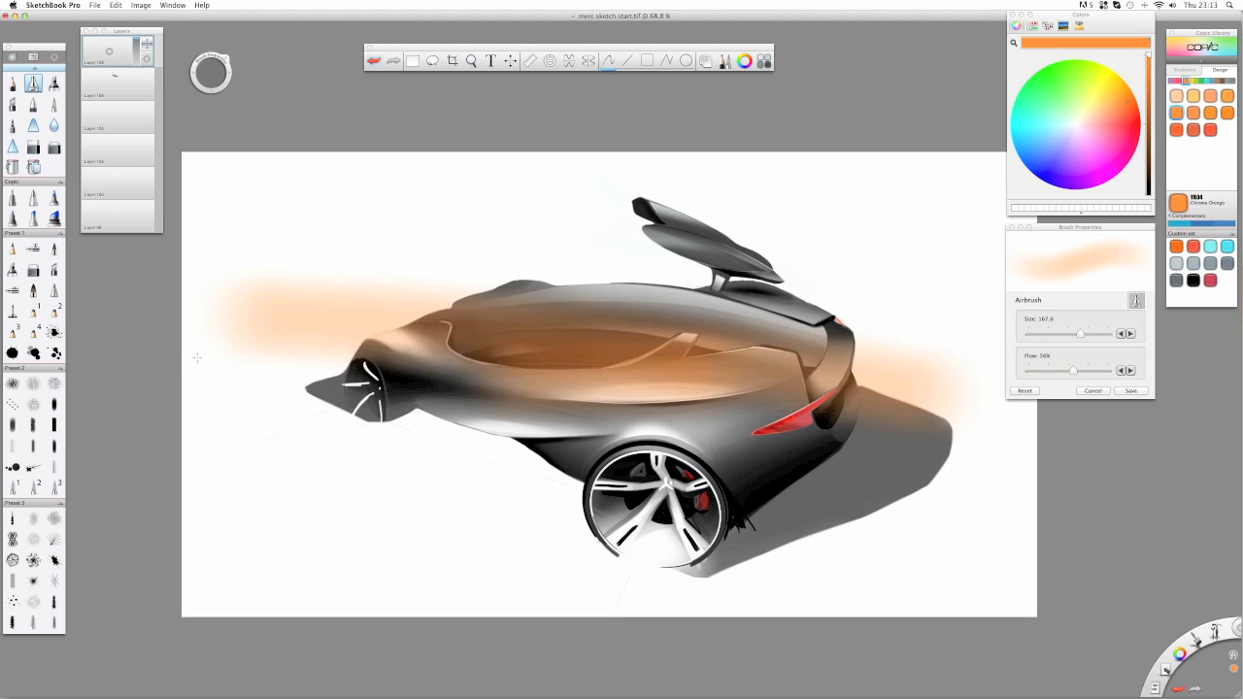
drag(196, 358, 563, 361)
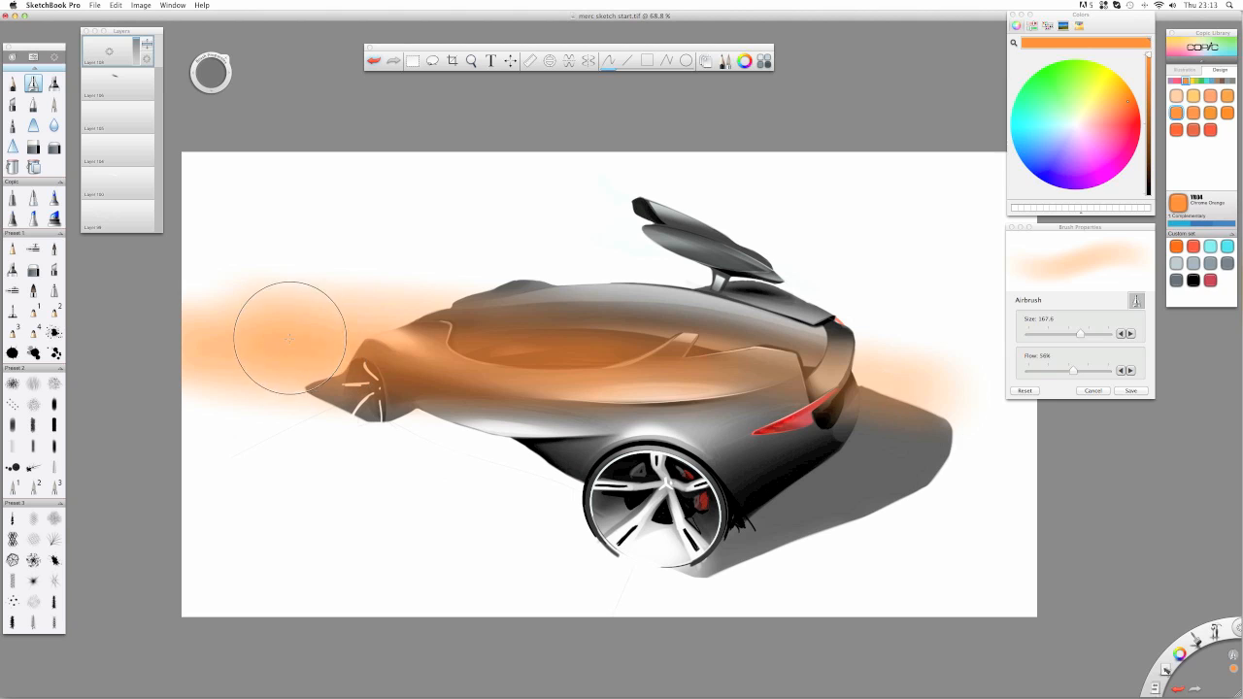
mouse_move(289, 338)
mouse_down()
mouse_move(778, 372)
mouse_move(211, 320)
mouse_move(855, 340)
mouse_up()
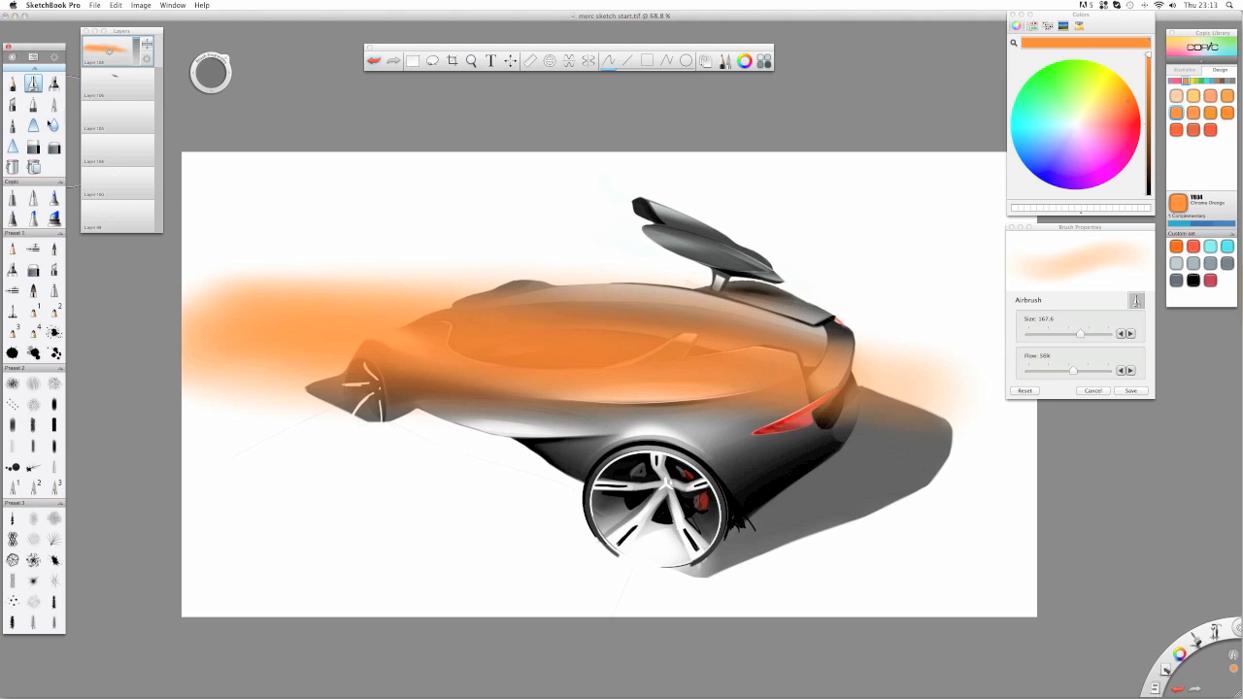
- Try the Multiply blend mode on the orange layer and set the layer to Add
click(147, 58)
click(126, 110)
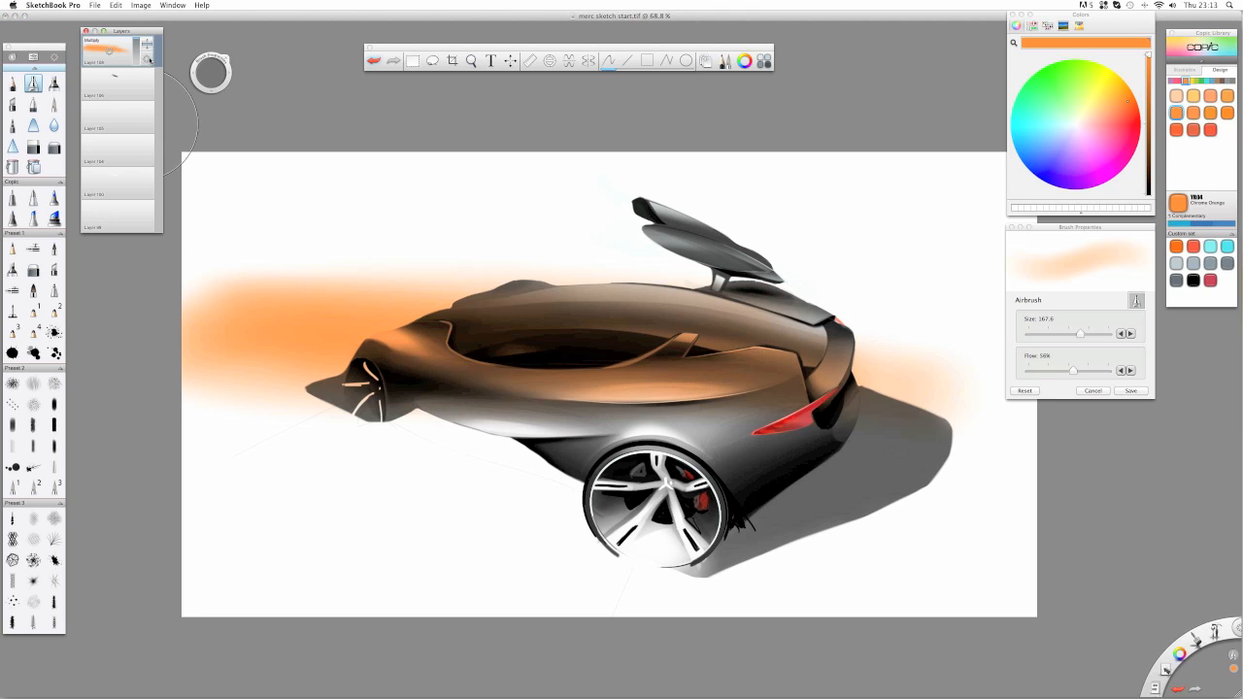
click(148, 59)
click(151, 68)
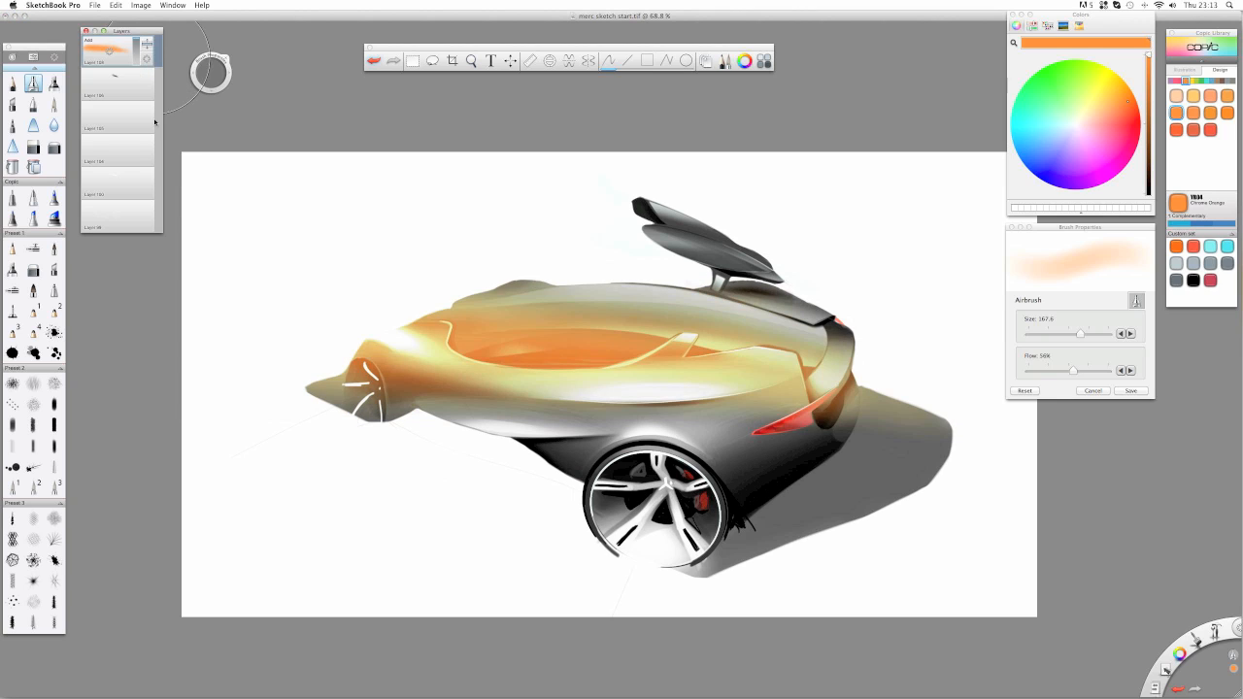
- Erase the orange from the front wheel, upper body, tail and ground shadow with the Hard Eraser at size 26.6
click(33, 147)
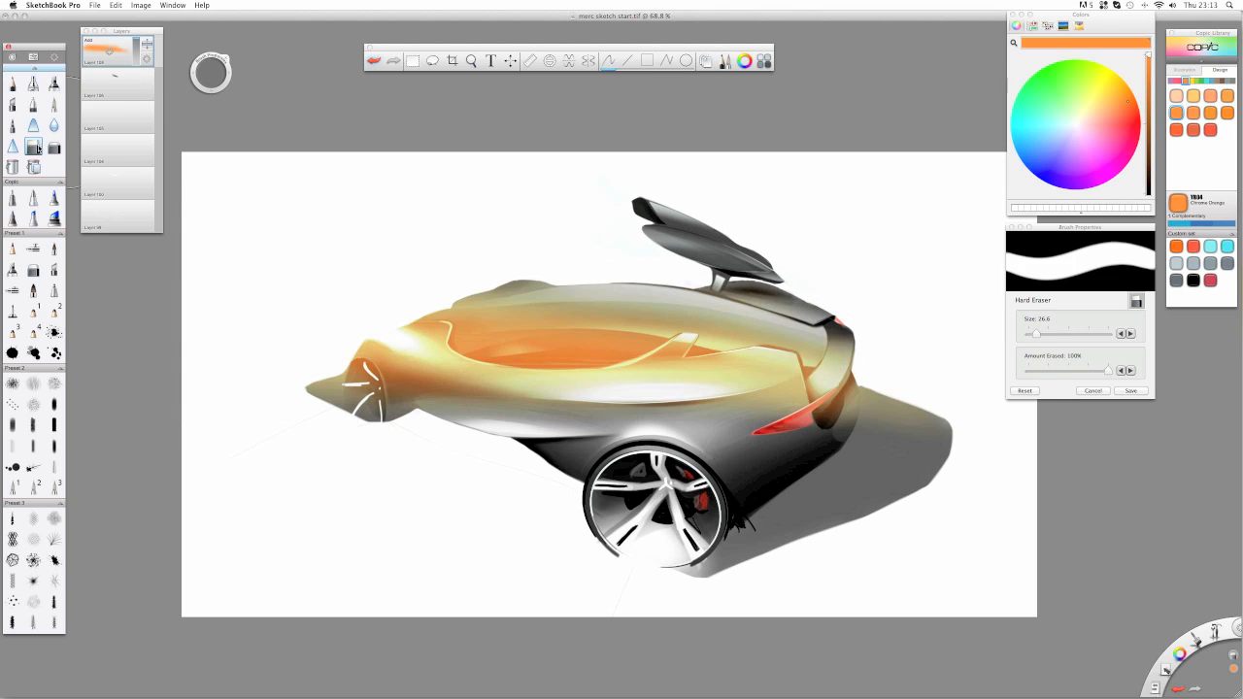
mouse_move(352, 387)
mouse_down()
mouse_move(376, 411)
mouse_move(363, 433)
mouse_move(314, 410)
mouse_up()
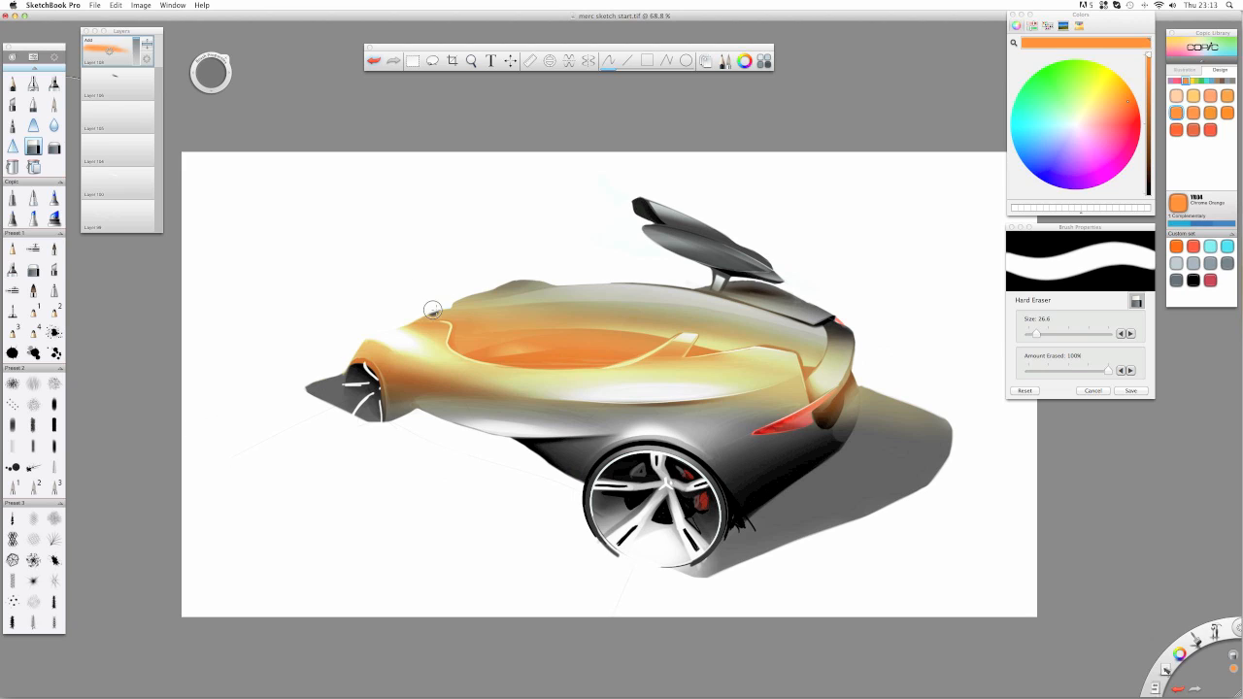
mouse_move(433, 310)
mouse_down()
mouse_move(391, 304)
mouse_move(492, 311)
mouse_move(423, 307)
mouse_up()
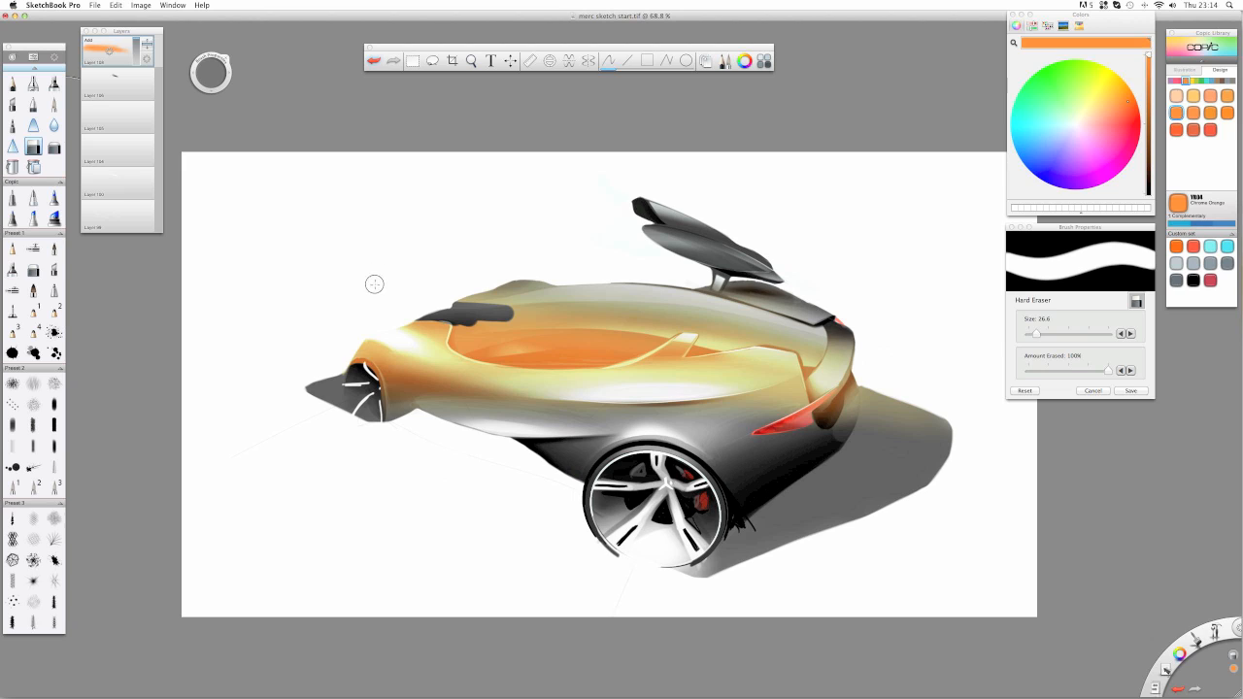
key(super+z)
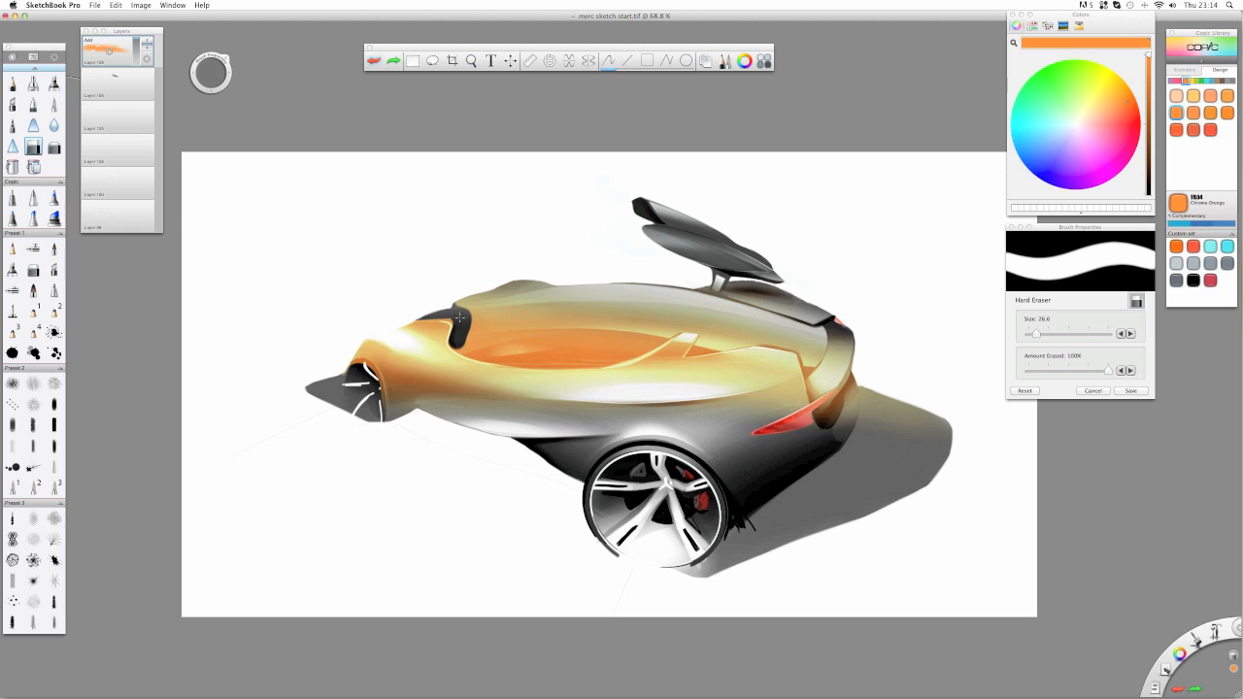
mouse_move(385, 309)
mouse_down()
mouse_move(472, 300)
mouse_move(468, 291)
mouse_move(612, 284)
mouse_move(822, 313)
mouse_move(661, 303)
mouse_move(659, 313)
mouse_move(830, 351)
mouse_move(634, 314)
mouse_up()
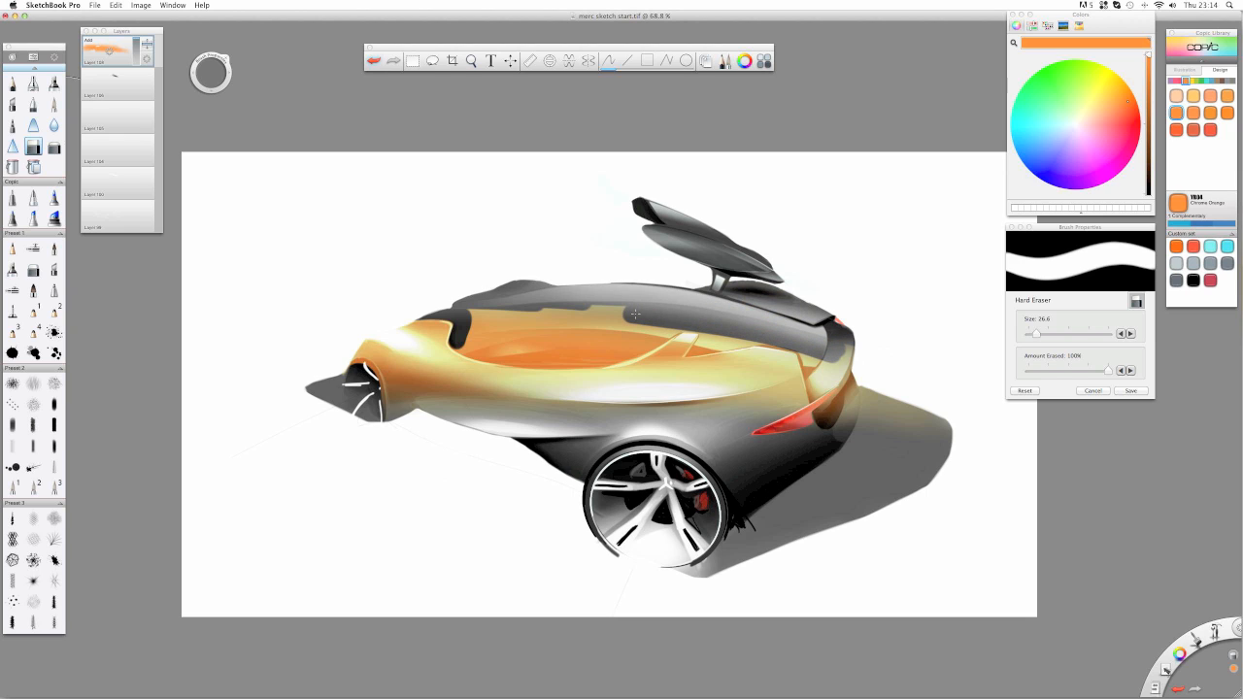
mouse_move(509, 300)
mouse_down()
mouse_move(470, 310)
mouse_move(654, 322)
mouse_up()
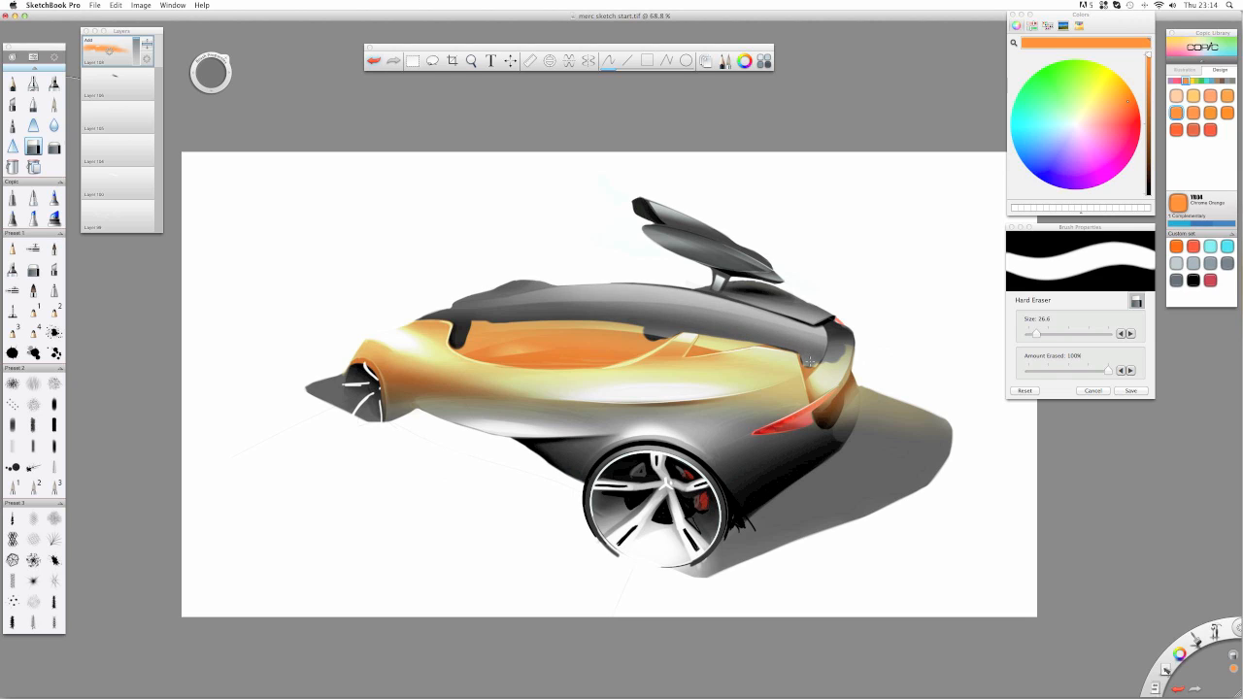
mouse_move(847, 338)
mouse_down()
mouse_move(814, 366)
mouse_move(820, 408)
mouse_move(802, 344)
mouse_move(824, 423)
mouse_move(838, 420)
mouse_move(849, 385)
mouse_move(887, 449)
mouse_move(889, 378)
mouse_move(922, 389)
mouse_up()
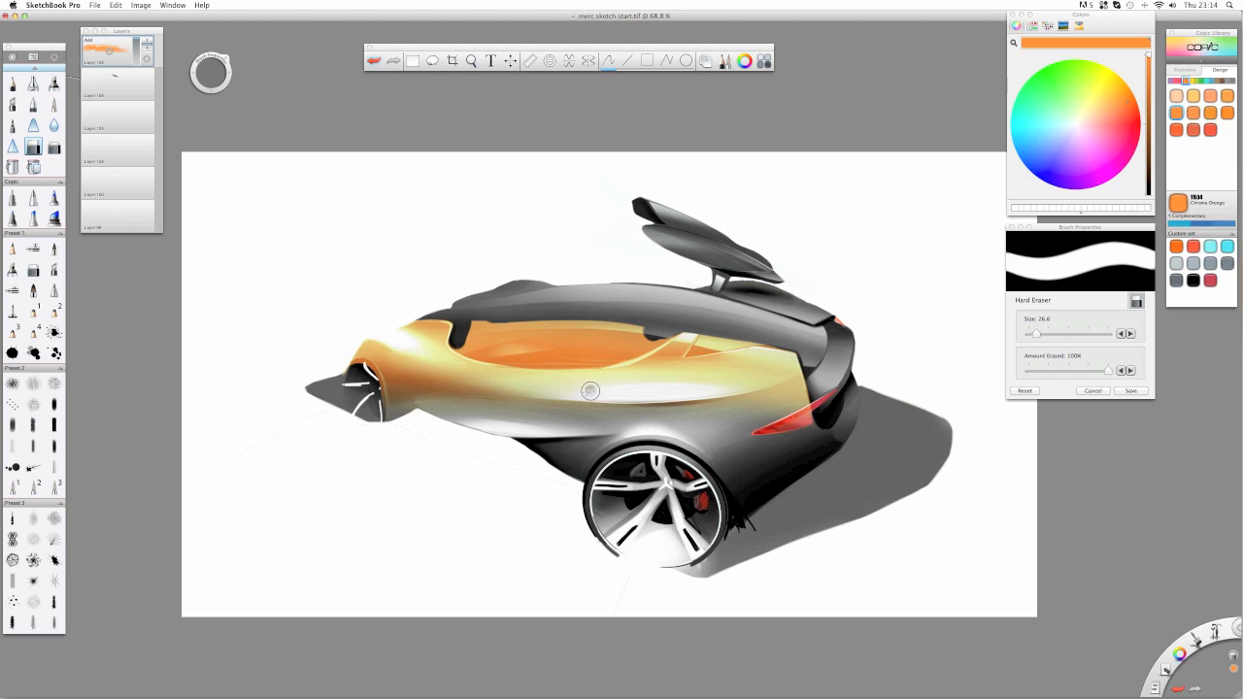
- Erase the orange from the dark cockpit opening with the Hard Eraser, following the body's curved edge
mouse_move(468, 333)
mouse_down()
mouse_move(466, 349)
mouse_move(525, 363)
mouse_move(560, 361)
mouse_move(477, 327)
mouse_move(637, 335)
mouse_up()
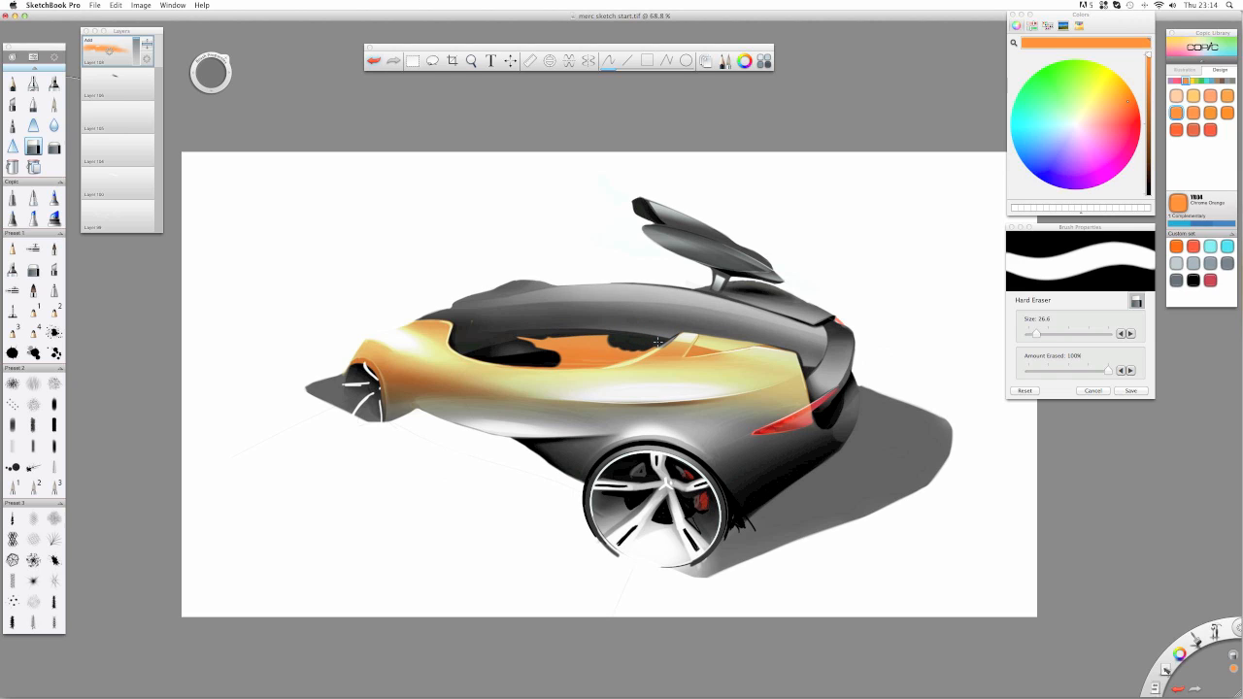
drag(619, 356, 534, 345)
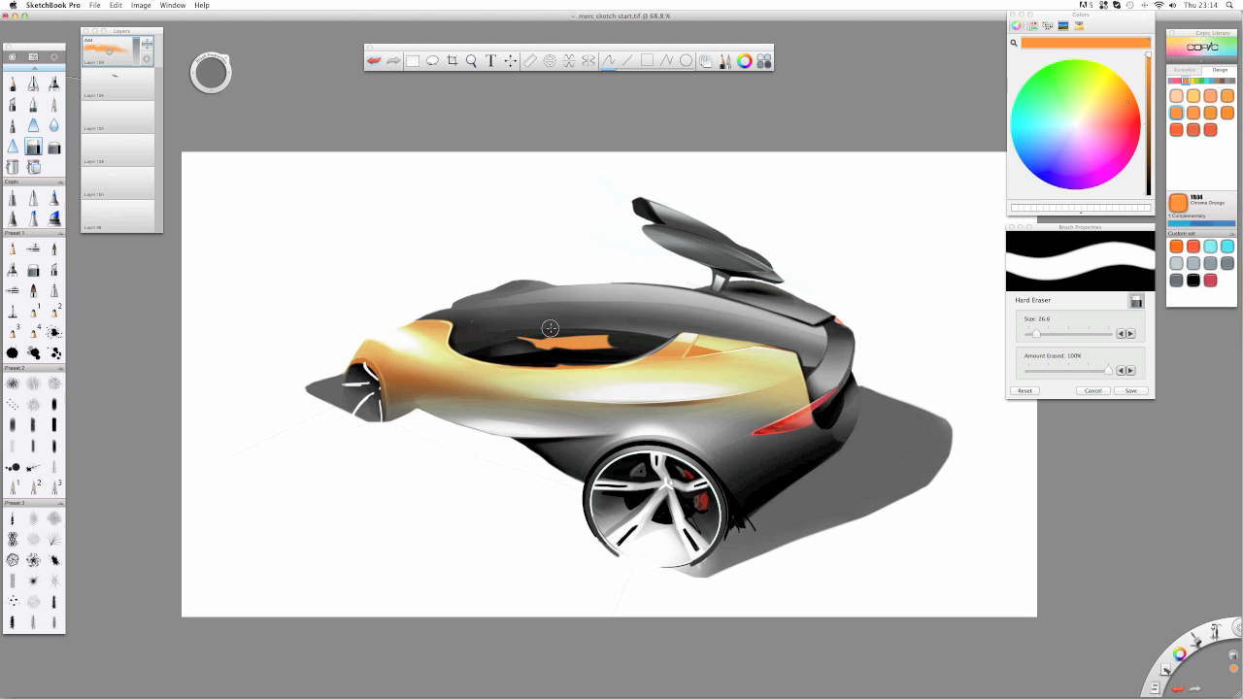
key(super+z)
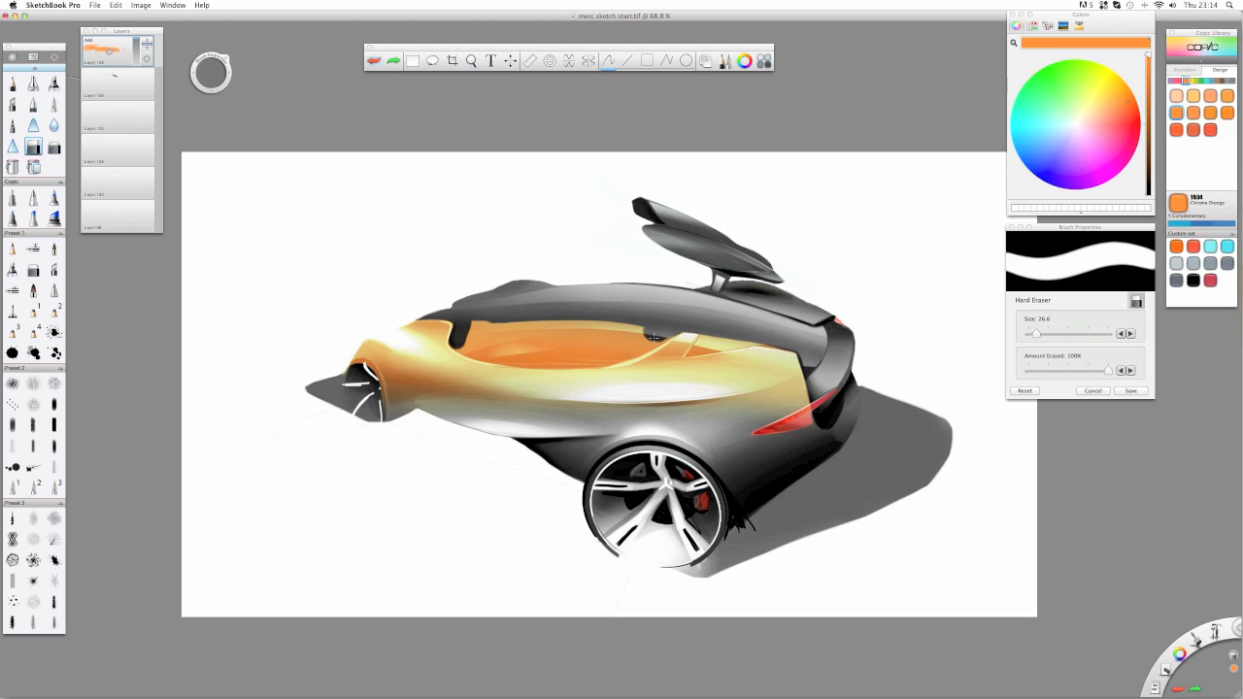
mouse_move(650, 340)
mouse_down()
mouse_move(483, 346)
mouse_move(624, 352)
mouse_up()
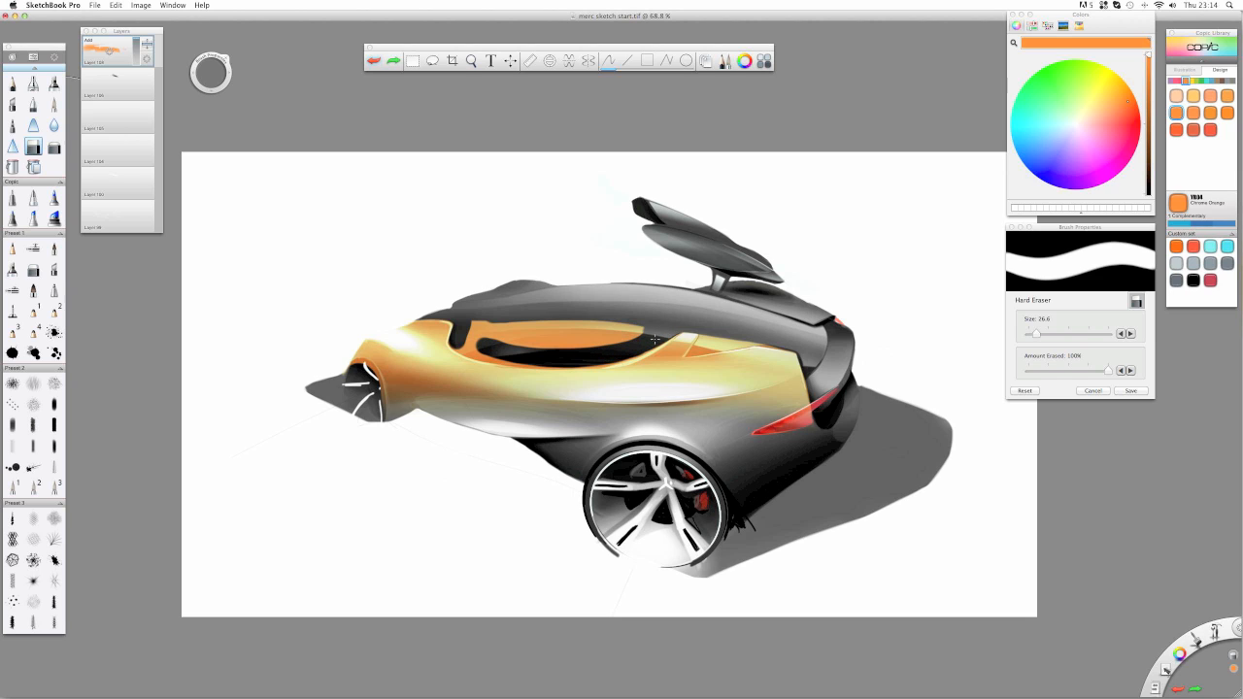
drag(495, 353, 462, 340)
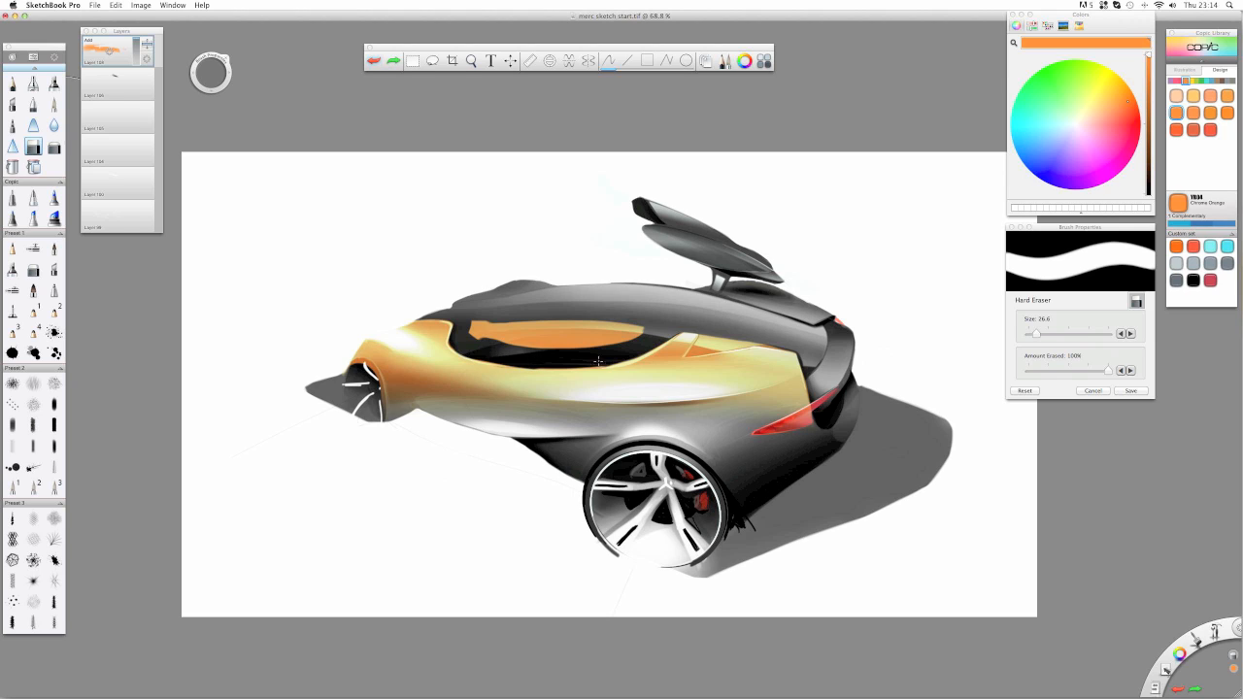
drag(599, 360, 520, 357)
mouse_move(668, 323)
mouse_down()
mouse_move(470, 321)
mouse_move(485, 337)
mouse_move(573, 344)
mouse_move(638, 329)
mouse_move(509, 320)
mouse_up()
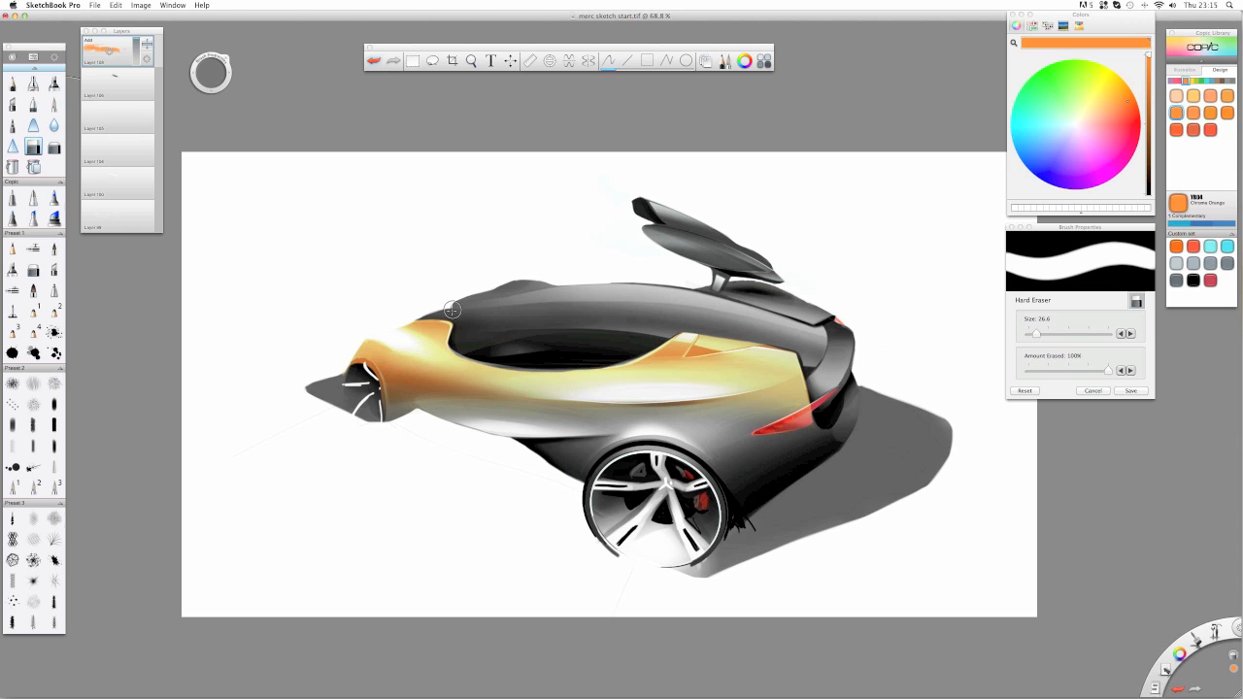
key(super+z)
drag(516, 361, 492, 355)
- Clean the orange out of the notch behind the side fin and along its edges, using Hard Eraser sizes 10.3 and 5.2
drag(208, 76, 167, 76)
drag(723, 328, 766, 233)
mouse_move(787, 360)
mouse_down()
mouse_move(817, 362)
mouse_move(791, 359)
mouse_move(902, 382)
mouse_move(791, 358)
mouse_move(659, 377)
mouse_up()
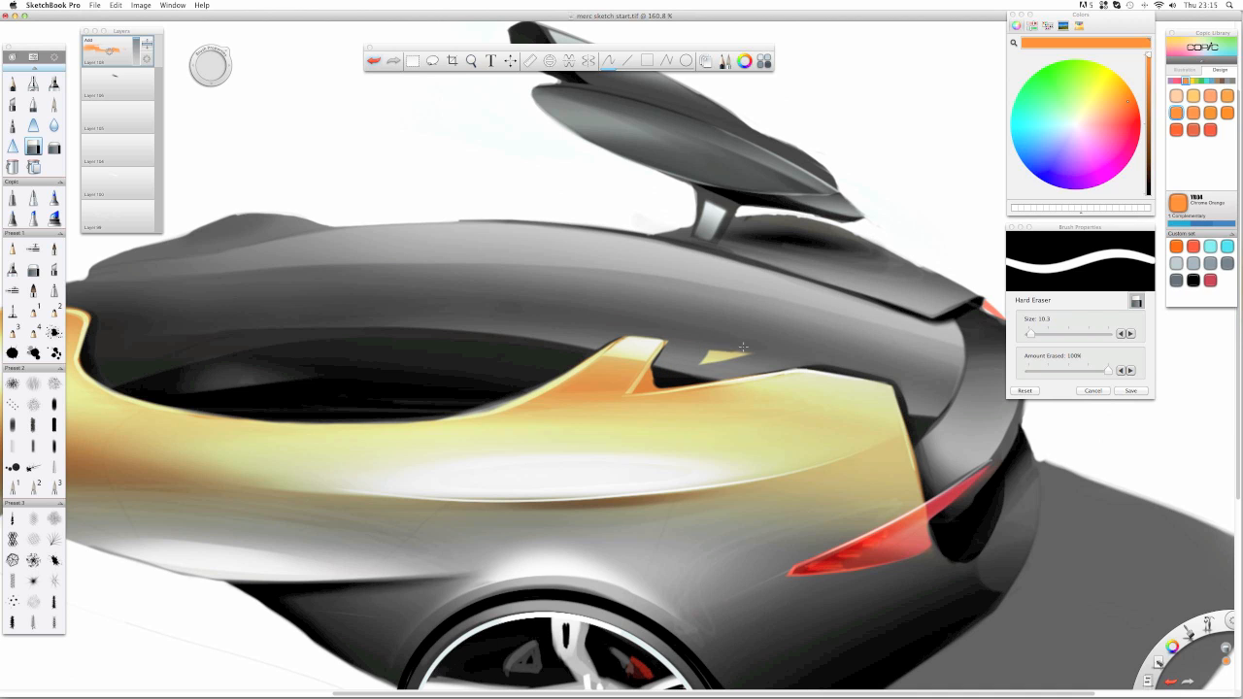
drag(743, 347, 706, 365)
key(z)
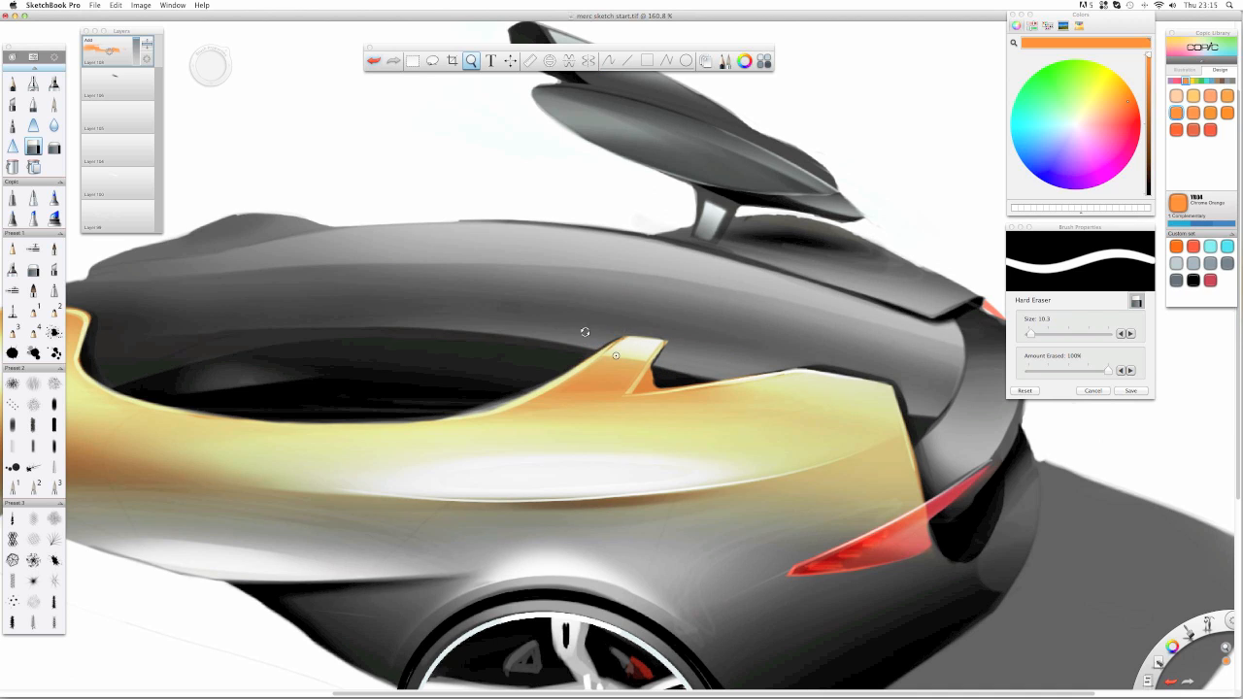
mouse_move(584, 332)
mouse_down()
mouse_move(685, 317)
mouse_move(680, 333)
mouse_up()
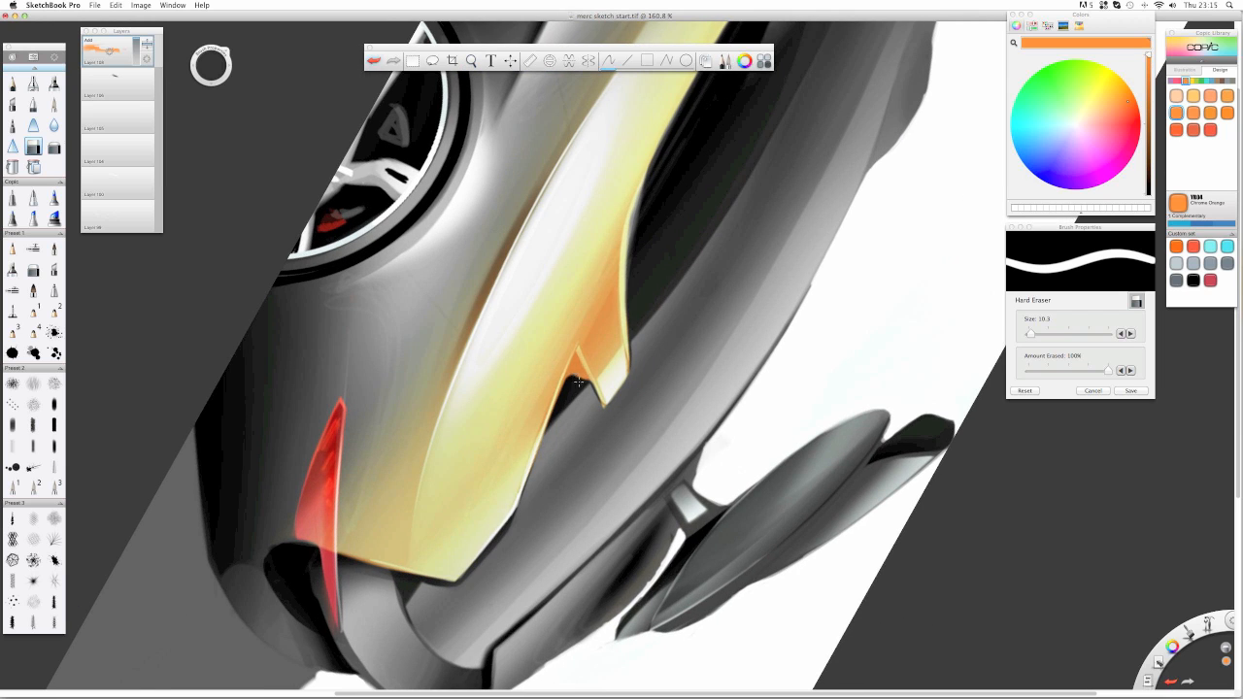
key(super+z)
drag(214, 71, 212, 105)
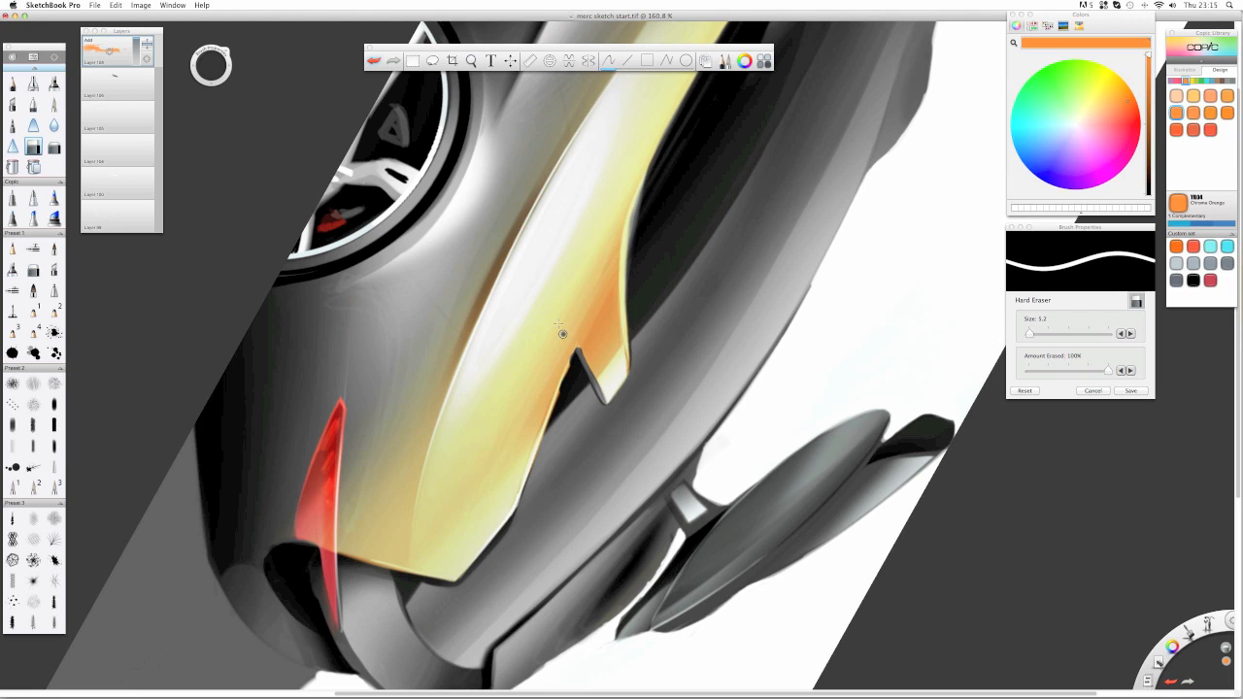
key(space)
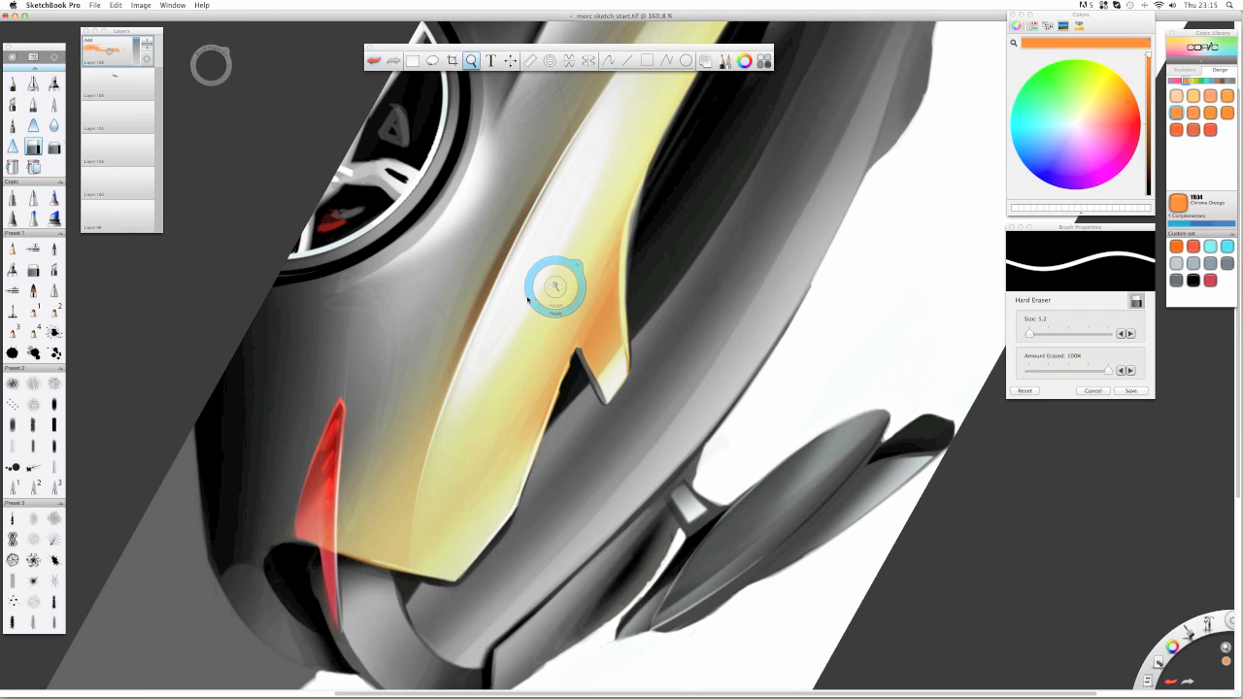
drag(528, 300, 720, 228)
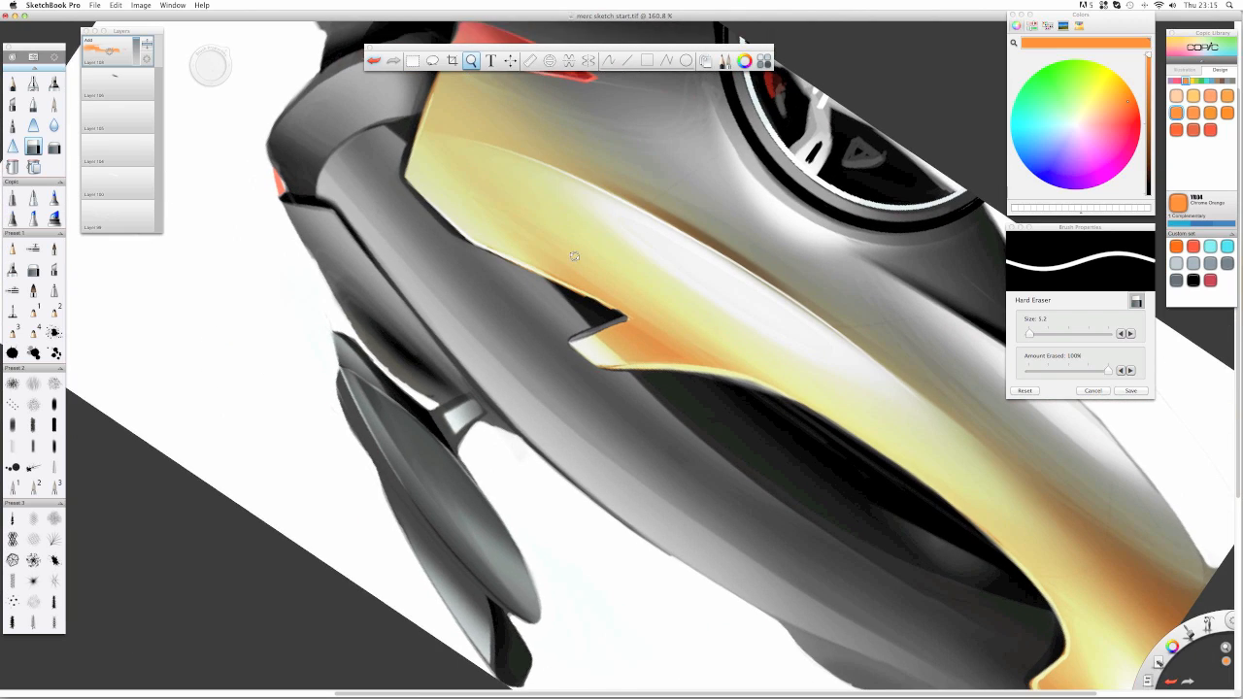
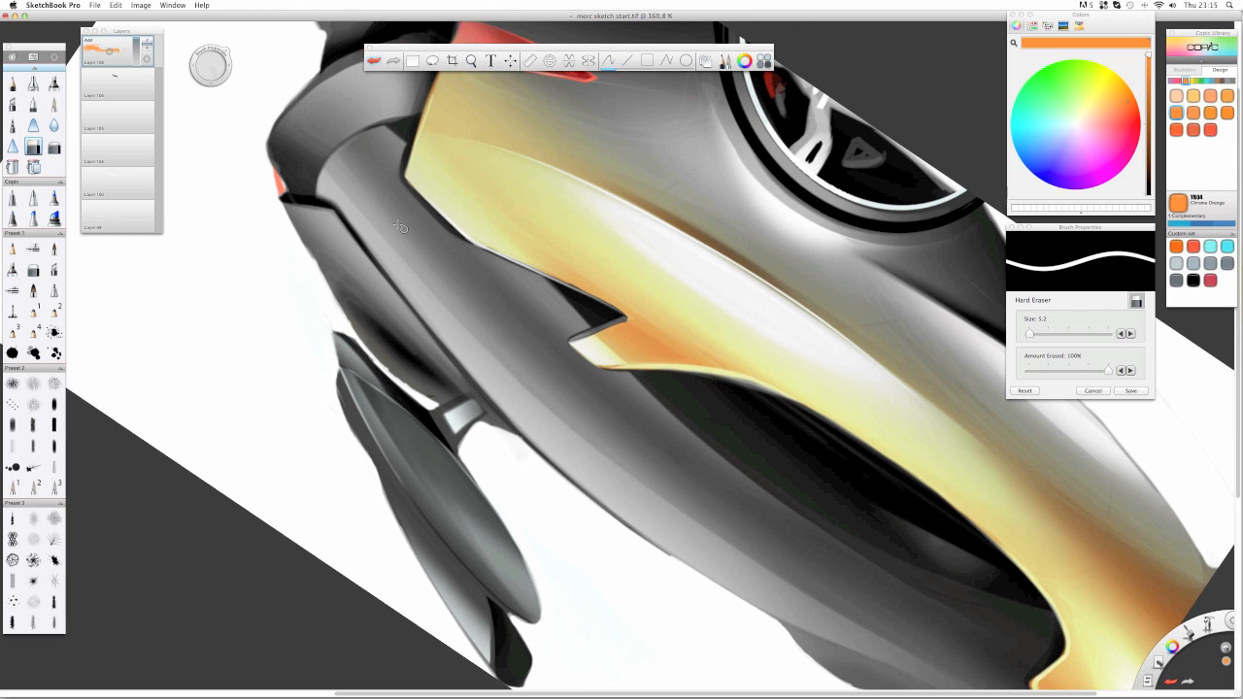
- Fade the orange along the lower body side, tail and nose with the Soft Eraser at size 166.2
key(space)
mouse_move(501, 133)
mouse_down()
mouse_move(495, 214)
mouse_move(478, 211)
mouse_move(507, 197)
mouse_move(713, 194)
mouse_move(735, 294)
mouse_move(728, 382)
mouse_up()
key(space)
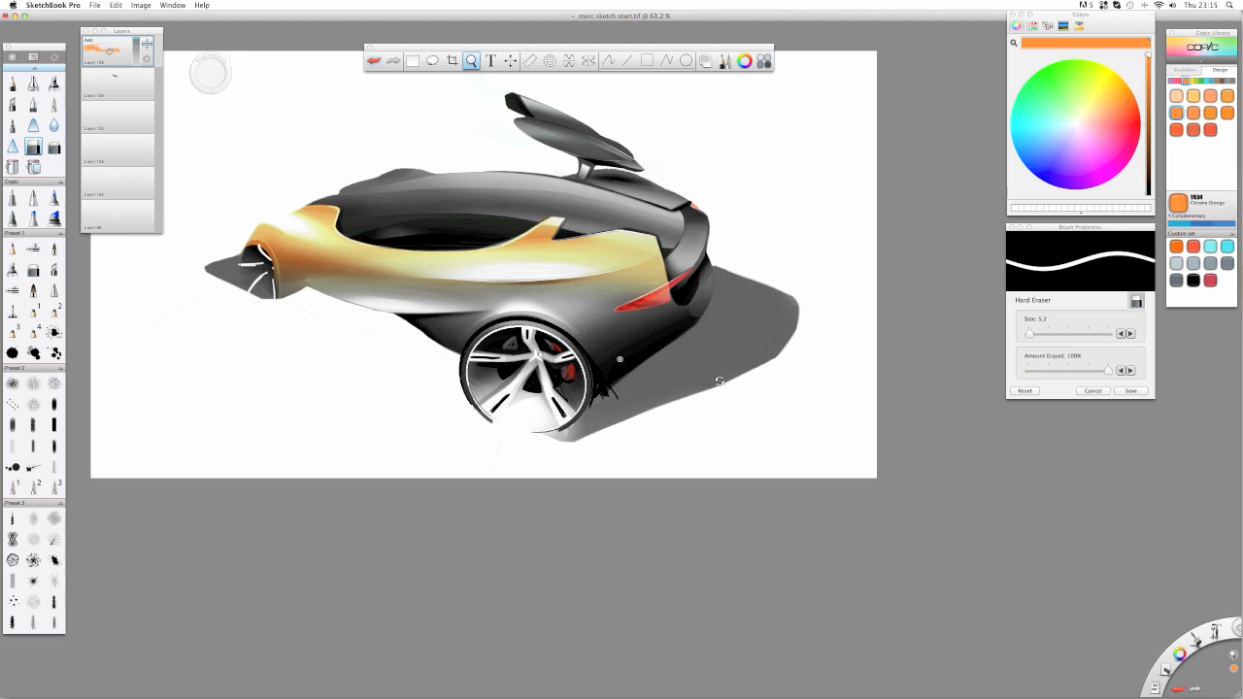
click(55, 146)
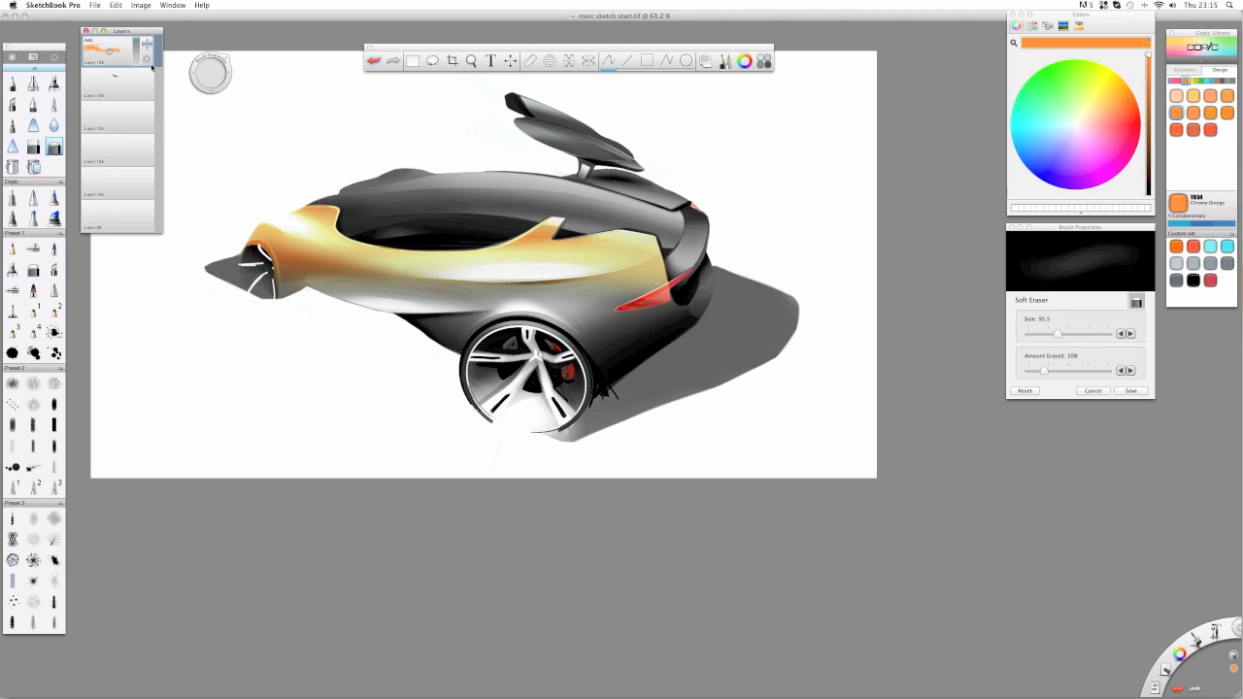
drag(210, 74, 253, 73)
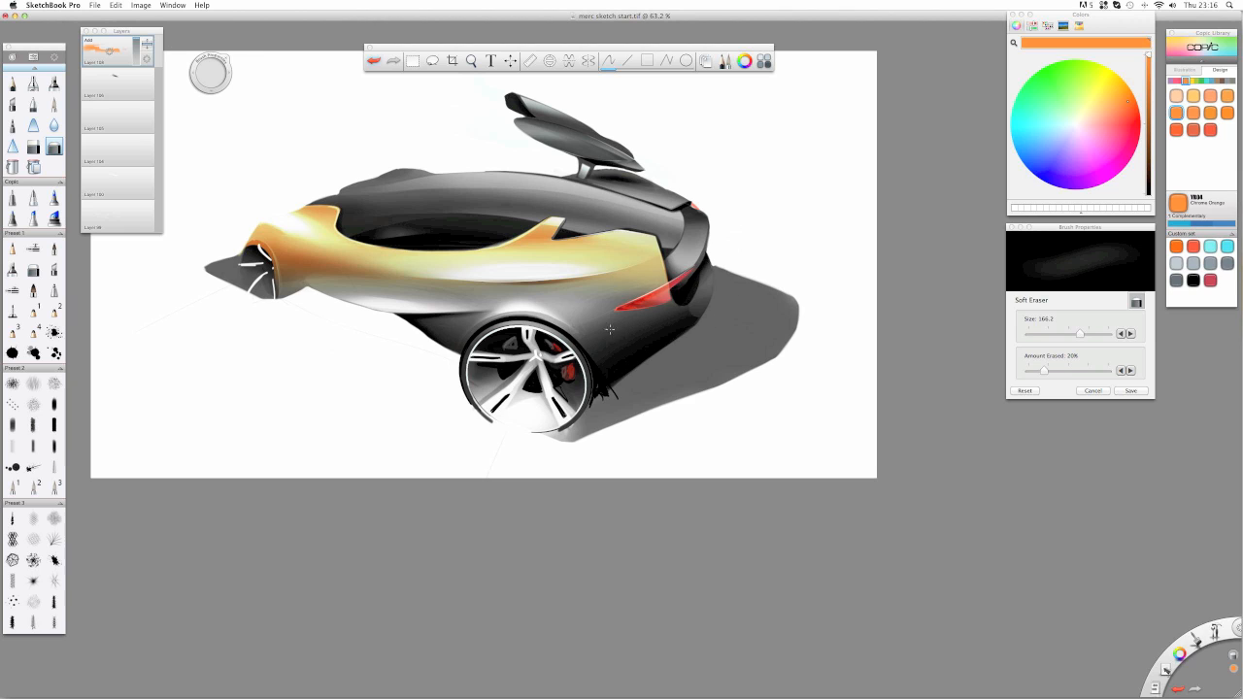
mouse_move(610, 329)
mouse_down()
mouse_move(685, 270)
mouse_move(641, 271)
mouse_move(670, 243)
mouse_up()
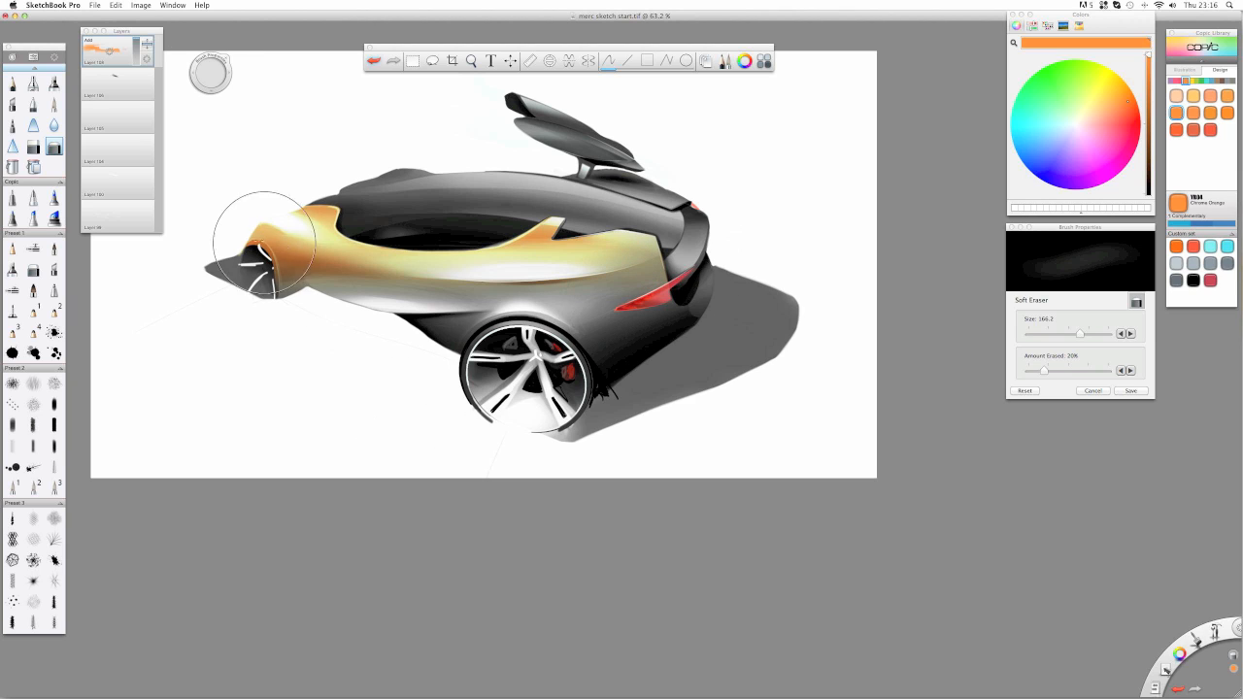
mouse_move(267, 286)
mouse_down()
mouse_move(272, 255)
mouse_move(291, 310)
mouse_up()
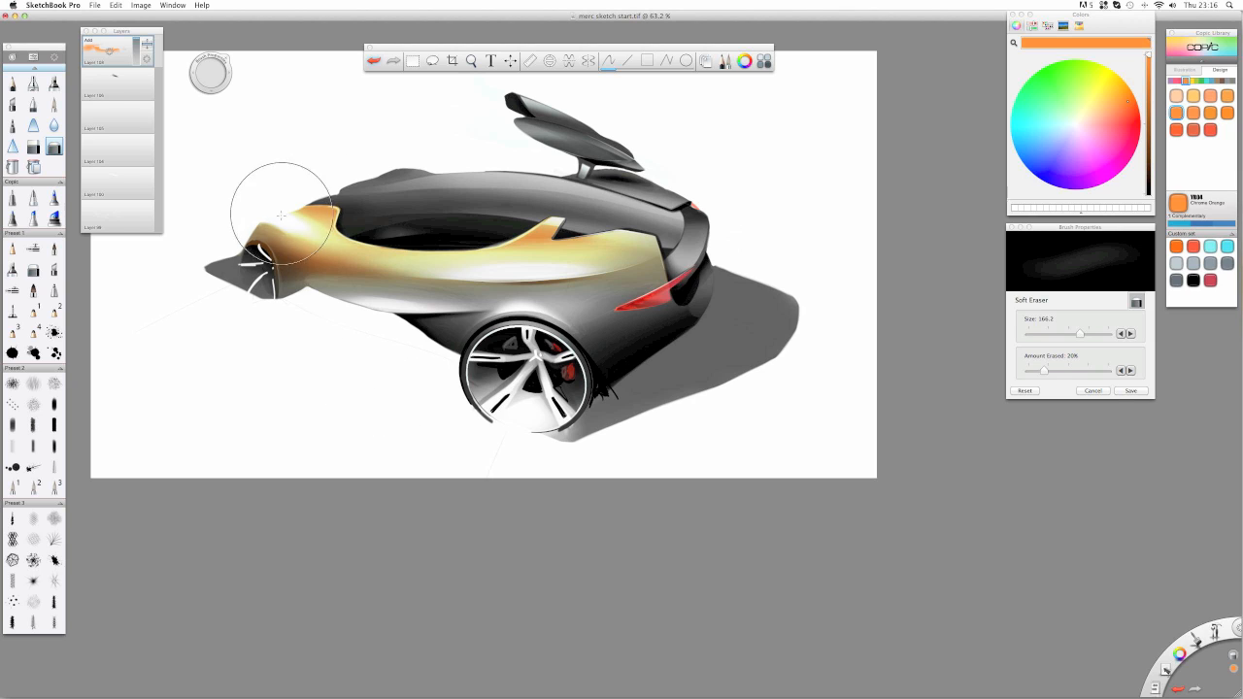
mouse_move(281, 213)
mouse_down()
mouse_move(325, 265)
mouse_move(310, 274)
mouse_move(260, 208)
mouse_move(331, 237)
mouse_move(194, 298)
mouse_up()
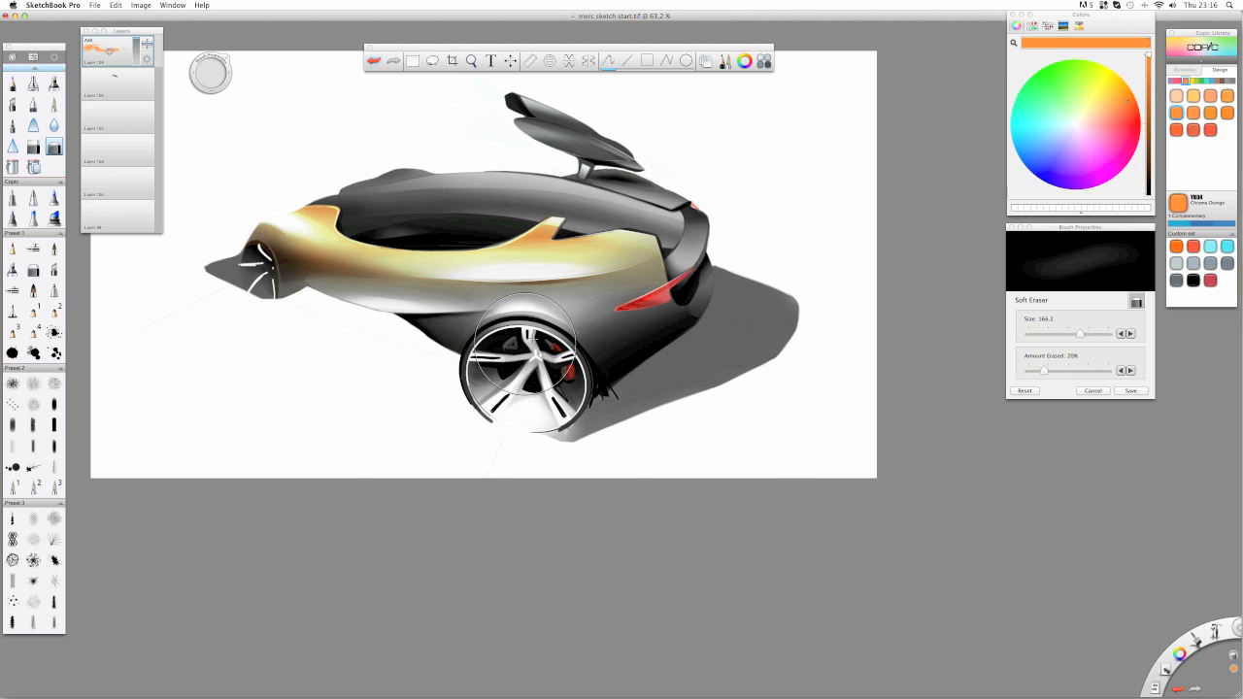
- Try lowering the orange layer's opacity to 50%
click(139, 43)
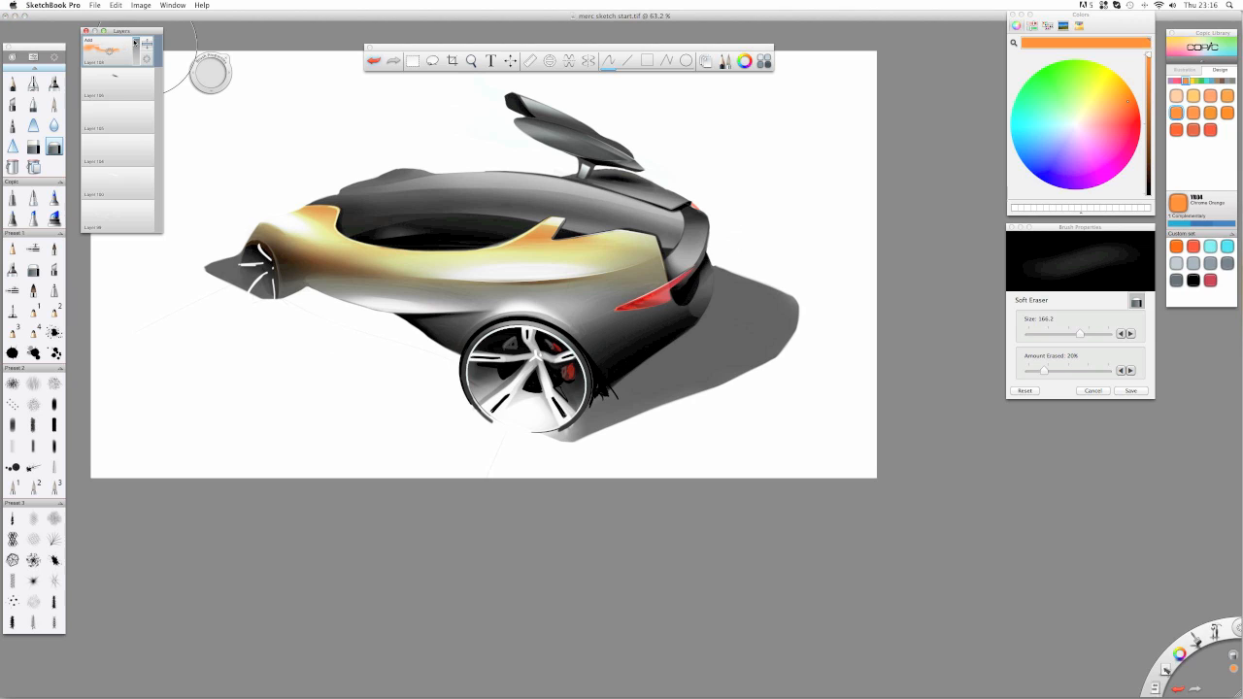
drag(139, 45, 144, 56)
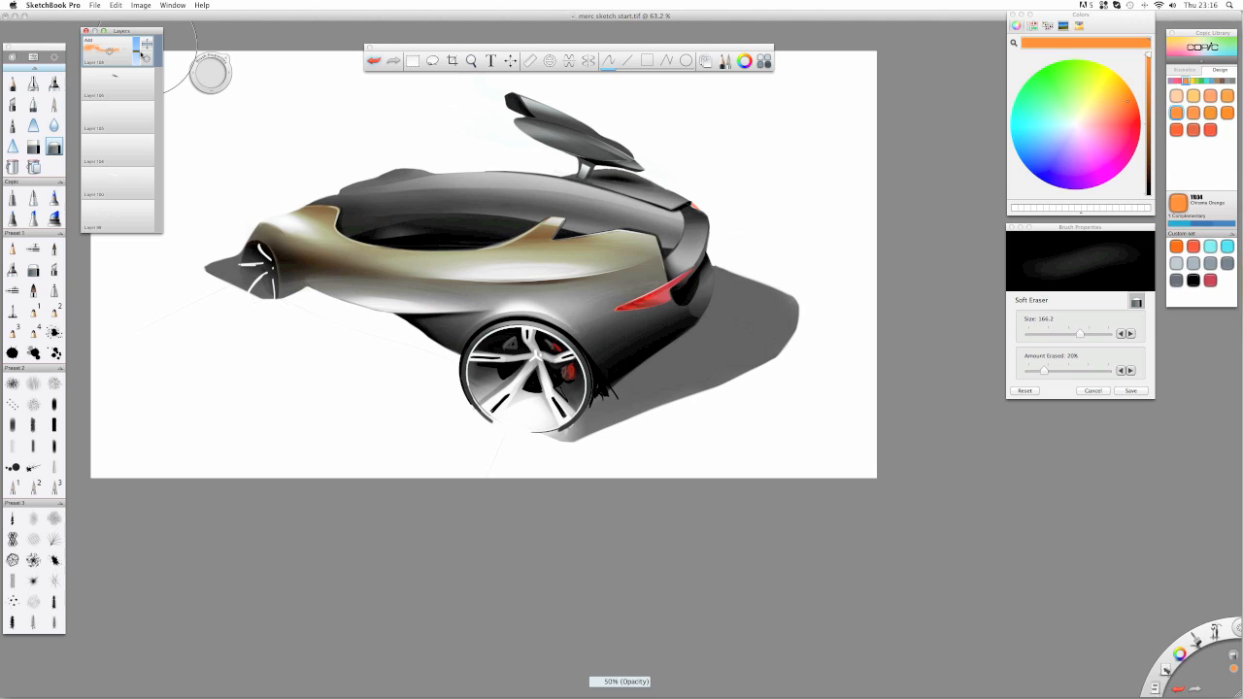
drag(138, 50, 129, 17)
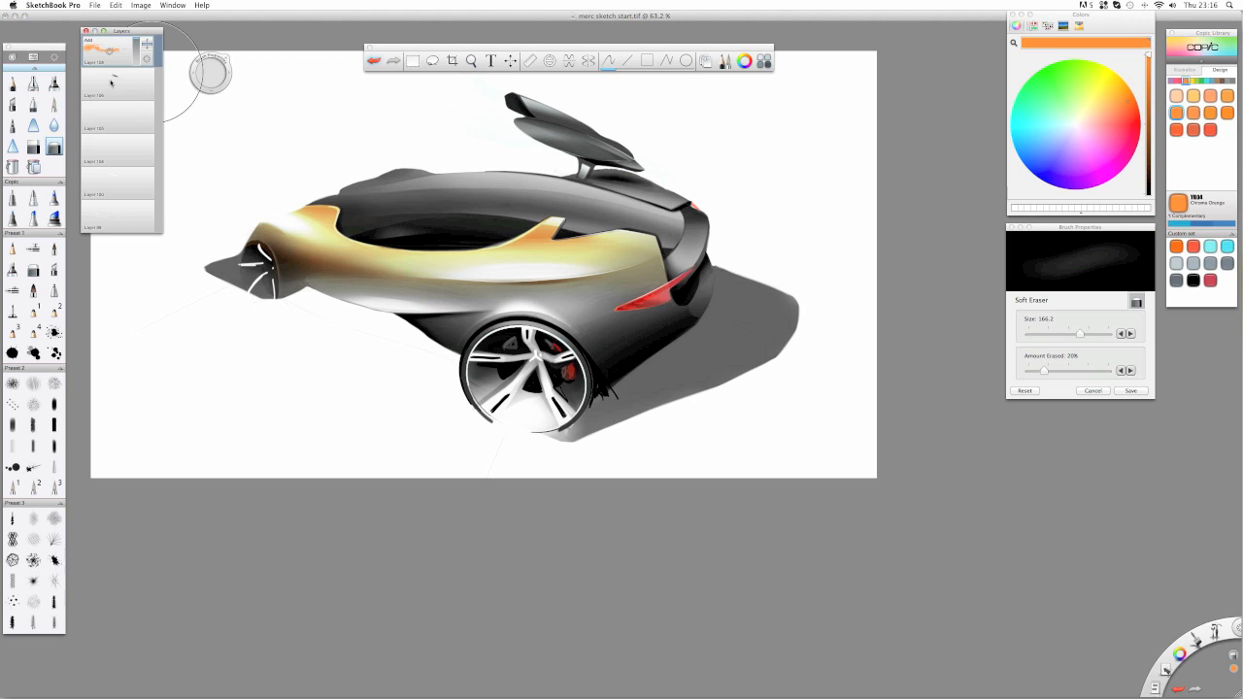
- On a new layer, airbrush a vertical Chrome Orange band across the body and rear wheel, try Add blending and set it to Screen
drag(109, 50, 108, 30)
click(33, 84)
mouse_move(423, 316)
mouse_down()
mouse_move(597, 268)
mouse_move(475, 267)
mouse_move(602, 260)
mouse_move(604, 276)
mouse_move(540, 275)
mouse_move(518, 311)
mouse_move(505, 307)
mouse_move(530, 331)
mouse_move(527, 212)
mouse_move(527, 438)
mouse_move(513, 153)
mouse_up()
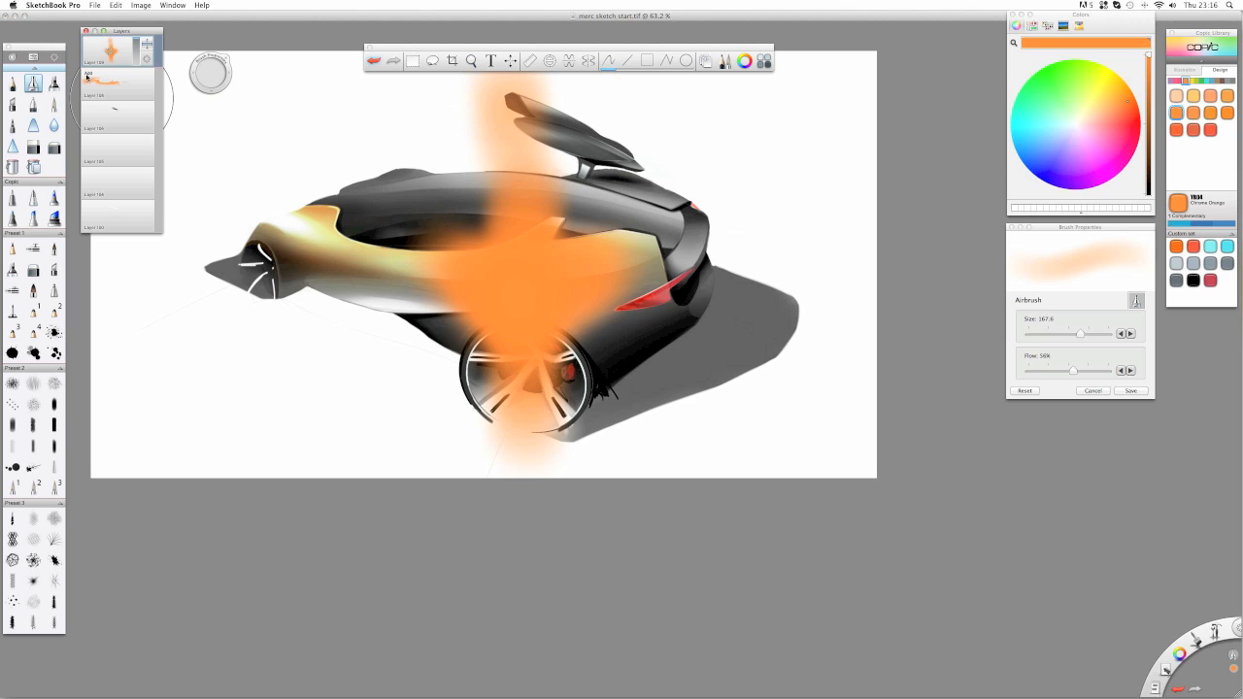
drag(144, 60, 87, 90)
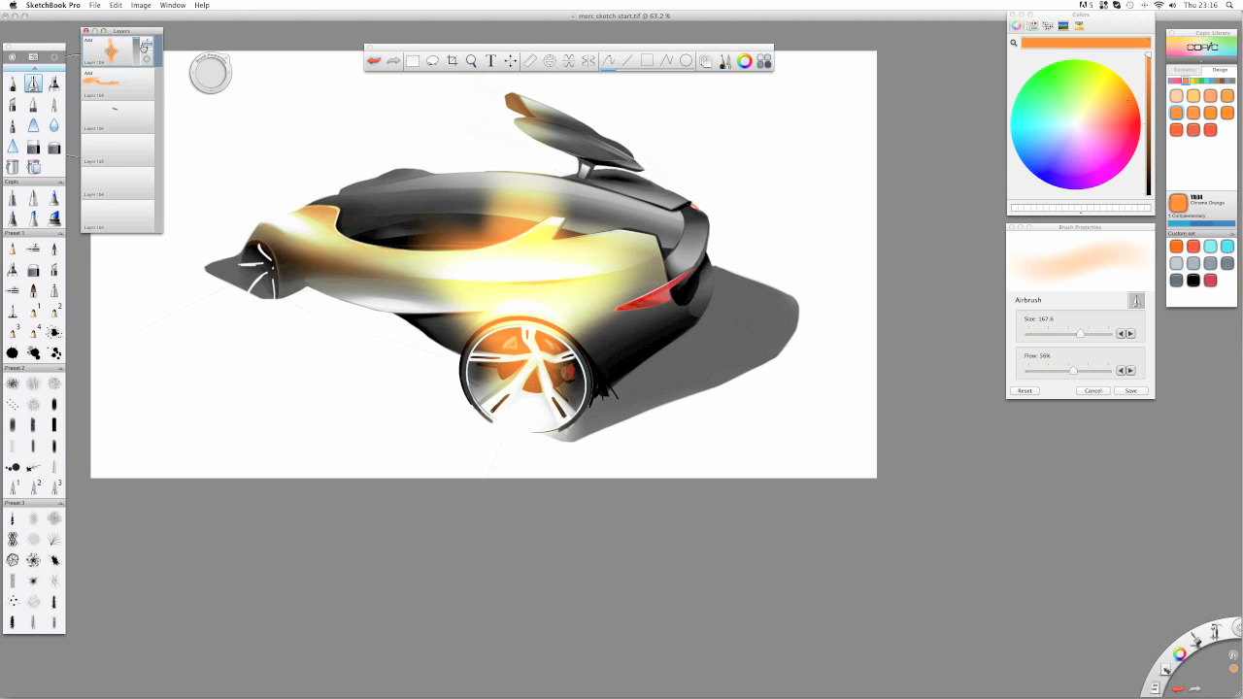
drag(143, 47, 138, 94)
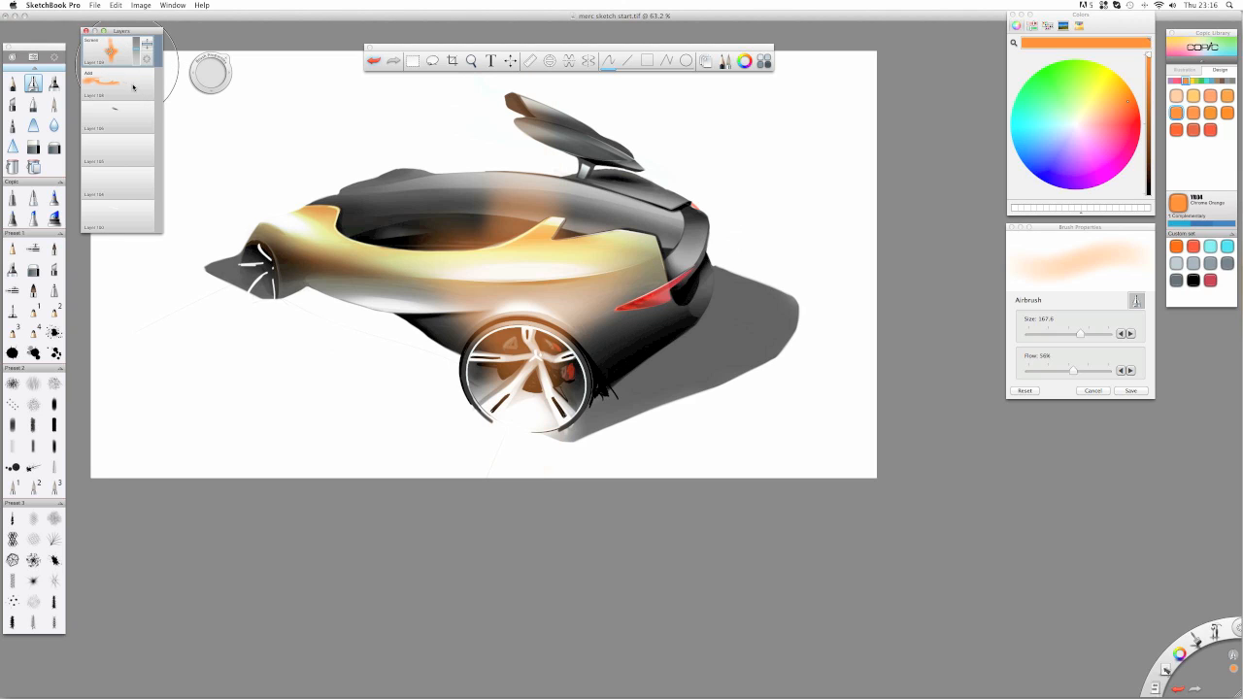
- Erase the new orange glow from the rear wheel with the Hard Eraser at size 67.9
click(33, 147)
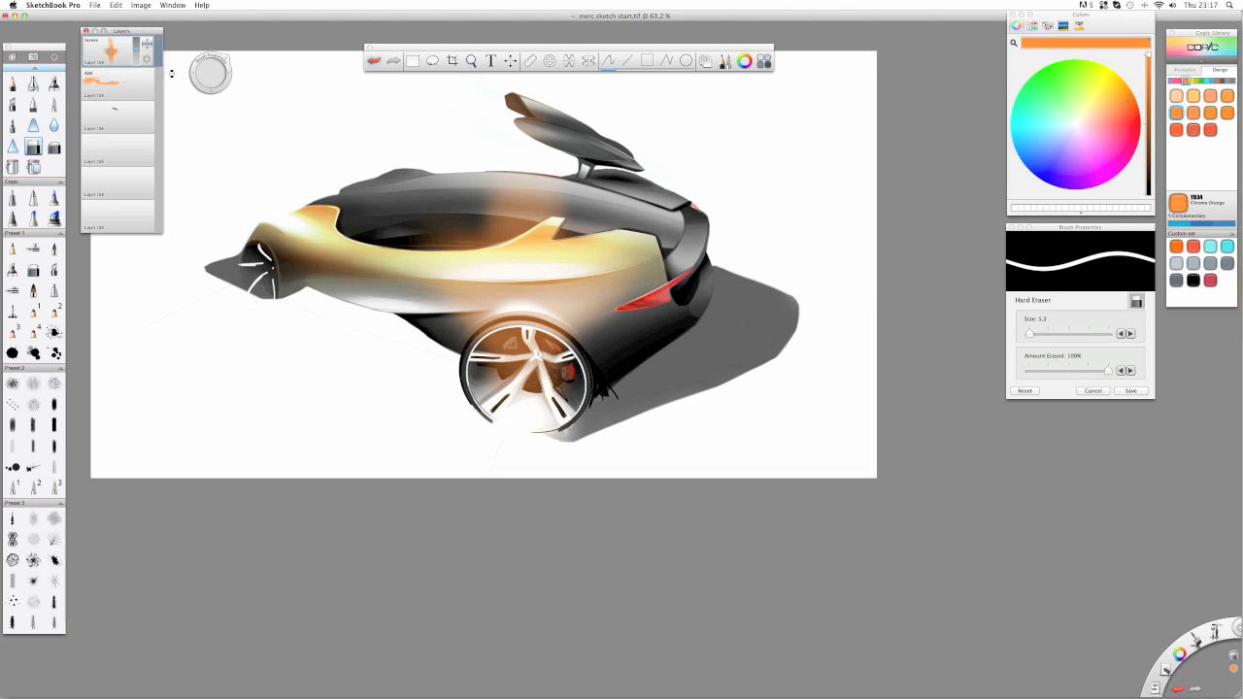
drag(212, 60, 229, 49)
mouse_move(536, 369)
mouse_down()
mouse_move(505, 356)
mouse_move(542, 351)
mouse_move(506, 353)
mouse_move(537, 334)
mouse_move(466, 352)
mouse_up()
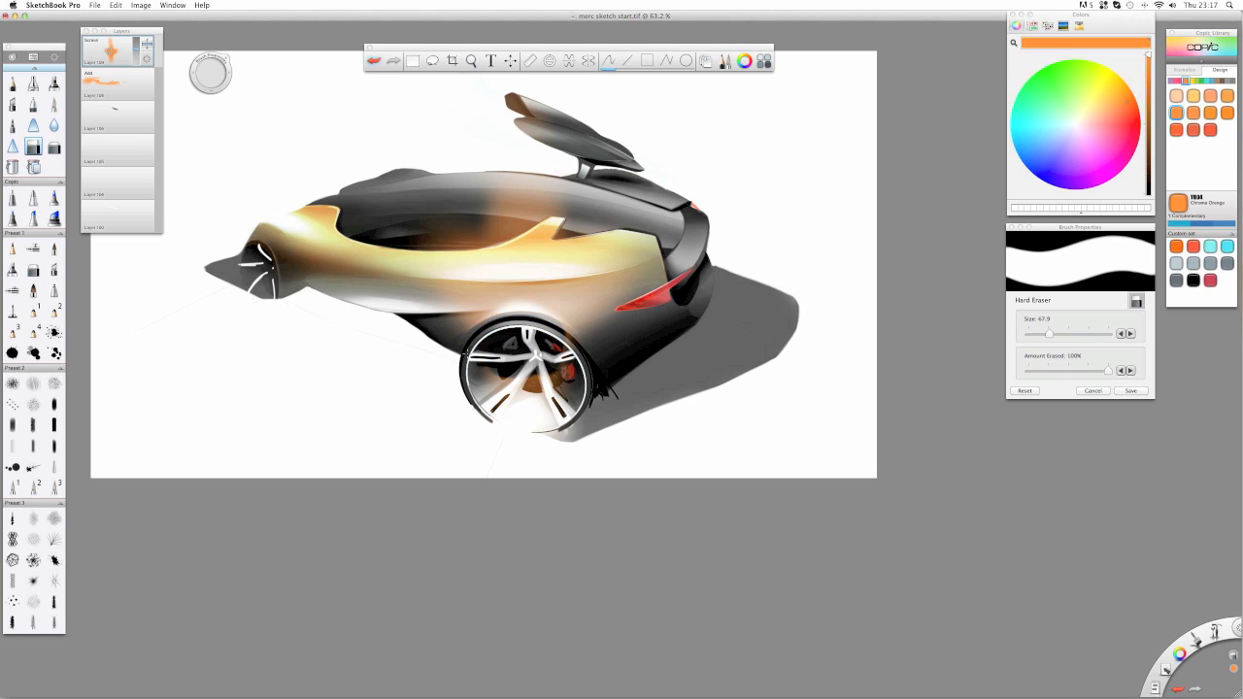
drag(549, 337, 589, 403)
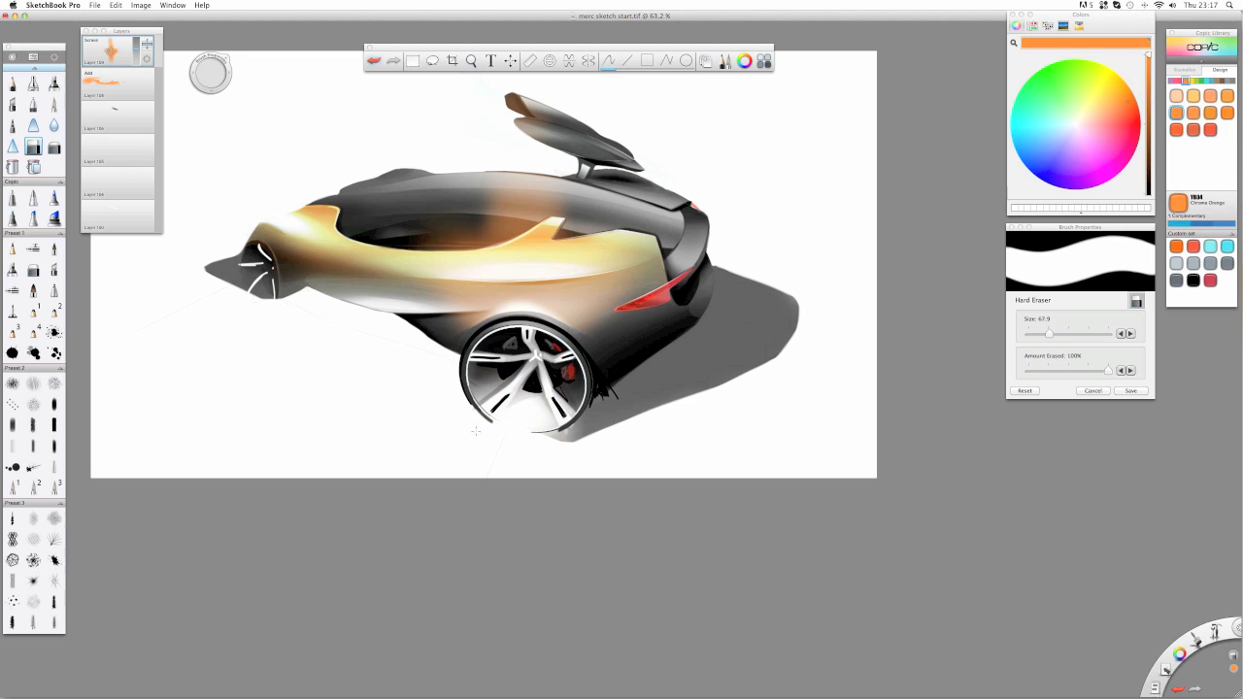
- Erase the orange glow from the cockpit, upper body and rear wing with the Hard Eraser at size 67.9
drag(546, 215, 531, 223)
mouse_move(416, 211)
mouse_down()
mouse_move(600, 211)
mouse_move(470, 219)
mouse_move(563, 224)
mouse_move(472, 227)
mouse_move(514, 230)
mouse_up()
drag(482, 188, 563, 177)
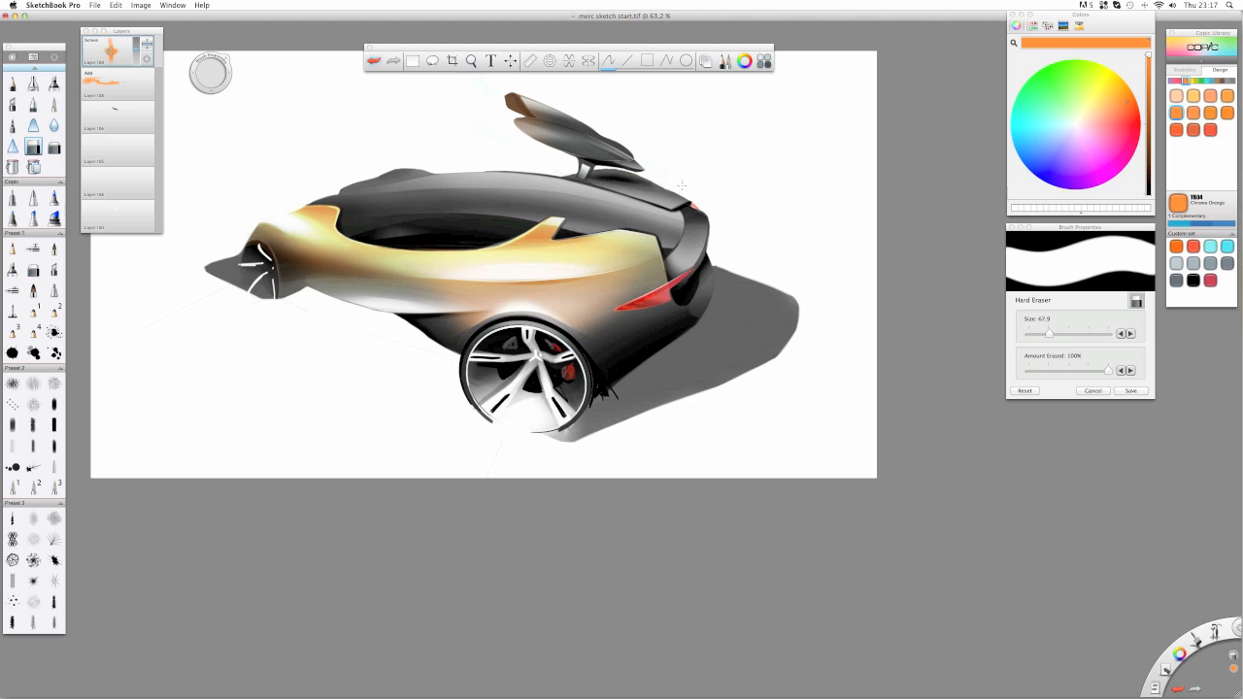
mouse_move(388, 113)
mouse_down()
mouse_move(732, 203)
mouse_move(366, 122)
mouse_up()
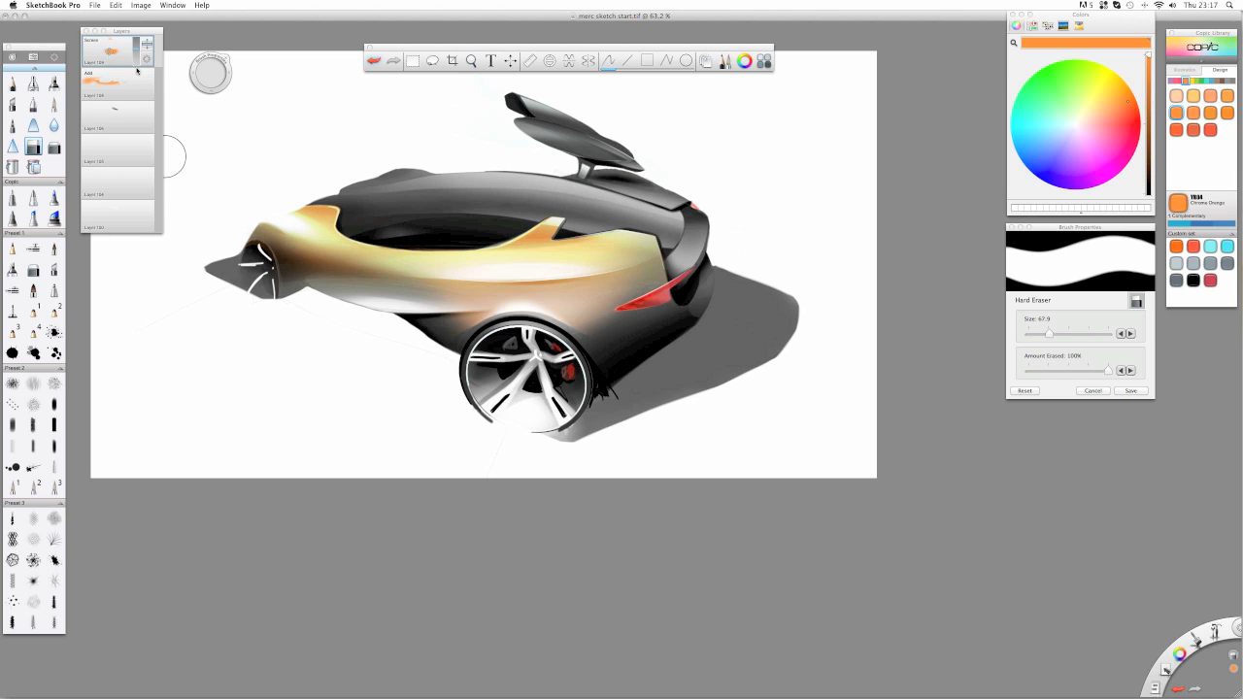
- Try Add blending at 32% opacity on the upper orange layer, discard that layer and lower the remaining orange layer's opacity
click(137, 70)
drag(128, 58, 137, 60)
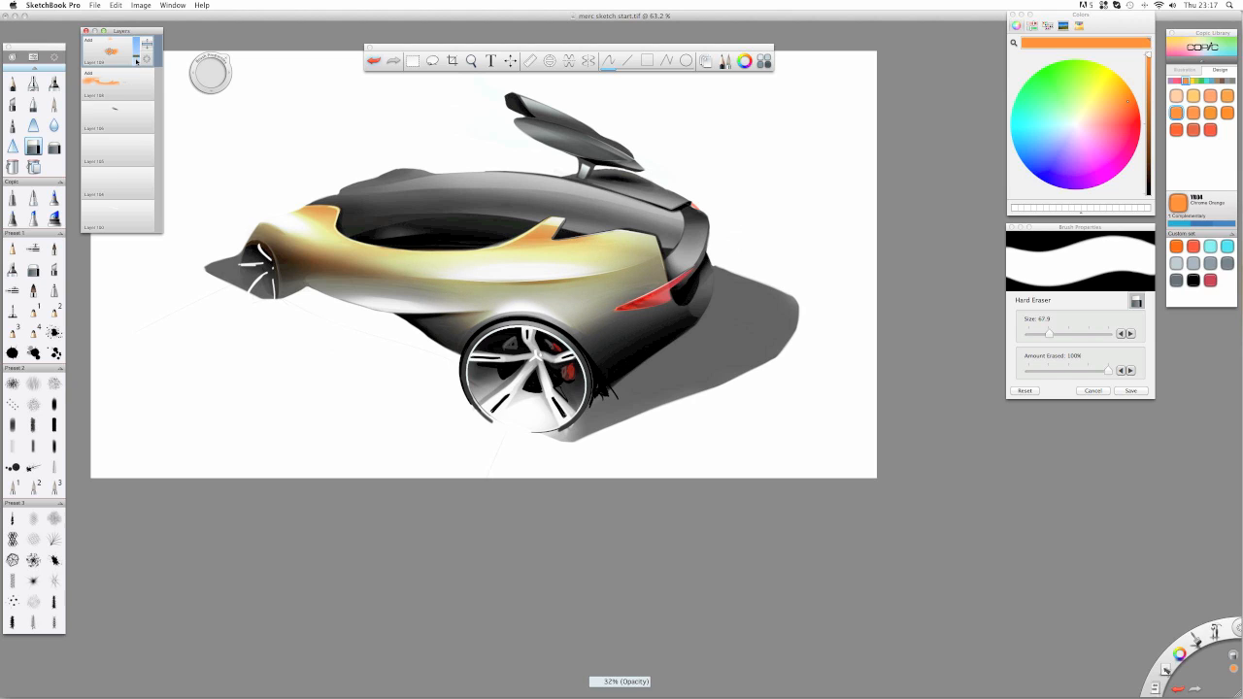
mouse_move(114, 52)
mouse_down()
mouse_move(113, 76)
mouse_move(135, 50)
mouse_up()
click(134, 42)
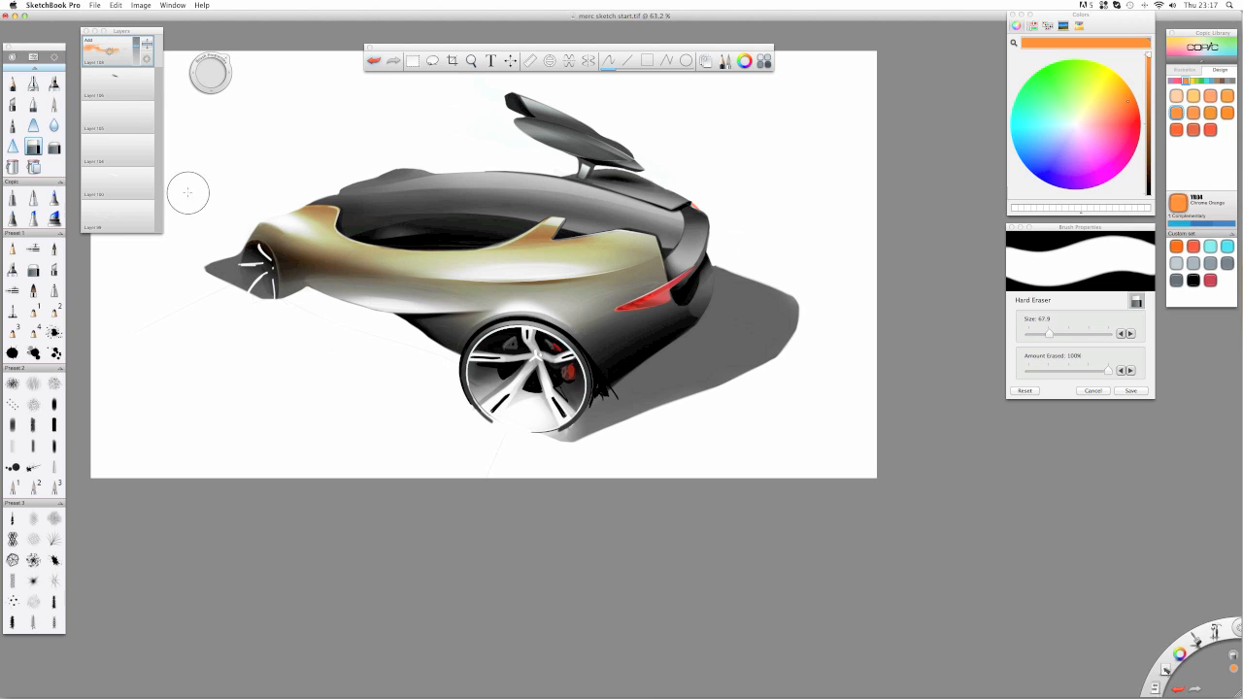
- On a new layer, airbrush a wide blue band across the upper body and rear wing at size 167.6, and set it to Add
drag(109, 51, 58, 71)
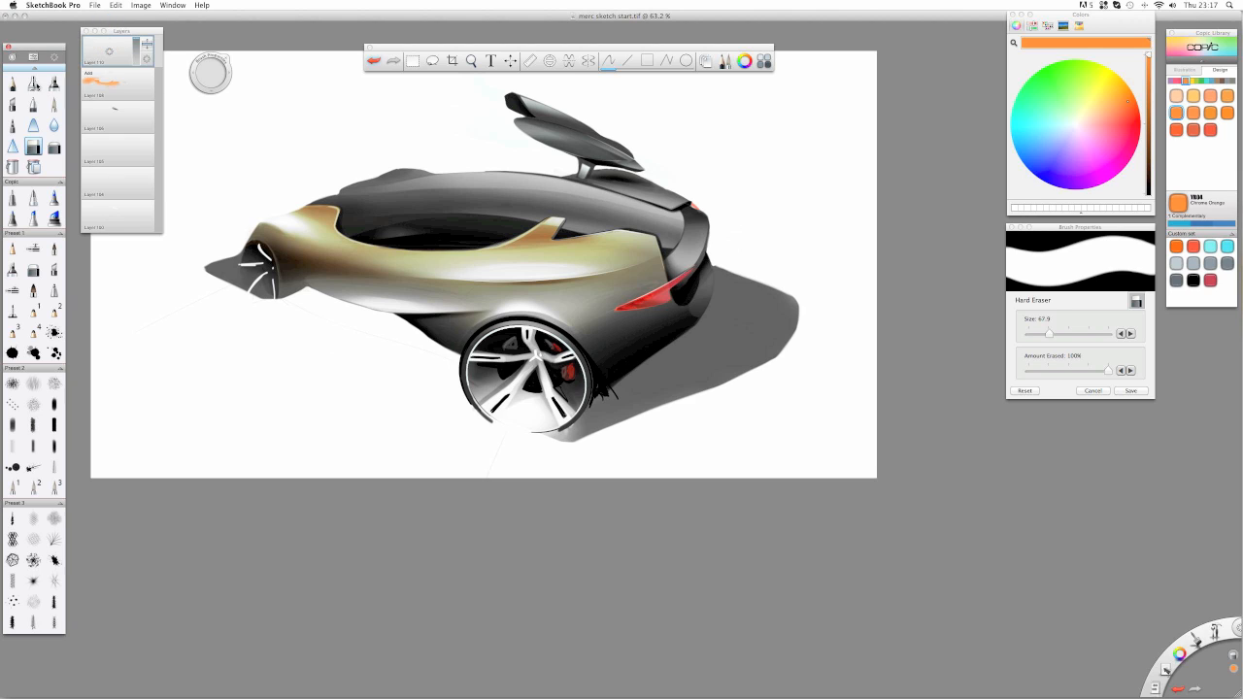
key(b)
drag(1043, 137, 1019, 155)
mouse_move(319, 164)
mouse_down()
mouse_move(650, 175)
mouse_move(630, 167)
mouse_move(347, 152)
mouse_move(743, 196)
mouse_move(282, 153)
mouse_move(331, 115)
mouse_up()
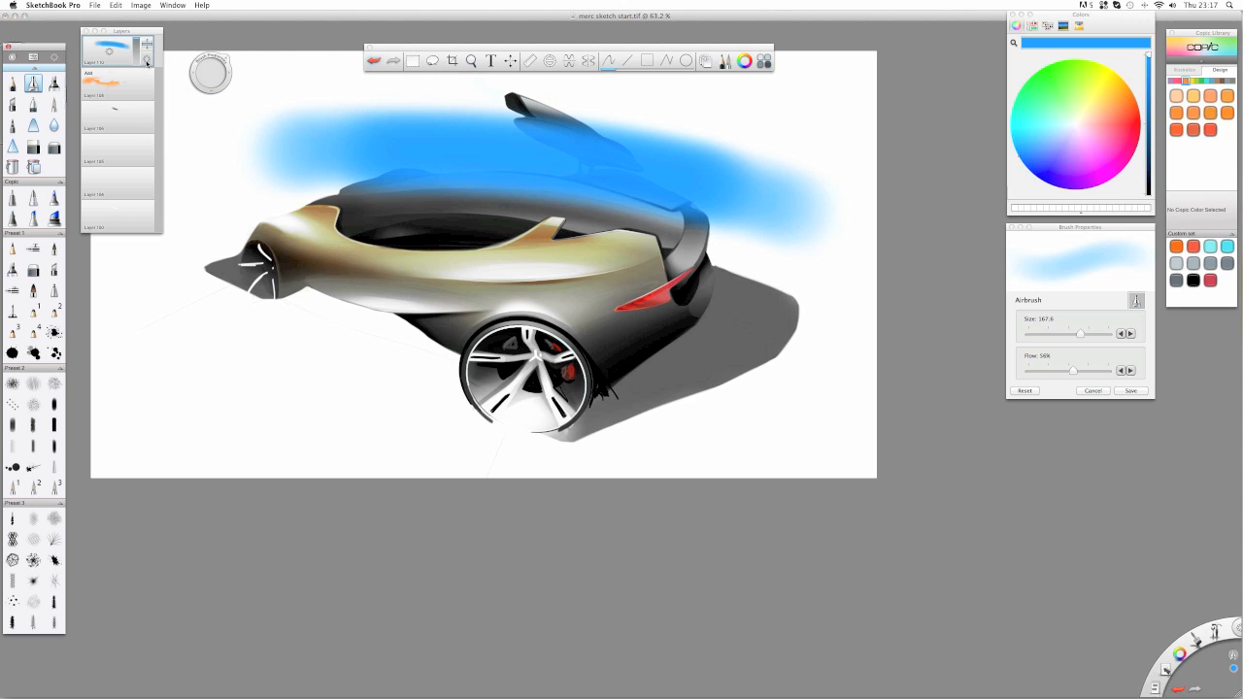
mouse_move(140, 58)
mouse_down()
mouse_move(134, 77)
mouse_move(147, 75)
mouse_up()
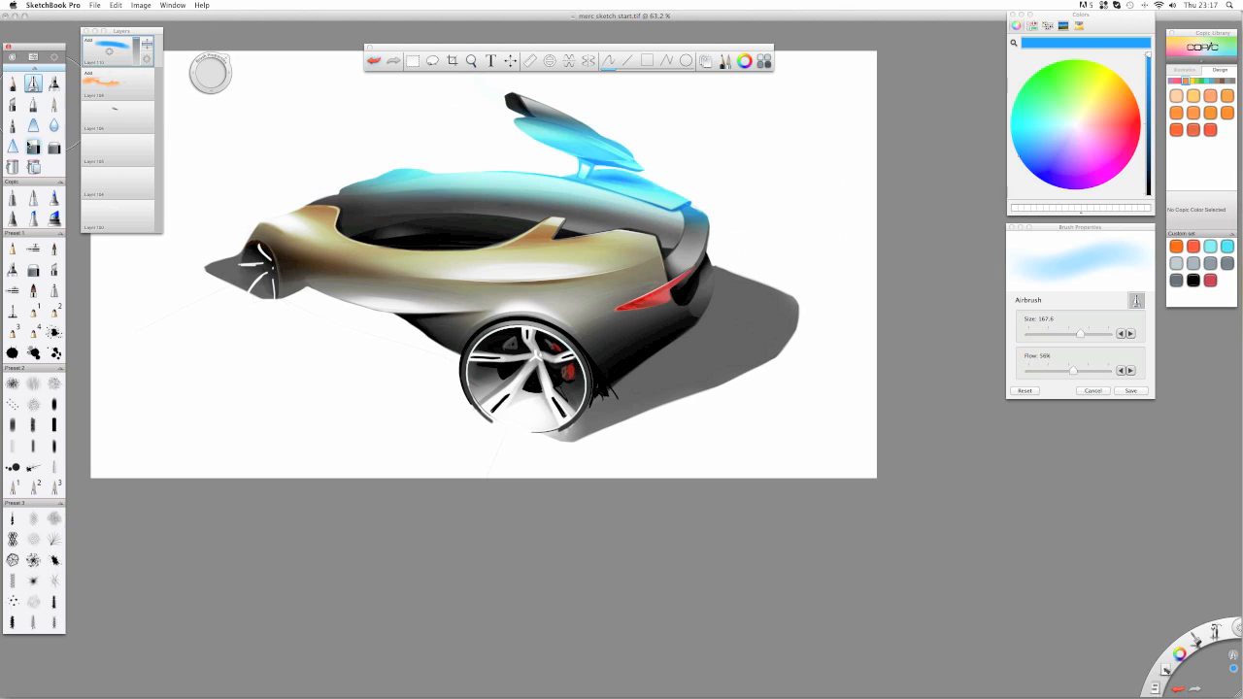
- Erase the blue from the rear wing's upper panel with the Hard Eraser at size 67.9
click(33, 146)
drag(520, 97, 626, 127)
mouse_move(517, 91)
mouse_down()
mouse_move(673, 151)
mouse_move(719, 186)
mouse_up()
drag(651, 142, 683, 162)
drag(546, 98, 626, 136)
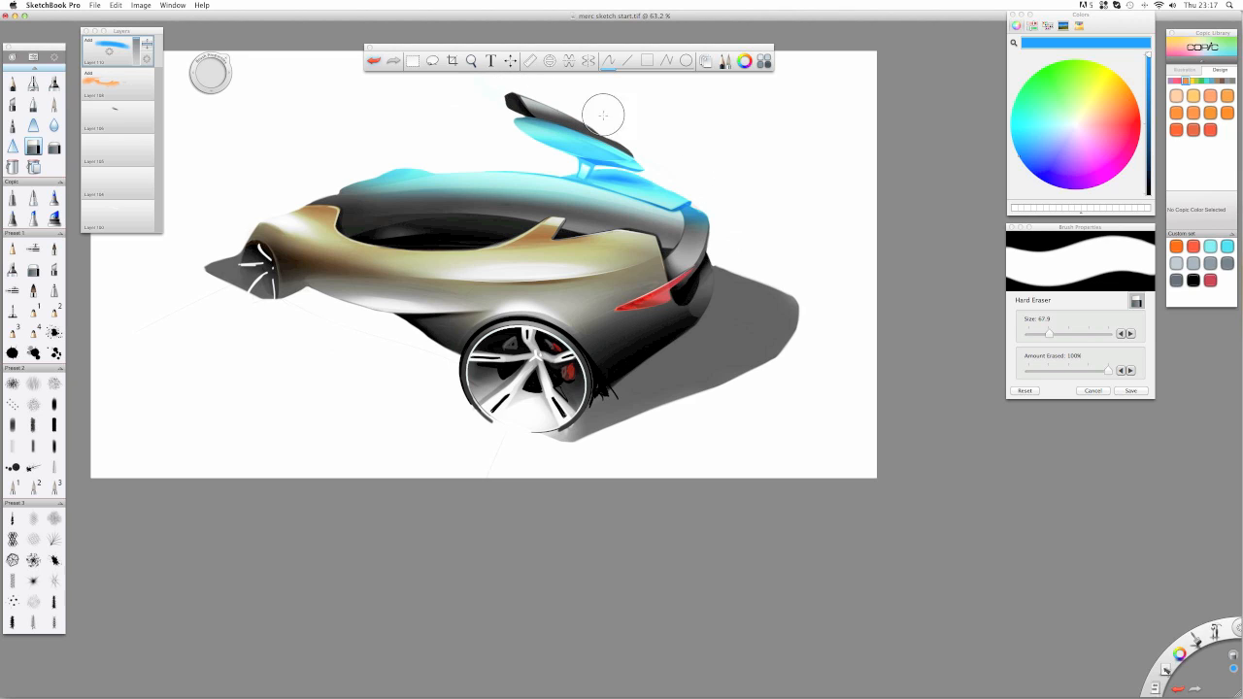
- Clear the blue from the far fender, wing mount and rear deck, reducing the Hard Eraser to size 24.5 for the tighter areas
click(609, 185)
key(super+z)
click(639, 193)
key(super+z)
drag(391, 165, 350, 180)
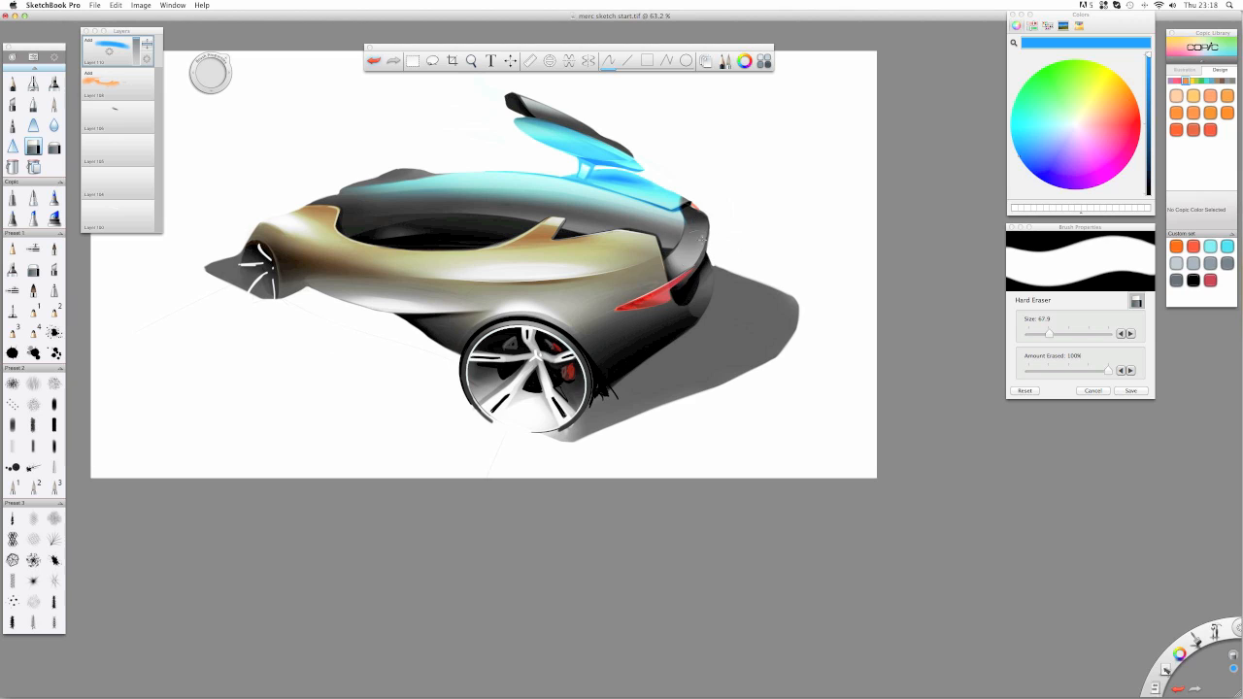
drag(203, 76, 203, 138)
mouse_move(576, 169)
mouse_down()
mouse_move(676, 204)
mouse_move(669, 192)
mouse_up()
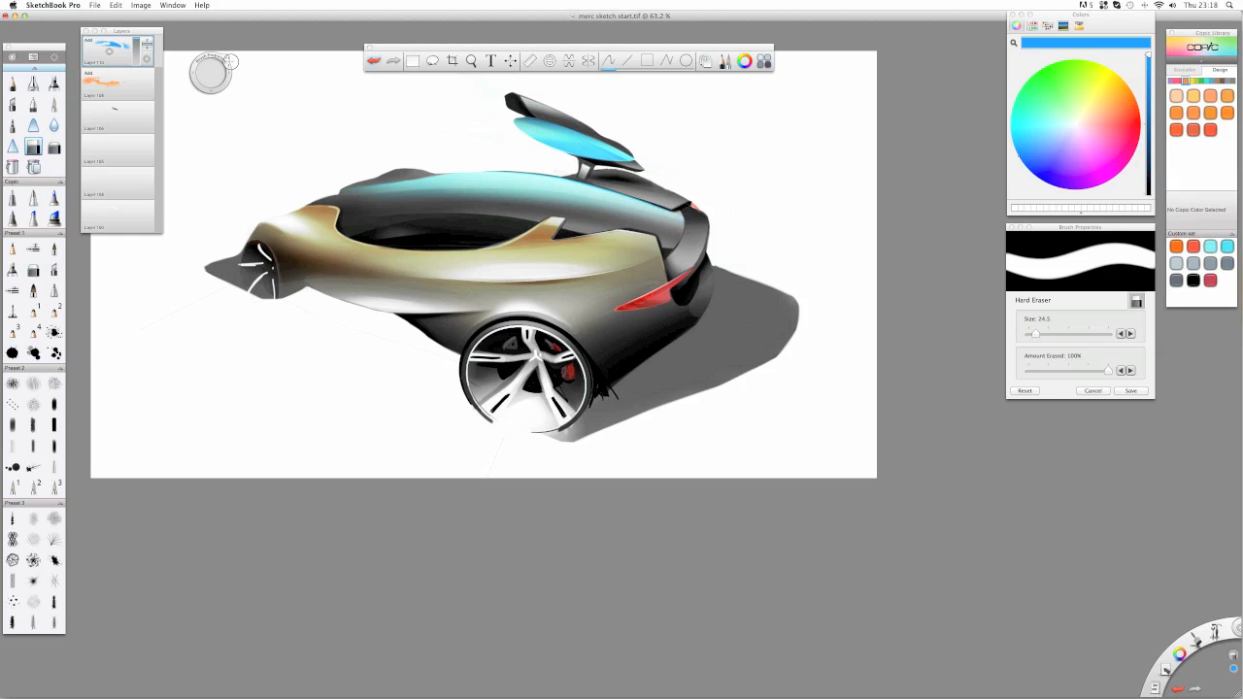
- Fade the blue reflections on the upper body and wing's lower panel with the Soft Eraser at size 209.7
click(53, 147)
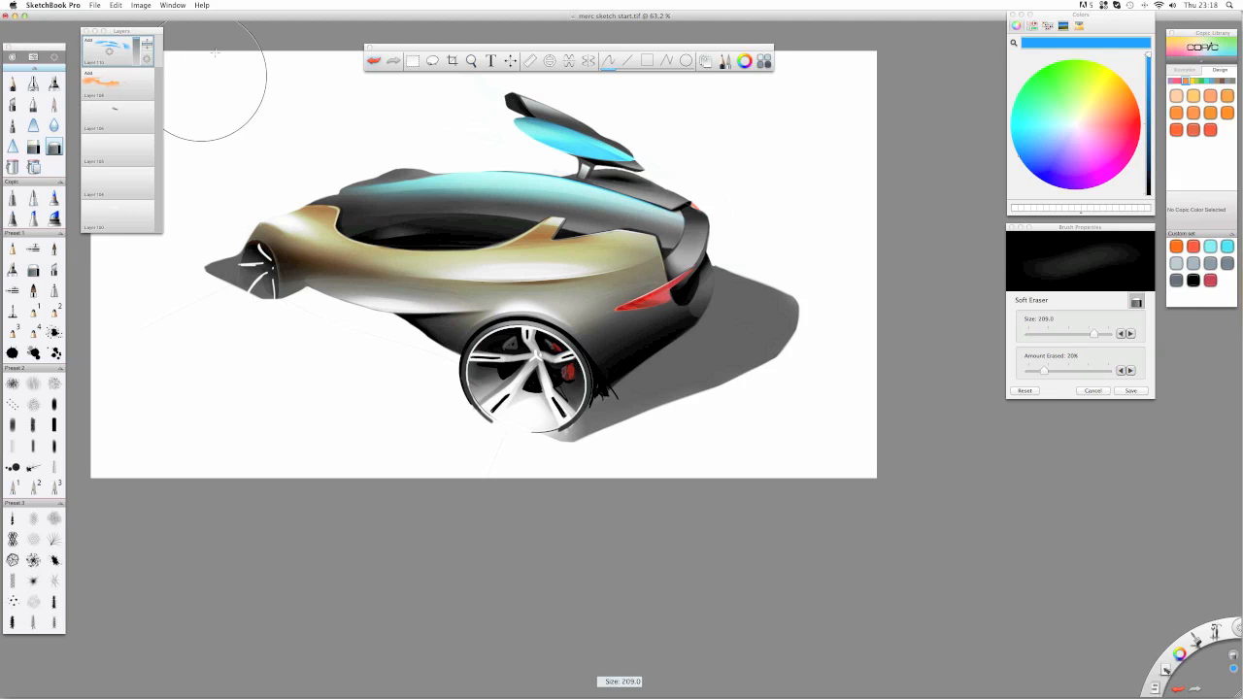
drag(215, 52, 216, 52)
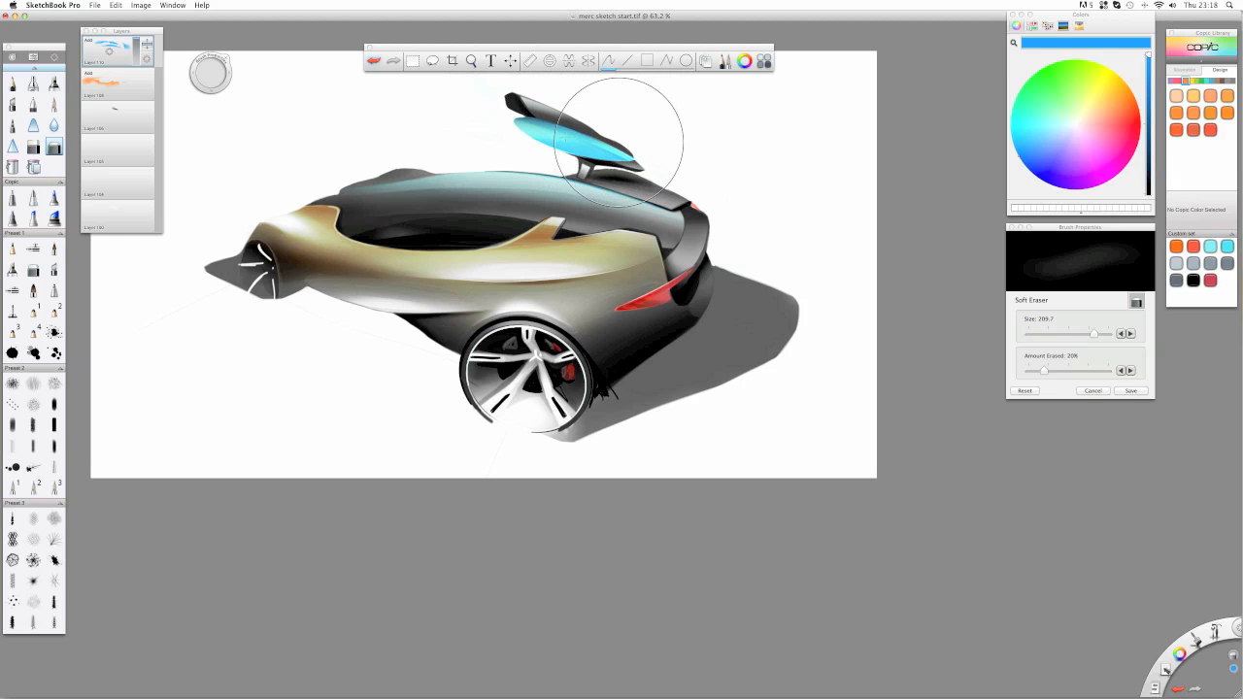
mouse_move(575, 146)
mouse_down()
mouse_move(607, 153)
mouse_move(486, 122)
mouse_up()
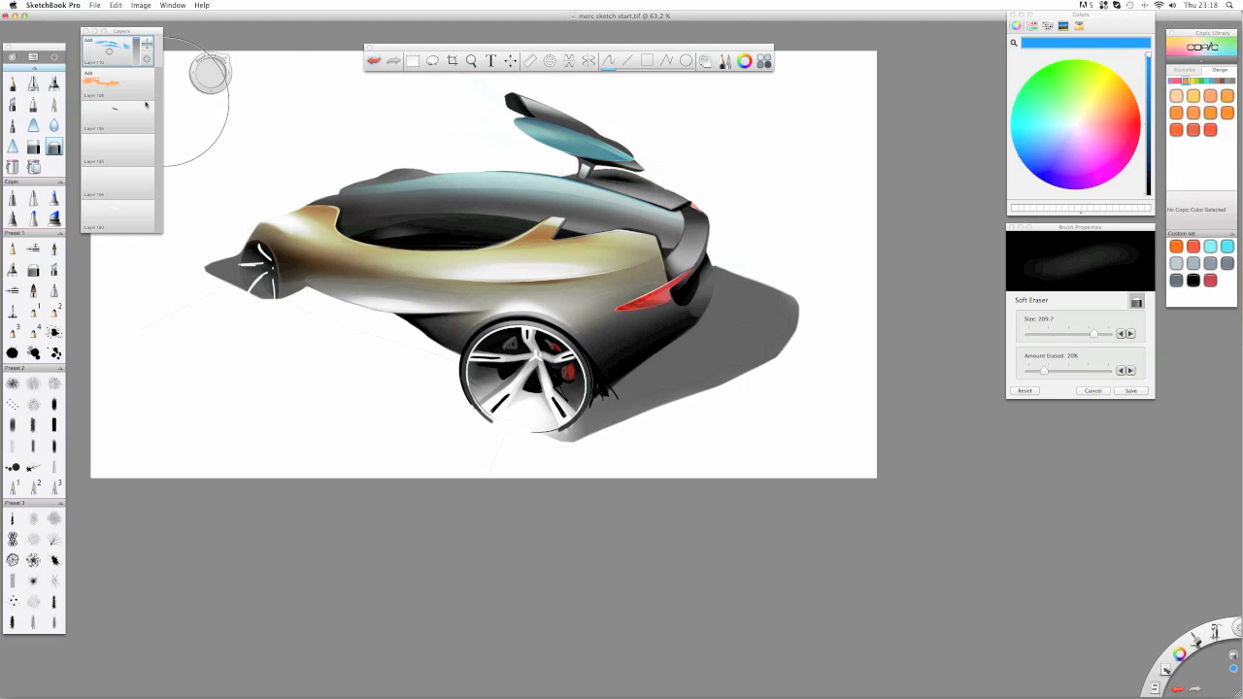
- On a new layer above the orange body glow, airbrush orange over the rear wing and set the layer to Add
click(109, 84)
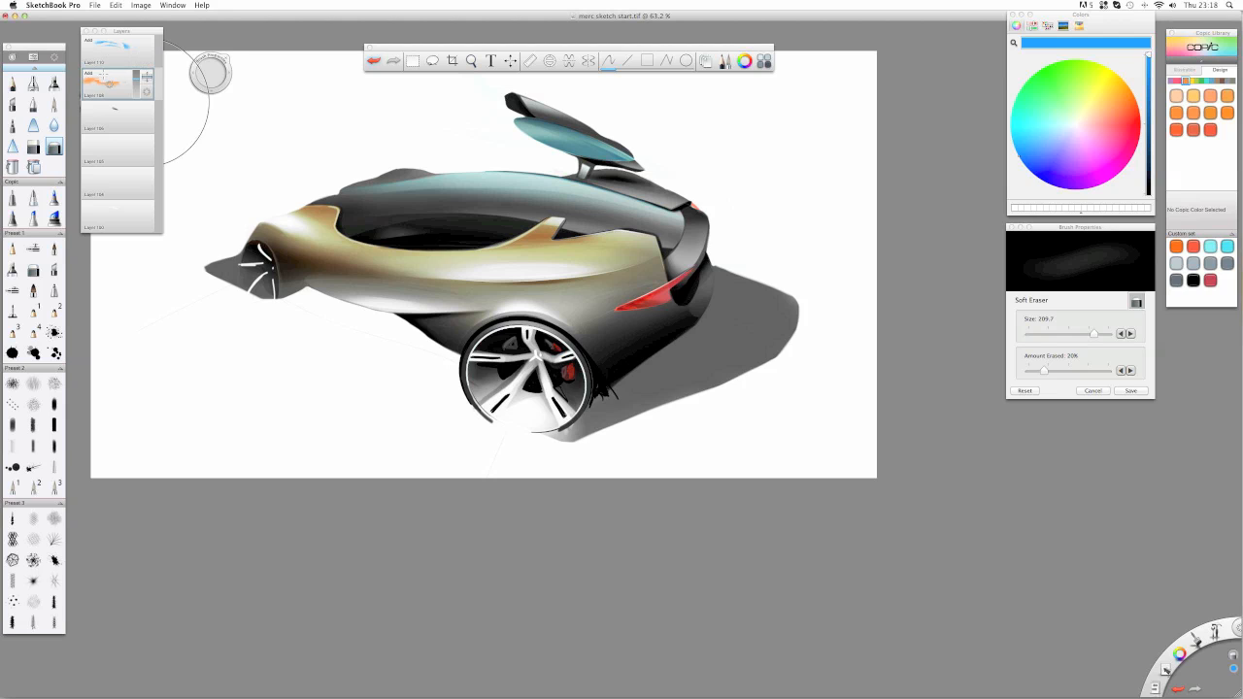
key(super+l)
click(33, 84)
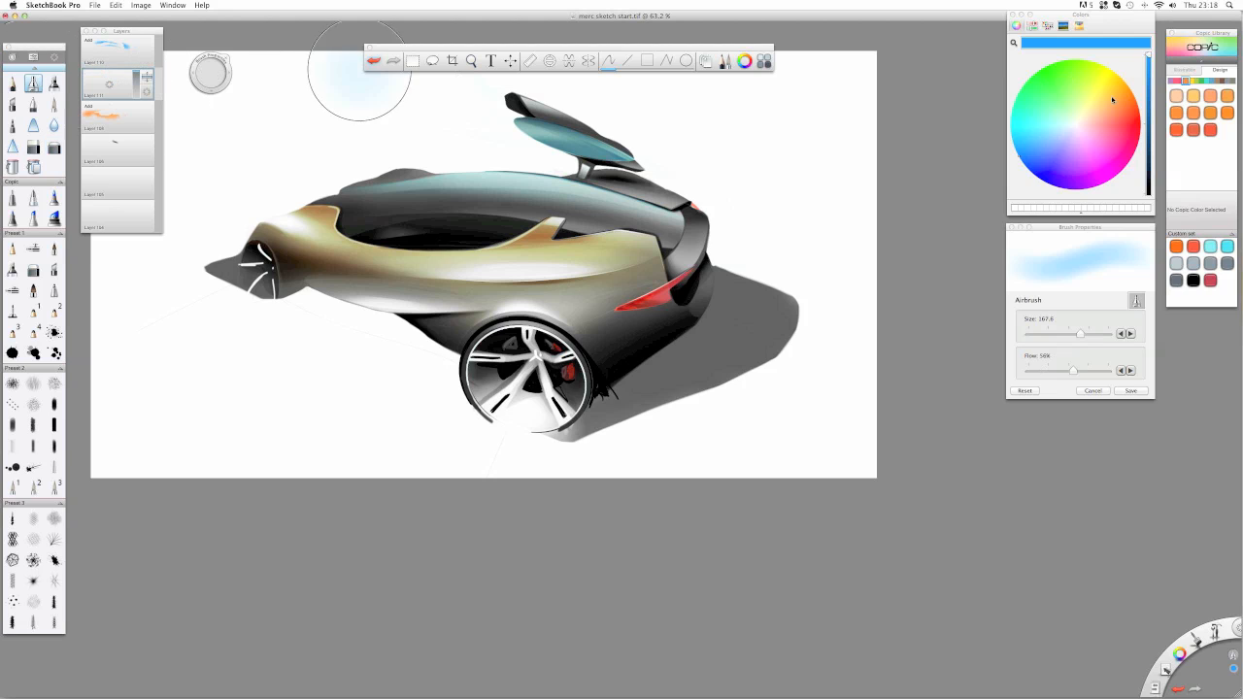
click(1119, 97)
drag(511, 97, 587, 115)
click(145, 94)
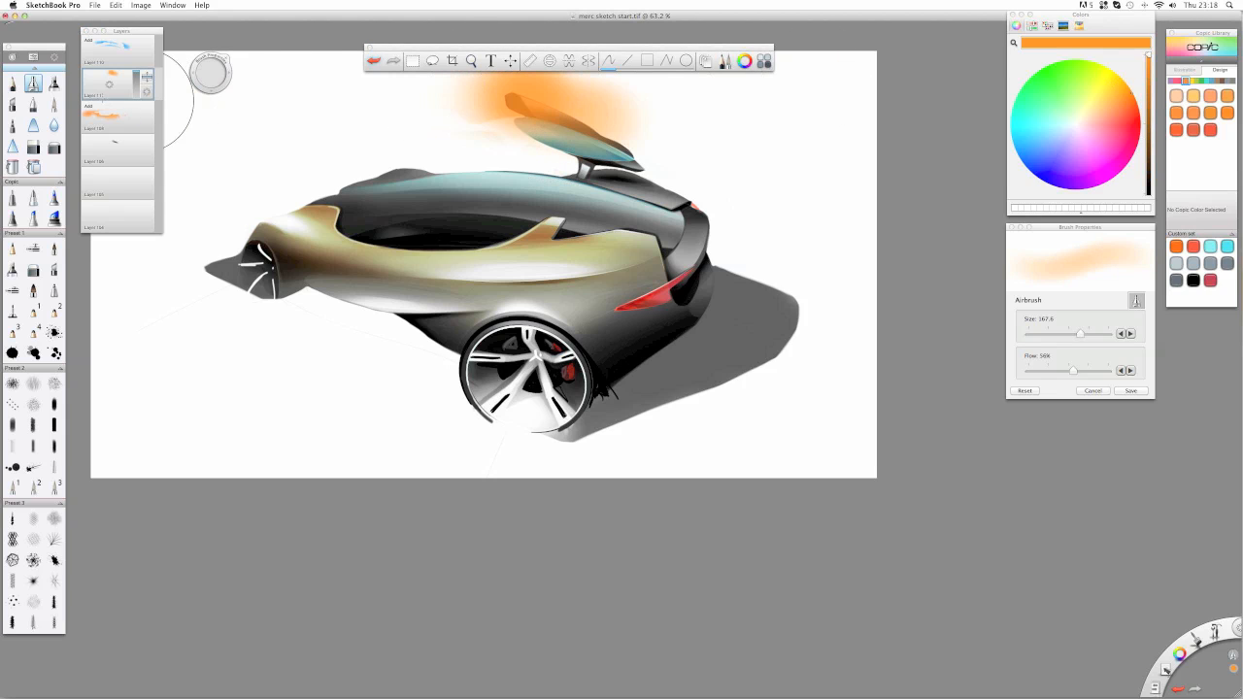
click(141, 100)
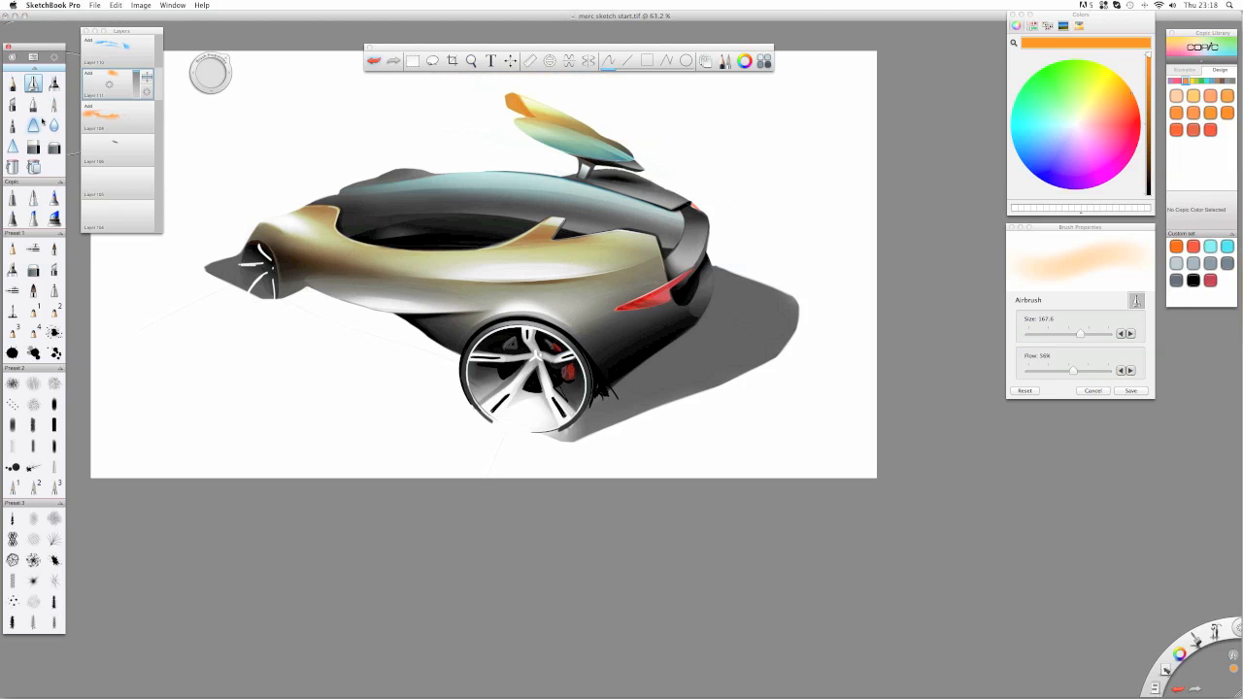
- Erase the orange from the rear wing's lower panel and dark end piece with the Hard Eraser at size 24.5
click(33, 147)
drag(520, 125, 622, 158)
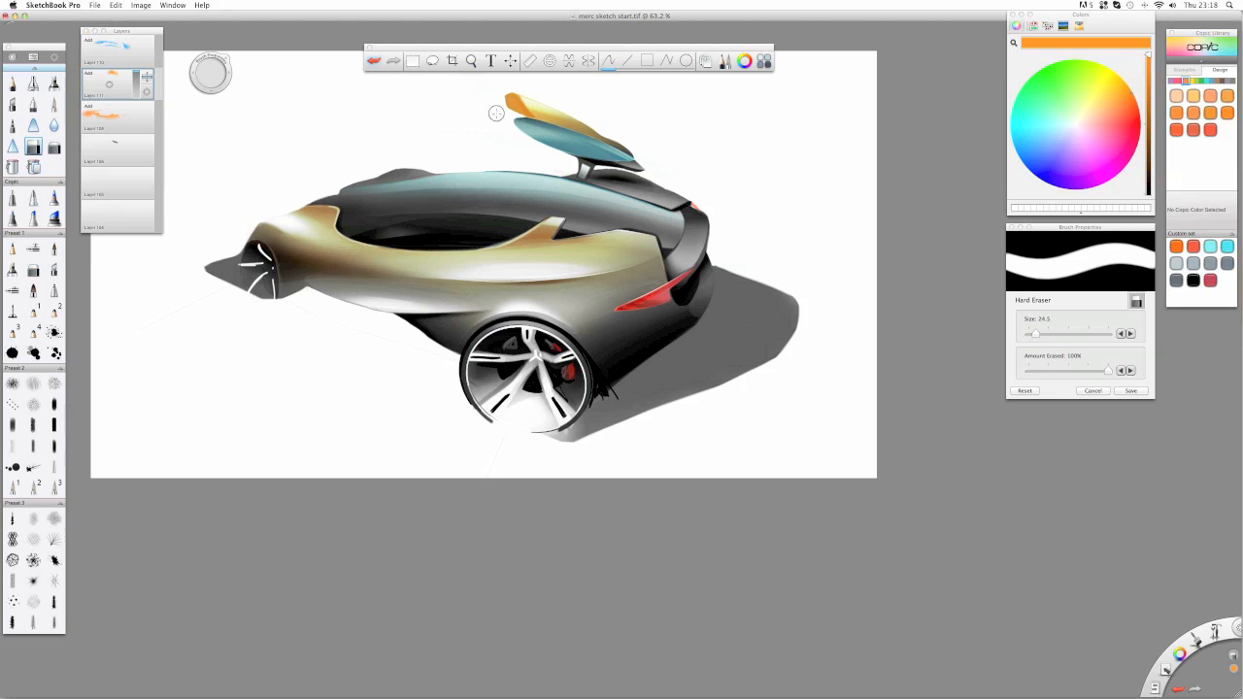
mouse_move(503, 105)
mouse_down()
mouse_move(530, 120)
mouse_move(515, 97)
mouse_move(525, 116)
mouse_up()
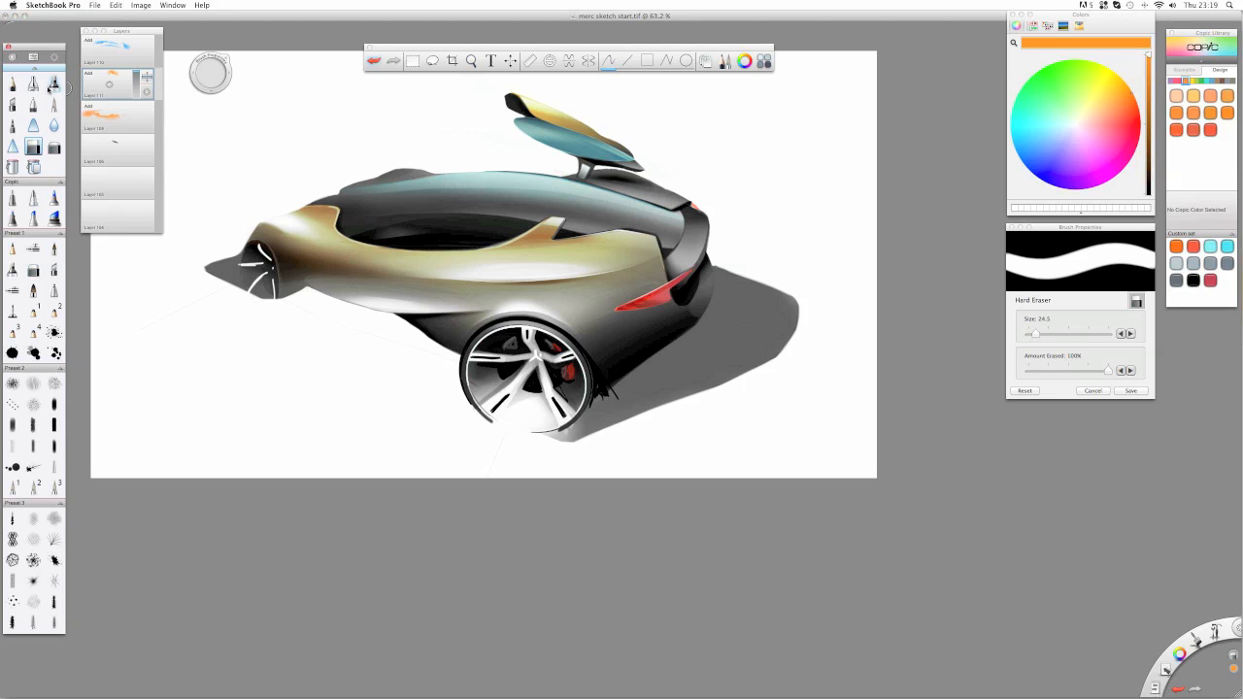
- On a new layer, draw red light streaks trailing from both taillights with the Marker at size 11.5, and set it to Multiply
click(54, 84)
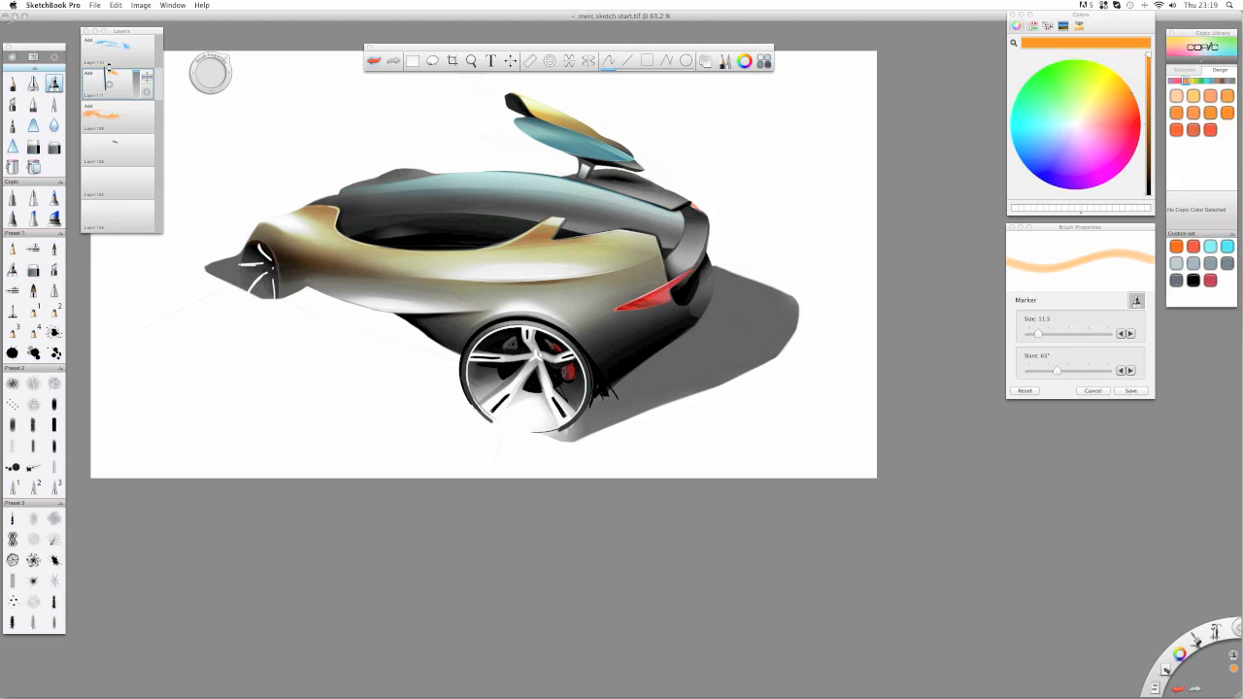
click(1120, 123)
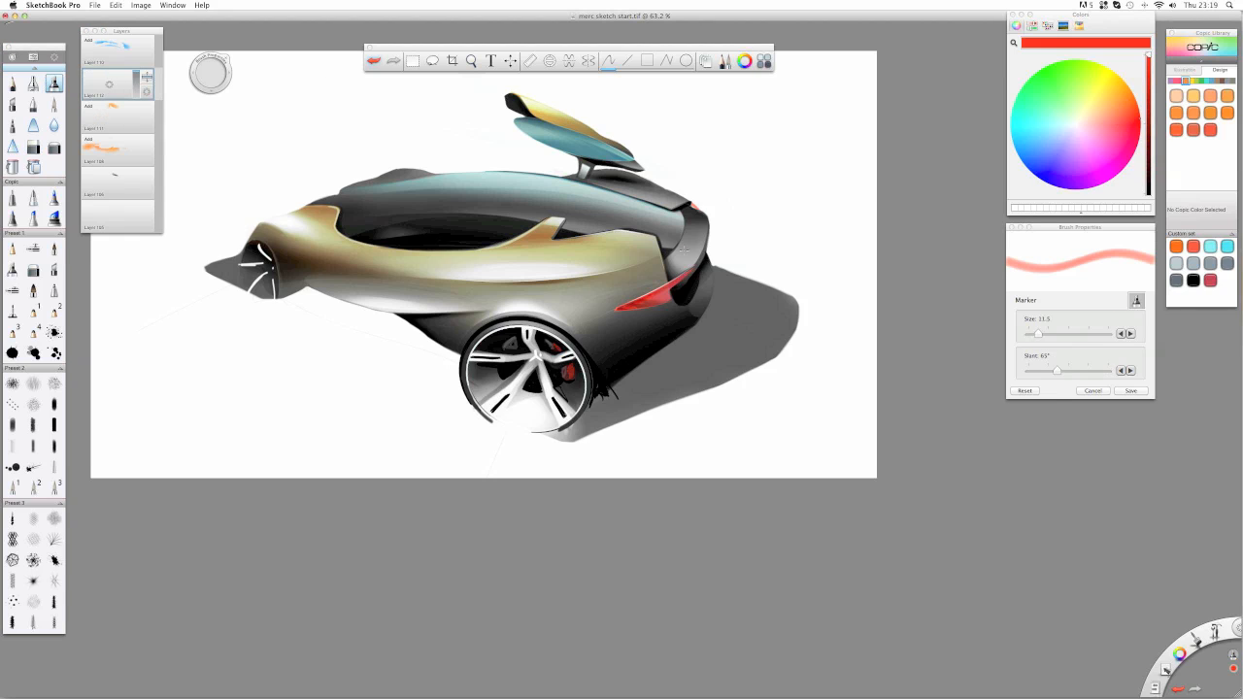
mouse_move(652, 305)
mouse_down()
mouse_move(827, 295)
mouse_move(641, 303)
mouse_move(782, 285)
mouse_move(806, 295)
mouse_move(677, 281)
mouse_move(829, 296)
mouse_up()
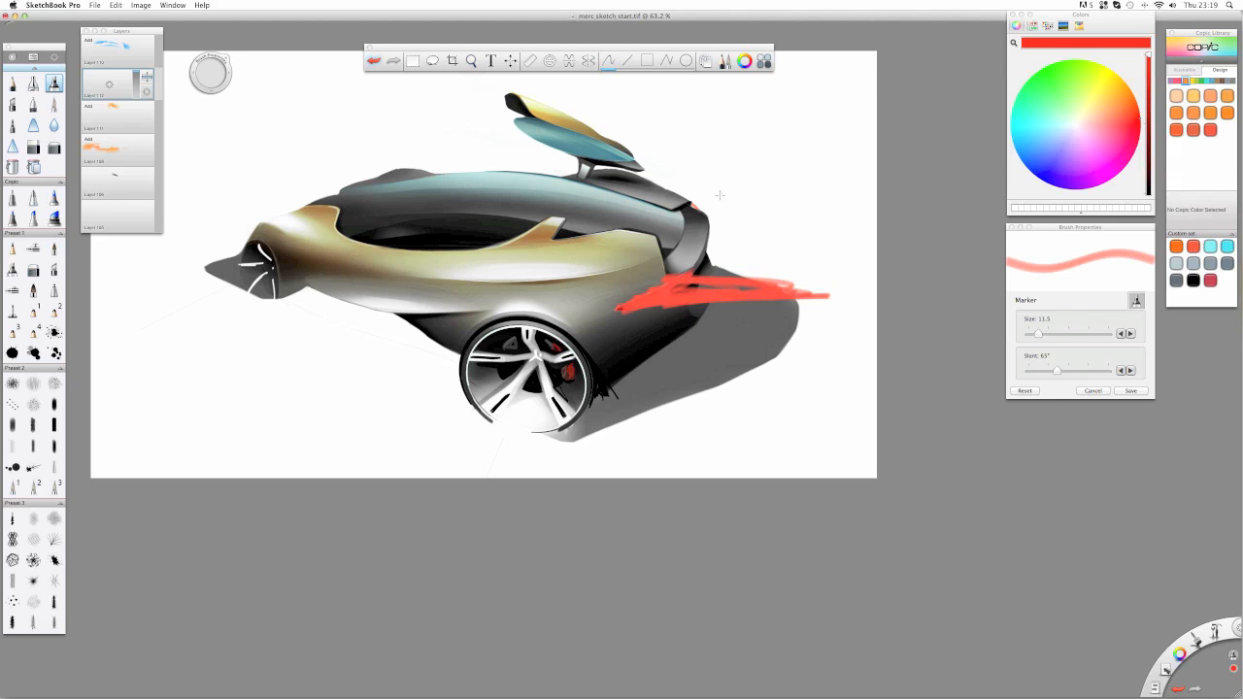
drag(685, 206, 775, 214)
mouse_move(774, 214)
mouse_down()
mouse_move(739, 208)
mouse_move(821, 235)
mouse_up()
drag(147, 92, 89, 80)
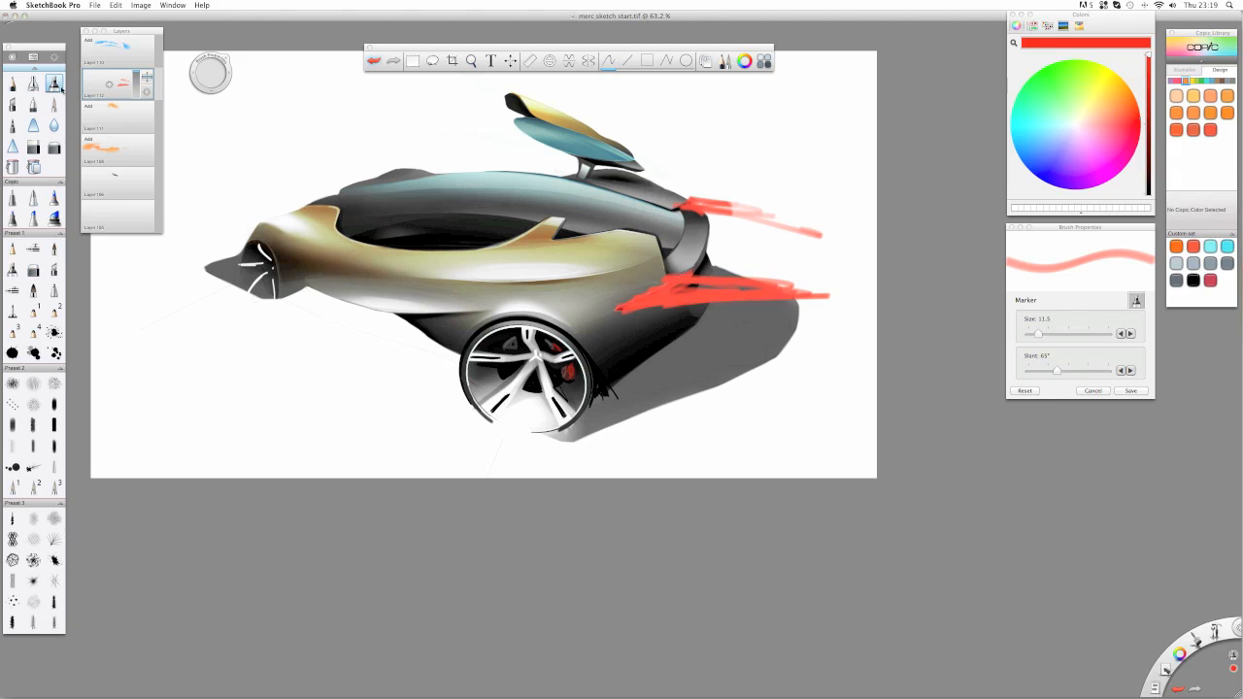
- Trim both red taillight streaks into thin tapered points with the Hard Eraser at size 24.5
click(33, 147)
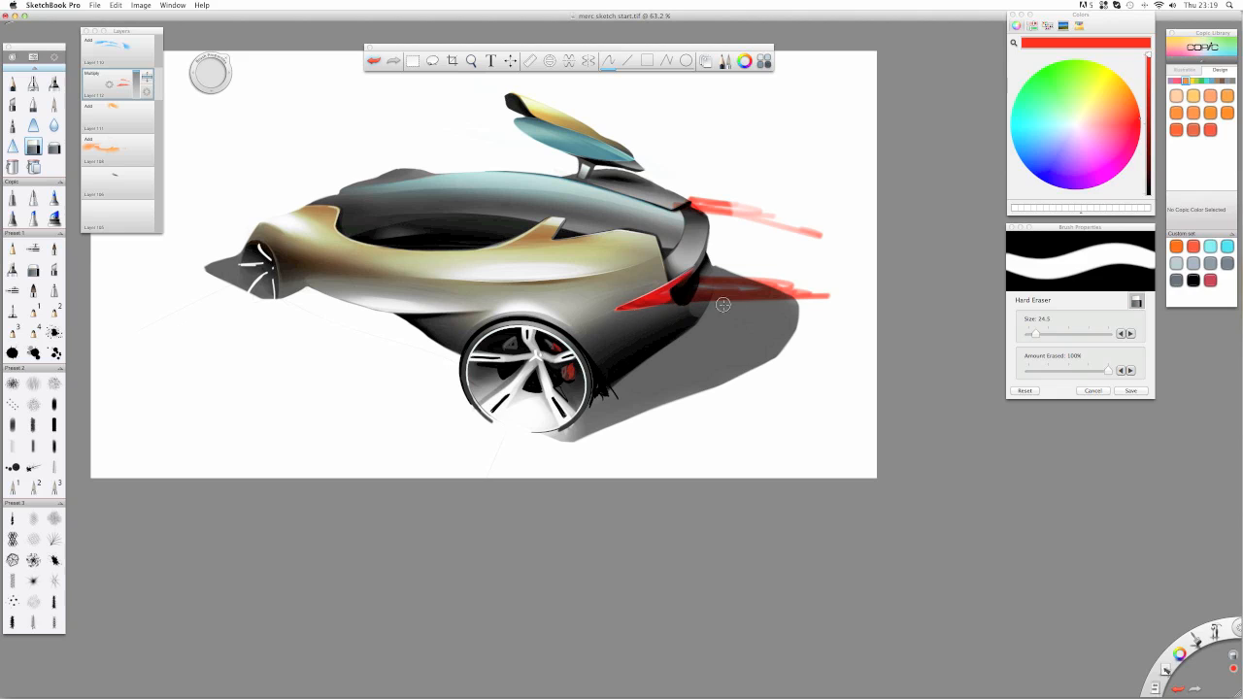
drag(722, 305, 876, 298)
drag(680, 261, 831, 290)
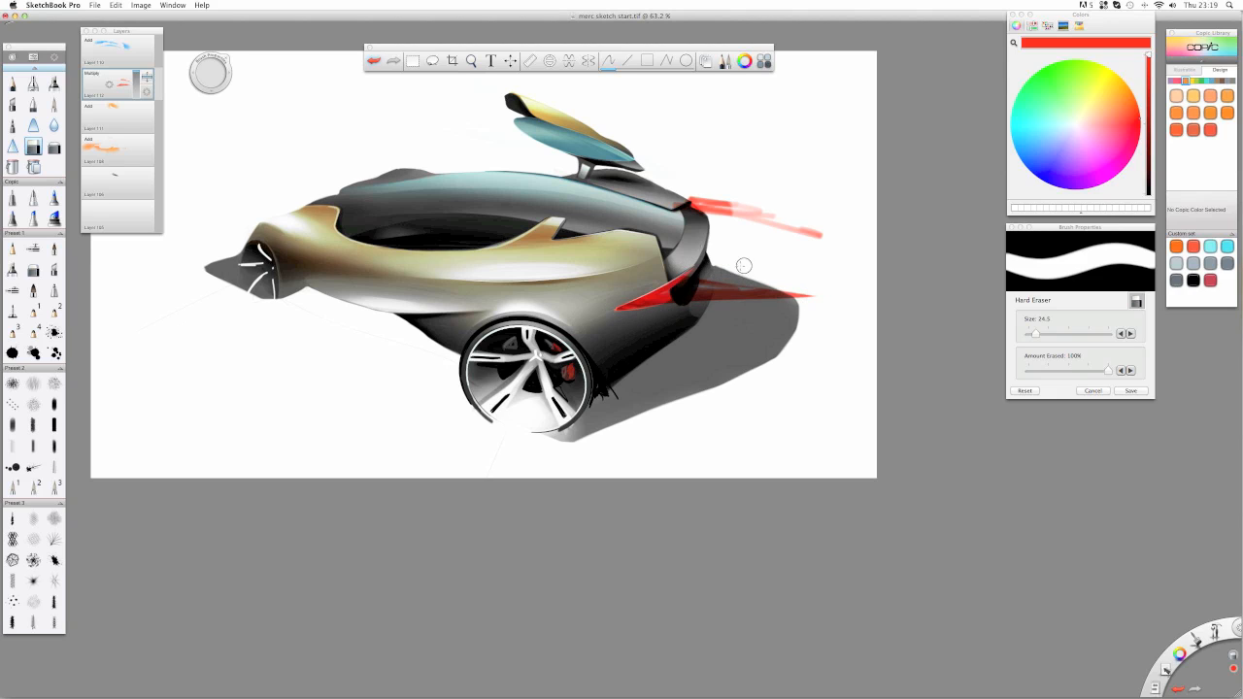
mouse_move(690, 184)
mouse_down()
mouse_move(827, 208)
mouse_move(686, 197)
mouse_move(704, 225)
mouse_move(825, 225)
mouse_up()
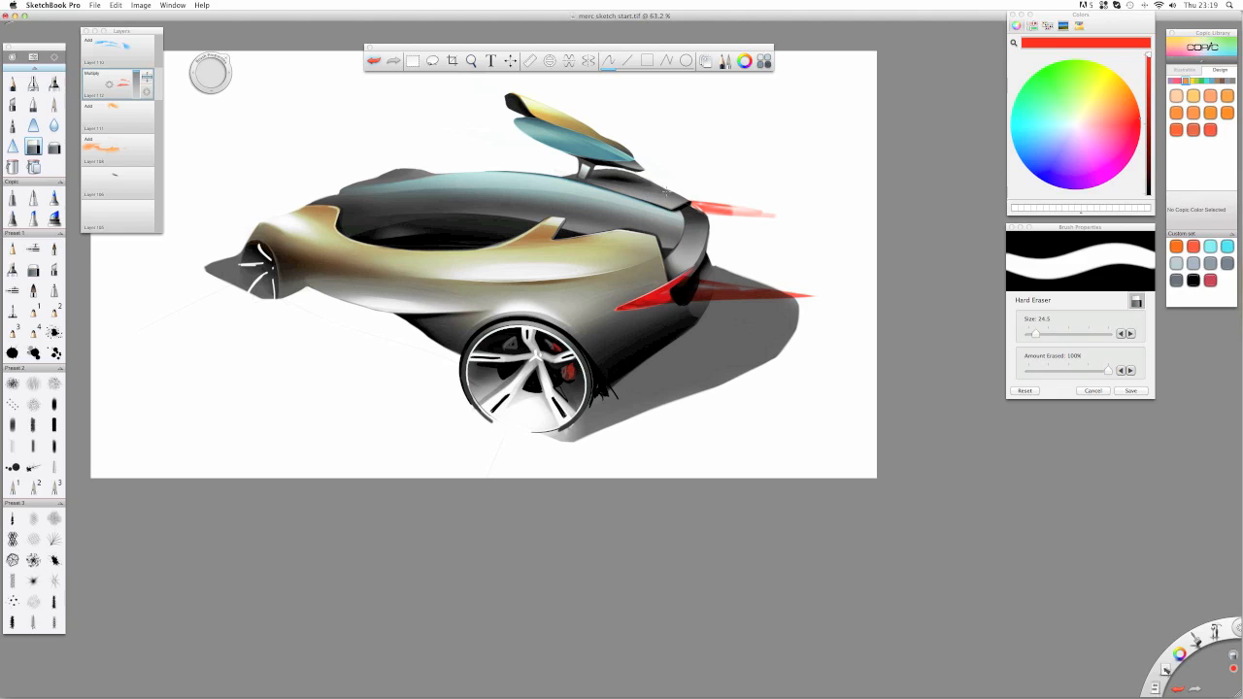
- Lower the red streak layer's opacity and fade the streaks with the Soft Eraser at size 209.7
mouse_move(134, 84)
mouse_down()
mouse_move(99, 100)
mouse_move(61, 155)
mouse_up()
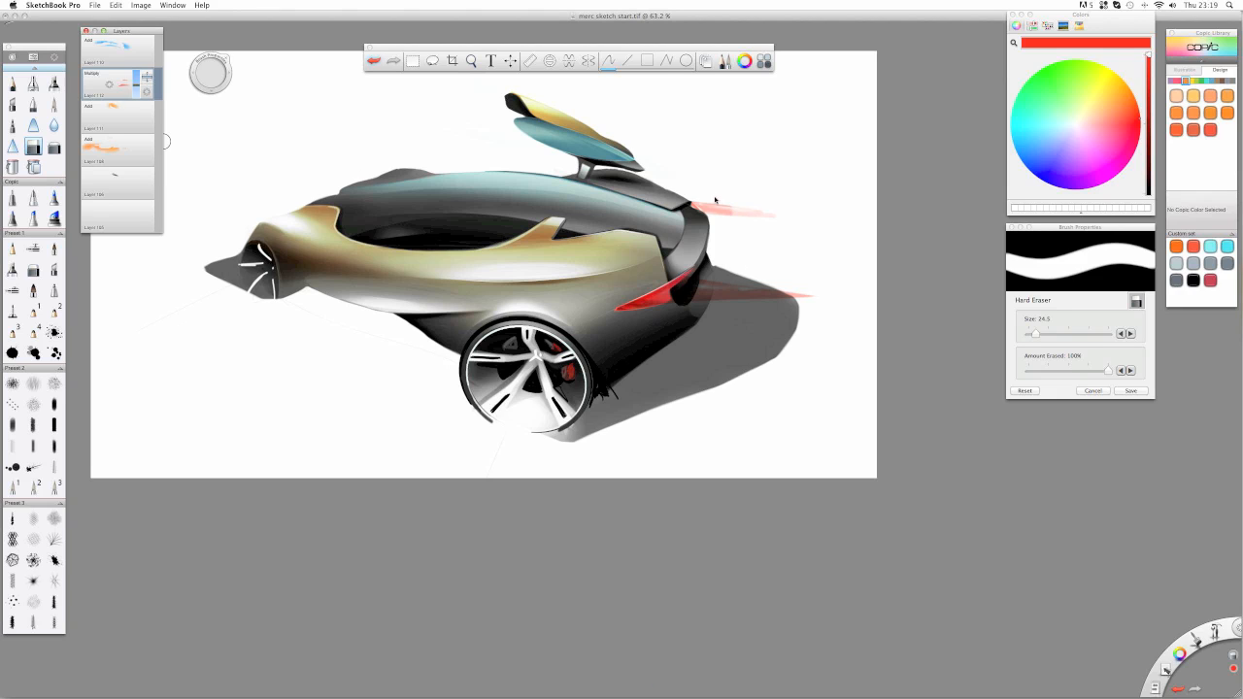
click(54, 146)
drag(724, 194, 718, 221)
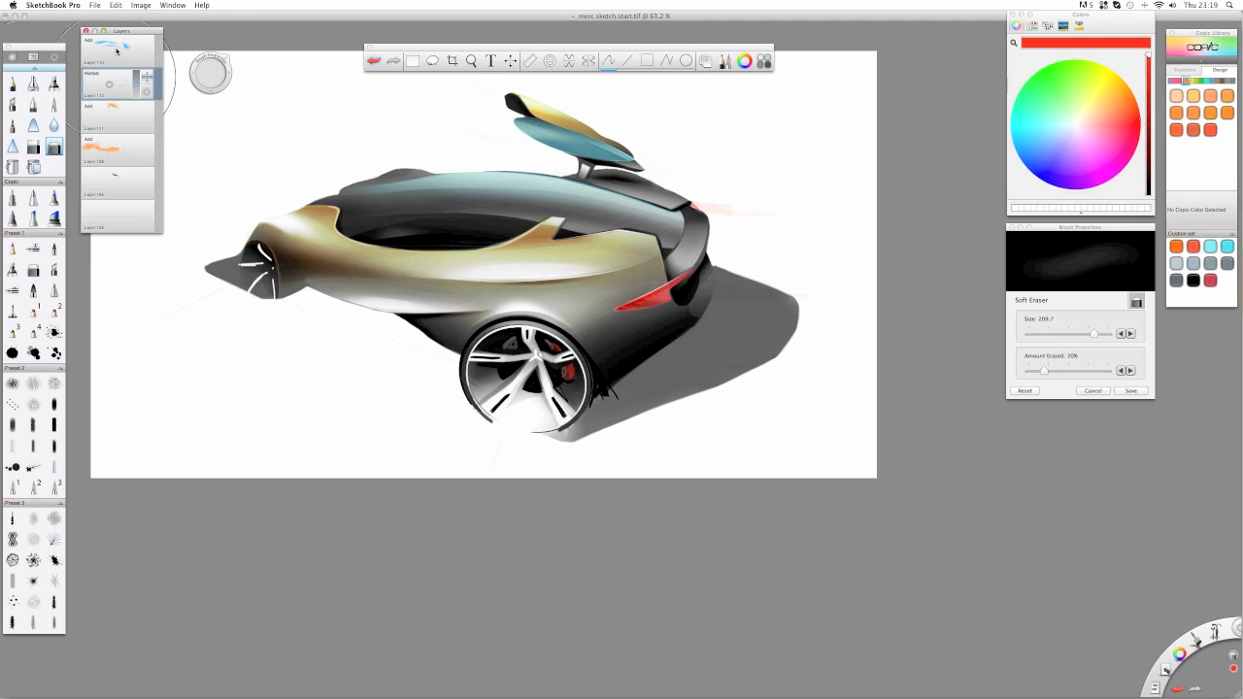
- Lower the opacity of the blue reflection layer
drag(118, 32, 120, 33)
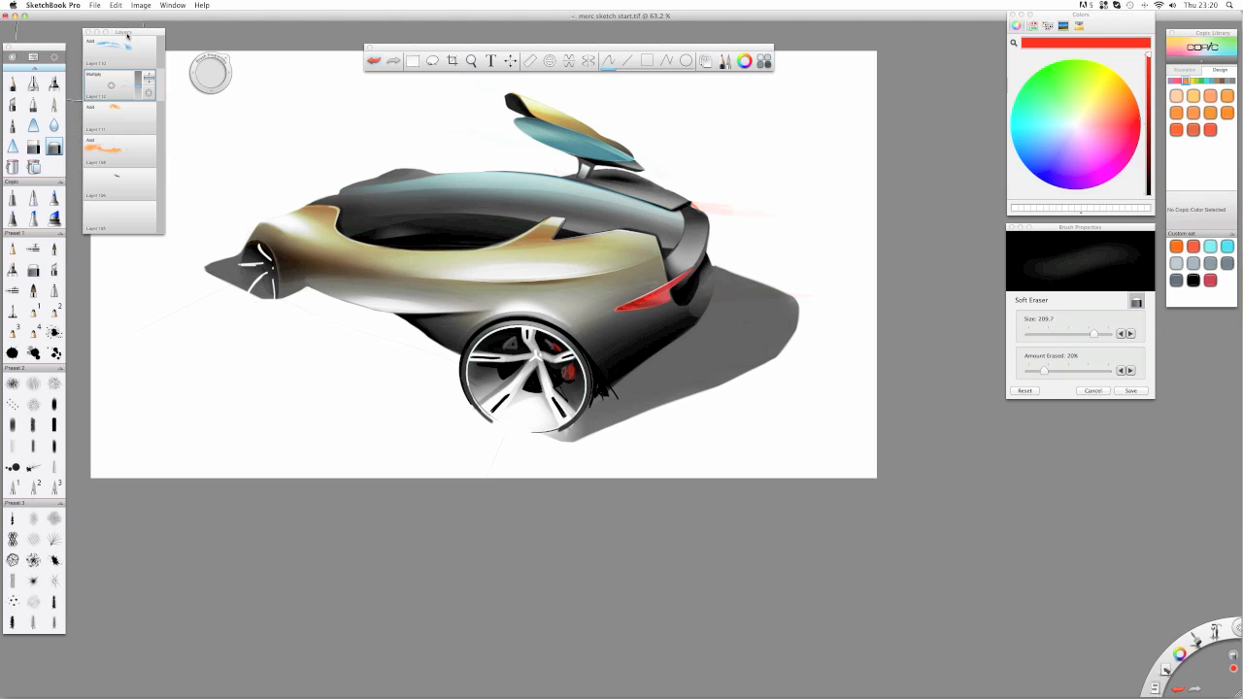
drag(127, 34, 127, 35)
click(94, 5)
click(128, 58)
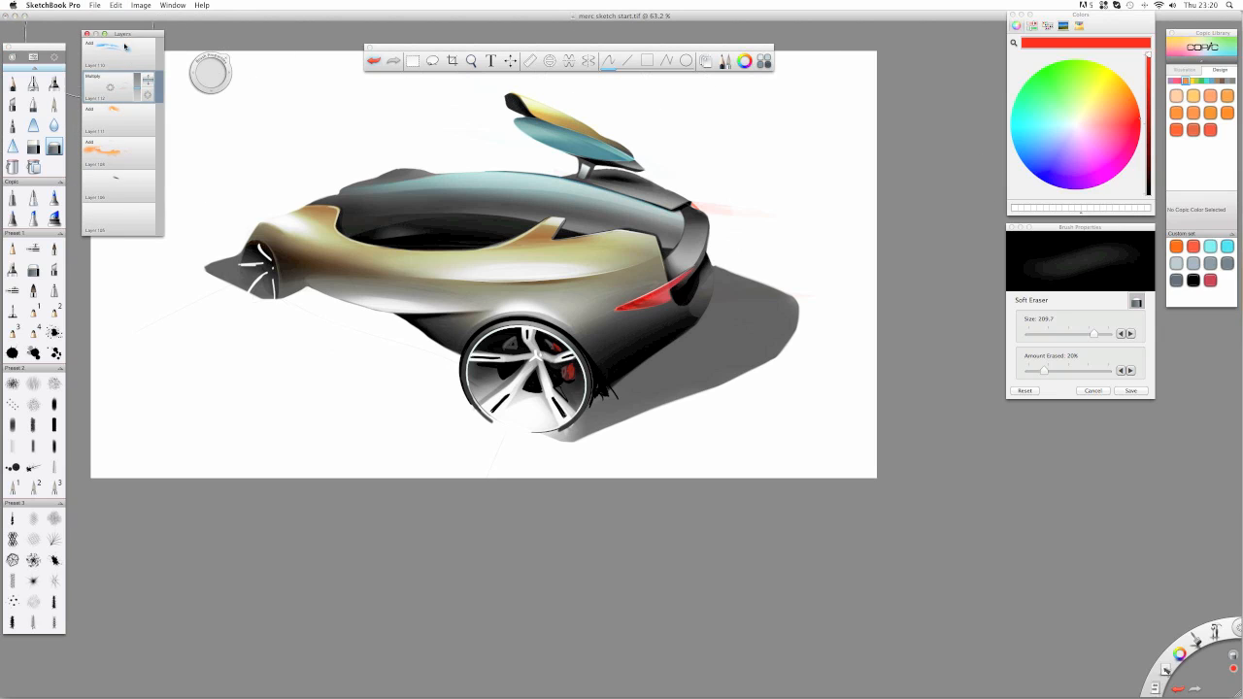
click(126, 49)
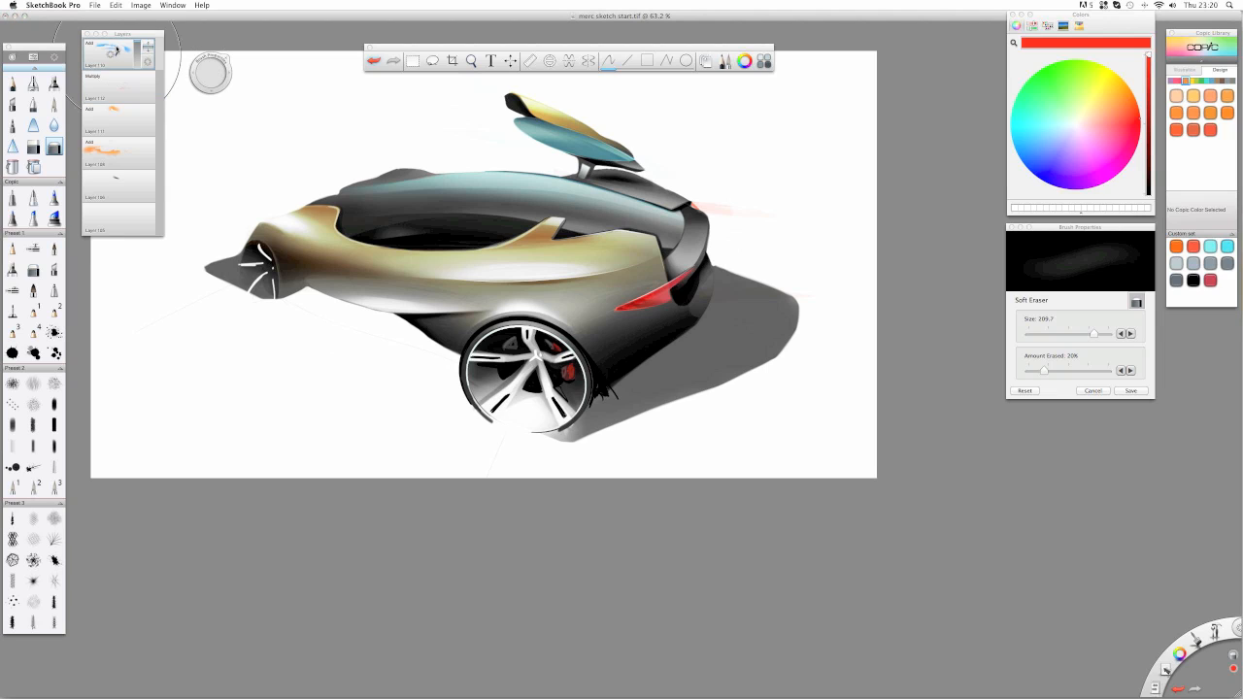
drag(136, 50, 137, 61)
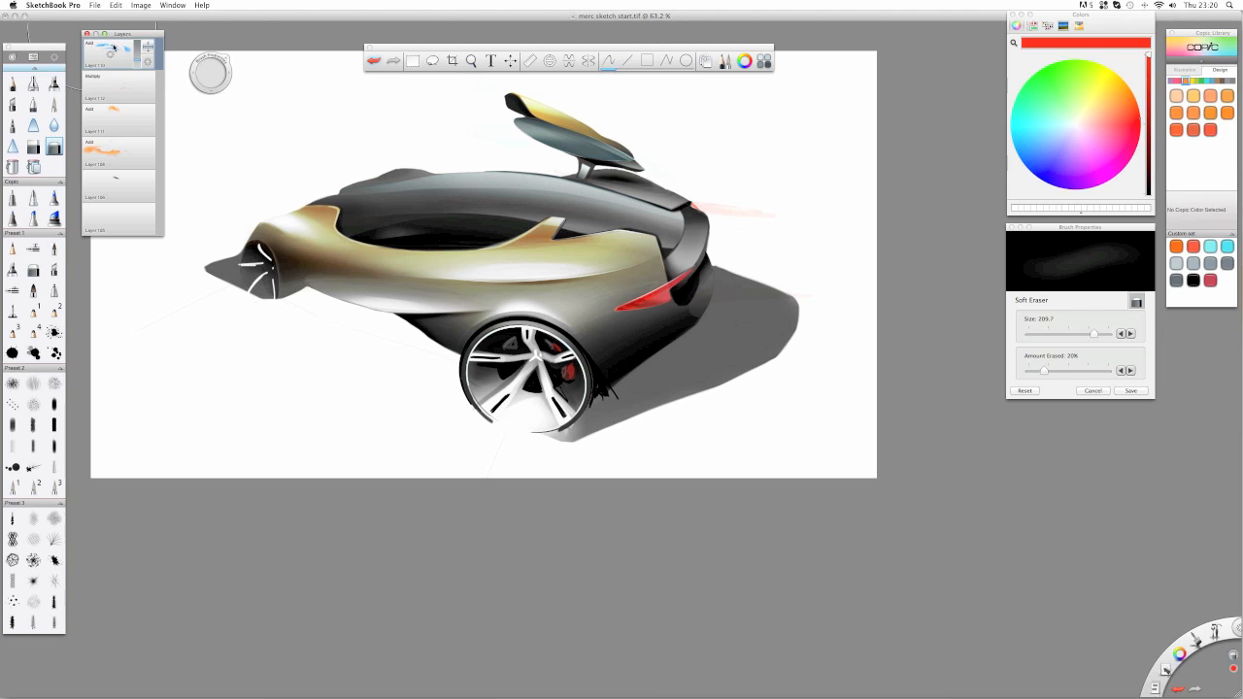
- On a new layer, airbrush an orange reflection over the rear deck at size 167.6 and set the layer to Add
key(super+l)
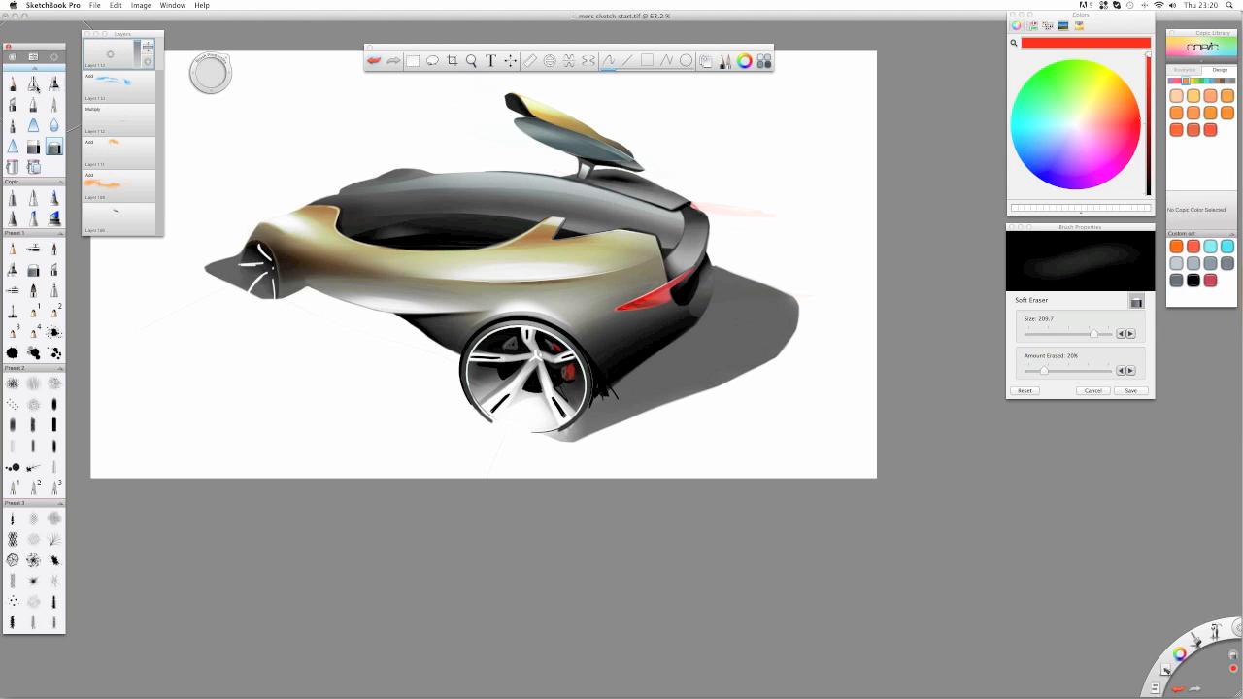
click(33, 84)
click(1113, 94)
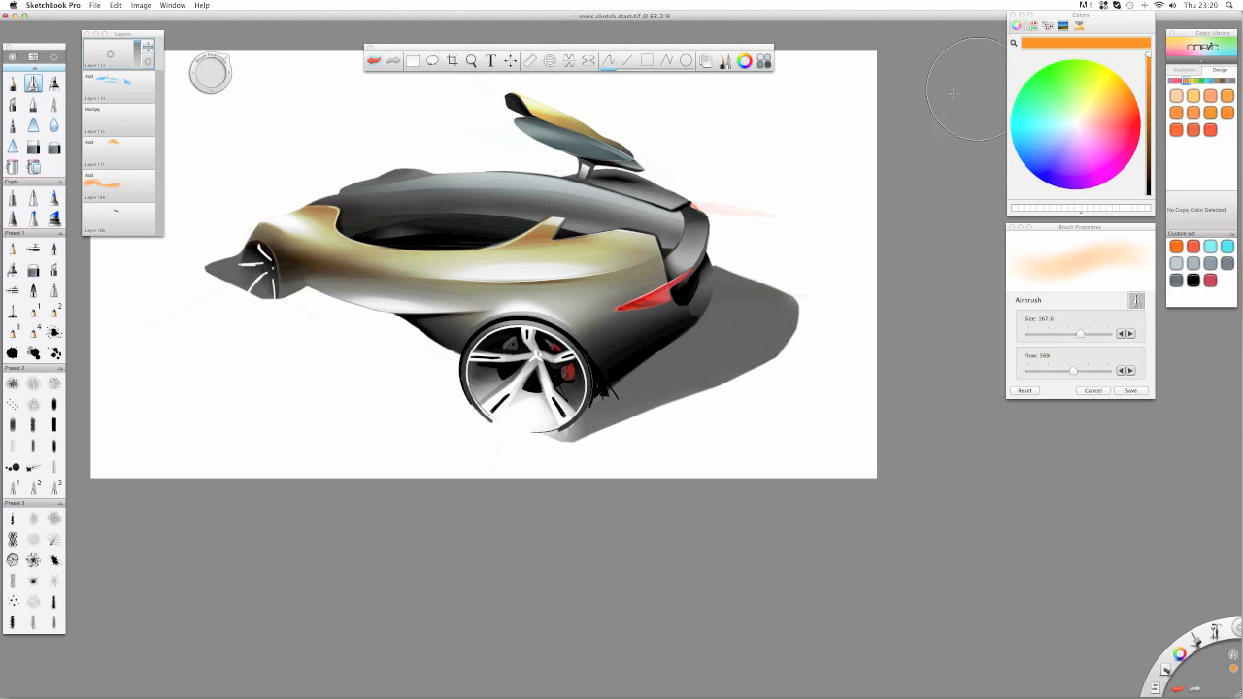
mouse_move(657, 203)
mouse_down()
mouse_move(631, 190)
mouse_move(665, 175)
mouse_up()
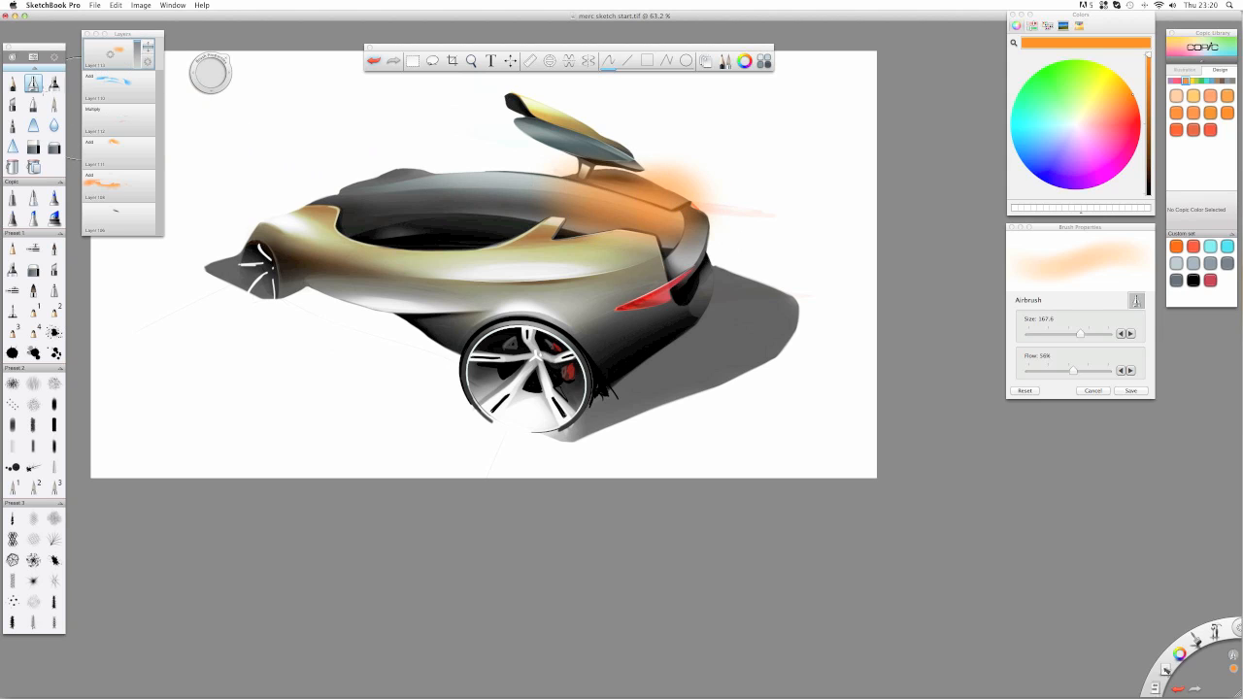
drag(144, 58, 84, 92)
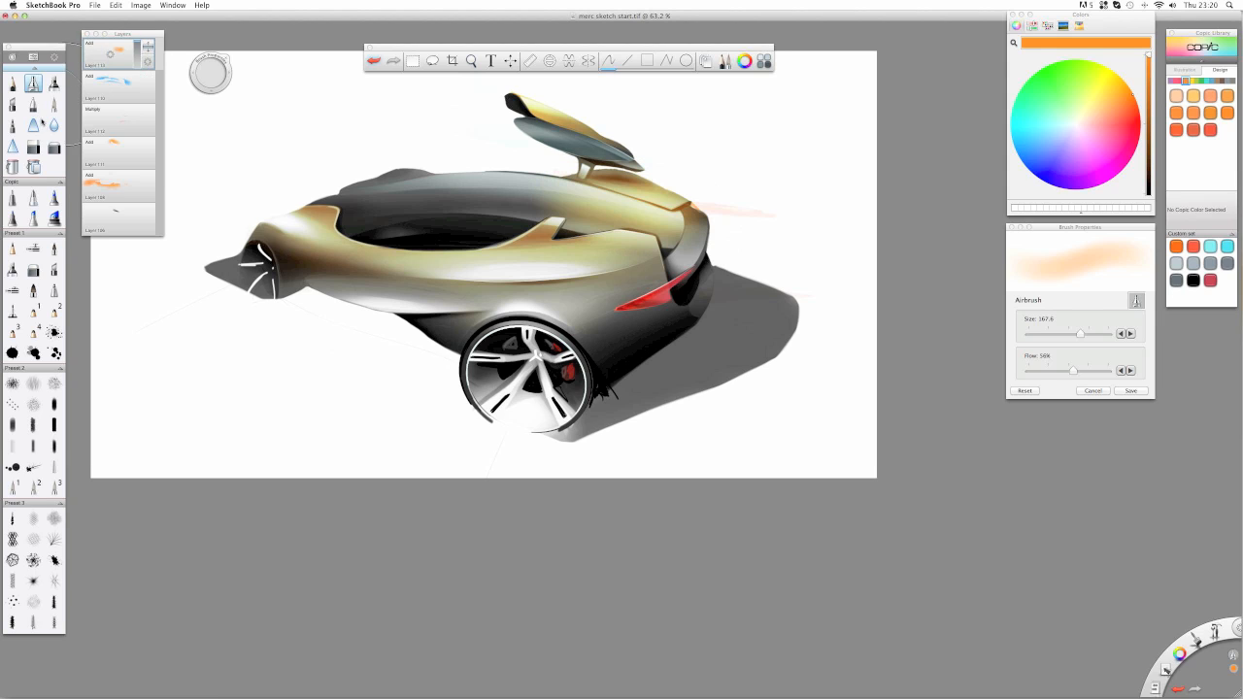
- Trim the orange rear deck reflection to the upper panel with the Hard Eraser at size 24.5, and lower its layer's opacity
click(33, 147)
mouse_move(556, 184)
mouse_down()
mouse_move(698, 229)
mouse_move(552, 181)
mouse_move(696, 227)
mouse_up()
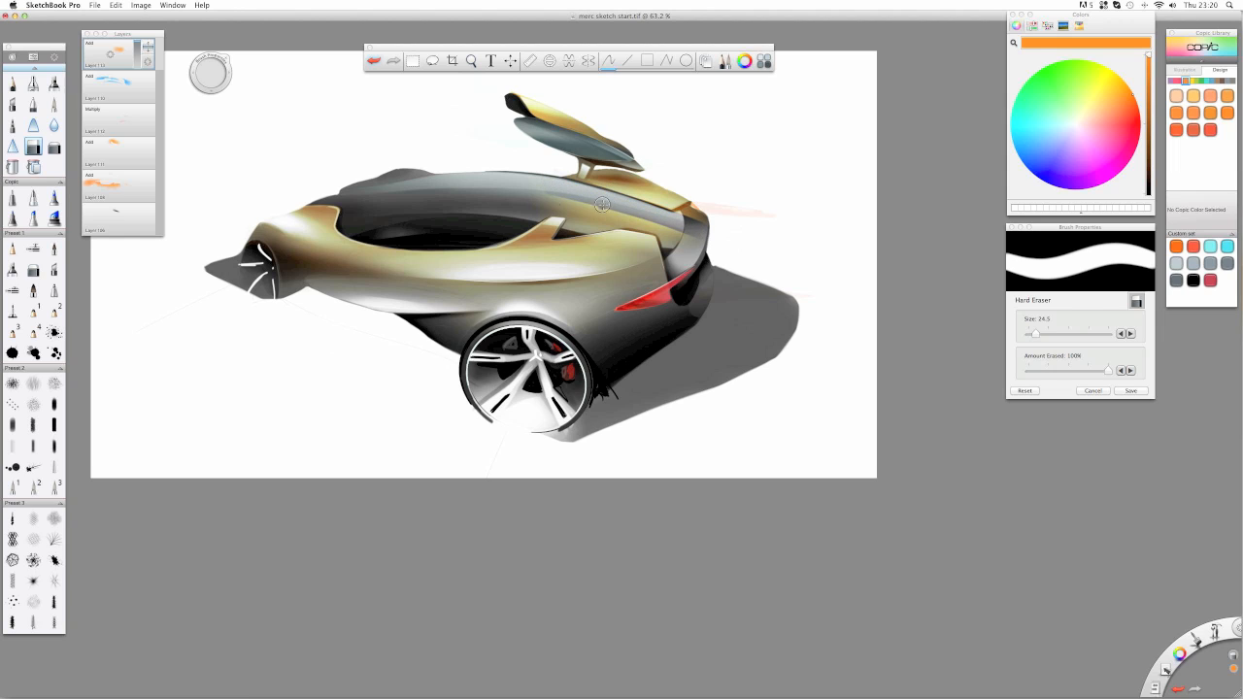
mouse_move(548, 206)
mouse_down()
mouse_move(687, 234)
mouse_move(677, 242)
mouse_move(673, 204)
mouse_move(687, 213)
mouse_up()
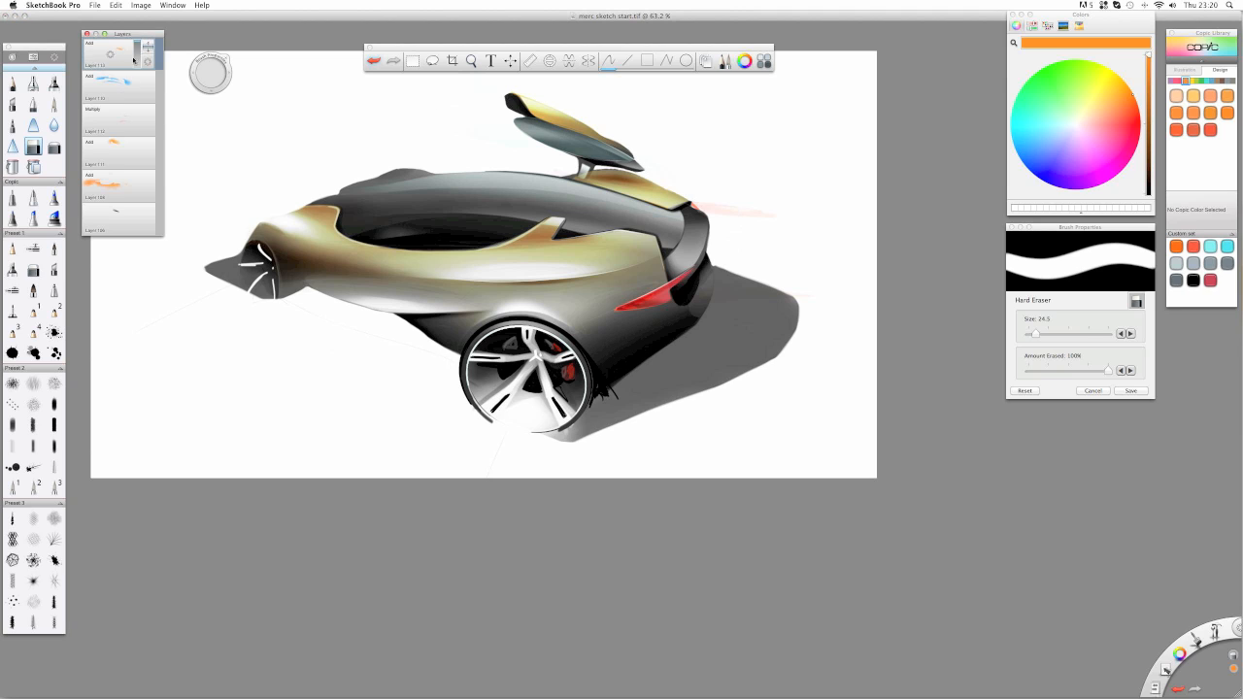
drag(135, 55, 137, 58)
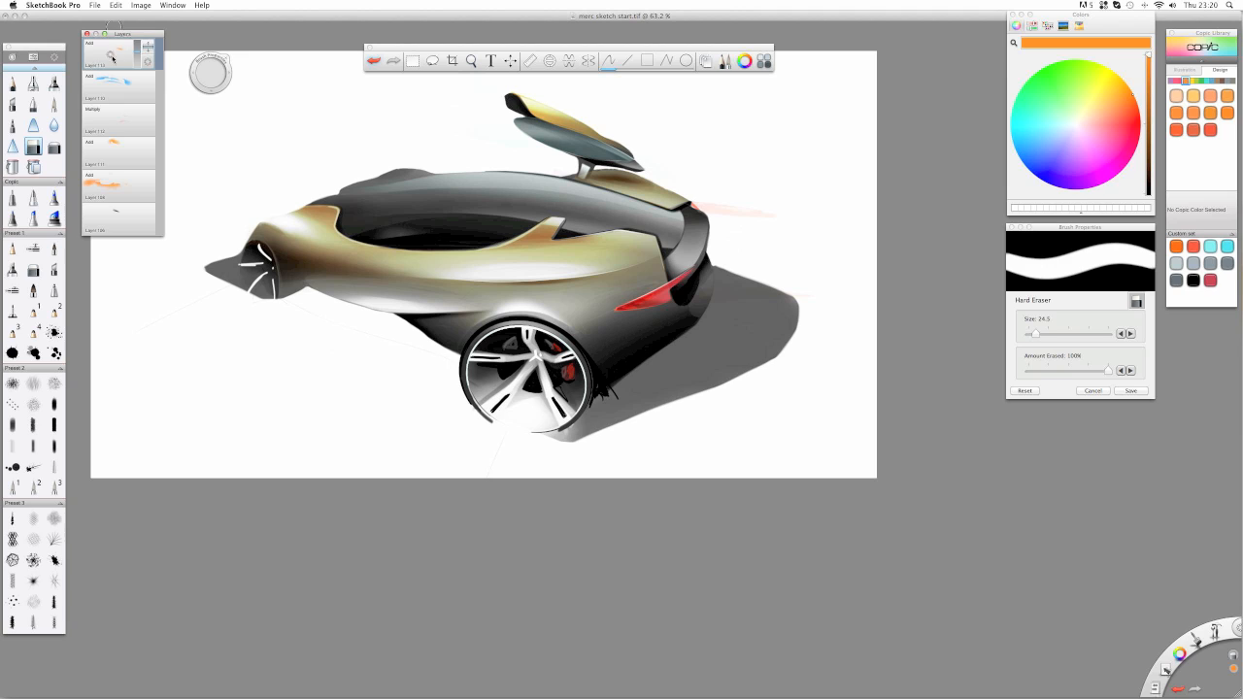
- On a new layer, draw two thin black door shut lines down the body side with the Ballpoint Pen at size 0.2
click(33, 104)
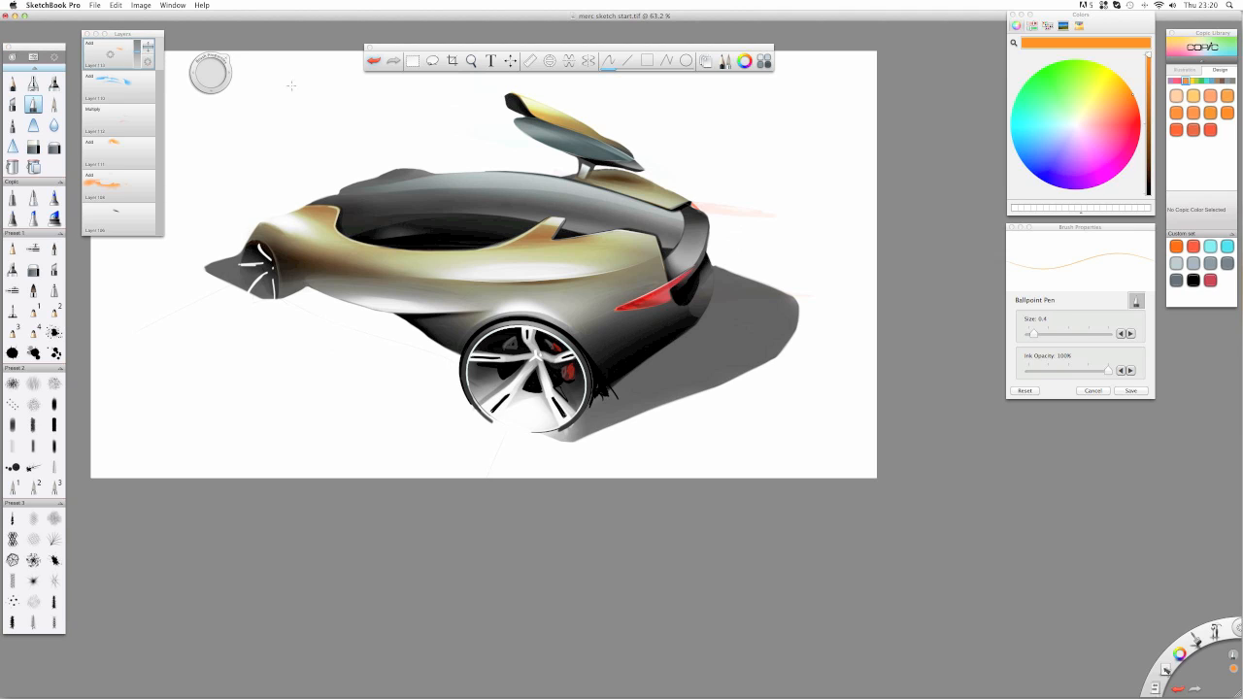
click(1035, 336)
drag(1032, 335, 1028, 334)
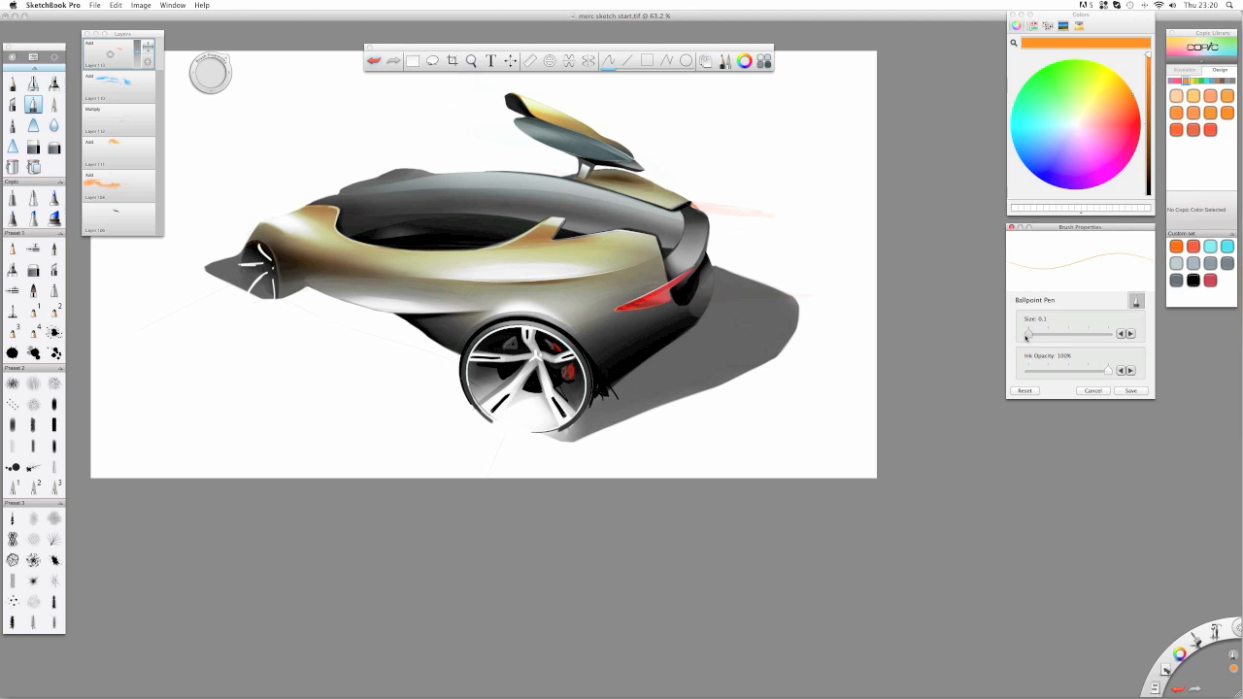
click(1194, 279)
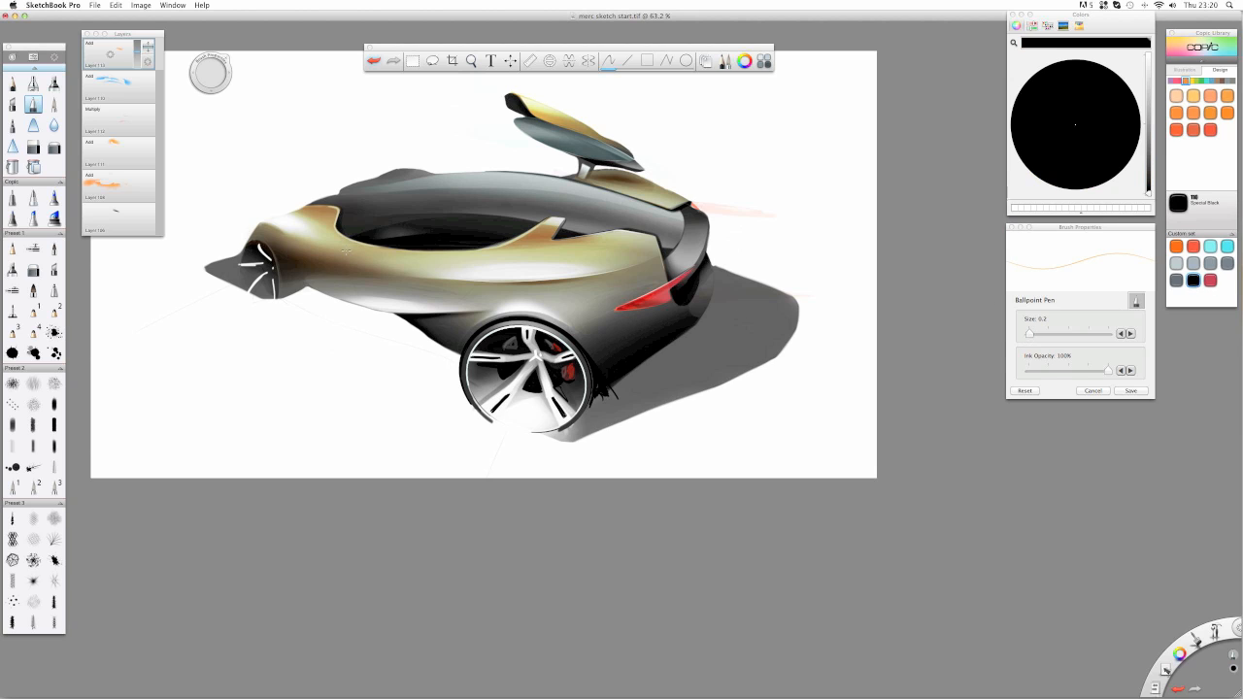
key(super+l)
drag(355, 246, 355, 302)
key(super+z)
drag(355, 241, 361, 291)
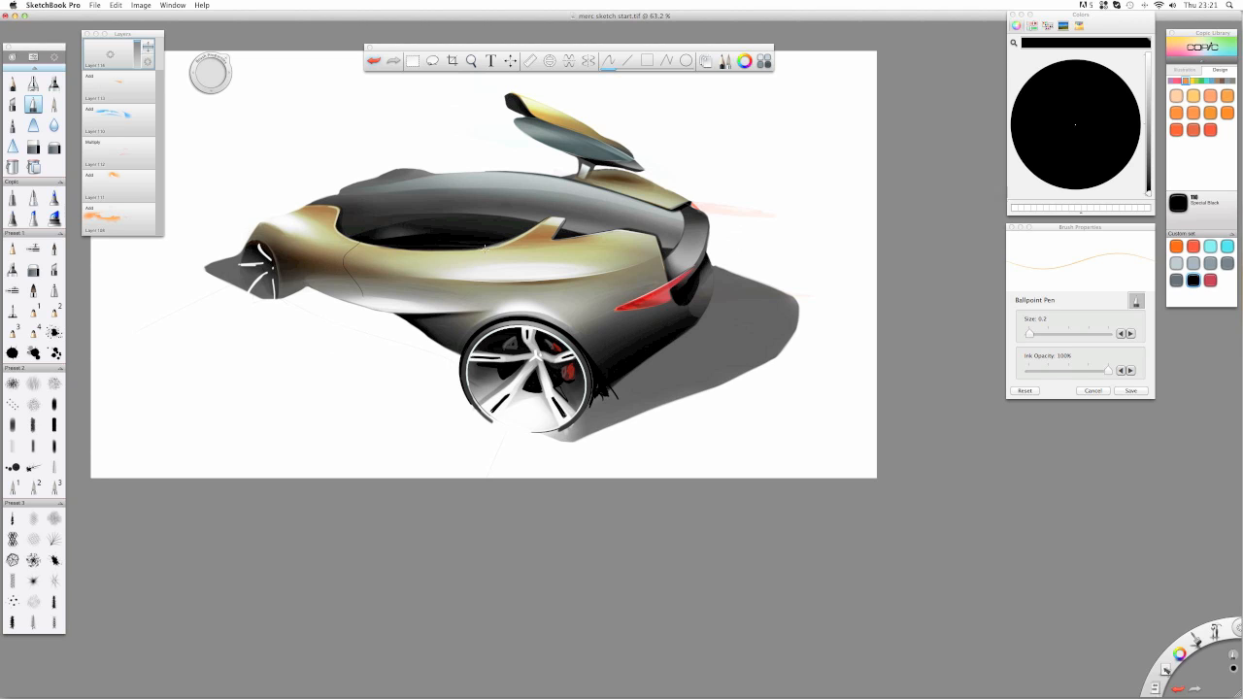
drag(486, 245, 432, 317)
key(super+z)
drag(470, 282, 431, 333)
- Draw a thin black panel line across the front fender, retrying the stroke, and switch to the Soft Eraser
drag(307, 232, 247, 248)
key(super+z)
drag(321, 233, 247, 255)
key(super+z)
drag(326, 228, 250, 259)
key(super+z)
key(super+shift+z)
drag(555, 241, 517, 243)
key(super+z)
key(super+z)
key(super+shift+z)
click(55, 147)
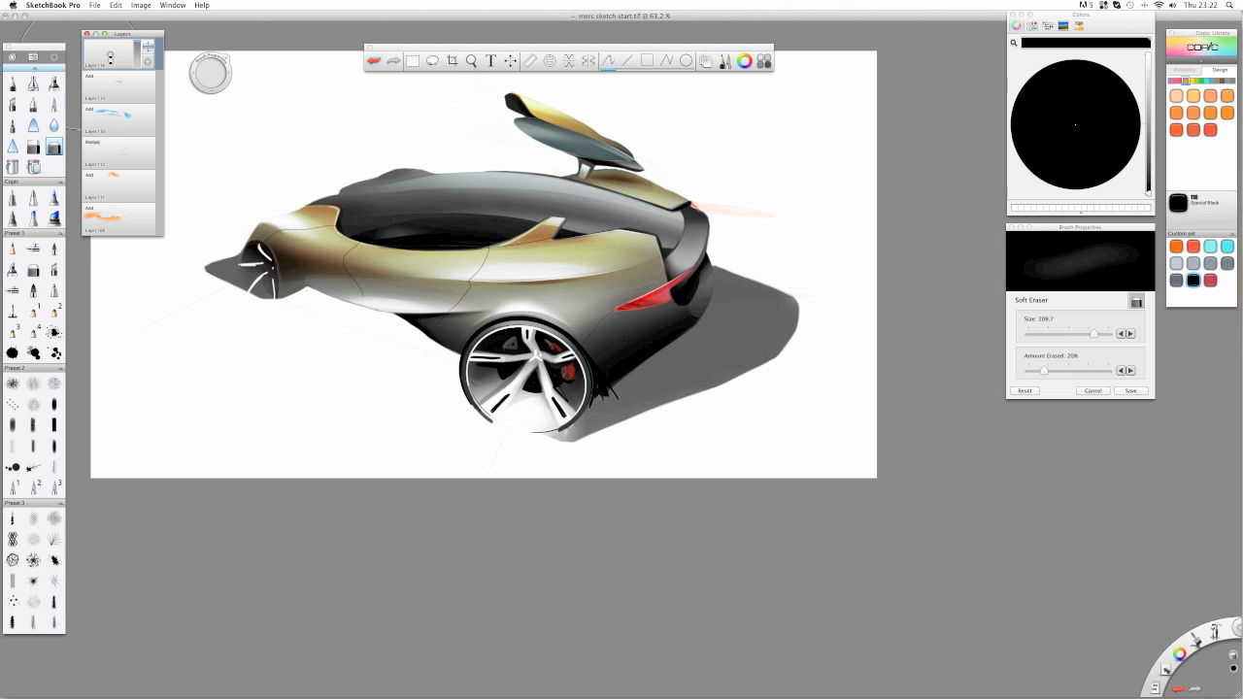
- Recolour a transparency-locked duplicate of the panel line layer white, using the Airbrush at size 167.6 and 100% flow
click(107, 55)
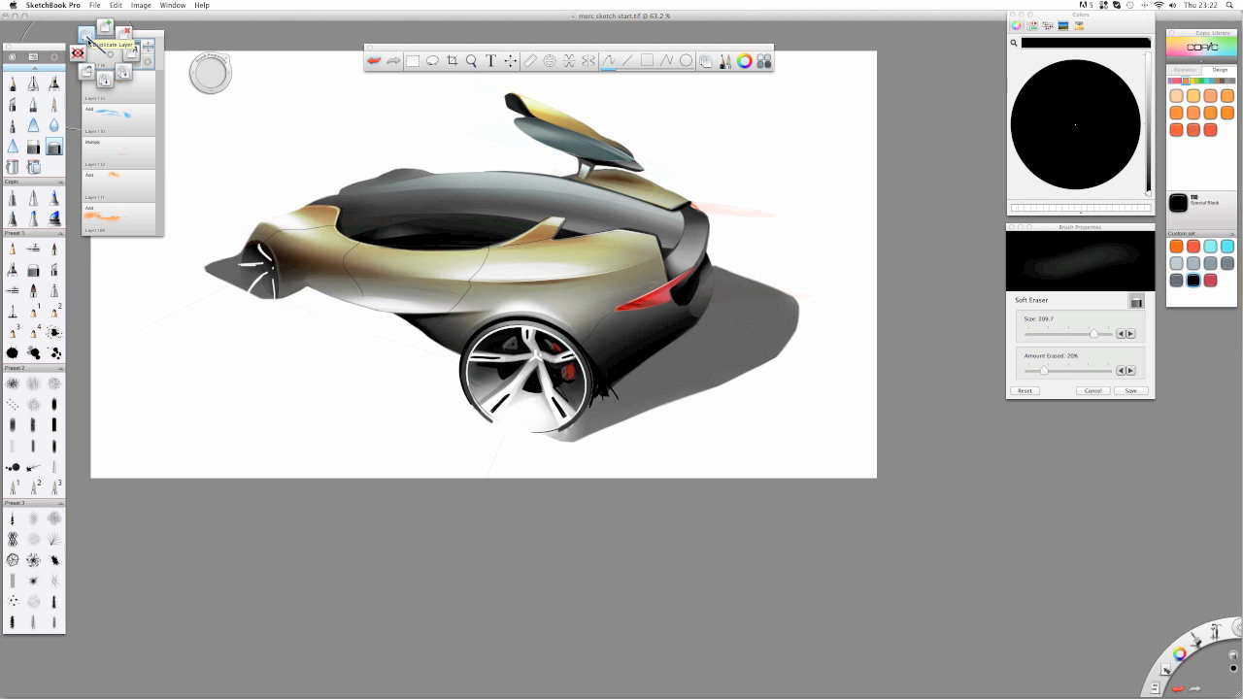
click(88, 41)
drag(143, 62, 145, 39)
click(34, 83)
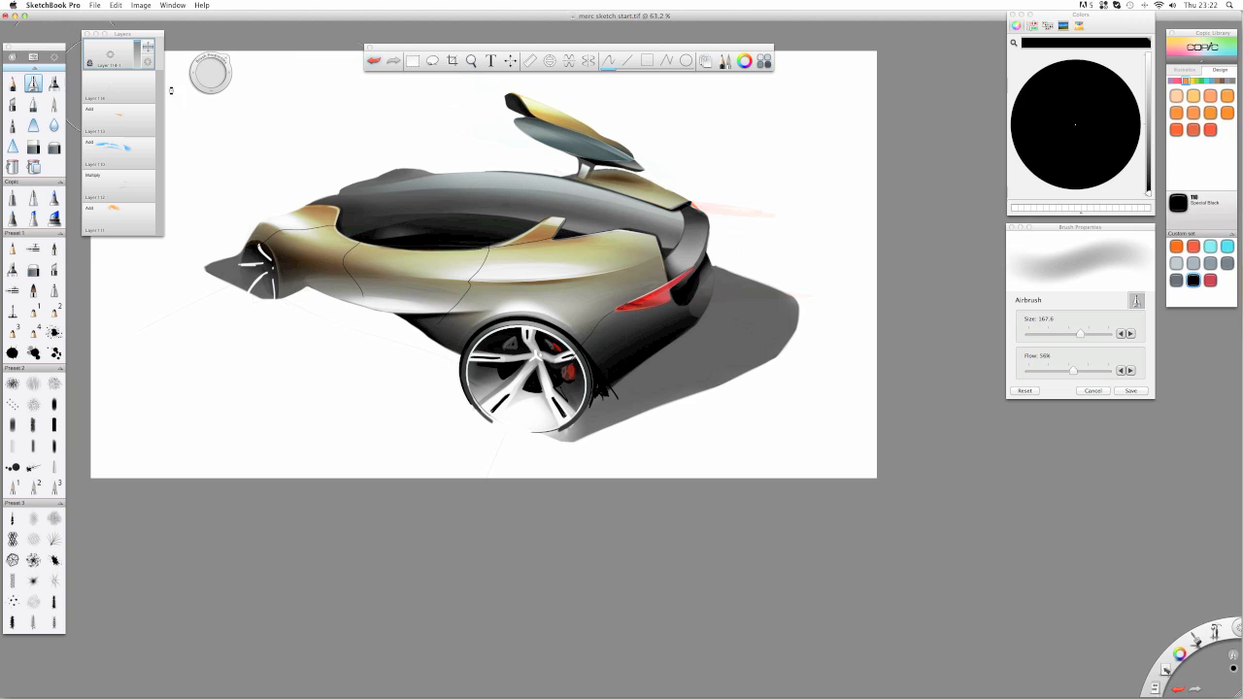
click(1148, 60)
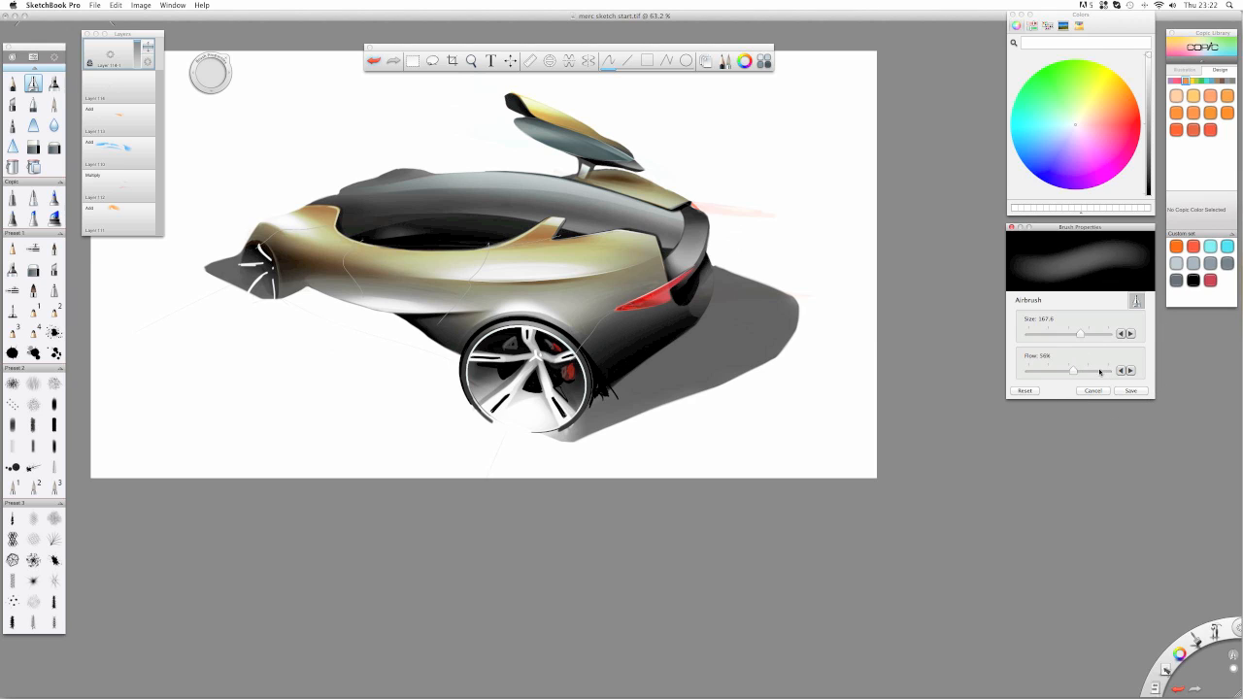
drag(1100, 371, 1121, 371)
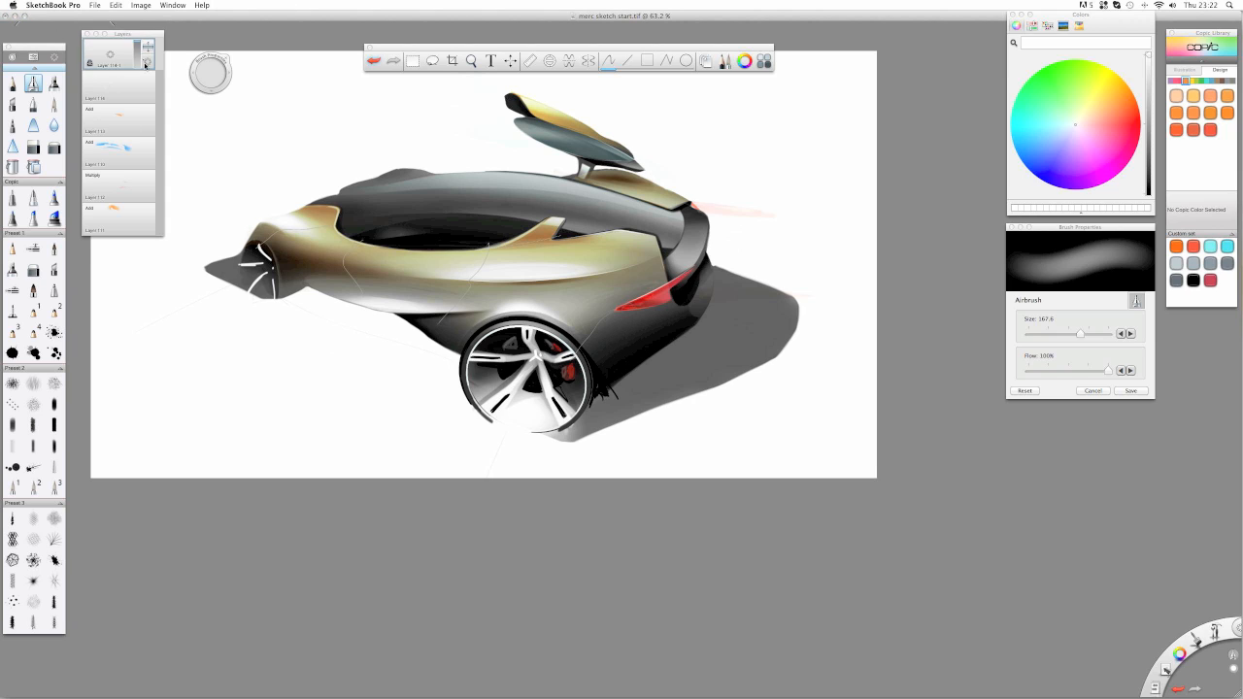
- Shift the white line layer slightly so its lines sit beside the black panel lines as edge highlights
click(510, 60)
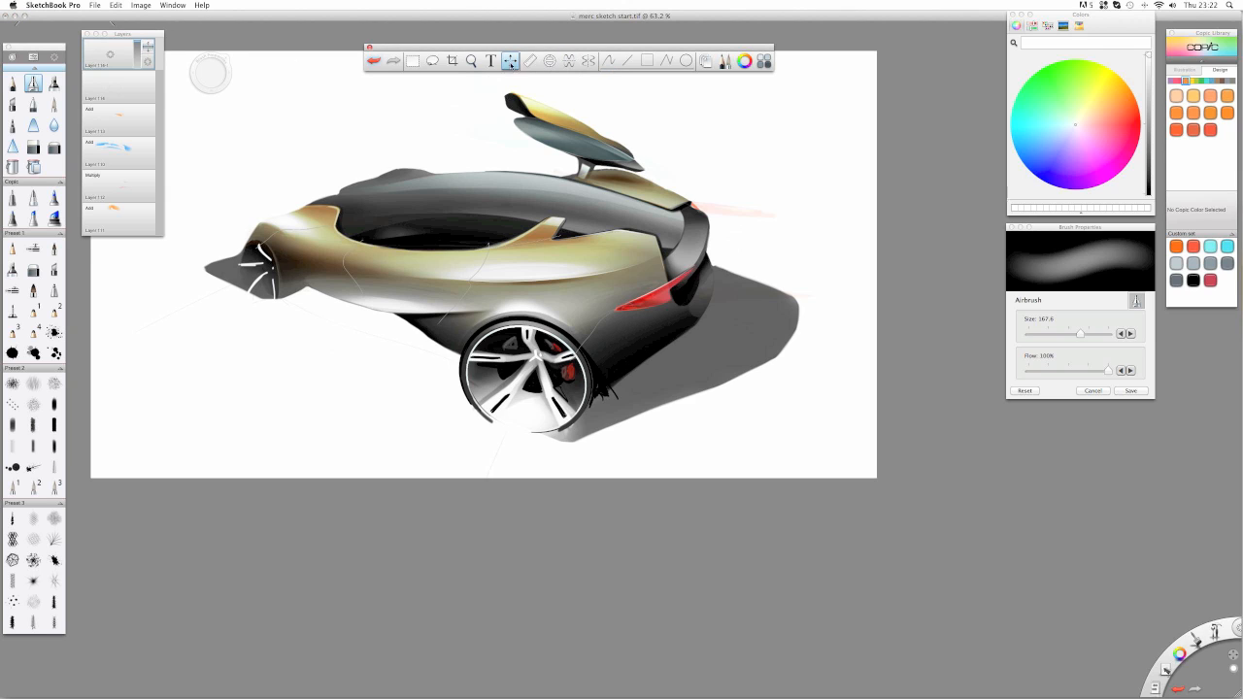
drag(255, 383, 255, 381)
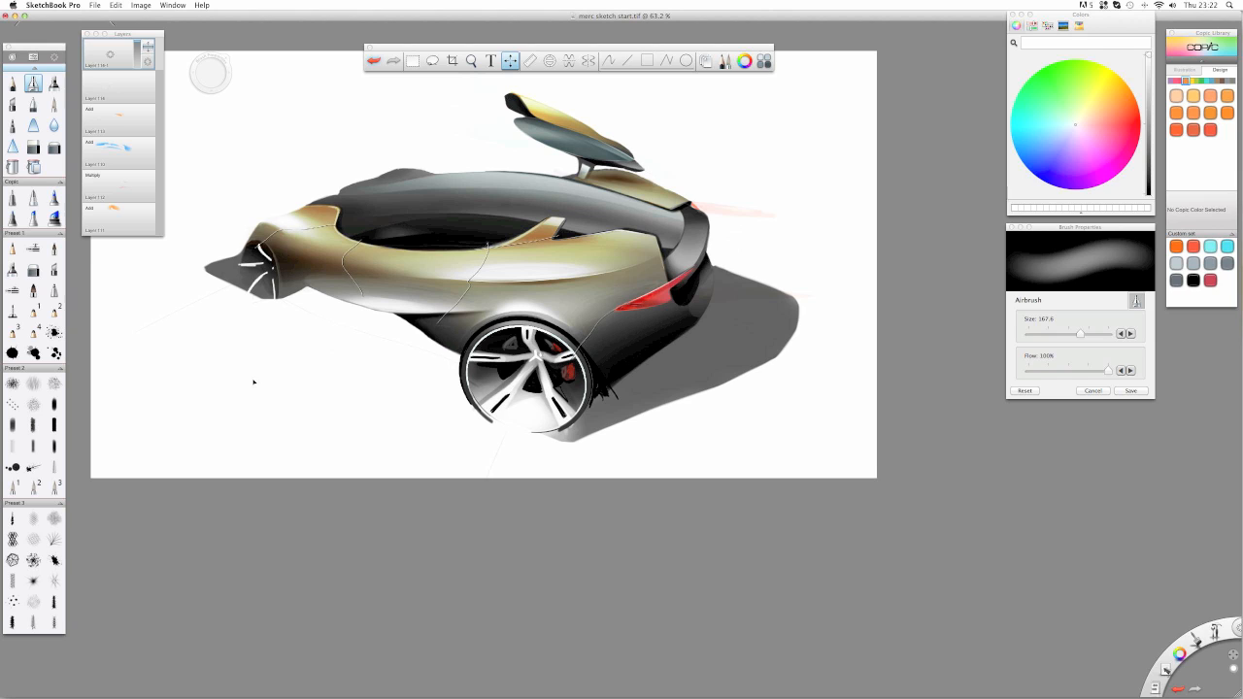
drag(254, 382, 256, 382)
drag(256, 382, 244, 380)
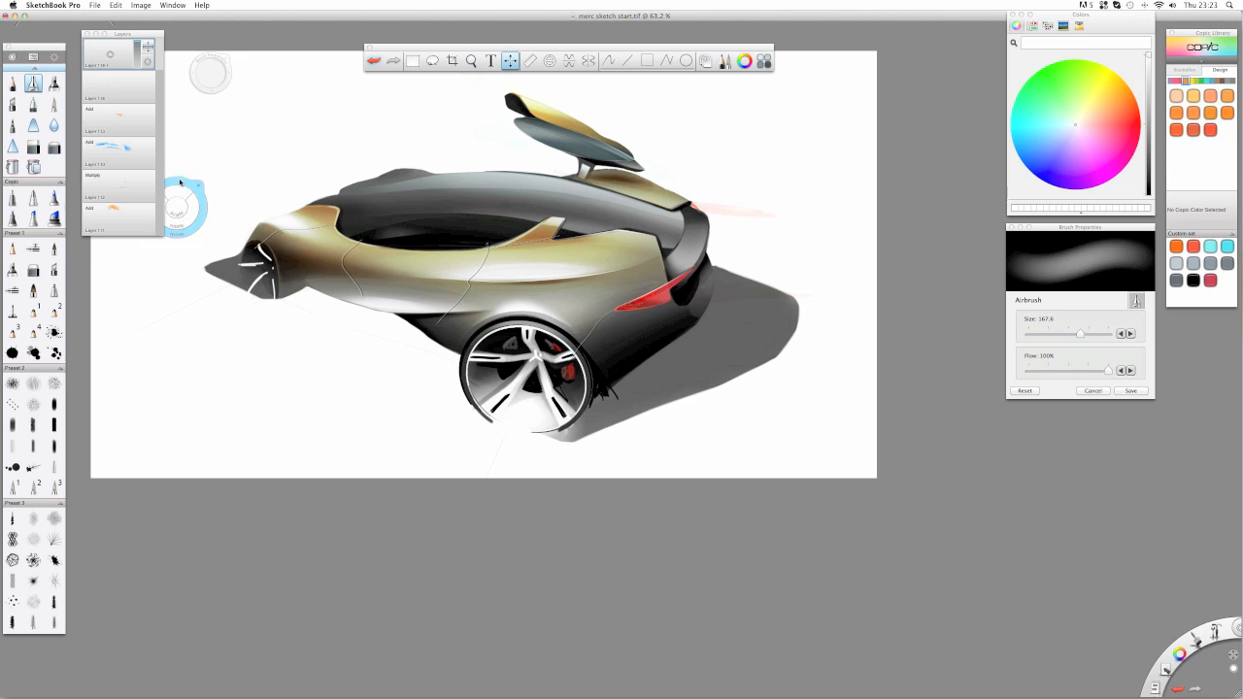
click(198, 186)
- Fade the white highlight lines around the front fender and rear wheel with the Soft Eraser at size 55.2
click(54, 146)
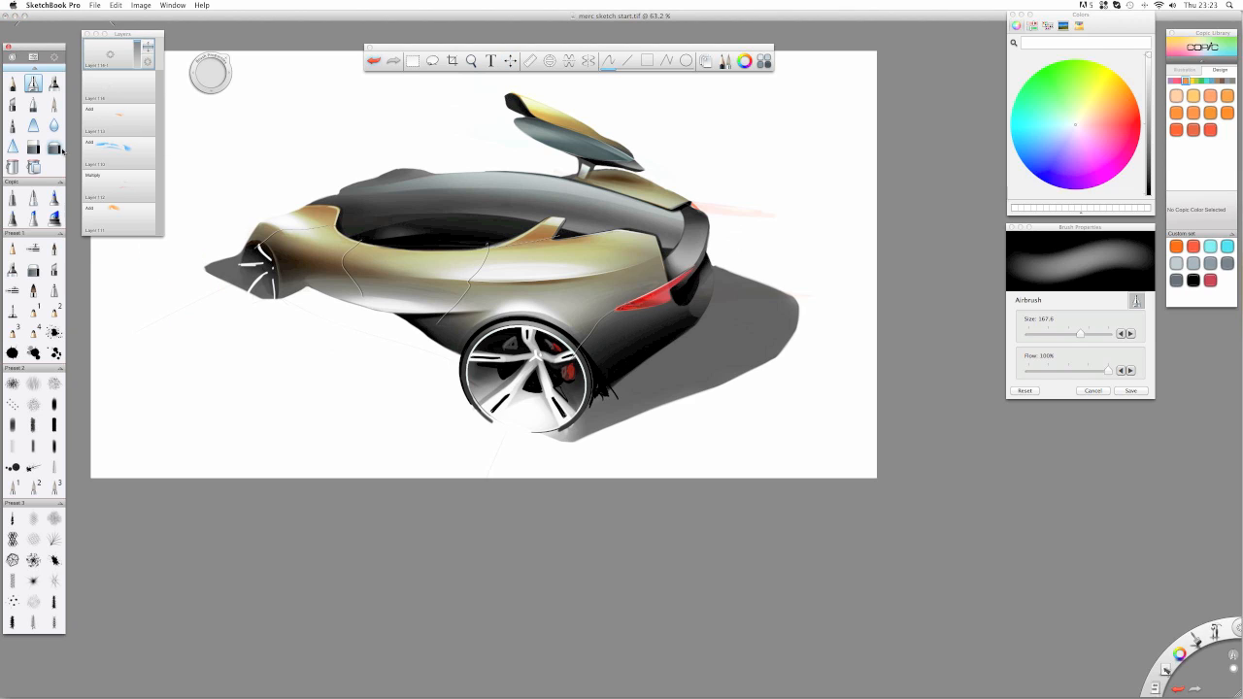
drag(205, 66, 183, 66)
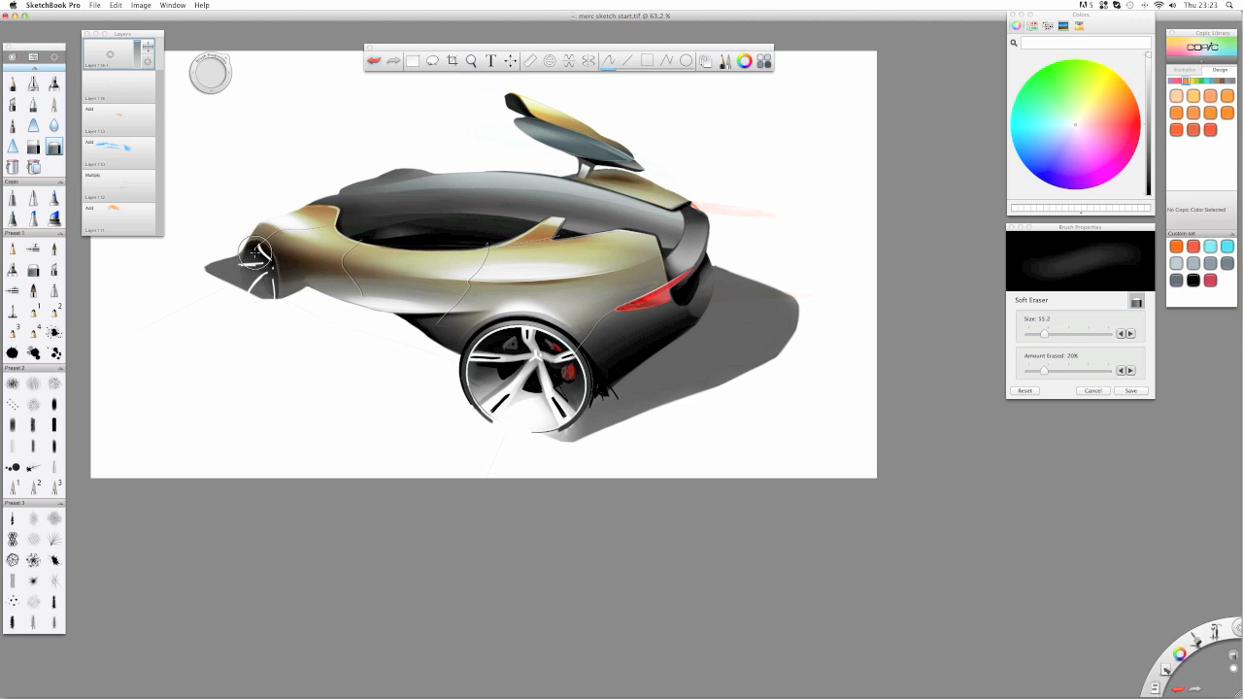
drag(255, 252, 221, 265)
mouse_move(318, 217)
mouse_down()
mouse_move(332, 217)
mouse_move(318, 296)
mouse_move(304, 269)
mouse_move(222, 270)
mouse_up()
mouse_move(532, 350)
mouse_down()
mouse_move(567, 354)
mouse_move(519, 360)
mouse_up()
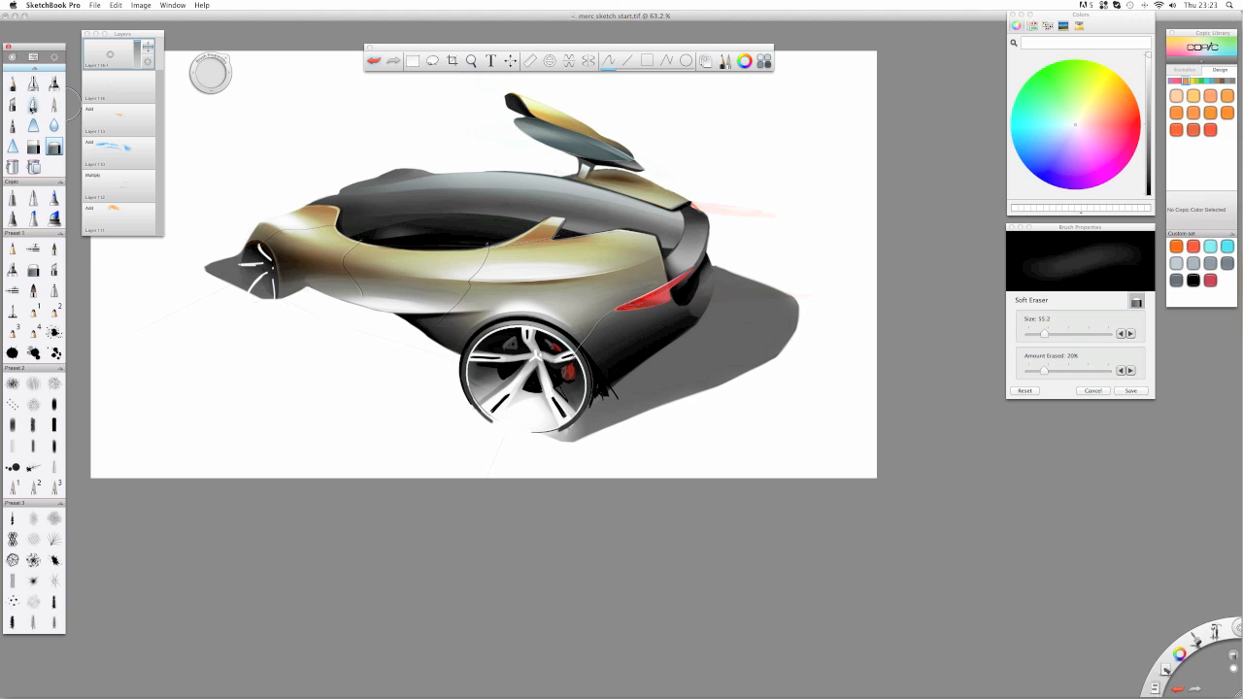
- On a new layer, outline the top of the far front fender in black with the Pencil, retrying the stroke
click(12, 84)
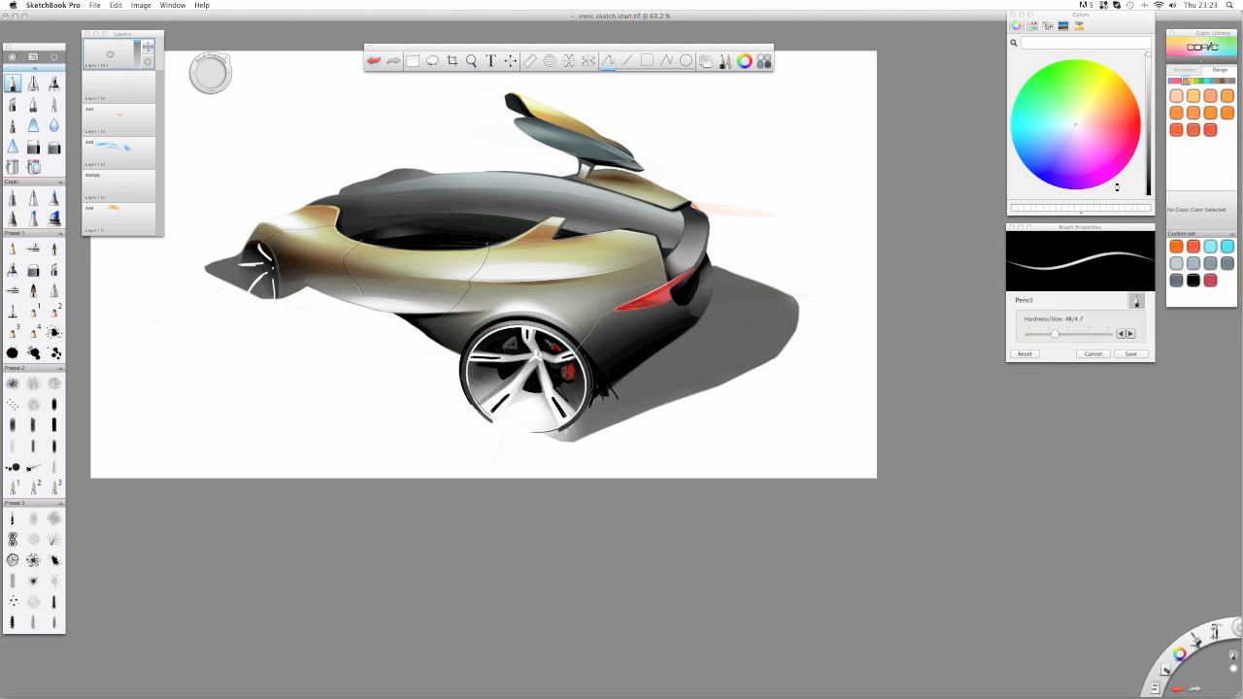
click(1147, 193)
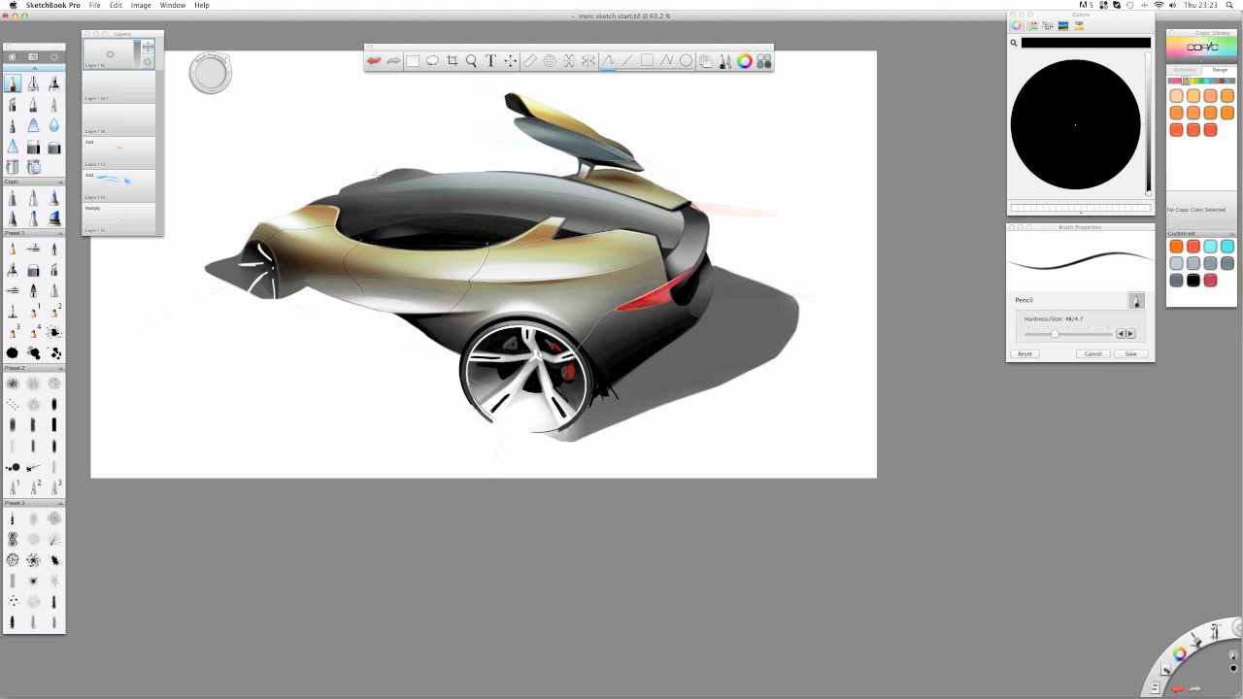
drag(422, 175, 339, 183)
key(super+z)
drag(431, 175, 323, 196)
key(super+z)
key(super+z)
key(super+z)
drag(430, 175, 310, 195)
- Trim the far fender outline with the Hard Eraser at size 24.5, and switch to the Soft Eraser
key(e)
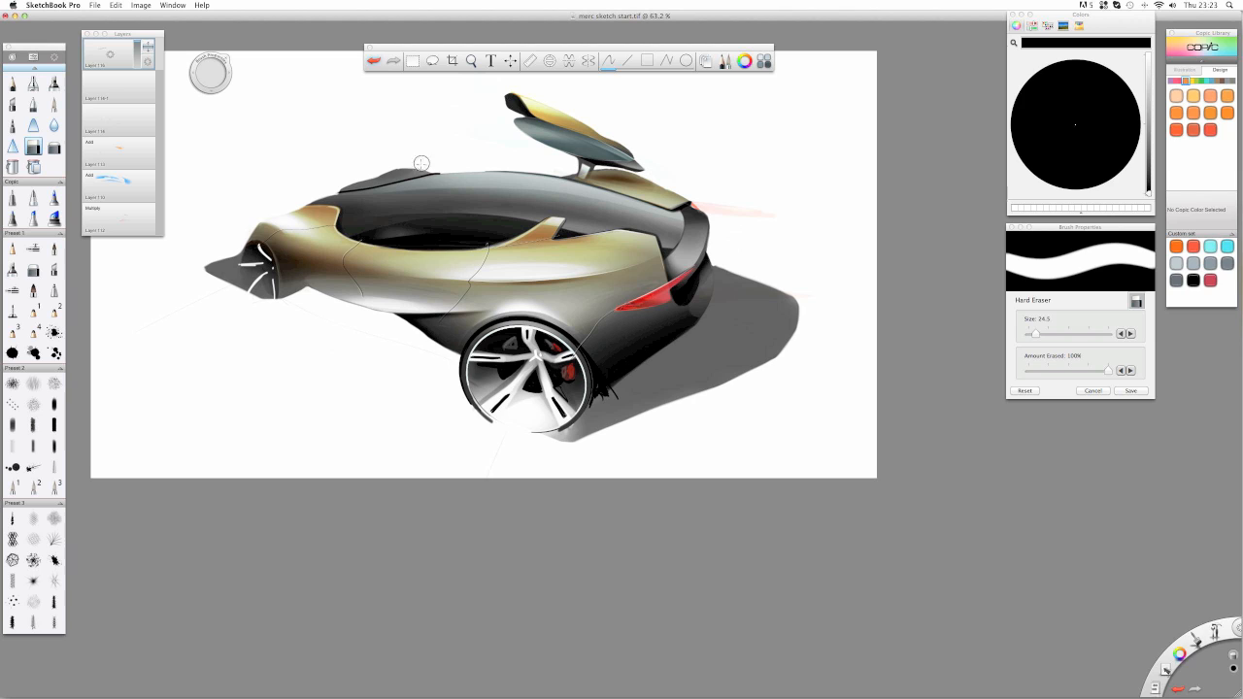
key(e)
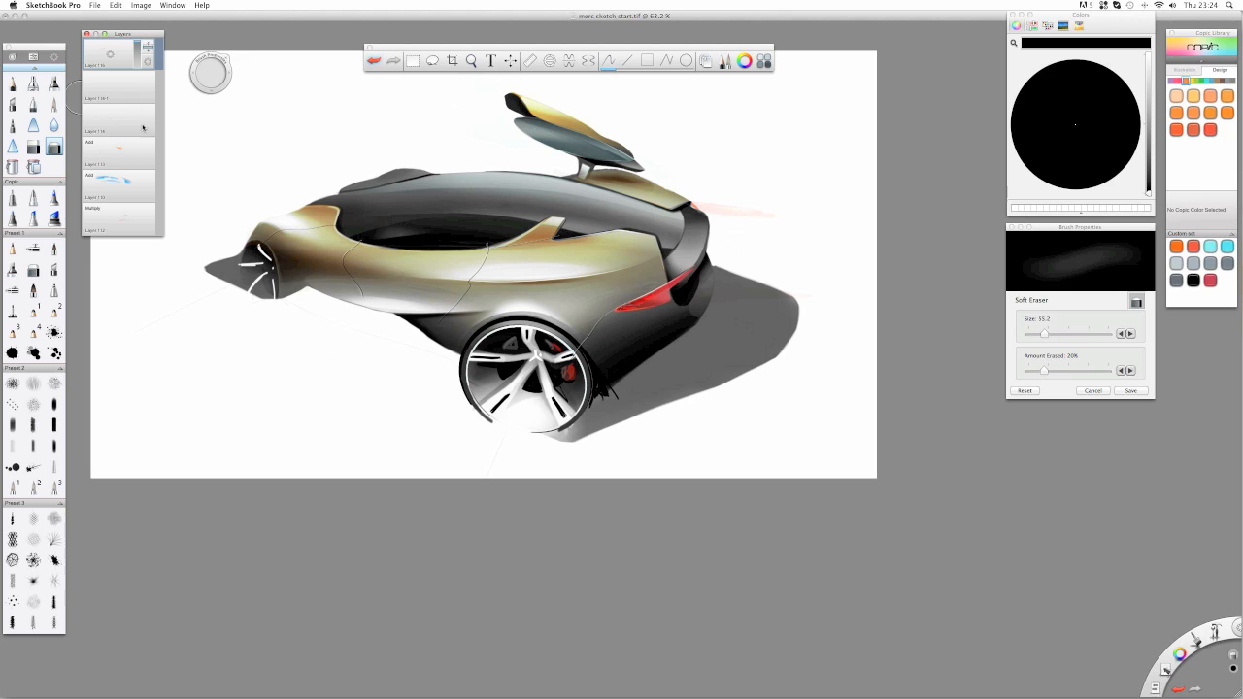
scroll(108, 83, up, 2)
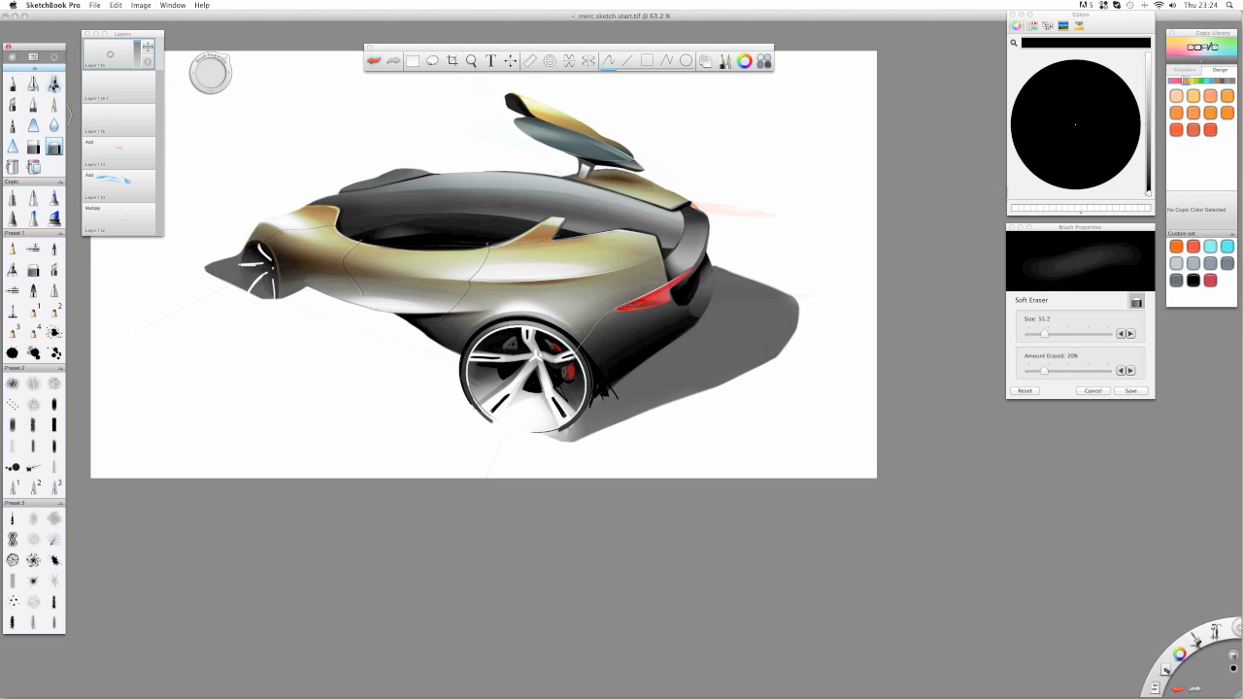
- Darken the front wheel area, underbody edge and rear wheel surround with black Marker strokes at size 11.5
click(54, 85)
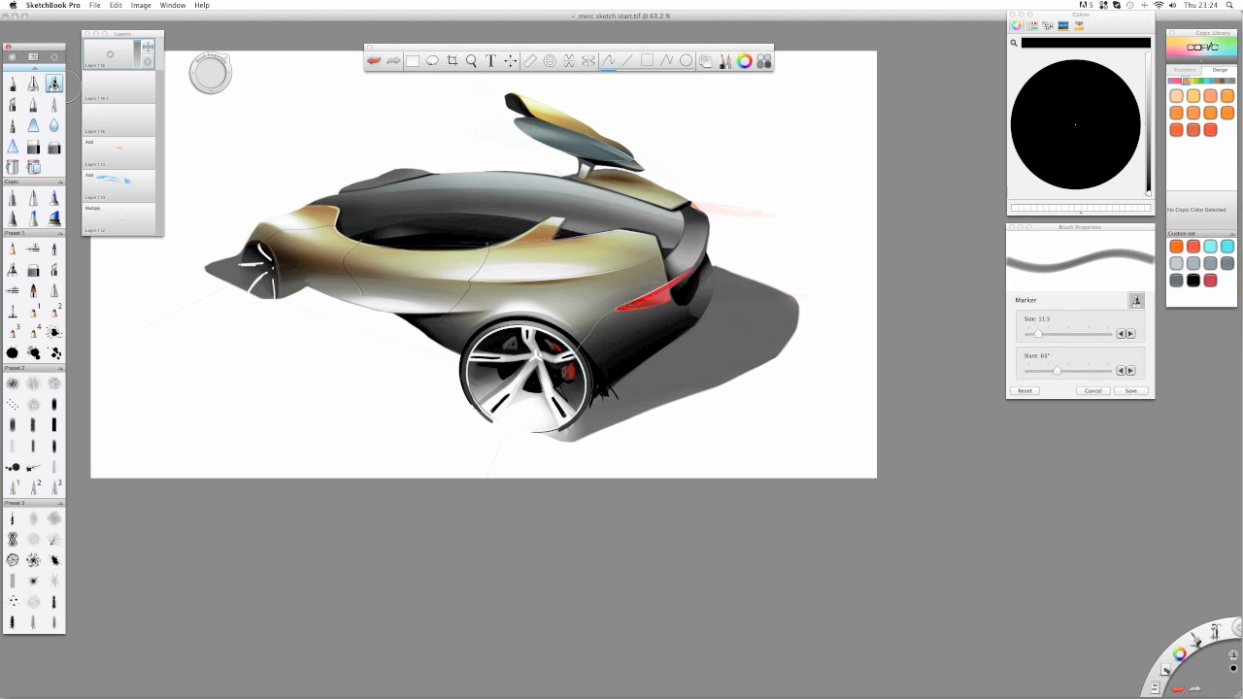
mouse_move(244, 260)
mouse_down()
mouse_move(234, 269)
mouse_move(237, 259)
mouse_up()
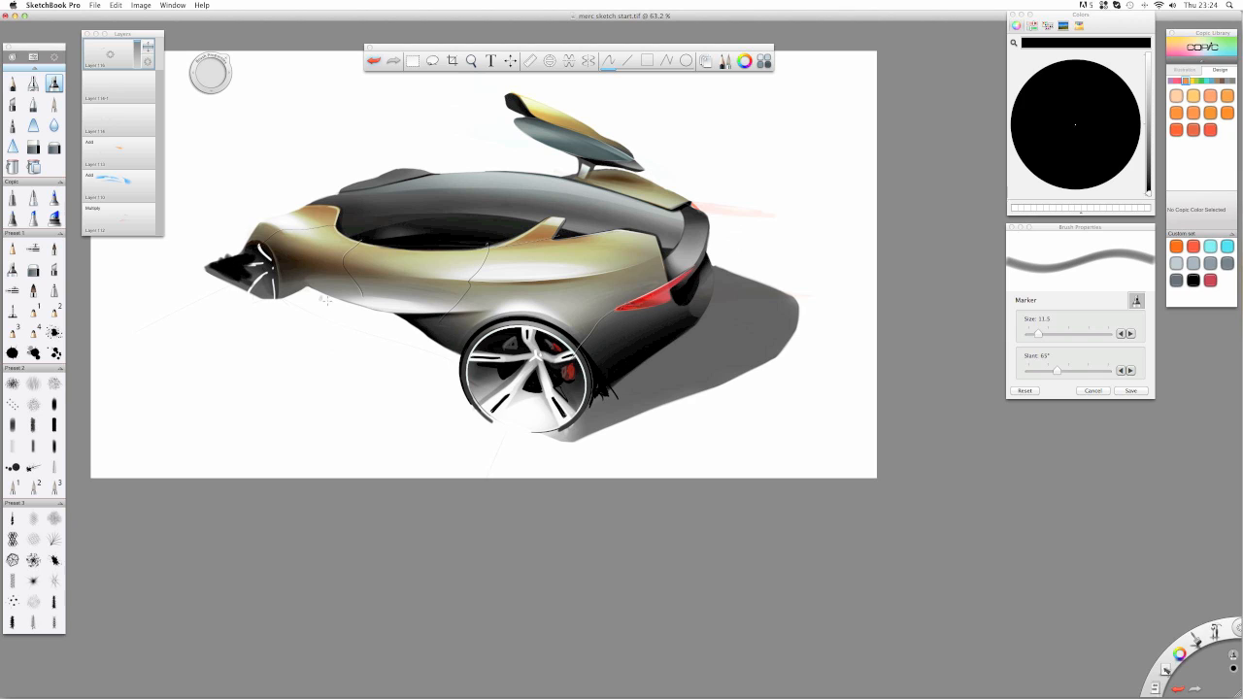
mouse_move(309, 287)
mouse_down()
mouse_move(427, 329)
mouse_move(294, 285)
mouse_move(329, 297)
mouse_move(286, 295)
mouse_move(346, 317)
mouse_up()
mouse_move(434, 348)
mouse_down()
mouse_move(483, 403)
mouse_move(298, 315)
mouse_move(240, 303)
mouse_move(272, 294)
mouse_up()
drag(147, 263, 272, 288)
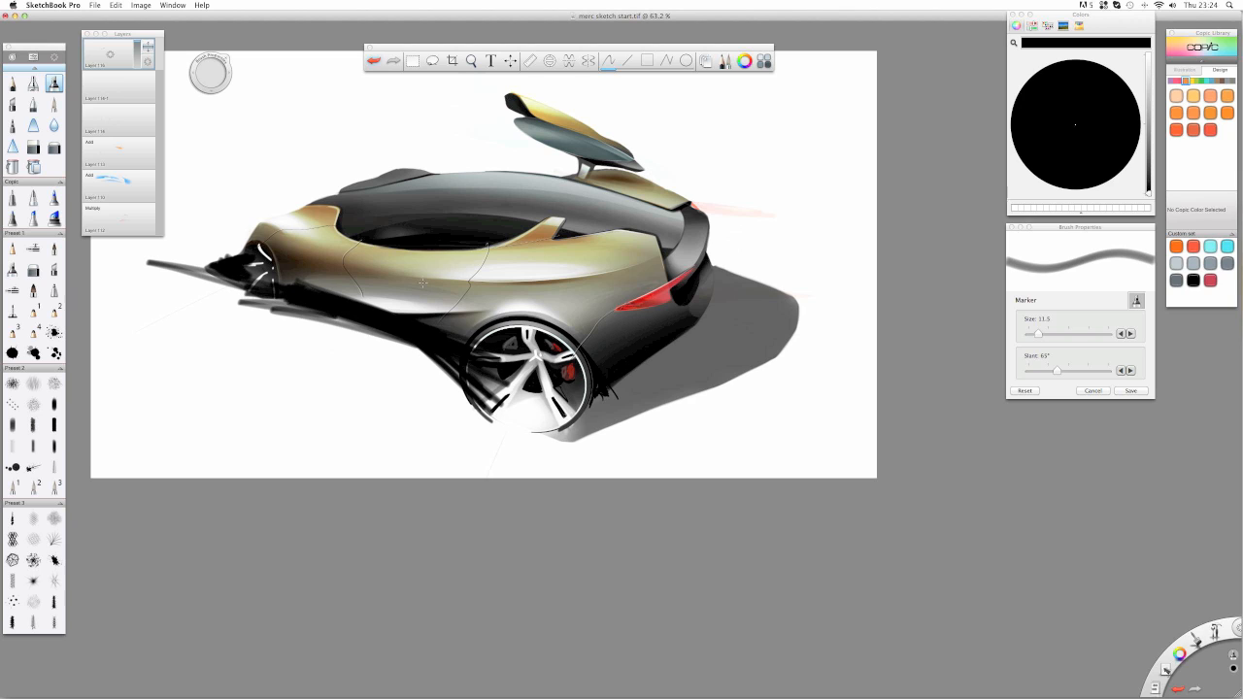
- Deepen the ground shadow behind the car with a larger black Marker, then lower the layer's opacity and set it to Multiply
mouse_move(213, 85)
mouse_down()
mouse_move(216, 95)
mouse_move(203, 78)
mouse_move(233, 77)
mouse_up()
mouse_move(704, 267)
mouse_down()
mouse_move(723, 287)
mouse_move(737, 277)
mouse_move(781, 291)
mouse_move(788, 312)
mouse_move(597, 369)
mouse_move(680, 388)
mouse_move(561, 428)
mouse_up()
click(138, 60)
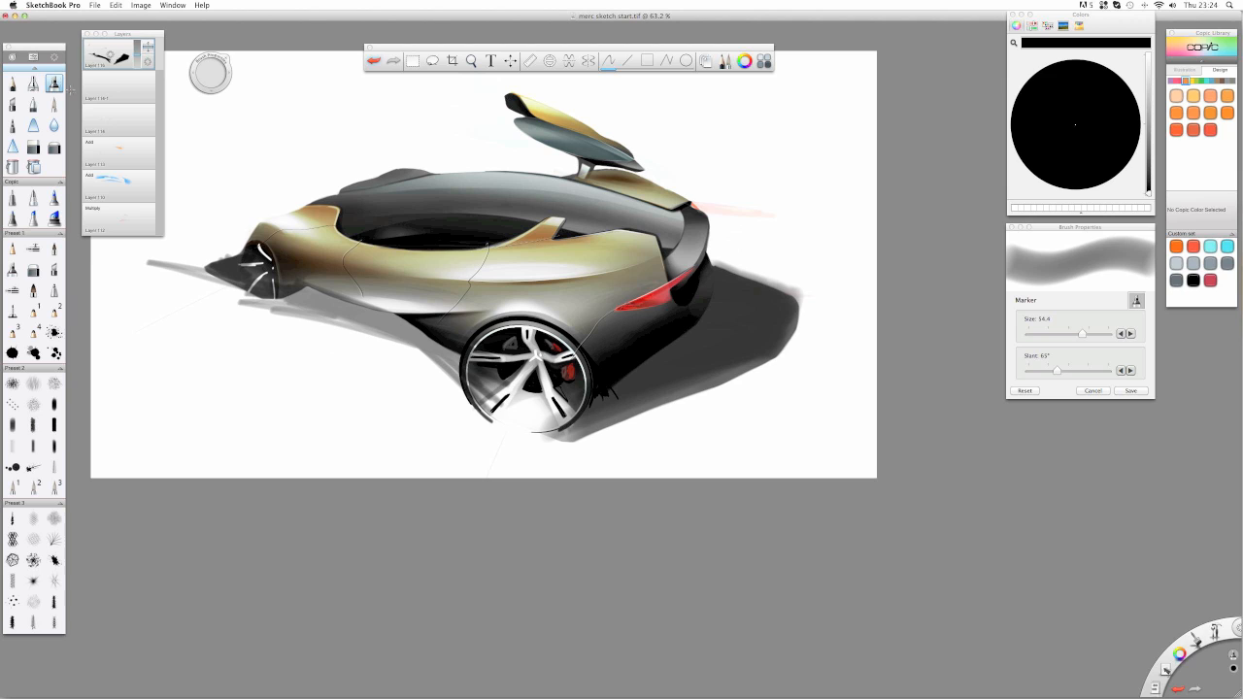
- Erase the excess shadow along the car's underbody and ahead of the front wheel with a larger Hard Eraser, undoing the stray stroke over the wheel
key(e)
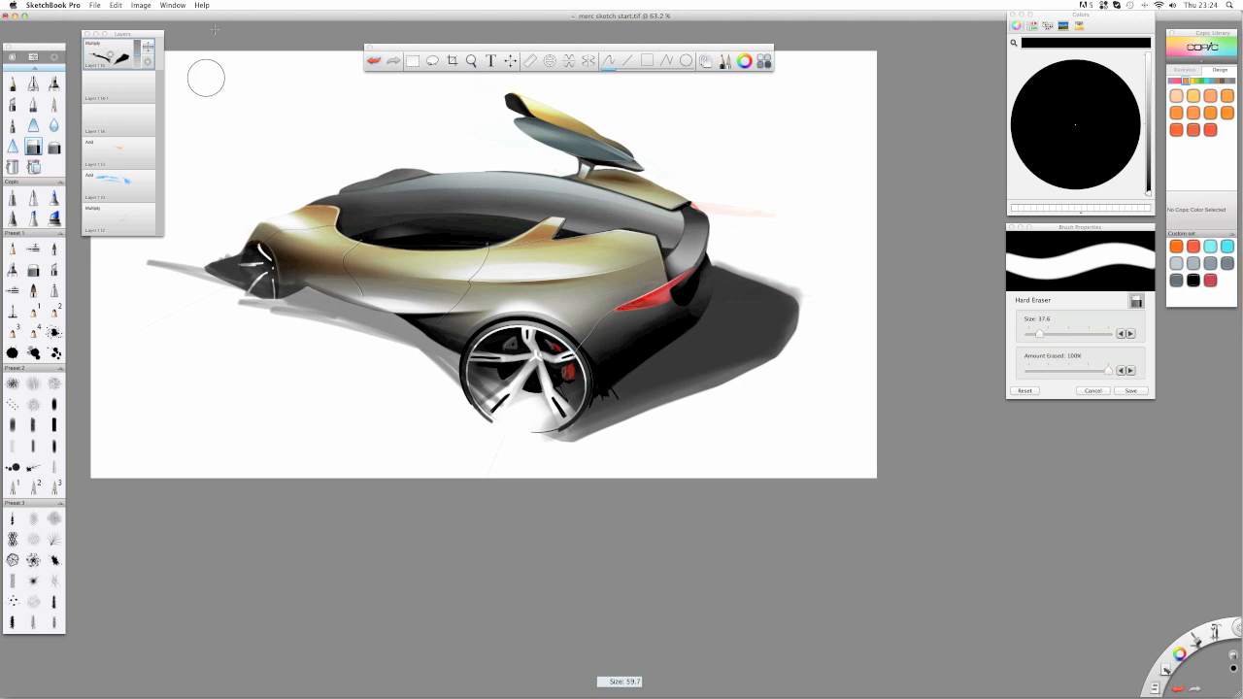
drag(349, 280, 435, 308)
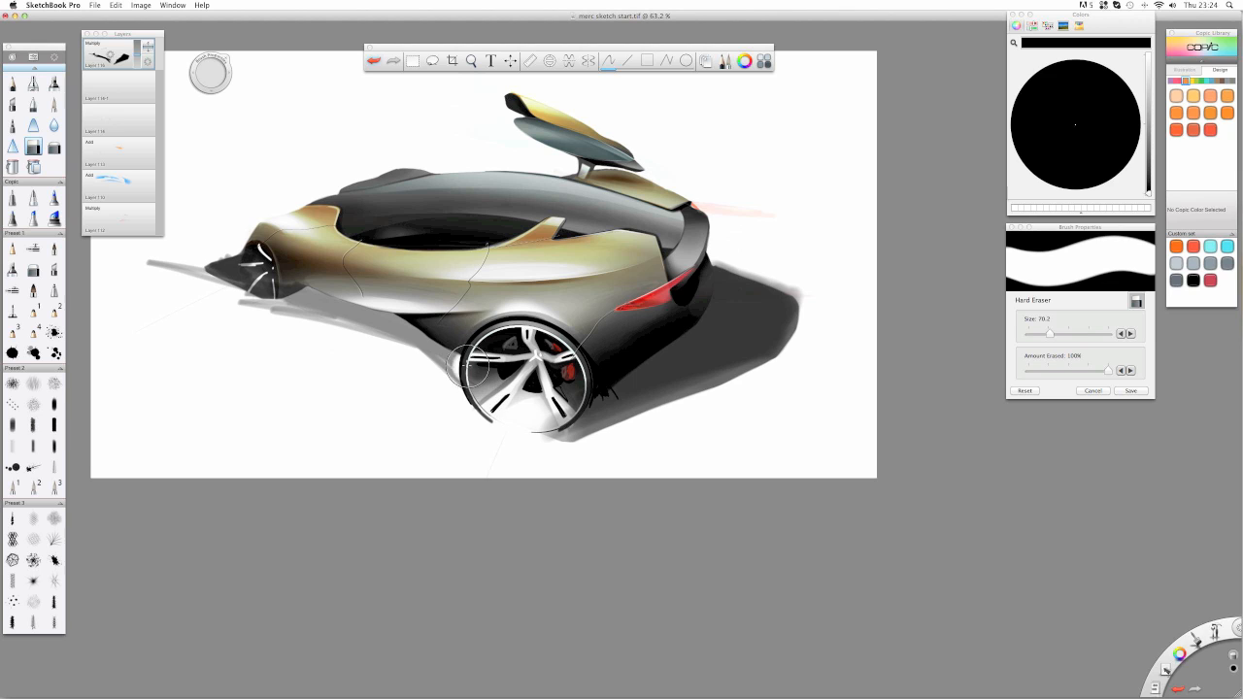
drag(296, 268, 267, 273)
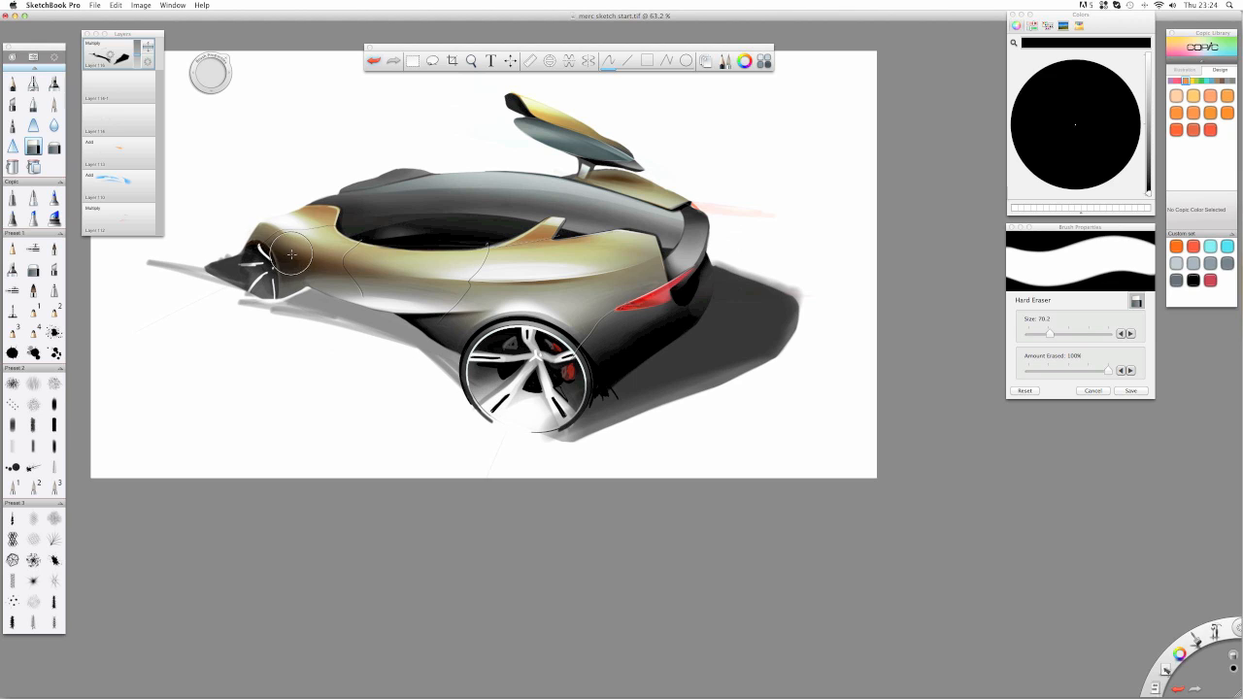
key(super+z)
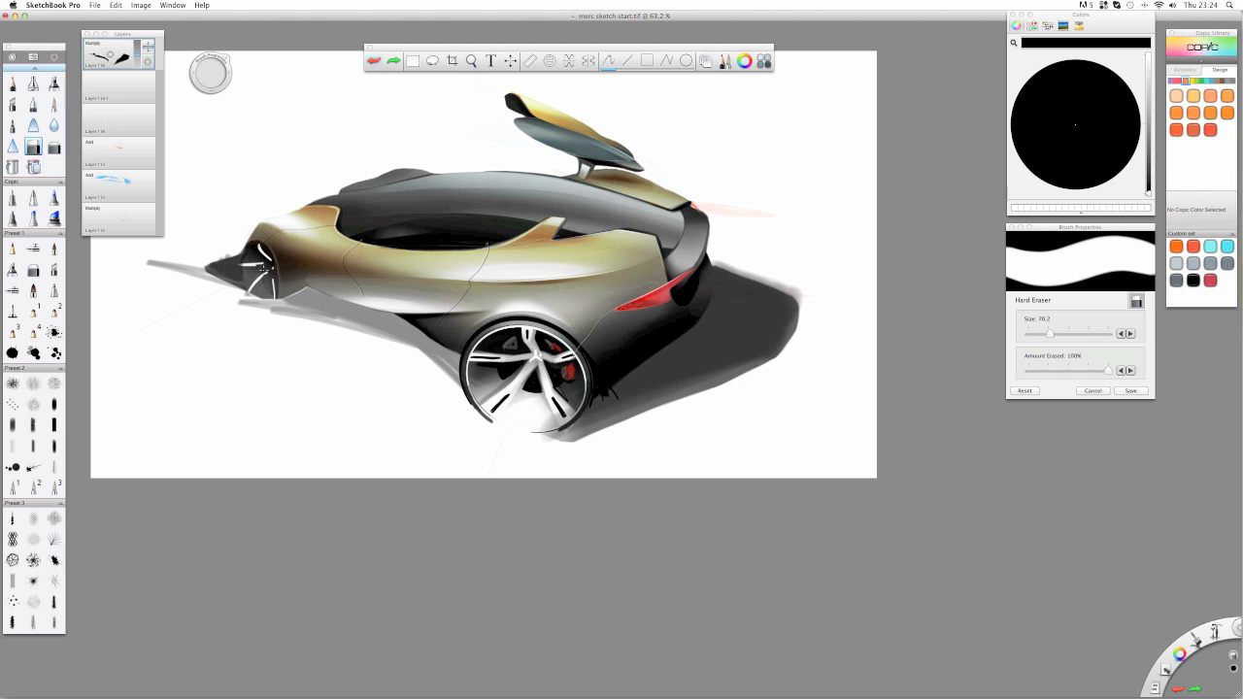
drag(243, 233, 121, 261)
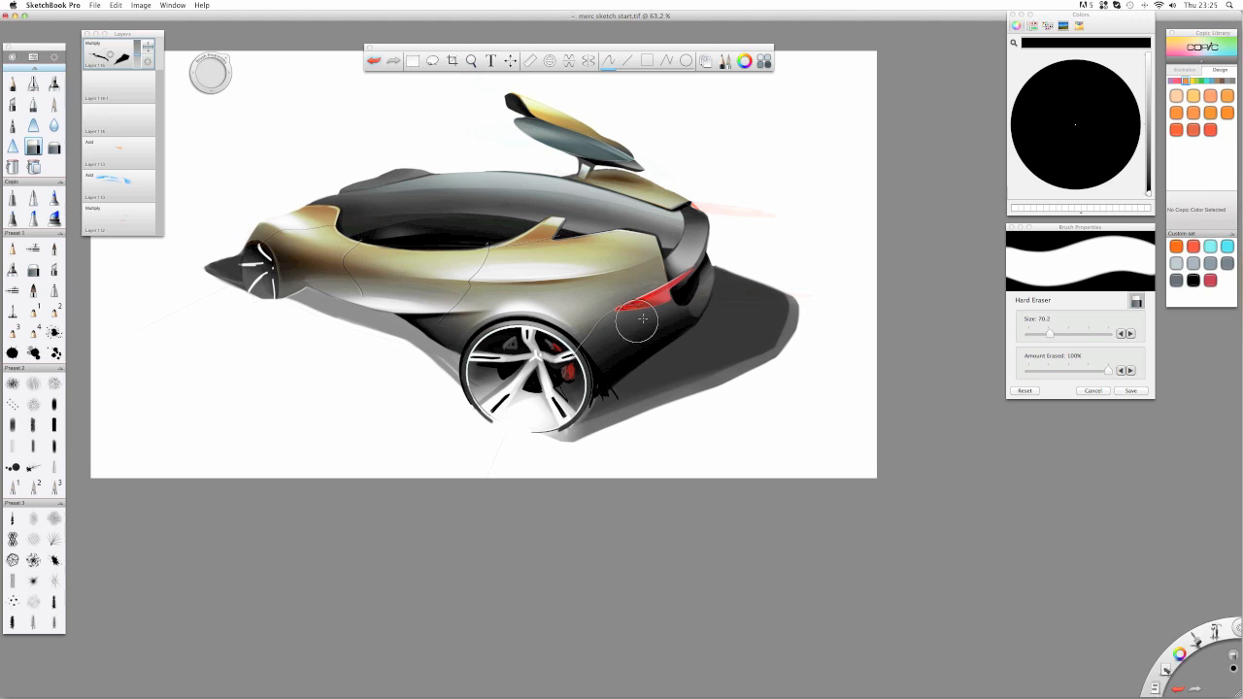
- Raise the shadow layer's opacity and subtly fade the ground shadow around the rear wheel with the Soft Eraser at size 133.5 and 3% erasure
drag(138, 52, 137, 41)
click(54, 147)
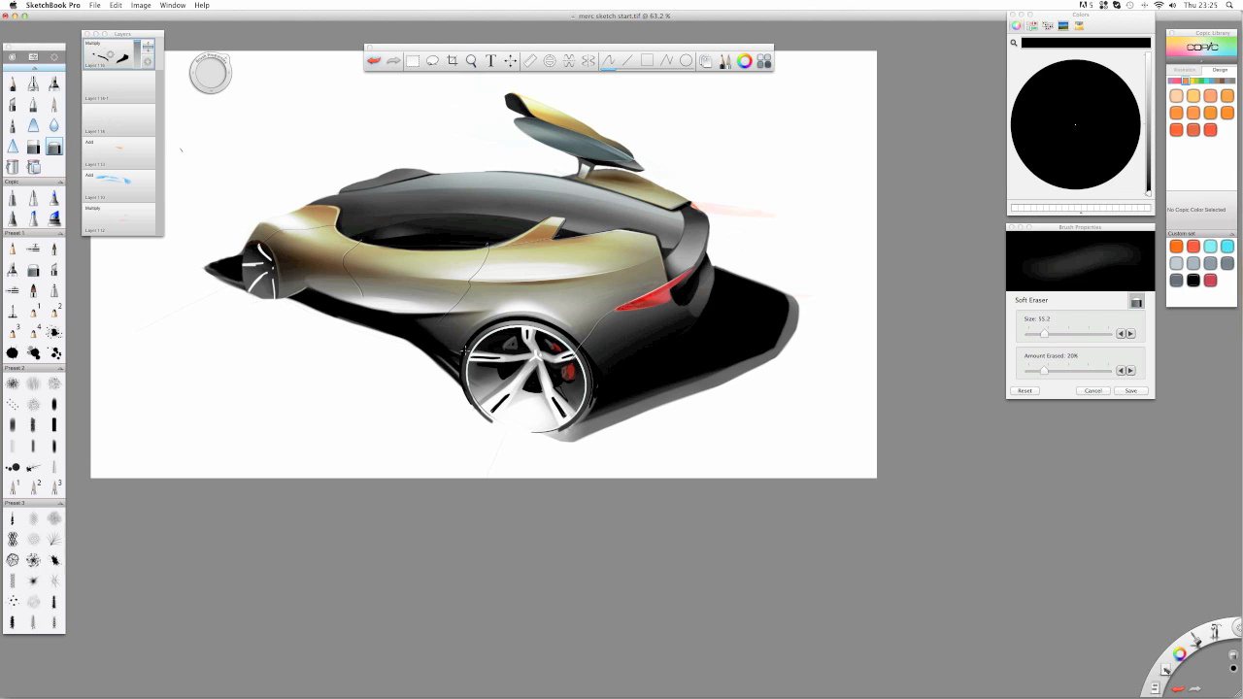
key(super+z)
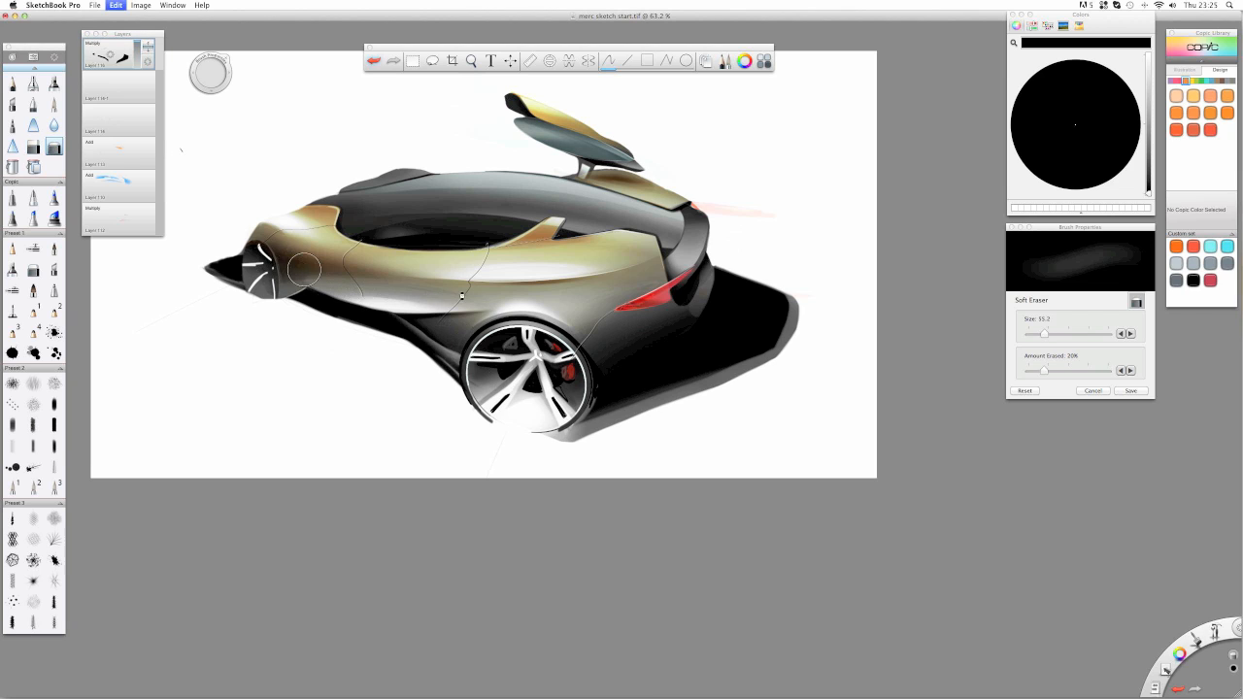
click(1045, 335)
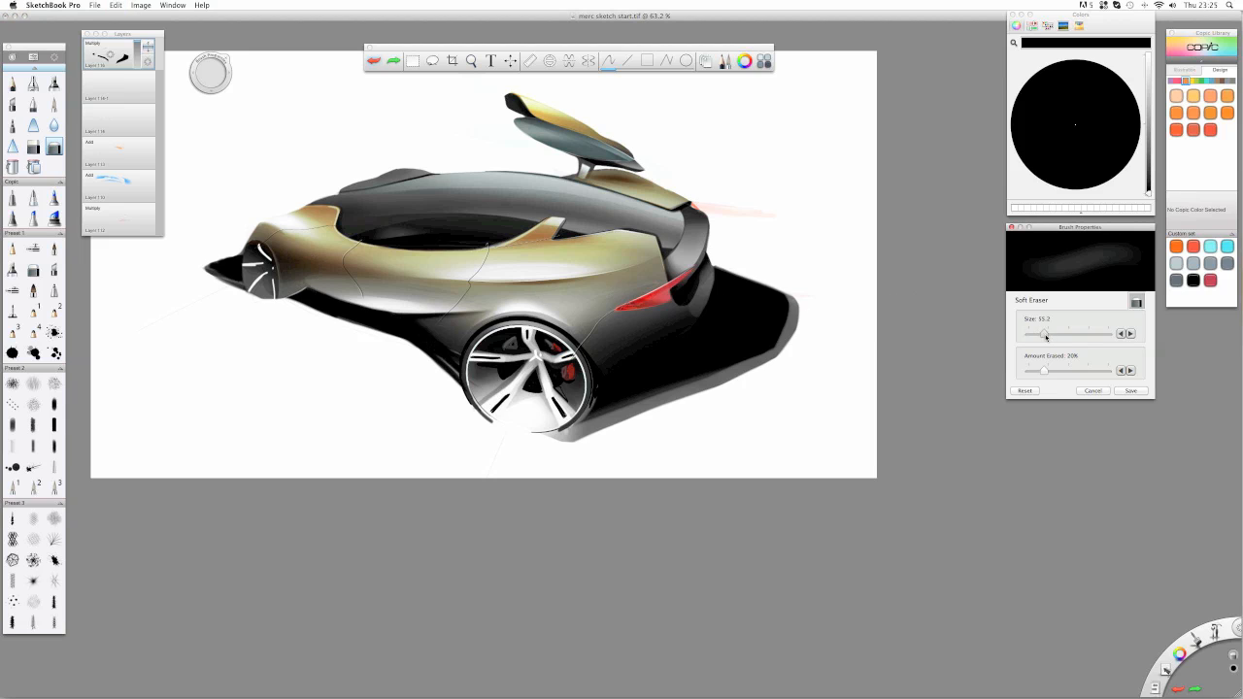
drag(1044, 369, 1031, 374)
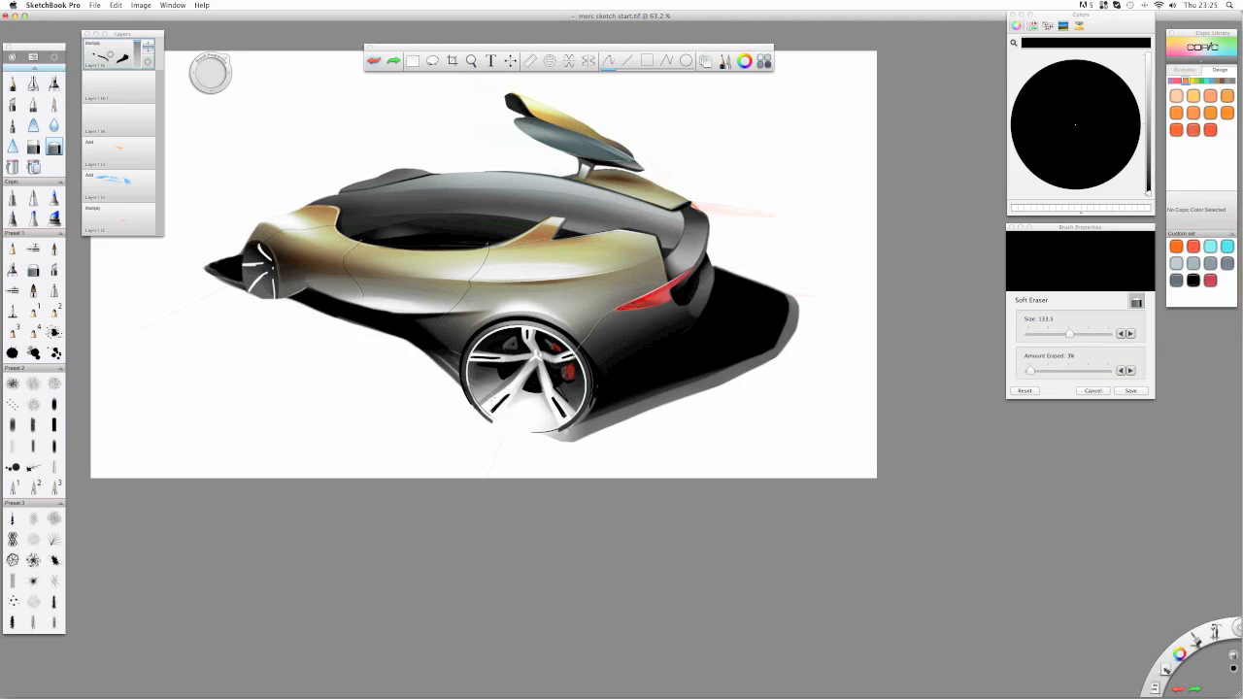
mouse_move(493, 398)
mouse_down()
mouse_move(374, 361)
mouse_move(297, 378)
mouse_up()
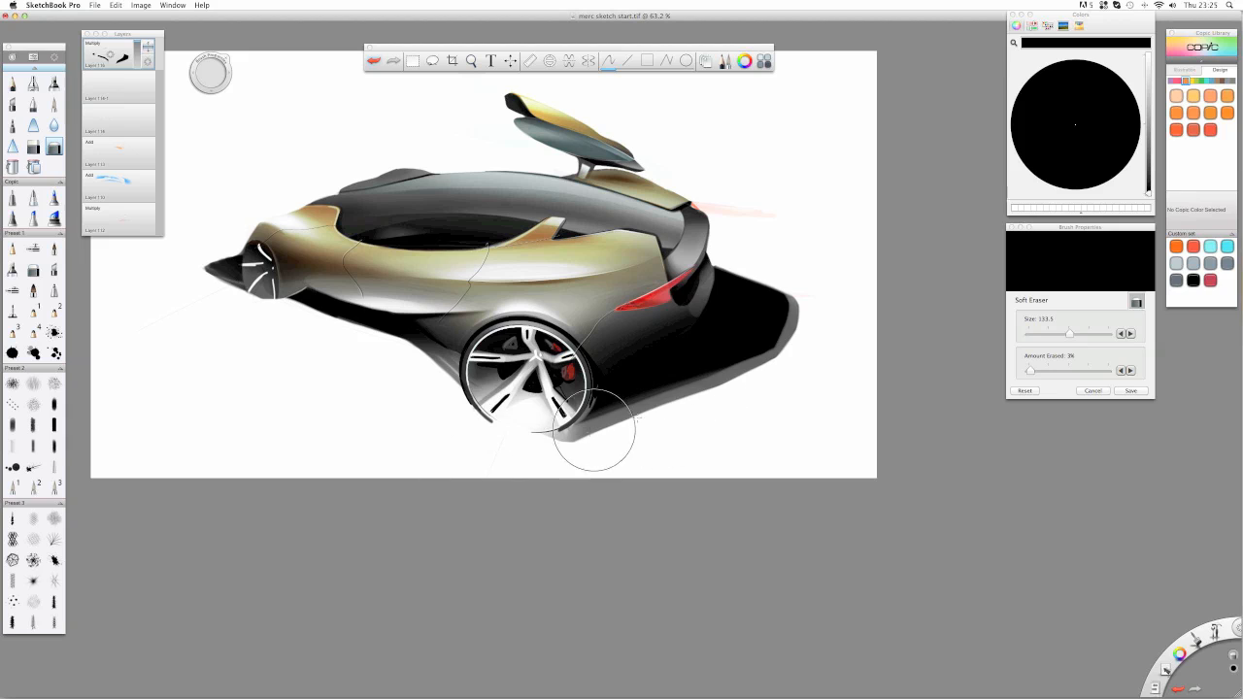
mouse_move(637, 407)
mouse_down()
mouse_move(586, 404)
mouse_move(771, 354)
mouse_move(739, 349)
mouse_move(579, 396)
mouse_up()
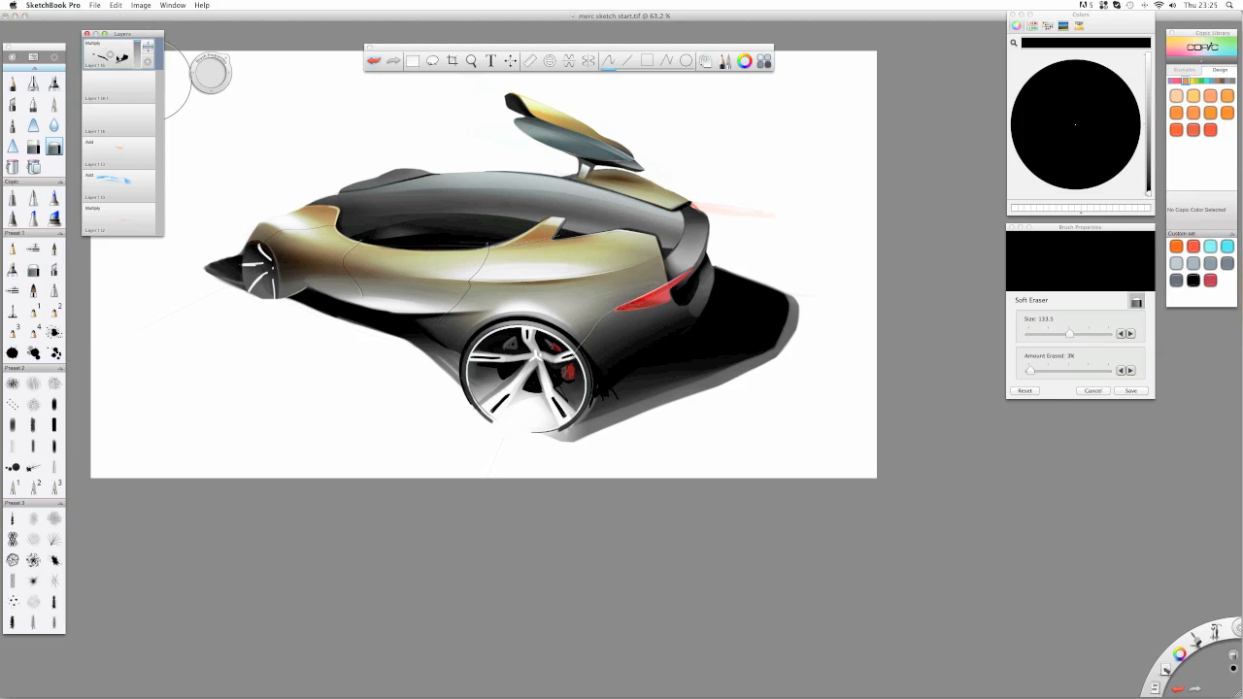
- On a new layer, darken the upper part of the front wheel with the black Marker and reduce the layer's opacity
click(53, 83)
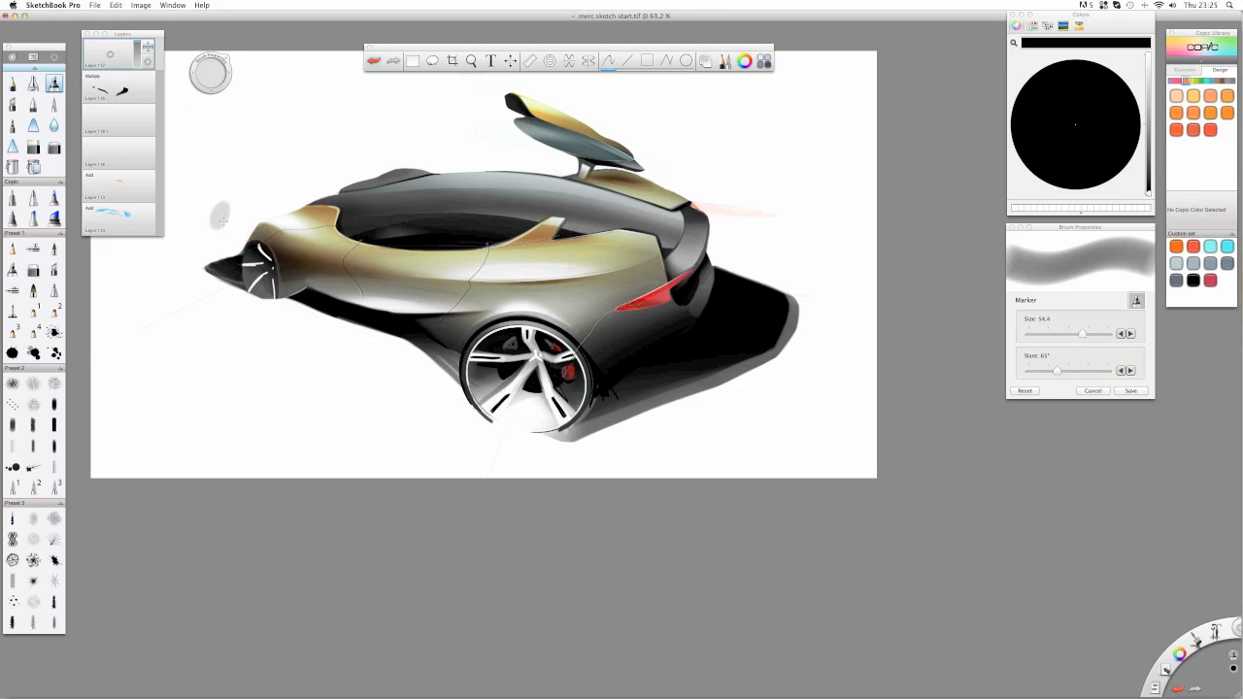
drag(260, 246, 253, 255)
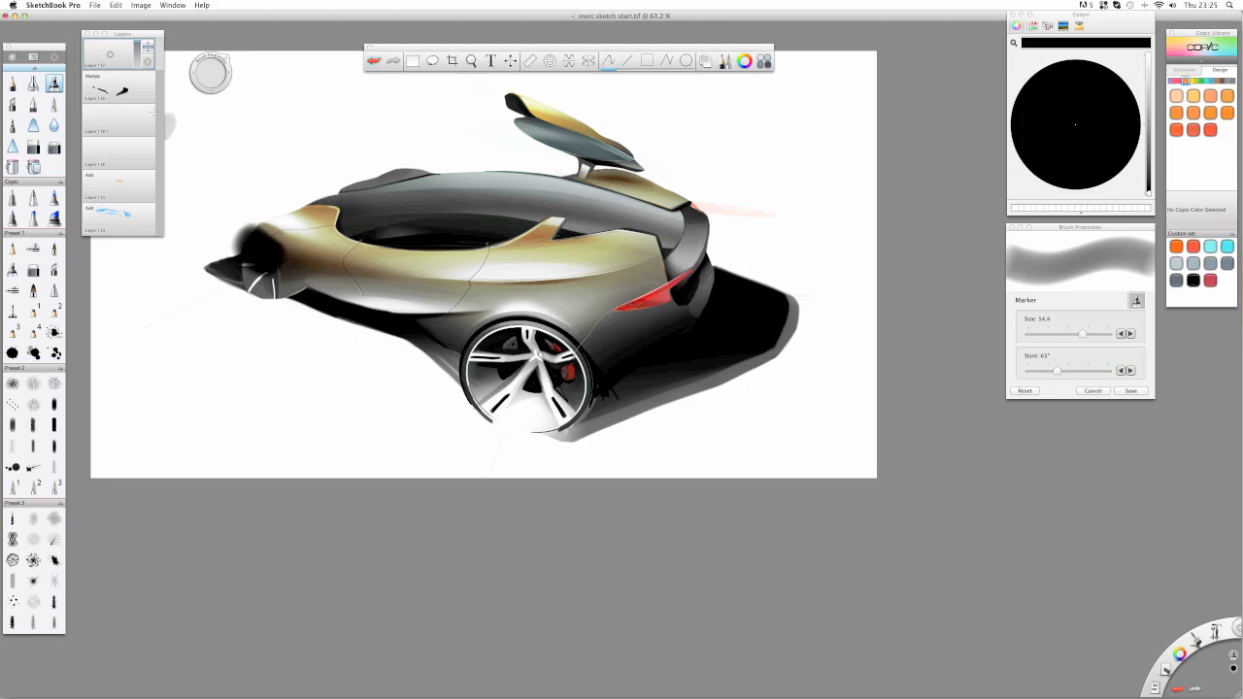
click(137, 57)
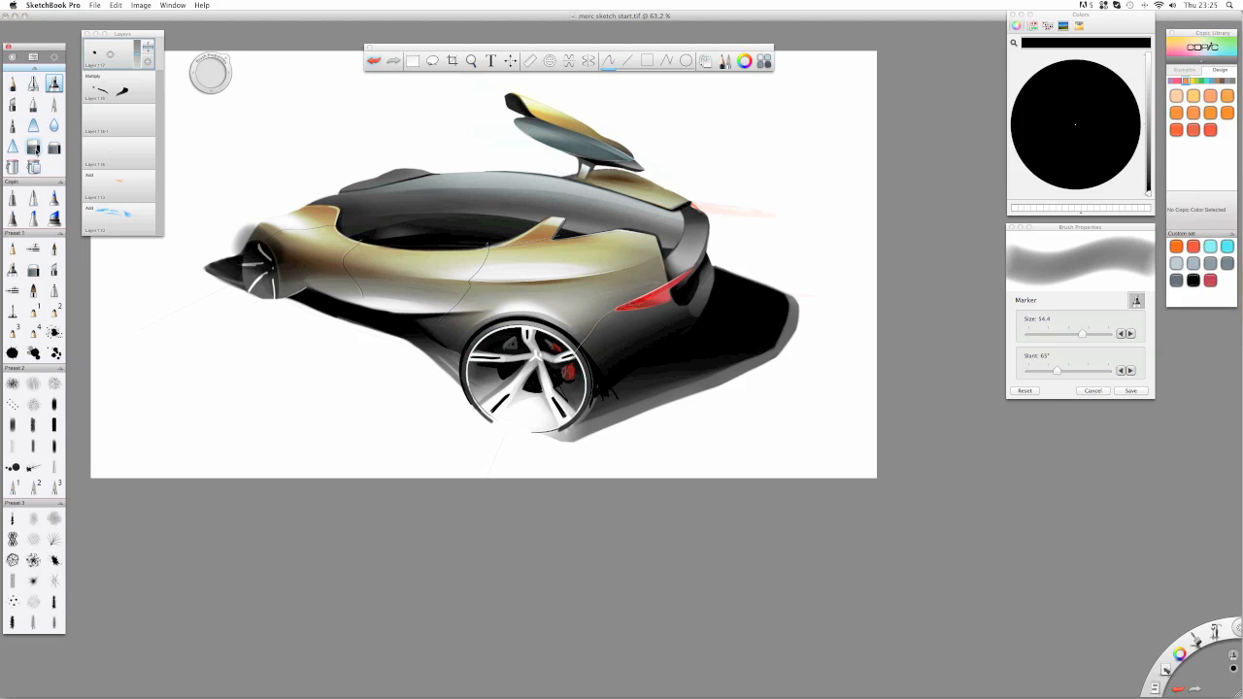
- Erase the Marker overspill around the front fender with the Hard Eraser and readjust the wheel shading layer's opacity
click(33, 147)
drag(227, 228, 268, 220)
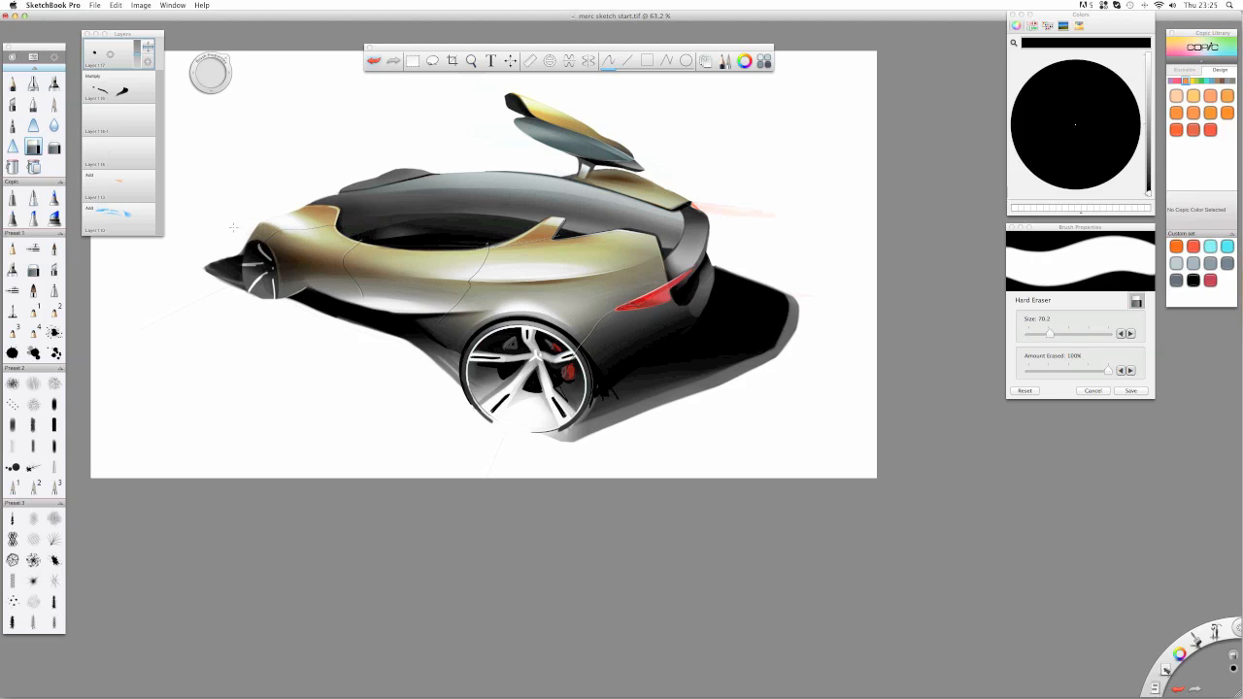
click(137, 60)
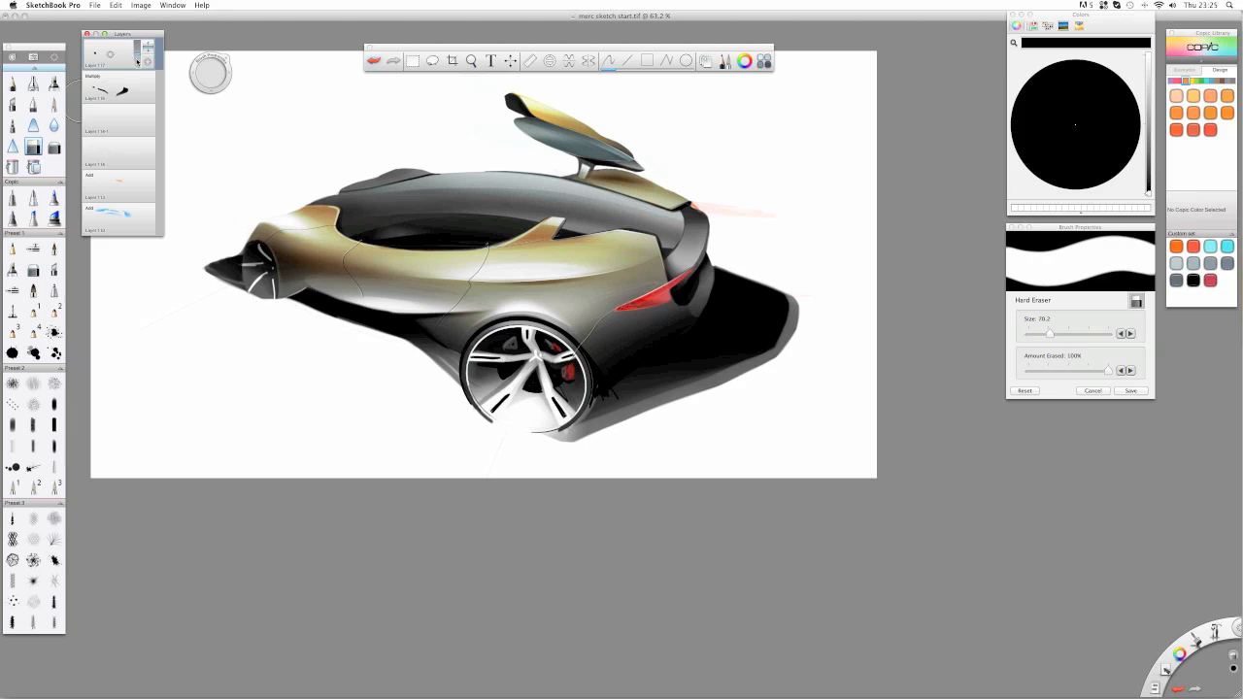
drag(137, 60, 137, 51)
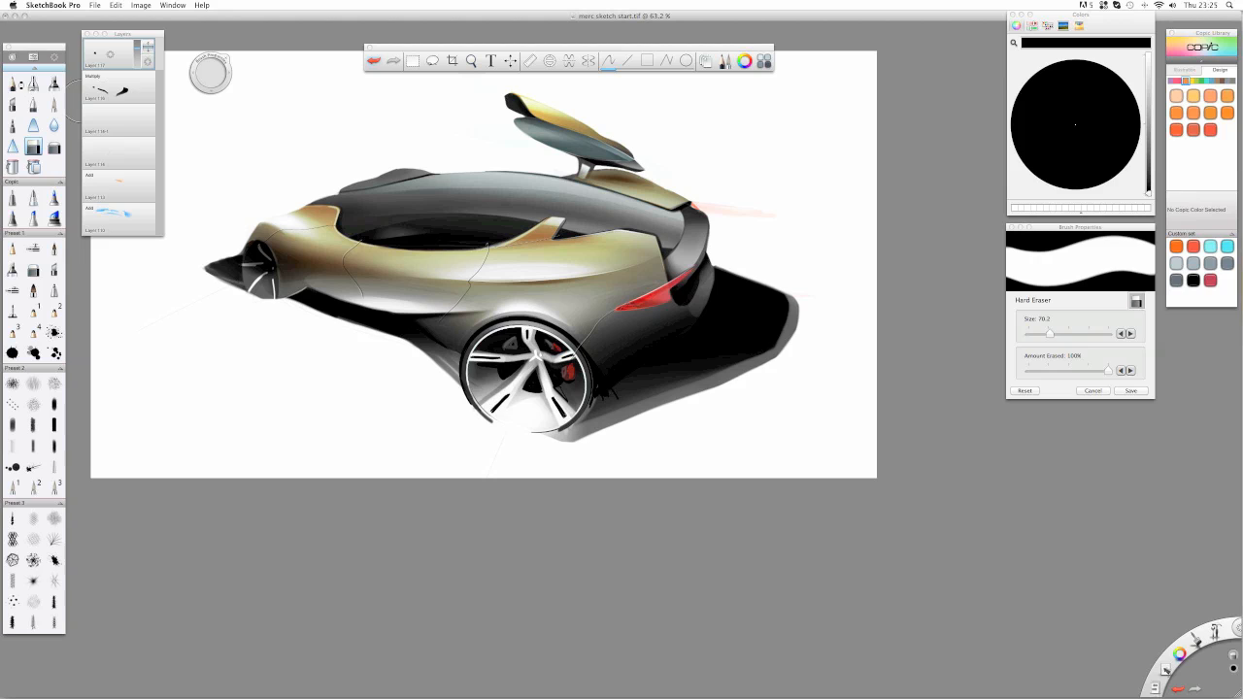
- On another new layer, redraw the front wheel's spoke highlights in white with the Pencil at 4.7
click(13, 84)
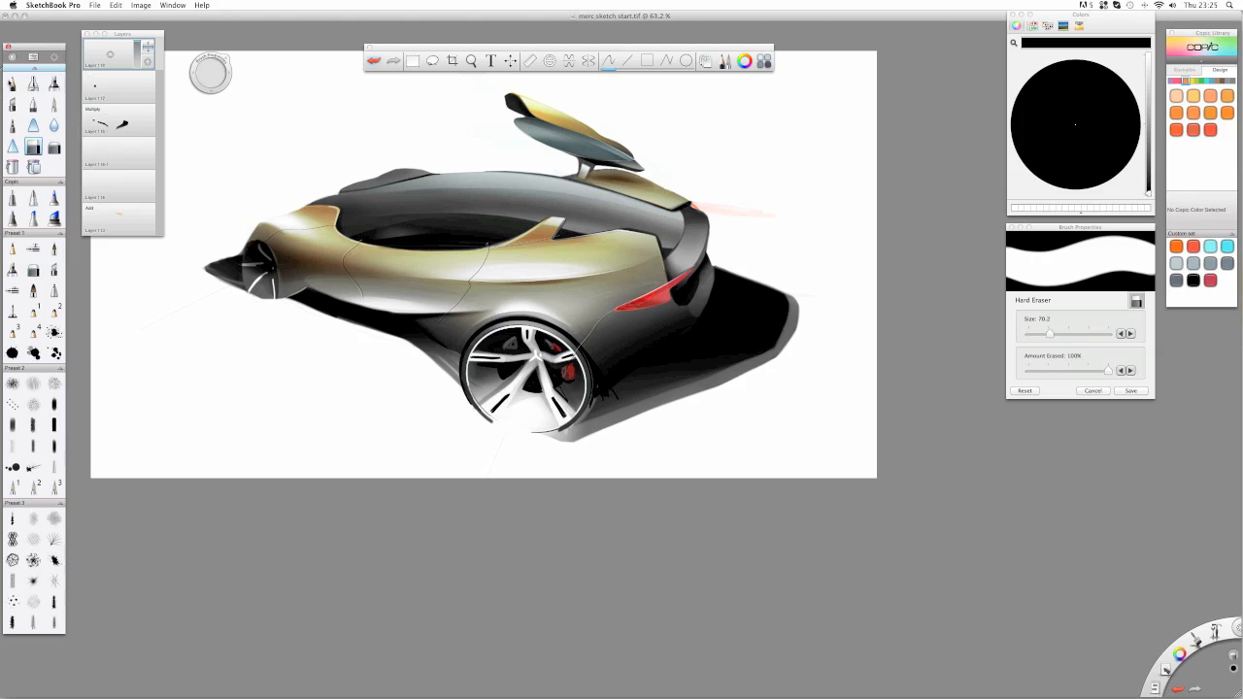
click(1147, 56)
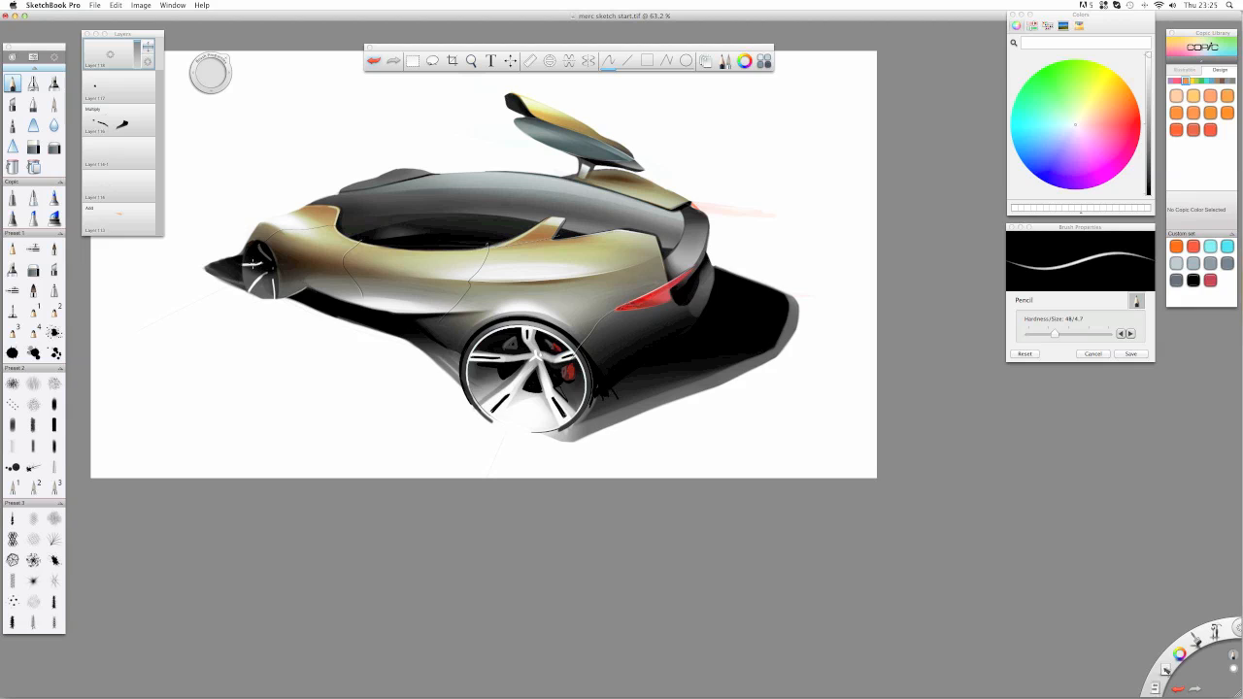
mouse_move(250, 263)
mouse_down()
mouse_move(262, 267)
mouse_move(240, 264)
mouse_move(264, 250)
mouse_move(272, 297)
mouse_move(258, 282)
mouse_up()
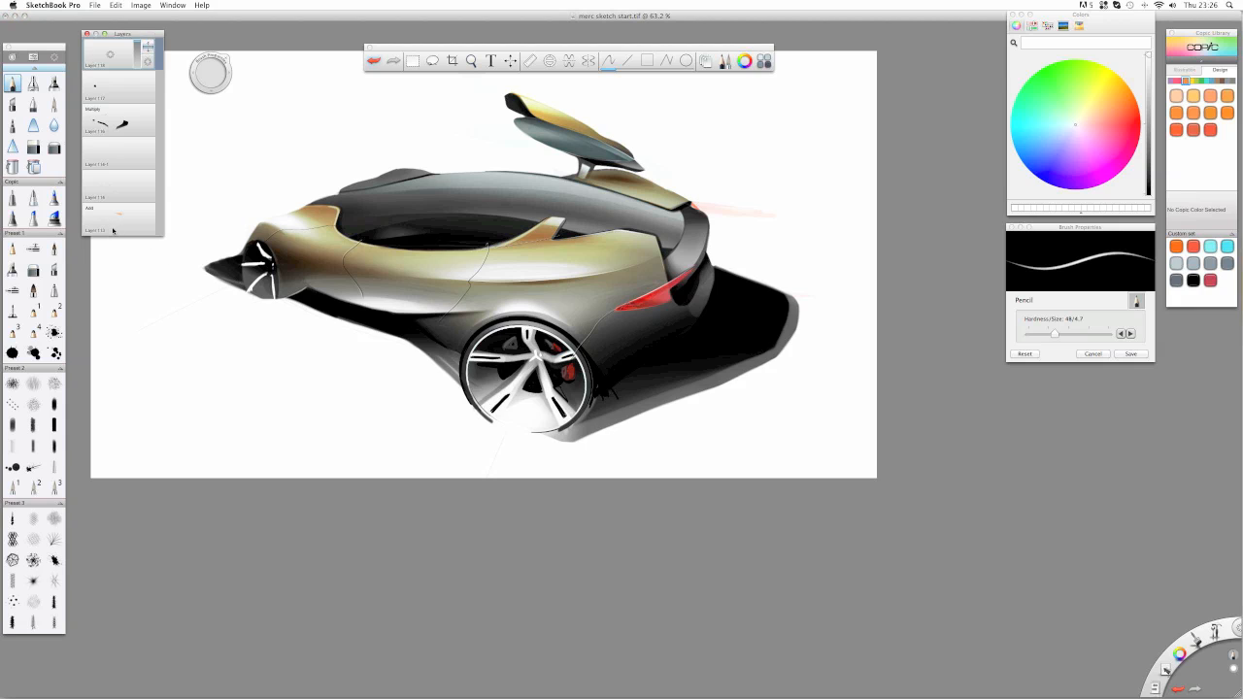
- Sign the sketch in black below the front wheel with the Ballpoint Pen at size 0.2 and 100% ink opacity
click(33, 104)
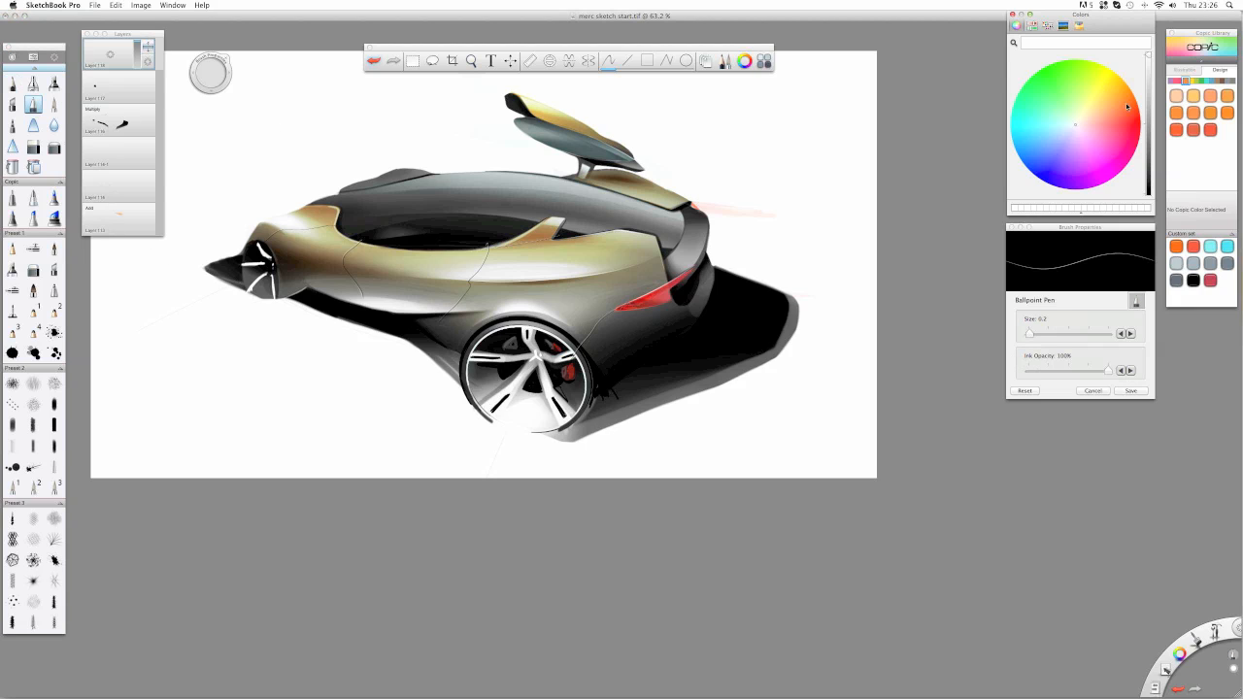
drag(1148, 178, 1148, 194)
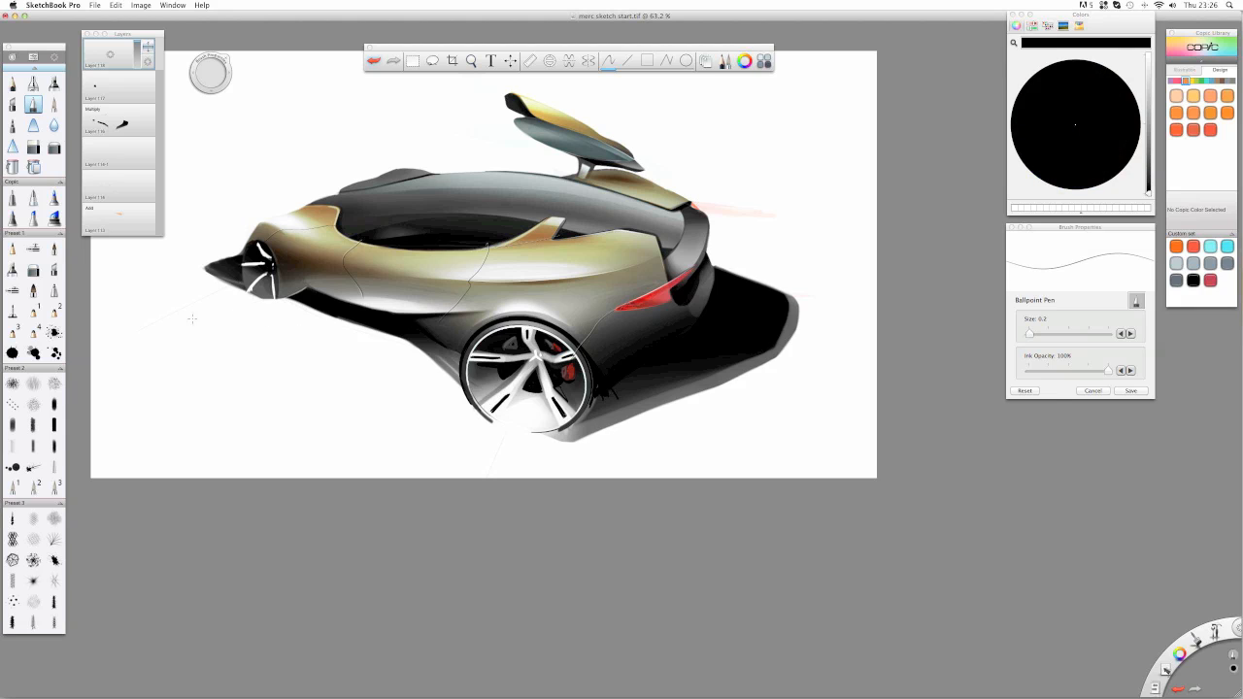
drag(196, 312, 324, 319)
- Hide the layer list and switch to QuickTime Player
click(85, 34)
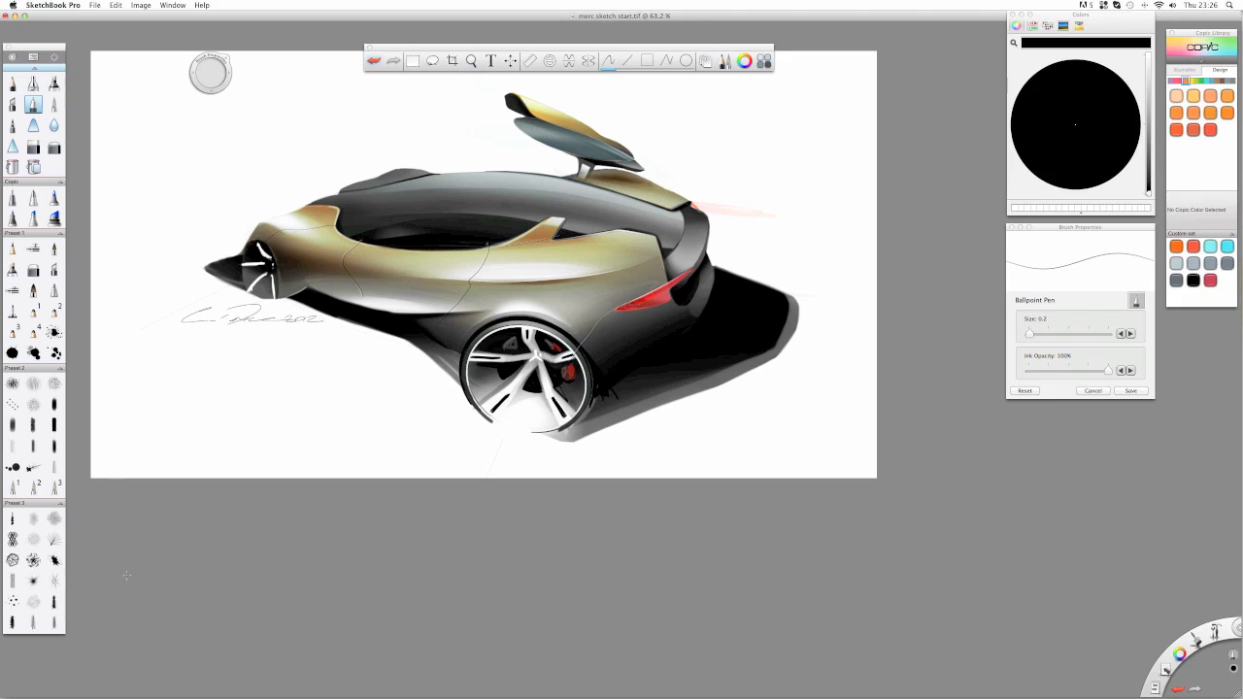
key(super+Tab)
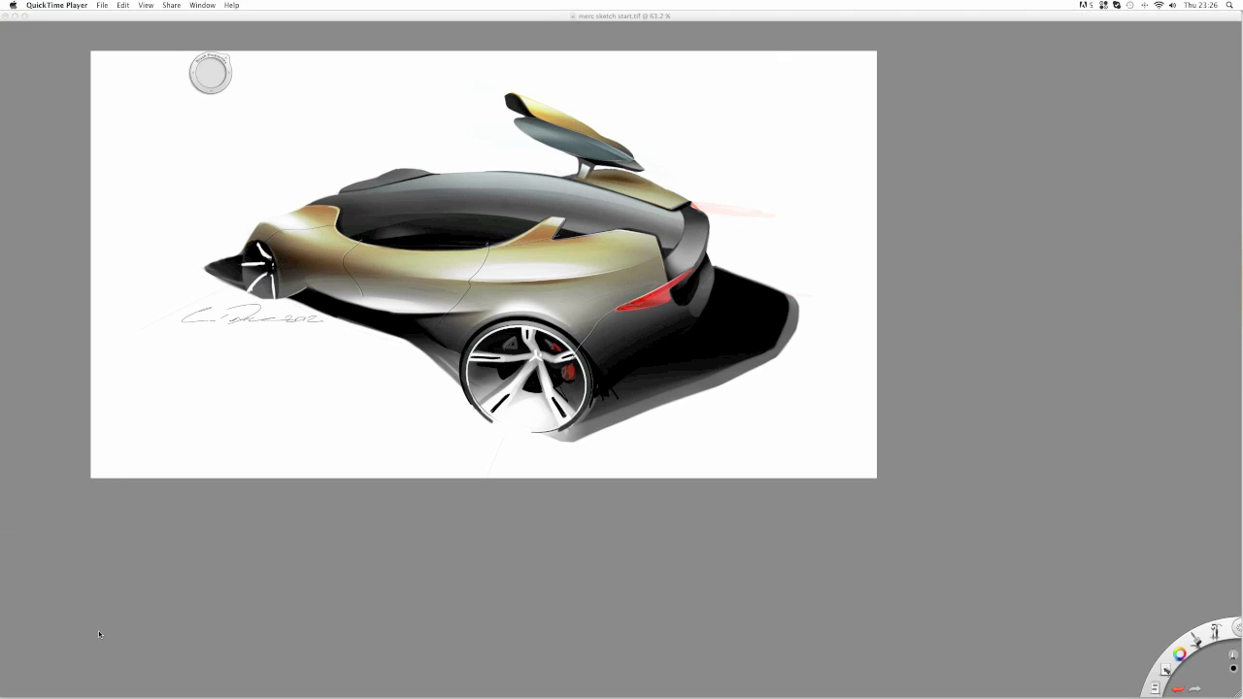